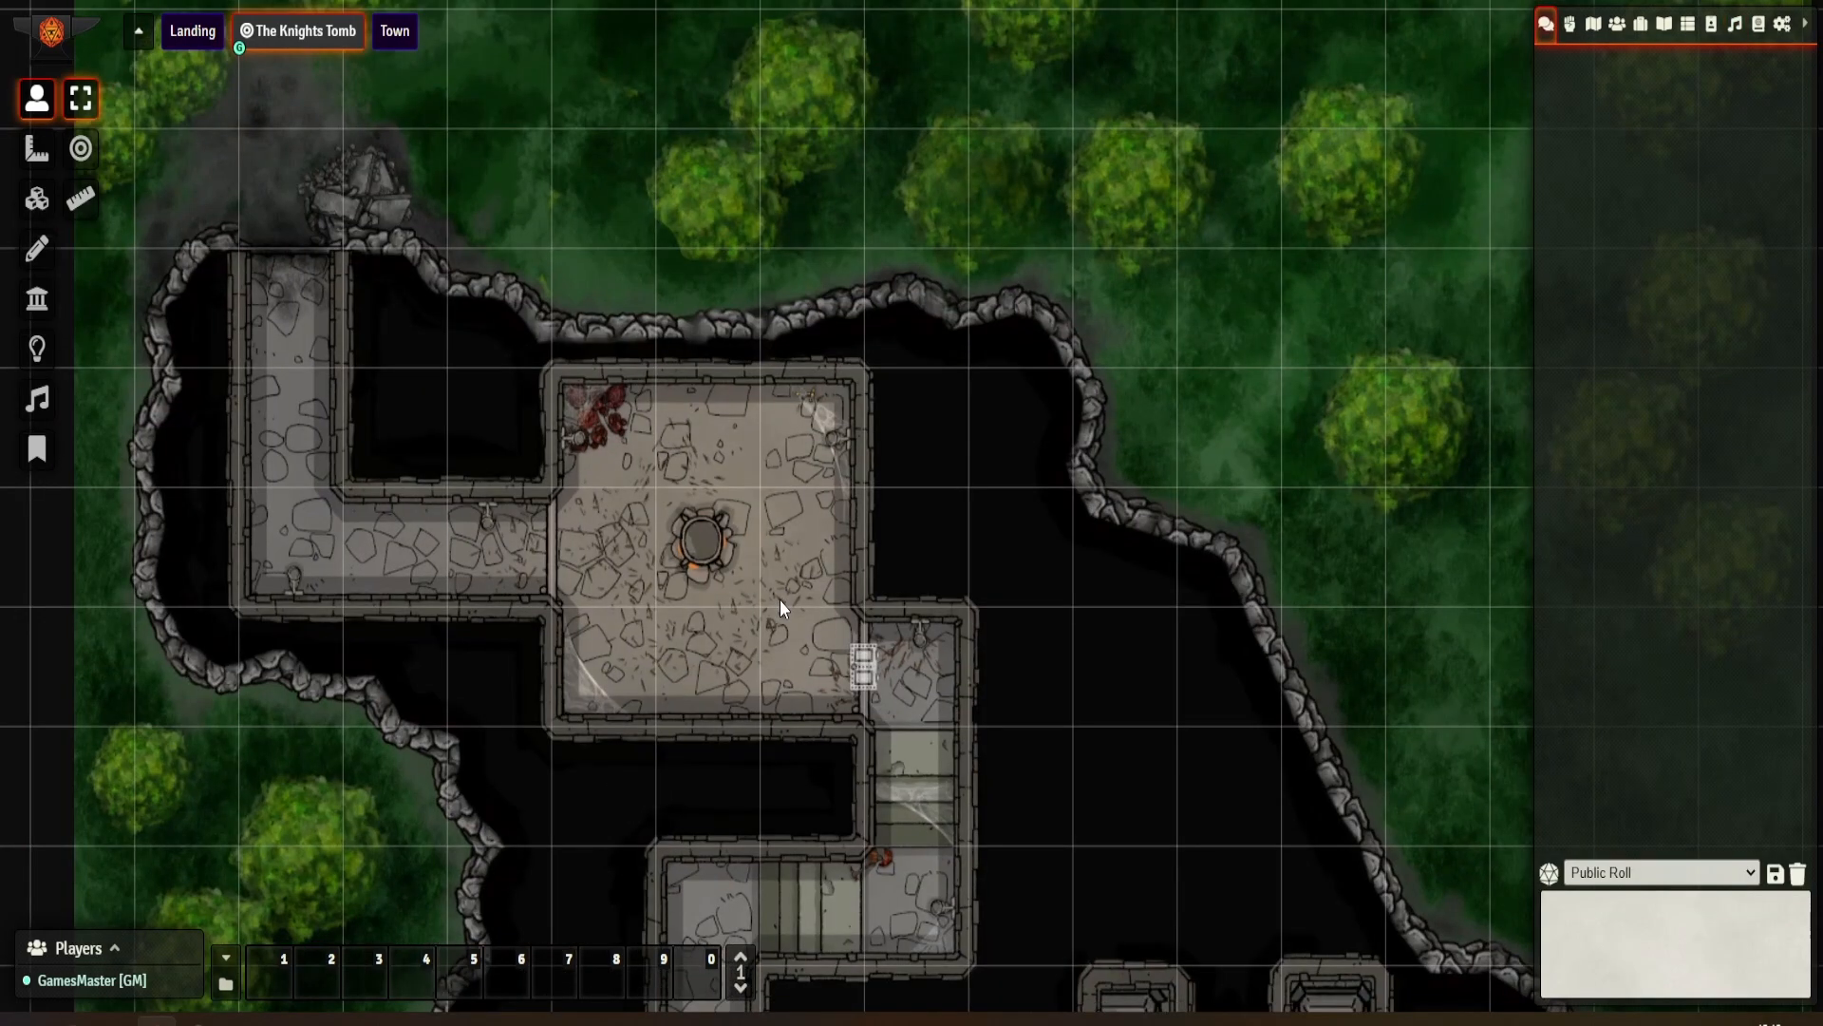
# Step: Review the list of active modules in Module Management, then close it
pyautogui.scroll(1, 798, 598)
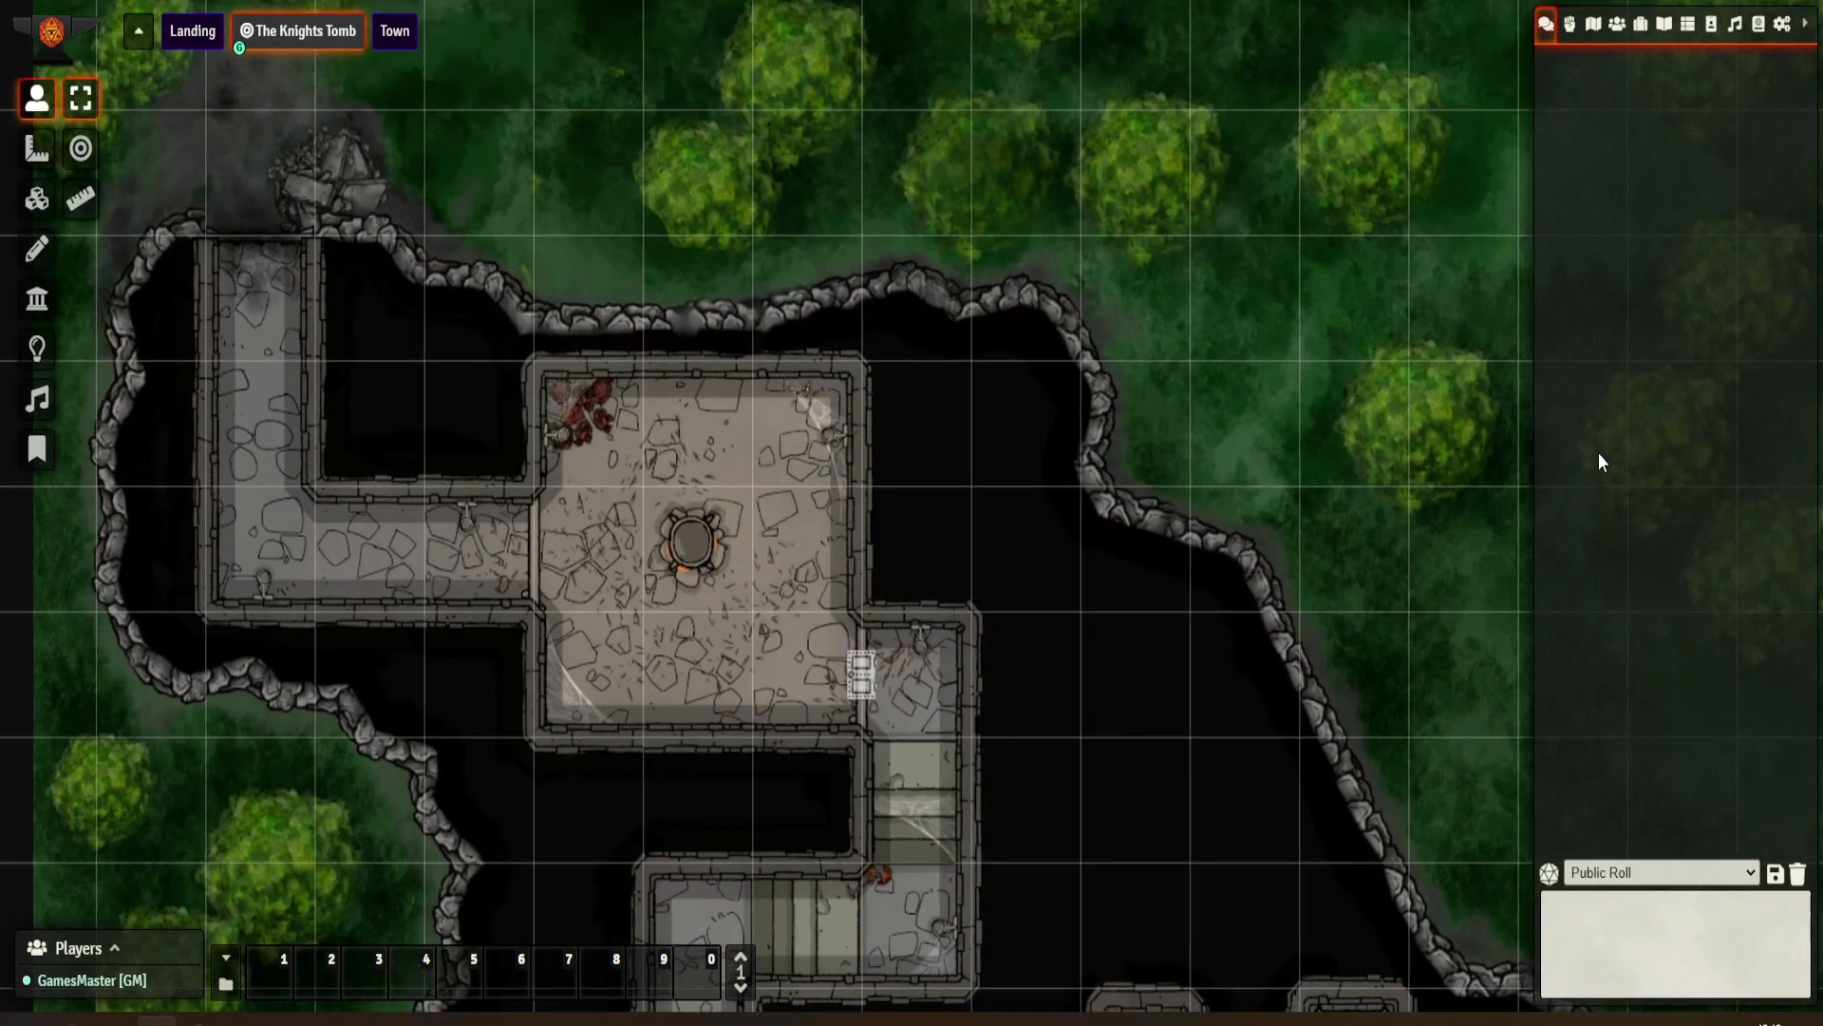
pyautogui.click(1760, 25)
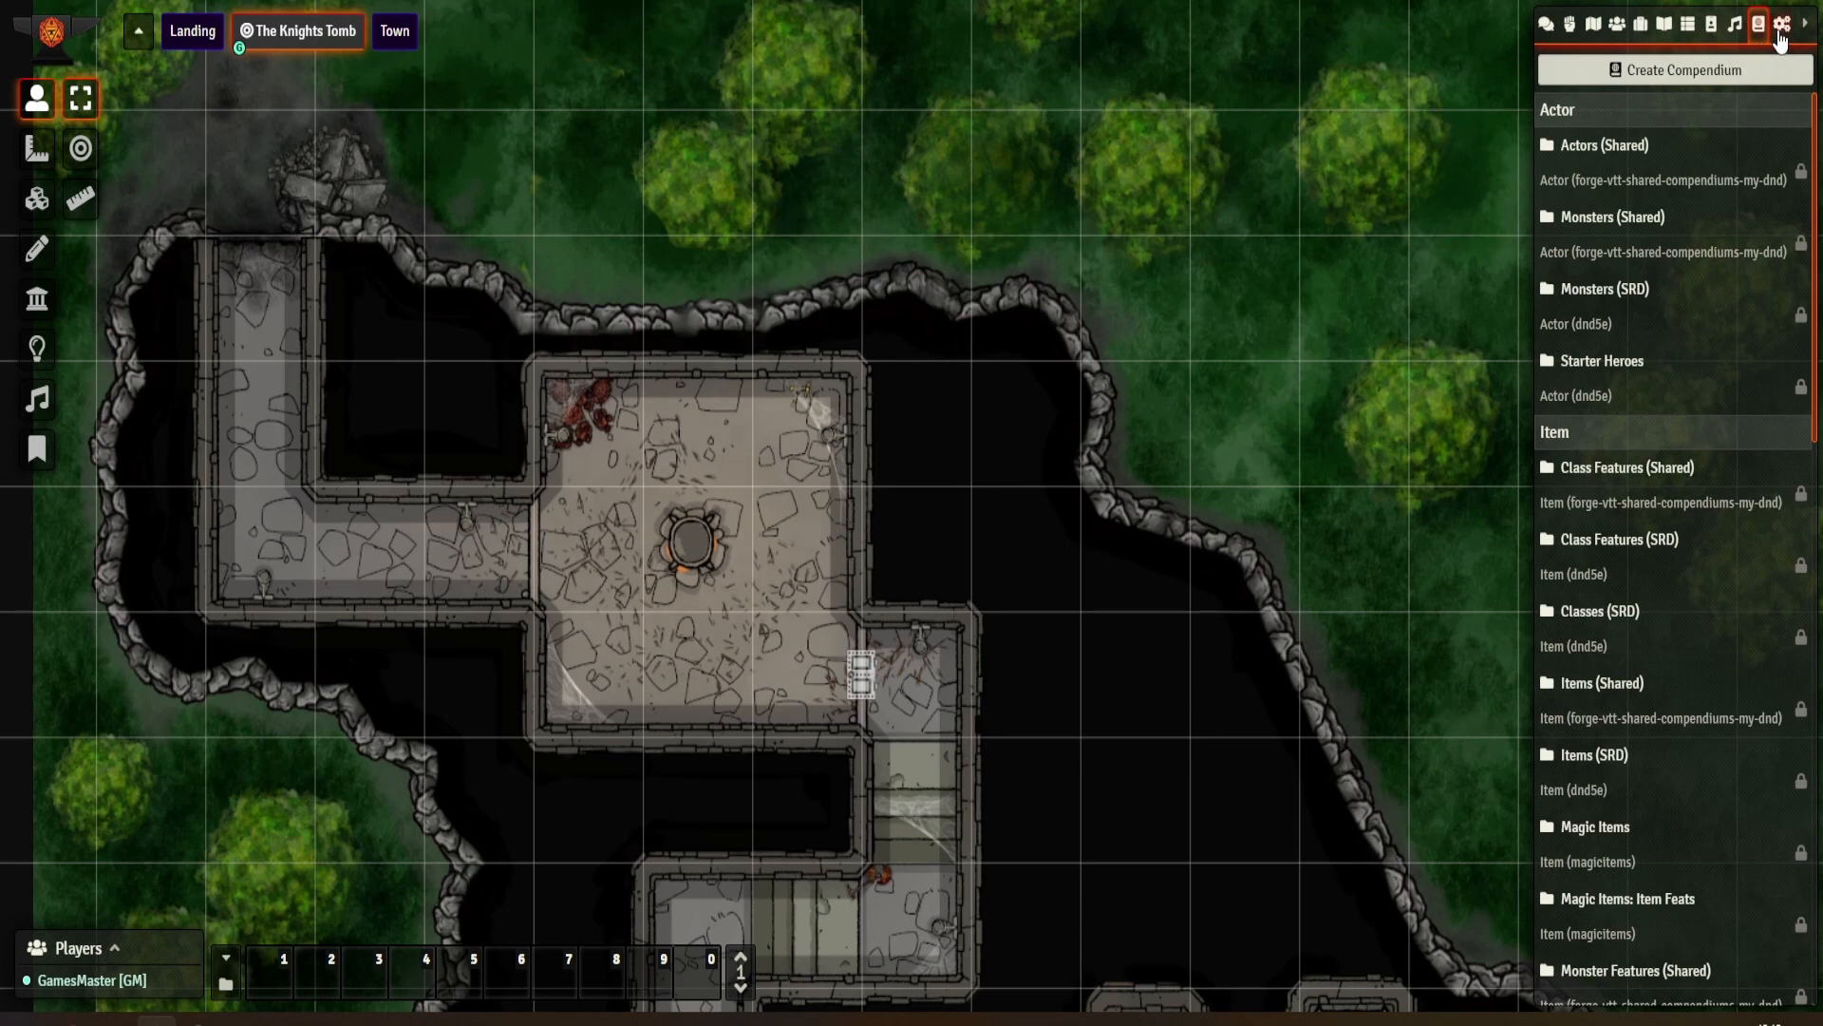
pyautogui.click(1782, 24)
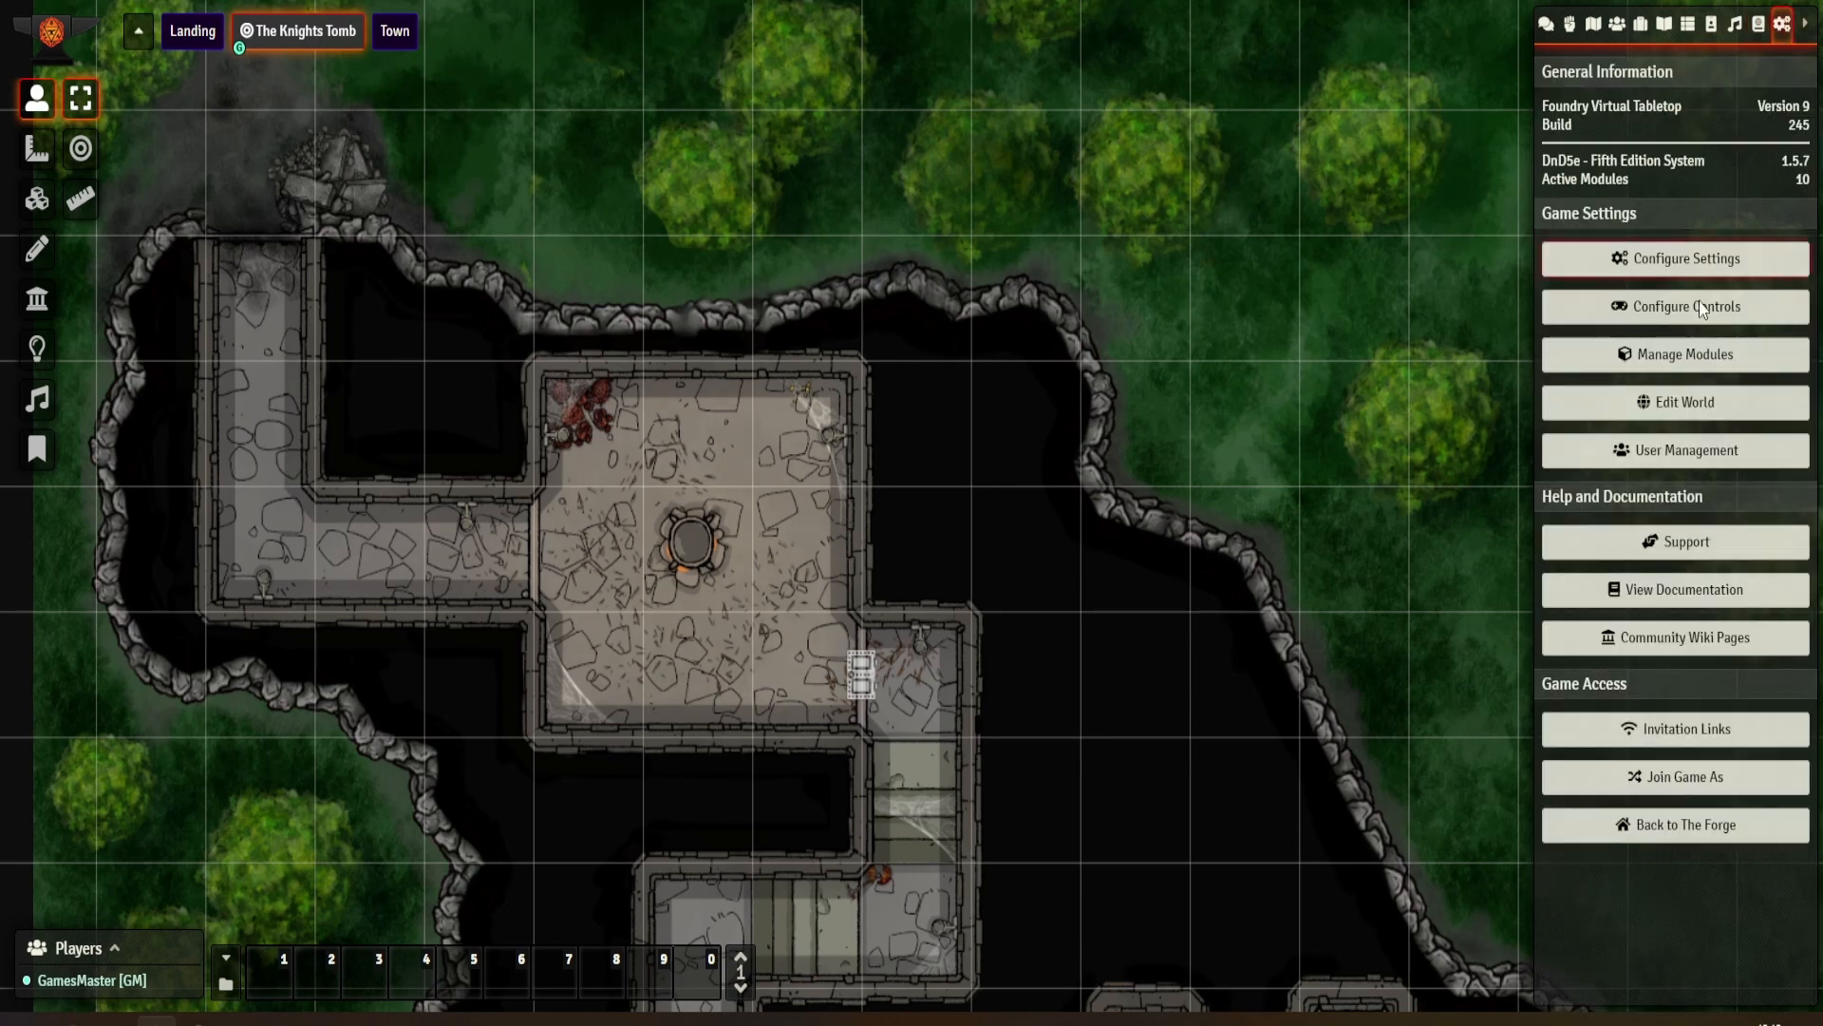
pyautogui.click(1666, 361)
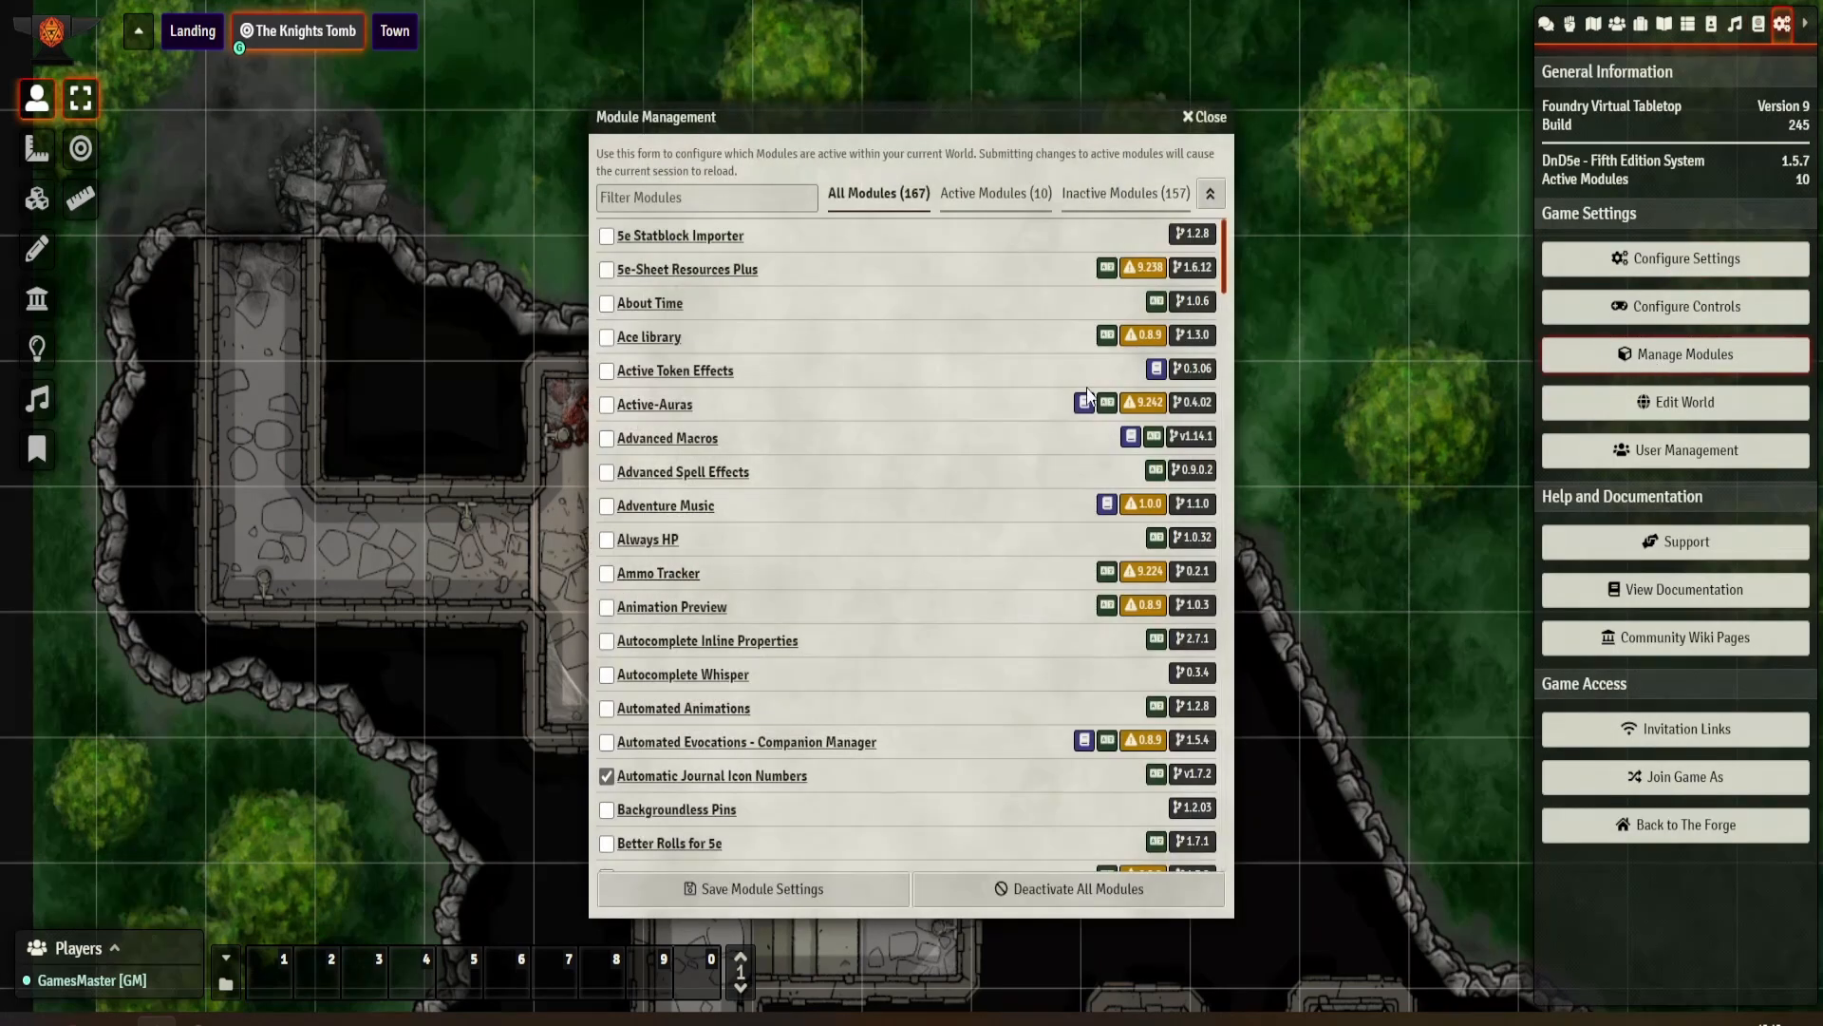
pyautogui.click(1010, 209)
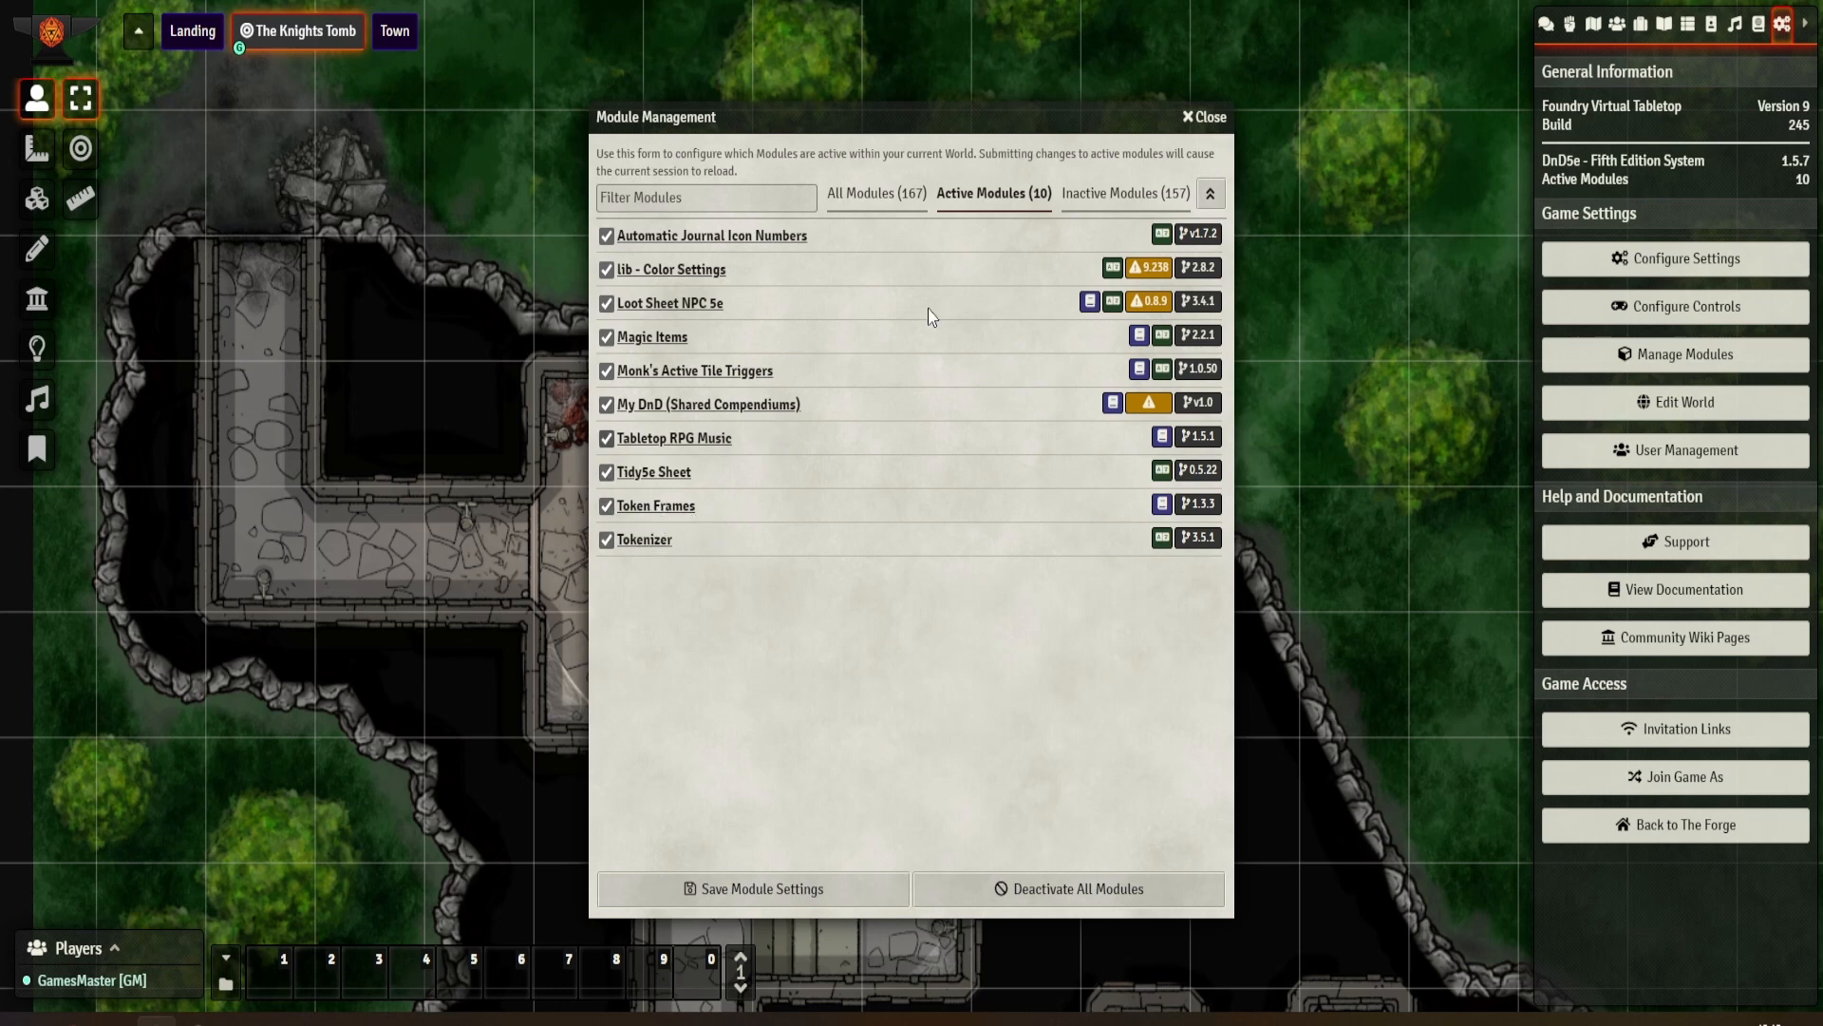
pyautogui.click(1204, 117)
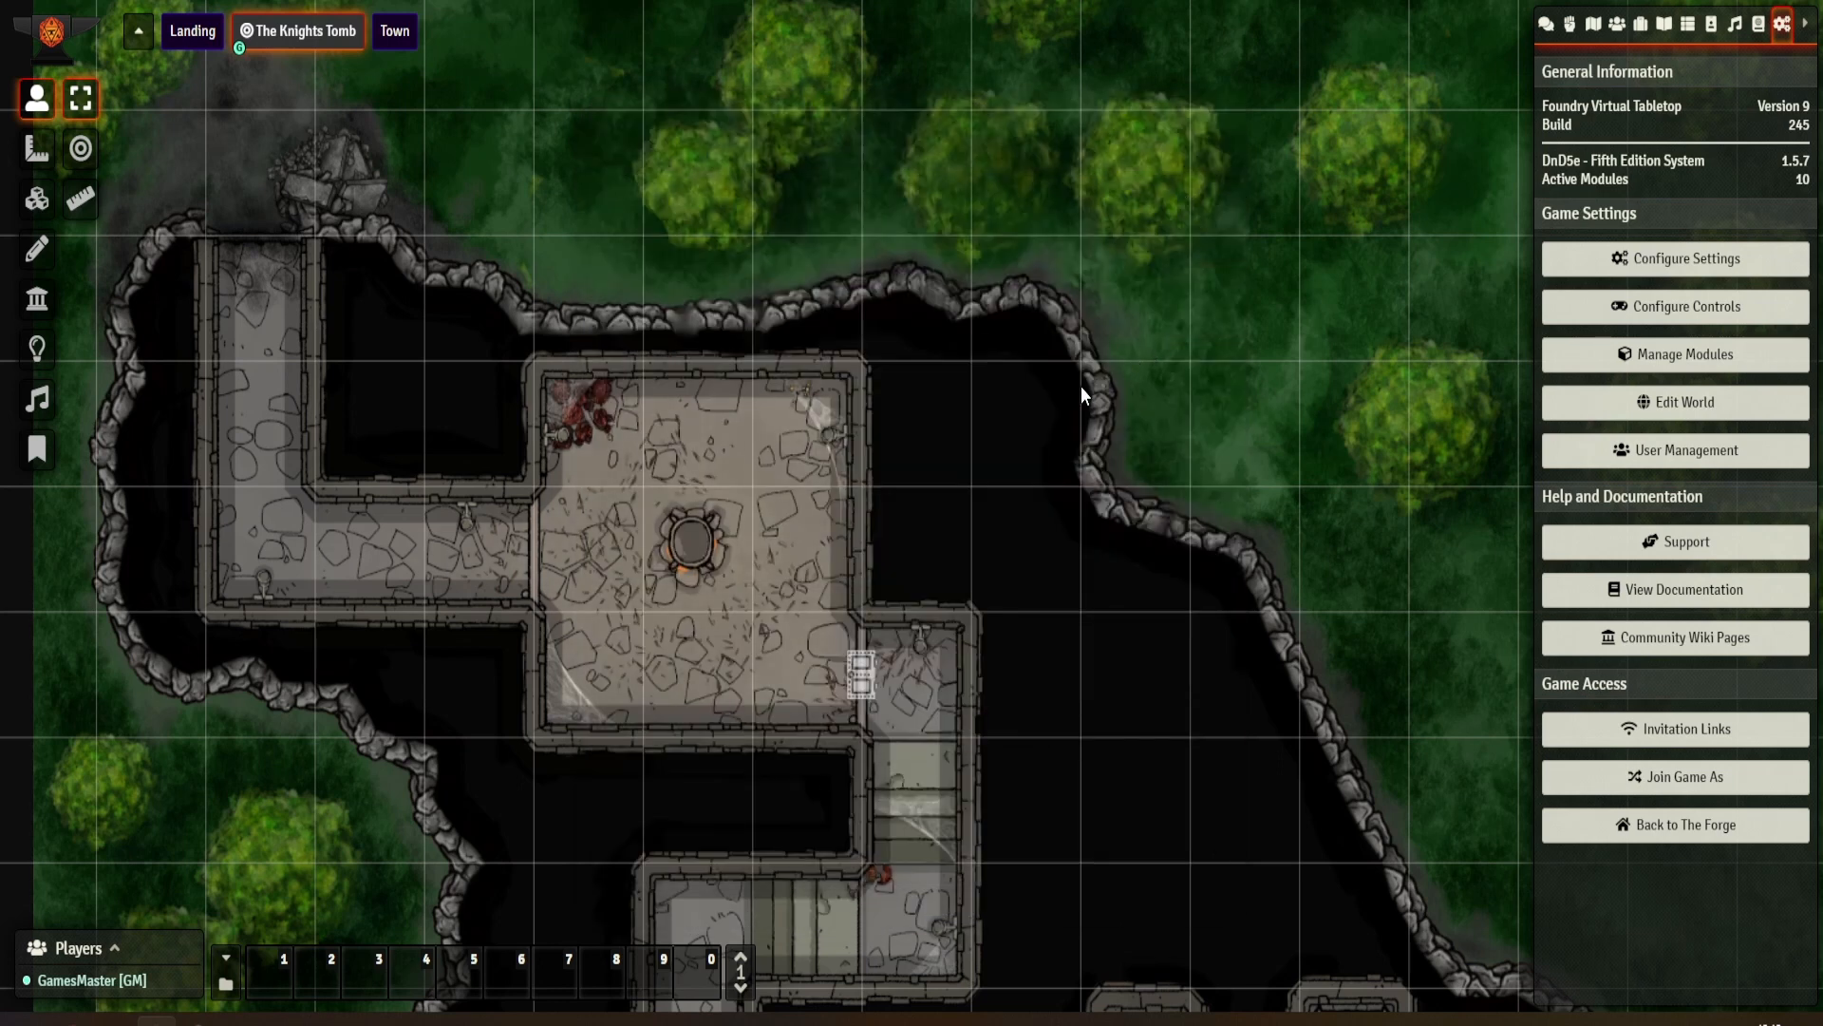
# Step: Find the Gnoll in the Monsters (SRD) compendium and place it in the square room, above the central brazier
pyautogui.click(1758, 25)
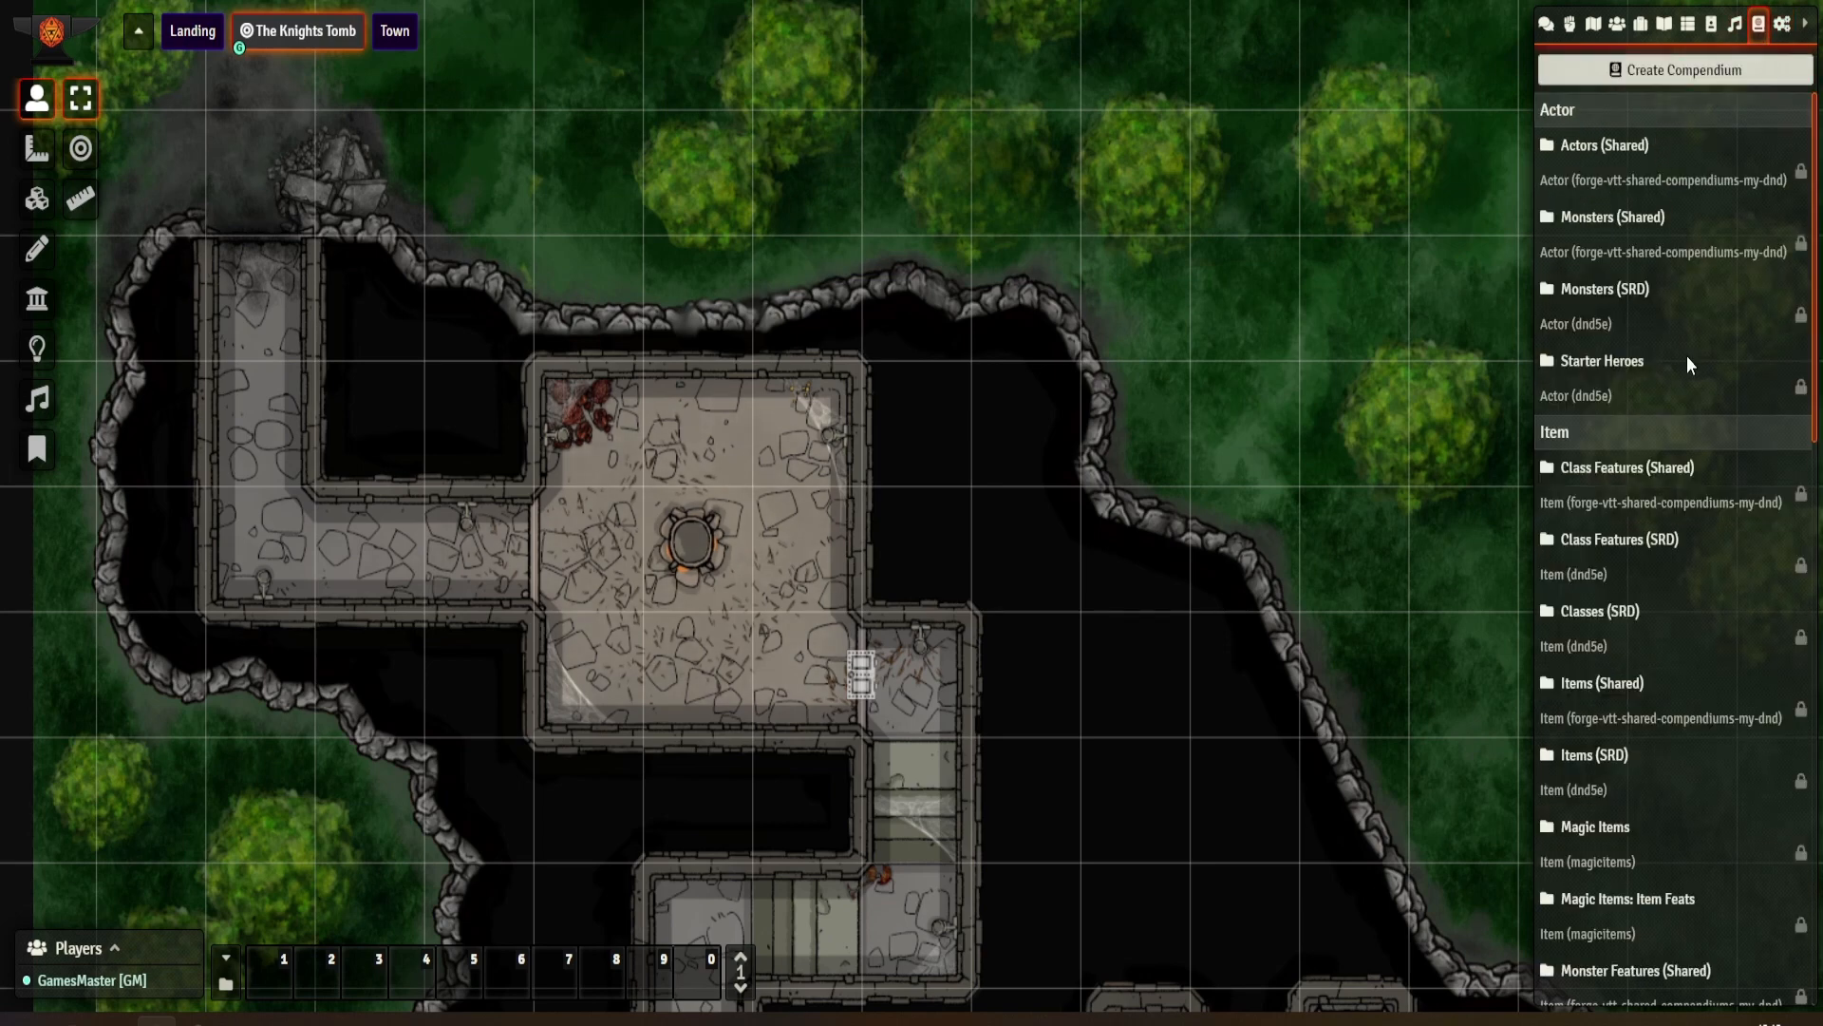
pyautogui.click(1615, 290)
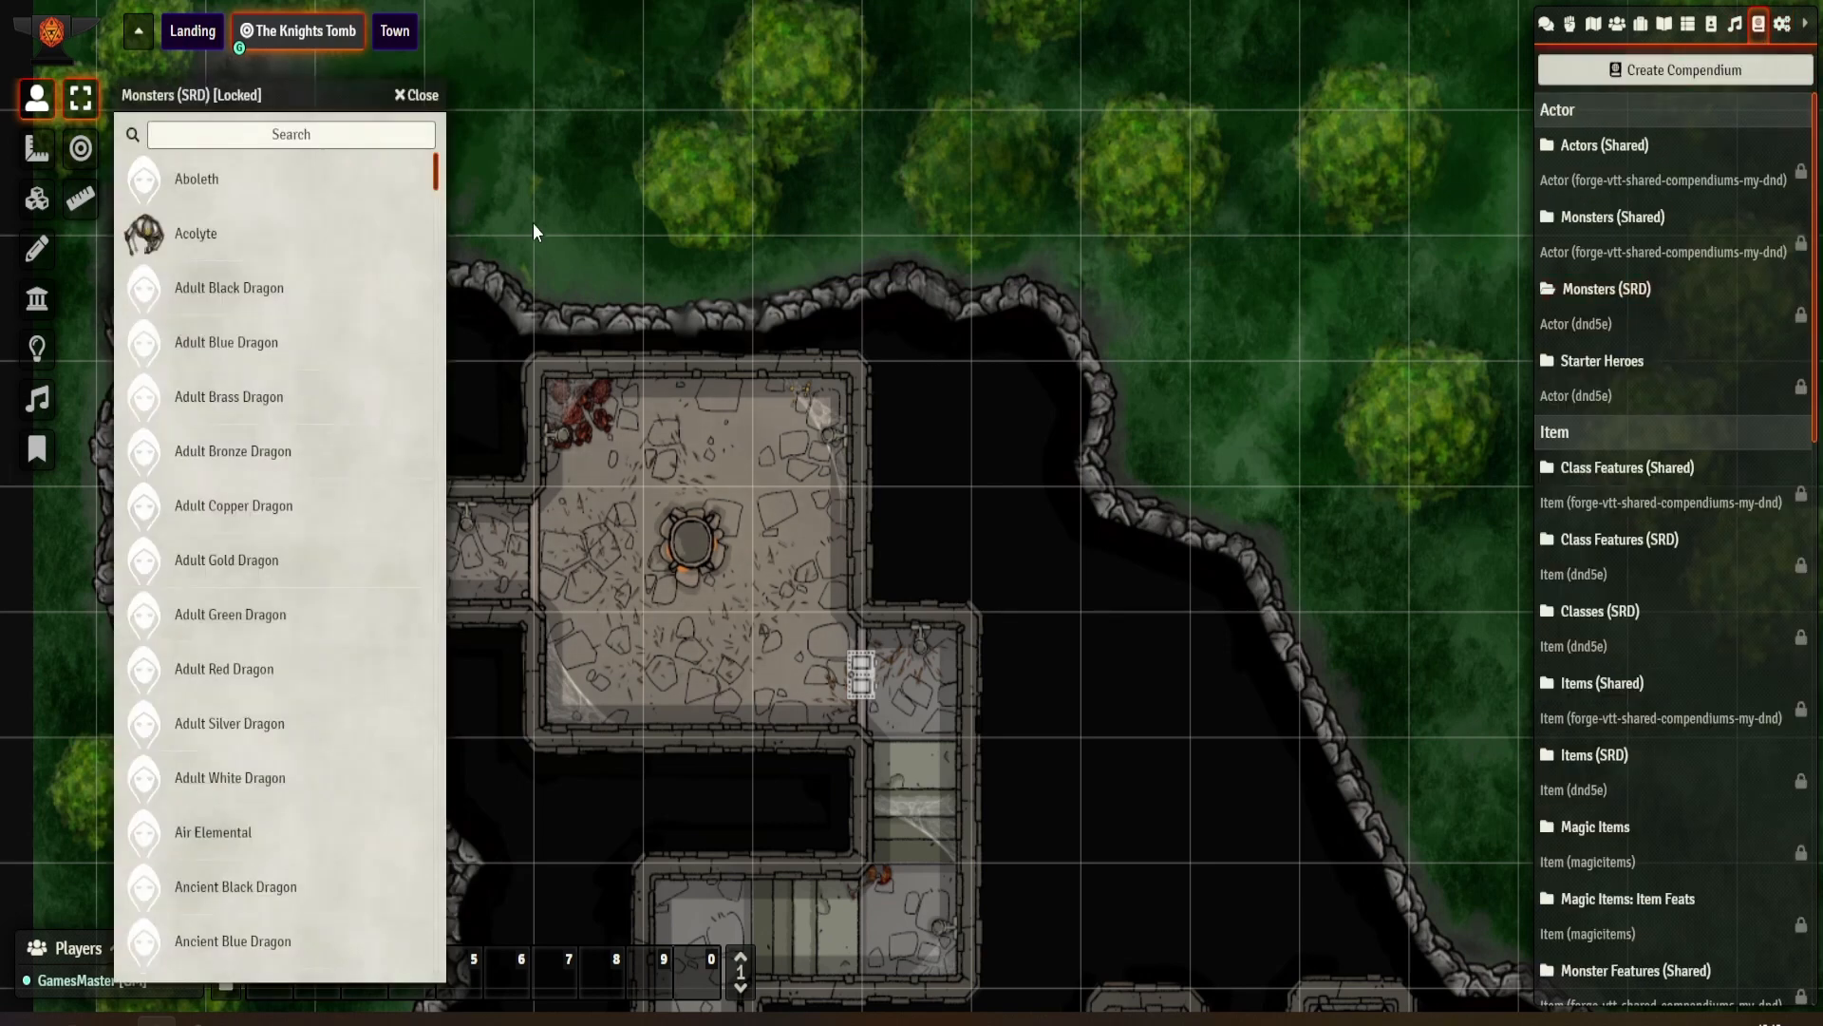
pyautogui.click(329, 141)
pyautogui.write('g')
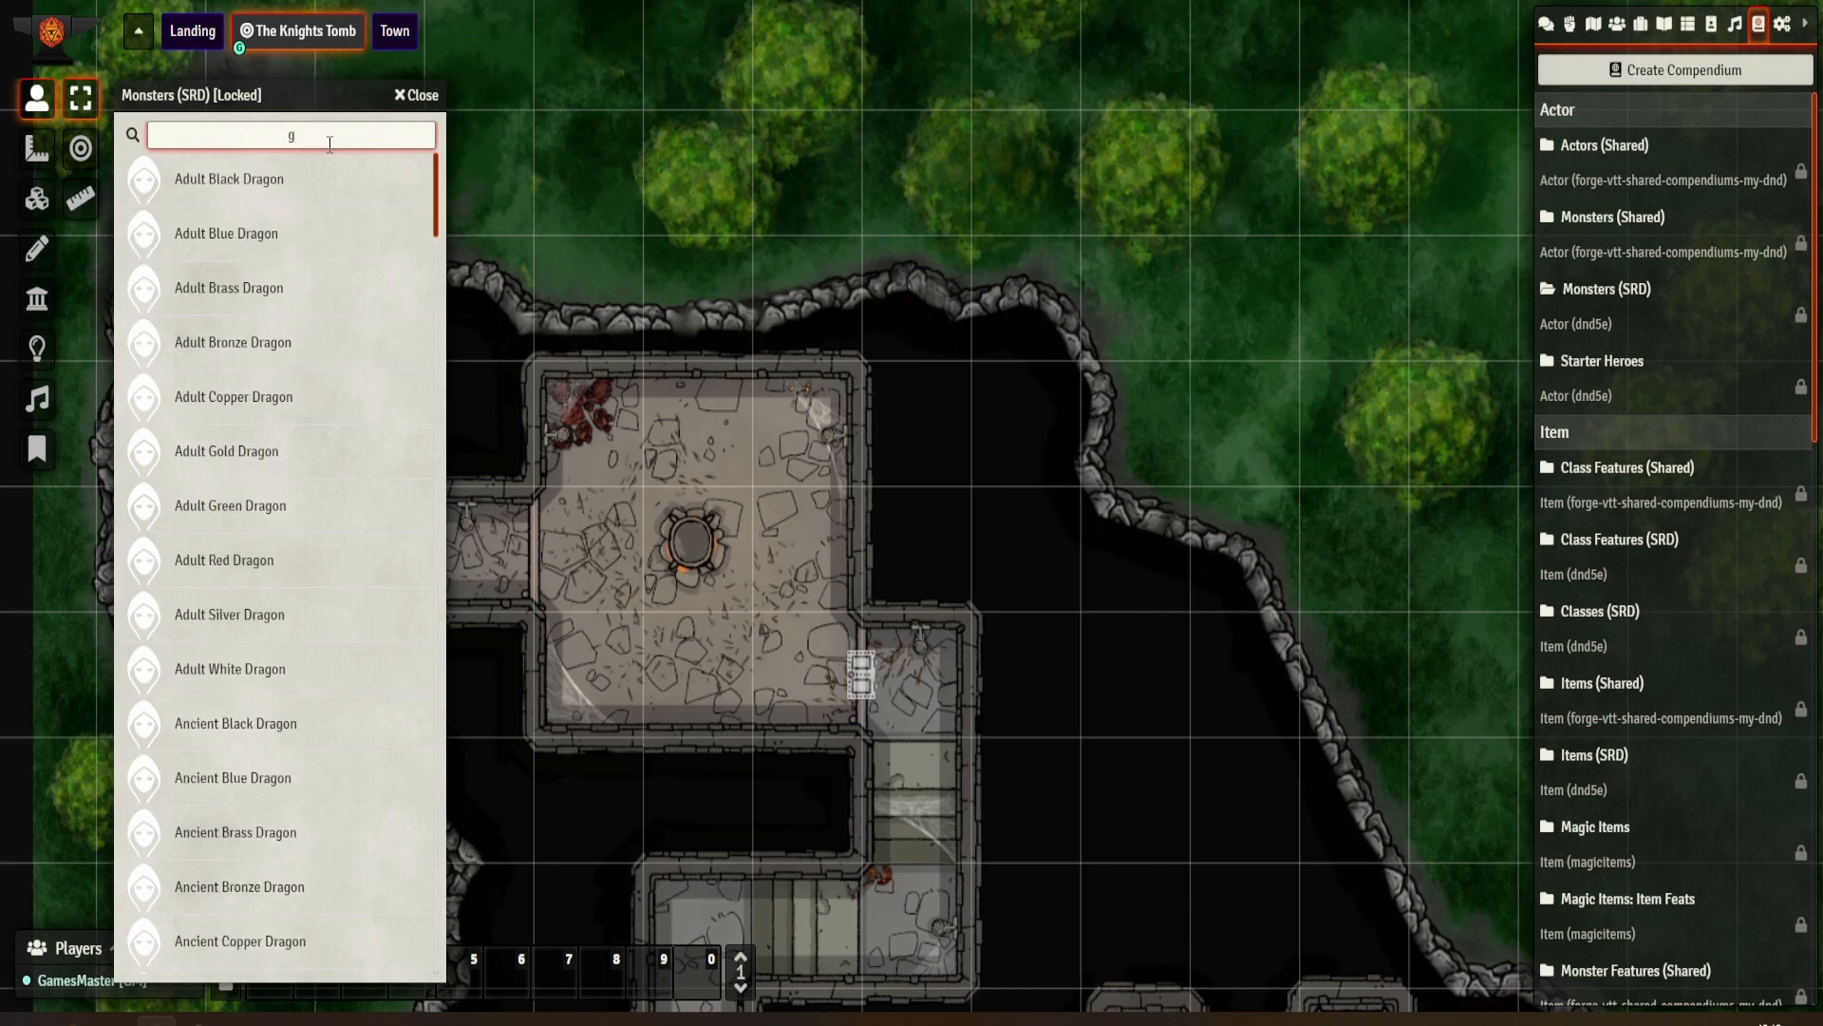
pyautogui.write('noo')
pyautogui.press('BackSpace')
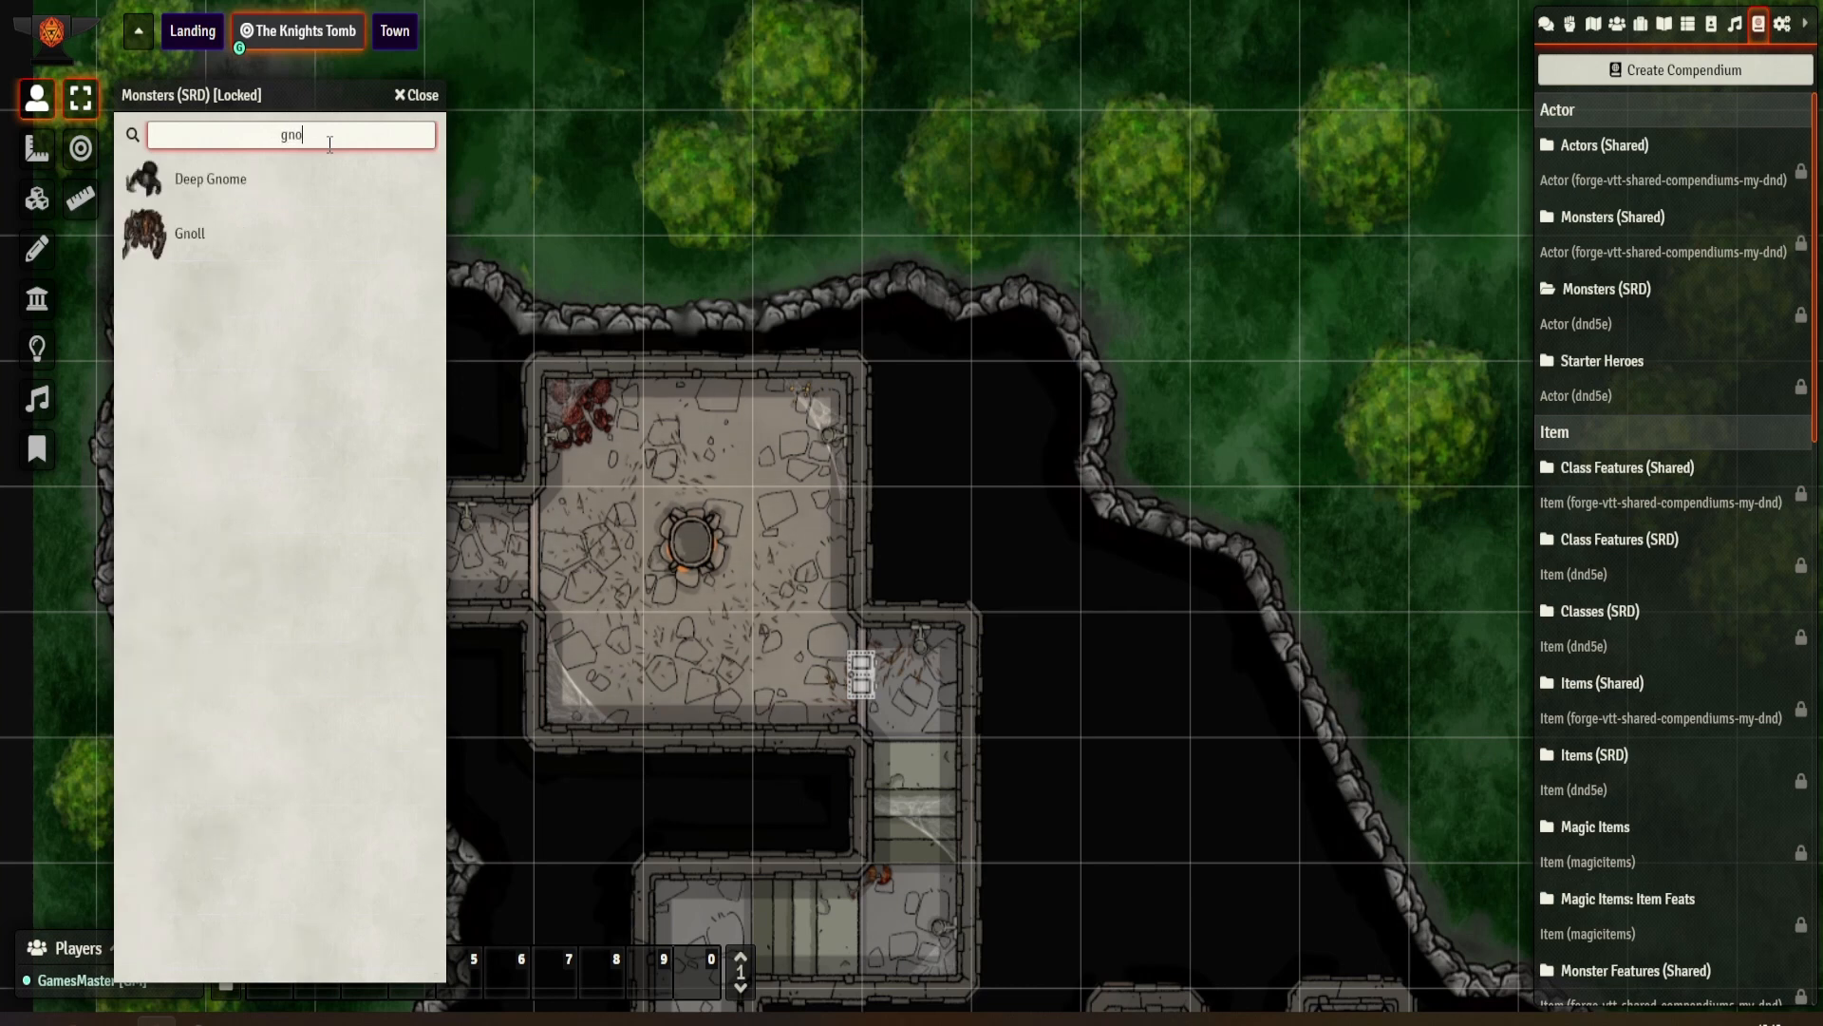
pyautogui.moveTo(228, 238)
pyautogui.mouseDown()
pyautogui.moveTo(710, 533)
pyautogui.moveTo(701, 432)
pyautogui.mouseUp()
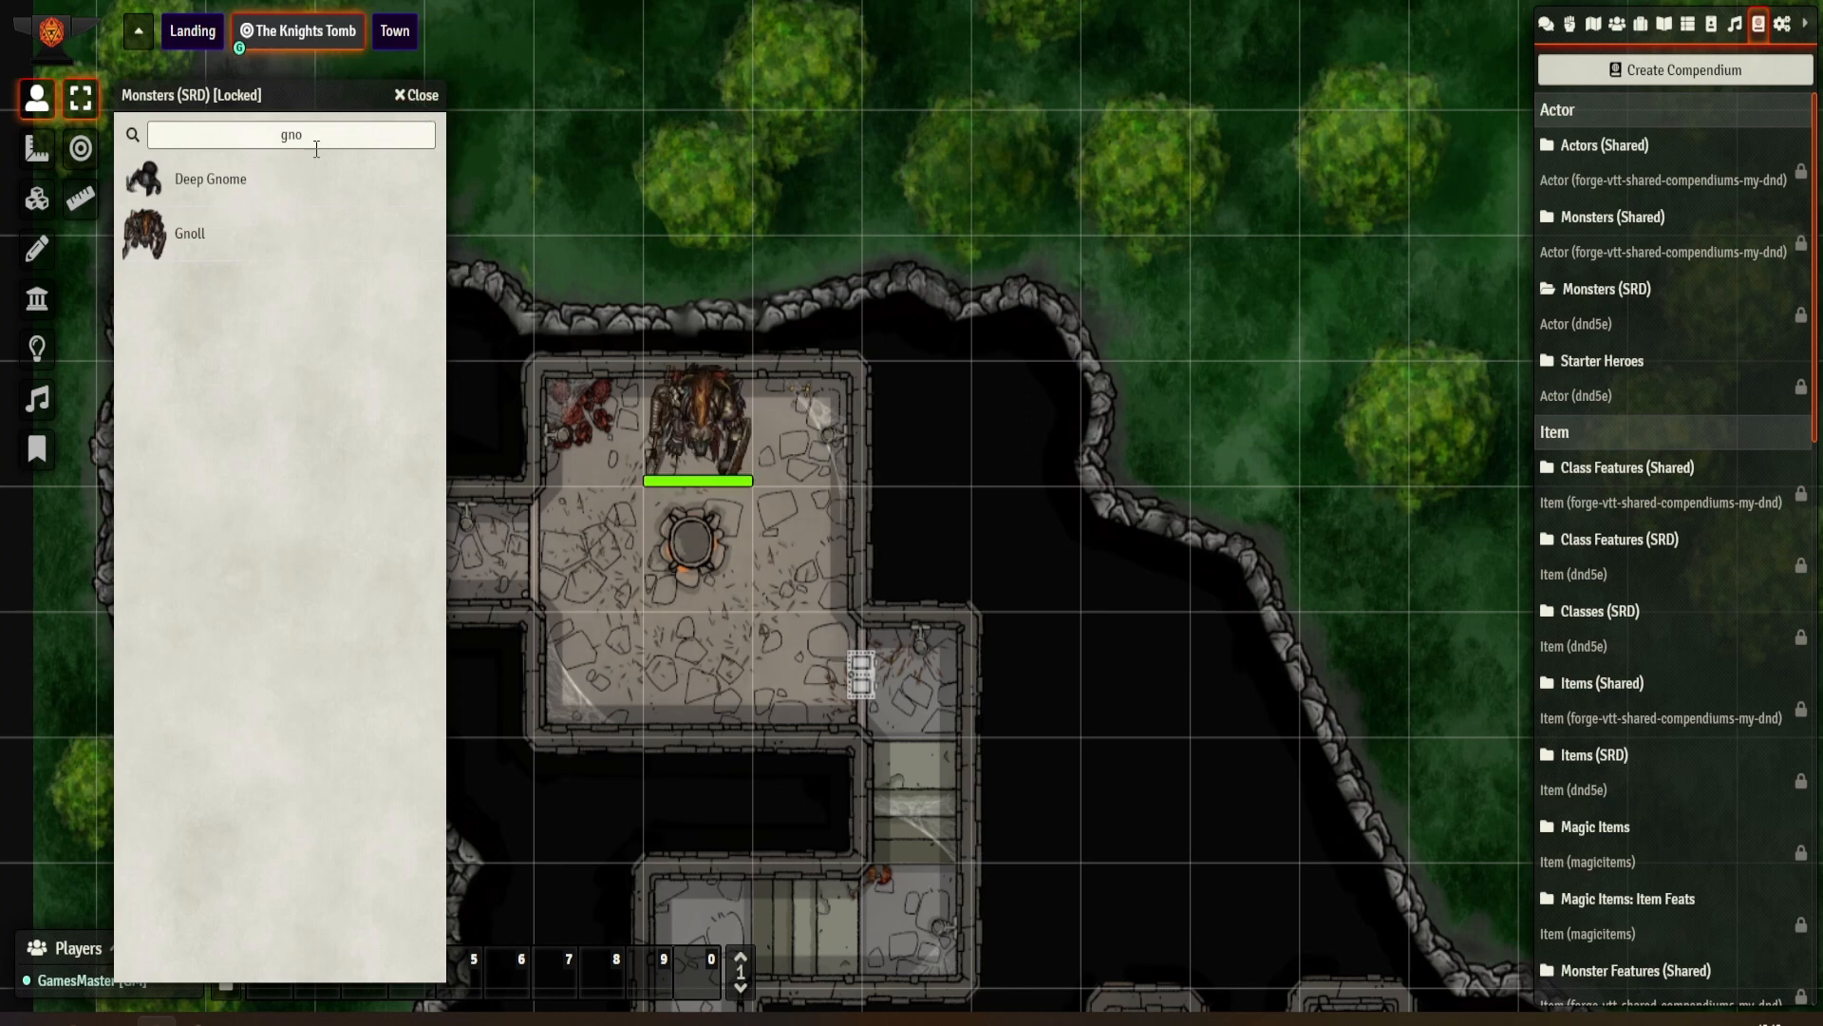
# Step: Place a Hyena from the Monsters (SRD) compendium below the central brazier, close the compendium, and return to the chat log
pyautogui.doubleClick(250, 136)
pyautogui.write('hy')
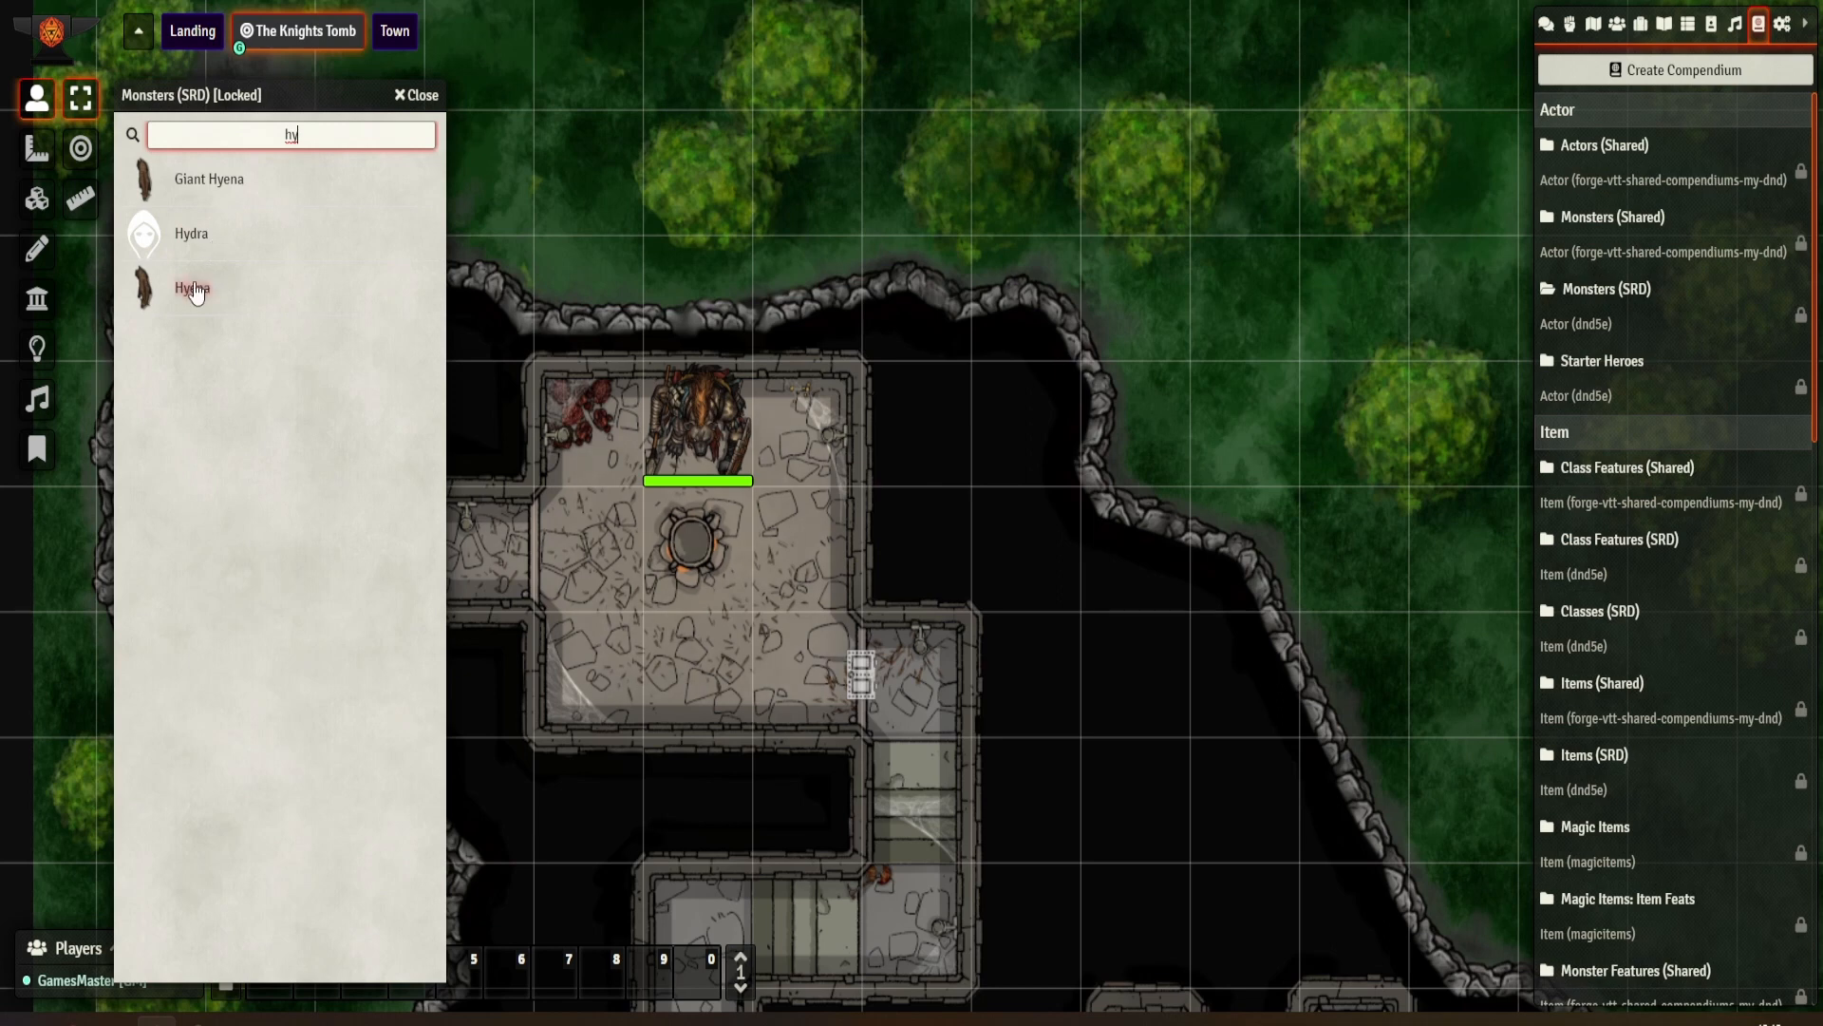
pyautogui.moveTo(199, 290); pyautogui.dragTo(708, 666)
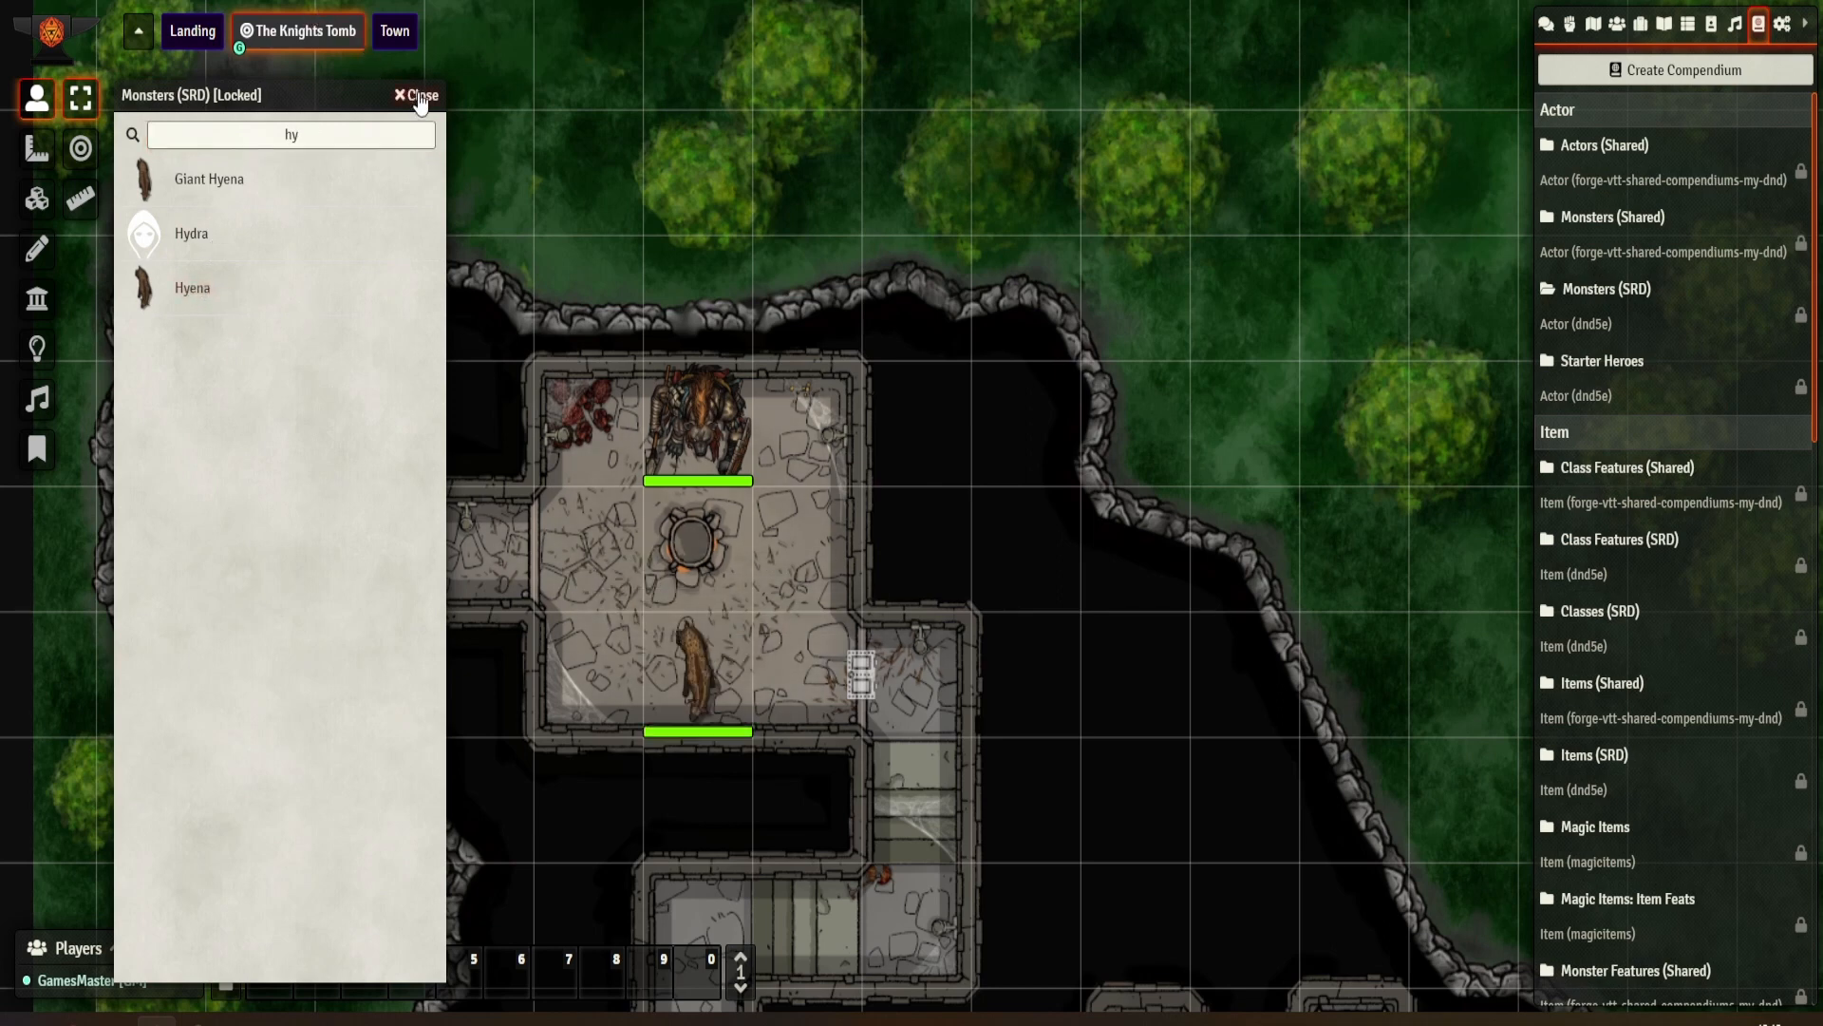
pyautogui.click(420, 95)
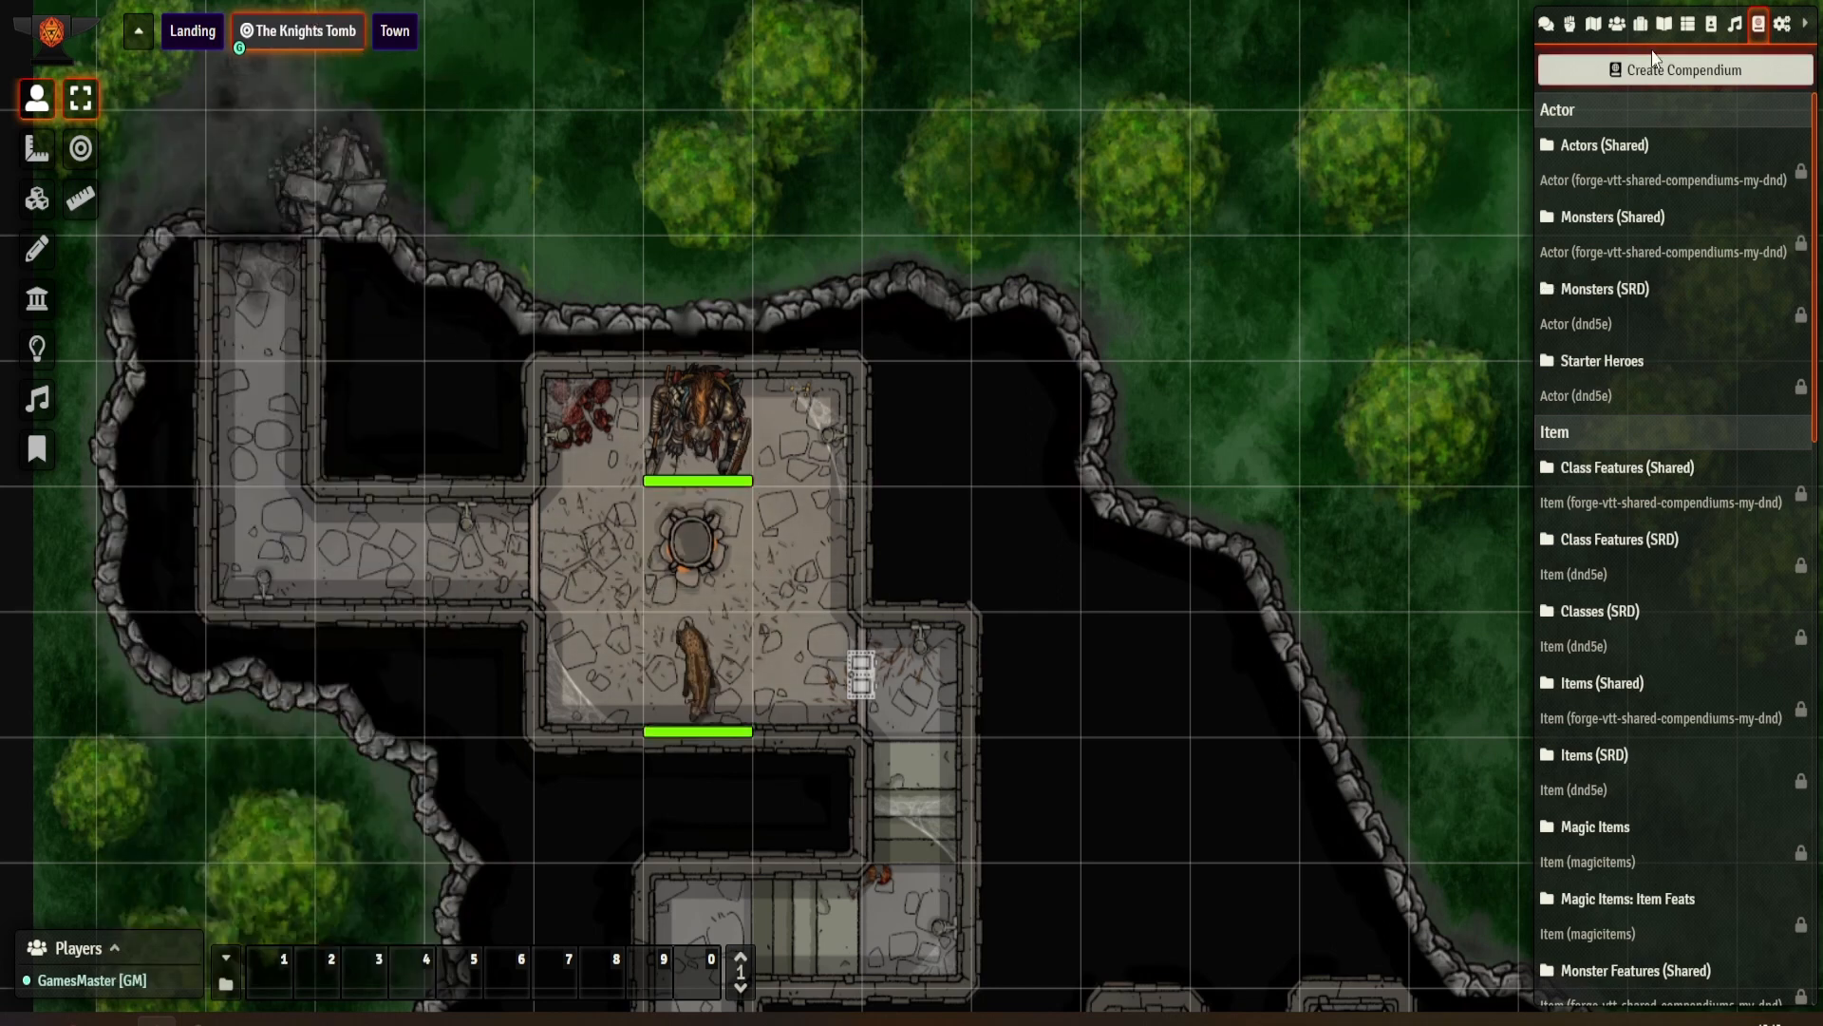
pyautogui.click(1550, 28)
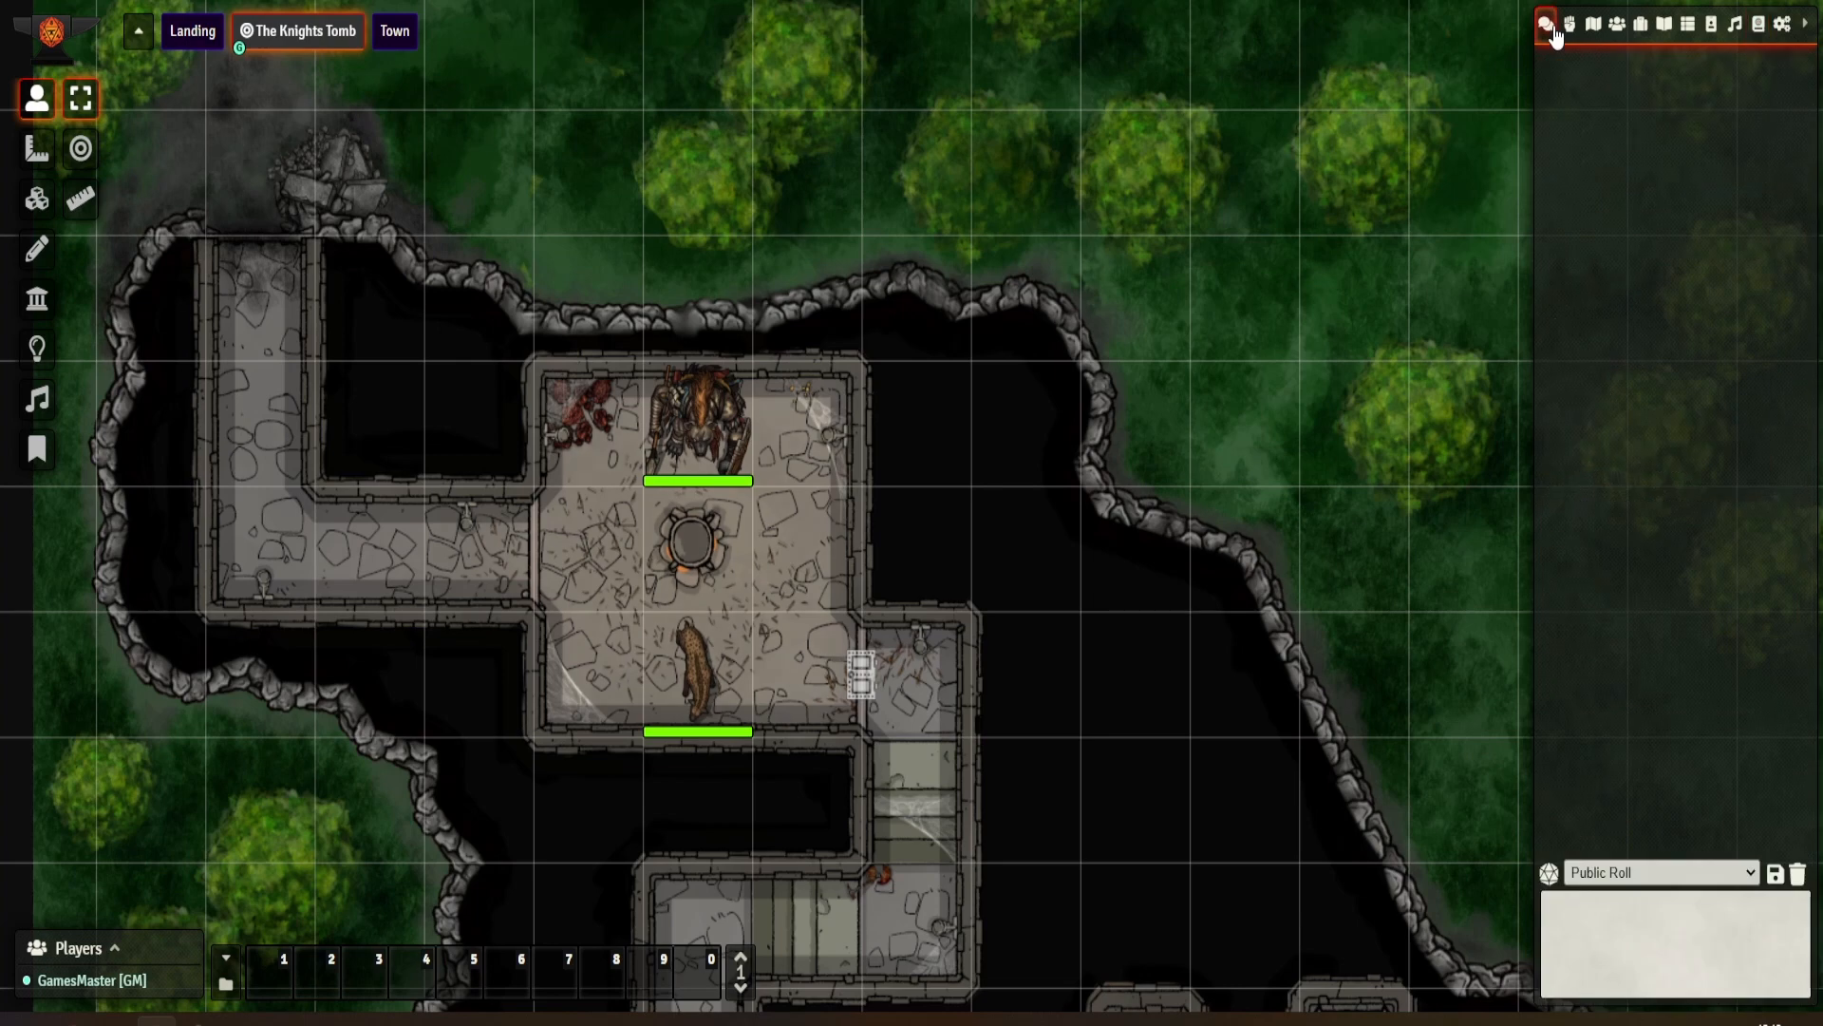
# Step: Open the avatar and token image editor from the placed Gnoll's sheet and check the local file upload option for avatar layers
pyautogui.doubleClick(704, 447)
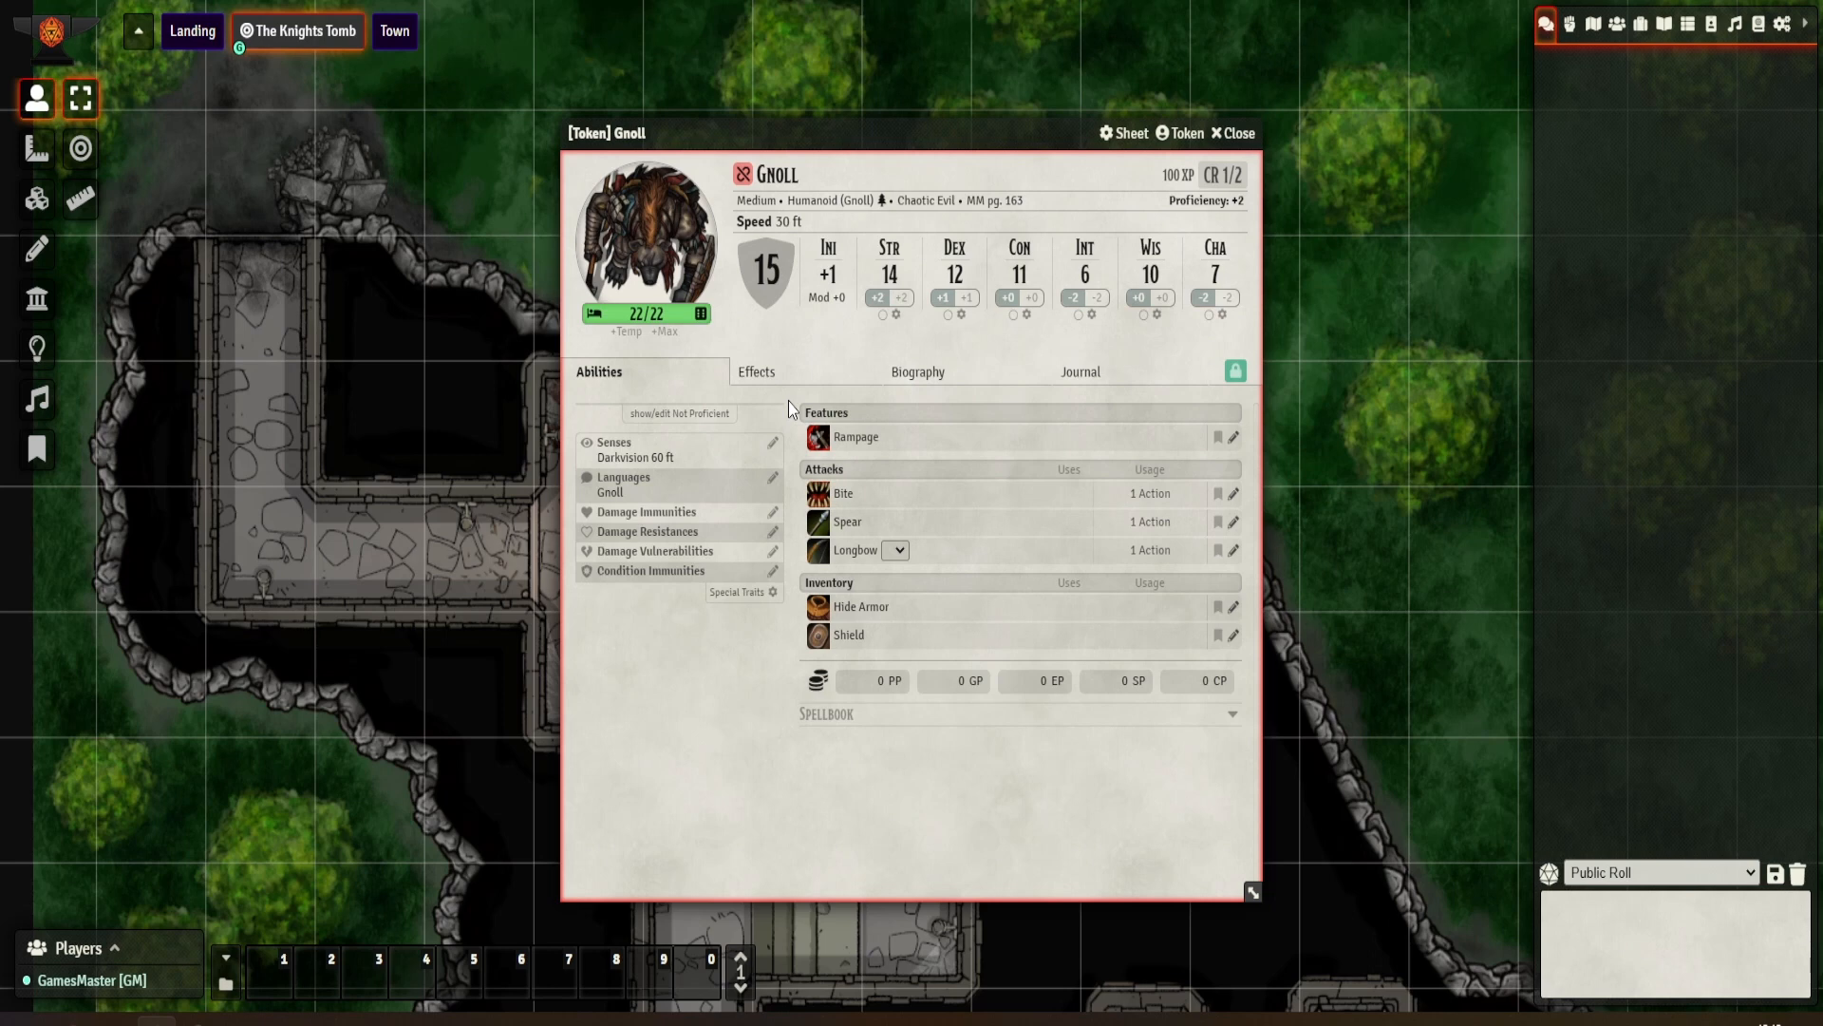
pyautogui.click(649, 237)
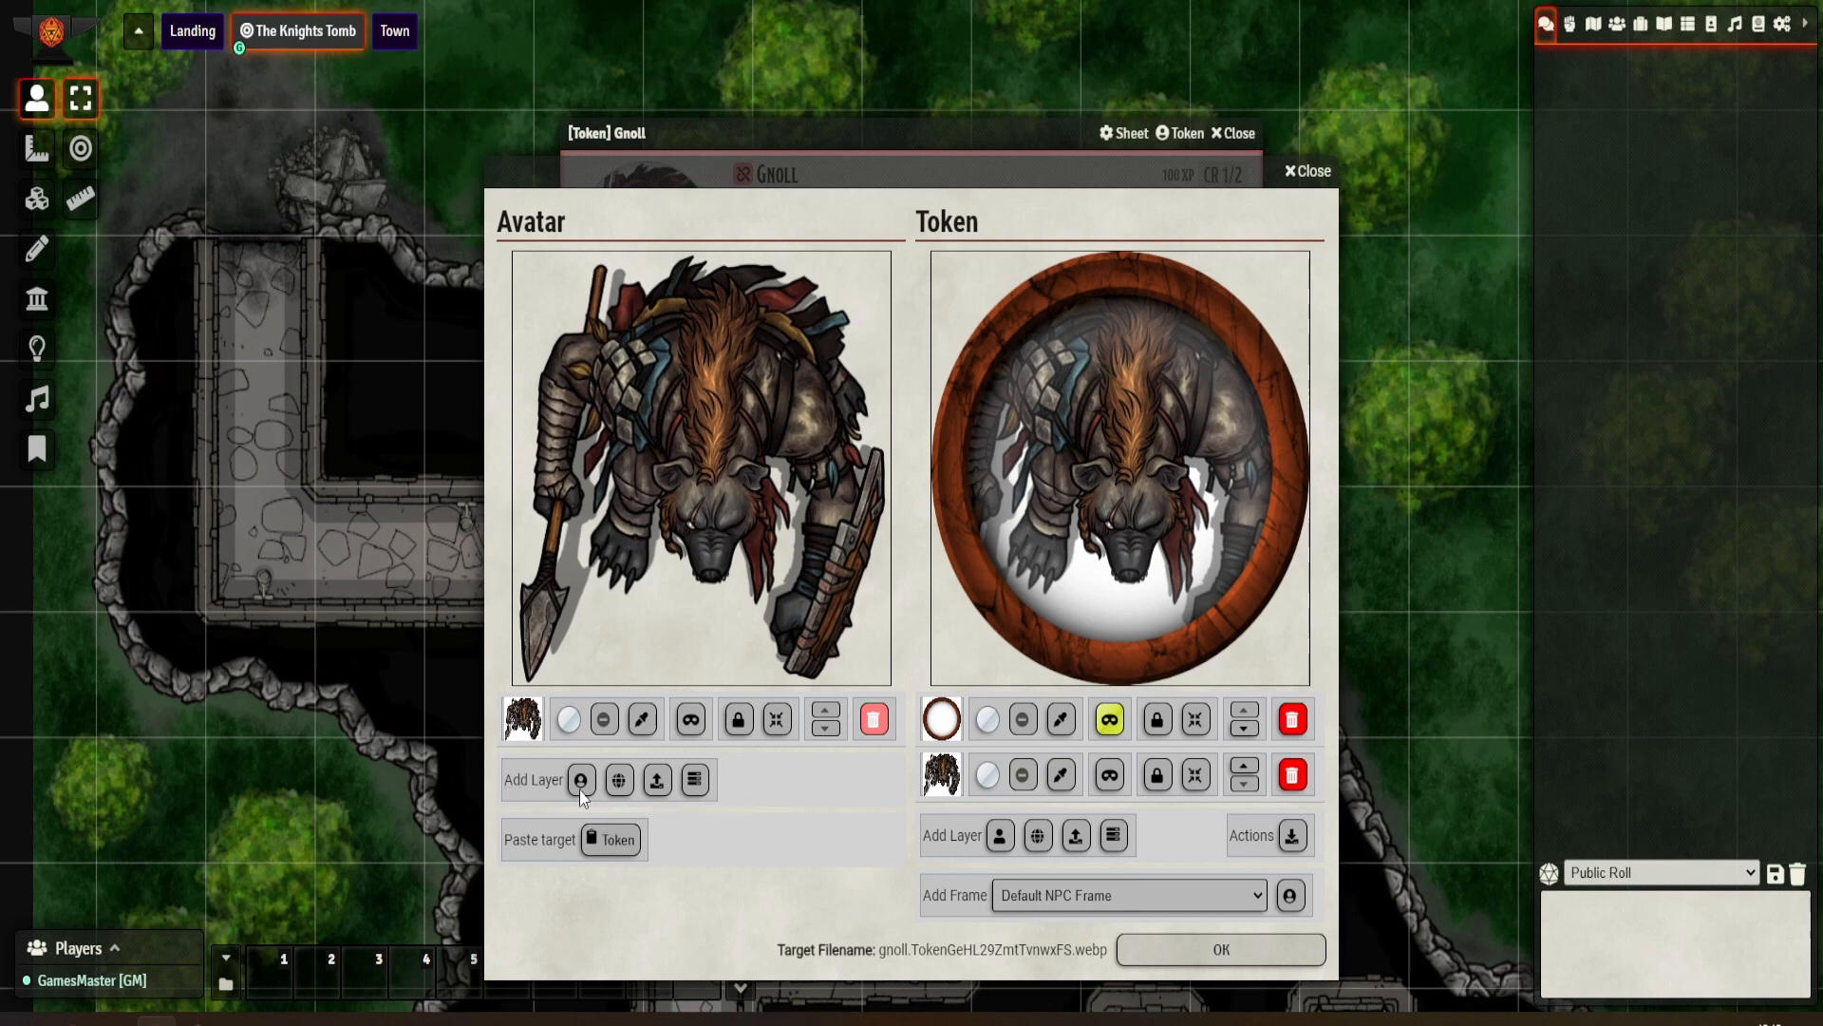
pyautogui.click(654, 784)
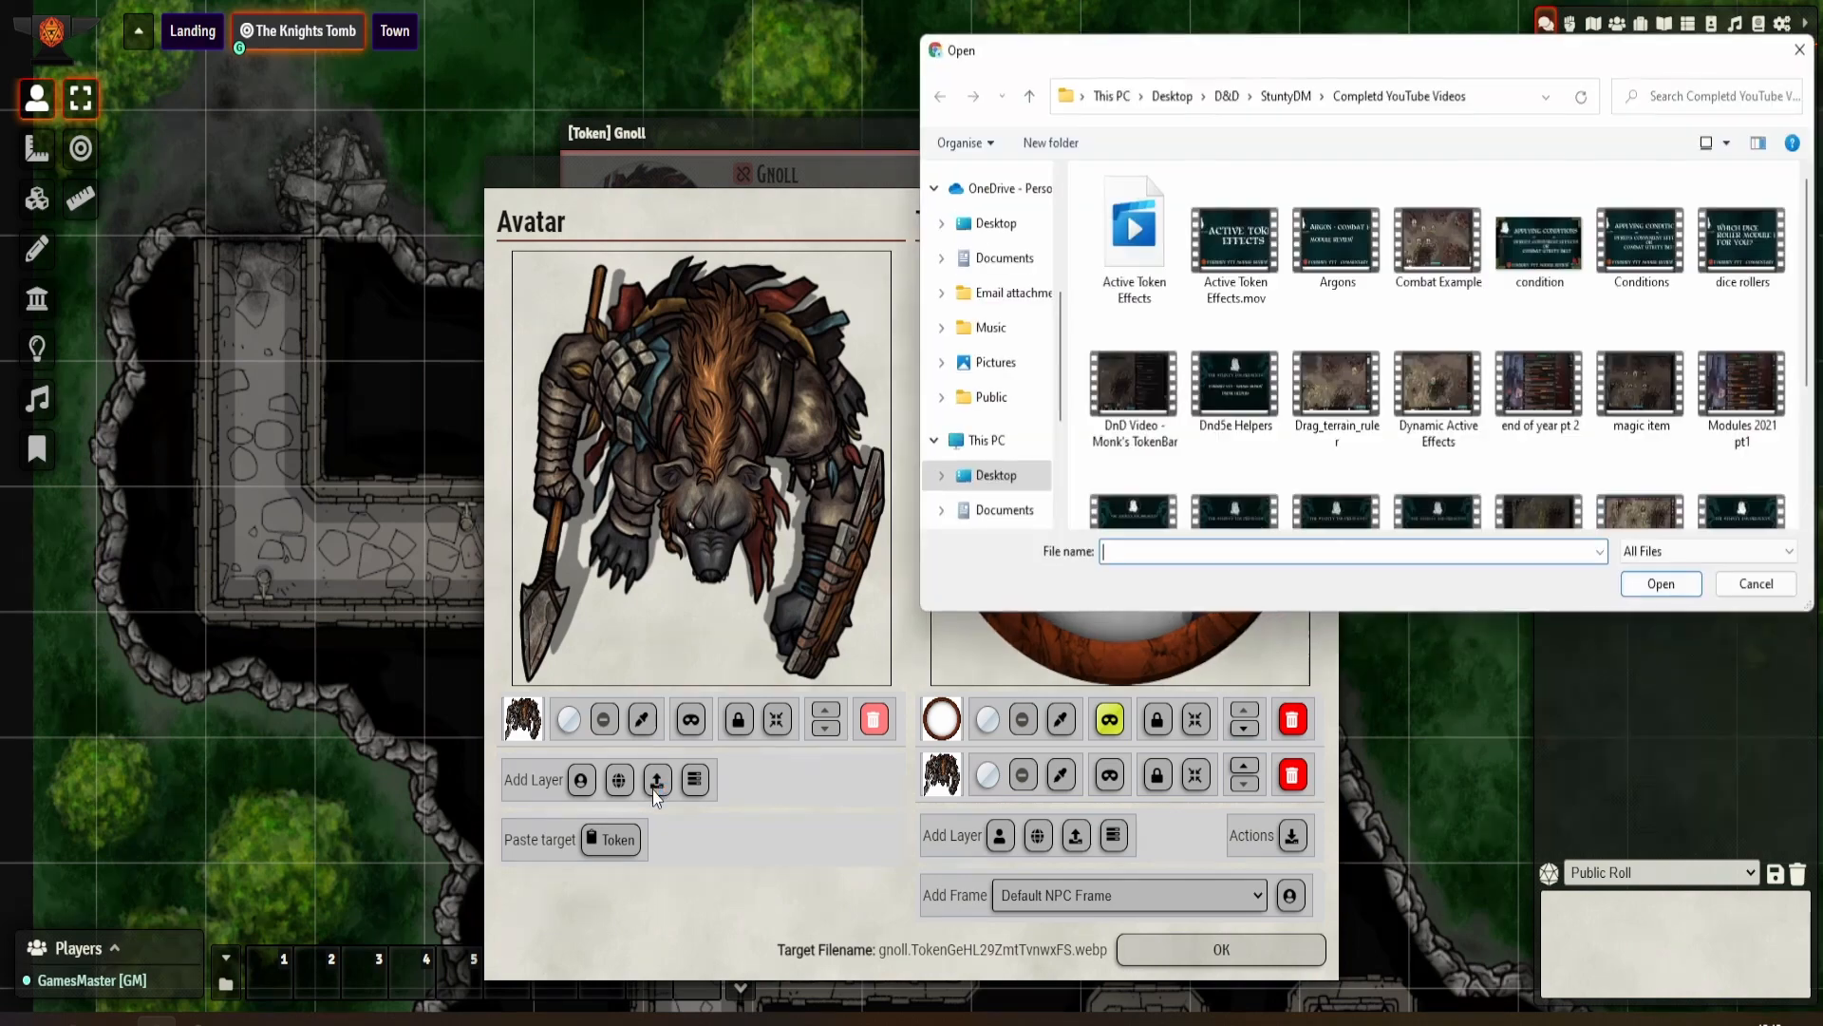
pyautogui.click(1800, 49)
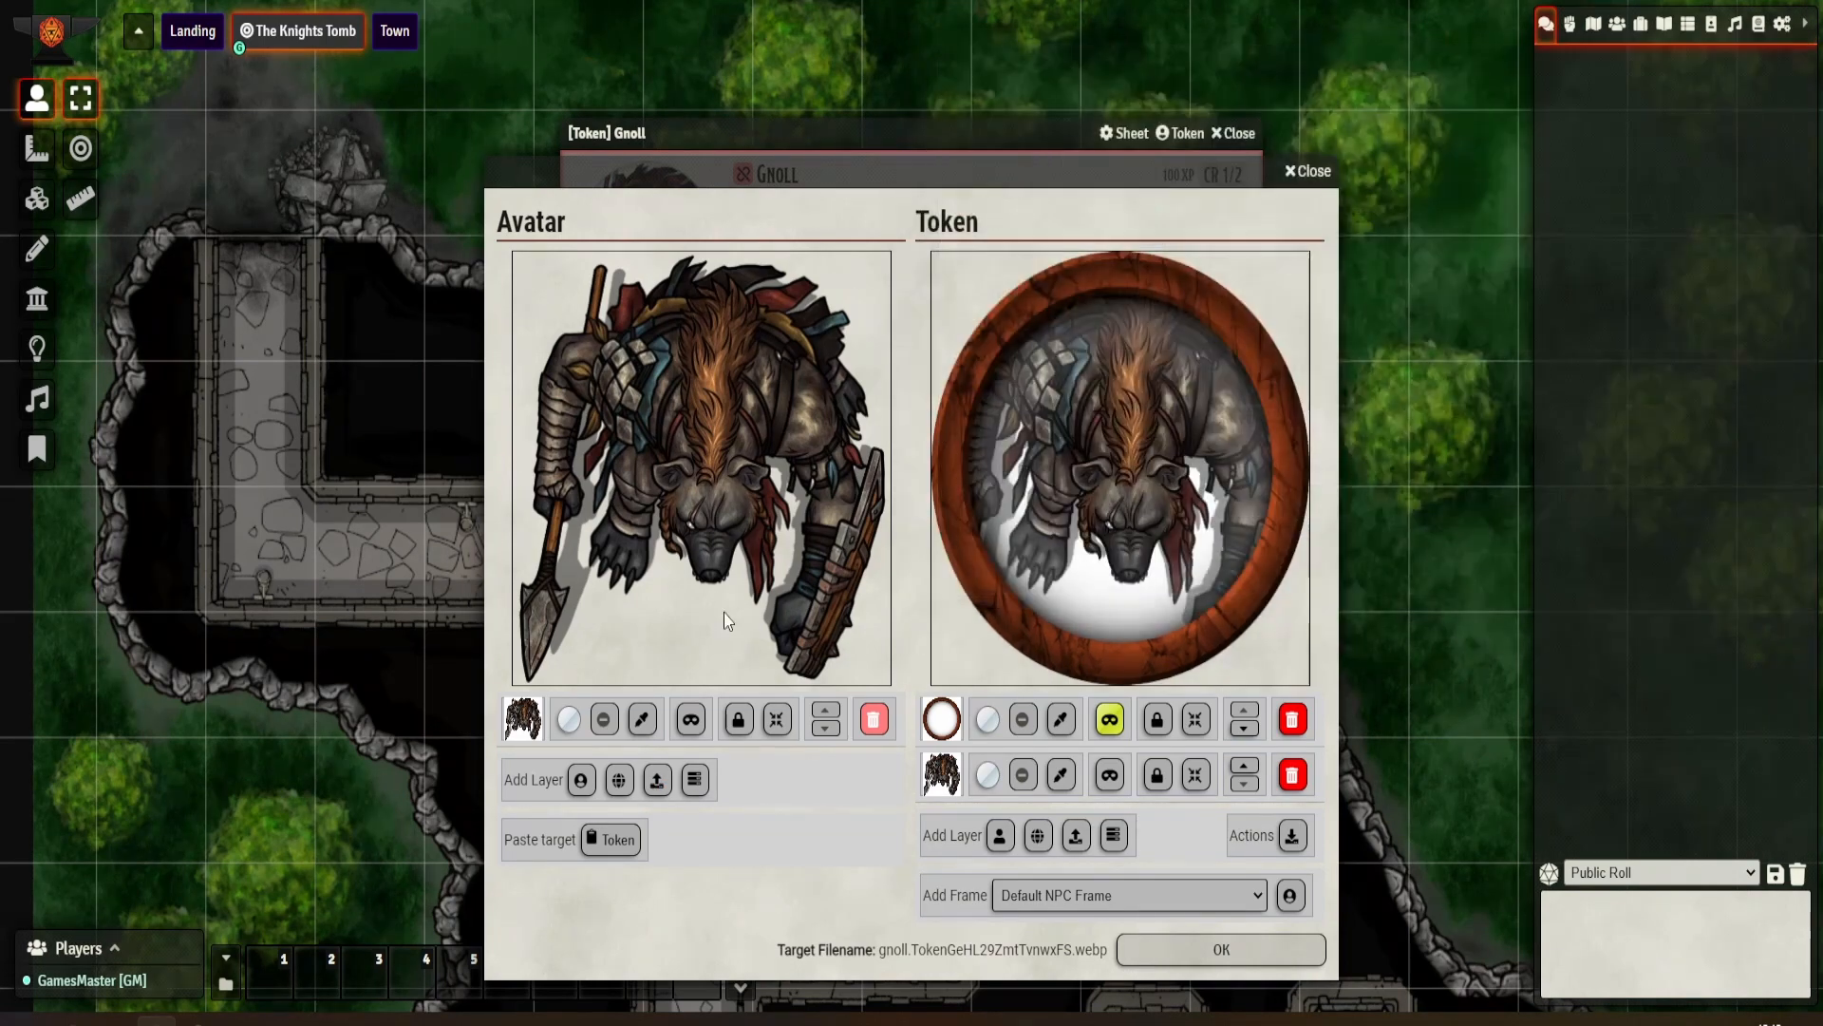
# Step: Replace the Gnoll's avatar layer with Gnoll.png from Rosewald/Monsters in My Assets Library, deleting the original layer
pyautogui.click(694, 780)
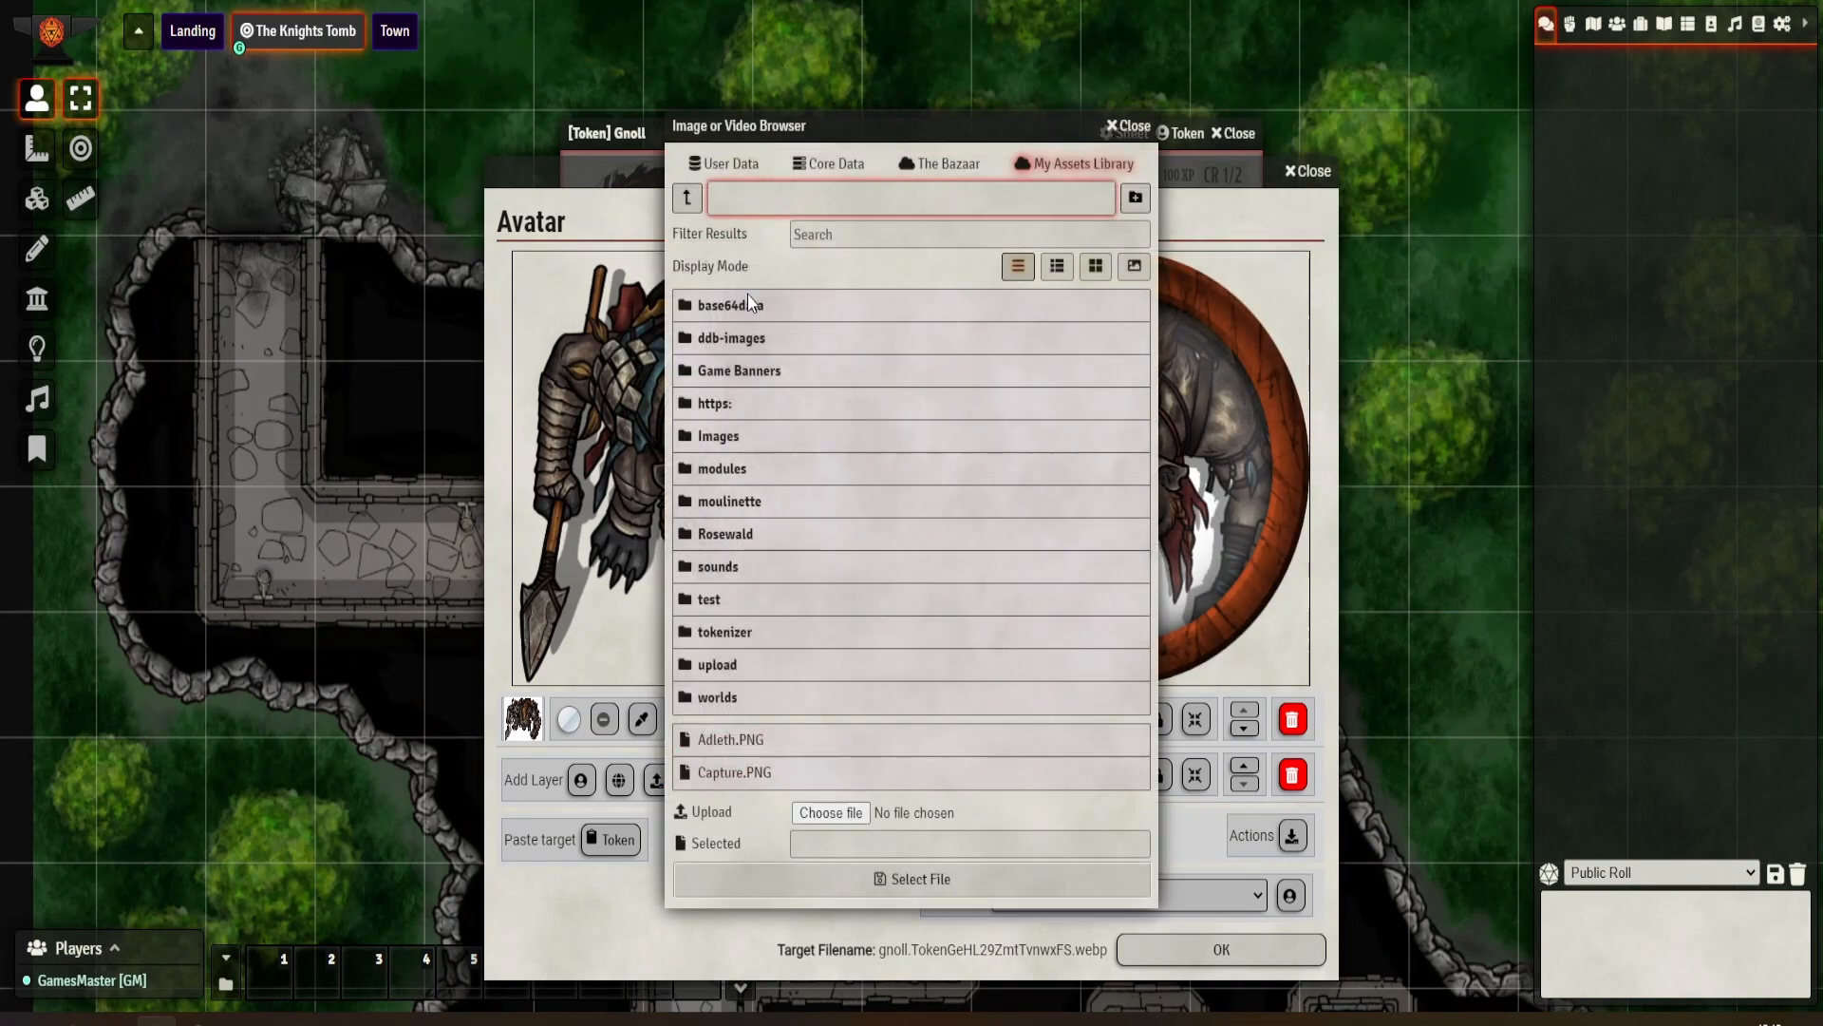
pyautogui.click(728, 534)
pyautogui.click(736, 369)
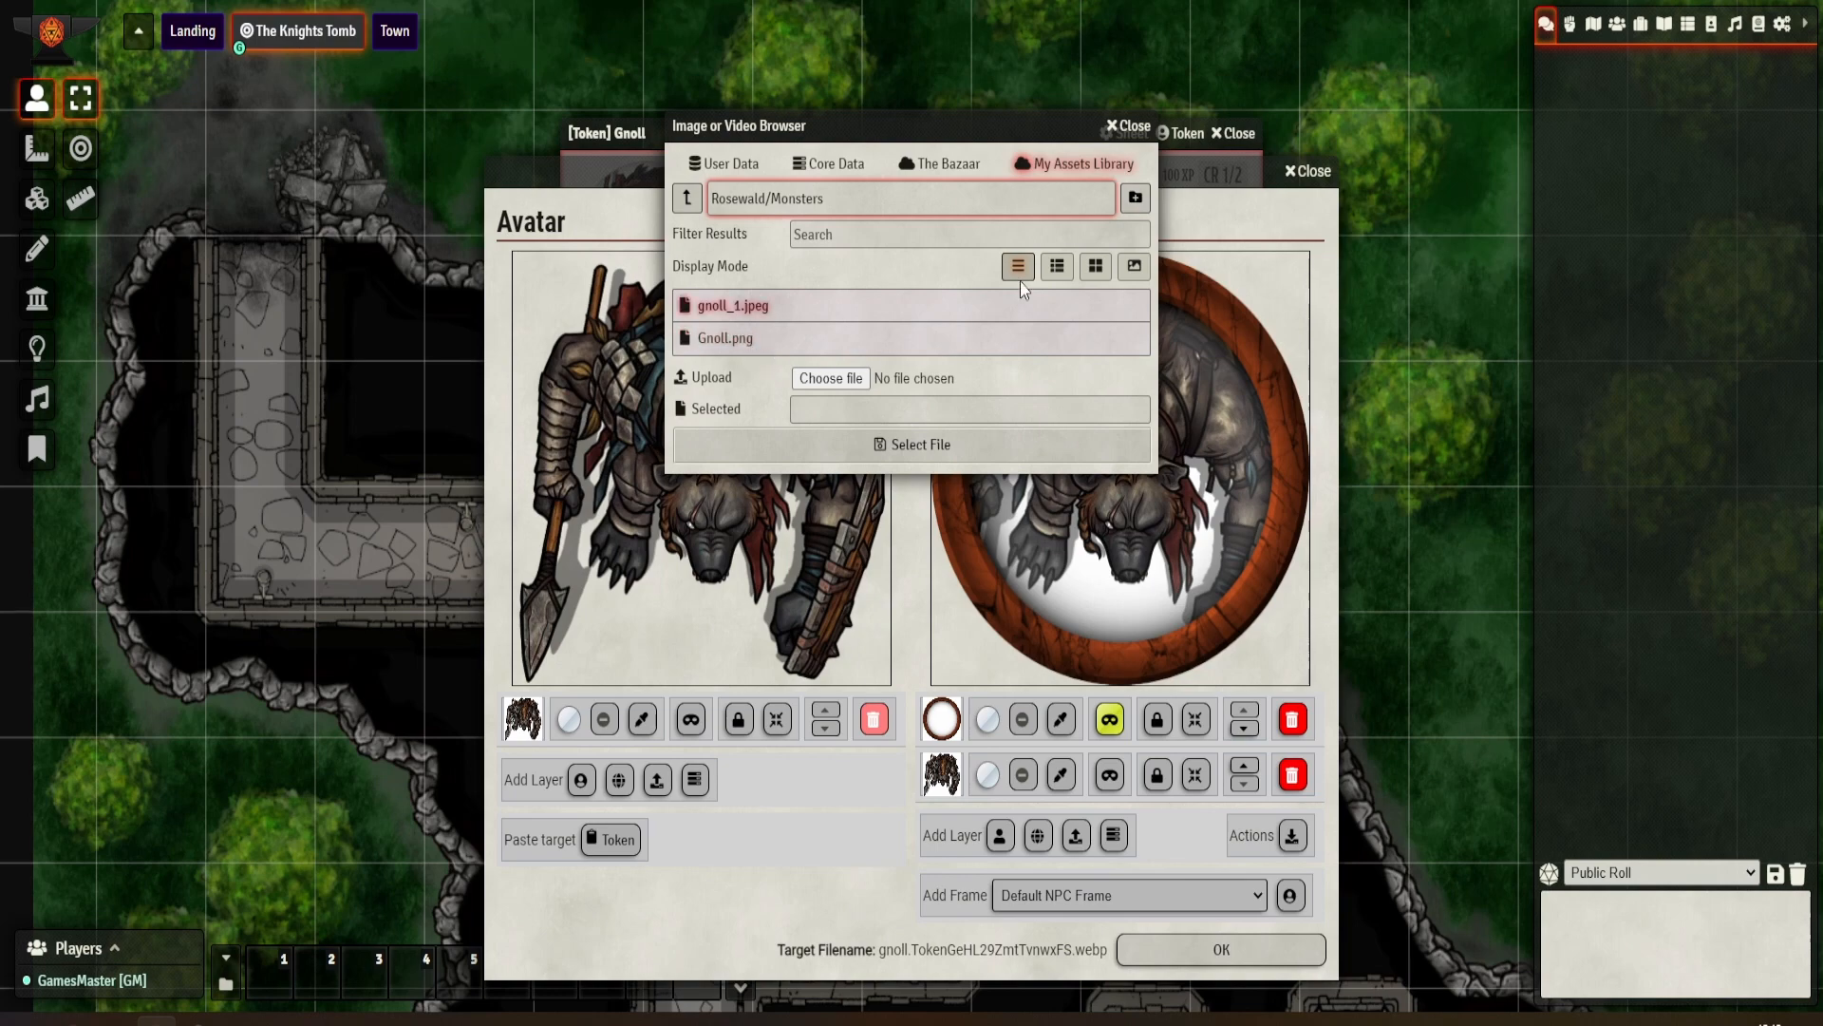
pyautogui.click(1062, 268)
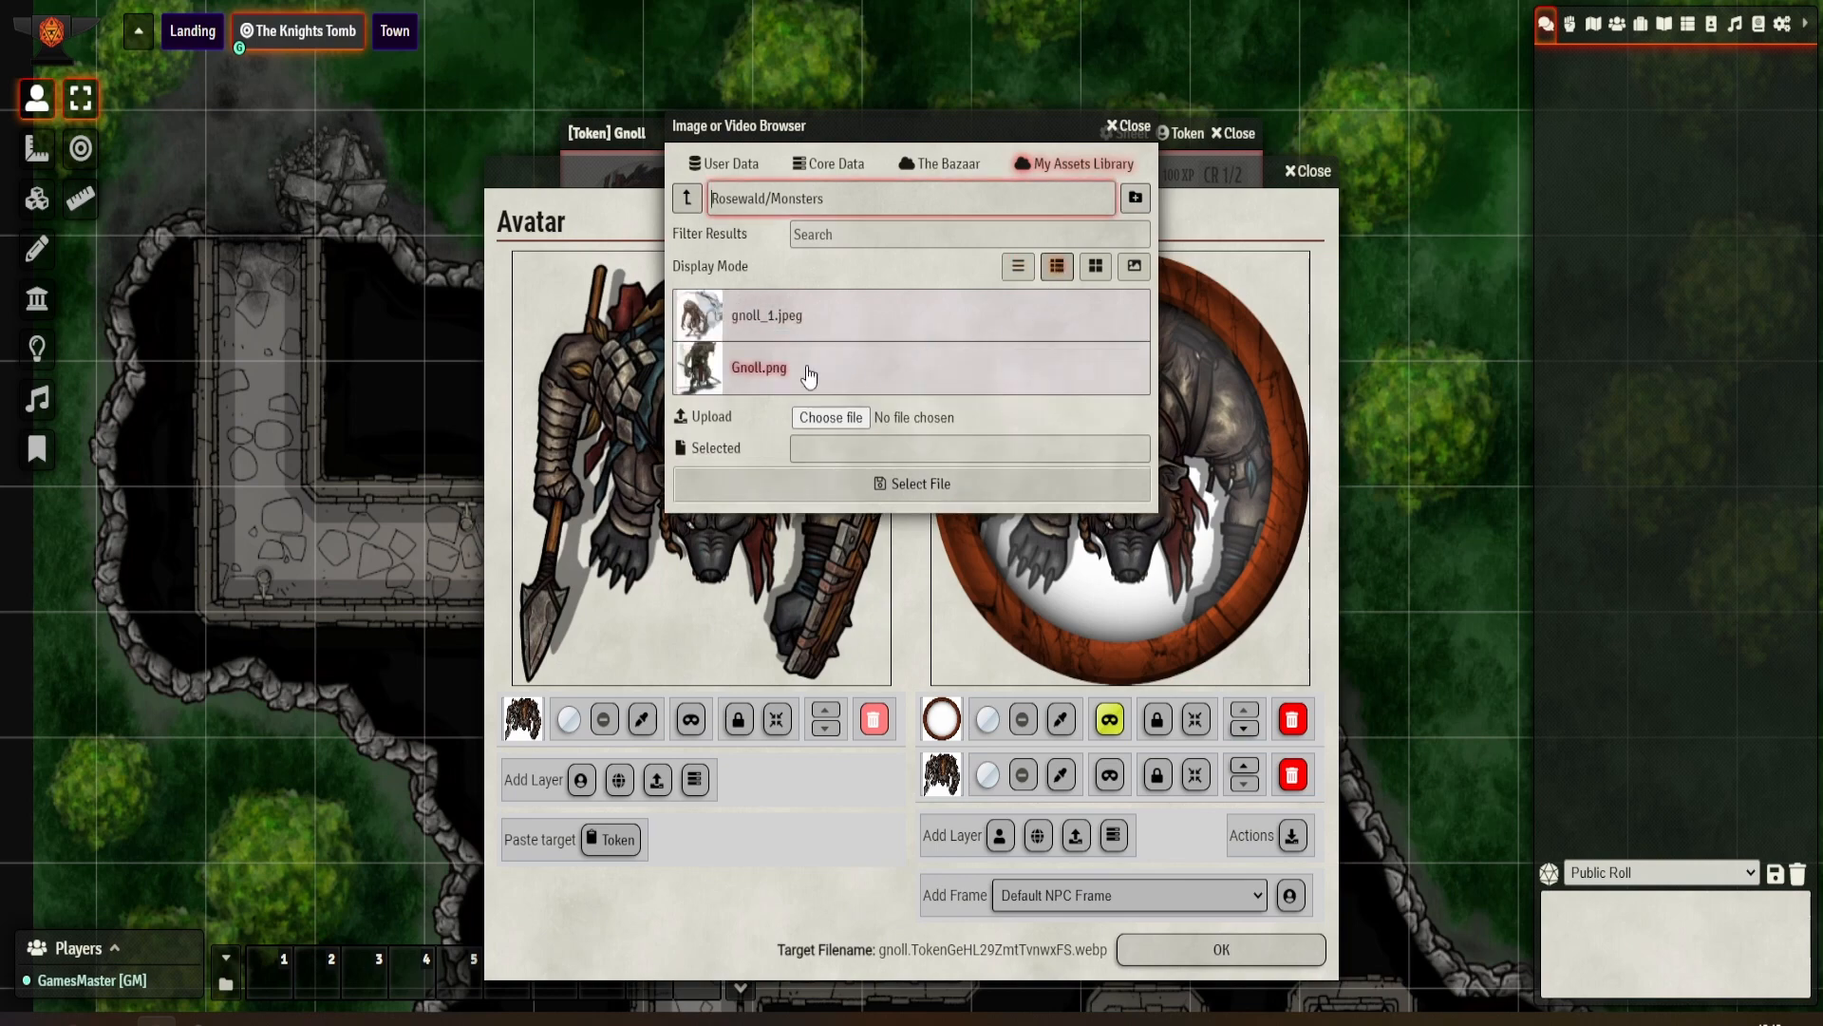
pyautogui.click(761, 373)
pyautogui.click(940, 486)
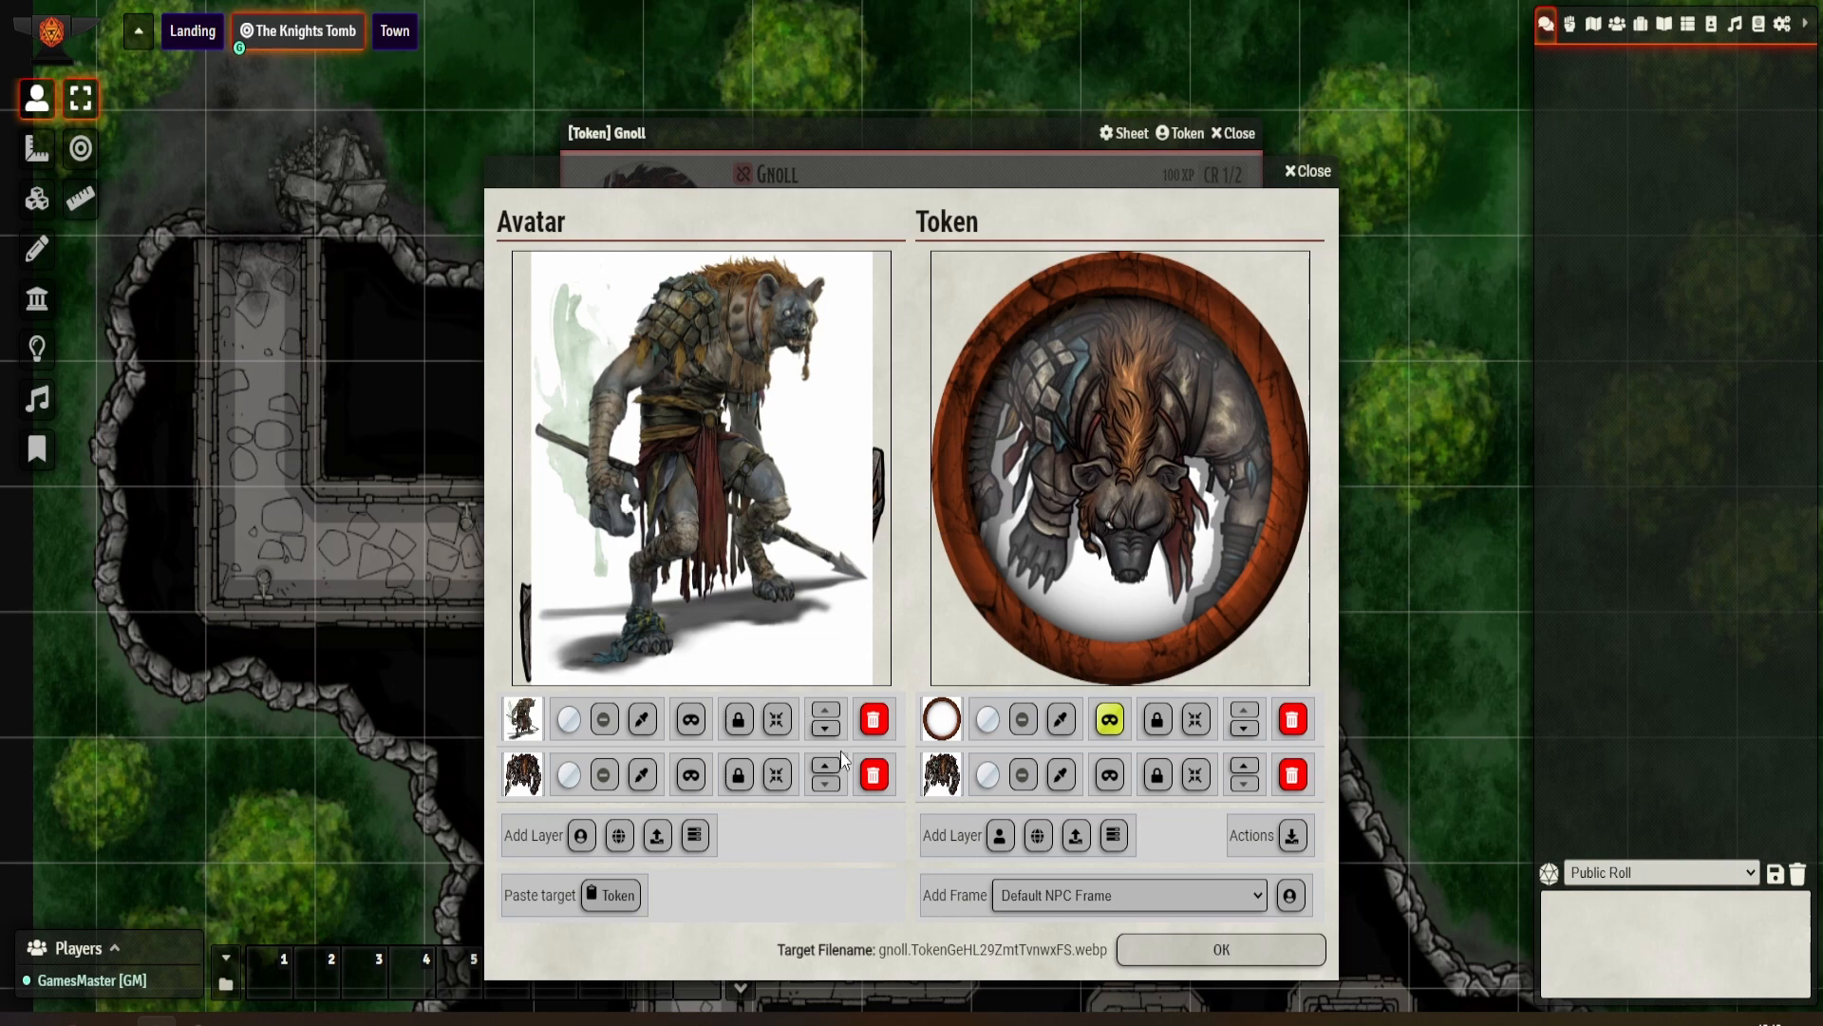
pyautogui.click(872, 776)
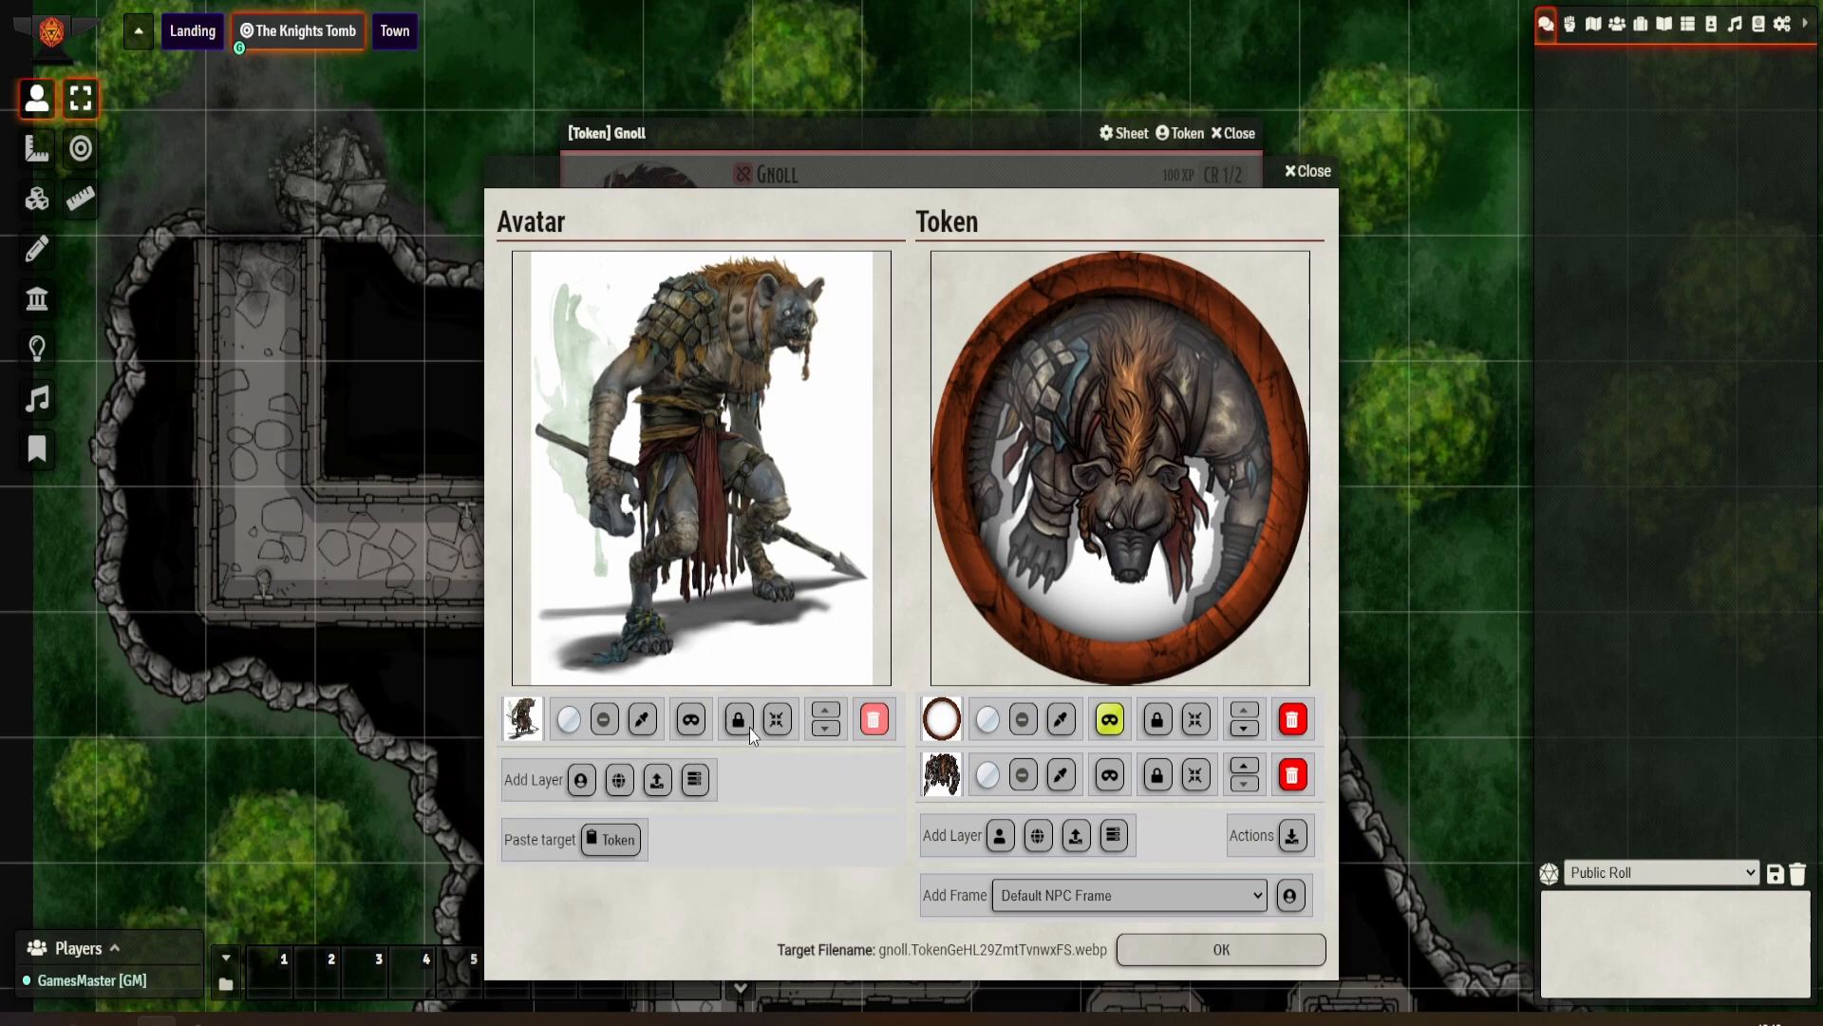
# Step: Unlock the new avatar layer, then enlarge and reposition it so the Gnoll's upper body fills the portrait
pyautogui.click(741, 721)
pyautogui.moveTo(754, 470); pyautogui.dragTo(768, 546)
pyautogui.scroll(8, 749, 510)
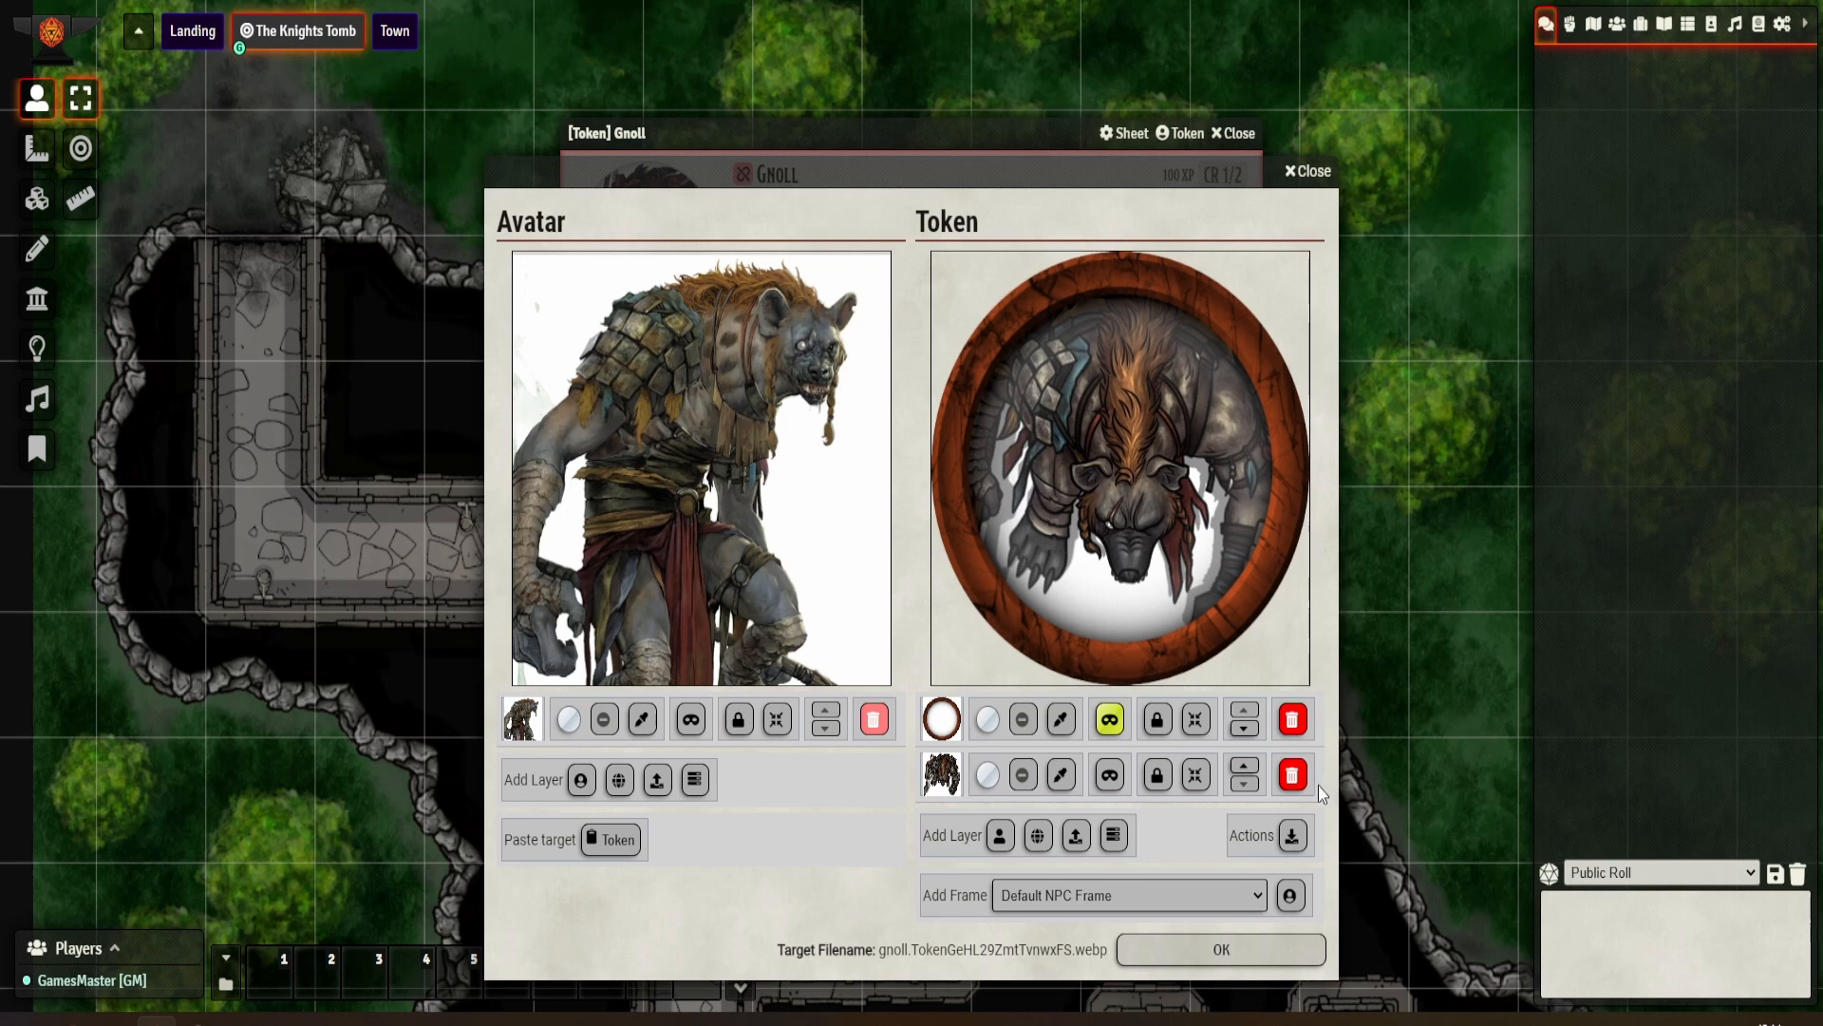
# Step: Replace the token's original art with the avatar image, positioned beneath the frame with the head inside the ring, and save the images
pyautogui.click(1292, 774)
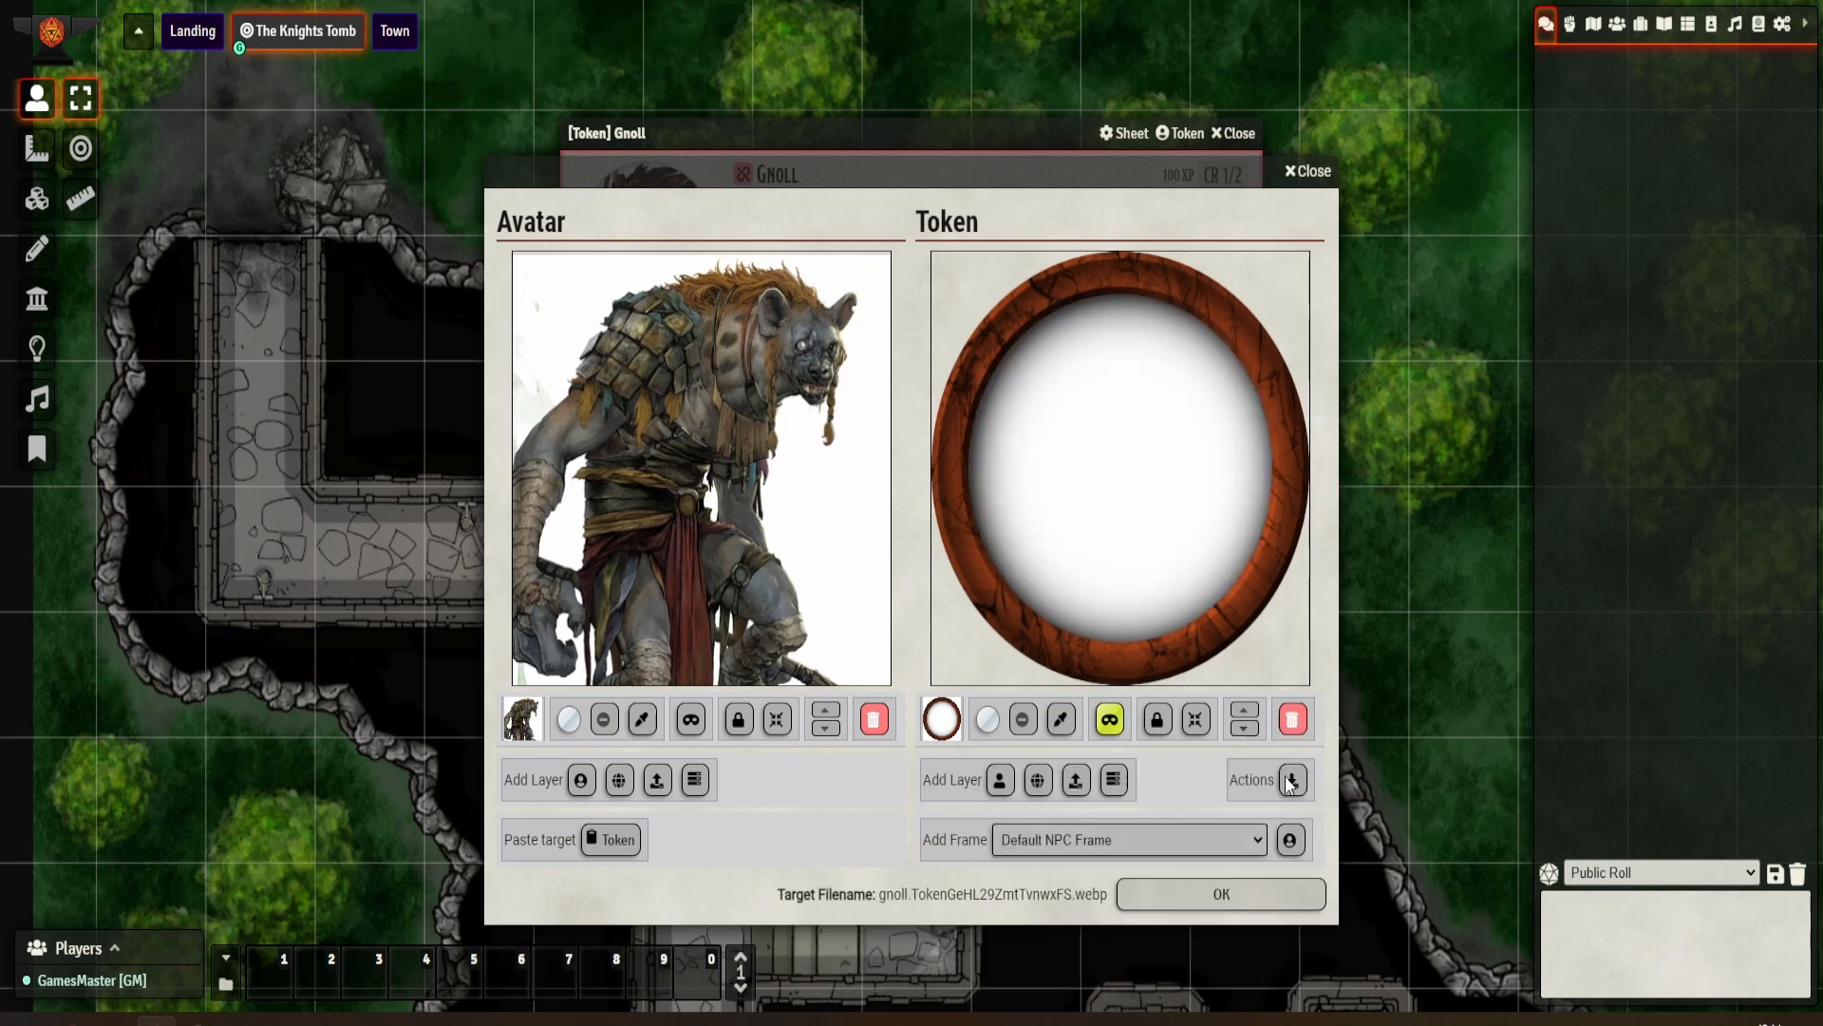
pyautogui.click(999, 781)
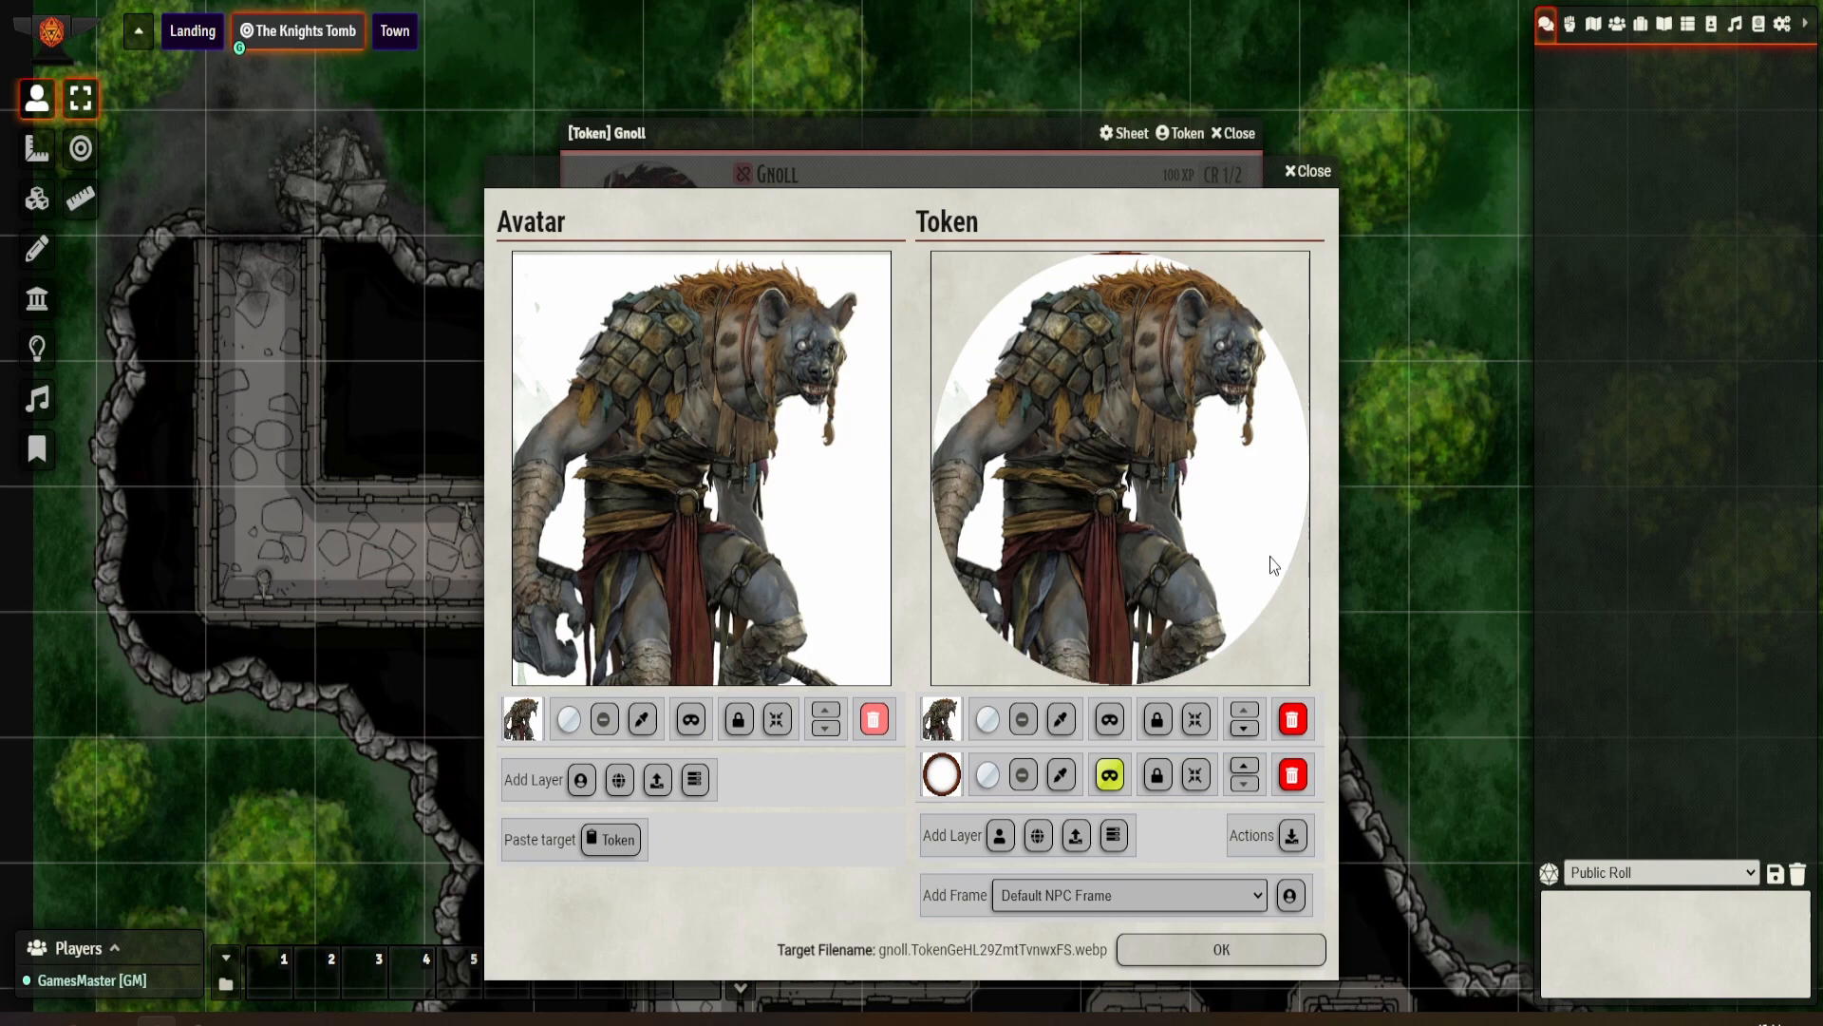
pyautogui.click(1244, 767)
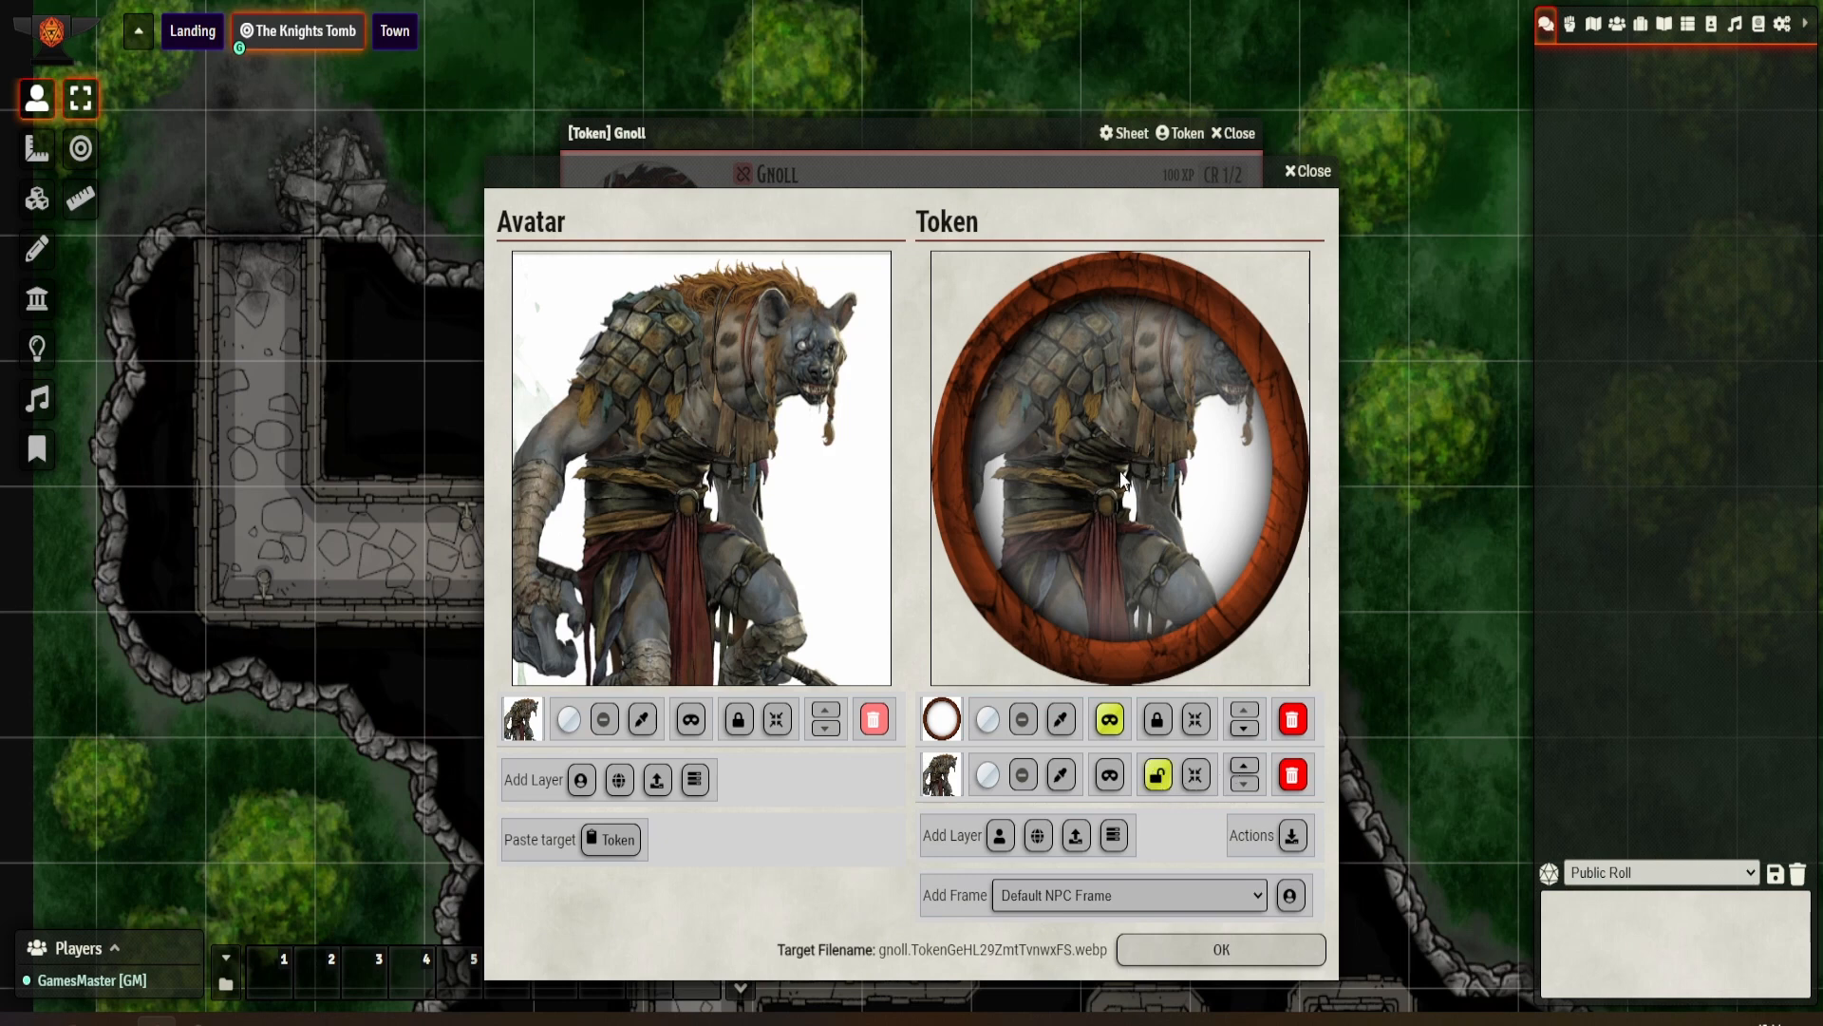
pyautogui.moveTo(1121, 472); pyautogui.dragTo(1087, 543)
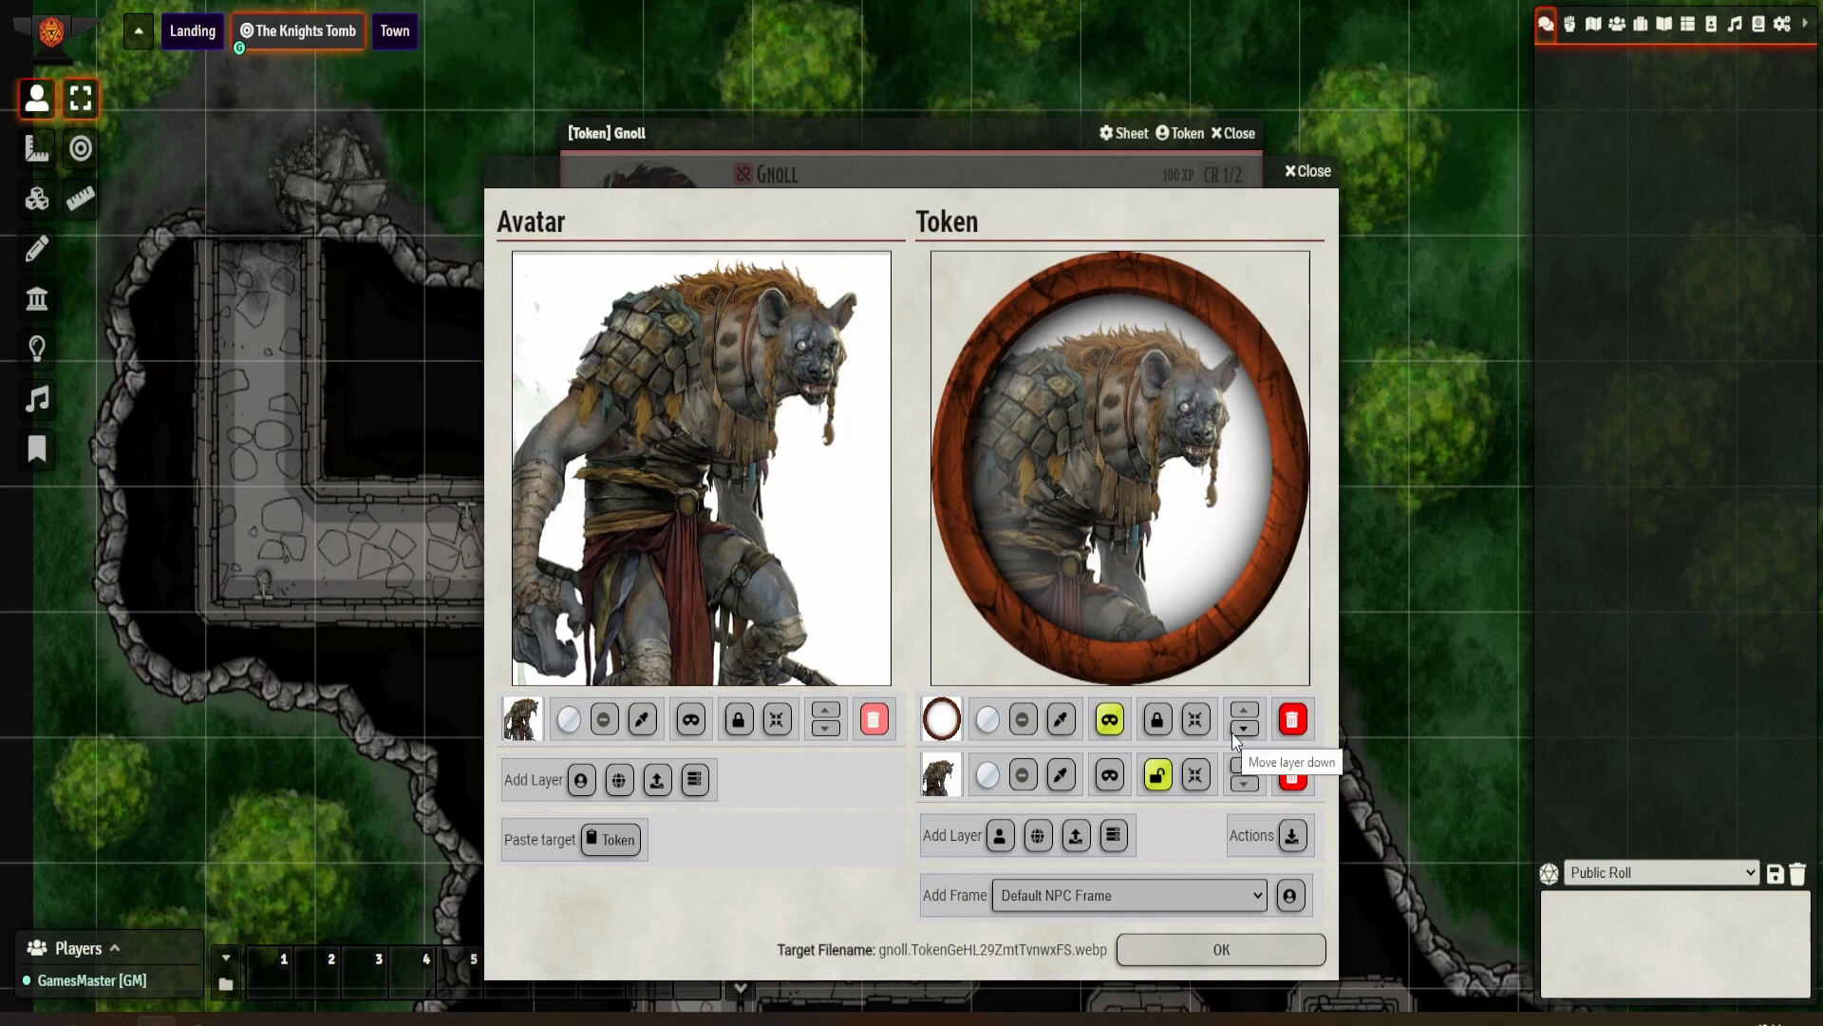
pyautogui.click(1223, 950)
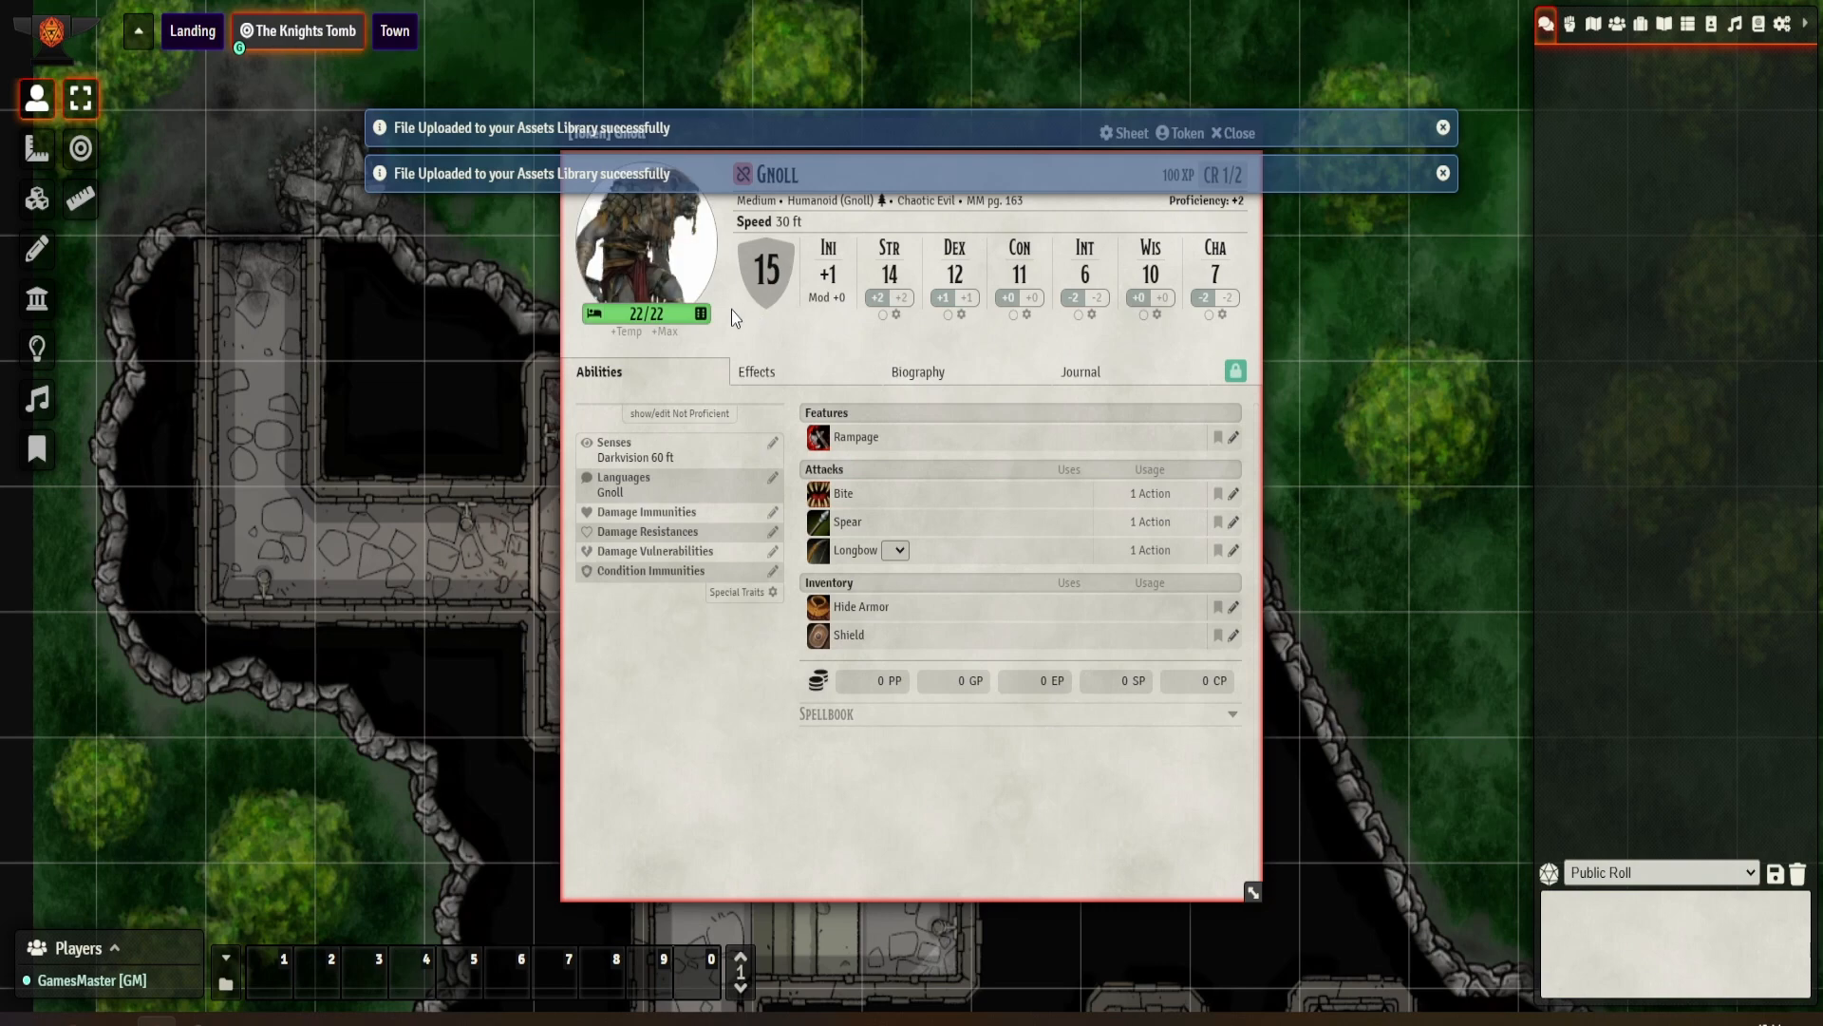
# Step: In the Gnoll actor's image editor, replace the avatar layer with Gnoll.png from Rosewald/Monsters, deleting the original layer
pyautogui.click(642, 260)
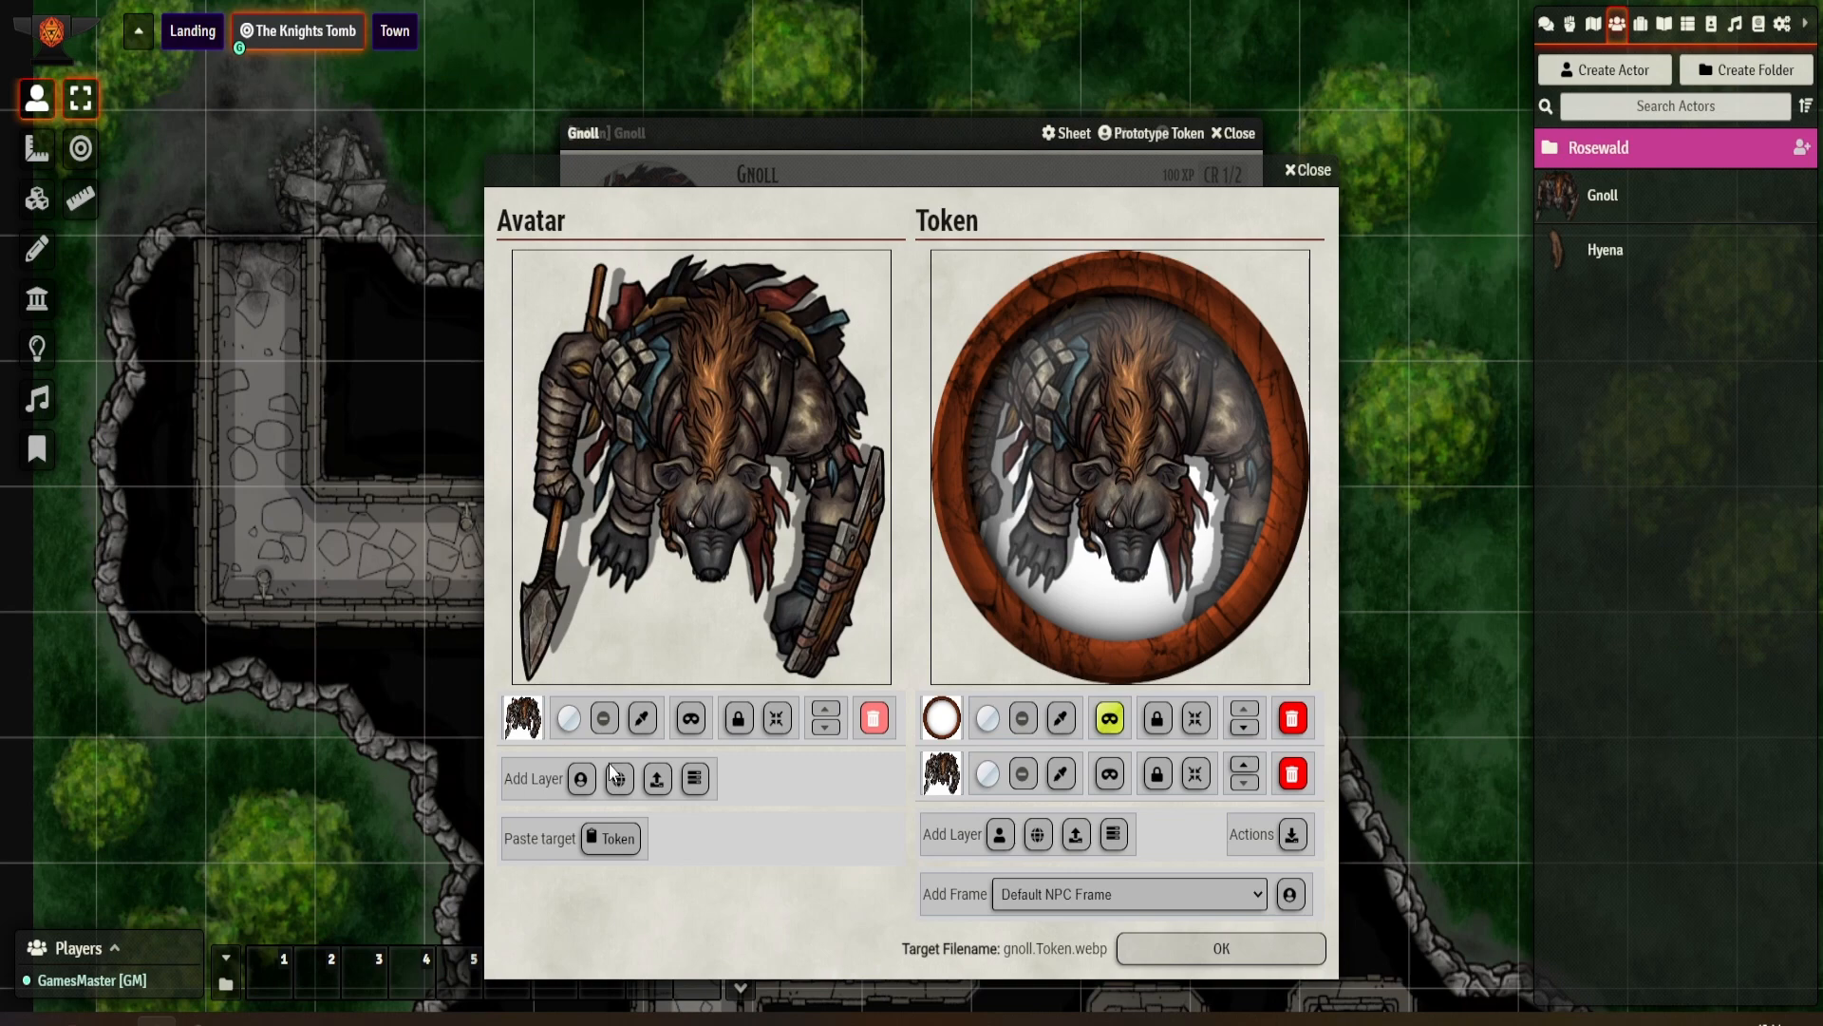
pyautogui.click(694, 779)
pyautogui.click(765, 570)
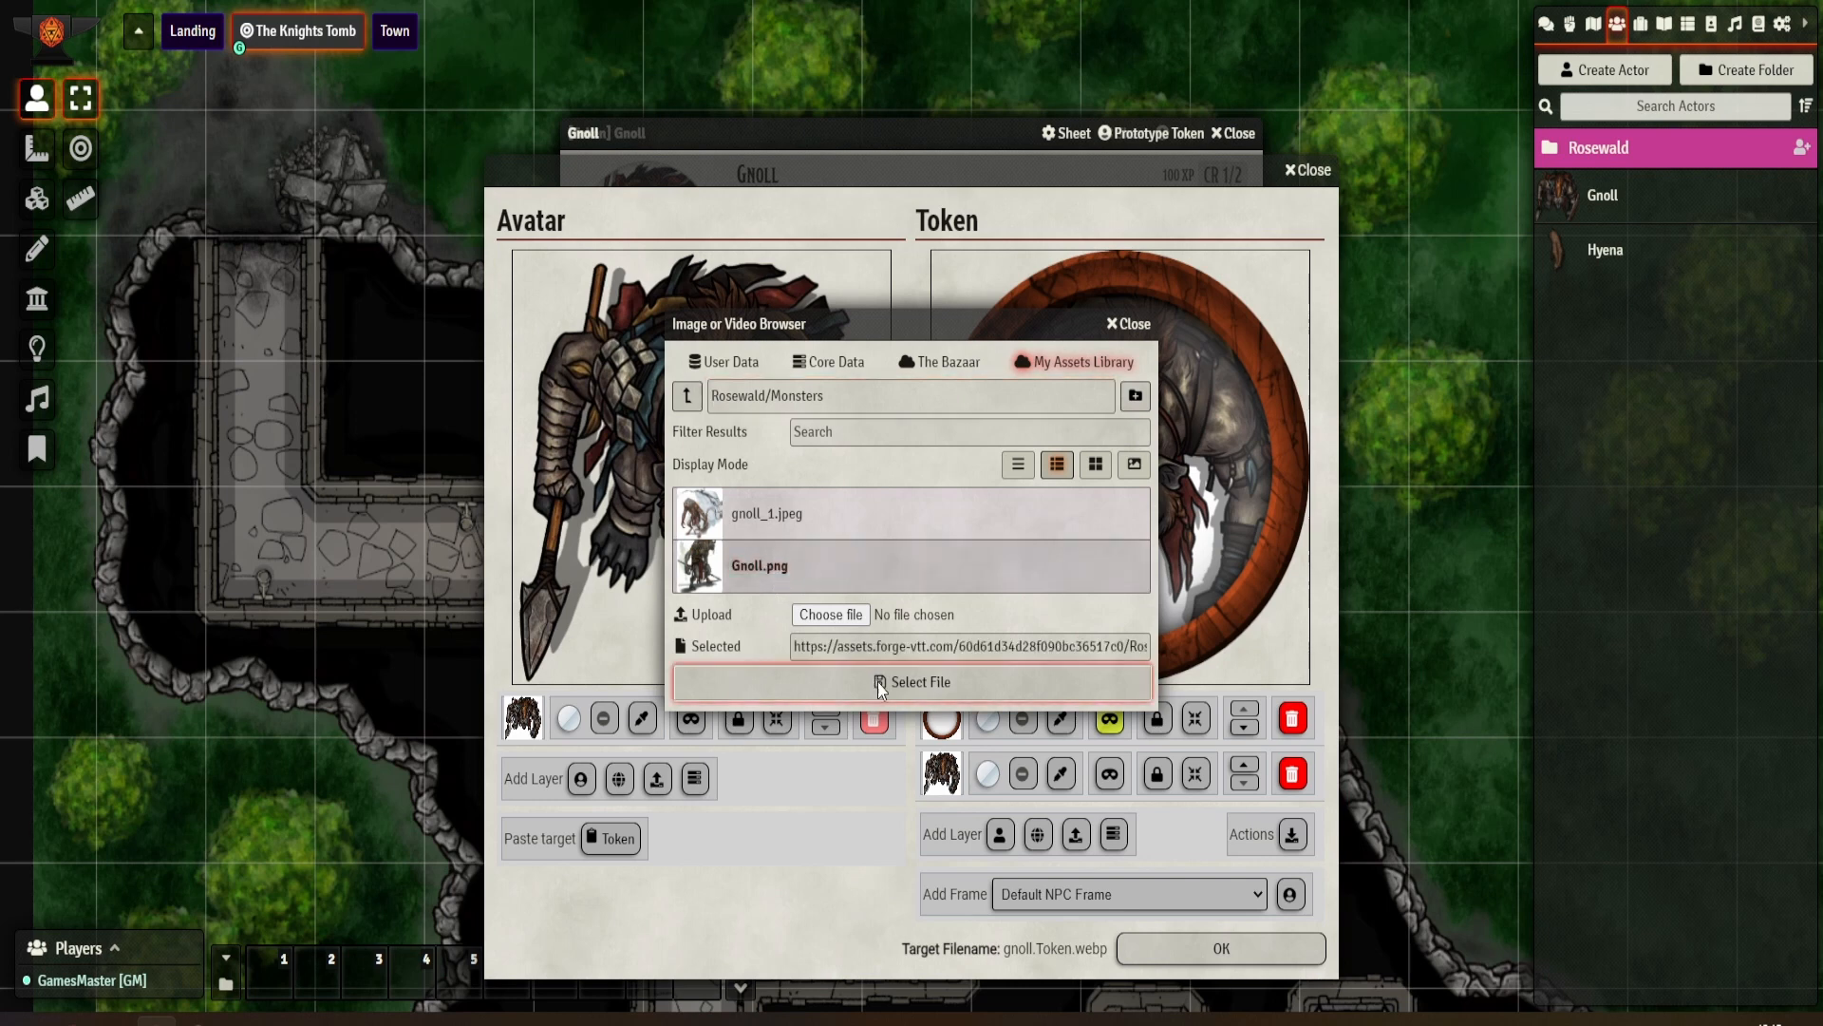
pyautogui.click(879, 684)
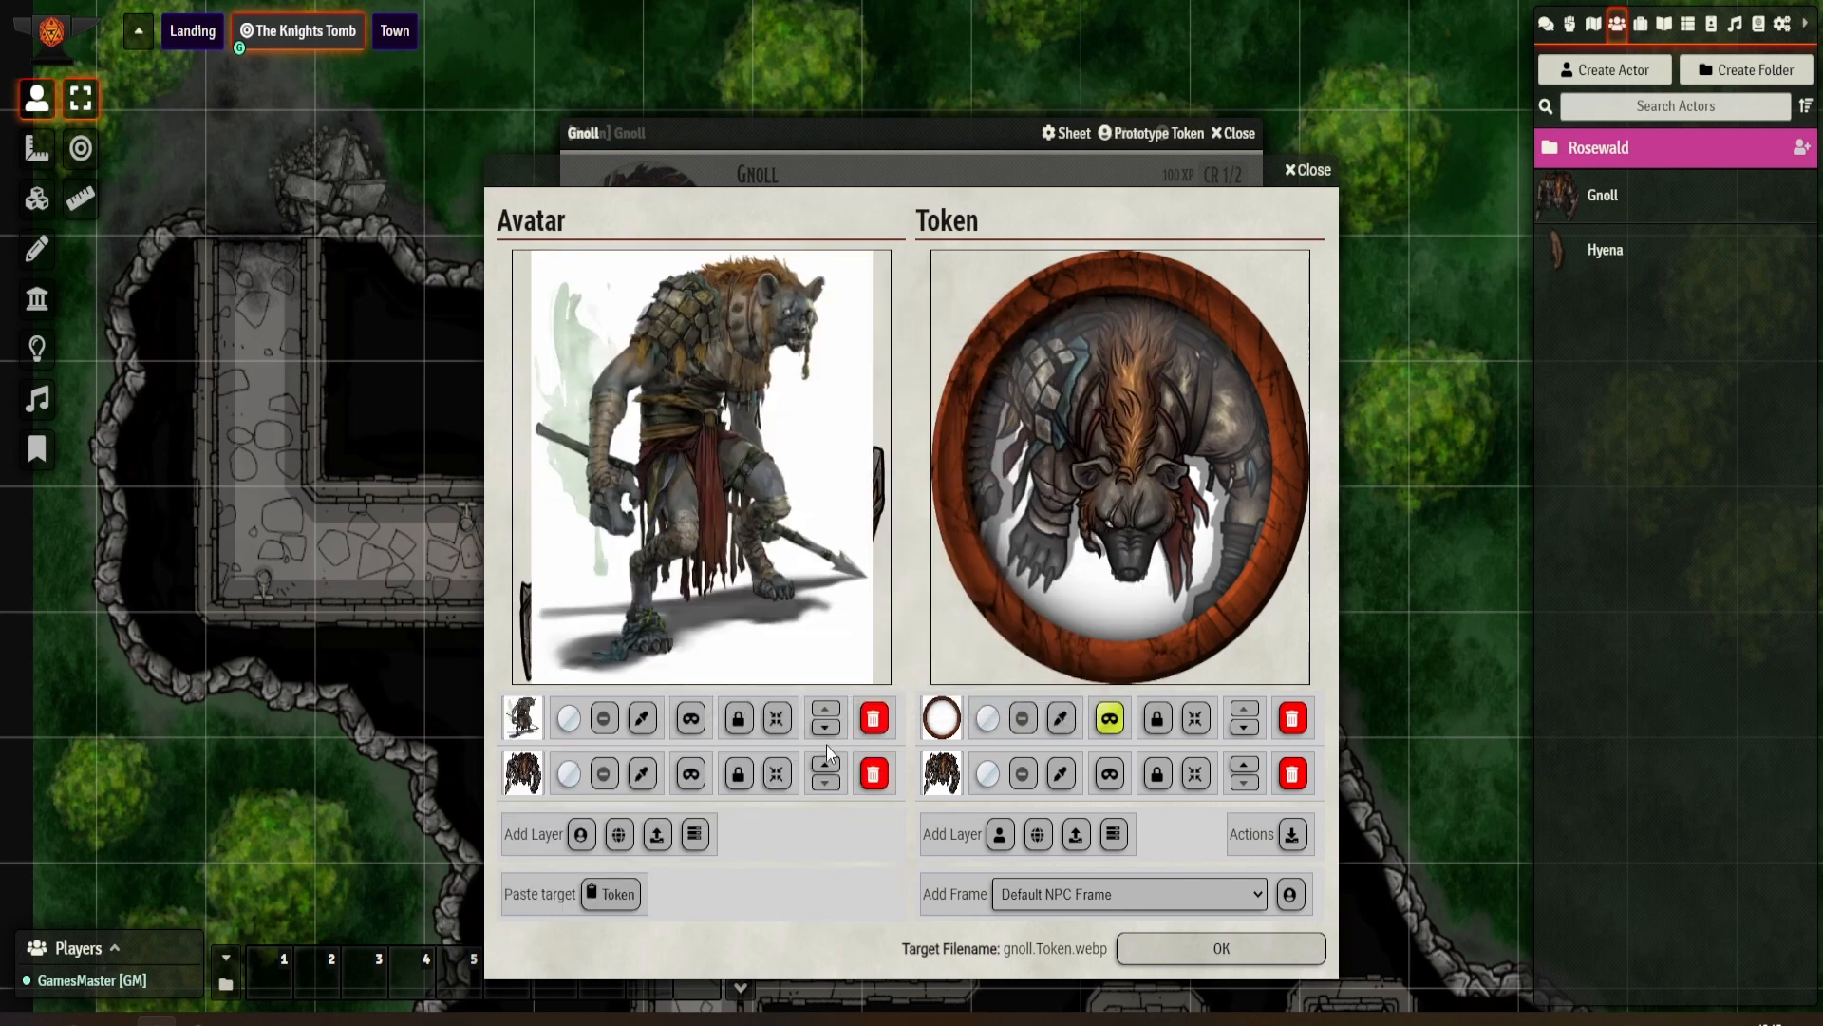
pyautogui.click(873, 773)
# Step: Unlock the Gnoll's new avatar layer, enlarge the artwork to fill the portrait's width with the head in view, and lock it again
pyautogui.click(740, 719)
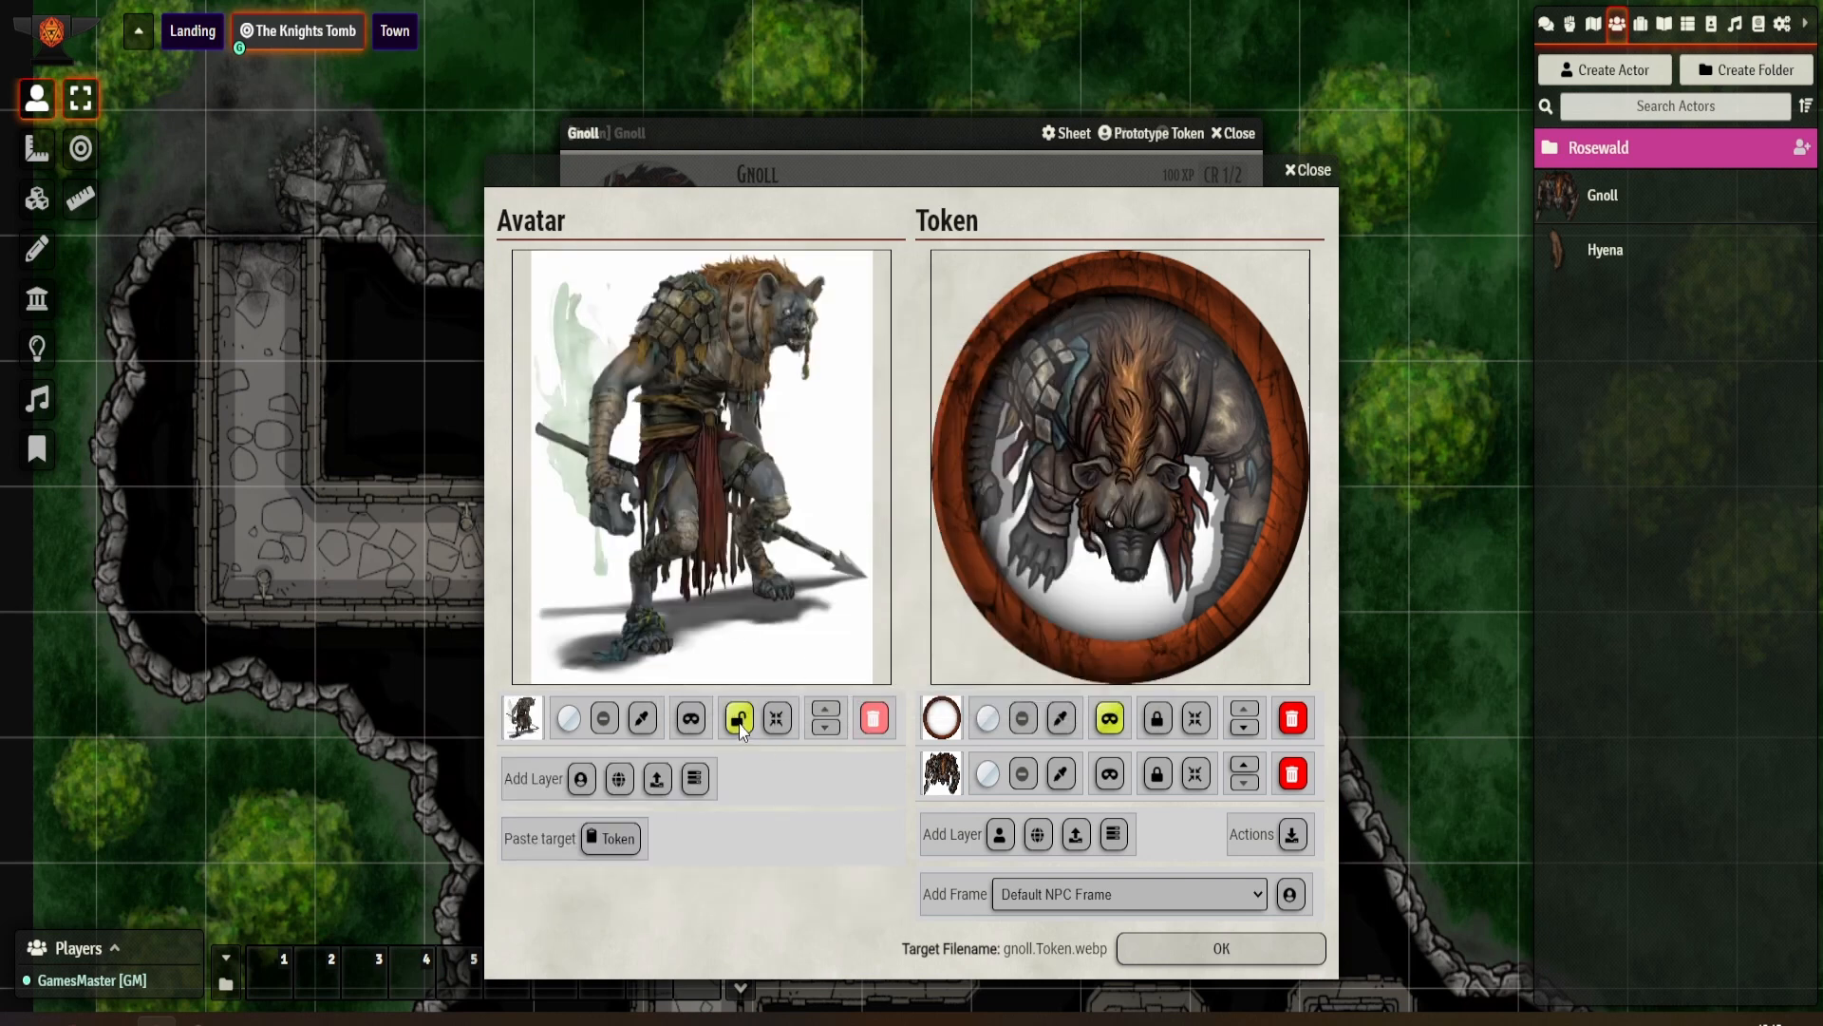
pyautogui.scroll(3, 714, 569)
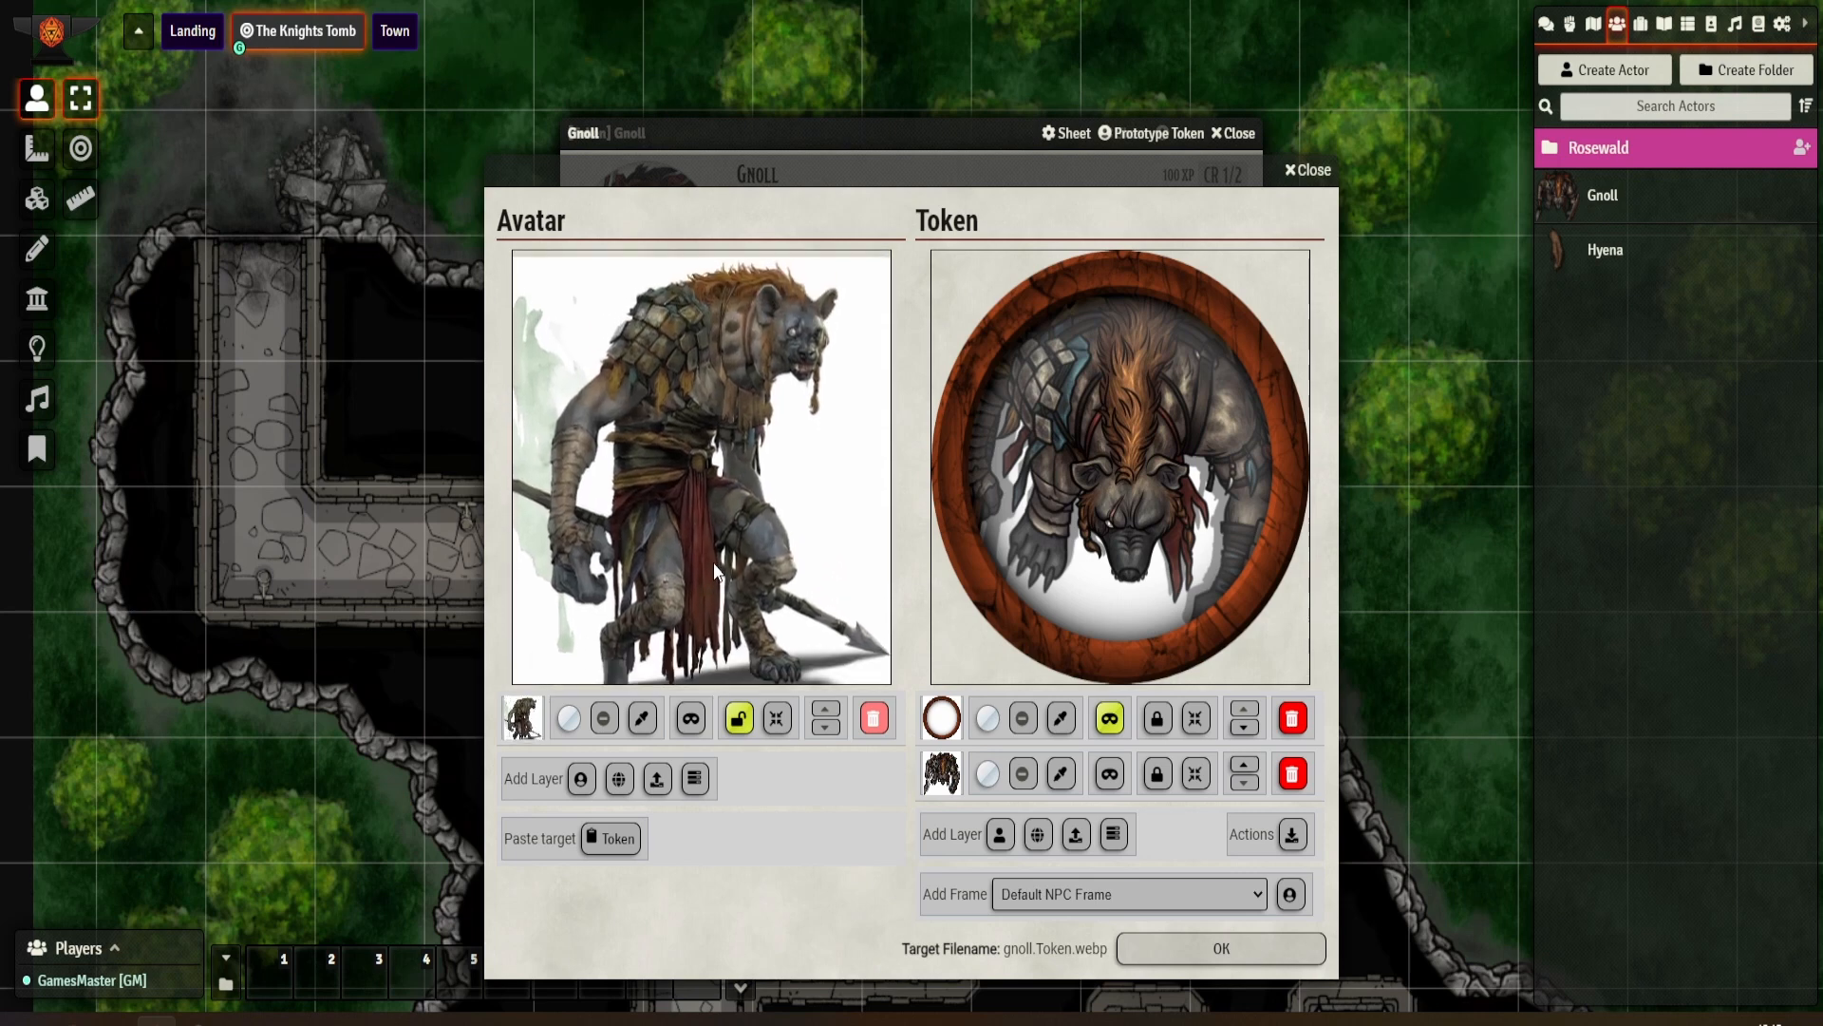
pyautogui.scroll(-2, 714, 570)
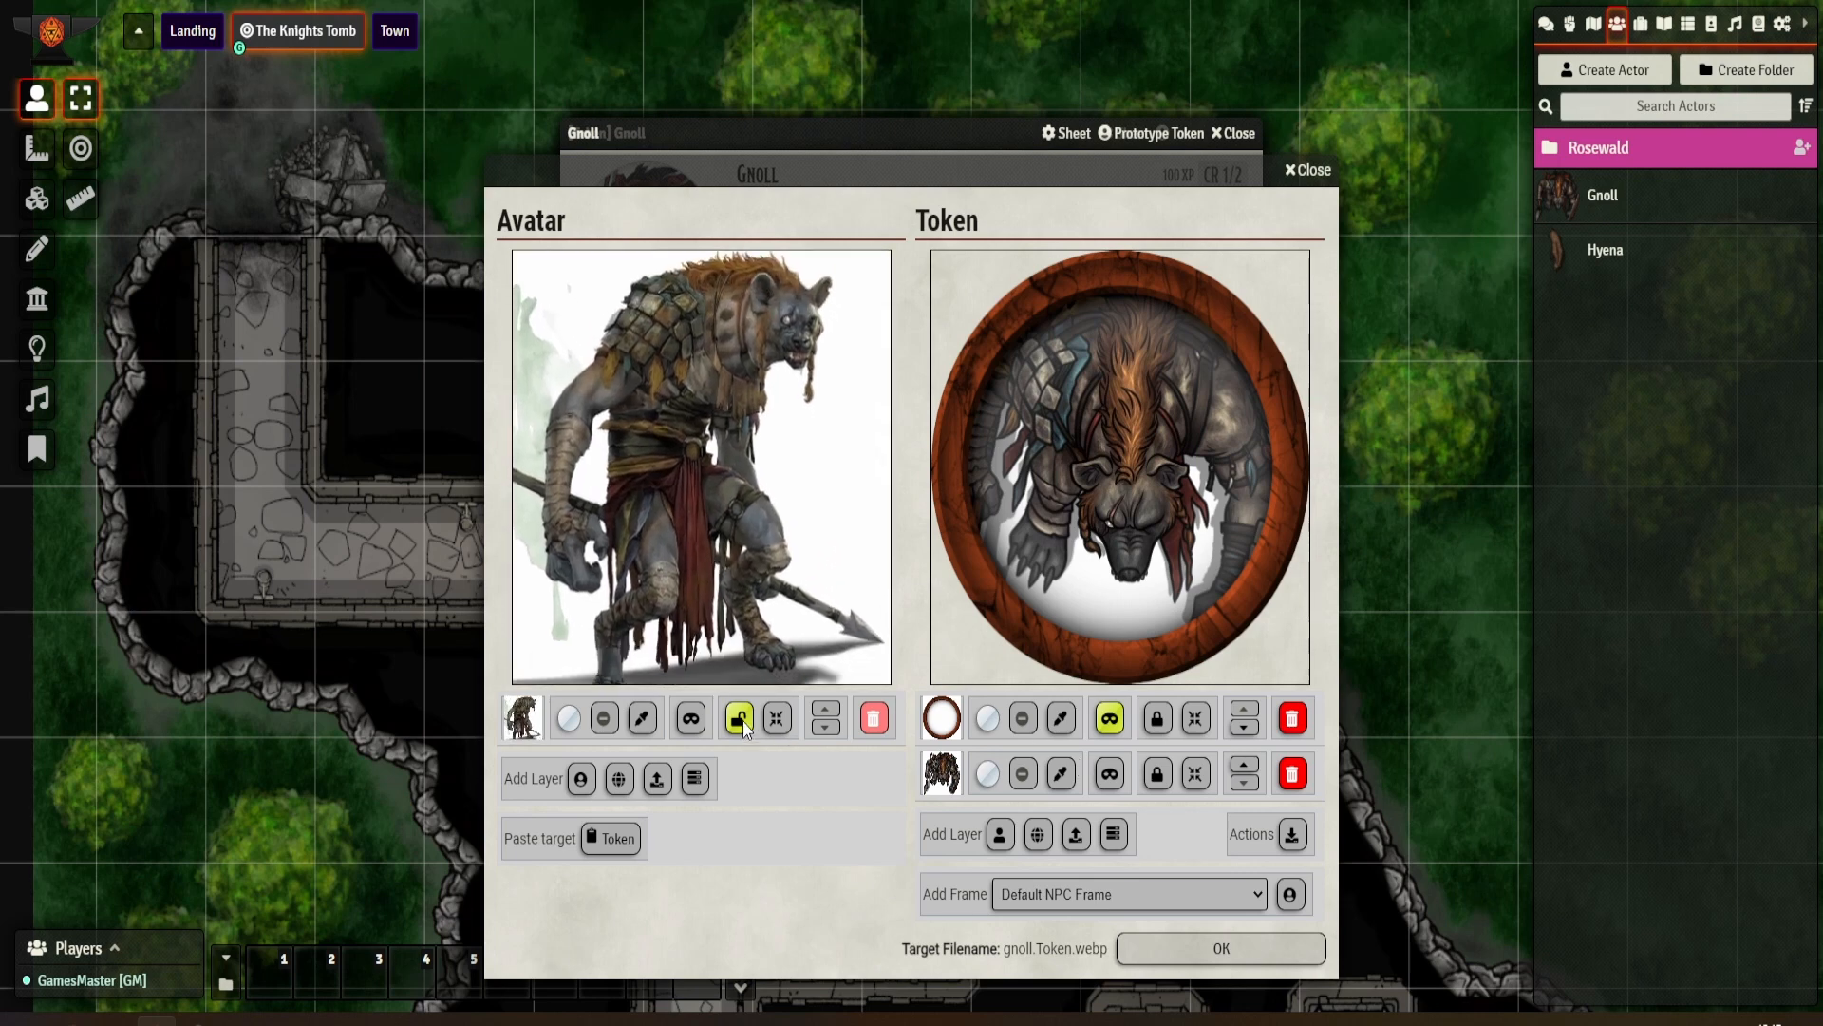
pyautogui.click(741, 722)
# Step: Replace the token's original art with the avatar image beneath the frame, position the upper body inside the ring, and save the images
pyautogui.click(1284, 773)
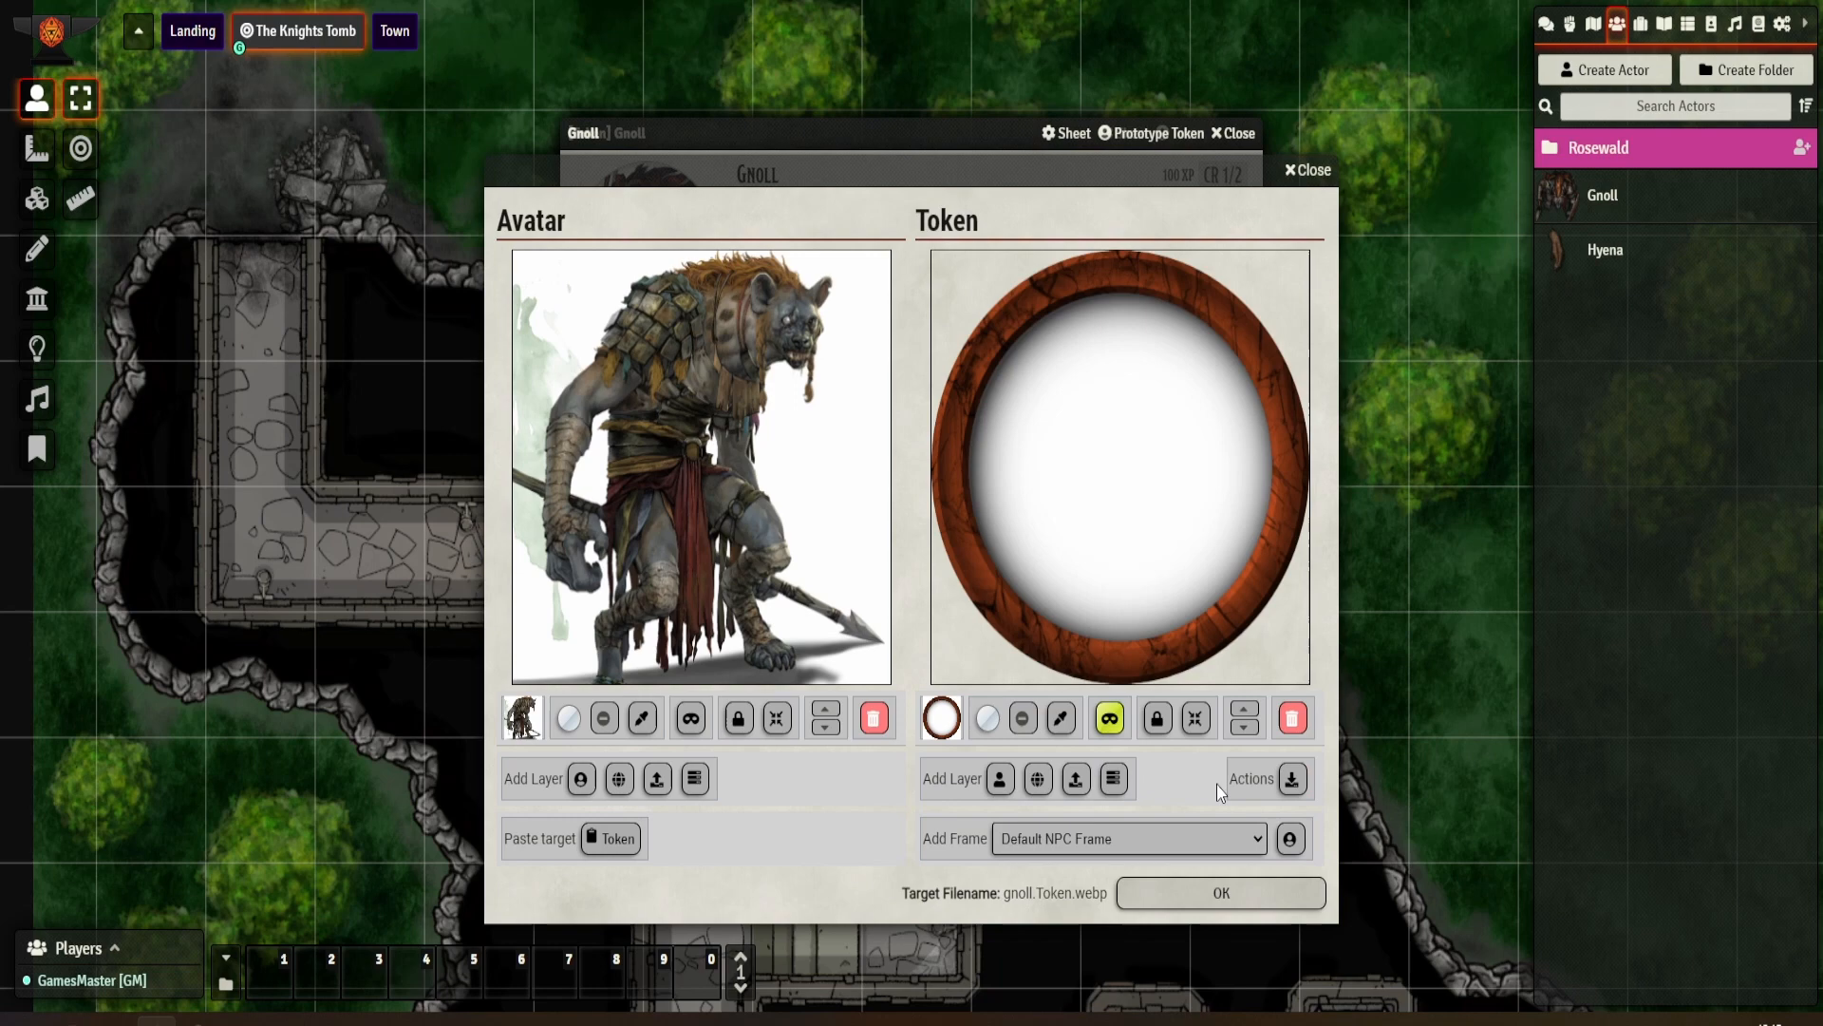
pyautogui.click(997, 782)
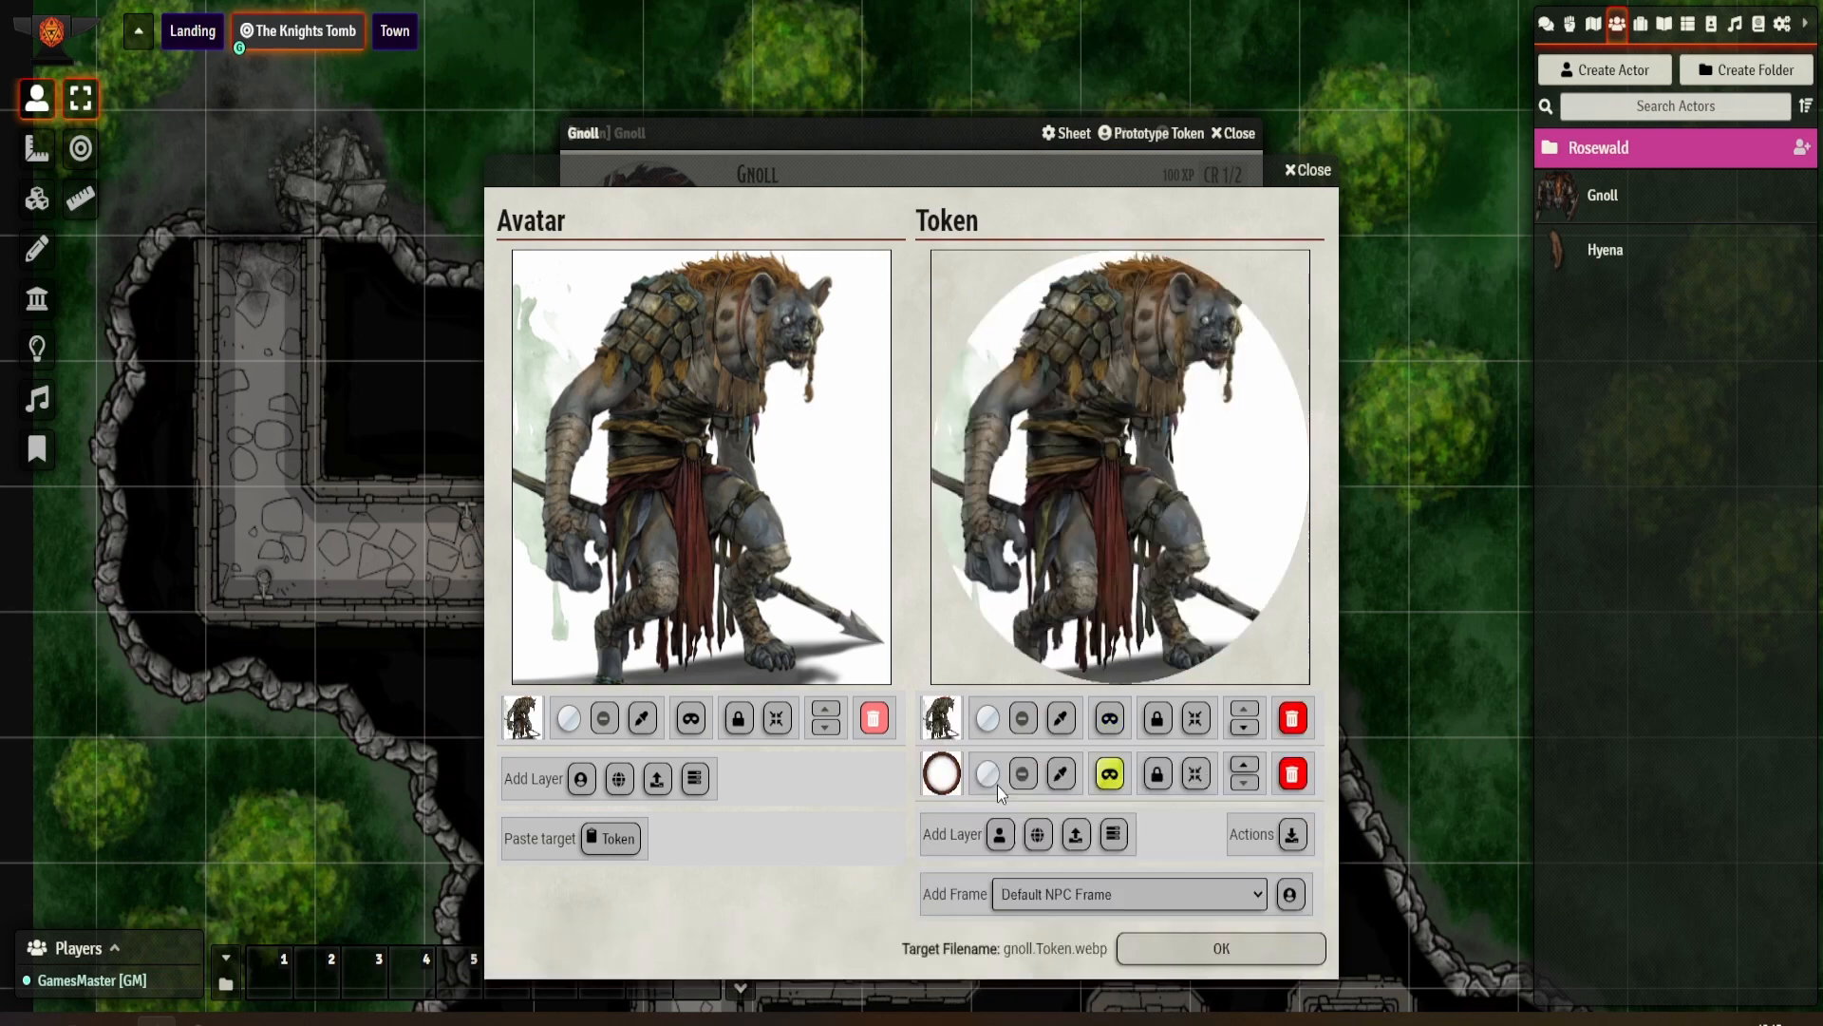
pyautogui.click(1242, 765)
pyautogui.click(1172, 776)
pyautogui.moveTo(1128, 509); pyautogui.dragTo(1105, 587)
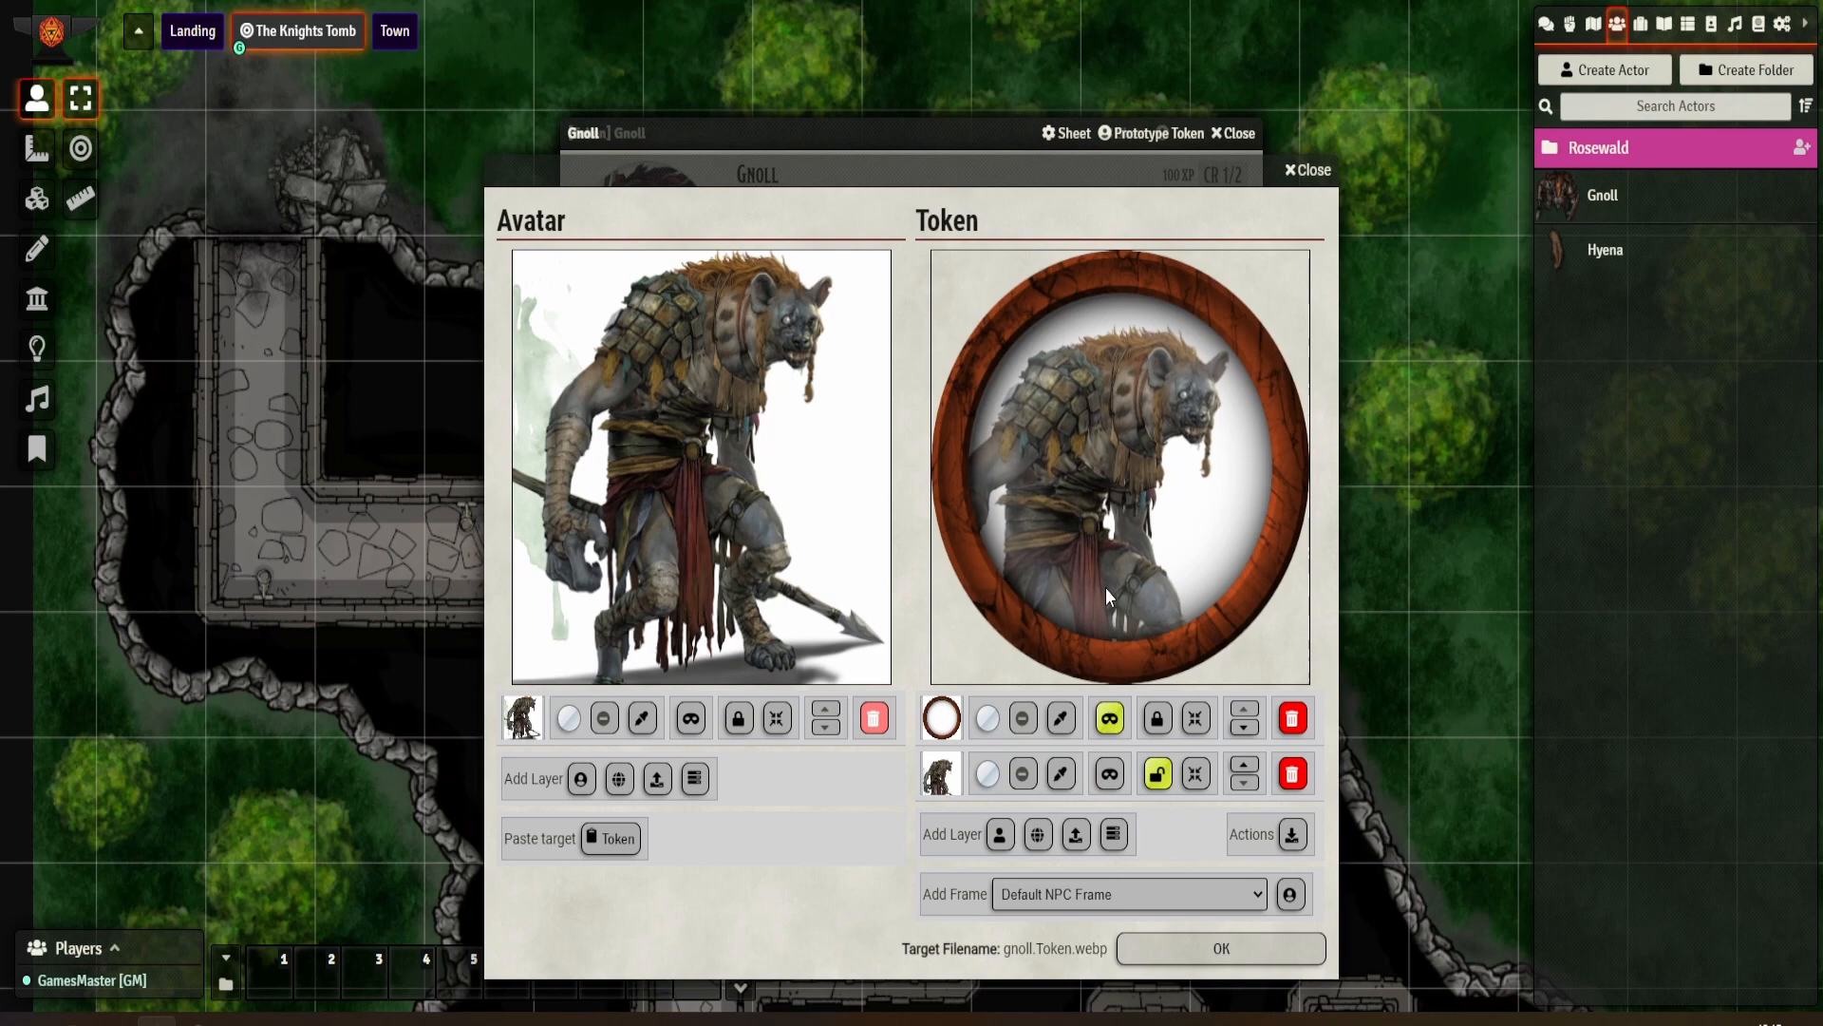
pyautogui.click(1221, 949)
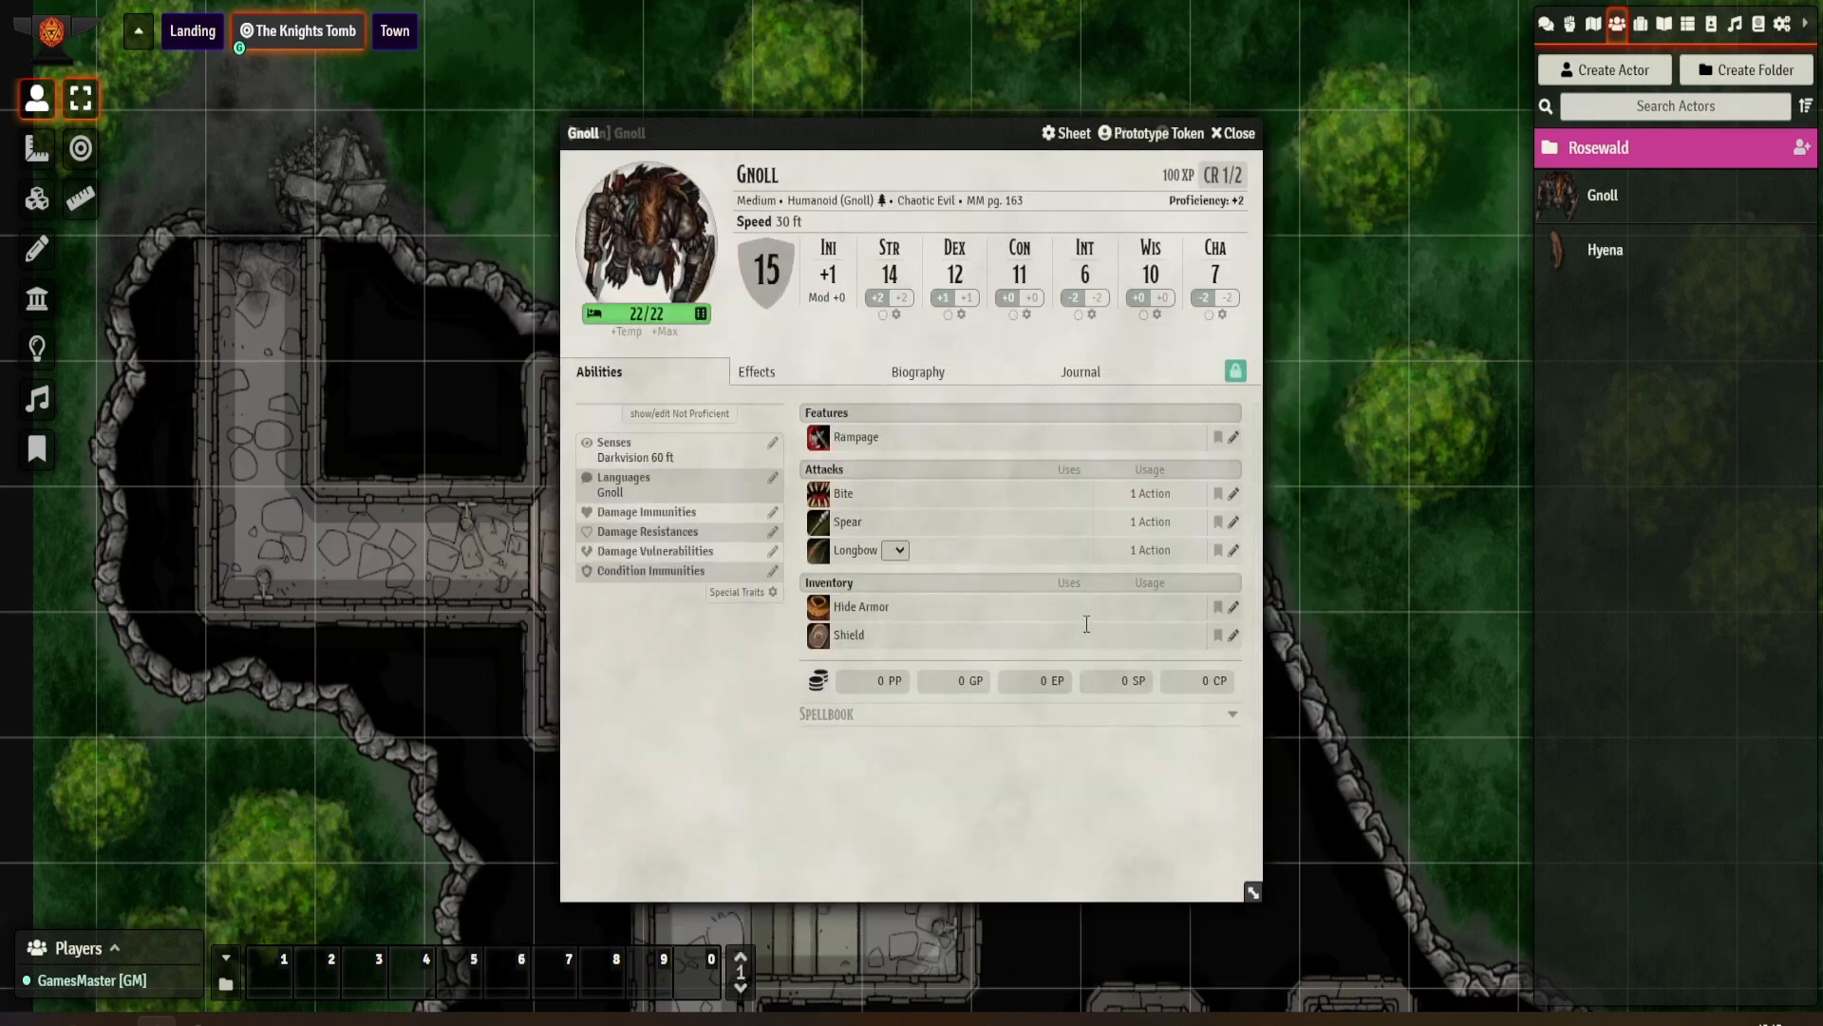
# Step: Reopen the Gnoll's image editor, browse the available token frames, and close the editor without changing the frame
pyautogui.click(706, 281)
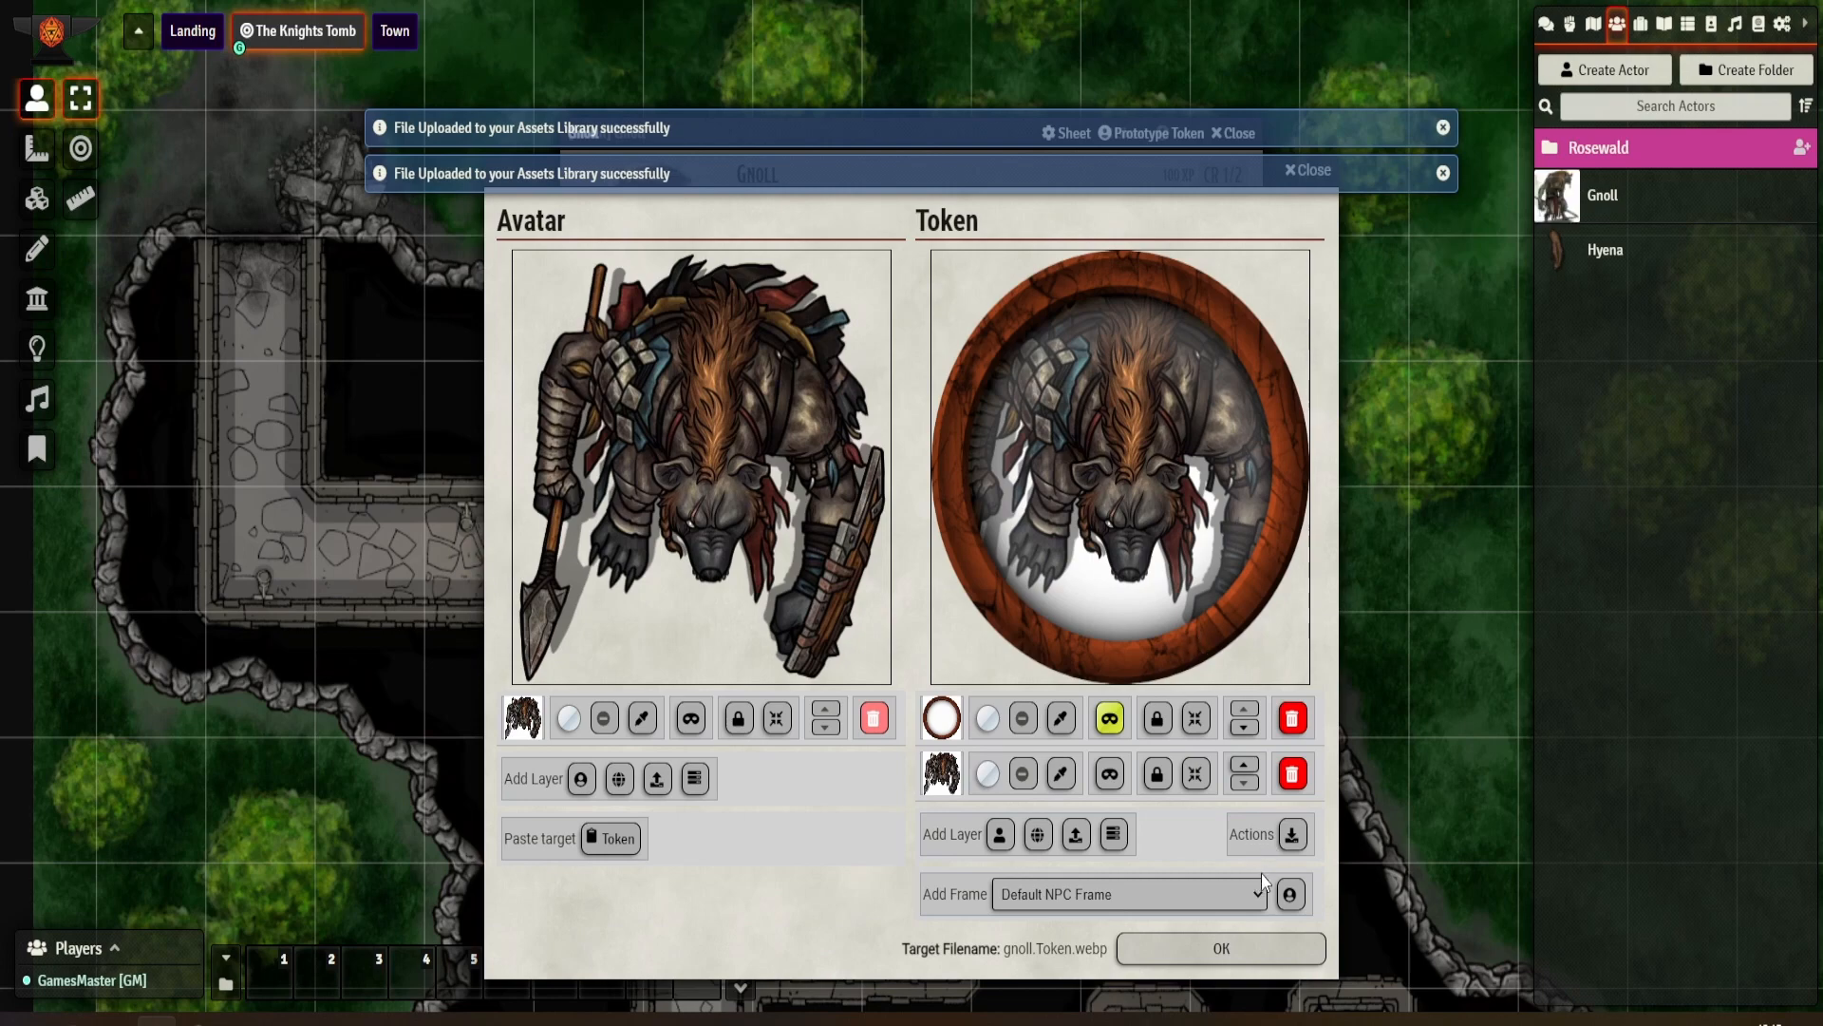
pyautogui.click(1250, 897)
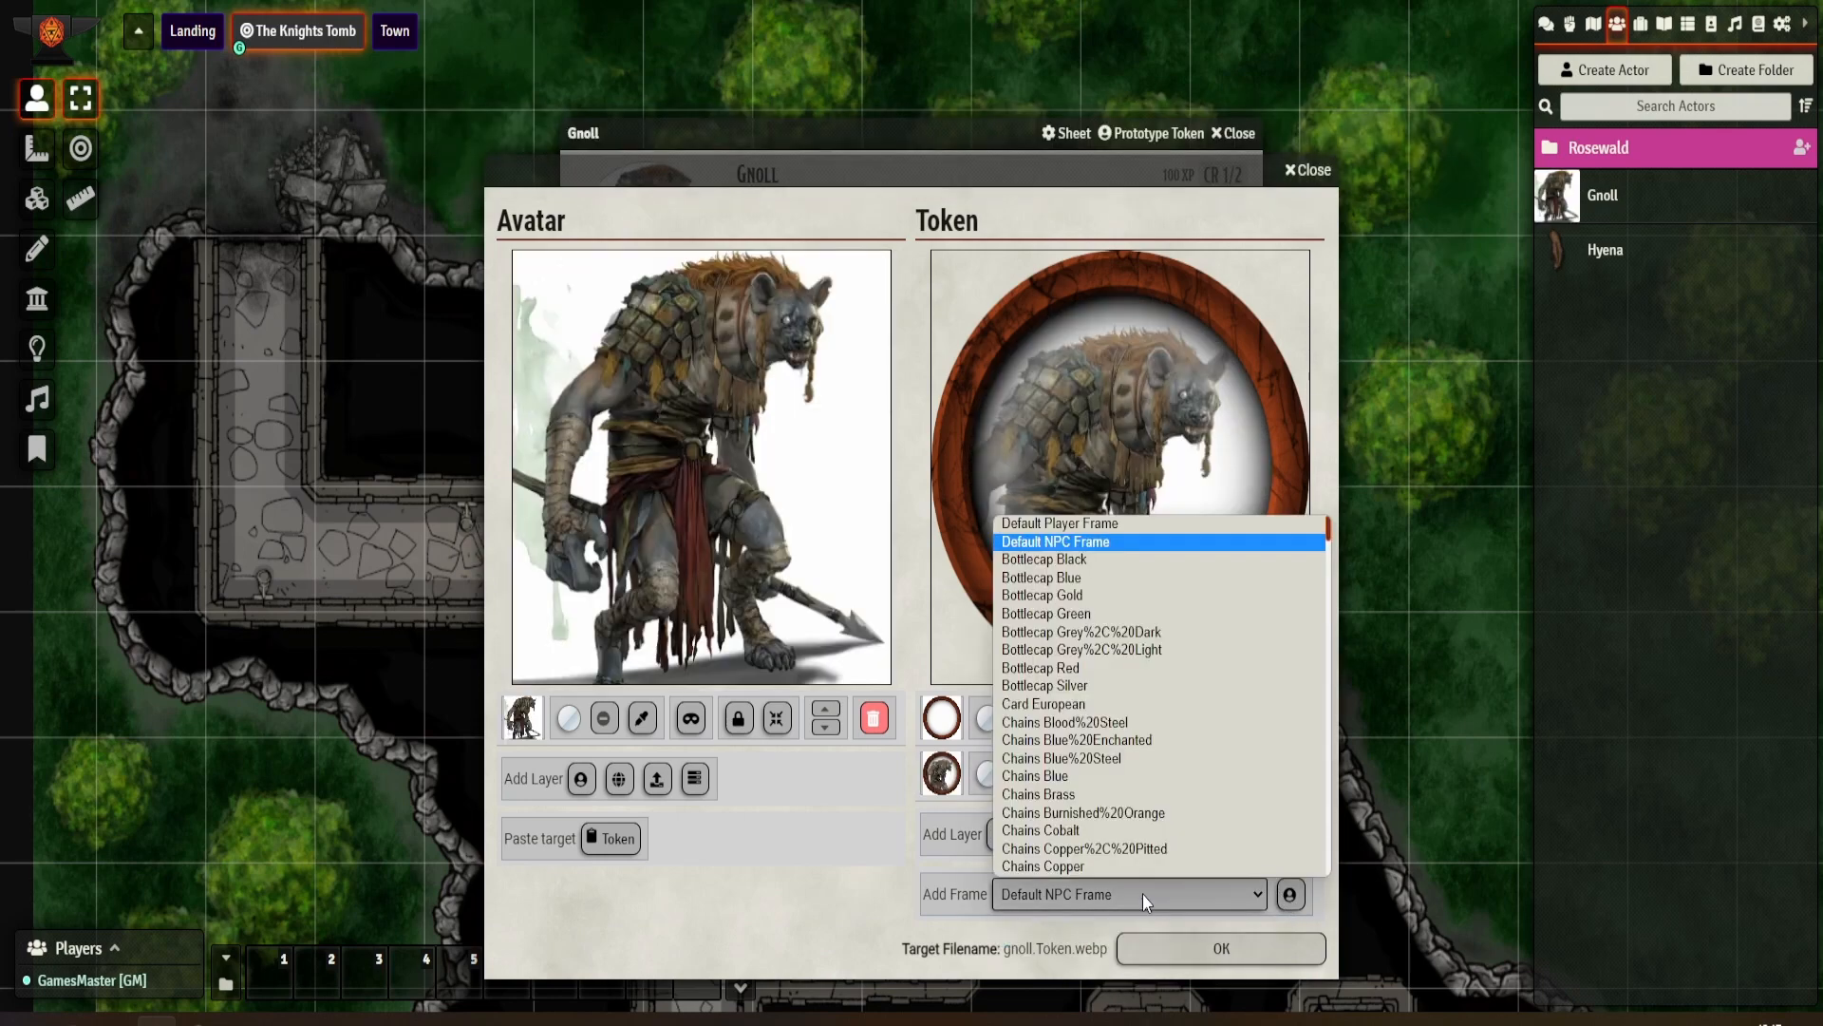
pyautogui.scroll(-15, 1176, 651)
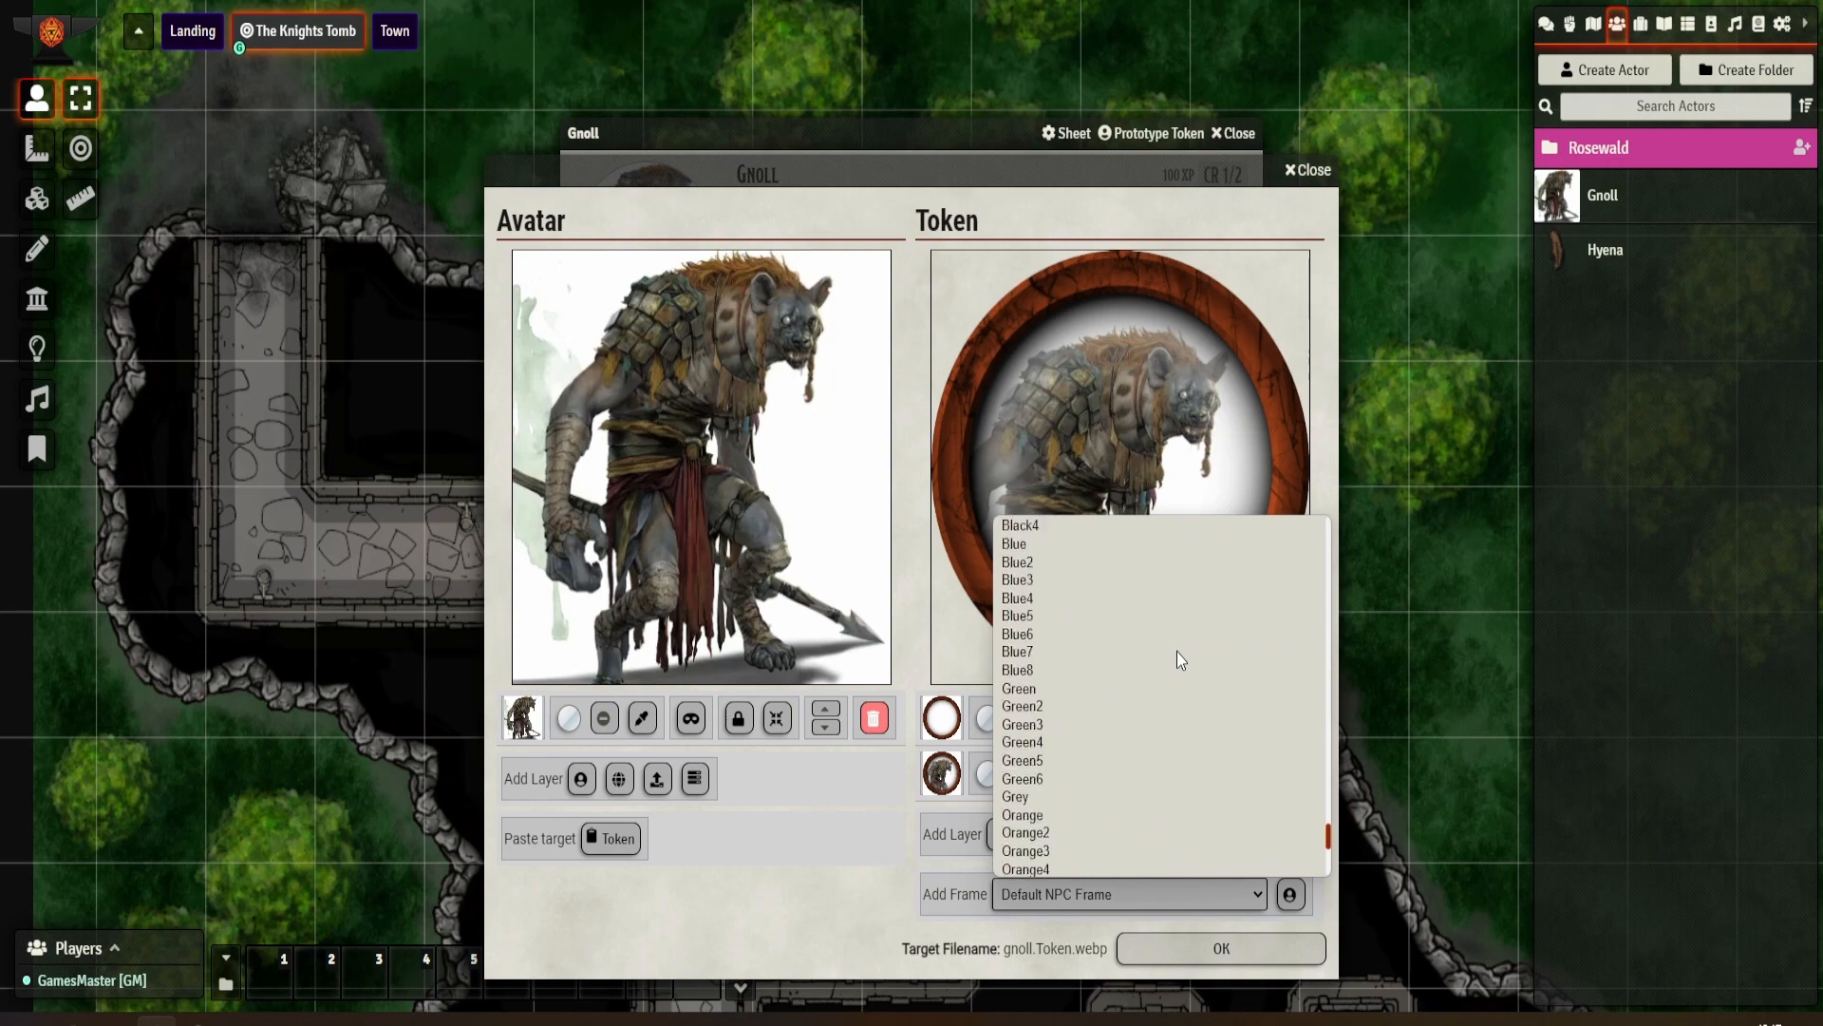
pyautogui.scroll(-5, 1176, 651)
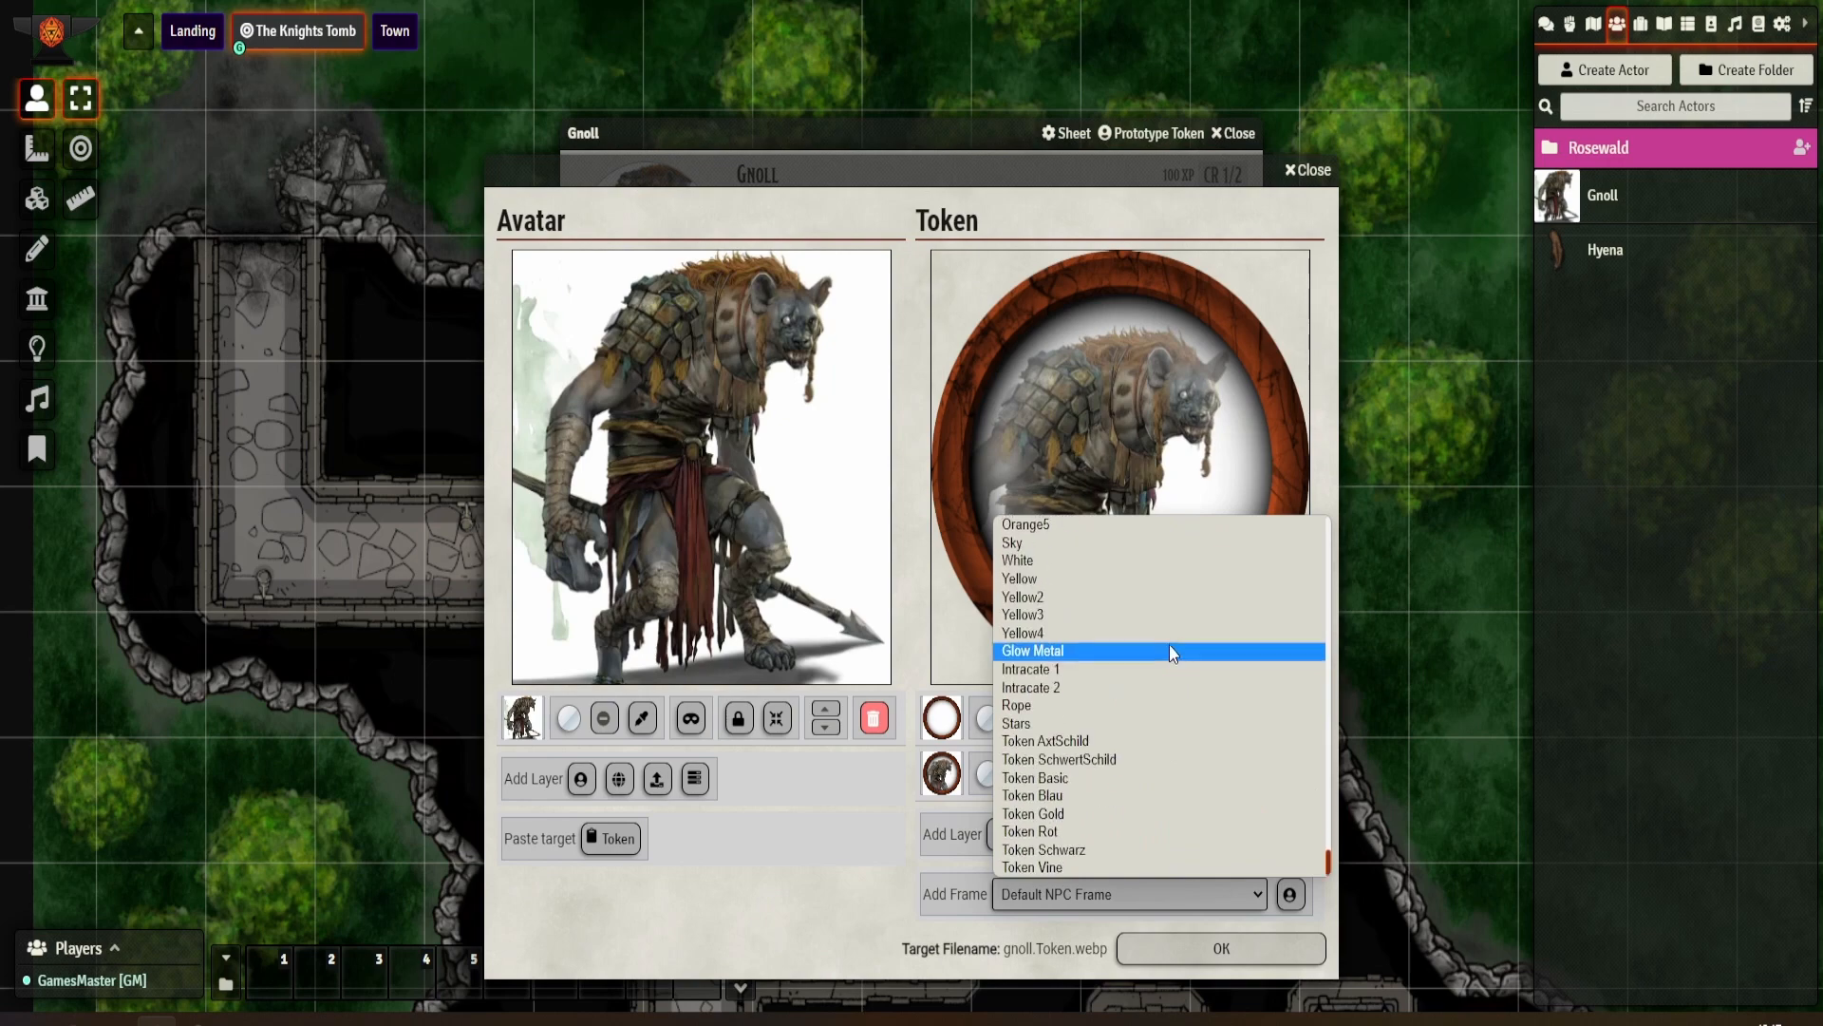
pyautogui.scroll(20, 1170, 642)
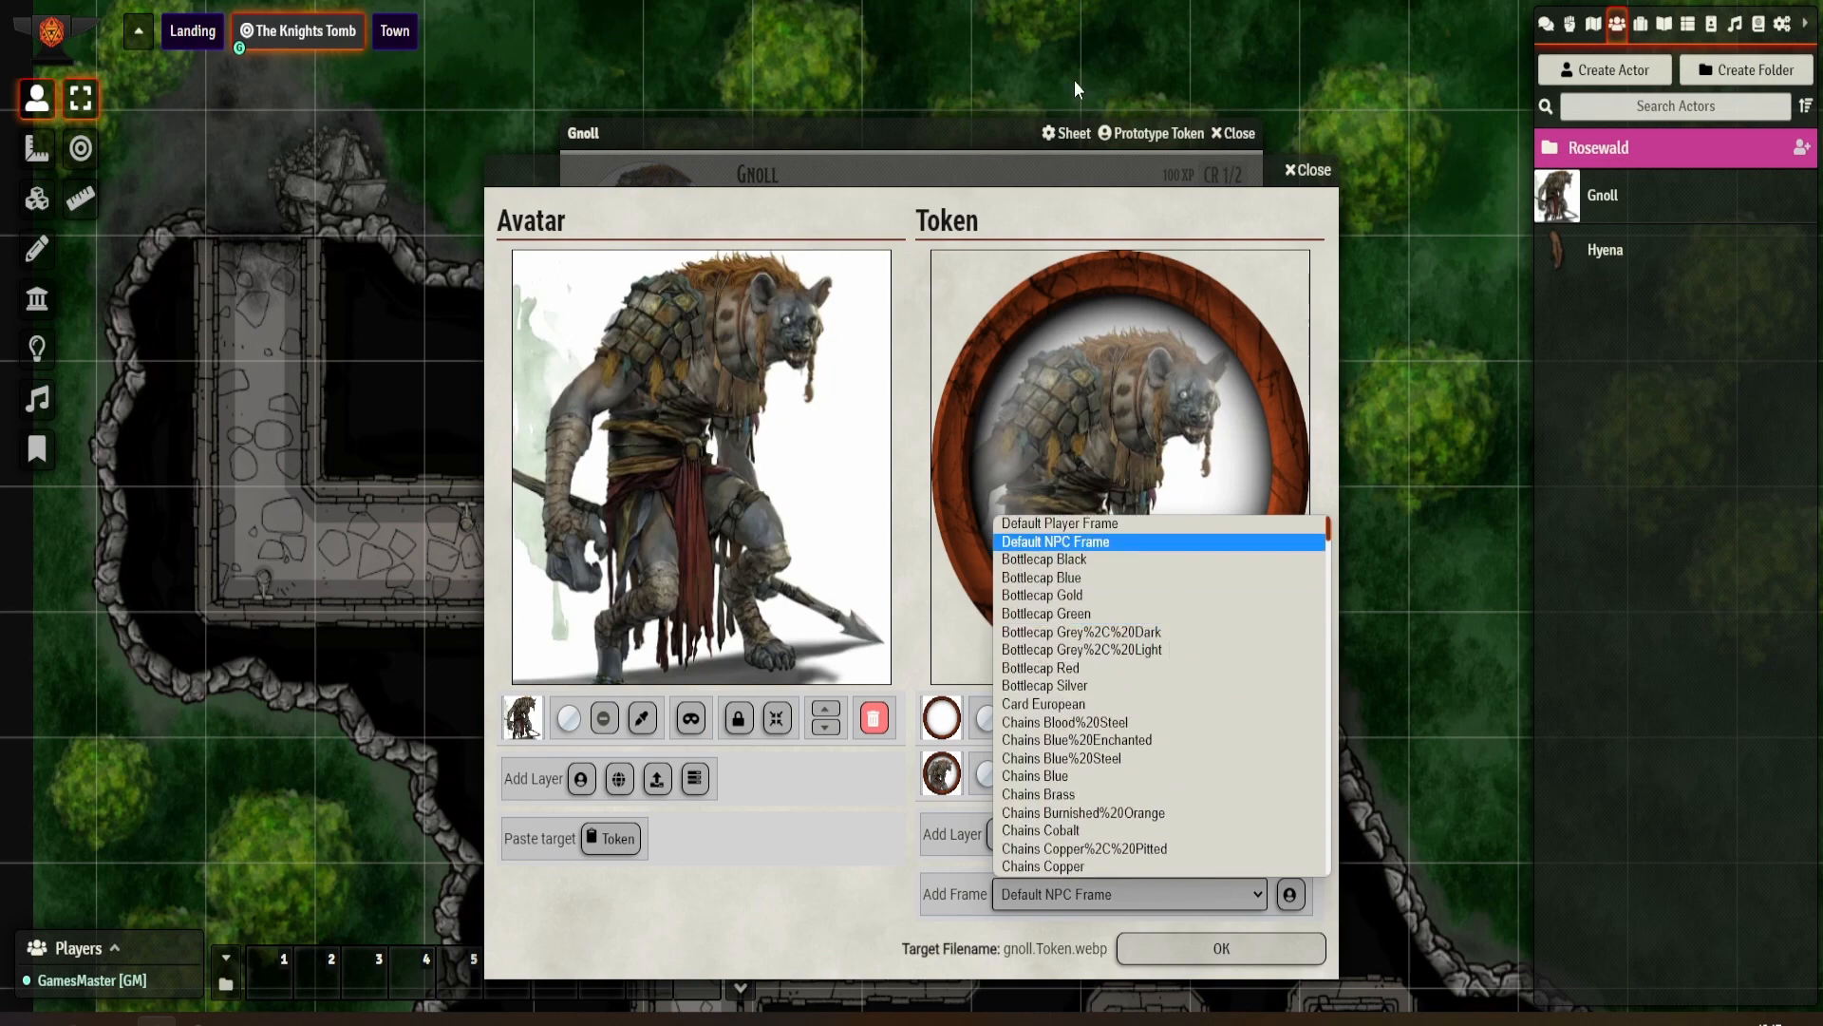
pyautogui.click(1108, 209)
pyautogui.click(1310, 171)
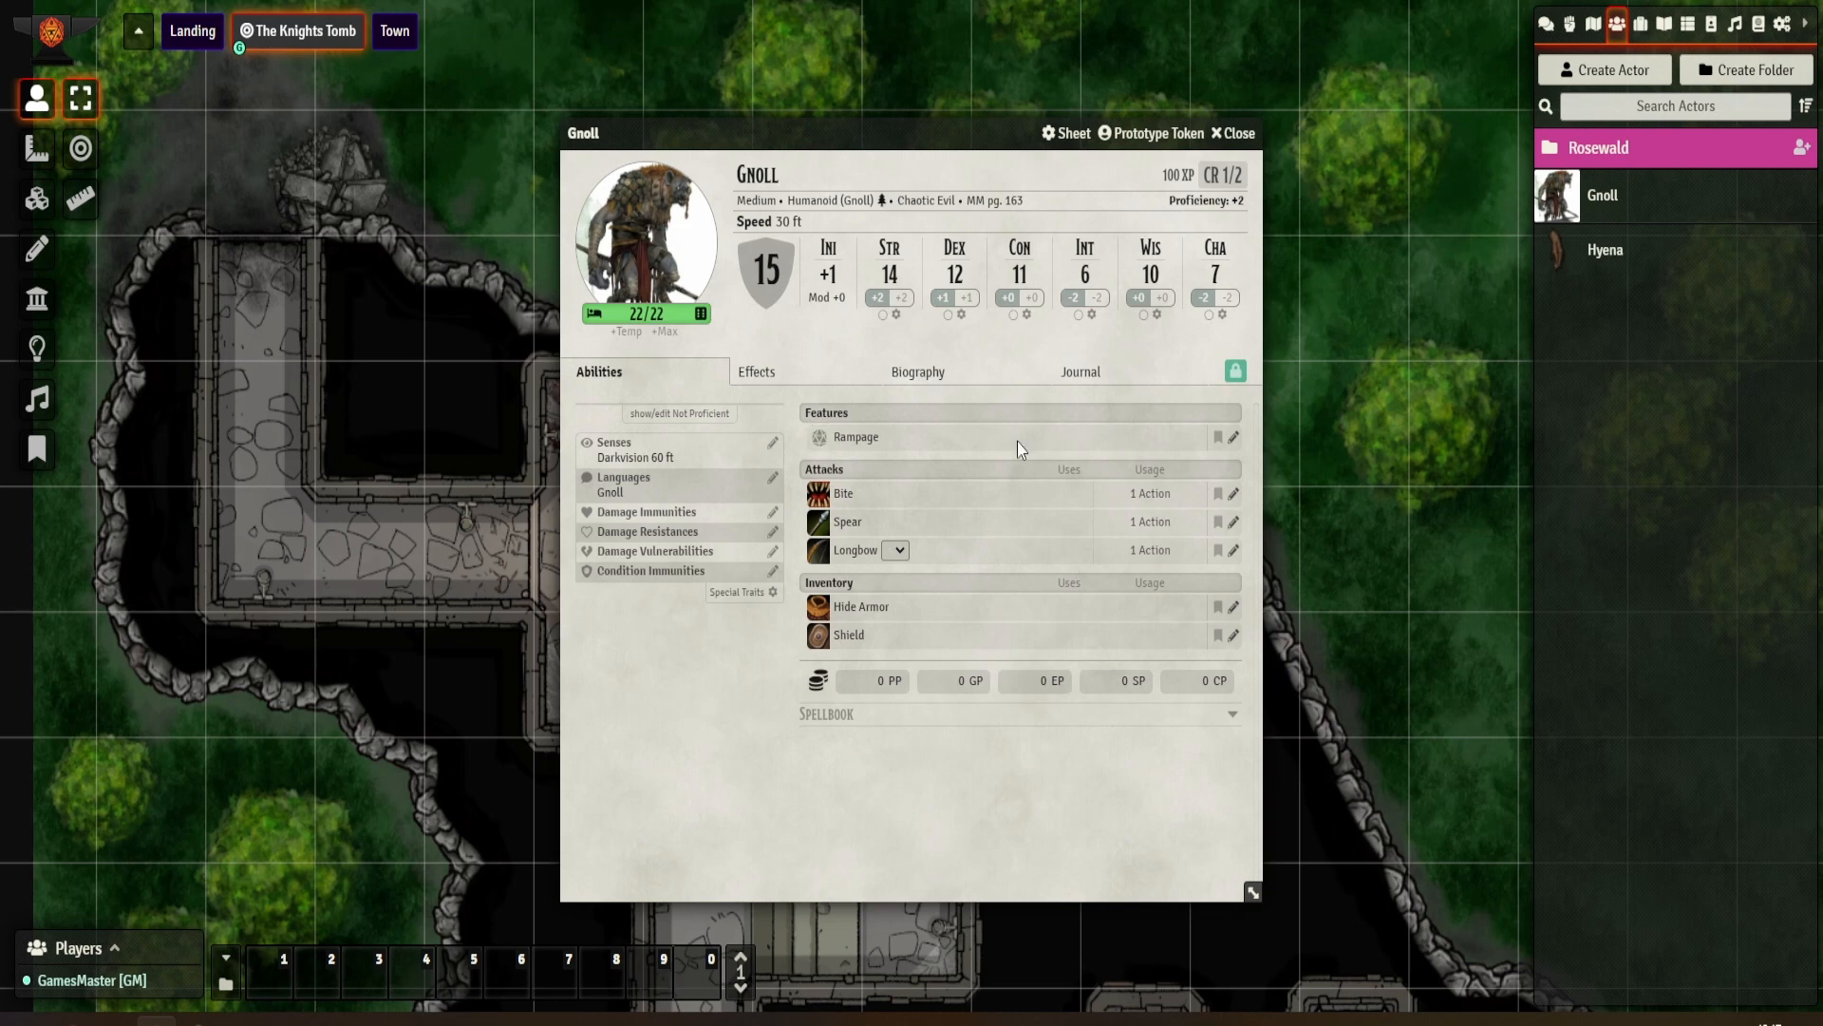
# Step: Set the Gnoll's current and maximum hit points to 12
pyautogui.click(681, 313)
pyautogui.write('12')
pyautogui.press('Delete')
pyautogui.press('Delete')
pyautogui.write('12')
# Step: Set the Gnoll's health formula to 2d8
pyautogui.moveTo(693, 295)
pyautogui.click(667, 291)
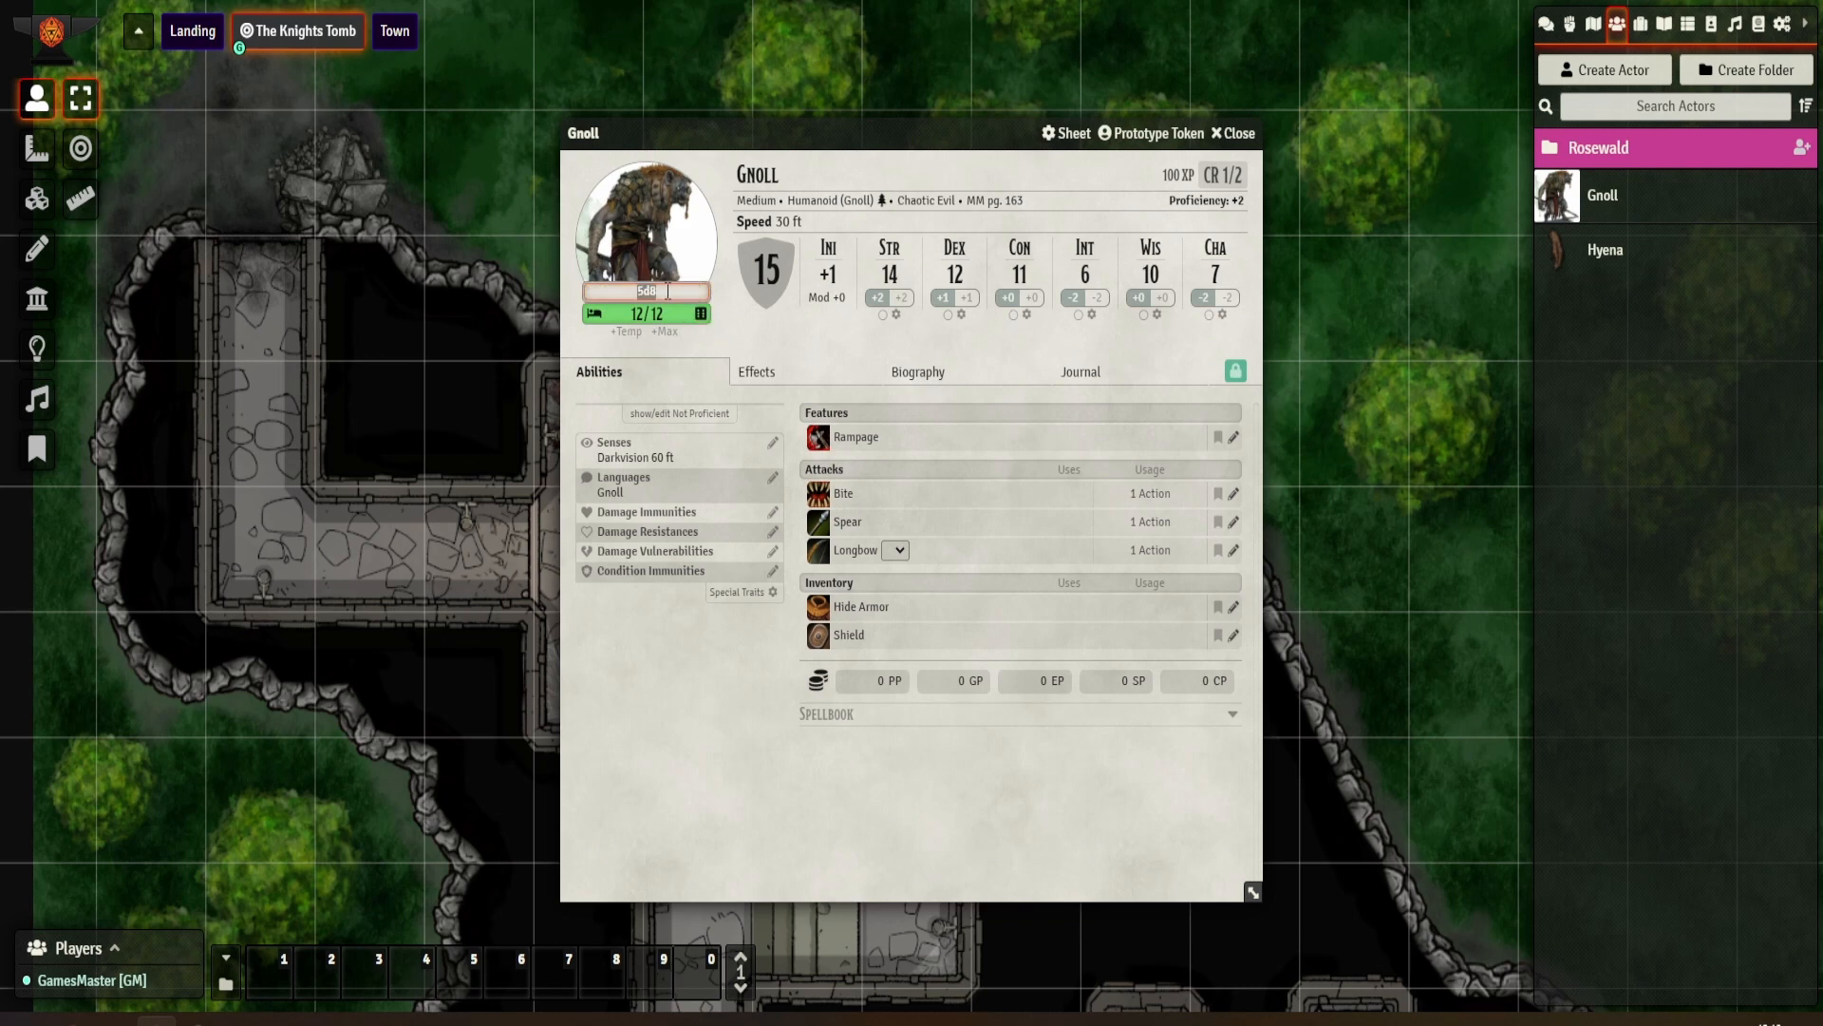
pyautogui.write('2d8')
pyautogui.click(746, 333)
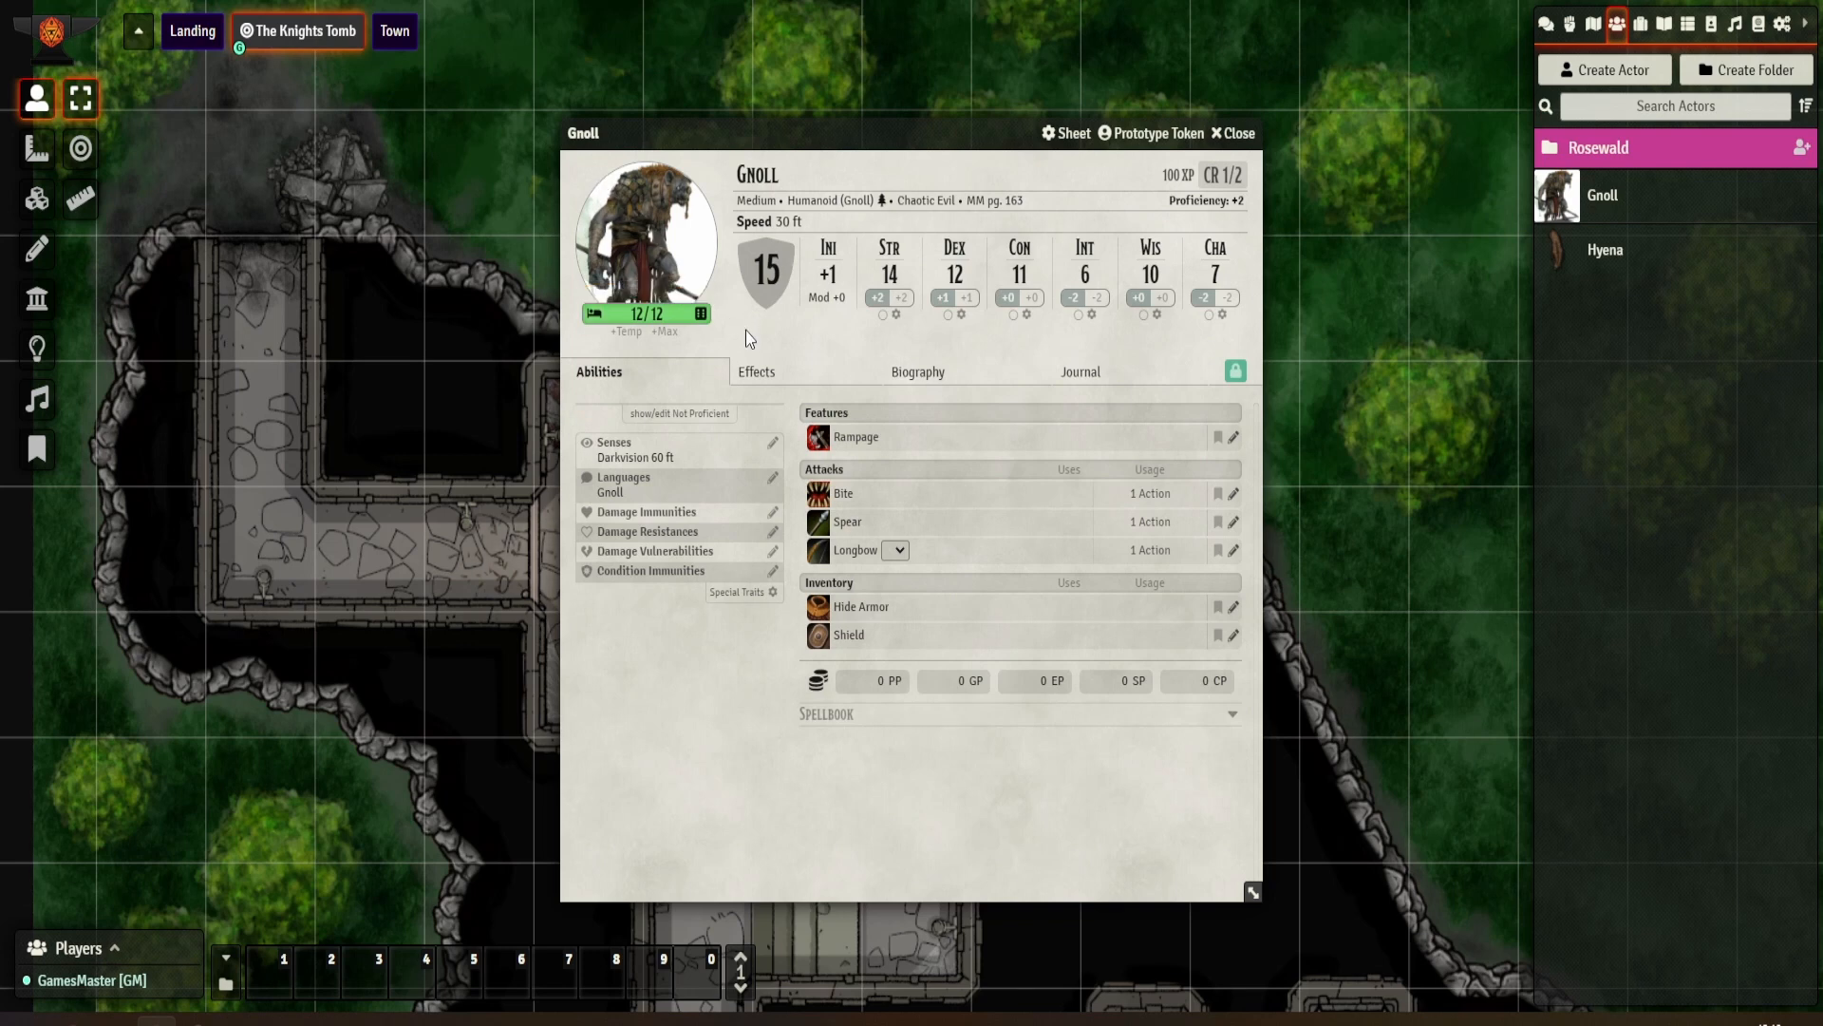
# Step: Roll the Gnoll's hit points from its health formula several times
pyautogui.moveTo(696, 321)
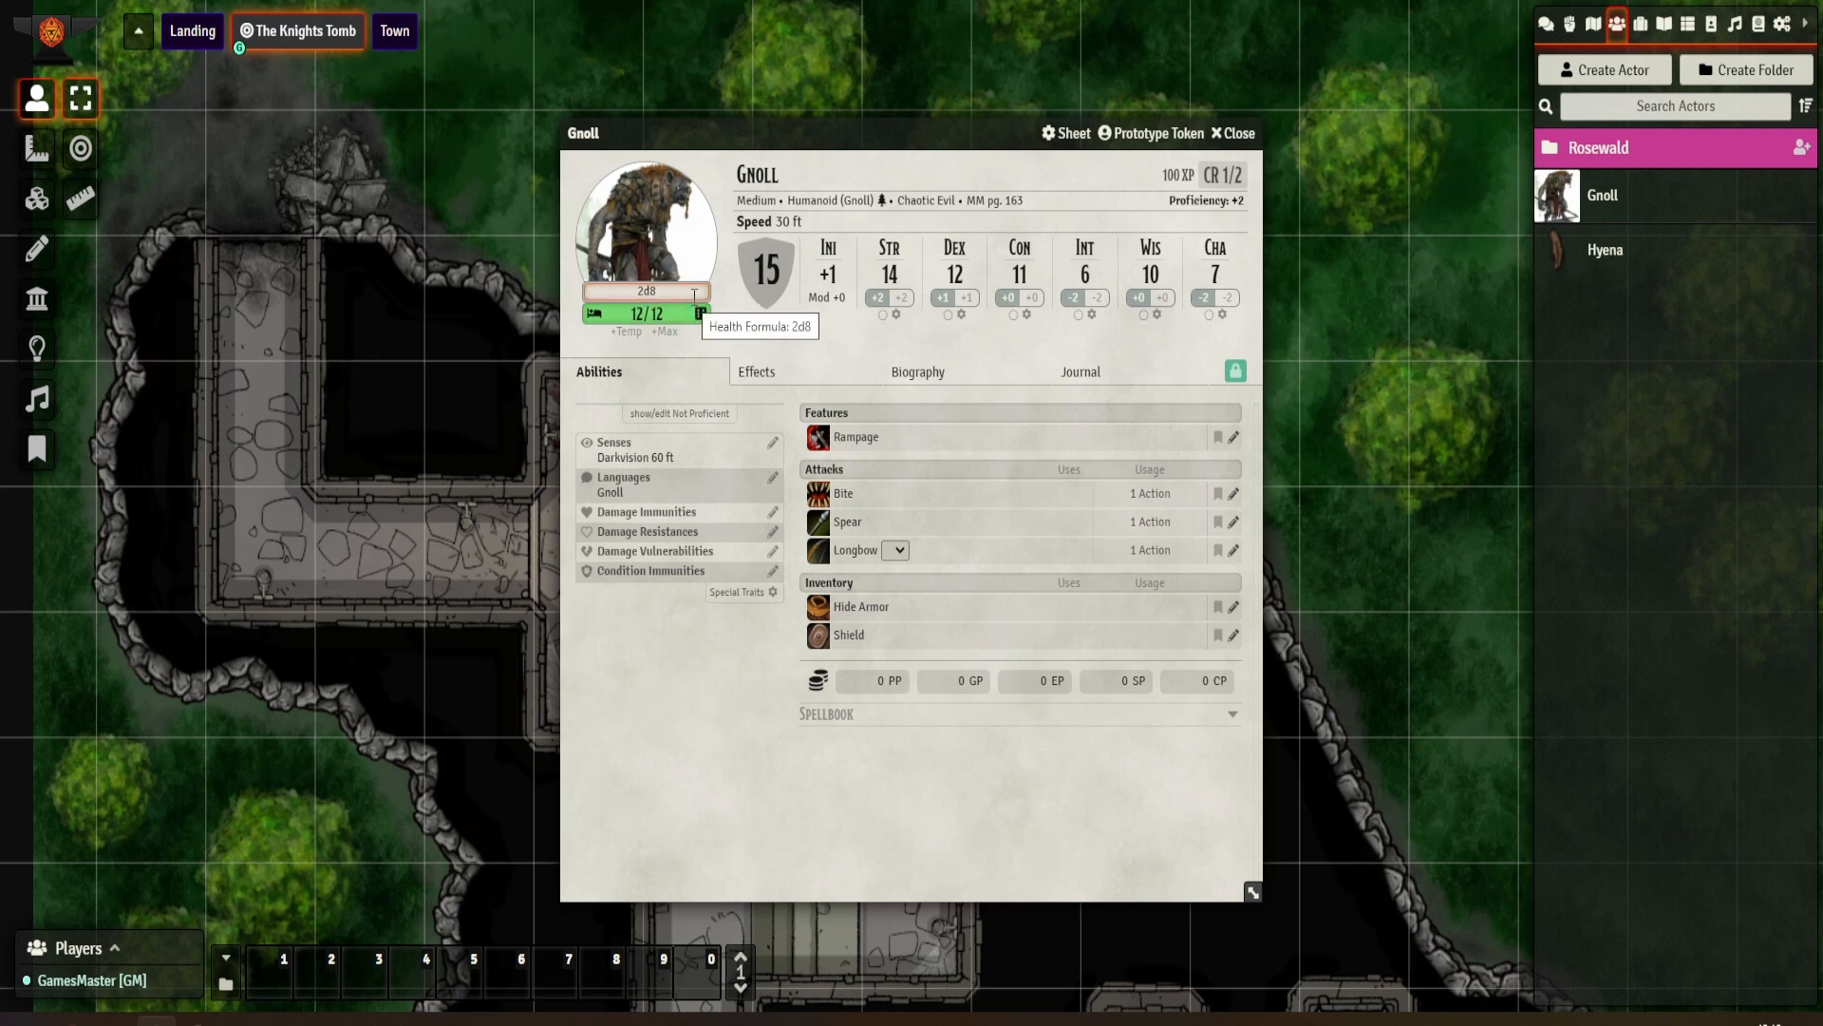
pyautogui.click(701, 314)
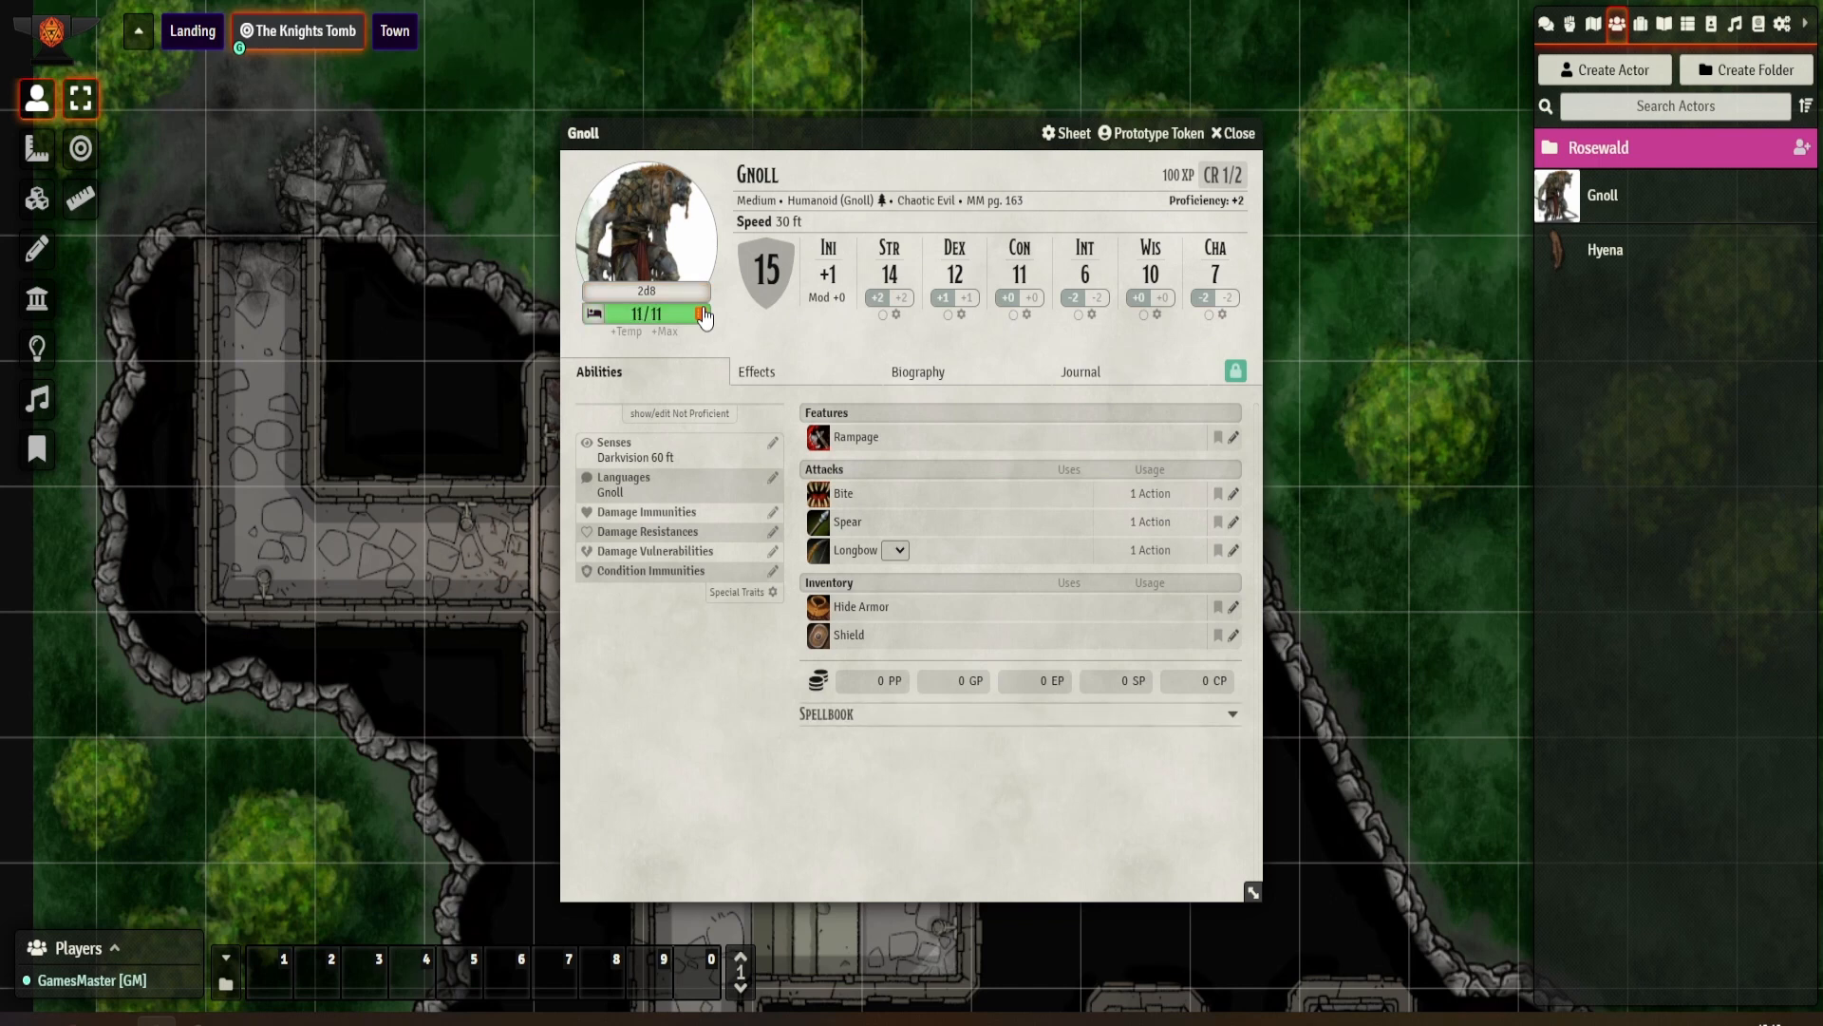
pyautogui.click(702, 316)
pyautogui.click(702, 316)
pyautogui.click(702, 316)
pyautogui.click(701, 317)
pyautogui.click(702, 316)
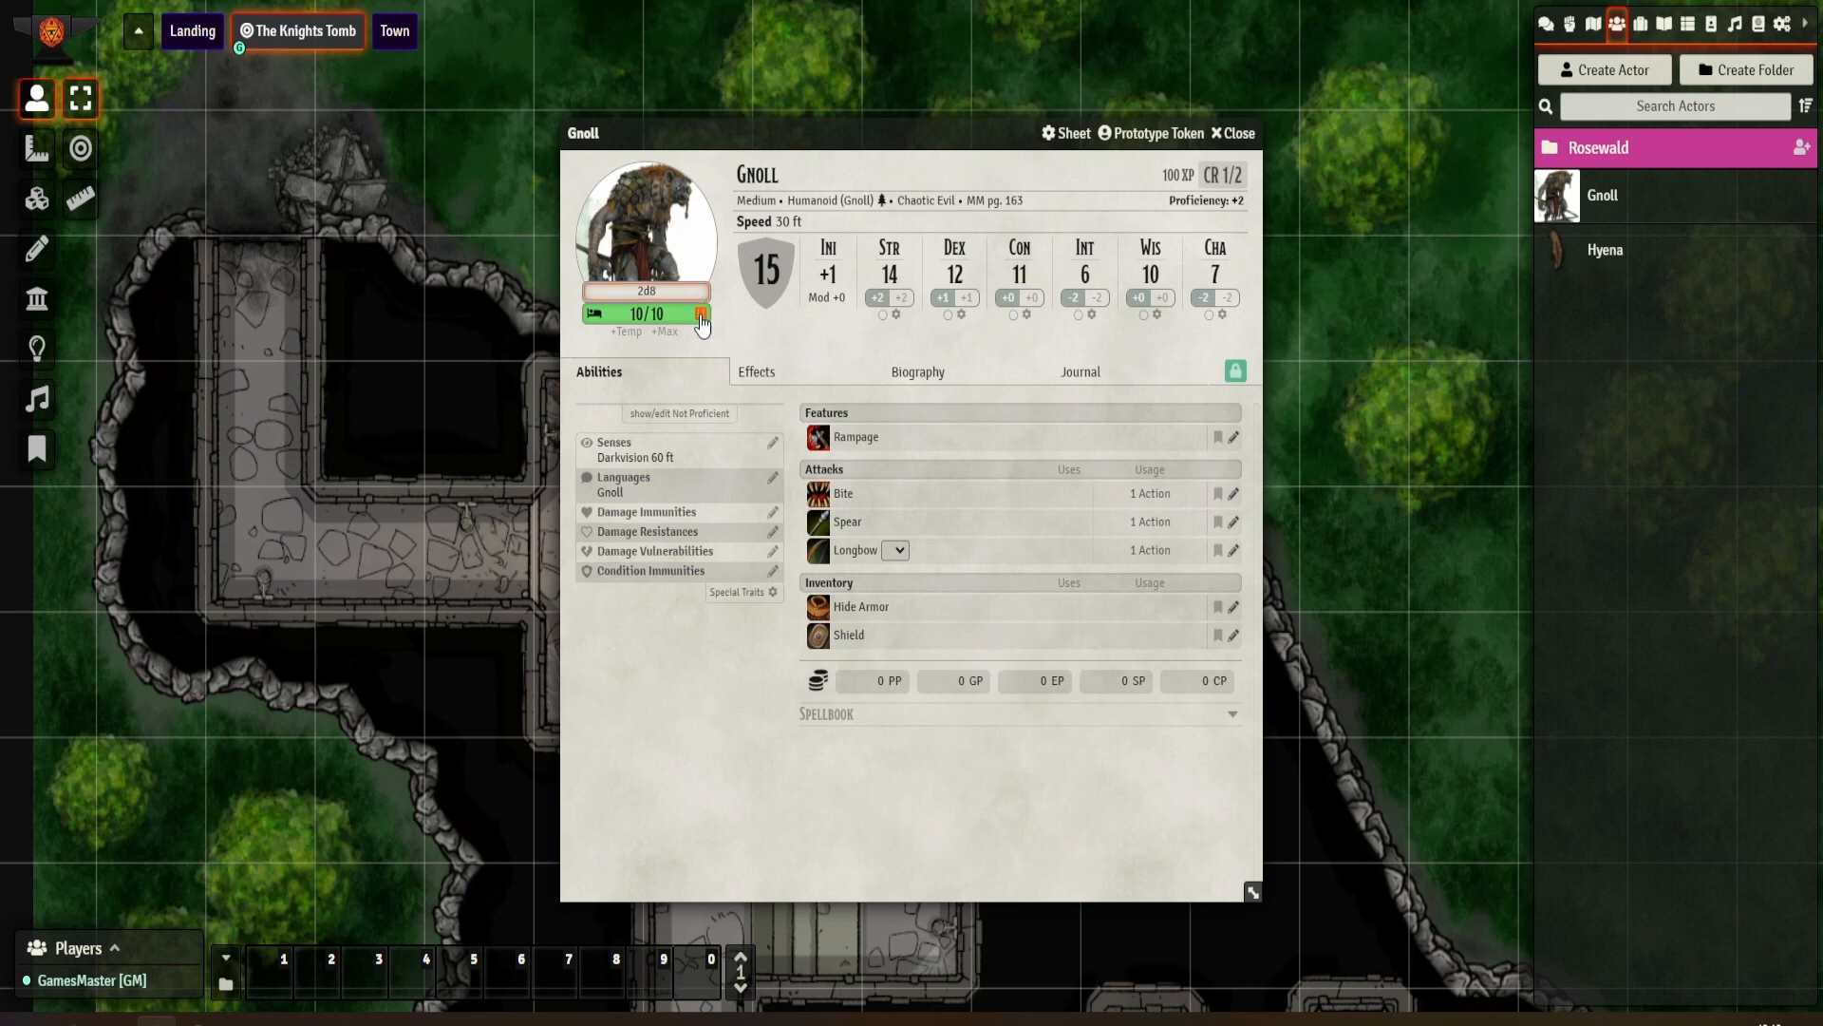
pyautogui.click(684, 297)
pyautogui.click(685, 297)
# Step: Unlock the Gnoll's sheet for editing and delete the Shield and Longbow from its abilities
pyautogui.click(824, 361)
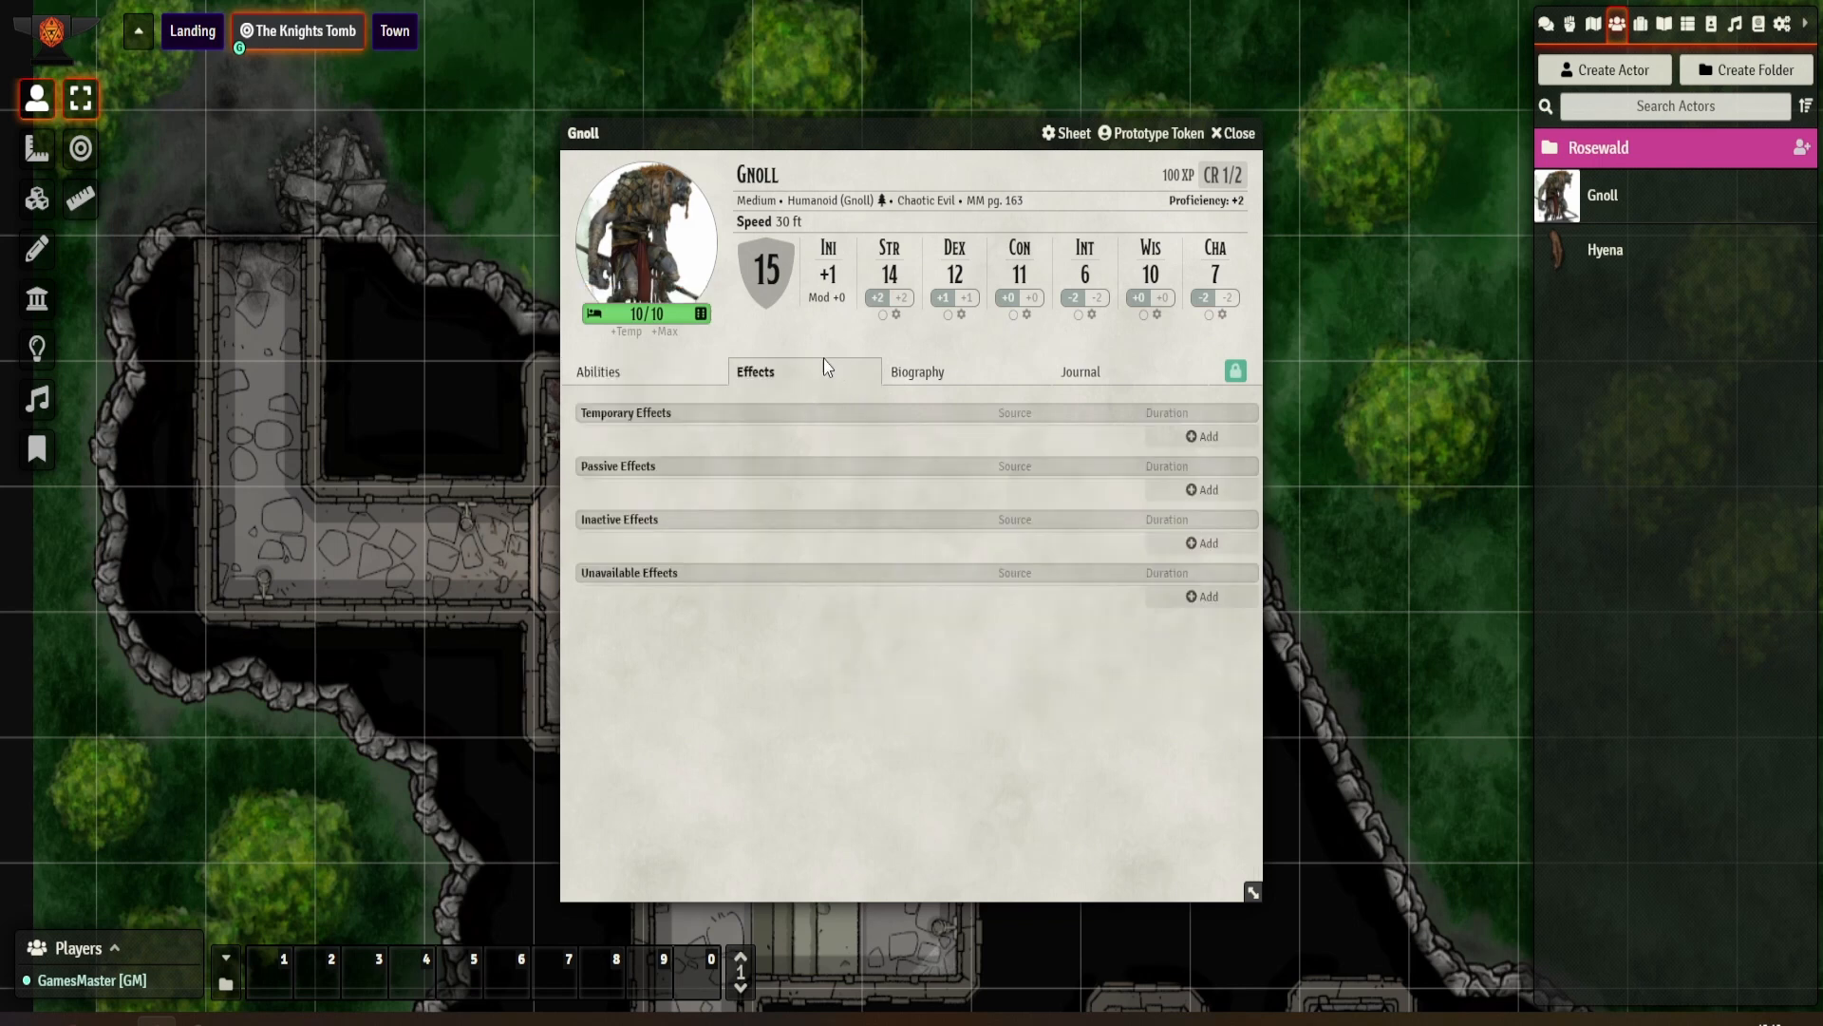
pyautogui.click(641, 372)
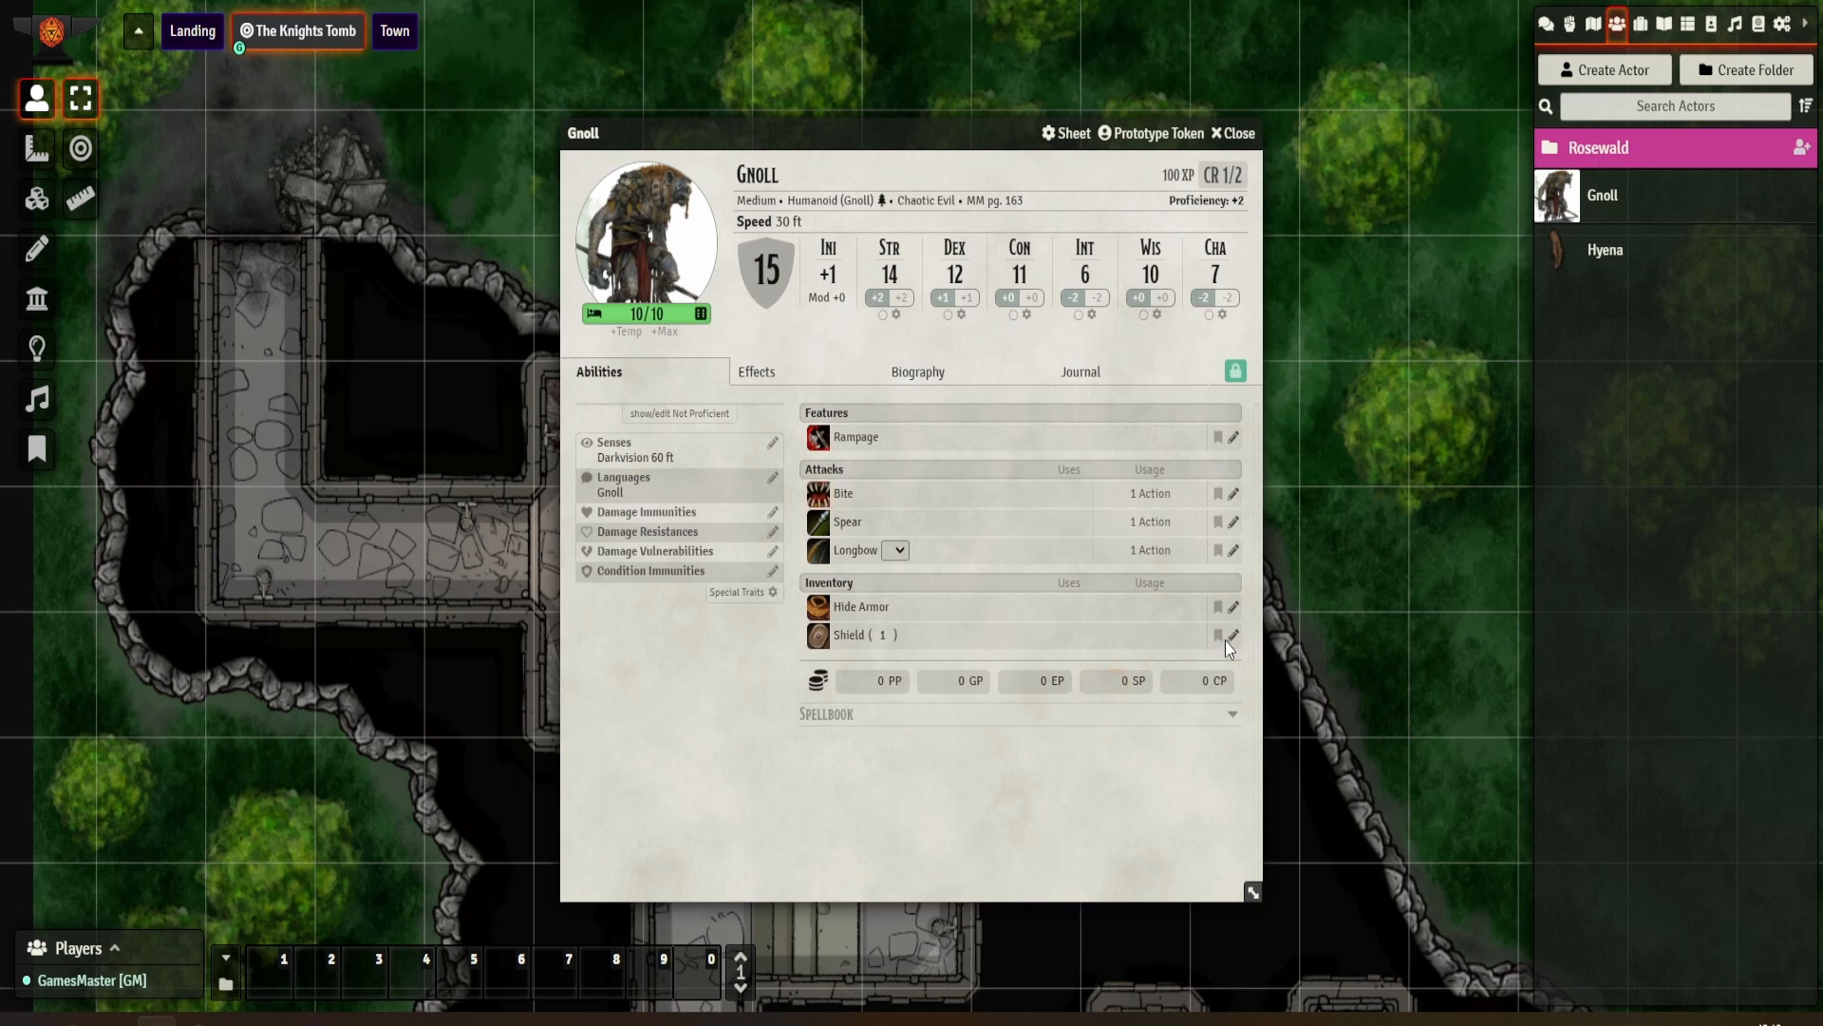
pyautogui.click(1234, 371)
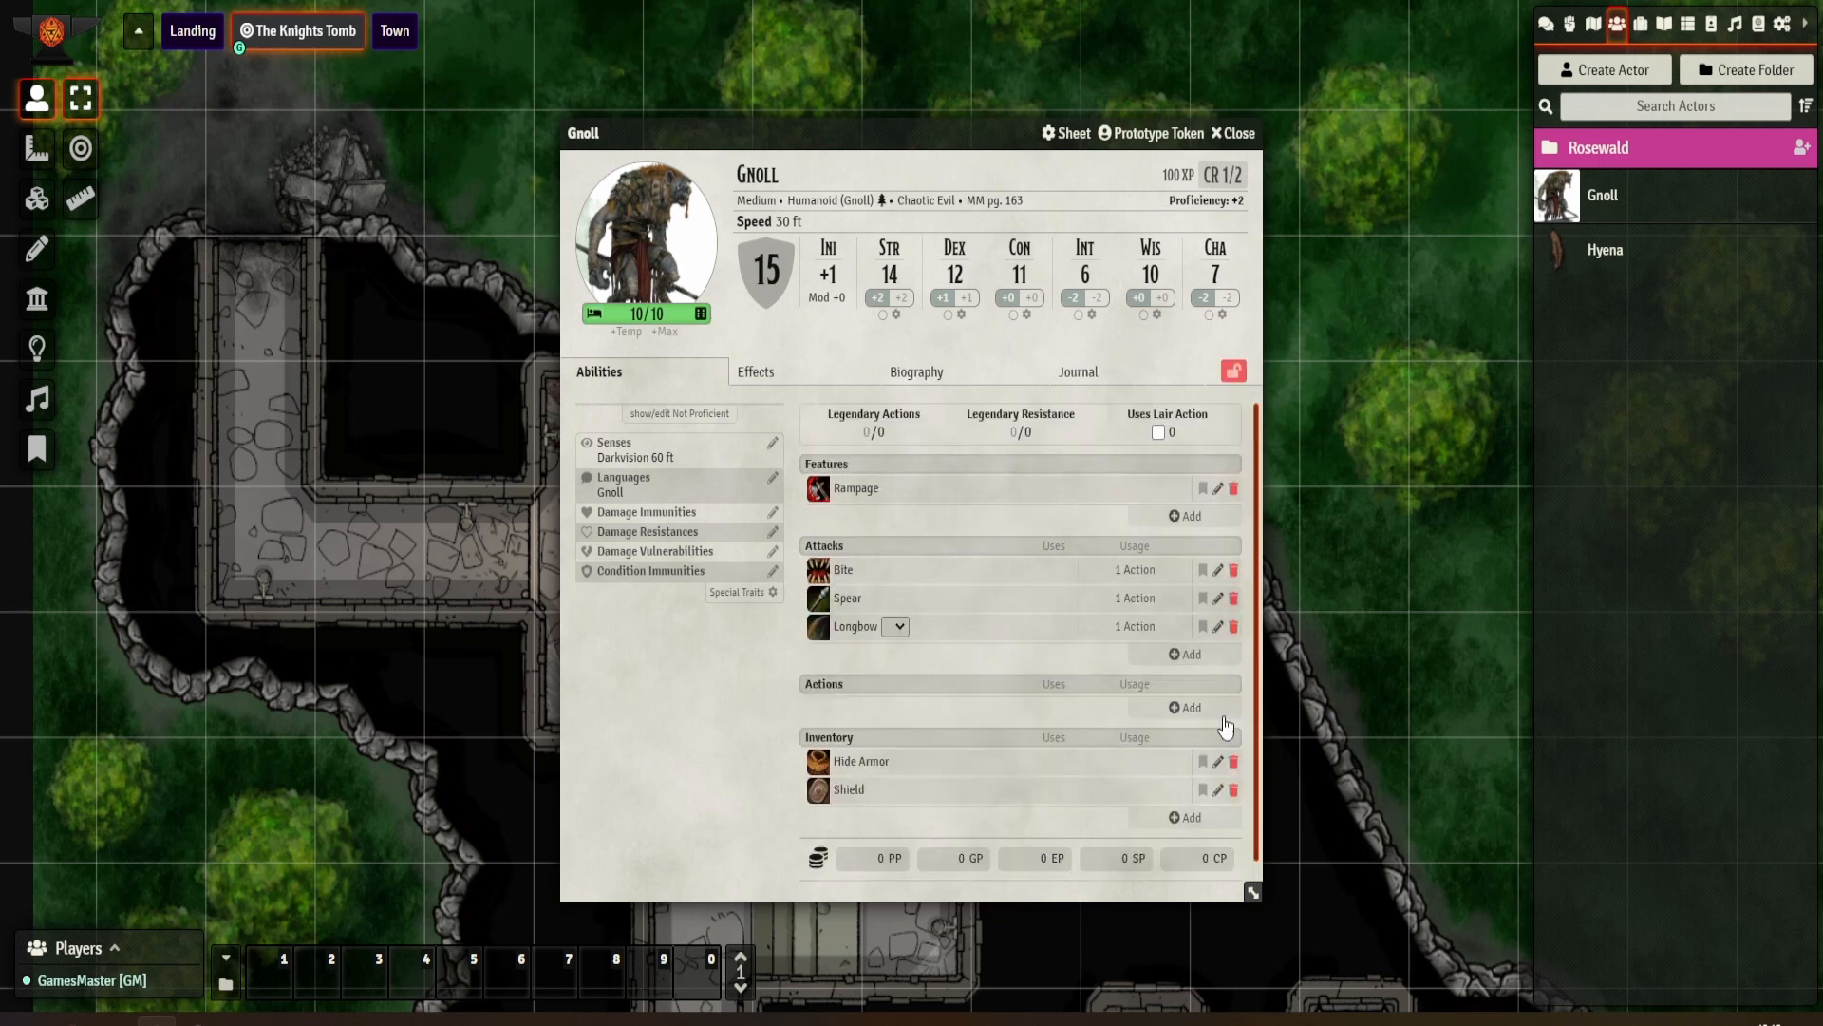
pyautogui.click(1234, 790)
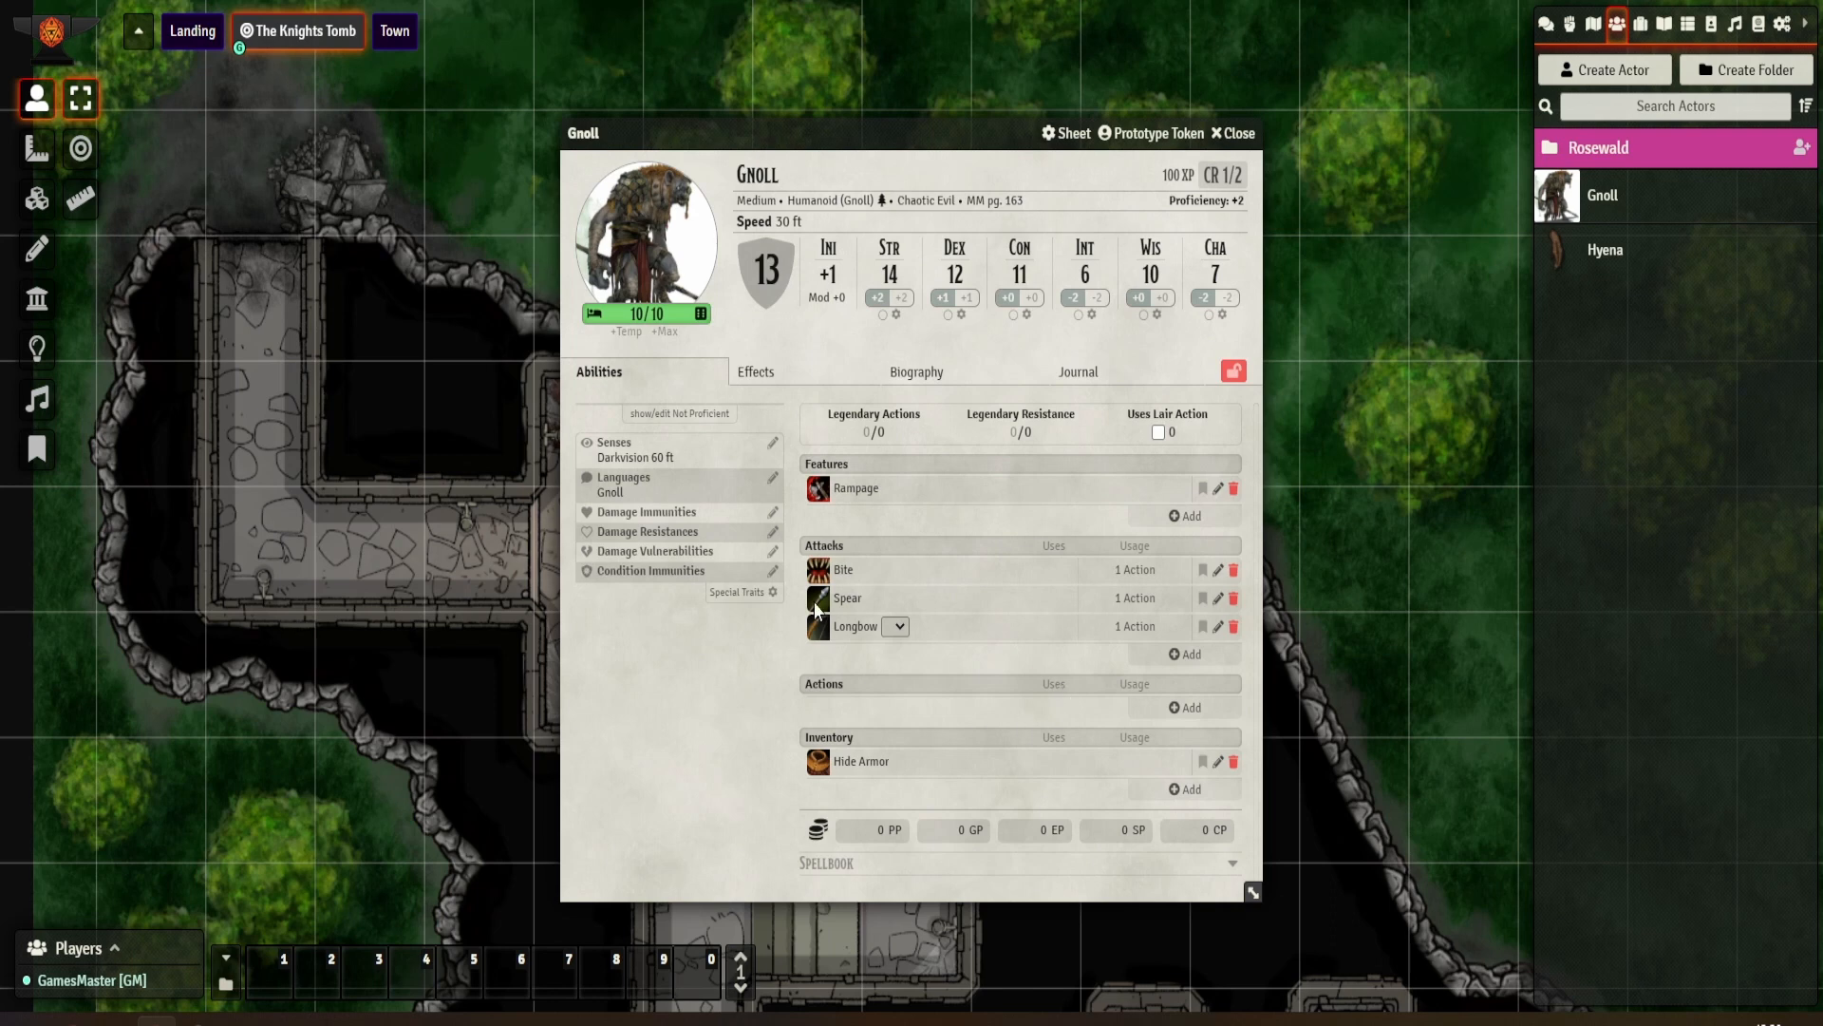
pyautogui.click(1233, 629)
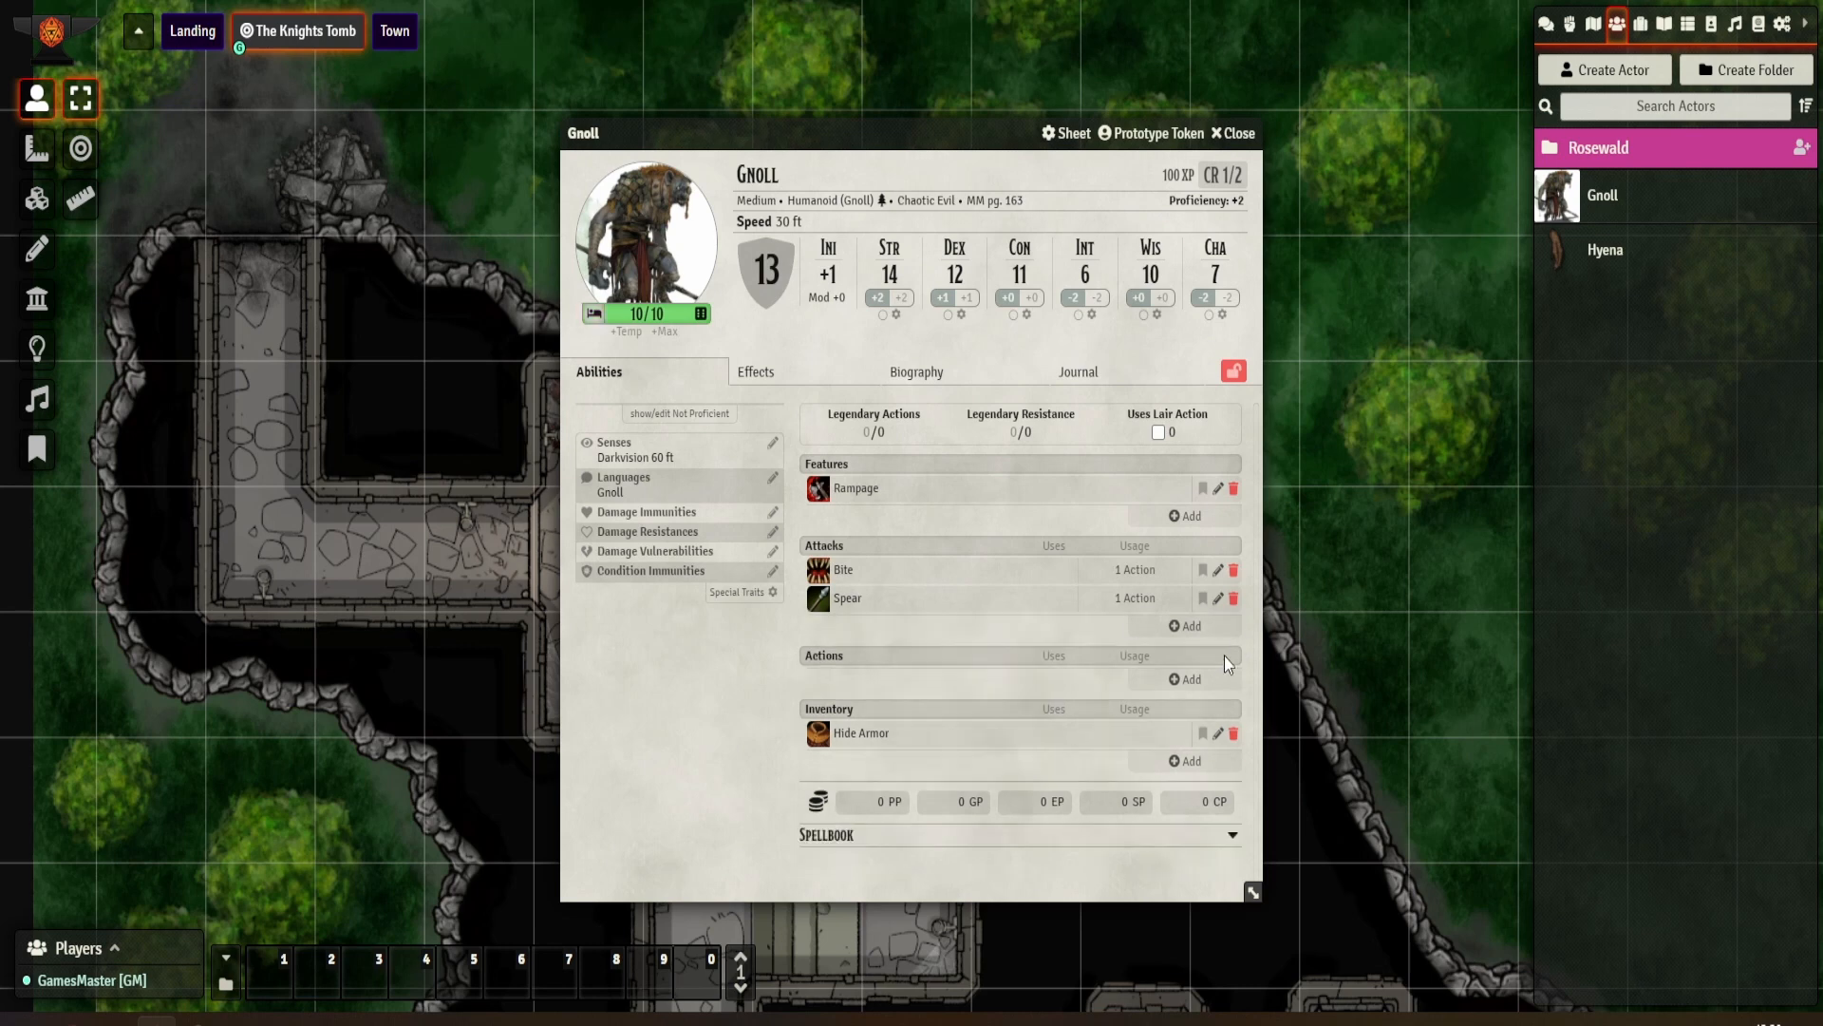
# Step: Search the Items (SRD) compendium for "short" and add the Shortbow to the Gnoll's attacks
pyautogui.click(1763, 26)
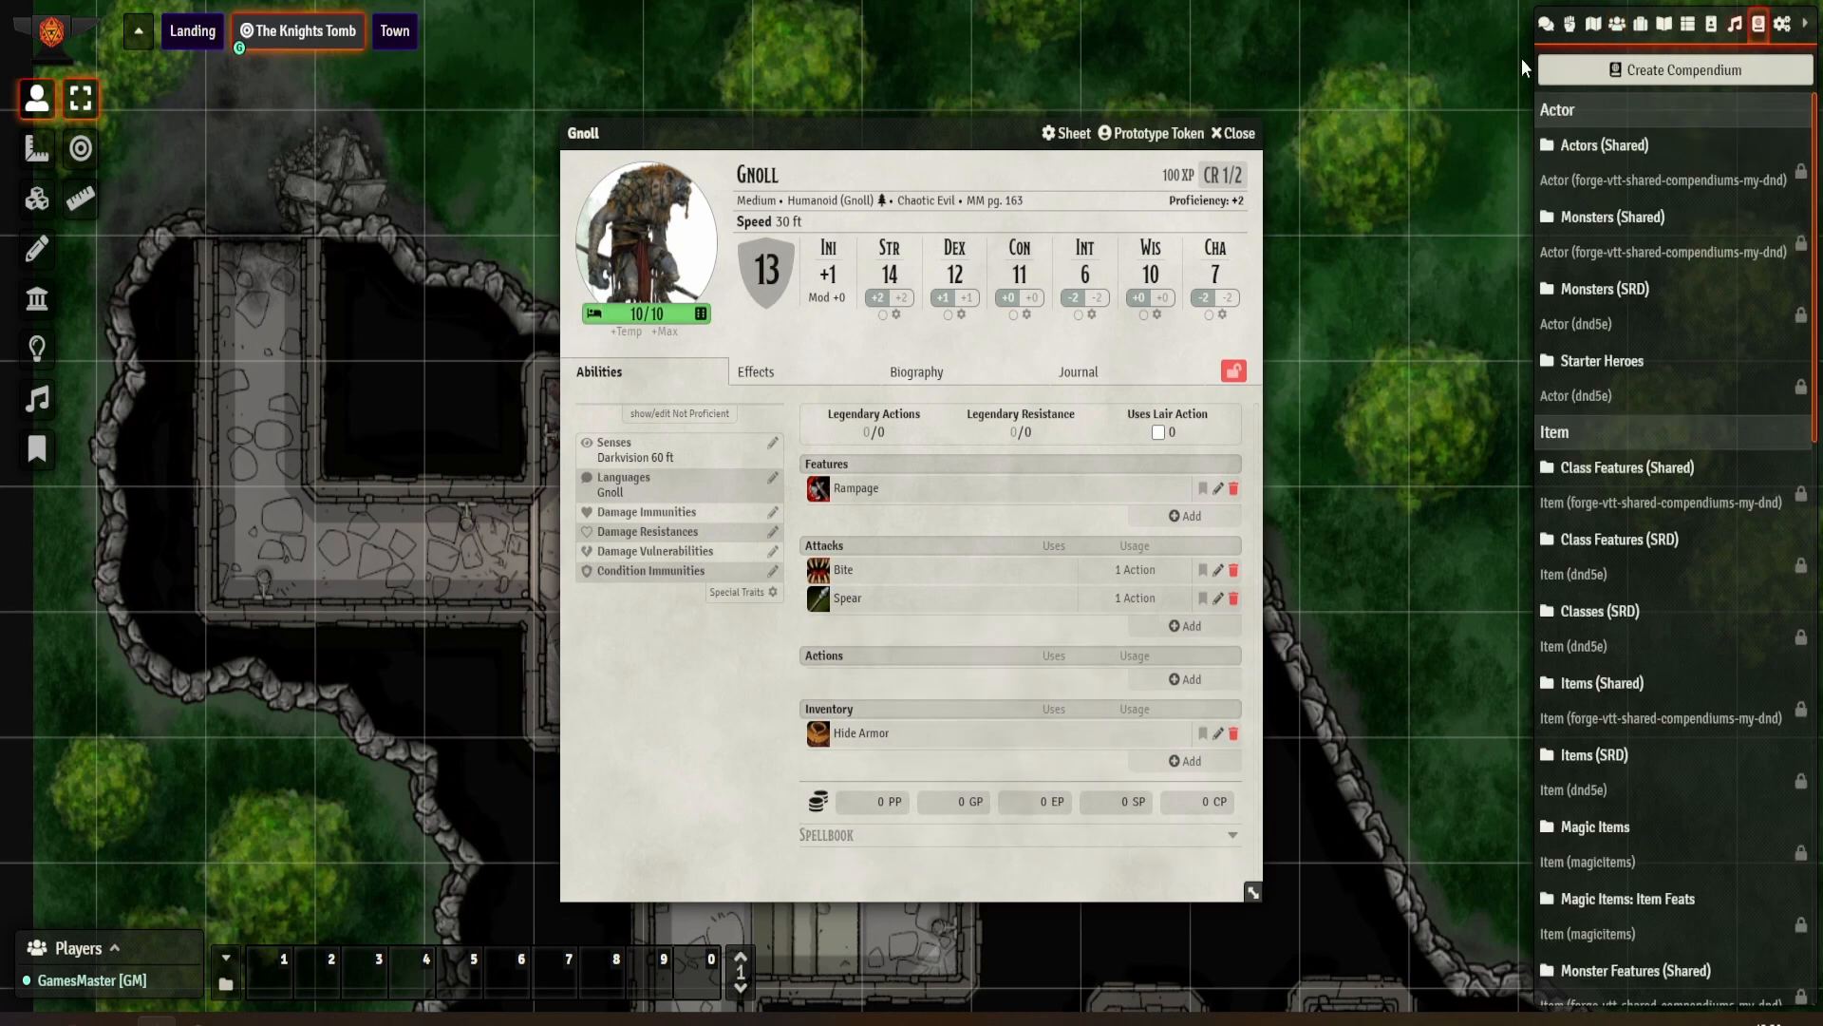
pyautogui.moveTo(977, 134); pyautogui.dragTo(1137, 118)
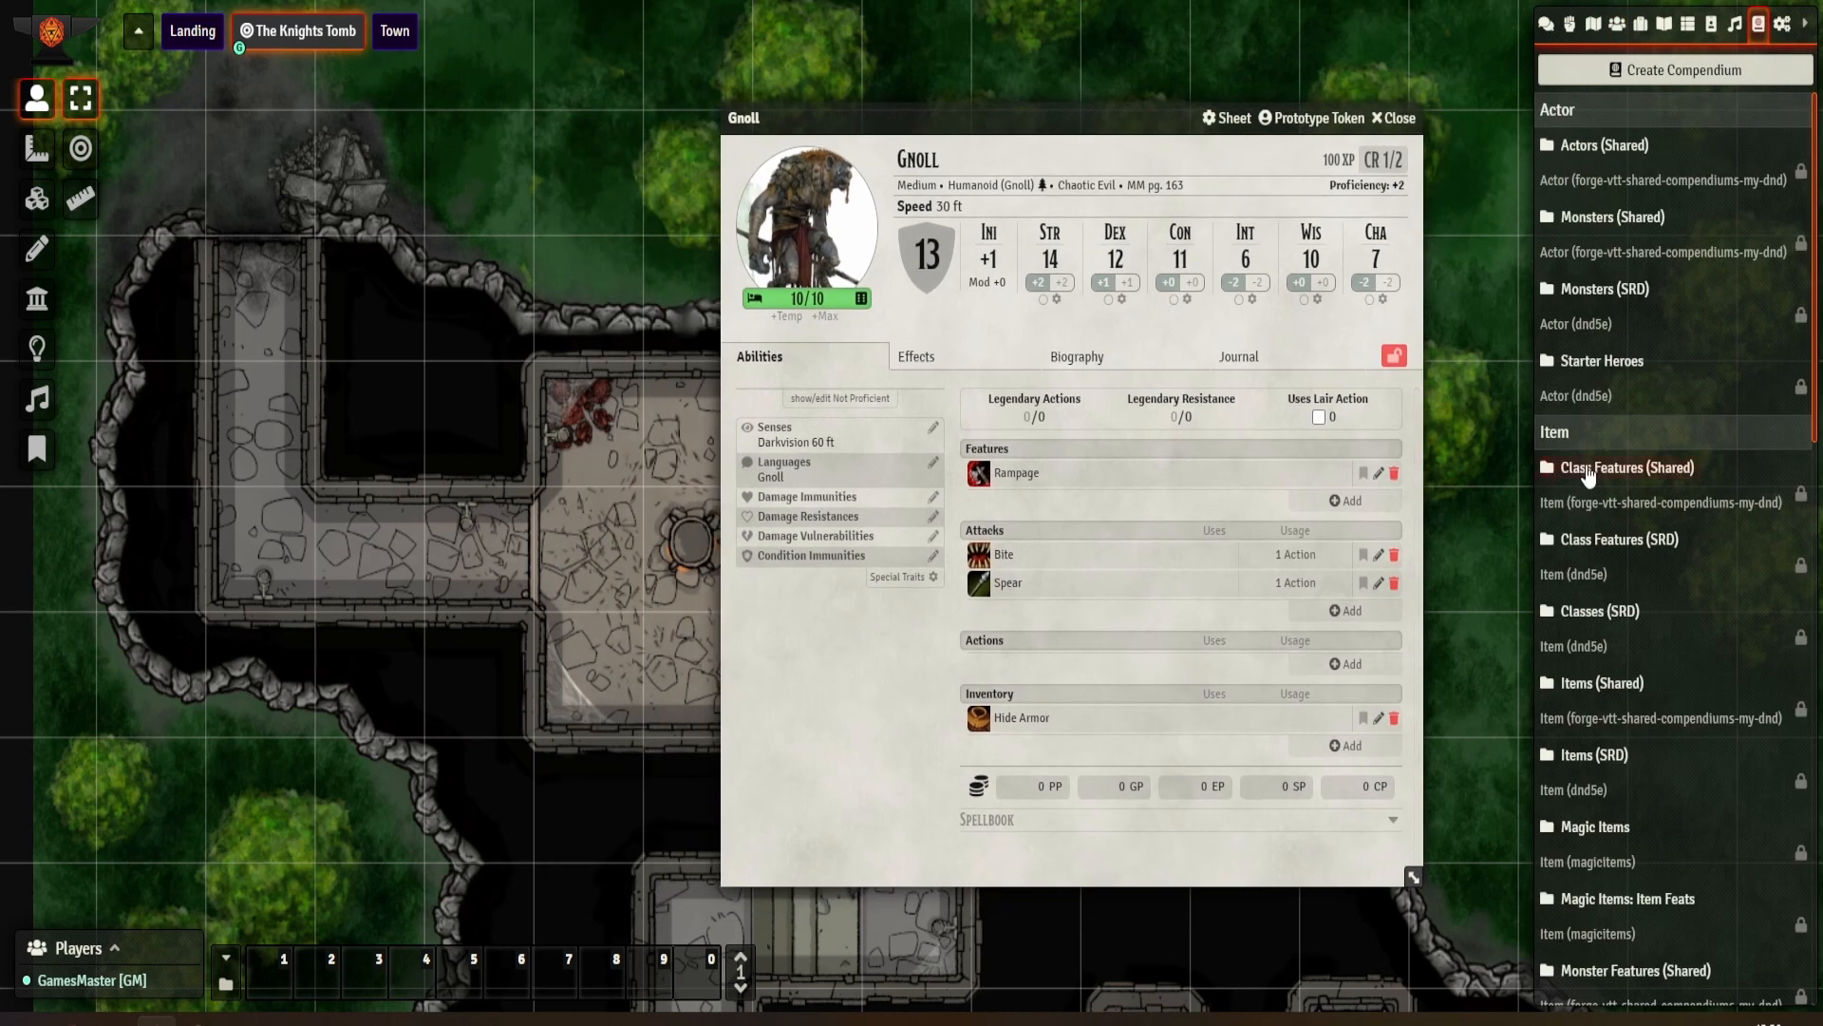
pyautogui.scroll(-1, 1621, 485)
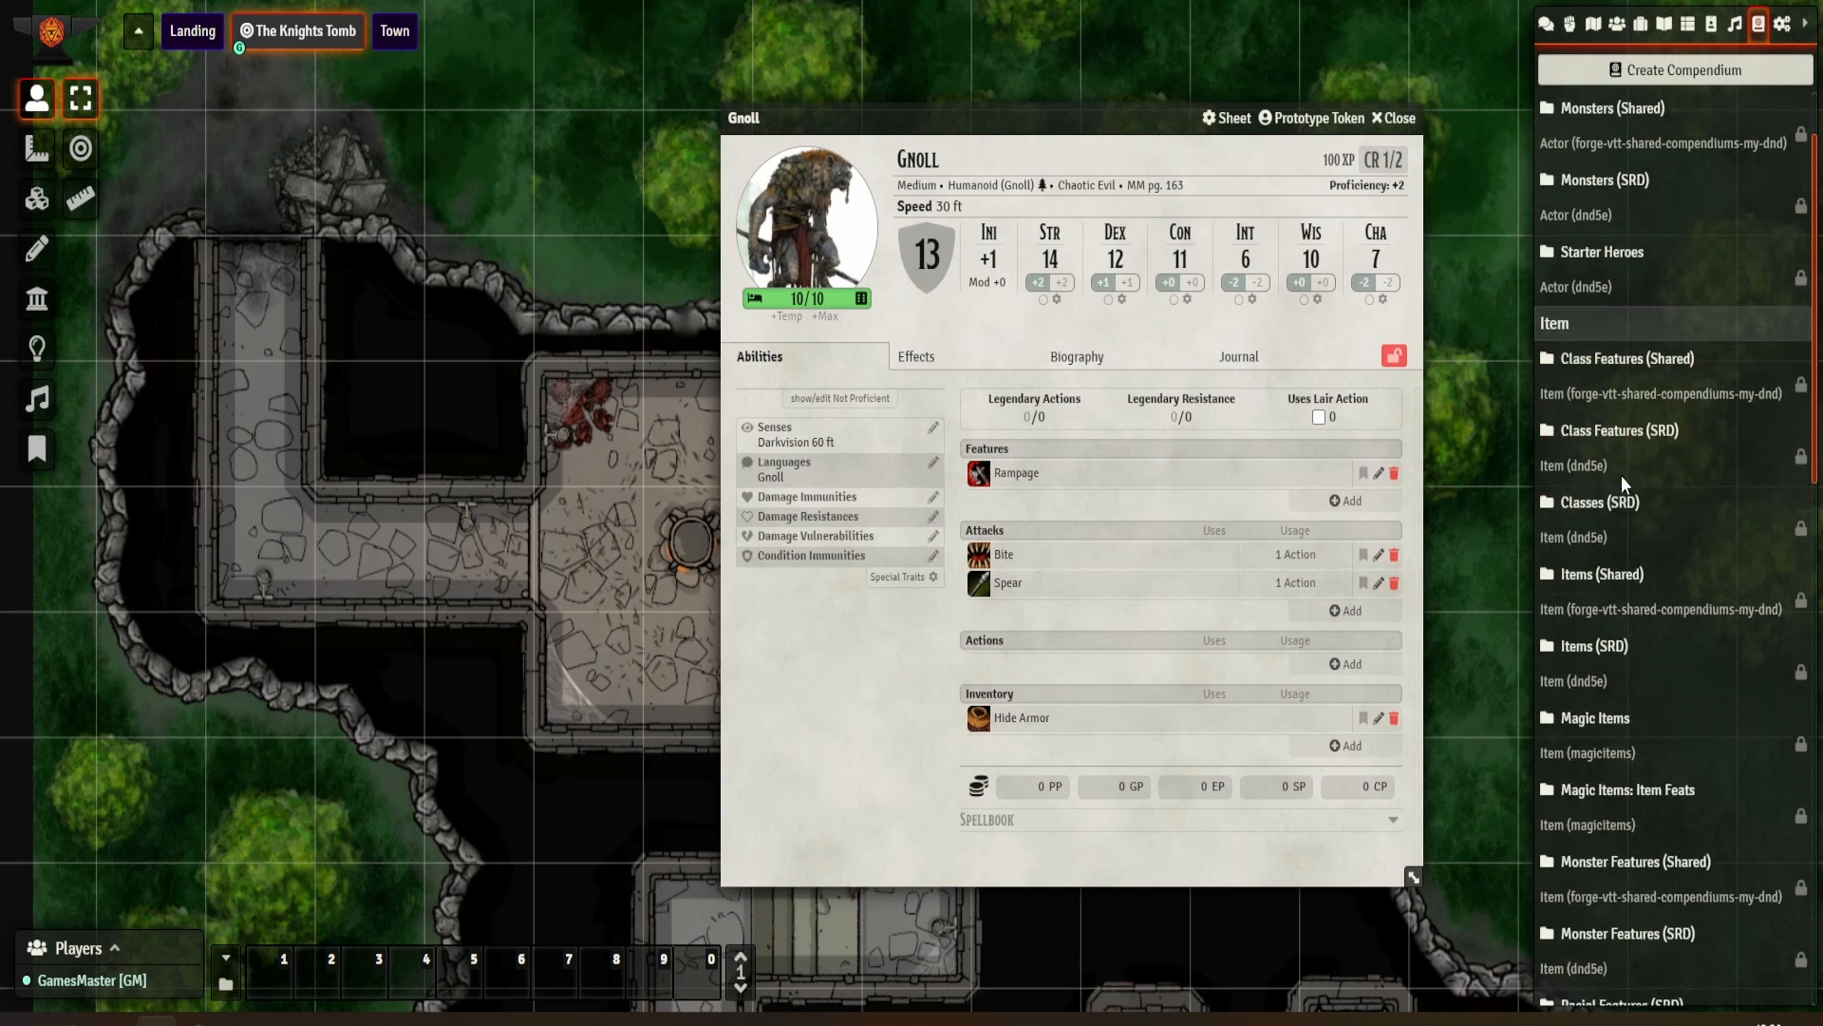
pyautogui.click(1596, 646)
pyautogui.click(329, 140)
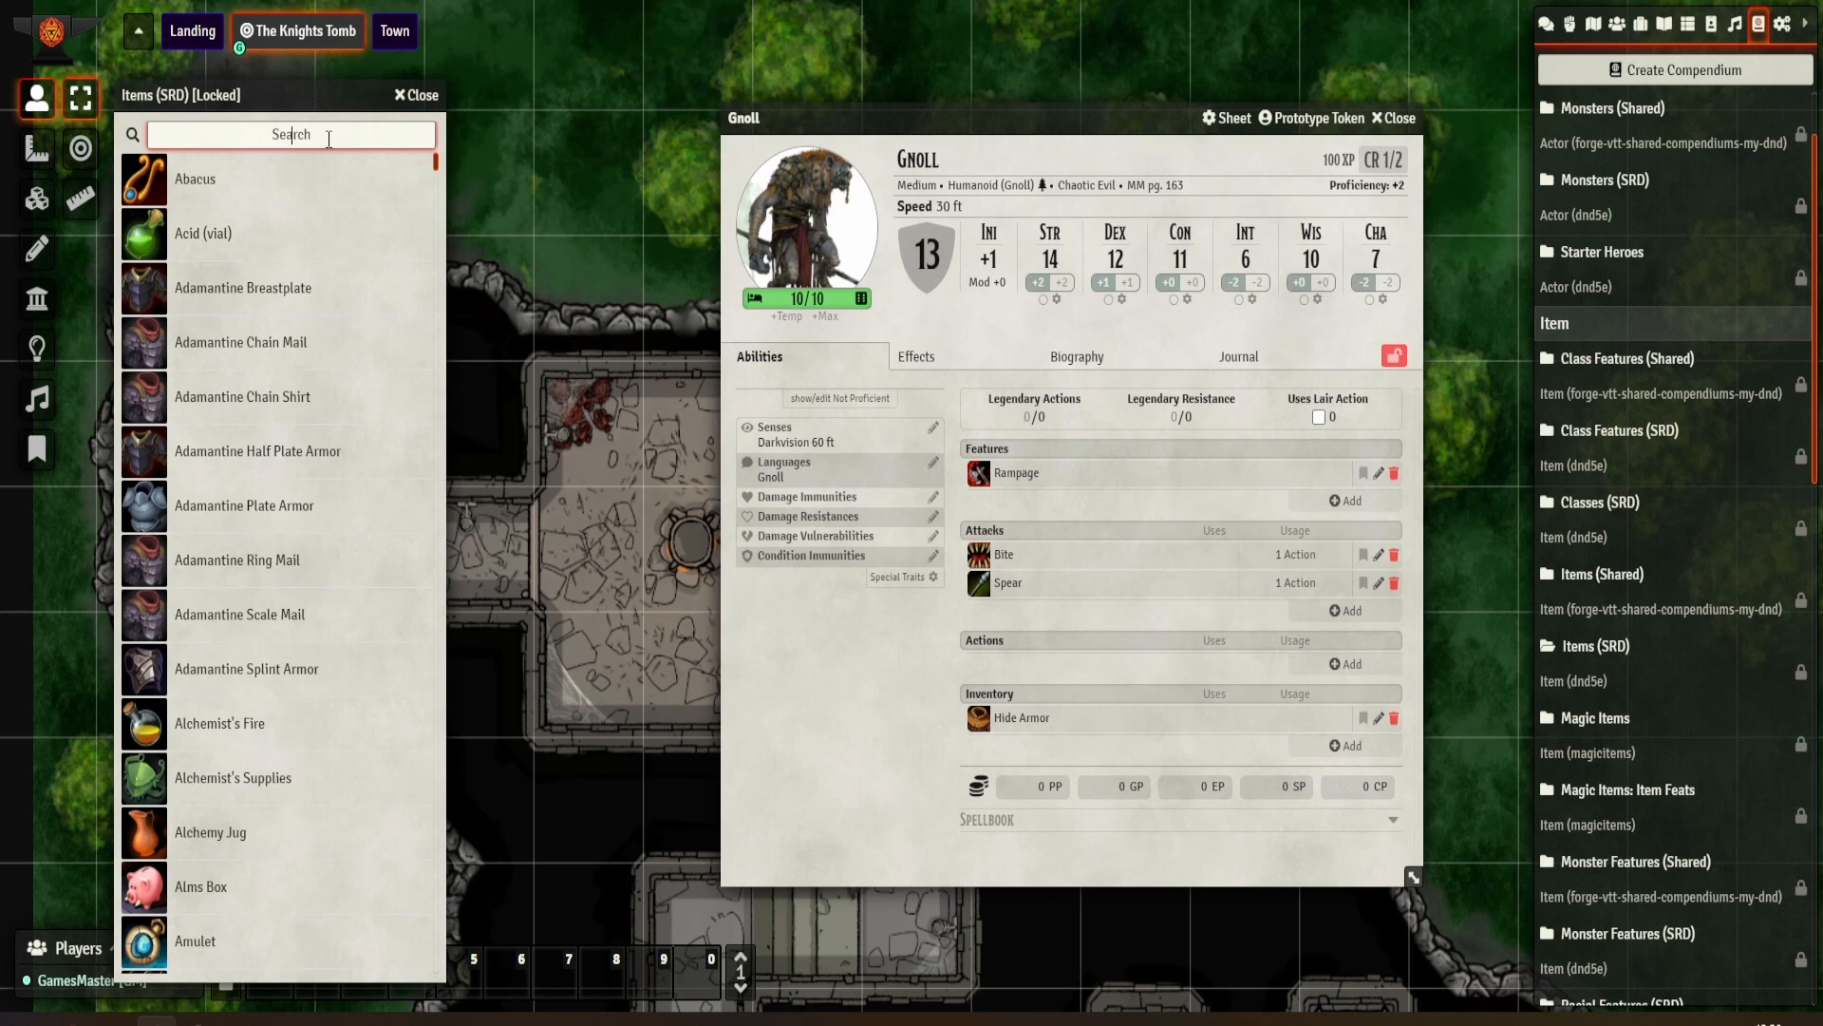
pyautogui.write('sh')
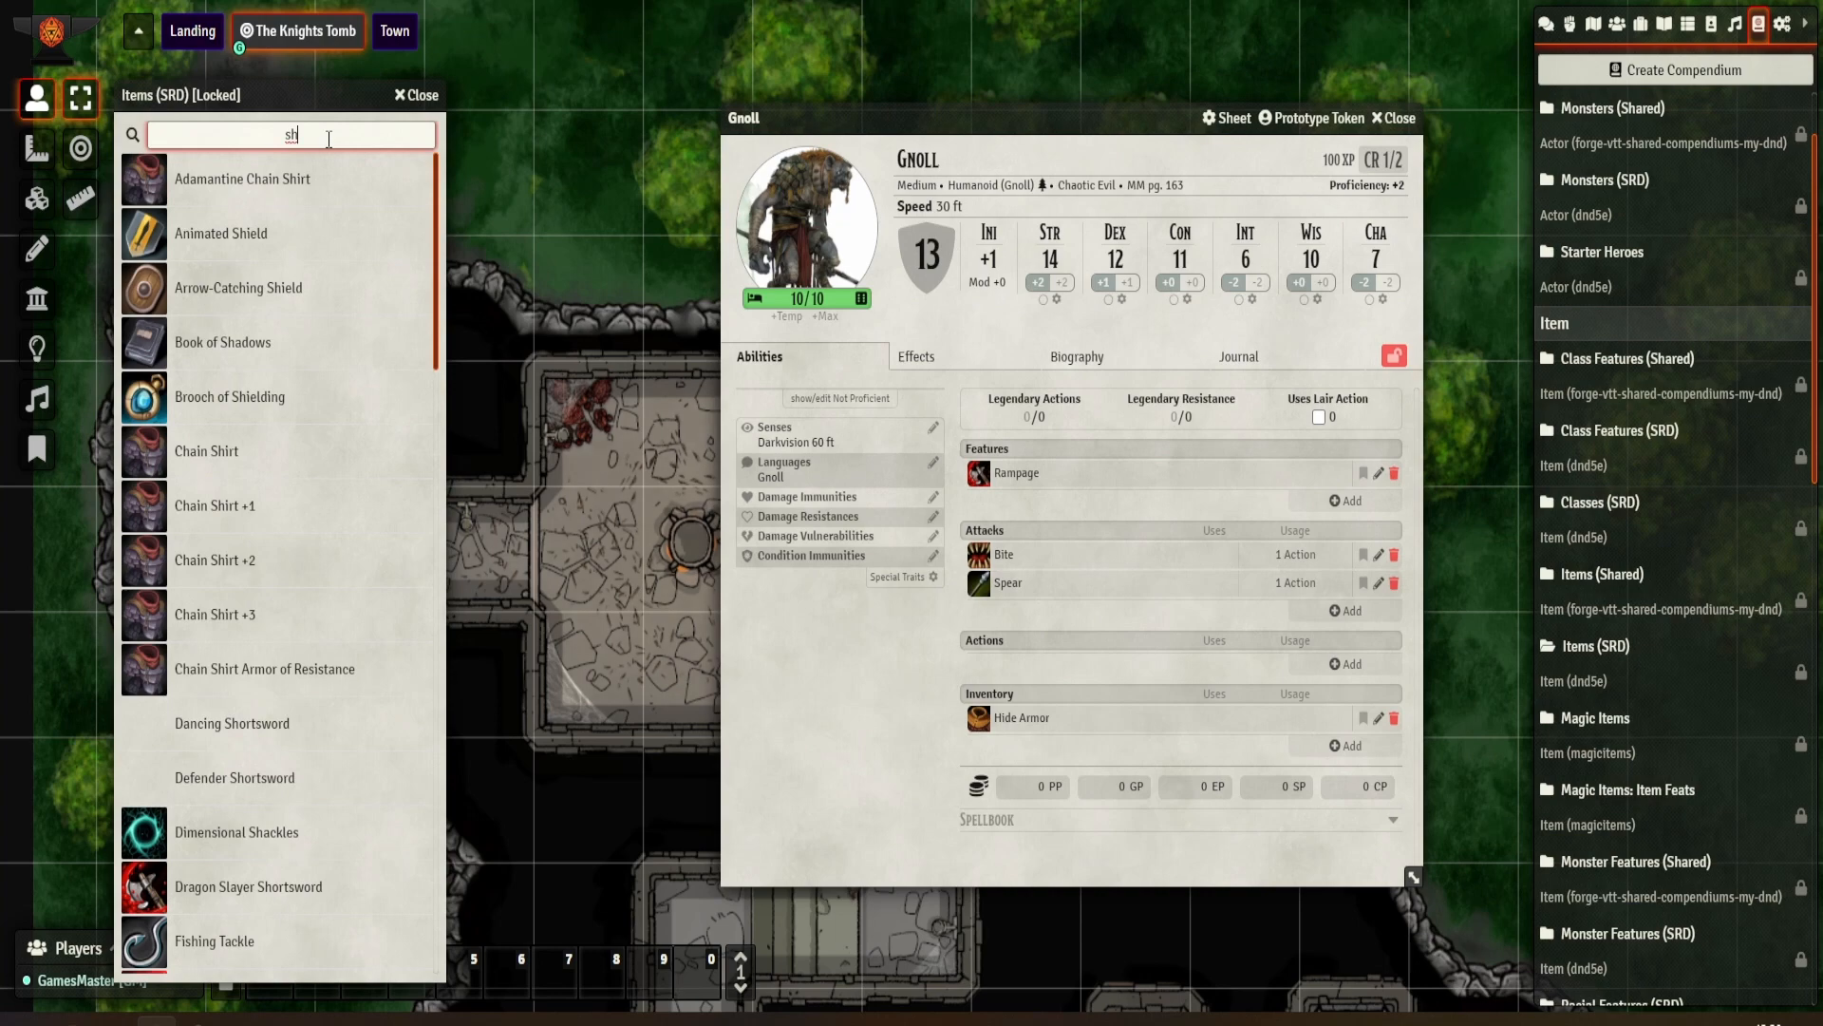
pyautogui.write('ort')
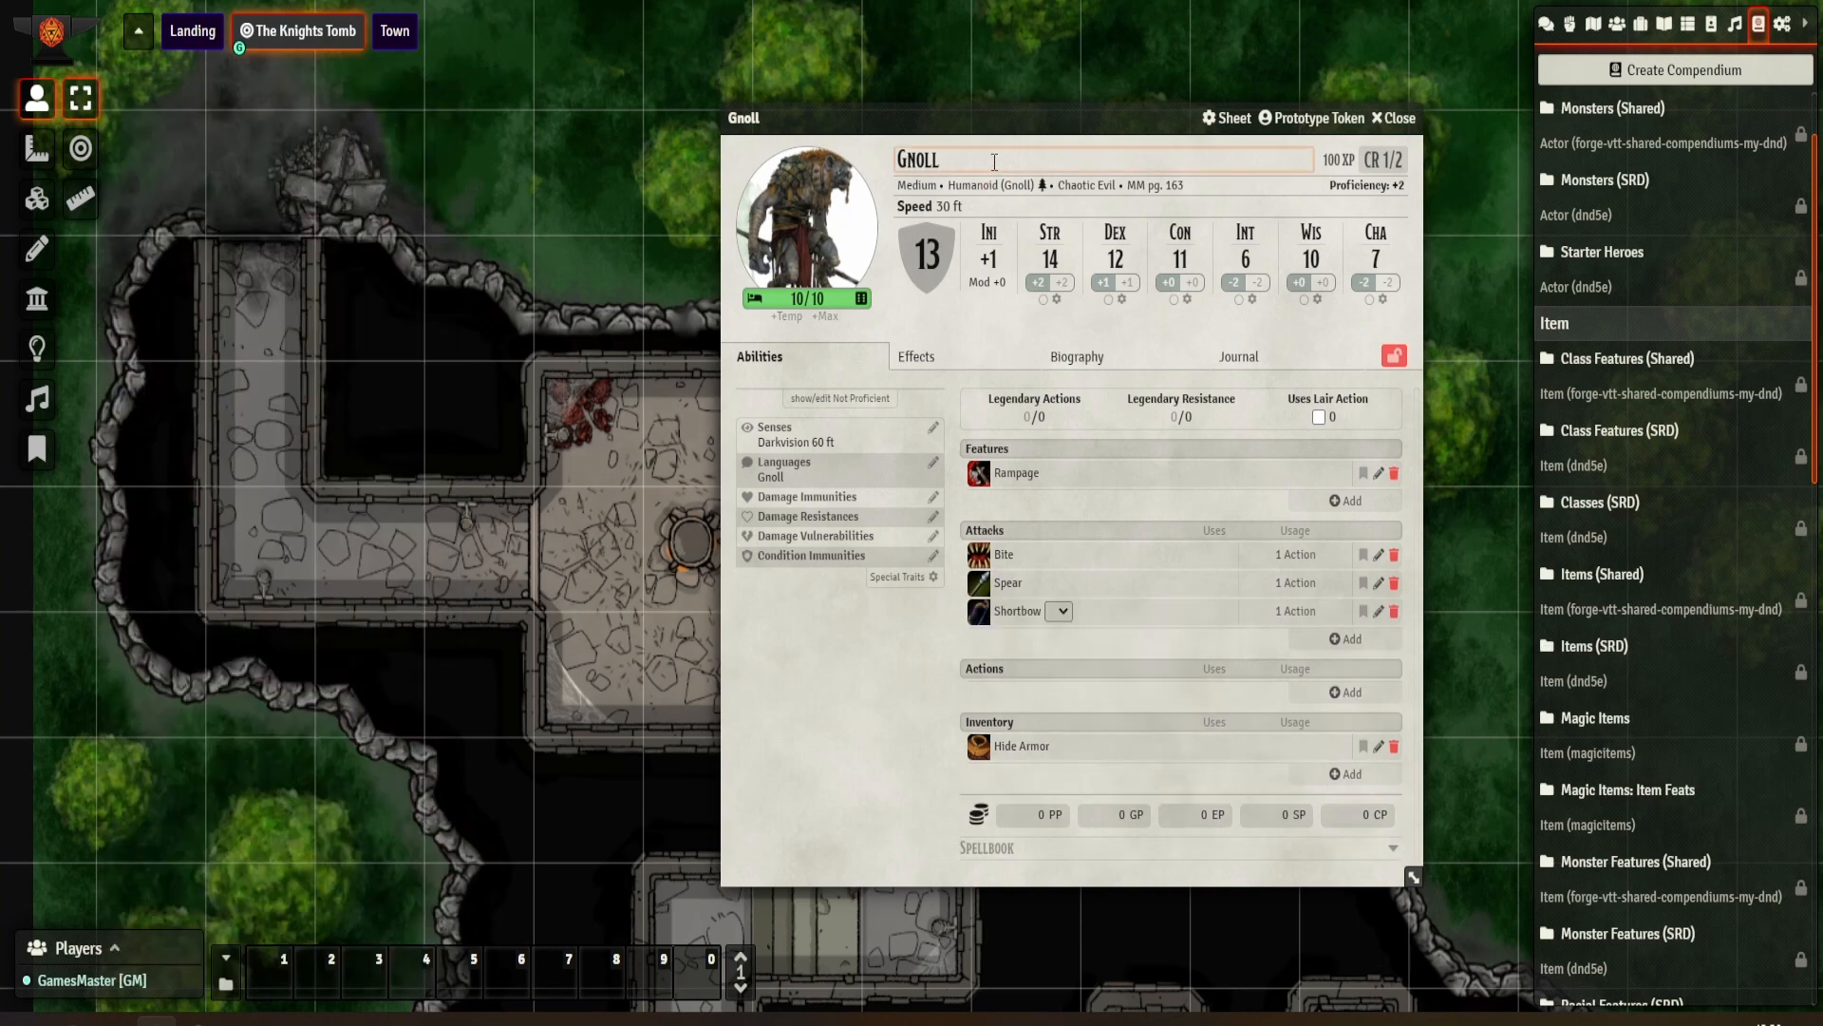
# Step: Add the Shortsword from the Items (SRD) compendium to the Gnoll's attacks and close the compendium
pyautogui.moveTo(981, 124); pyautogui.dragTo(861, 80)
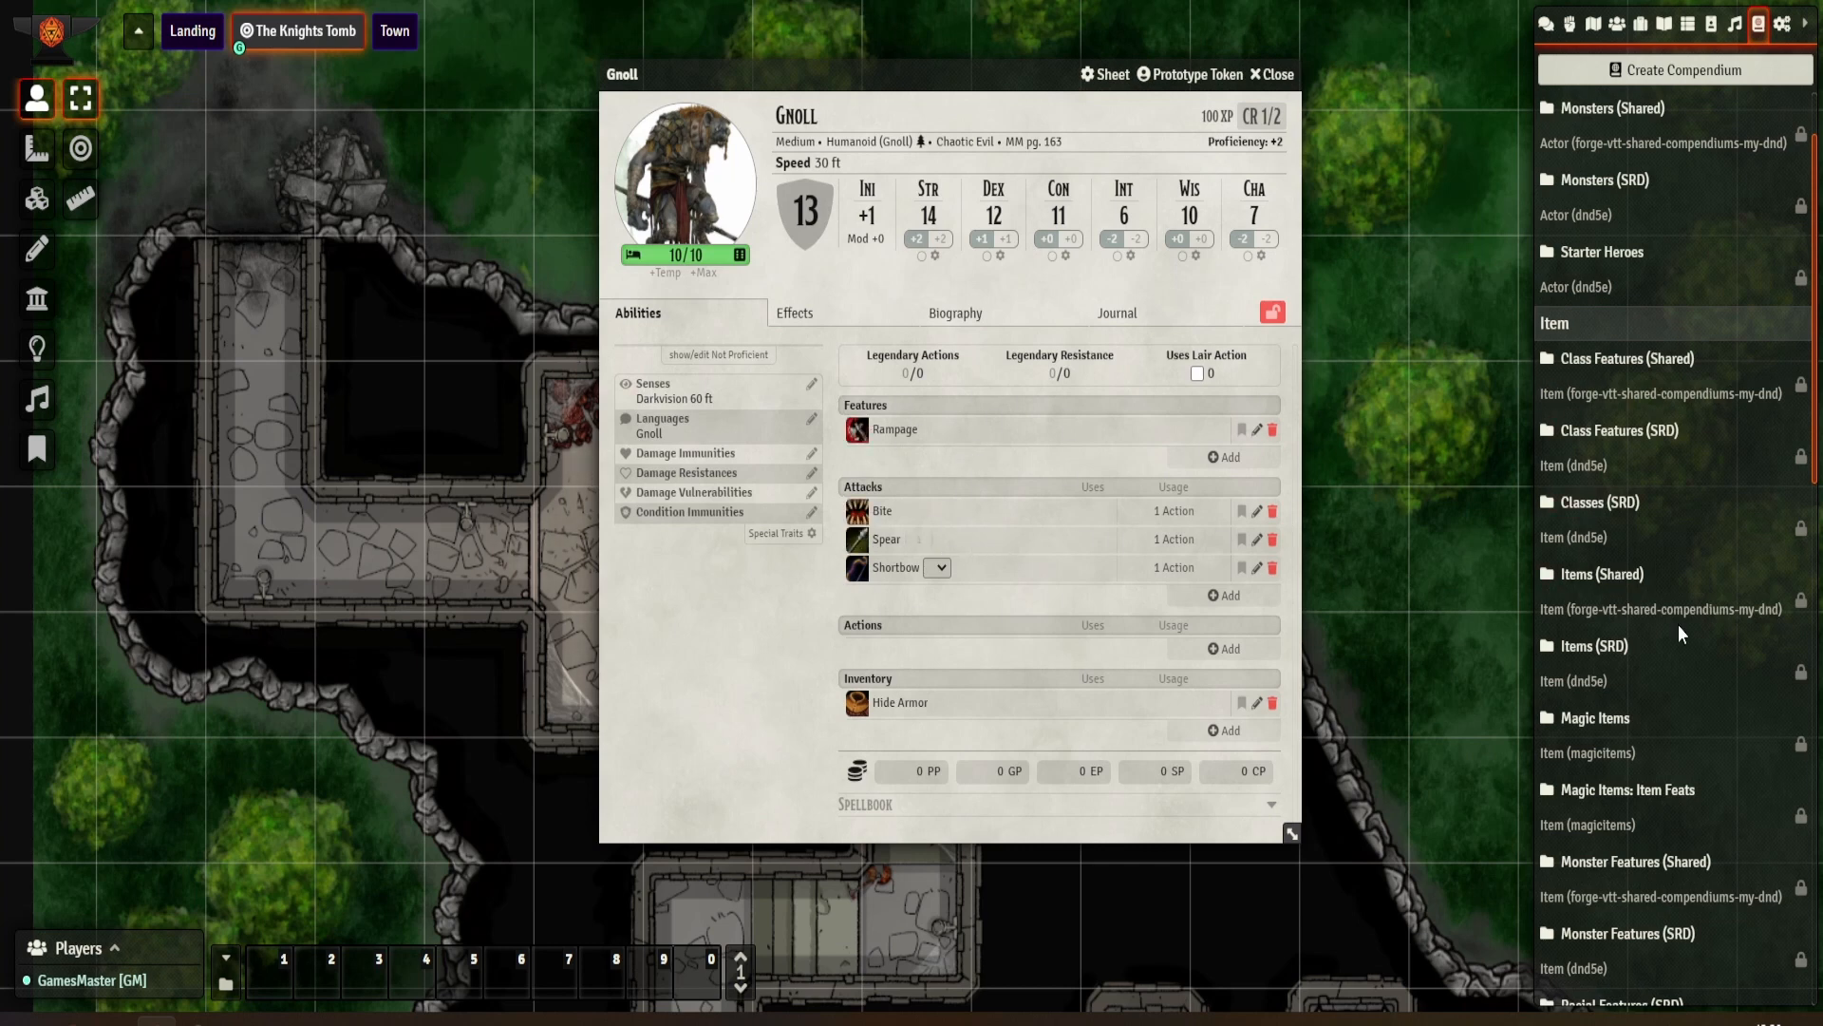
pyautogui.click(1605, 647)
pyautogui.write('short')
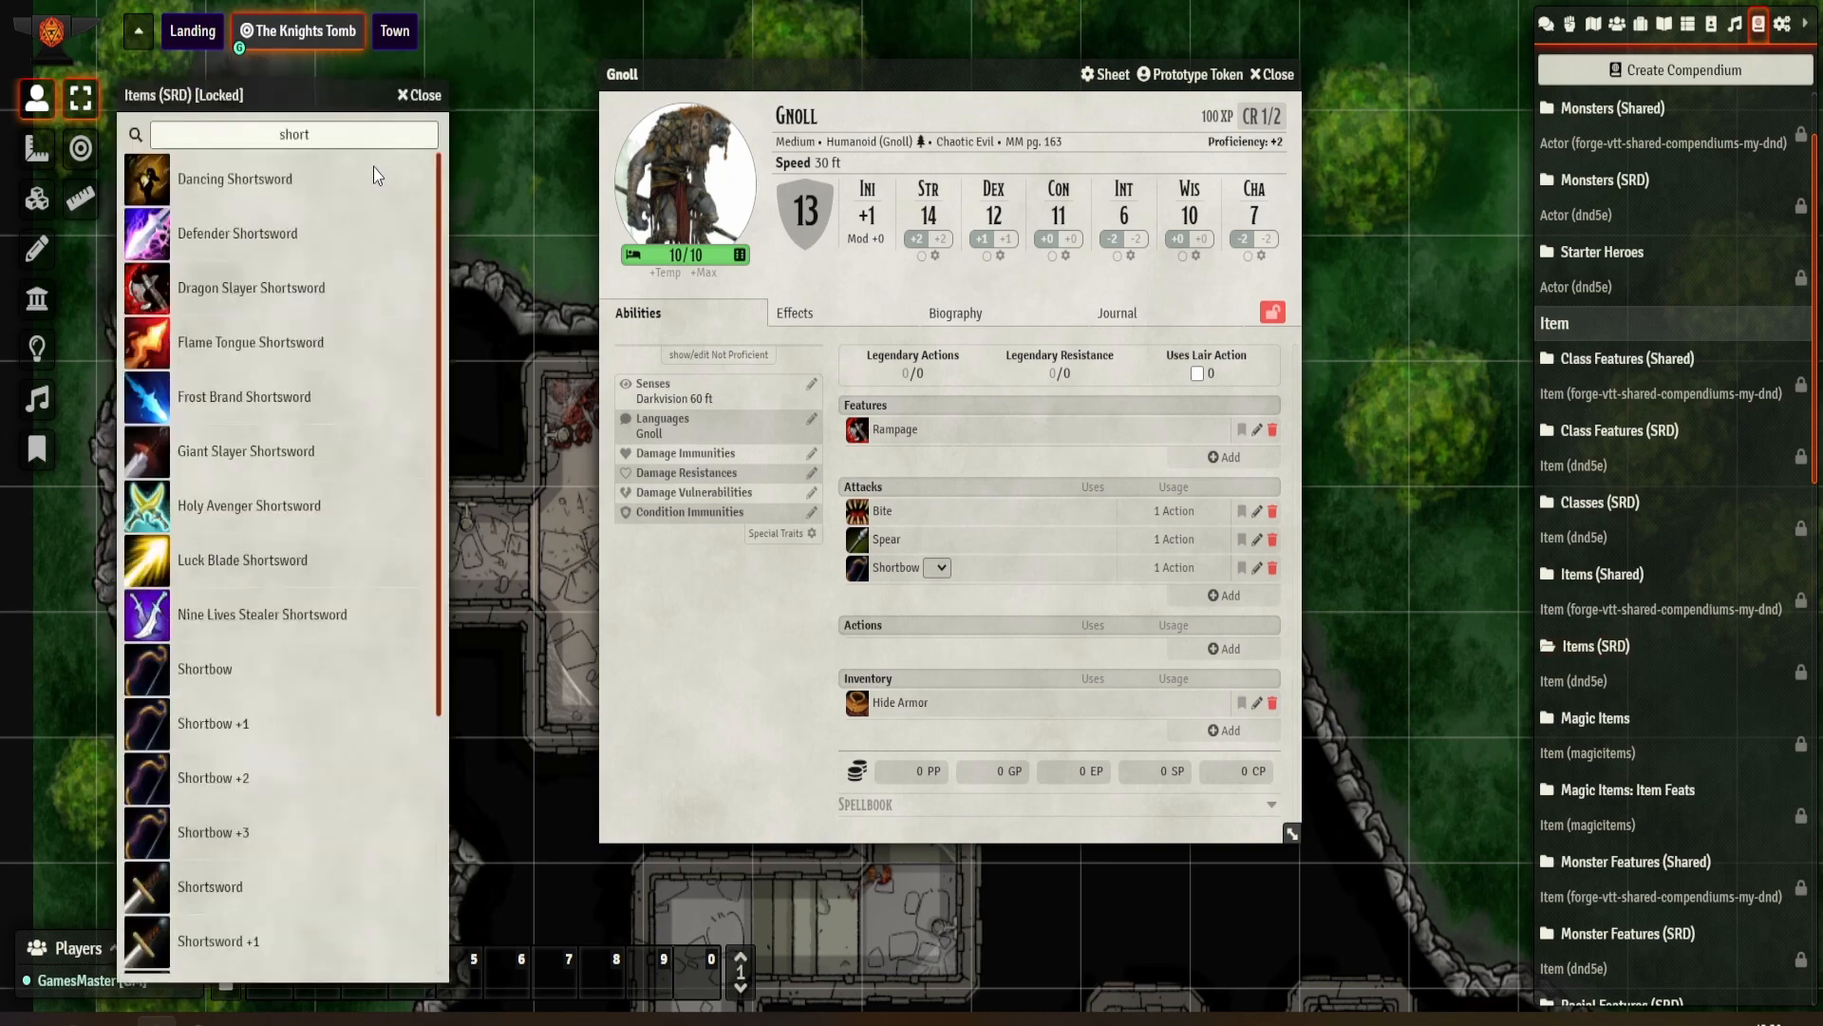
pyautogui.scroll(-3, 283, 477)
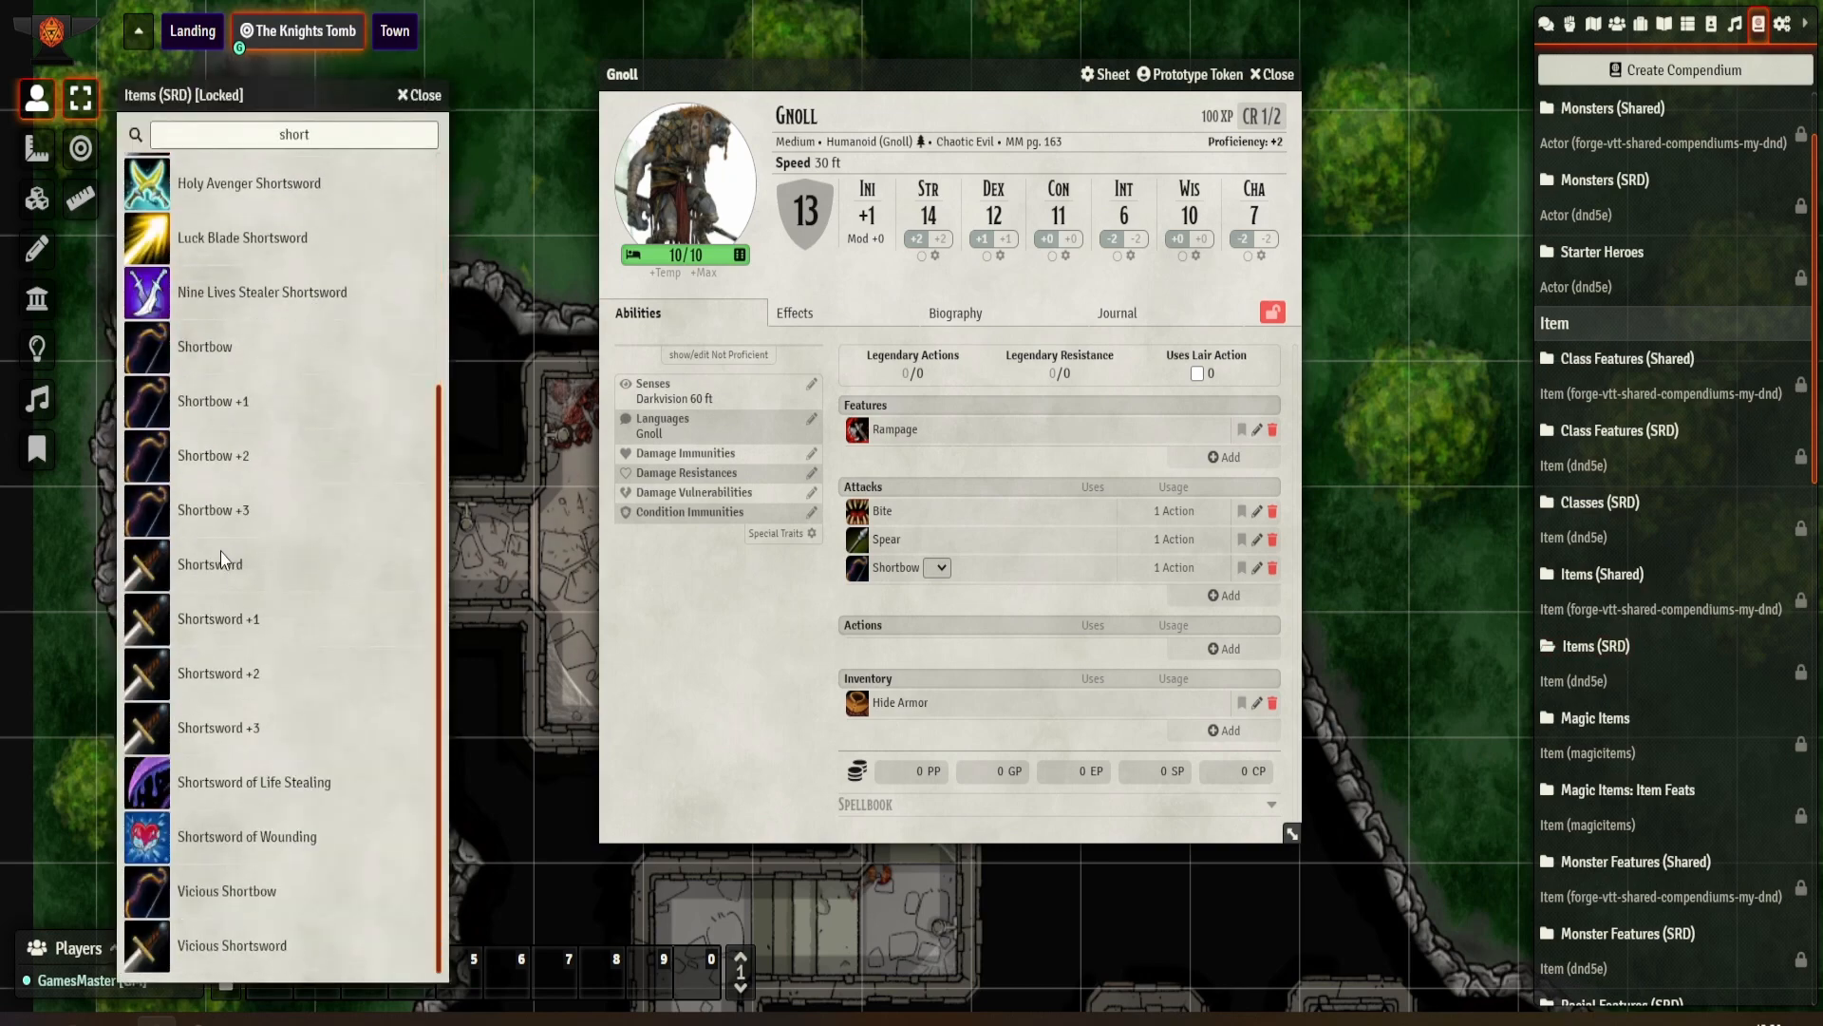
pyautogui.moveTo(221, 556); pyautogui.dragTo(911, 570)
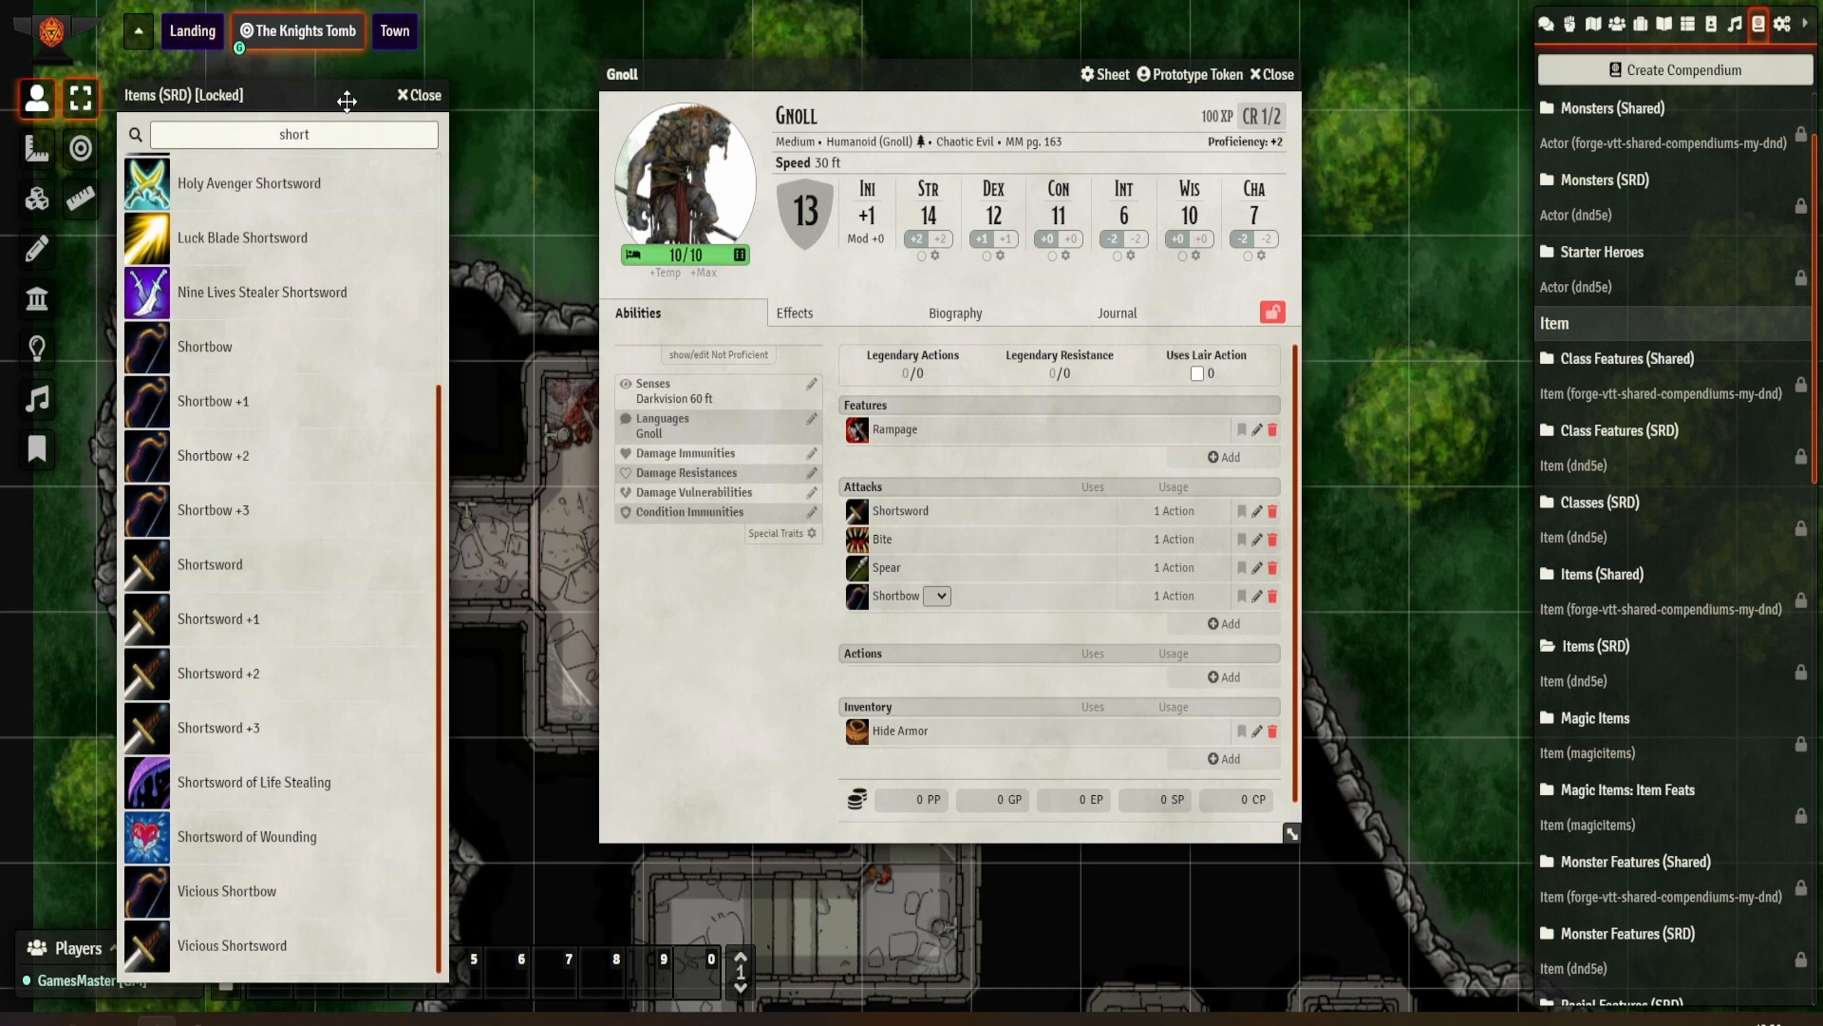
pyautogui.click(418, 96)
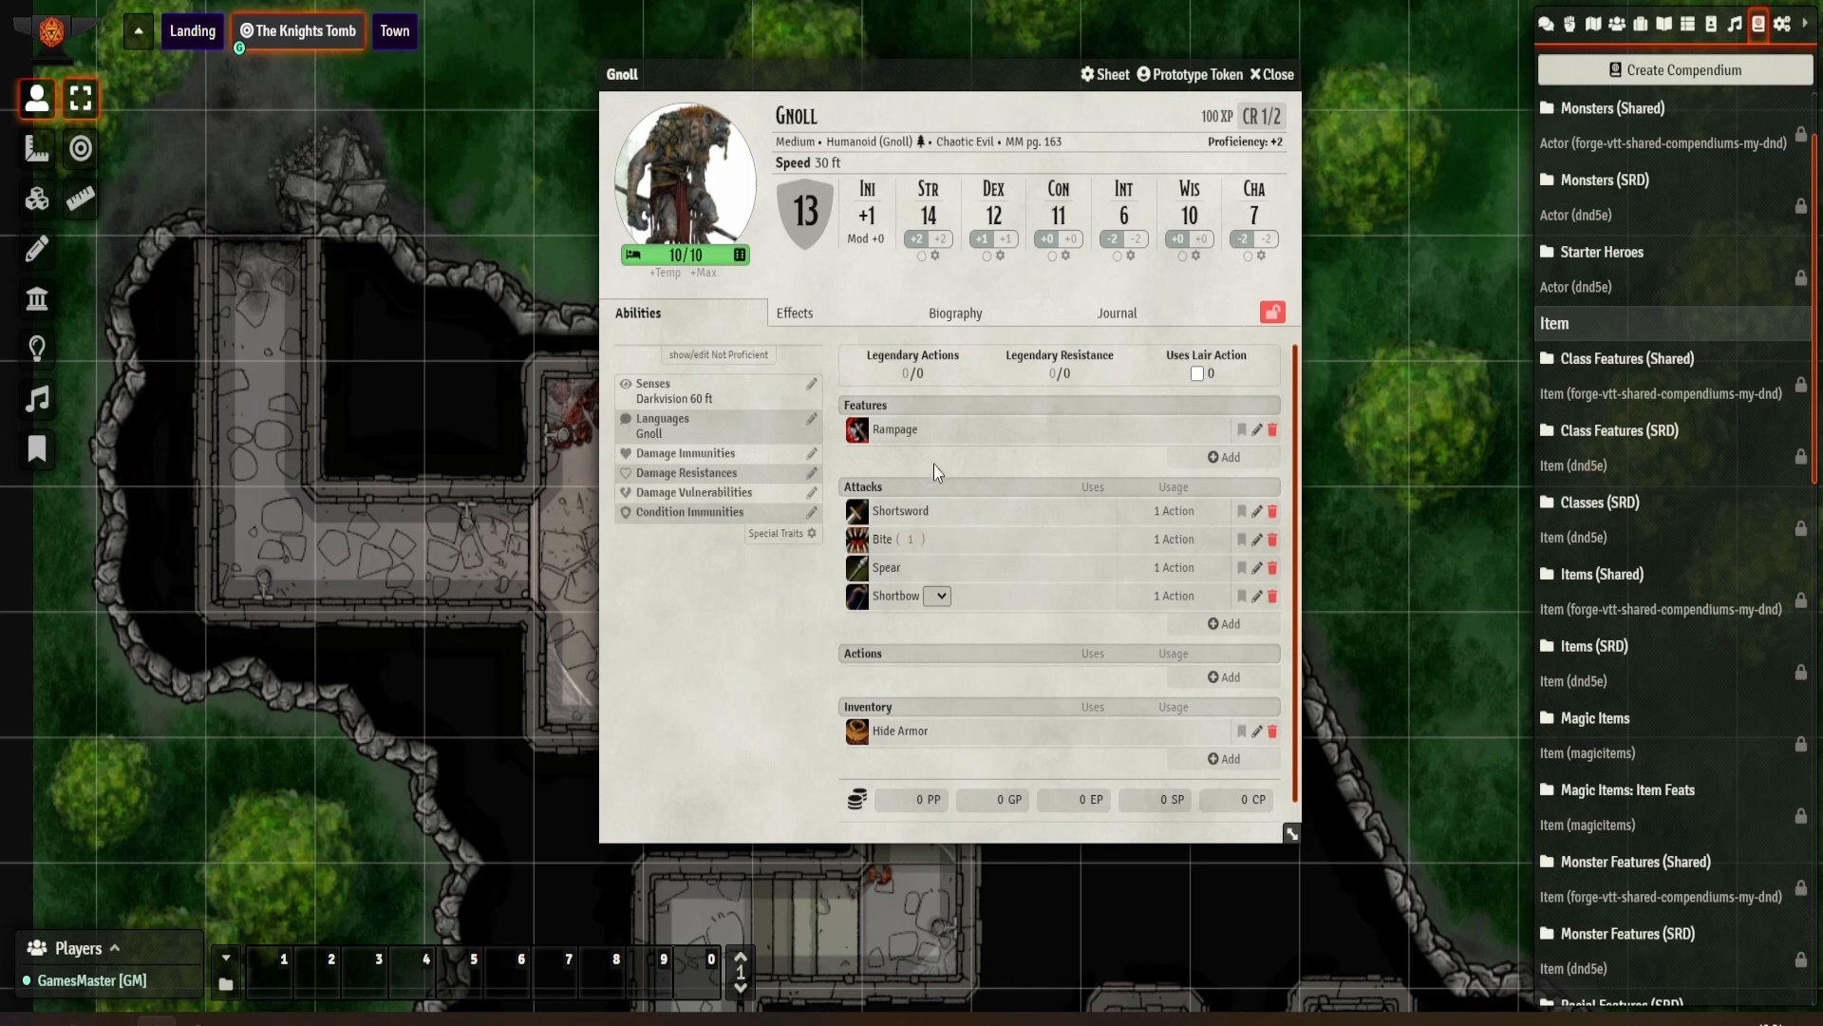
# Step: Expand the Gnoll's Rampage feature to read its description
pyautogui.click(902, 433)
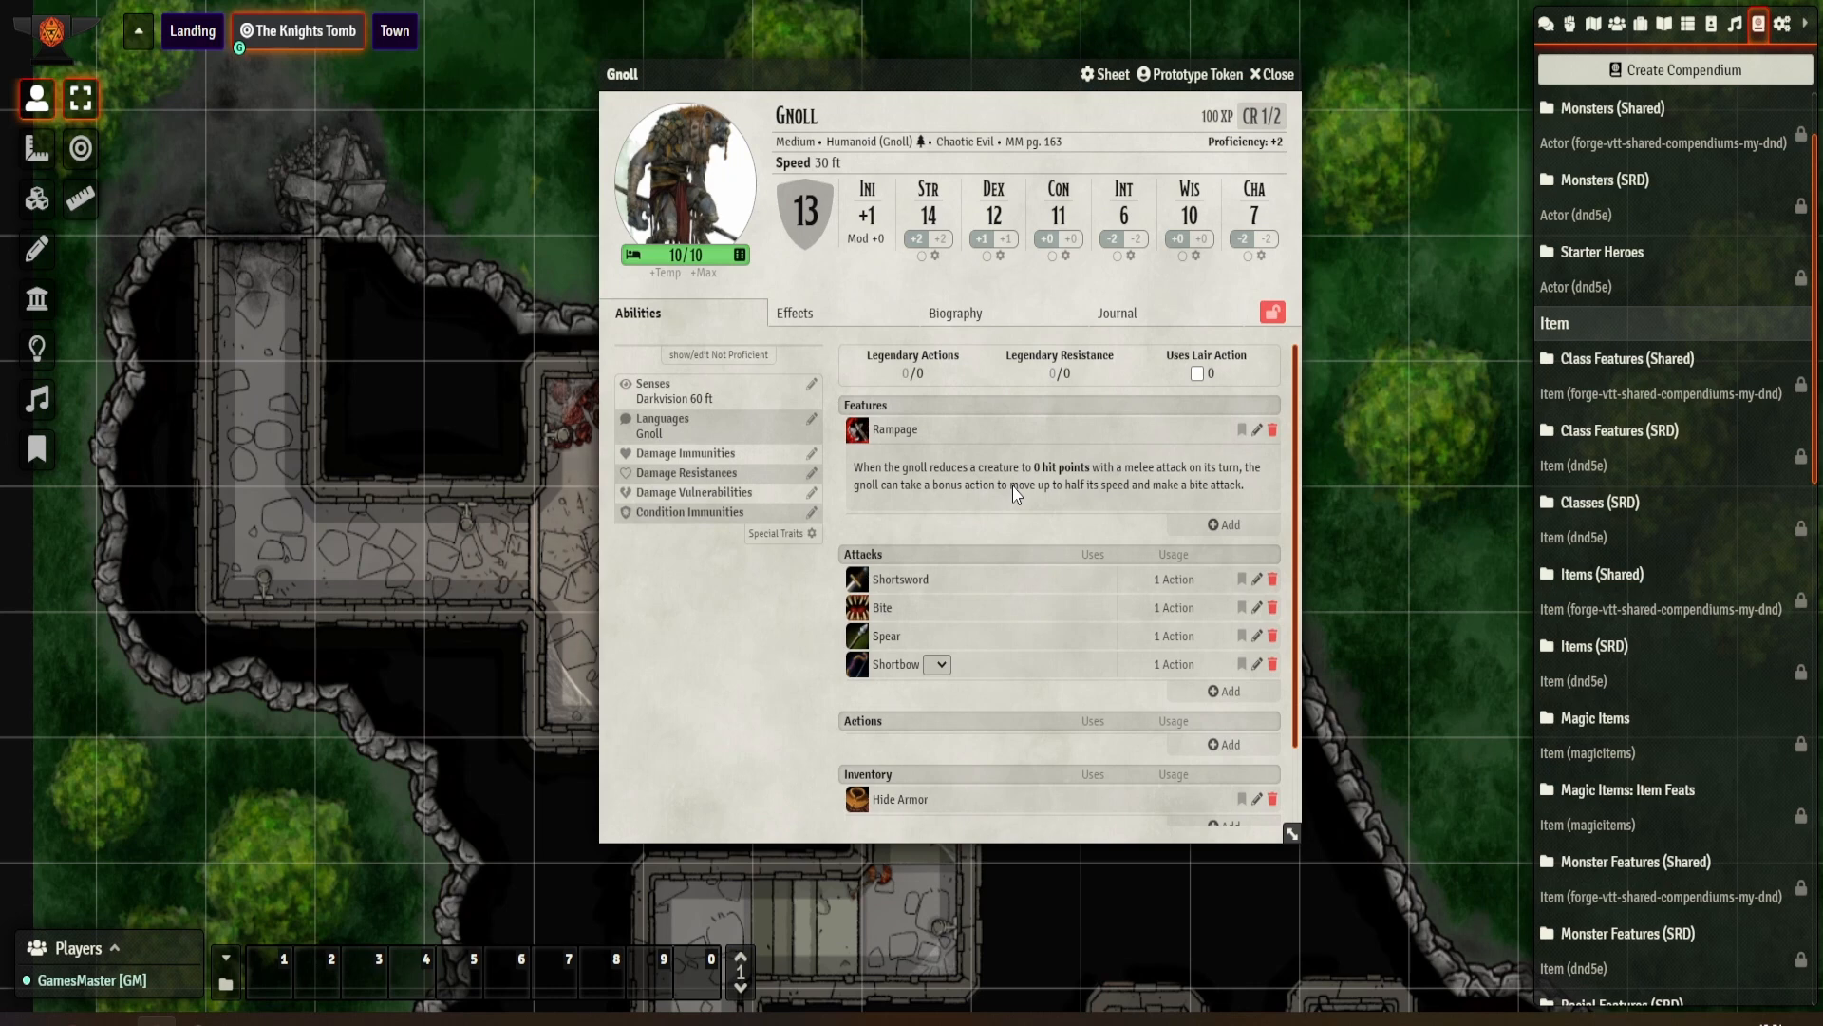
# Step: Collapse the Rampage description and close the Gnoll's sheet
pyautogui.click(1014, 492)
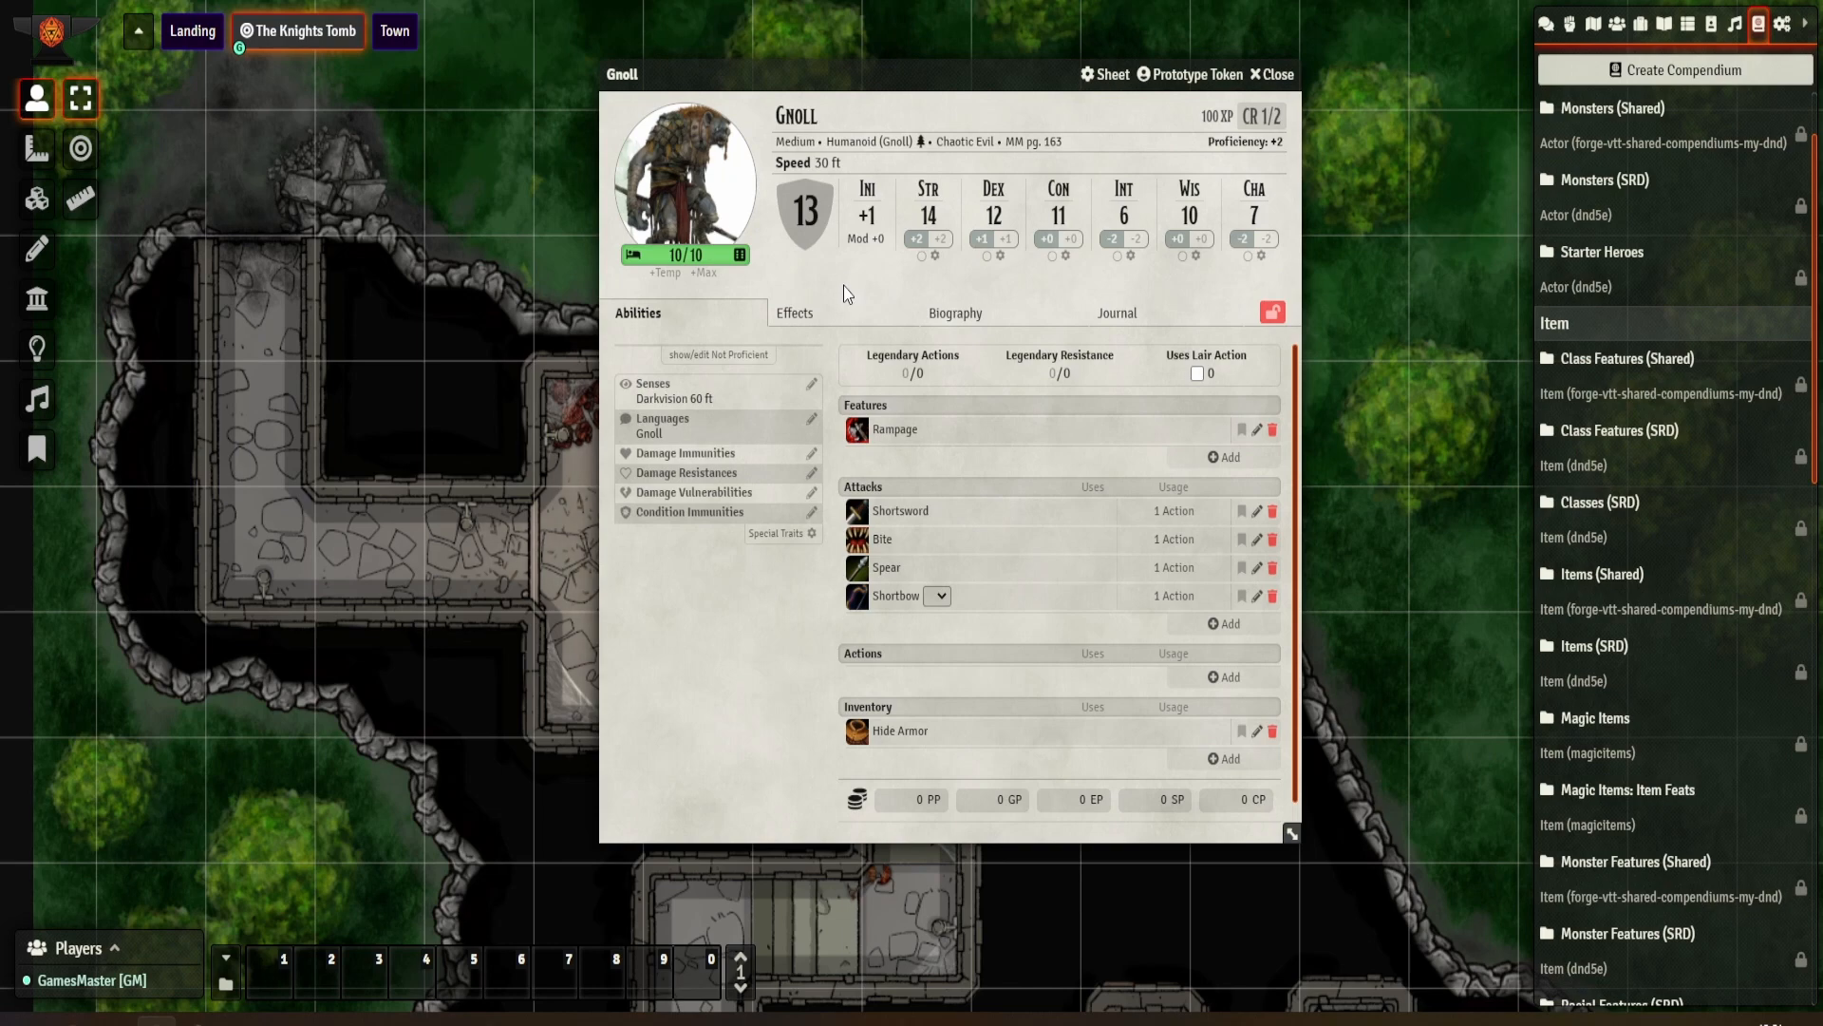
pyautogui.click(1274, 74)
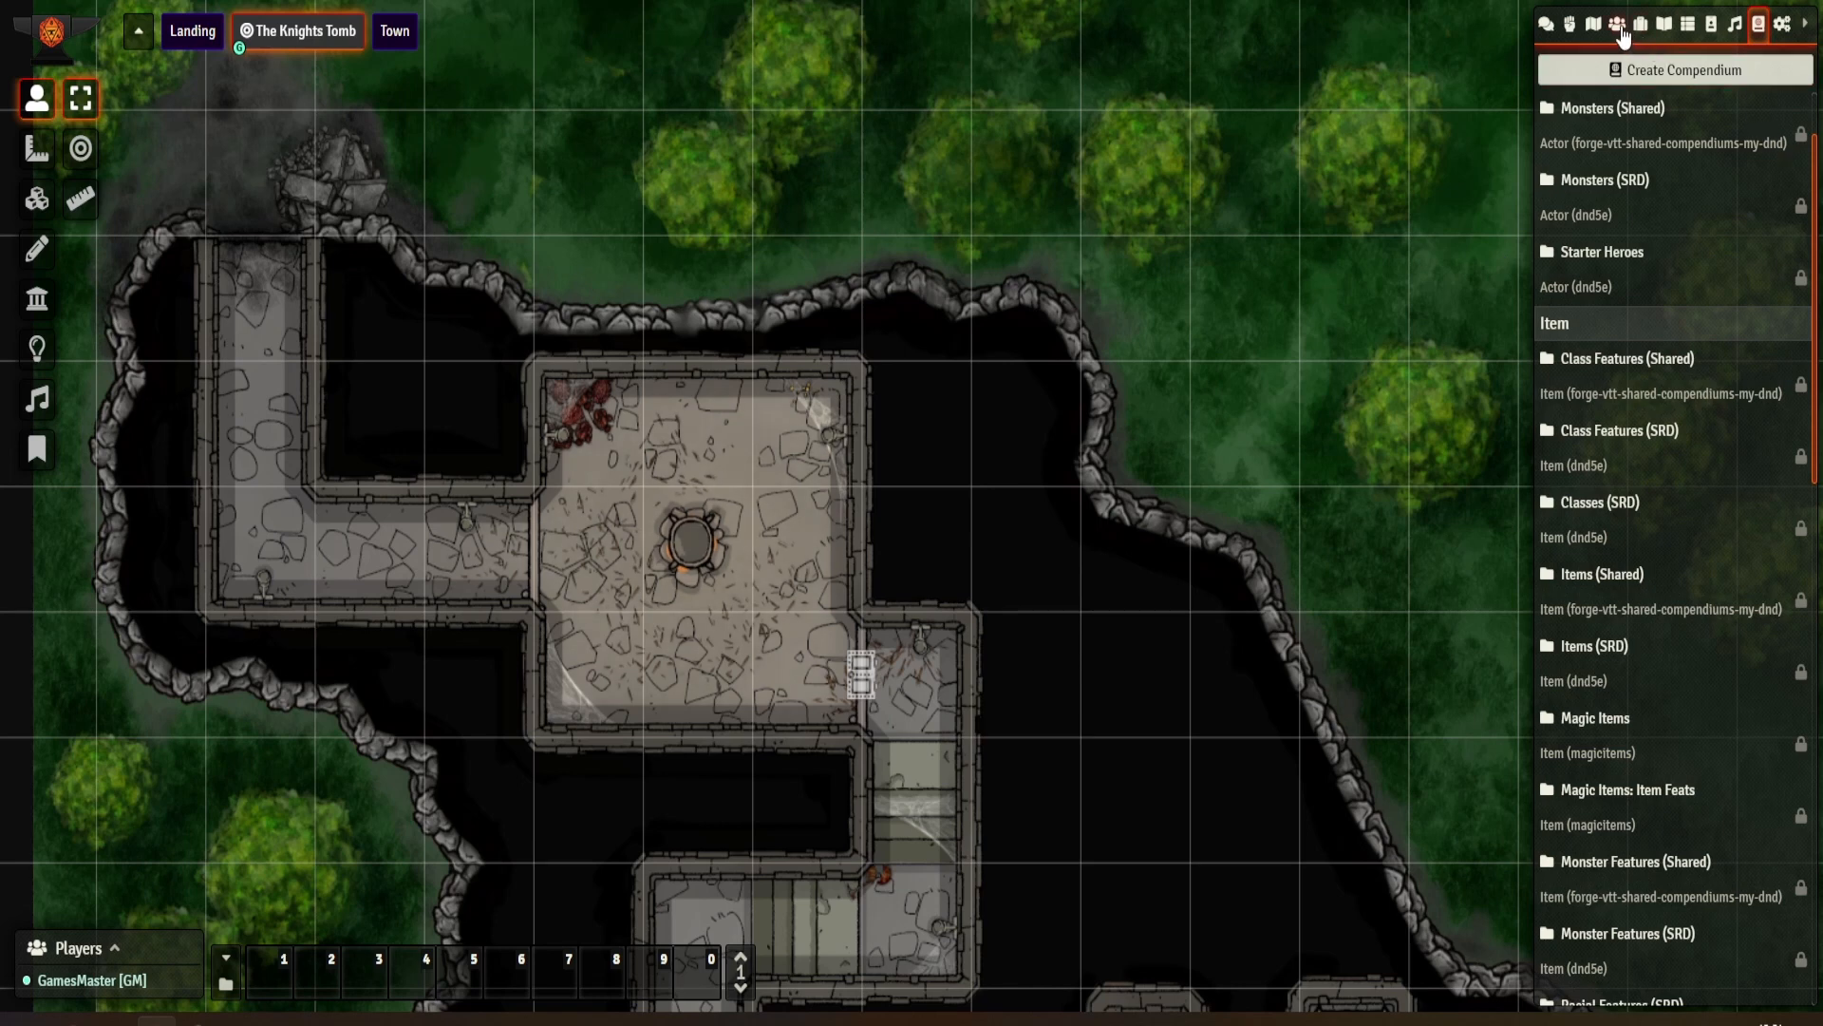
# Step: Place two Gnoll tokens side by side outside the tomb entrance and open the second token's sheet
pyautogui.click(1618, 26)
pyautogui.moveTo(1601, 184); pyautogui.dragTo(182, 180)
pyautogui.moveTo(334, 194); pyautogui.dragTo(575, 314)
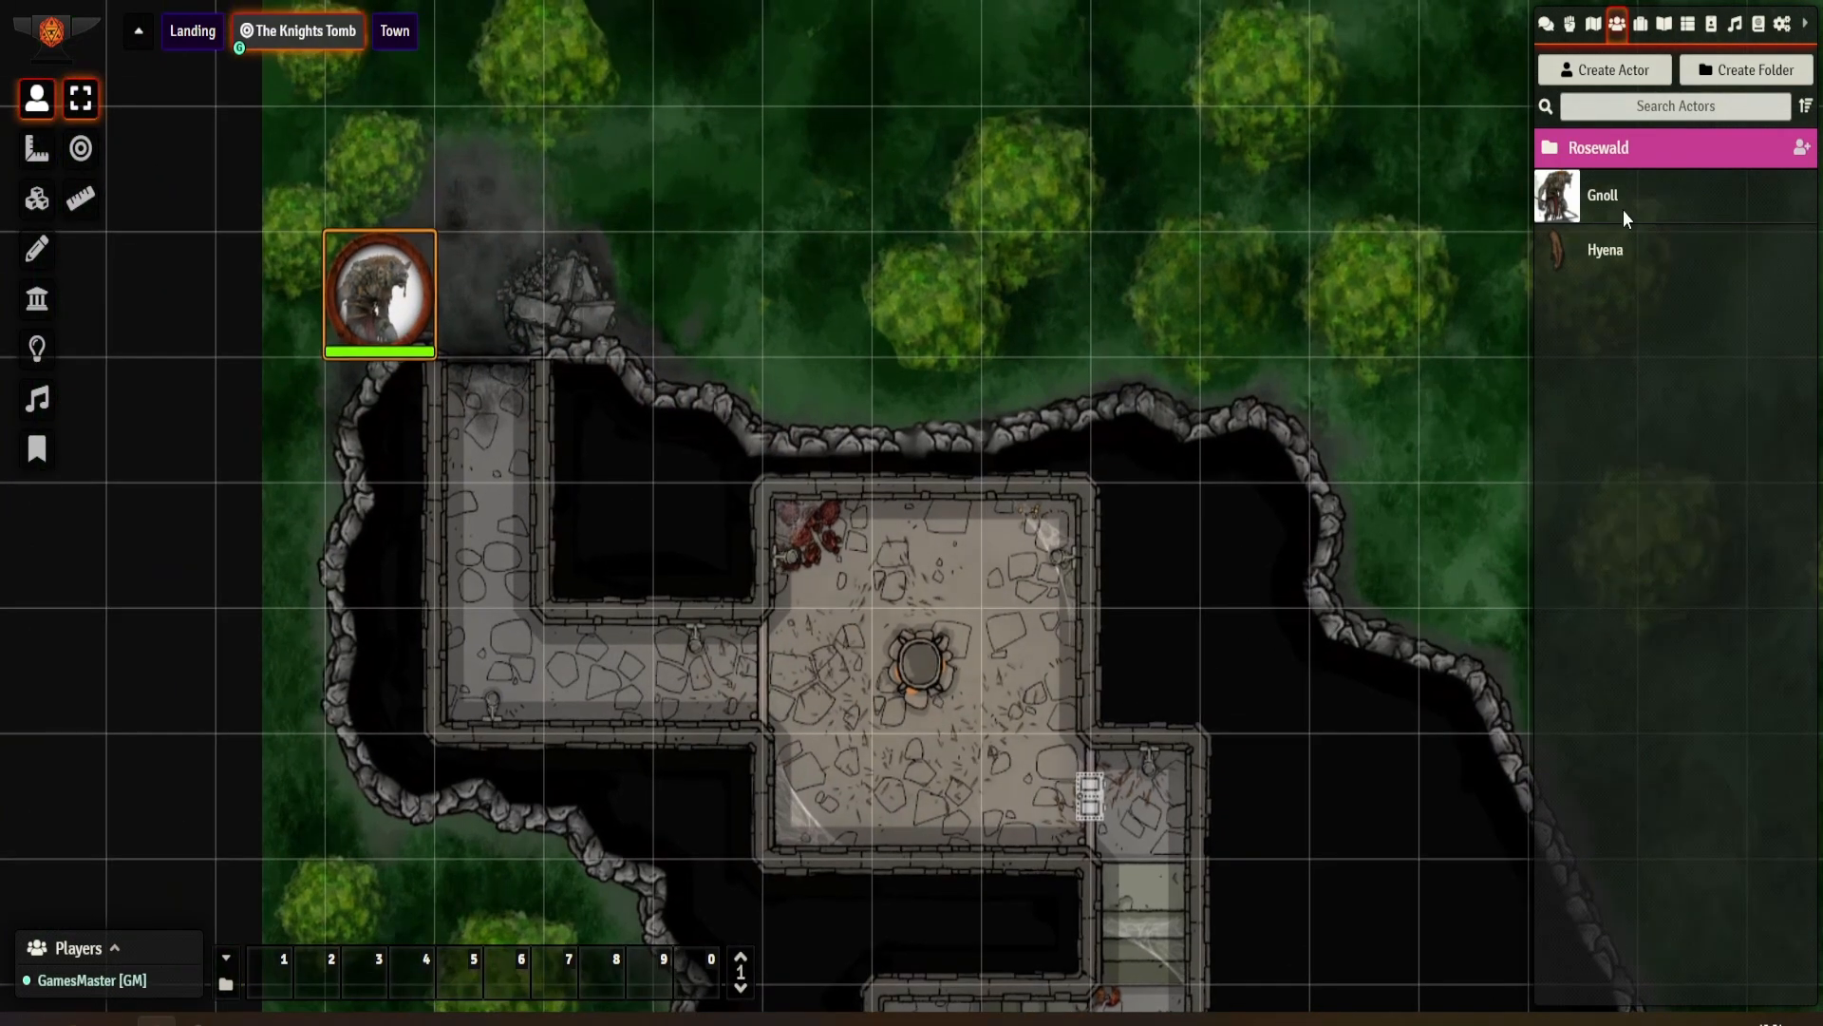
pyautogui.moveTo(1622, 209); pyautogui.dragTo(554, 300)
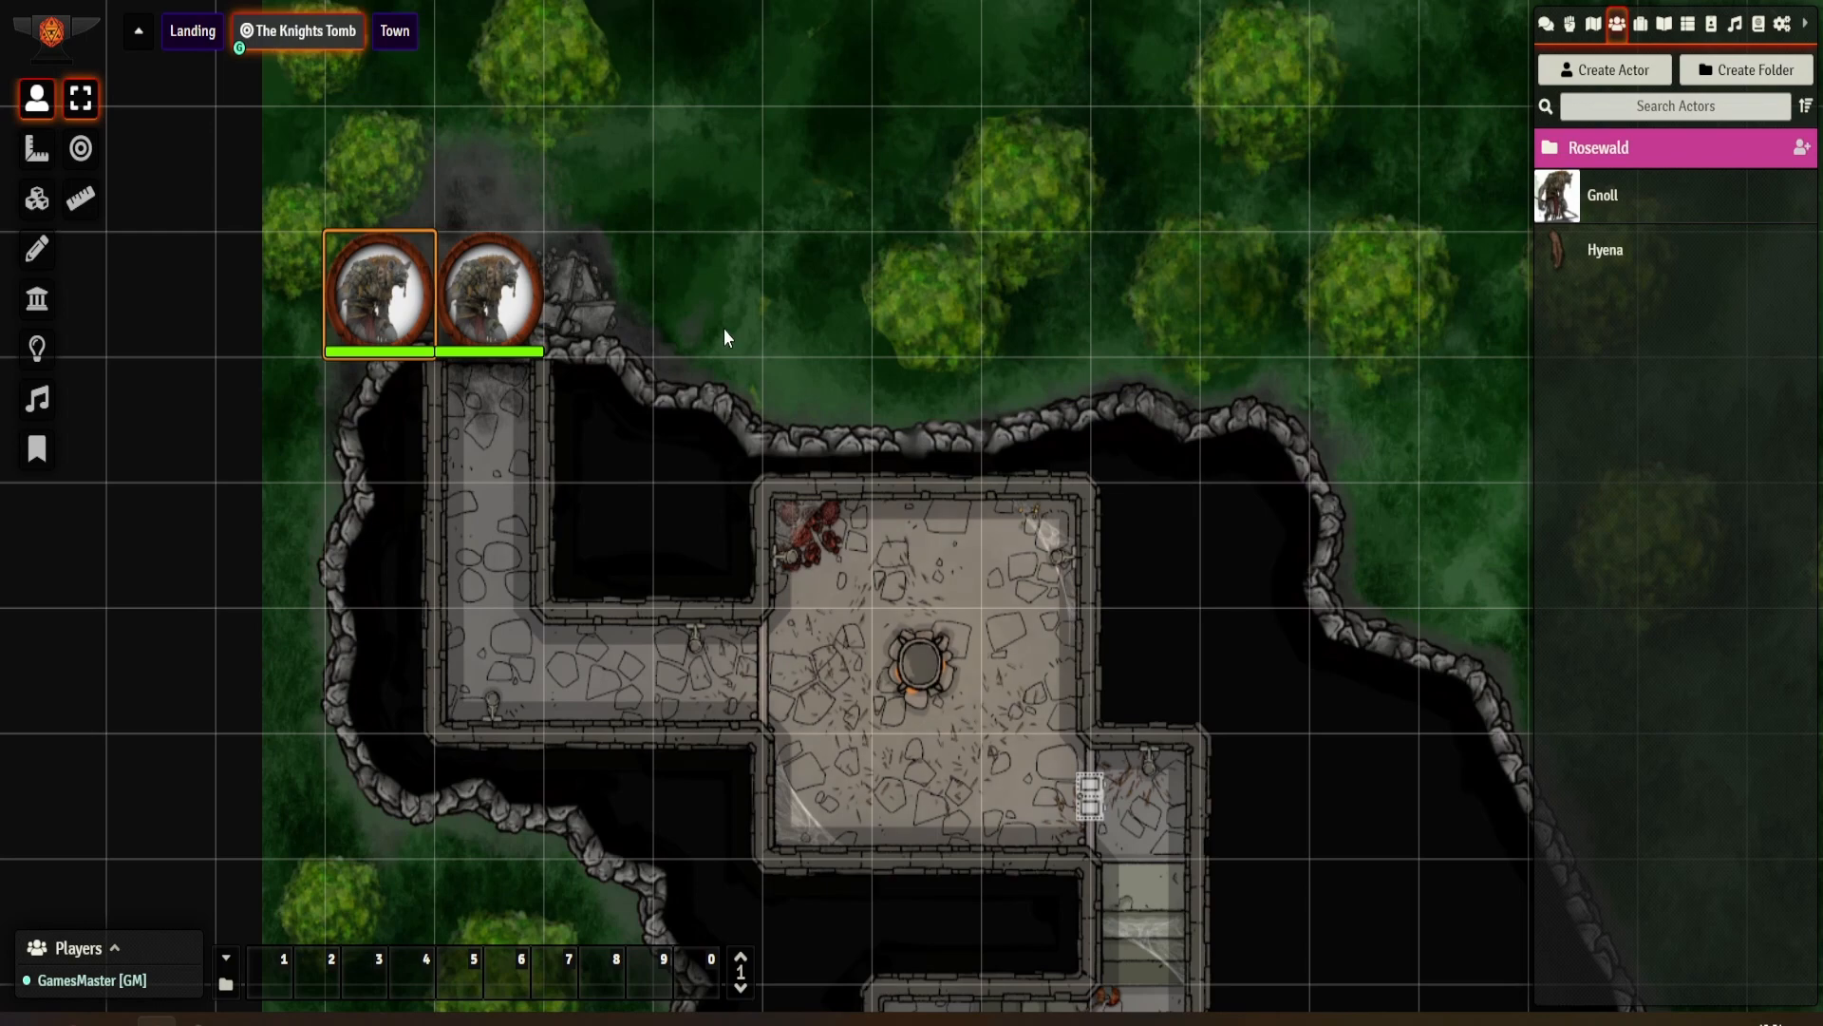
pyautogui.doubleClick(503, 313)
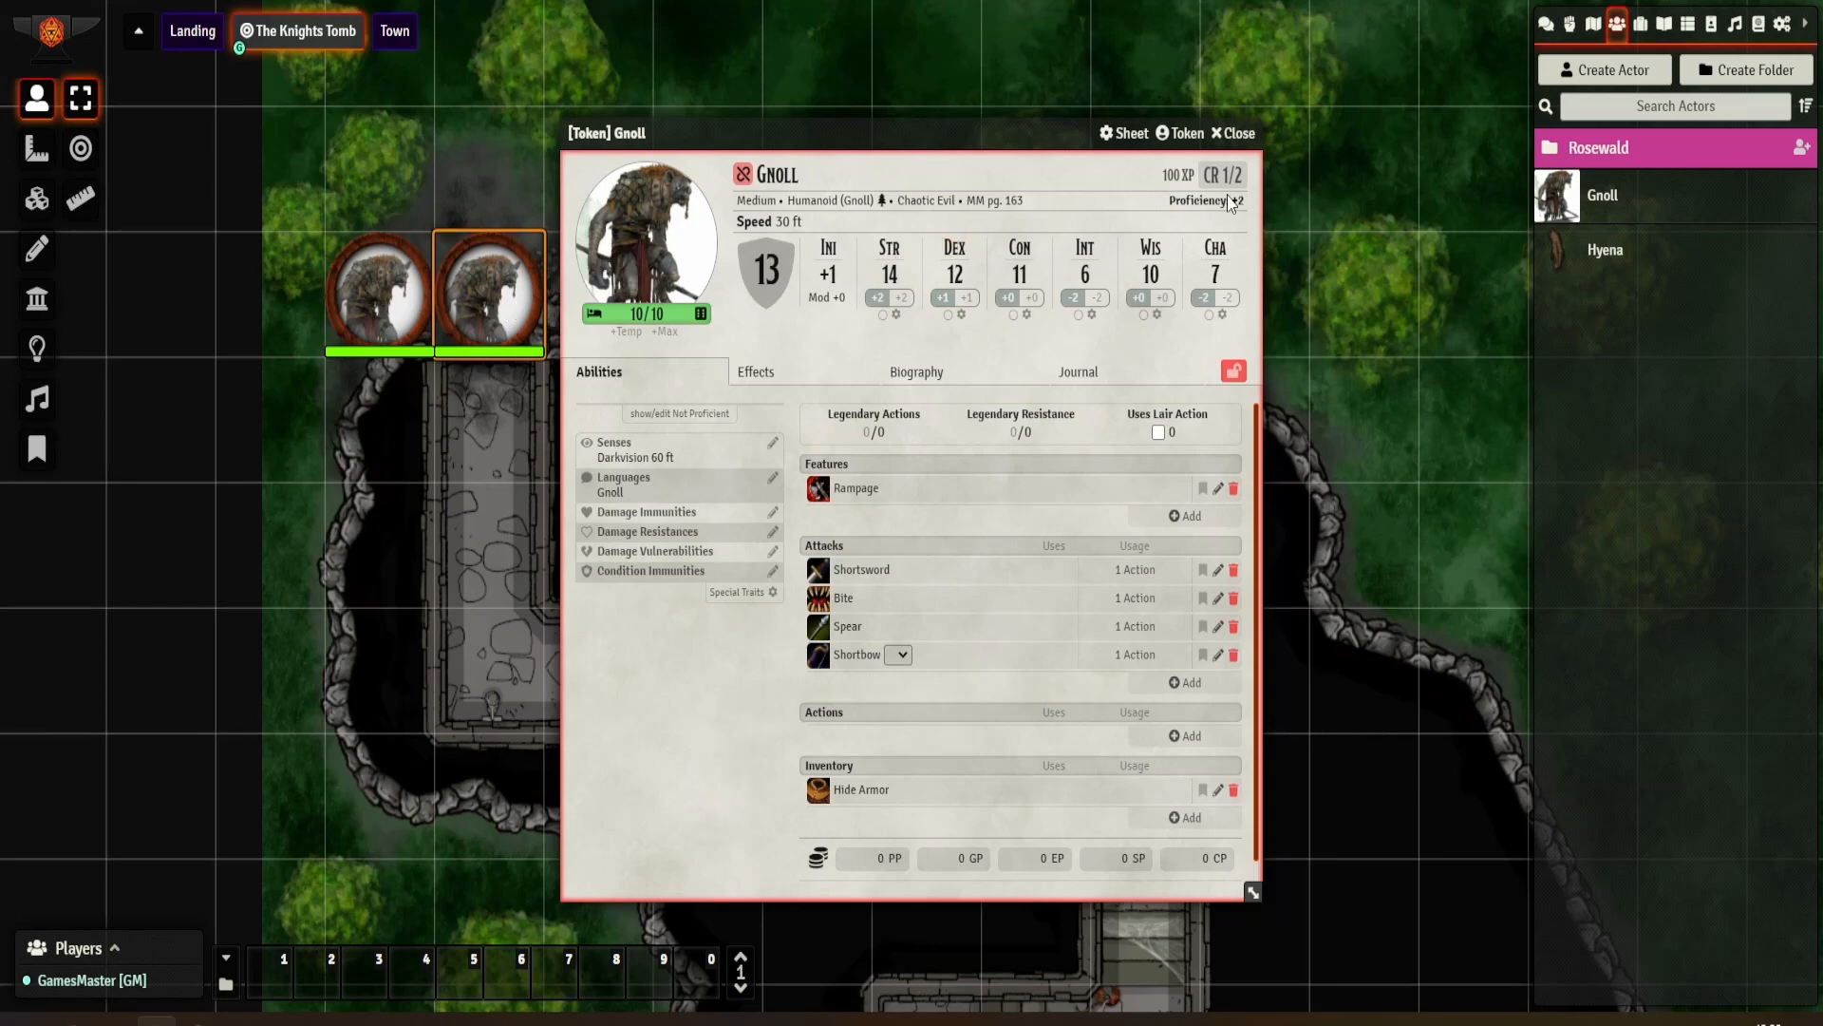
# Step: Close the token's sheet and delete both Gnoll tokens from the map
pyautogui.click(1235, 133)
pyautogui.moveTo(310, 198); pyautogui.dragTo(630, 454)
pyautogui.press('Delete')
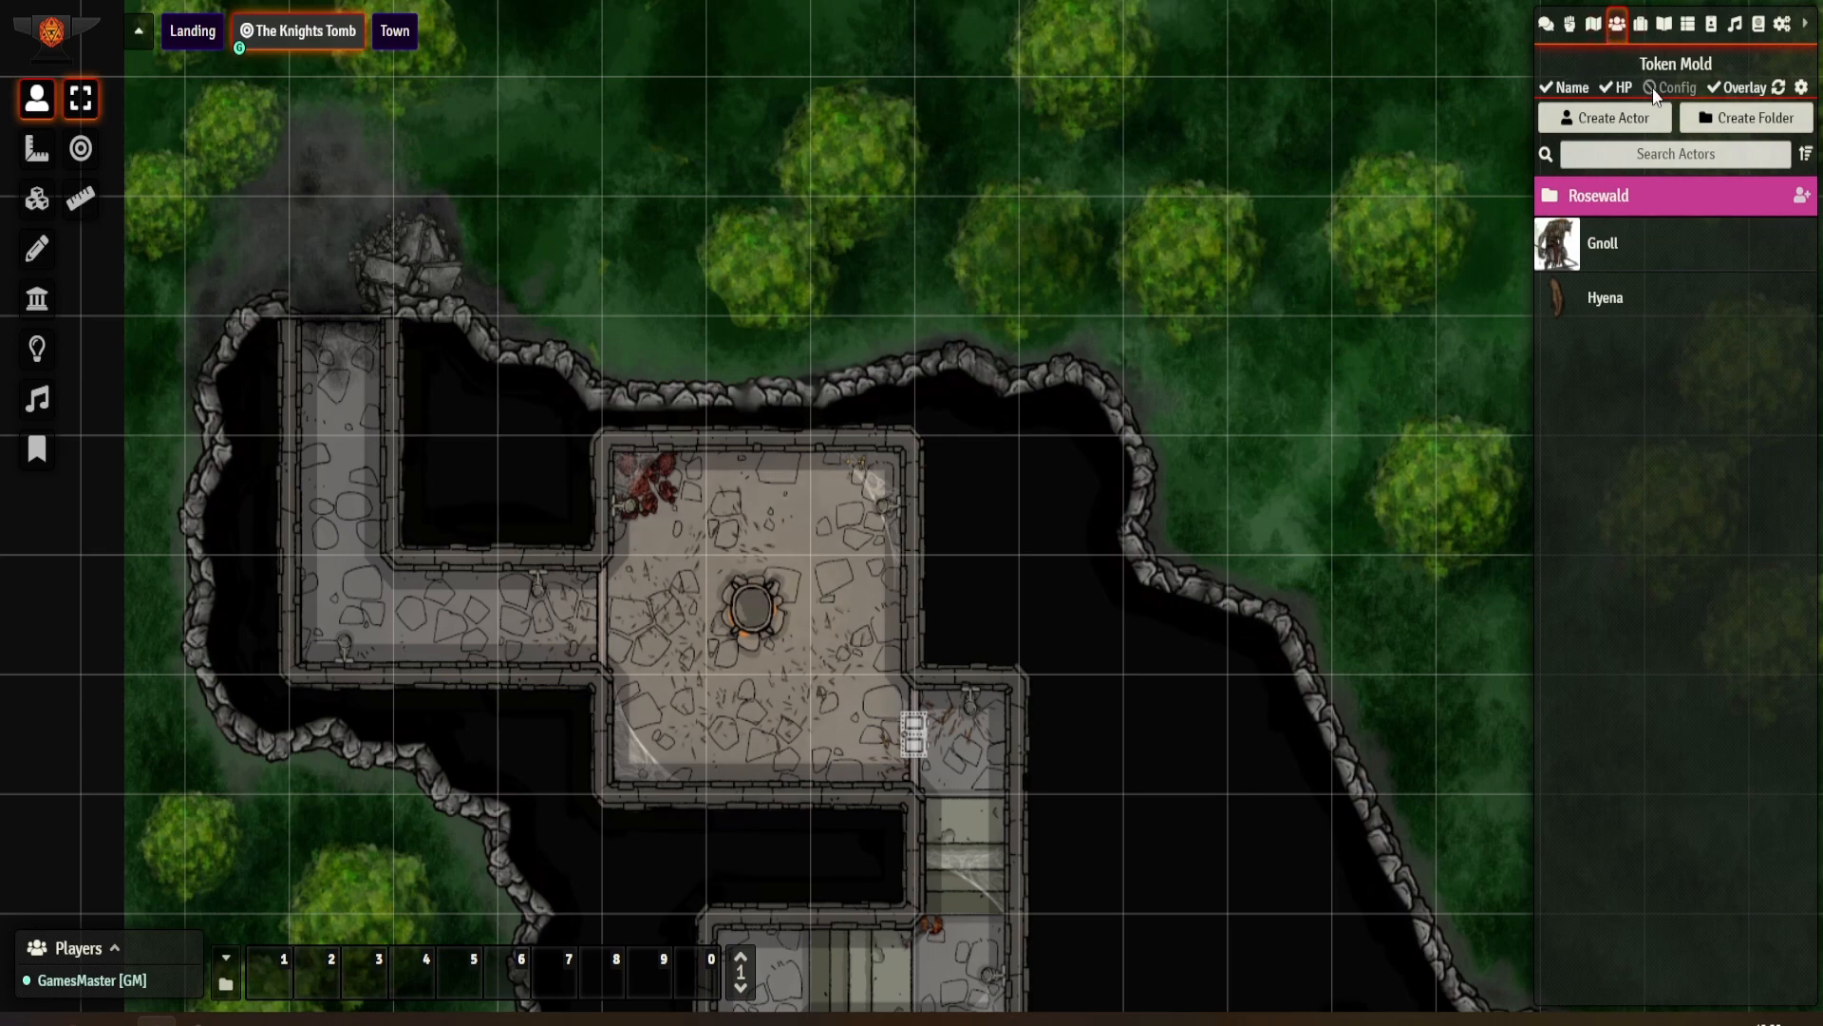
# Step: Open the Token Mold settings at the token naming options
pyautogui.click(1801, 87)
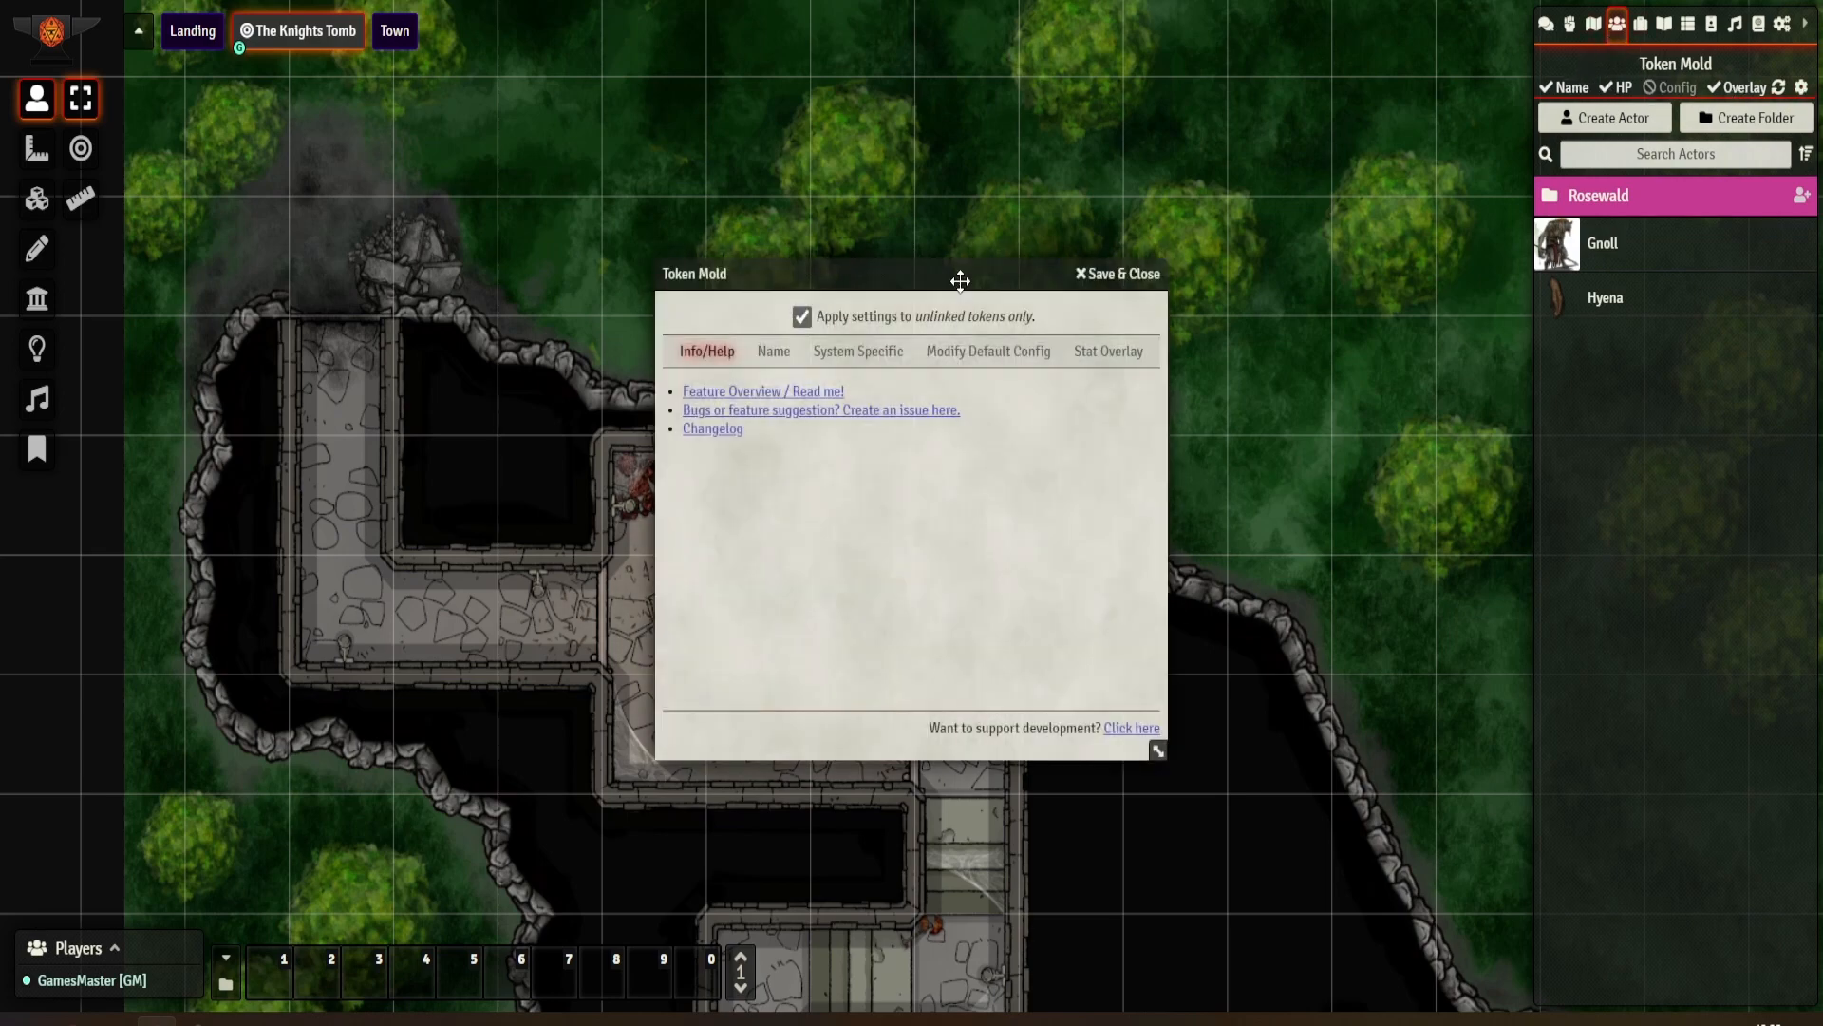
pyautogui.click(770, 354)
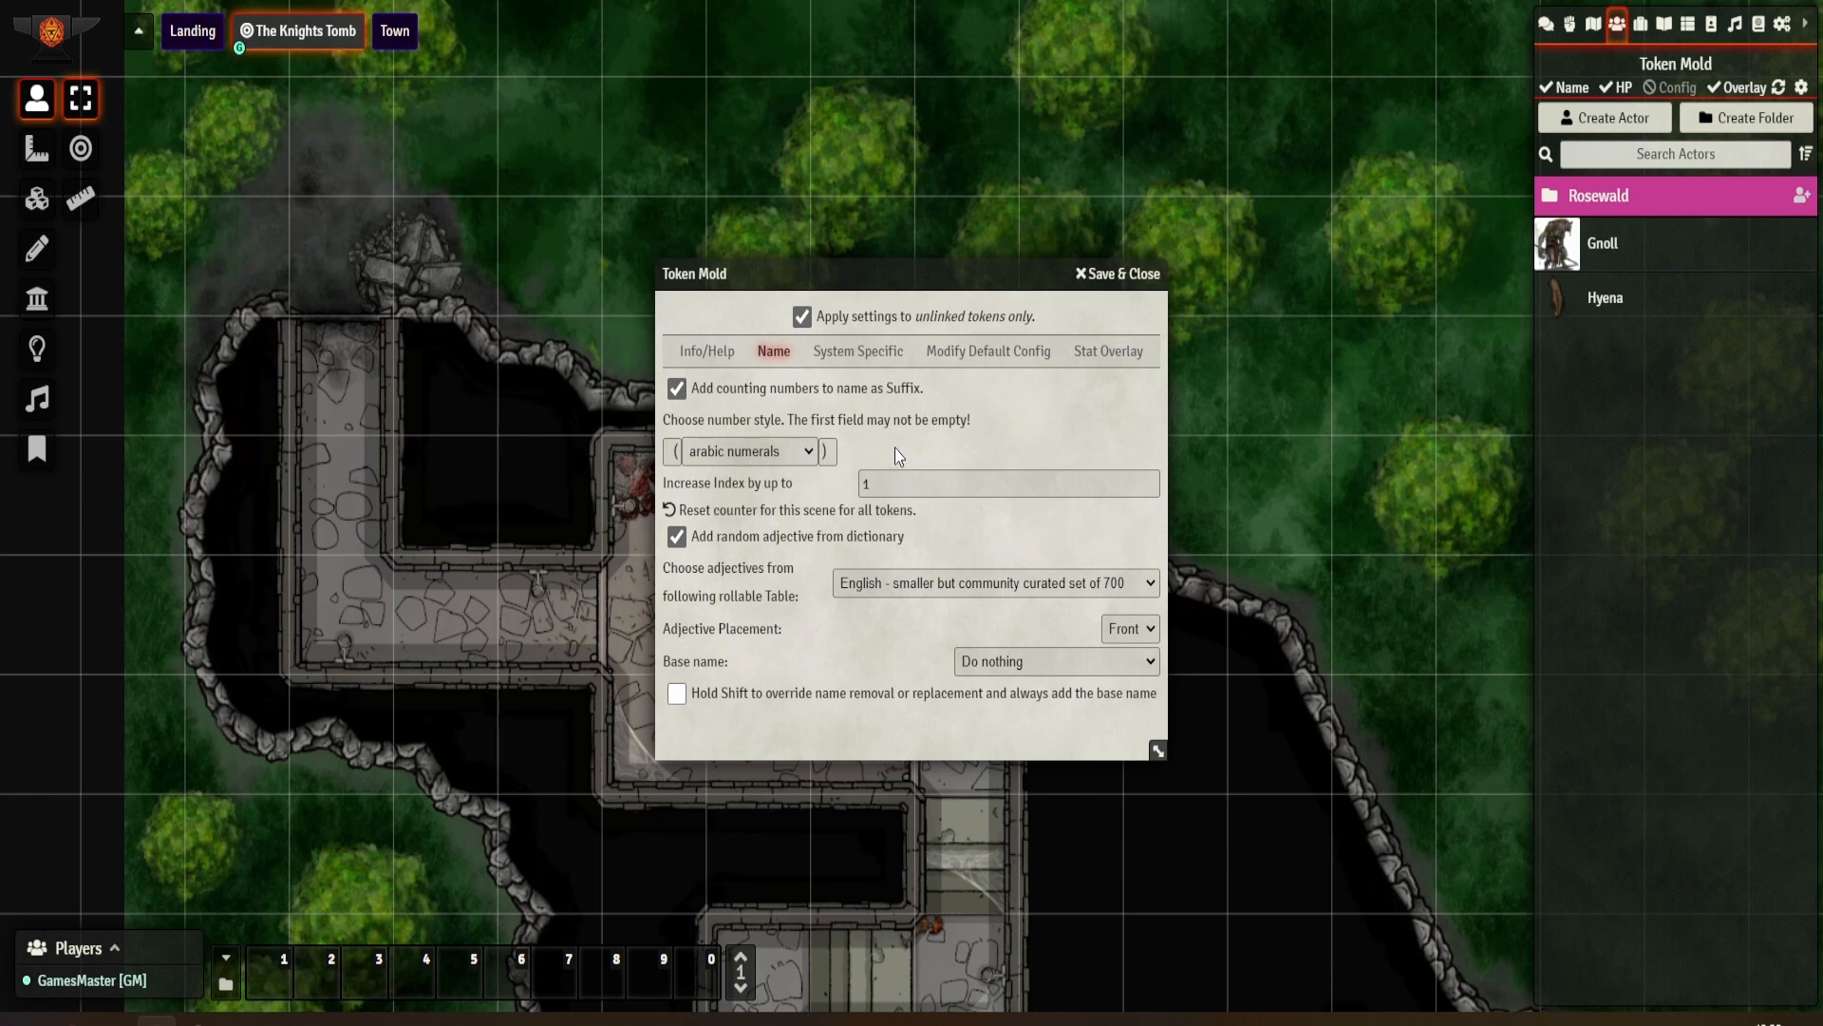
# Step: Check the Link Actor Data option in the Gnoll's prototype token settings, and close its windows
pyautogui.click(1614, 245)
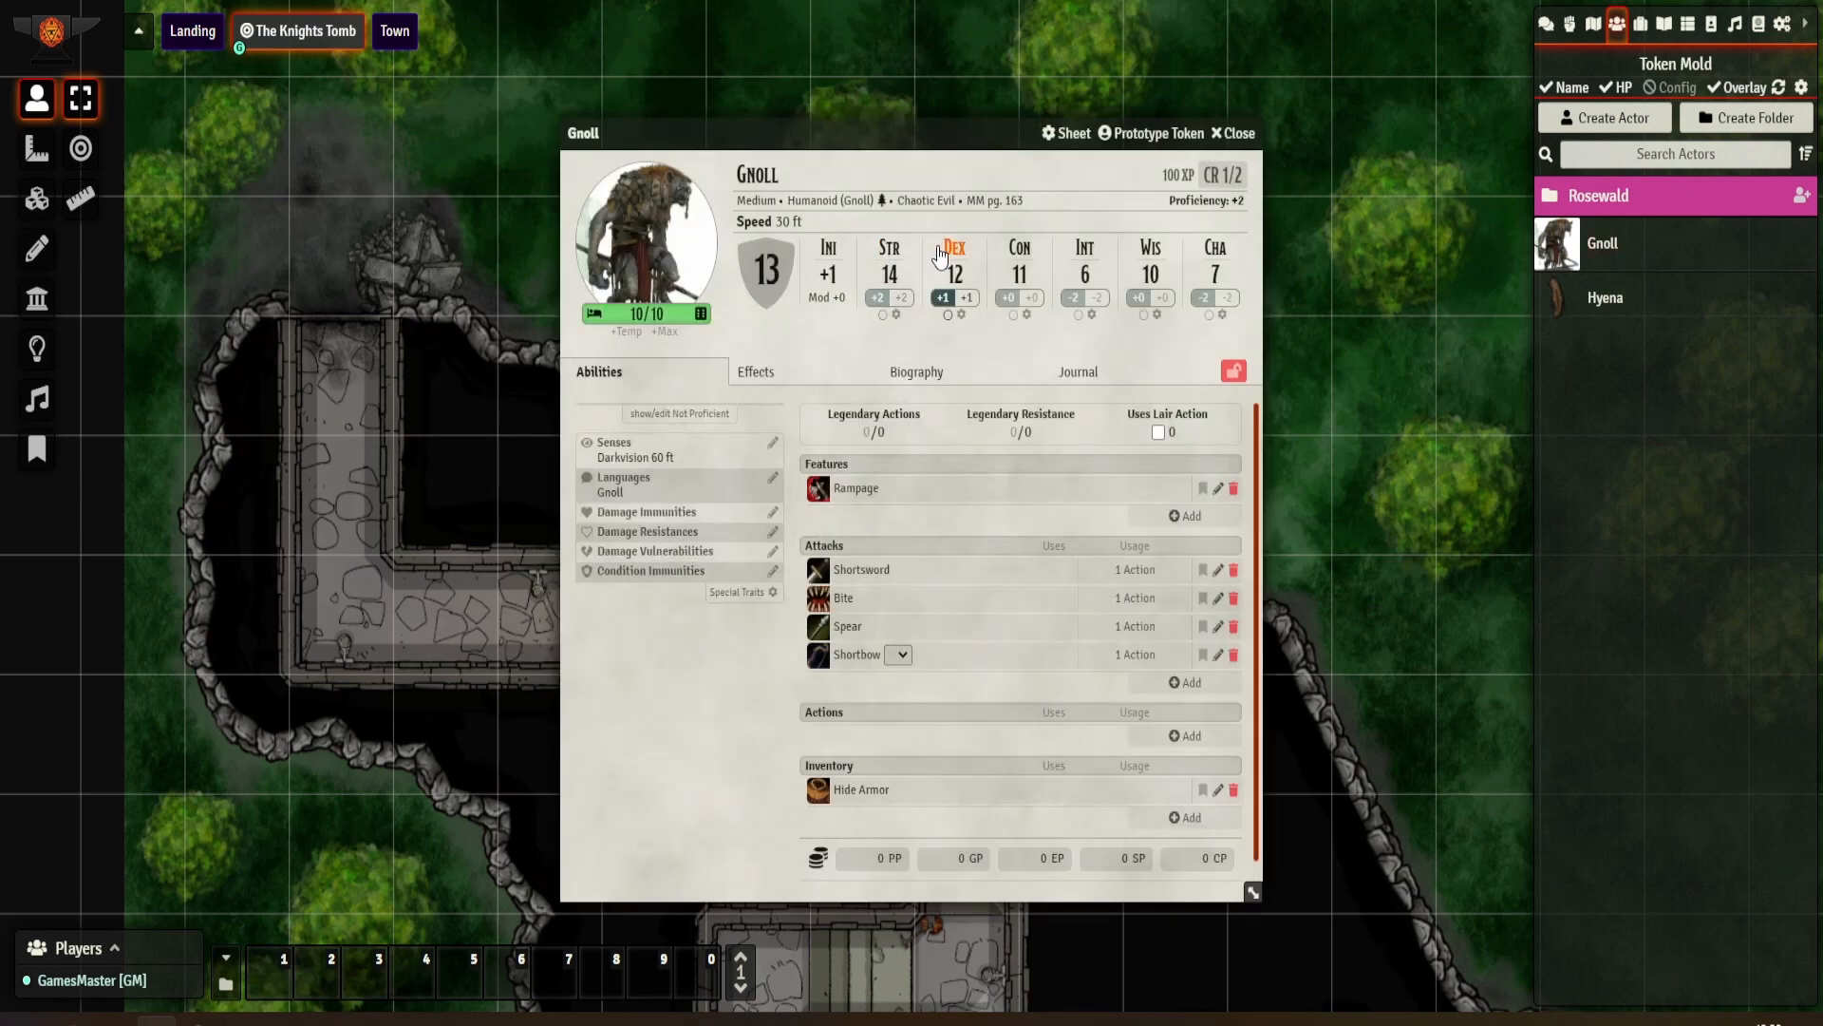
pyautogui.click(1135, 151)
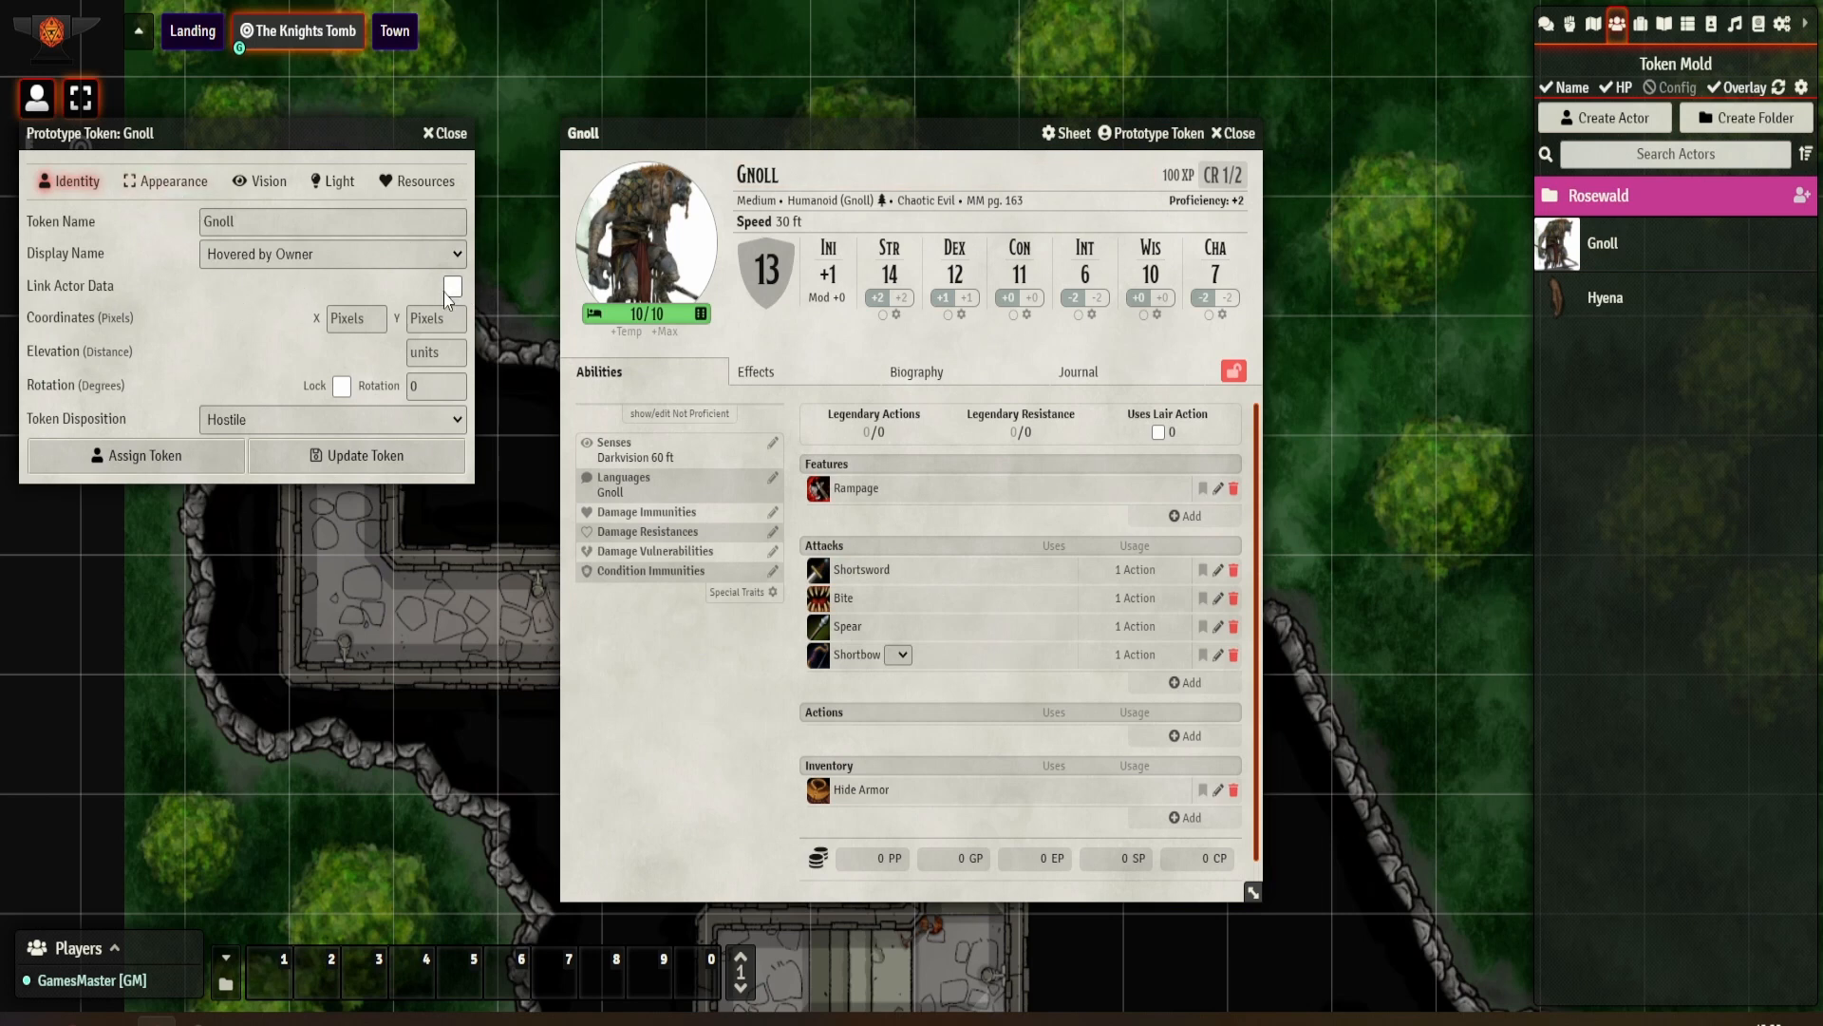
pyautogui.click(452, 135)
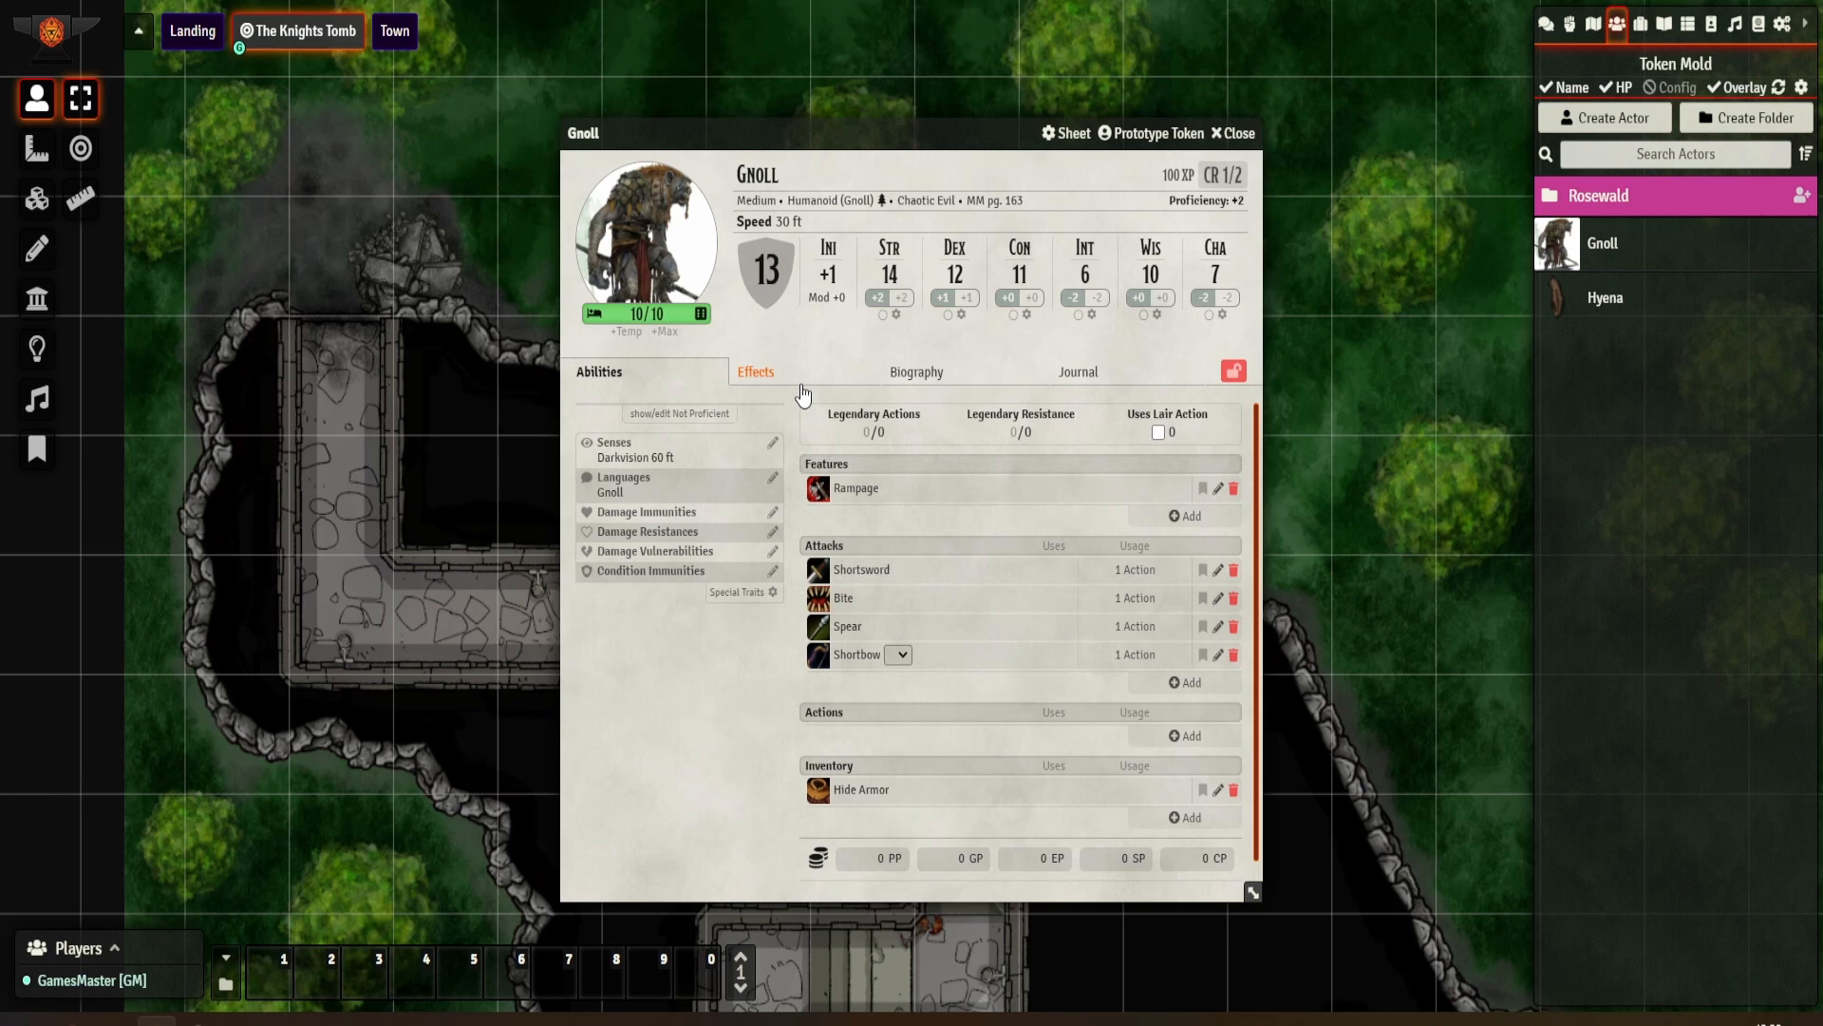
pyautogui.click(1236, 133)
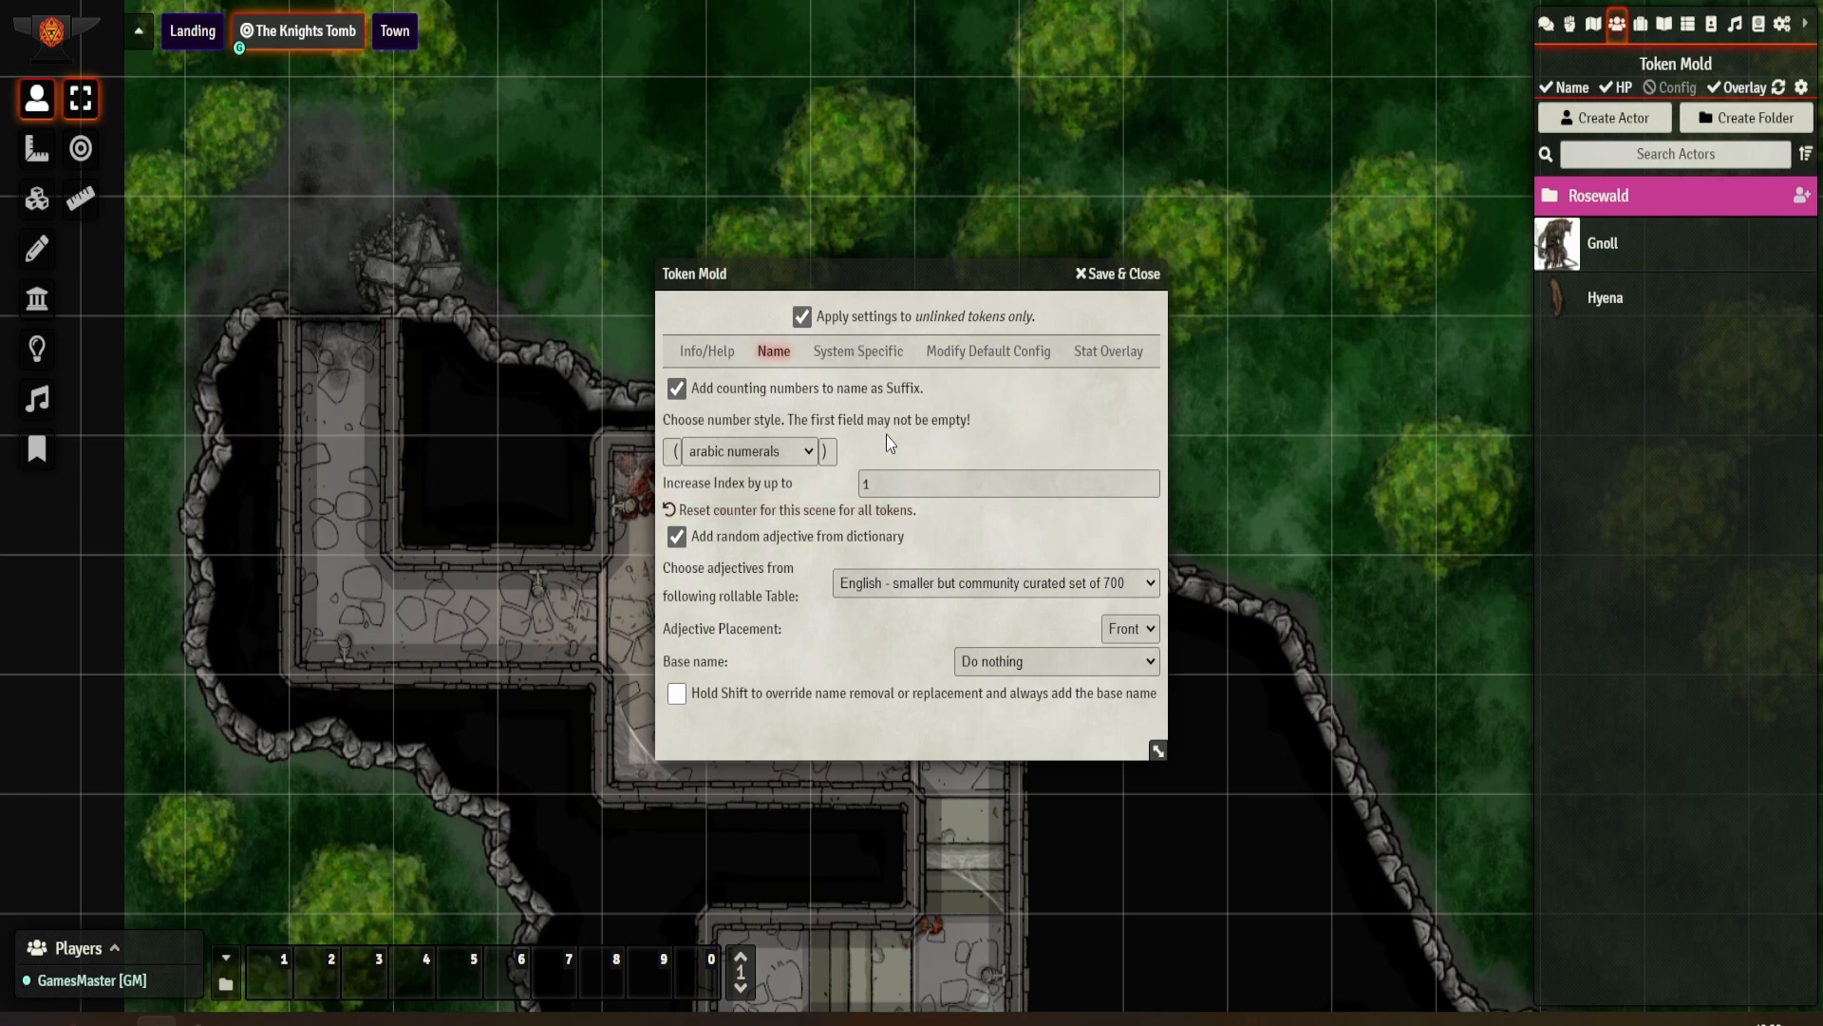
# Step: Keep arabic numerals as the counting suffix and disable adding a random adjective to token names
pyautogui.click(798, 454)
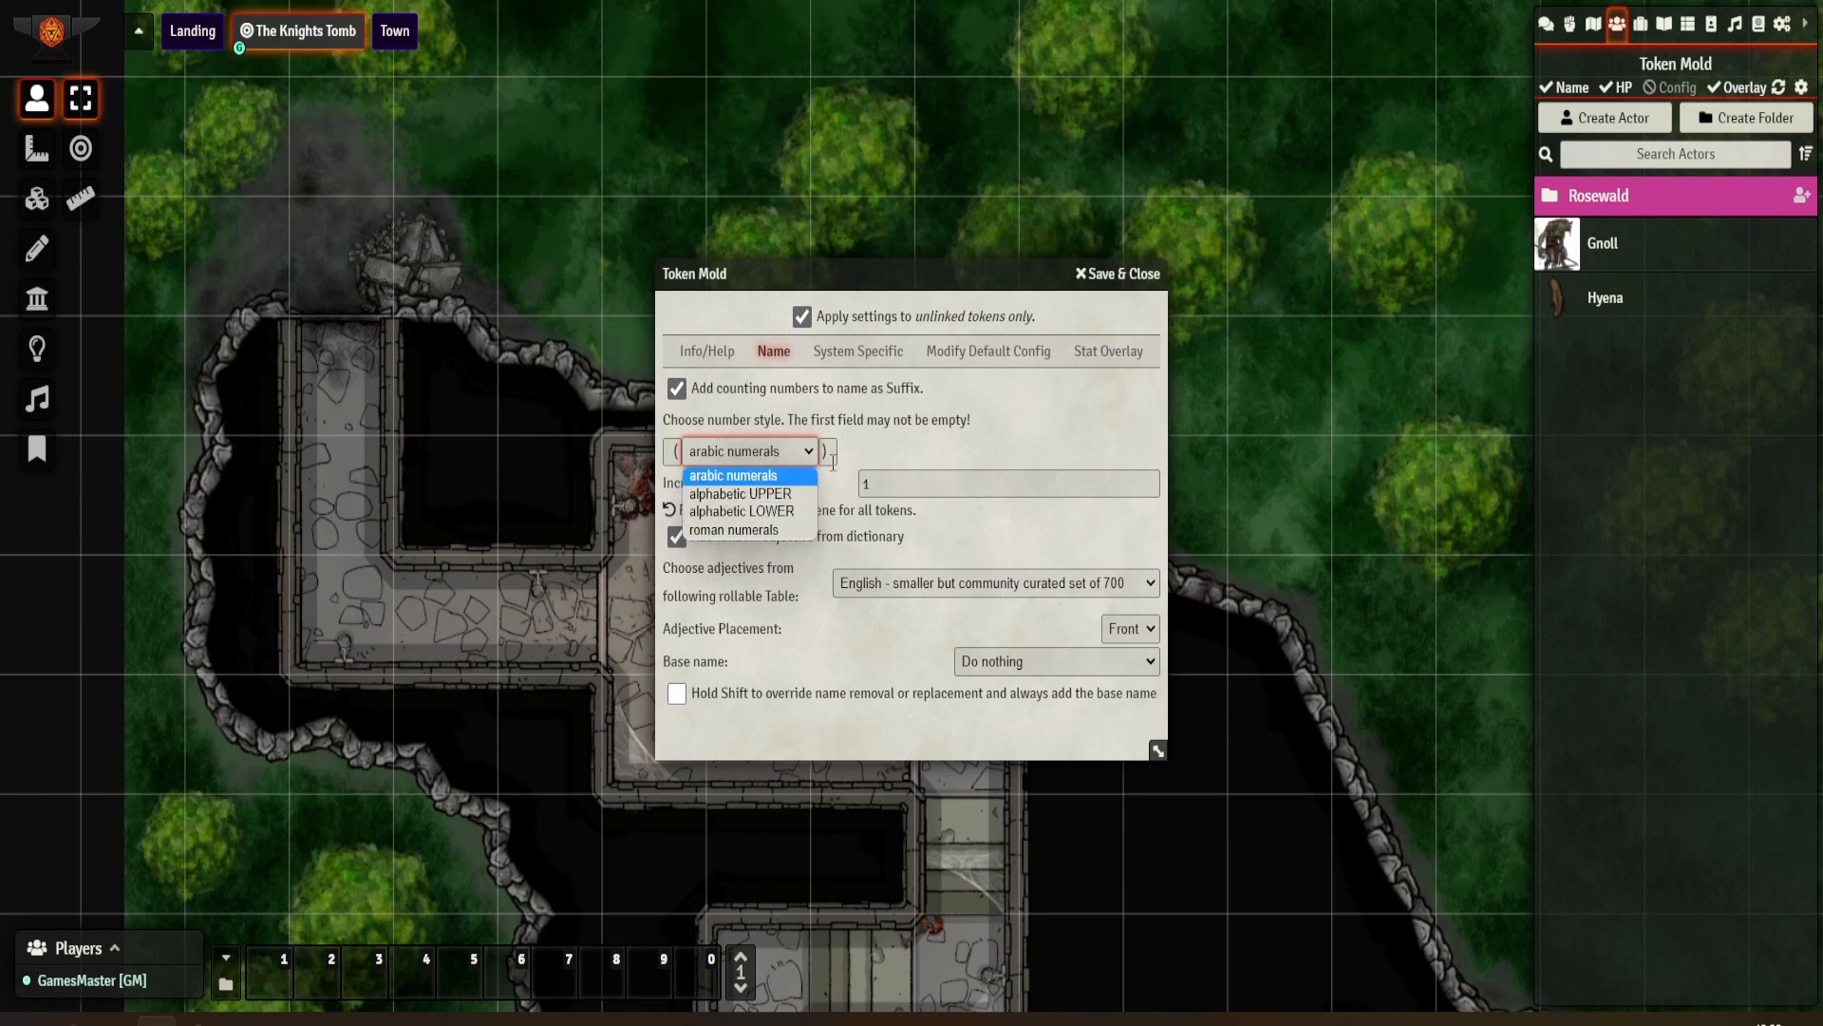
pyautogui.click(871, 444)
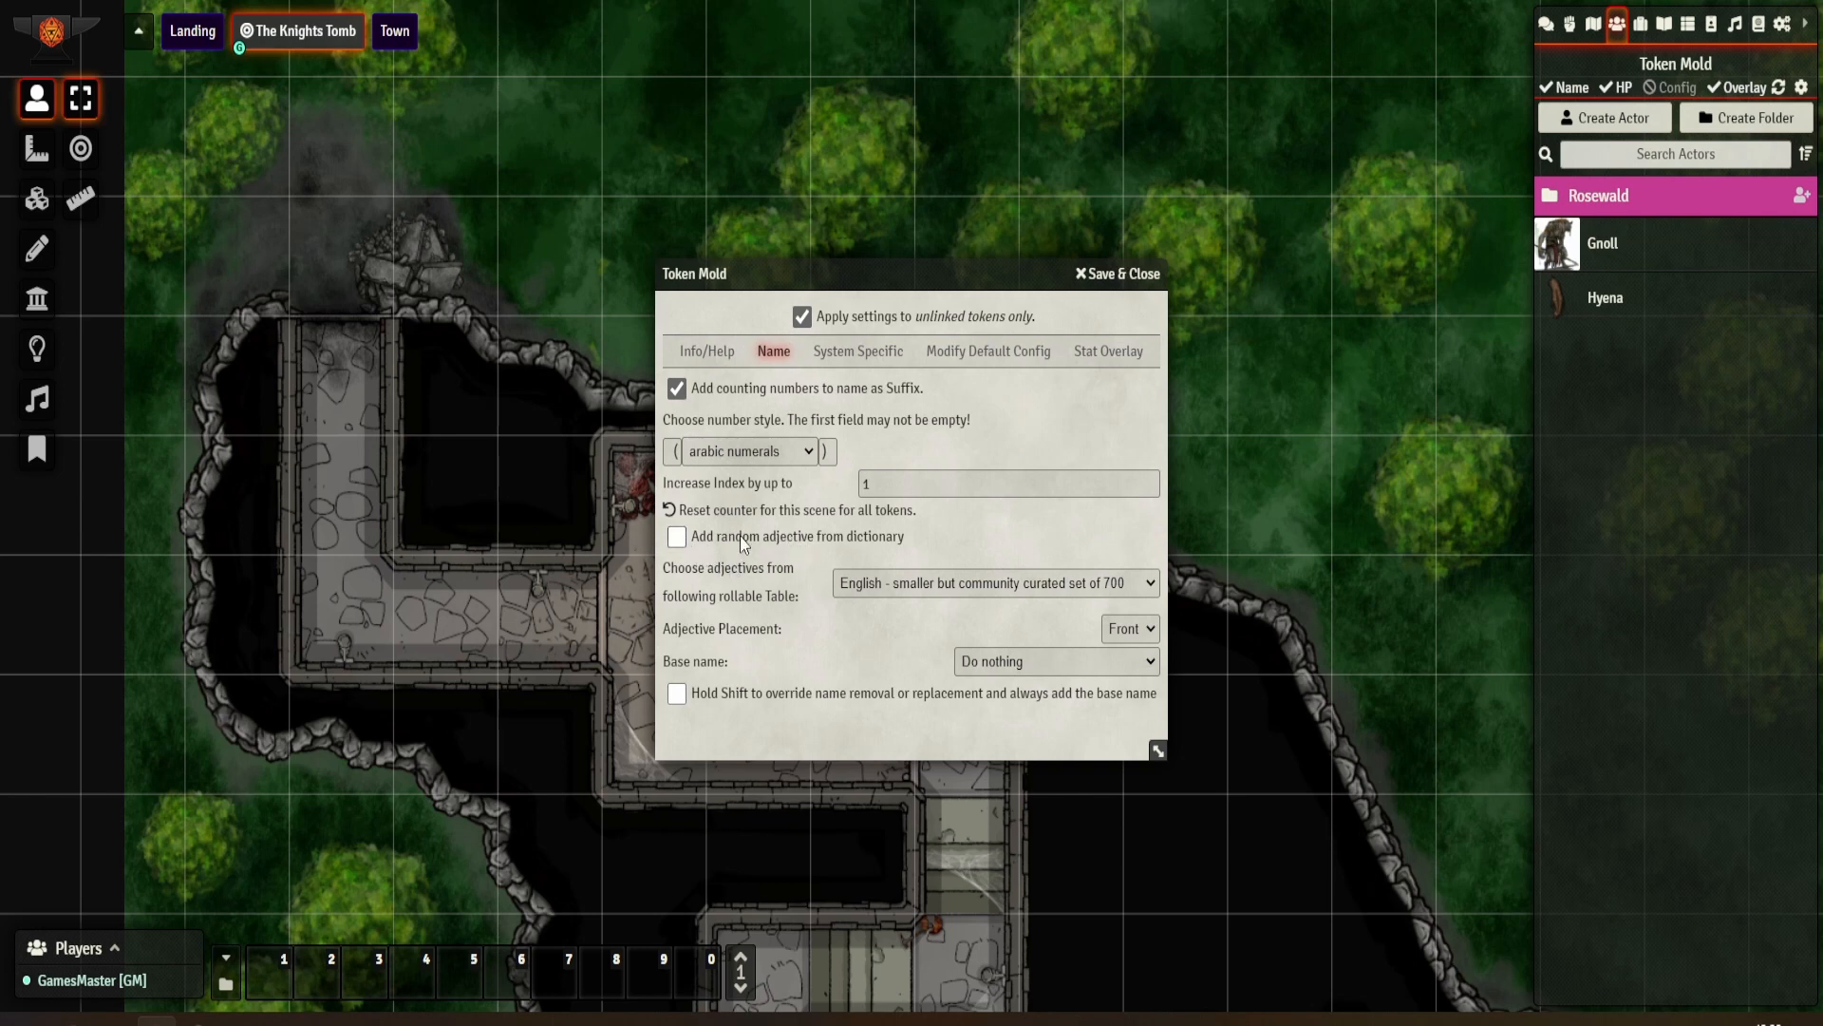
pyautogui.click(866, 581)
pyautogui.click(872, 582)
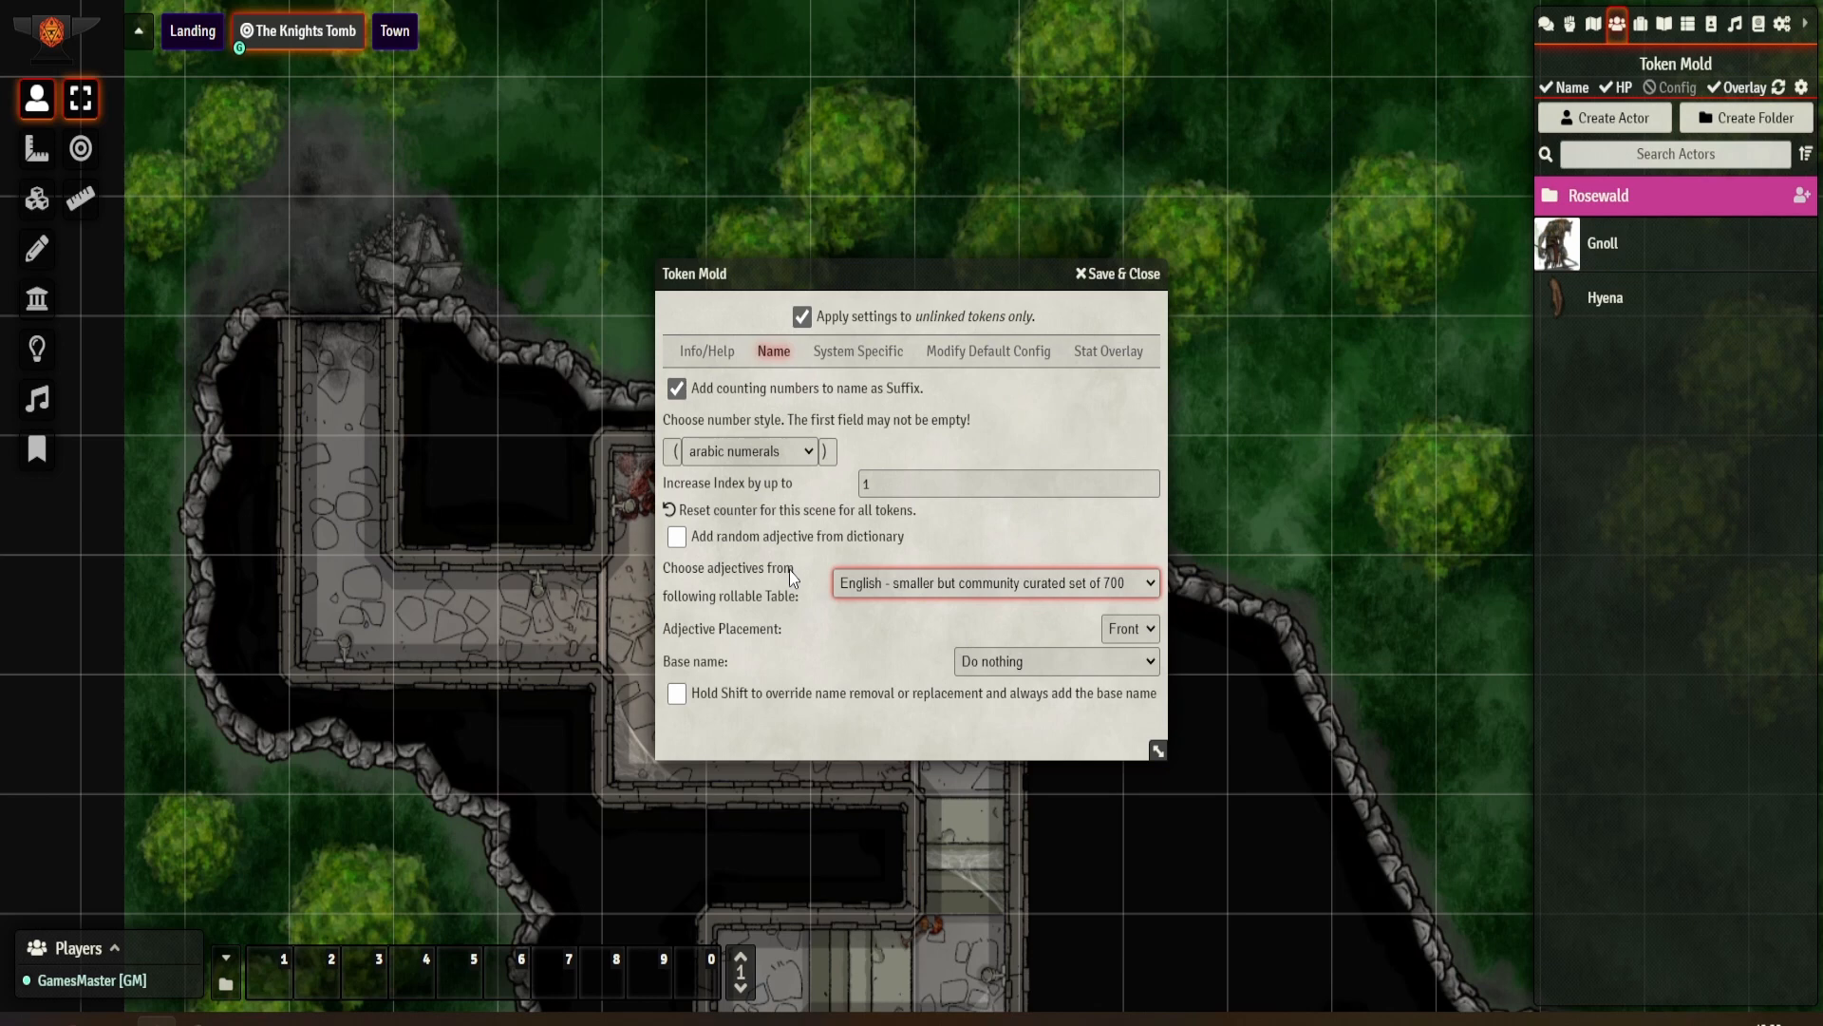
# Step: Turn off sending roll results to chat in the system-specific options, and save the Token Mold settings
pyautogui.click(845, 353)
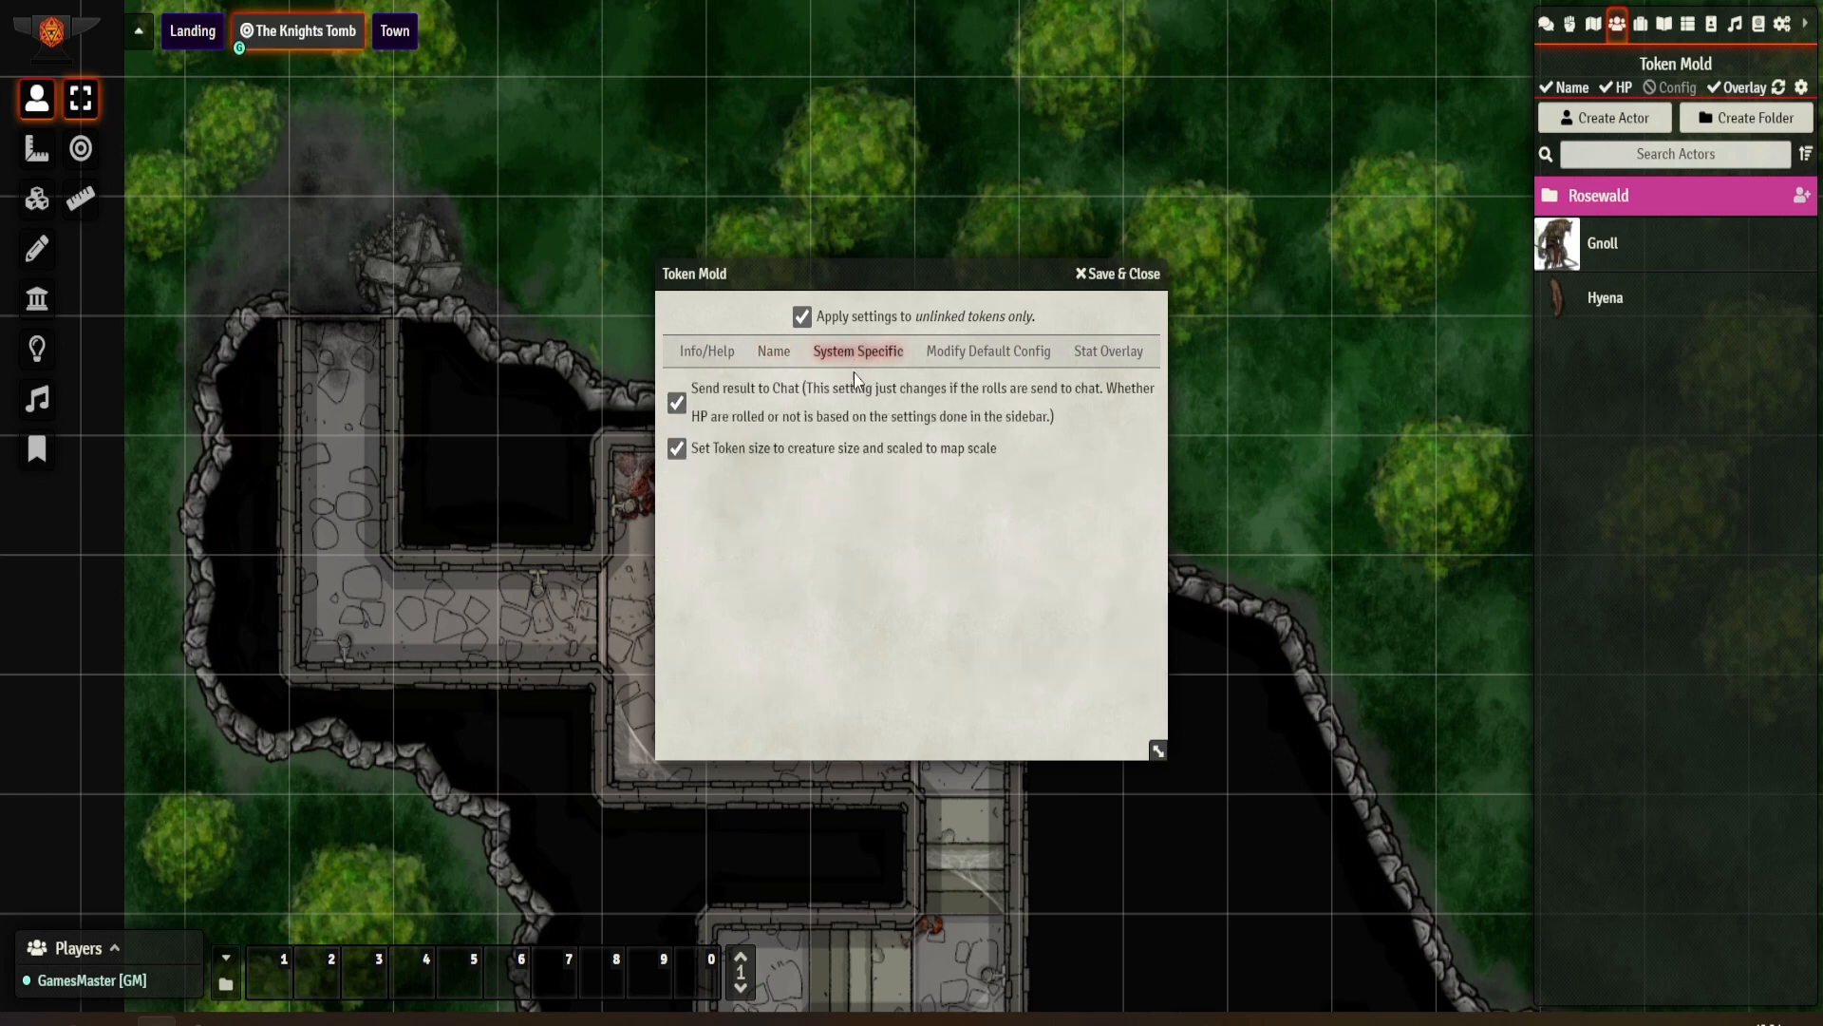
pyautogui.click(678, 403)
pyautogui.click(976, 365)
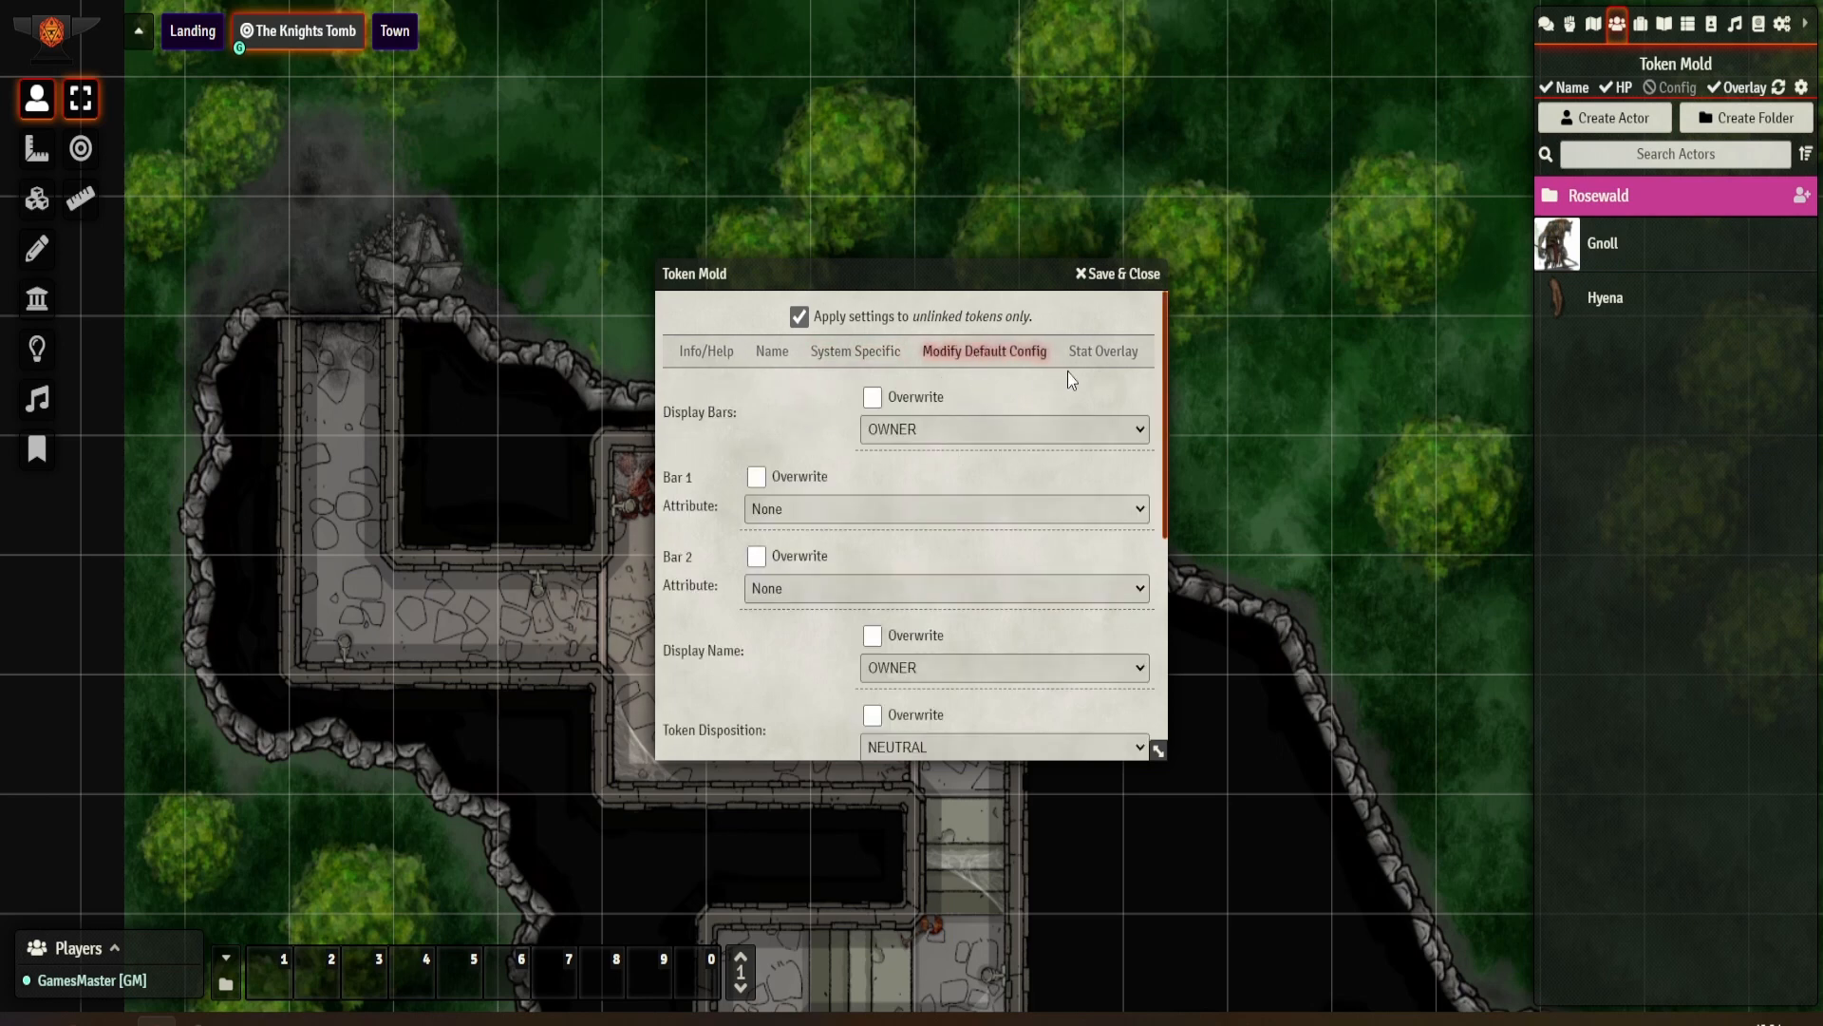
pyautogui.click(1092, 361)
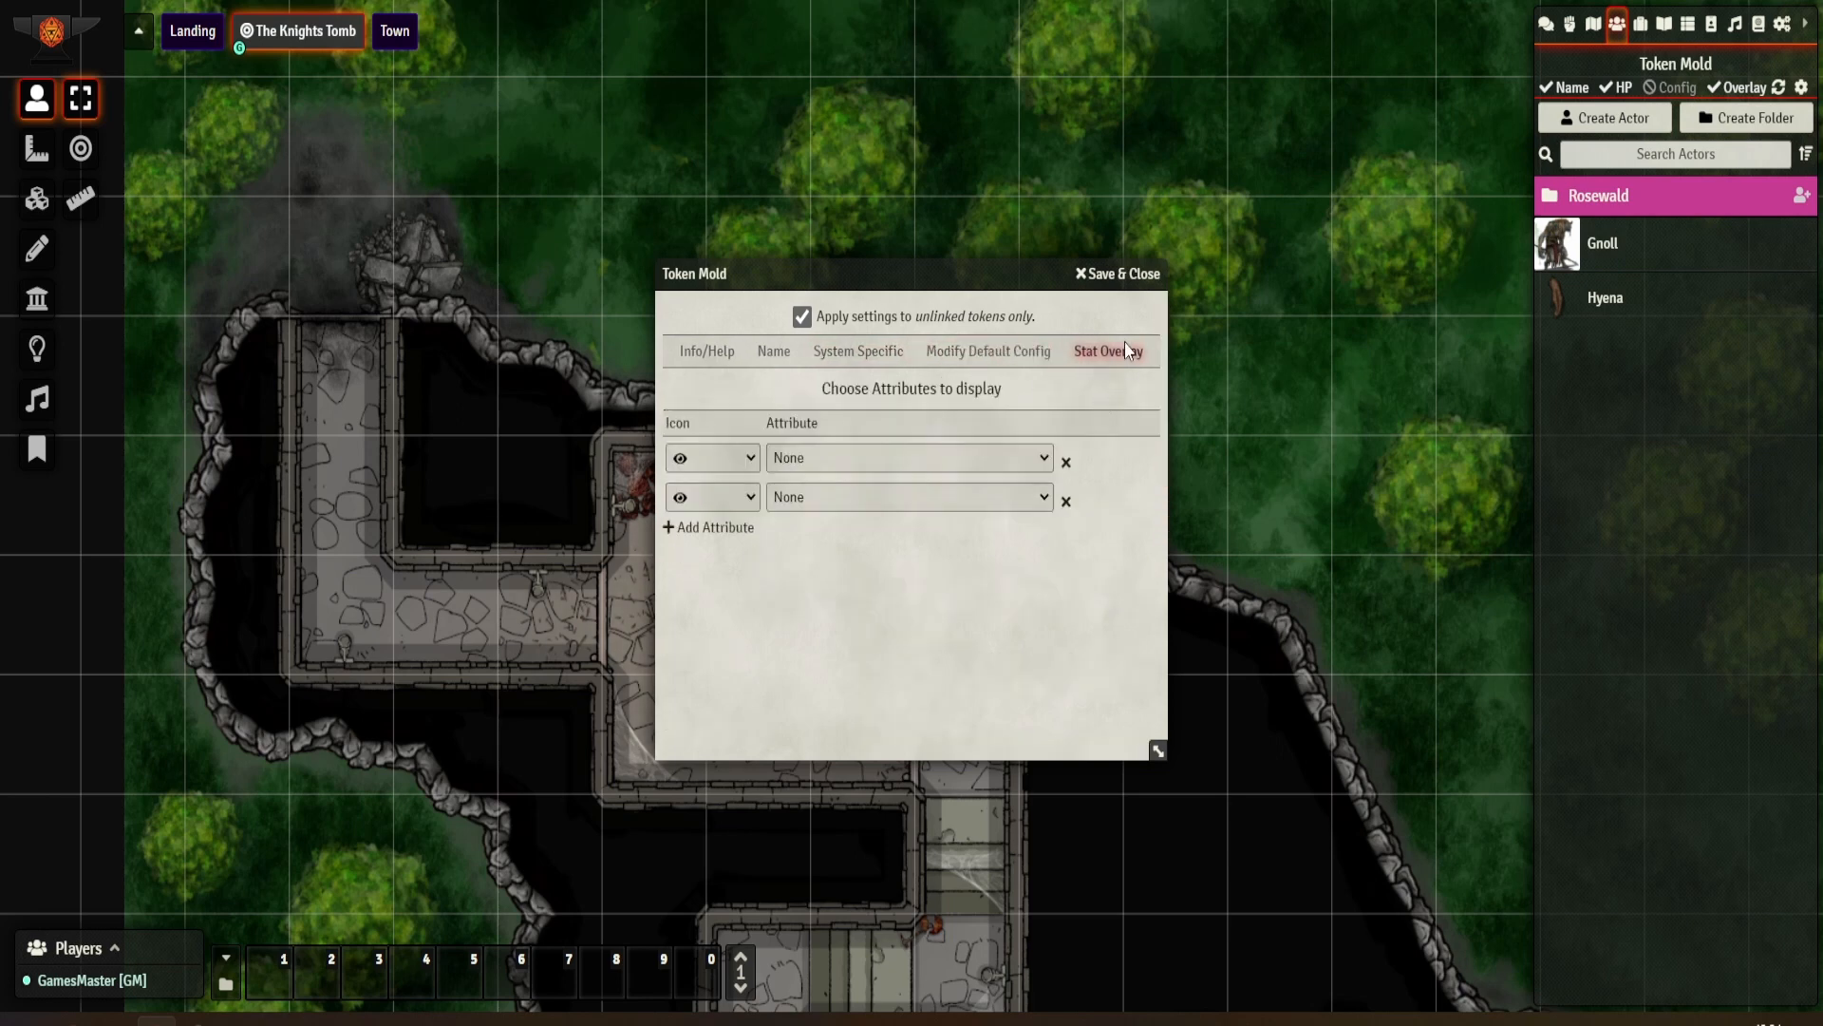
pyautogui.click(1151, 275)
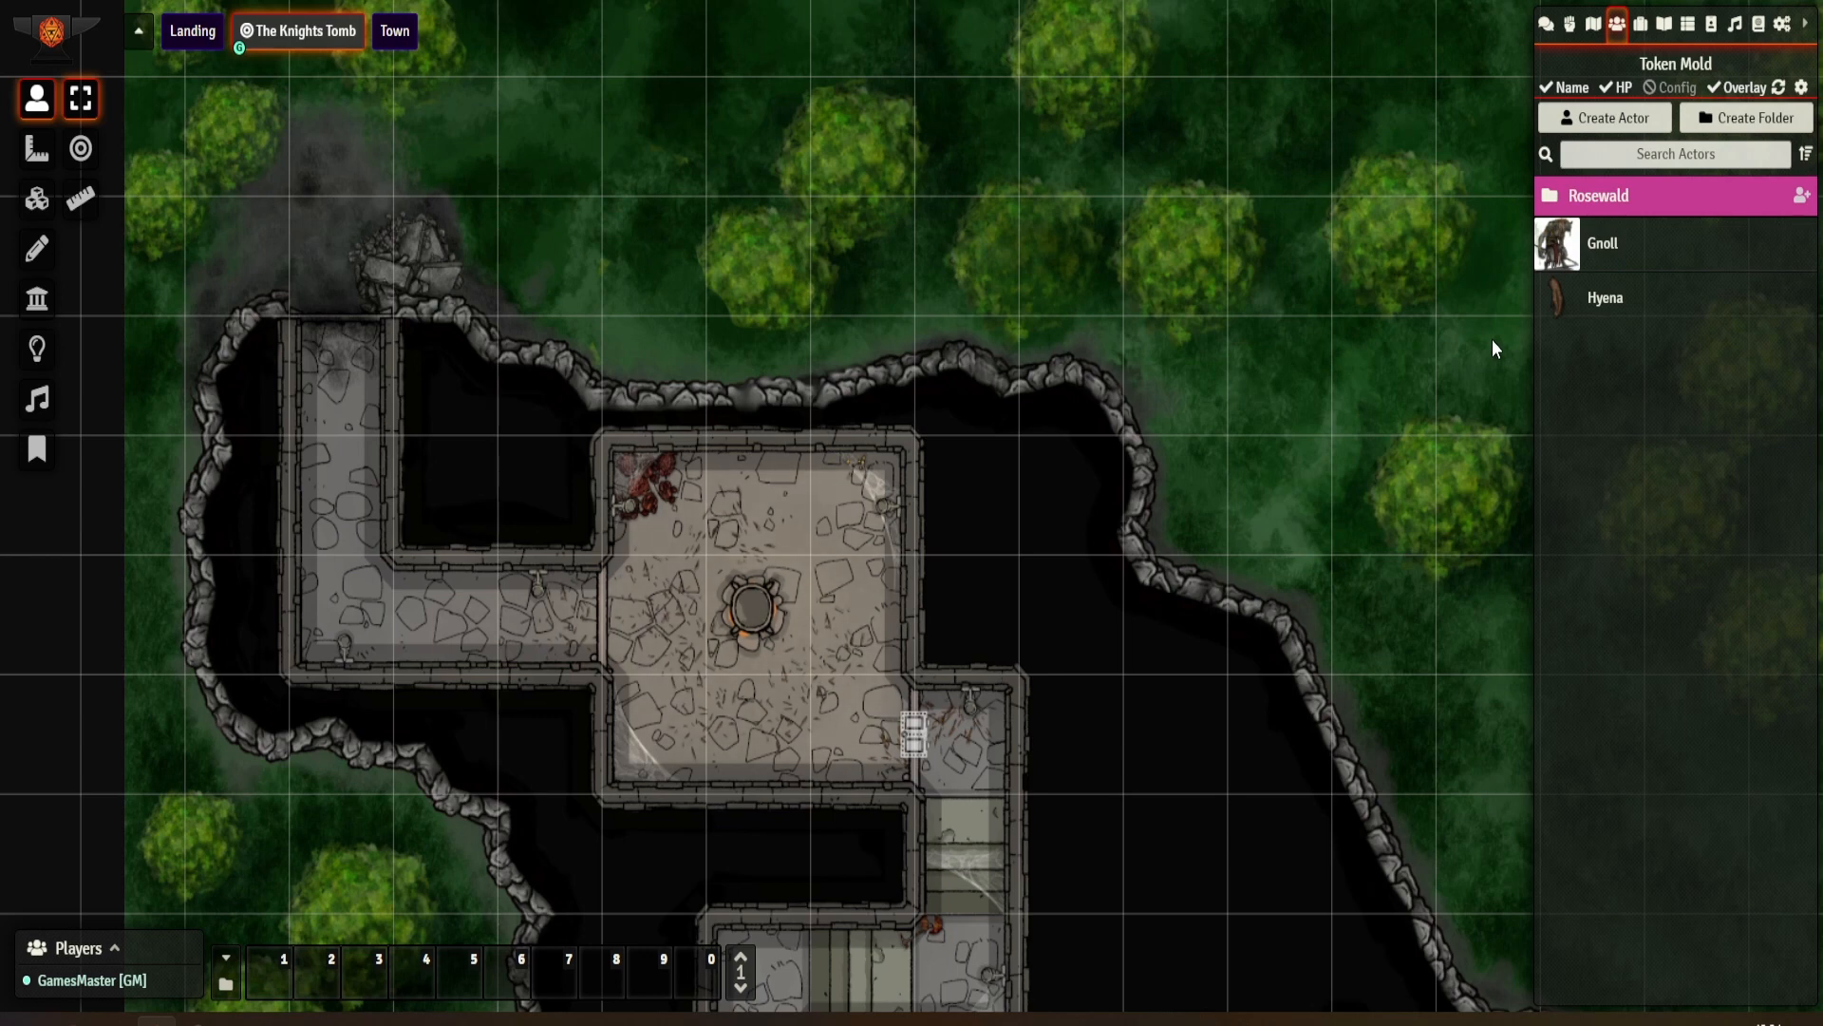
# Step: Place two Gnoll tokens side by side outside the tomb entrance, checking each one's sheet for its name and hit points
pyautogui.moveTo(1603, 243); pyautogui.dragTo(260, 271)
pyautogui.click(249, 261)
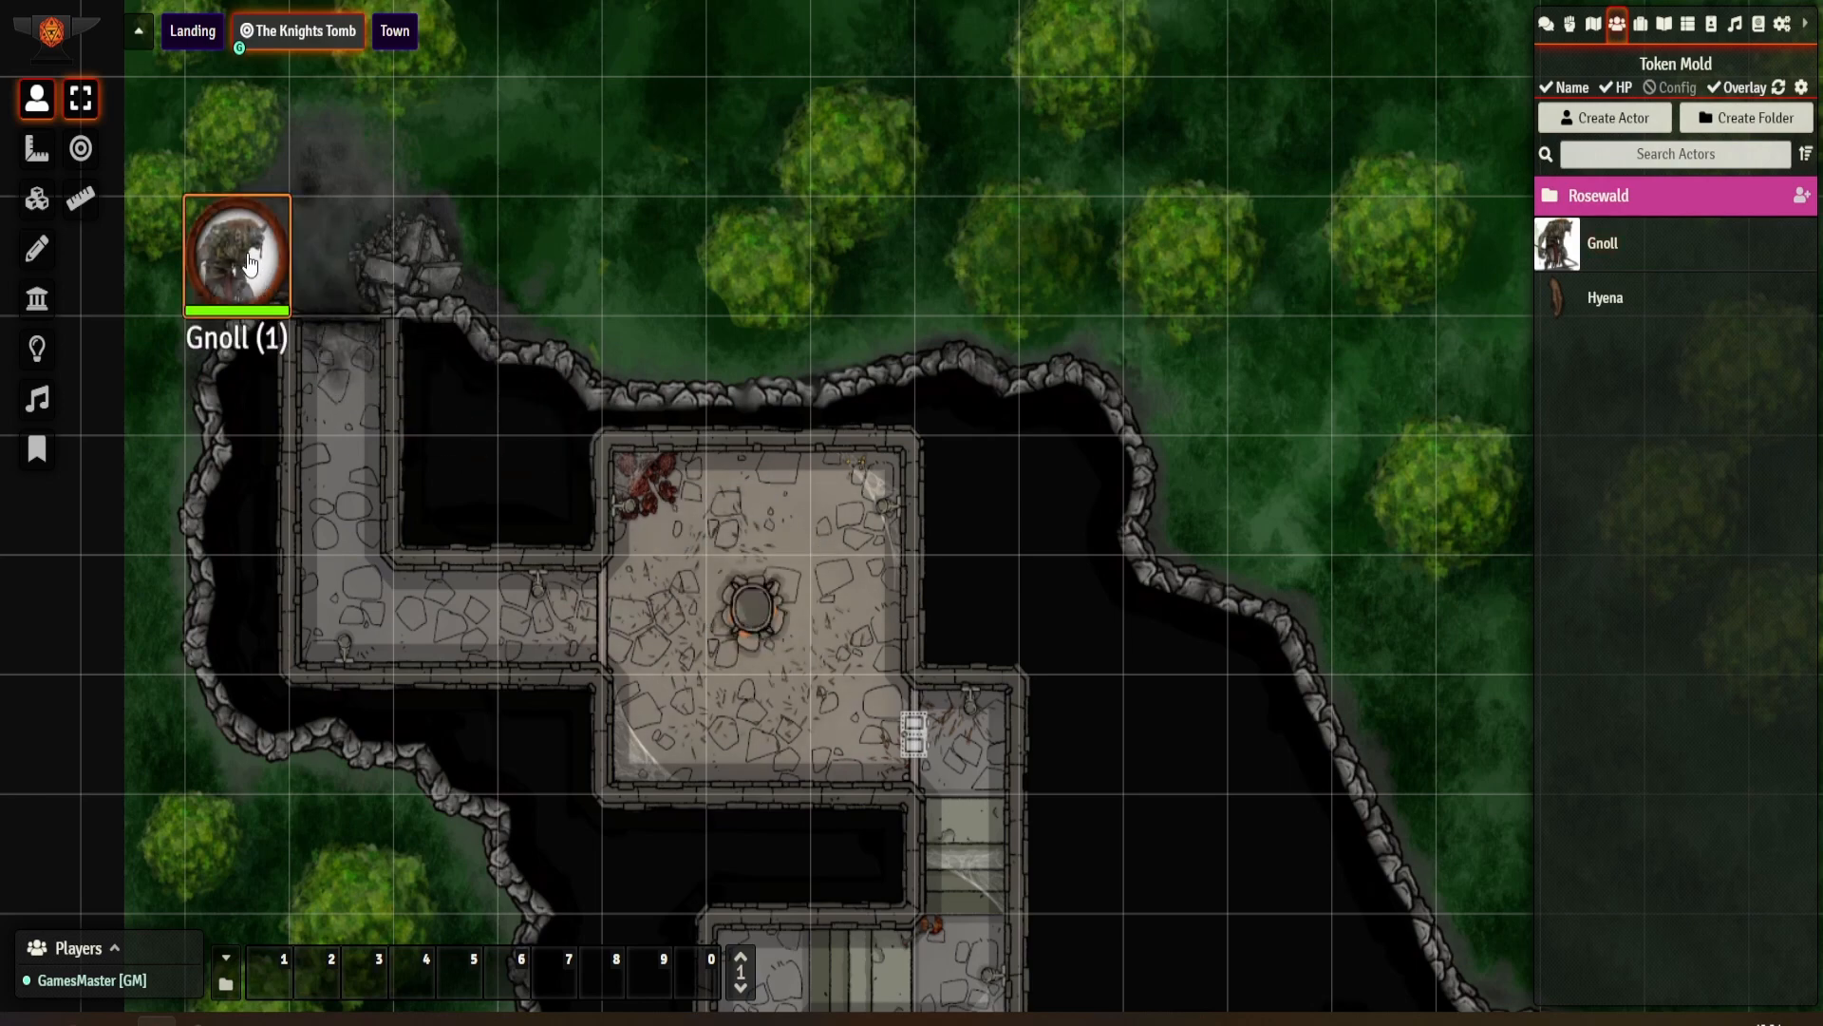
pyautogui.doubleClick(249, 262)
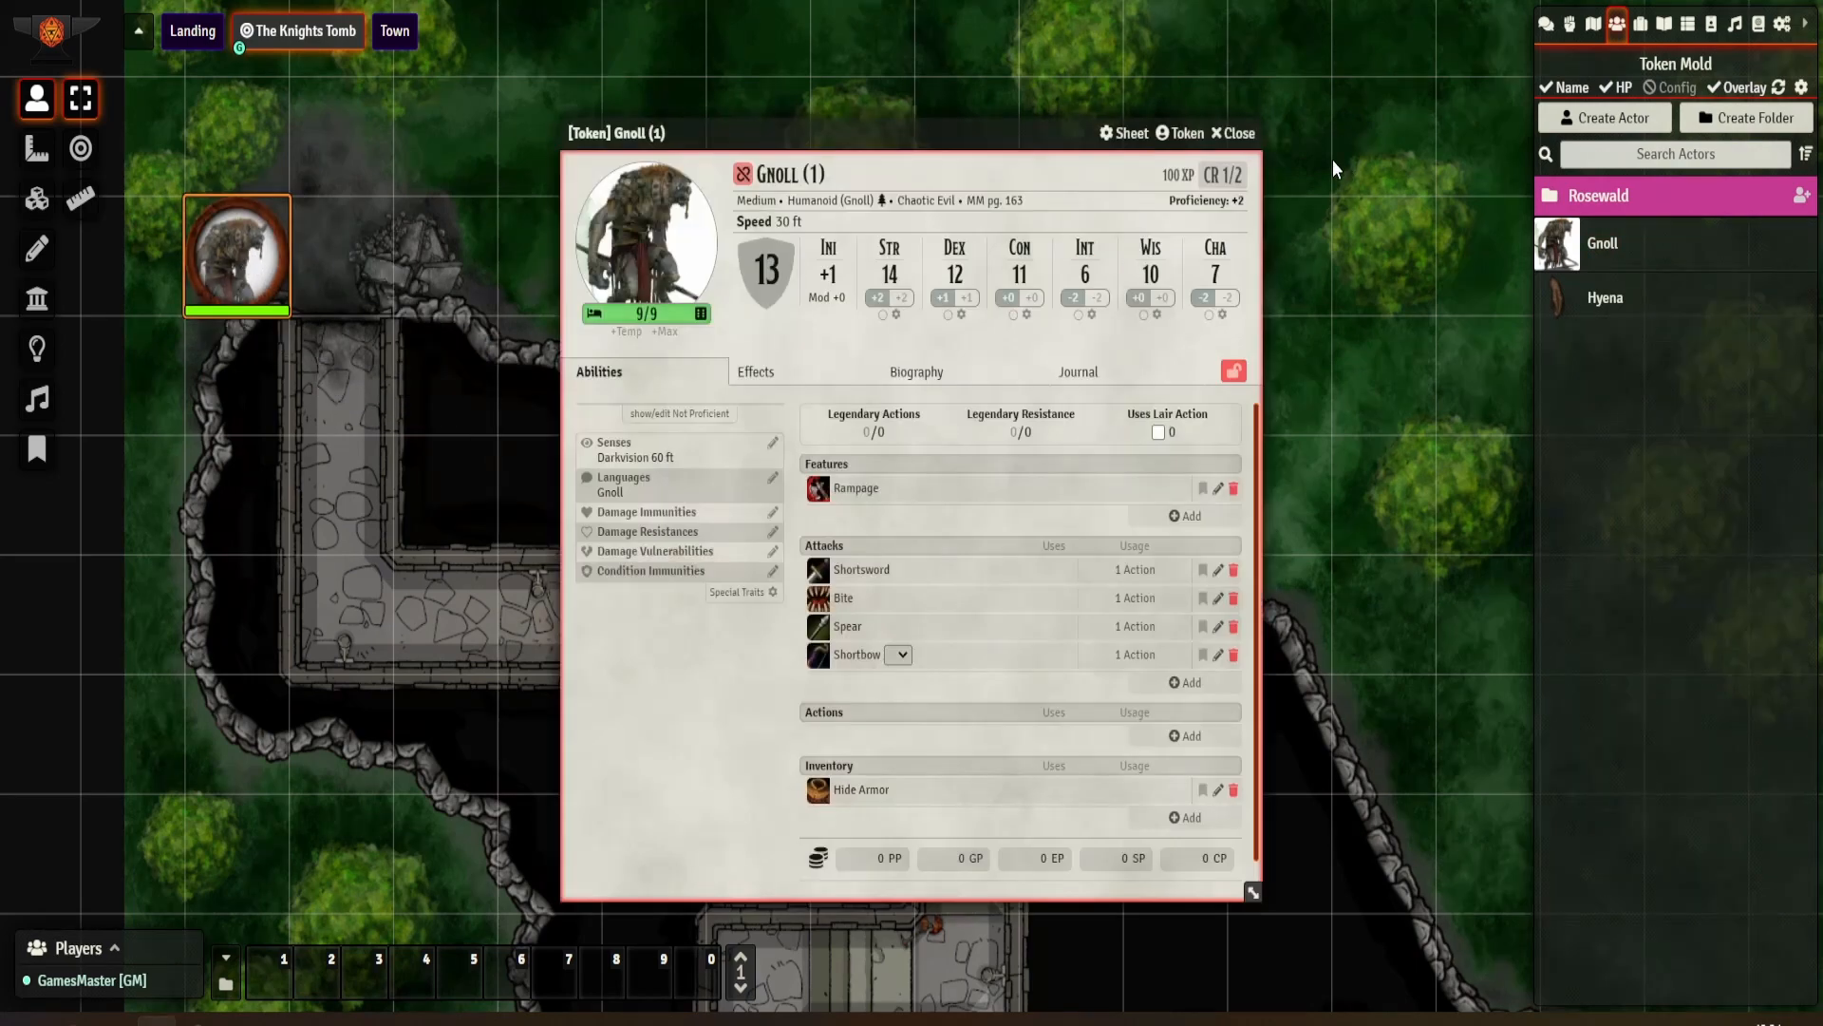
pyautogui.click(1260, 134)
pyautogui.moveTo(1603, 243); pyautogui.dragTo(374, 269)
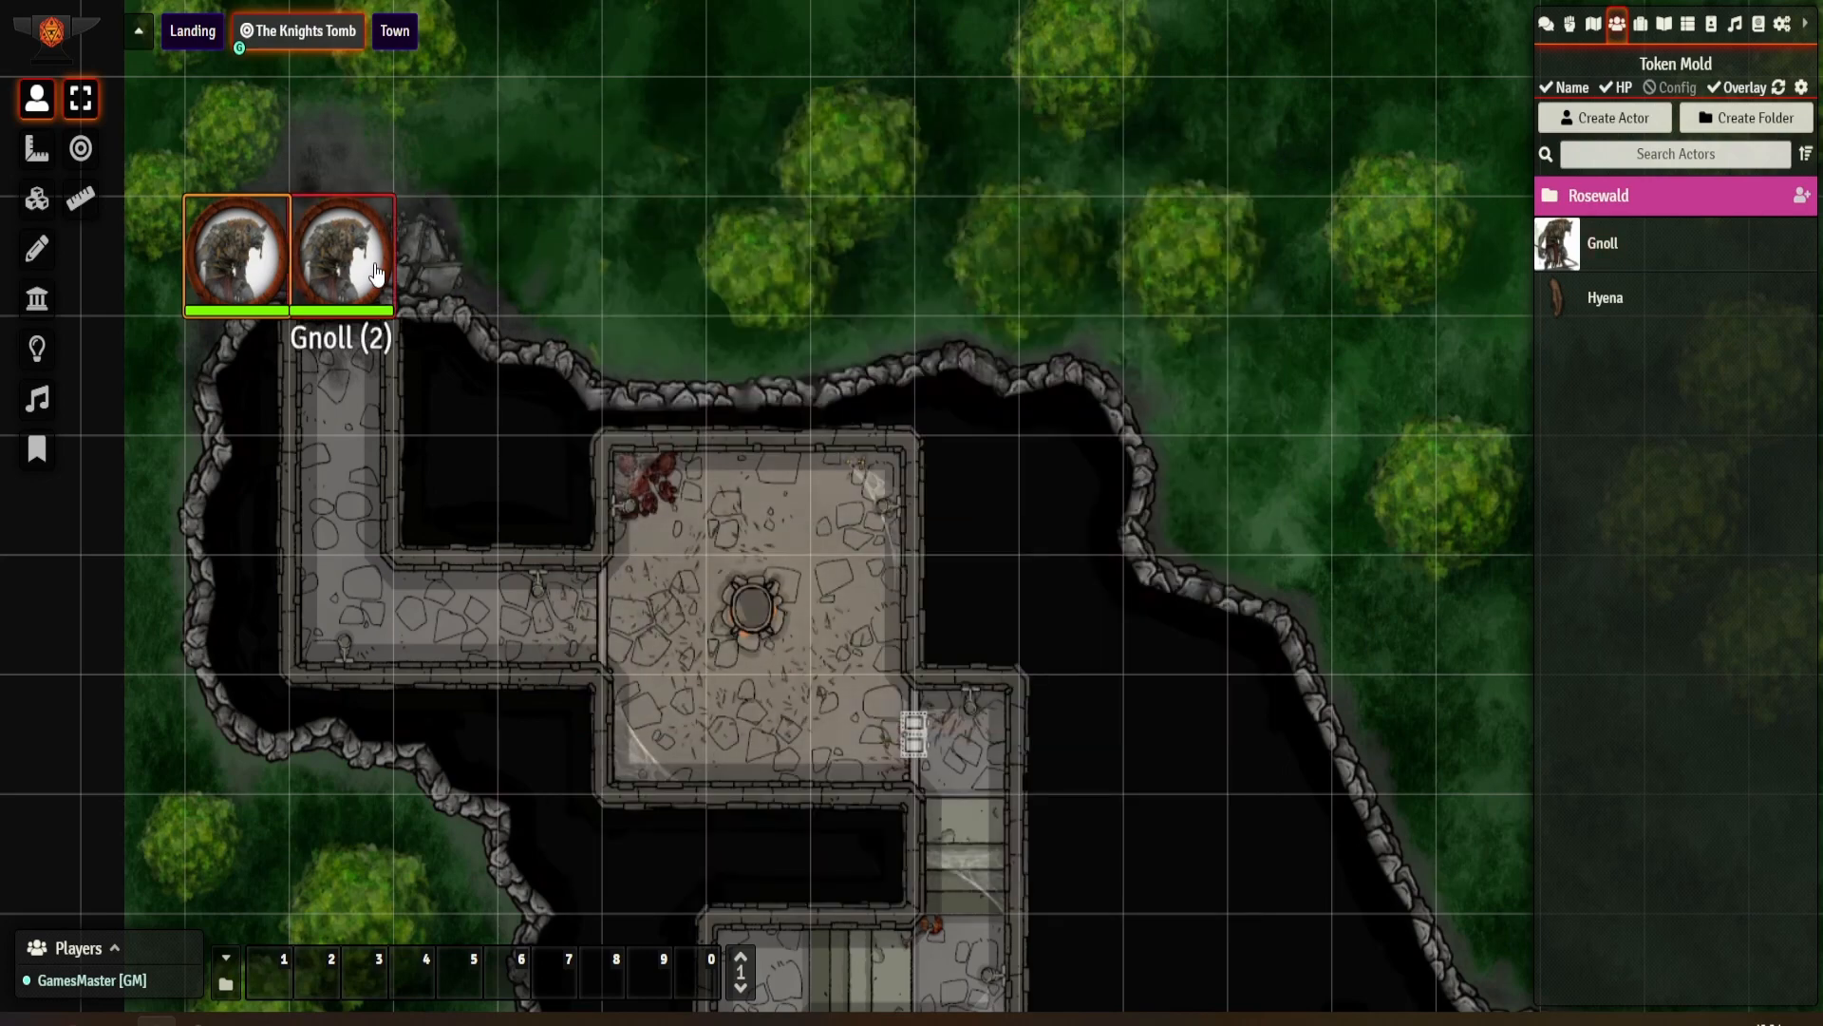
pyautogui.doubleClick(373, 269)
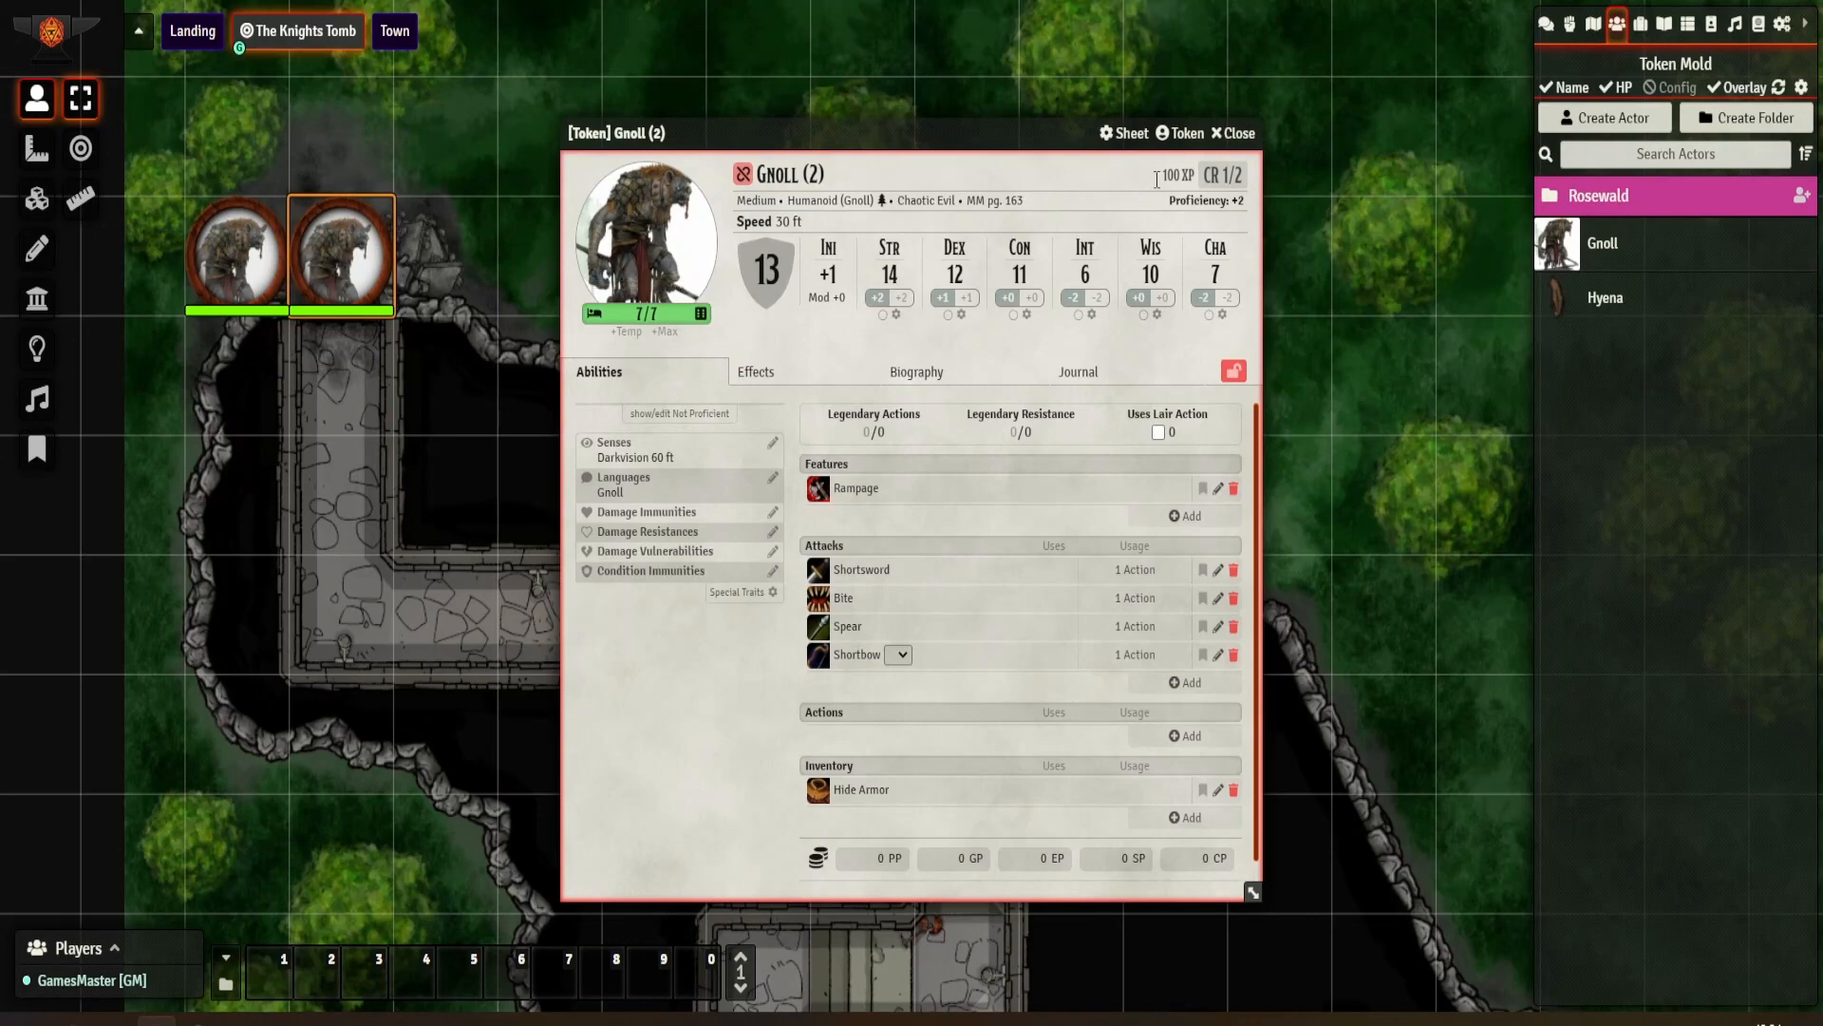
pyautogui.click(1233, 134)
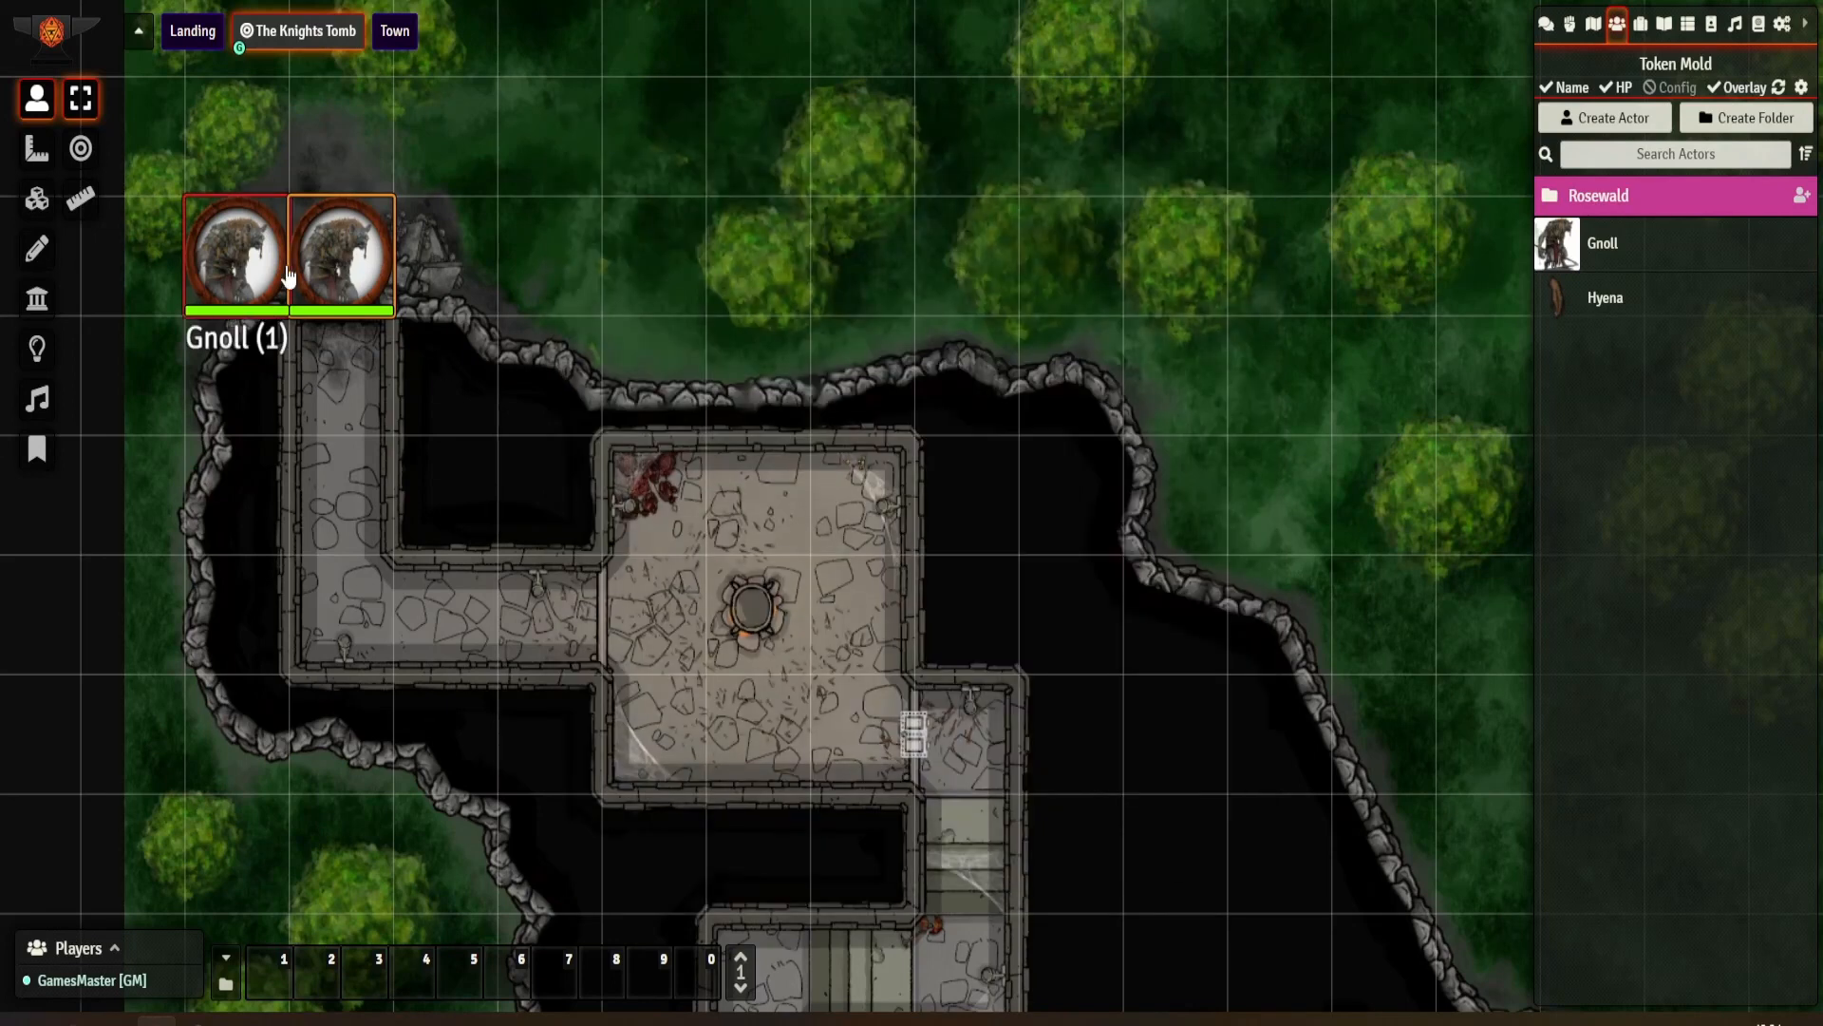
# Step: Place a third Gnoll token in the northern room and move it beside the east wall
pyautogui.moveTo(1576, 258); pyautogui.dragTo(759, 617)
pyautogui.moveTo(1057, 693); pyautogui.dragTo(834, 313)
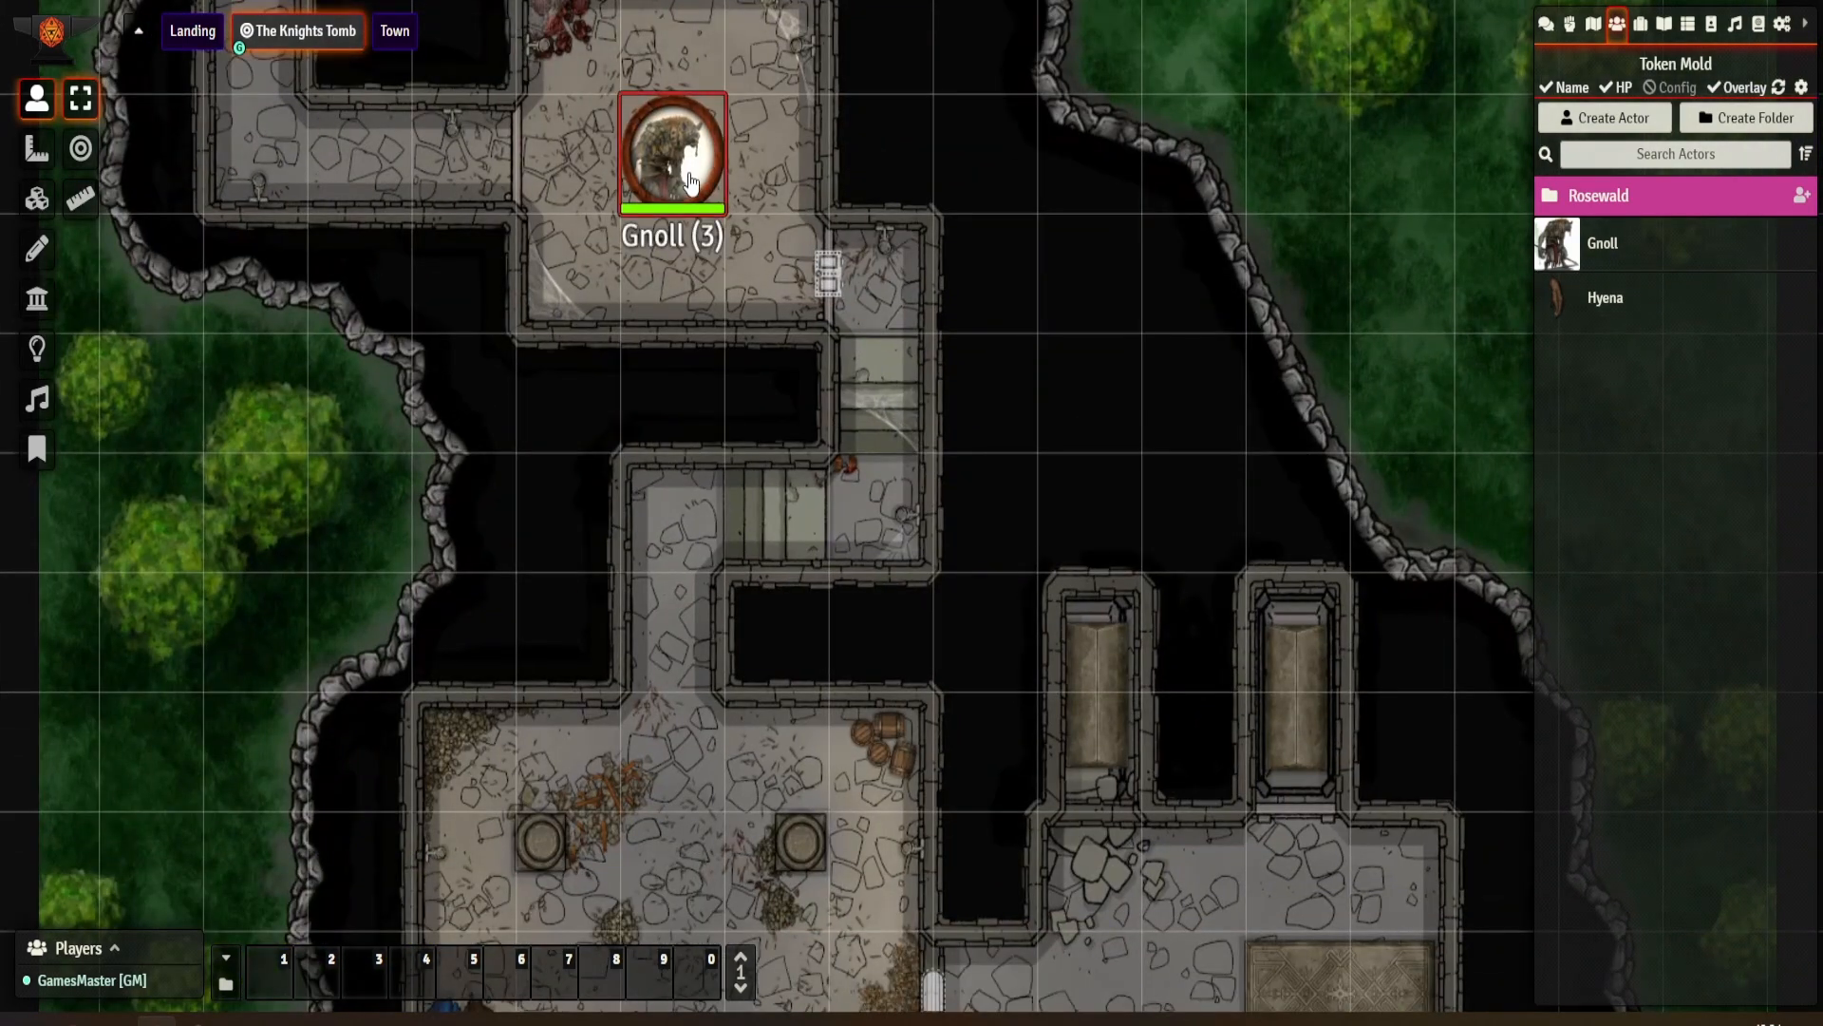
pyautogui.moveTo(691, 163); pyautogui.dragTo(778, 169)
# Step: Place two Gnoll tokens in the pillared hall, one north of the carved floor emblem and one by the west wall
pyautogui.moveTo(1045, 716); pyautogui.dragTo(975, 288)
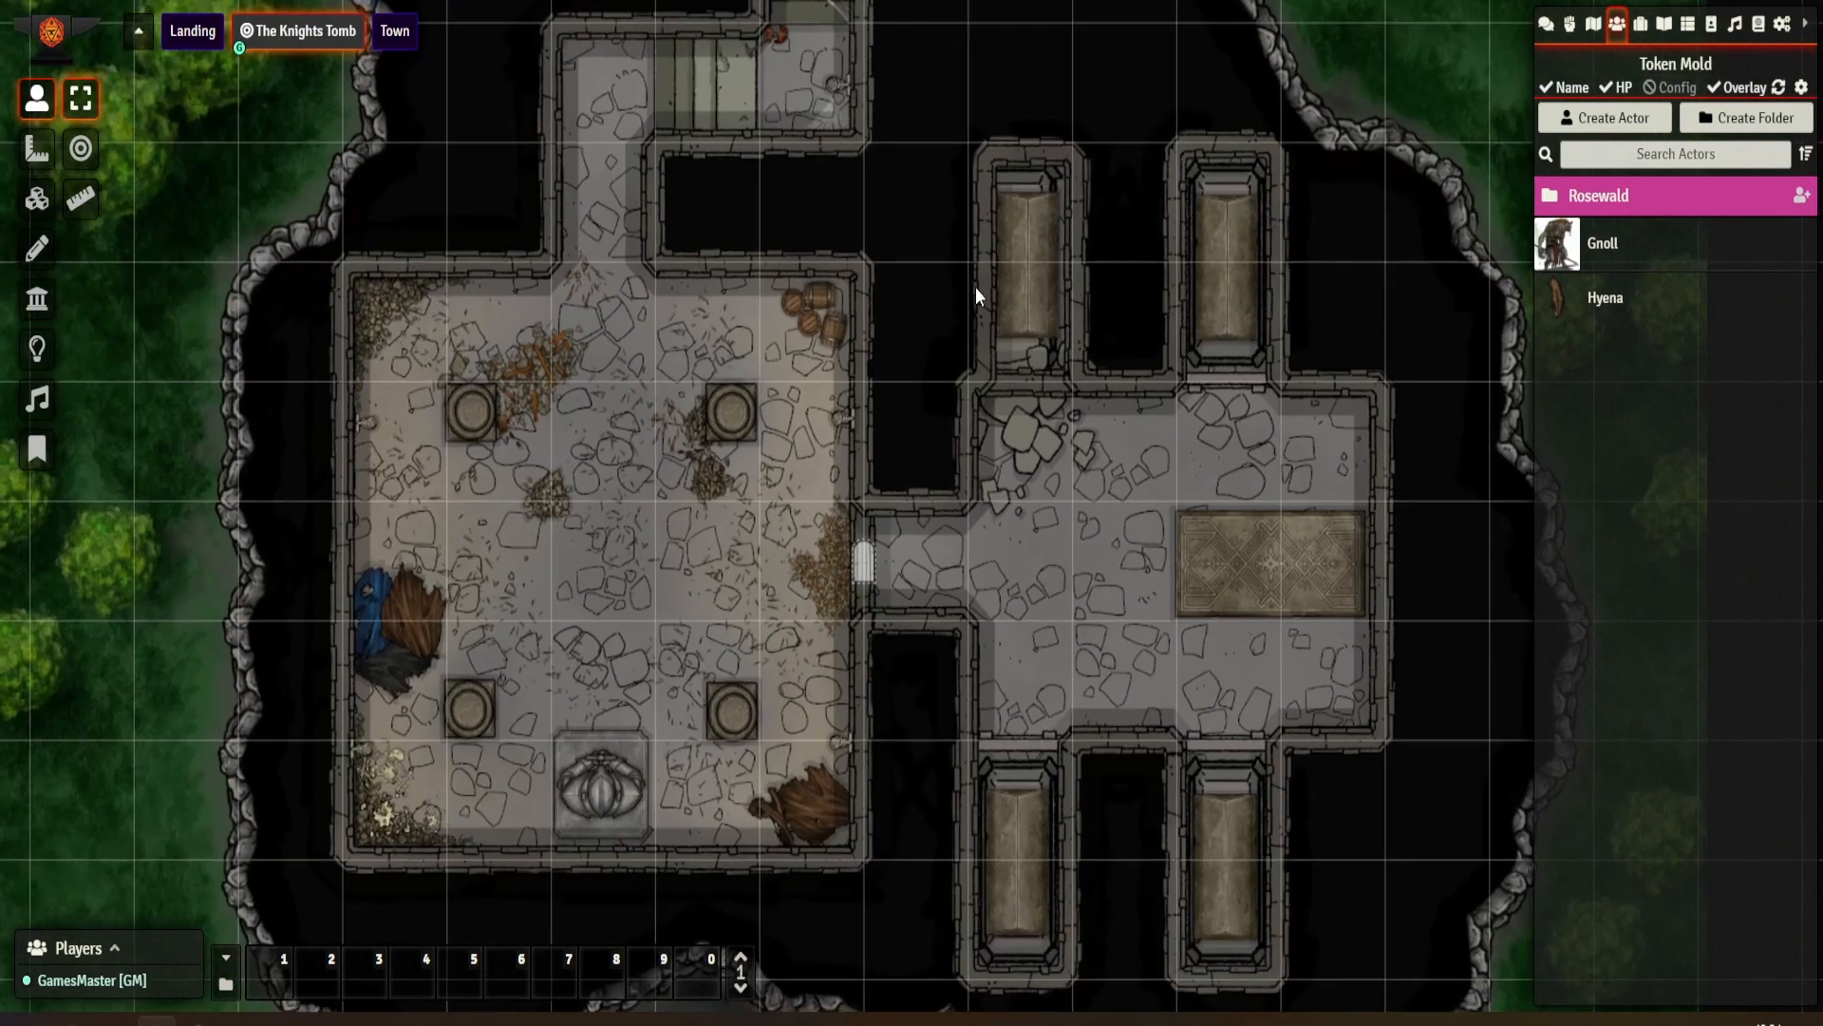
pyautogui.moveTo(1598, 238); pyautogui.dragTo(612, 682)
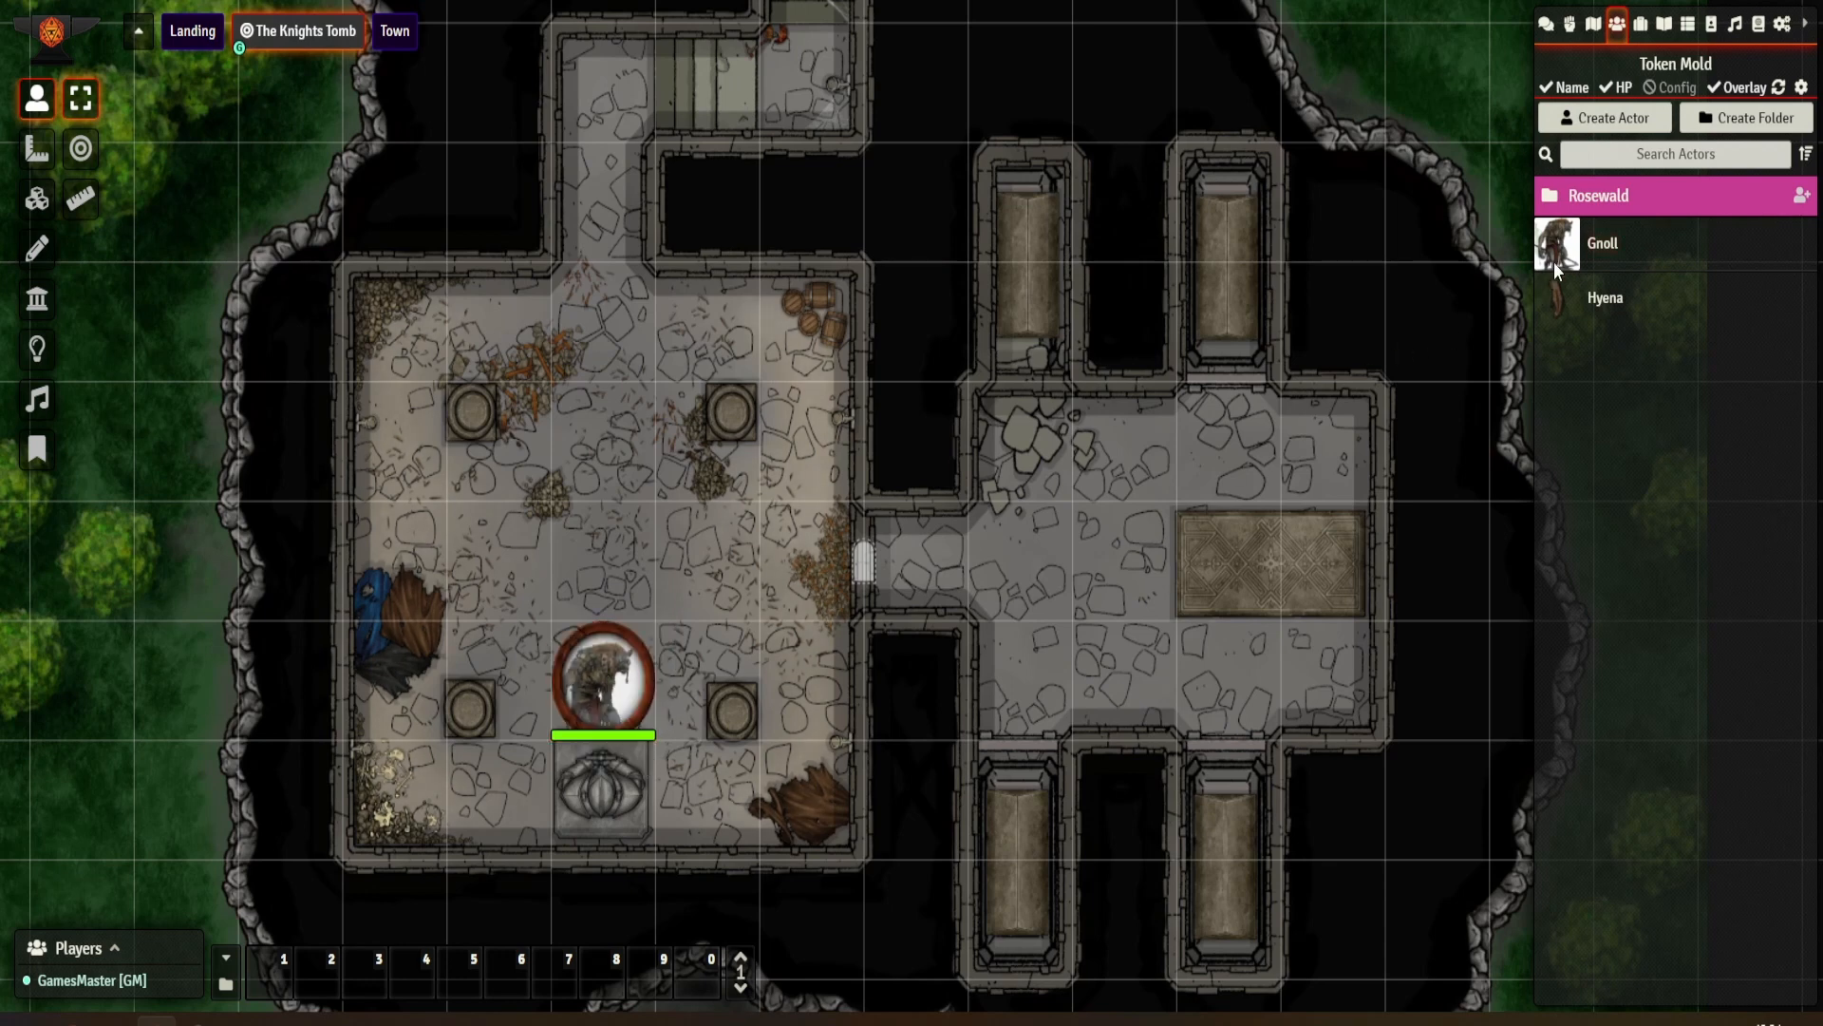
pyautogui.moveTo(1567, 258); pyautogui.dragTo(405, 702)
# Step: Check the numbered names of the Gnoll tokens in the northern room and the pillared hall
pyautogui.moveTo(657, 463); pyautogui.dragTo(836, 721)
pyautogui.moveTo(661, 334); pyautogui.dragTo(750, 750)
pyautogui.moveTo(789, 598); pyautogui.dragTo(694, 779)
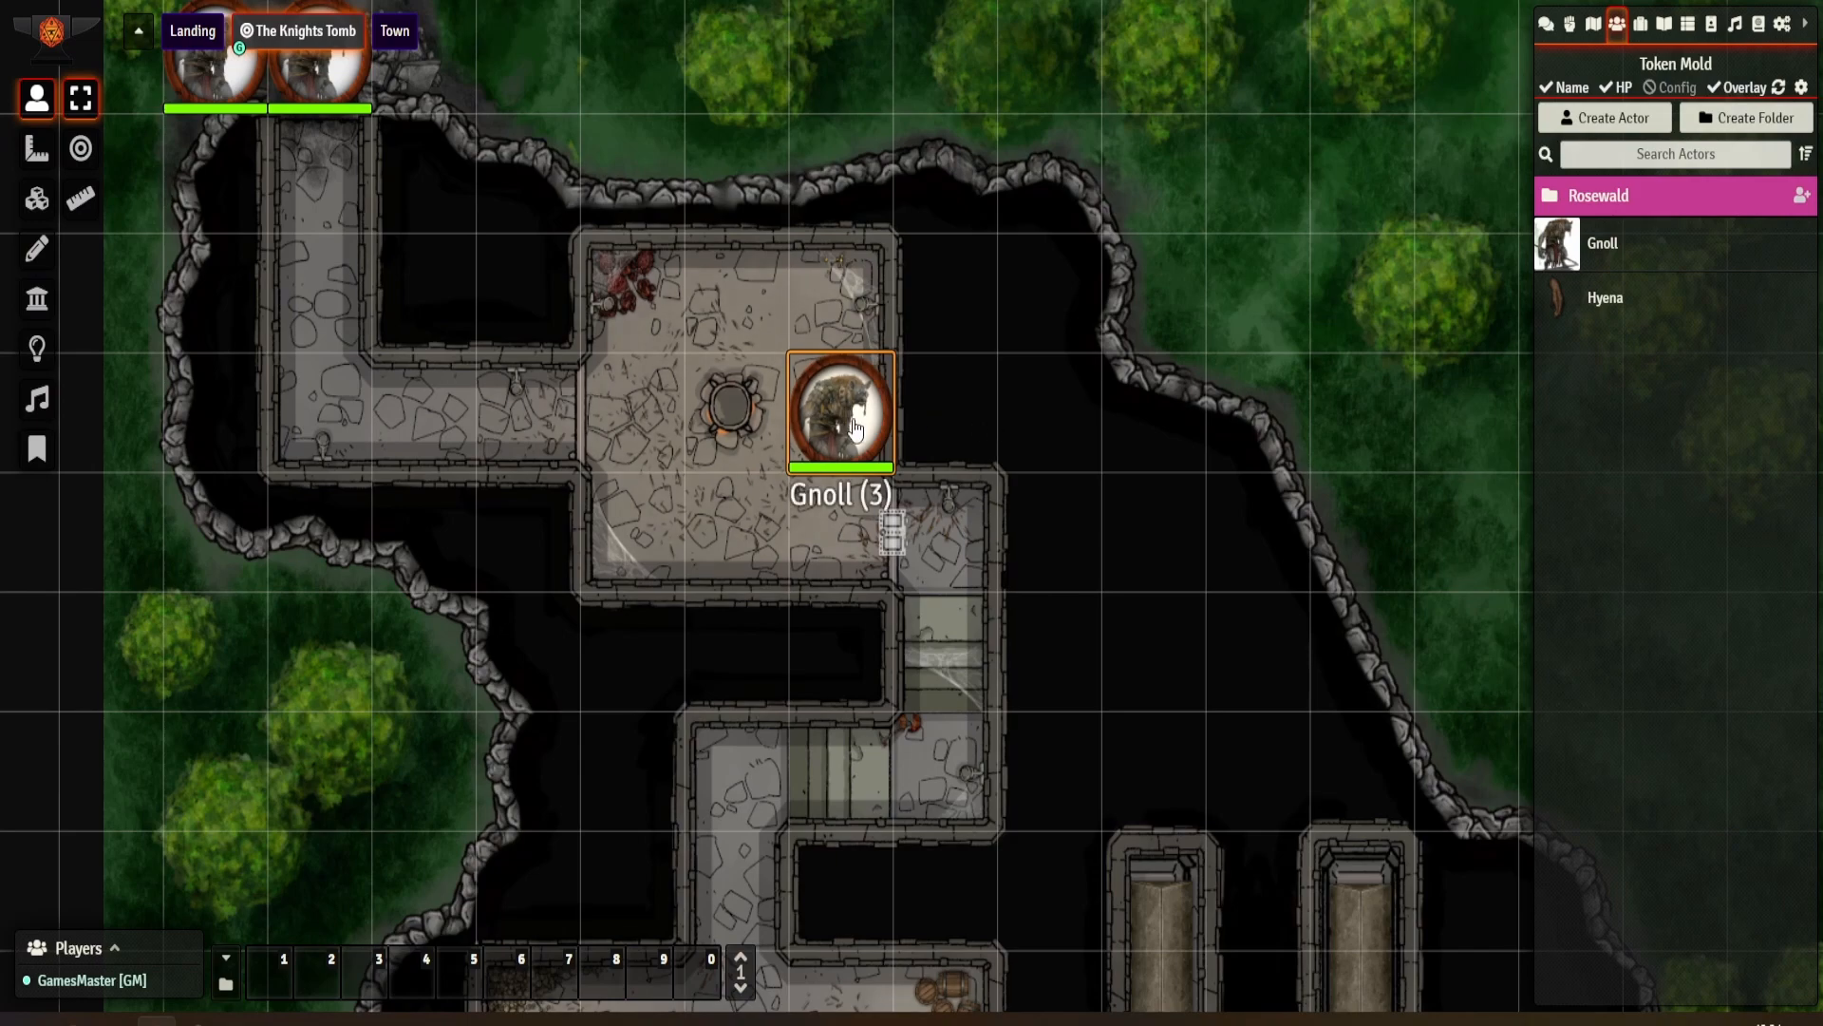
pyautogui.moveTo(704, 919); pyautogui.dragTo(726, 516)
pyautogui.moveTo(665, 733); pyautogui.dragTo(663, 382)
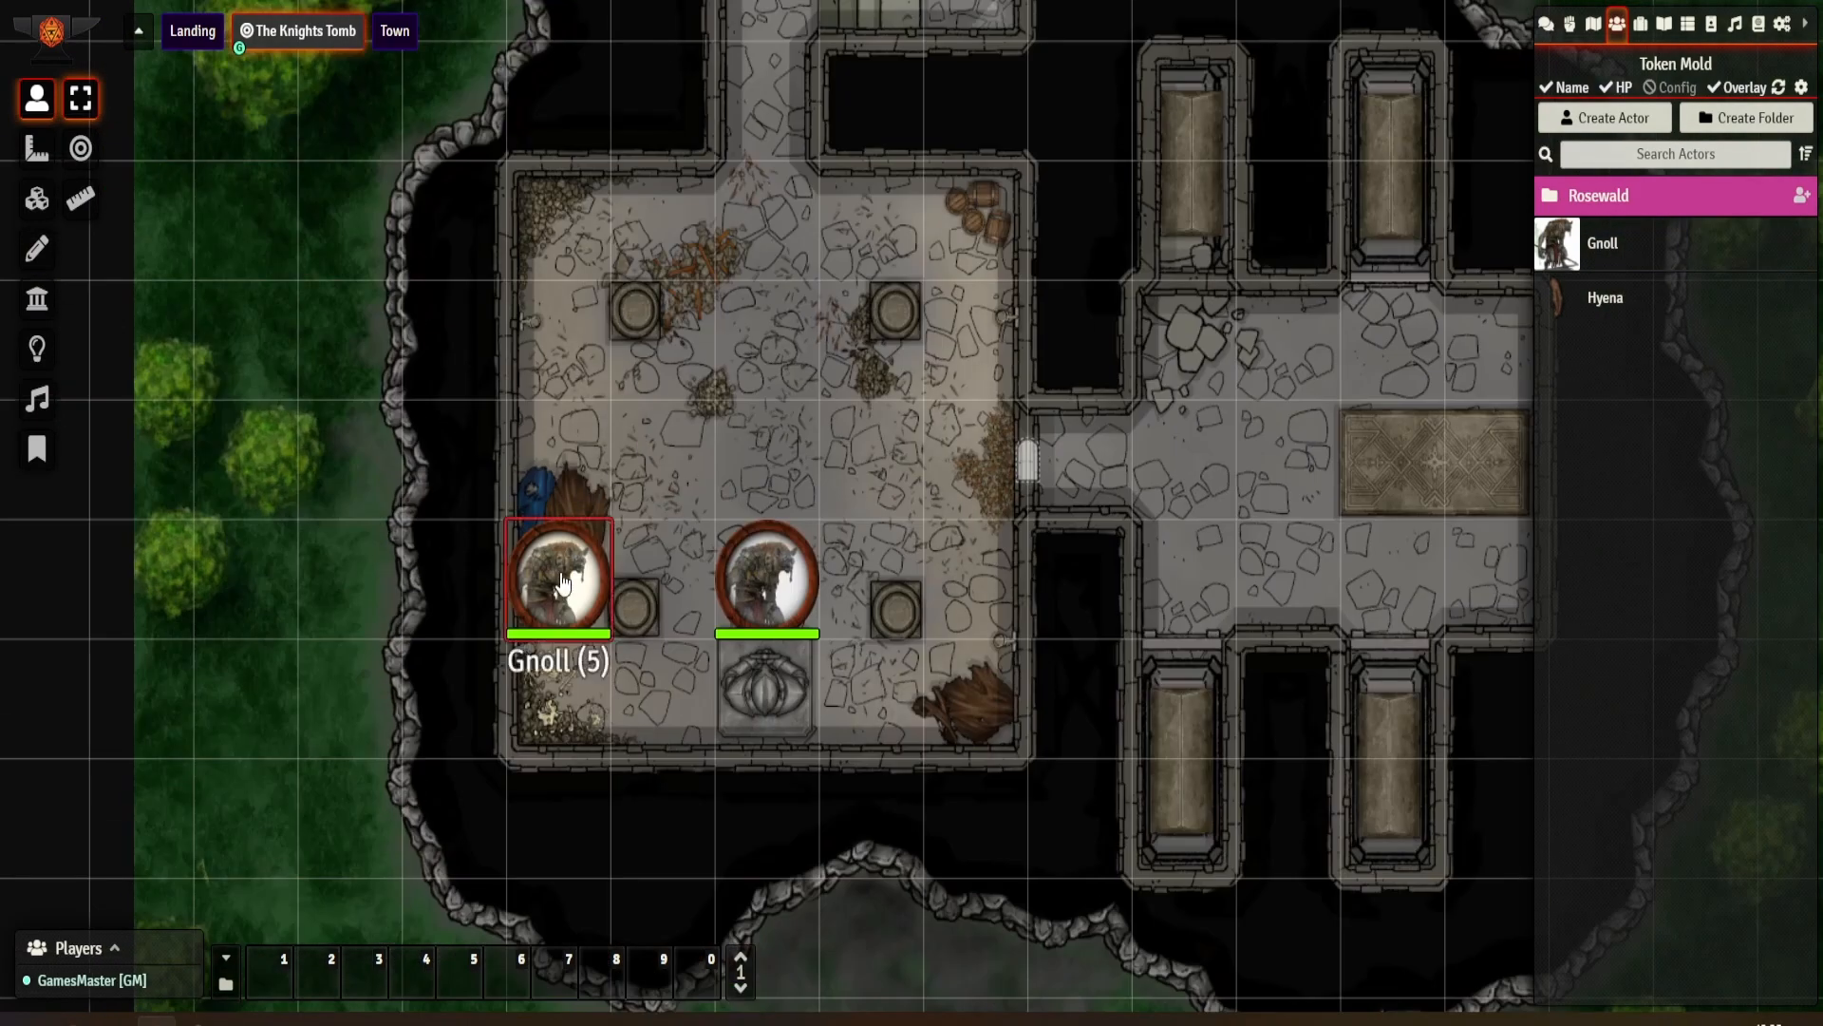
pyautogui.click(564, 583)
pyautogui.click(774, 575)
pyautogui.moveTo(690, 161); pyautogui.dragTo(814, 673)
pyautogui.moveTo(773, 436); pyautogui.dragTo(757, 670)
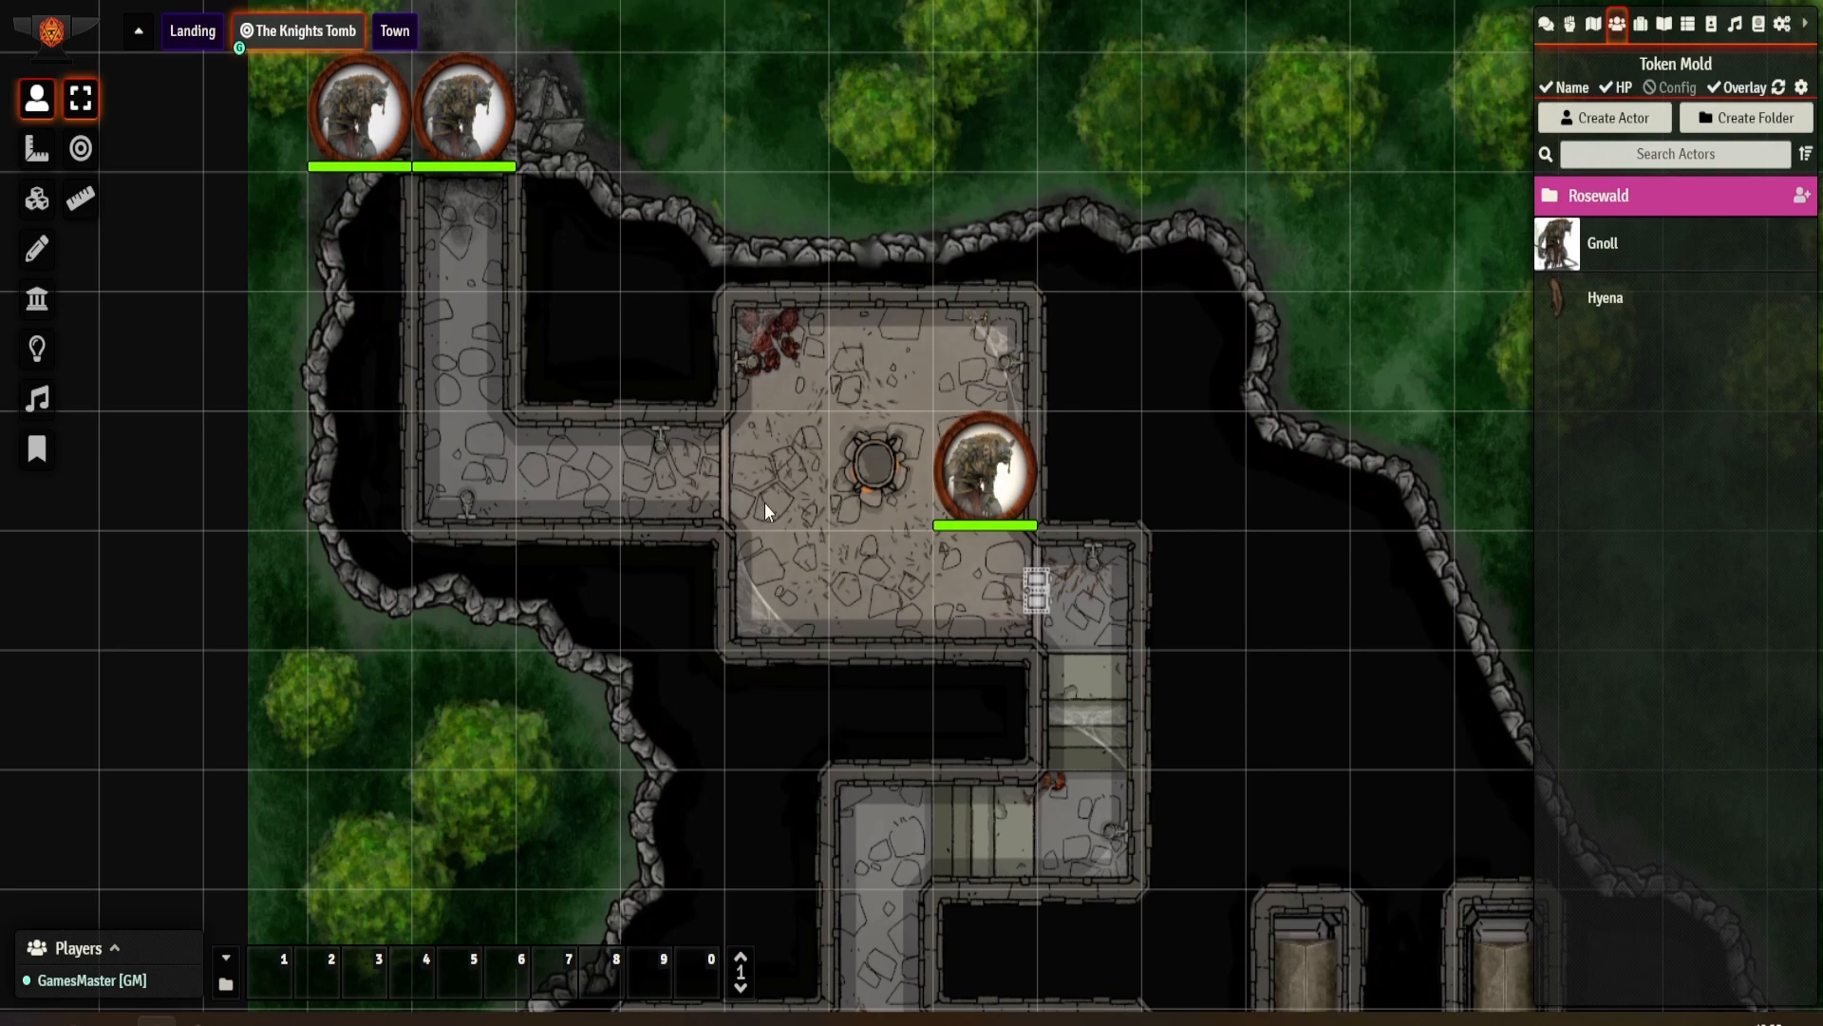
# Step: Check the hit points on the northern room Gnoll's sheet and on the pillared hall Gnolls' token HUDs
pyautogui.doubleClick(992, 477)
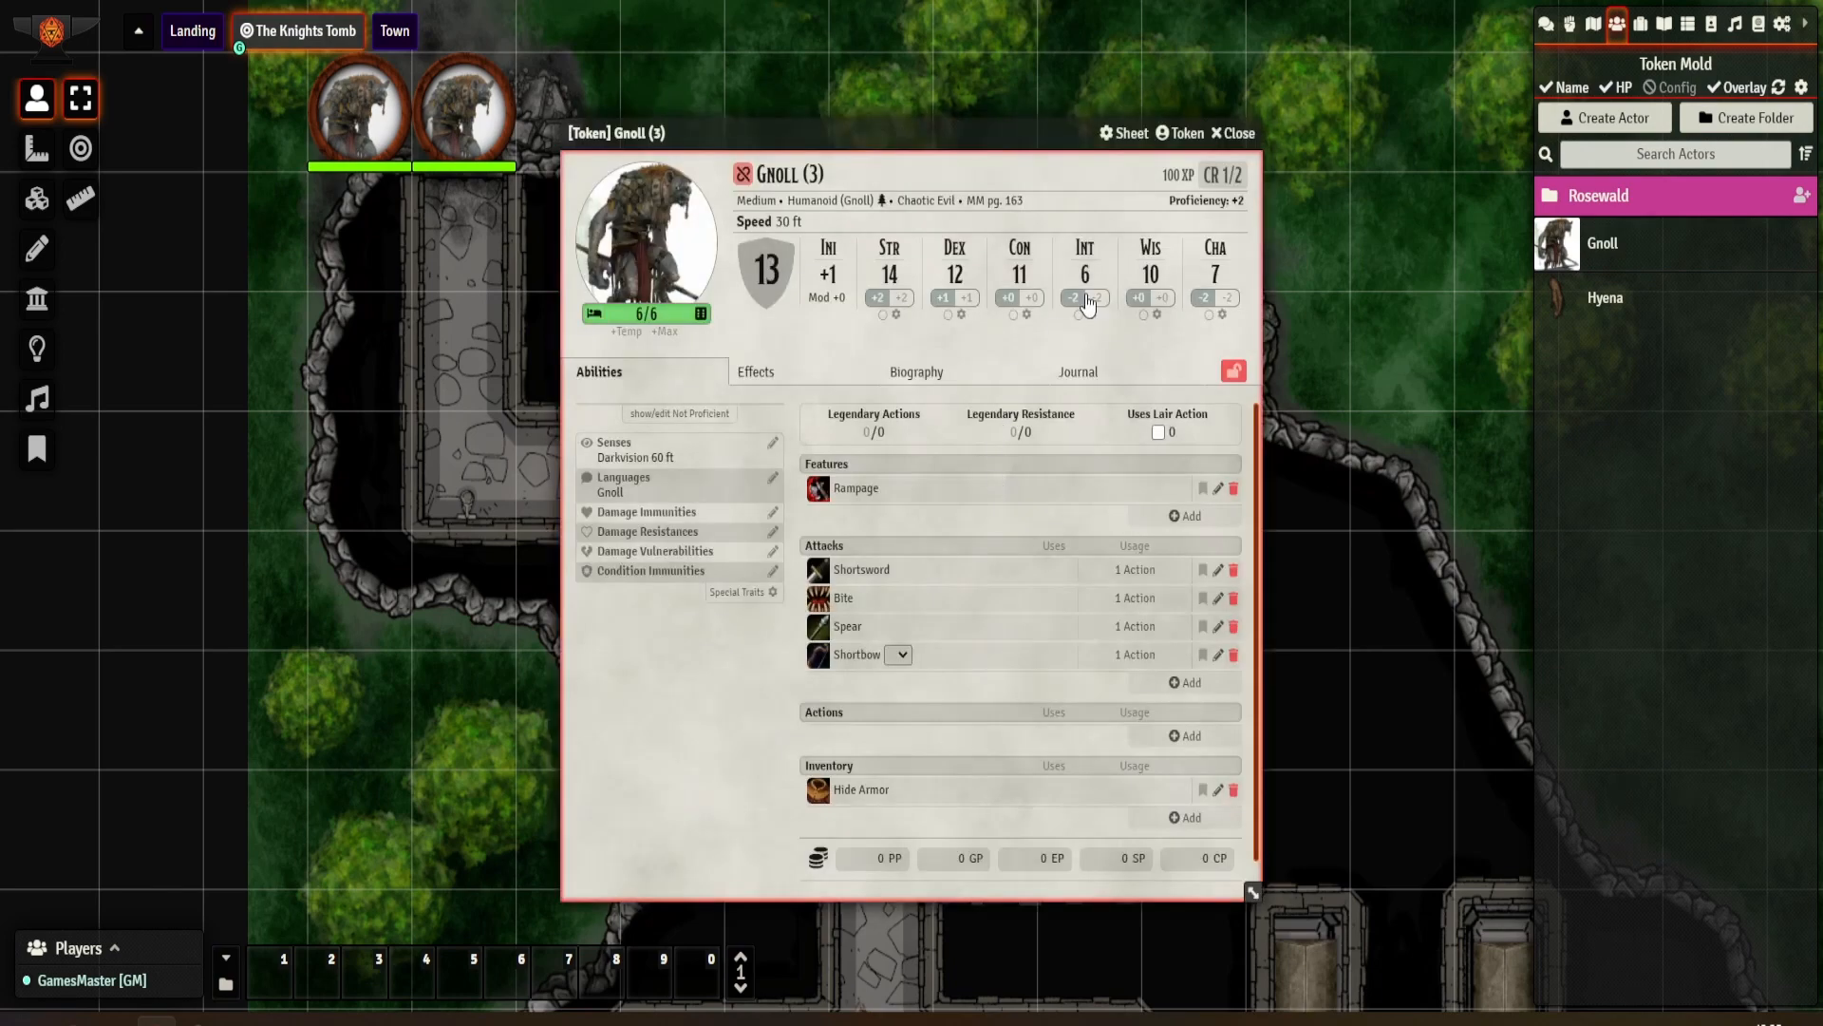
pyautogui.press('Escape')
pyautogui.moveTo(923, 743); pyautogui.dragTo(919, 404)
pyautogui.rightClick(952, 557)
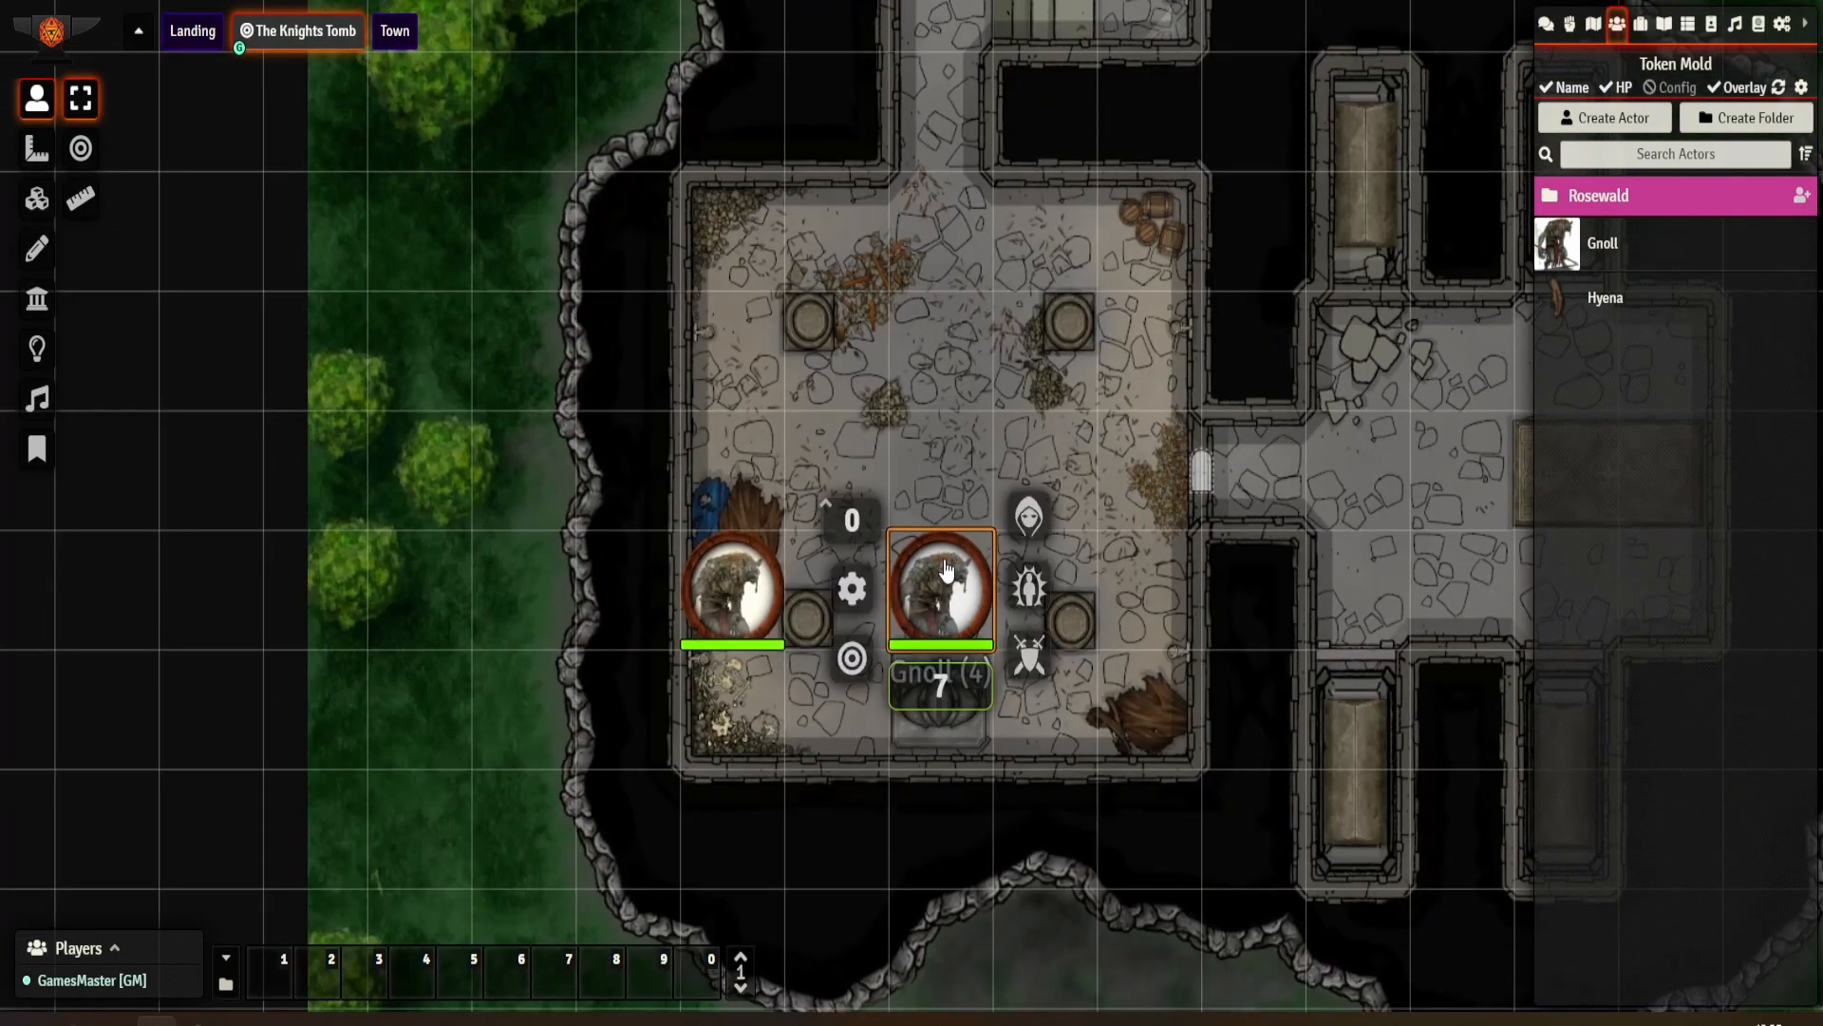
pyautogui.rightClick(774, 572)
pyautogui.click(907, 342)
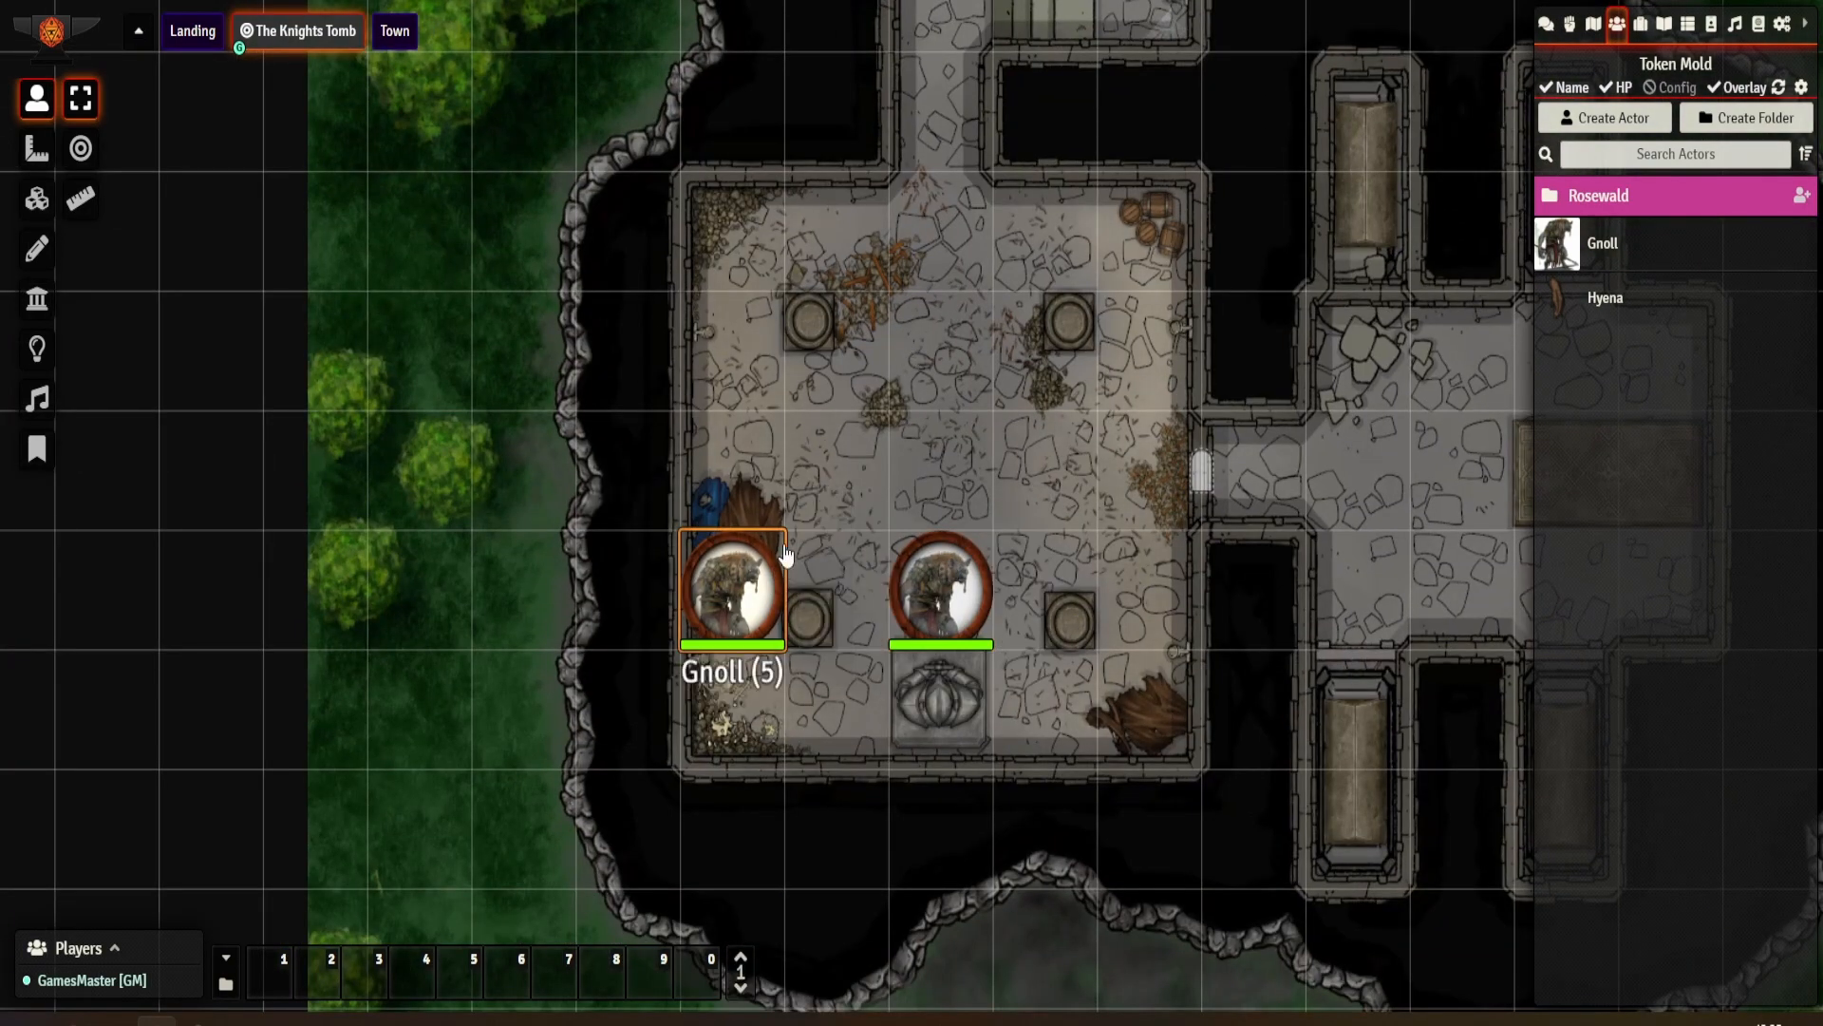
# Step: Show the token HUD of the Gnoll in the northern room to check its hit points
pyautogui.moveTo(903, 233); pyautogui.dragTo(1211, 595)
pyautogui.moveTo(925, 302); pyautogui.dragTo(830, 678)
pyautogui.moveTo(948, 429); pyautogui.dragTo(901, 669)
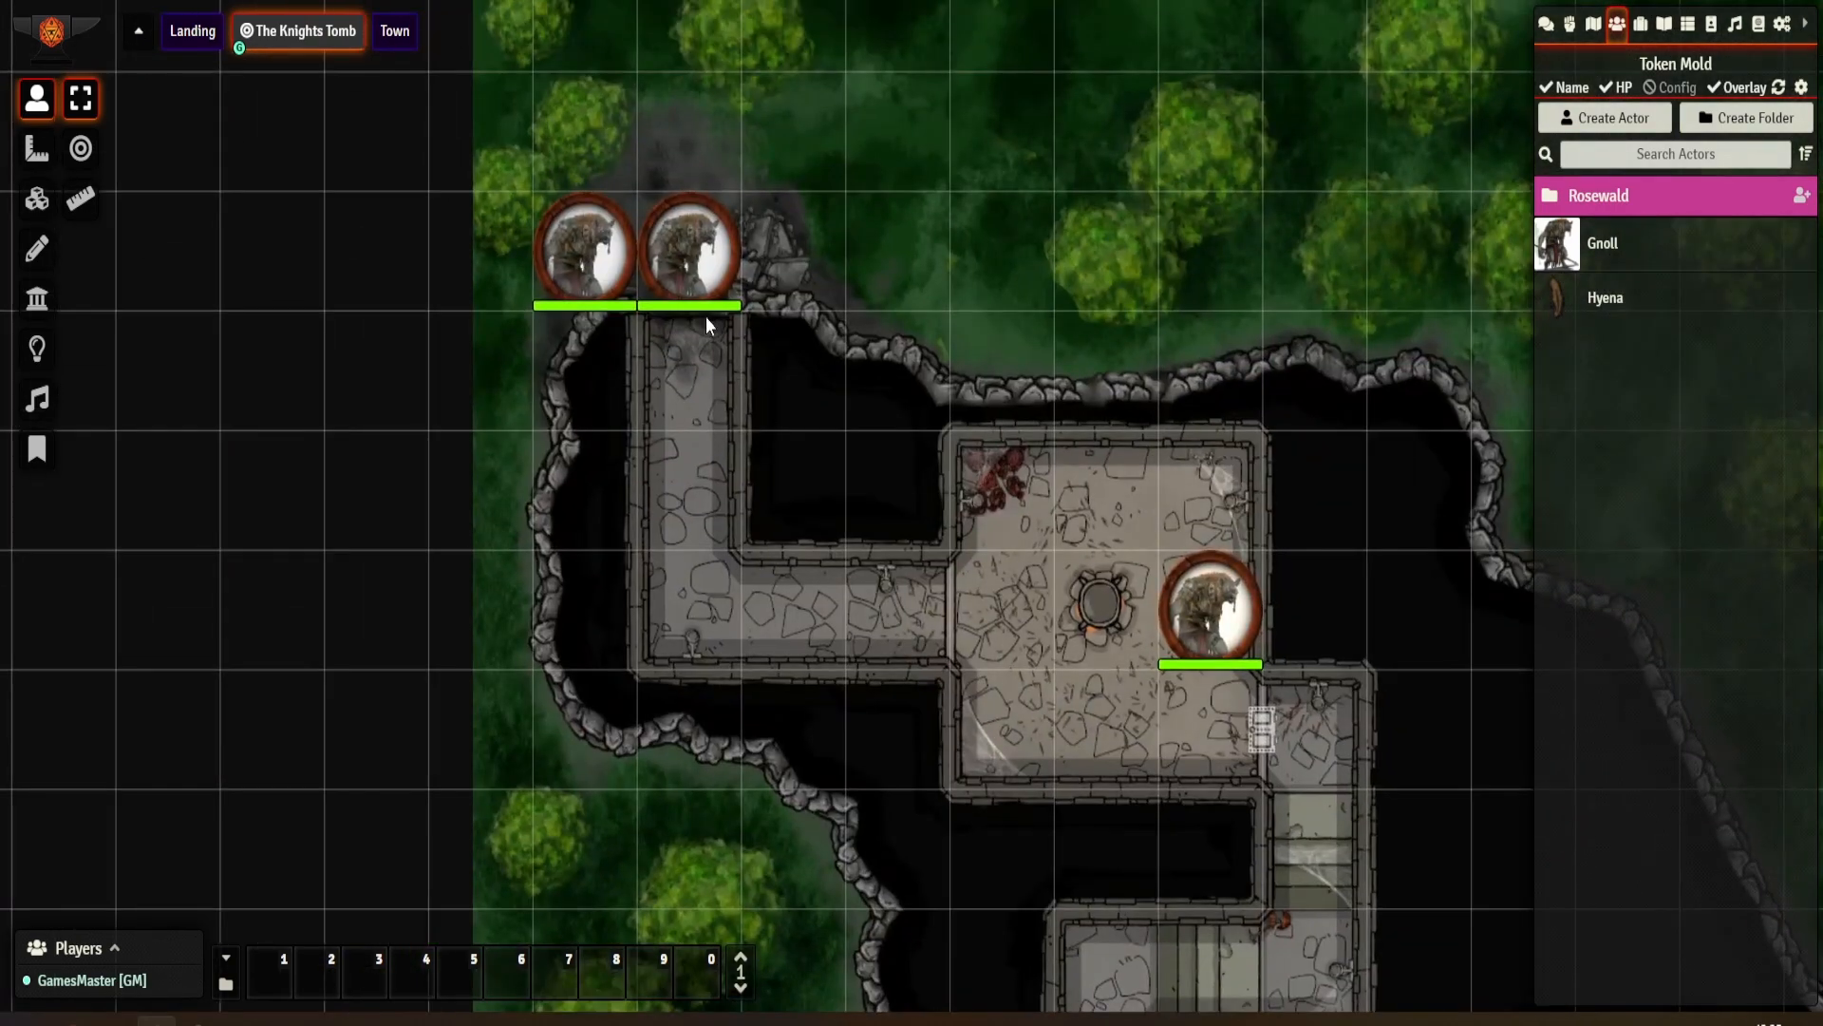
pyautogui.rightClick(1234, 615)
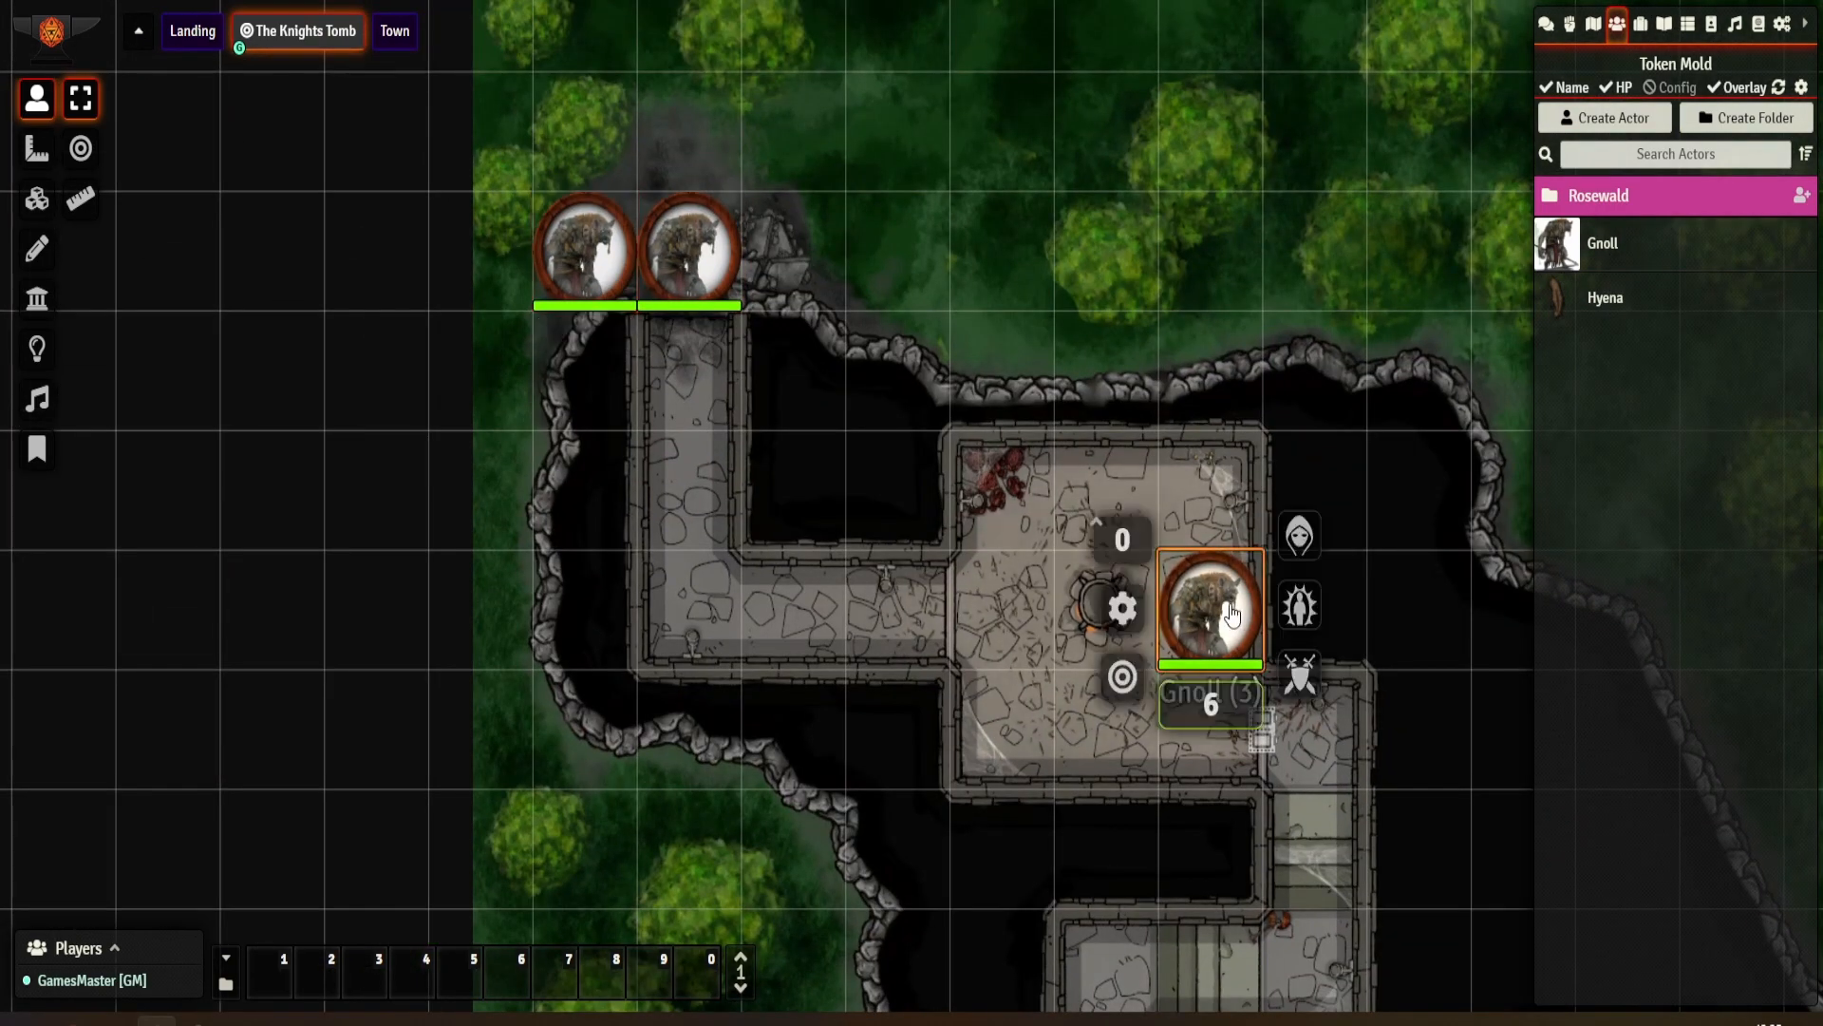
# Step: Set the northern room Gnoll's hit points to 10 on its sheet and check them on the token HUD
pyautogui.doubleClick(1234, 616)
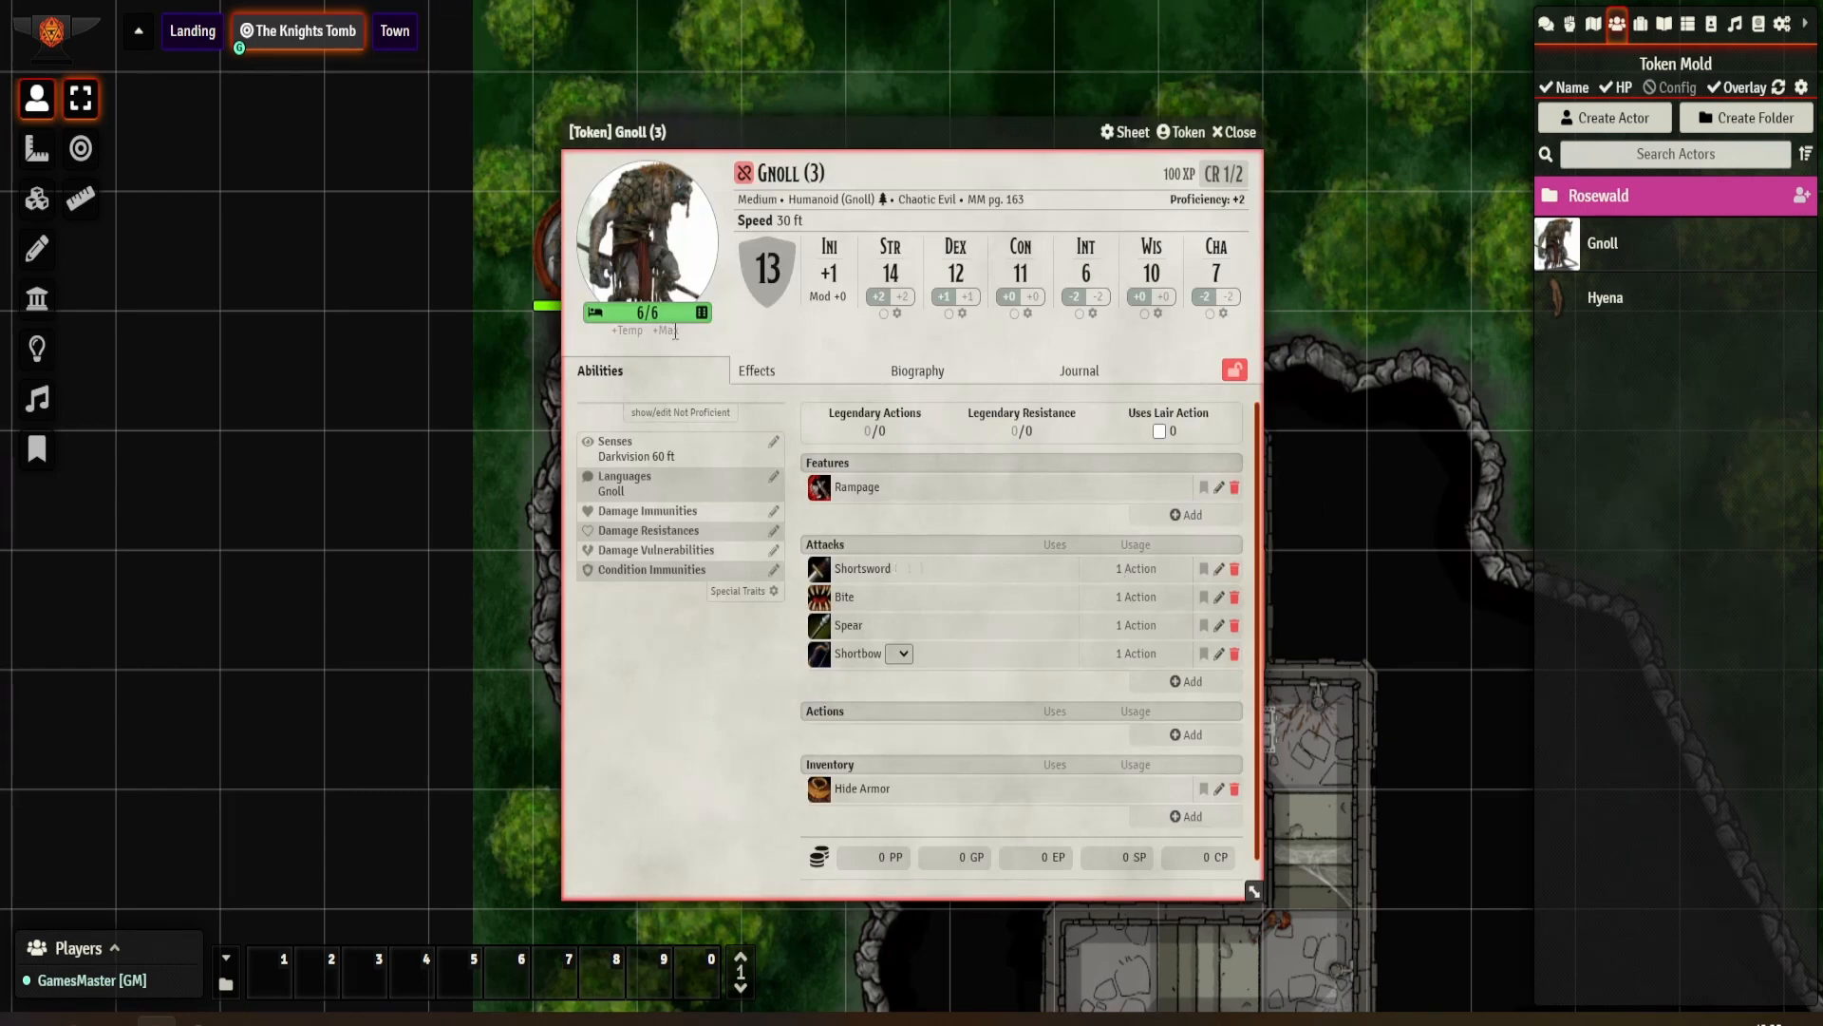
pyautogui.click(655, 313)
pyautogui.write('10')
pyautogui.press('Return')
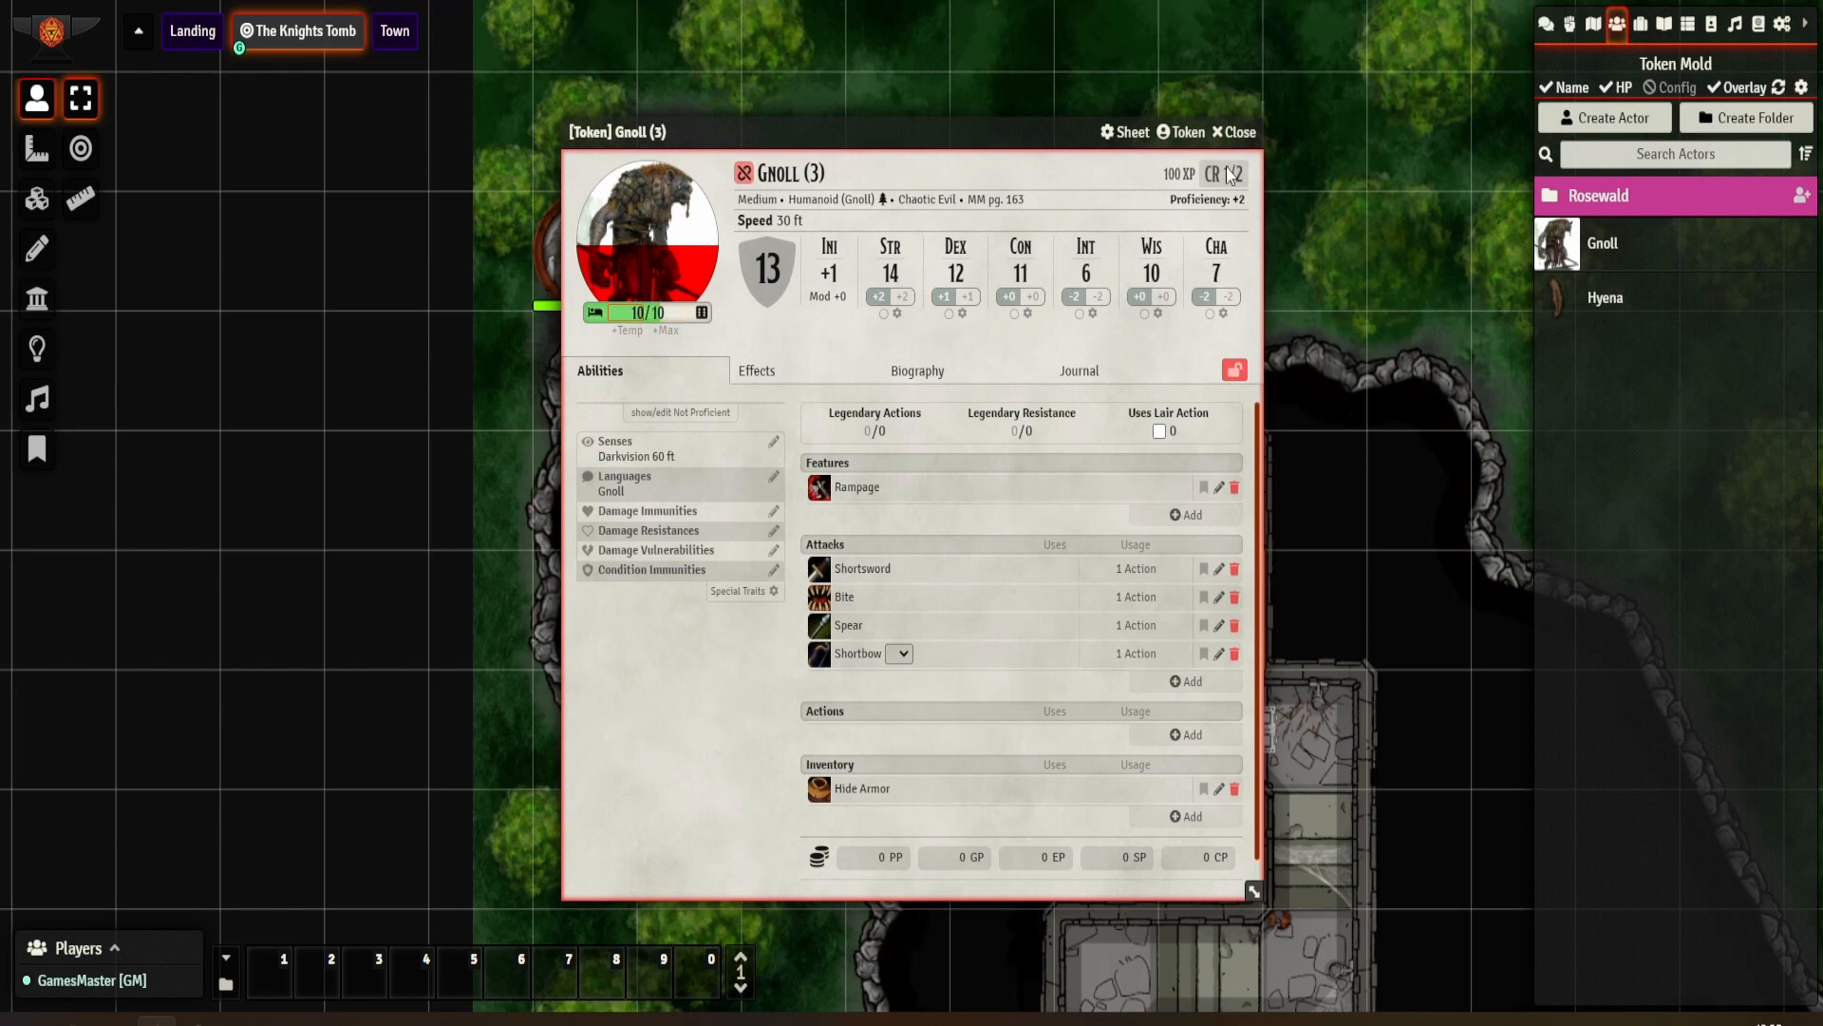
pyautogui.click(1237, 132)
pyautogui.rightClick(1221, 622)
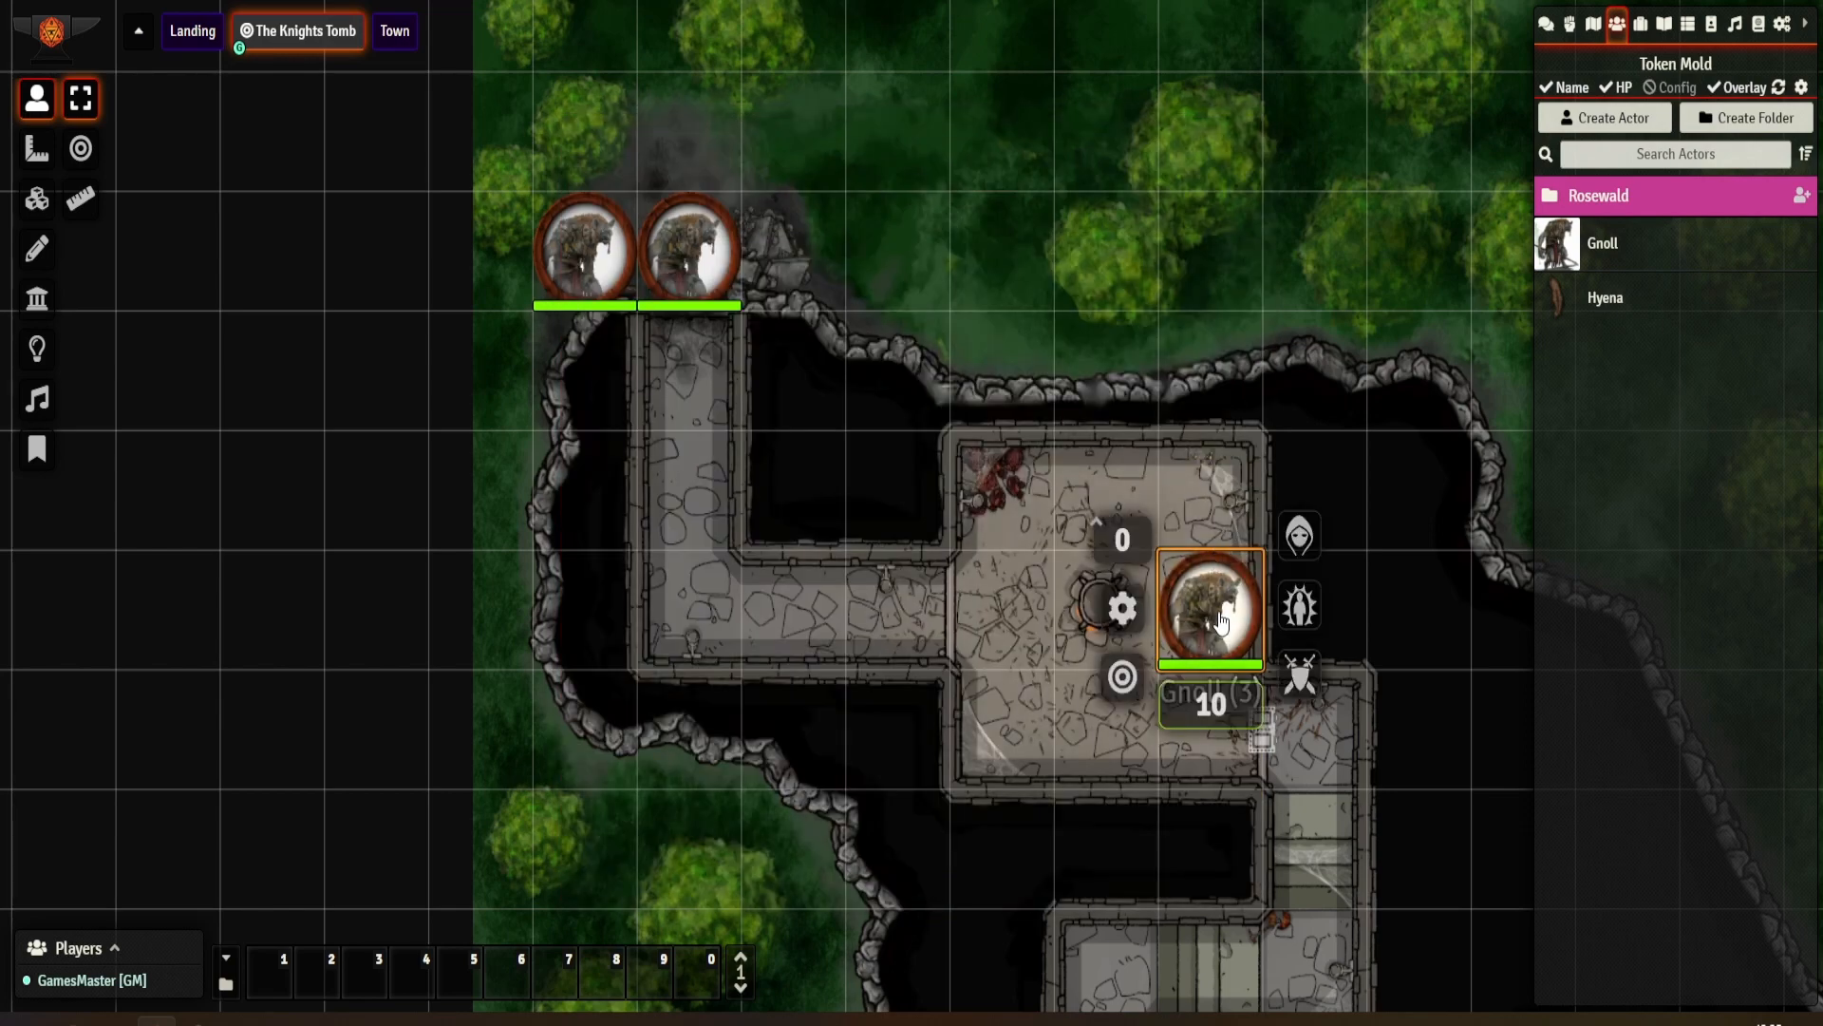
pyautogui.click(1193, 443)
# Step: Place three Hyena tokens in the northern room, two along the north wall and one by the south wall
pyautogui.moveTo(1316, 549); pyautogui.dragTo(1121, 343)
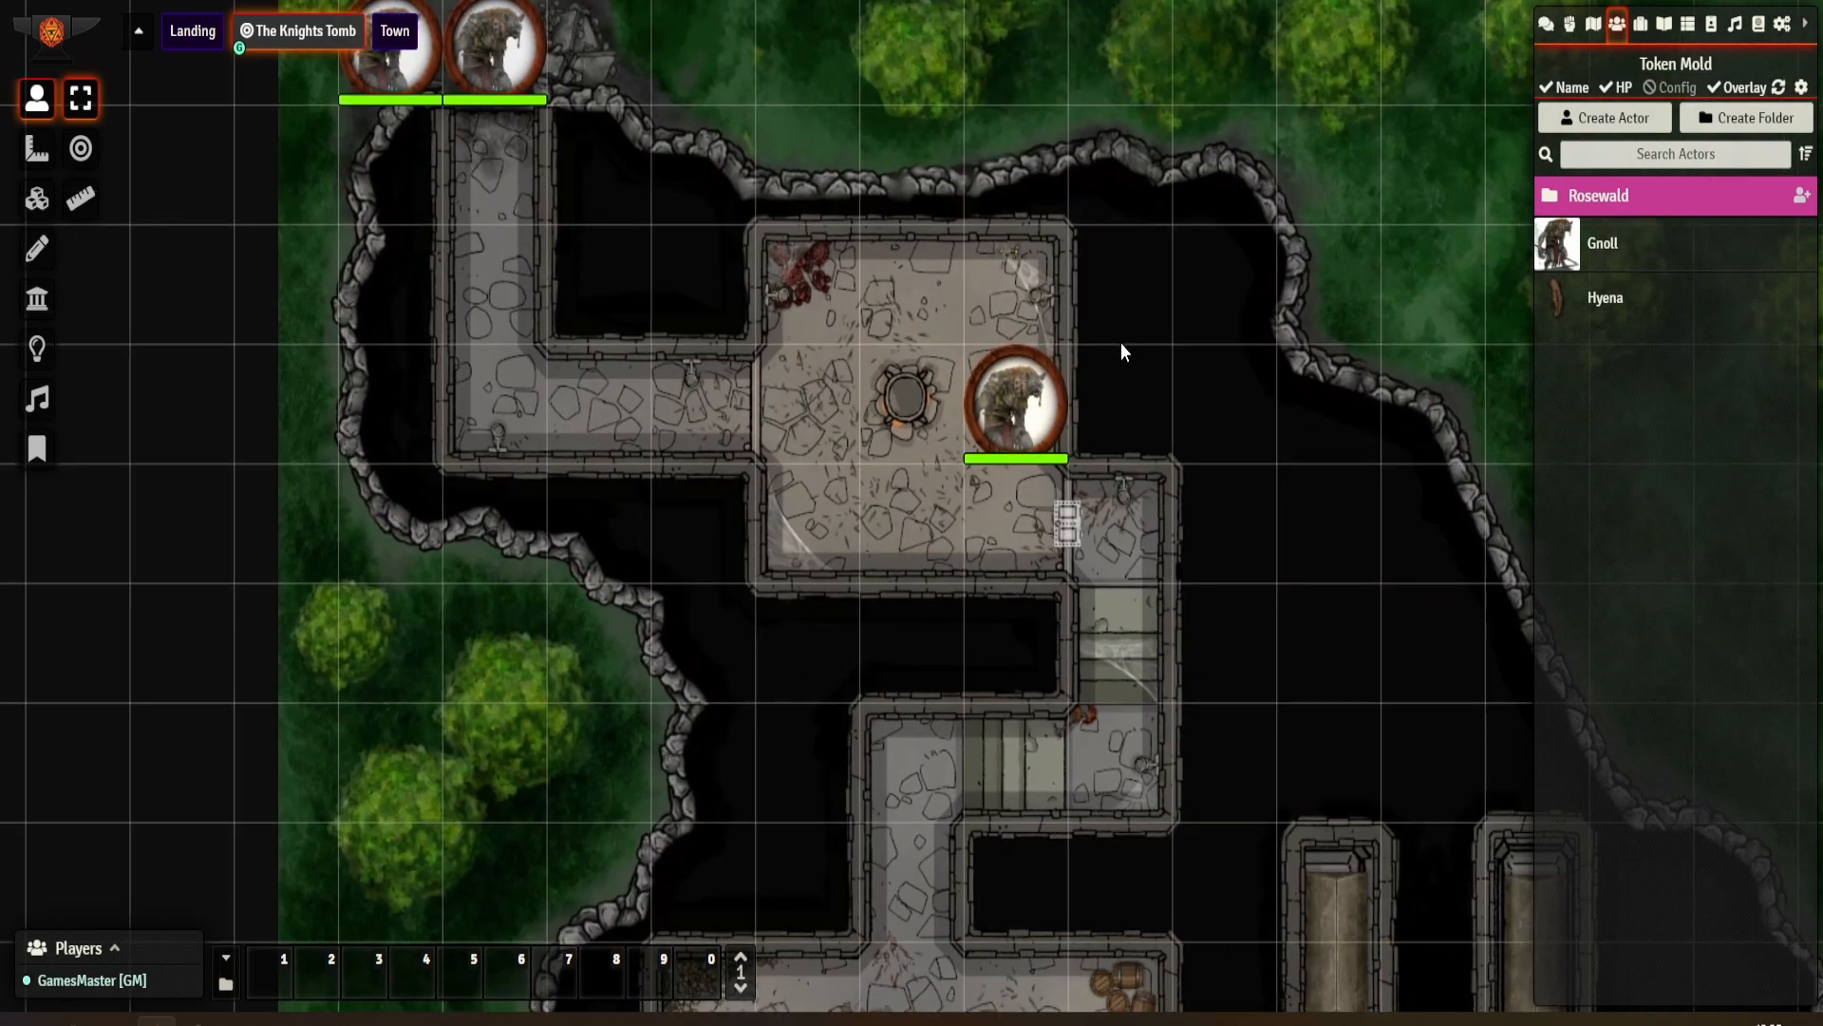
pyautogui.click(1636, 292)
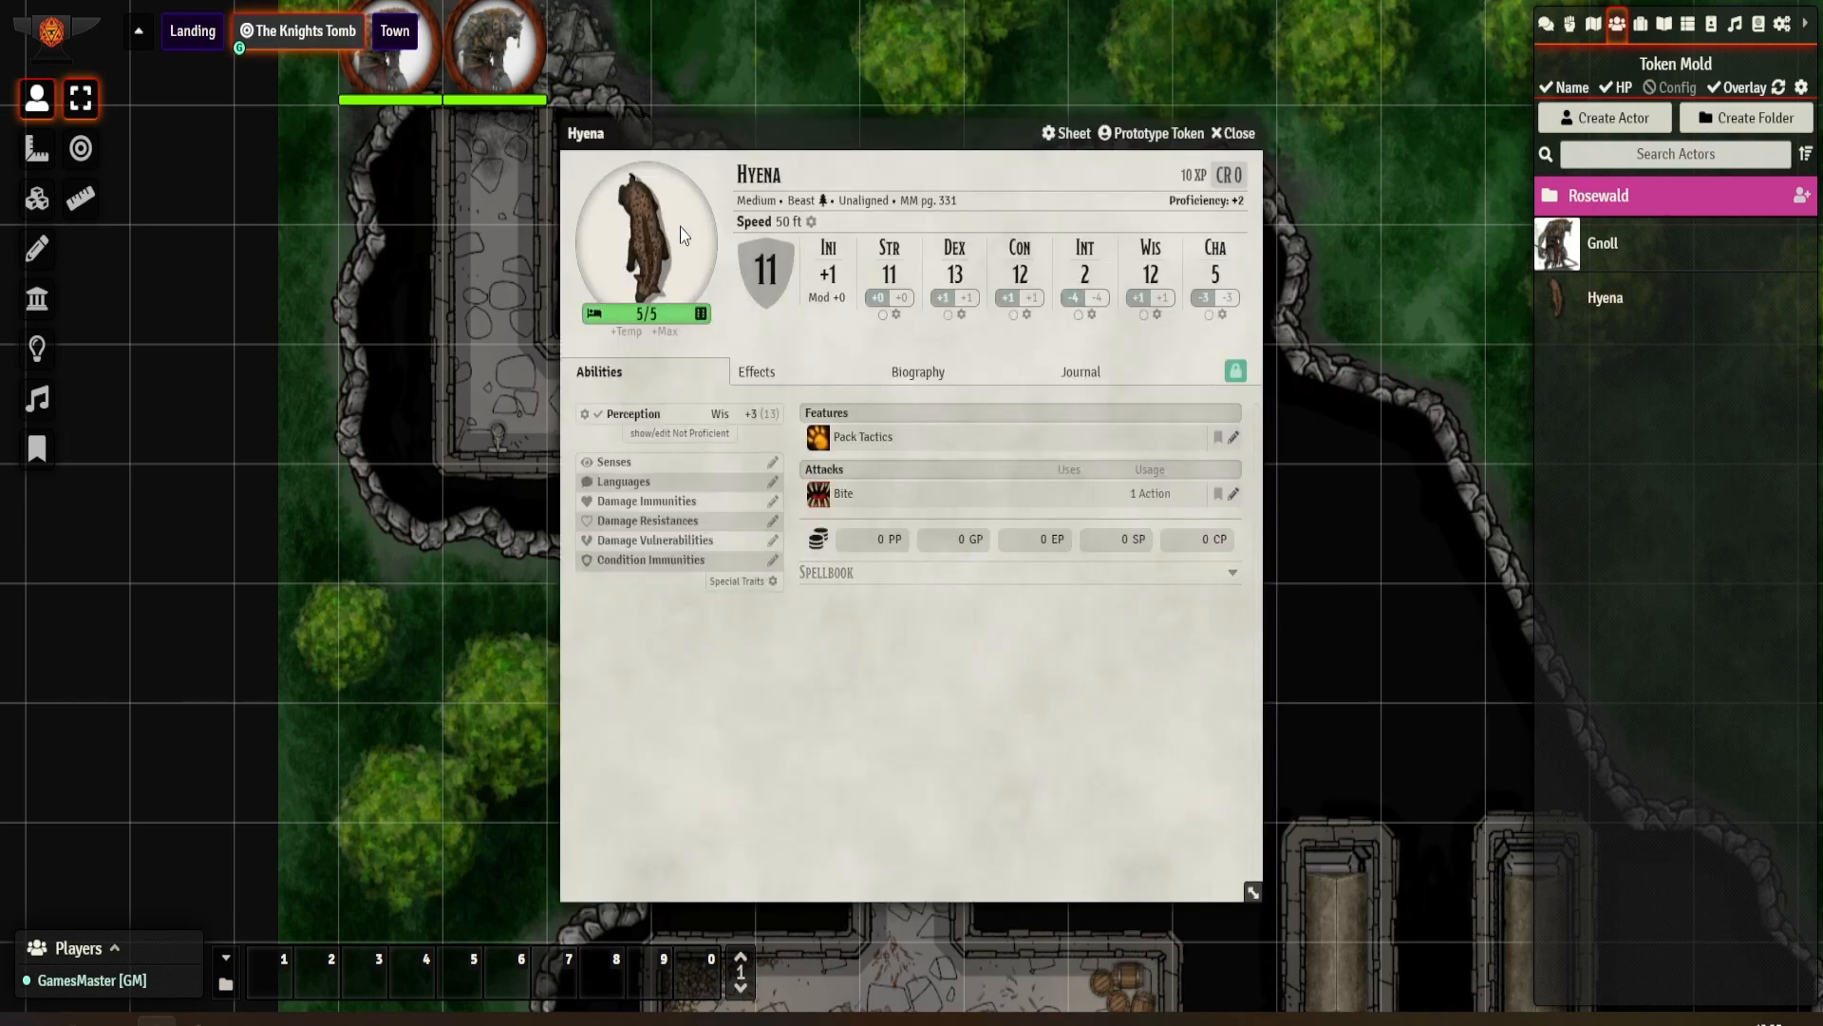
pyautogui.click(1233, 135)
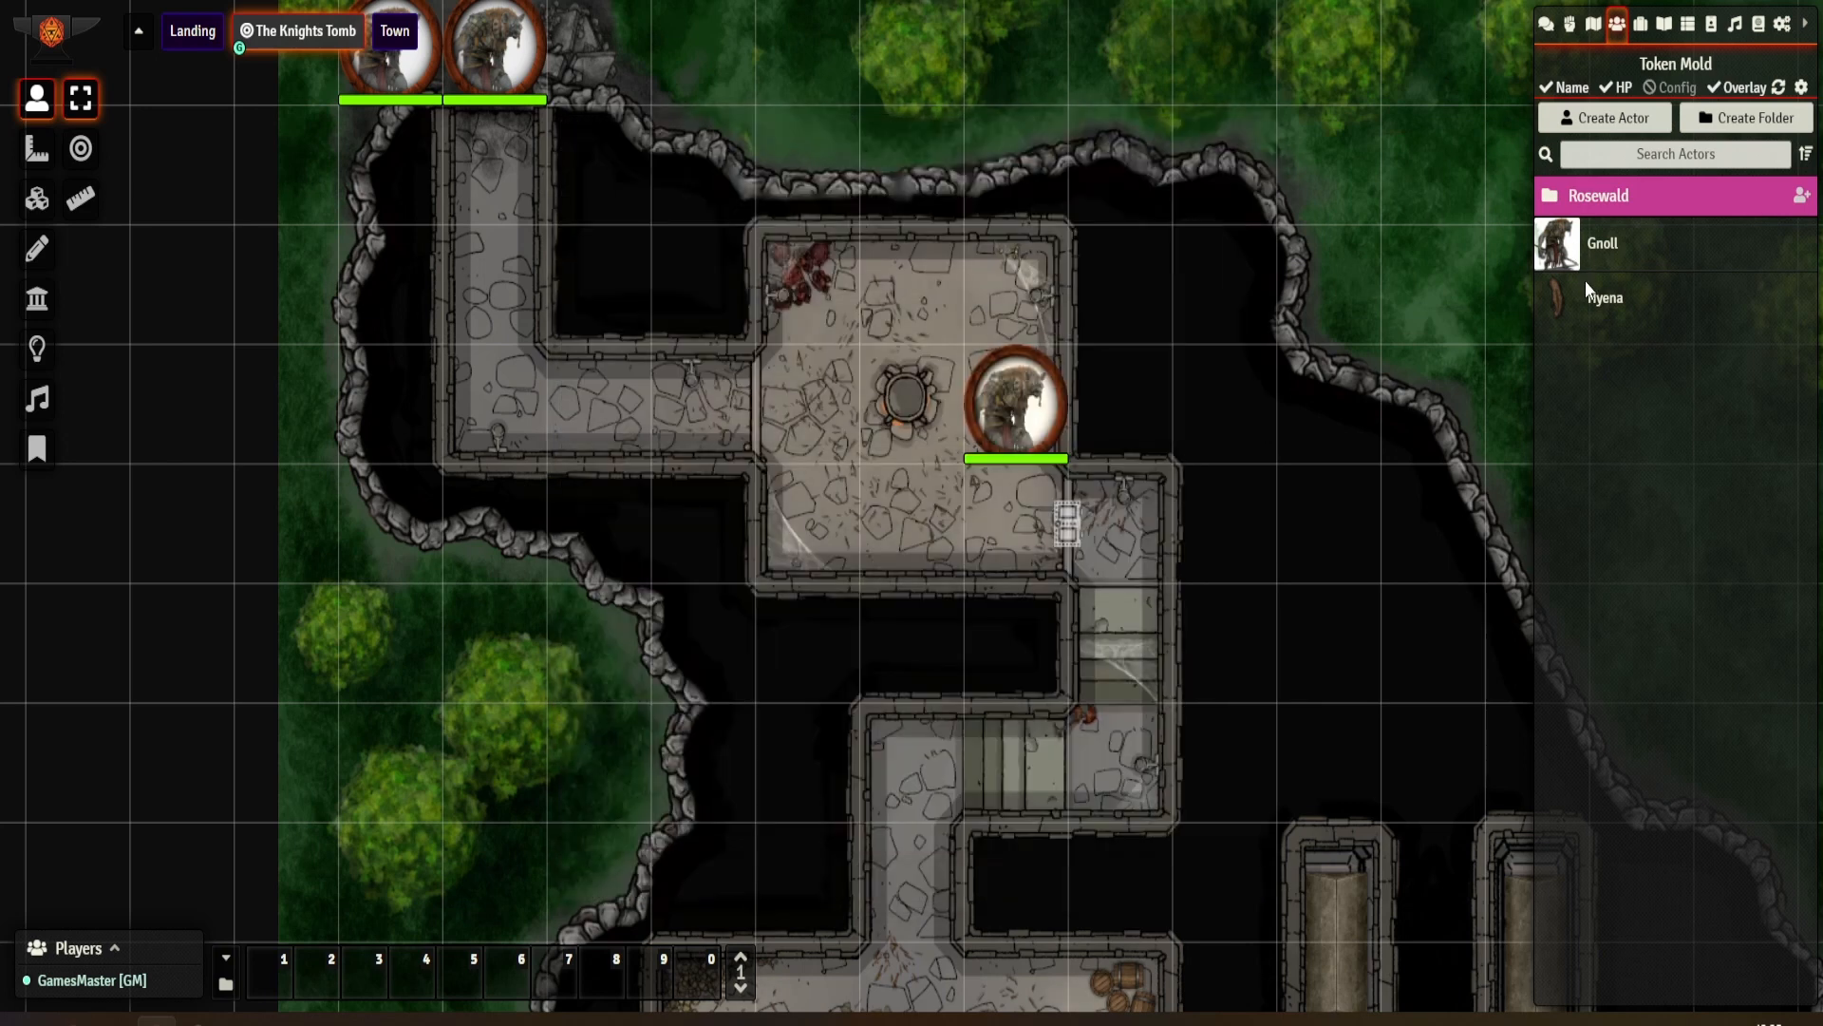
pyautogui.moveTo(914, 342); pyautogui.dragTo(911, 302)
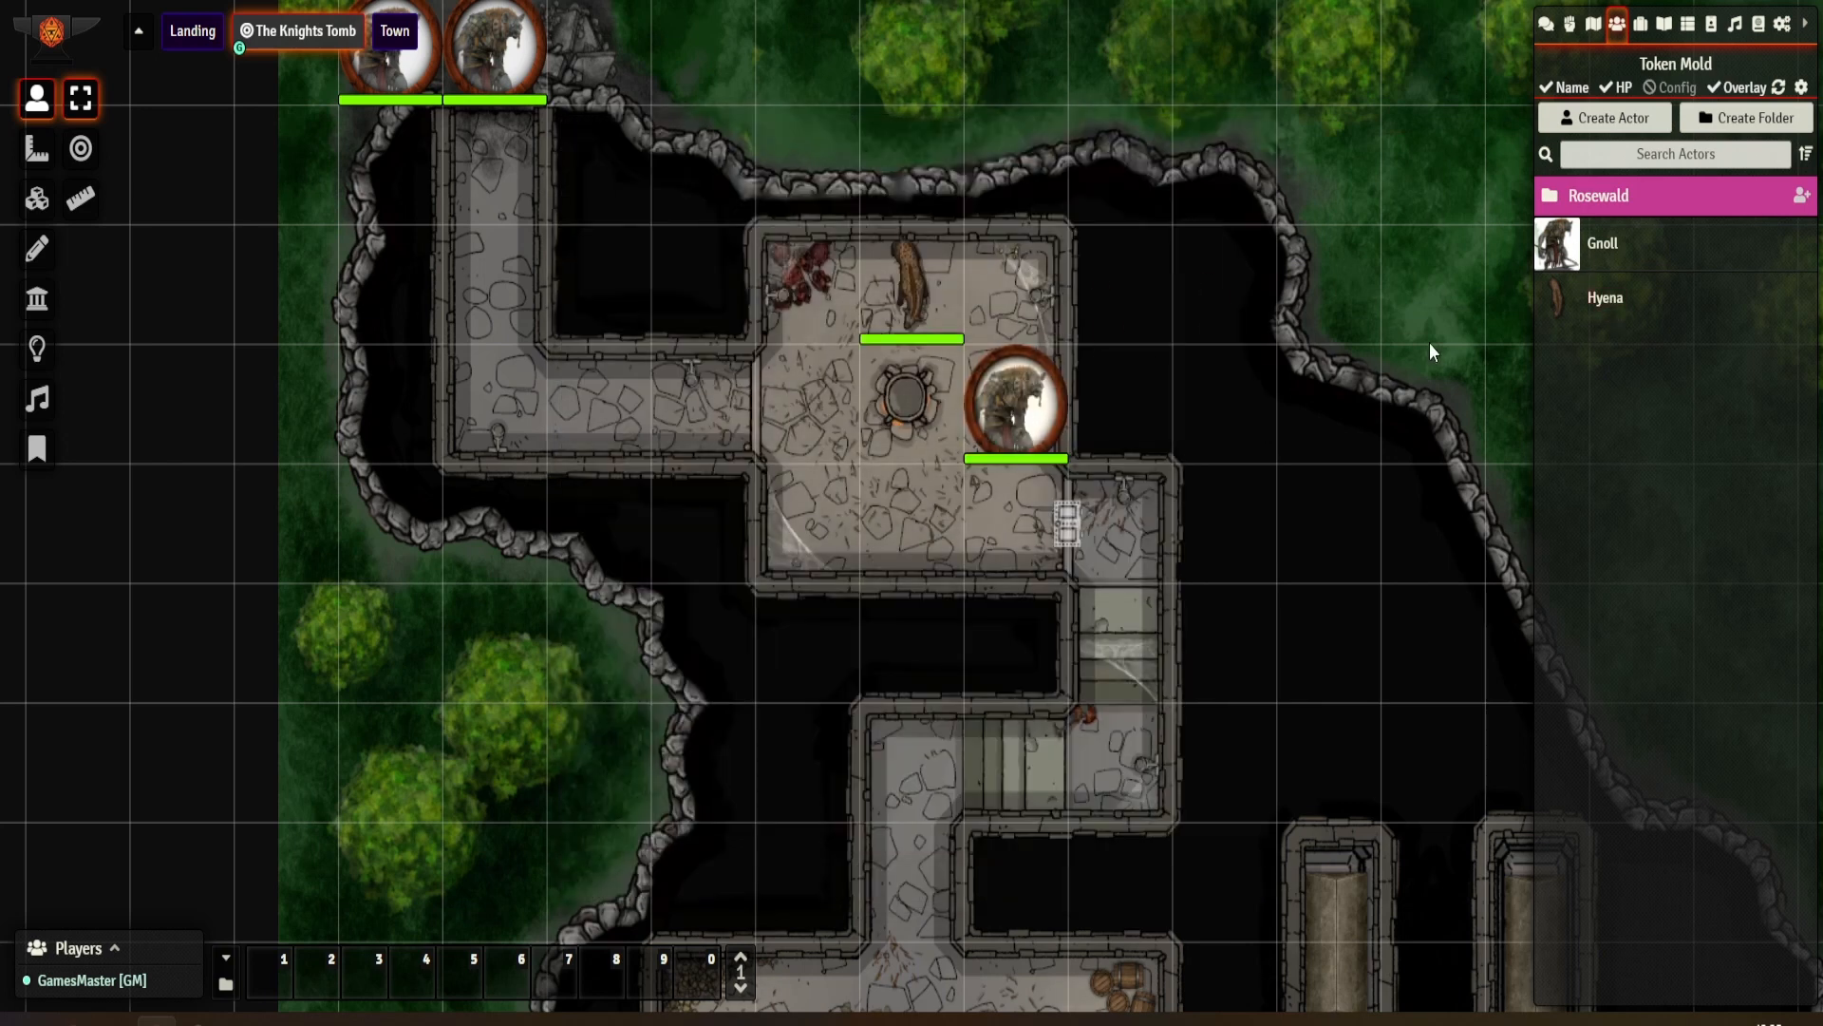
pyautogui.moveTo(1578, 305)
pyautogui.mouseDown()
pyautogui.moveTo(921, 526)
pyautogui.moveTo(1014, 285)
pyautogui.mouseUp()
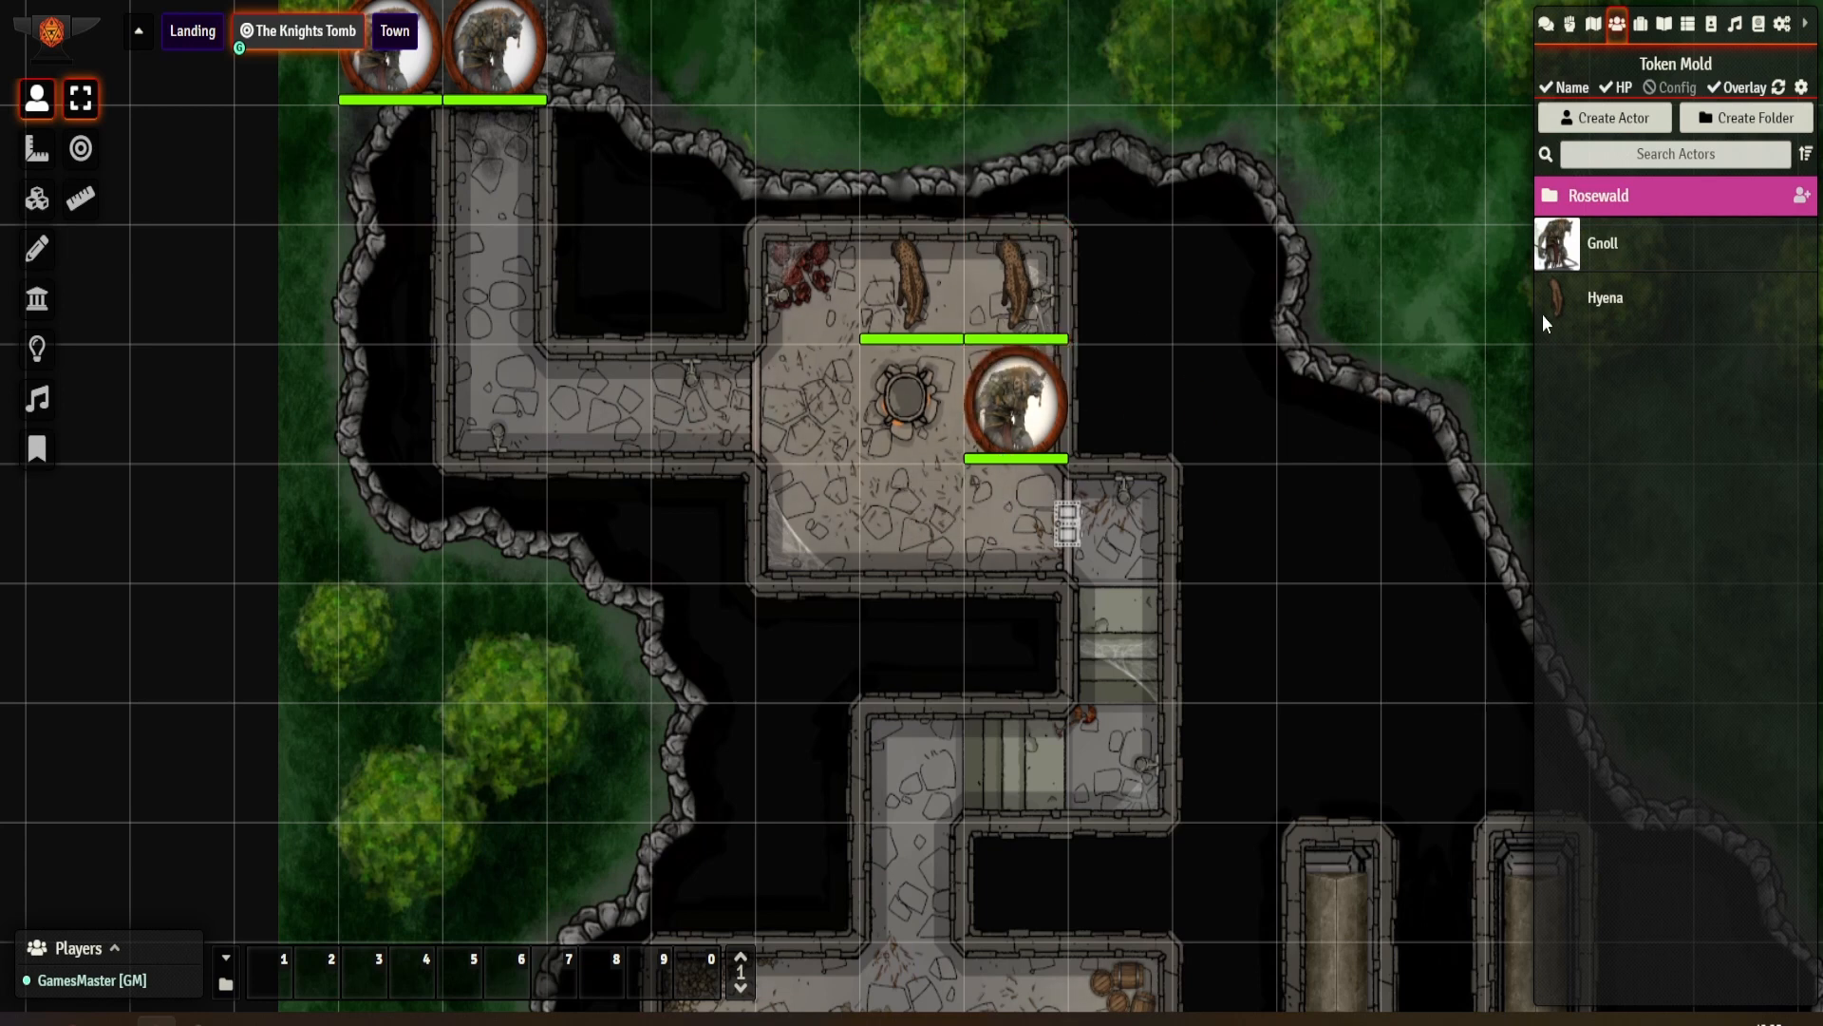
pyautogui.moveTo(1548, 325); pyautogui.dragTo(911, 526)
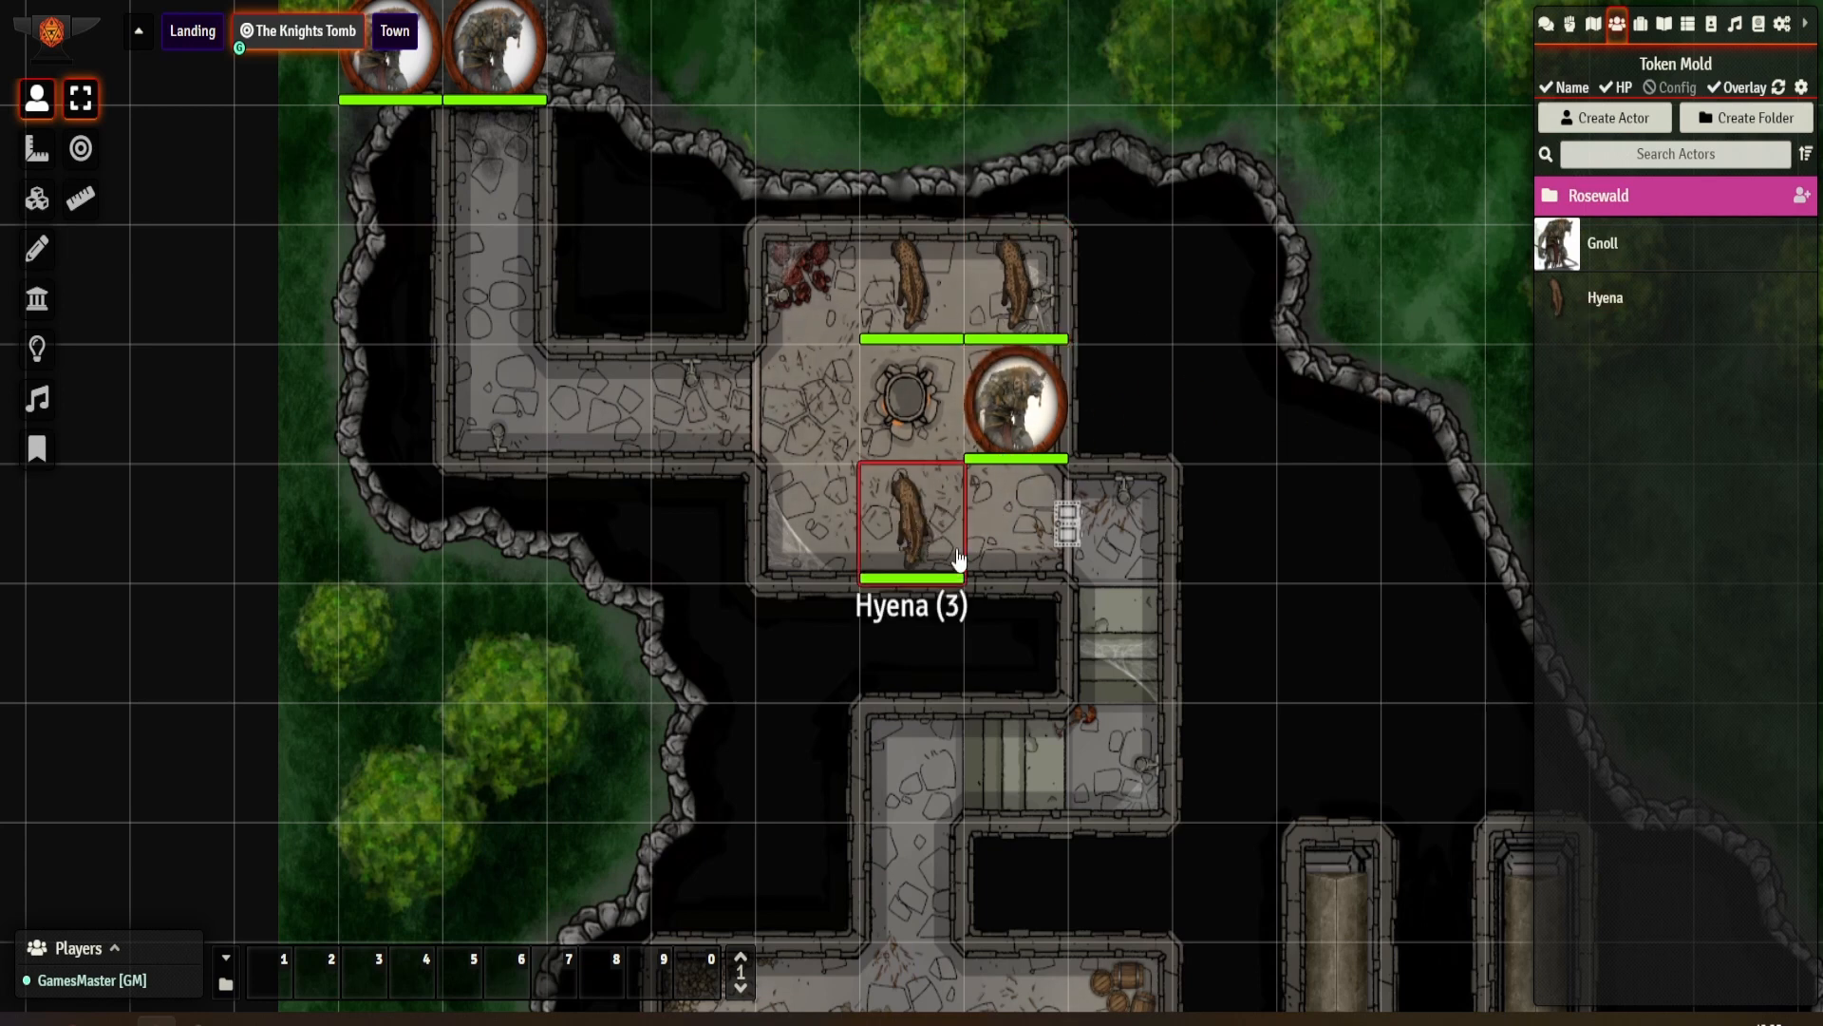
# Step: Duplicate the Gnoll actor in the Rosewald folder
pyautogui.moveTo(1193, 577); pyautogui.dragTo(1289, 653)
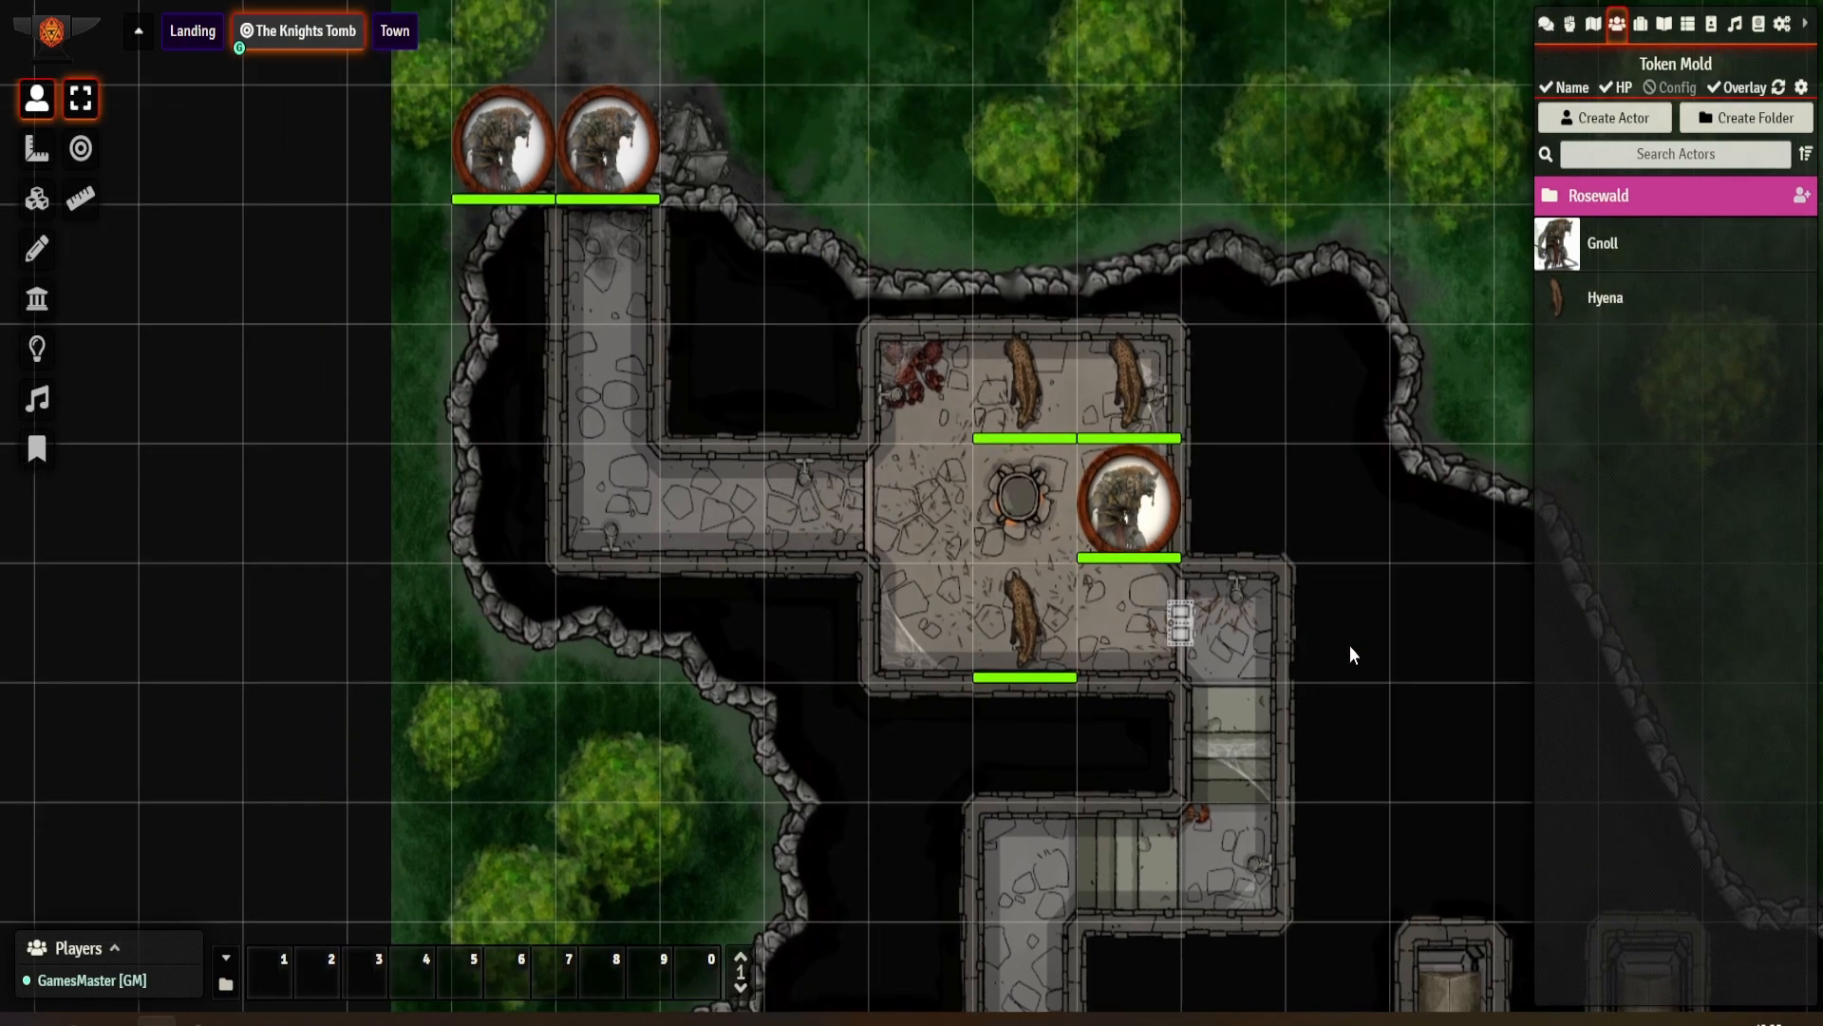
pyautogui.moveTo(1360, 724); pyautogui.dragTo(1097, 452)
pyautogui.moveTo(1114, 598); pyautogui.dragTo(1147, 366)
pyautogui.moveTo(1173, 430); pyautogui.dragTo(1197, 133)
pyautogui.rightClick(1611, 250)
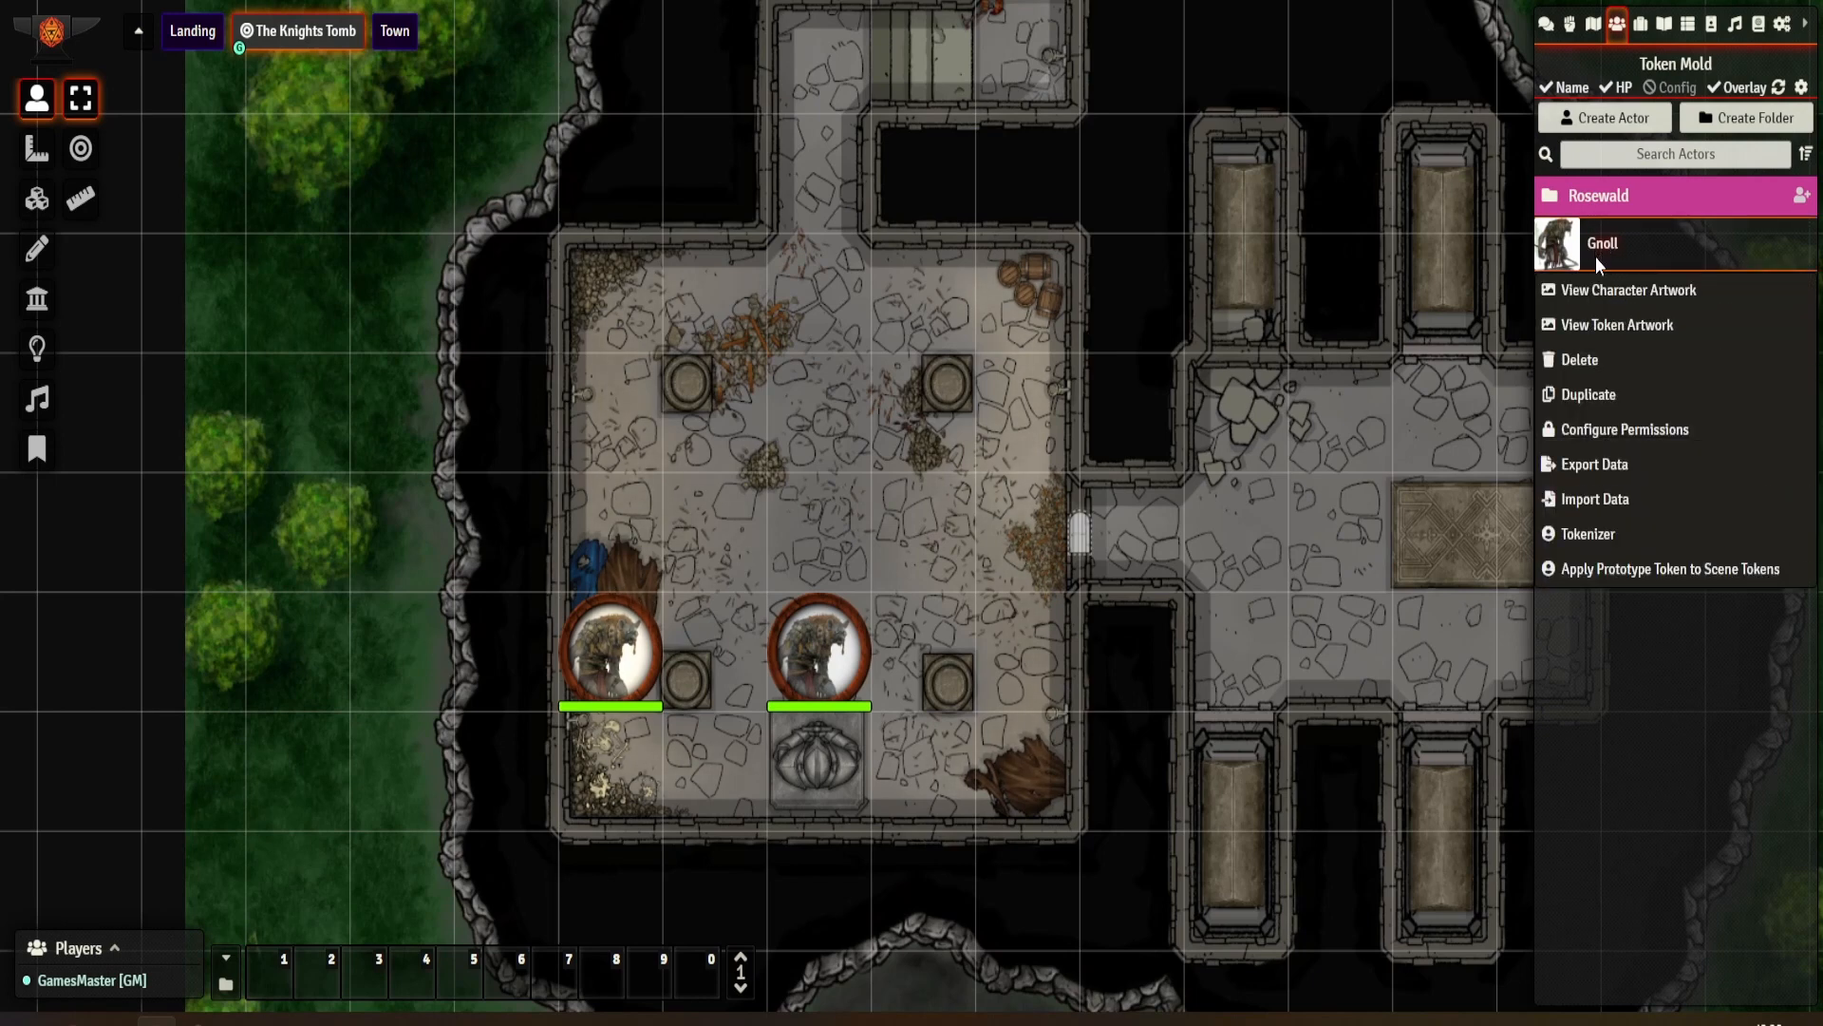
pyautogui.click(1595, 253)
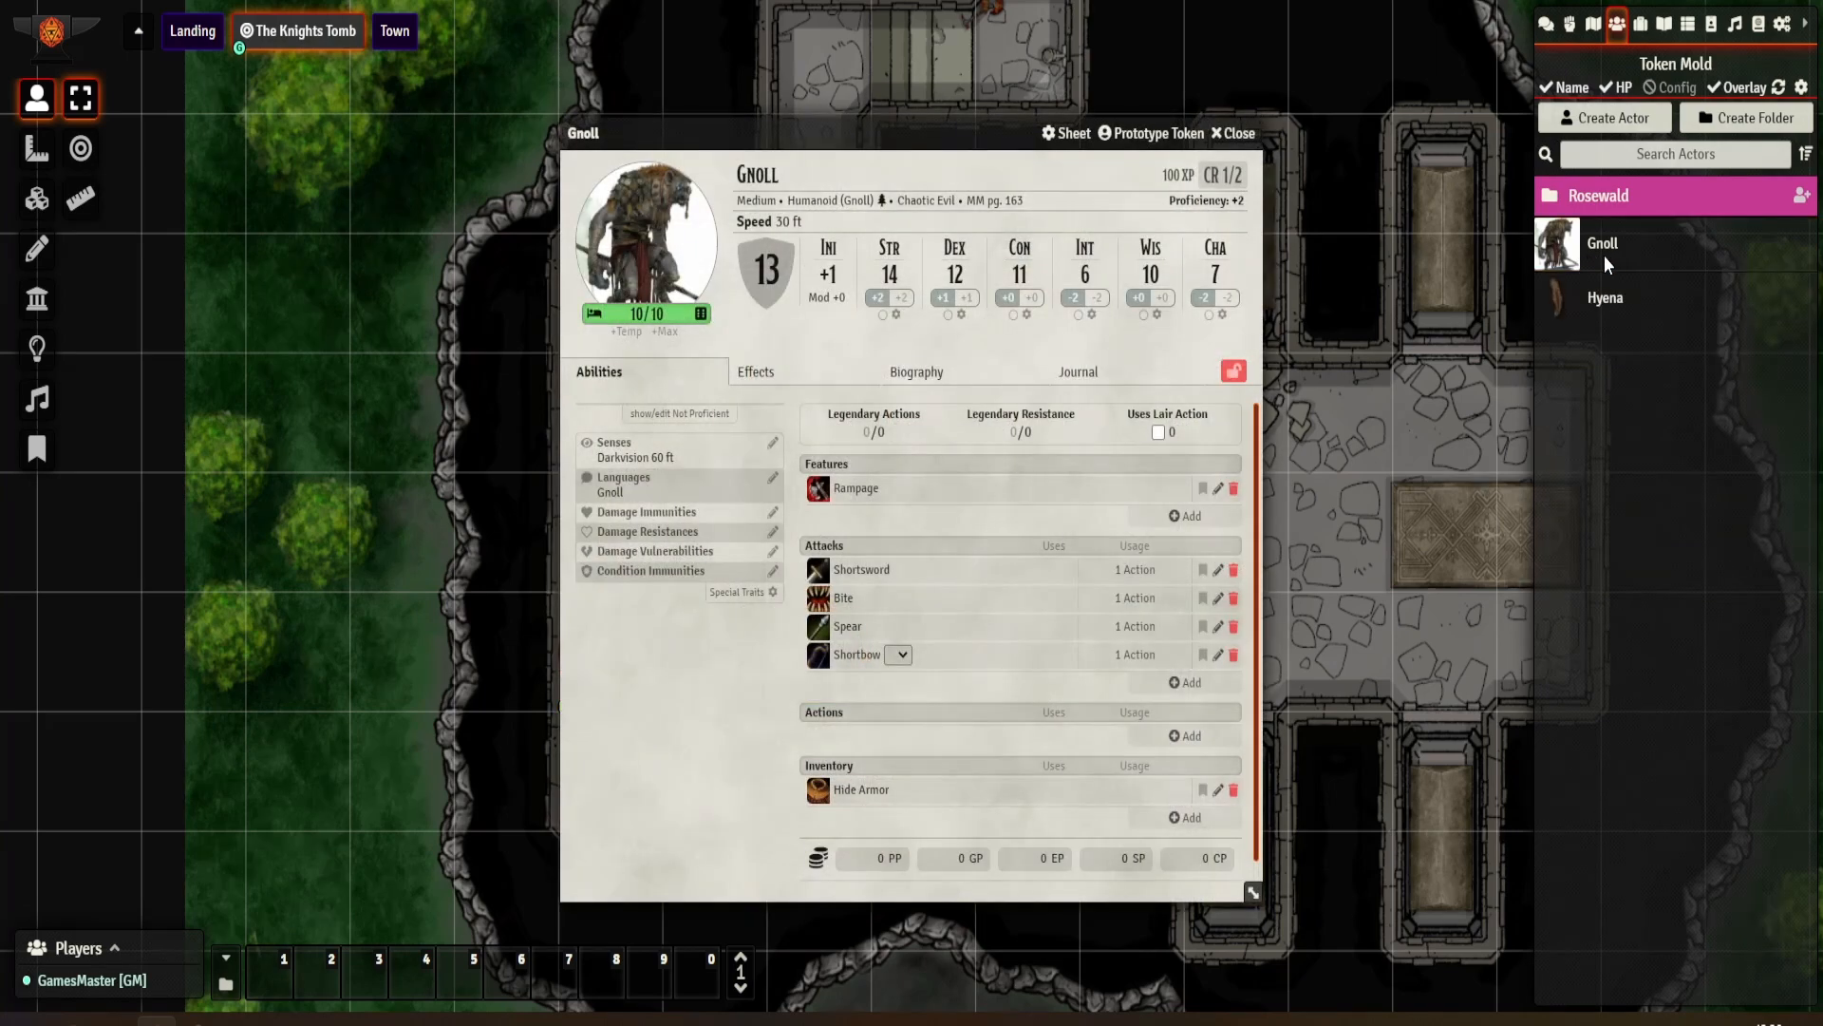
pyautogui.click(1233, 133)
pyautogui.rightClick(1588, 251)
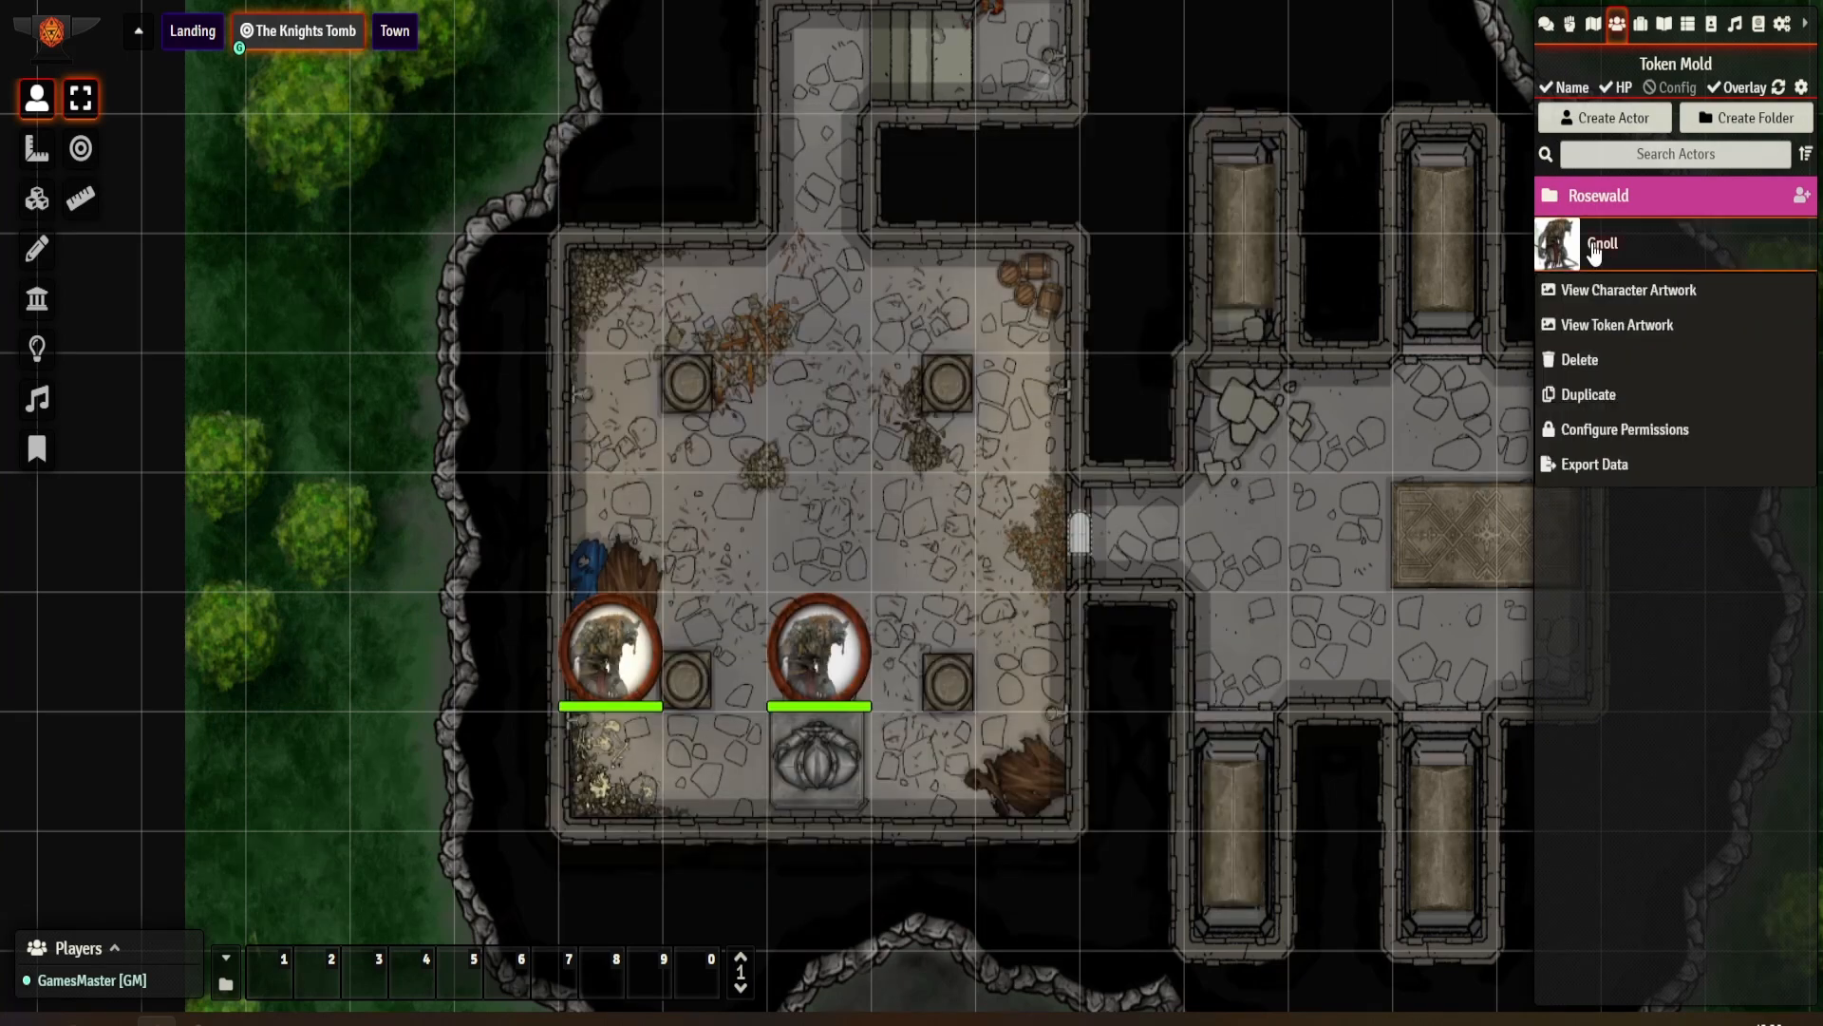
pyautogui.click(1592, 396)
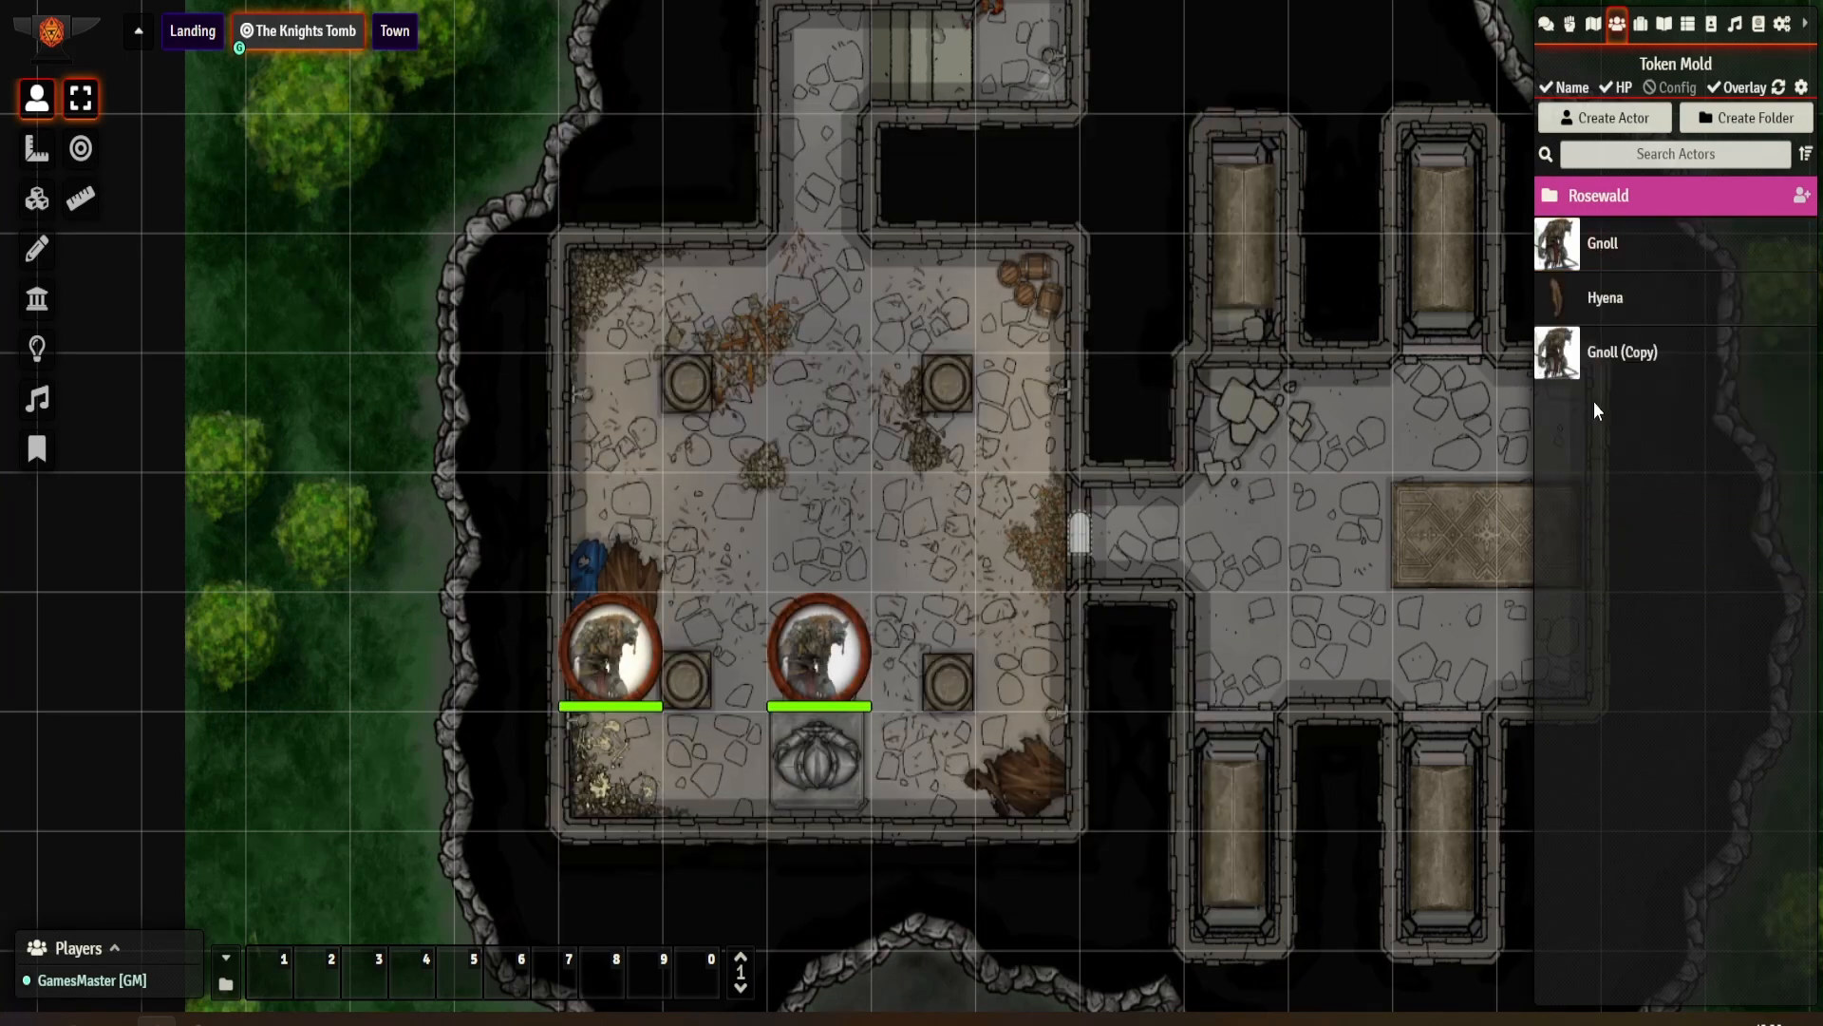
# Step: Open the Gnoll copy's artwork for editing and add gnoll_1.png from Rosewald/Monsters as an avatar layer
pyautogui.click(1635, 356)
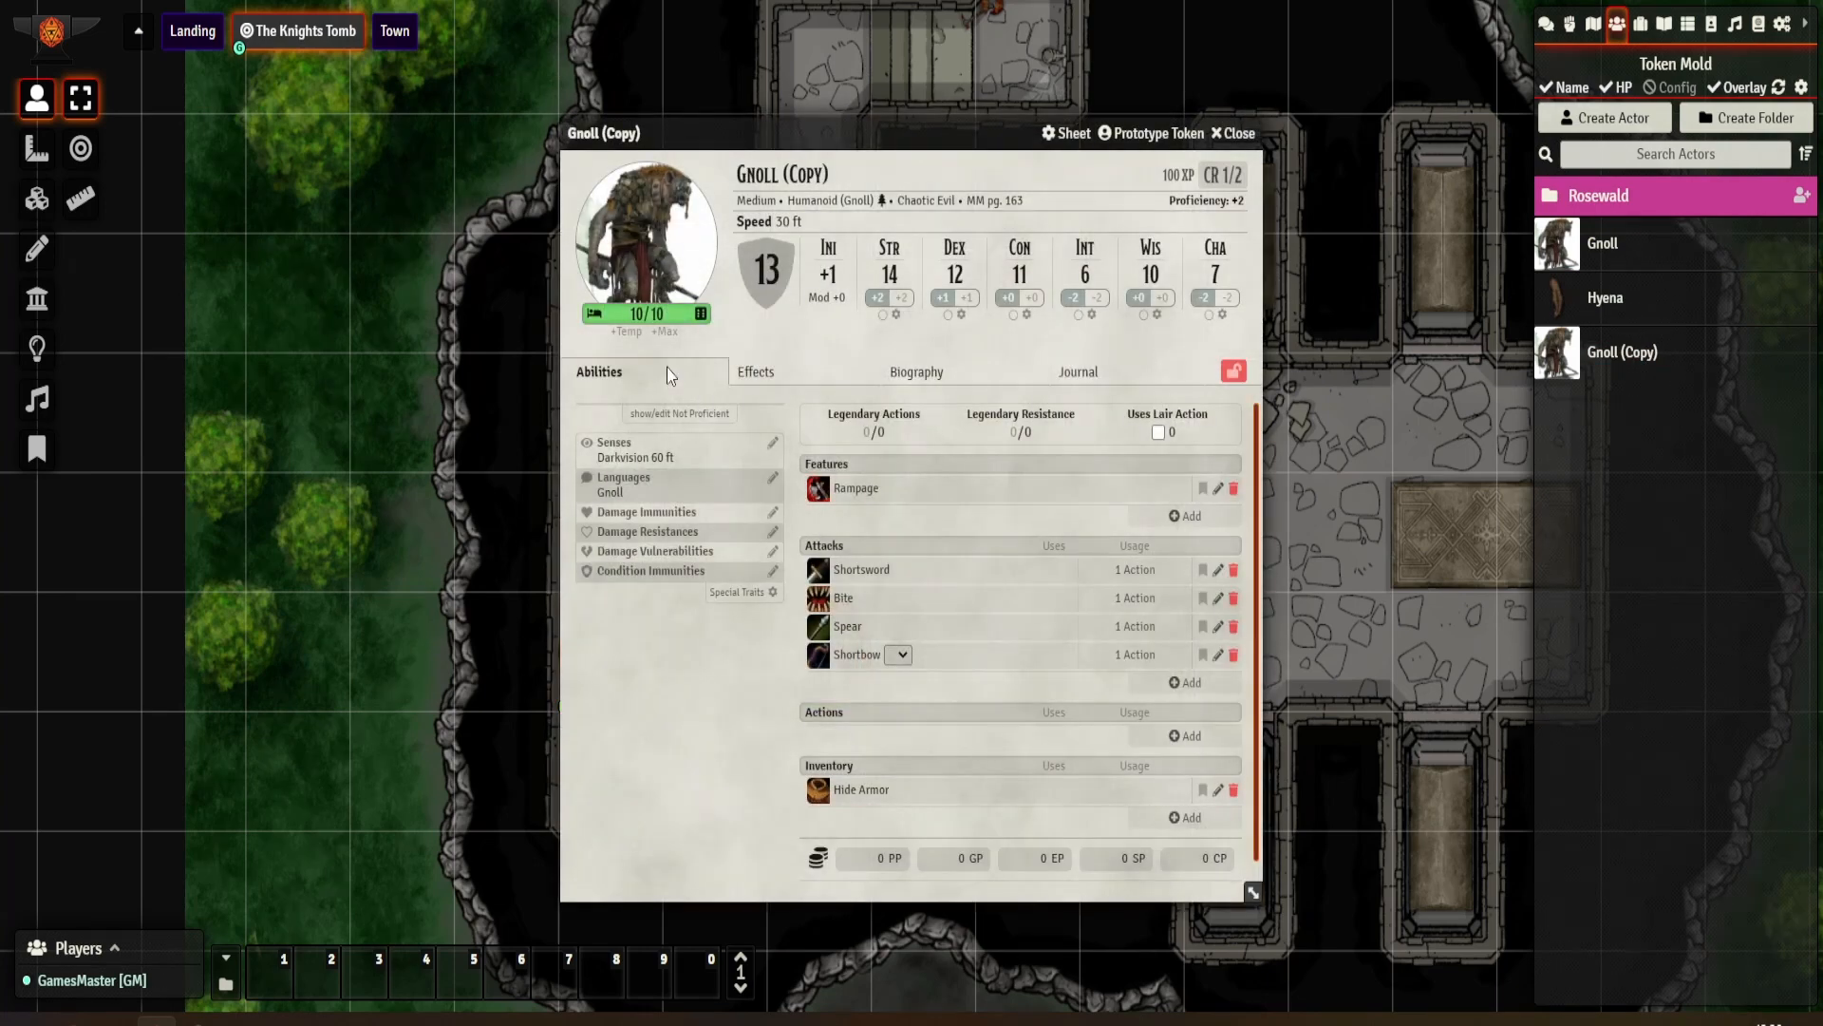
pyautogui.click(638, 259)
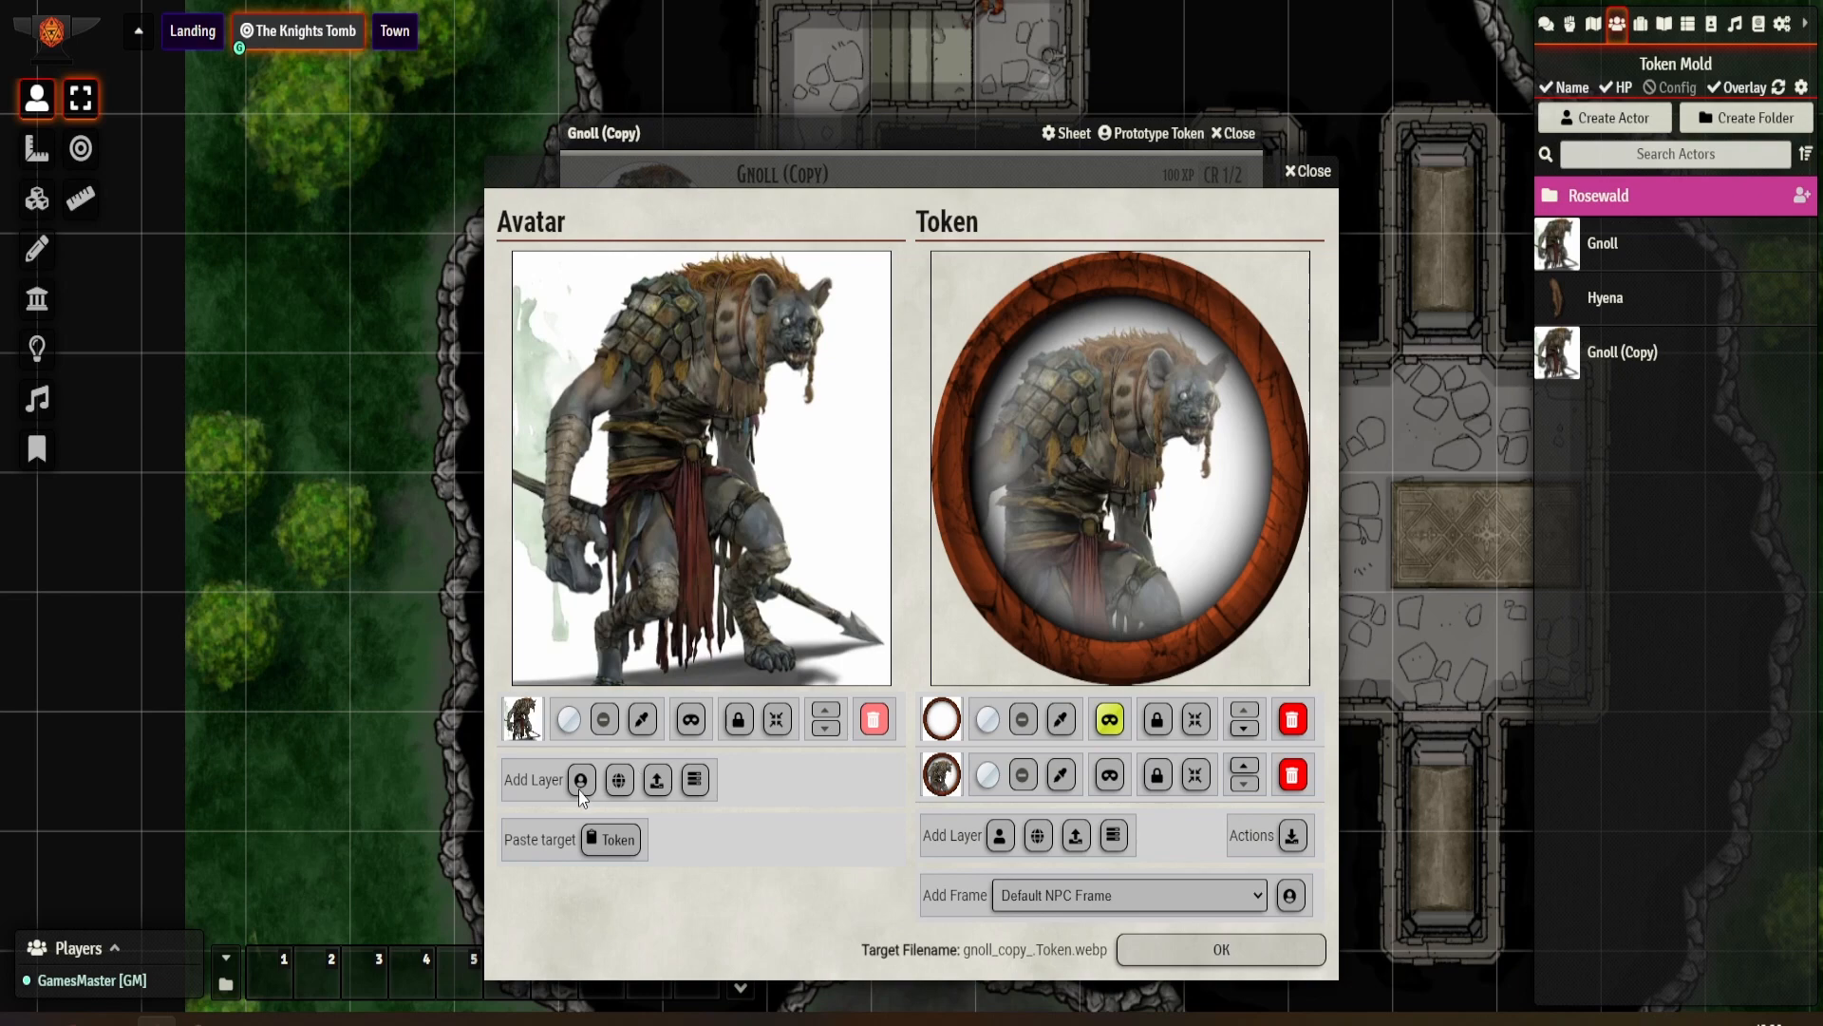
pyautogui.click(579, 788)
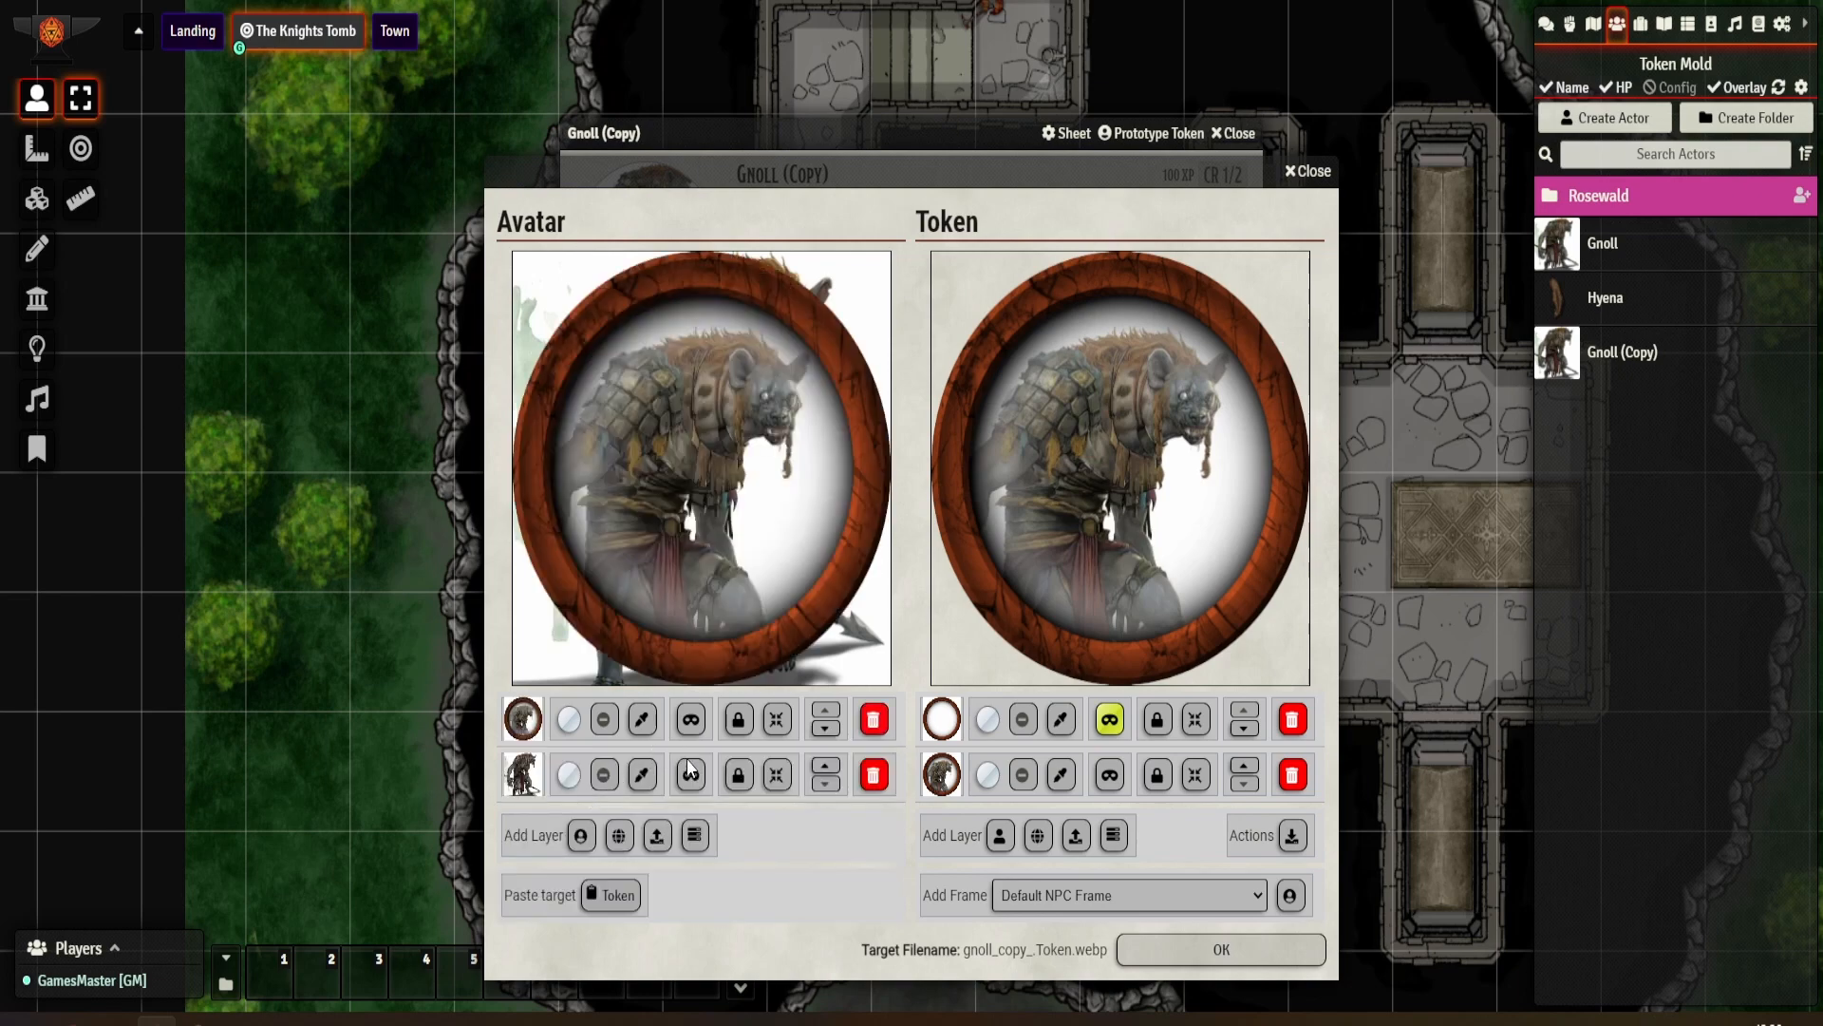
pyautogui.click(874, 719)
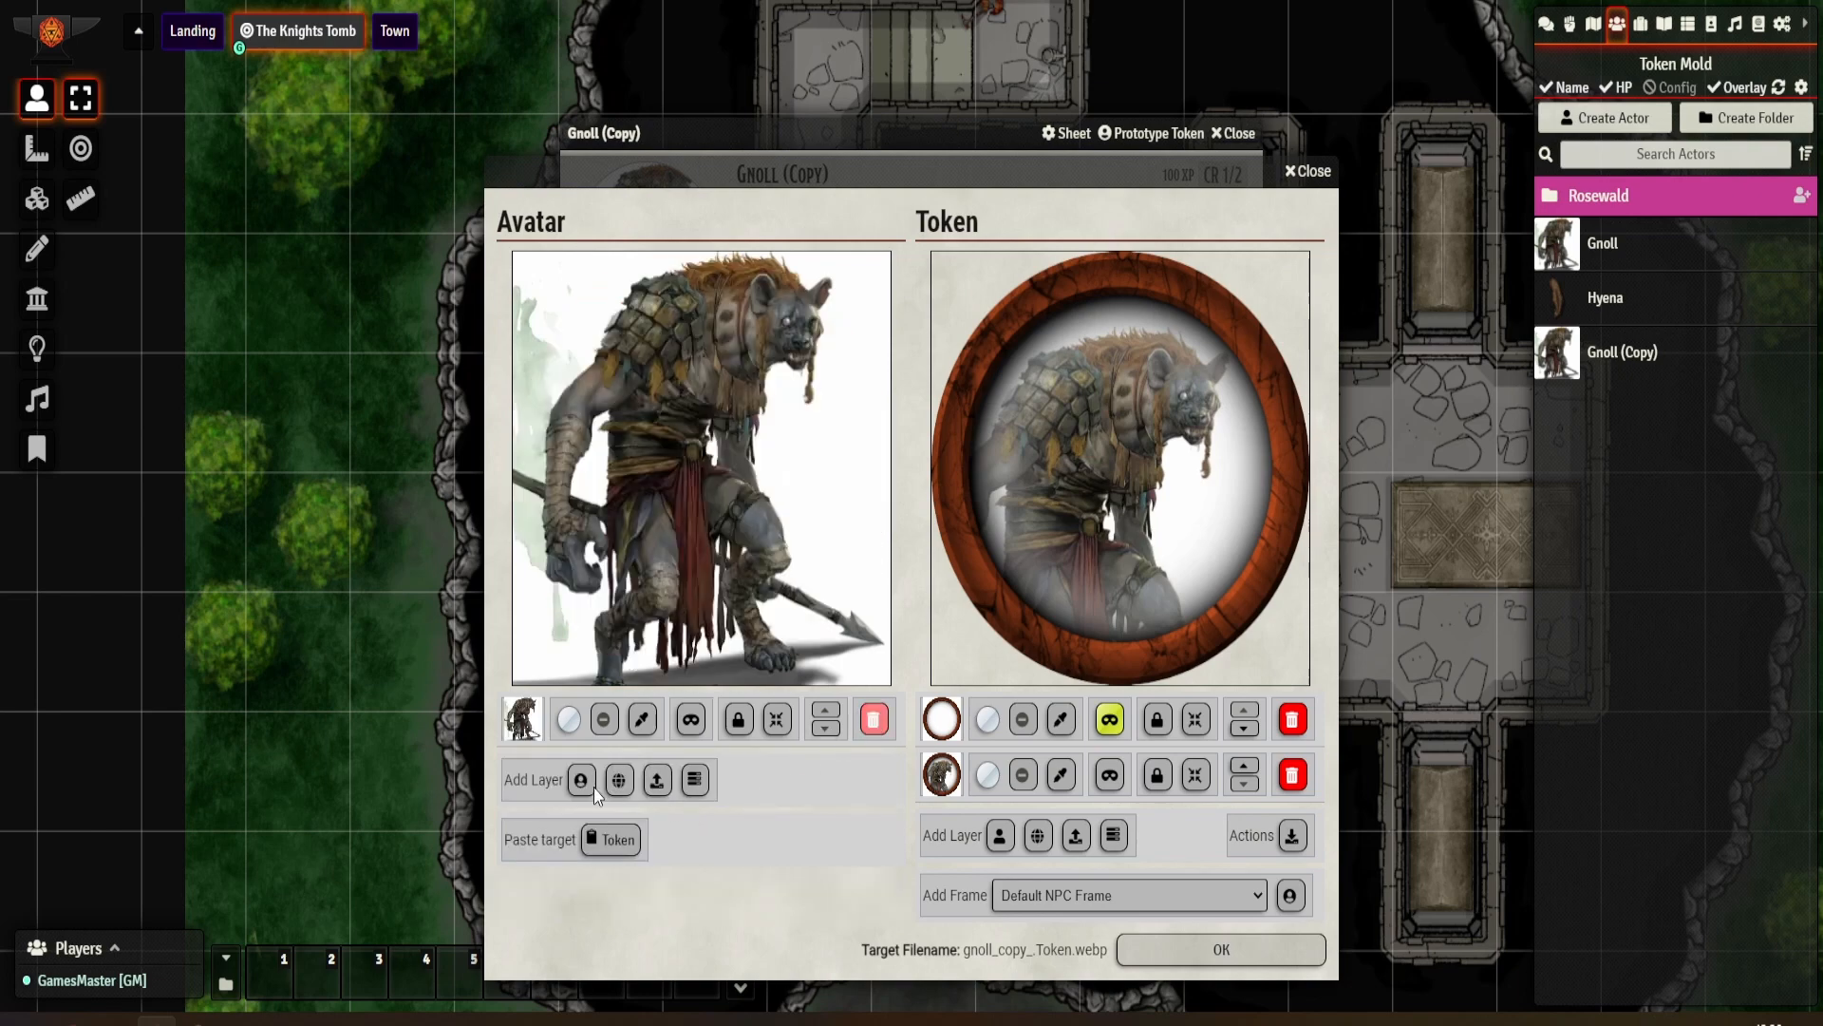
pyautogui.click(694, 780)
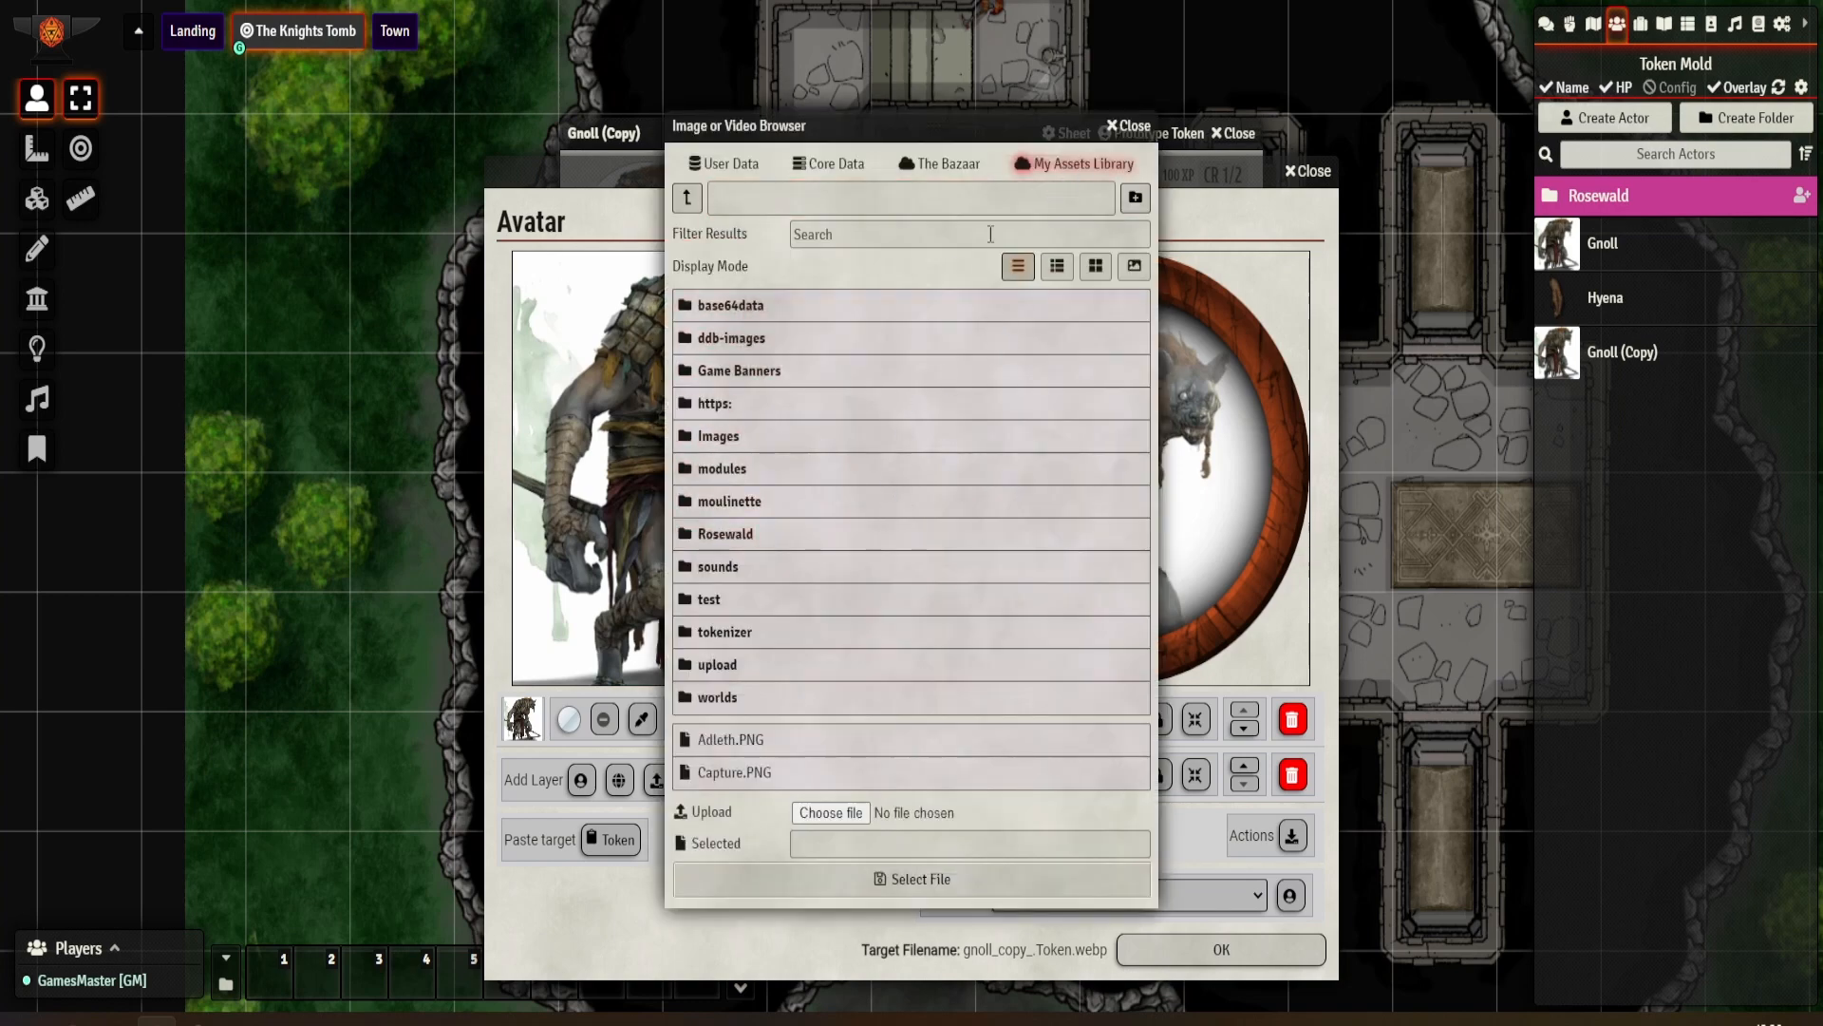
pyautogui.click(740, 536)
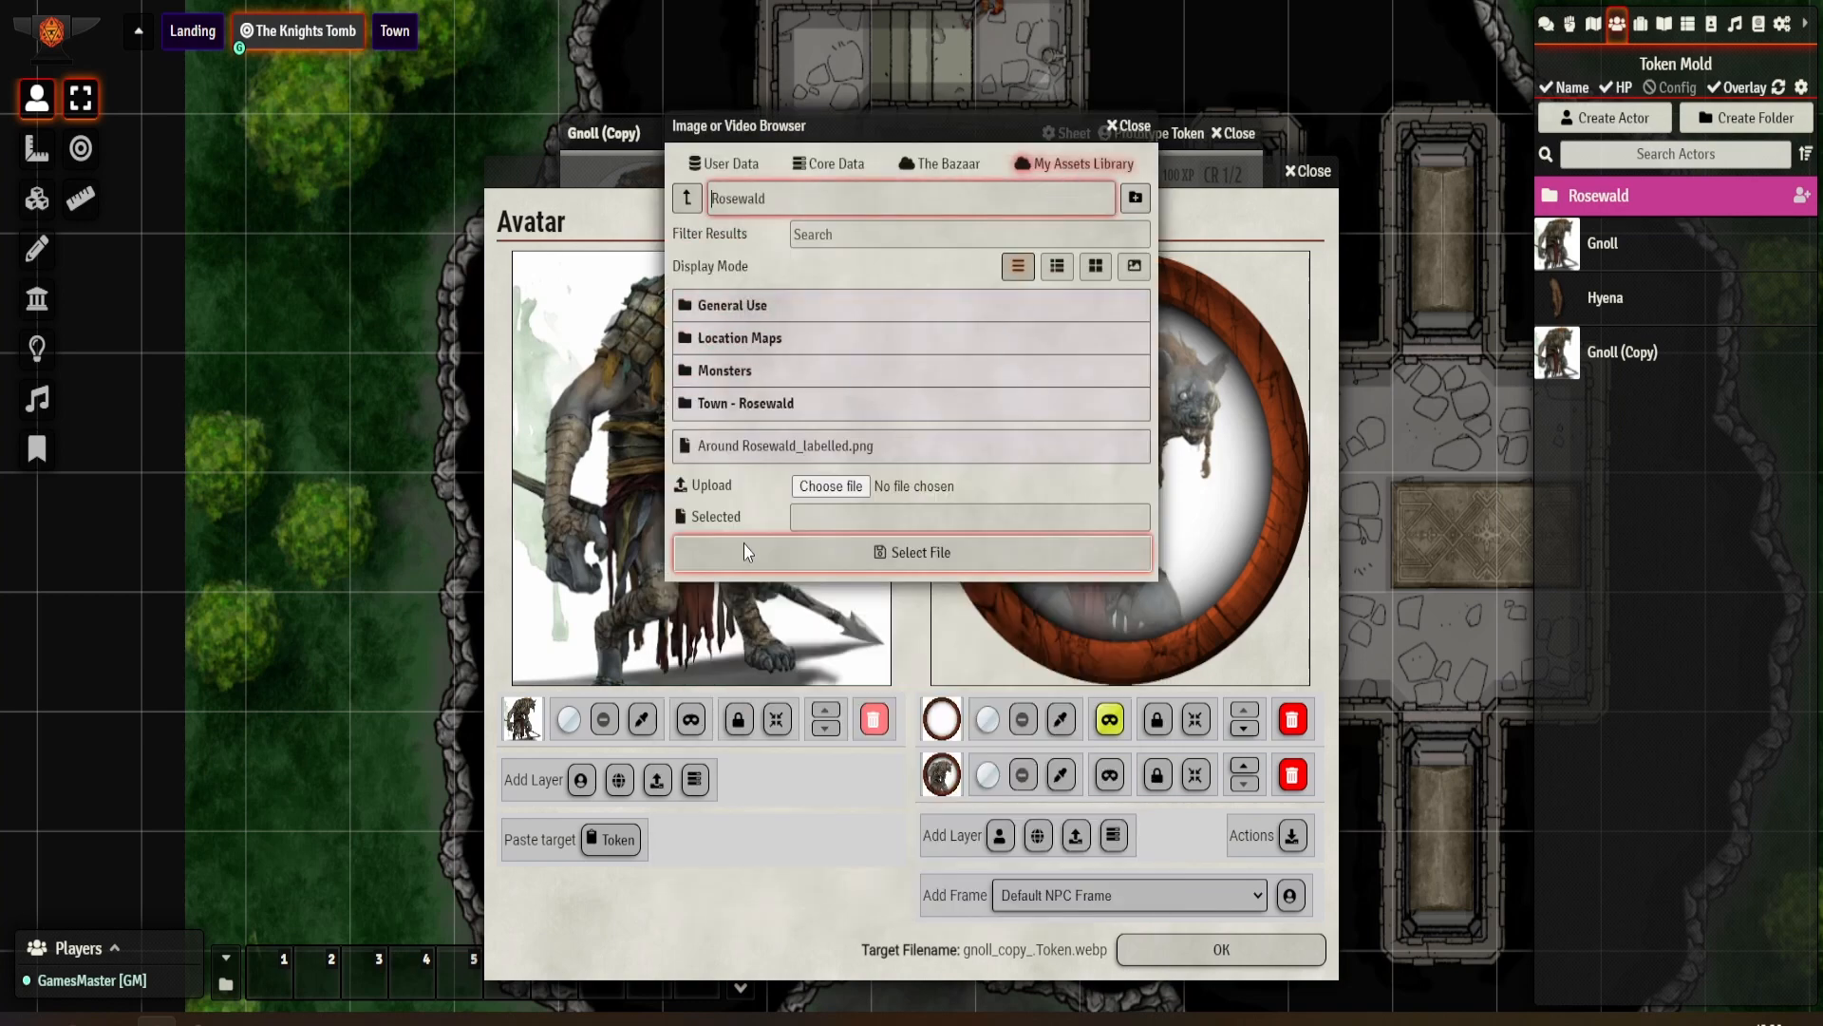
pyautogui.click(750, 371)
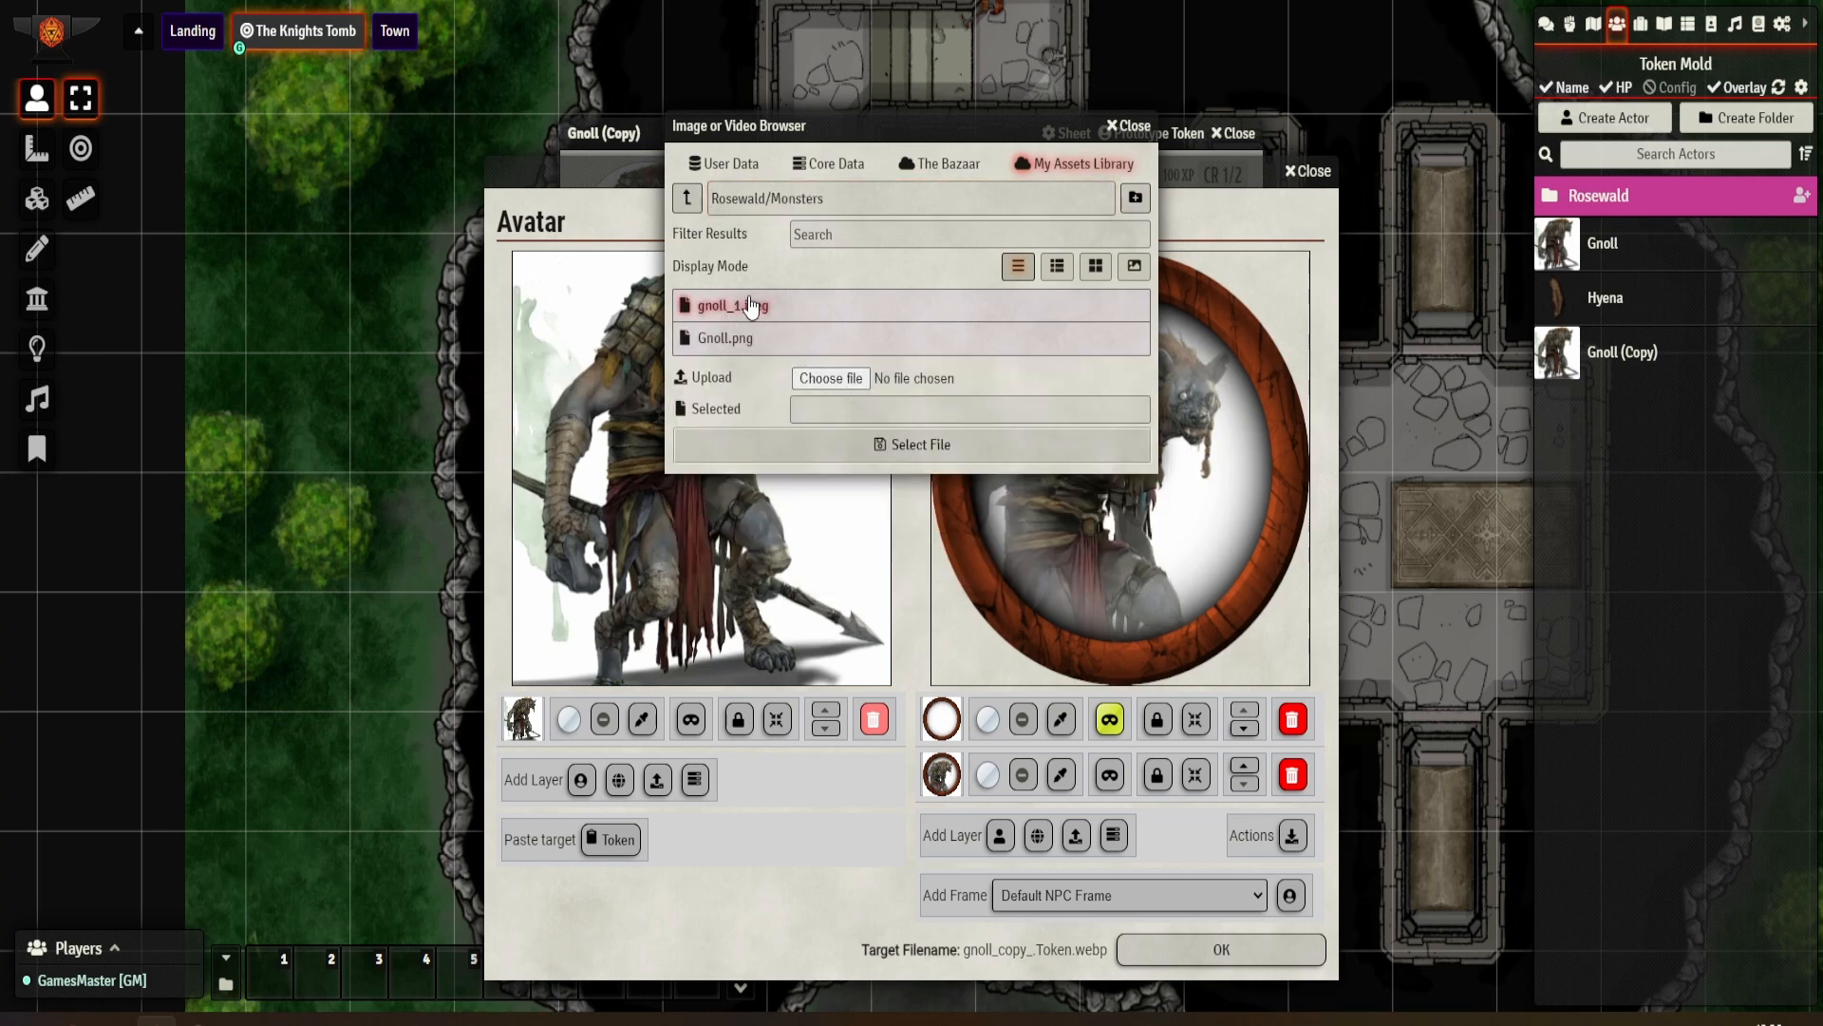
pyautogui.click(744, 305)
pyautogui.click(918, 446)
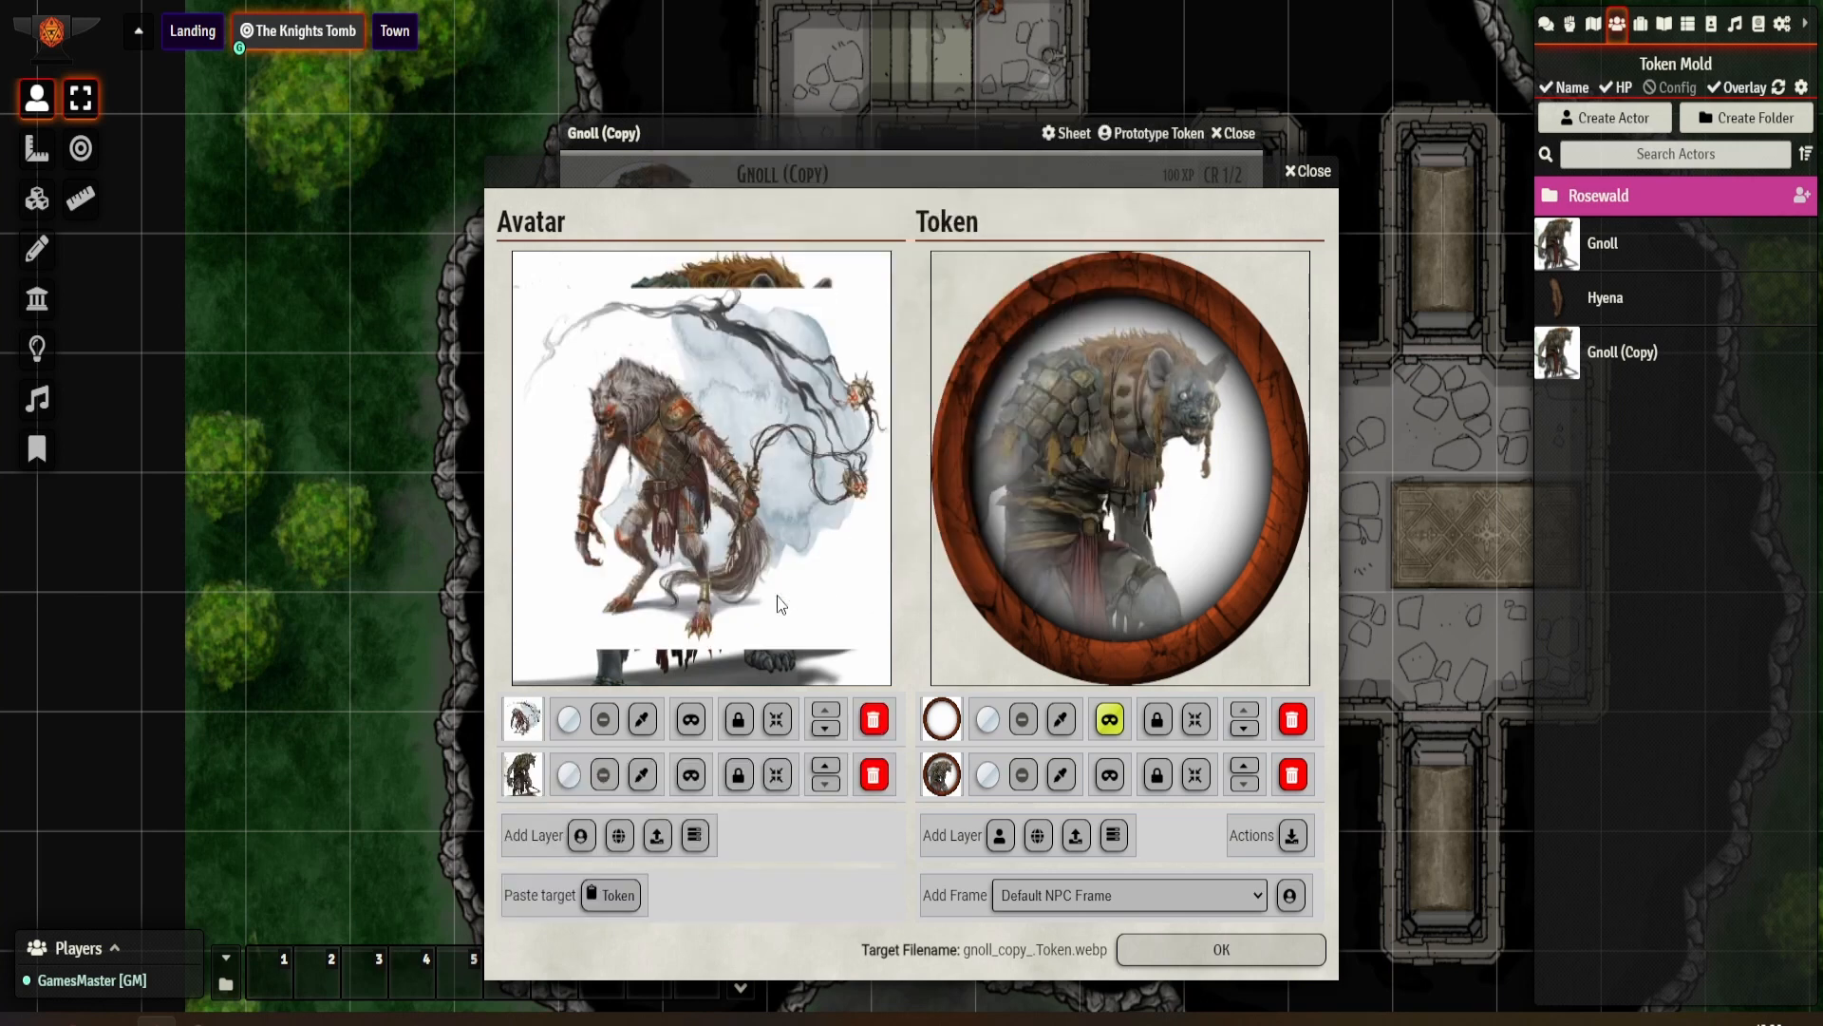
# Step: Remove the old avatar layer, then unlock, enlarge and reposition the new gnoll artwork so its head and torso fill the avatar
pyautogui.click(738, 719)
pyautogui.scroll(5, 718, 540)
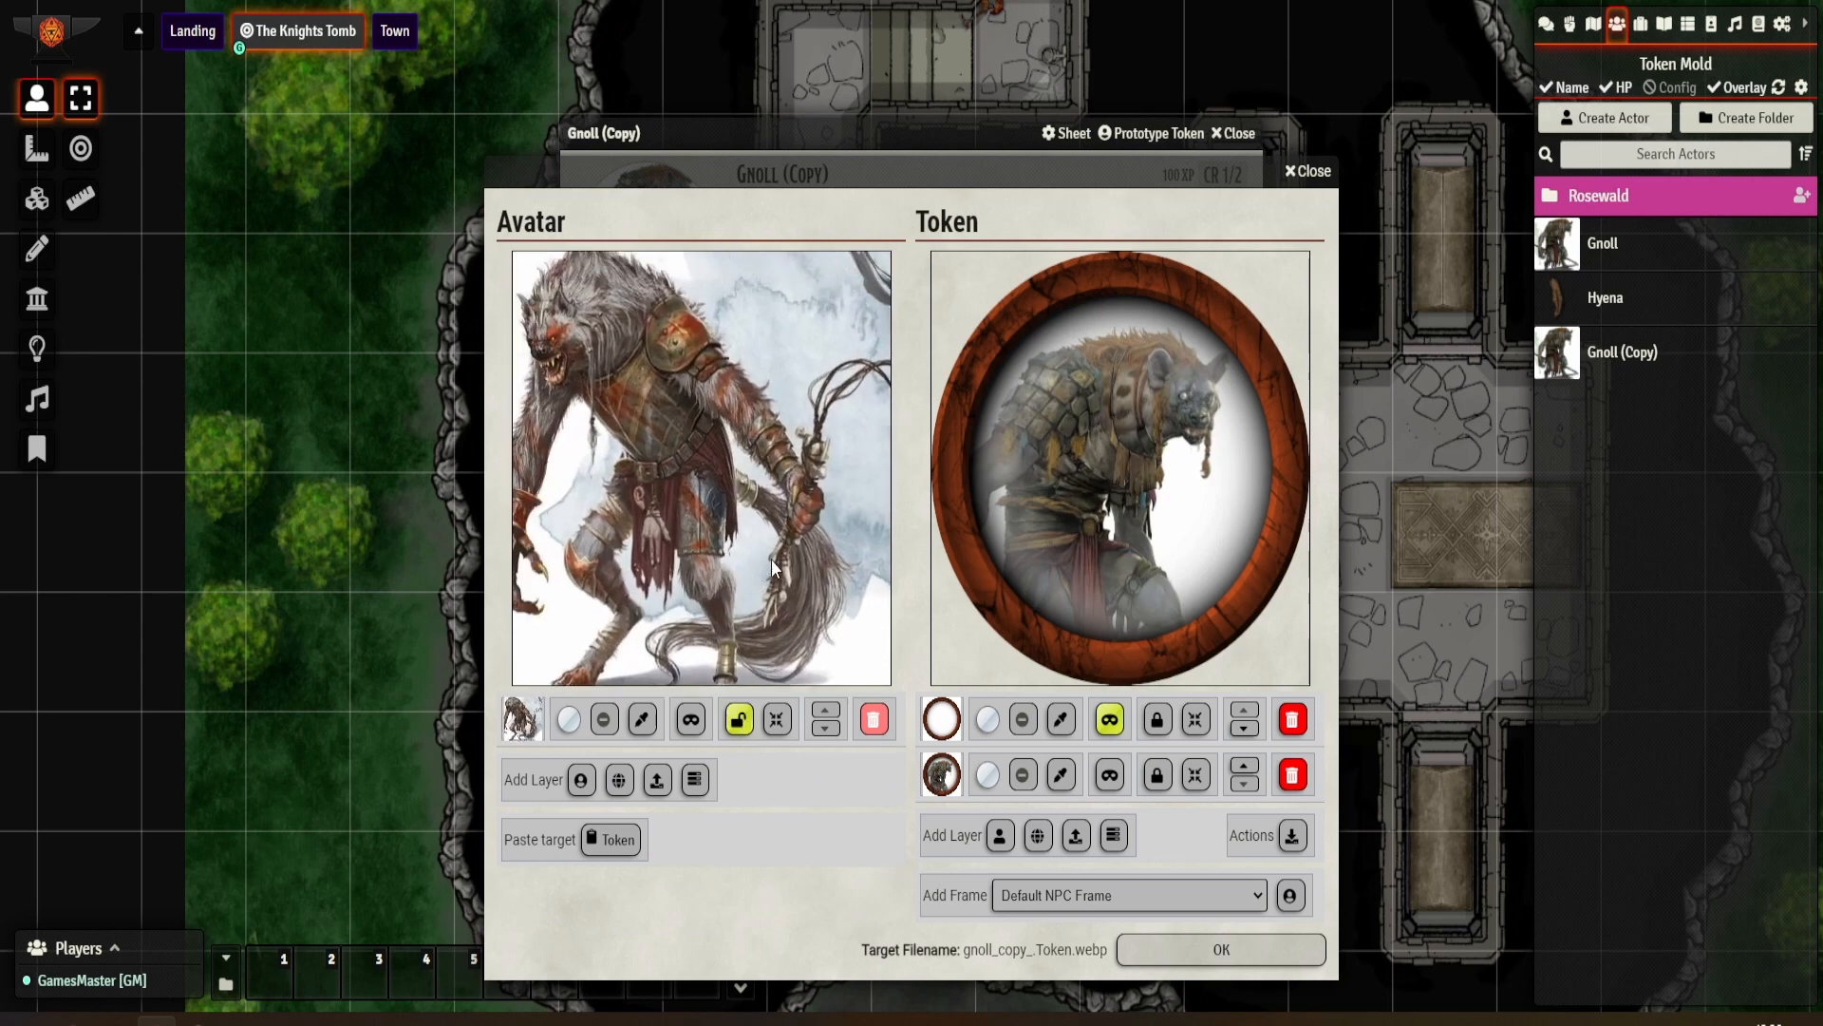
pyautogui.scroll(6, 771, 561)
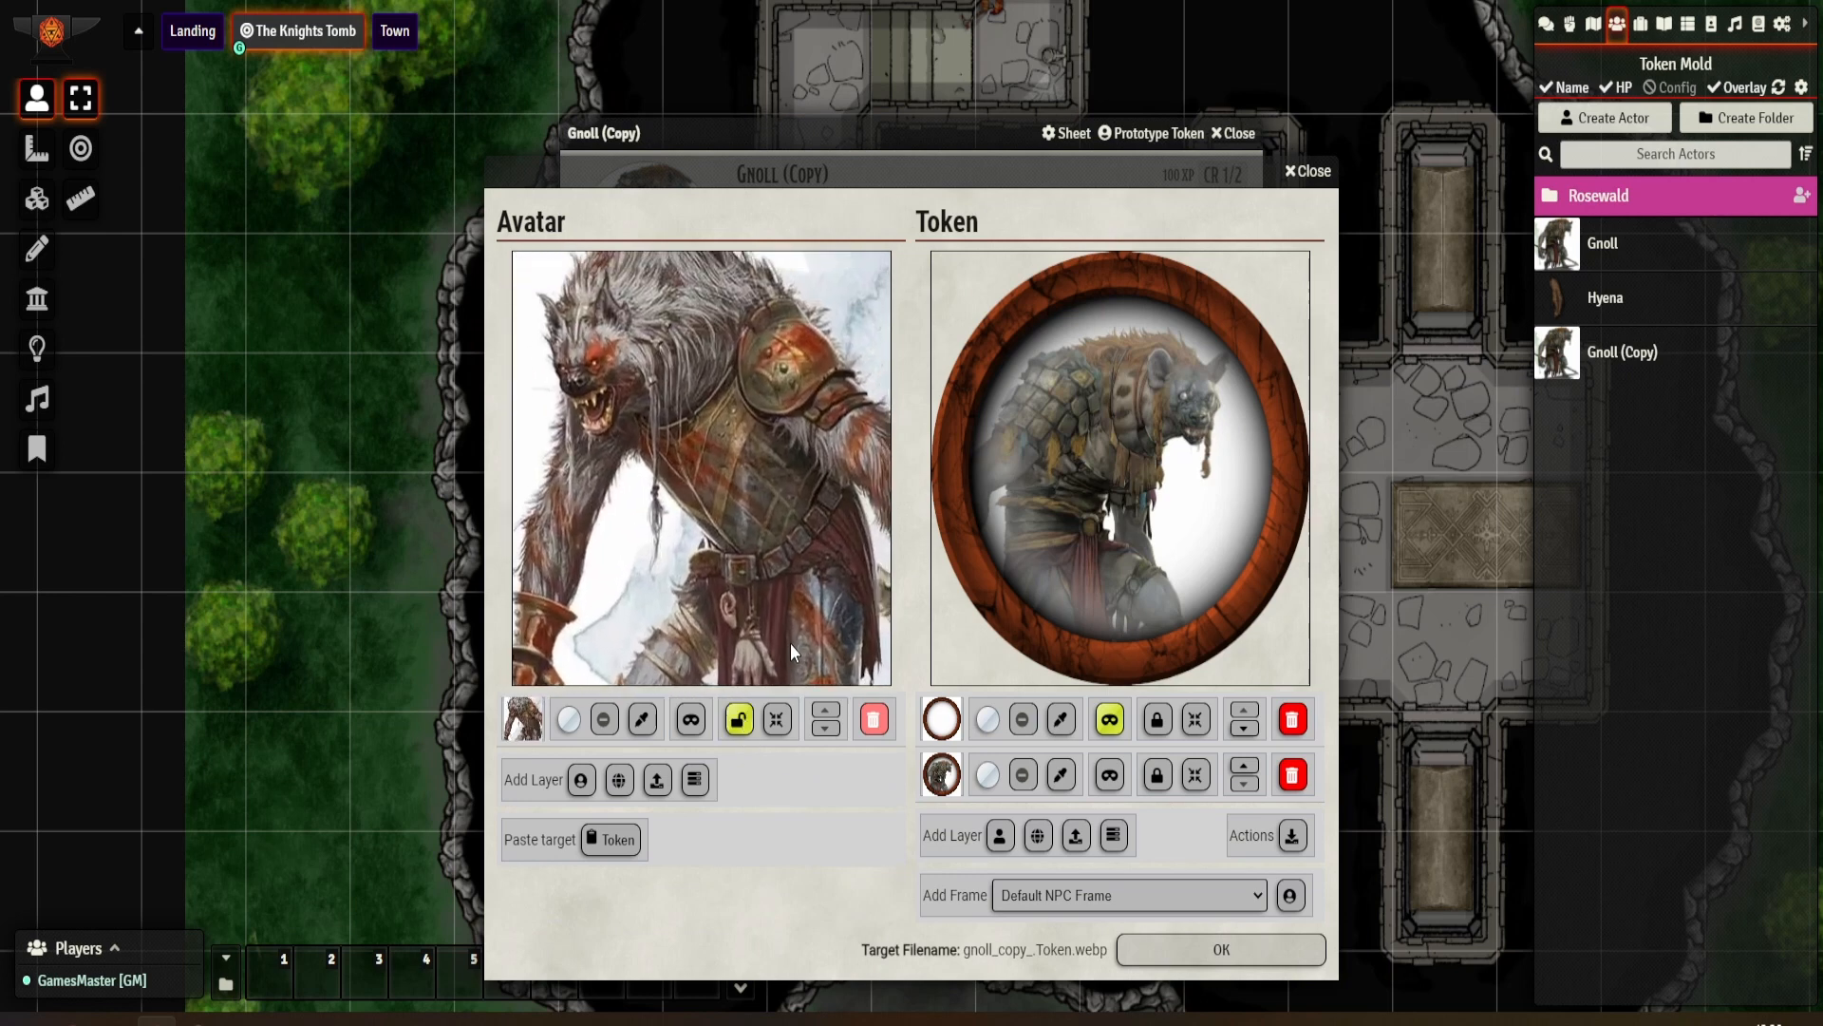
pyautogui.moveTo(791, 642); pyautogui.dragTo(794, 679)
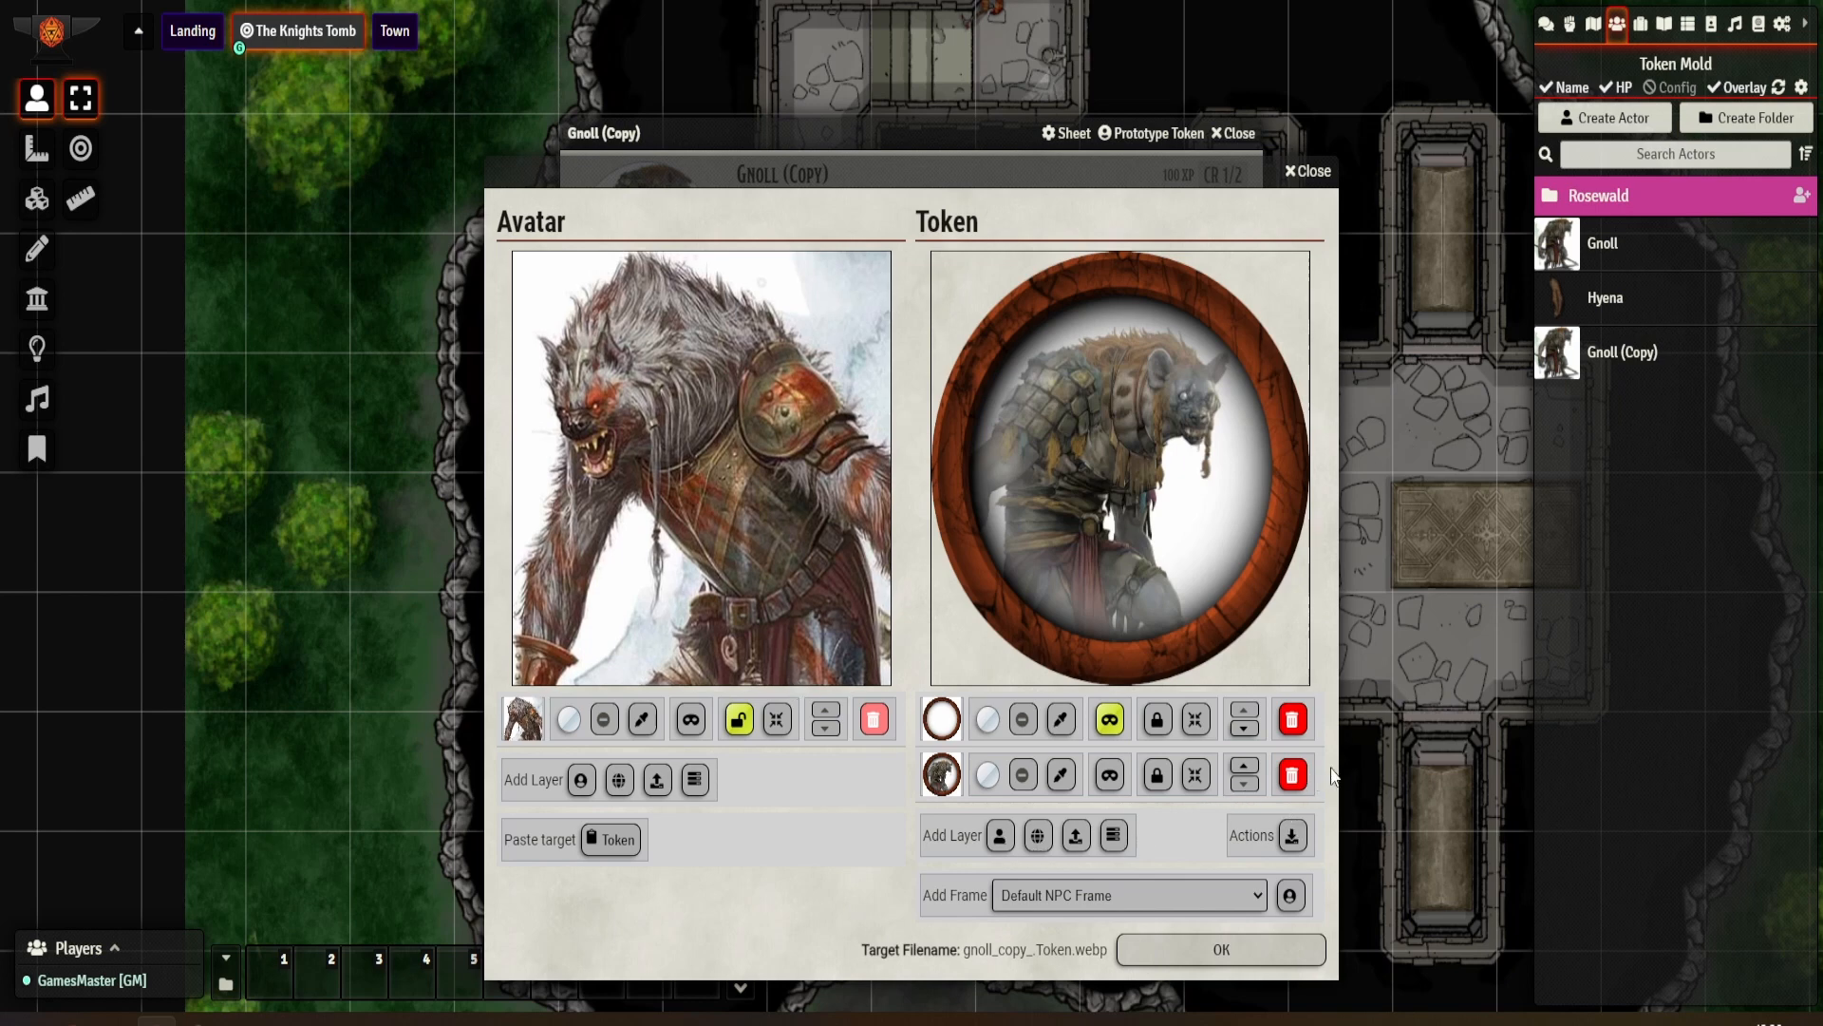
# Step: Replace the token's old picture with the new avatar image beneath the frame, unlocked and shifted to centre the gnoll's head
pyautogui.click(1292, 775)
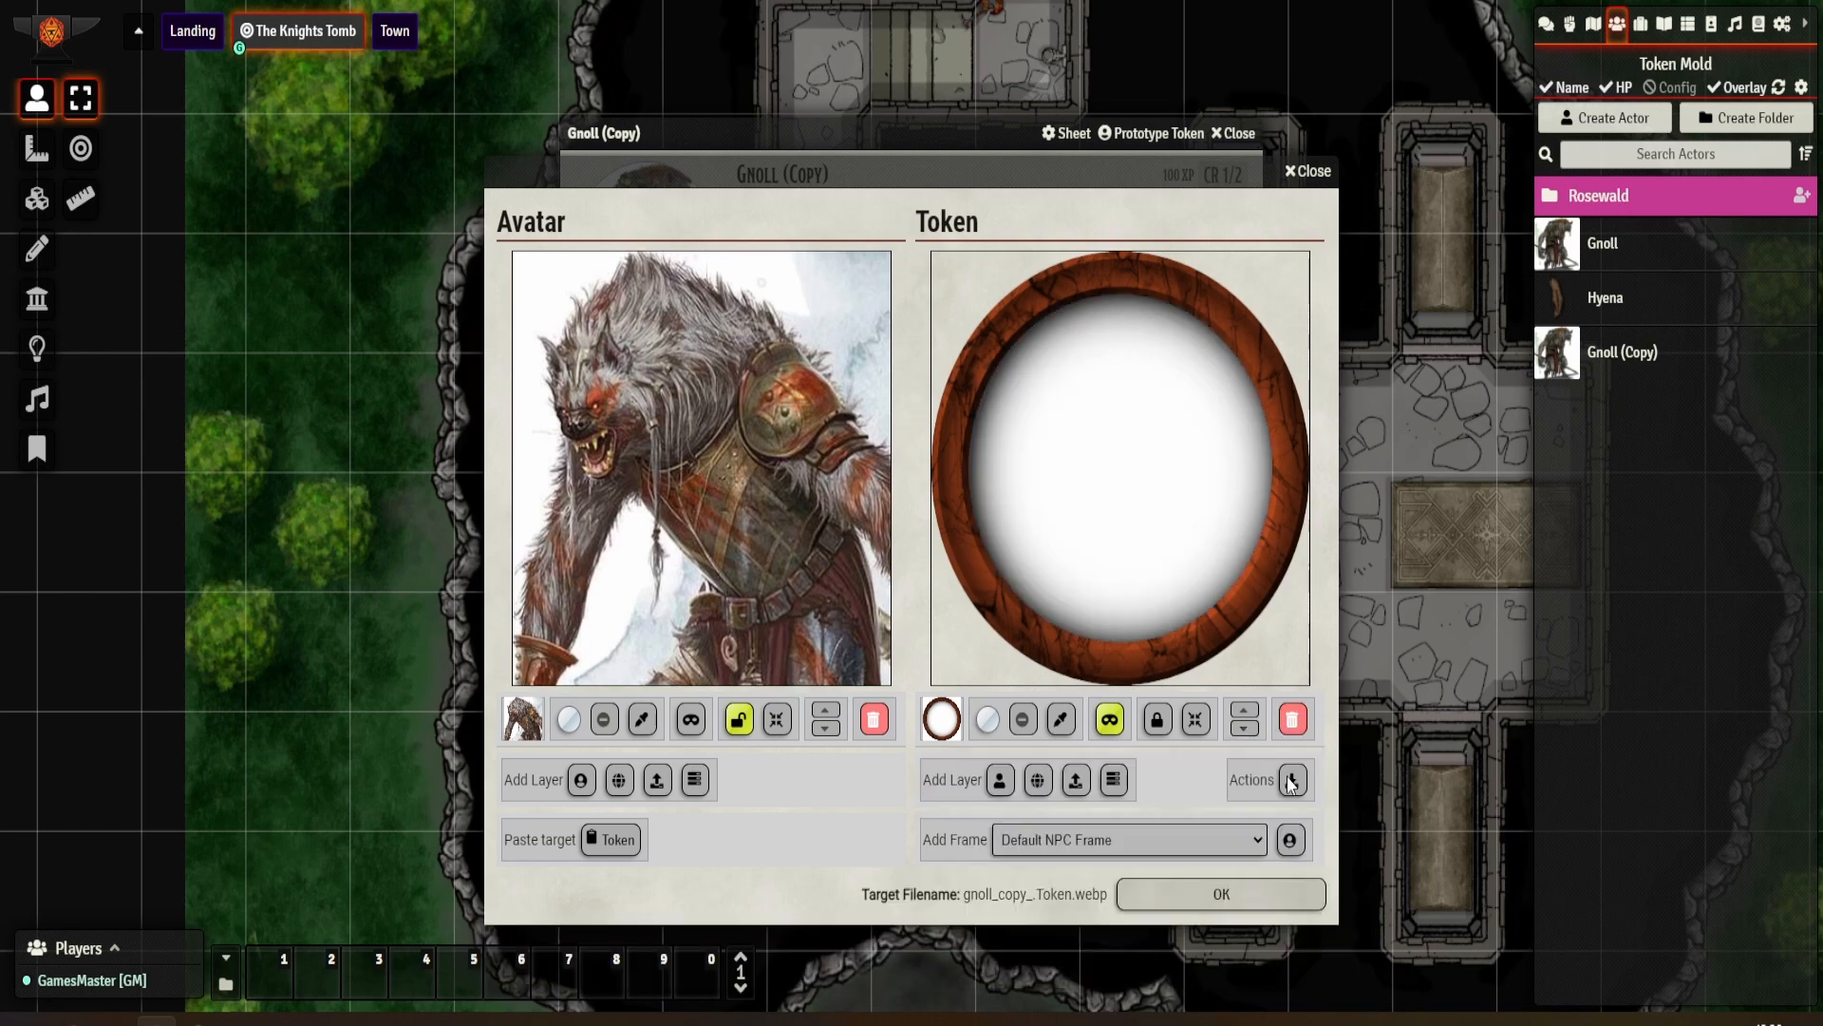
pyautogui.click(997, 782)
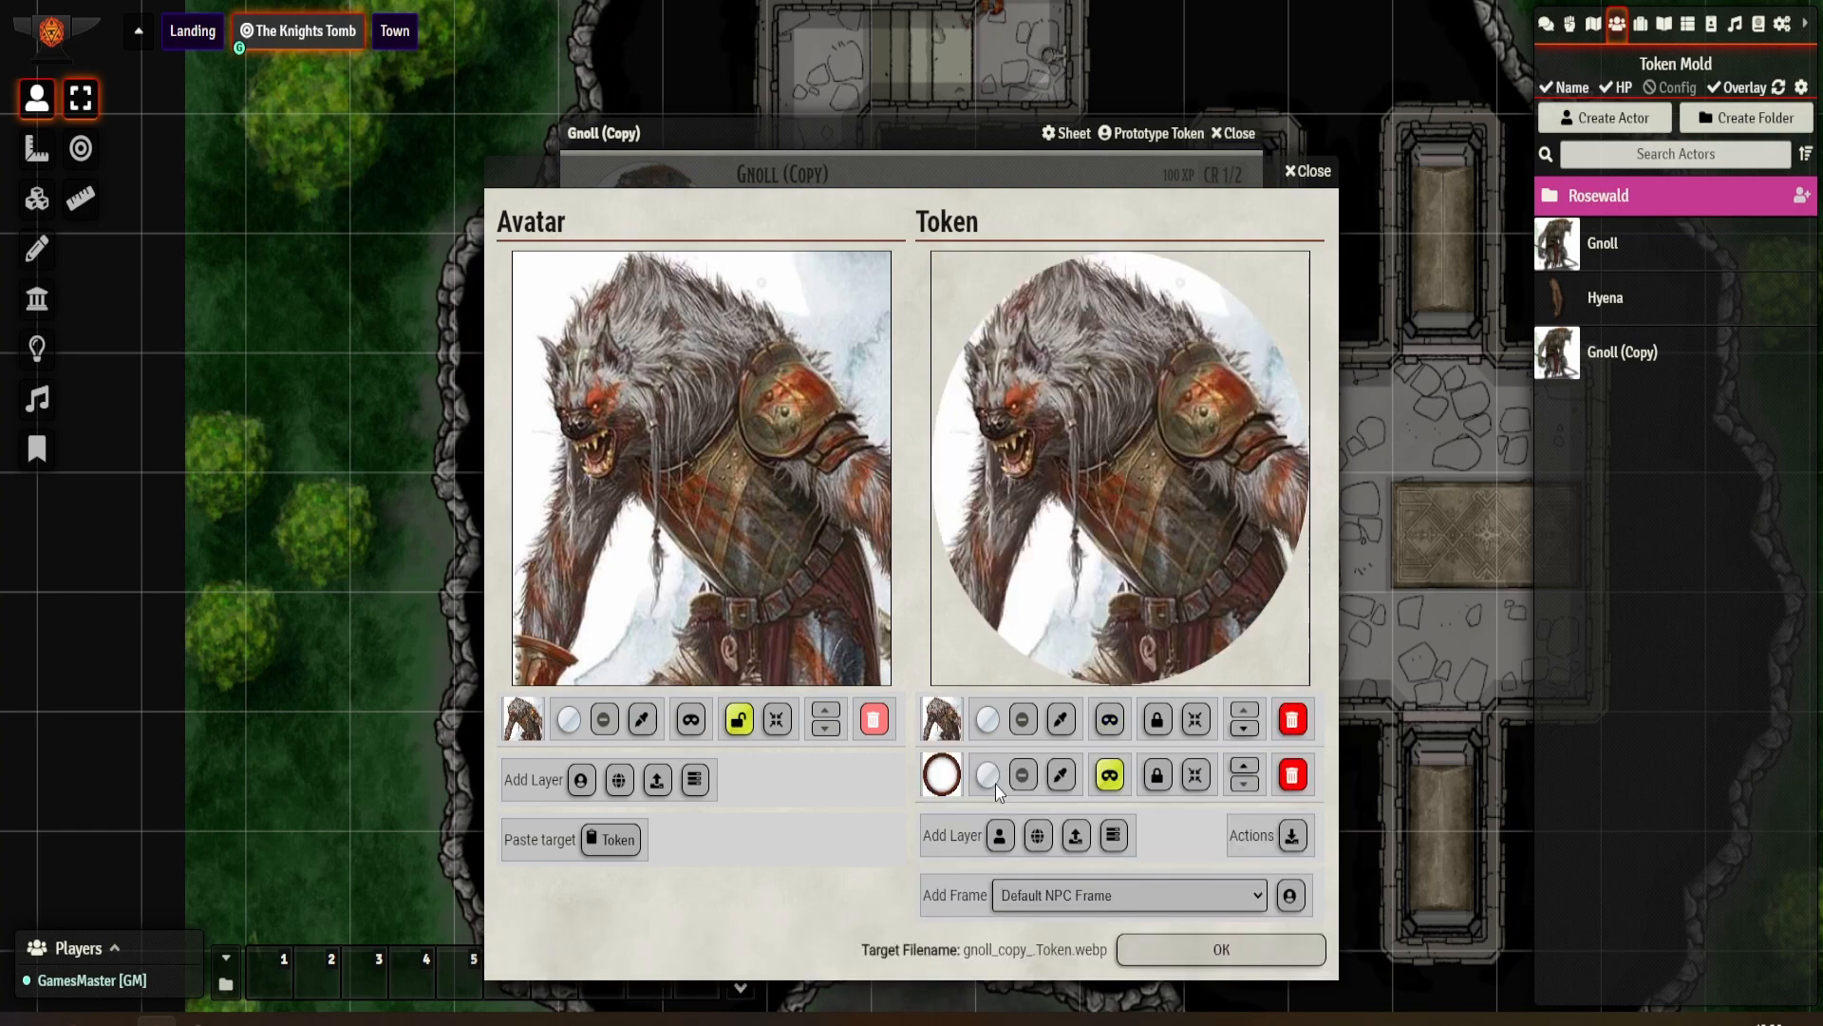
pyautogui.click(1244, 765)
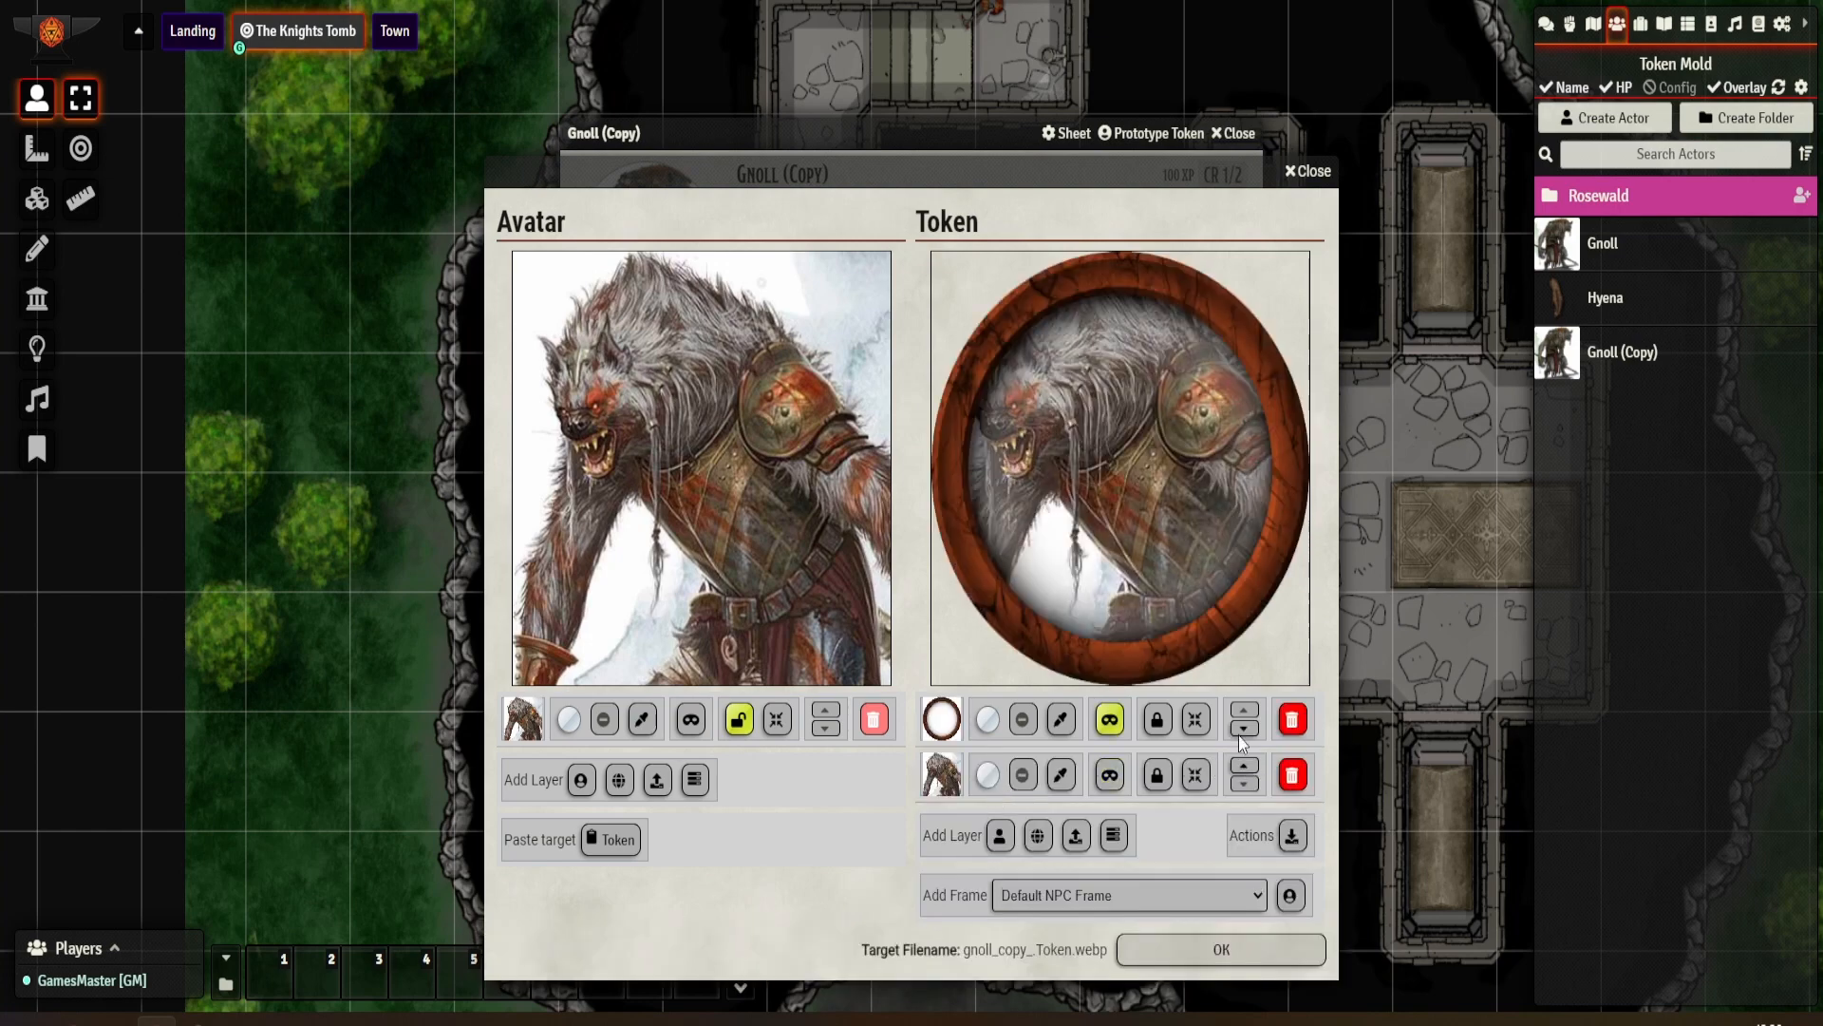
pyautogui.click(1157, 775)
pyautogui.moveTo(1158, 568); pyautogui.dragTo(1210, 562)
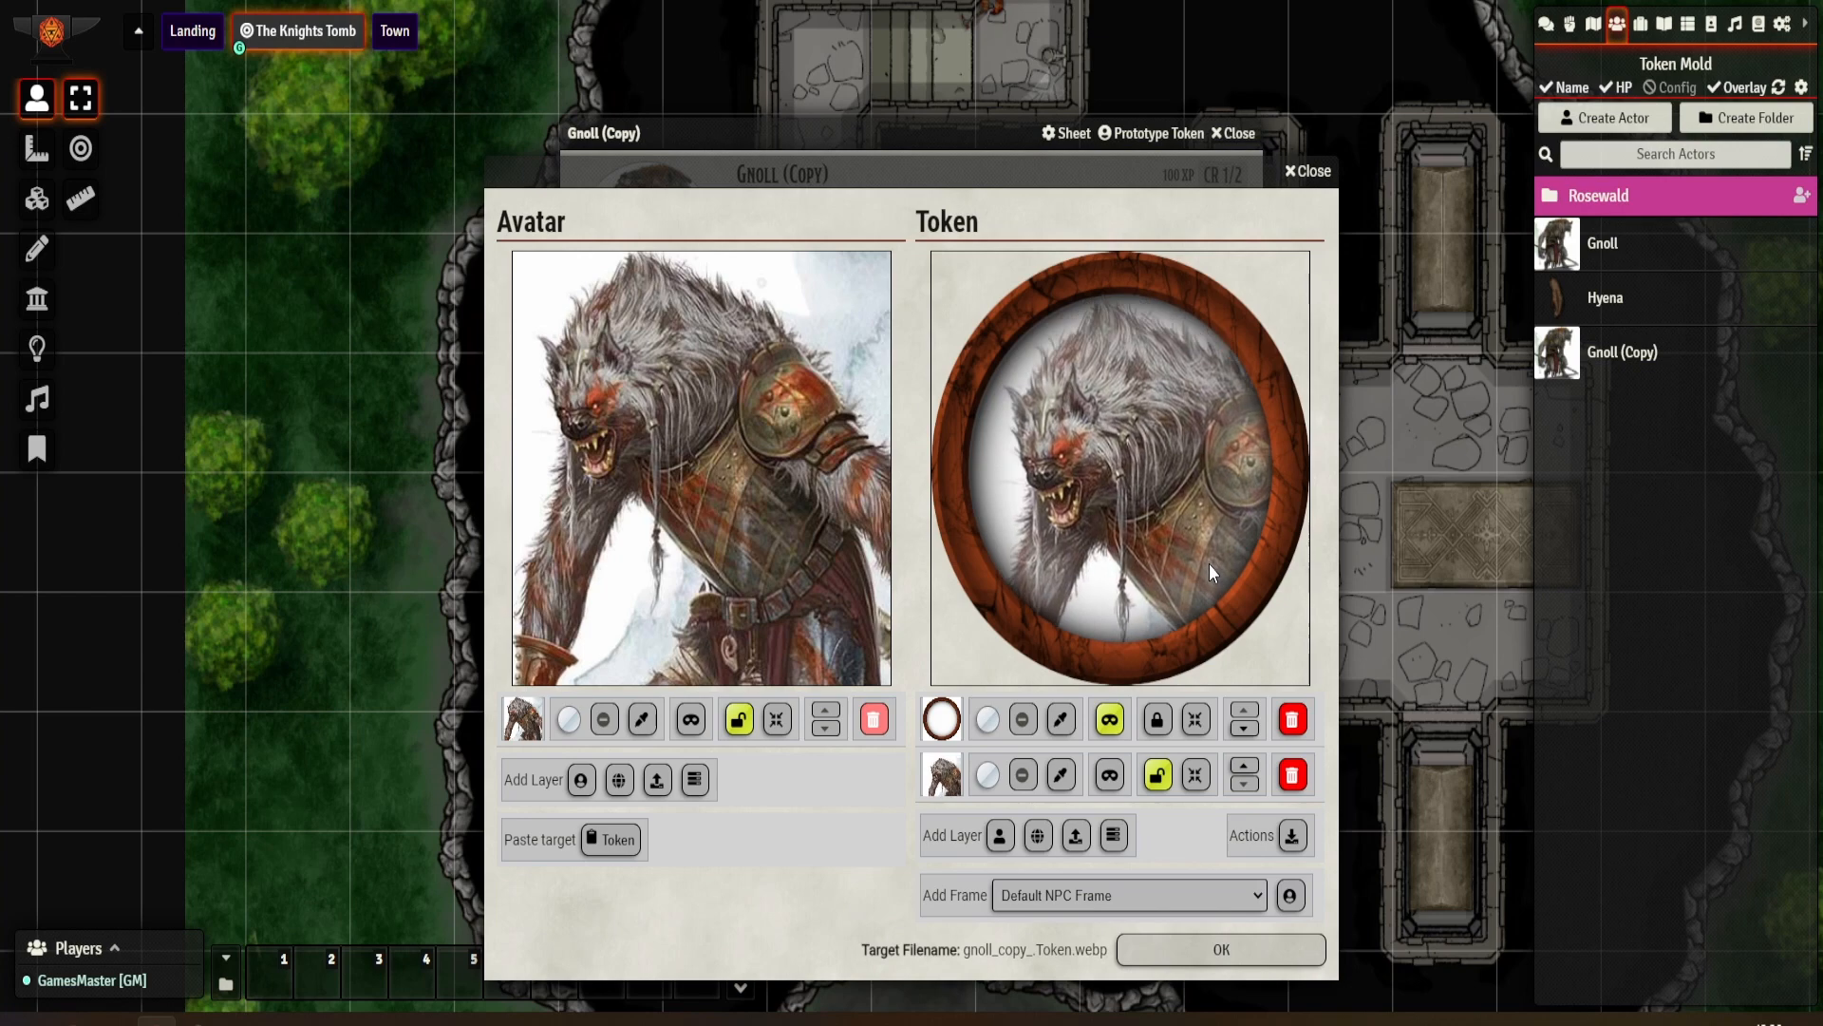
# Step: Try the Decorated Brass Frame on the Gnoll copy's token and remove that frame layer
pyautogui.click(1212, 898)
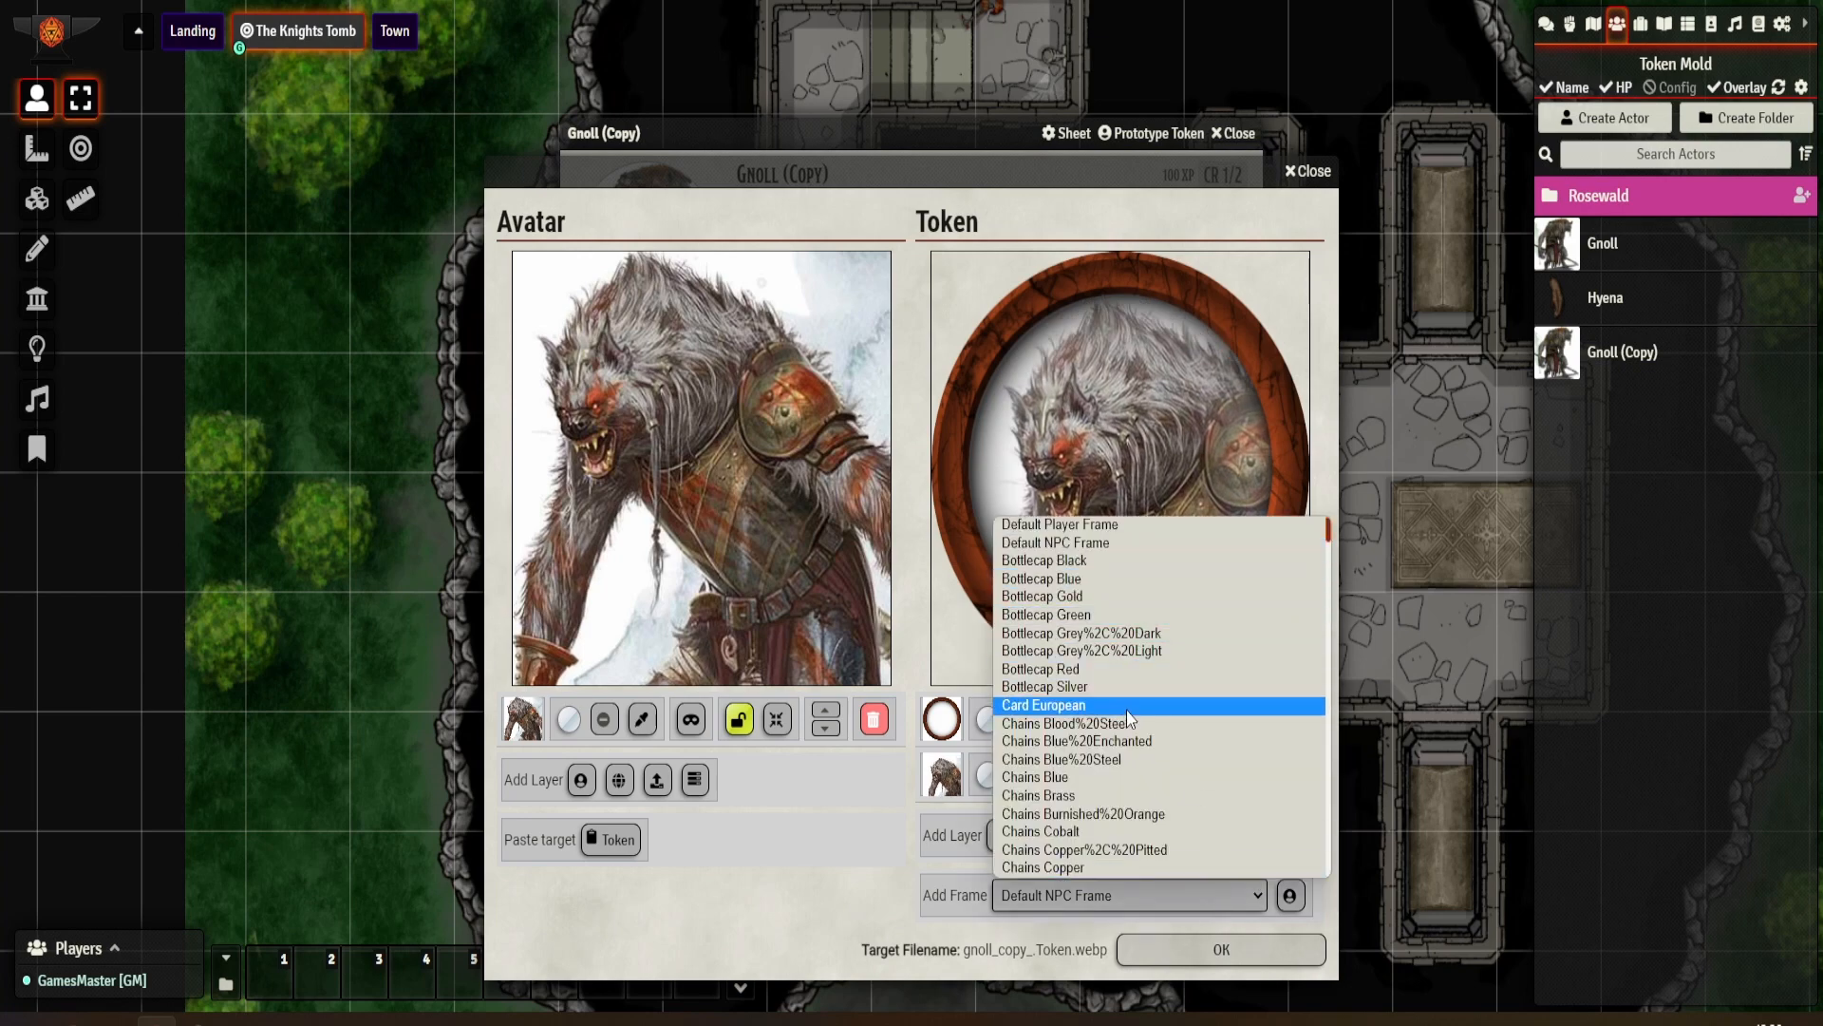
pyautogui.scroll(-5, 1126, 712)
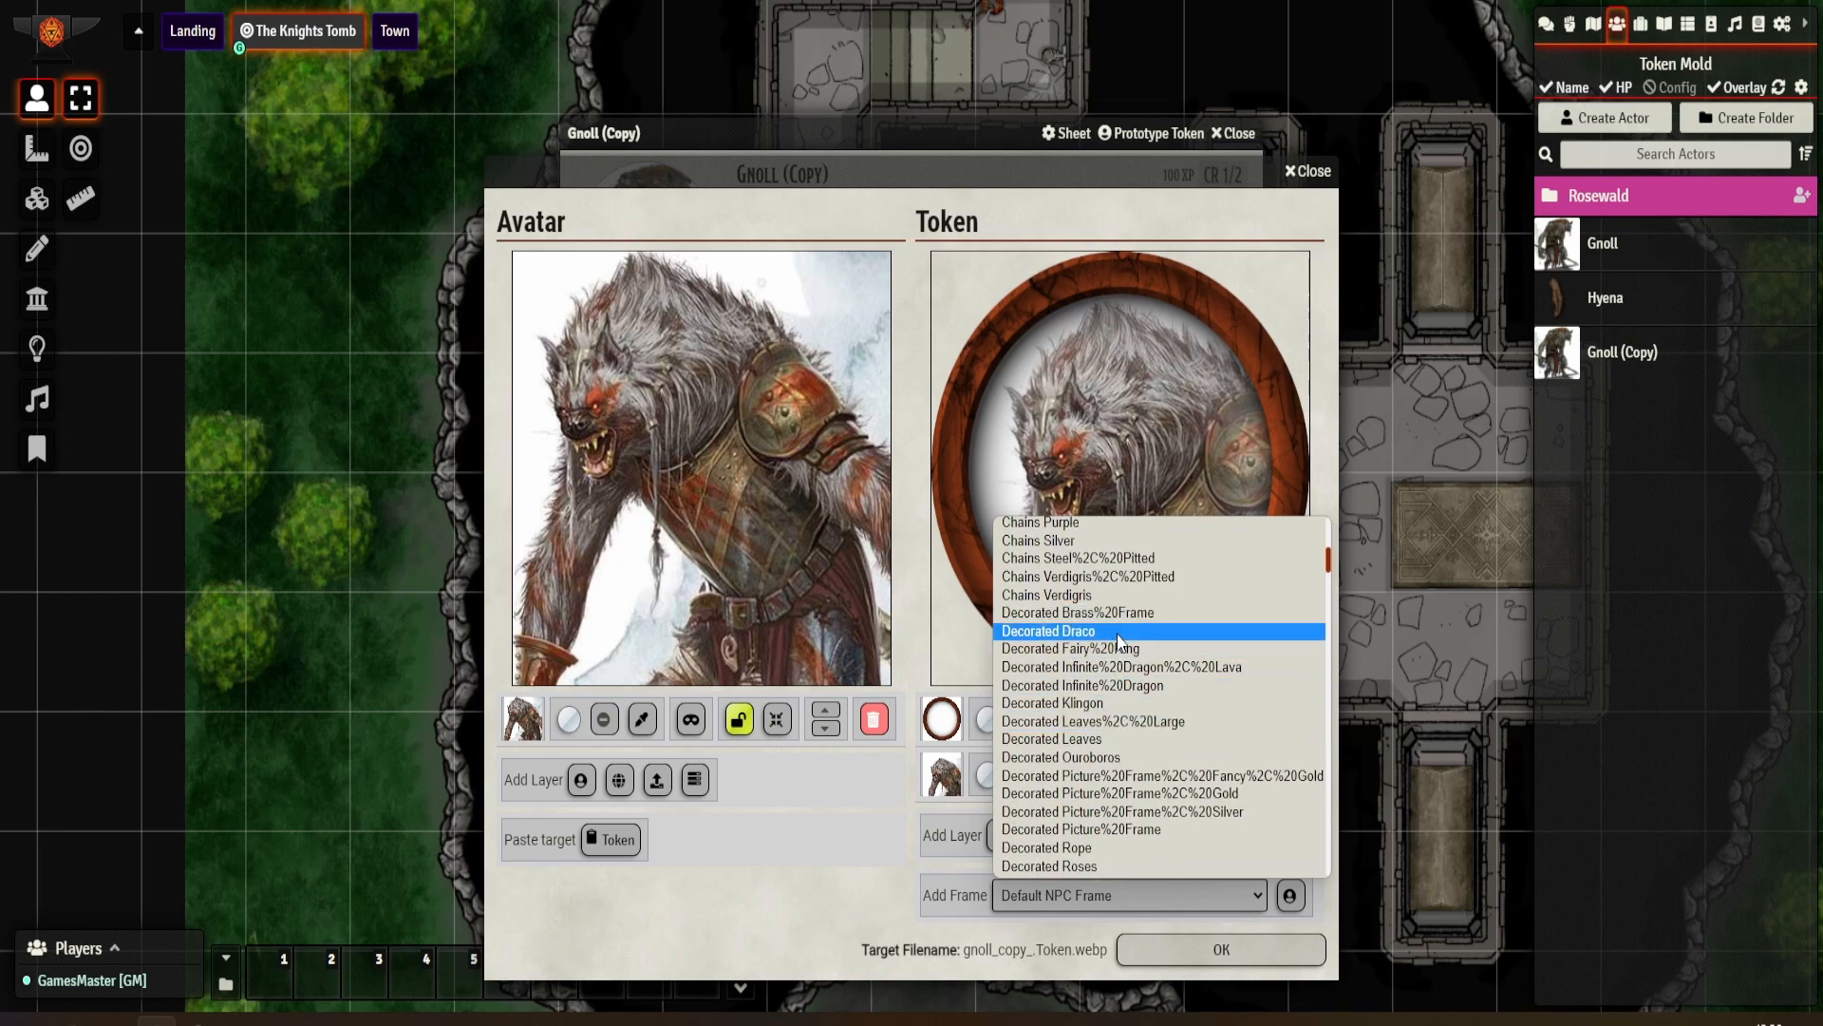
pyautogui.click(1128, 620)
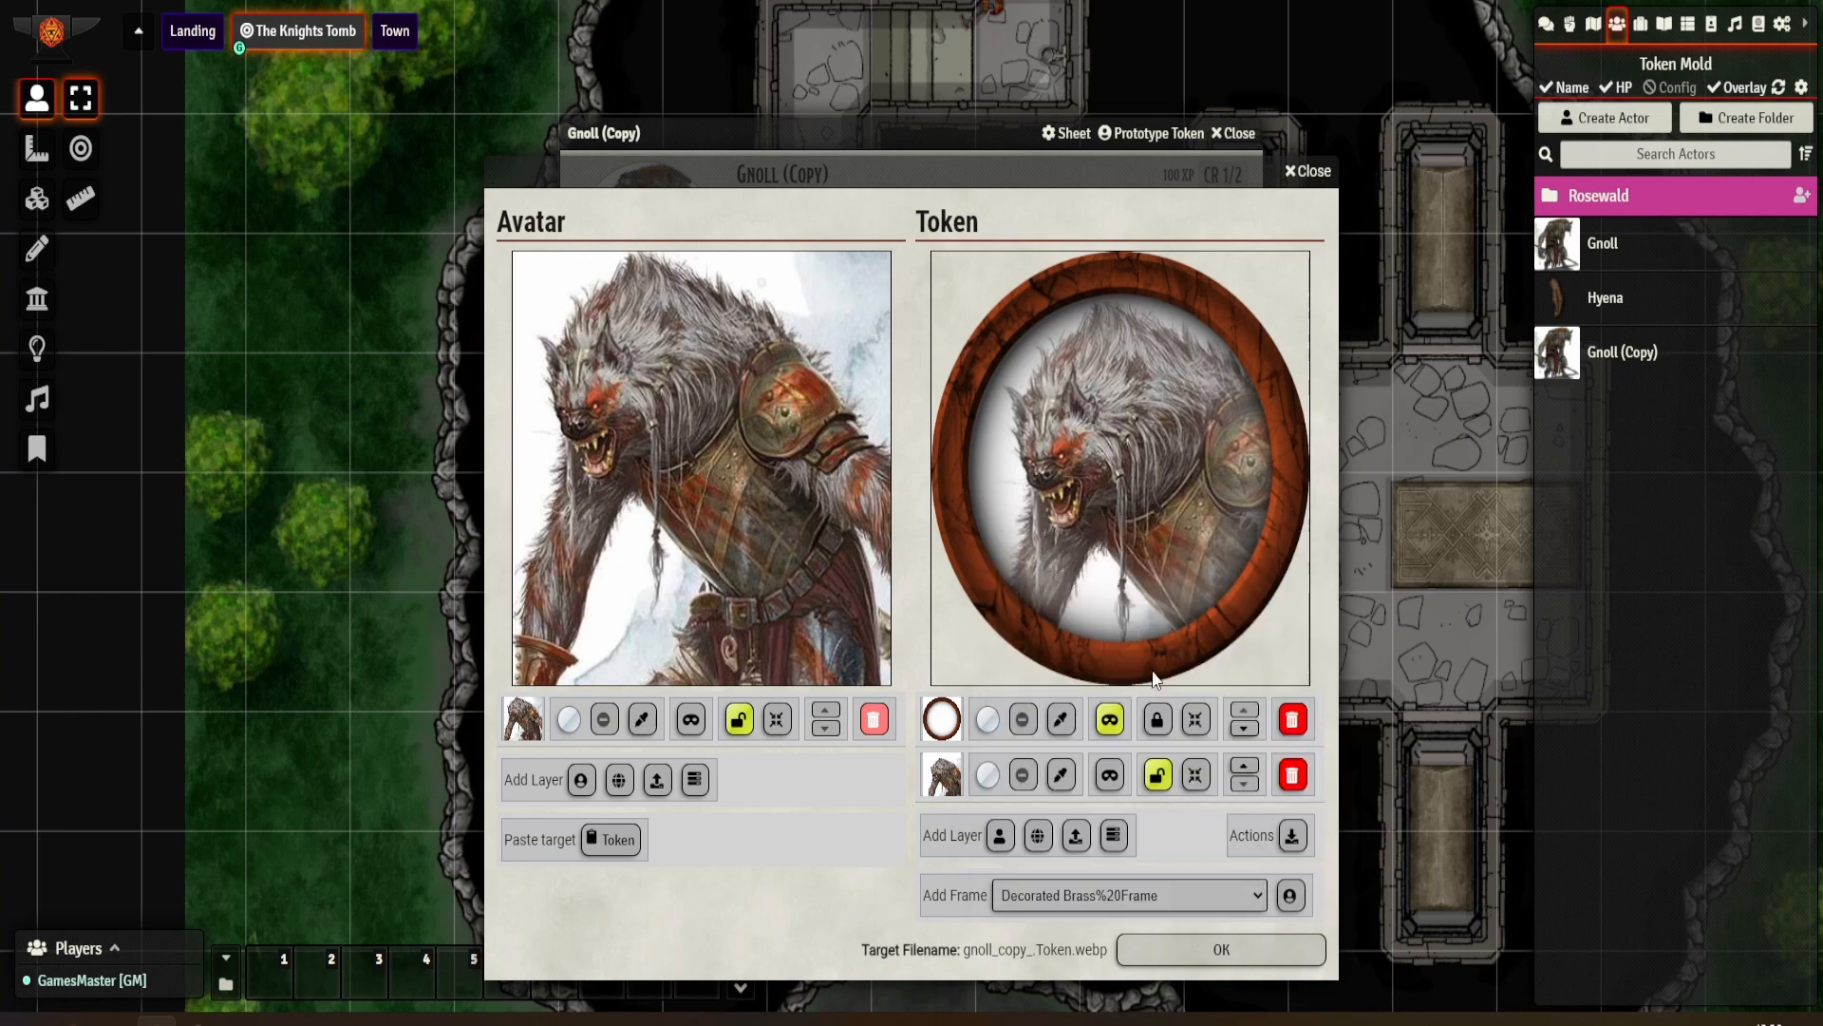
pyautogui.click(1290, 895)
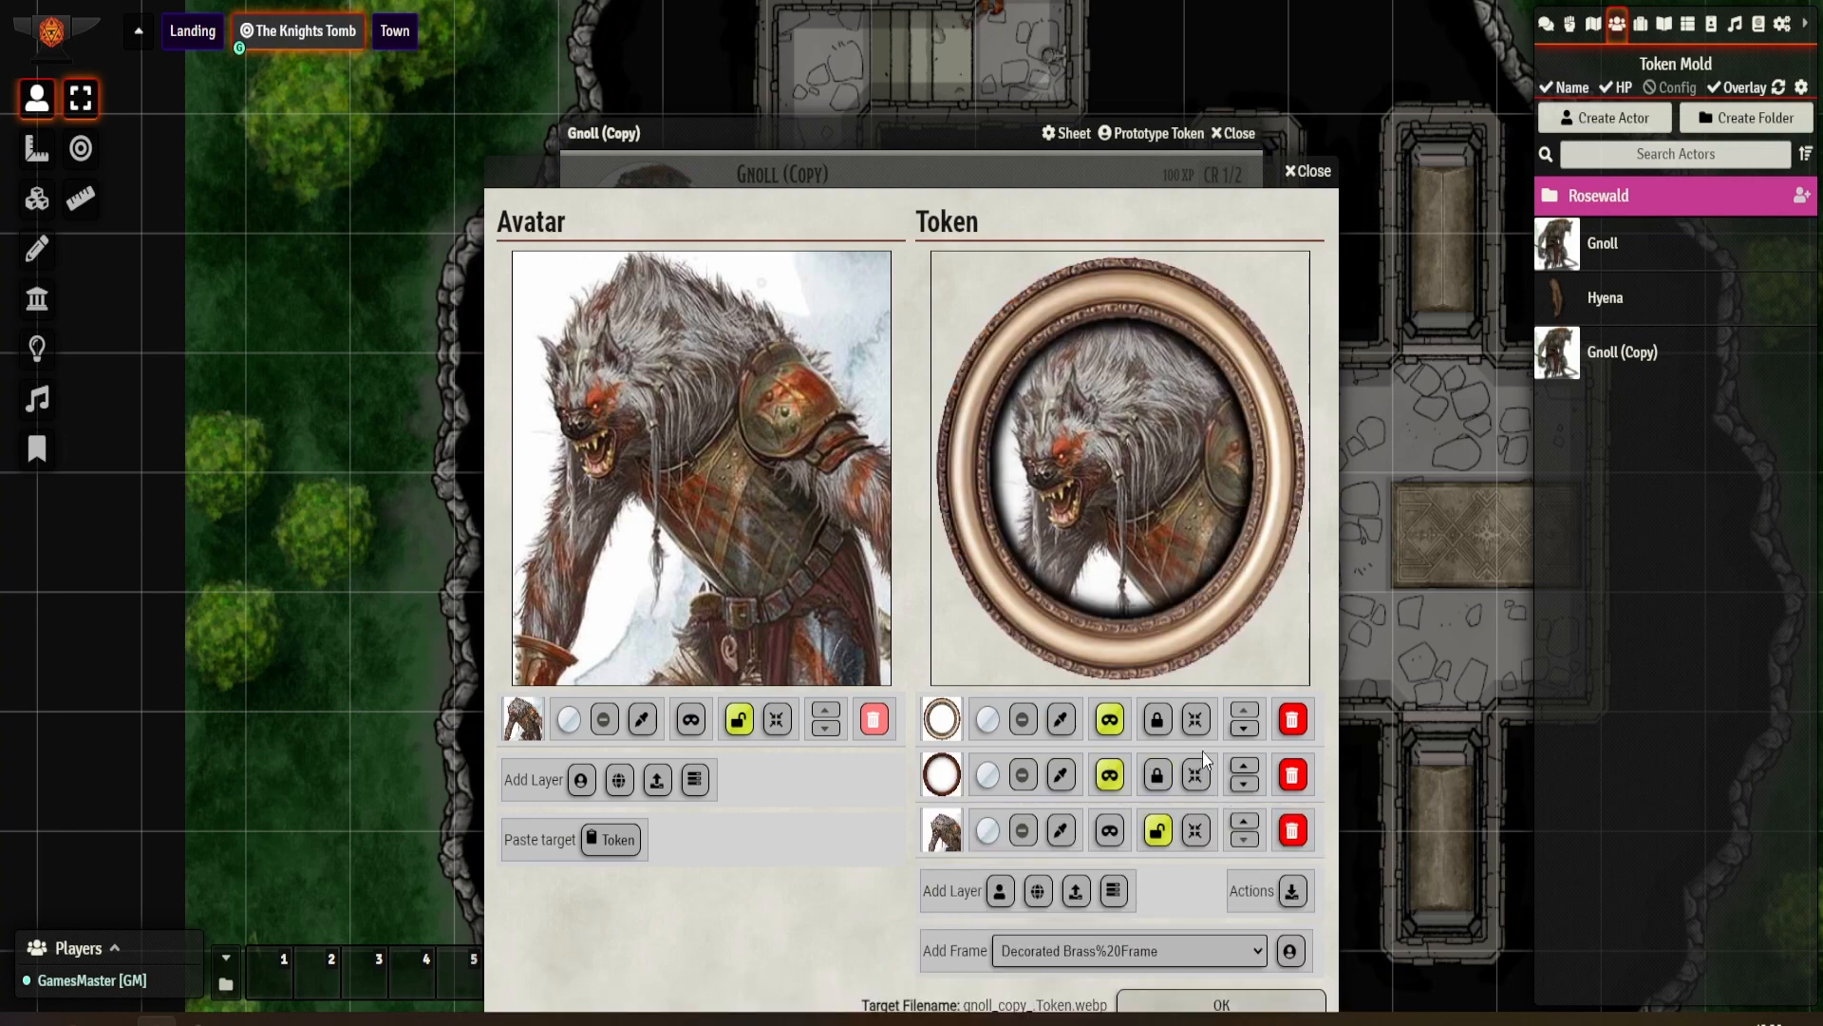
pyautogui.click(1294, 724)
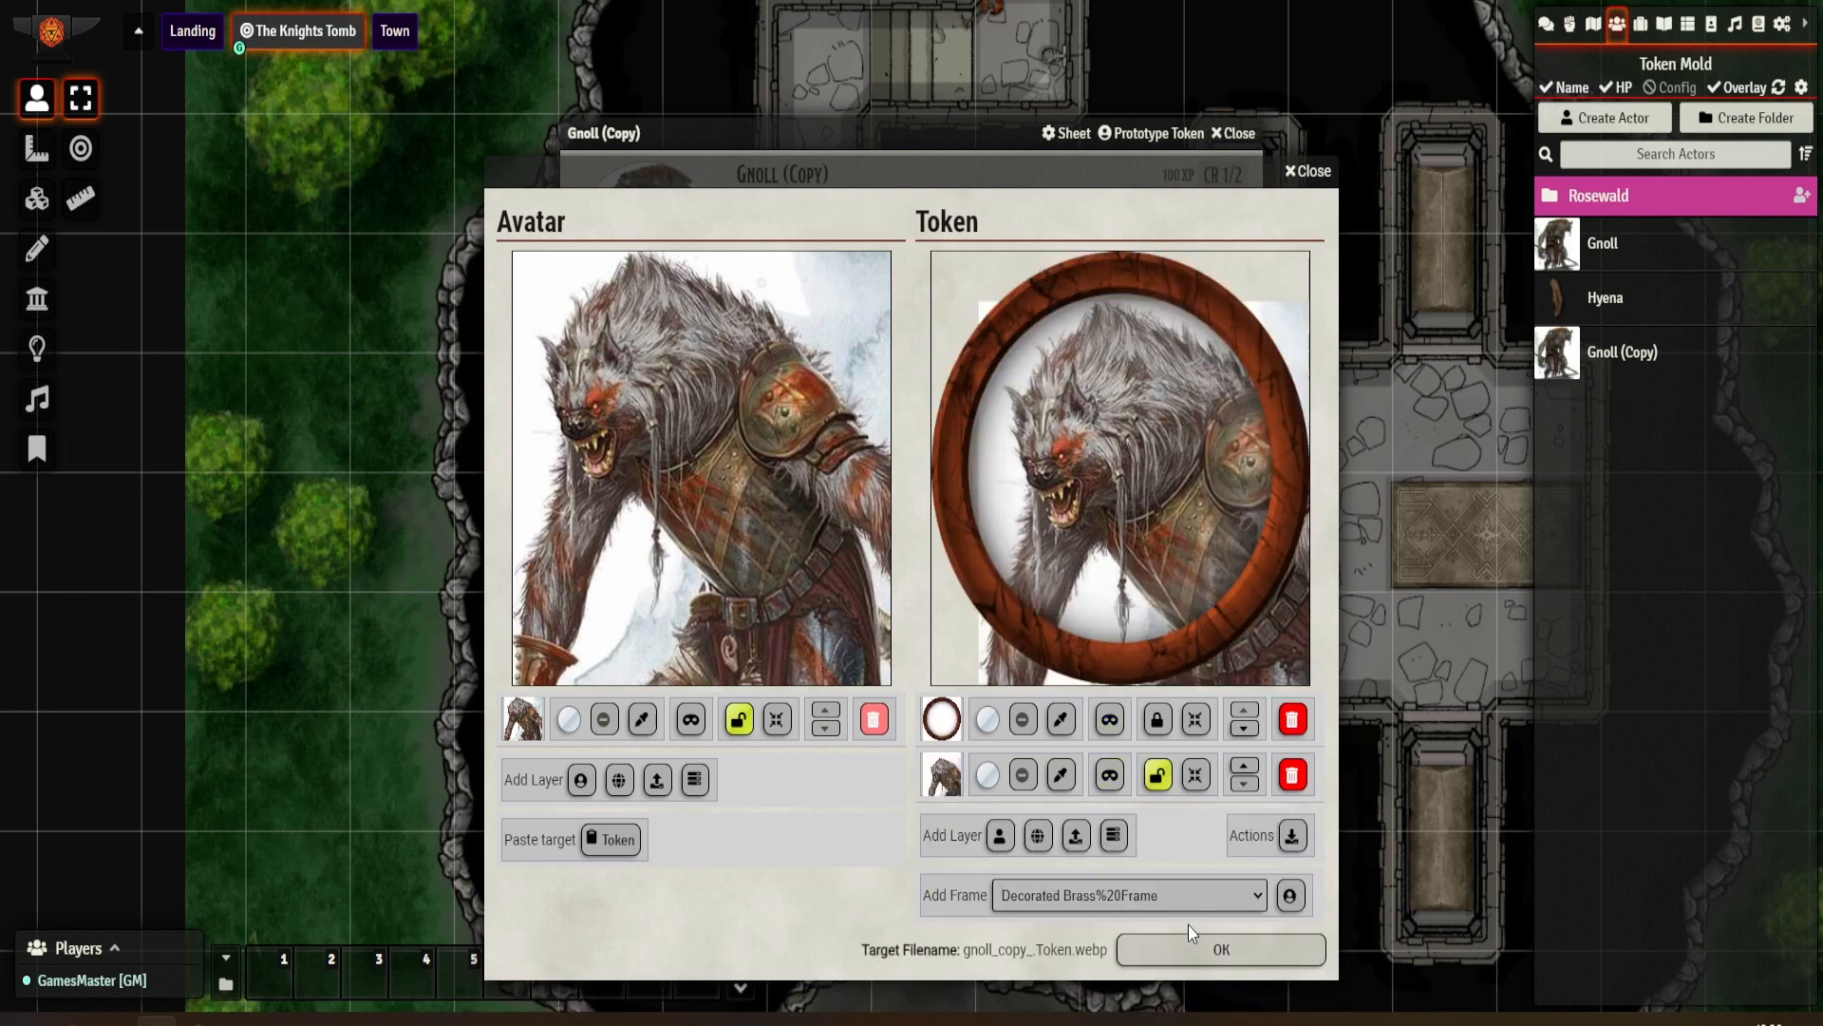
# Step: Browse the other available token frames and save the Gnoll copy's avatar and token artwork with the existing frame
pyautogui.click(1177, 894)
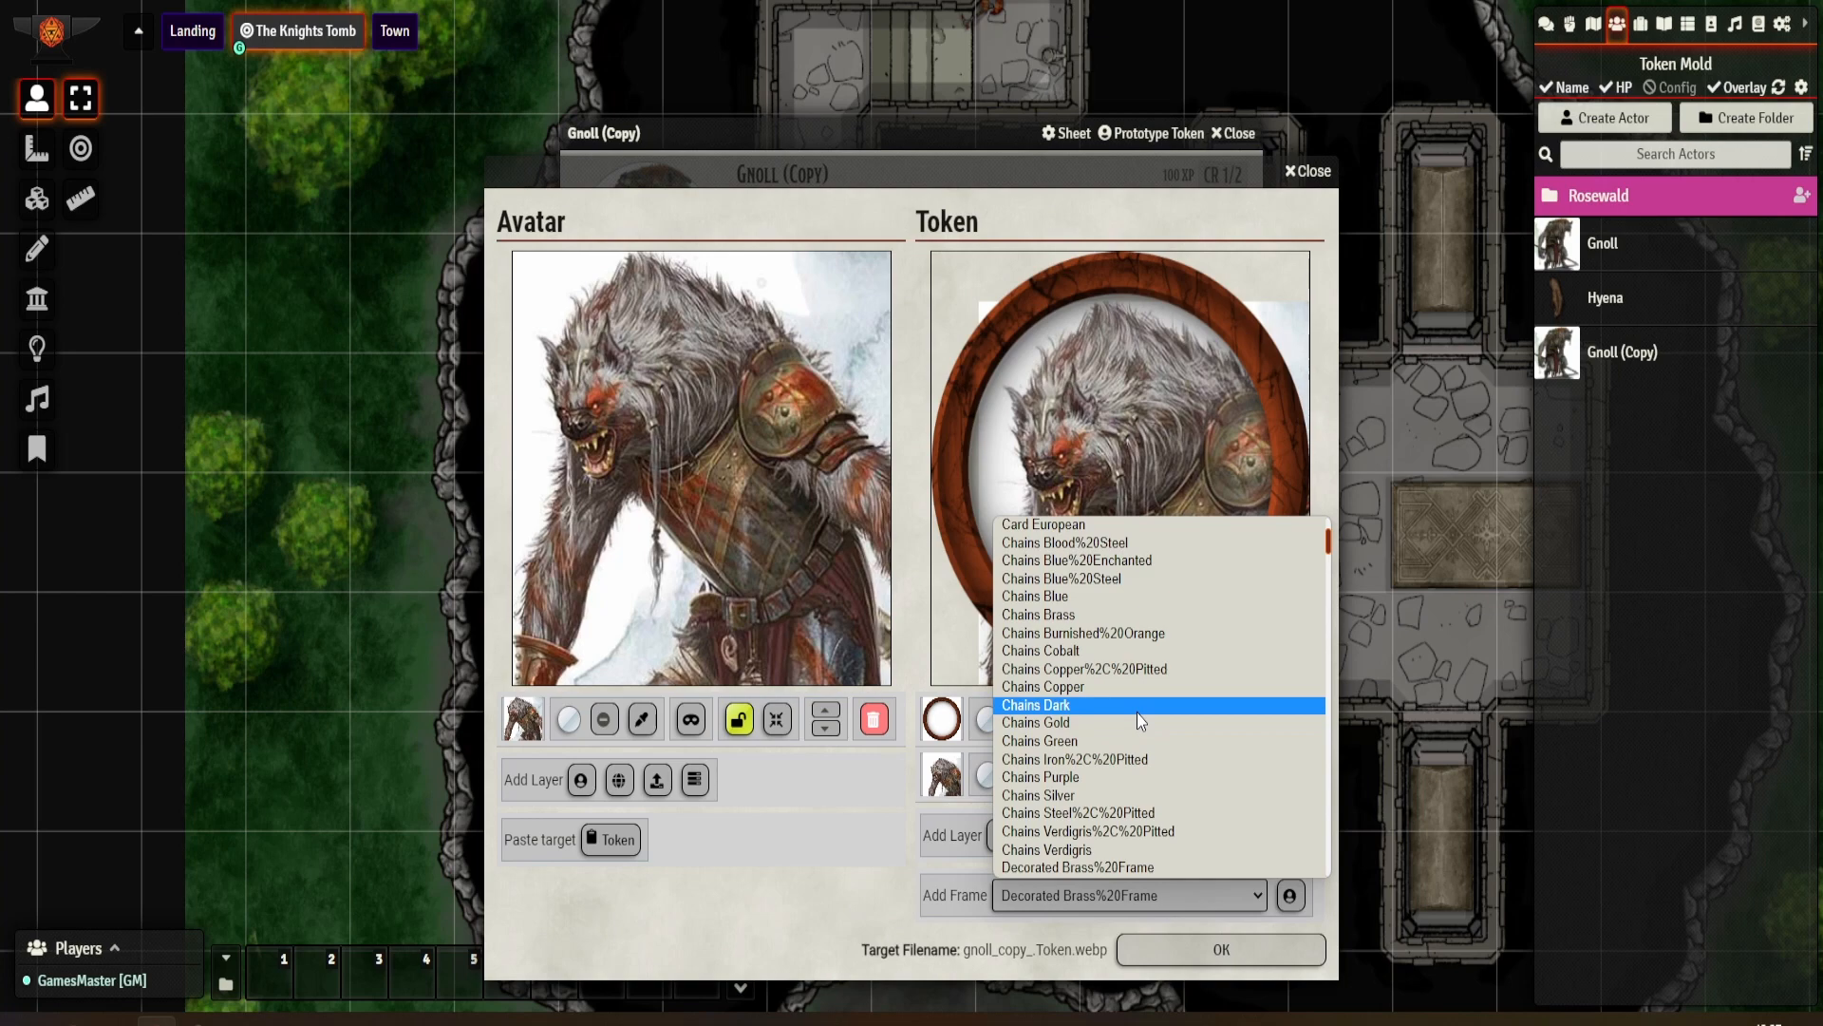
pyautogui.scroll(-6, 1137, 712)
pyautogui.scroll(-5, 1135, 712)
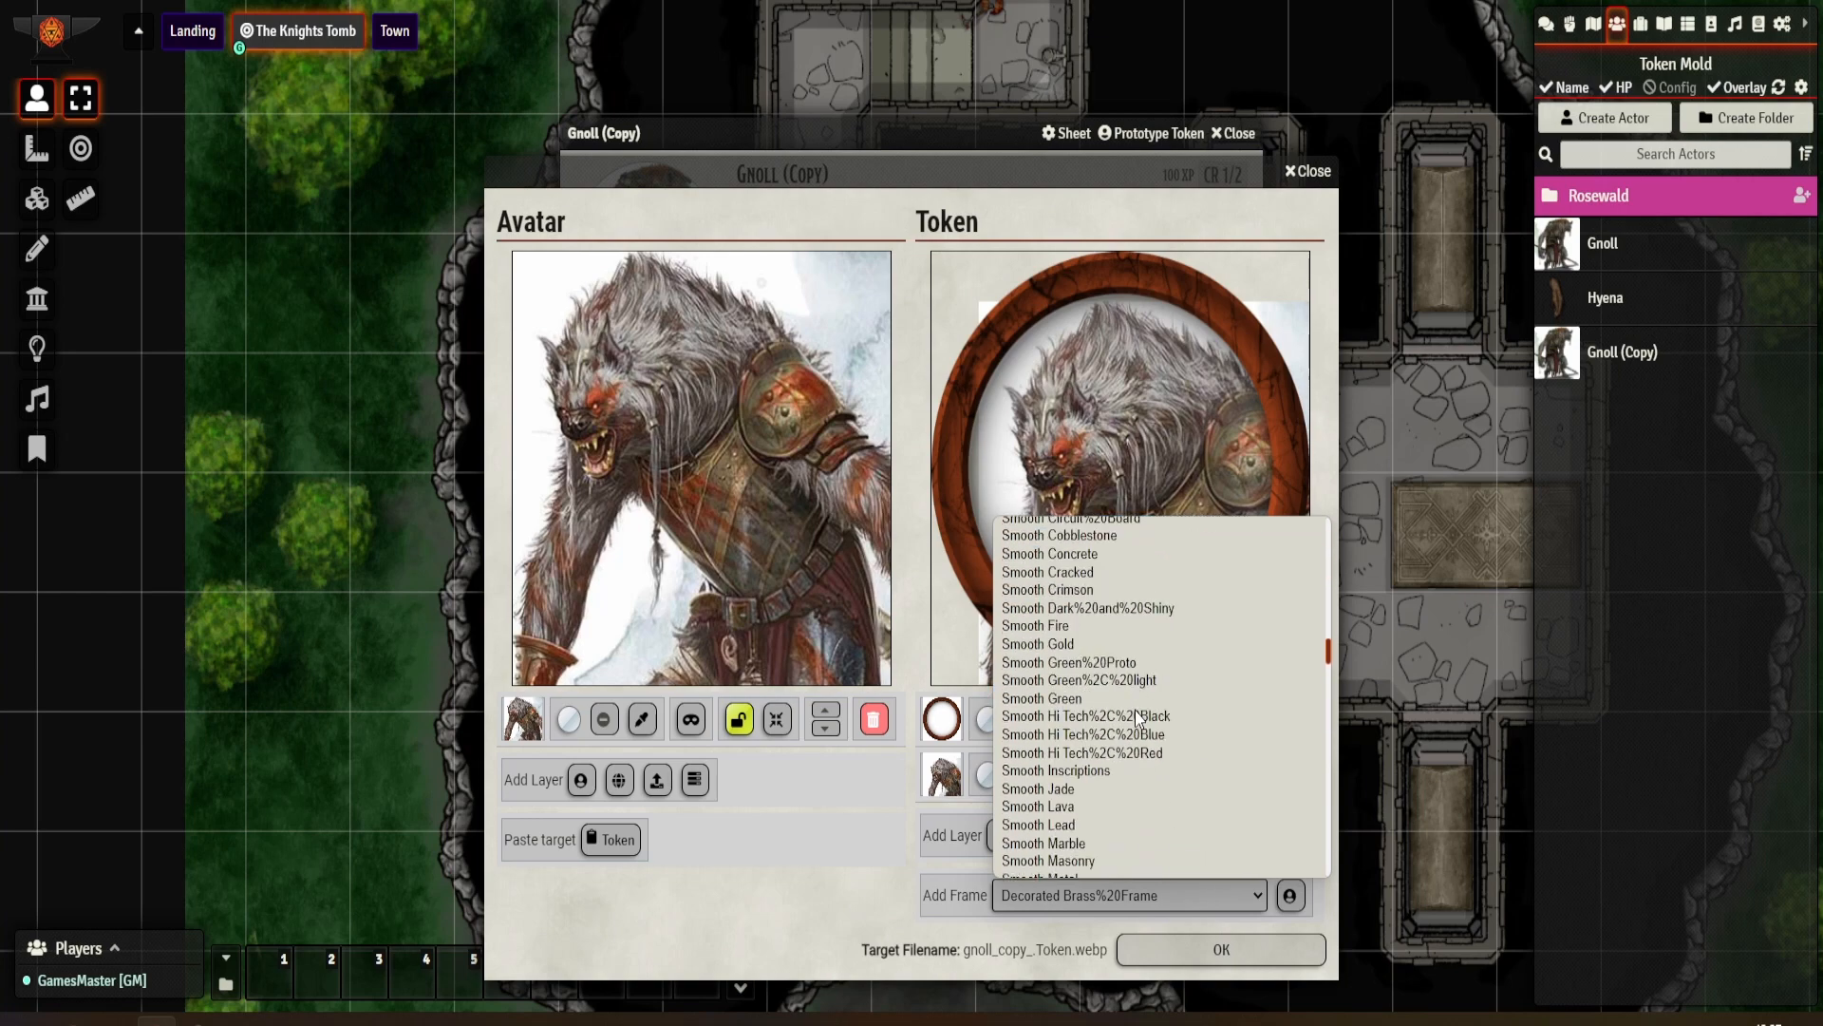
pyautogui.scroll(-5, 1138, 717)
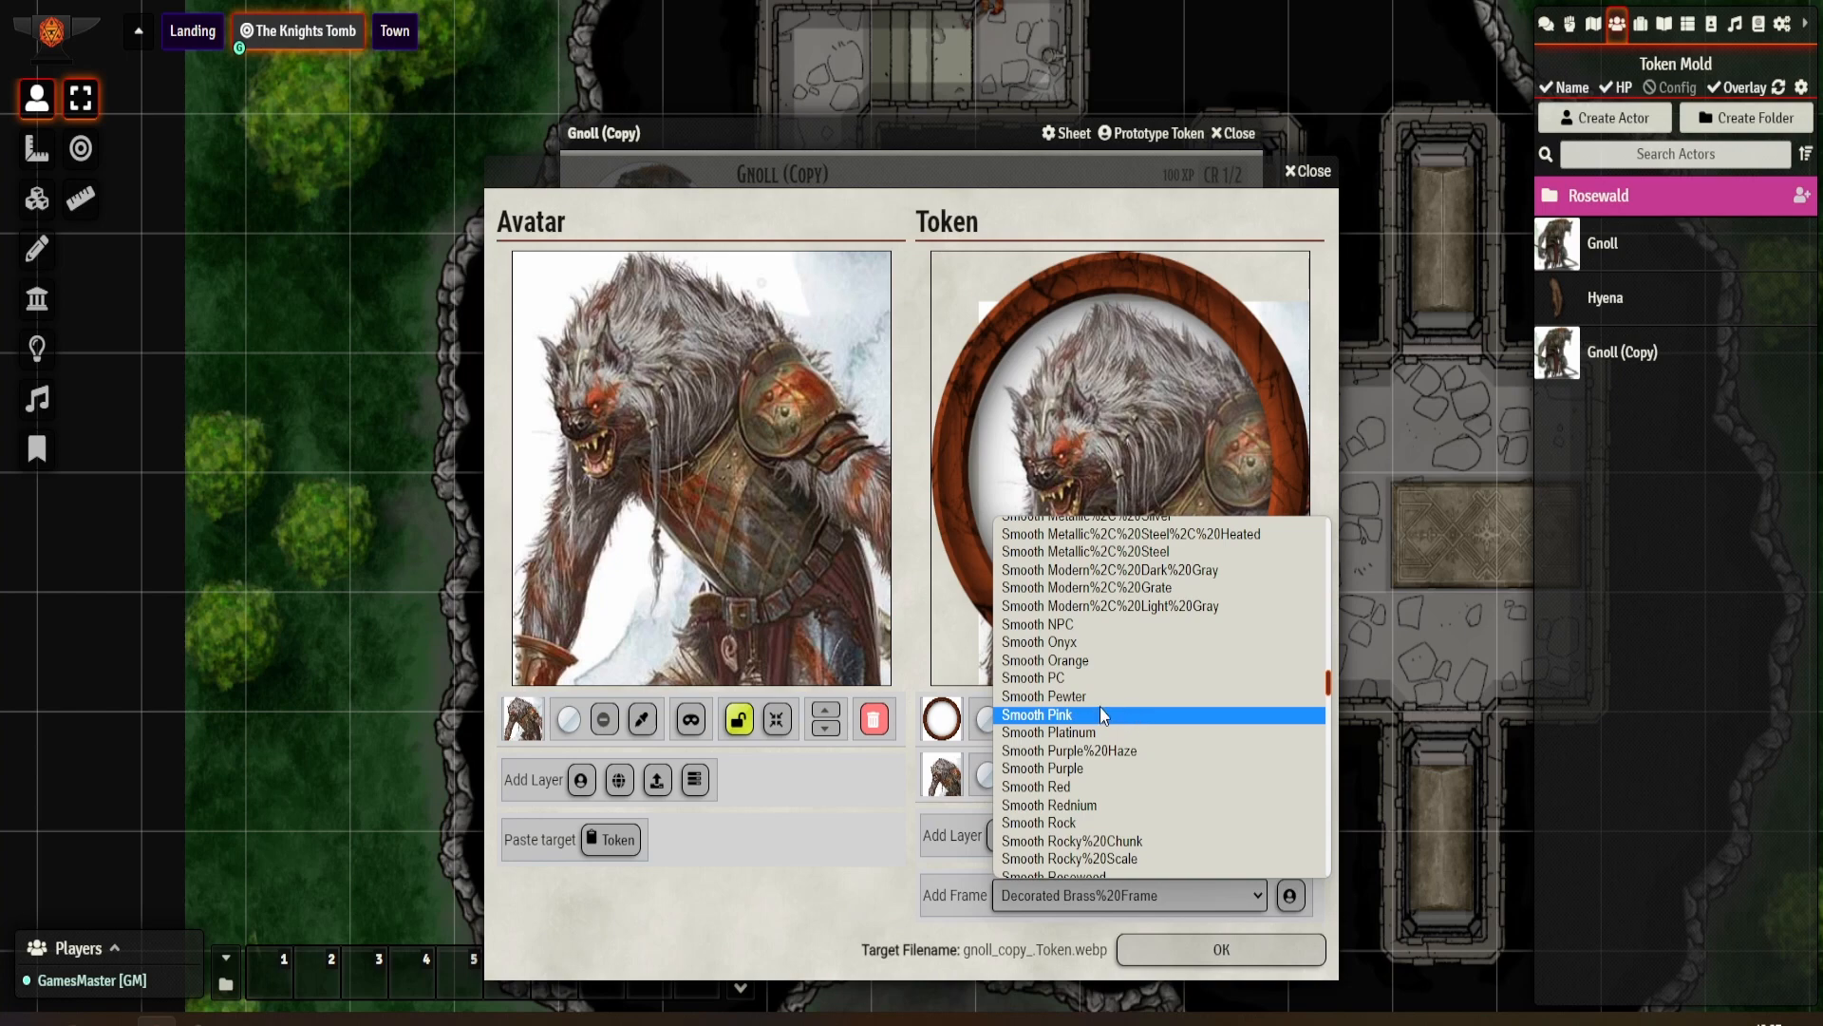
pyautogui.scroll(-3, 1099, 707)
pyautogui.click(1104, 714)
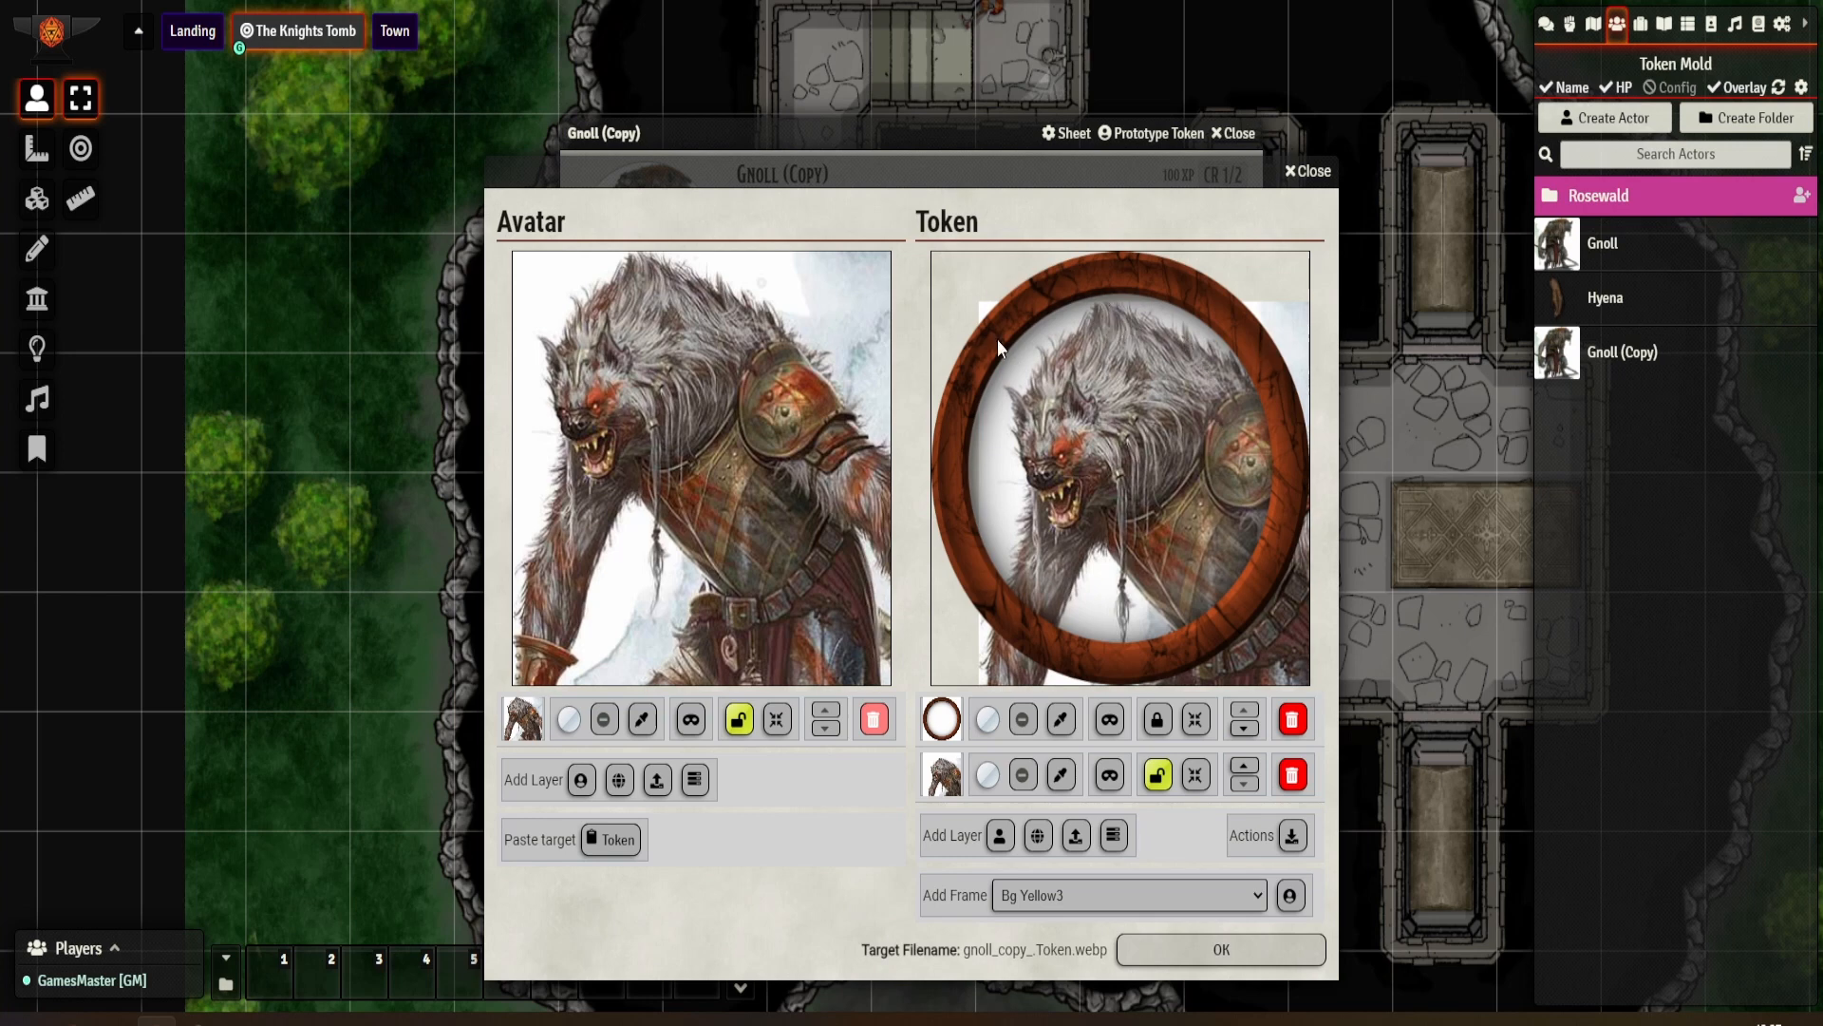
pyautogui.click(1210, 956)
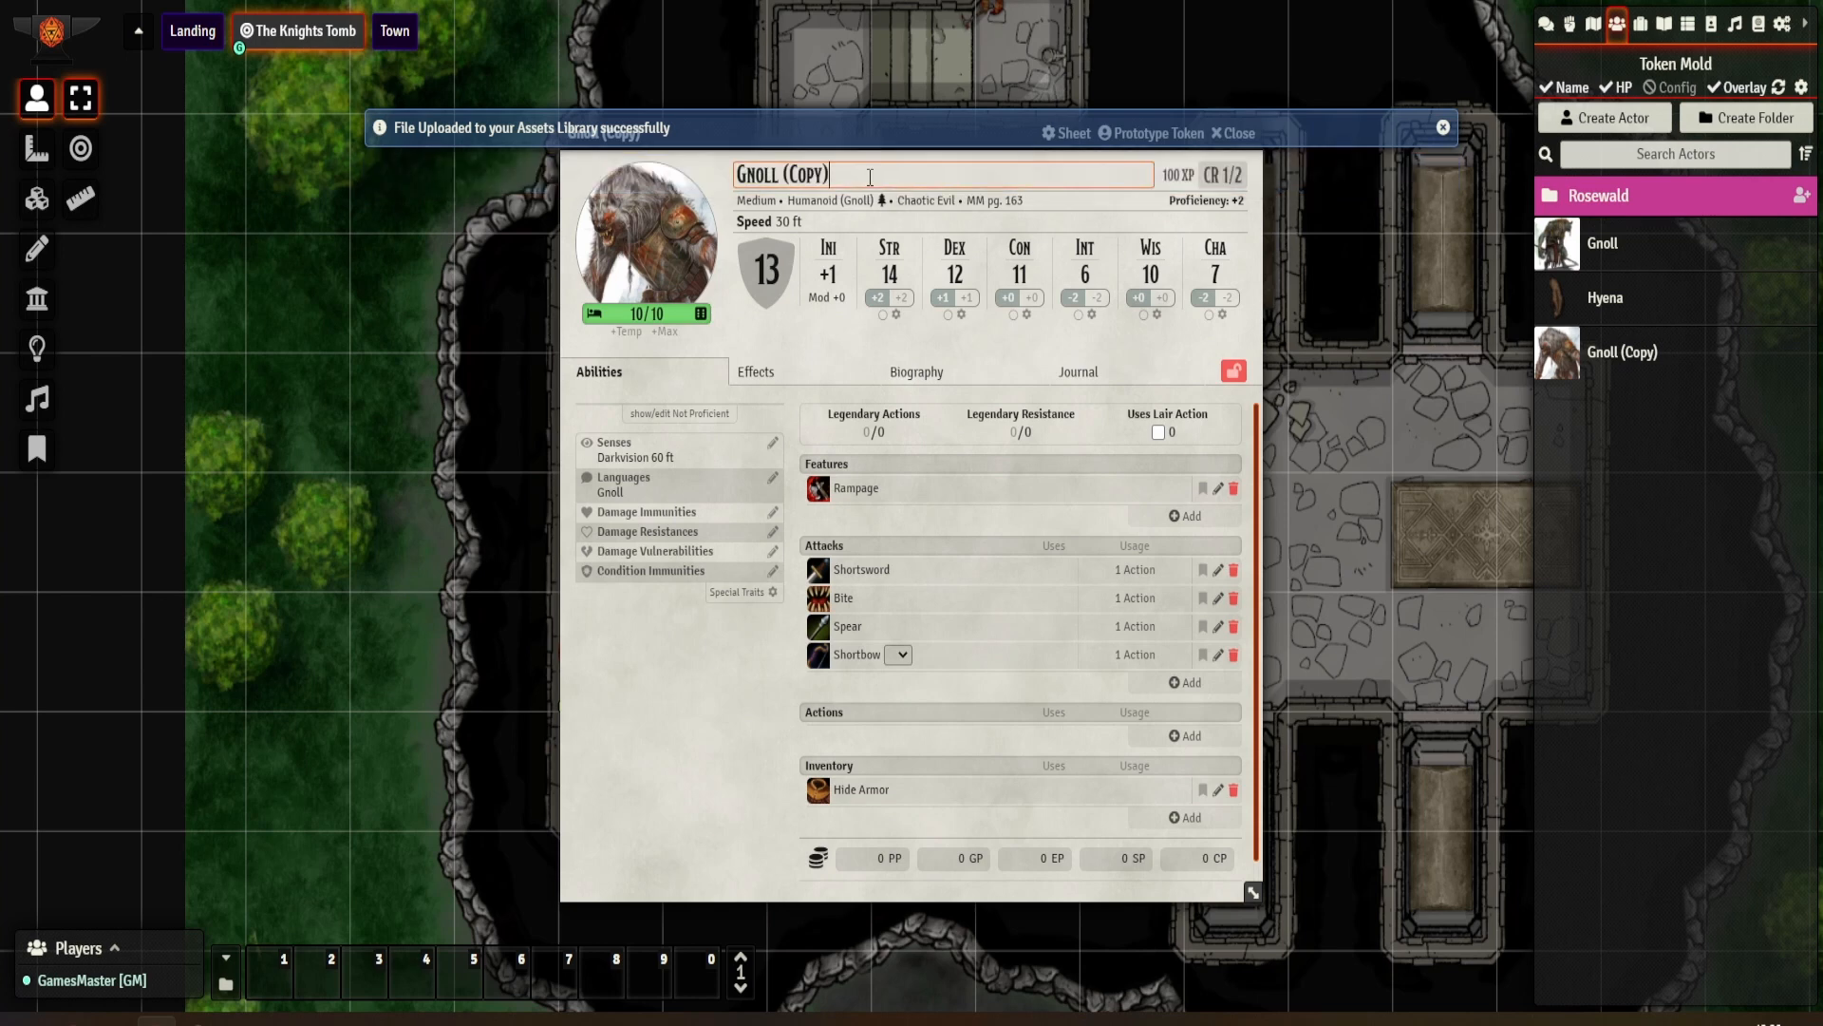
# Step: Rename the Gnoll copy as Gnoll Boss on its character sheet
pyautogui.press('BackSpace')
pyautogui.press('BackSpace')
pyautogui.press('BackSpace')
pyautogui.press('BackSpace')
pyautogui.press('BackSpace')
pyautogui.press('BackSpace')
pyautogui.press('BackSpace')
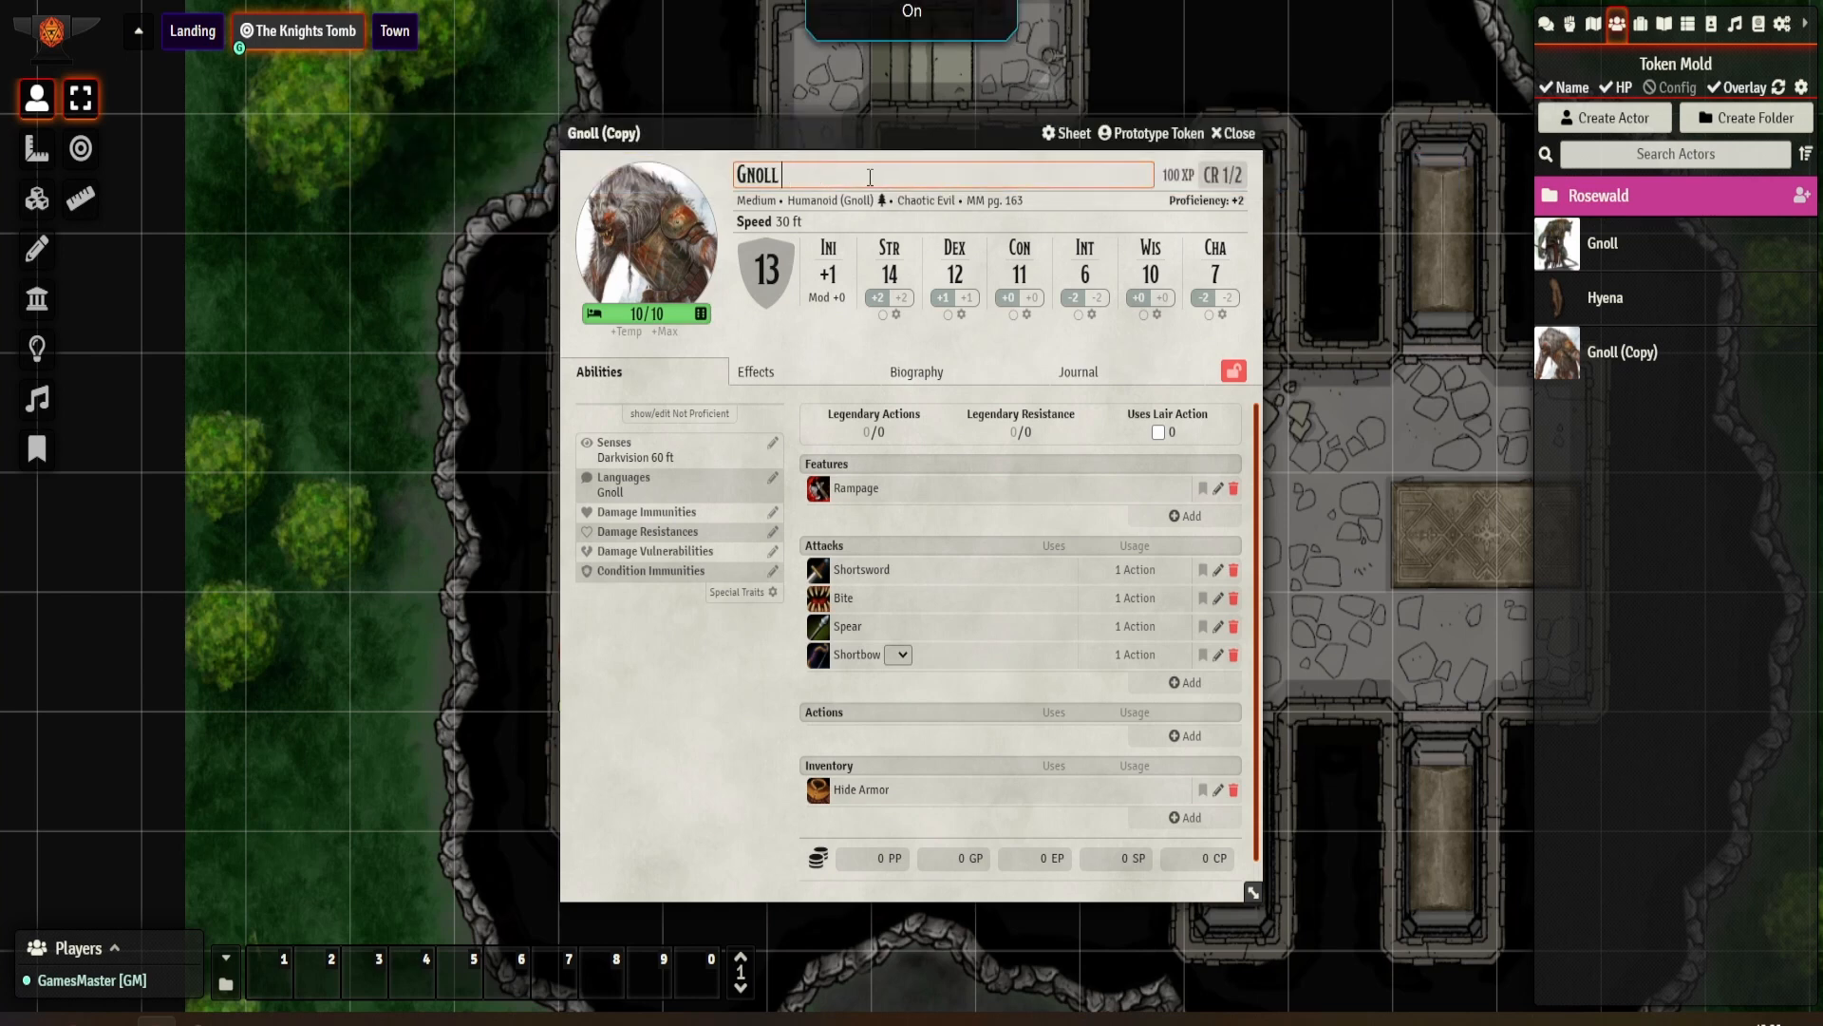
pyautogui.write('Boss')
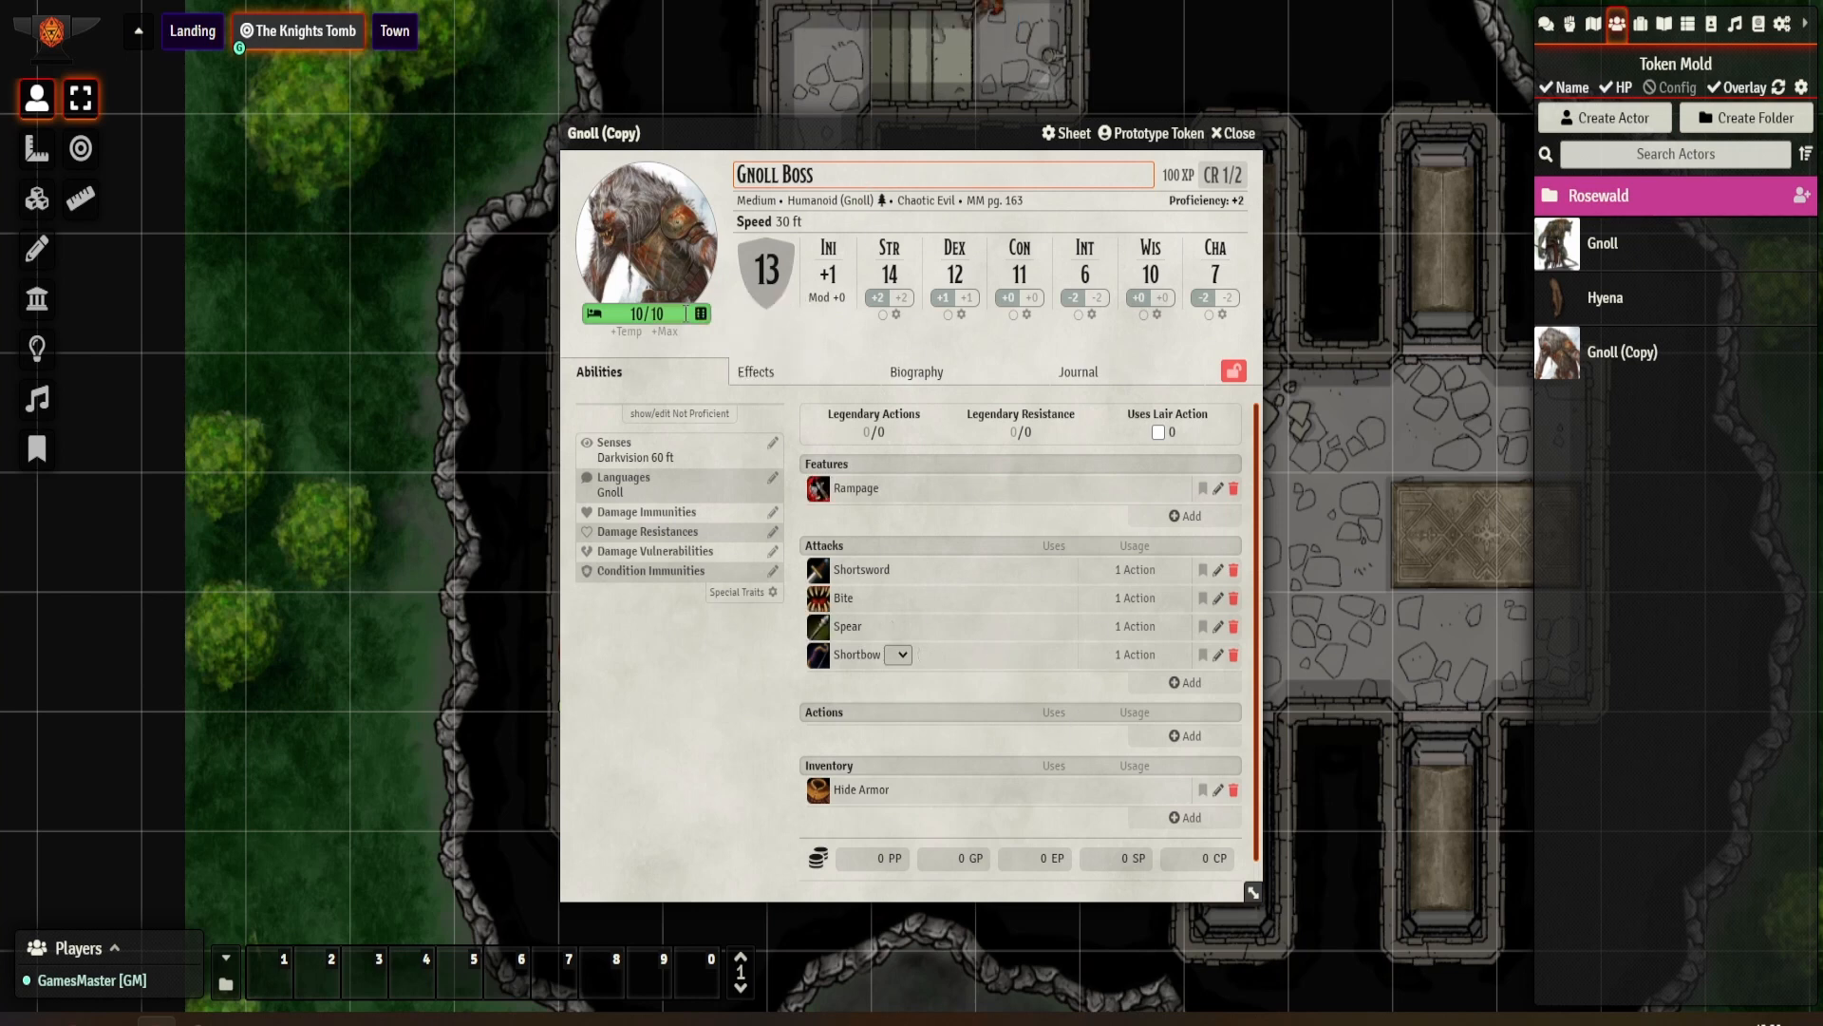
pyautogui.press('Return')
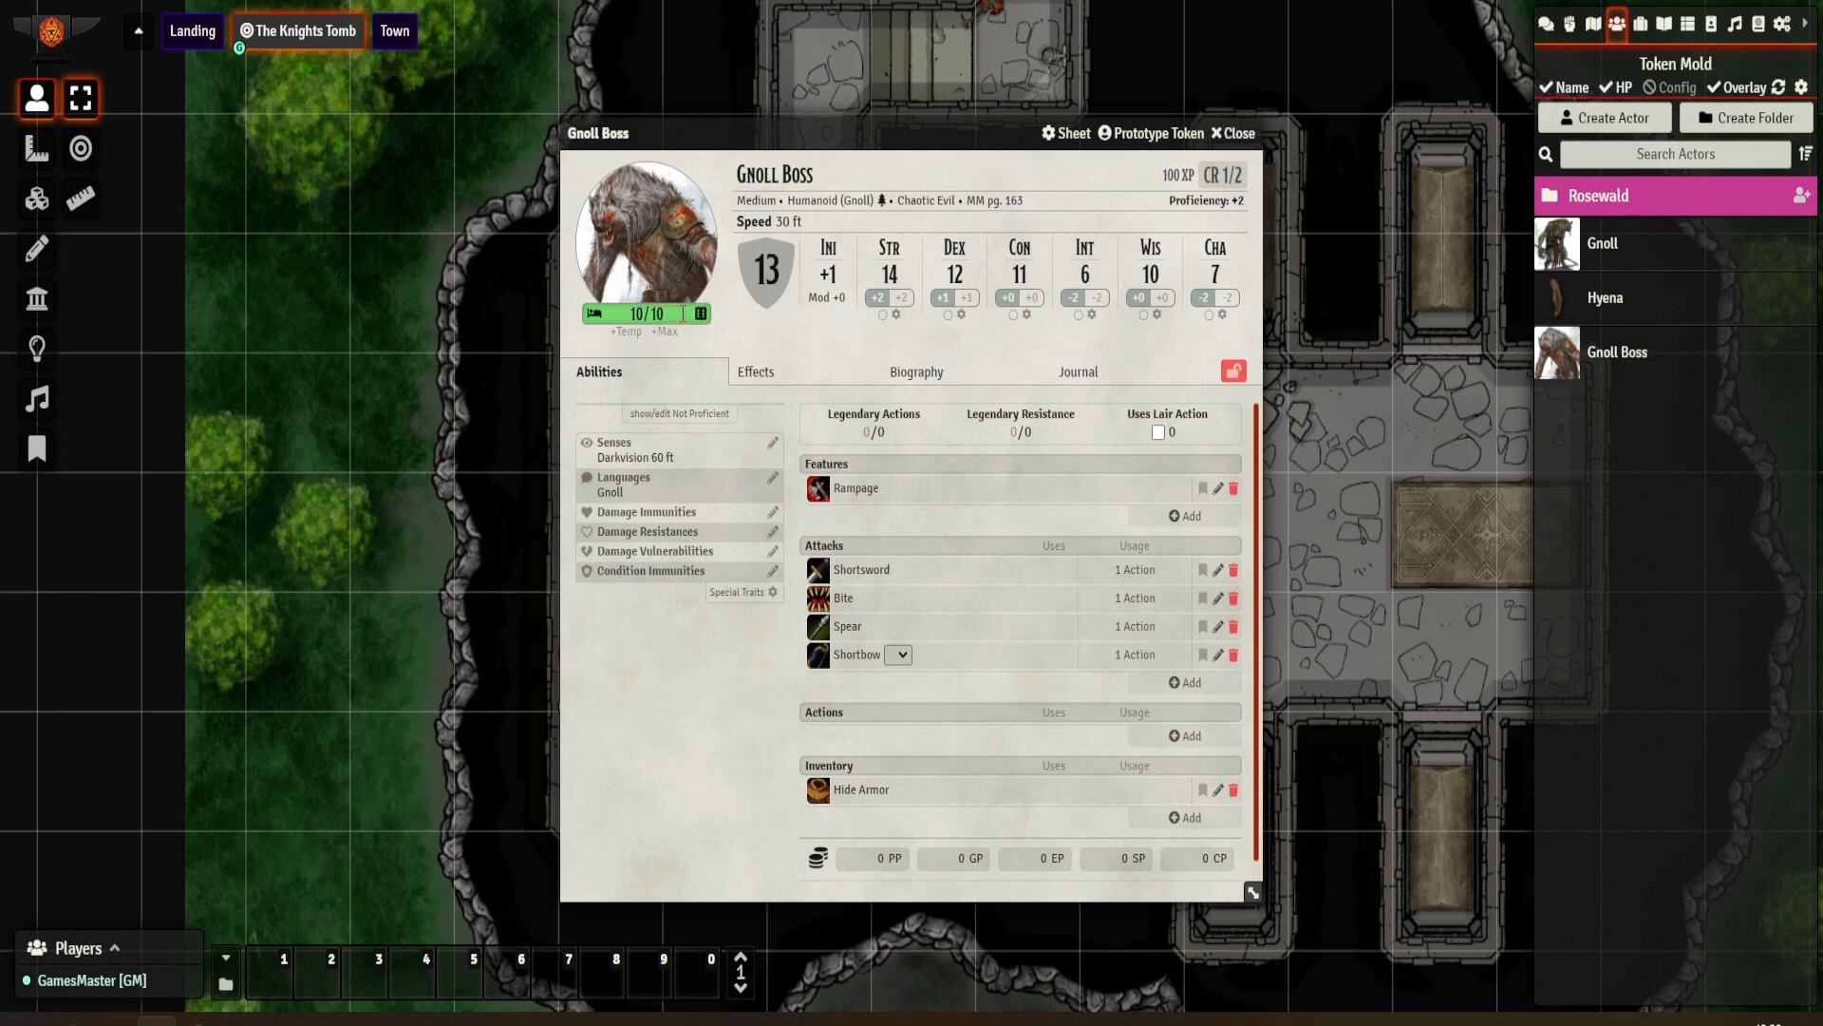
# Step: Set both the maximum and the current hit points of the Gnoll Boss to 22
pyautogui.click(659, 314)
pyautogui.write('22')
pyautogui.press('Return')
pyautogui.click(620, 313)
pyautogui.write('2')
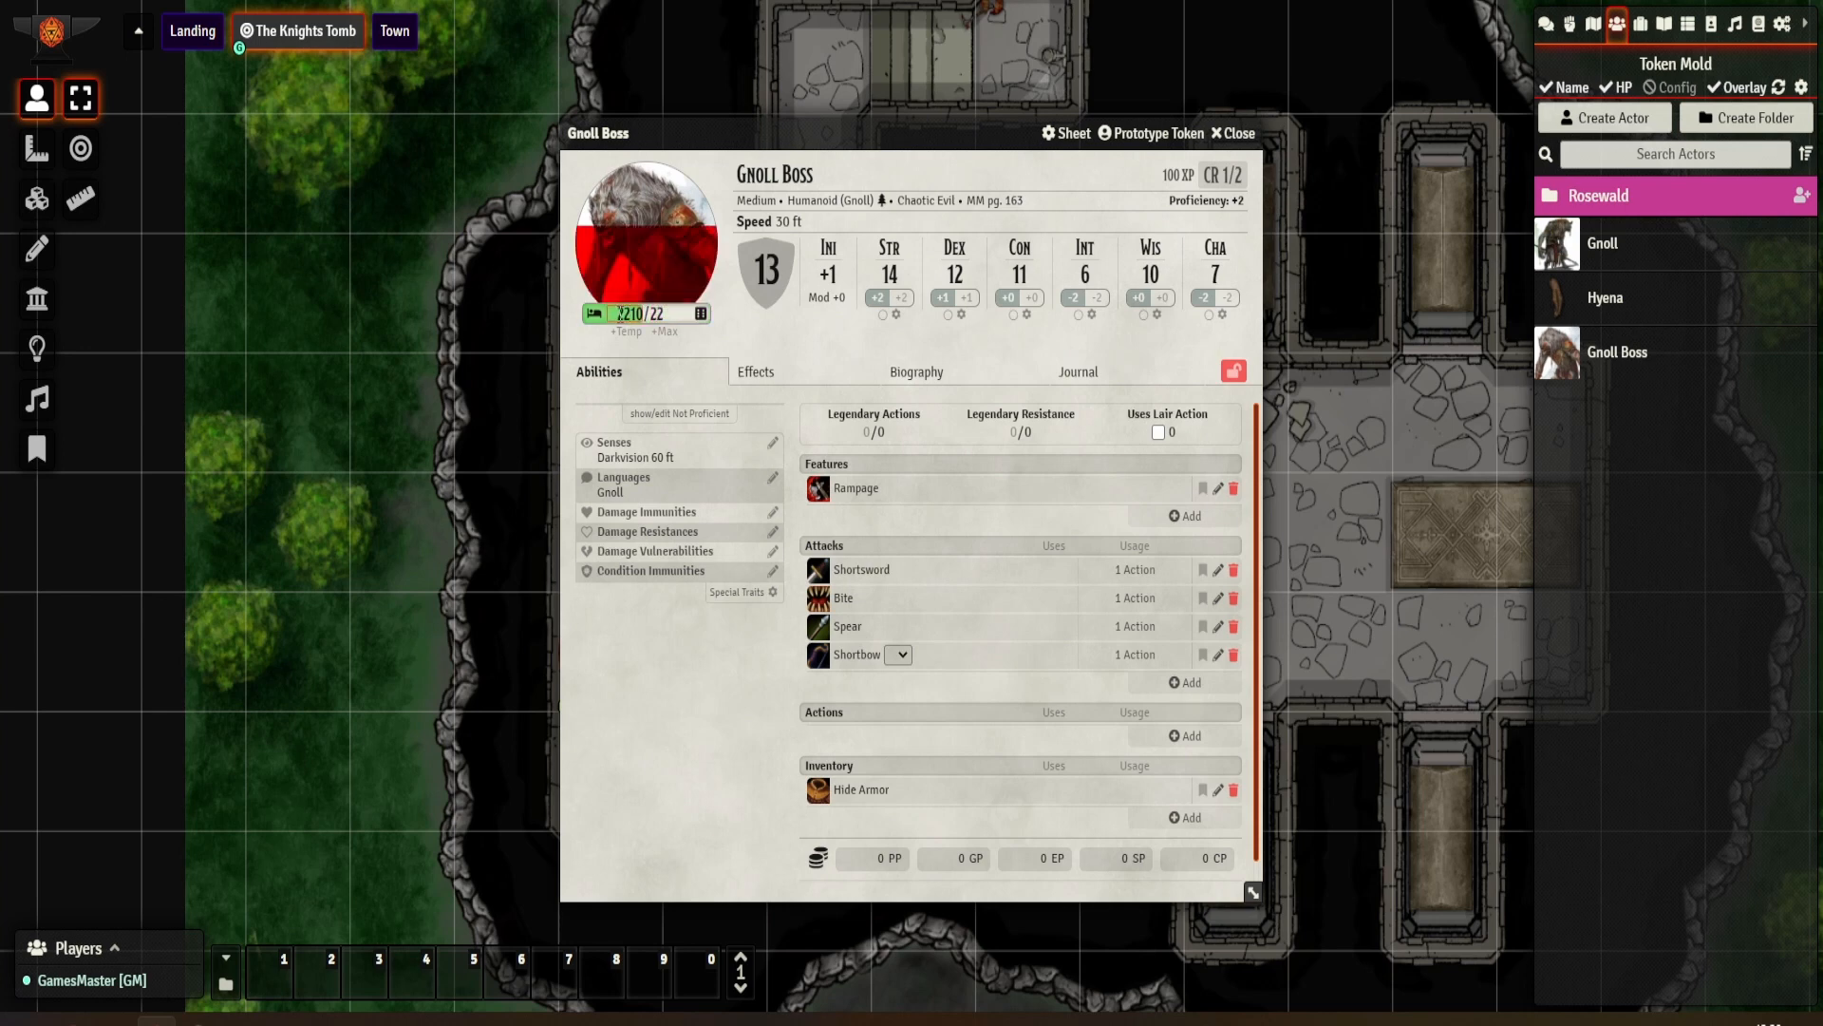
pyautogui.press('Delete')
pyautogui.press('Delete')
pyautogui.press('Return')
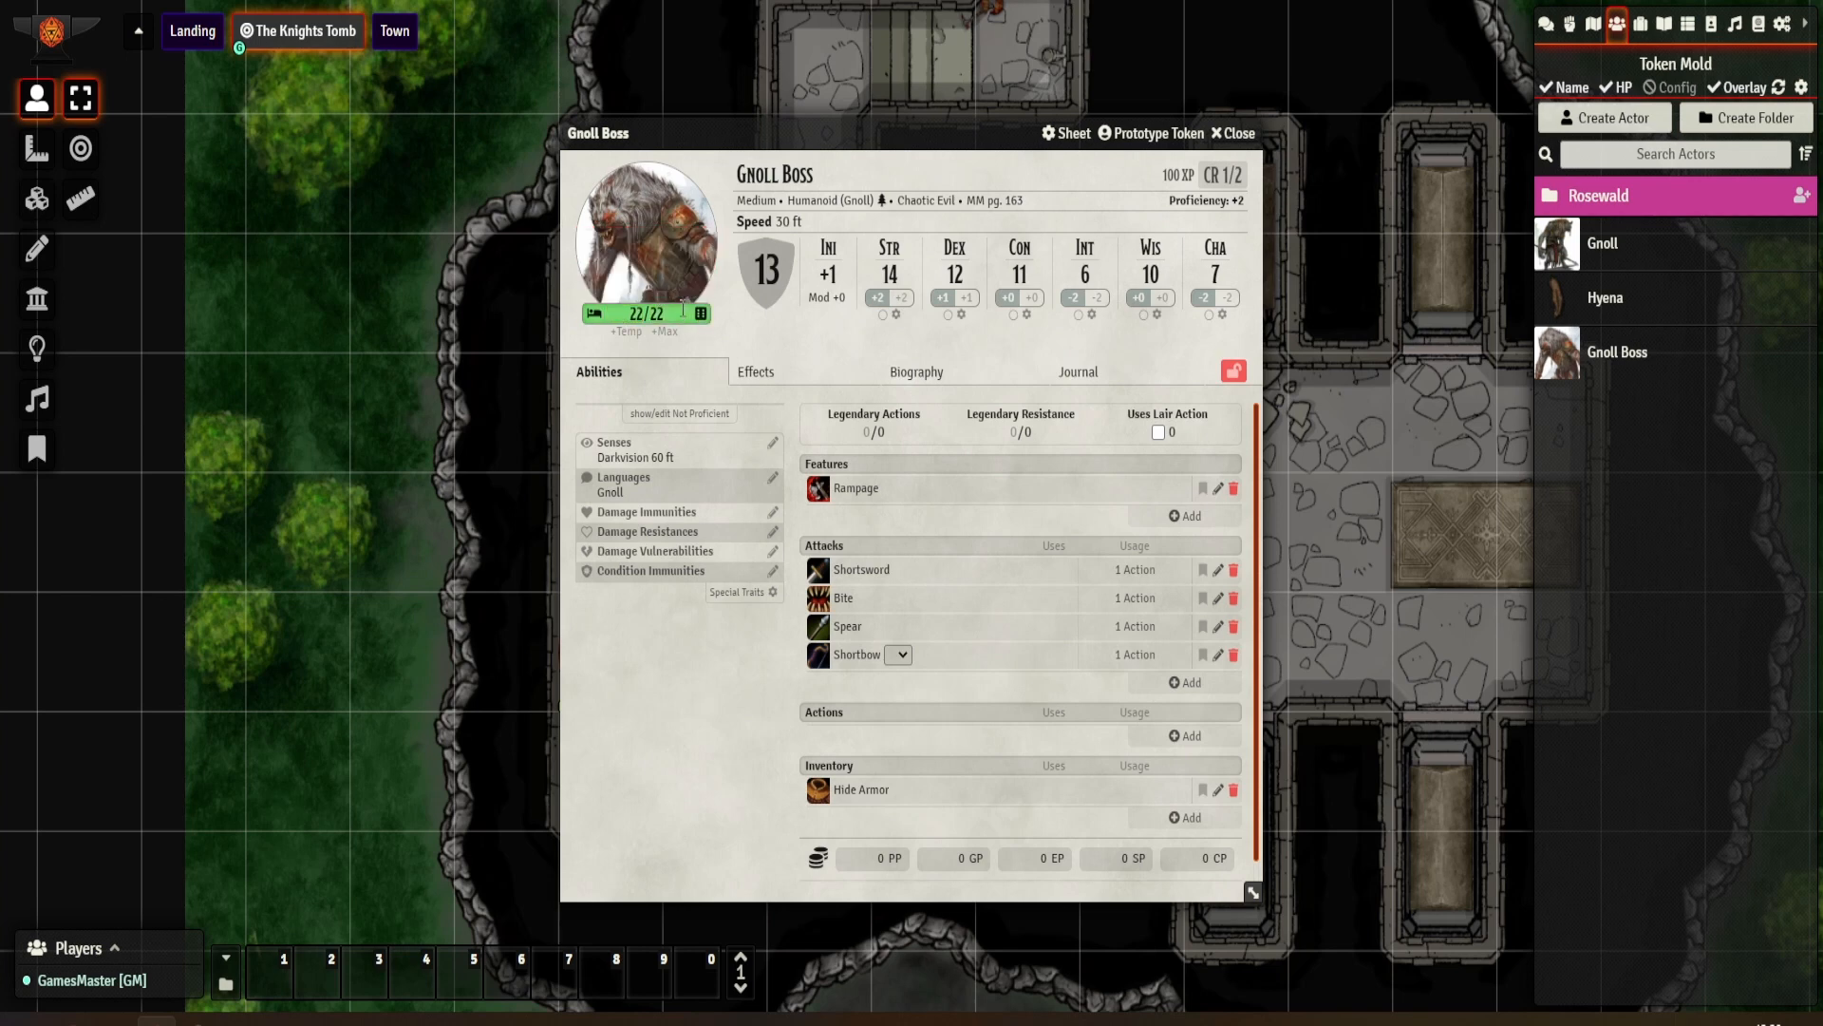
# Step: Open the Gnoll Boss's hit point dice formula for editing and erase its last character
pyautogui.moveTo(683, 308)
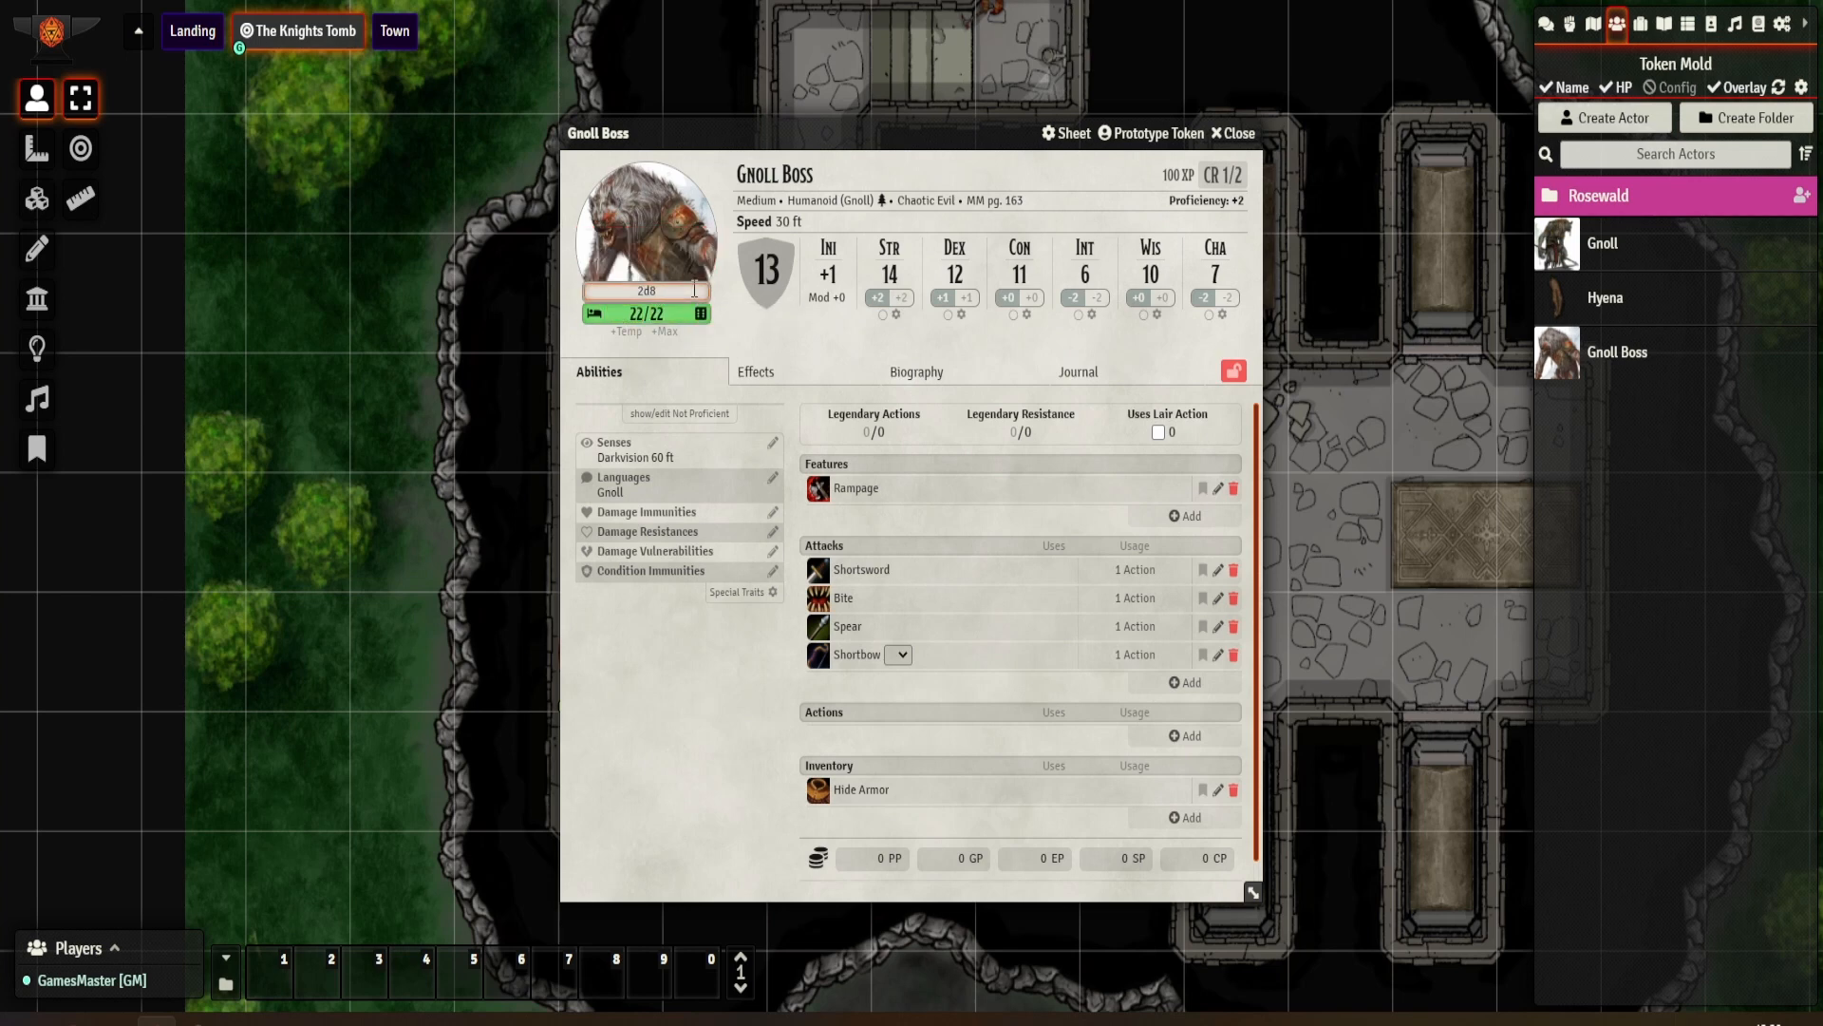
pyautogui.click(694, 290)
pyautogui.press('BackSpace')
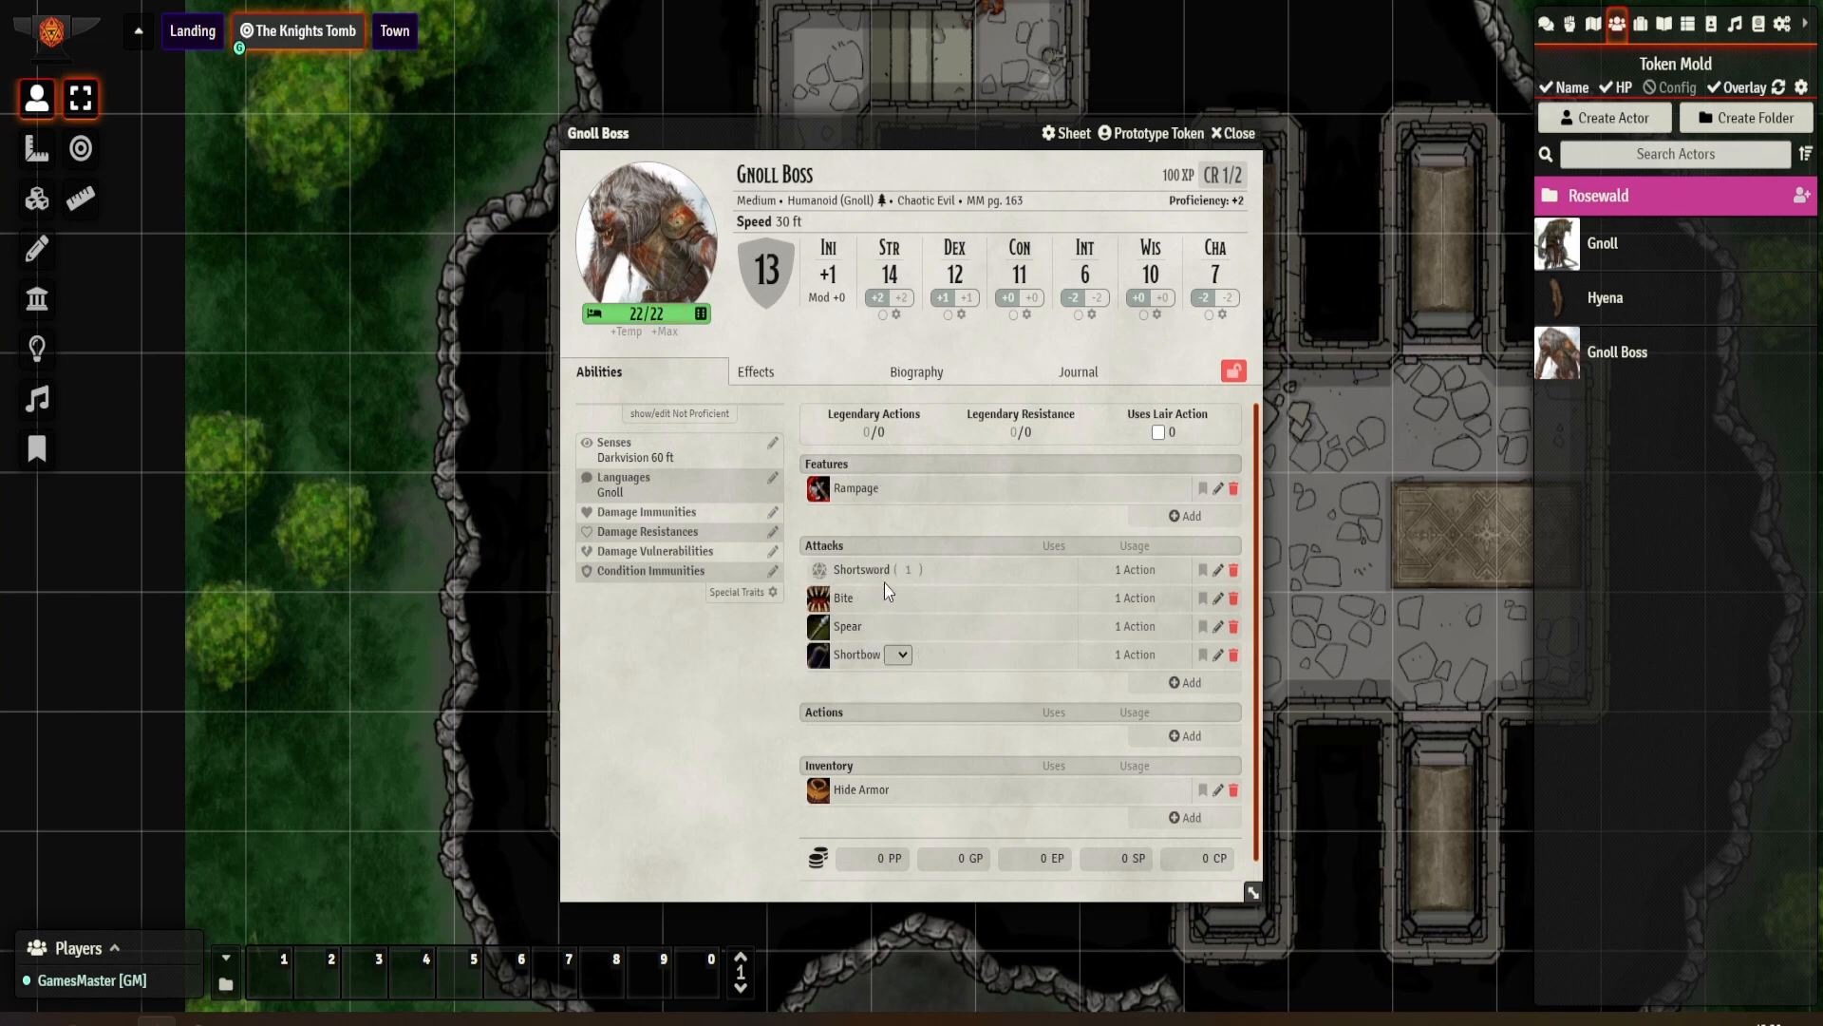
# Step: Find the Morningstar in the Items (SRD) compendium and add it to the Gnoll Boss's attacks
pyautogui.click(1757, 26)
pyautogui.moveTo(933, 143); pyautogui.dragTo(1081, 138)
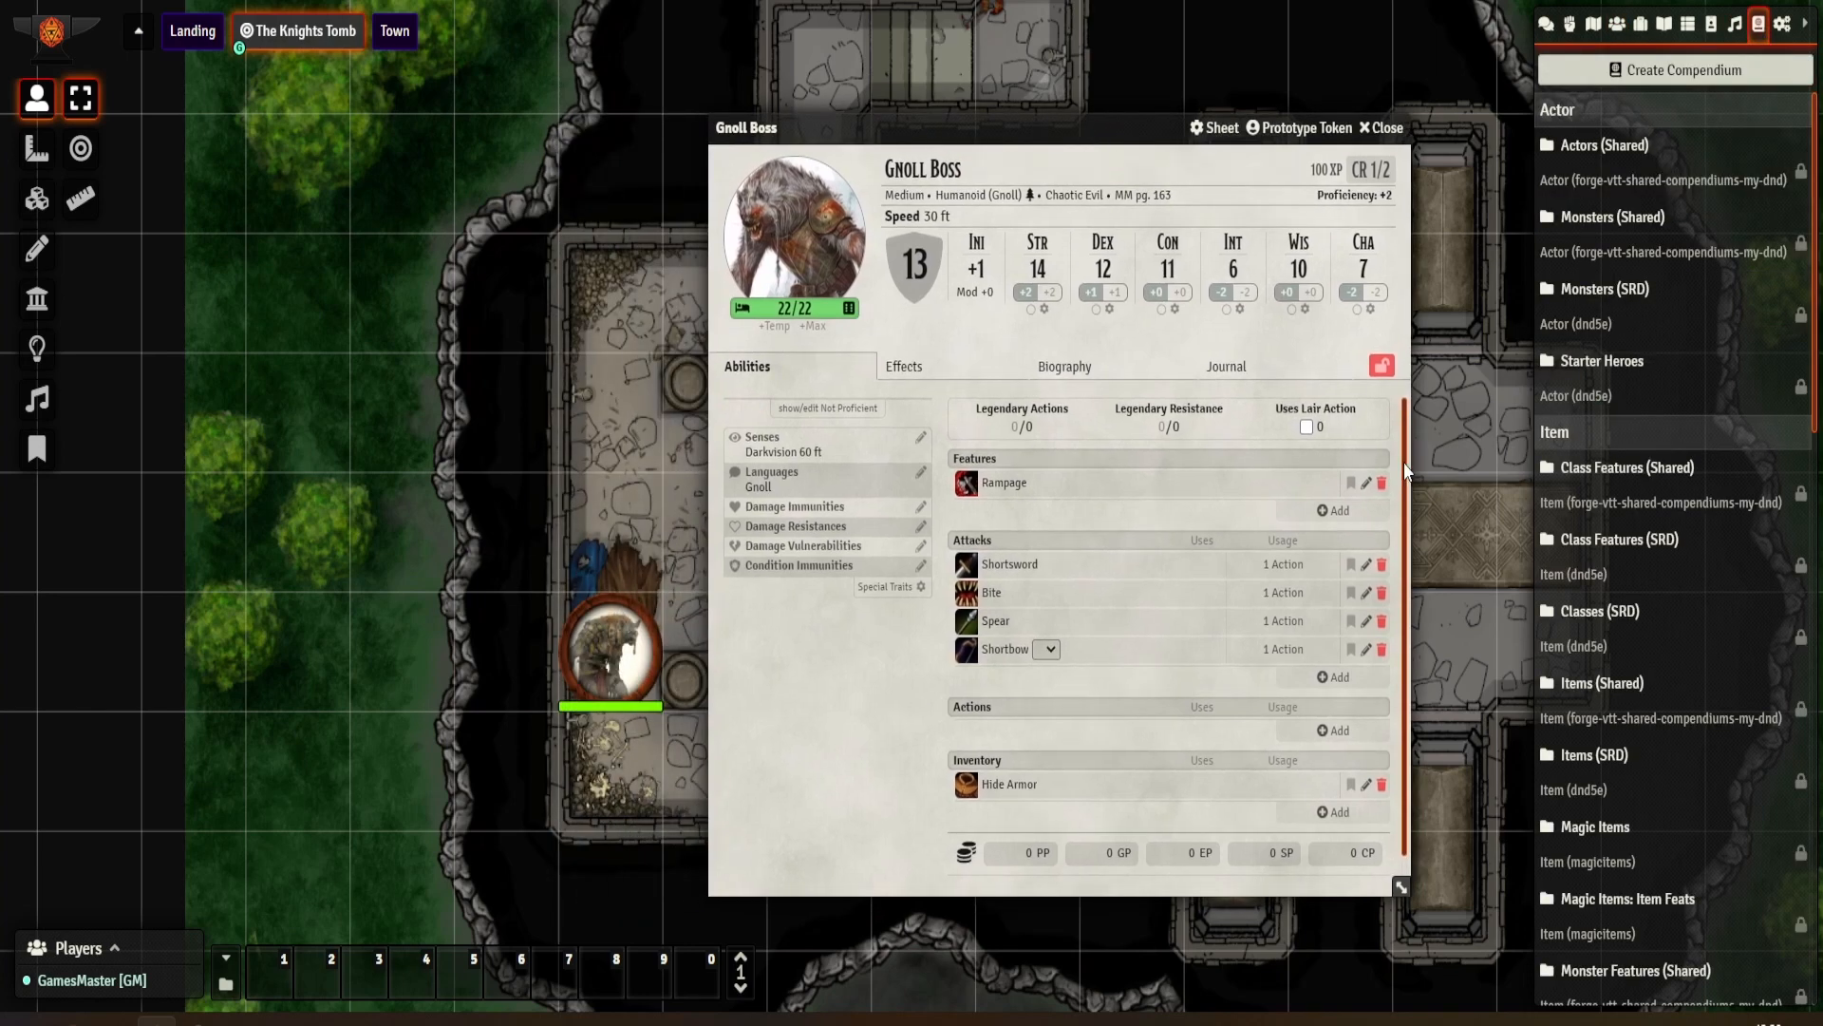
pyautogui.click(1601, 757)
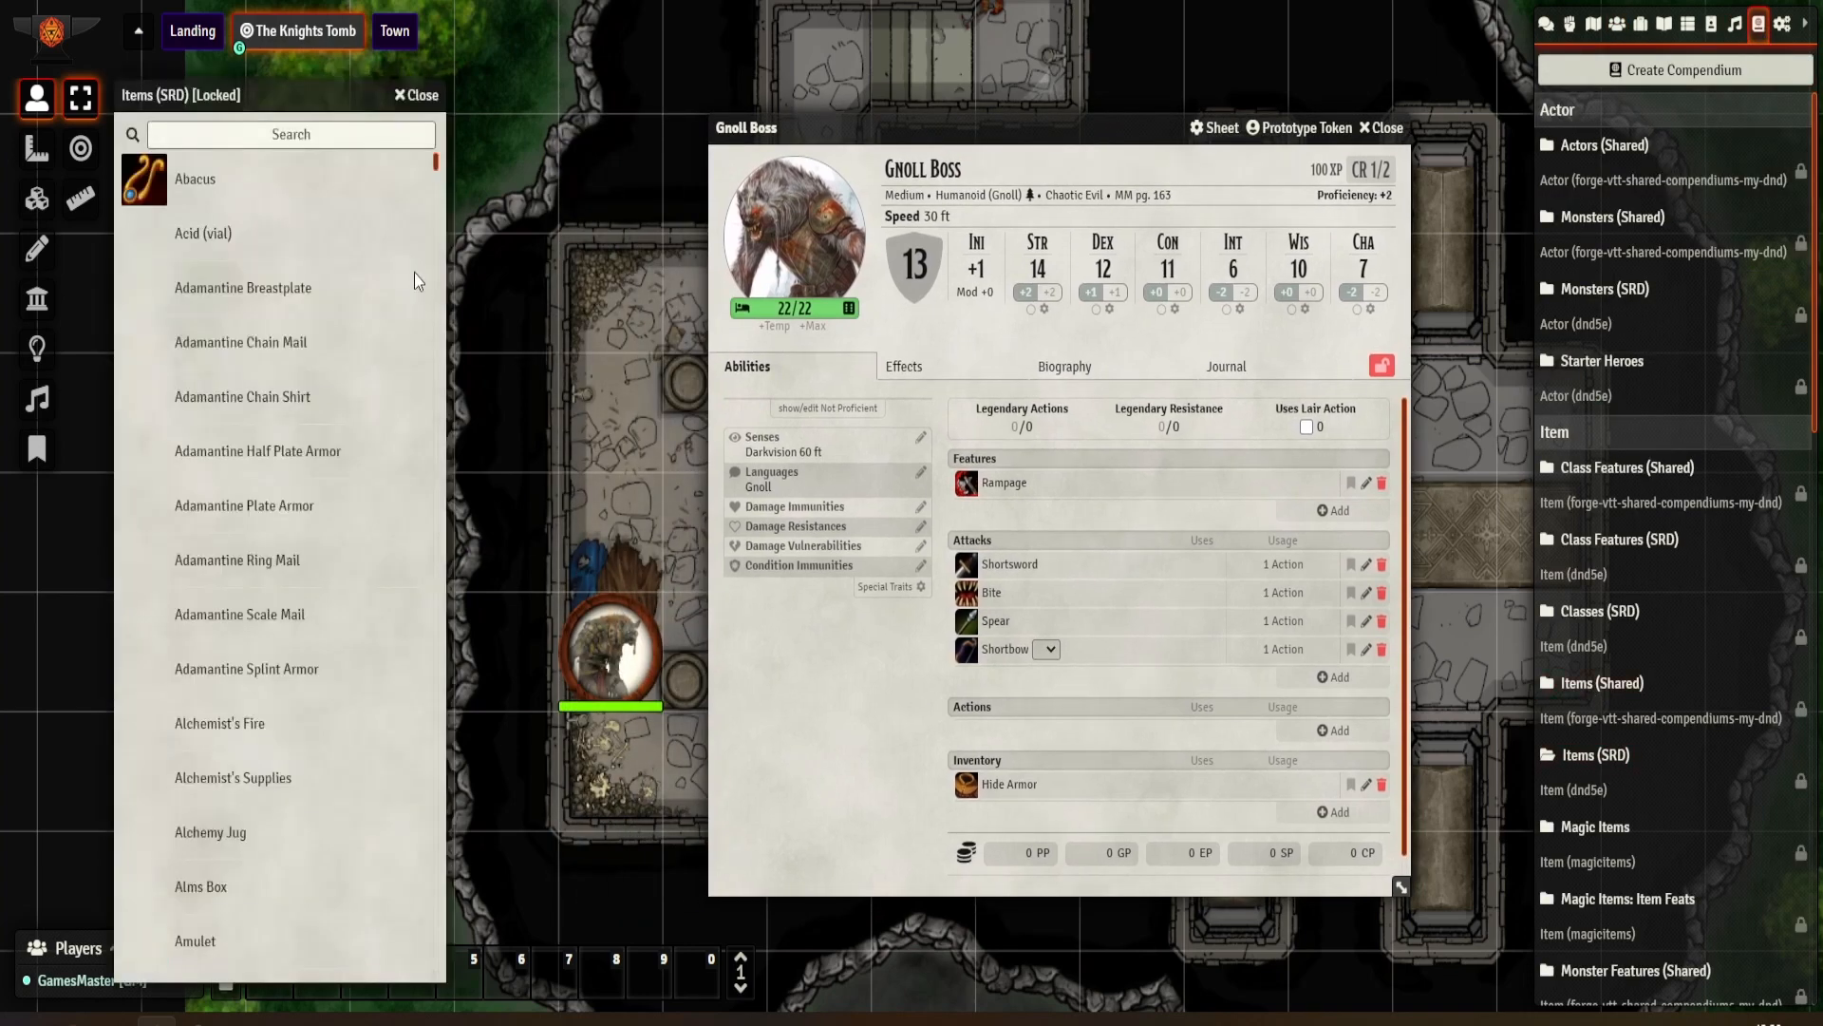
pyautogui.click(296, 133)
pyautogui.write('morn')
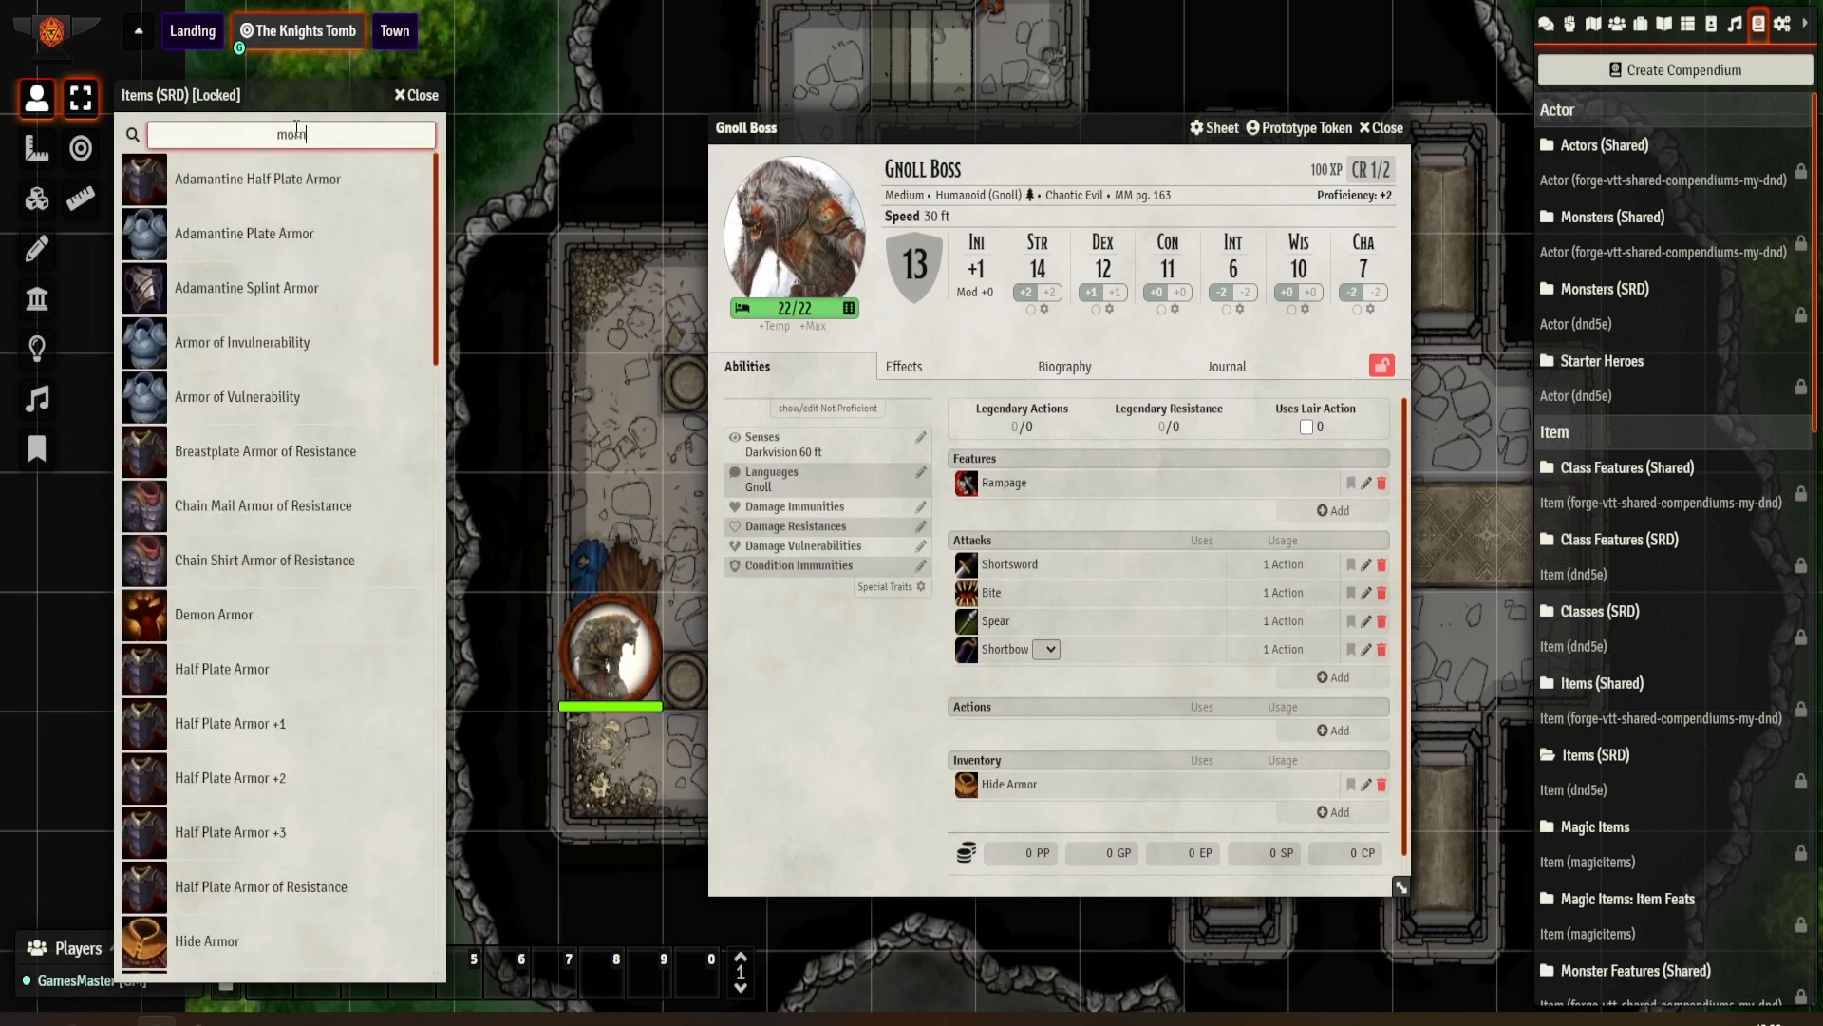
pyautogui.moveTo(254, 180); pyautogui.dragTo(1199, 613)
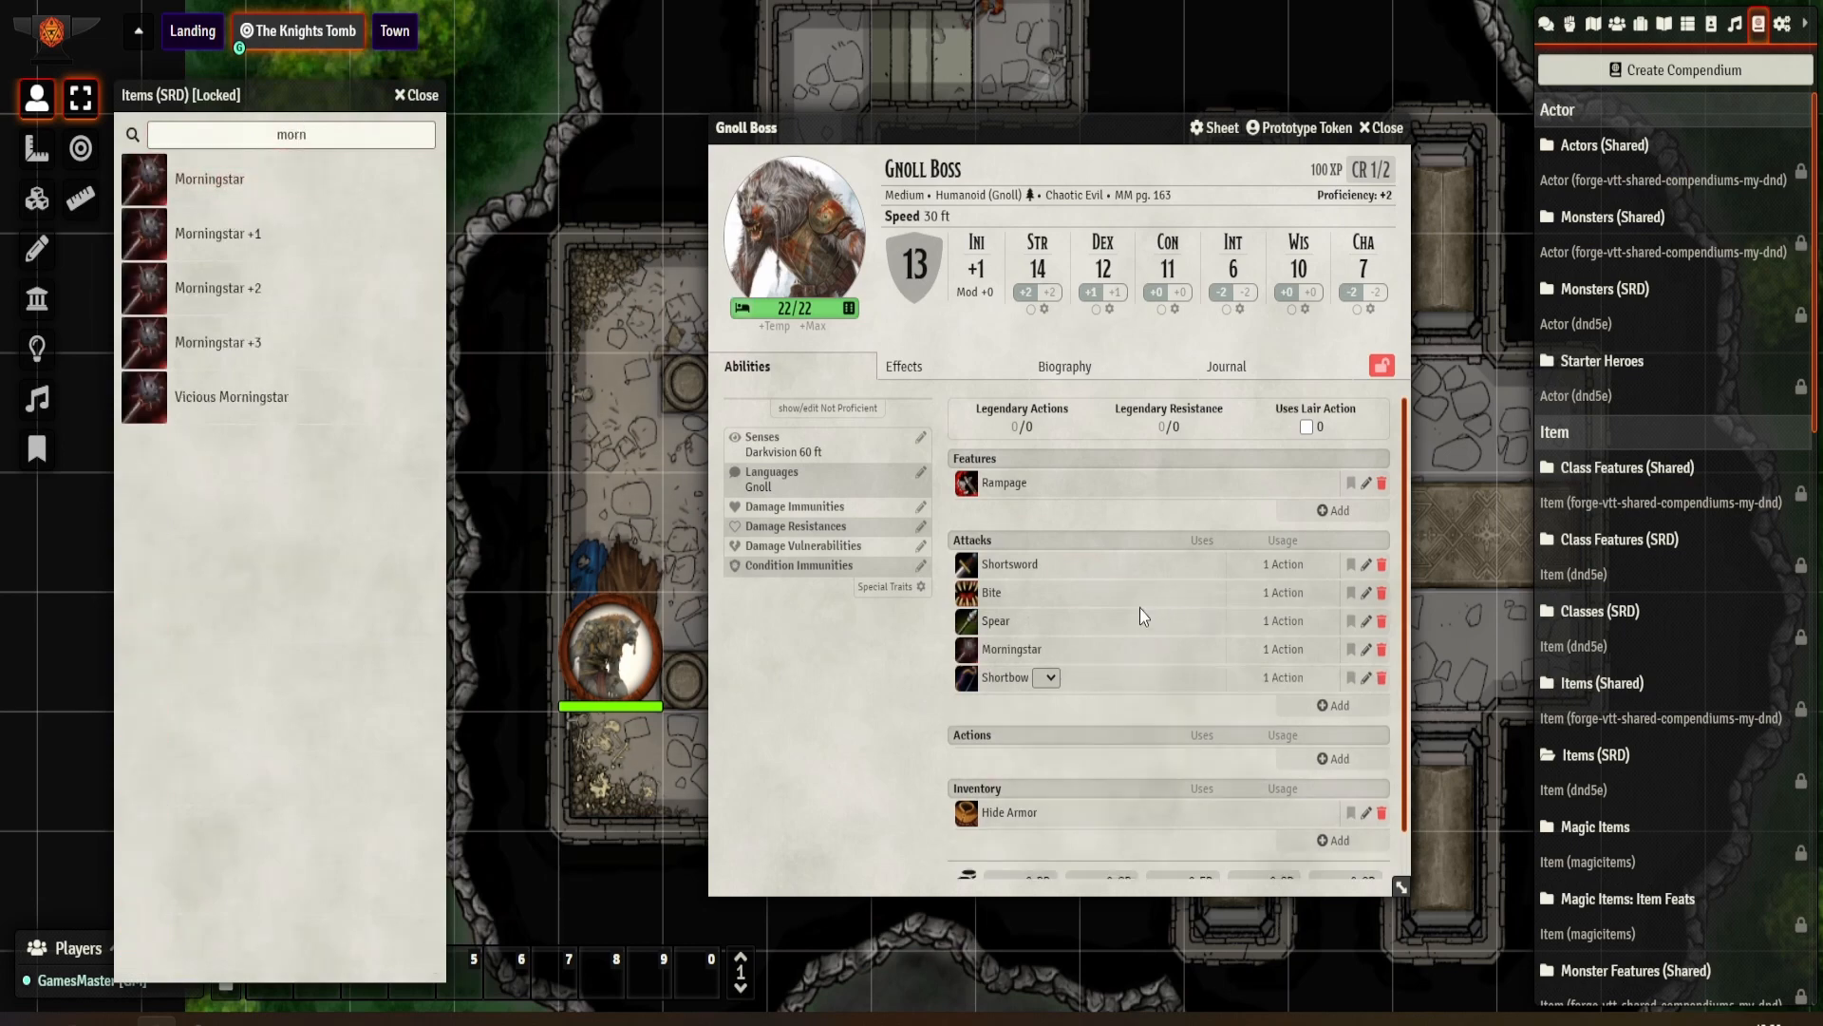
# Step: Delete the Shortsword, Spear and Shortbow from the Gnoll Boss's attacks and close the Items (SRD) compendium
pyautogui.click(1381, 564)
pyautogui.click(1381, 592)
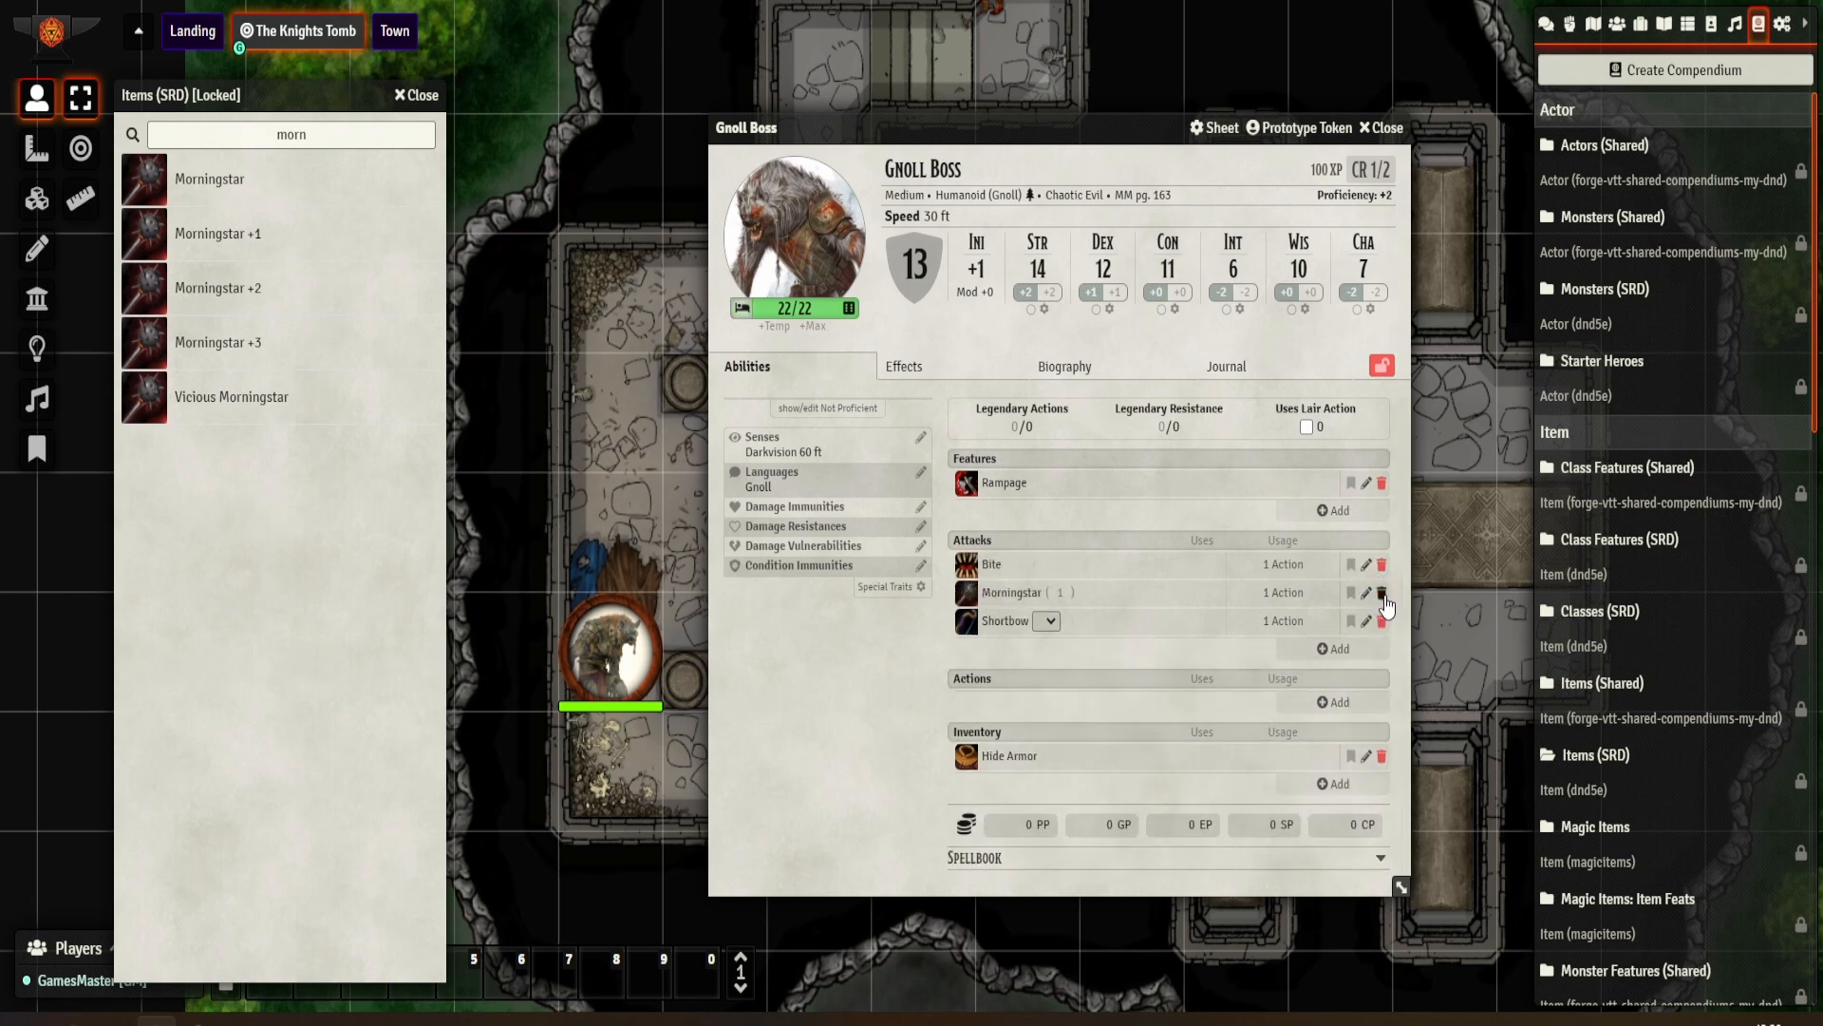
pyautogui.click(1381, 621)
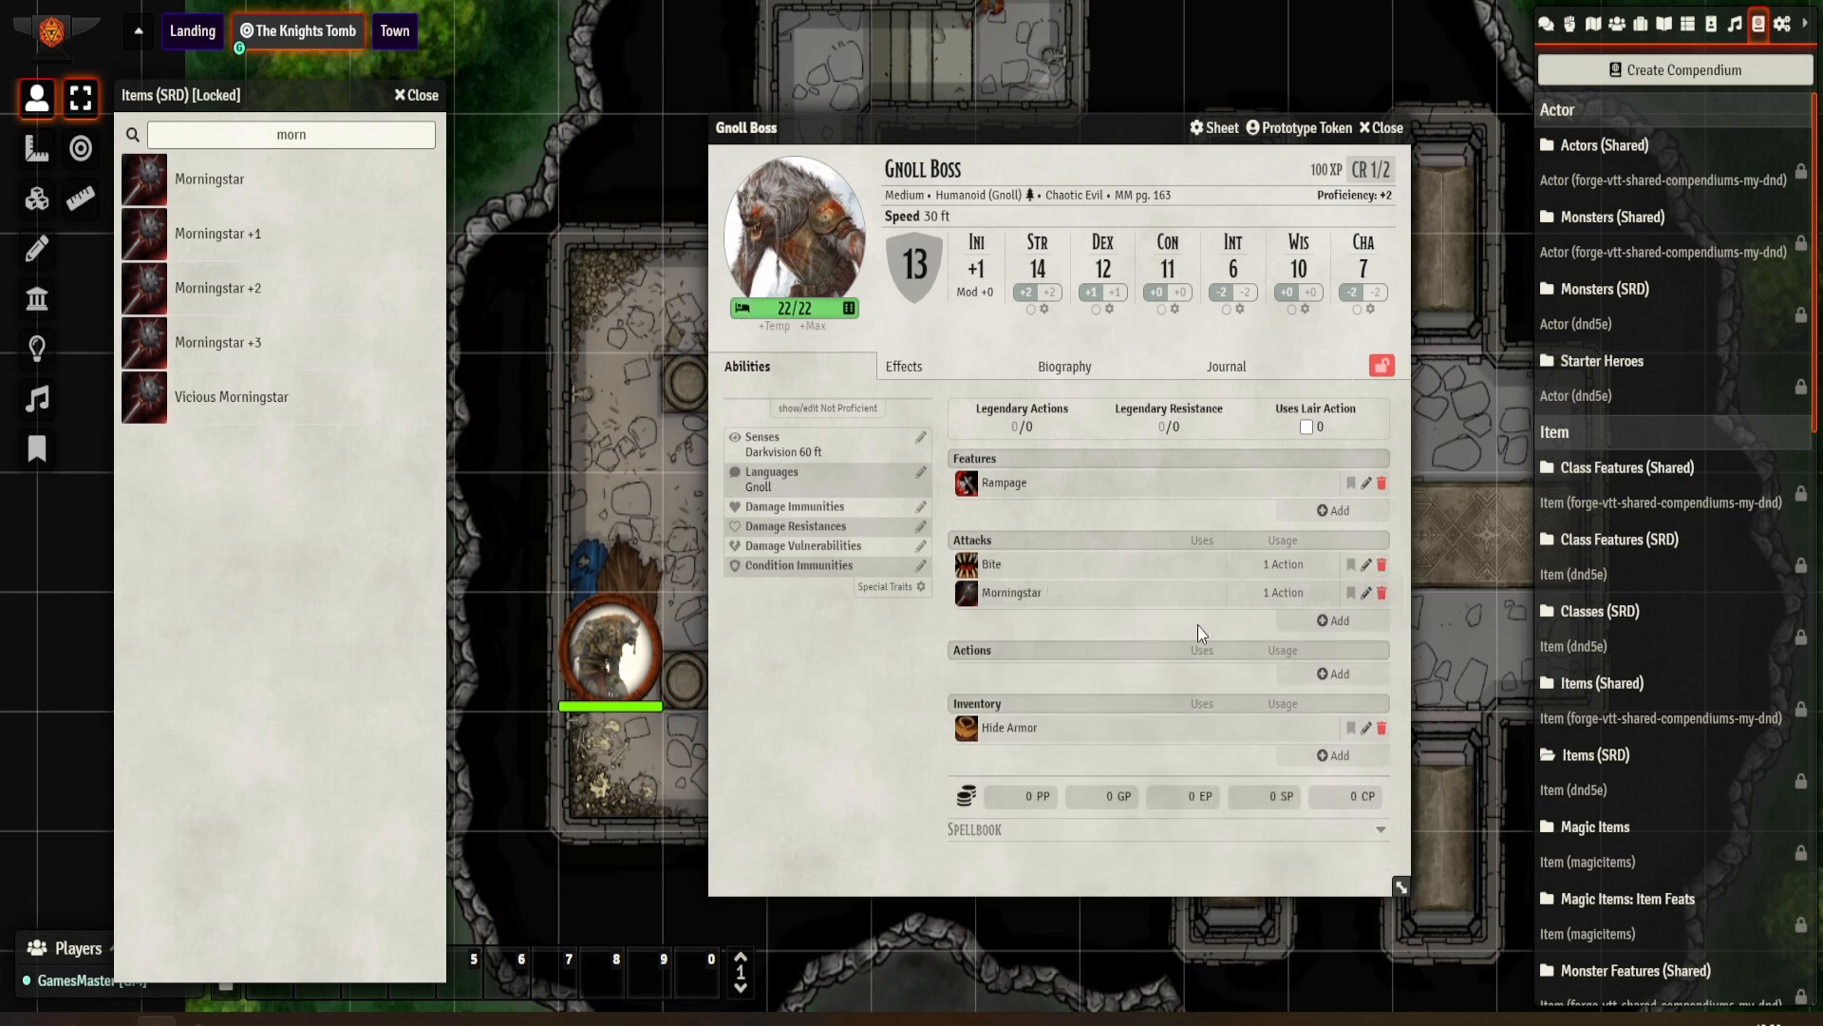
pyautogui.click(418, 95)
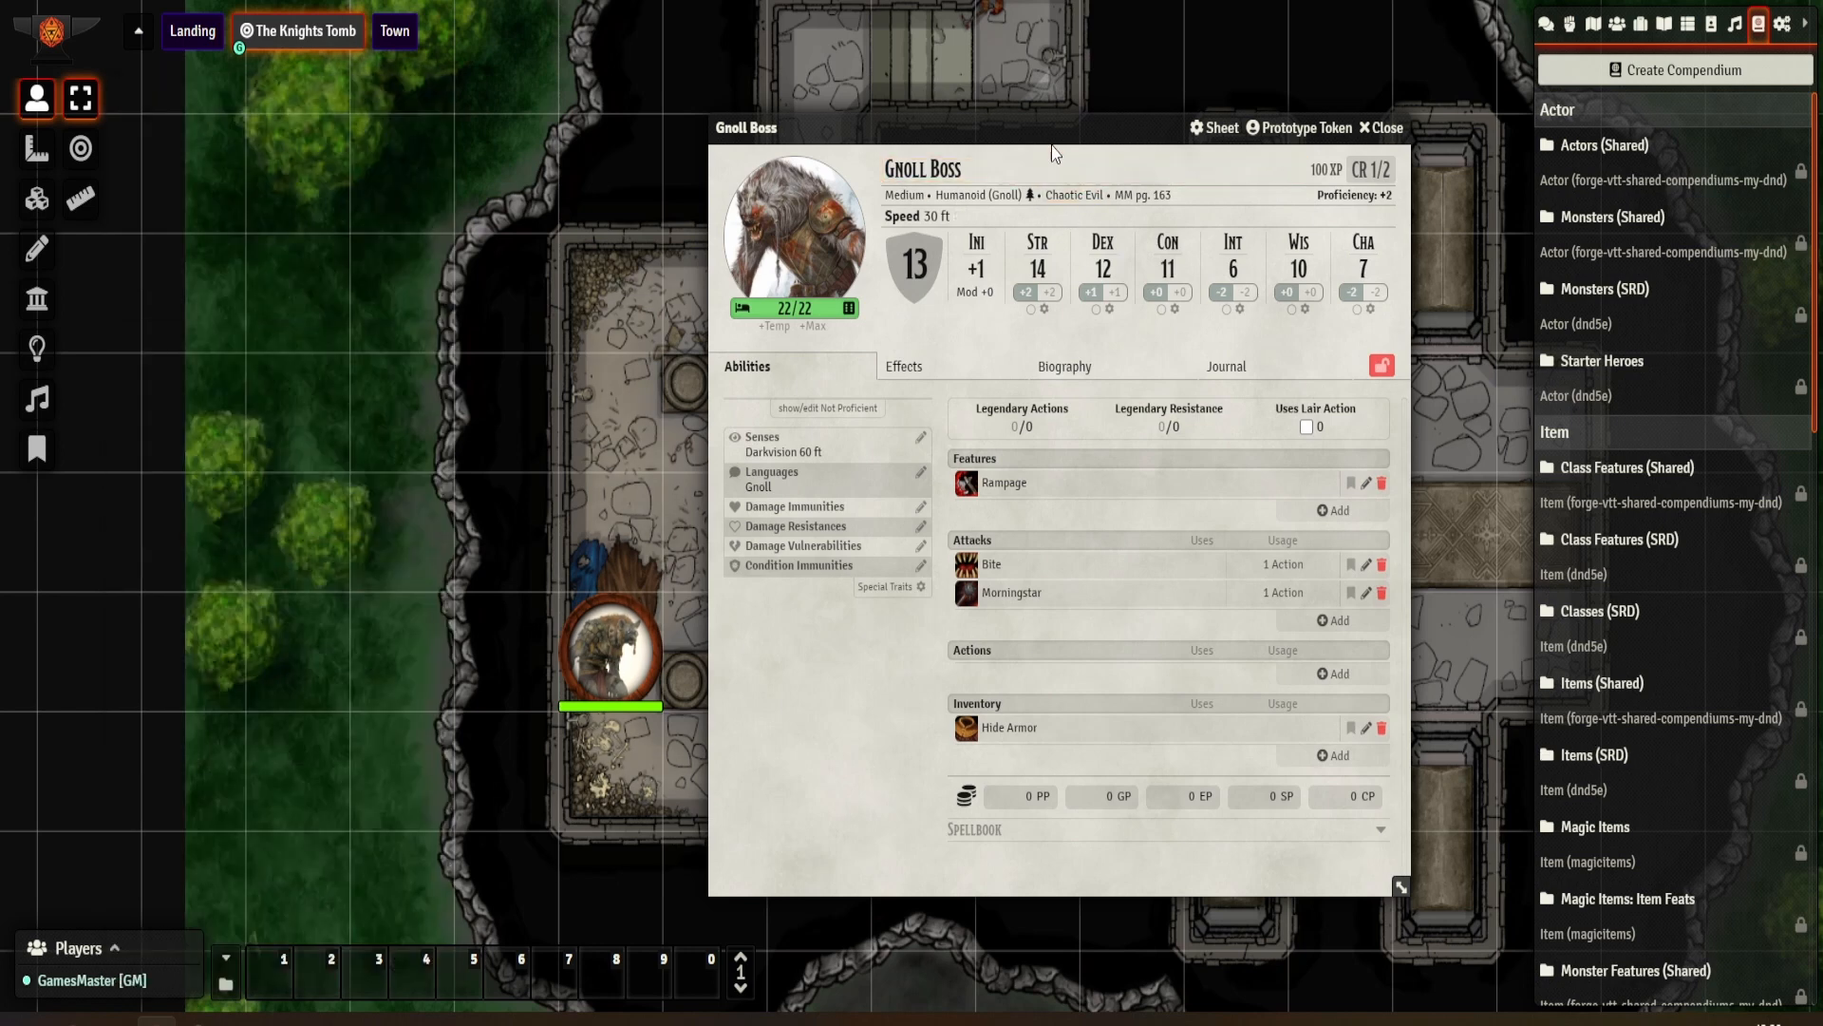
pyautogui.moveTo(1051, 133); pyautogui.dragTo(955, 81)
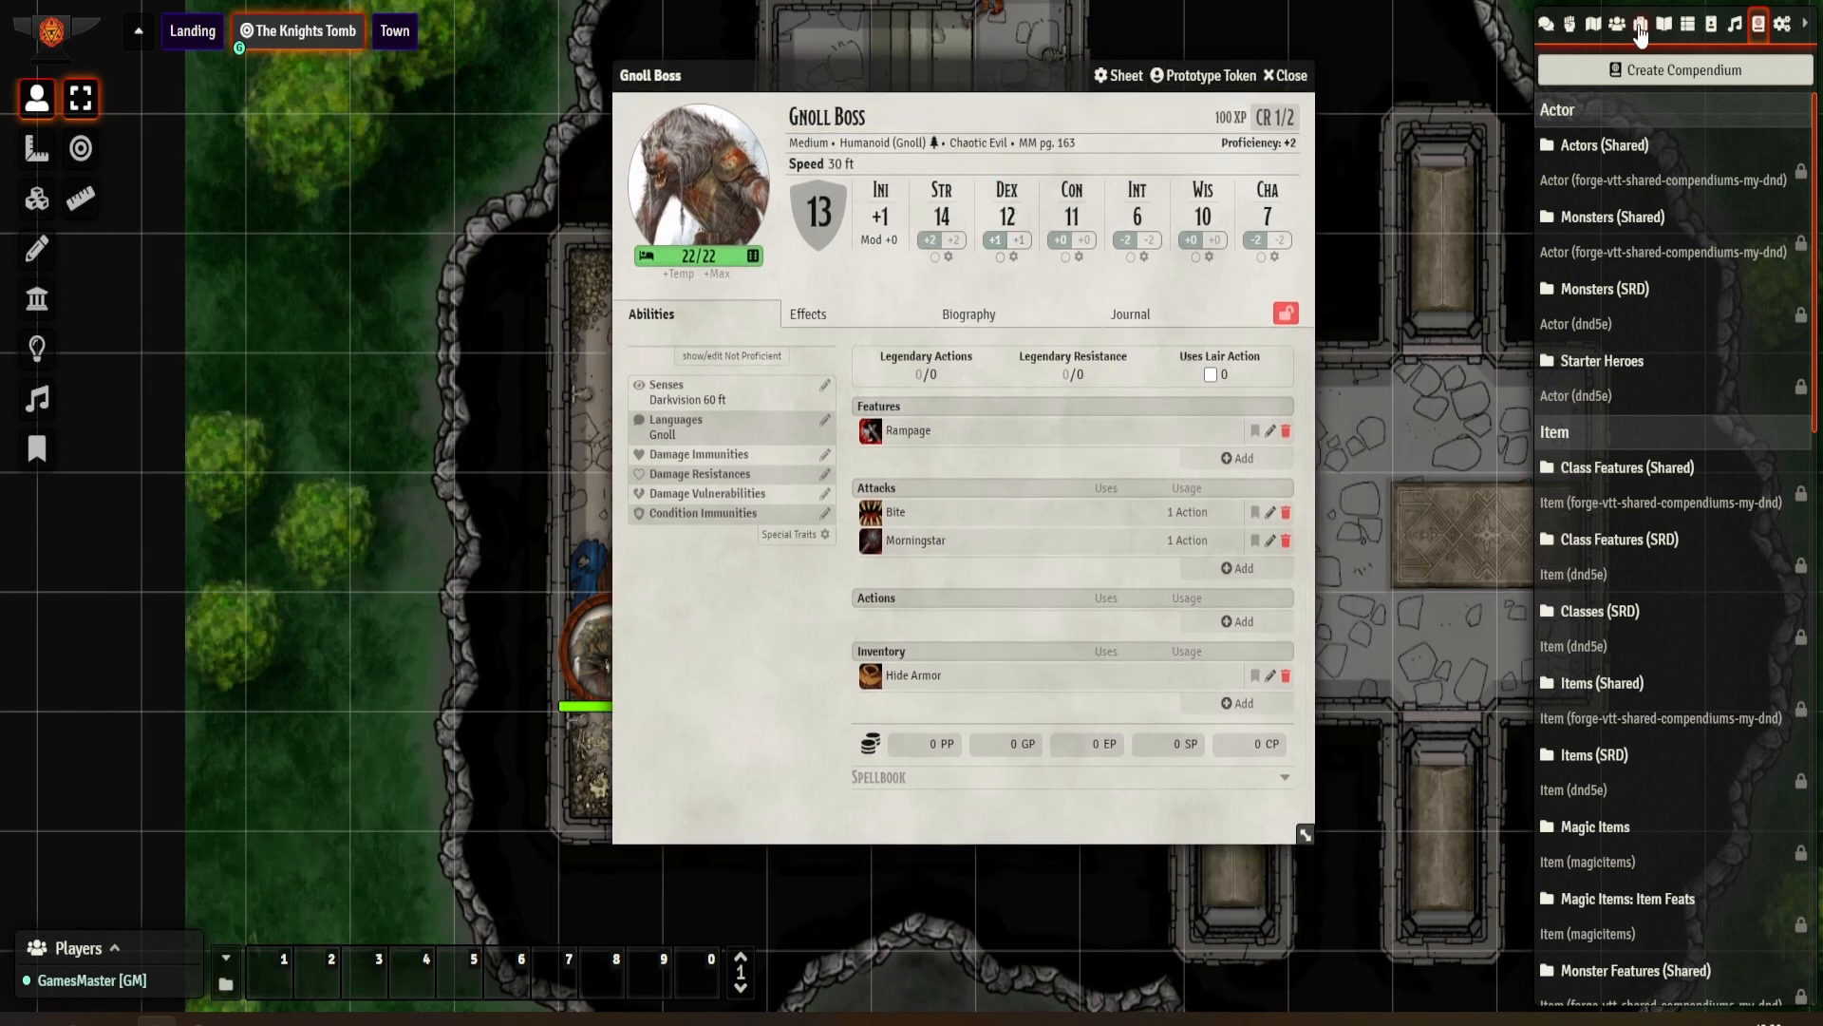
pyautogui.click(1640, 24)
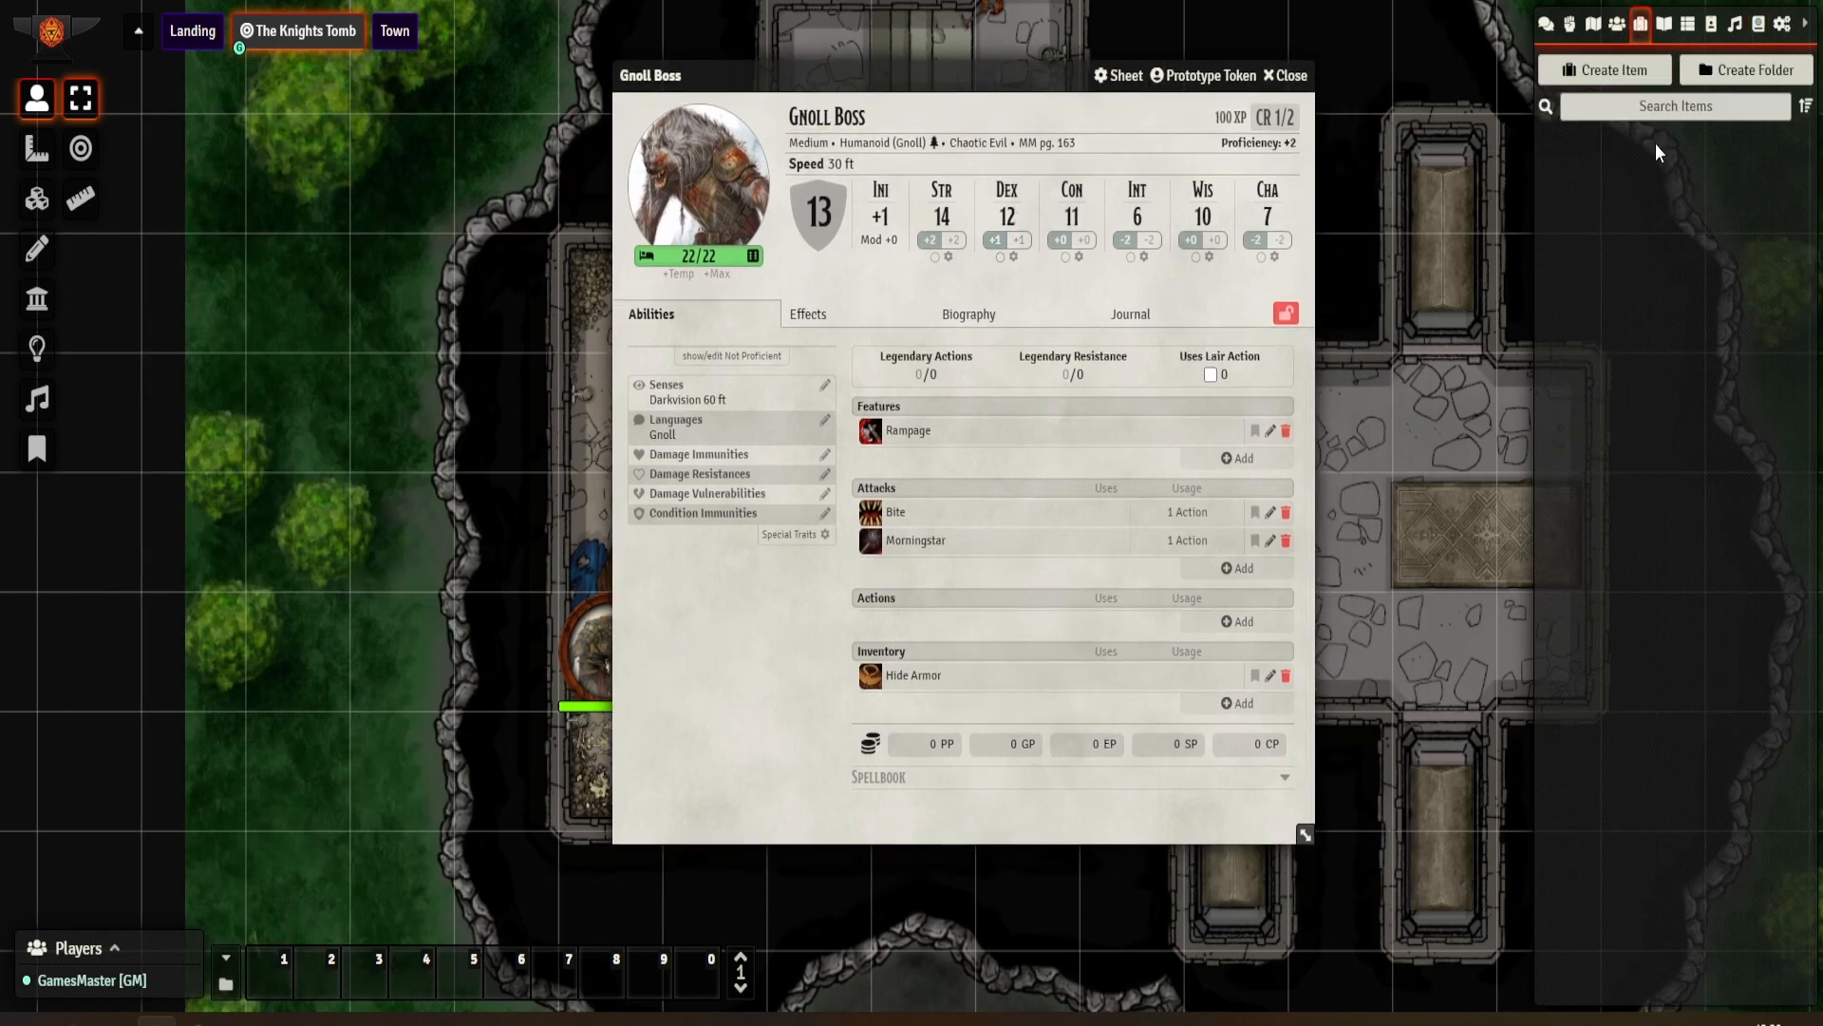
pyautogui.click(1624, 75)
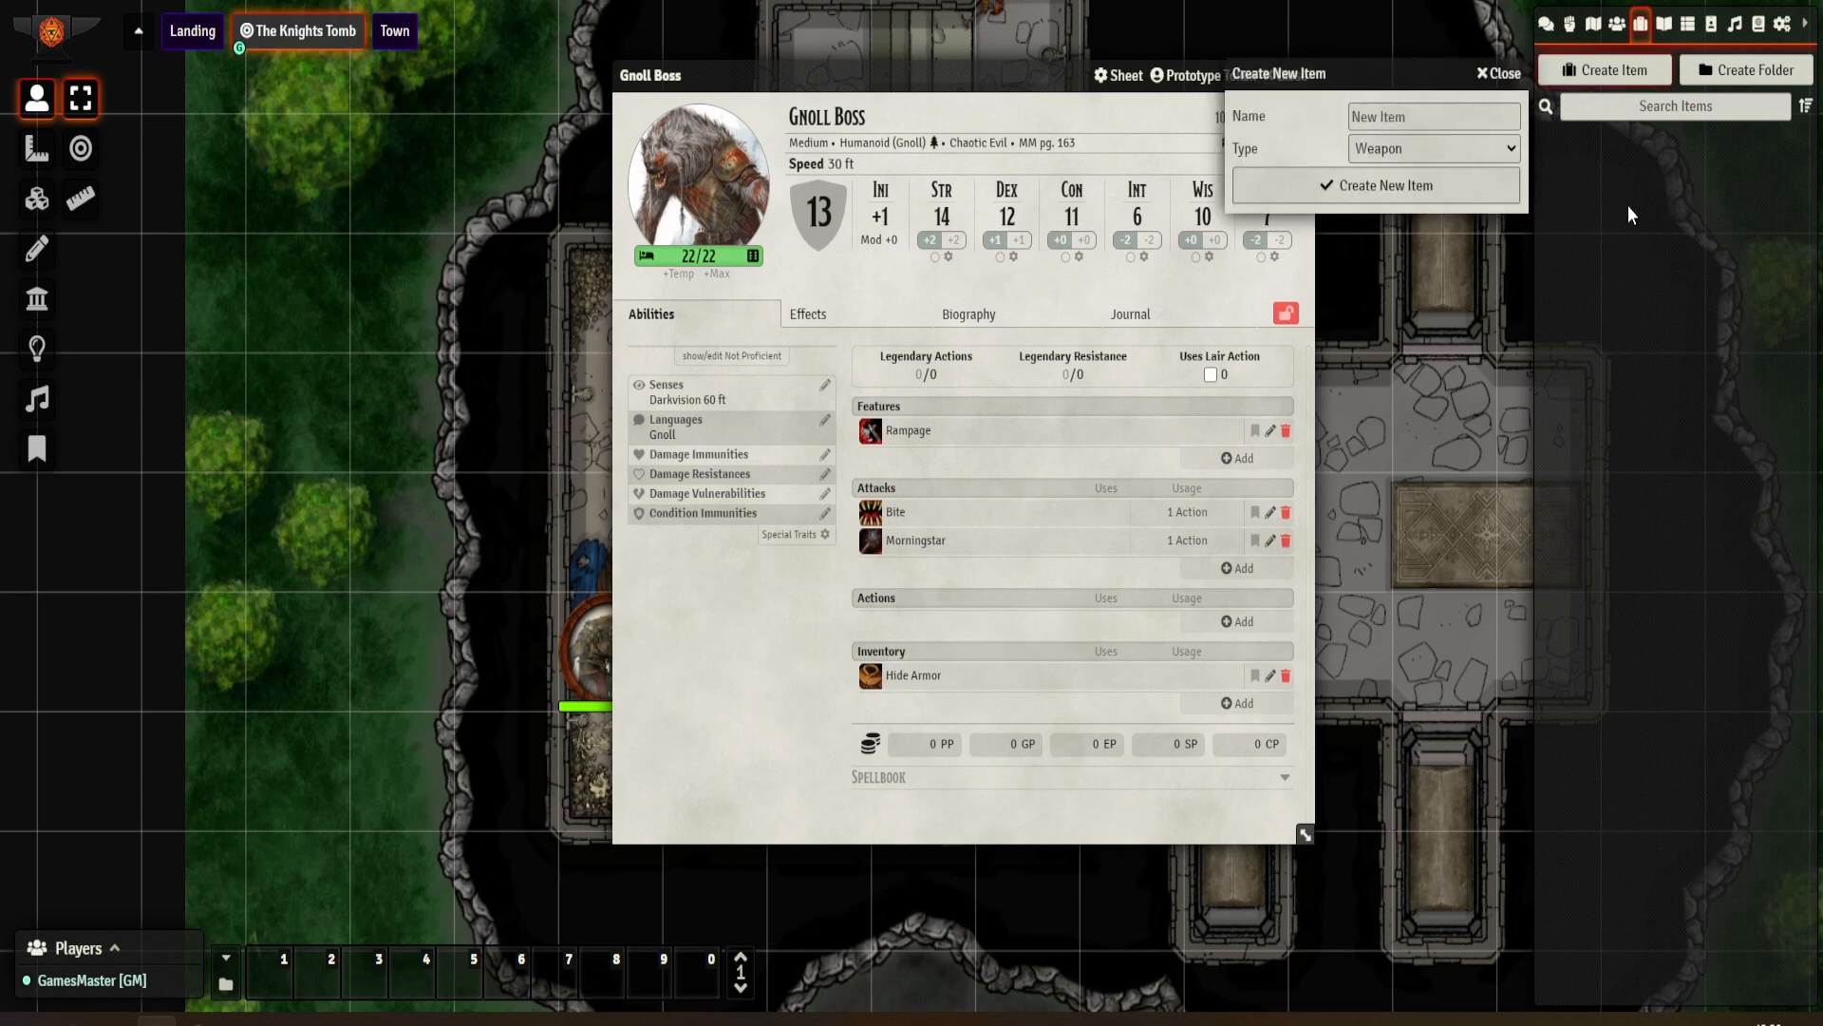
pyautogui.click(1404, 150)
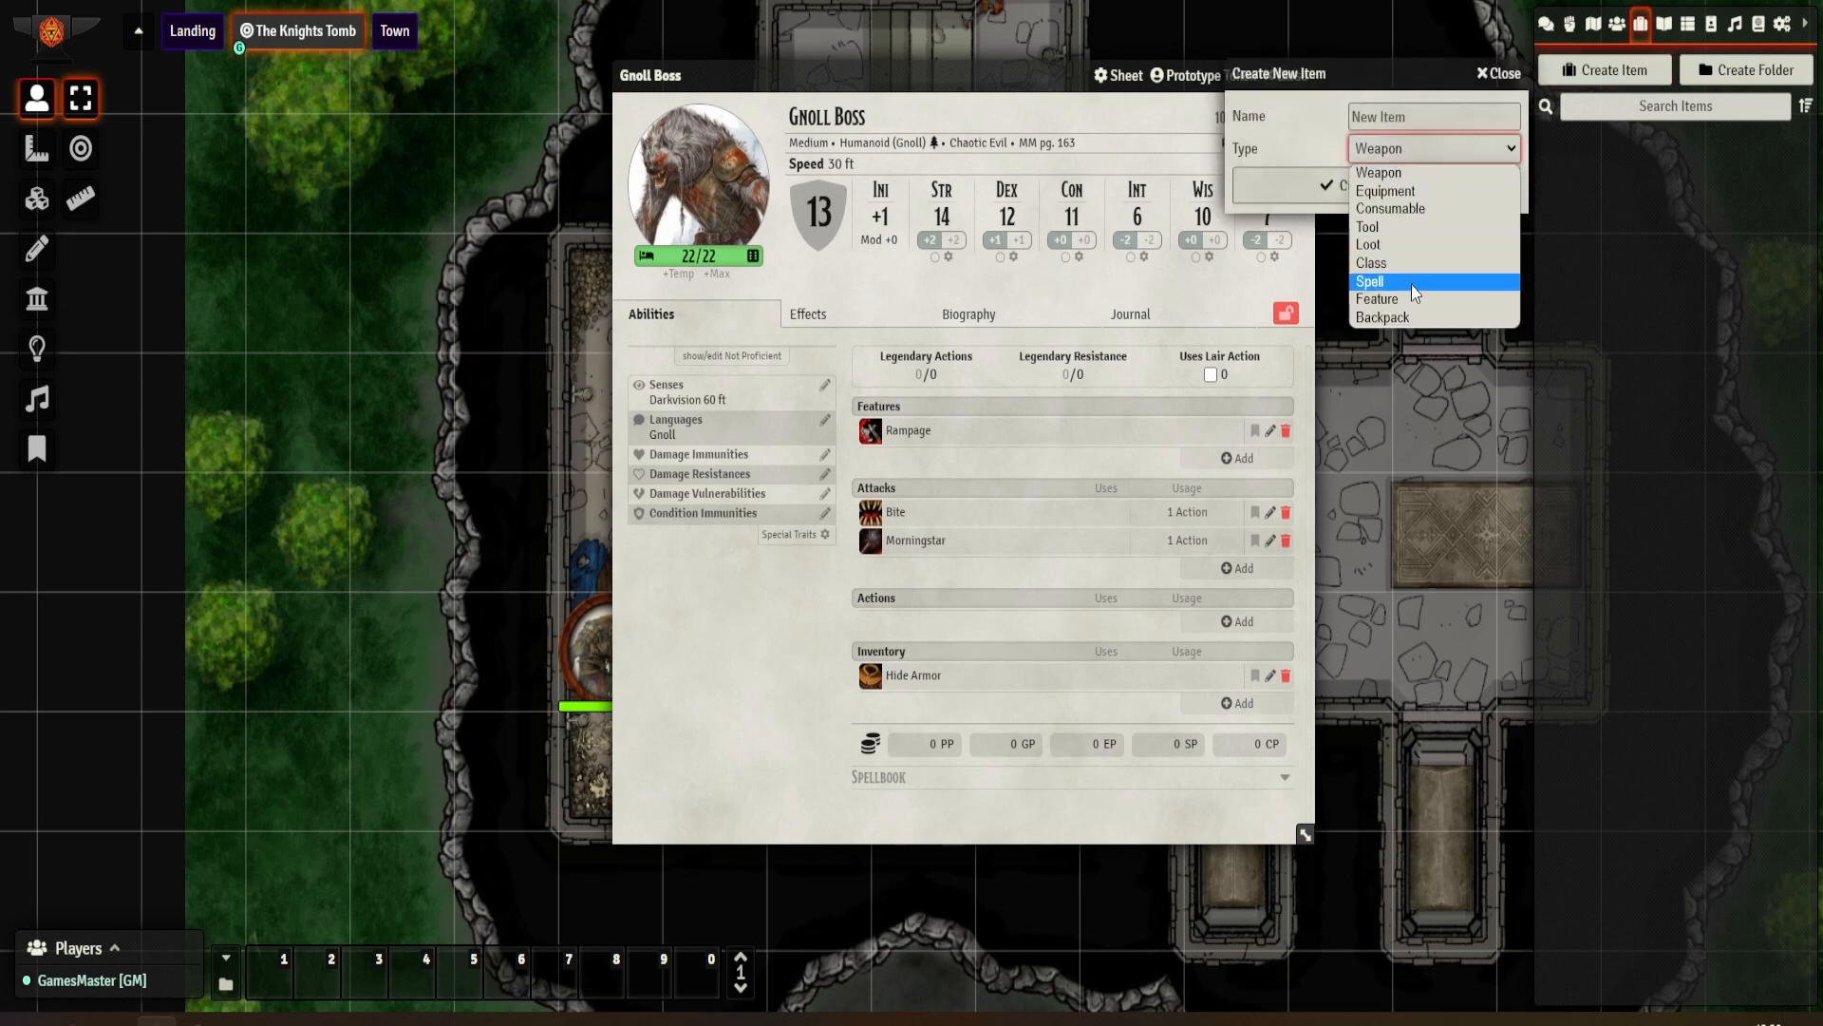
pyautogui.click(1415, 297)
pyautogui.click(1398, 112)
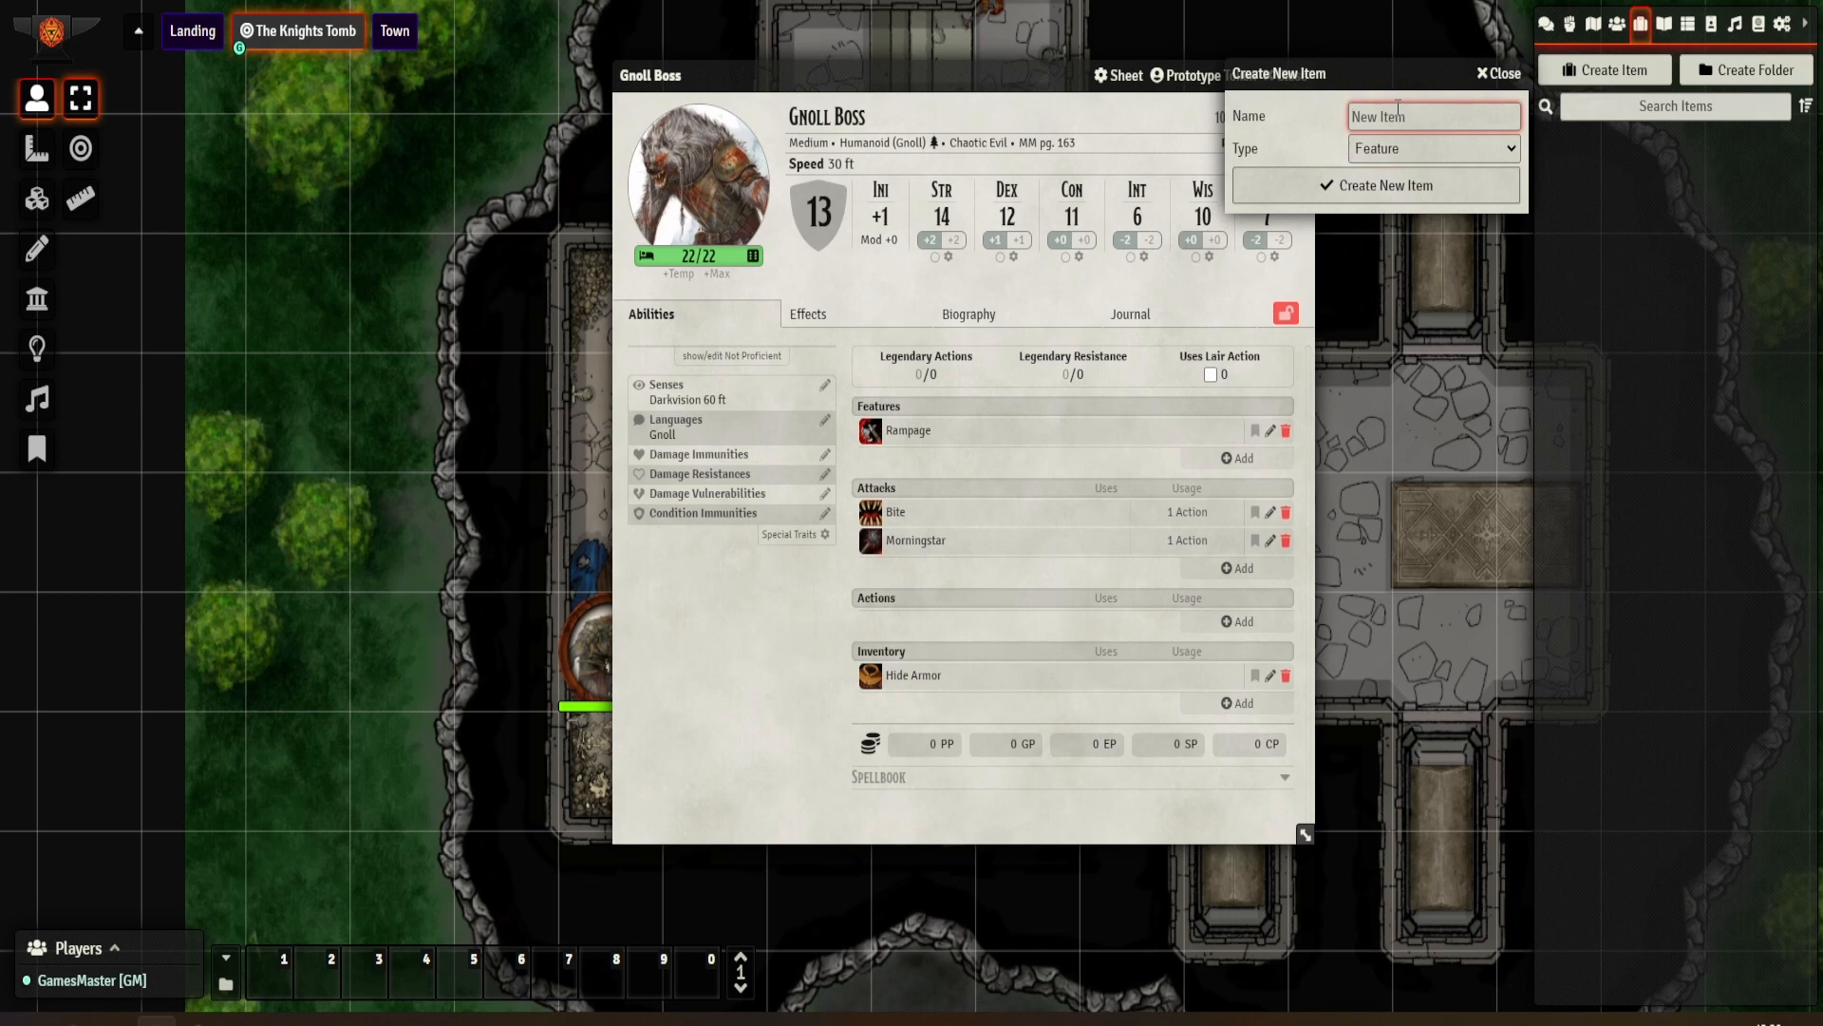
pyautogui.press('capslock')
pyautogui.press('capslock')
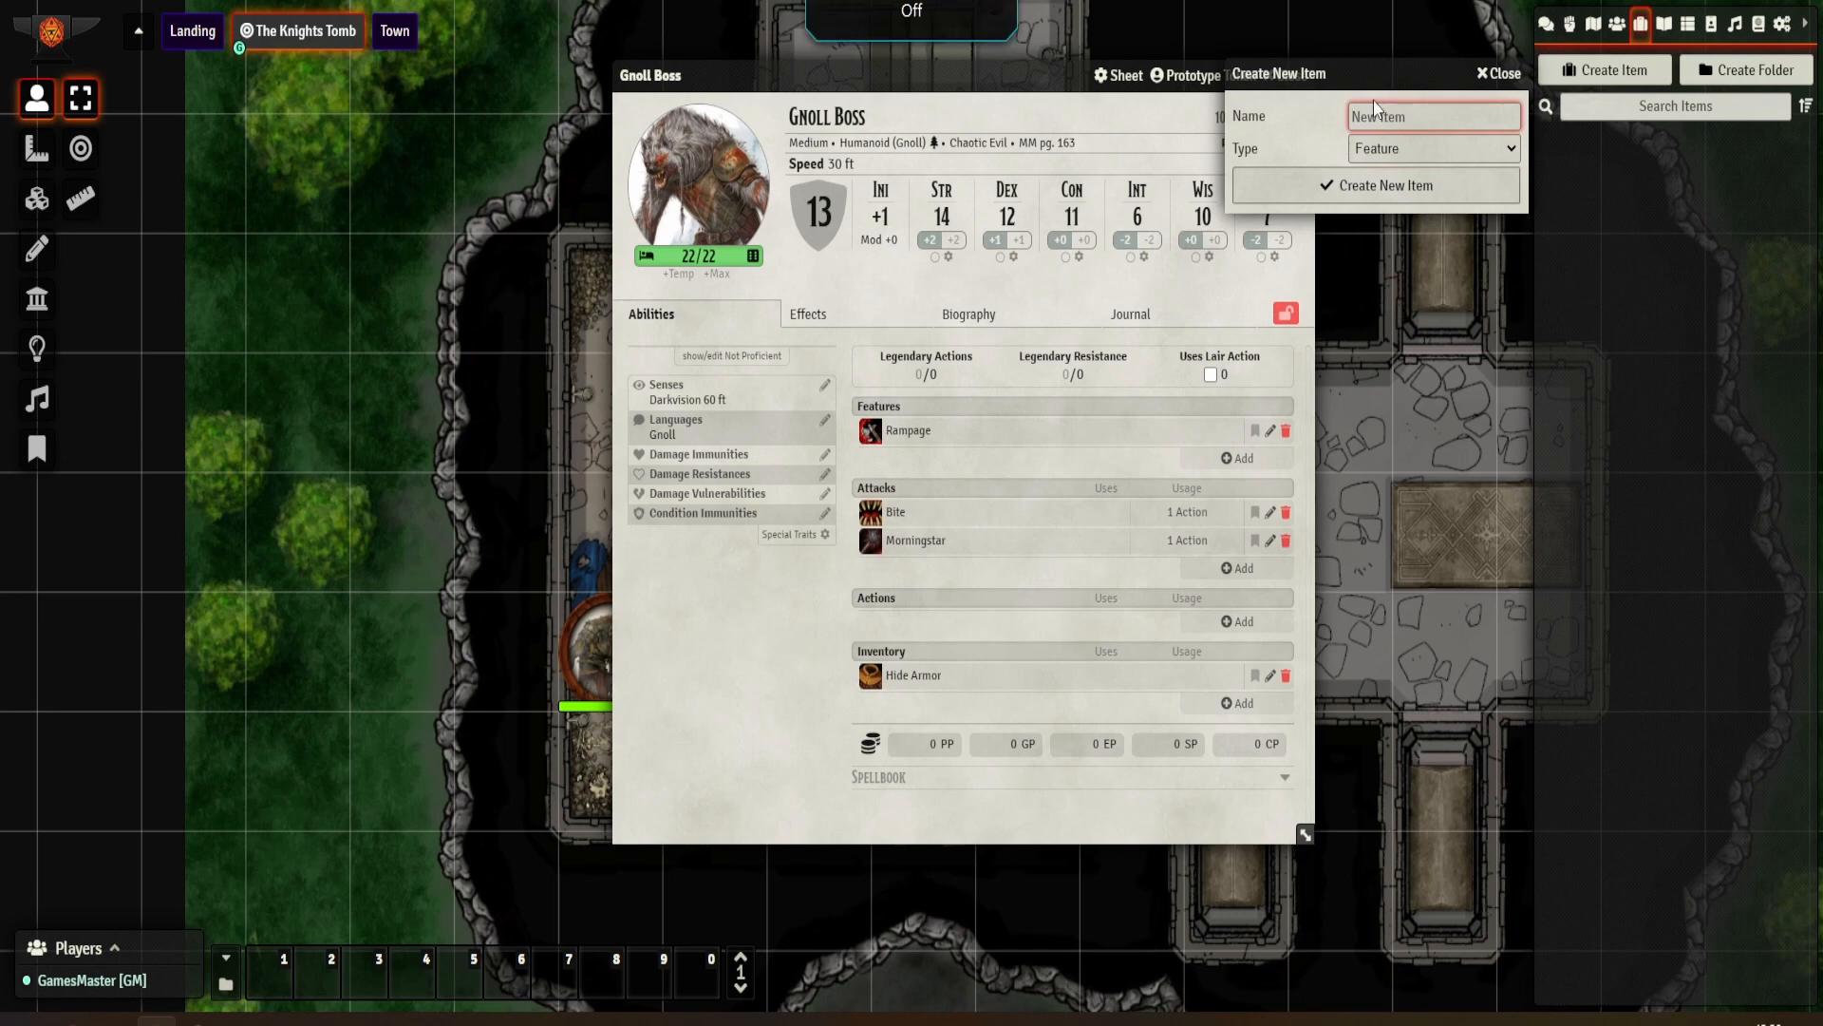
# Step: Add the Leadership feature from the Monster Features (SRD) compendium to the Gnoll Boss's sheet, discarding the unfinished new item
pyautogui.click(1758, 24)
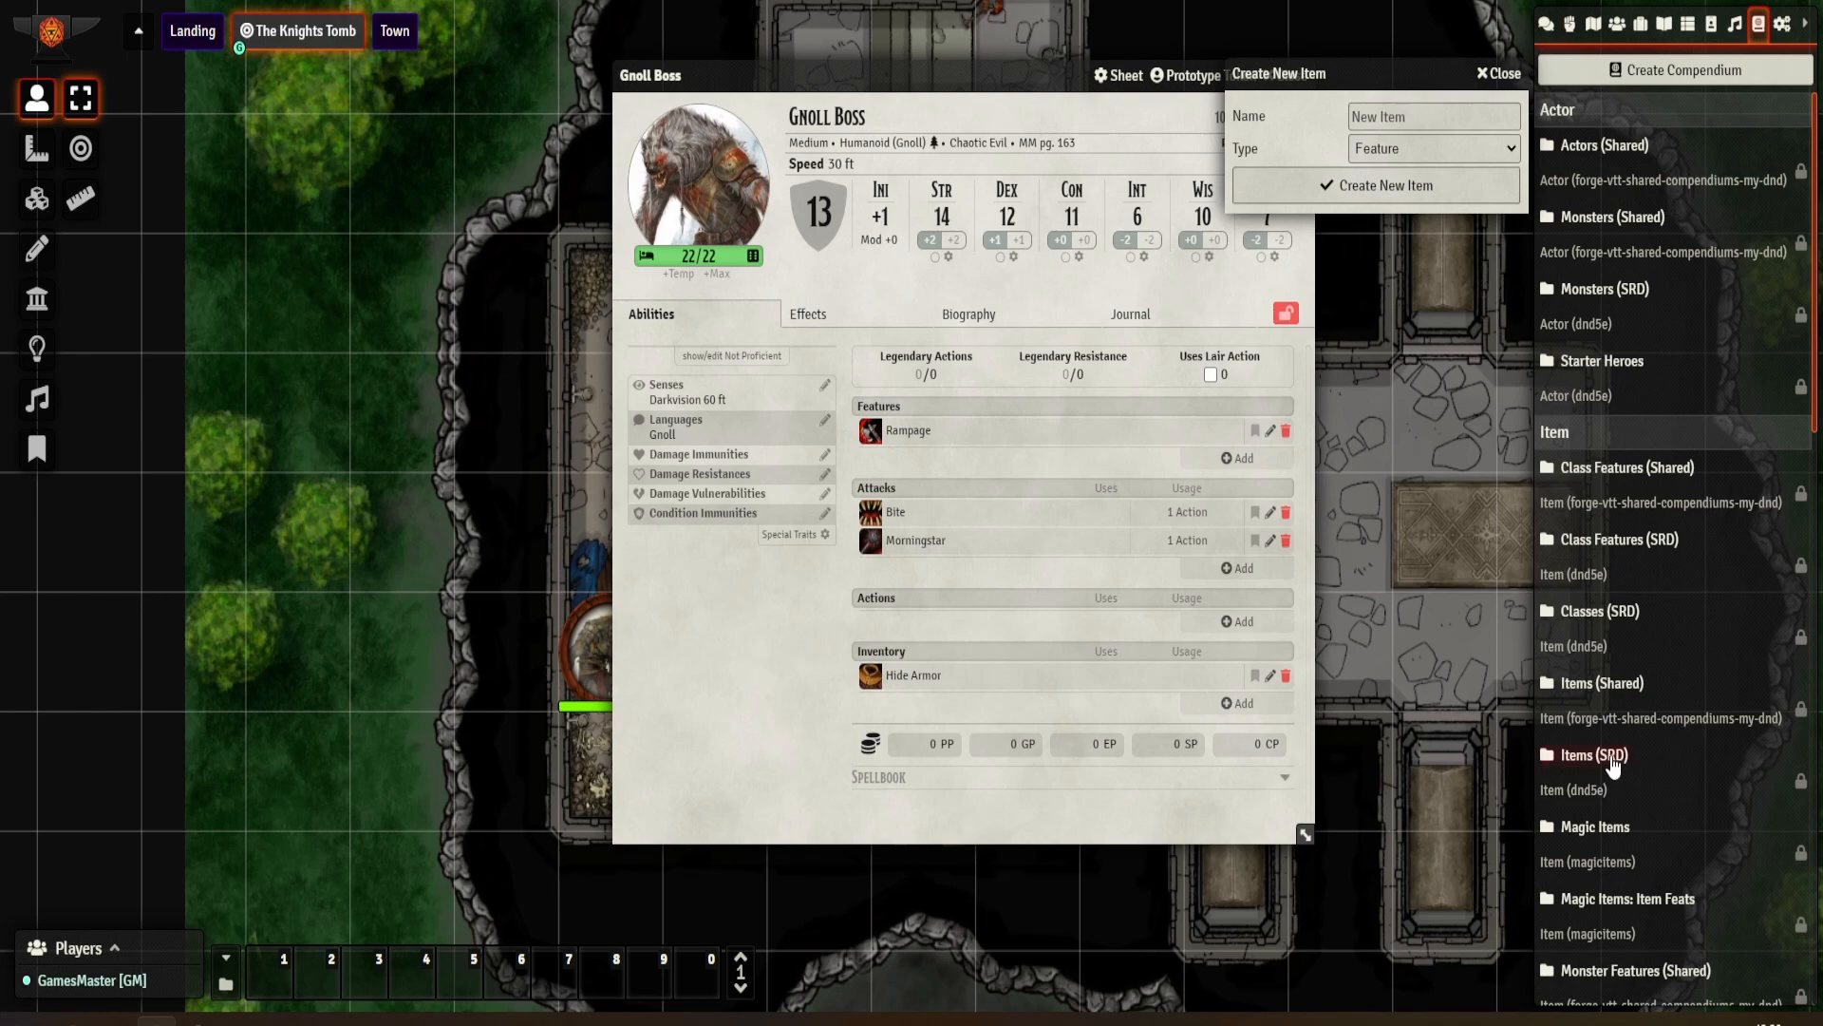
pyautogui.click(1649, 547)
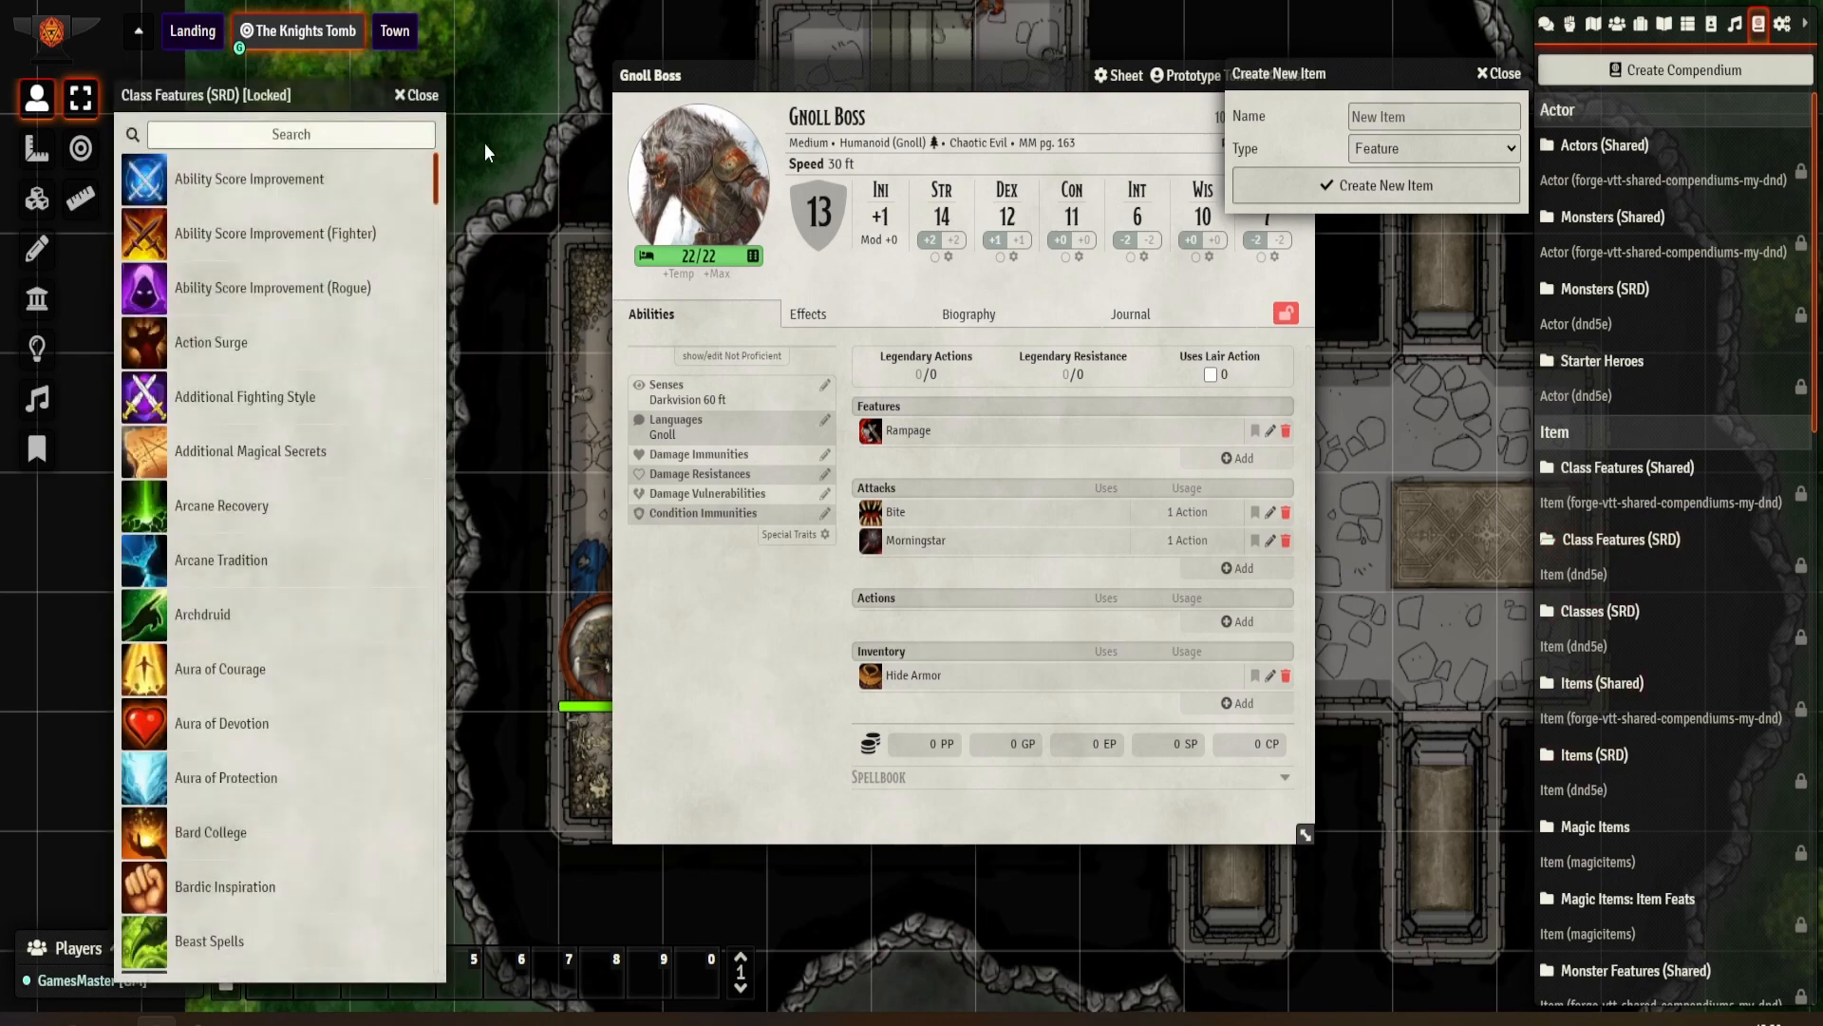
pyautogui.click(417, 95)
pyautogui.scroll(-2, 1645, 628)
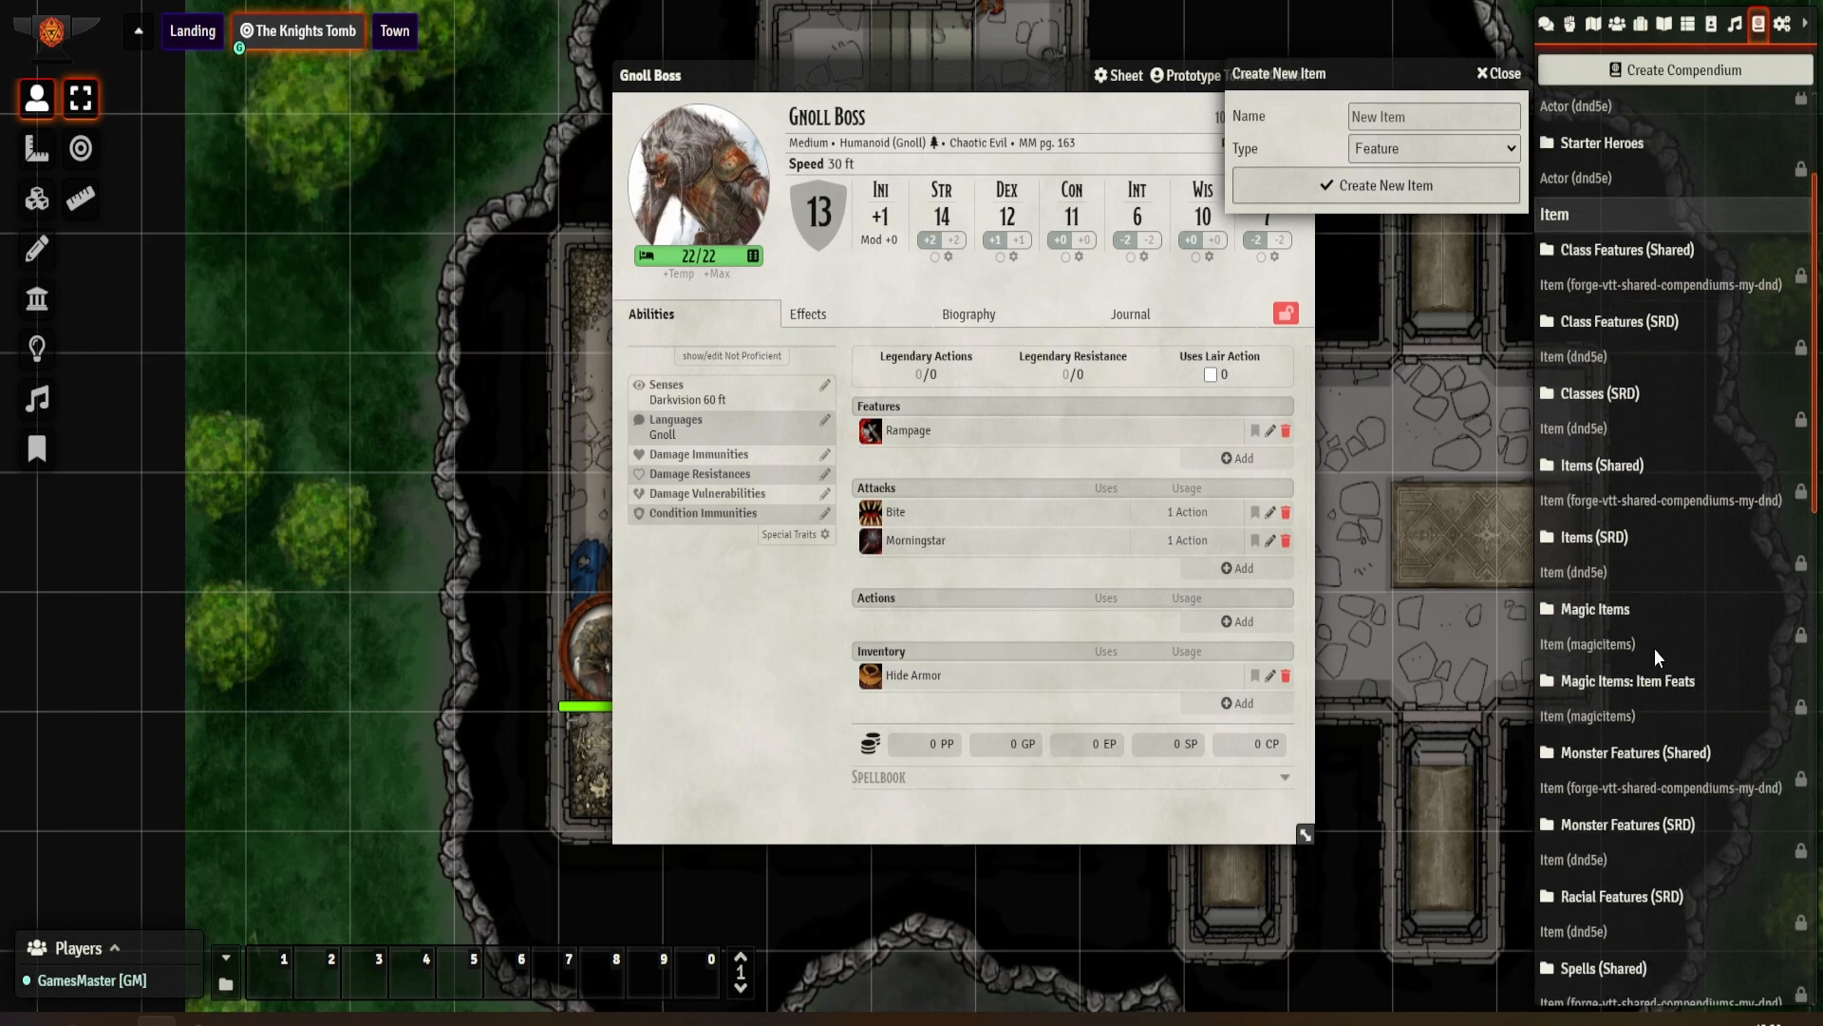
pyautogui.click(1648, 826)
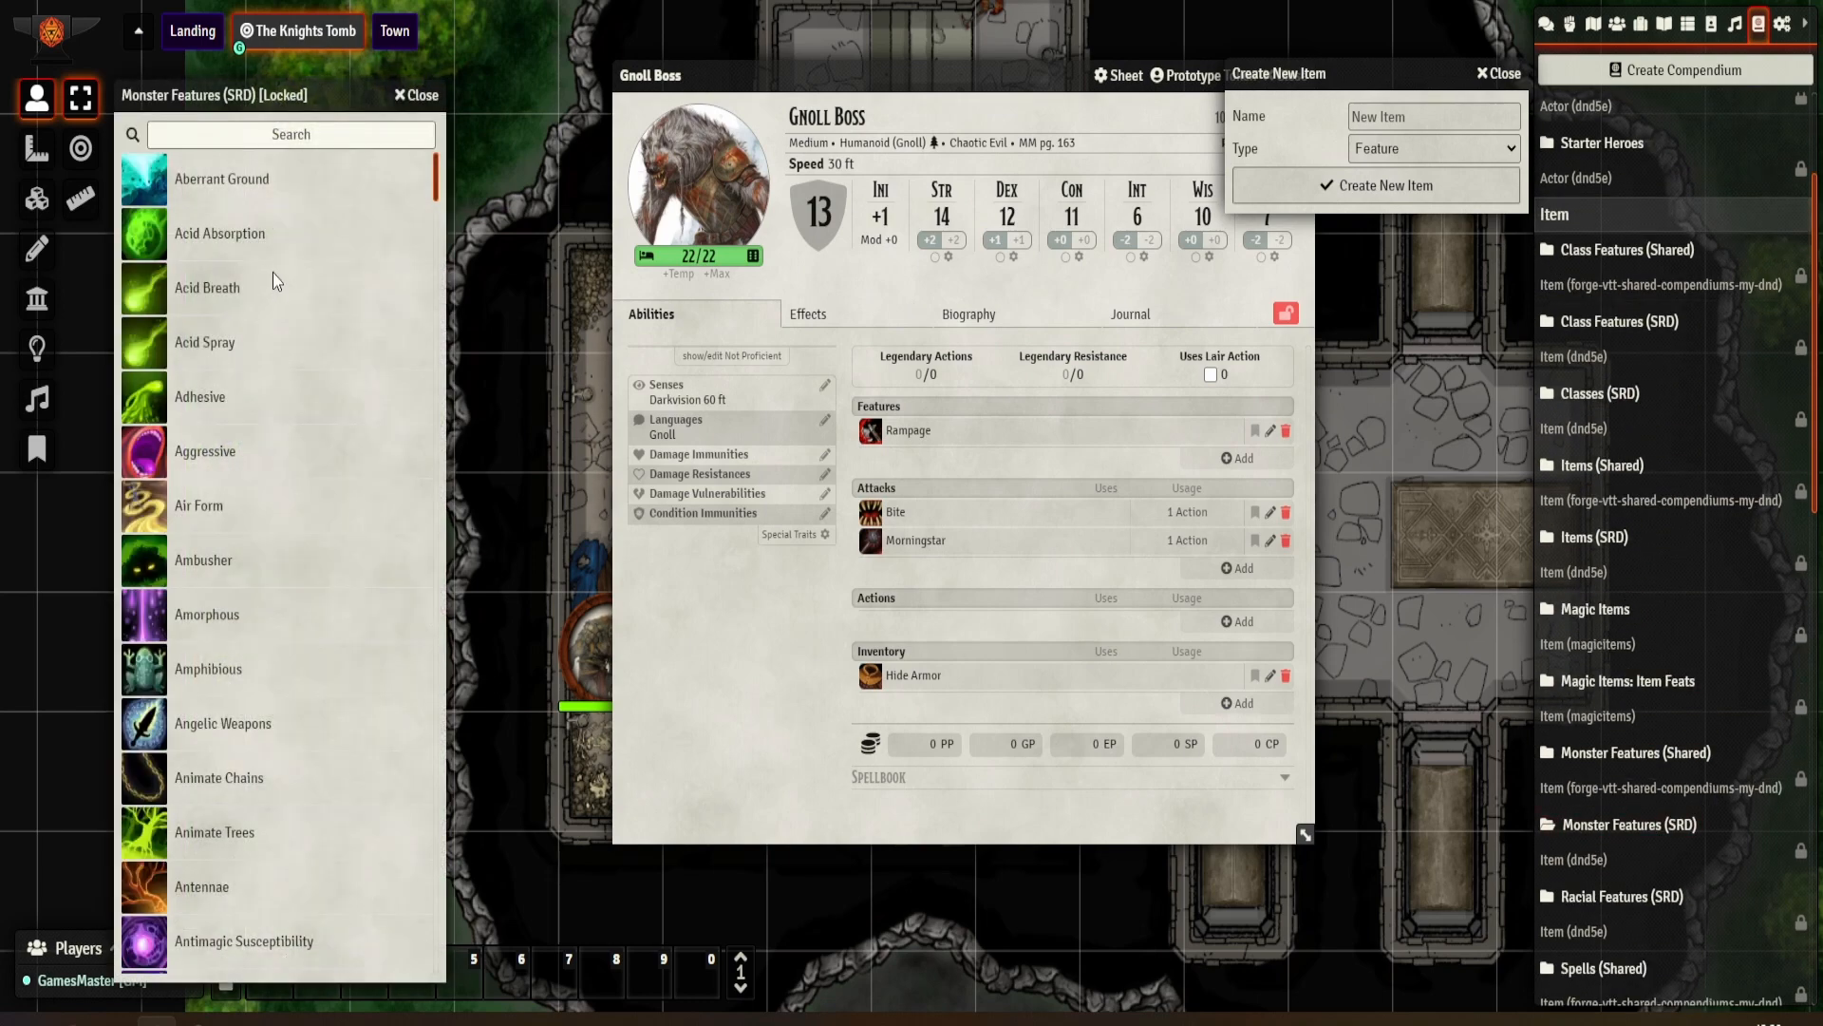
pyautogui.click(293, 138)
pyautogui.write('lea')
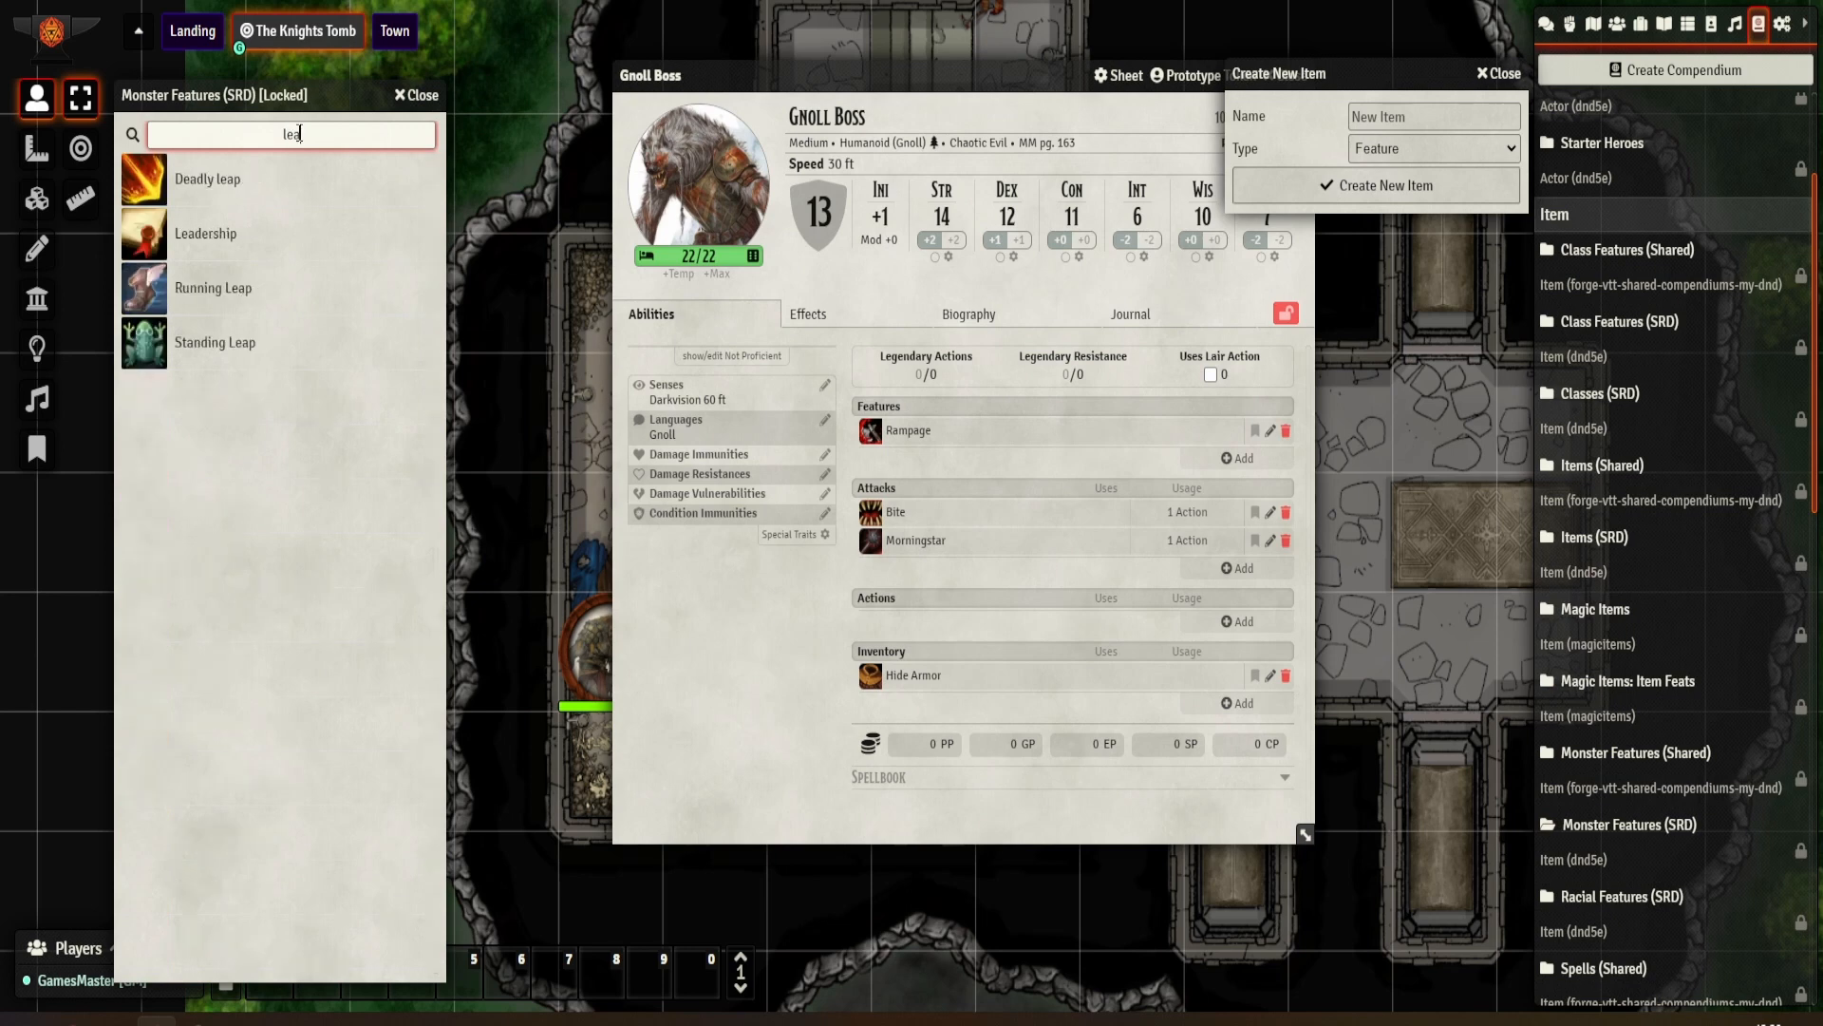
pyautogui.click(1499, 74)
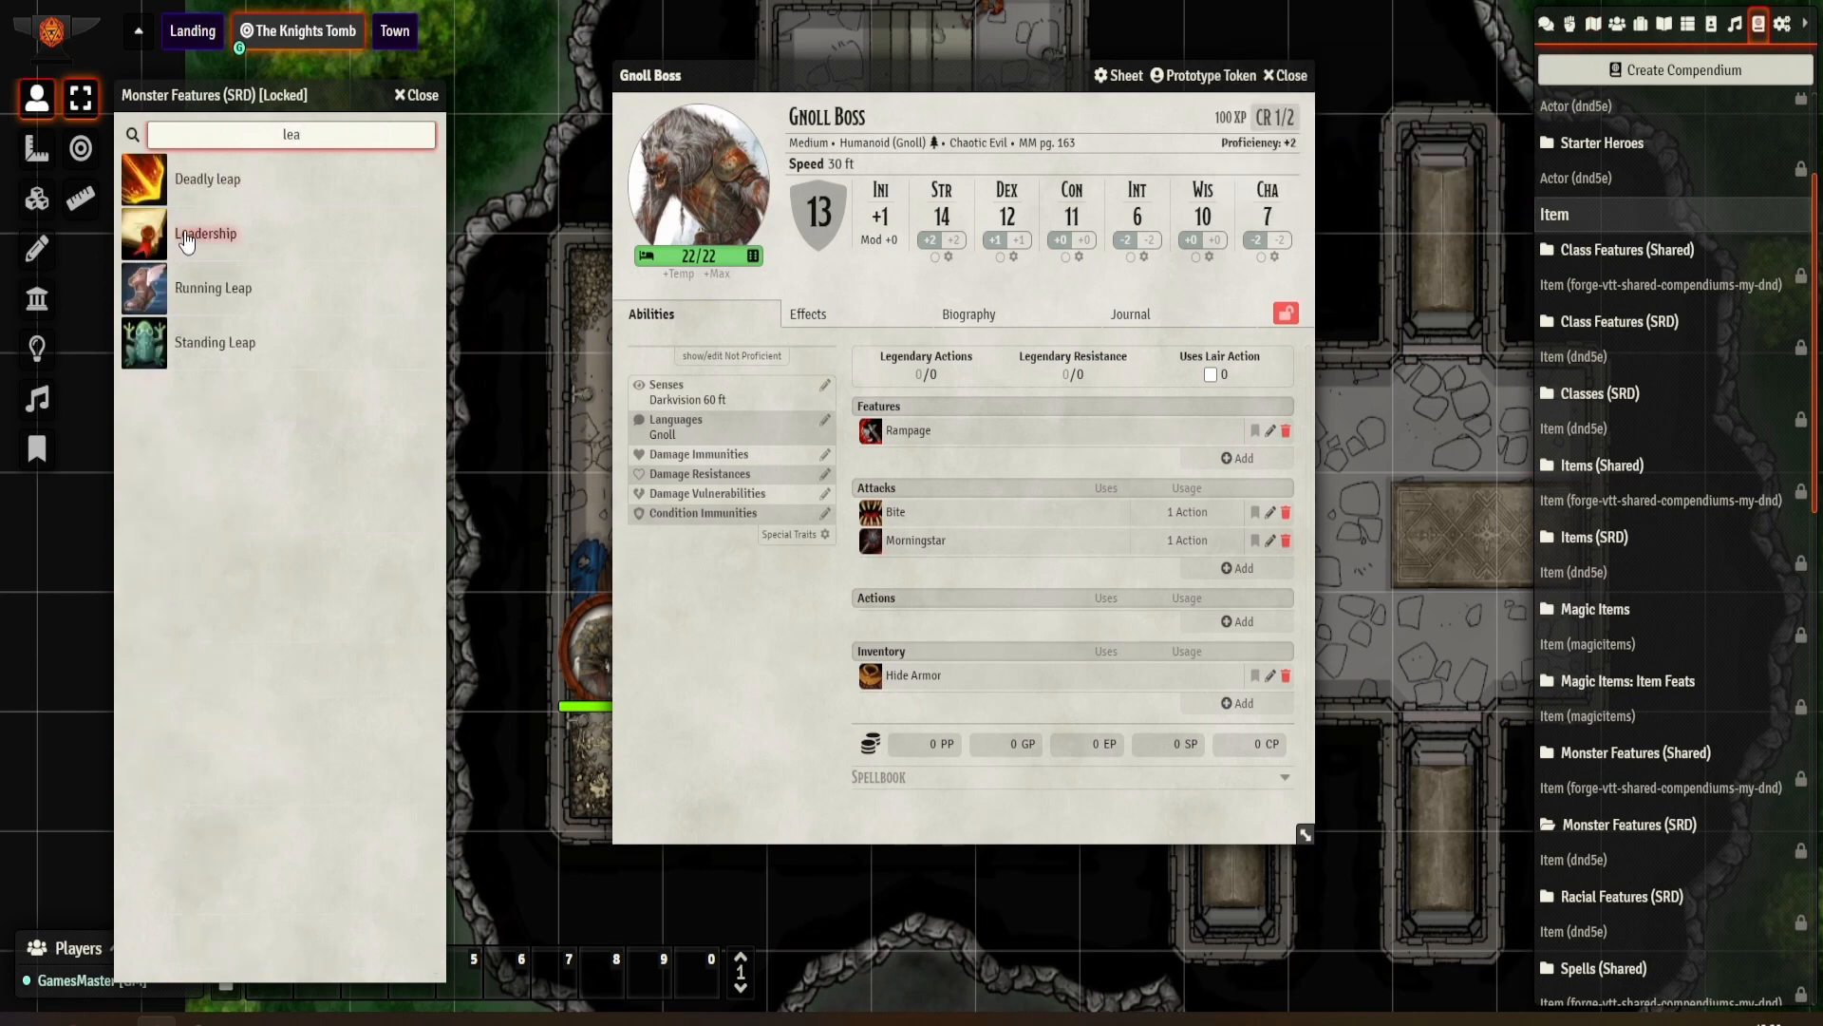
pyautogui.moveTo(205, 232); pyautogui.dragTo(1006, 556)
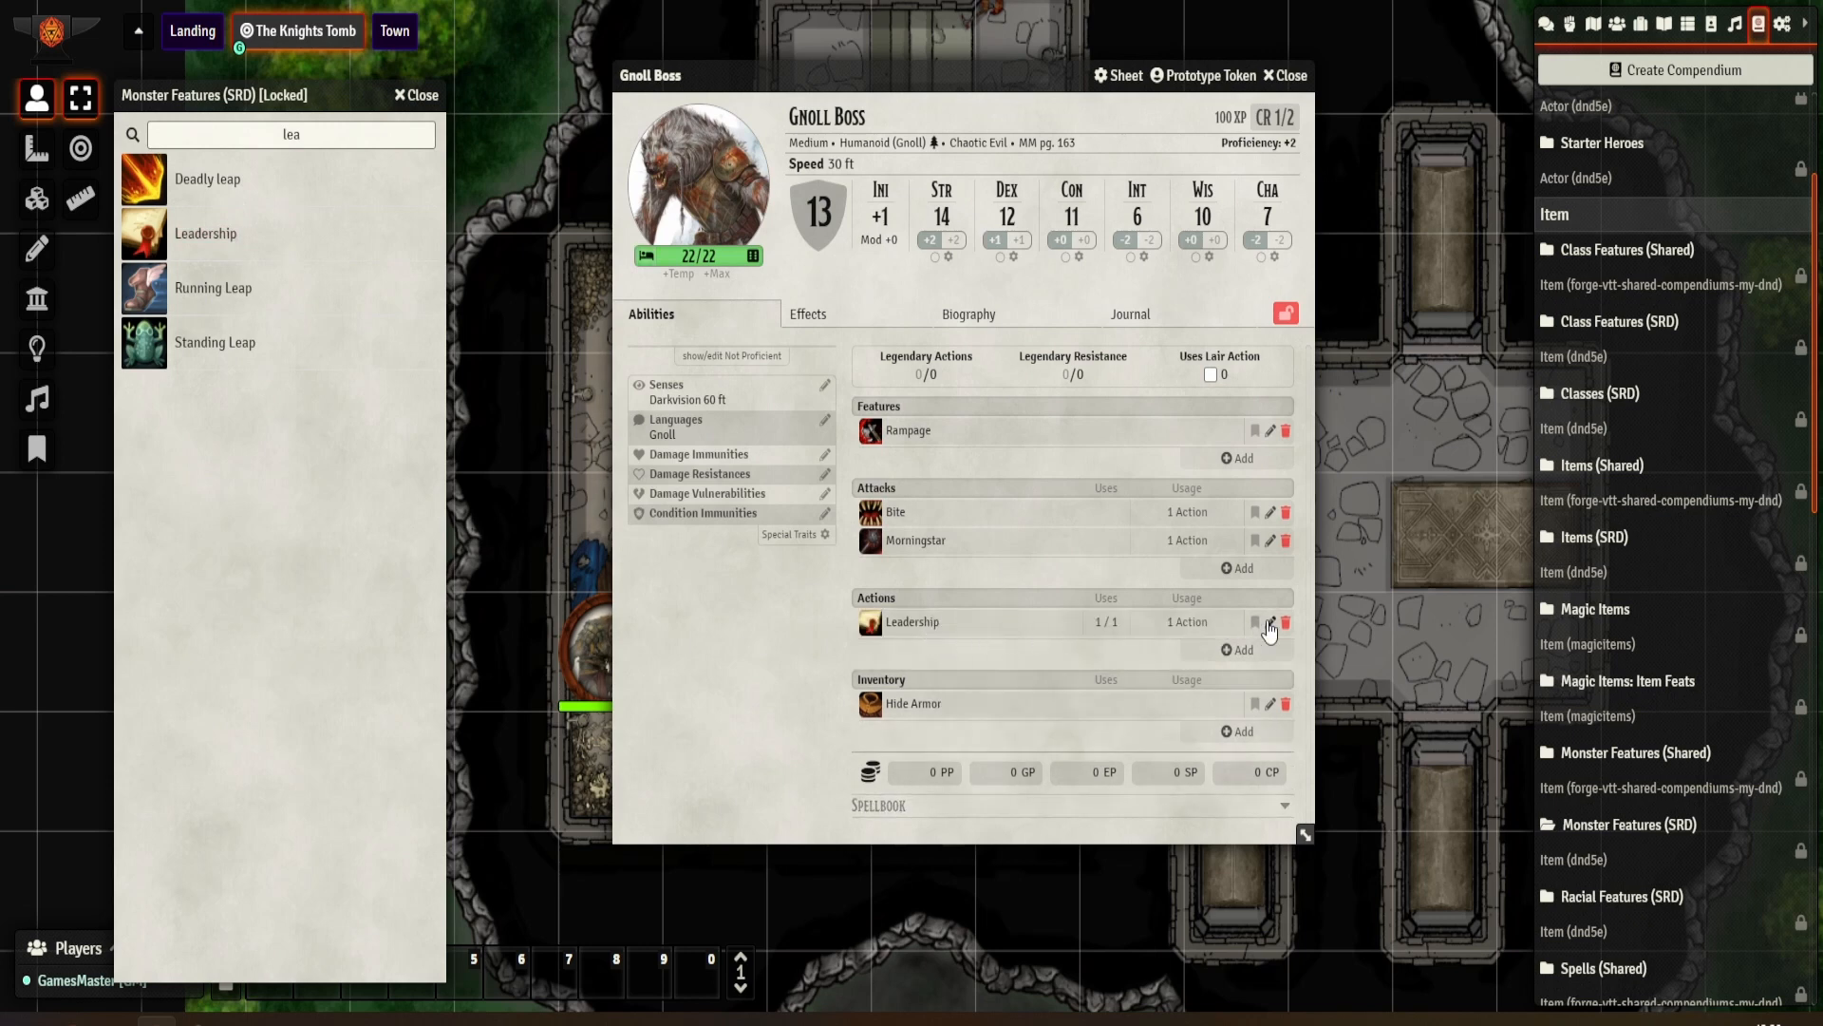
# Step: Expand the Leadership description on the Gnoll Boss's sheet and close the Monster Features (SRD) compendium
pyautogui.click(927, 629)
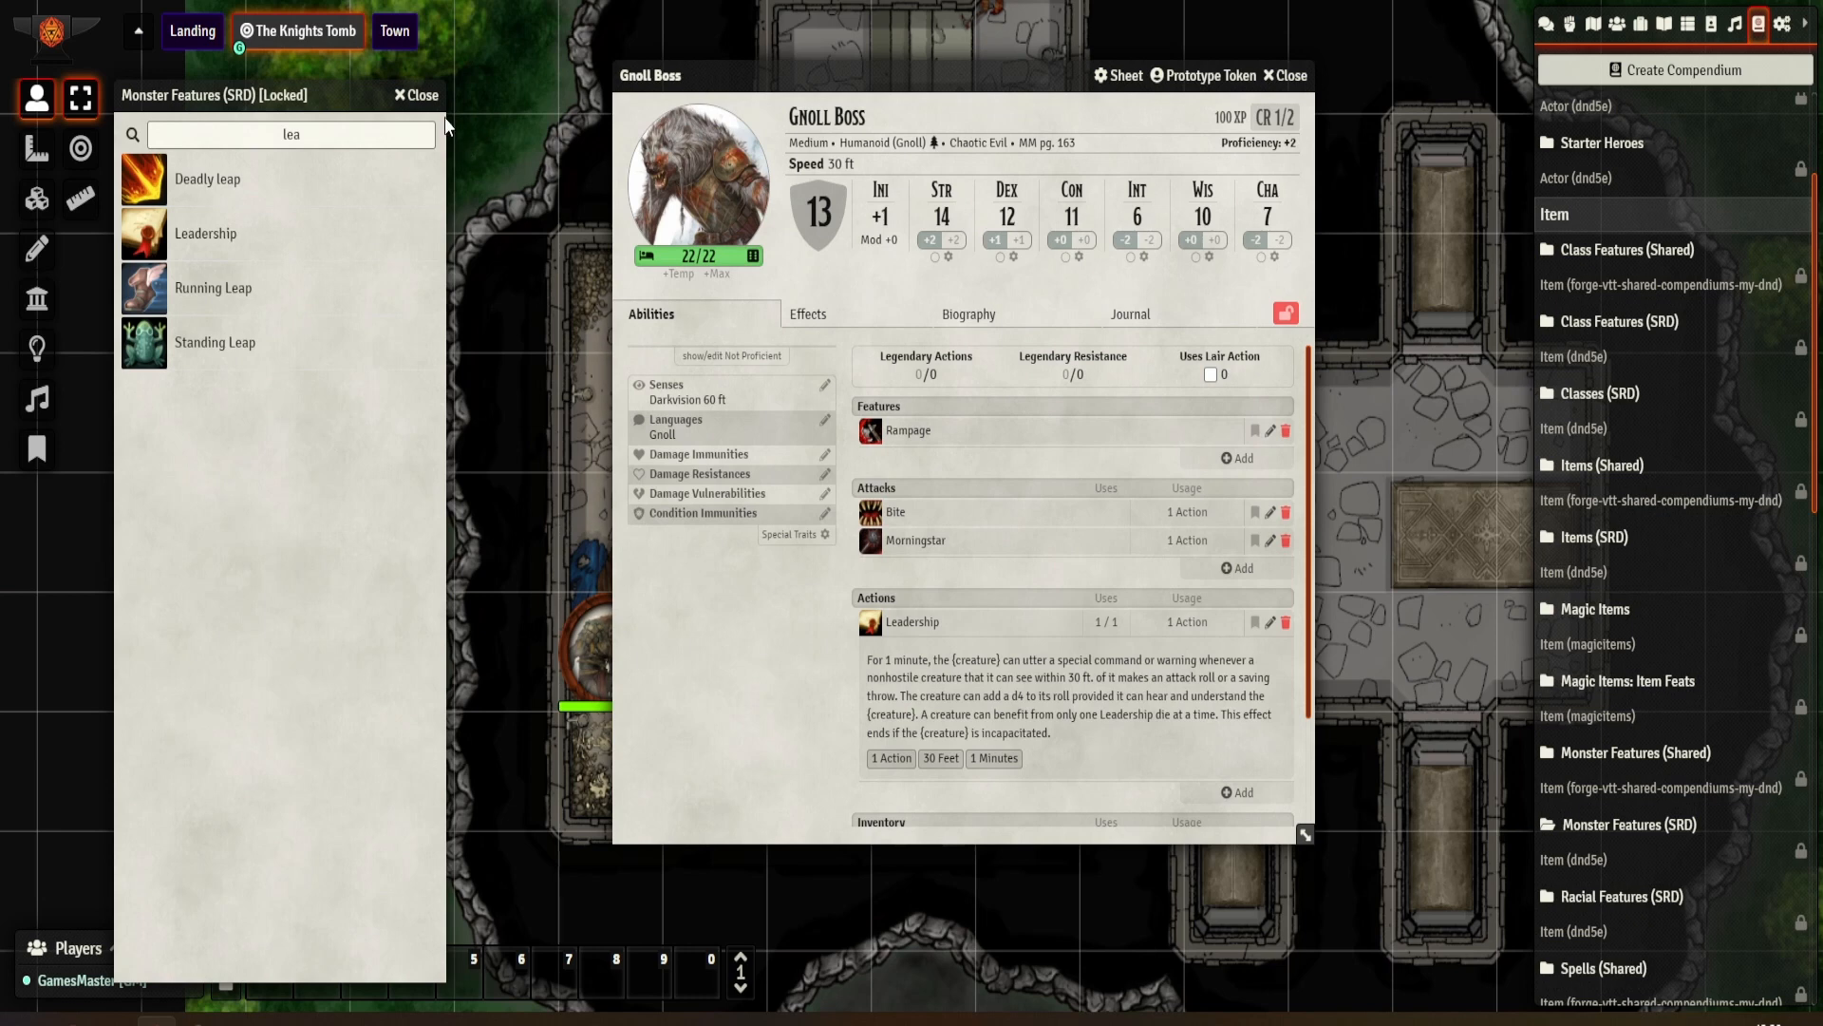
pyautogui.click(418, 95)
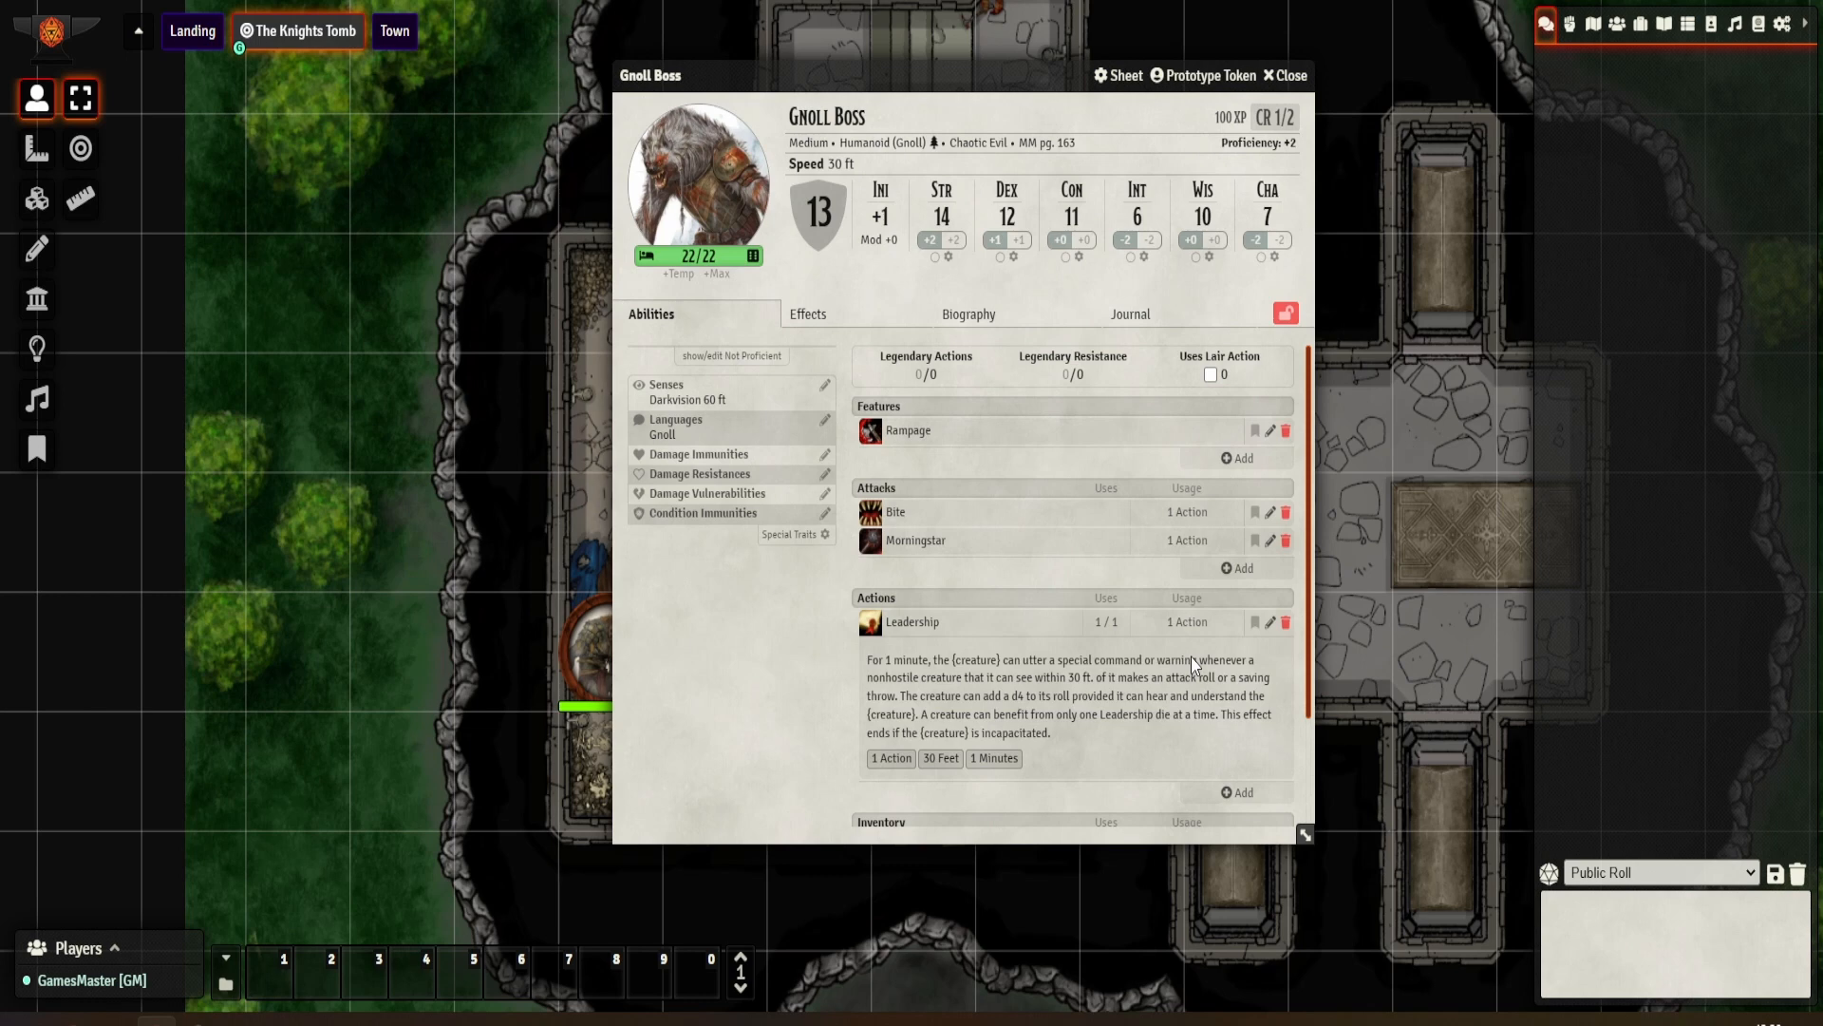
# Step: Use the Gnoll Boss's Leadership ability with its available usage consumed, moving the configuration dialog off the sheet
pyautogui.click(1254, 622)
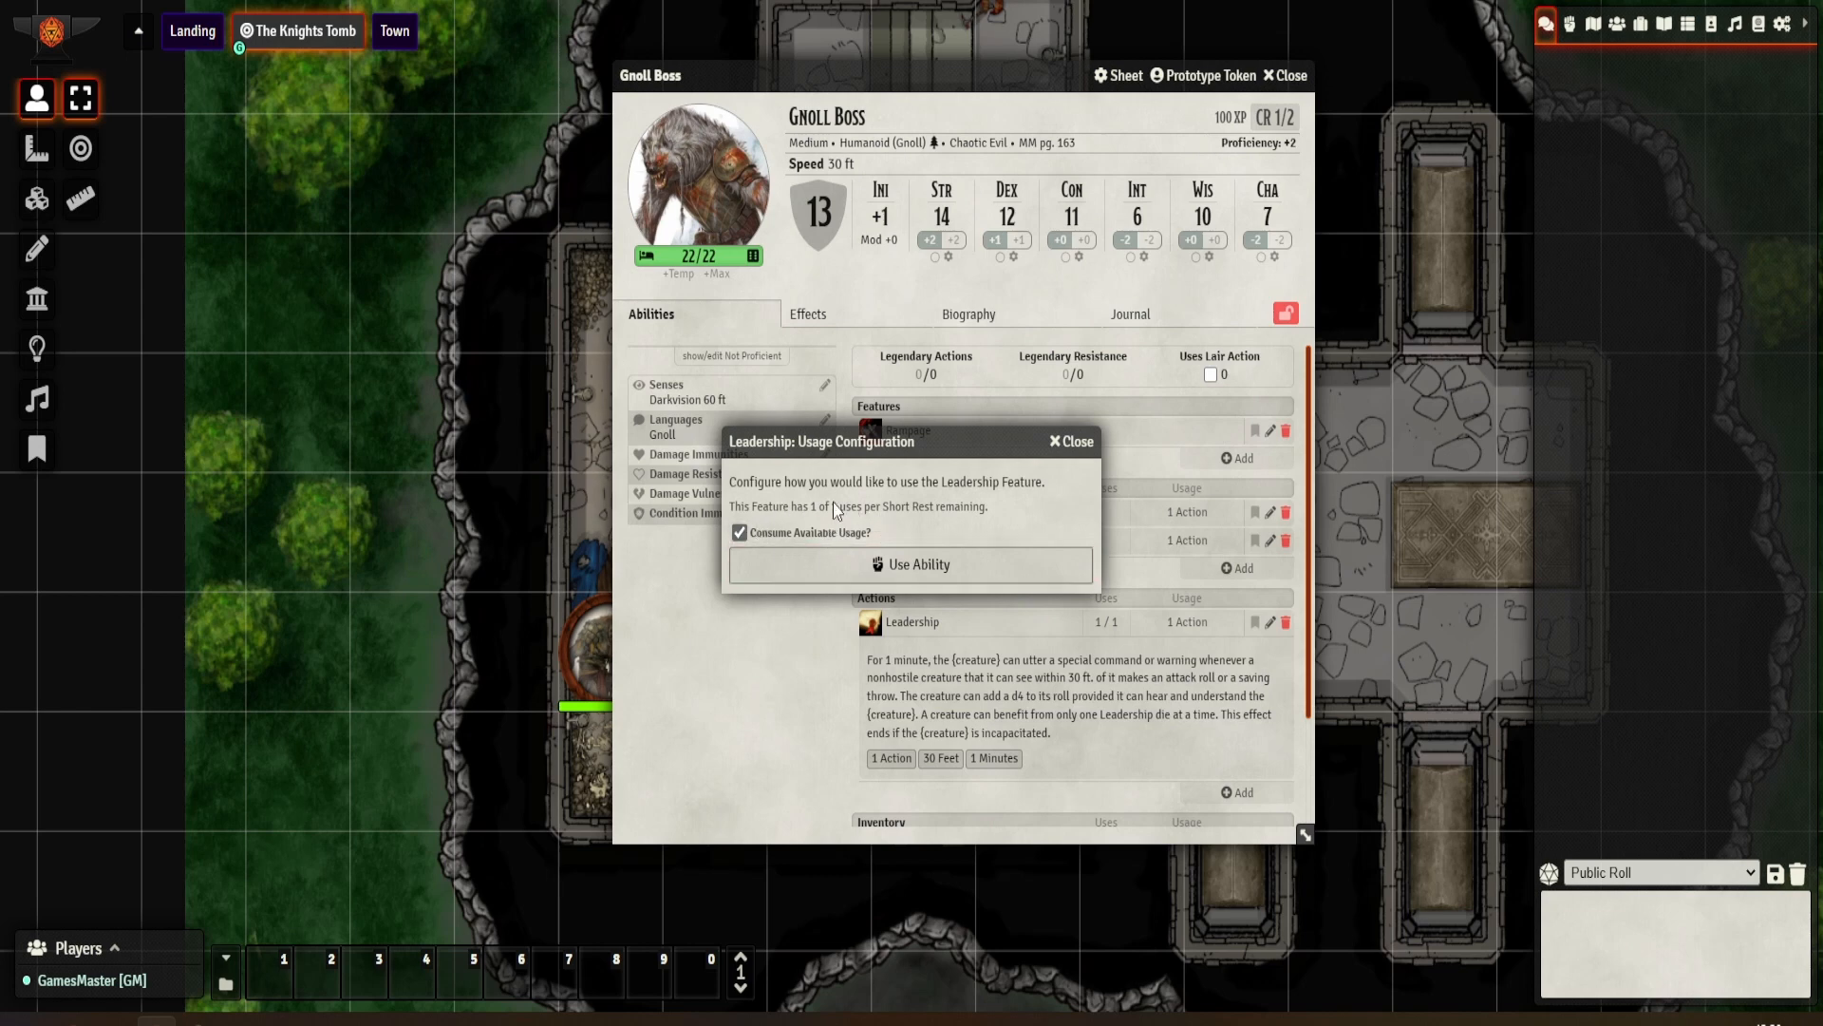
pyautogui.moveTo(835, 441); pyautogui.dragTo(425, 422)
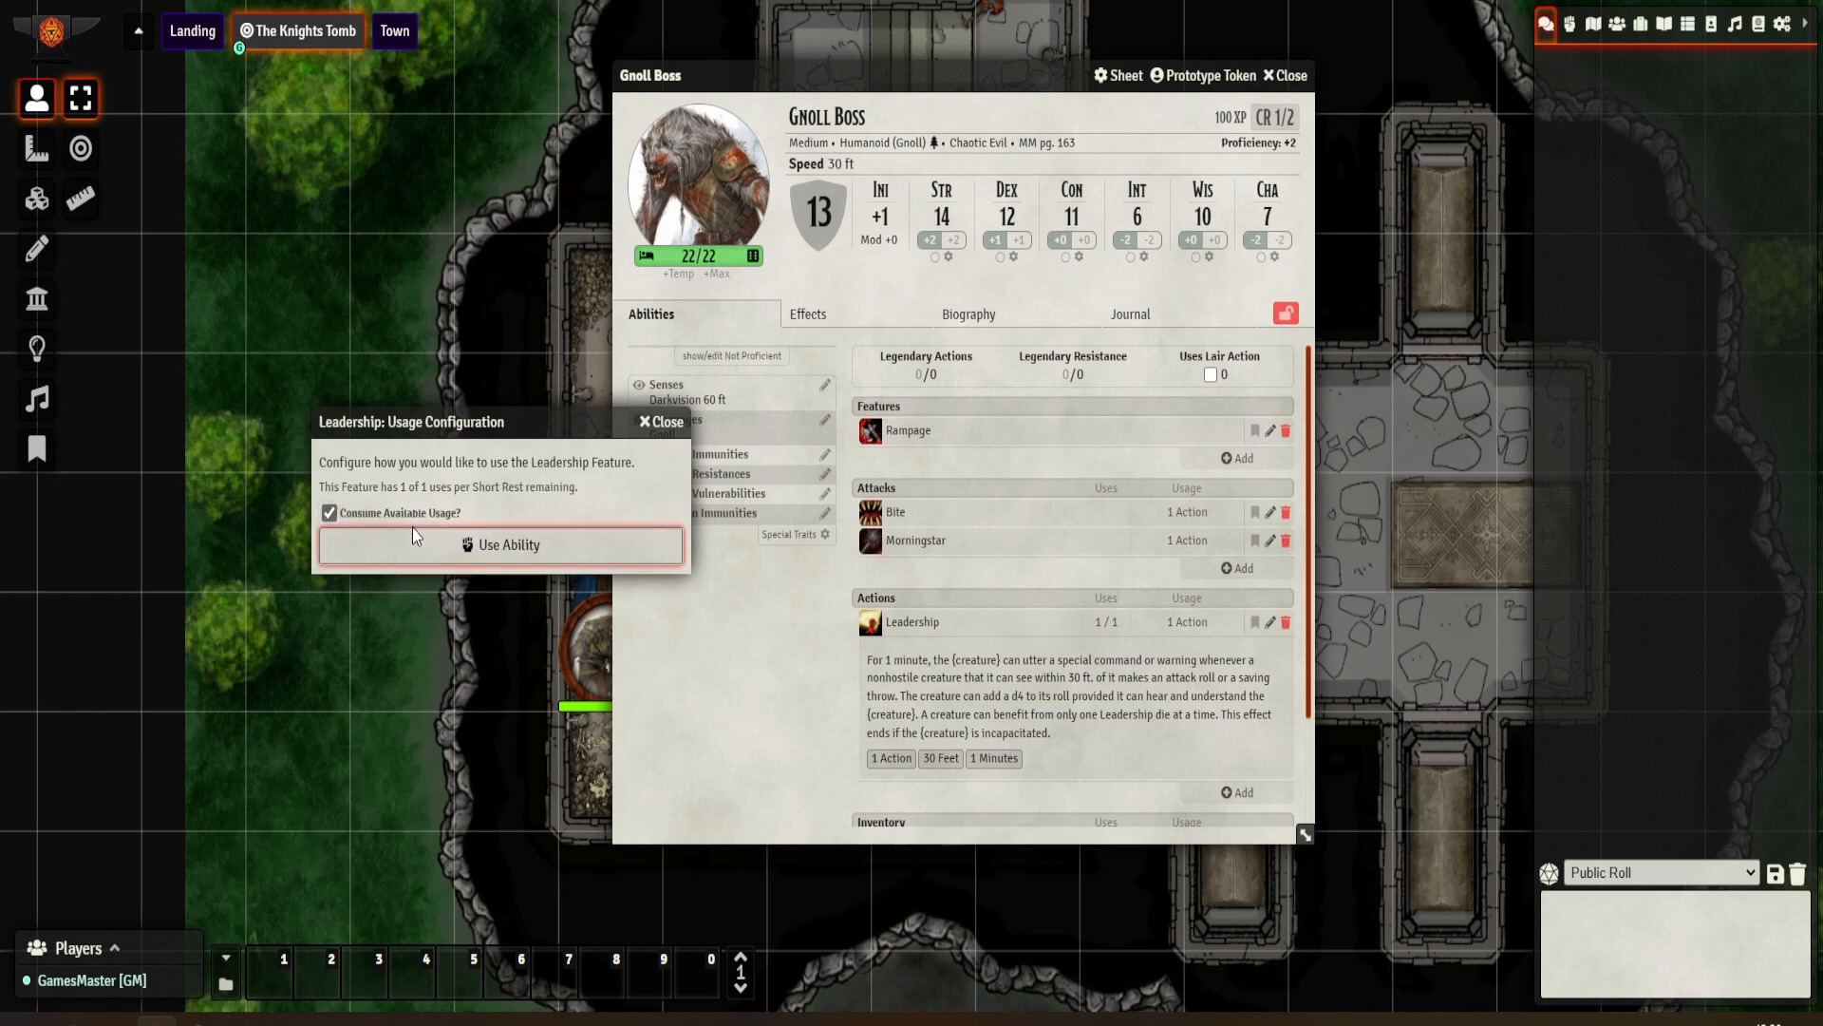
pyautogui.click(436, 544)
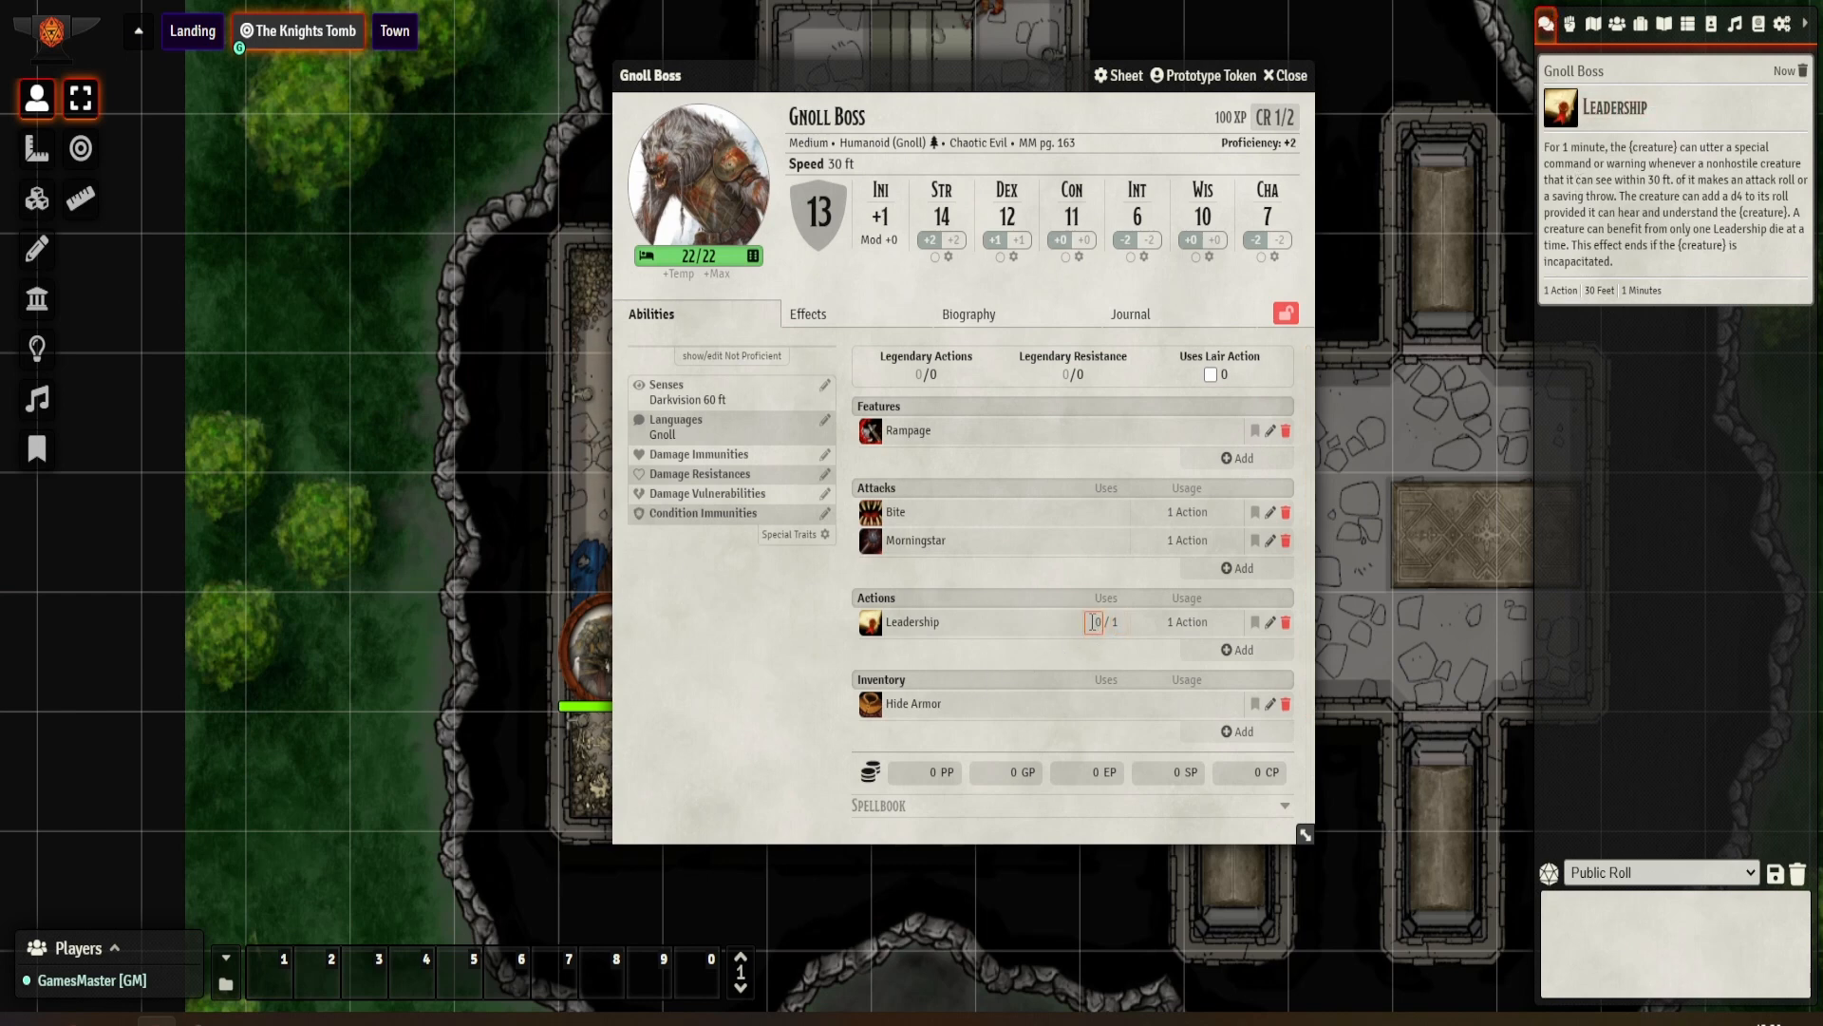
# Step: Set Leadership's remaining uses back to 1 and delete its message from the chat log
pyautogui.click(1270, 622)
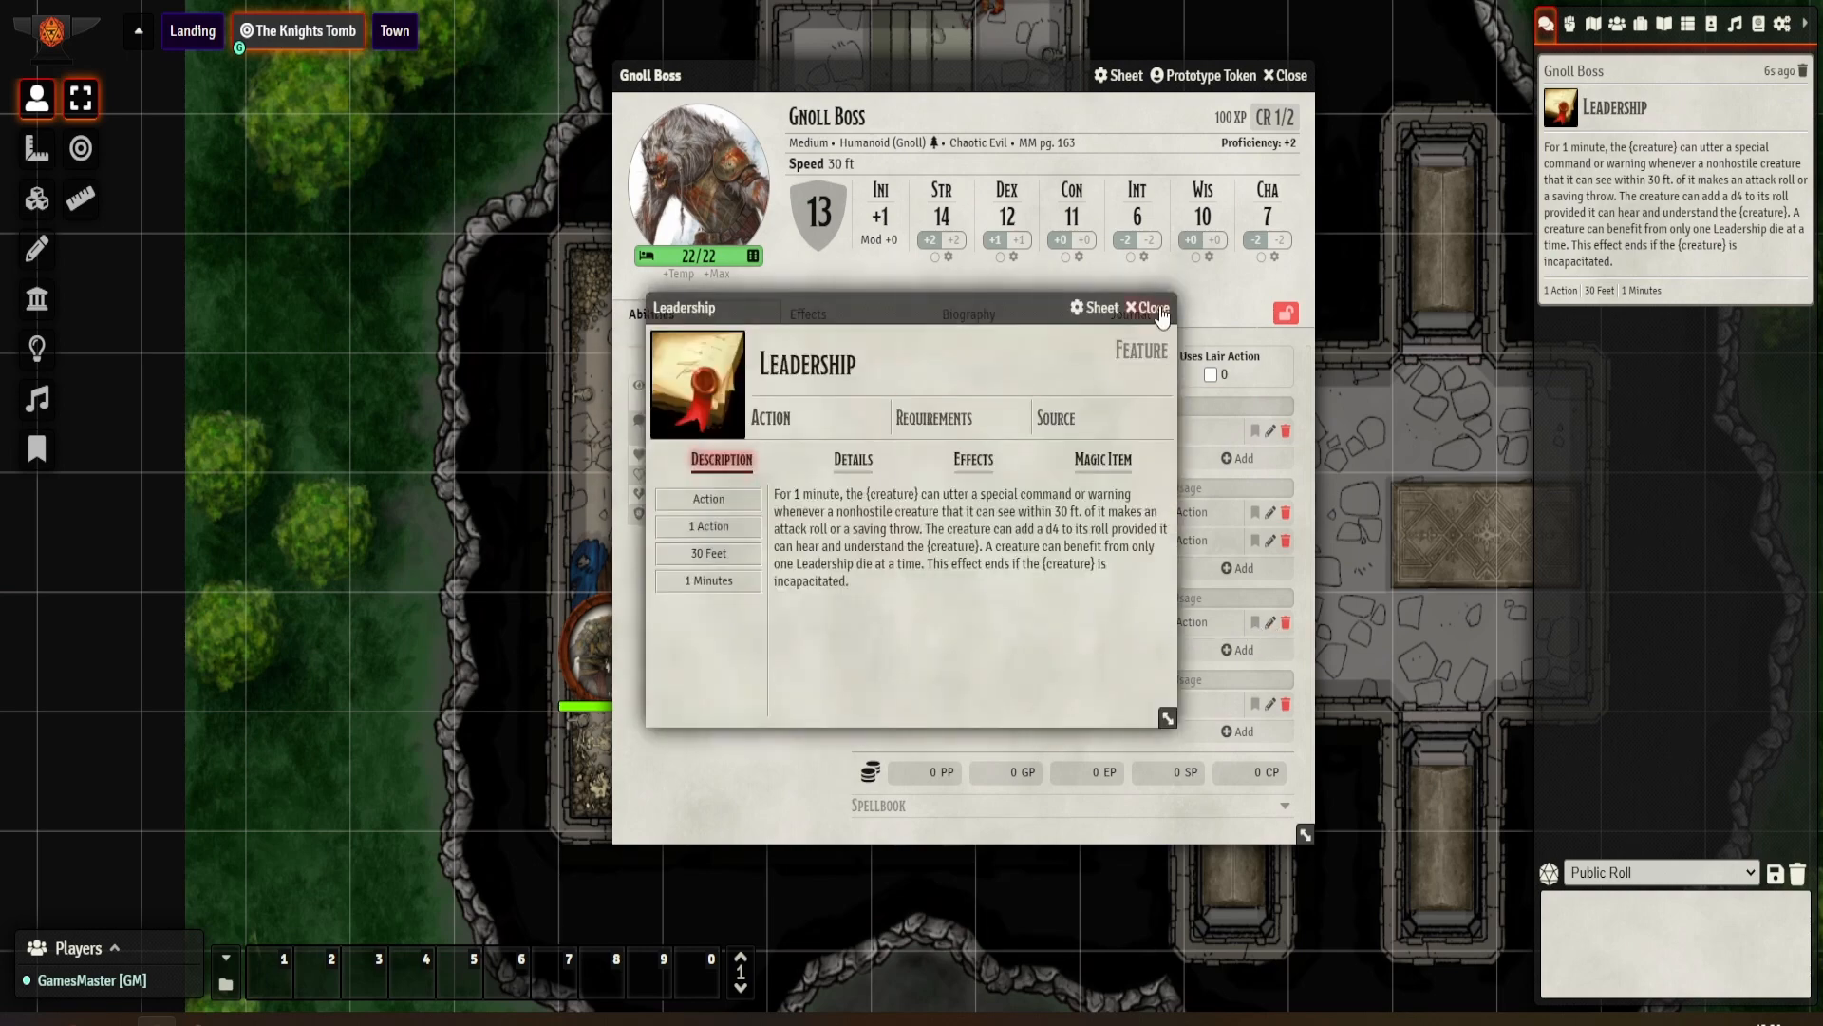
pyautogui.click(1152, 306)
pyautogui.click(1097, 623)
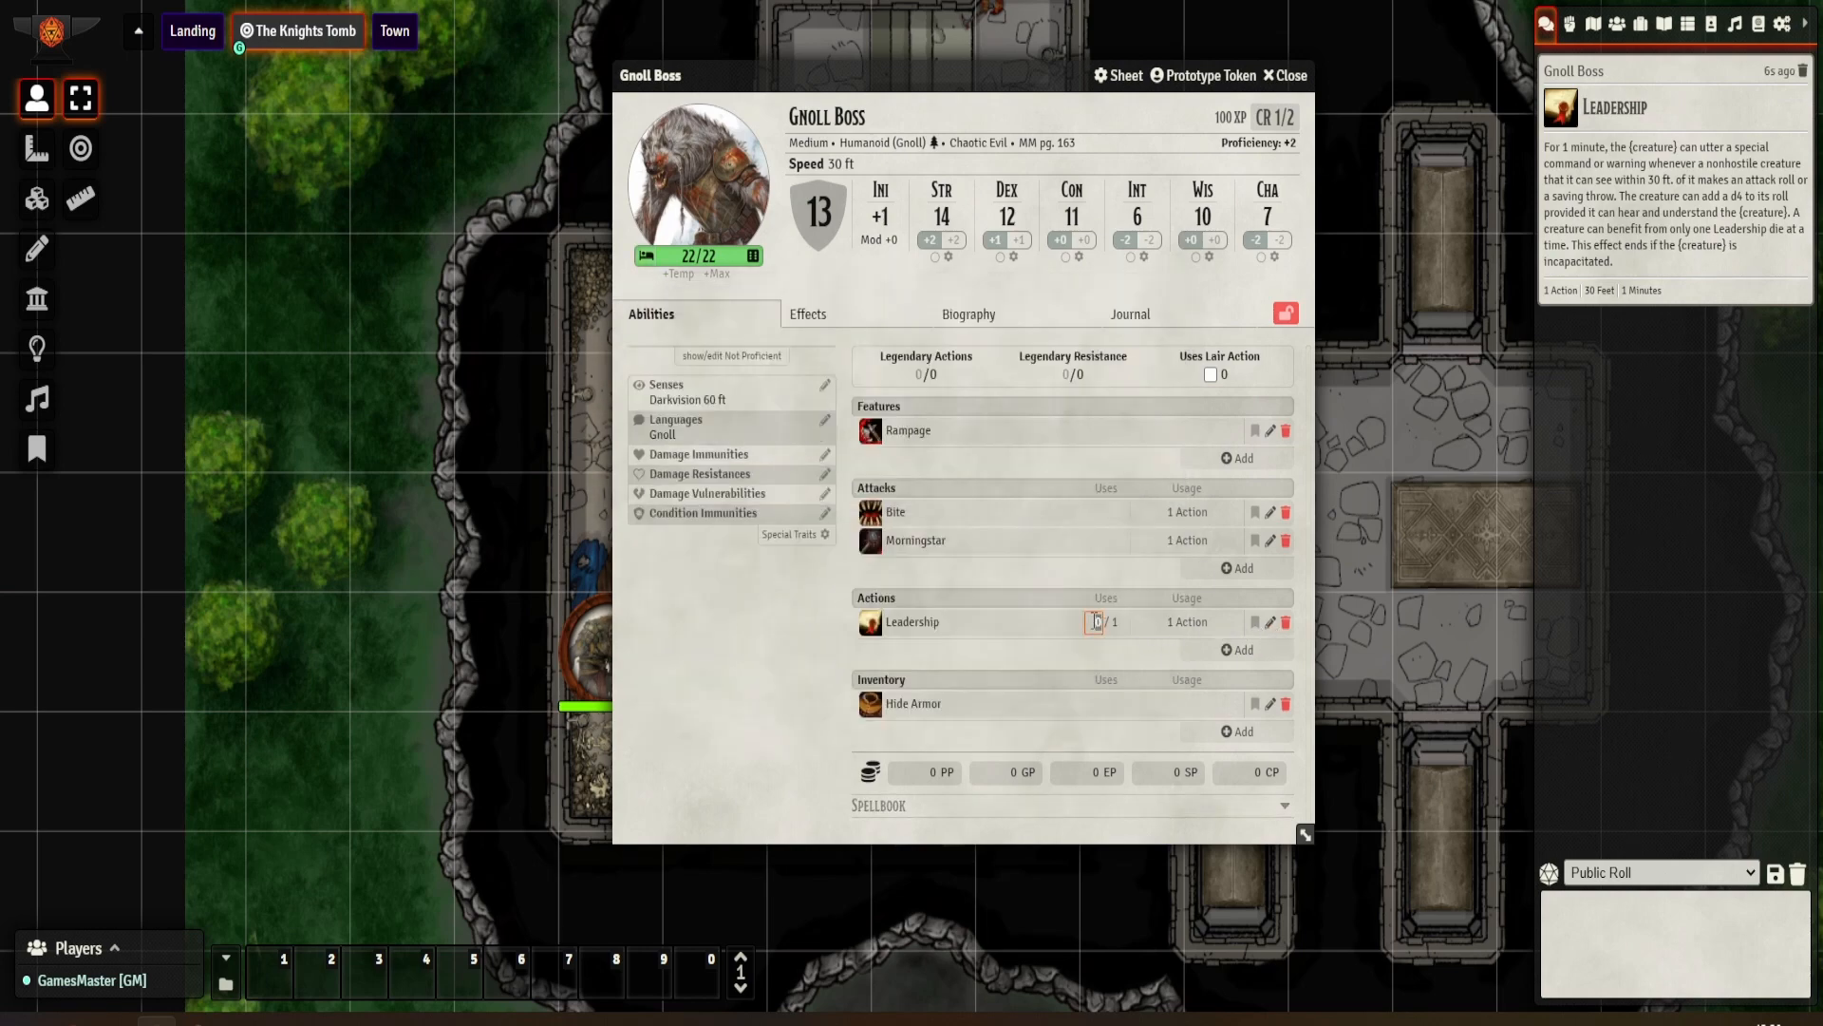
pyautogui.click(1103, 647)
pyautogui.click(1803, 76)
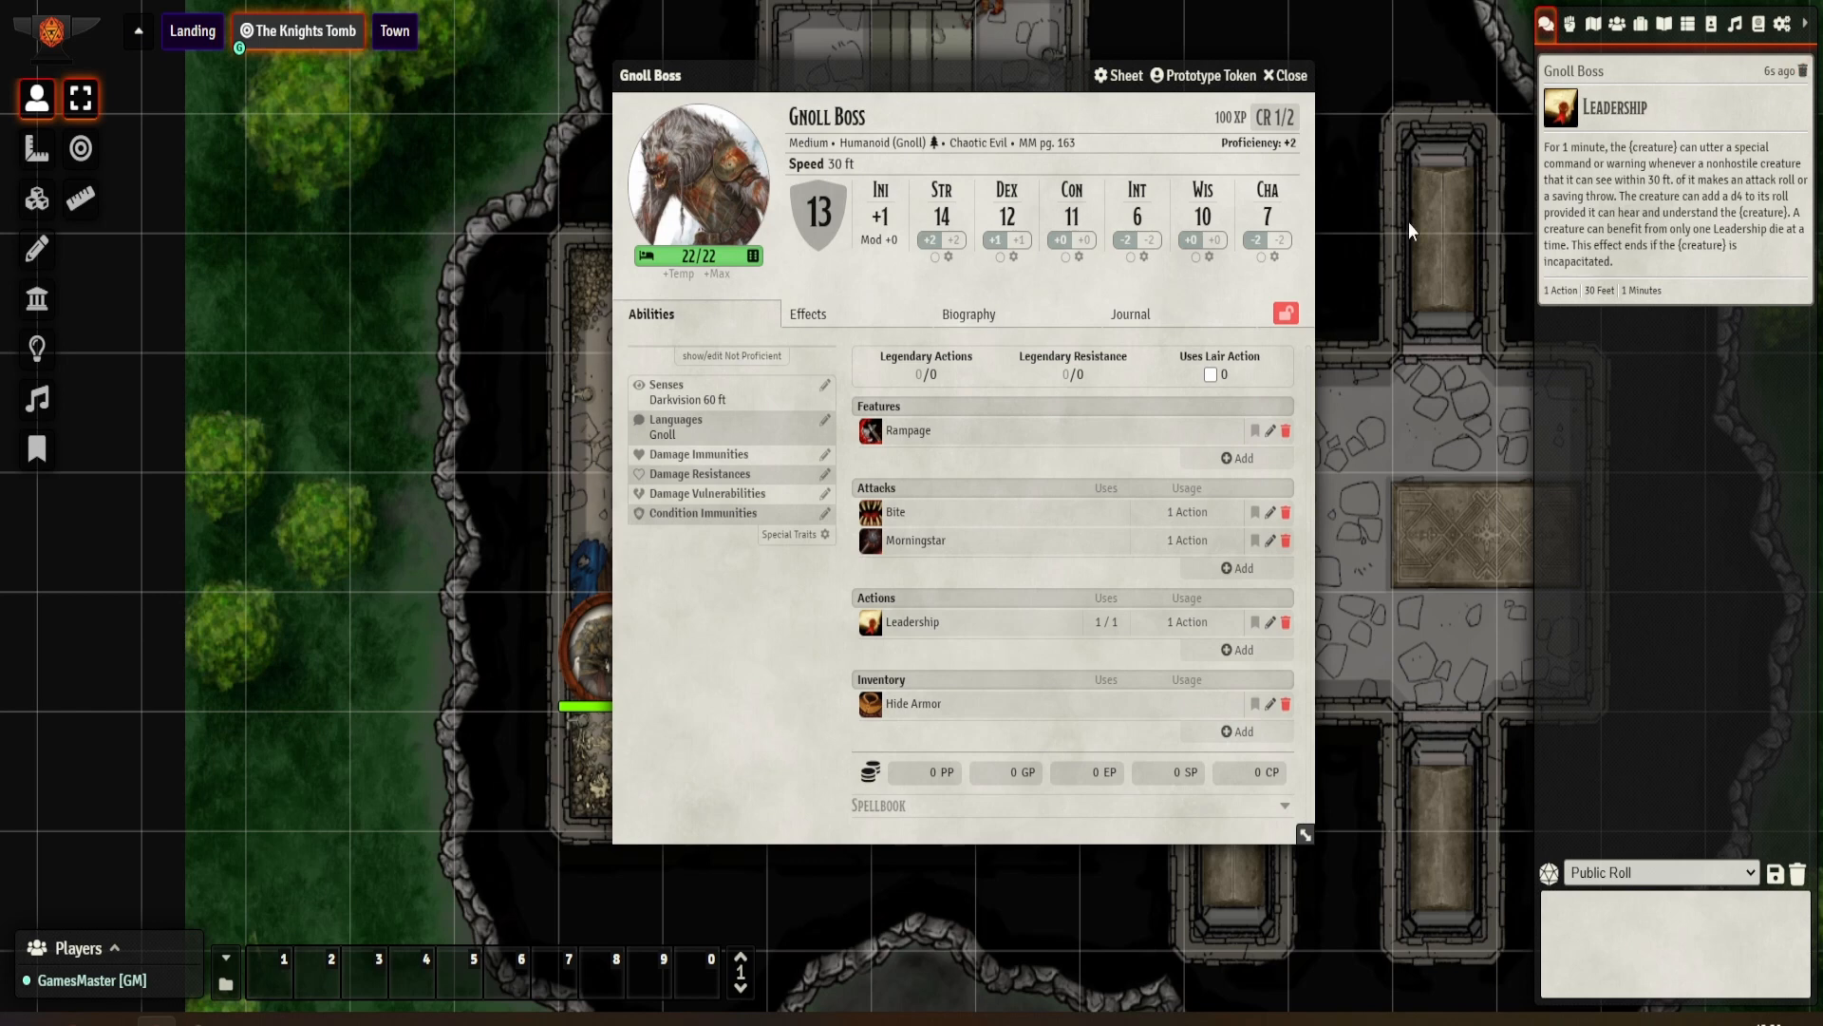
# Step: Check the Morningstar's description and damage roll formula through its chat card, cancelling the roll and deleting the card
pyautogui.click(959, 218)
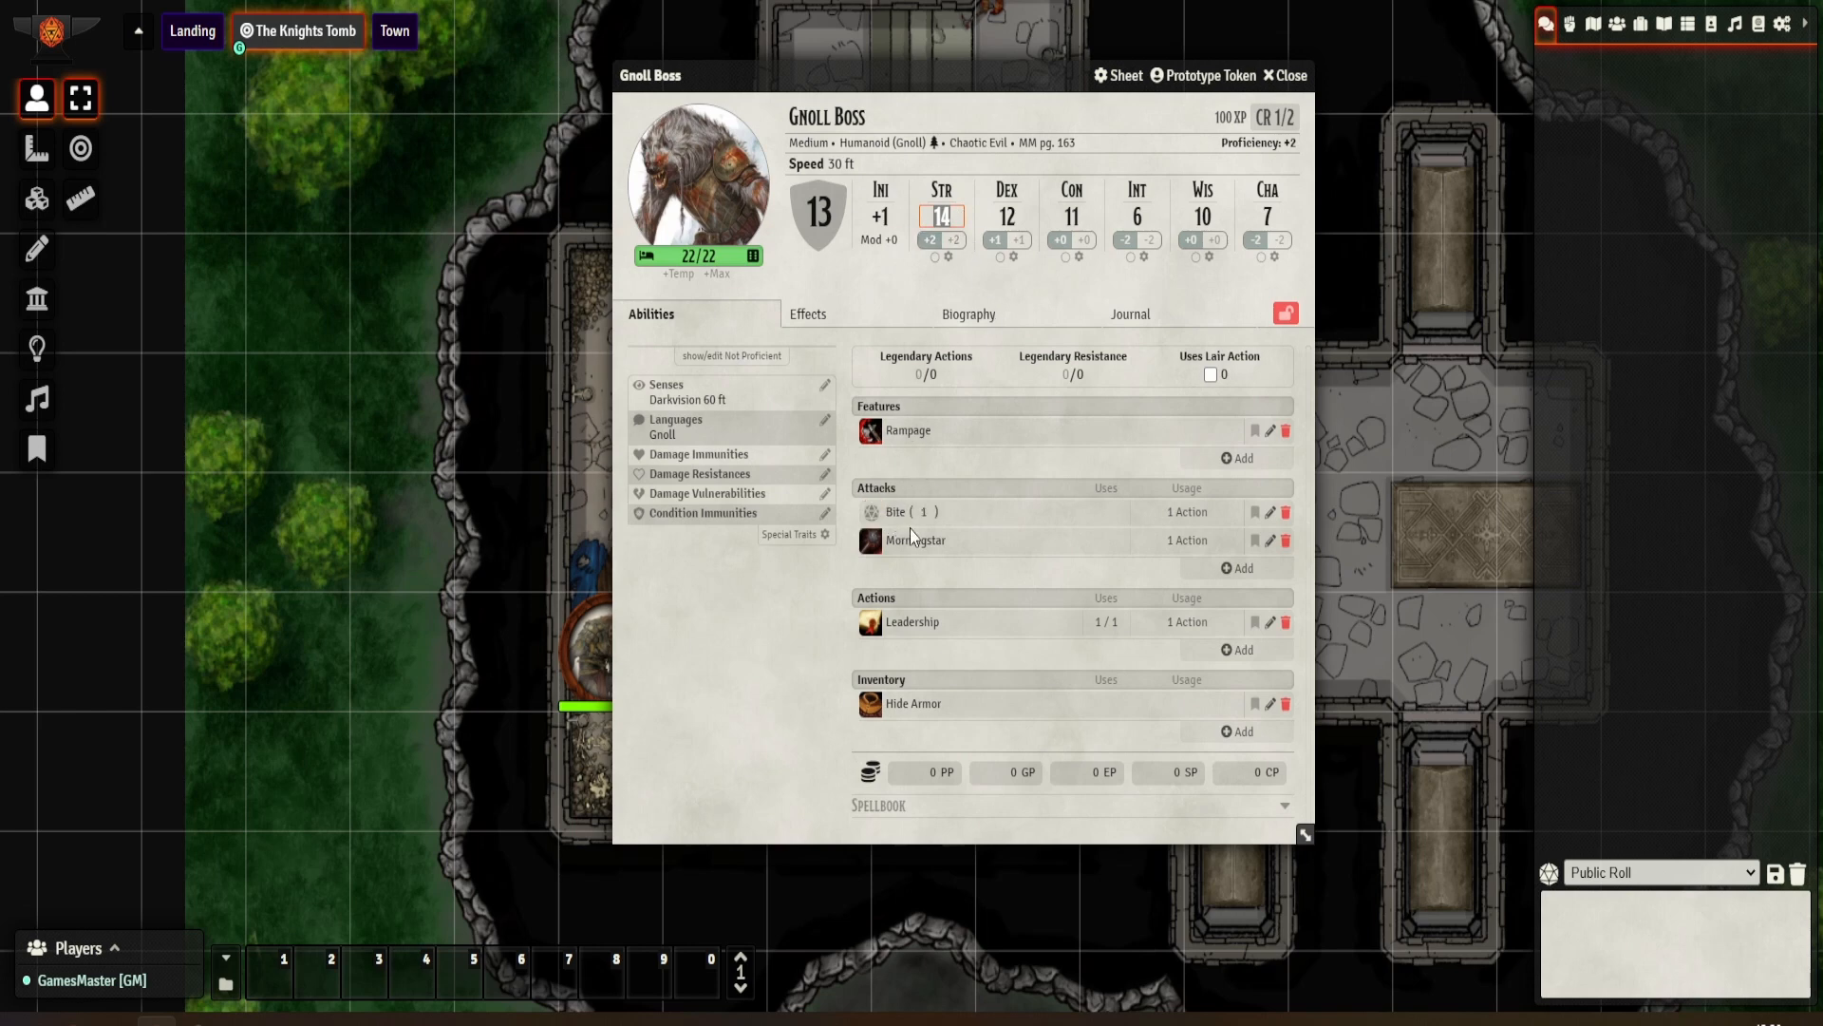
pyautogui.click(935, 543)
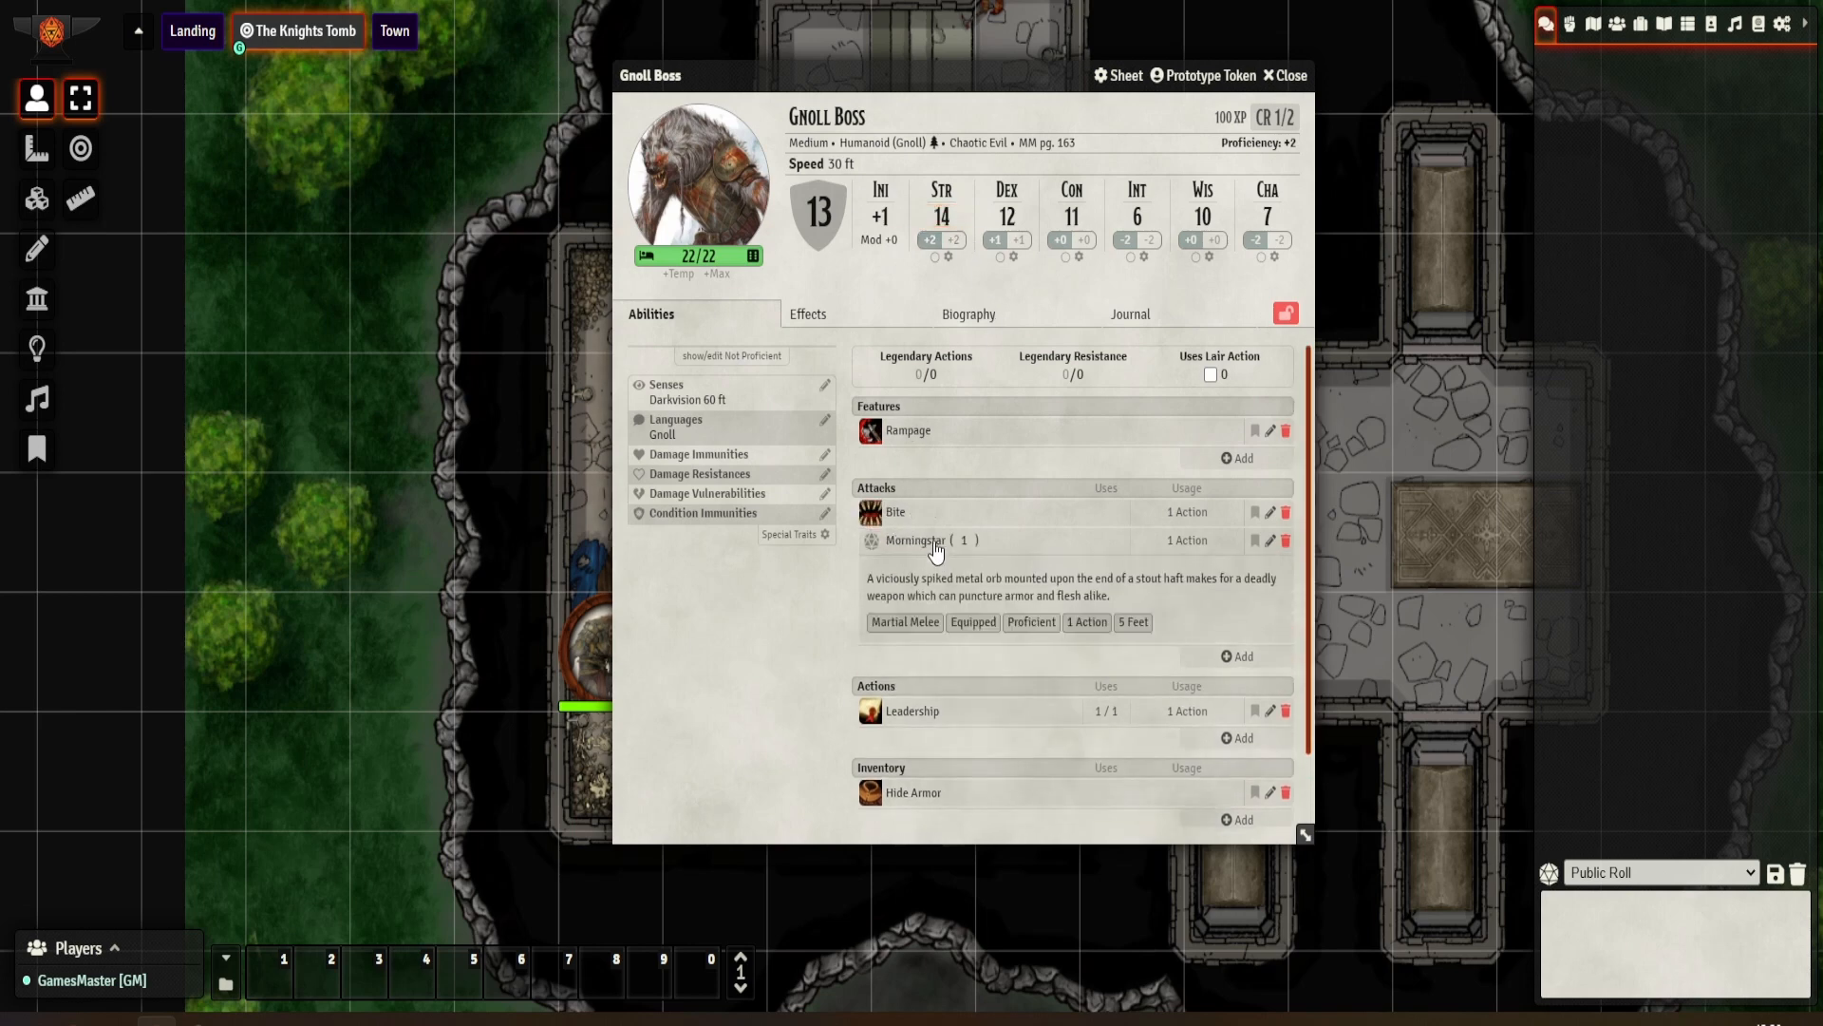
pyautogui.click(935, 543)
pyautogui.click(871, 540)
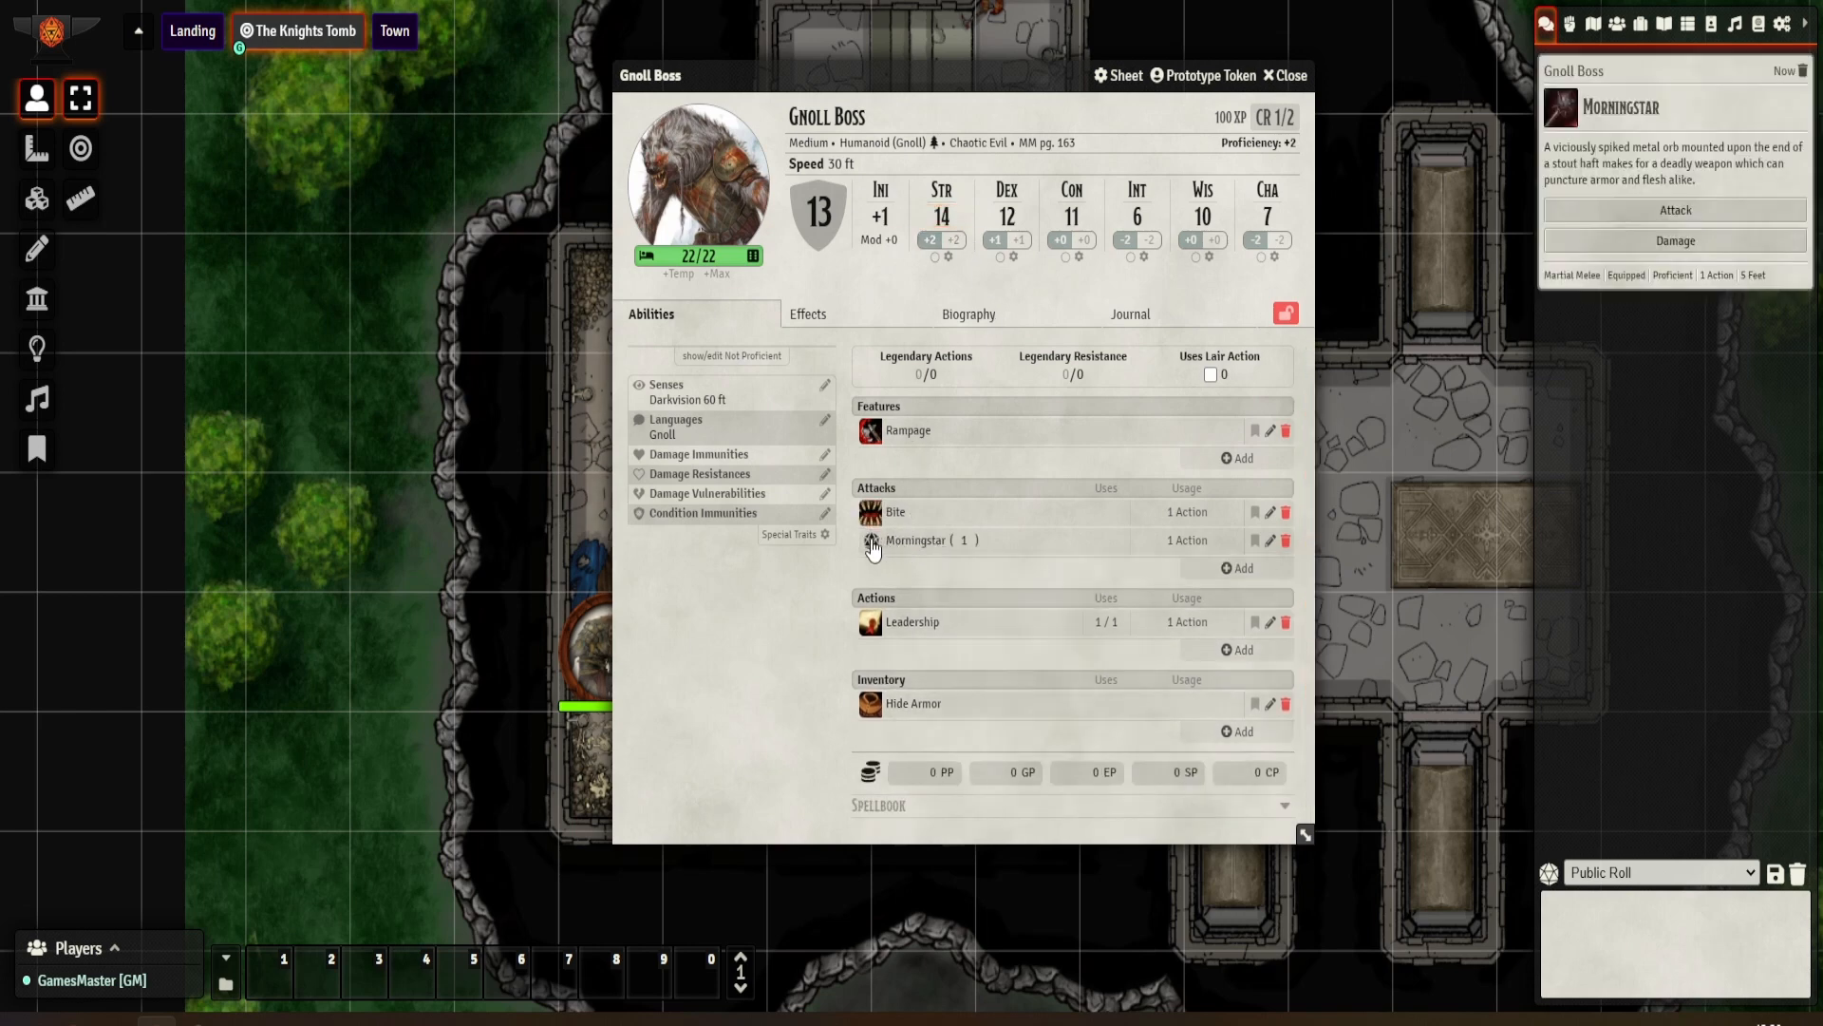
pyautogui.click(1681, 237)
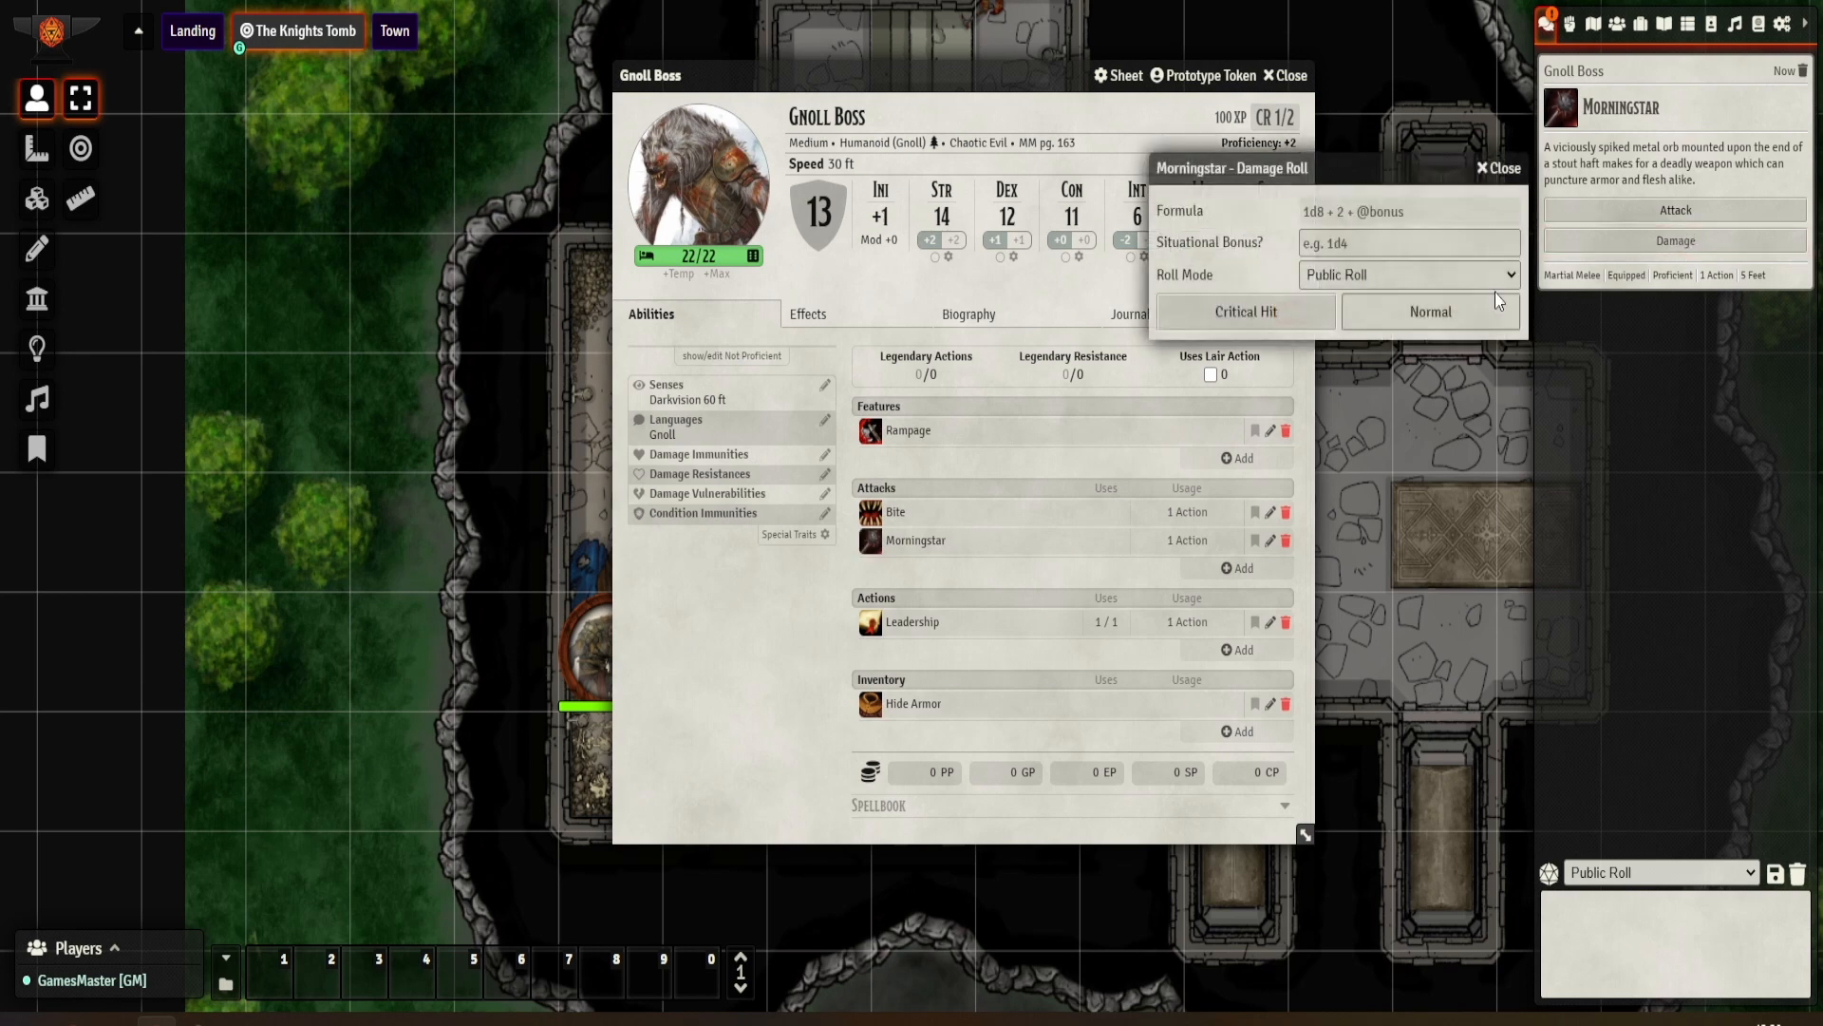
pyautogui.click(1499, 168)
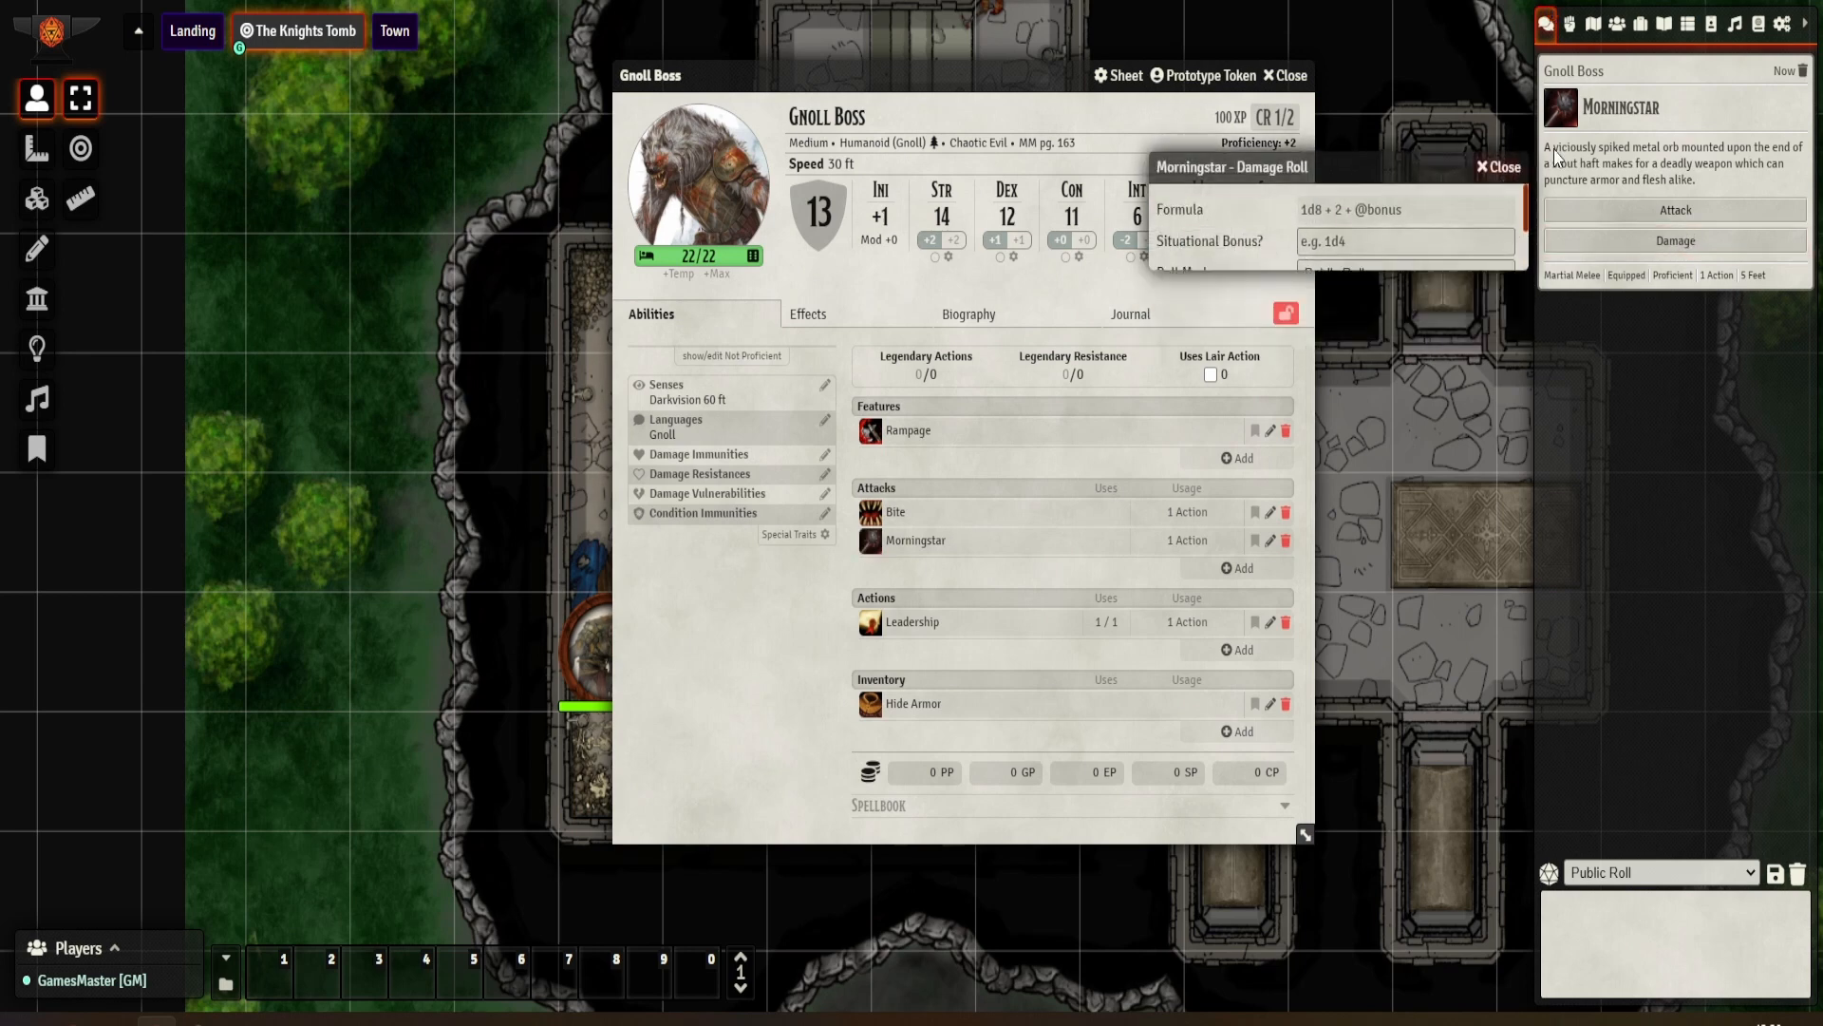
pyautogui.click(1802, 71)
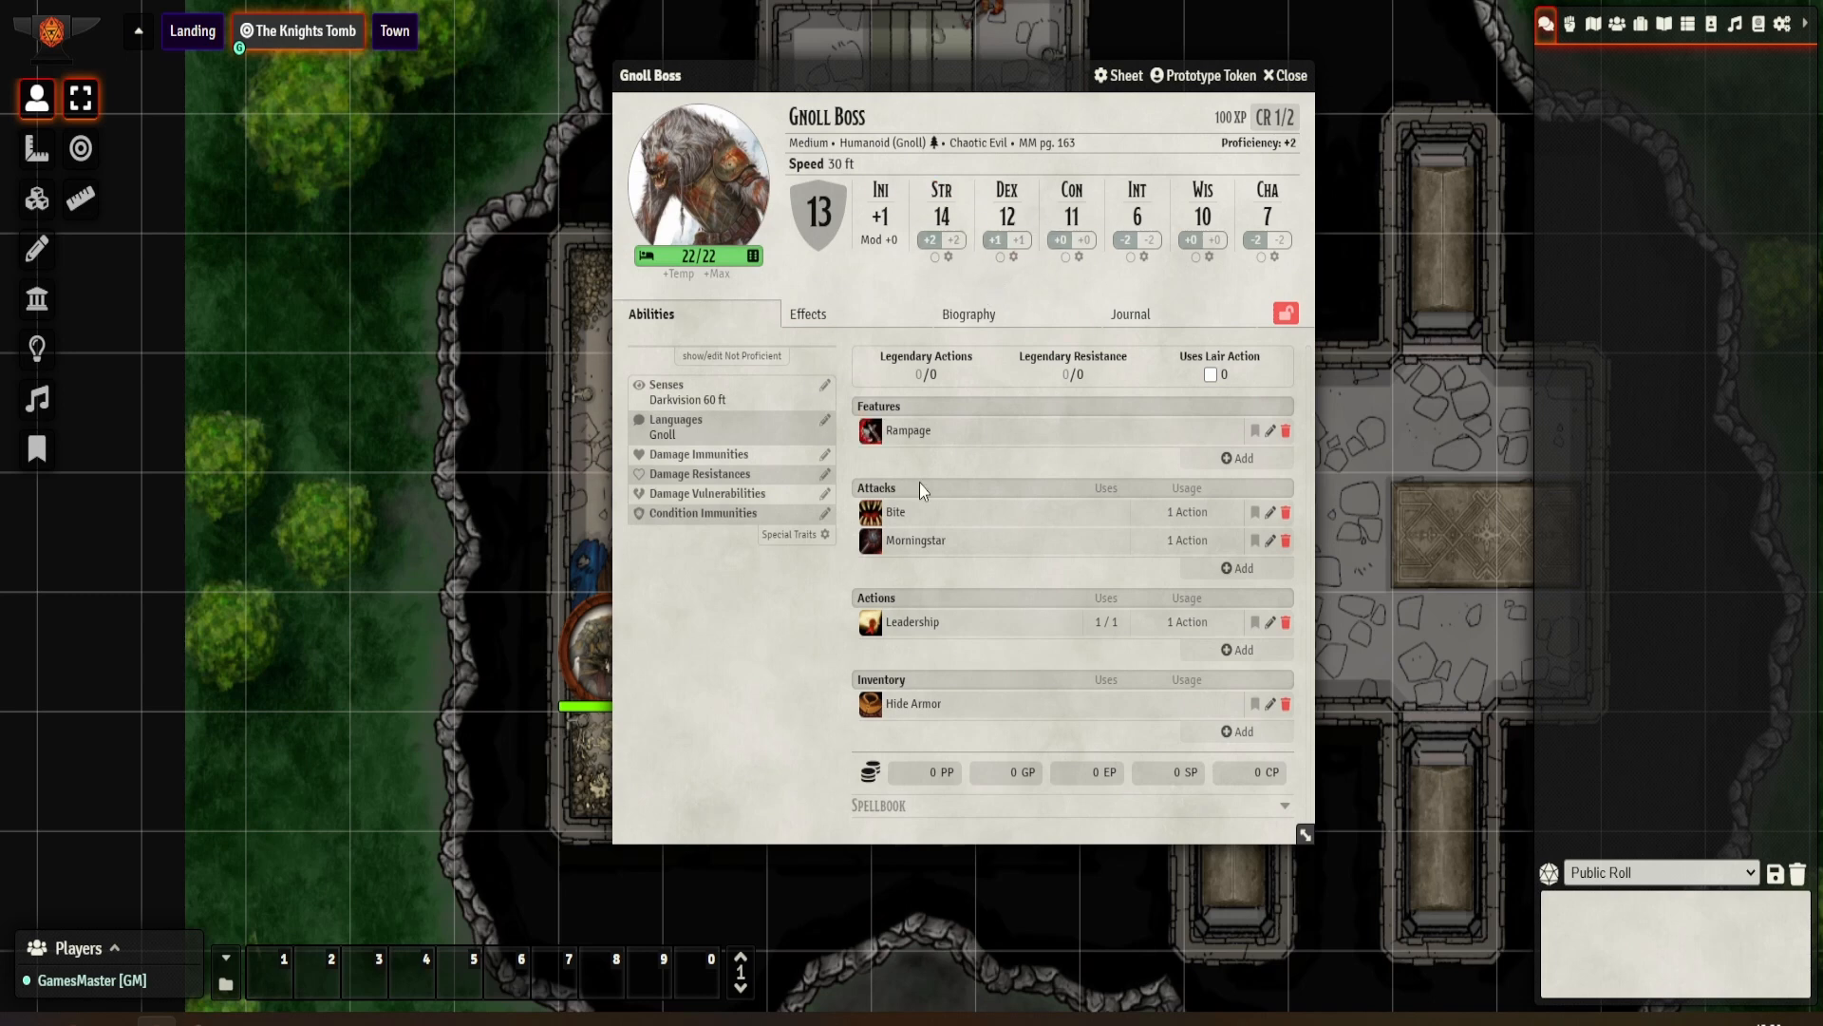
# Step: Show the Gnoll Boss's non-proficient skills, lock the sheet against editing and close it
pyautogui.click(708, 357)
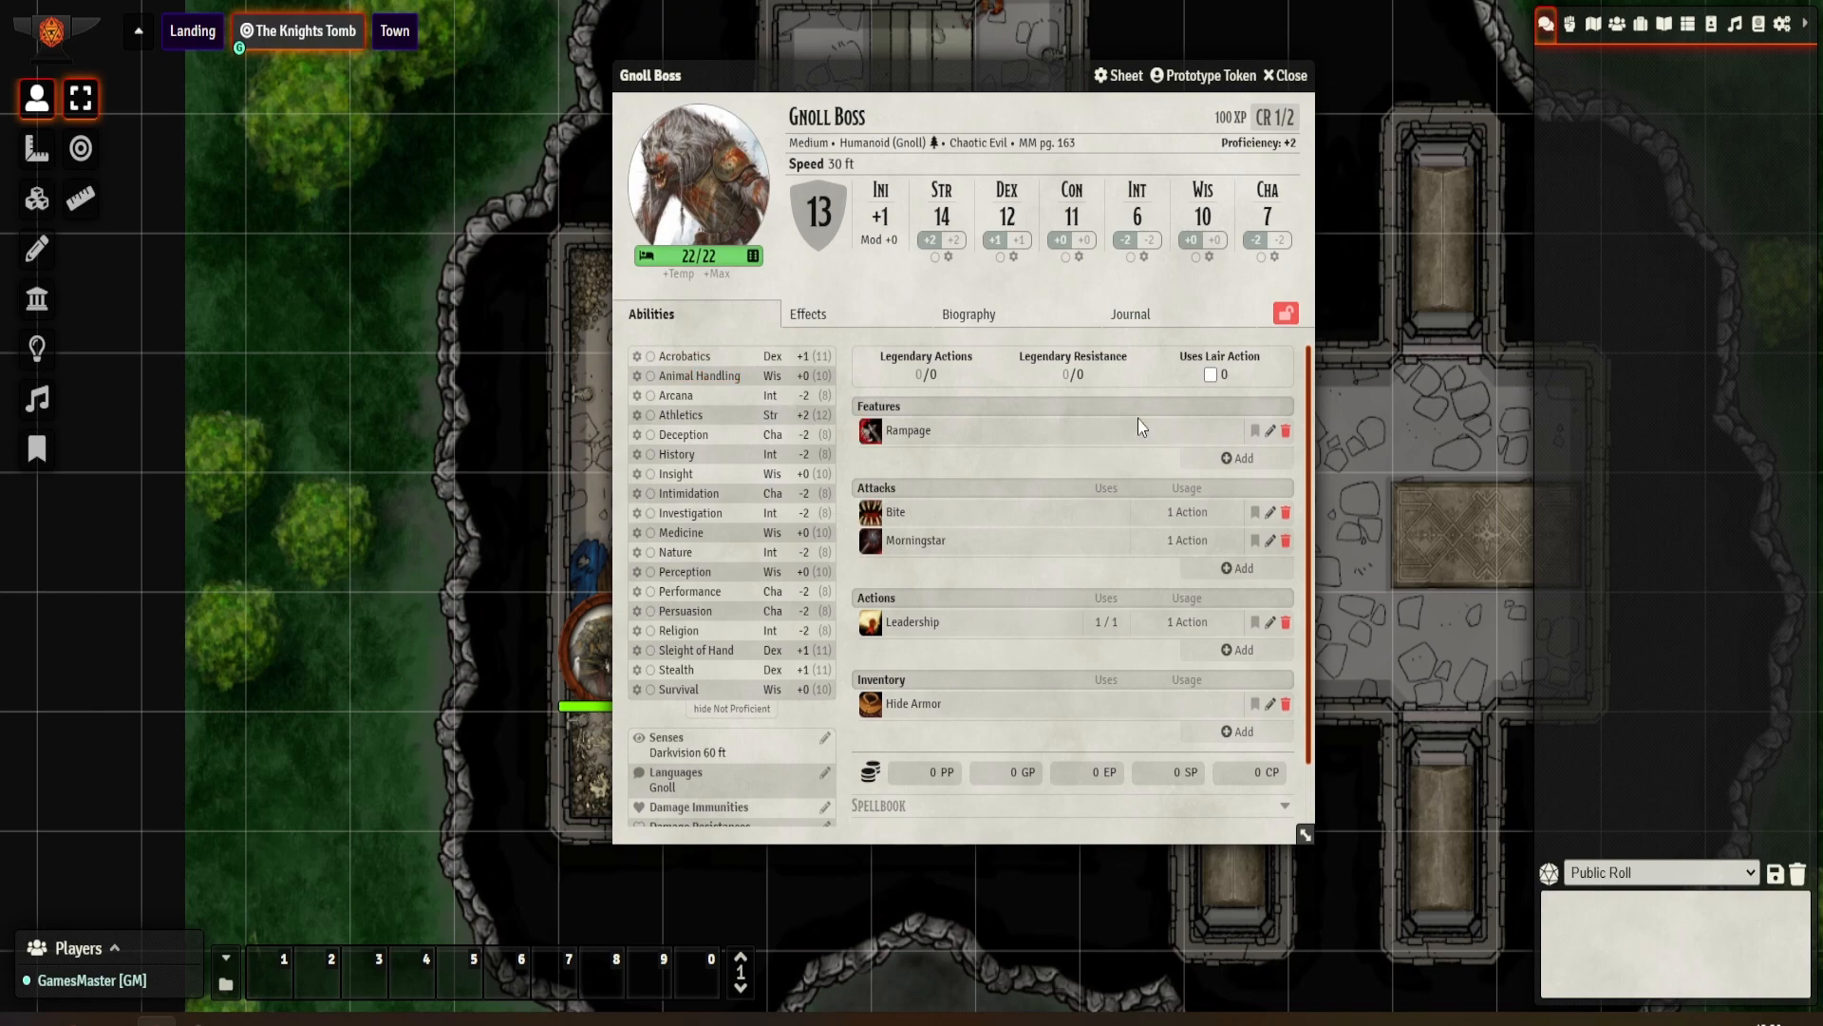
pyautogui.click(1286, 313)
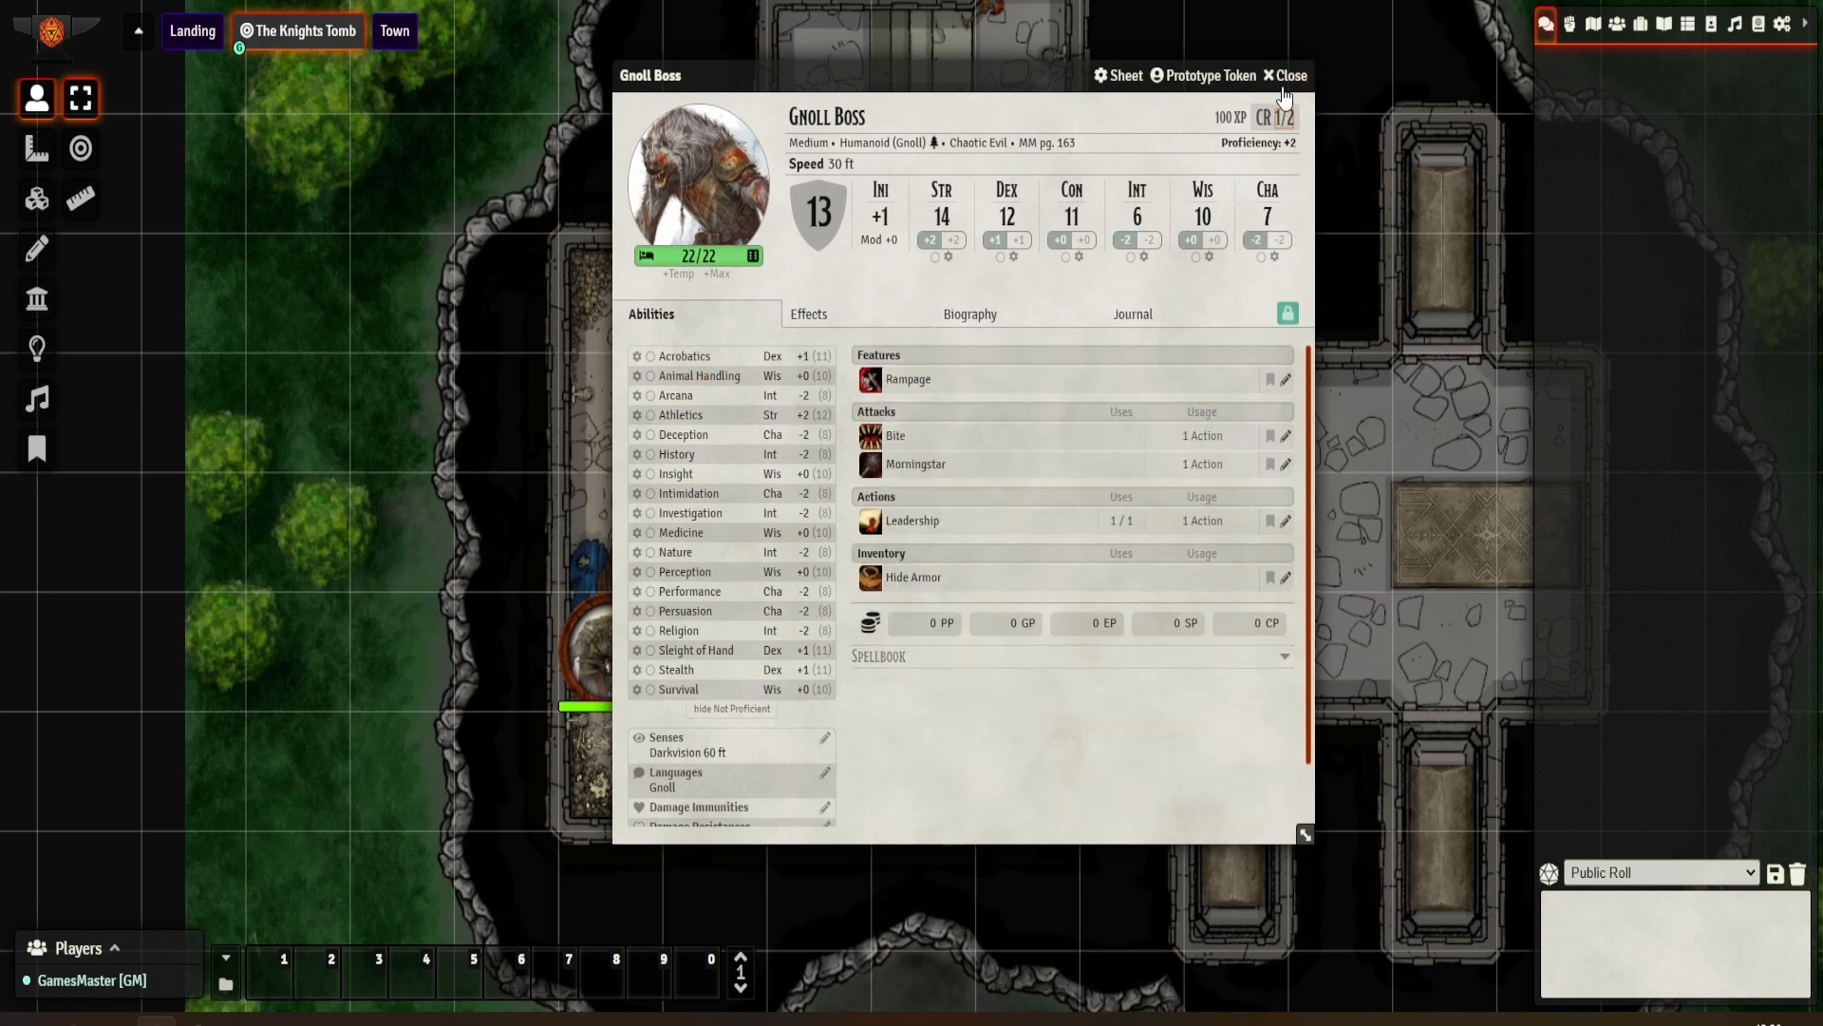
pyautogui.click(1285, 75)
# Step: Place a Gnoll Boss token in the large room's bottom-left corner, below the Gnoll
pyautogui.click(1617, 23)
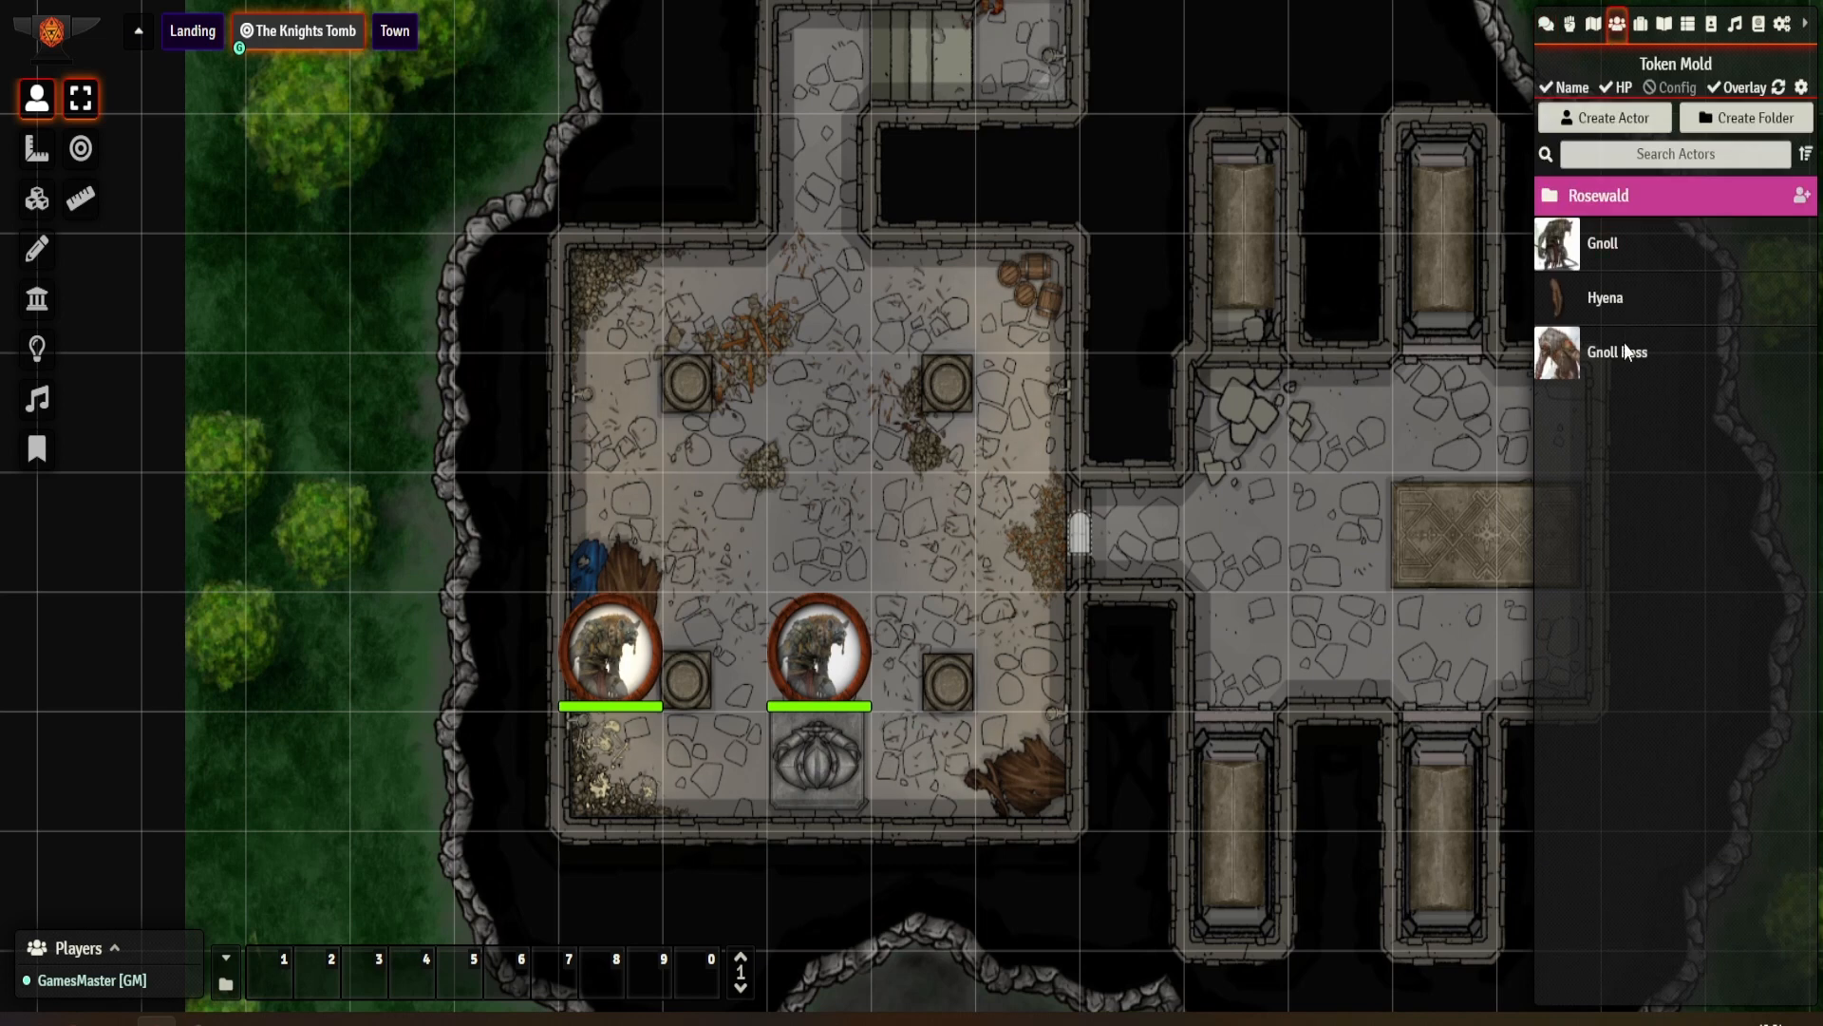
pyautogui.moveTo(1621, 366); pyautogui.dragTo(630, 768)
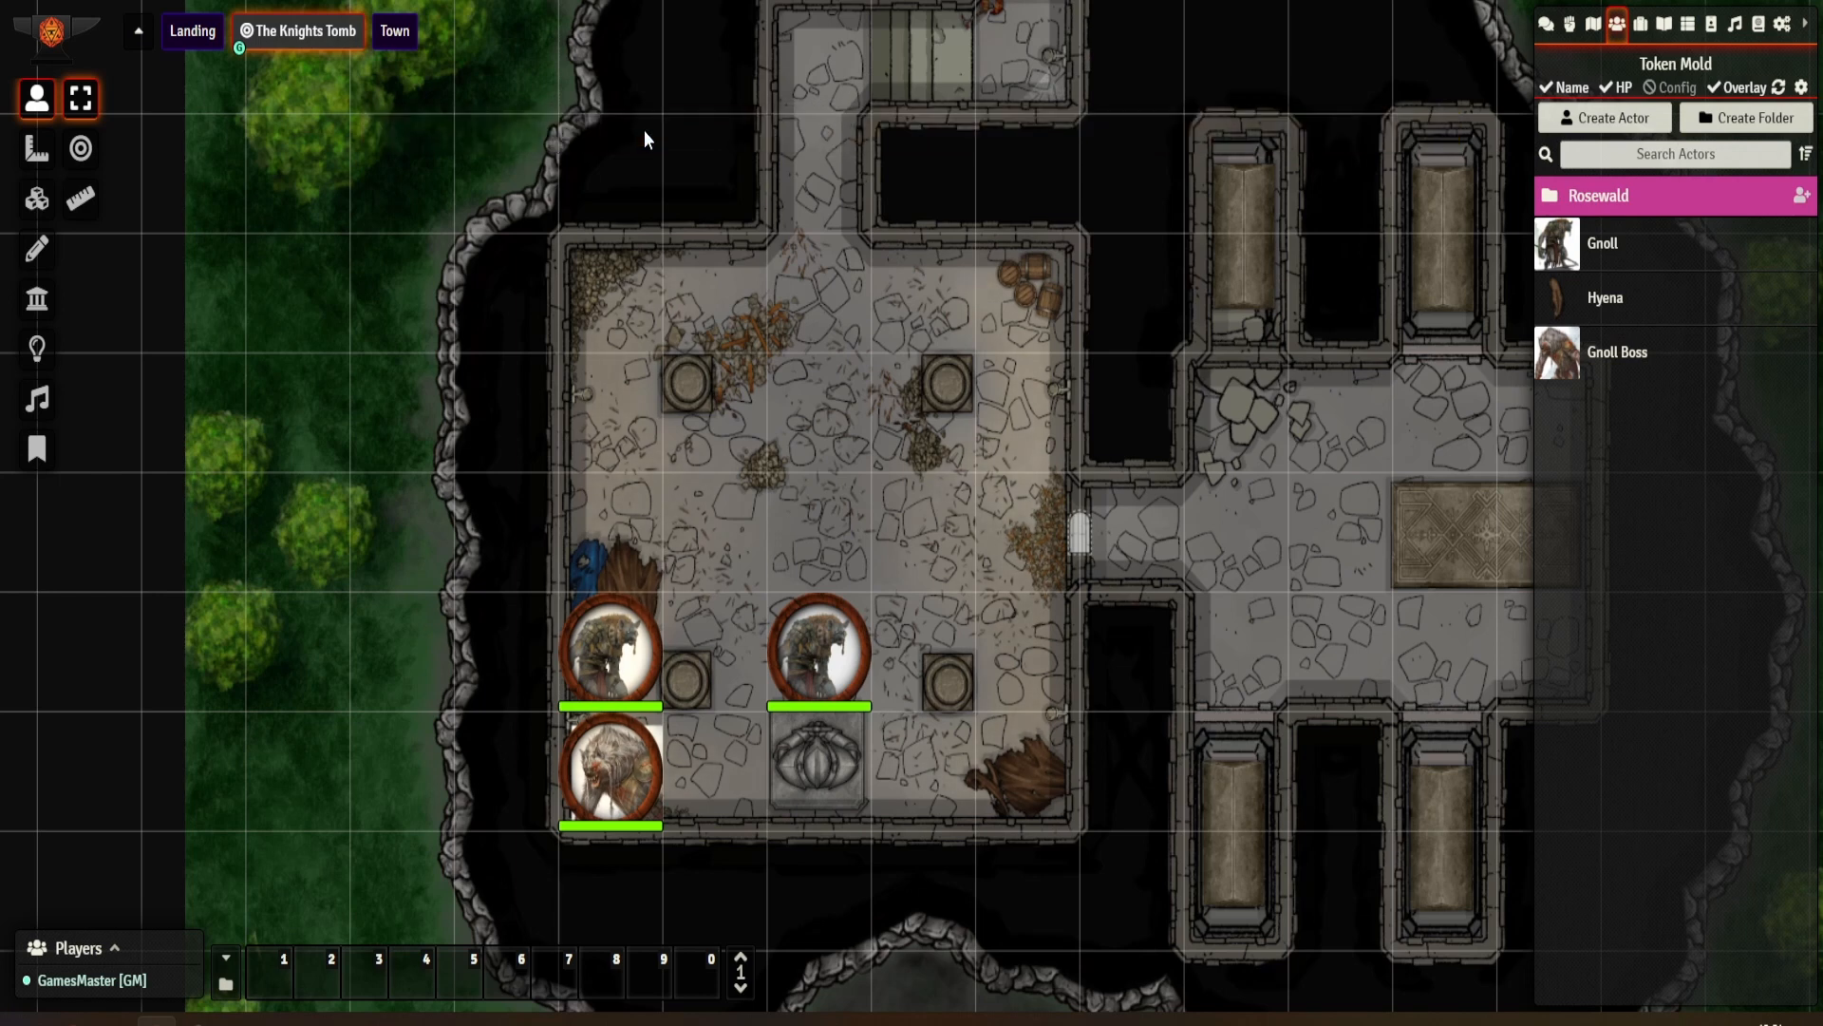
# Step: Name the Gnoll Boss's prototype token "Gnoll Boss", link it to the actor data, update it and close the sheet
pyautogui.click(1618, 359)
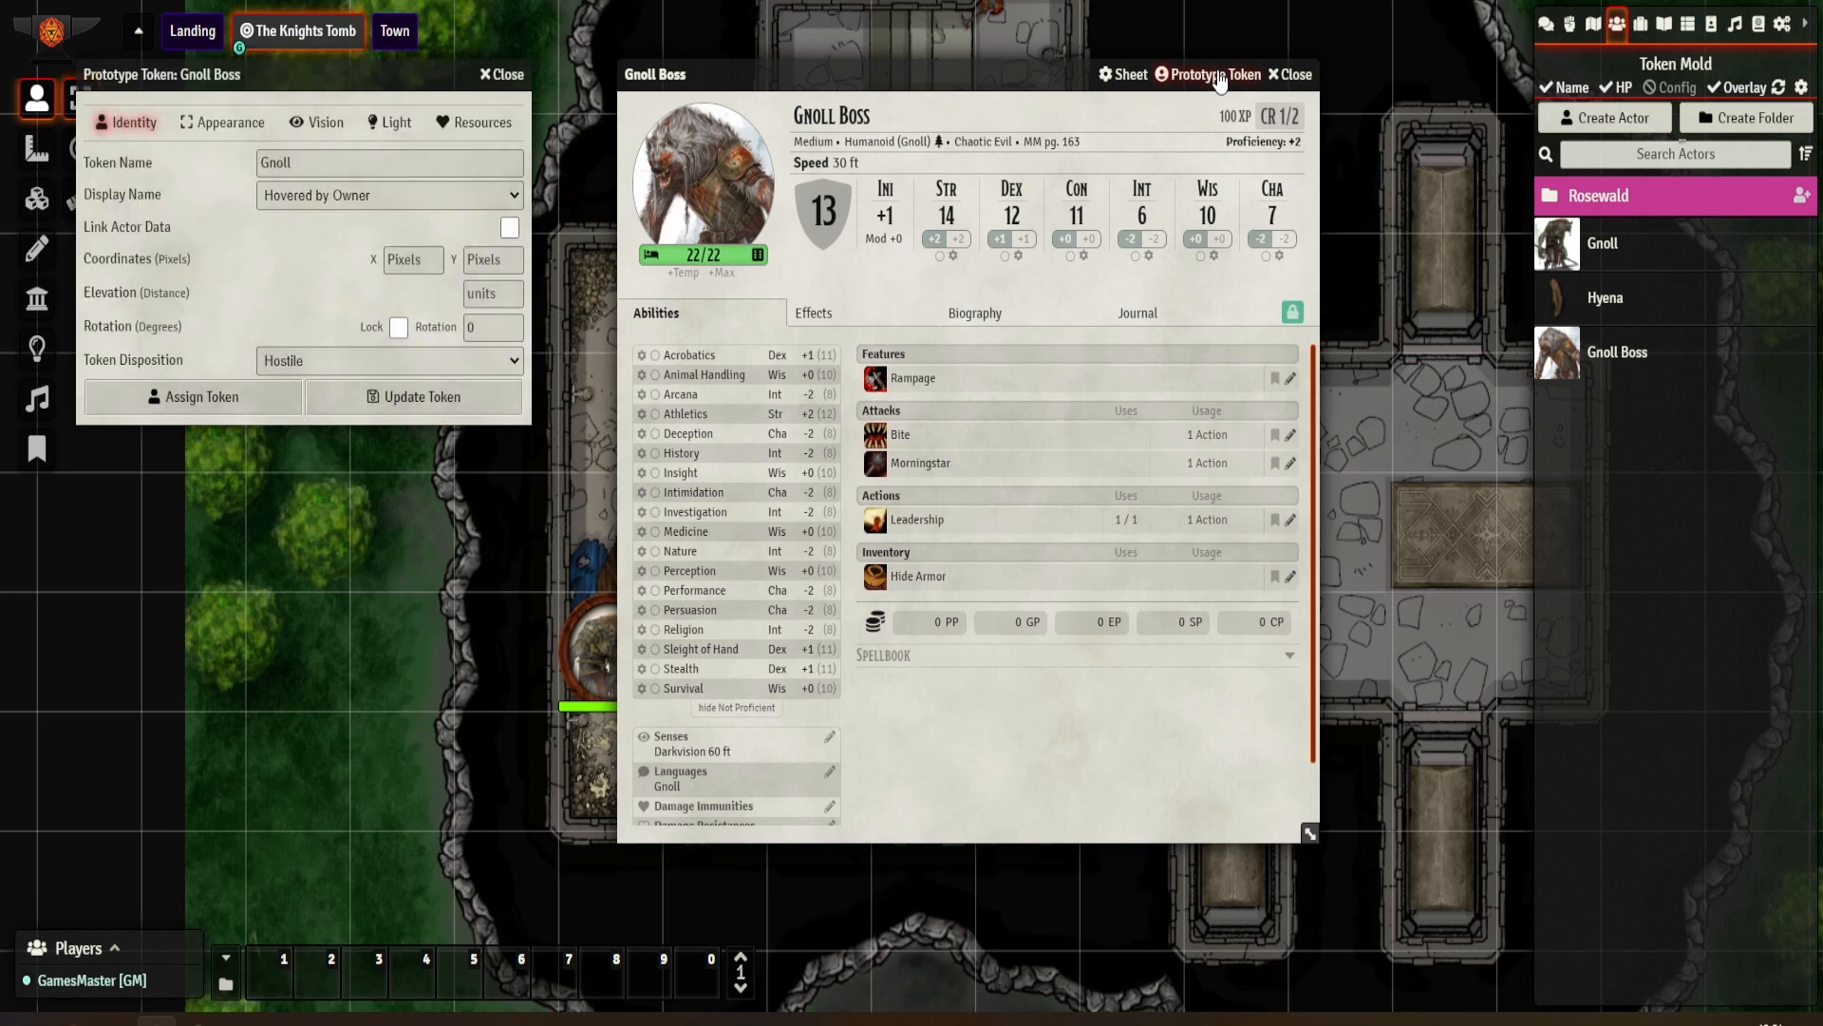
pyautogui.click(328, 166)
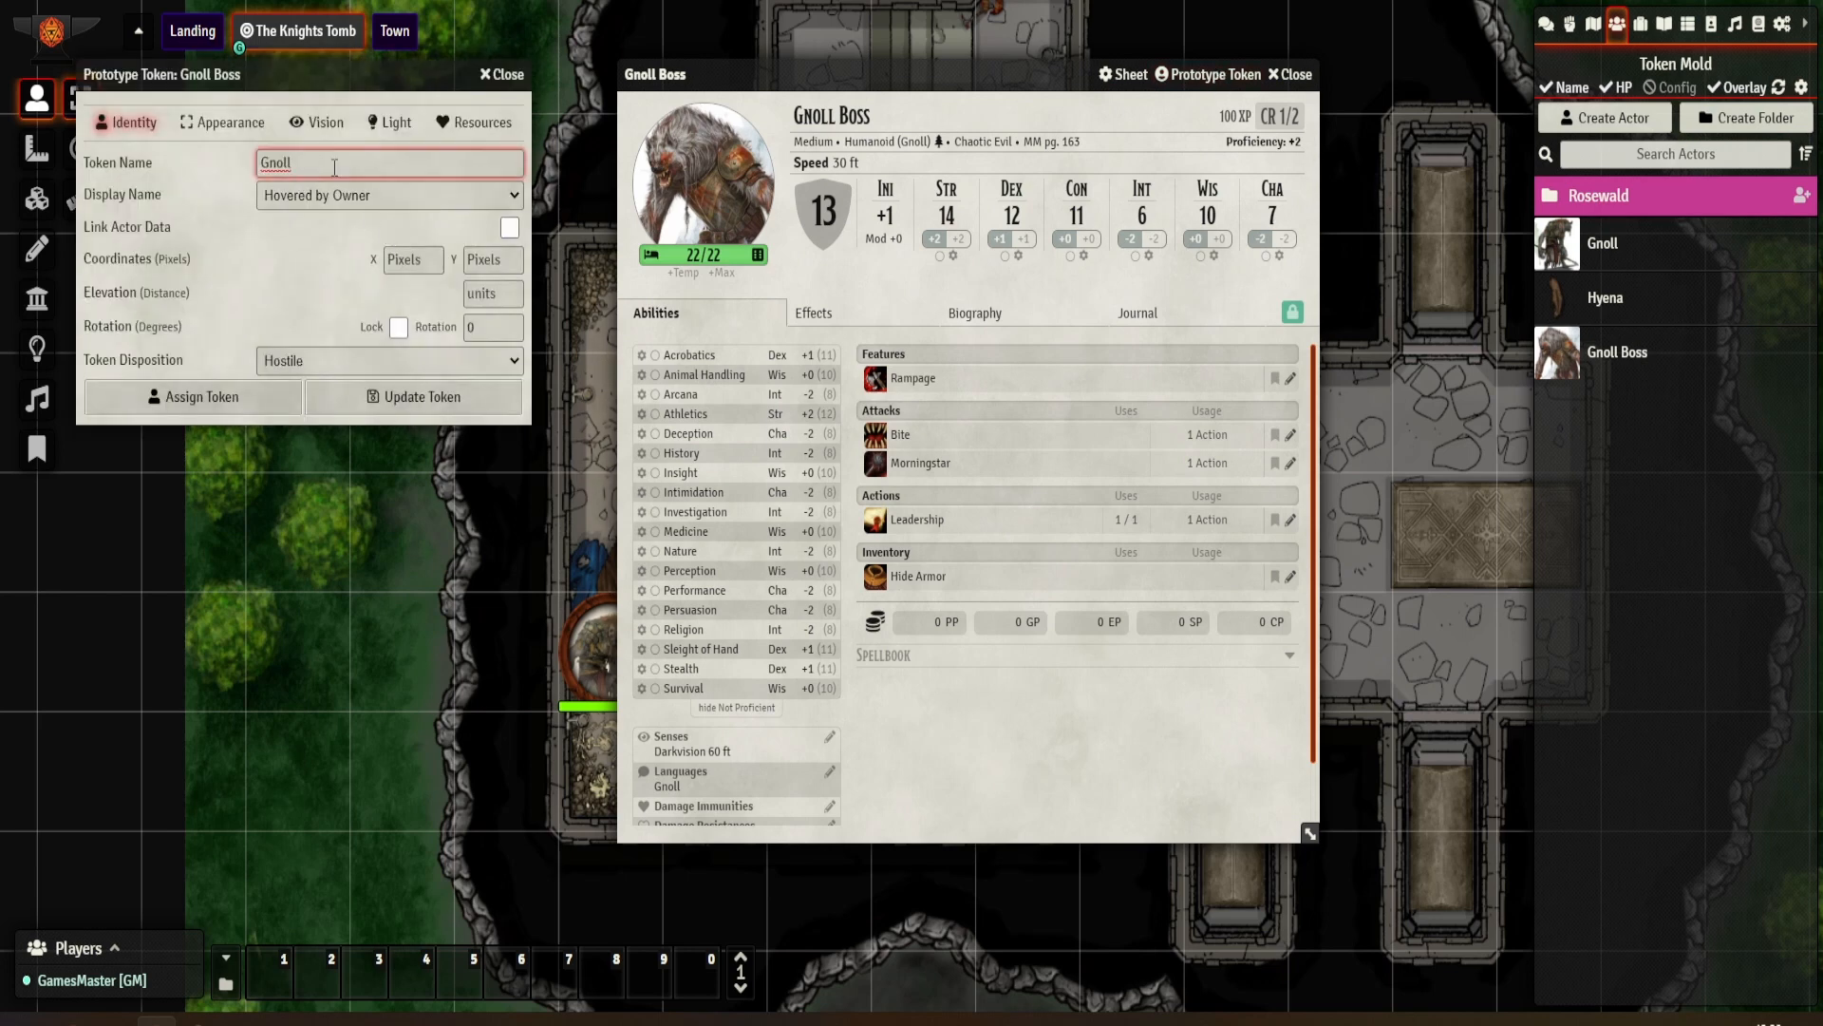
pyautogui.write('Boss')
pyautogui.click(510, 228)
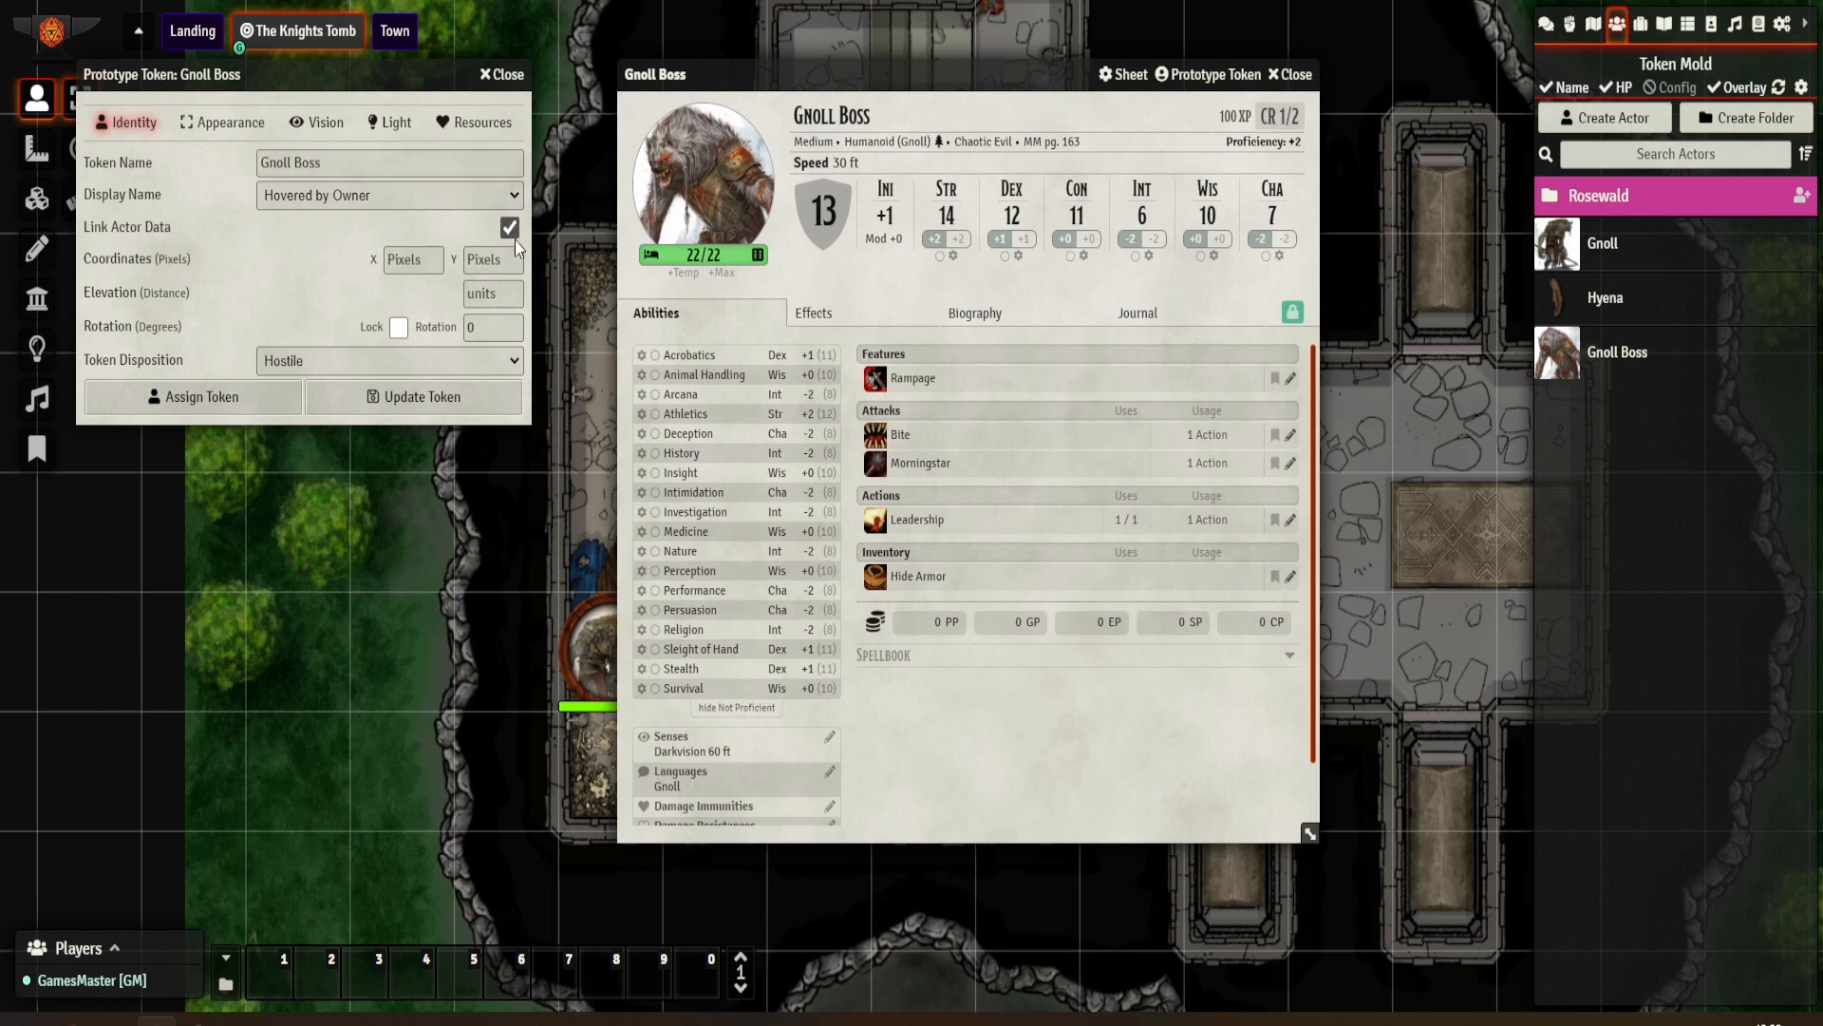
pyautogui.click(422, 397)
pyautogui.click(1294, 74)
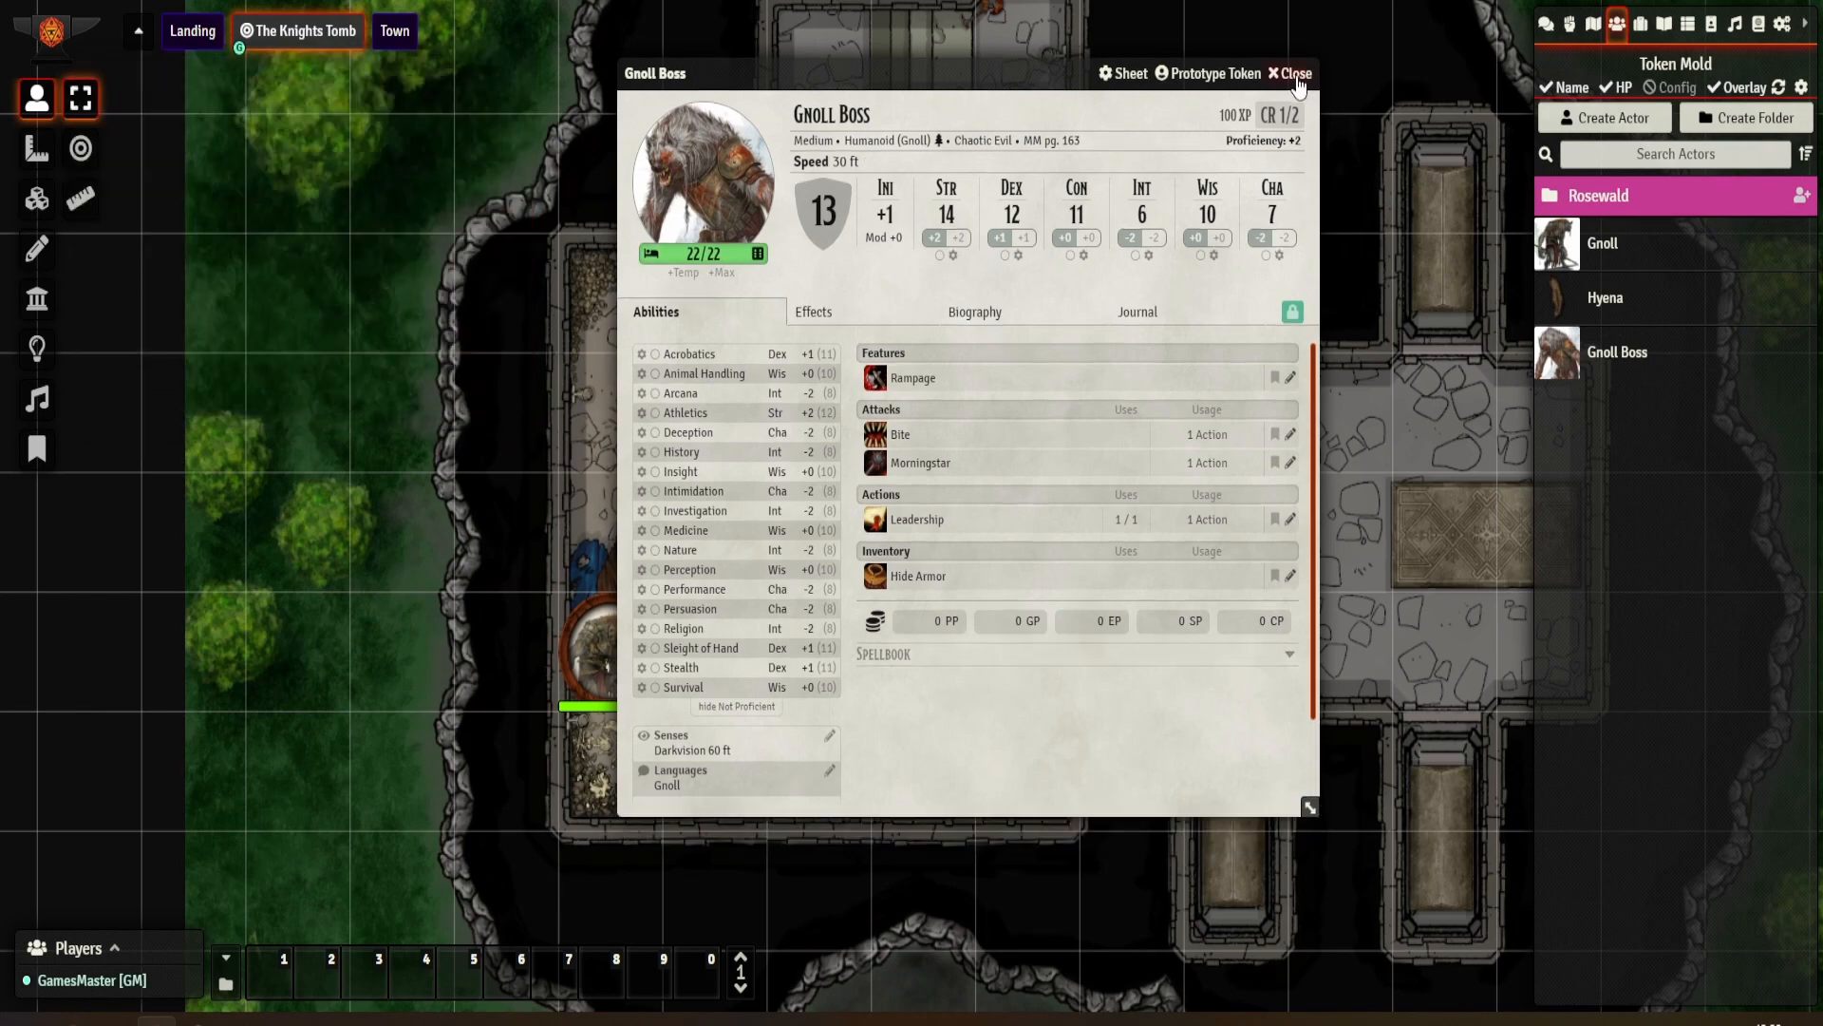
# Step: Place the linked Gnoll Boss token in the large room's bottom-left corner and check its hit points
pyautogui.moveTo(1666, 350); pyautogui.dragTo(625, 771)
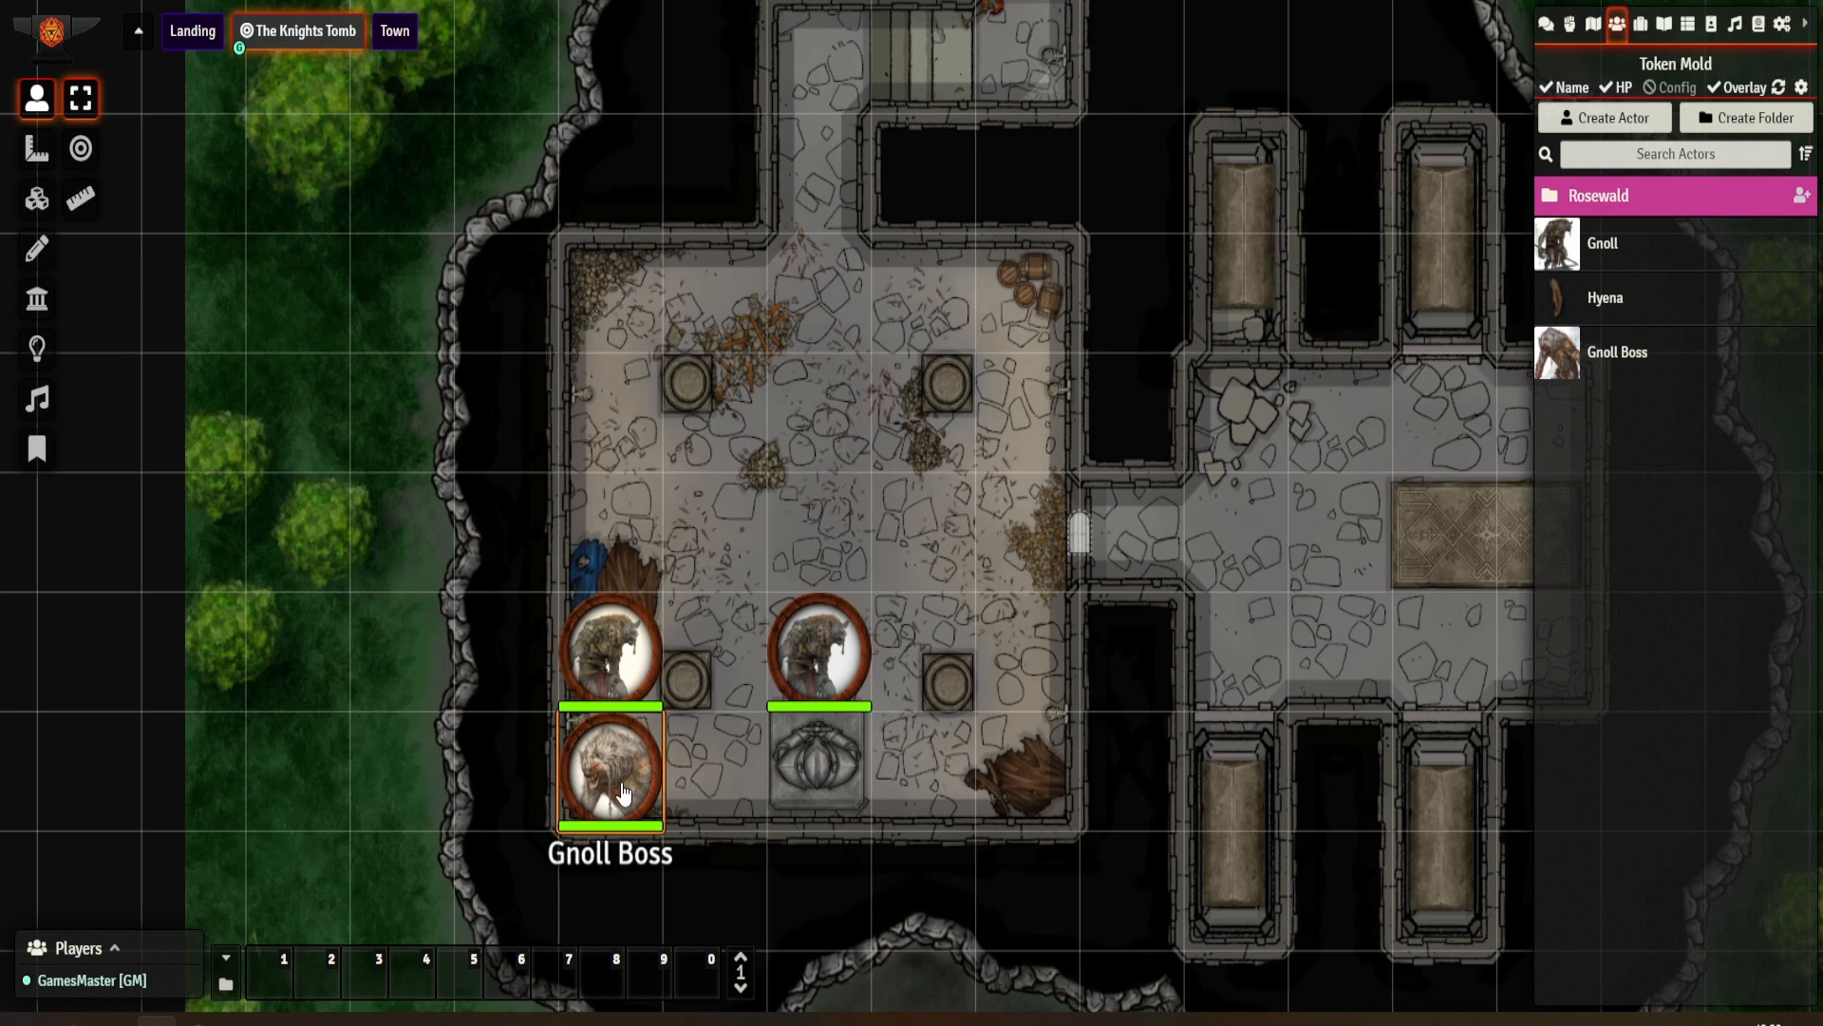
pyautogui.rightClick(624, 790)
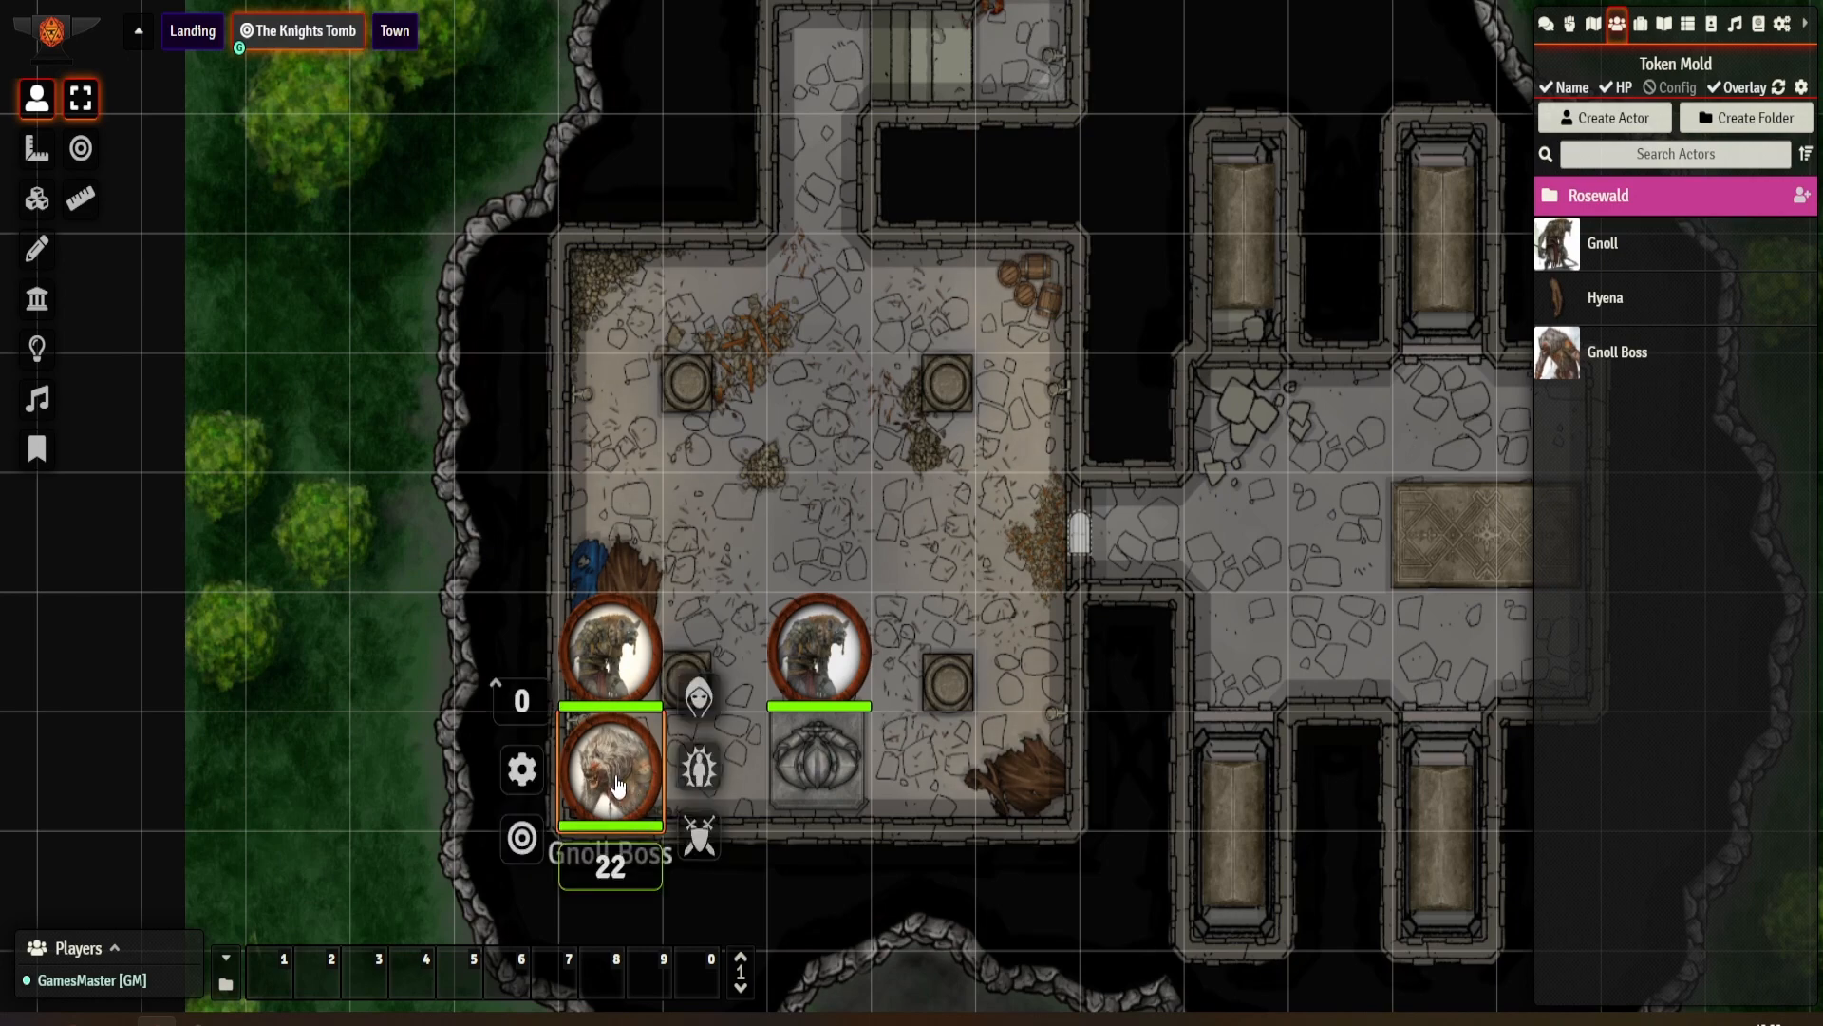
pyautogui.click(838, 778)
pyautogui.click(836, 777)
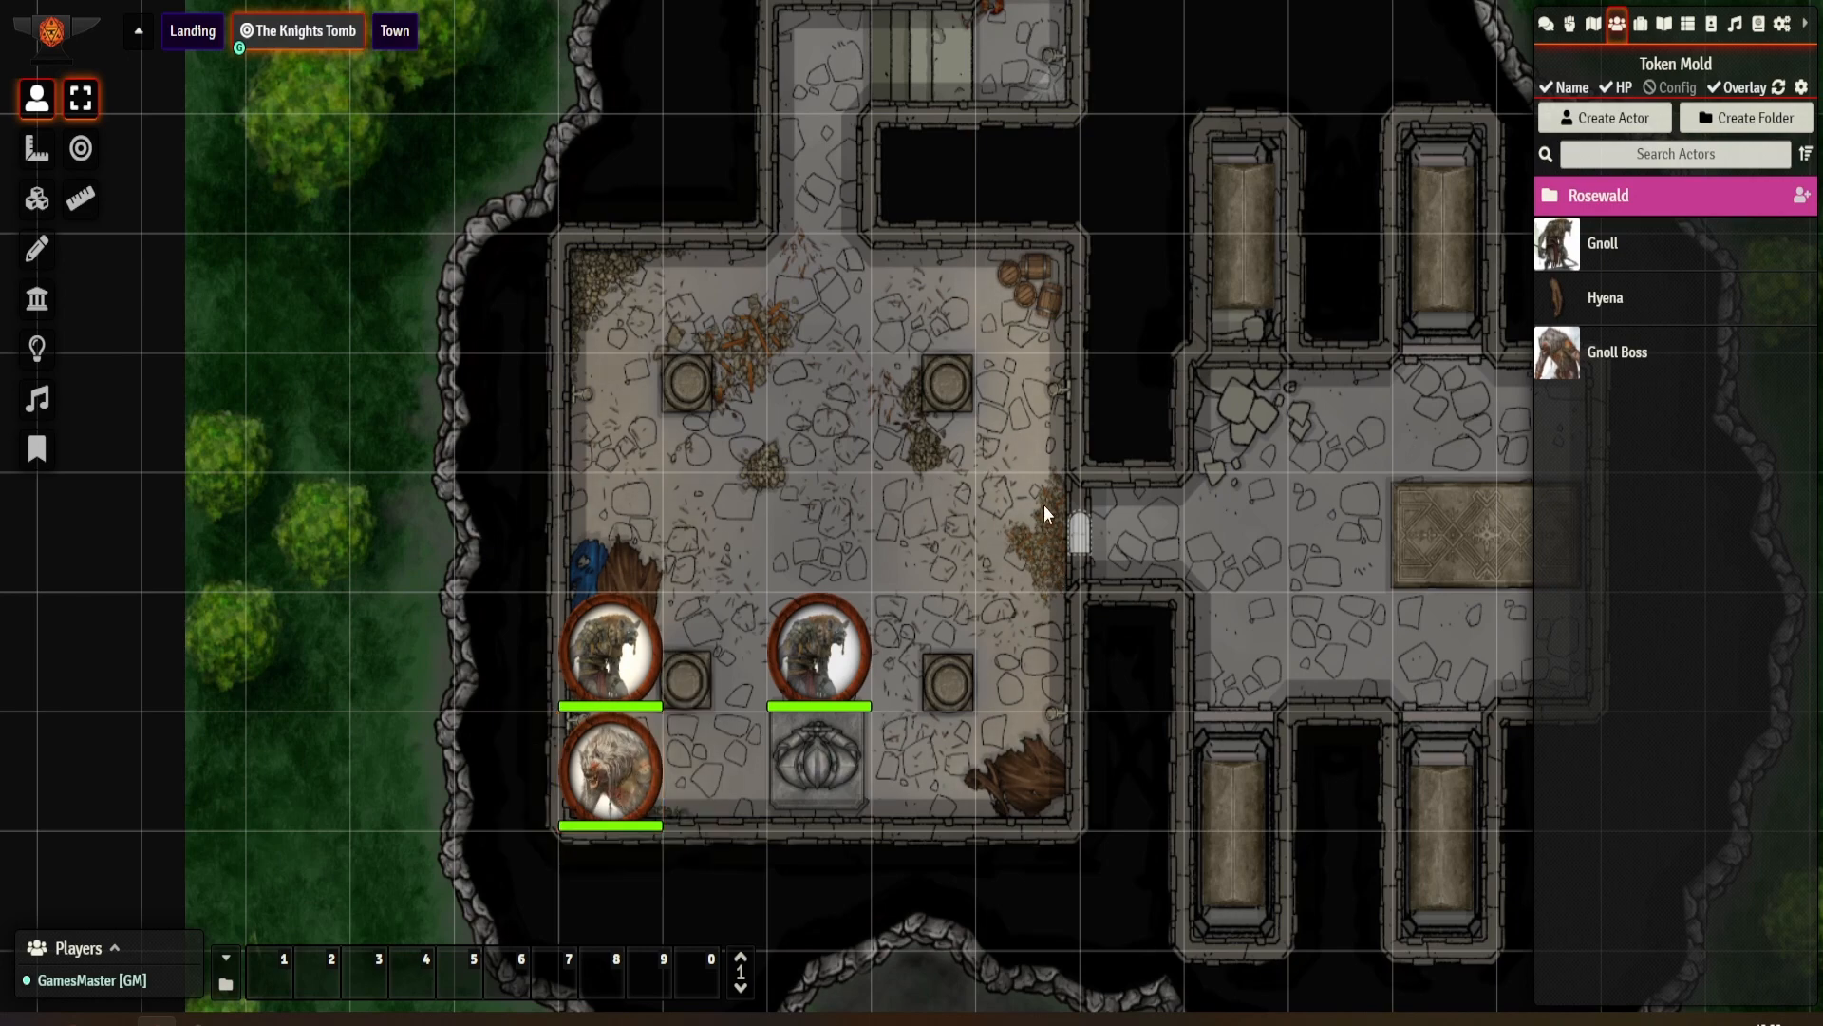
# Step: Add the "1 - The Approach" entry from The Knights Tomb journal folder as a map note beside the tomb's entrance corridor
pyautogui.moveTo(1024, 487); pyautogui.dragTo(1121, 789)
pyautogui.moveTo(1066, 422); pyautogui.dragTo(1094, 791)
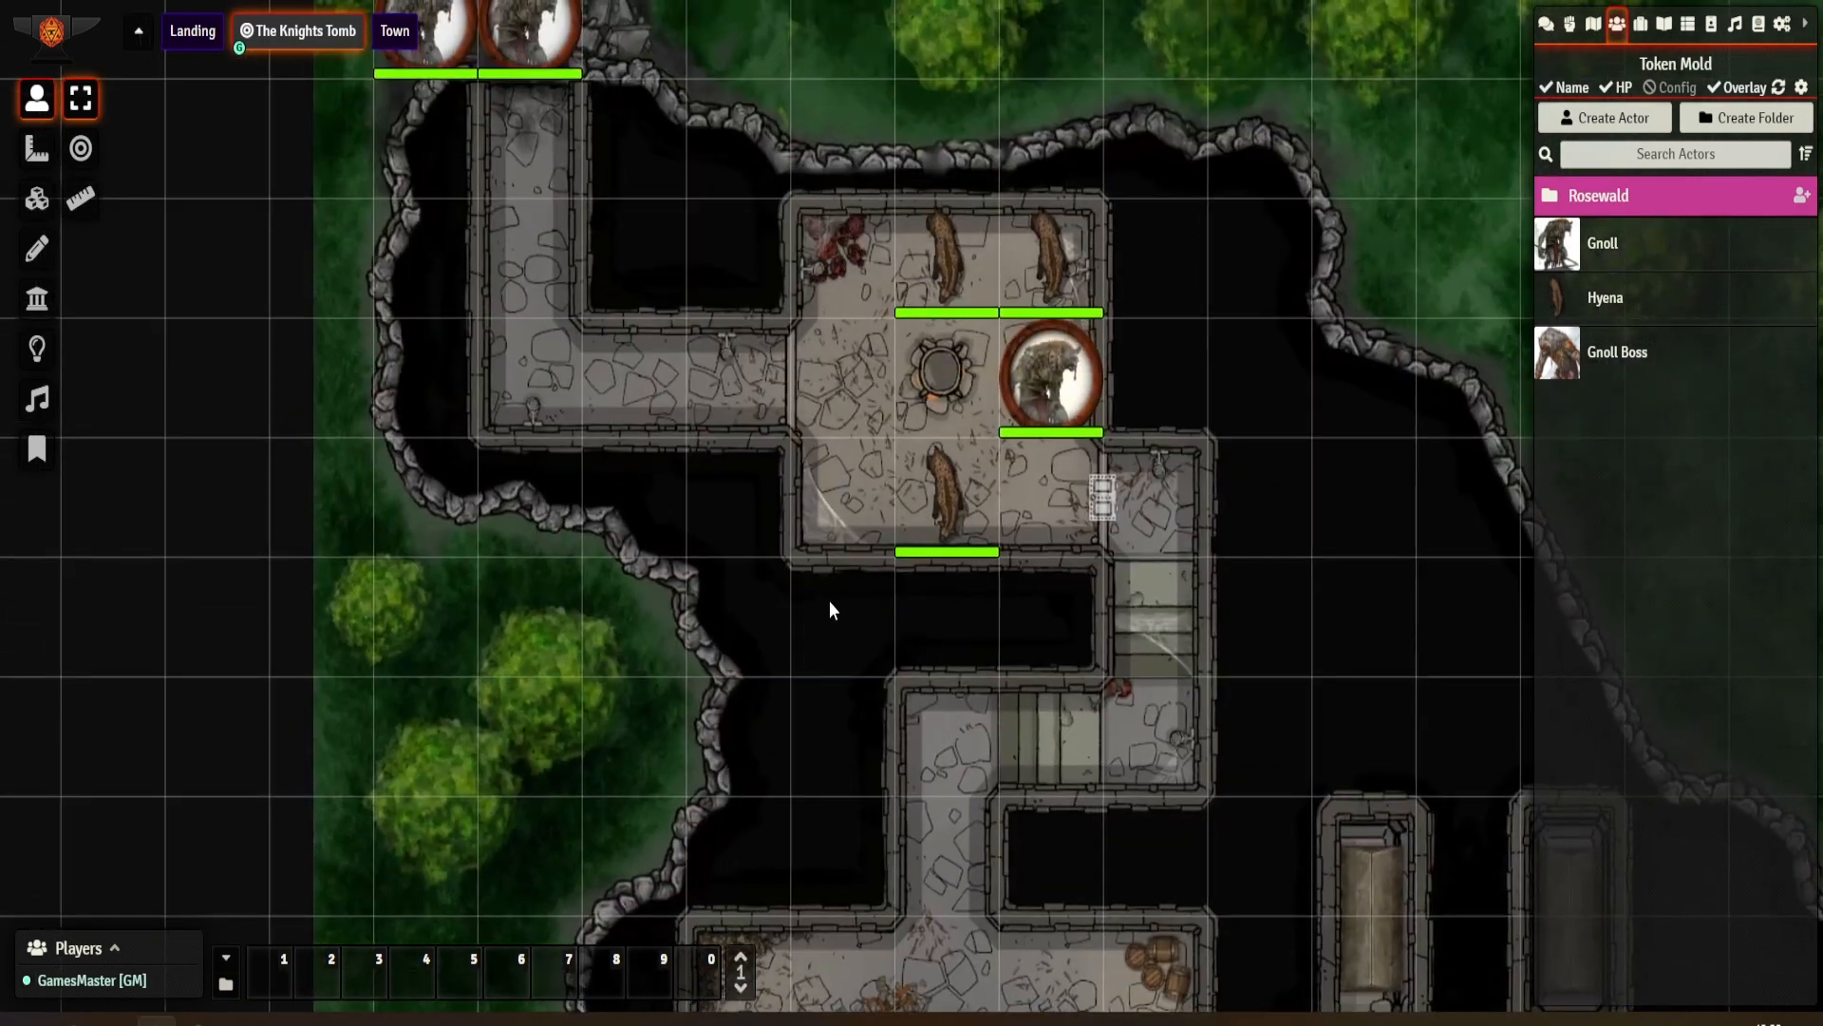
pyautogui.moveTo(859, 556); pyautogui.dragTo(864, 658)
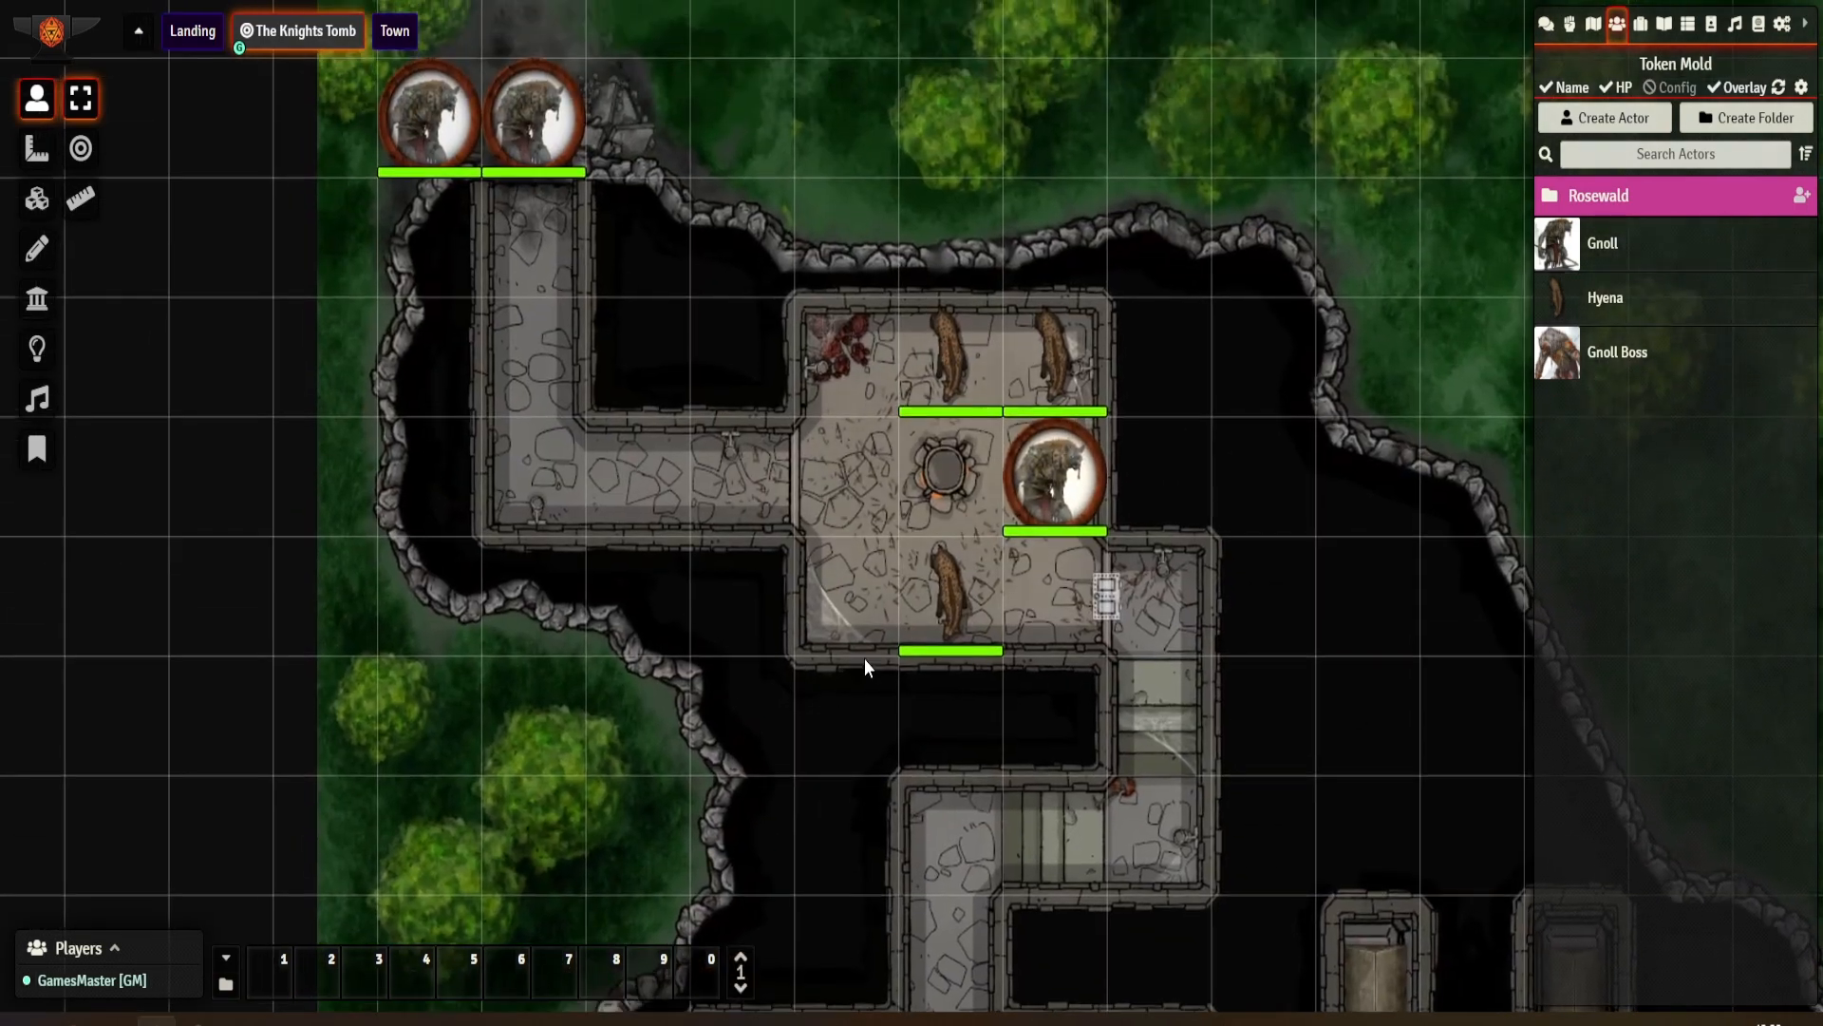
pyautogui.click(1643, 25)
pyautogui.click(1664, 25)
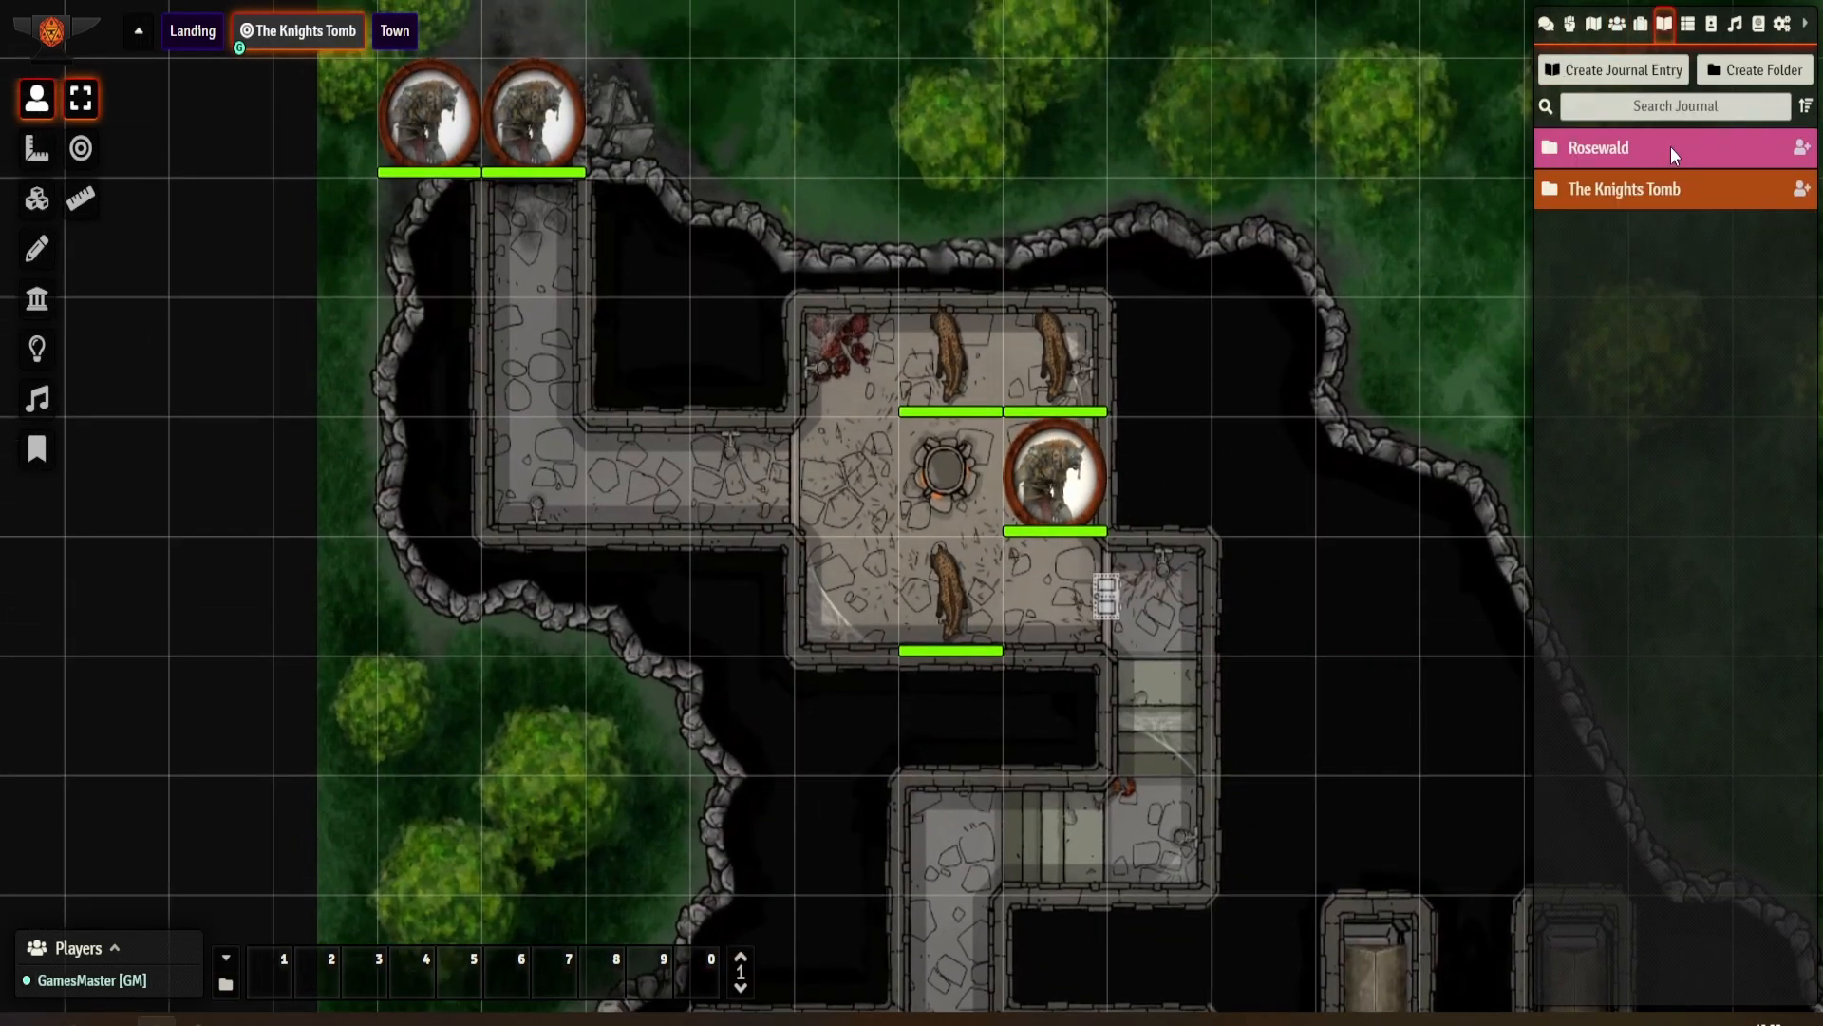
pyautogui.click(1633, 185)
pyautogui.scroll(-3, 1013, 397)
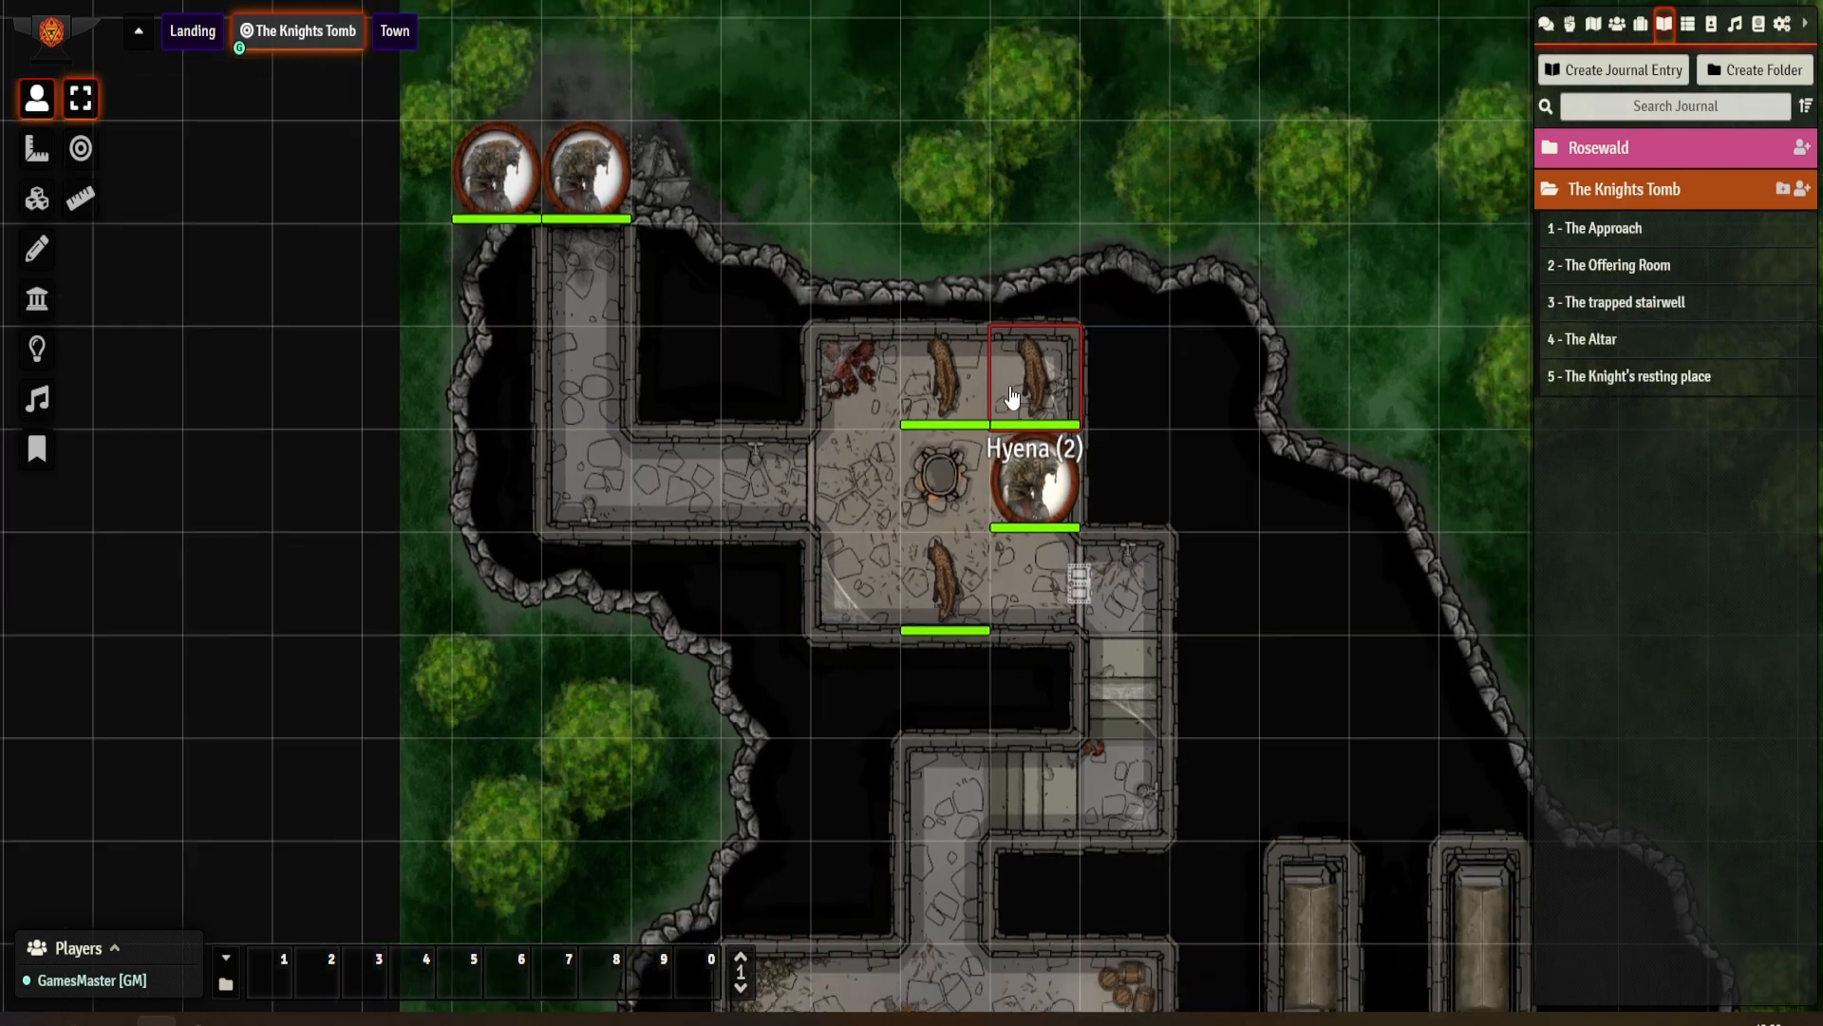
pyautogui.moveTo(1626, 243); pyautogui.dragTo(684, 272)
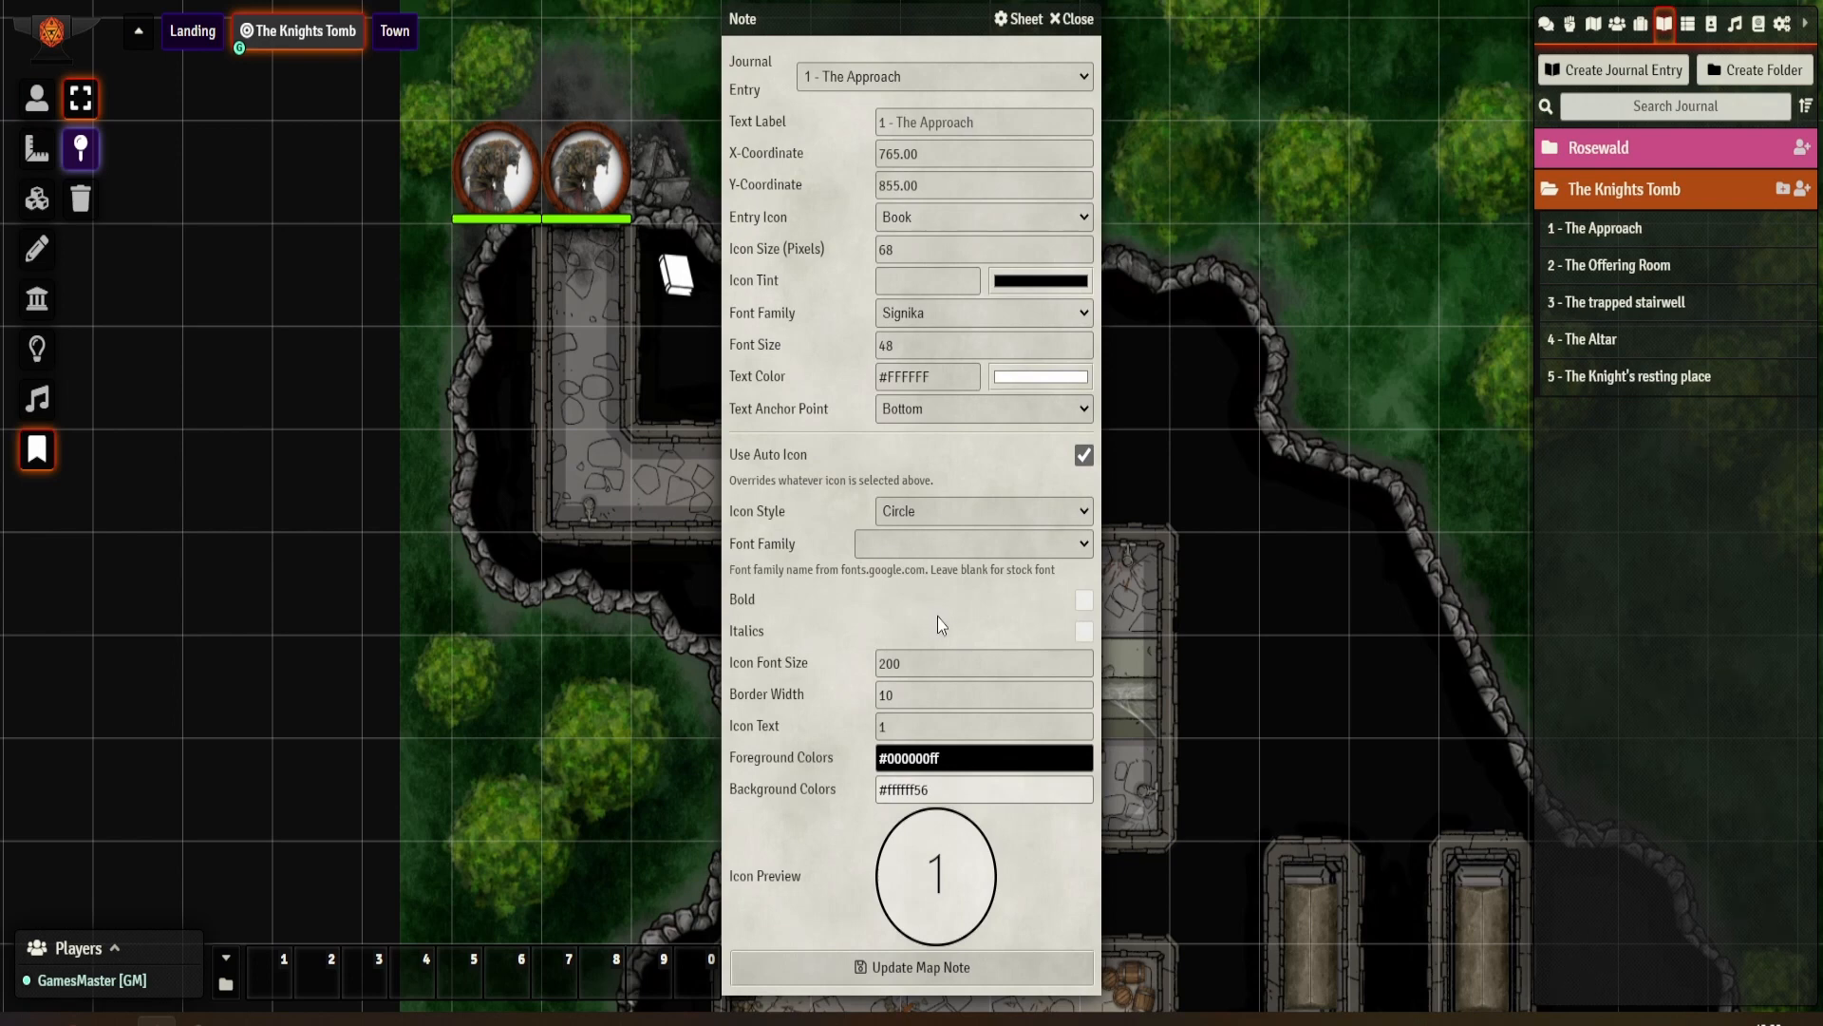
# Step: Set the map note's icon style to Diamond, its font size to 32 and its icon size to 32 pixels
pyautogui.click(944, 505)
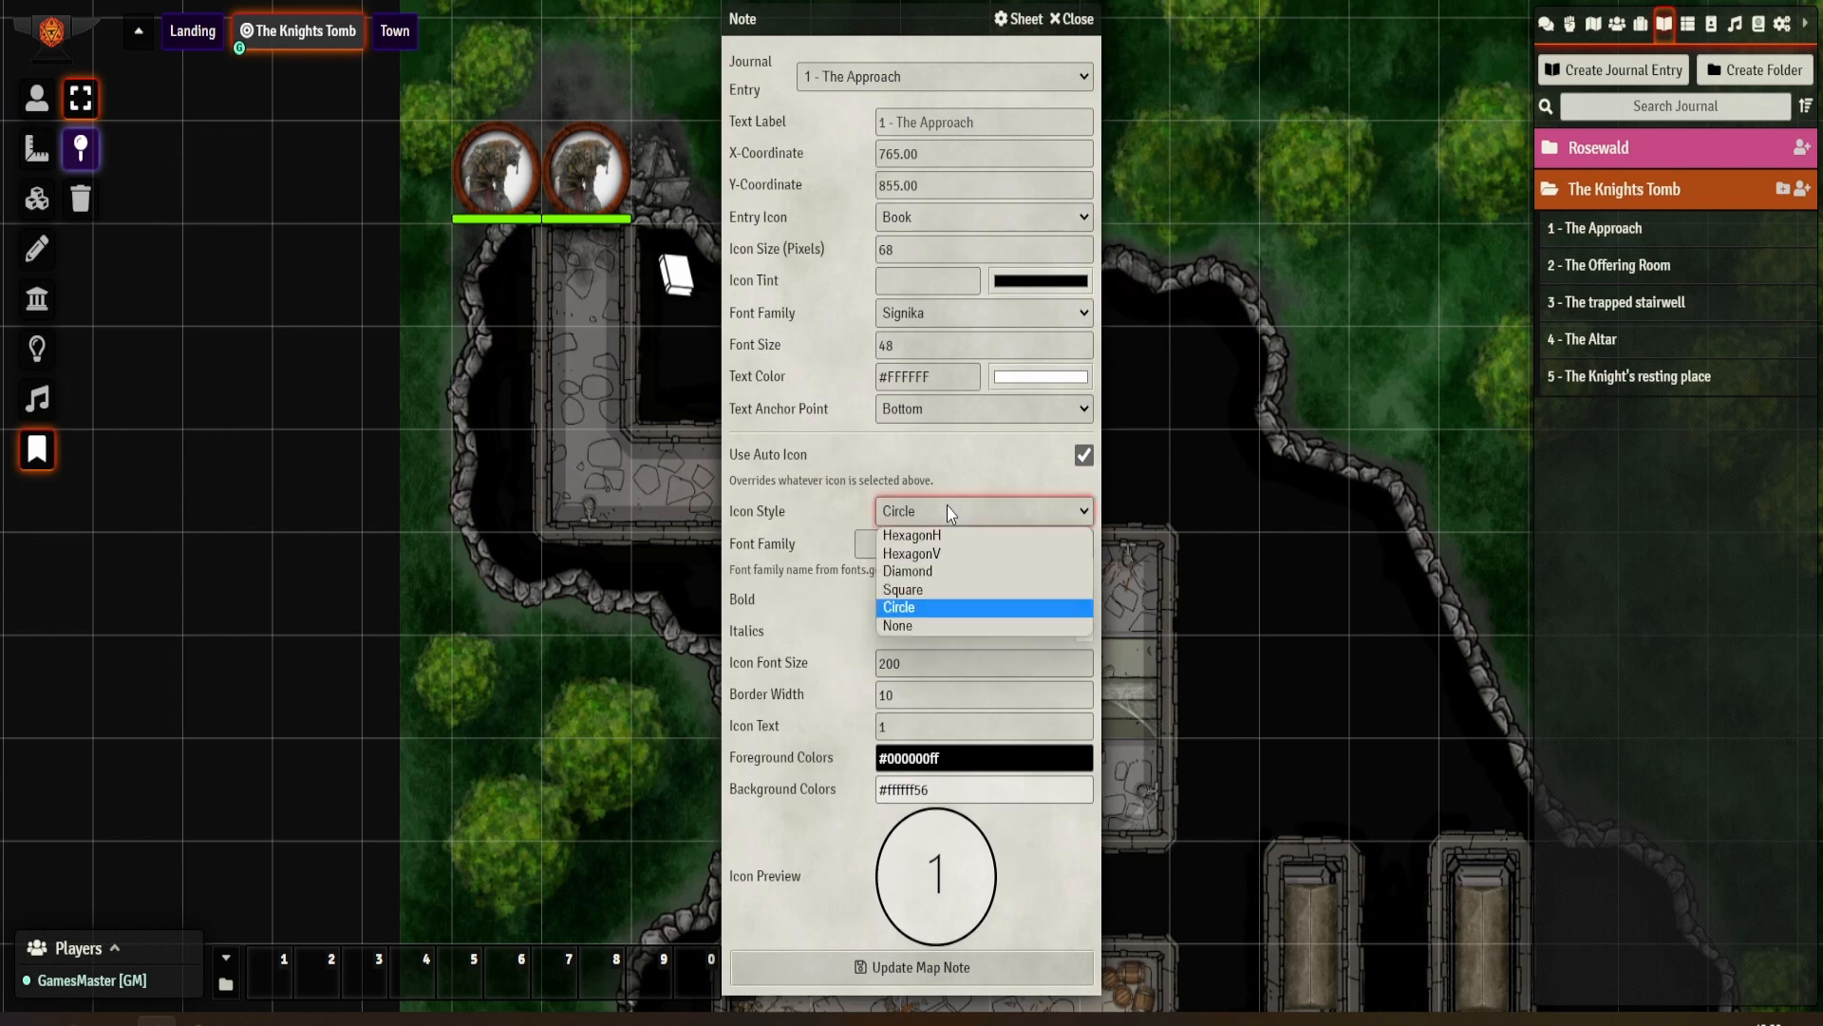
pyautogui.click(931, 571)
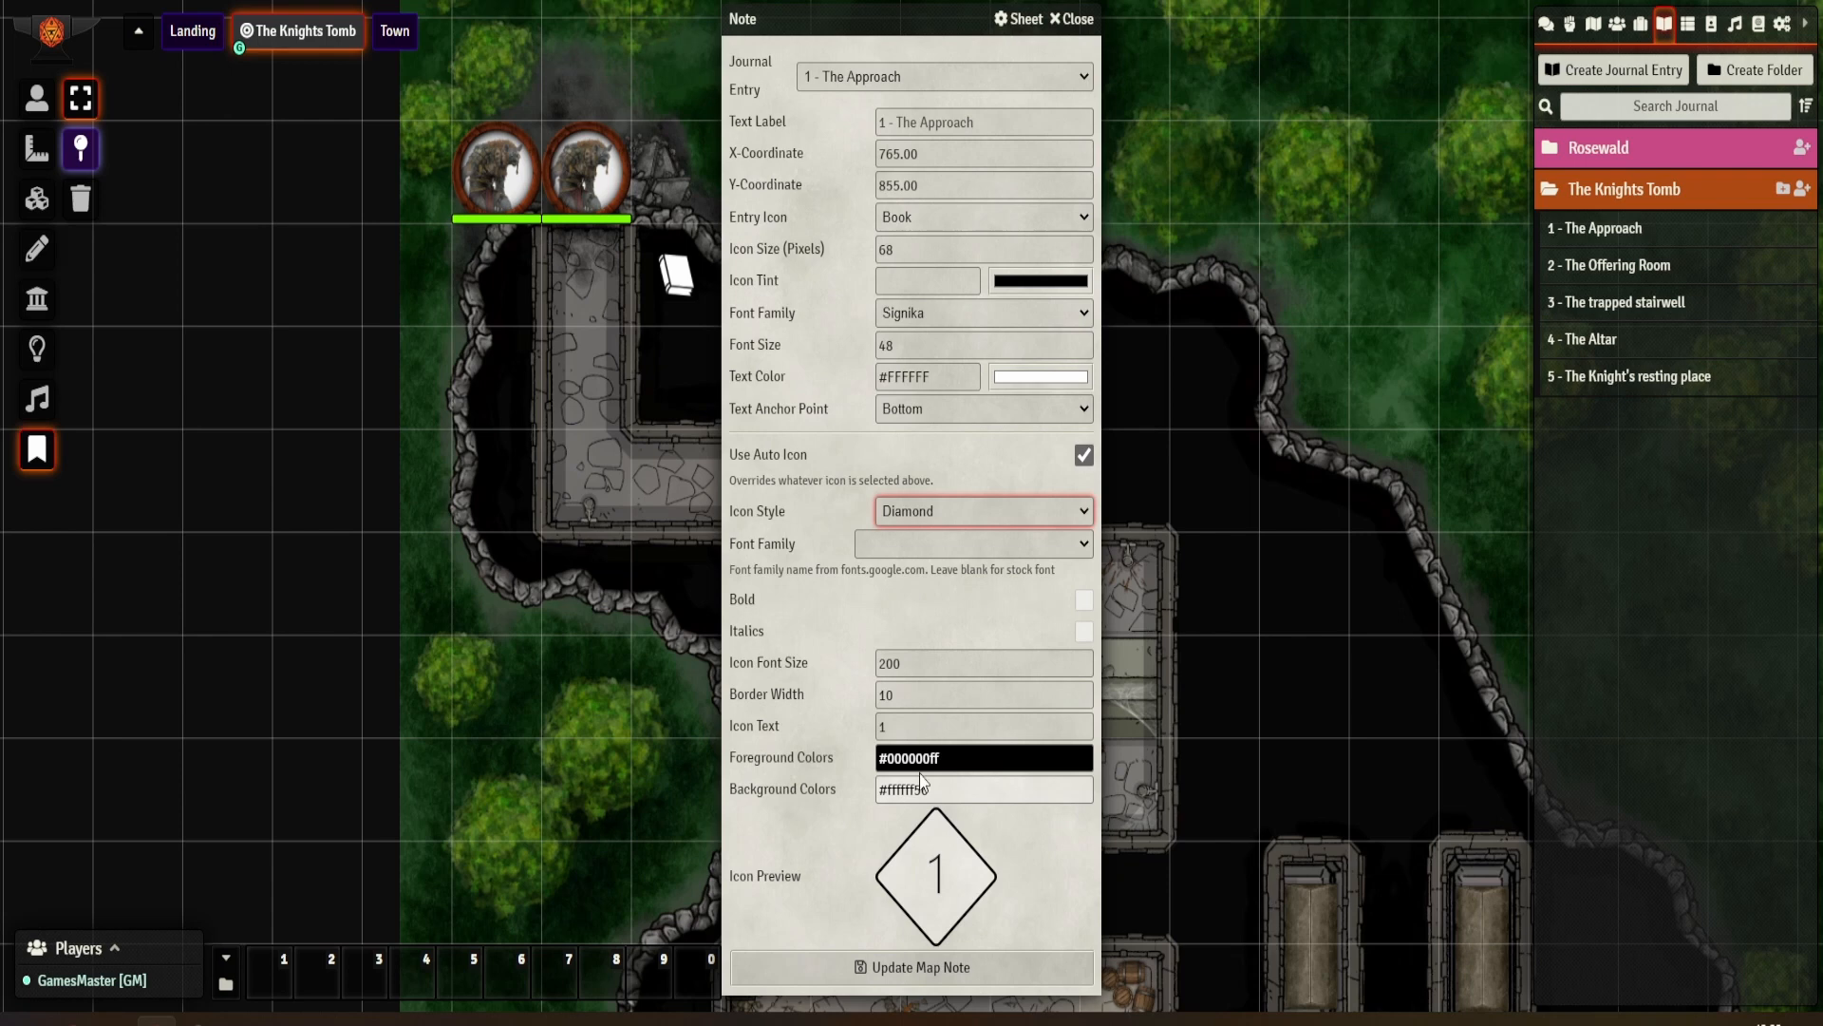
pyautogui.click(905, 345)
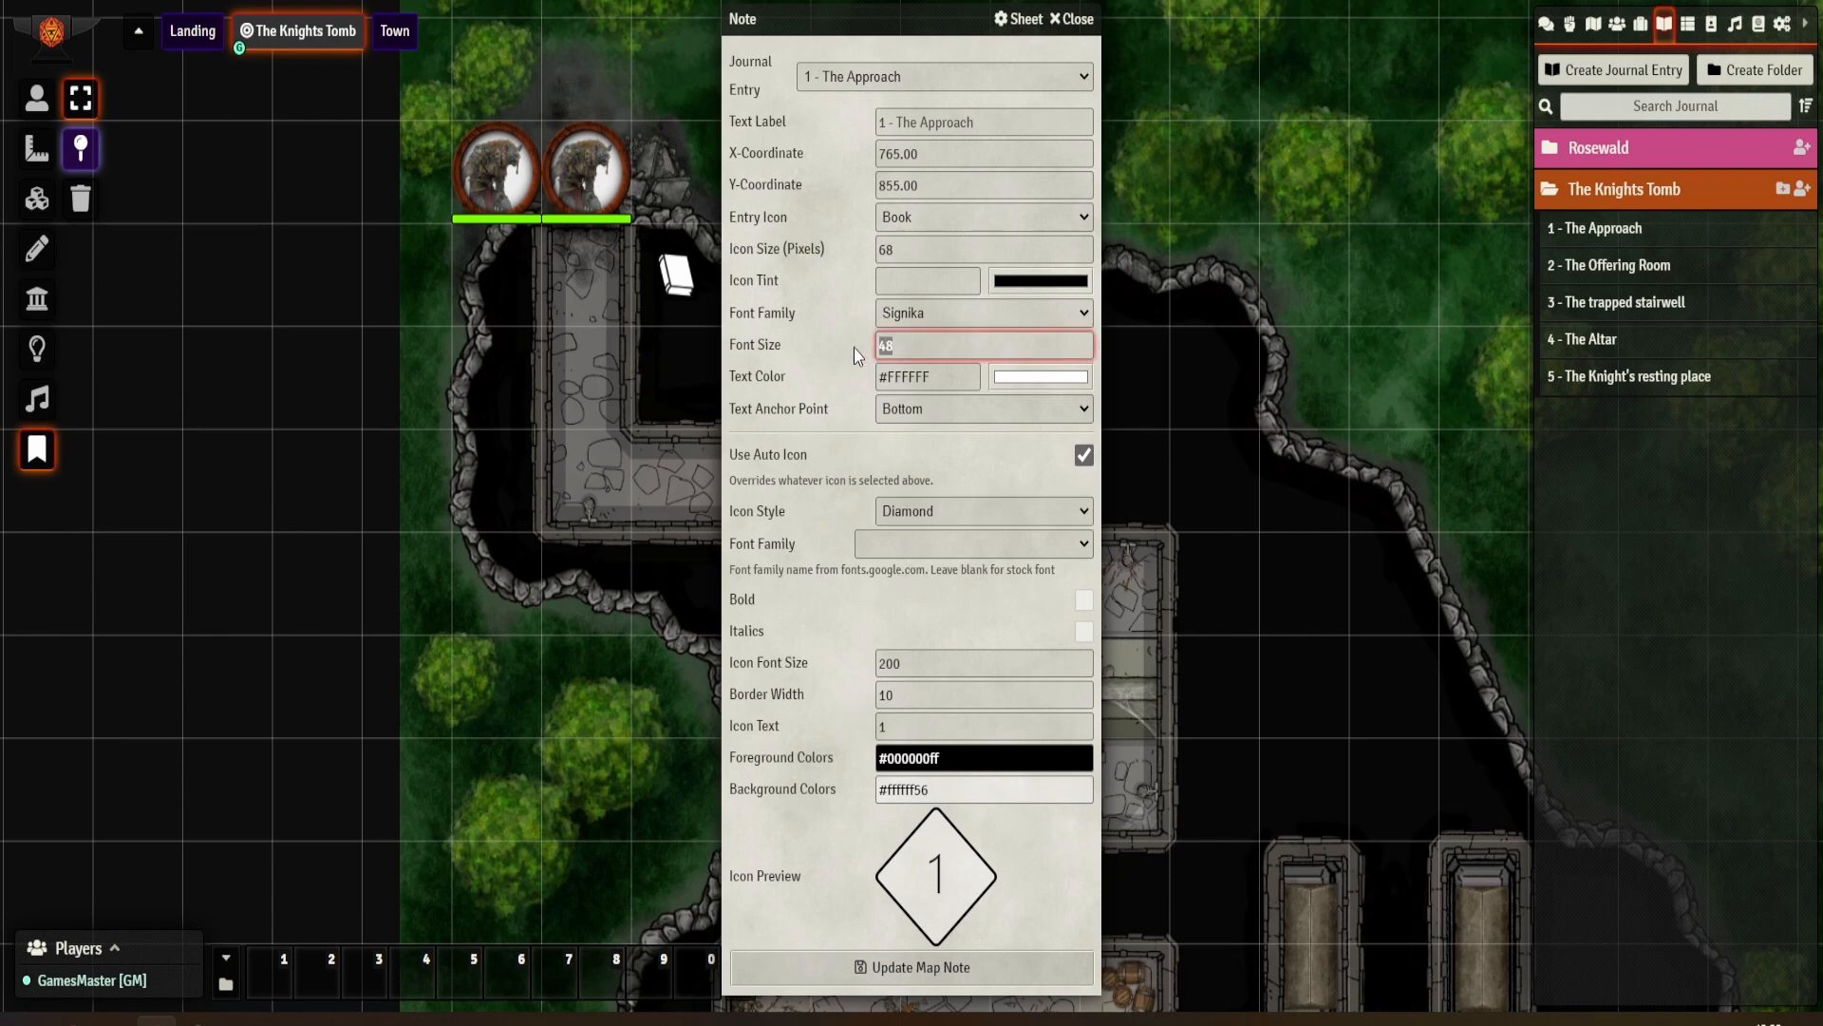
pyautogui.moveTo(921, 249); pyautogui.dragTo(853, 253)
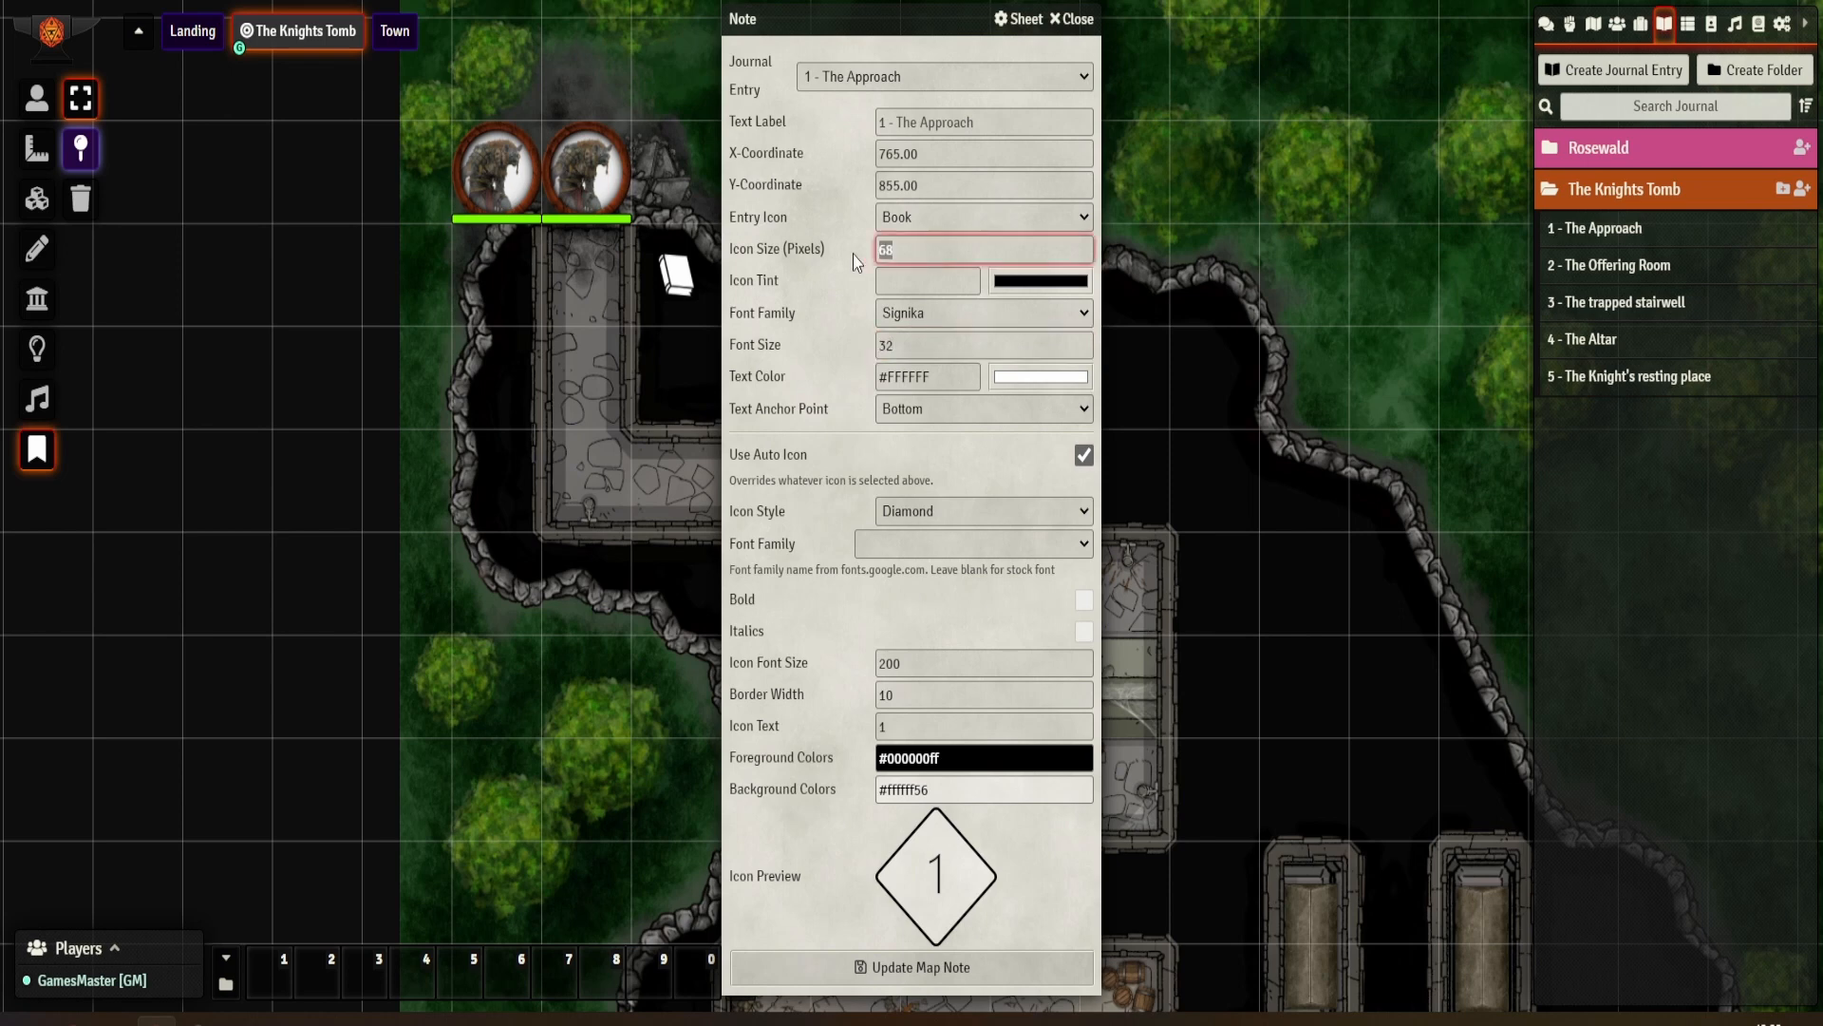
# Step: Set the note icon's background colour to the yellow #e7ef1e56
pyautogui.click(941, 790)
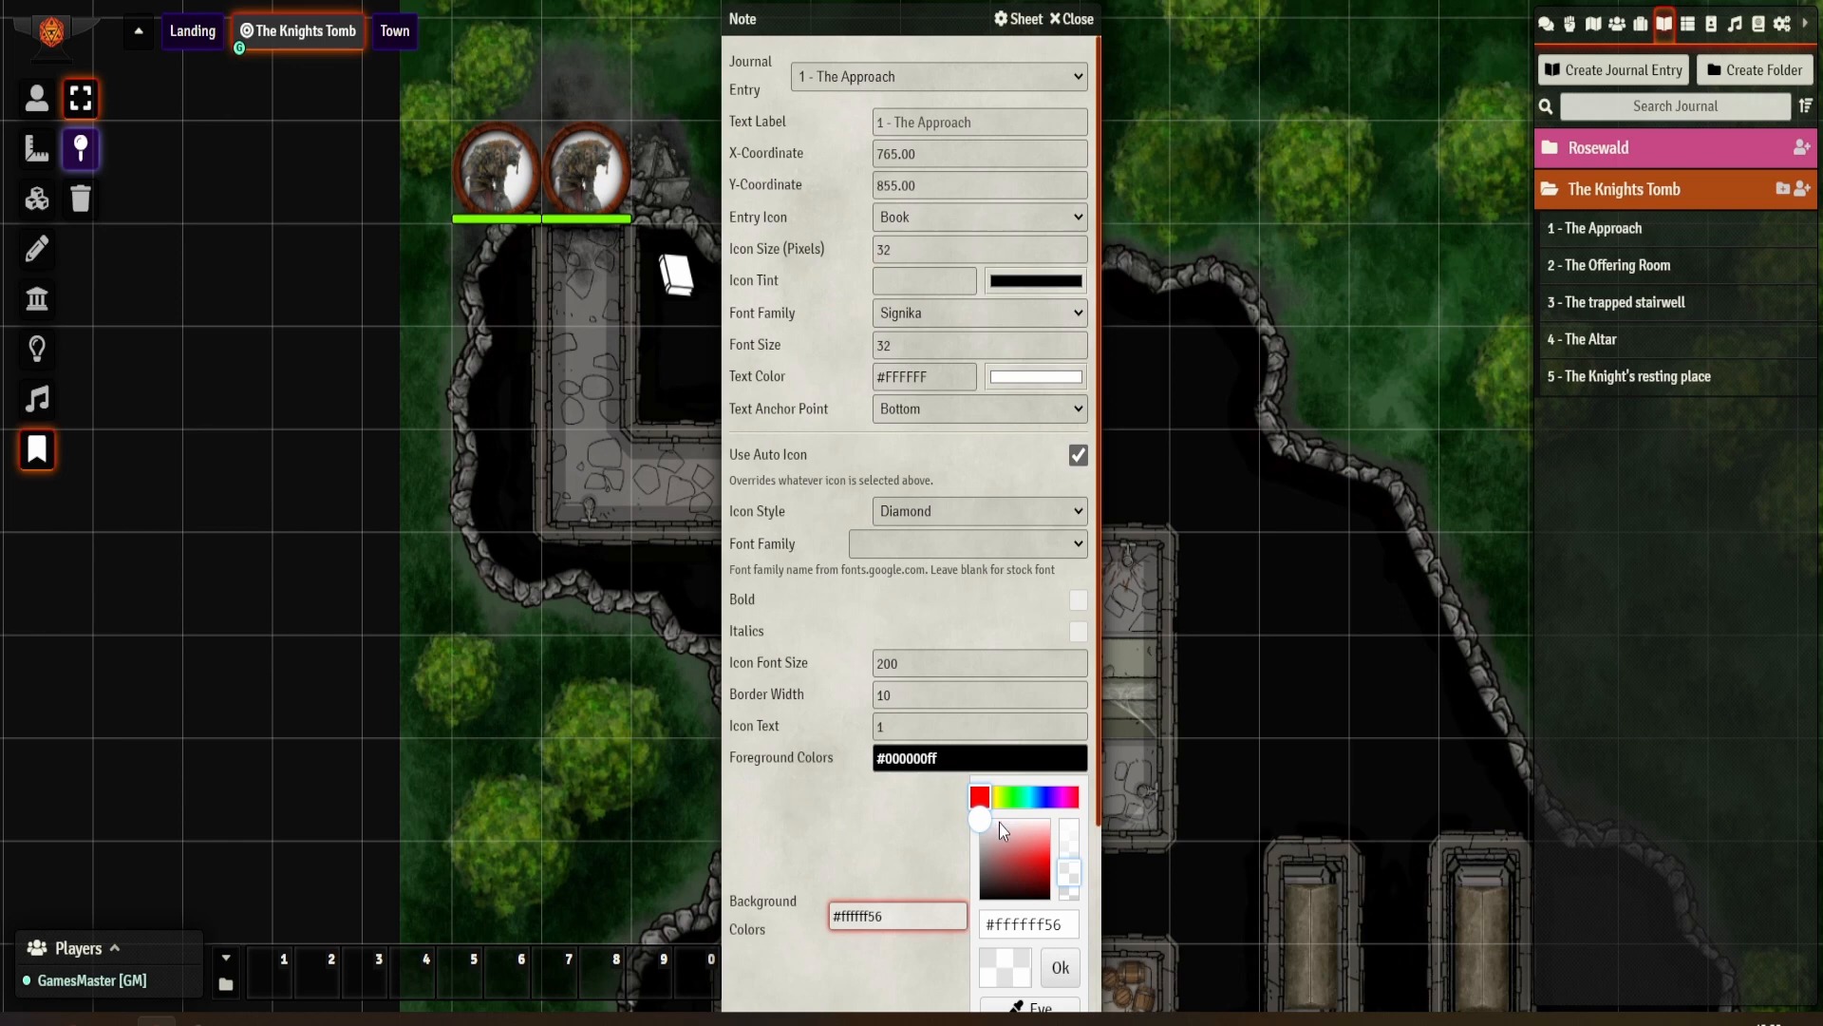
pyautogui.moveTo(1014, 835); pyautogui.dragTo(1043, 866)
pyautogui.scroll(-3, 950, 893)
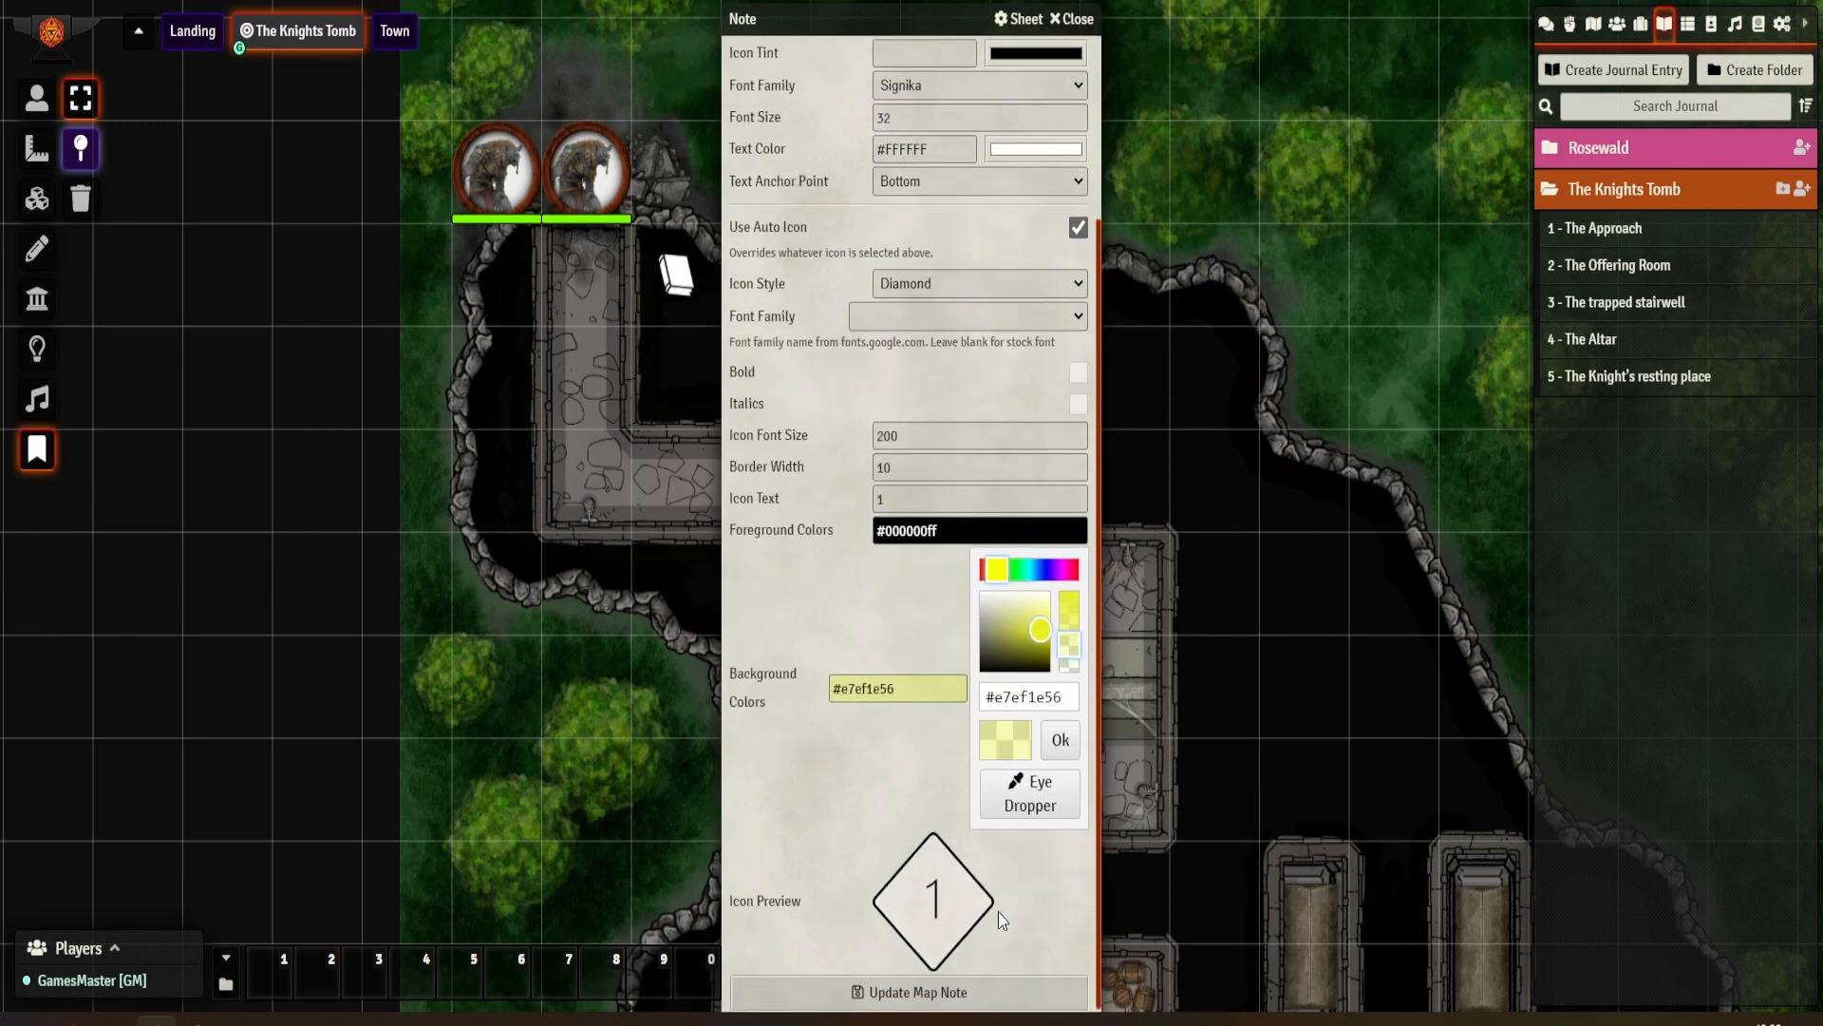
pyautogui.click(1060, 736)
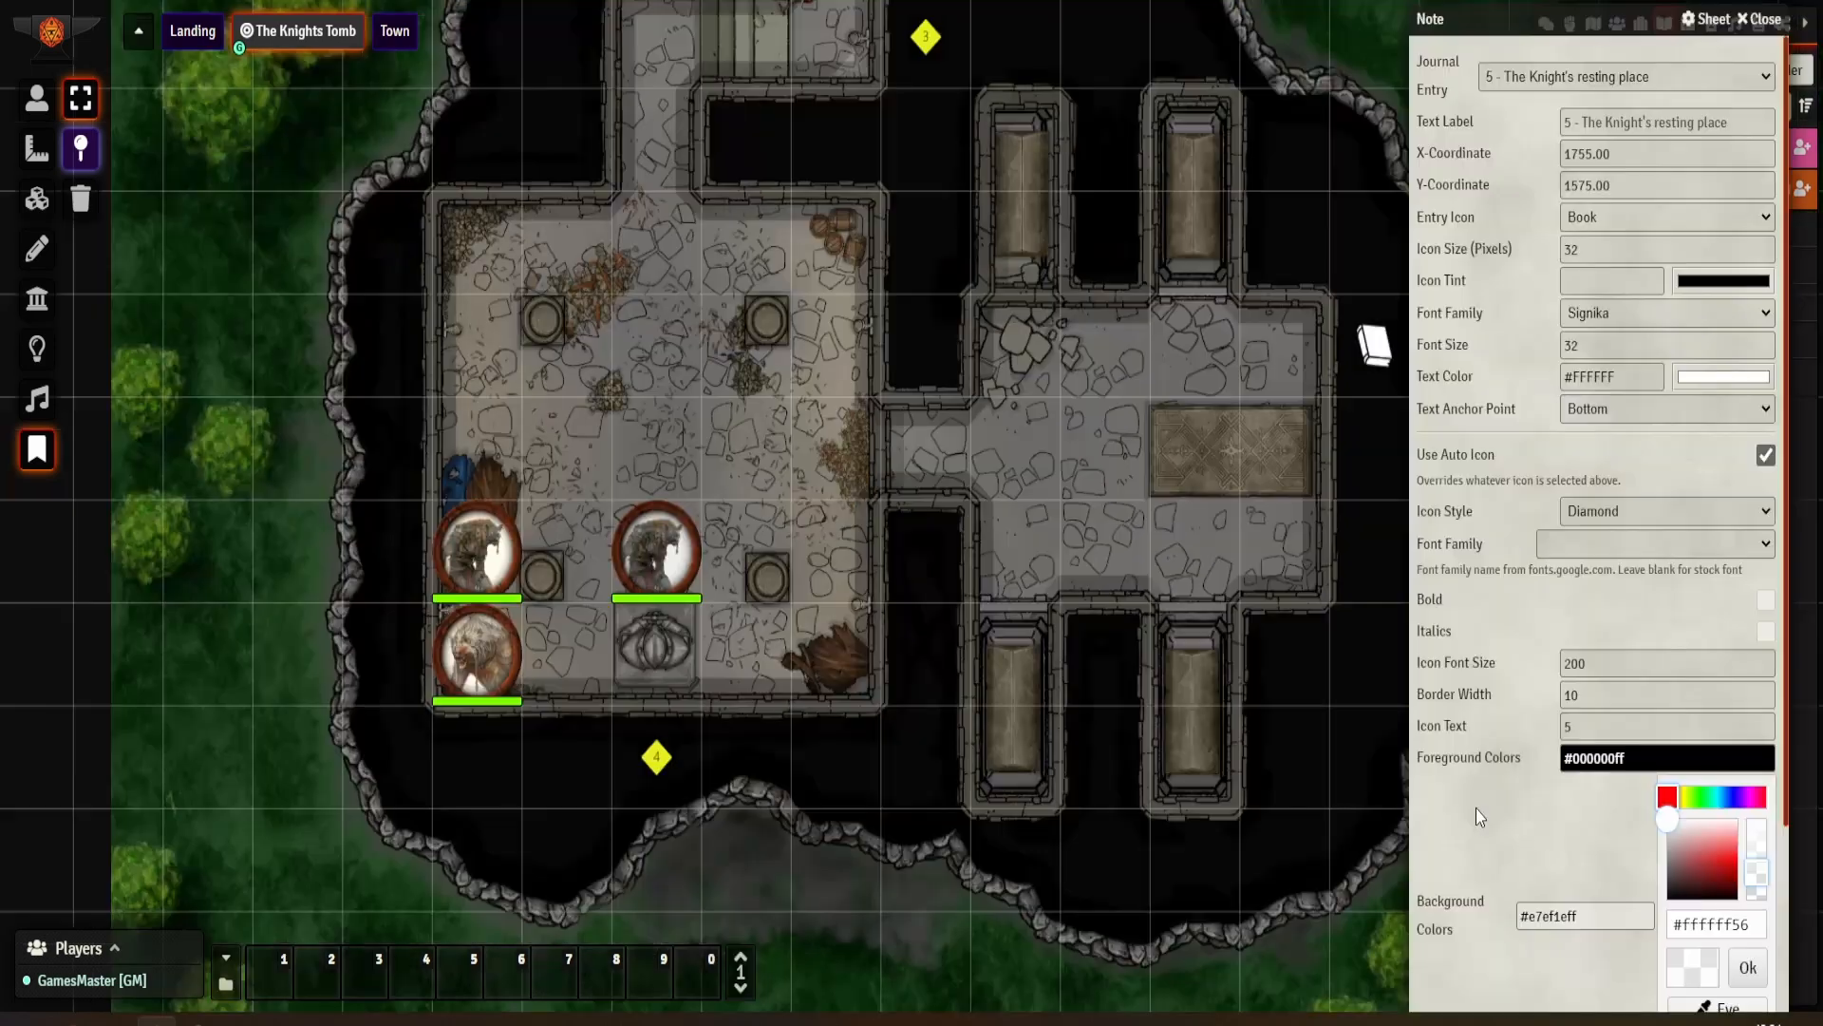
# Step: Save the "5 - The Knight's resting place" map note with its yellow diamond icon beside the burial chamber
pyautogui.scroll(-3, 1500, 845)
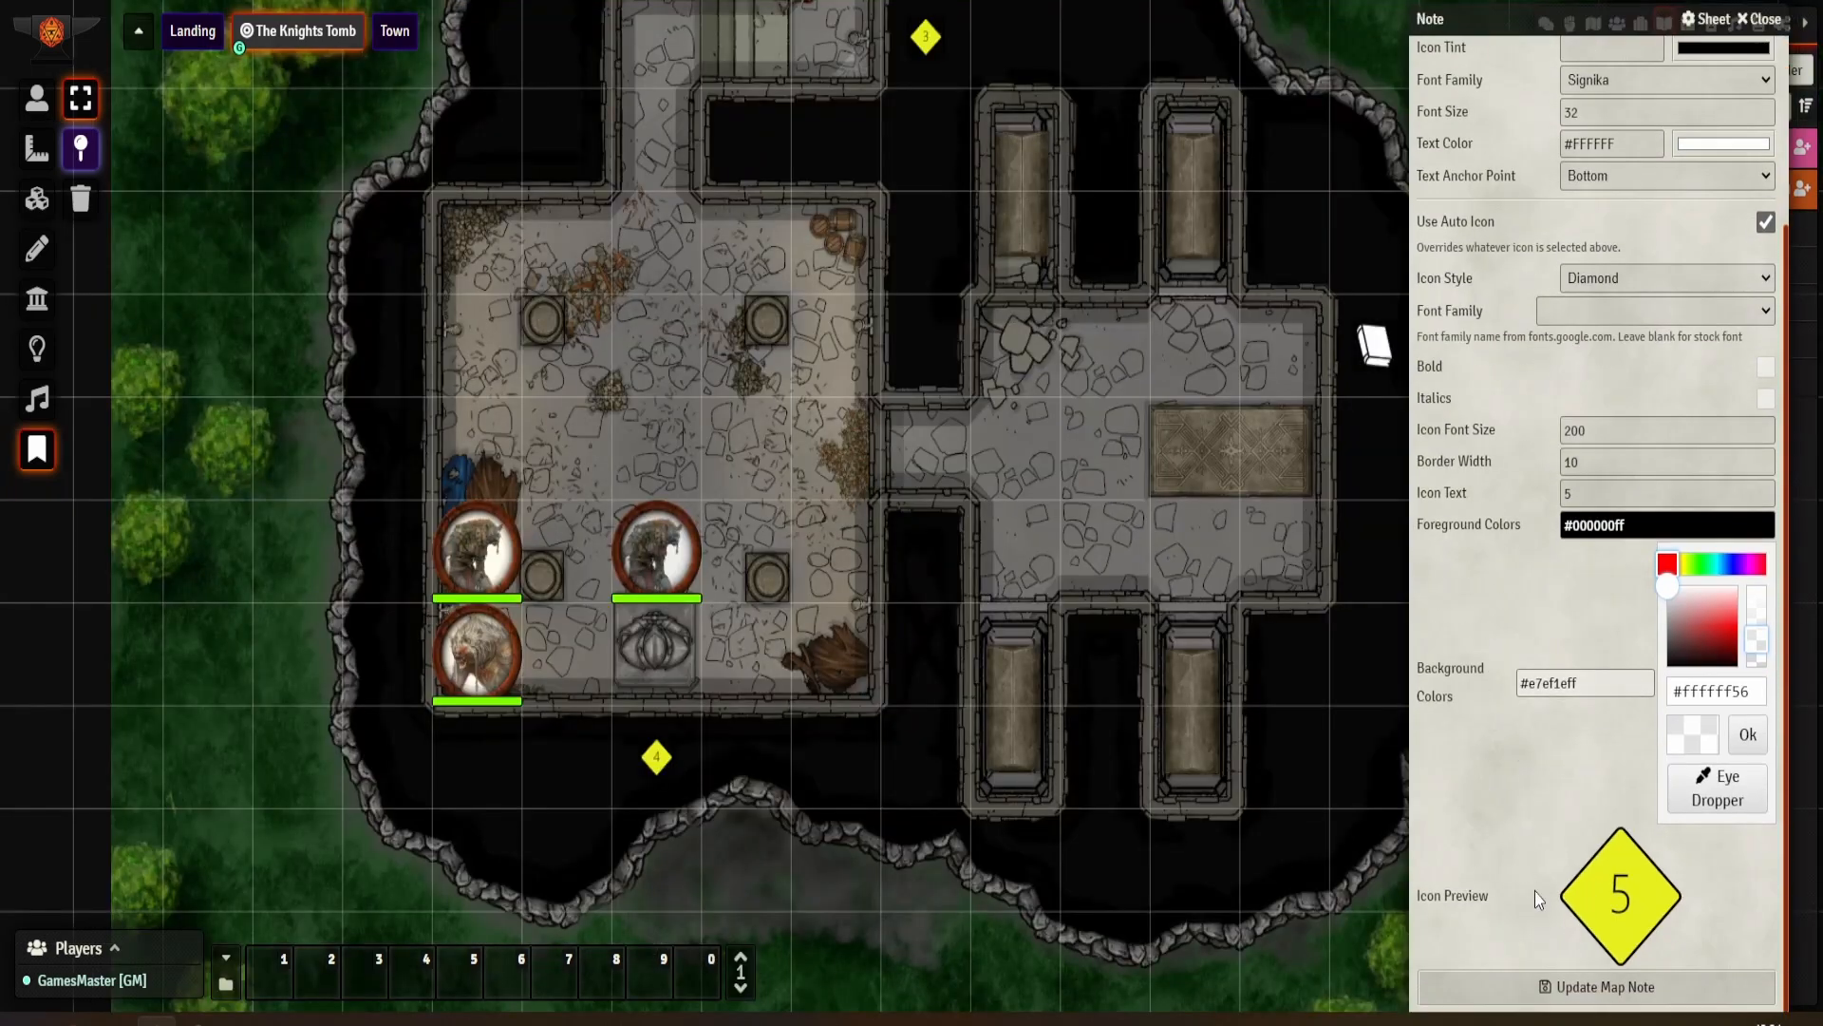
pyautogui.click(1562, 990)
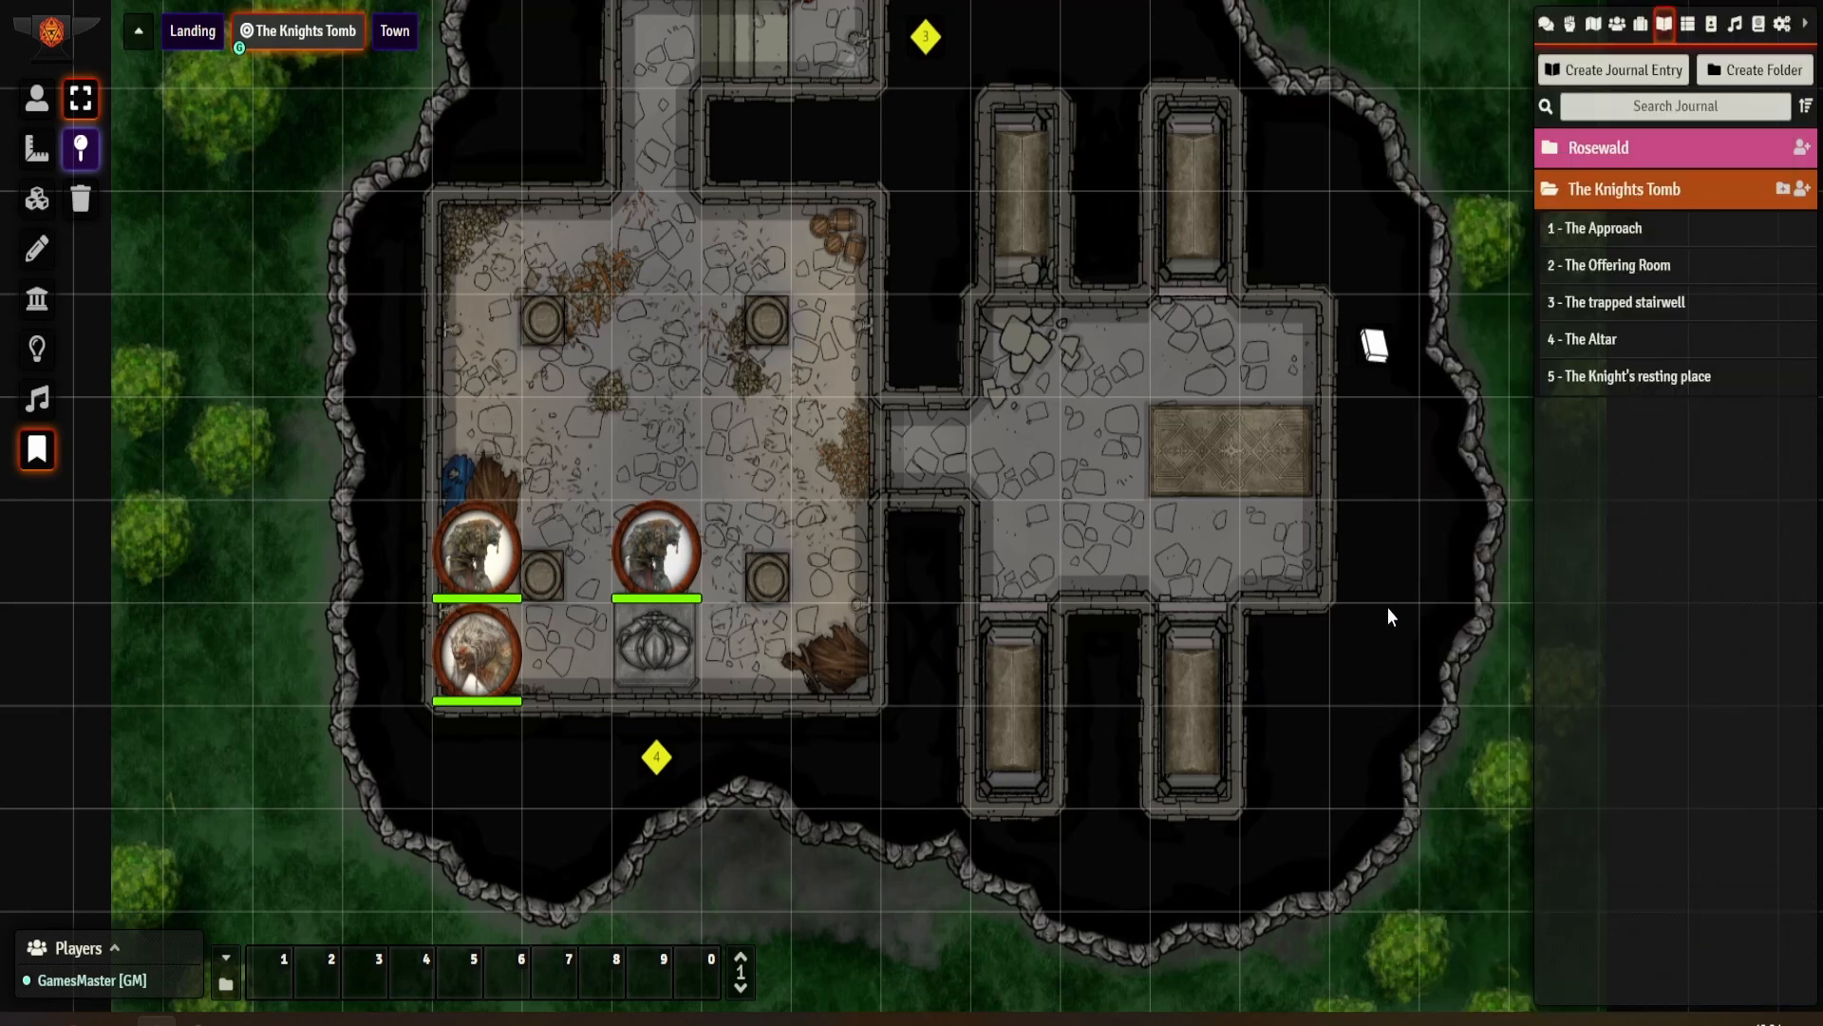
# Step: Open the "2 - The Offering Room" entry from its map note, check its text and close it
pyautogui.moveTo(1113, 499)
pyautogui.mouseDown()
pyautogui.moveTo(1208, 653)
pyautogui.moveTo(1229, 740)
pyautogui.mouseUp()
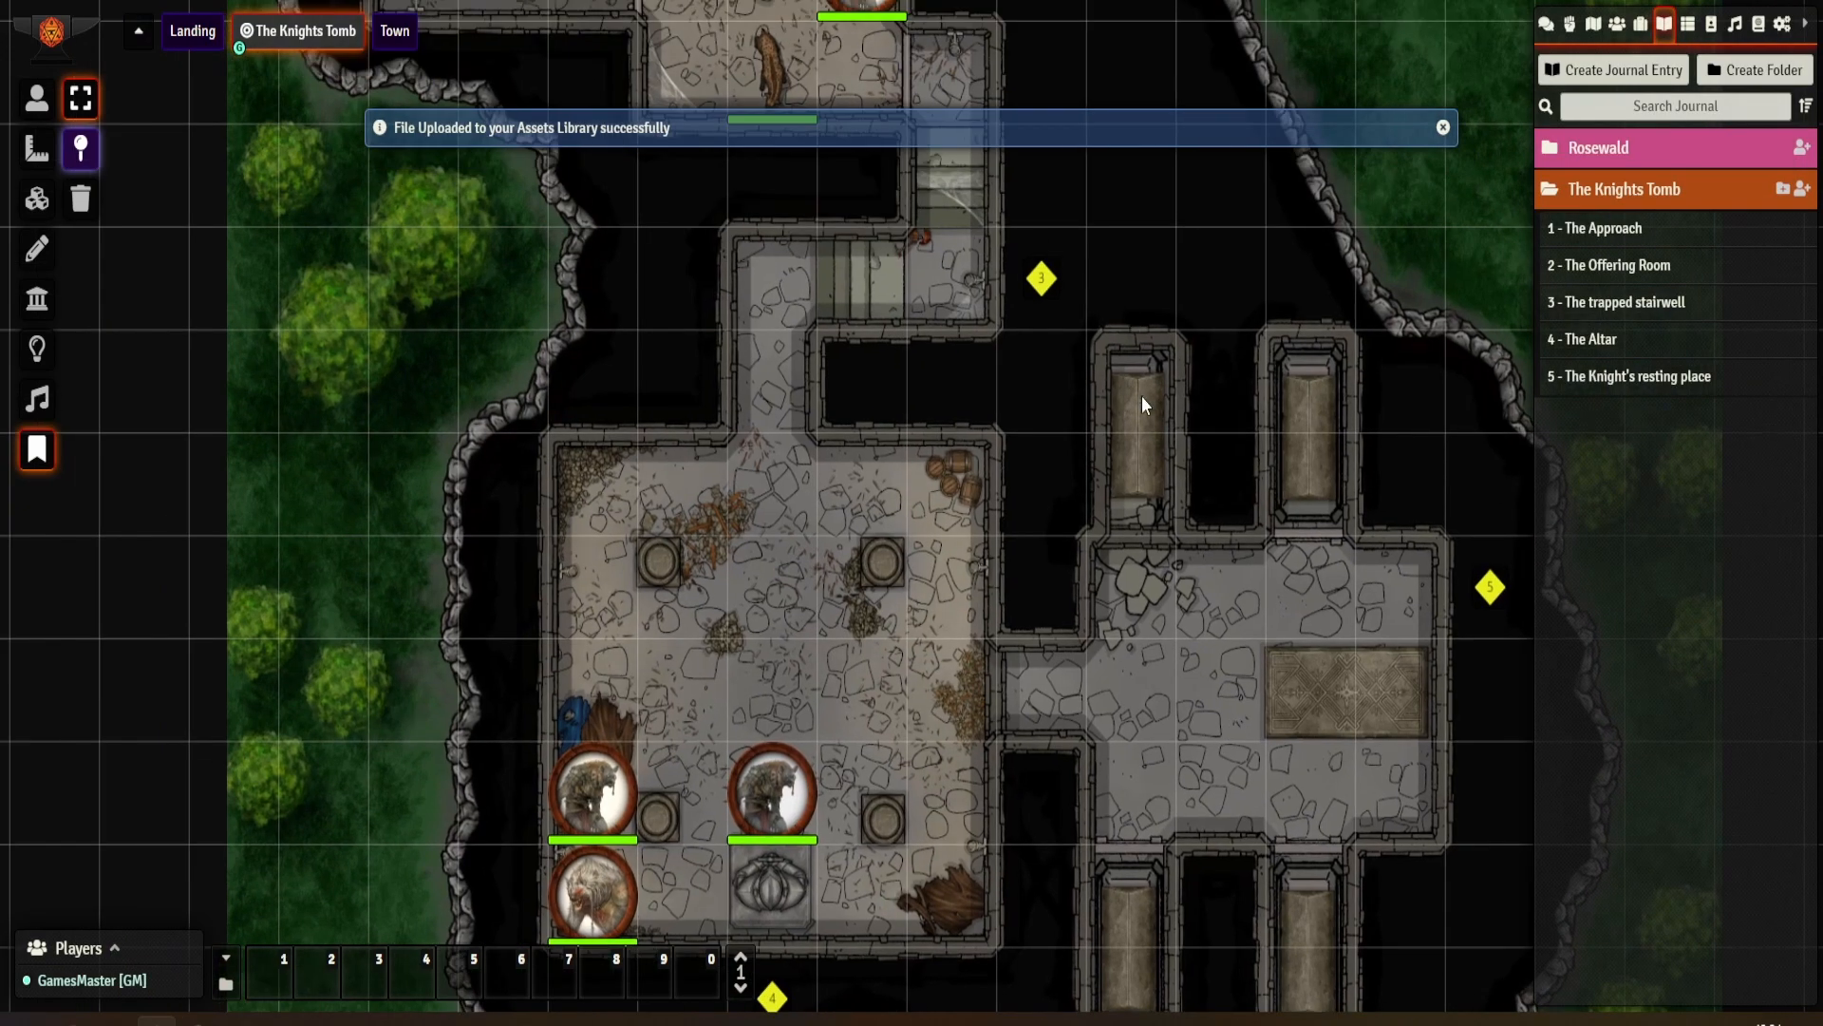
pyautogui.moveTo(1142, 396); pyautogui.dragTo(1168, 741)
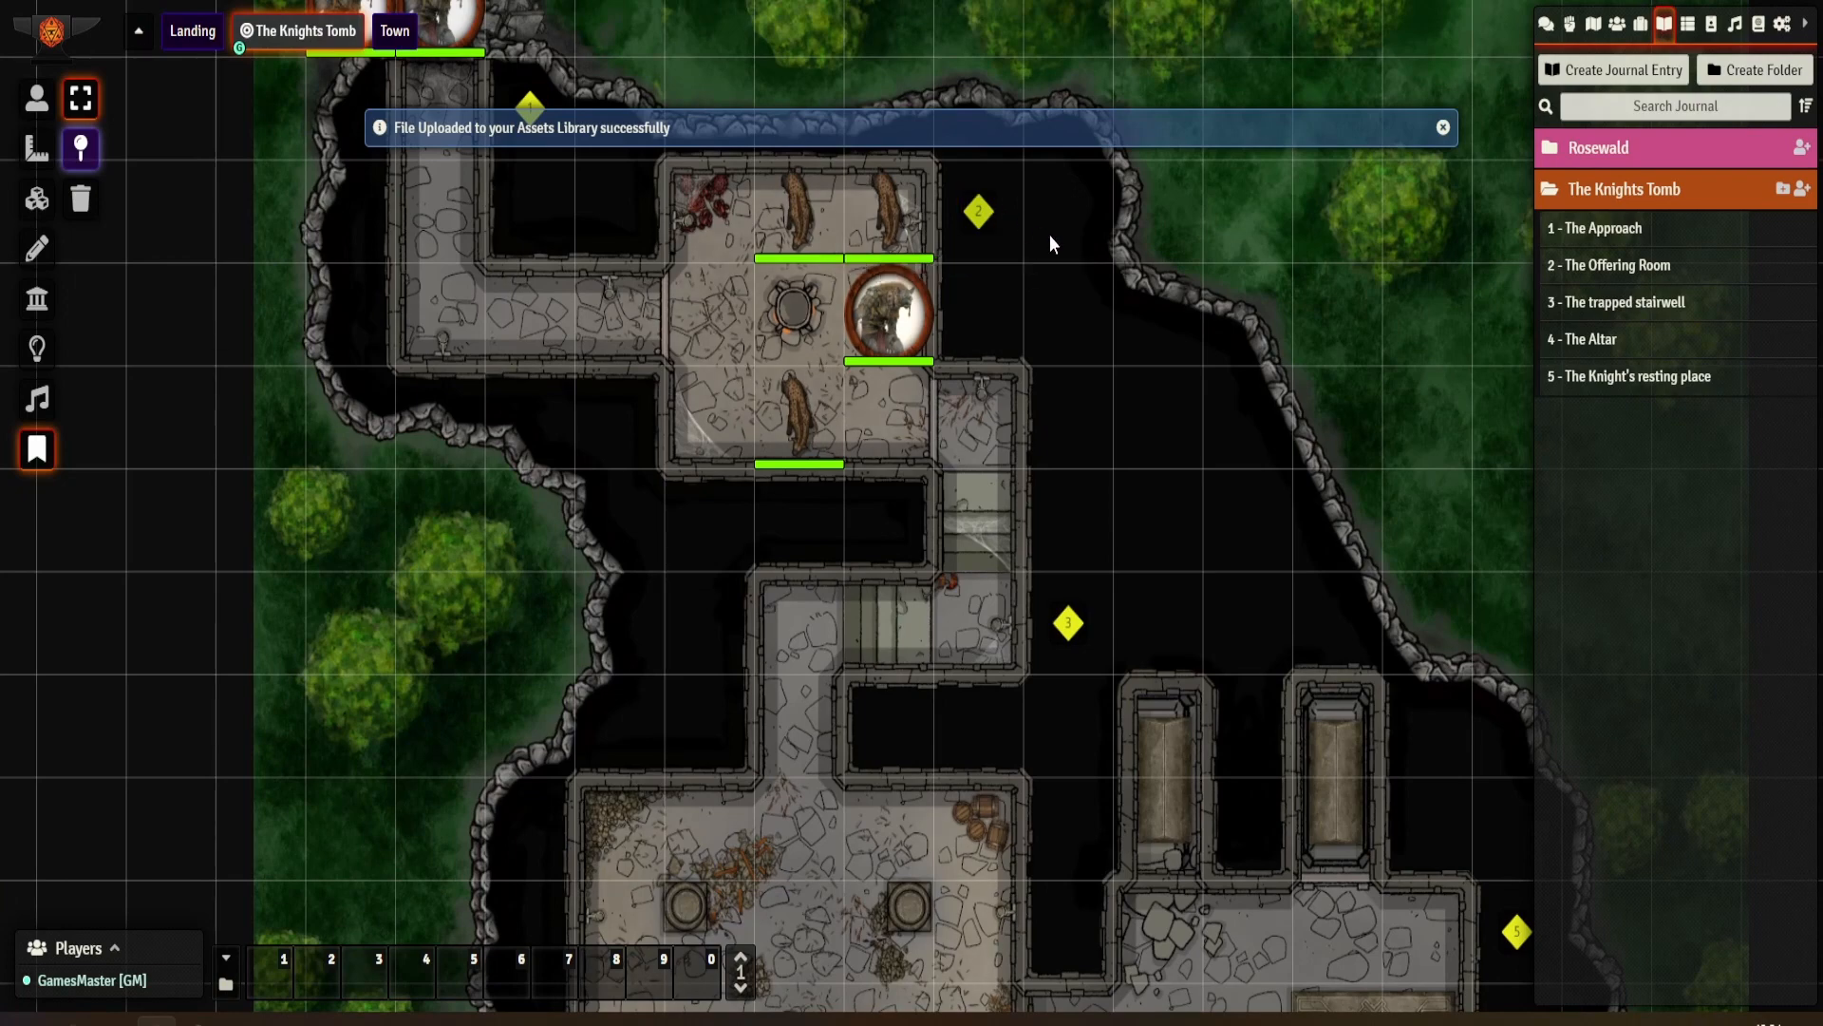
pyautogui.doubleClick(978, 212)
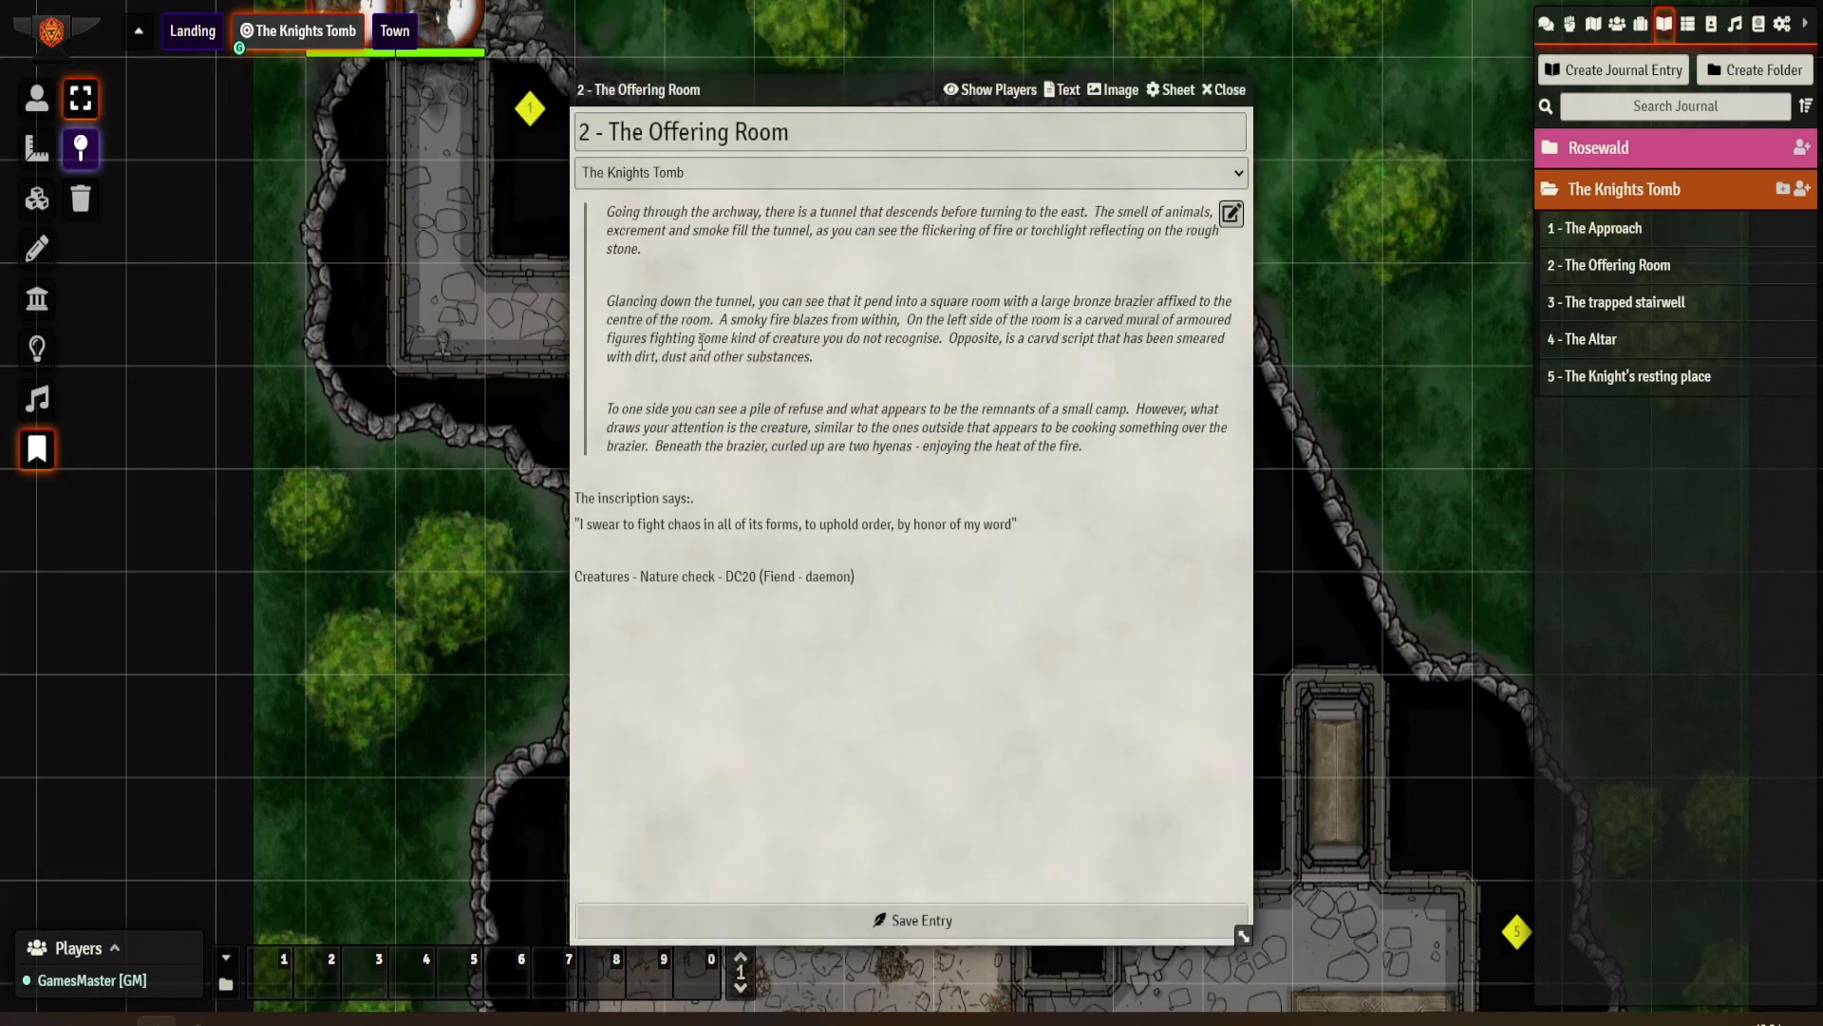
pyautogui.click(1221, 90)
# Step: Review the numbered notes and tokens across the tomb map, and check the actors list and the Macros Directory
pyautogui.moveTo(1081, 370); pyautogui.dragTo(1088, 724)
pyautogui.moveTo(1204, 390); pyautogui.dragTo(1126, 354)
pyautogui.scroll(-4, 1126, 606)
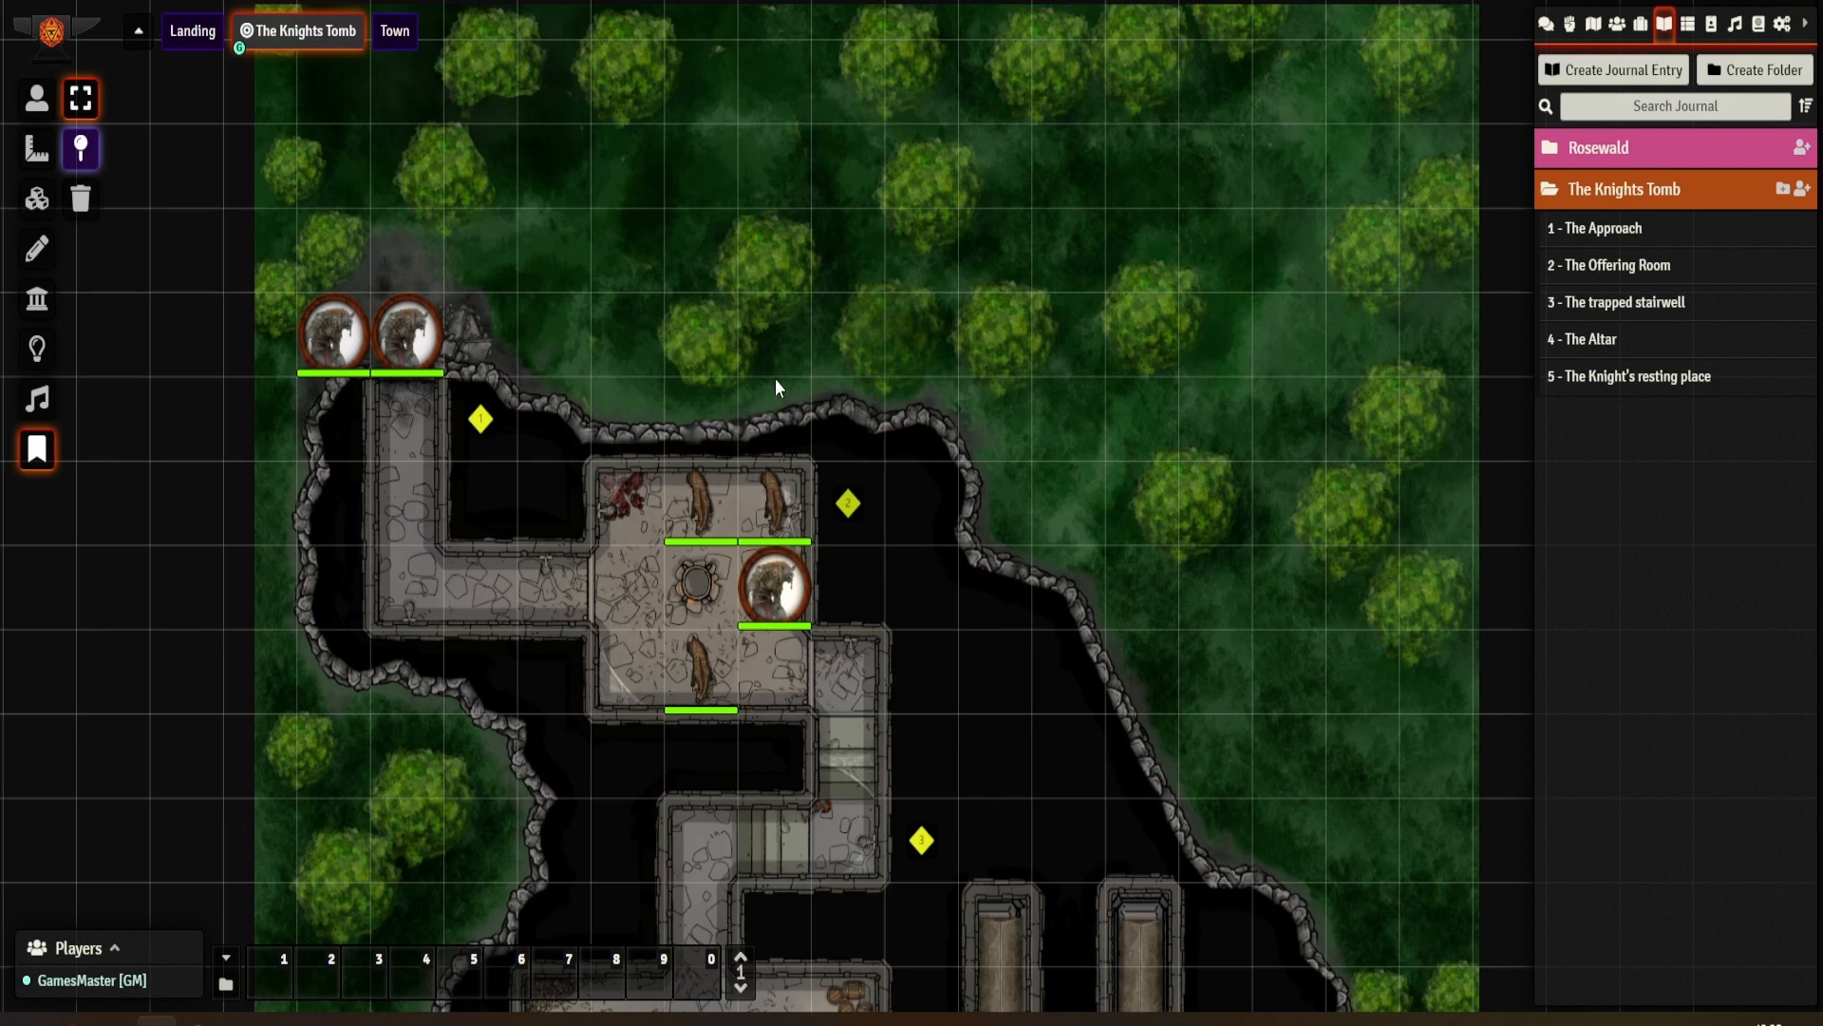
pyautogui.moveTo(775, 380); pyautogui.dragTo(658, 173)
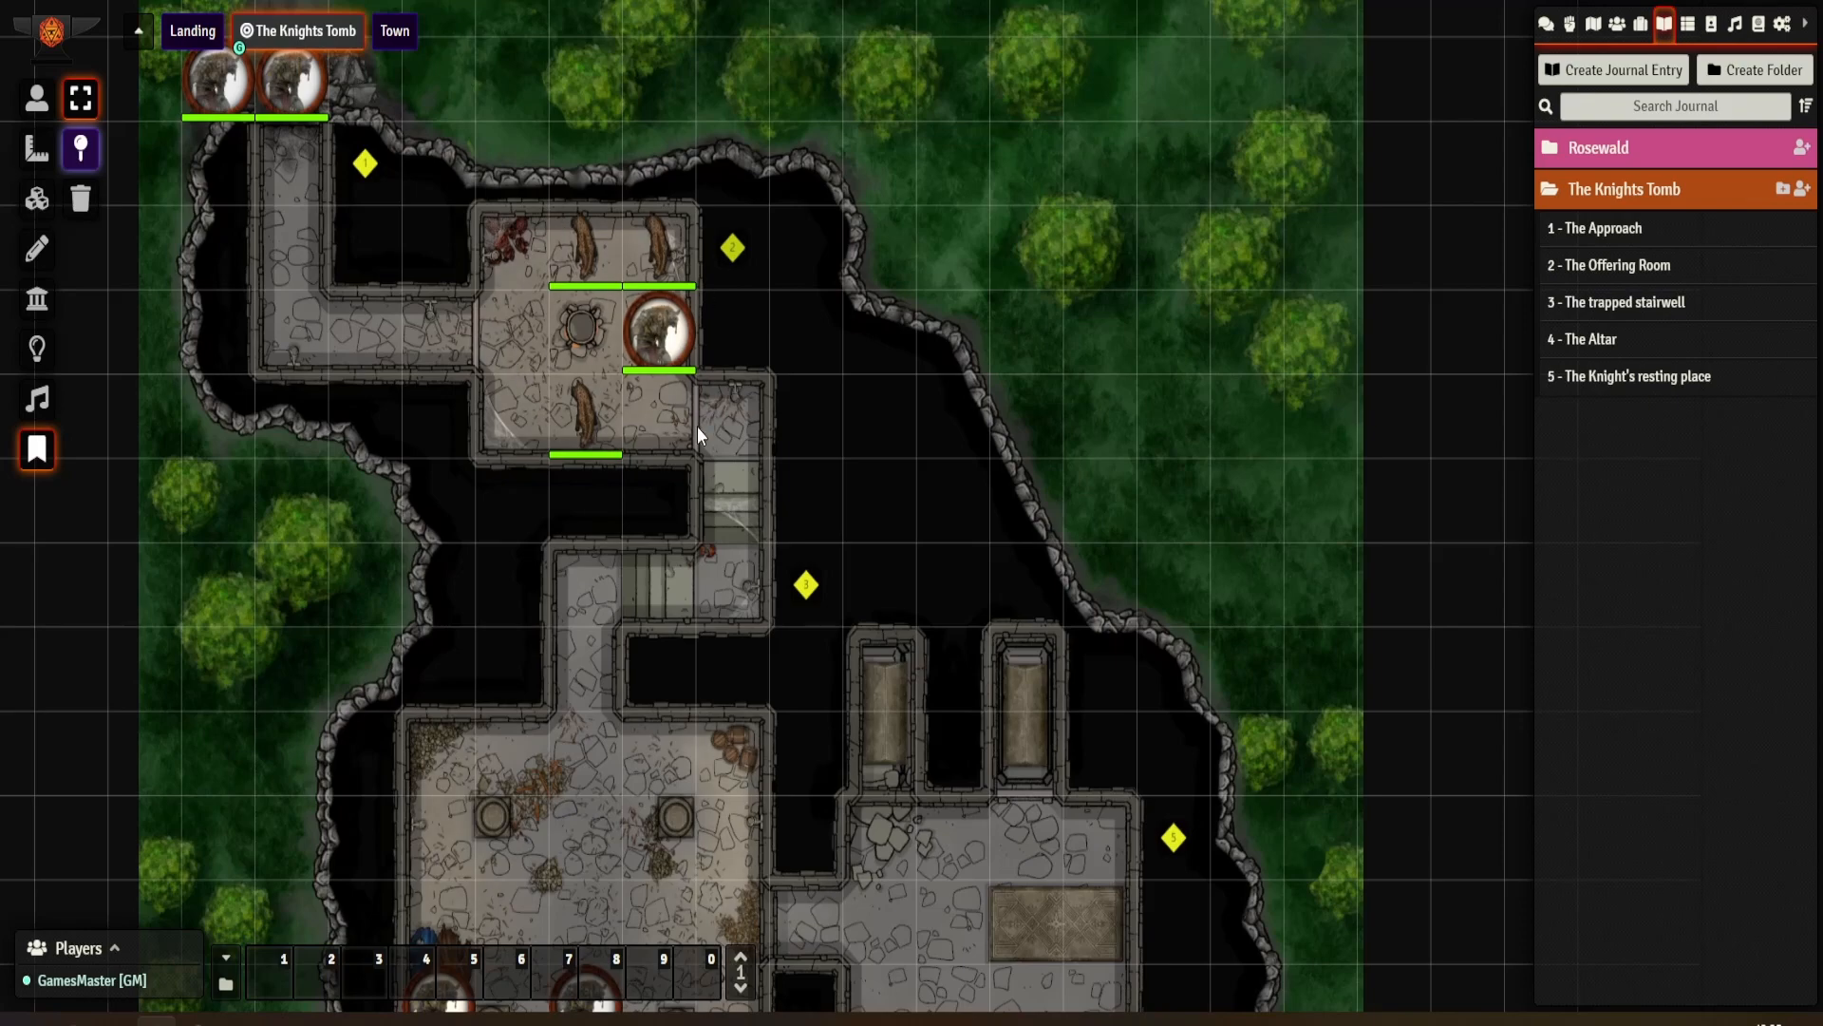
pyautogui.moveTo(697, 426); pyautogui.dragTo(746, 238)
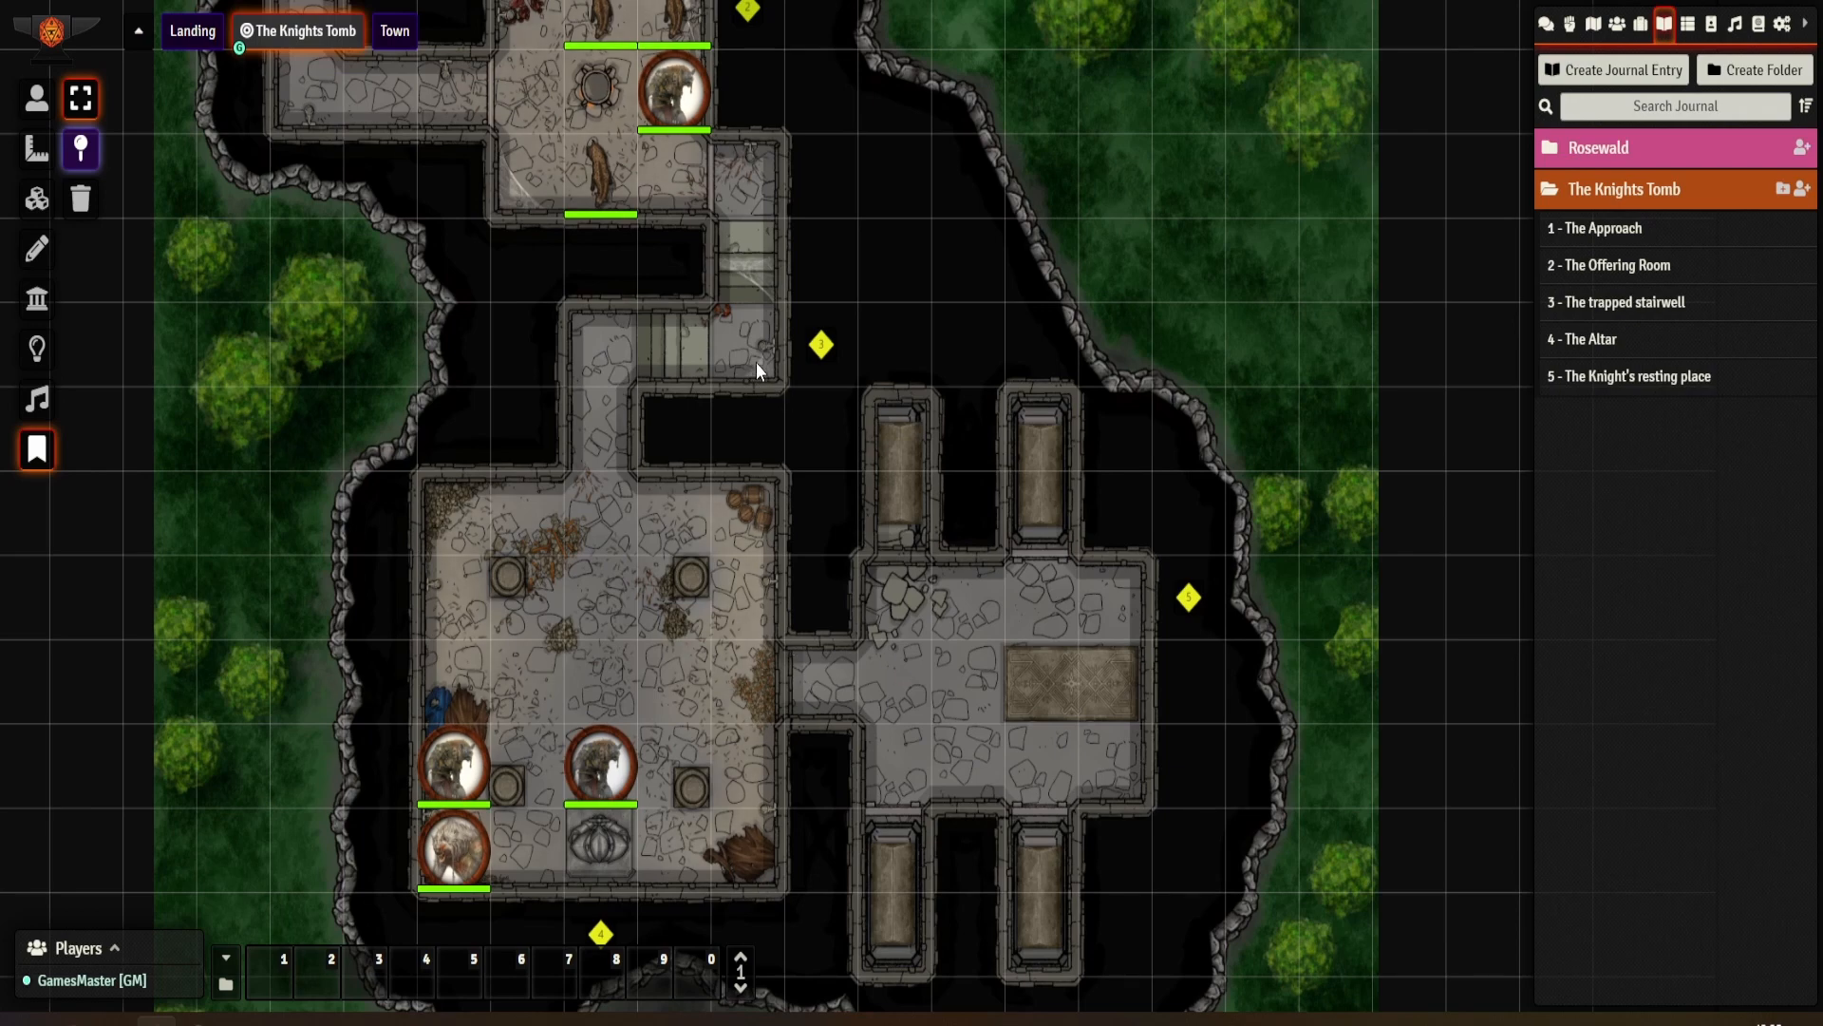
pyautogui.scroll(4, 756, 362)
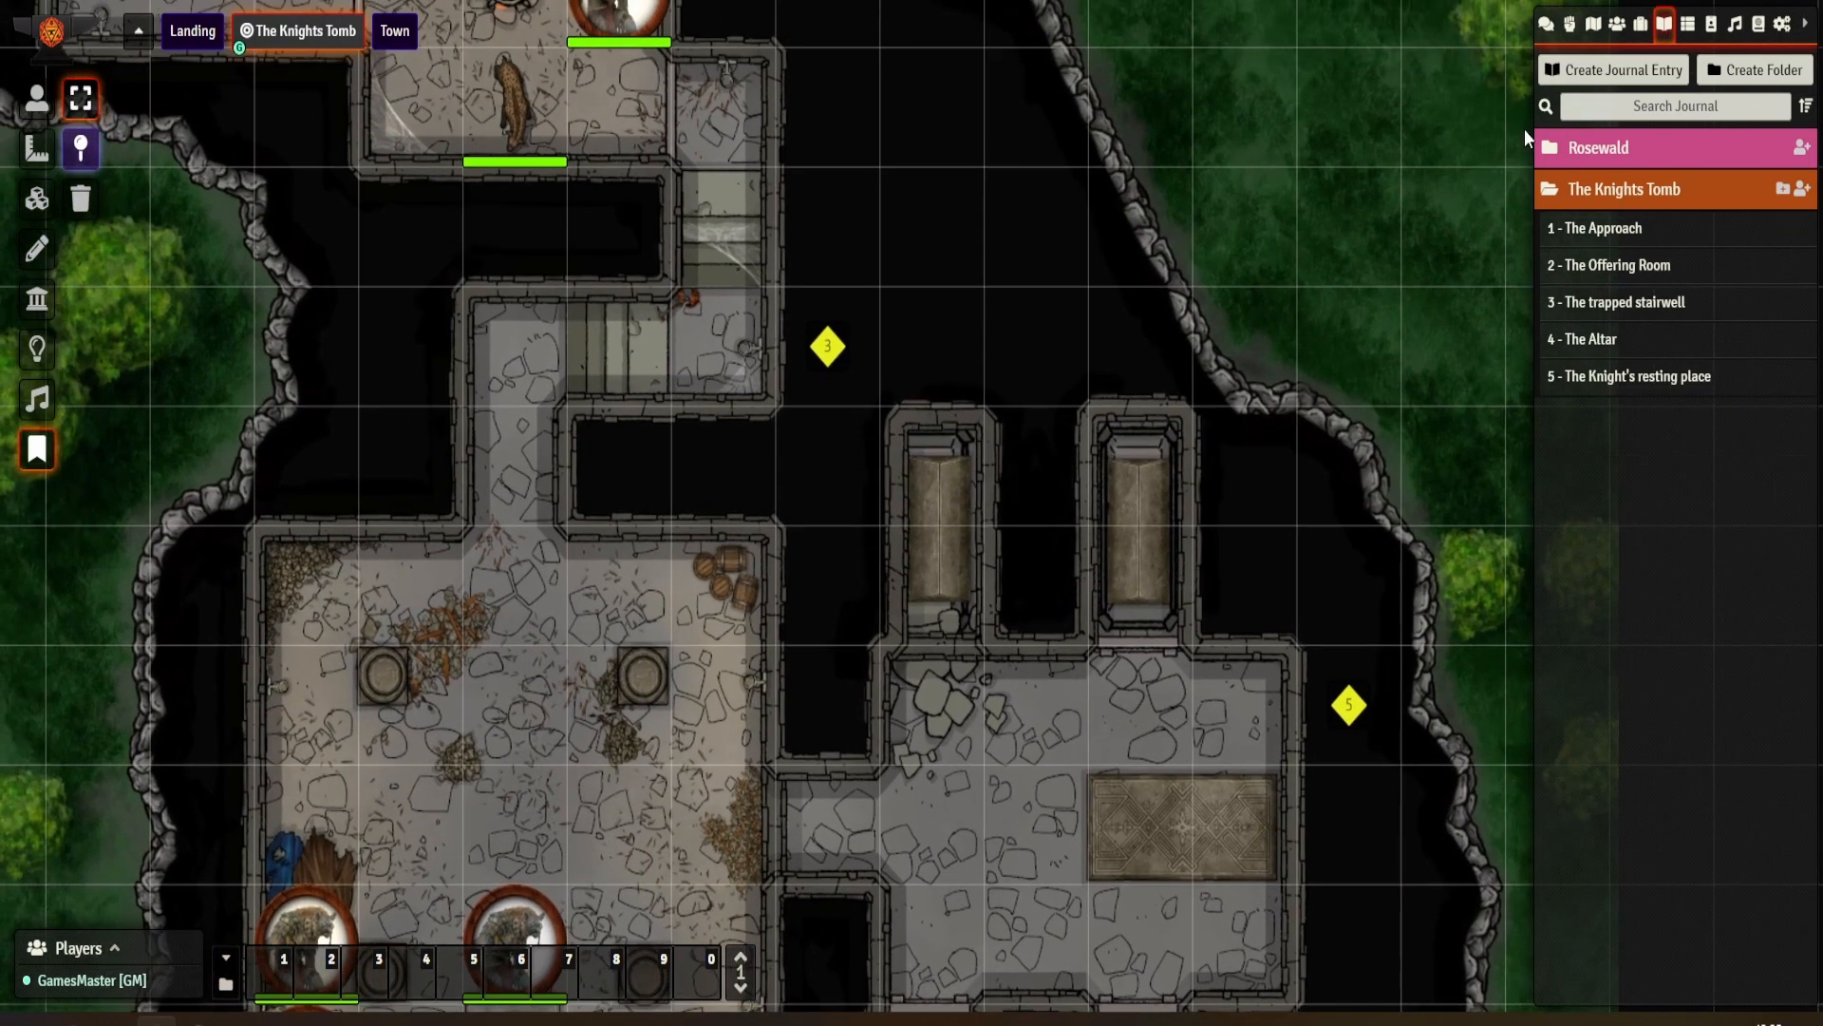
pyautogui.click(1617, 25)
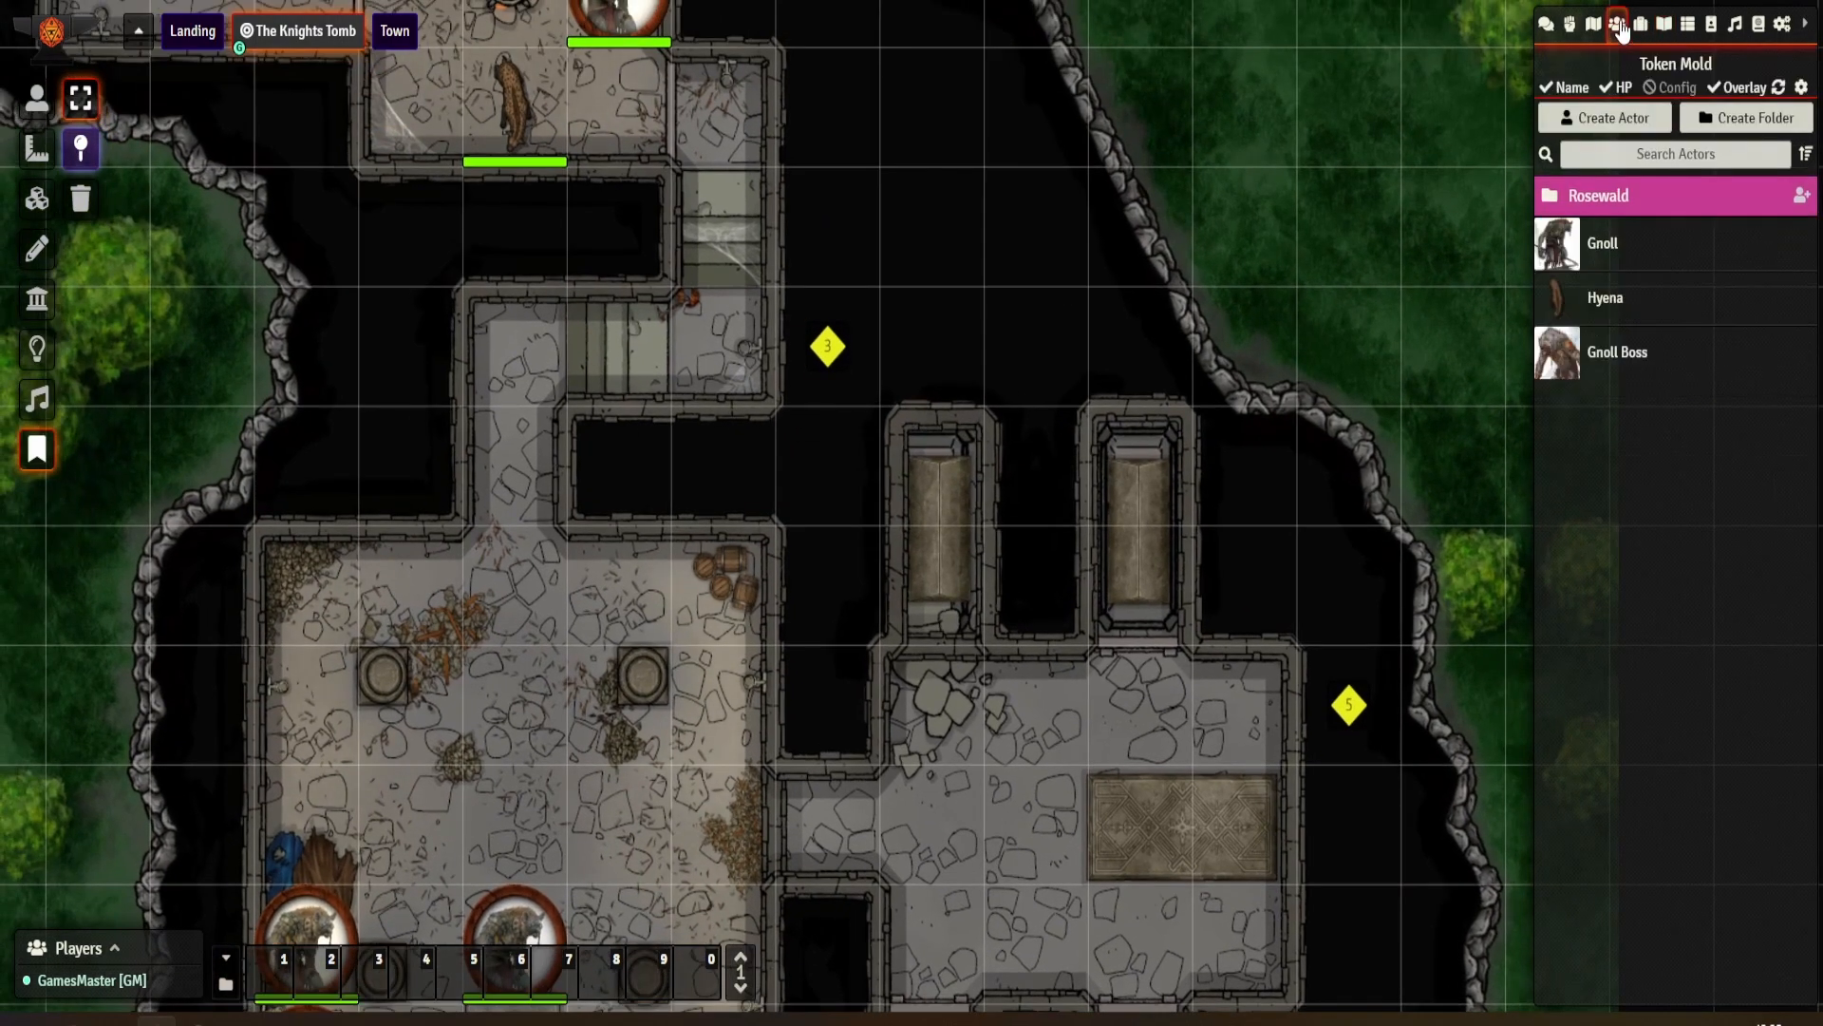
pyautogui.click(1546, 25)
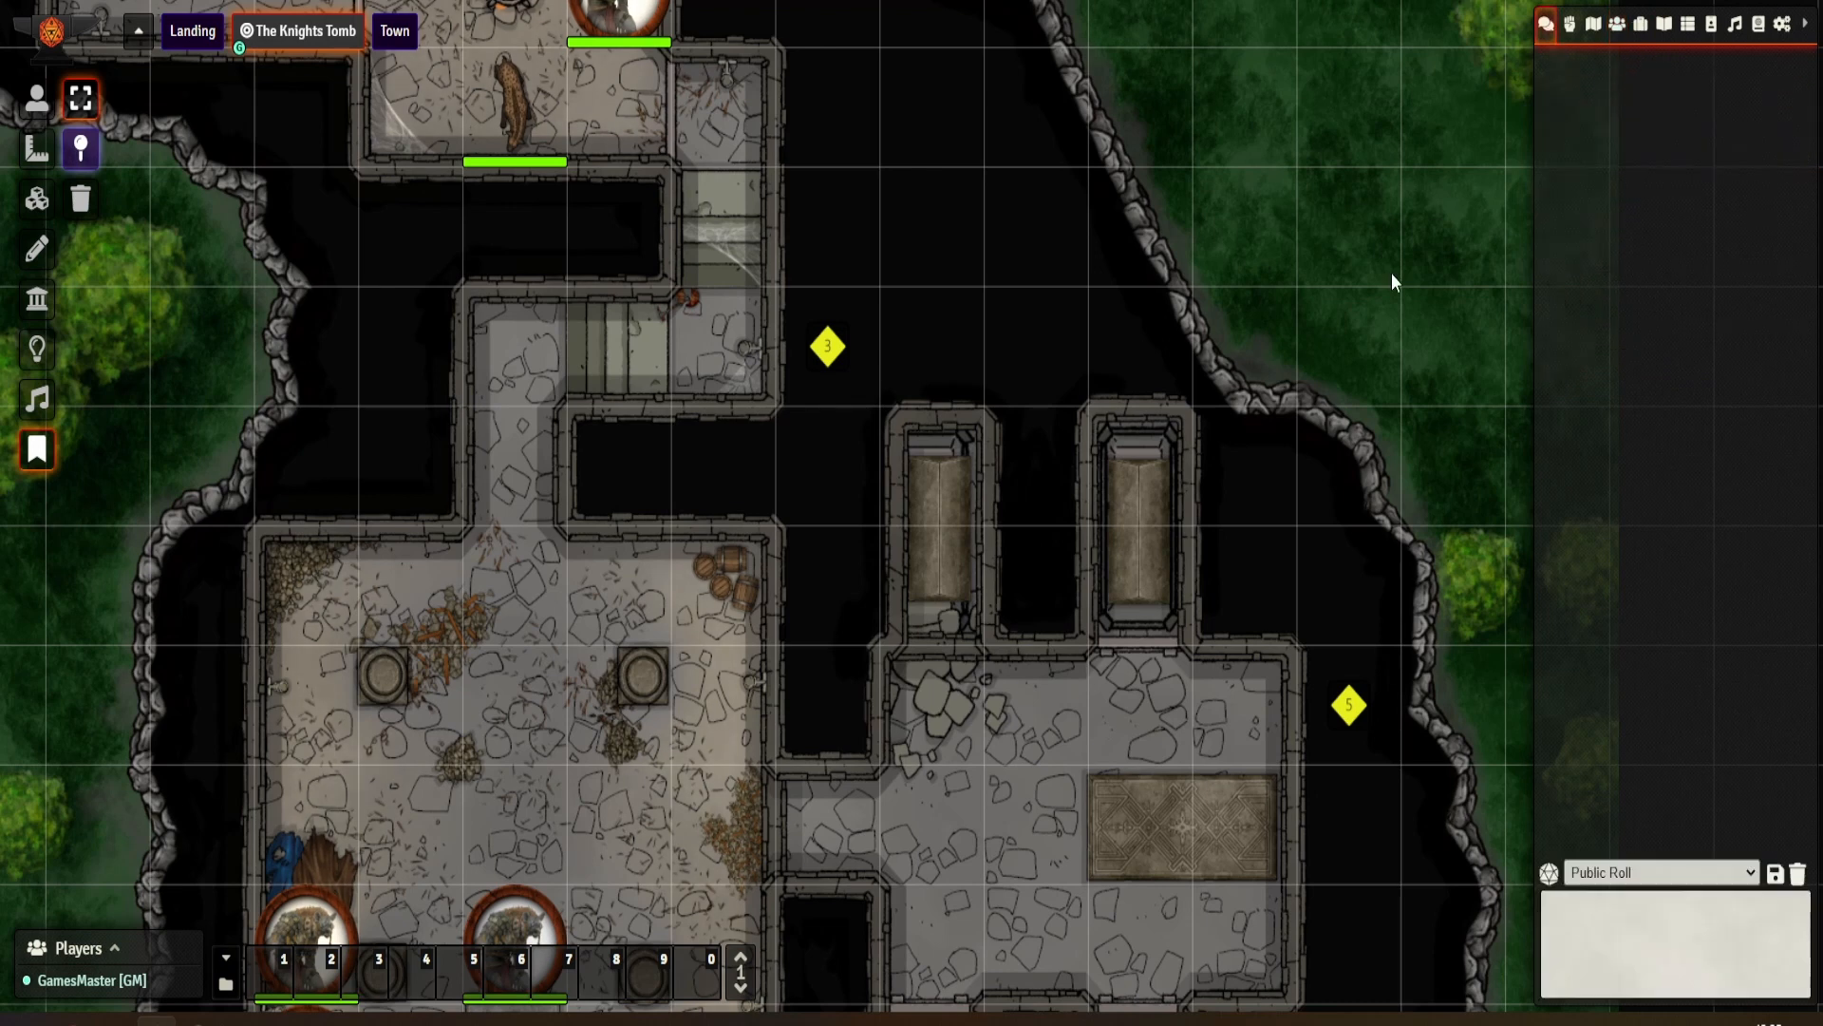
pyautogui.click(225, 984)
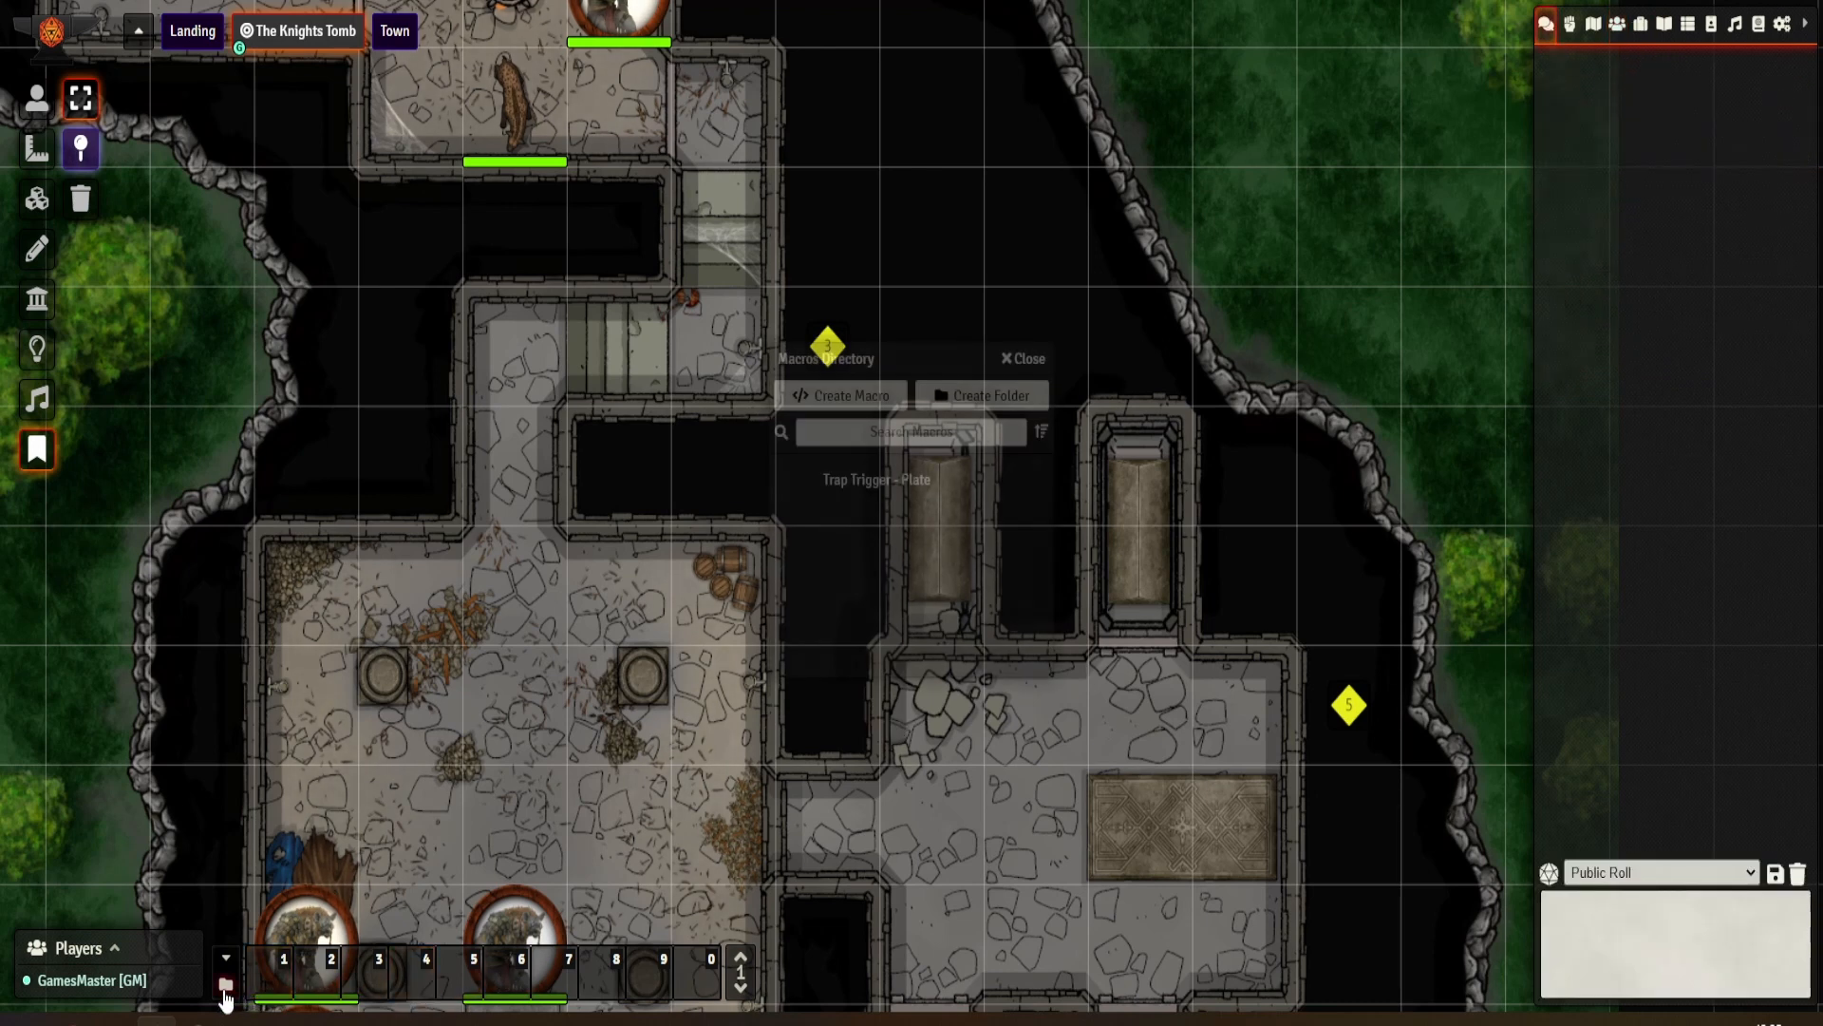
pyautogui.click(1035, 361)
# Step: Draw a 90 by 90 pixel tile over the corner landing between the two flights of the trapped stairwell
pyautogui.click(38, 197)
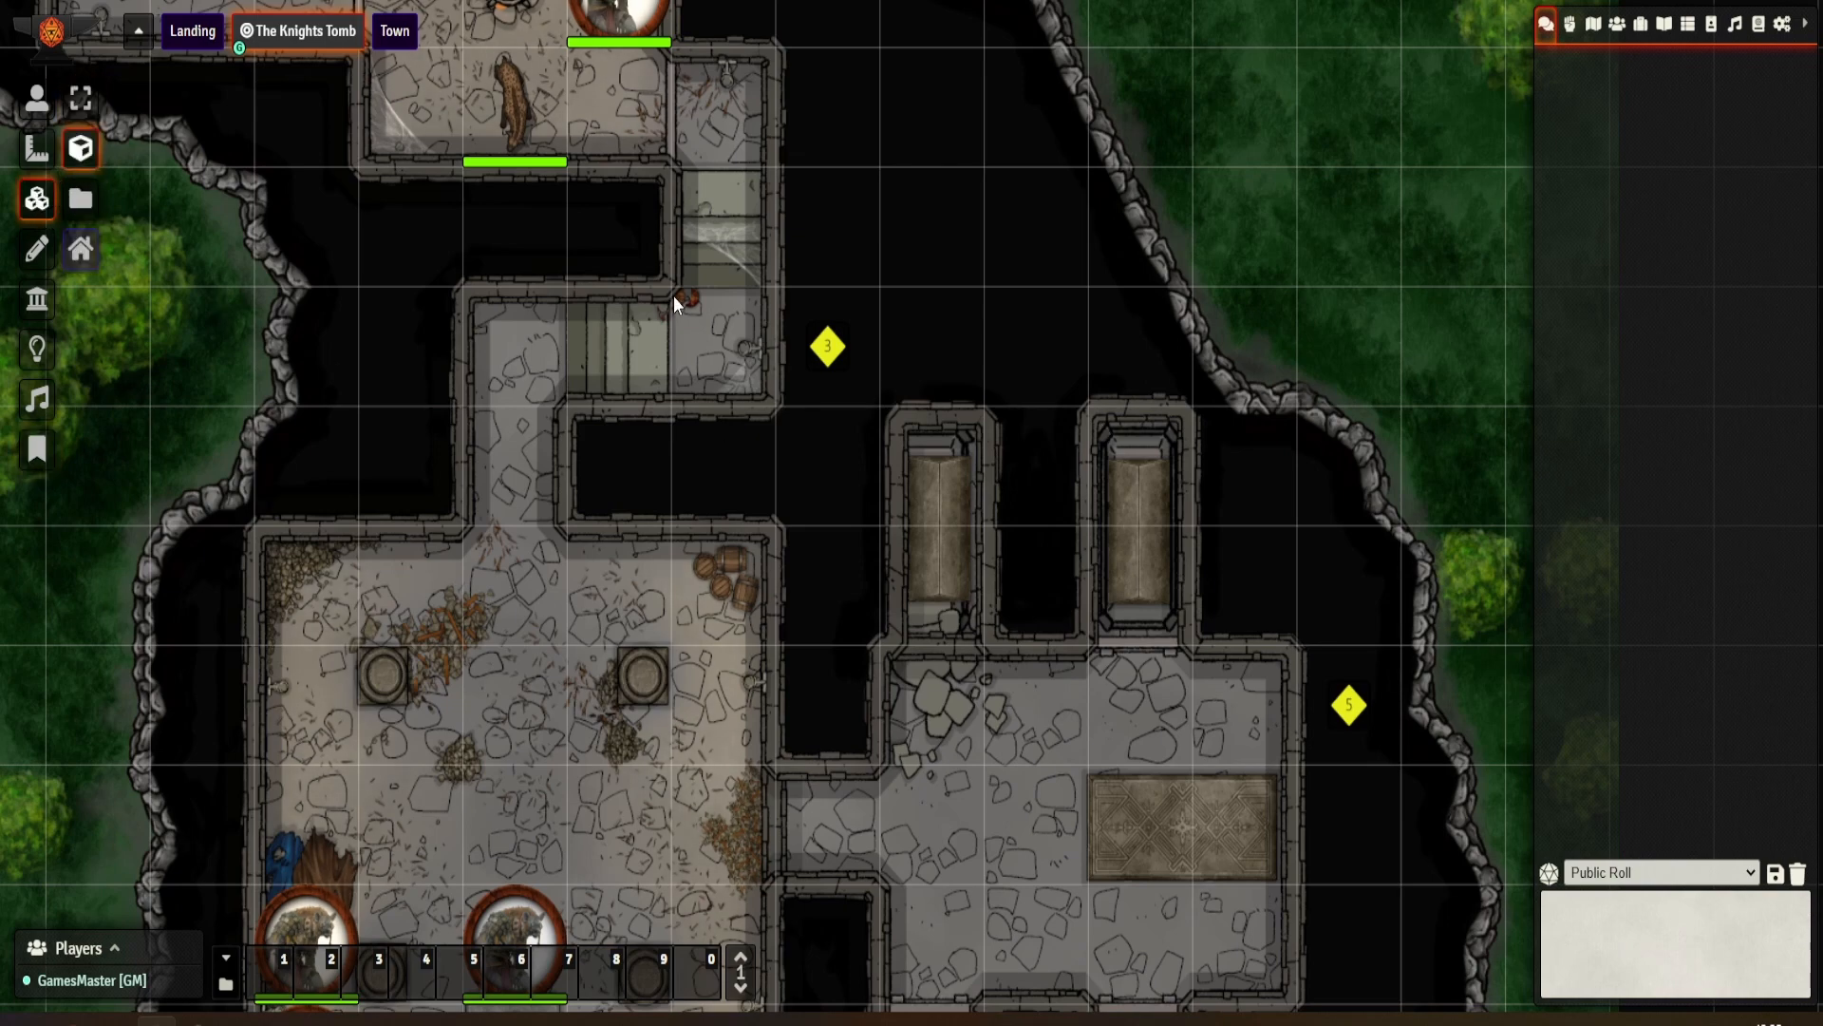
pyautogui.moveTo(674, 299); pyautogui.dragTo(769, 403)
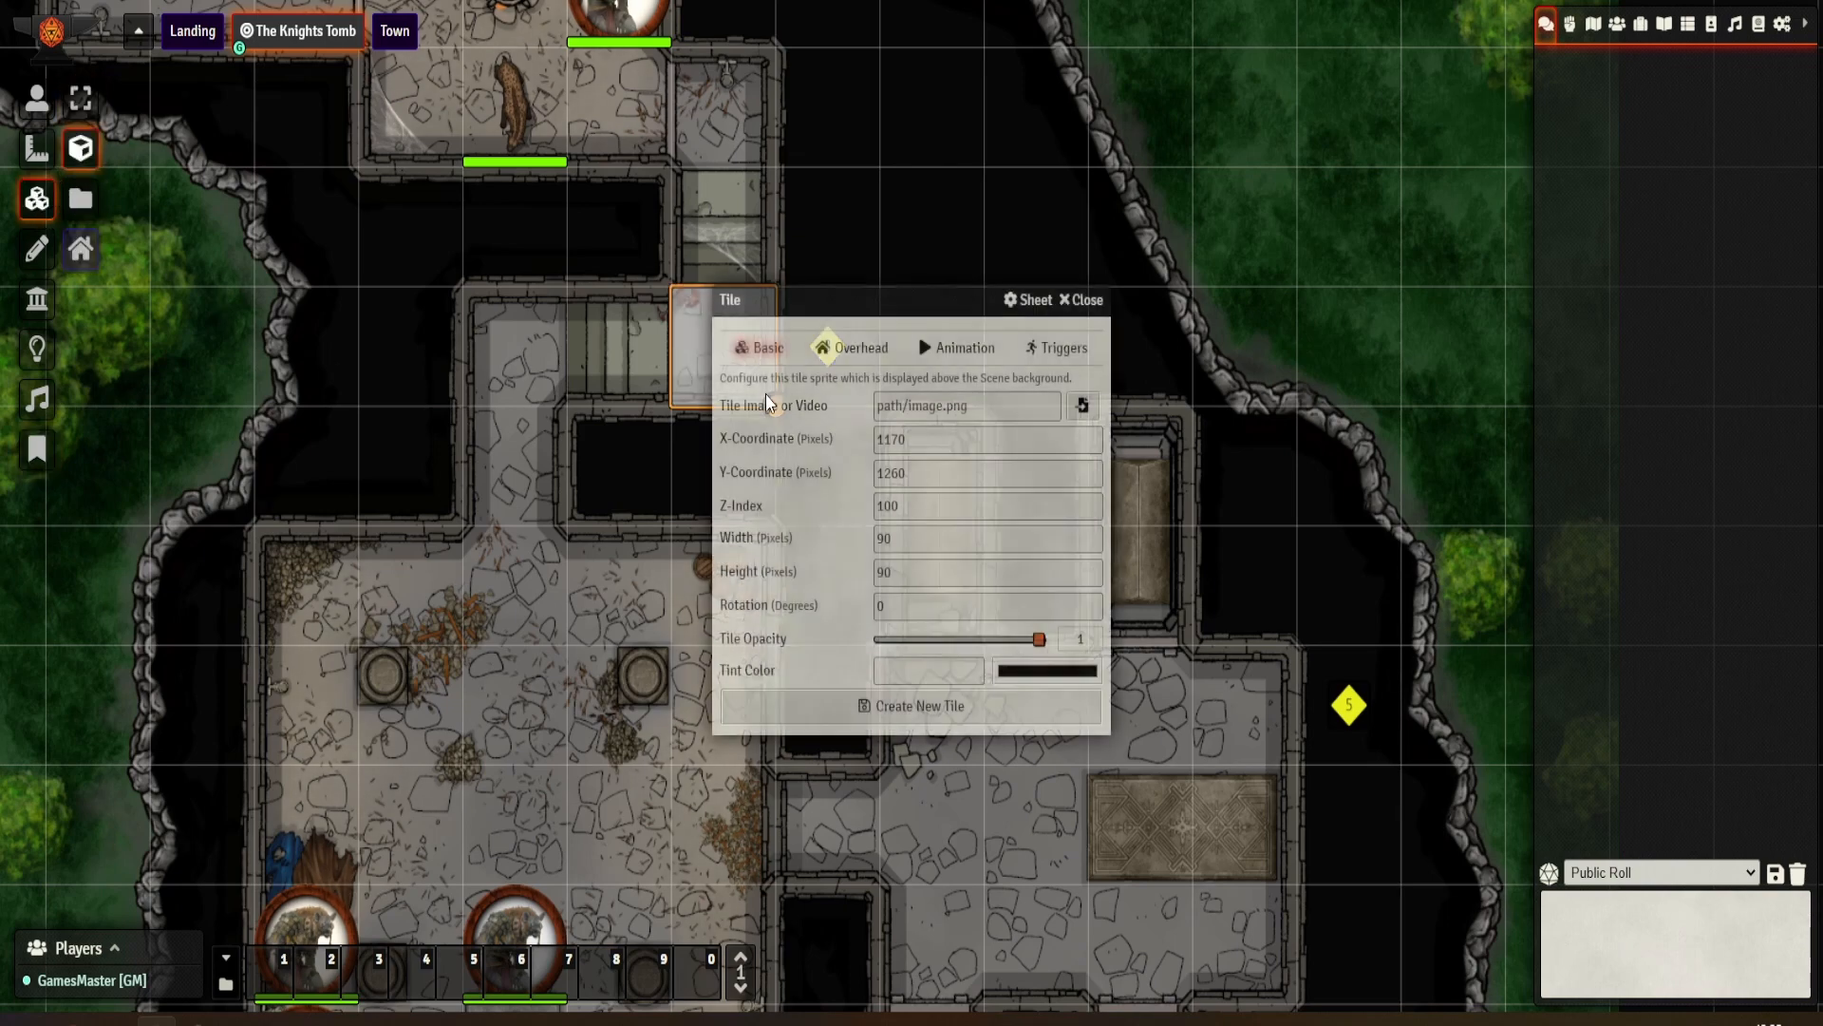
# Step: Make the new tile's trigger active, keep it controlled by Anyone, and show the options for when it fires
pyautogui.click(1059, 350)
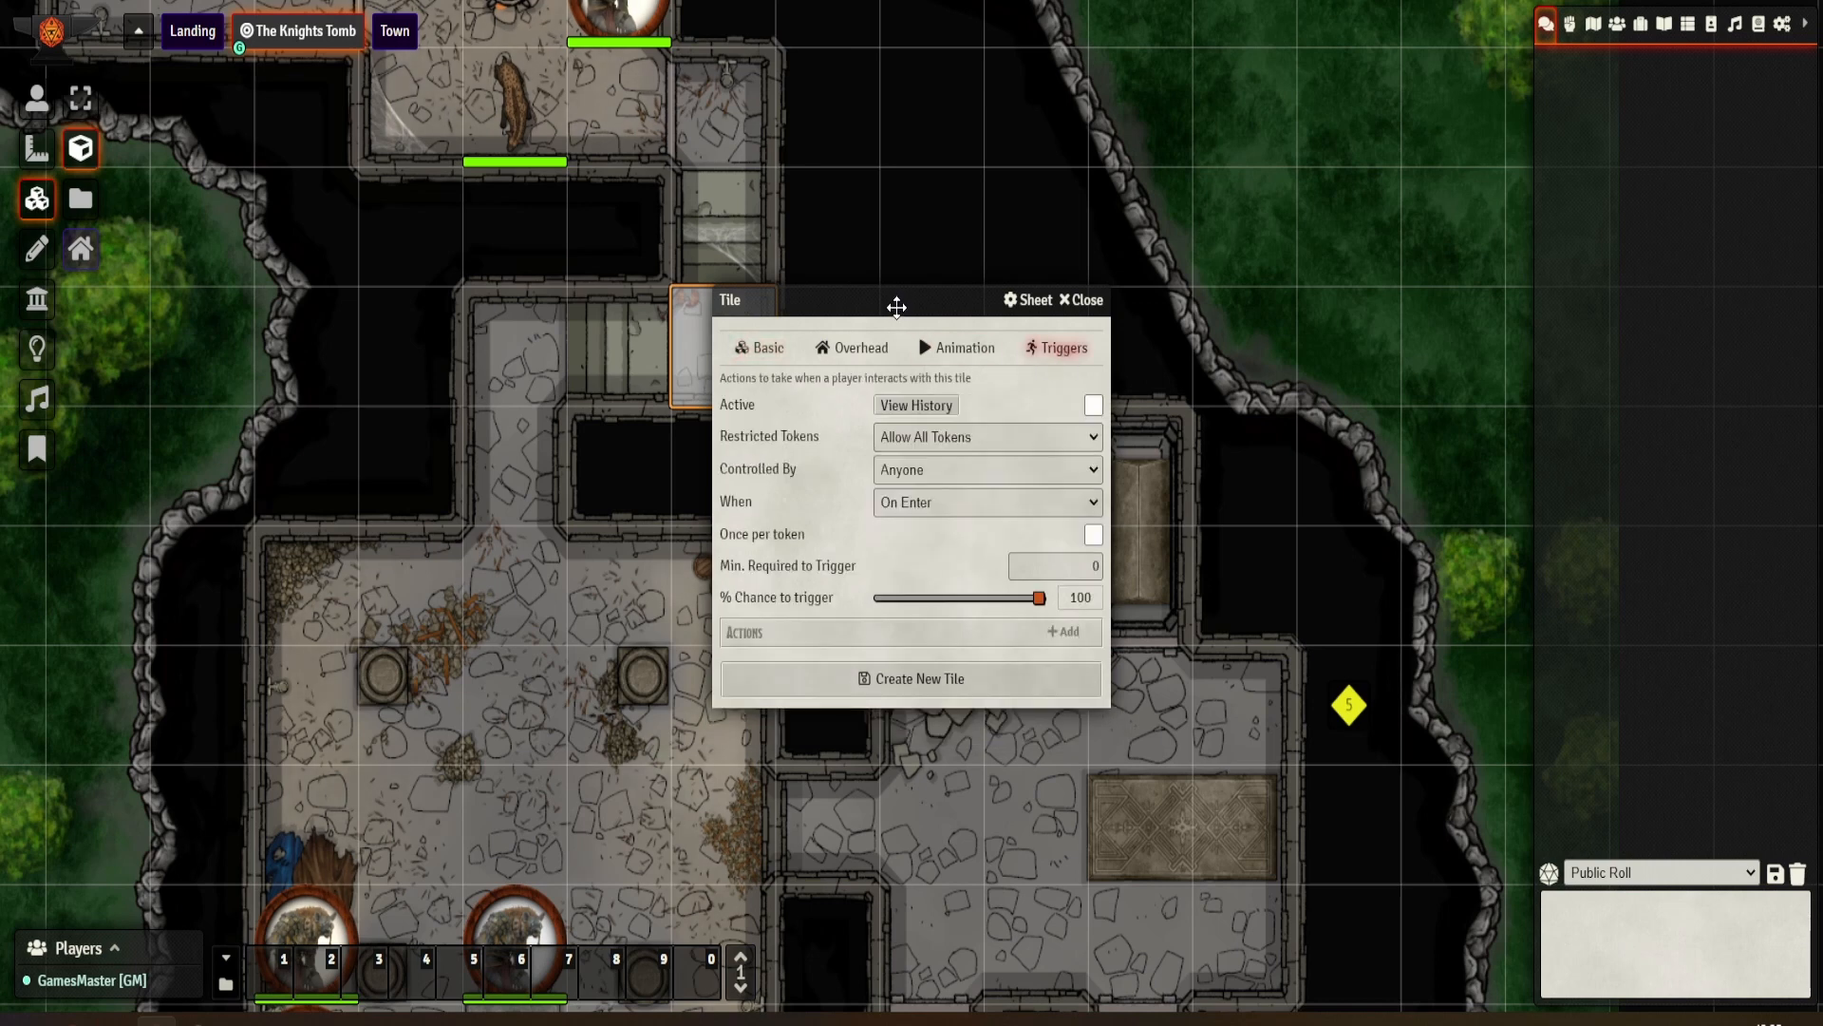
pyautogui.moveTo(896, 306); pyautogui.dragTo(1088, 179)
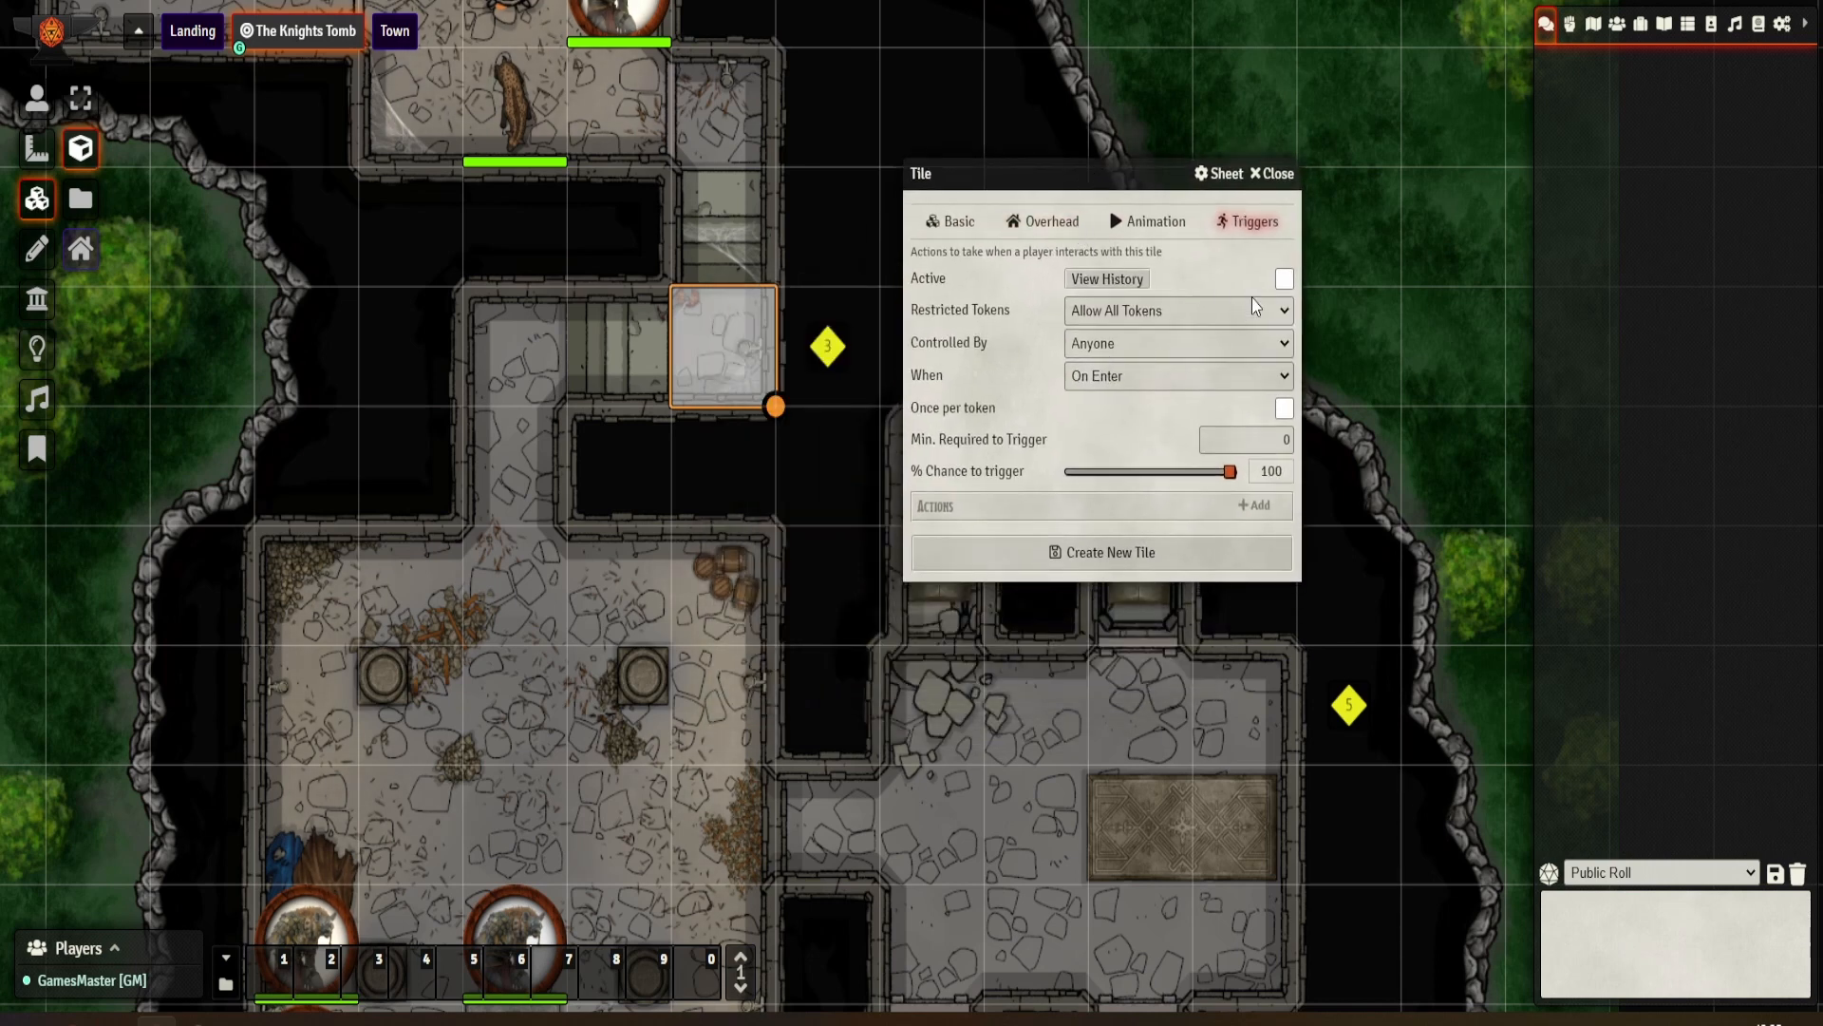
pyautogui.click(1283, 278)
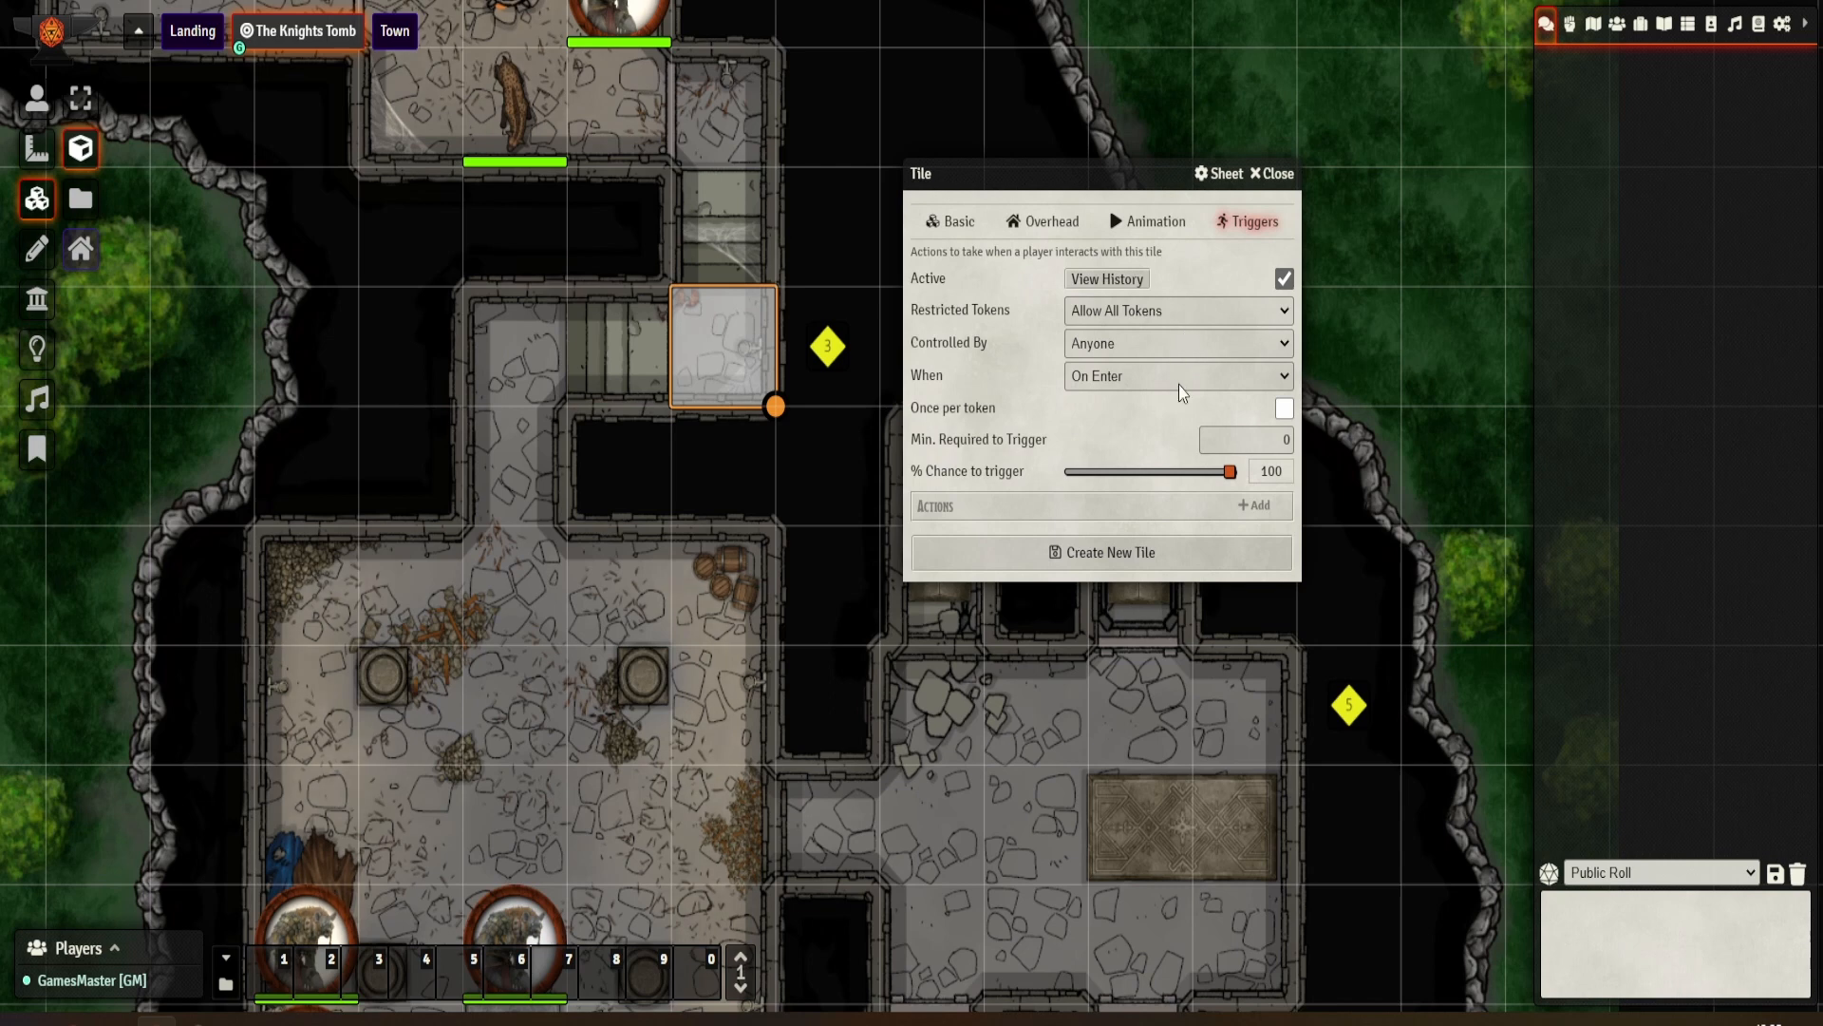
pyautogui.click(1187, 346)
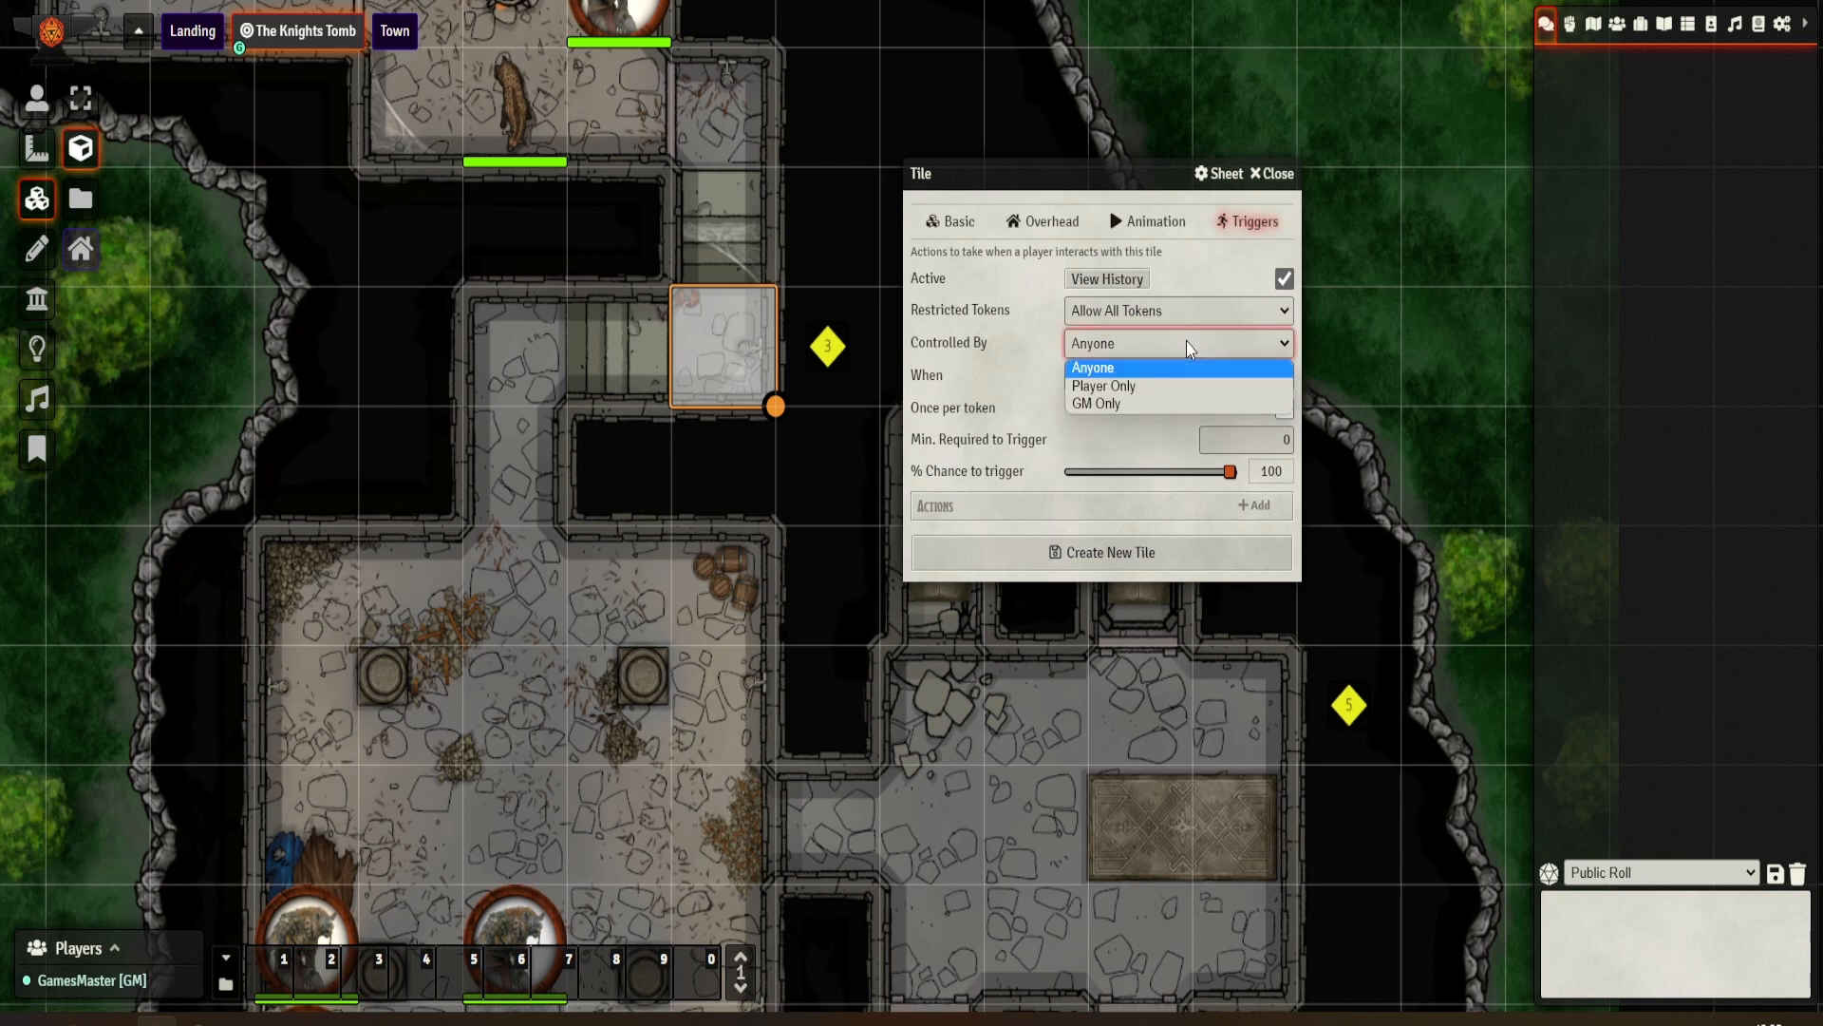
pyautogui.click(1188, 346)
pyautogui.click(1164, 383)
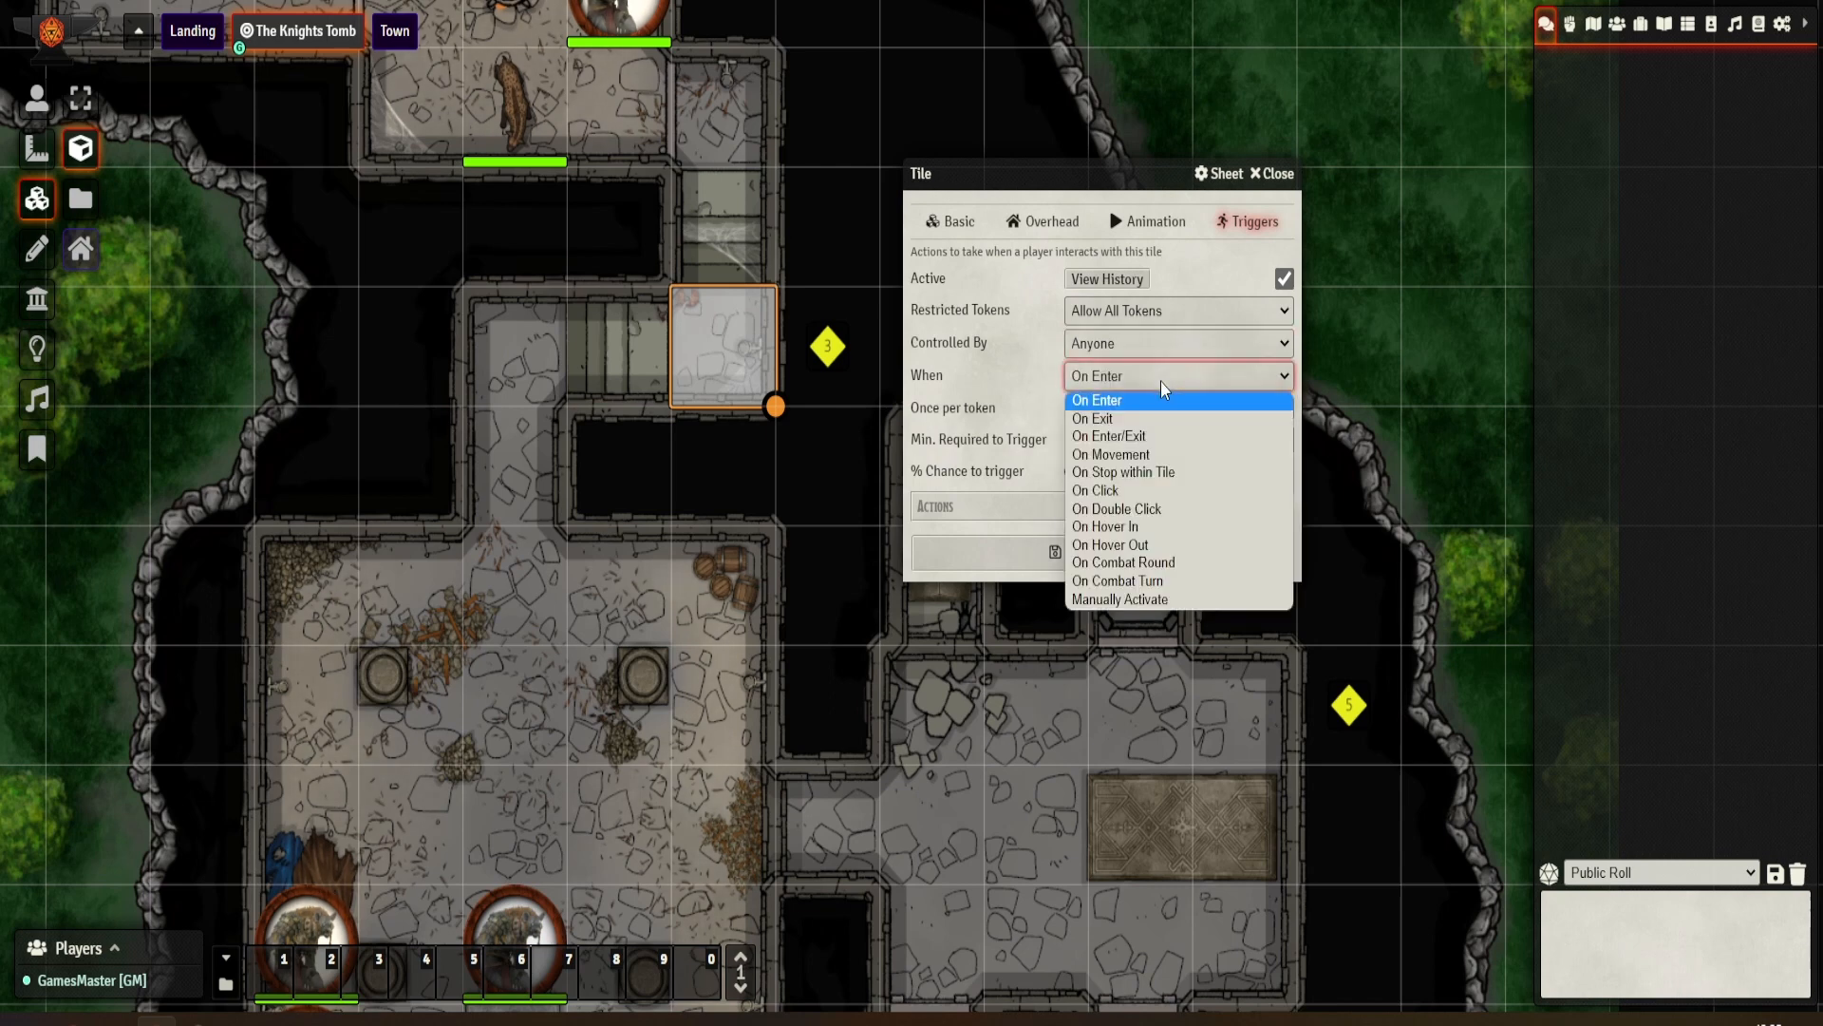
# Step: Keep the tile trigger set to On Enter and add a Pause Game action with the state Pause
pyautogui.click(1164, 382)
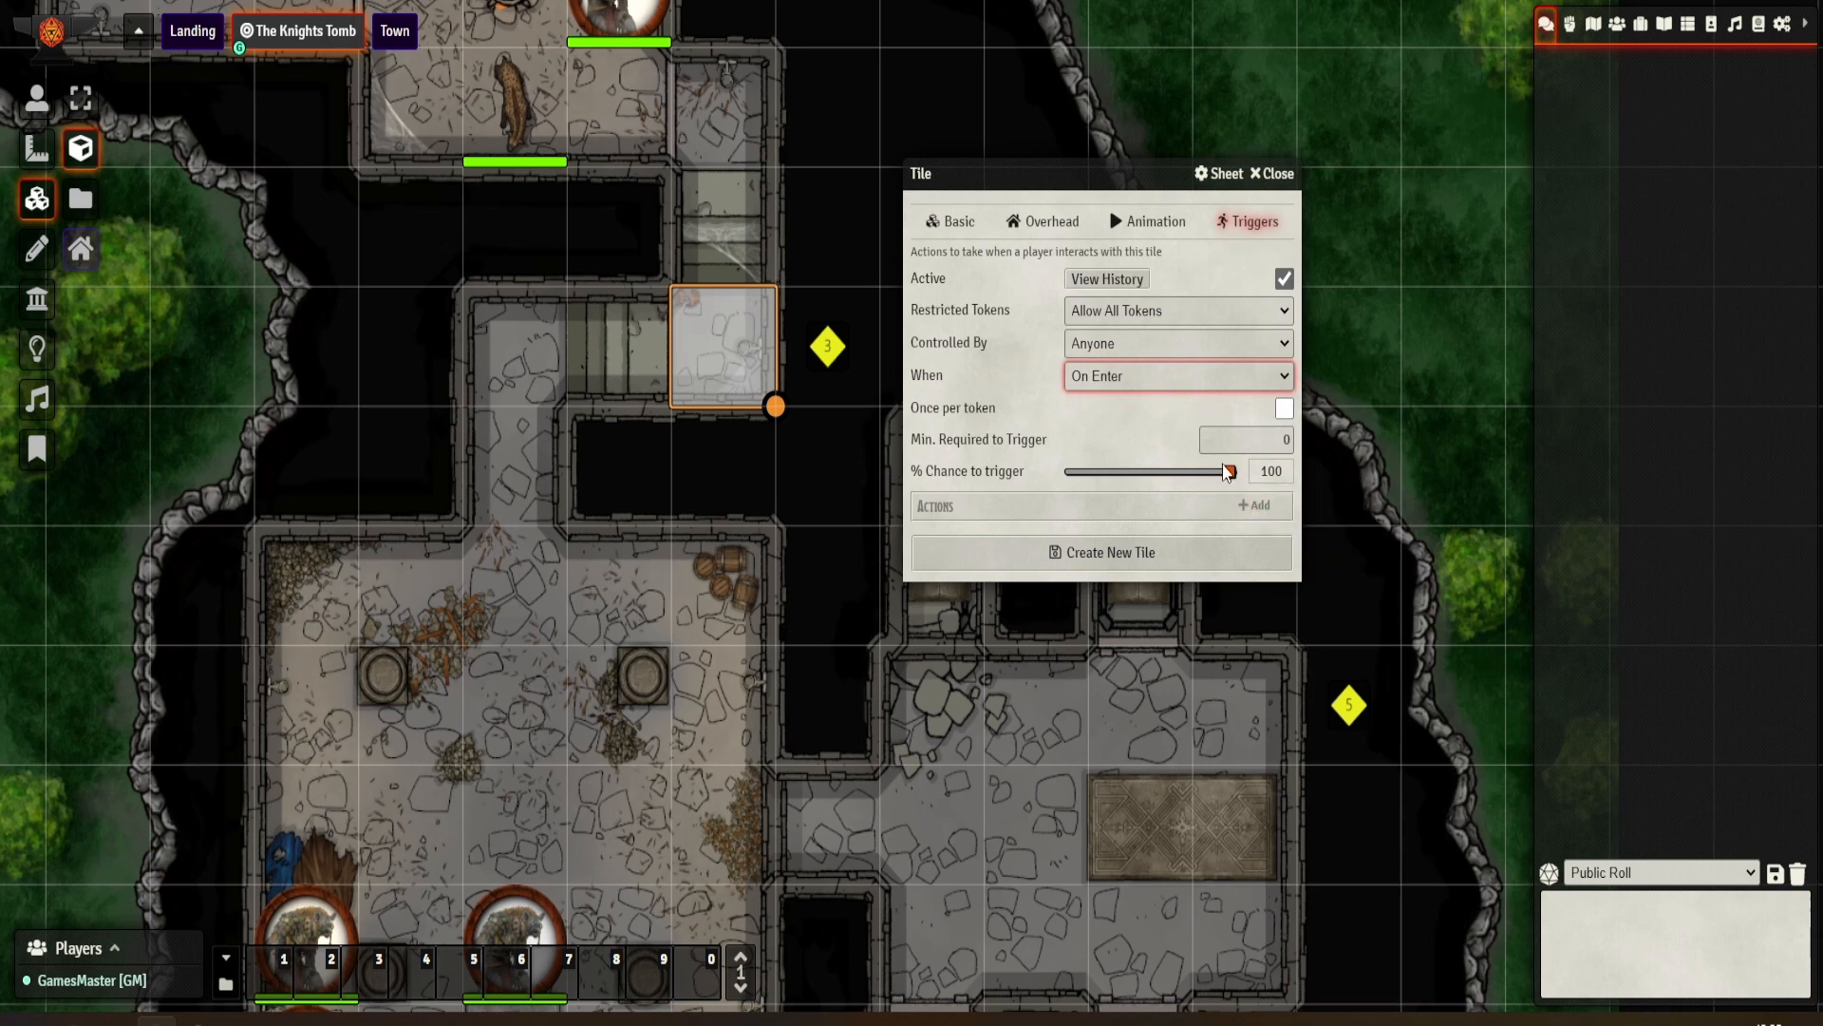
pyautogui.click(1257, 507)
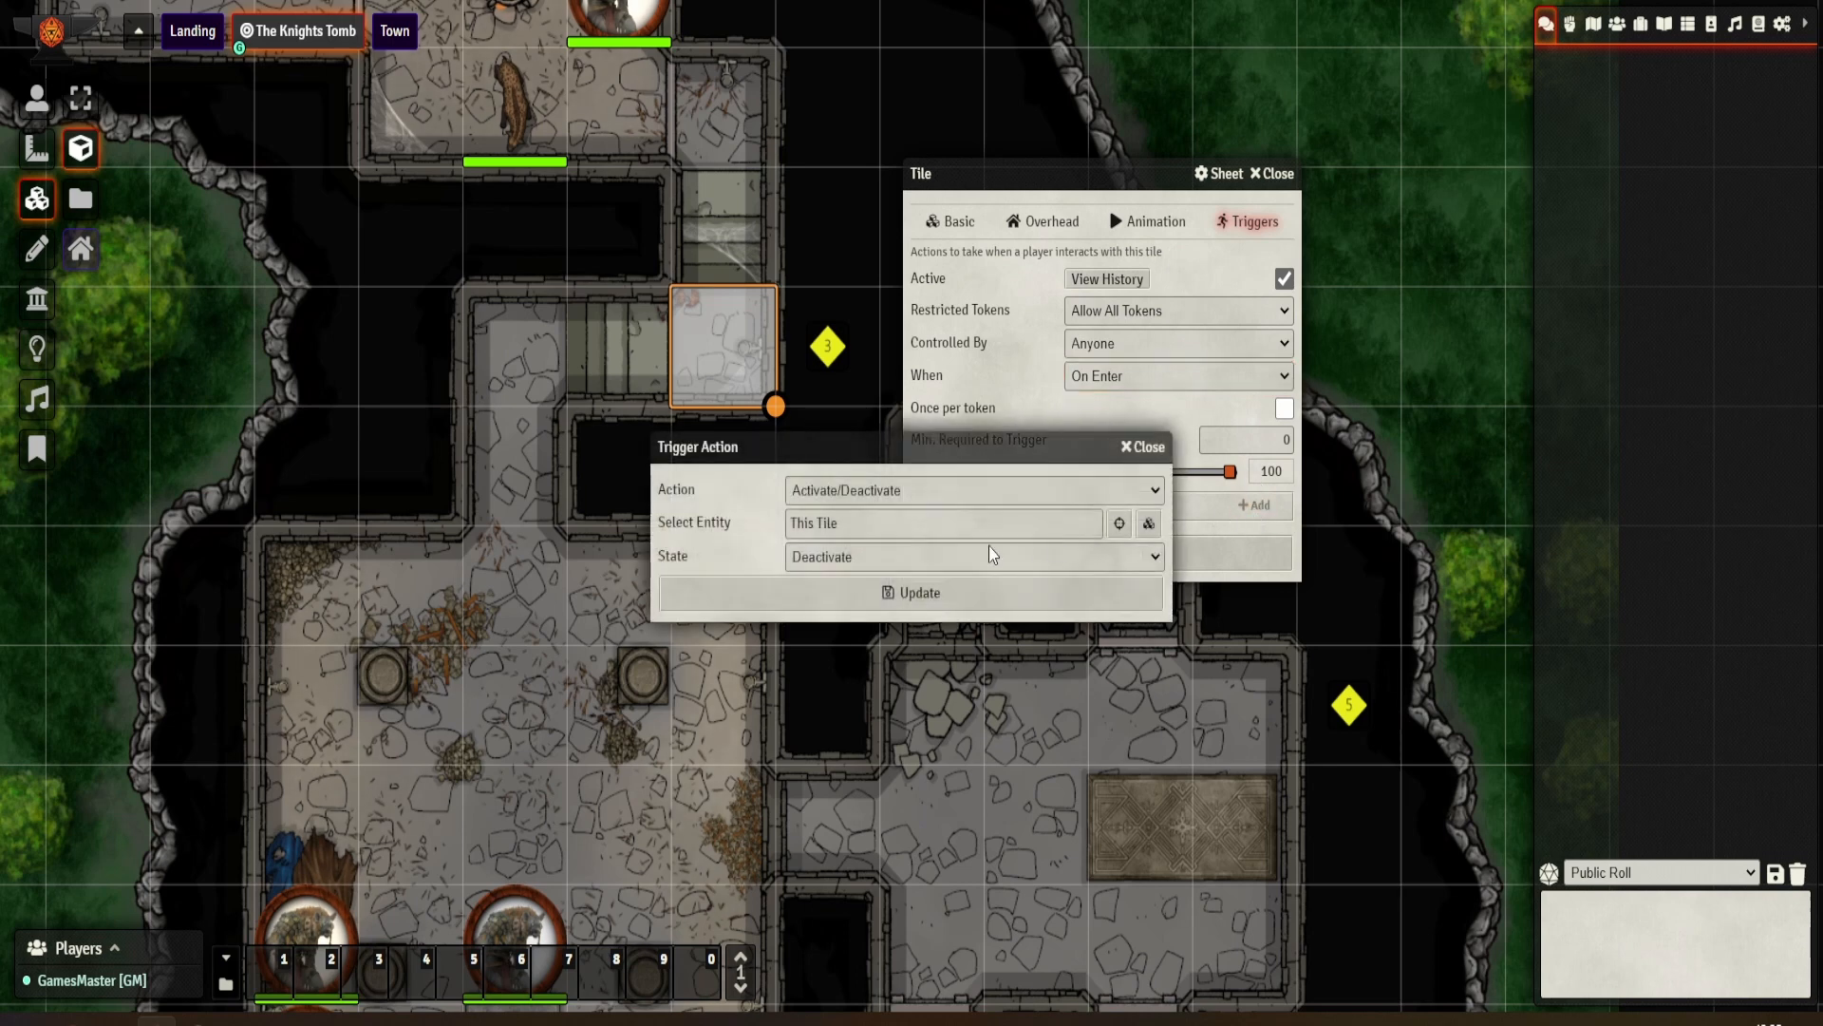
pyautogui.click(899, 490)
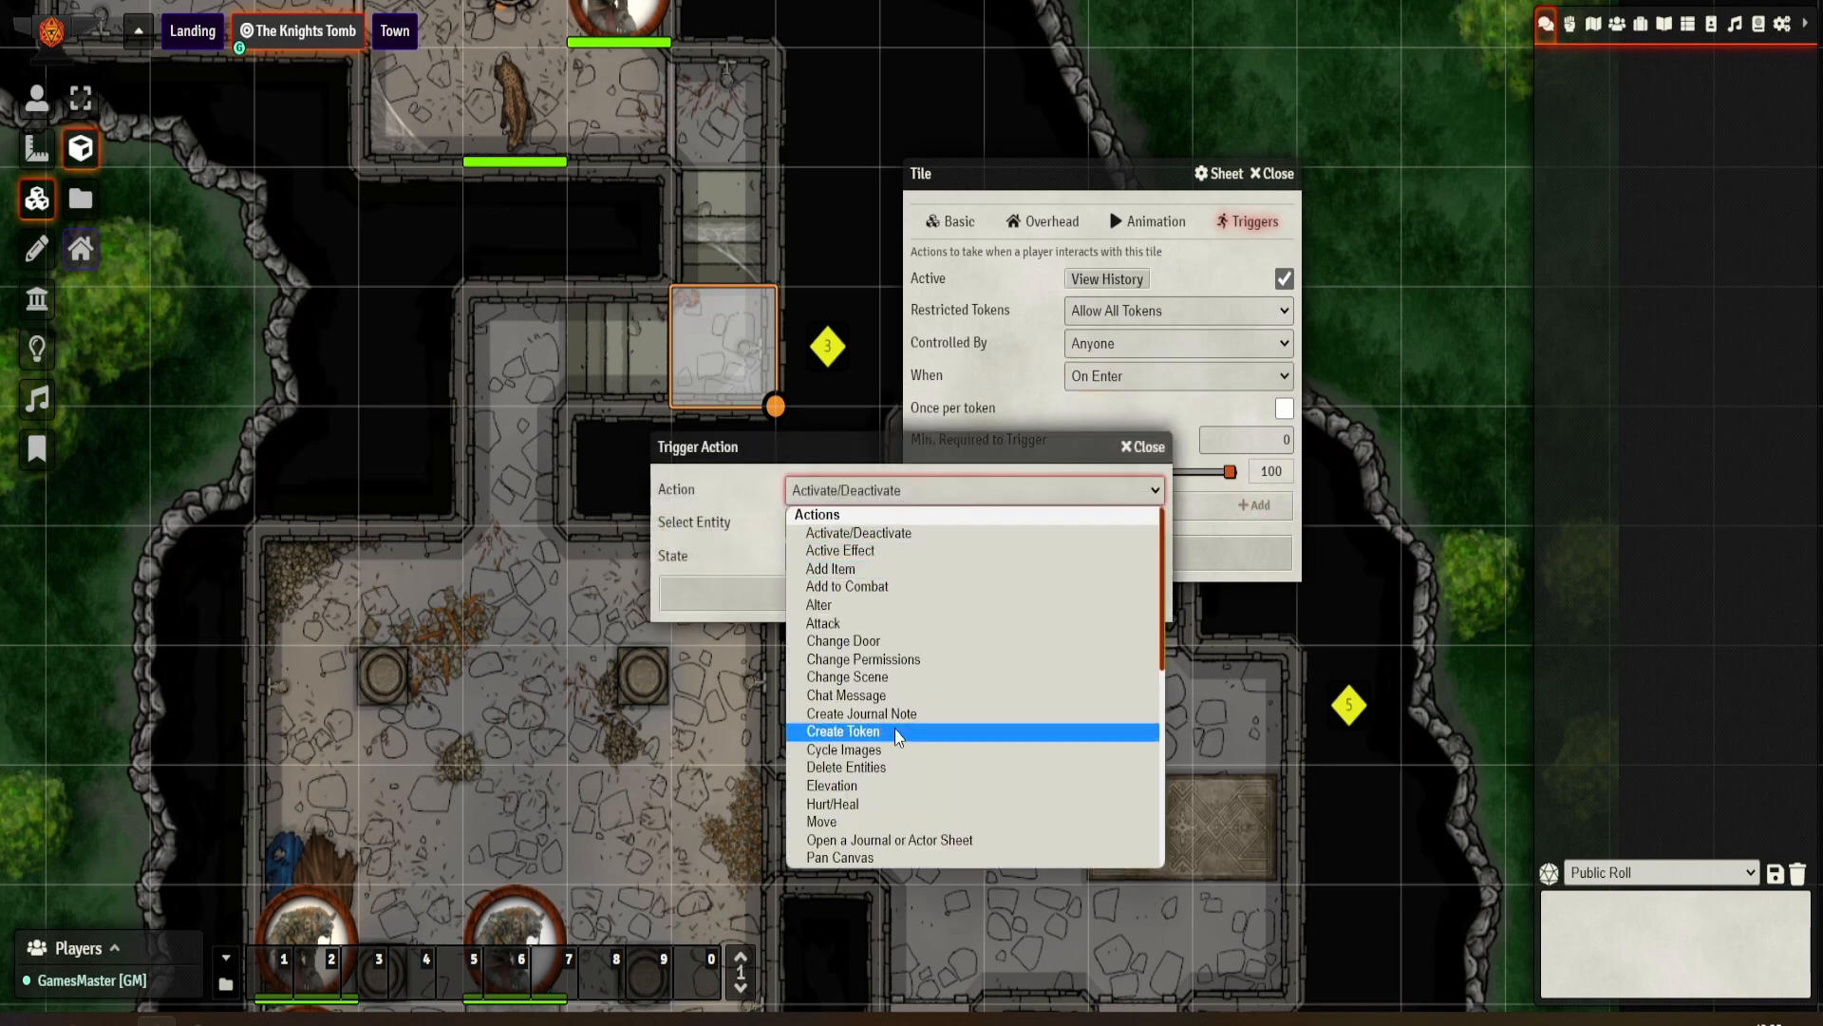
pyautogui.scroll(-3, 900, 734)
pyautogui.scroll(-3, 898, 734)
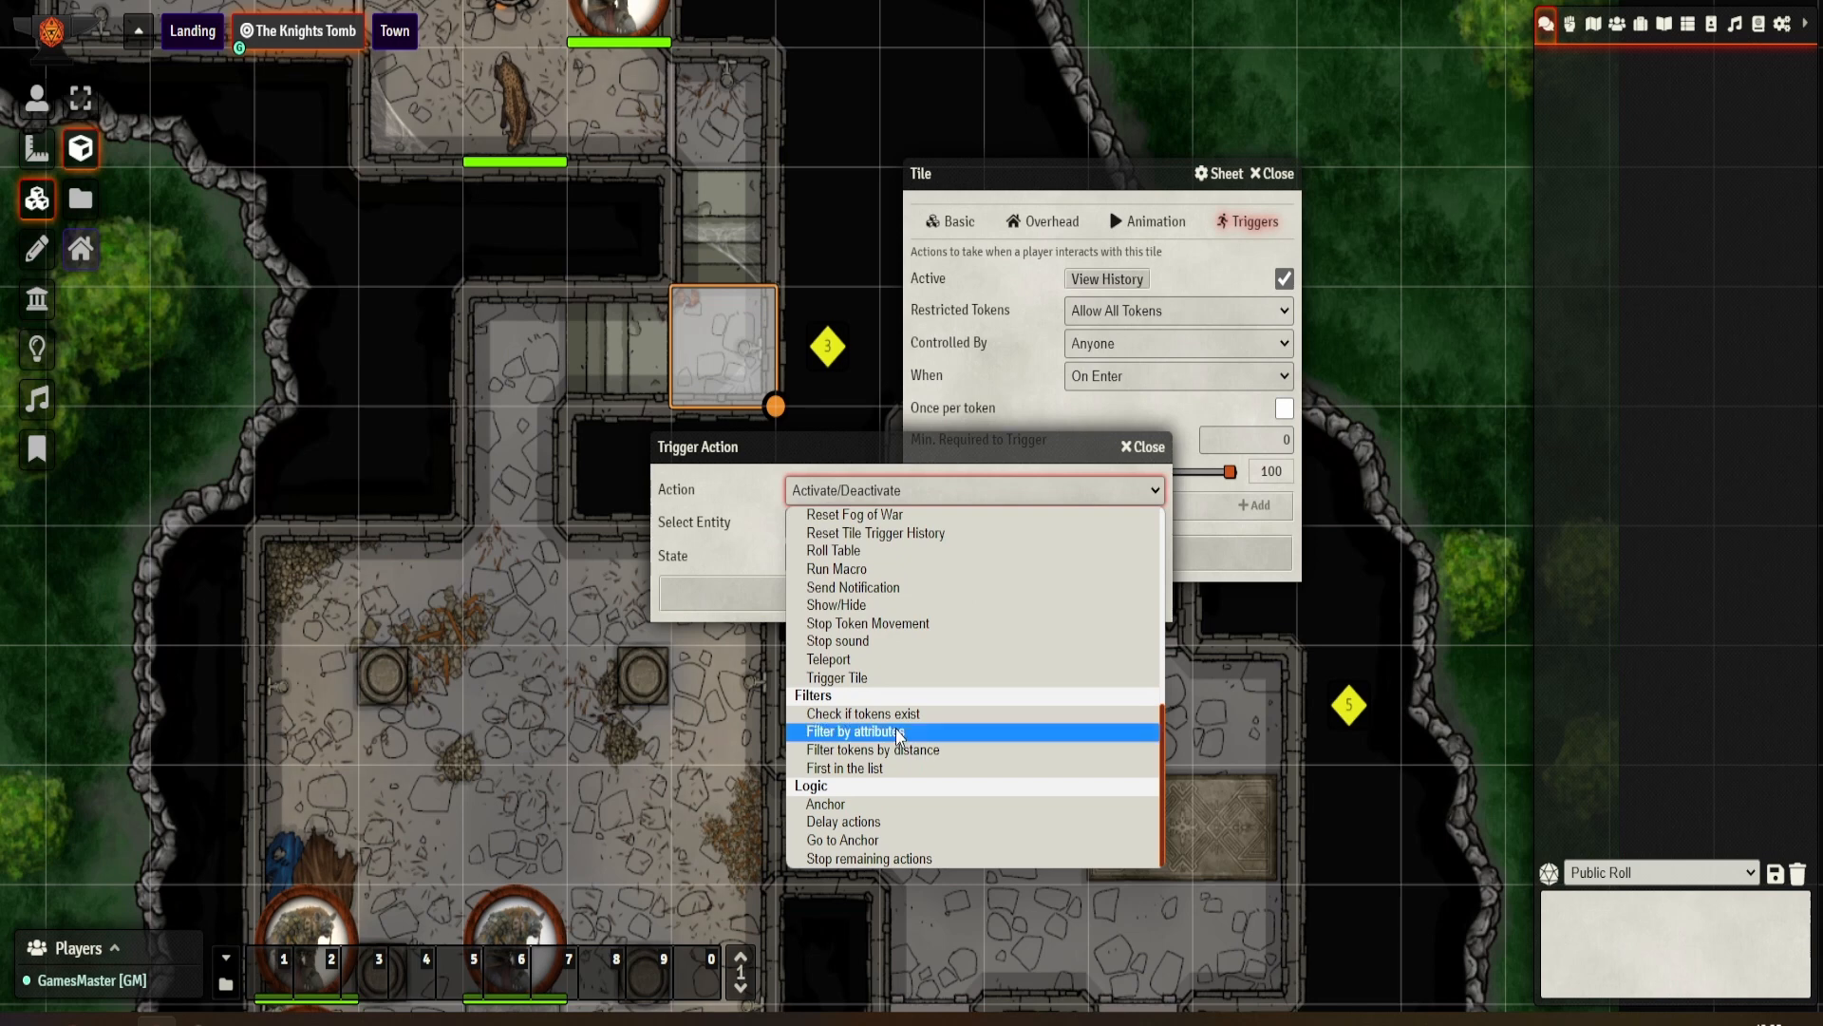
pyautogui.scroll(3, 898, 734)
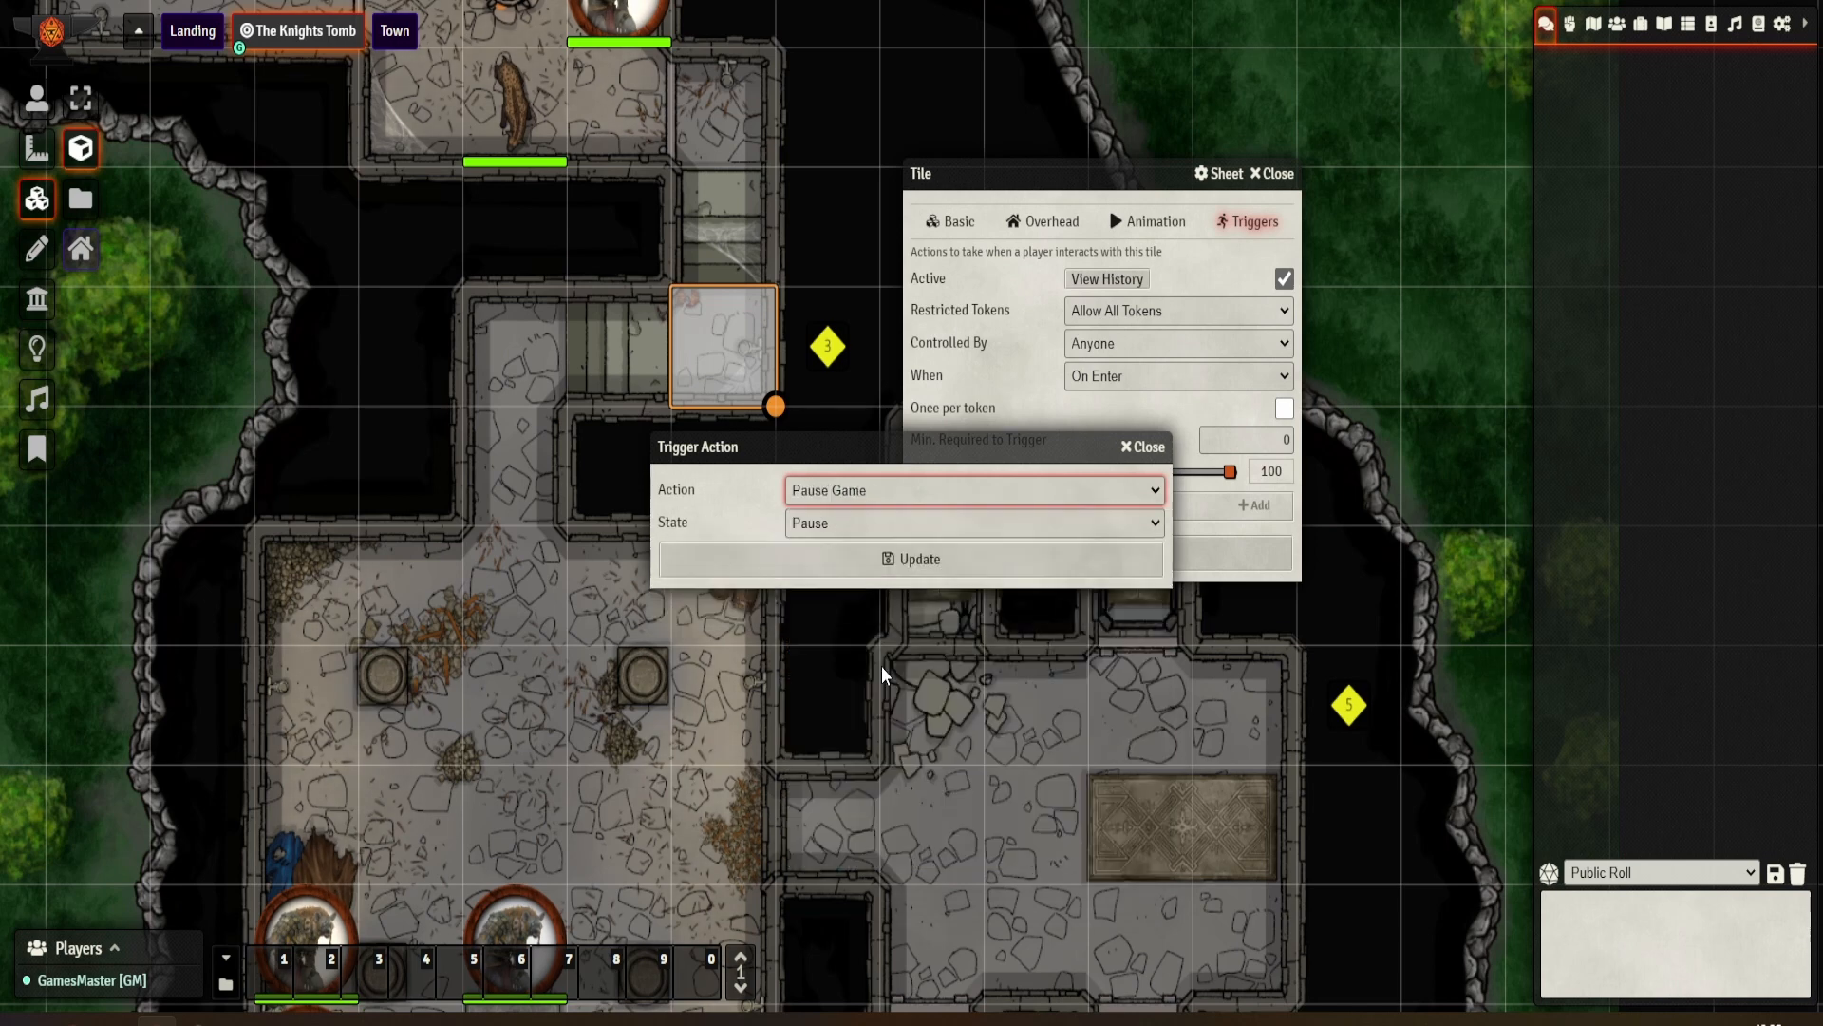
pyautogui.click(886, 662)
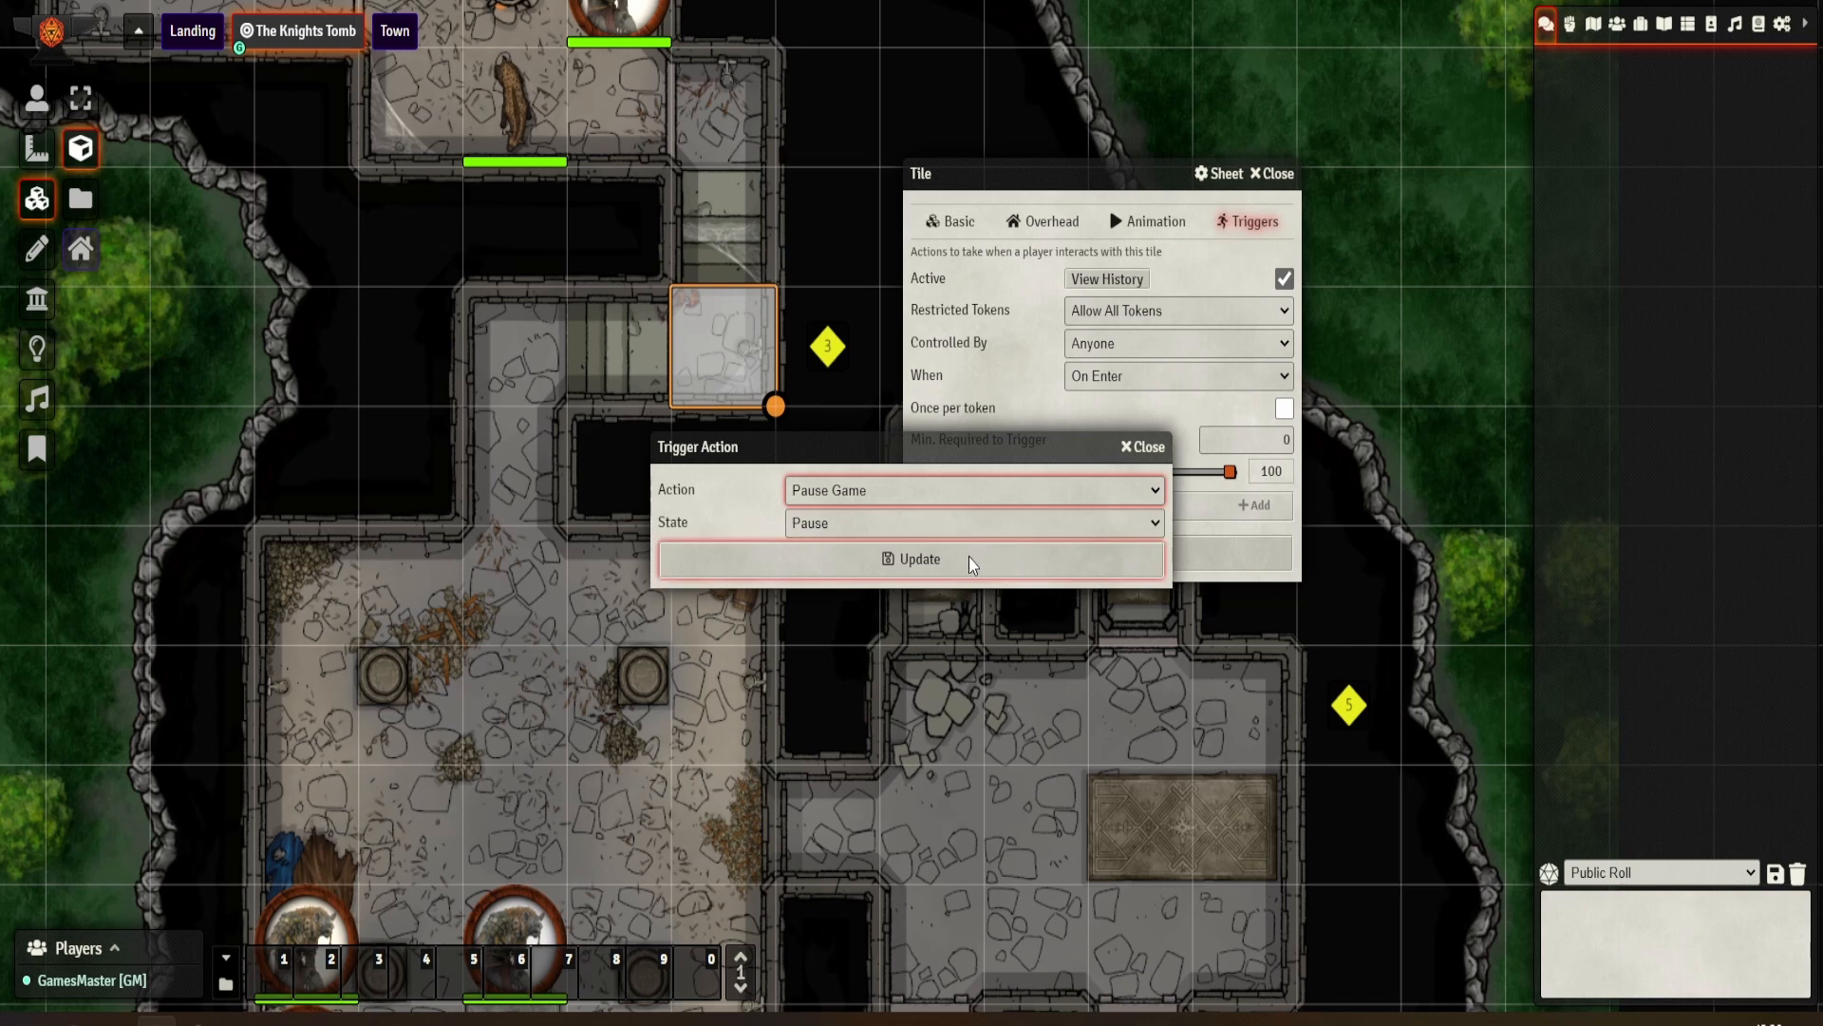
pyautogui.click(976, 560)
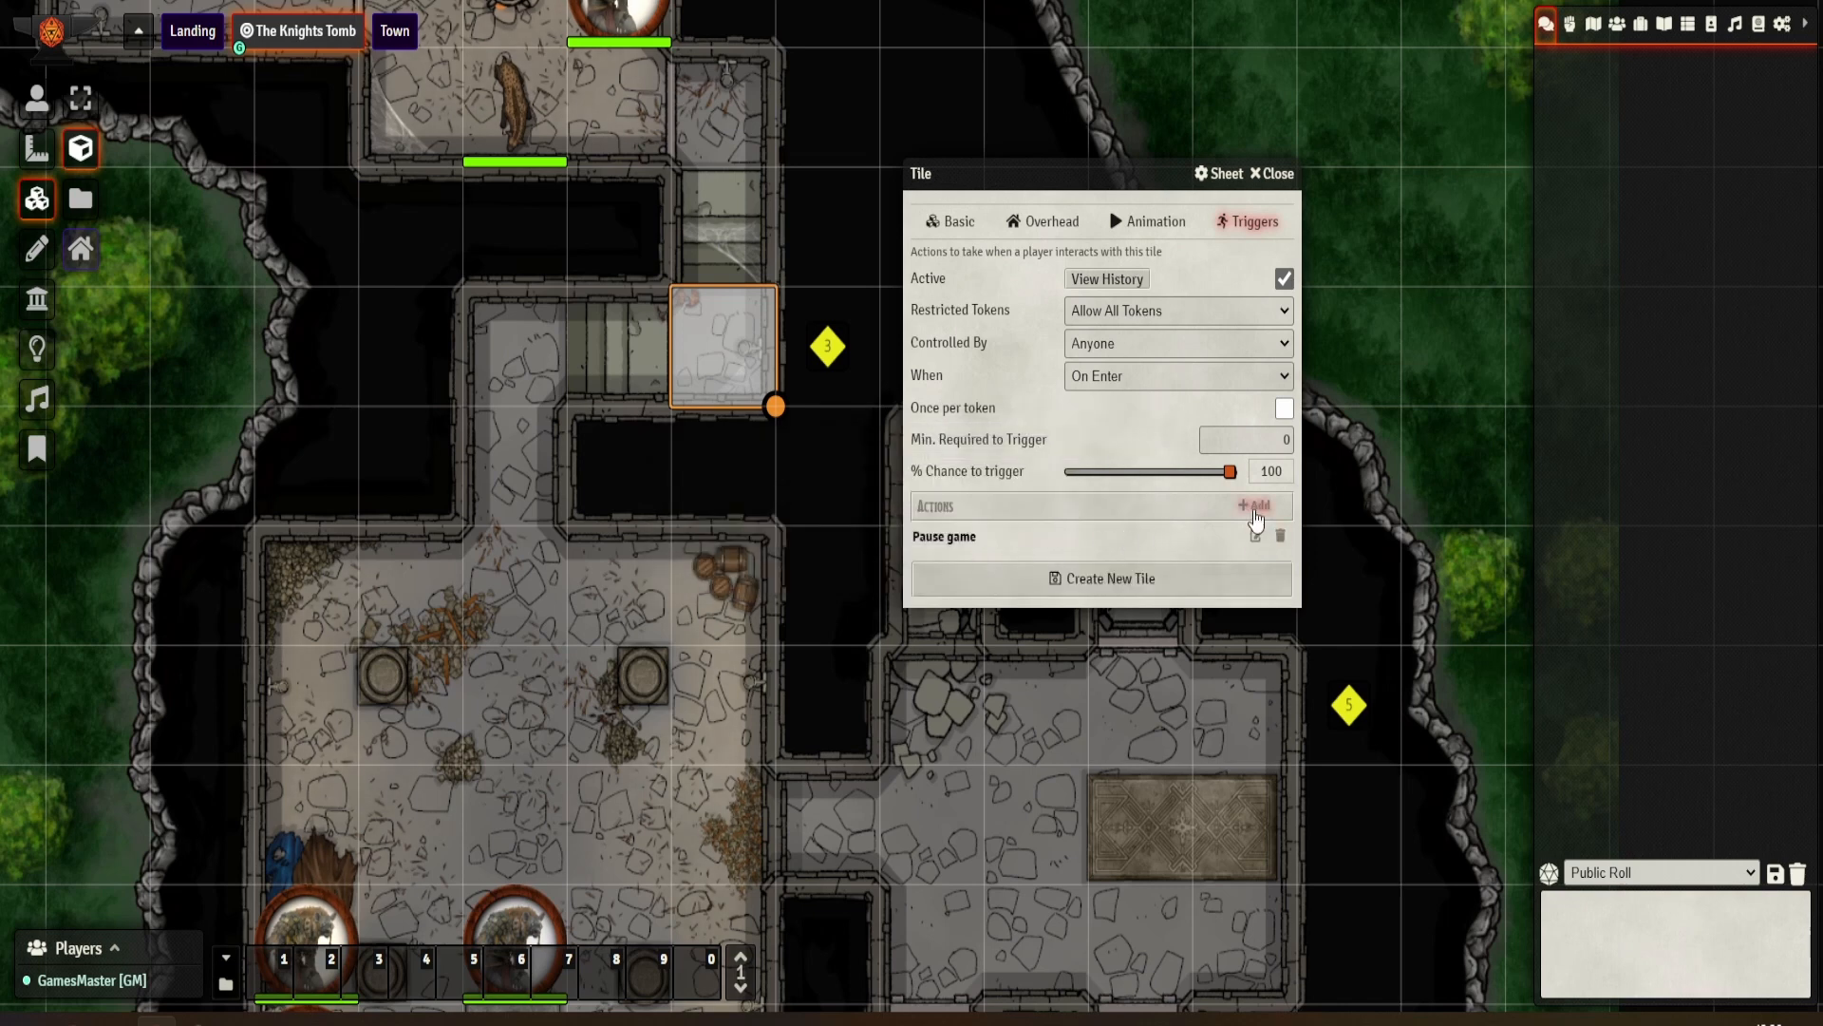
# Step: Start a second trigger action of type Run Macro using the Trap Trigger - Plate macro
pyautogui.click(1256, 536)
pyautogui.click(953, 496)
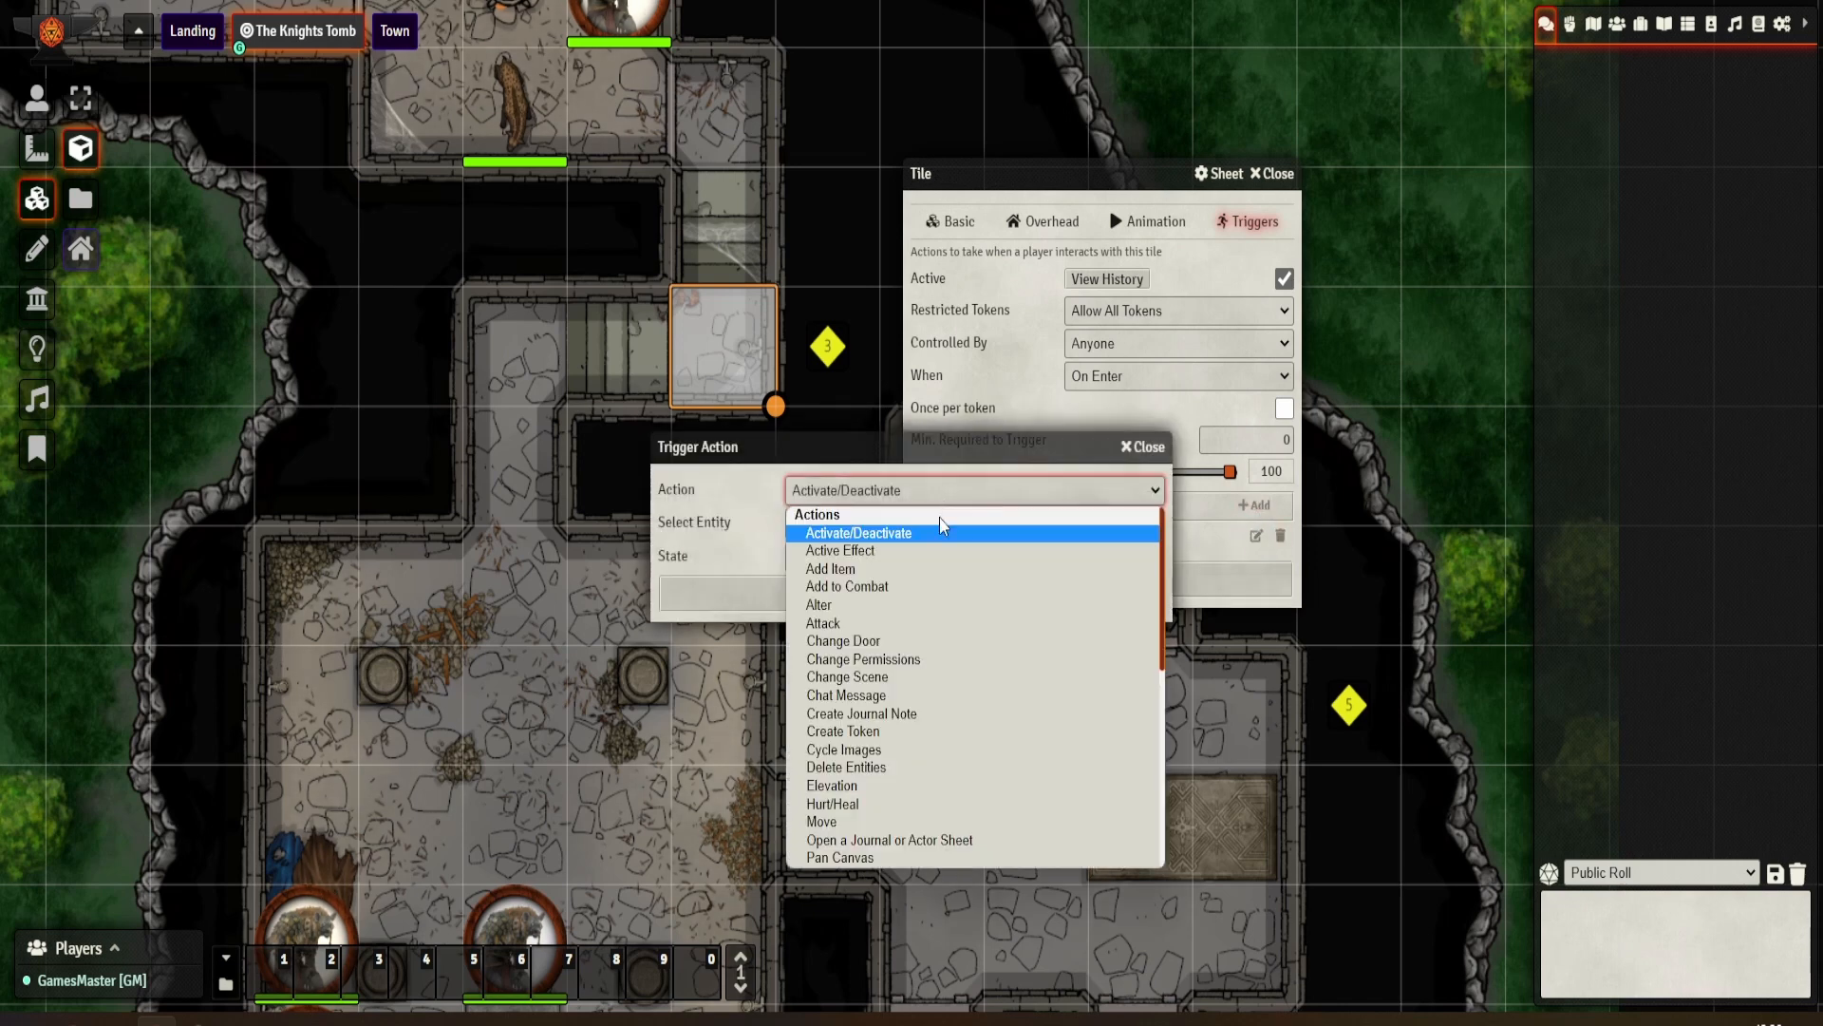
pyautogui.scroll(-2, 926, 700)
pyautogui.scroll(-4, 920, 700)
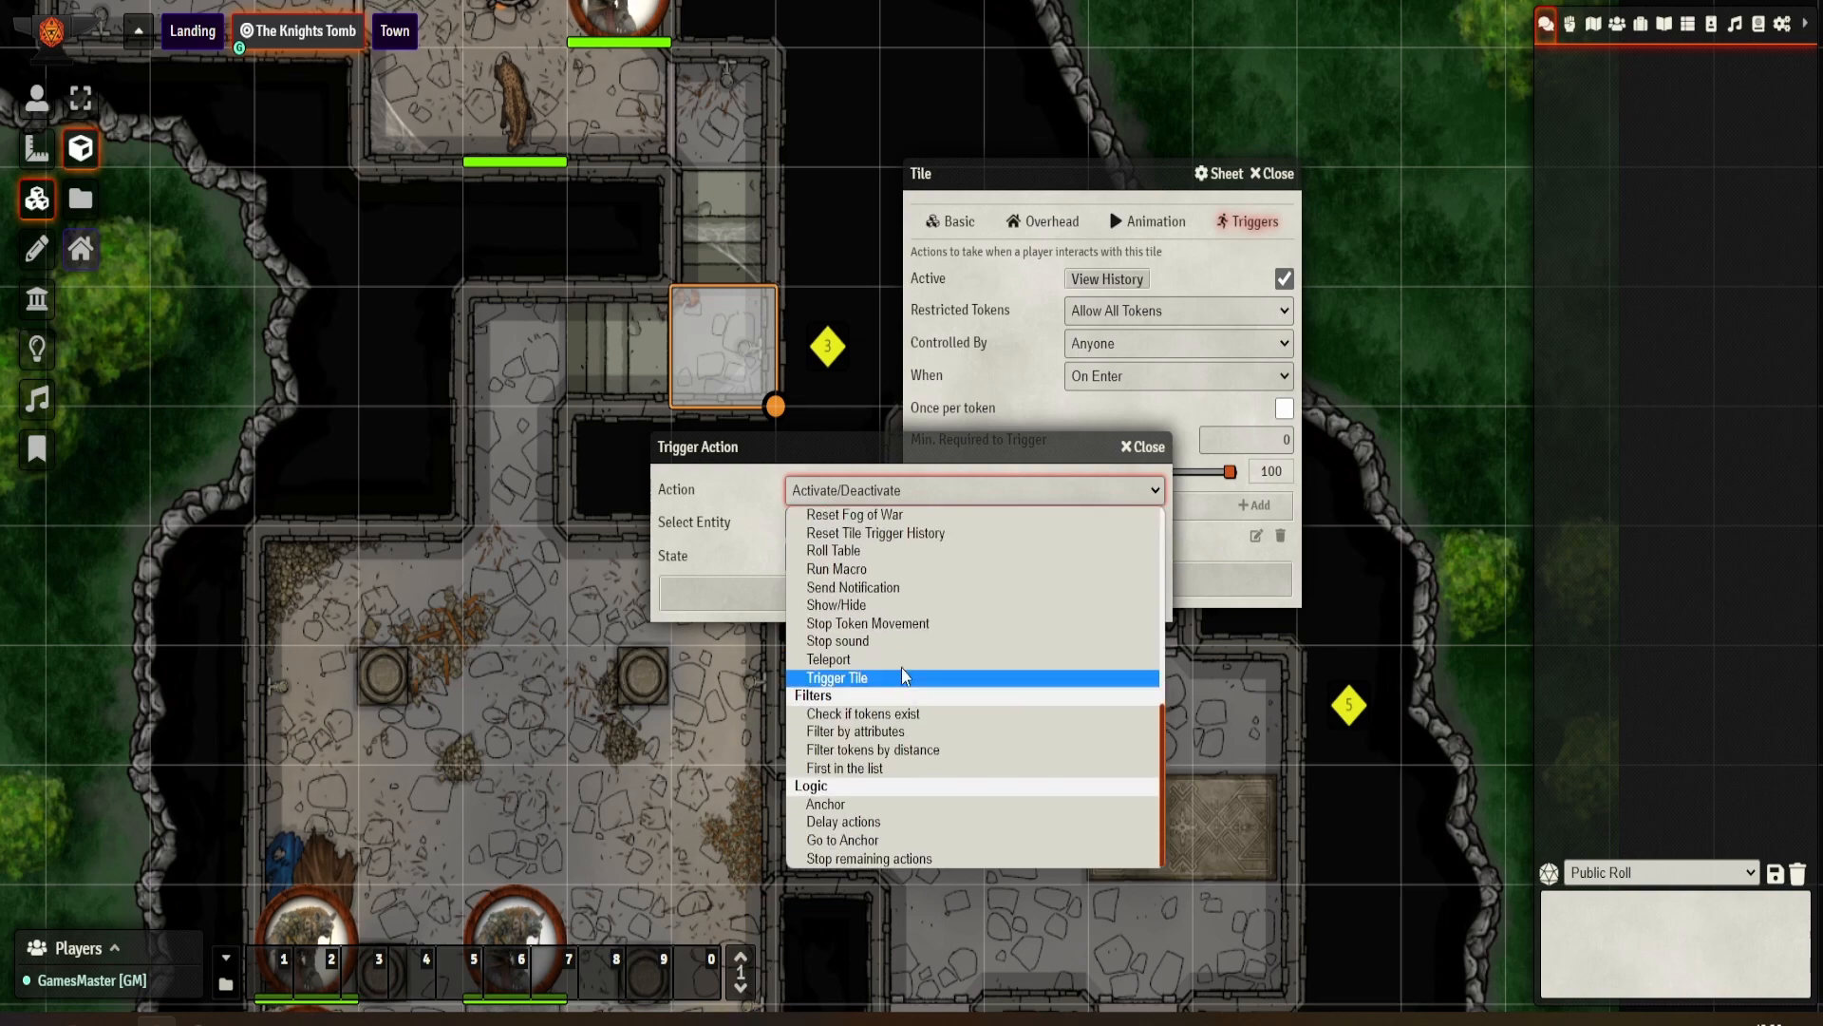
pyautogui.click(887, 569)
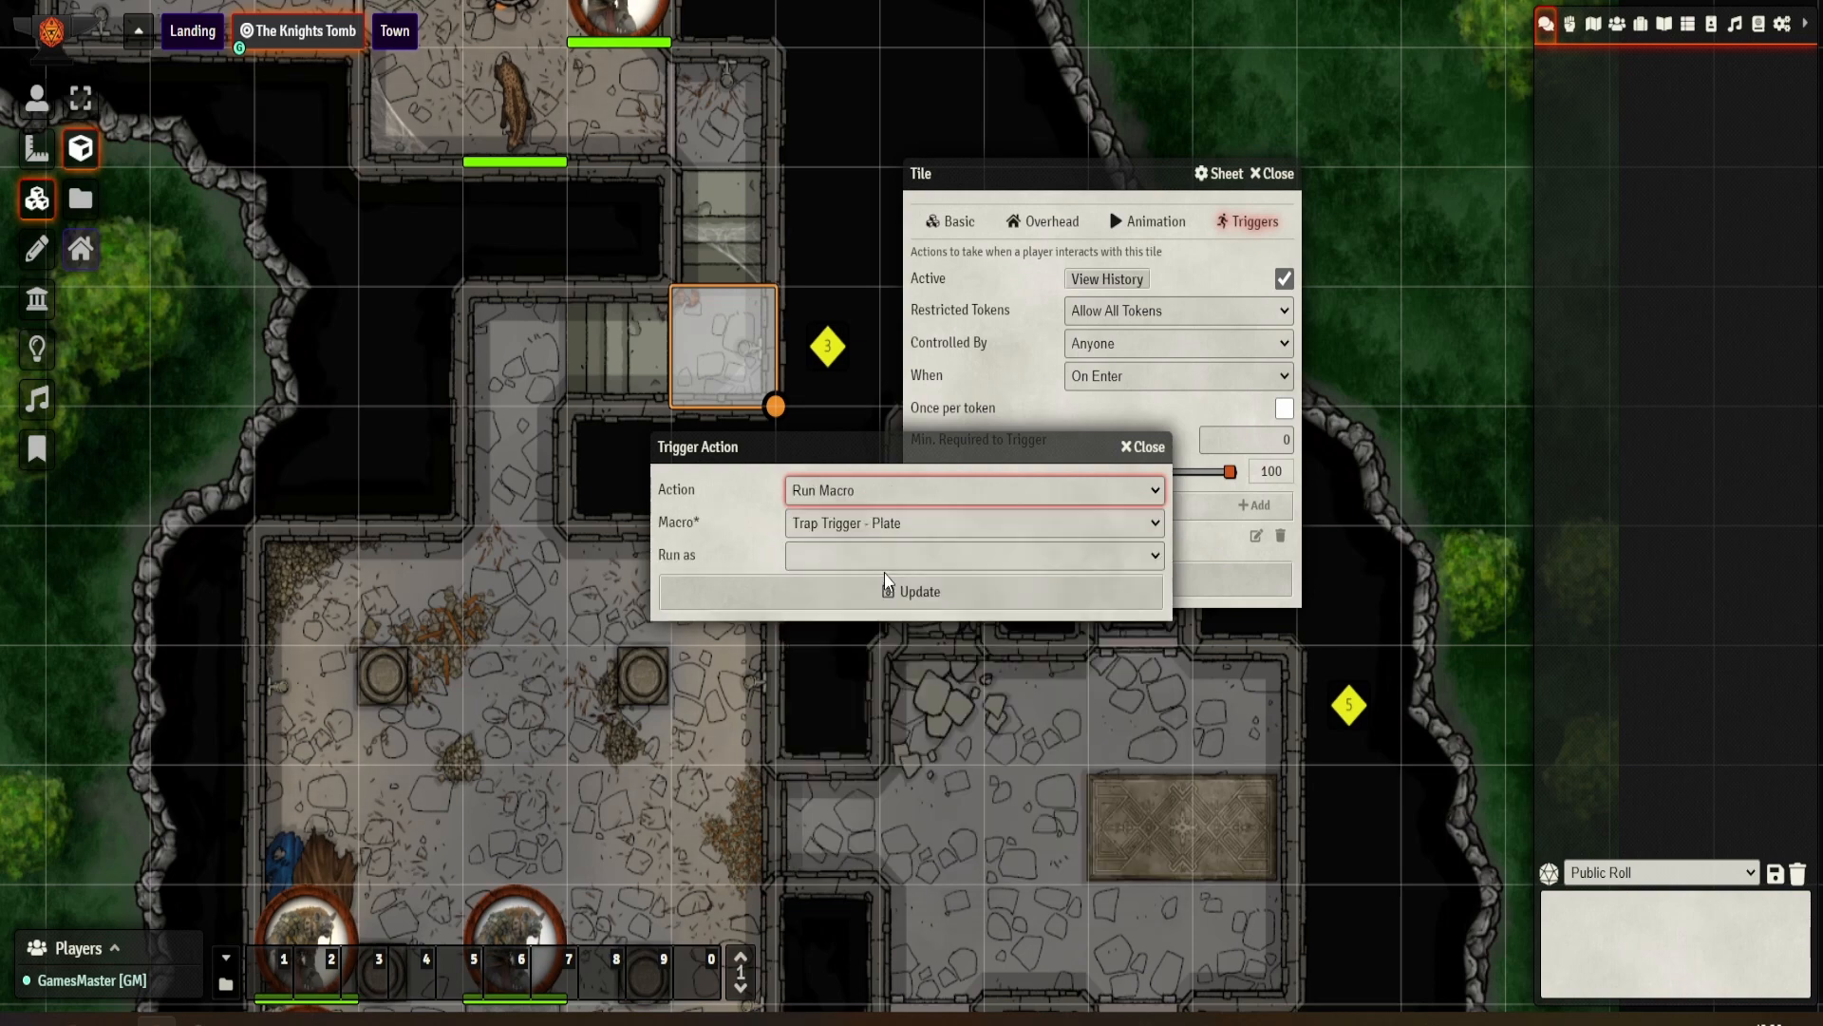
pyautogui.click(935, 527)
pyautogui.click(938, 542)
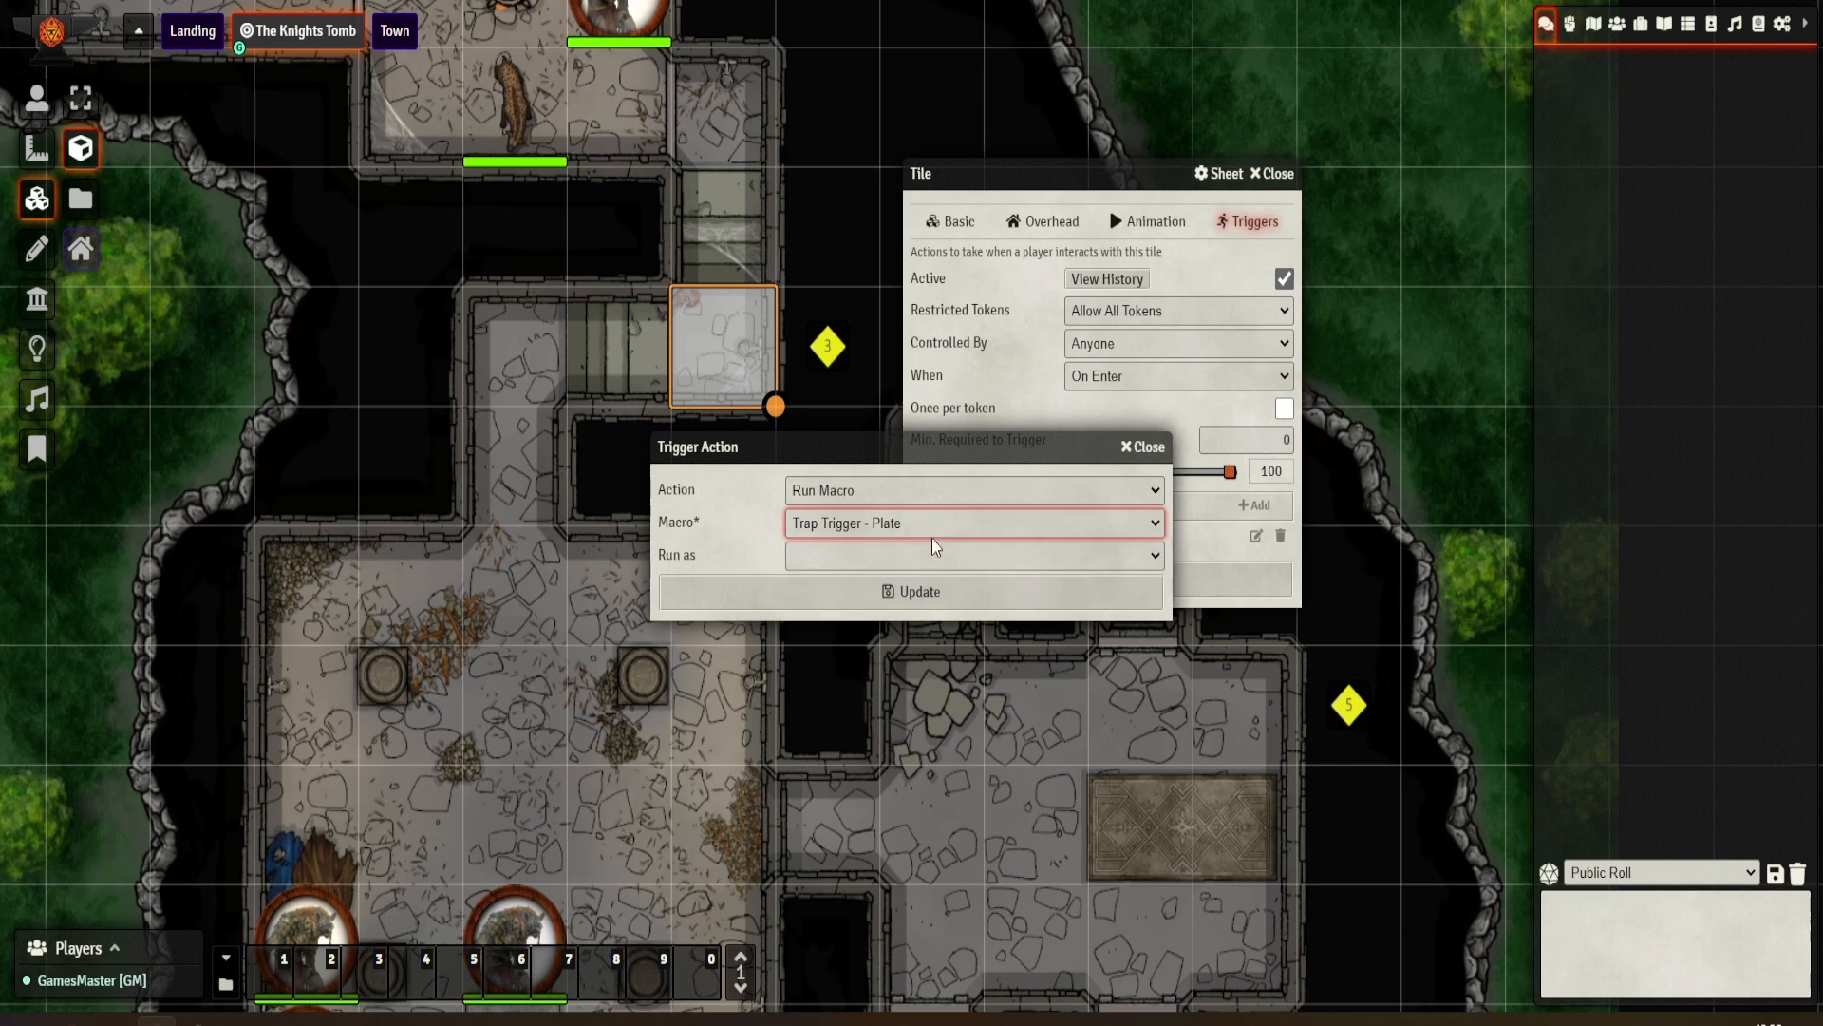
# Step: Set the Run Macro action to run as GM
pyautogui.click(937, 558)
pyautogui.click(910, 598)
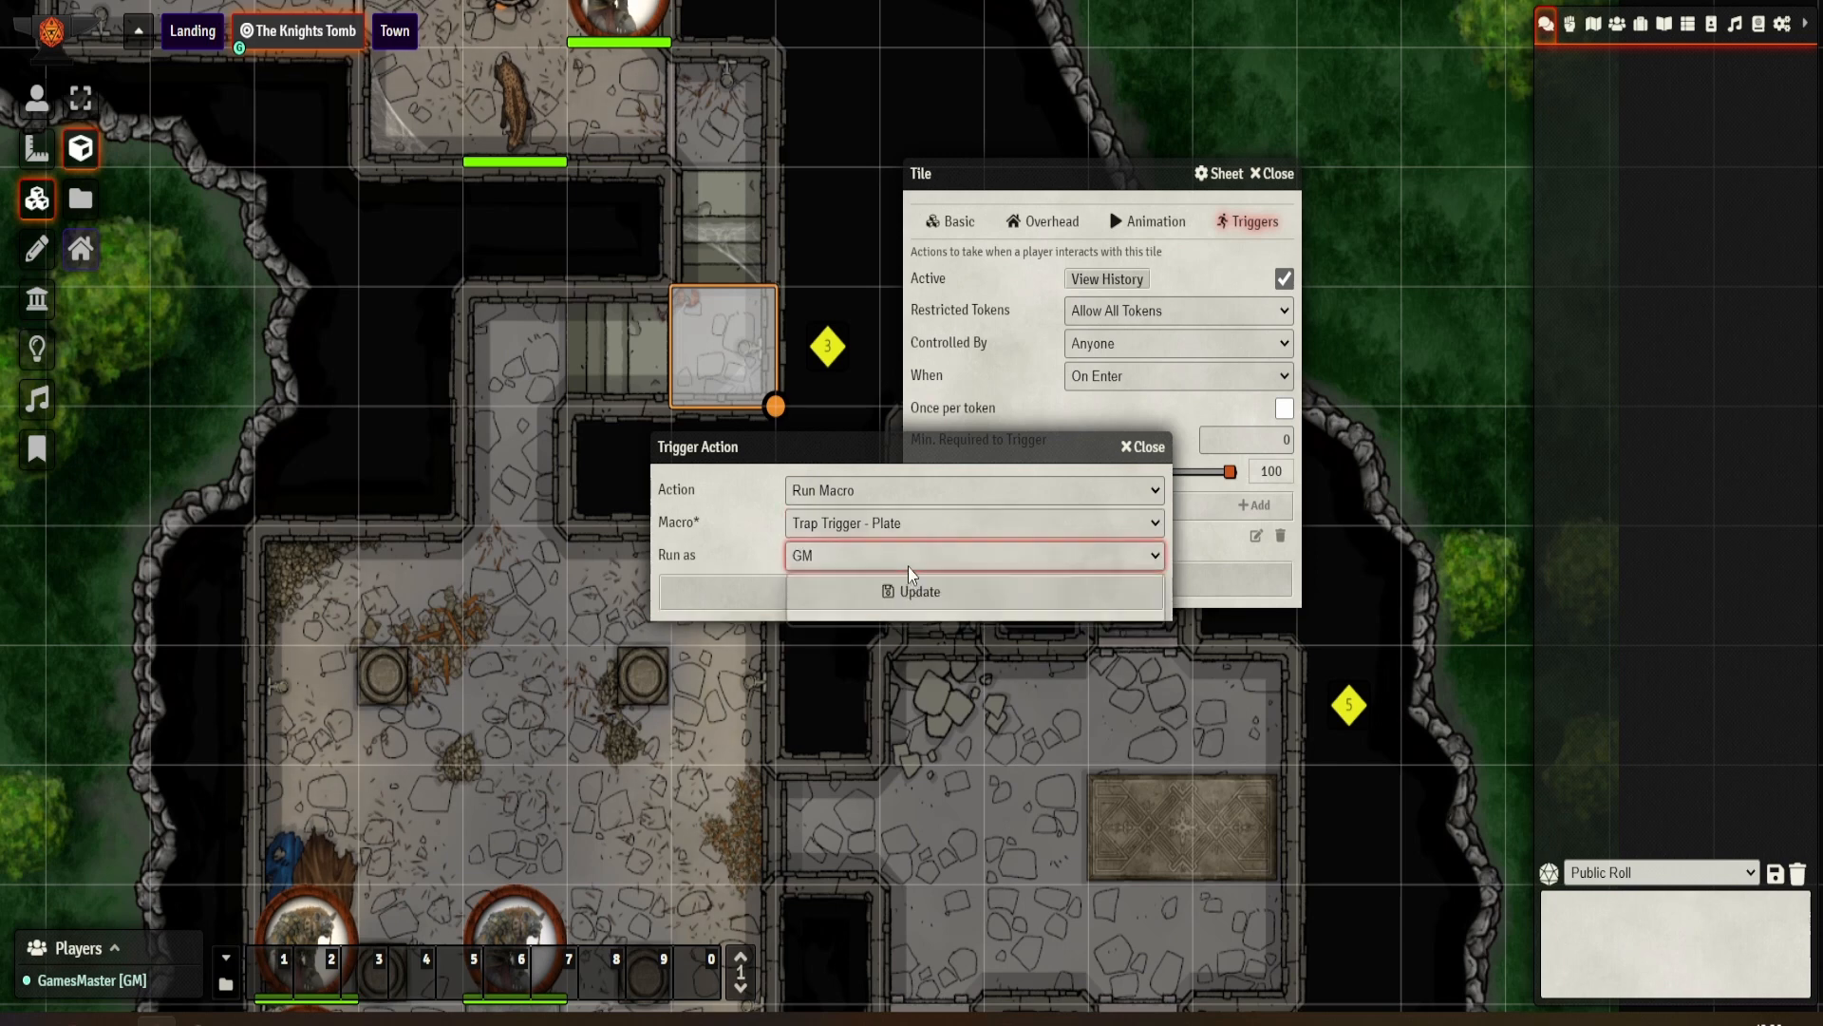
pyautogui.click(912, 559)
pyautogui.click(902, 616)
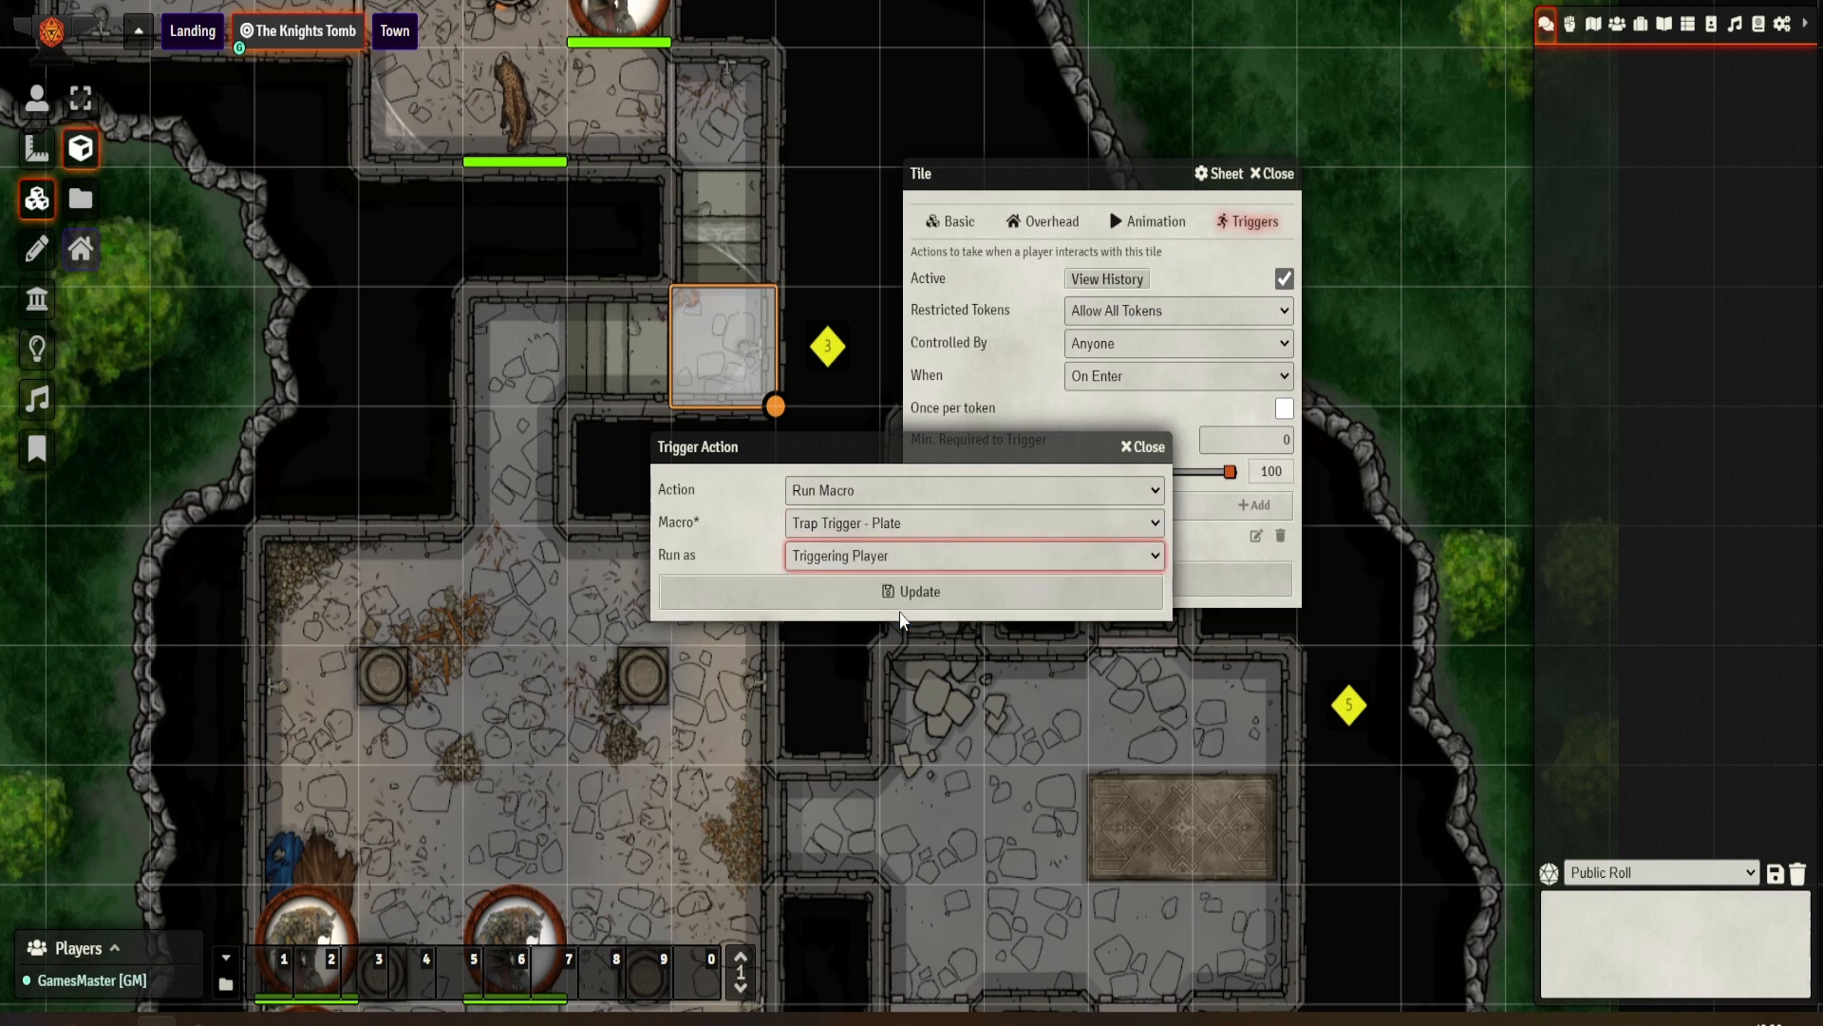
pyautogui.click(923, 558)
pyautogui.click(913, 598)
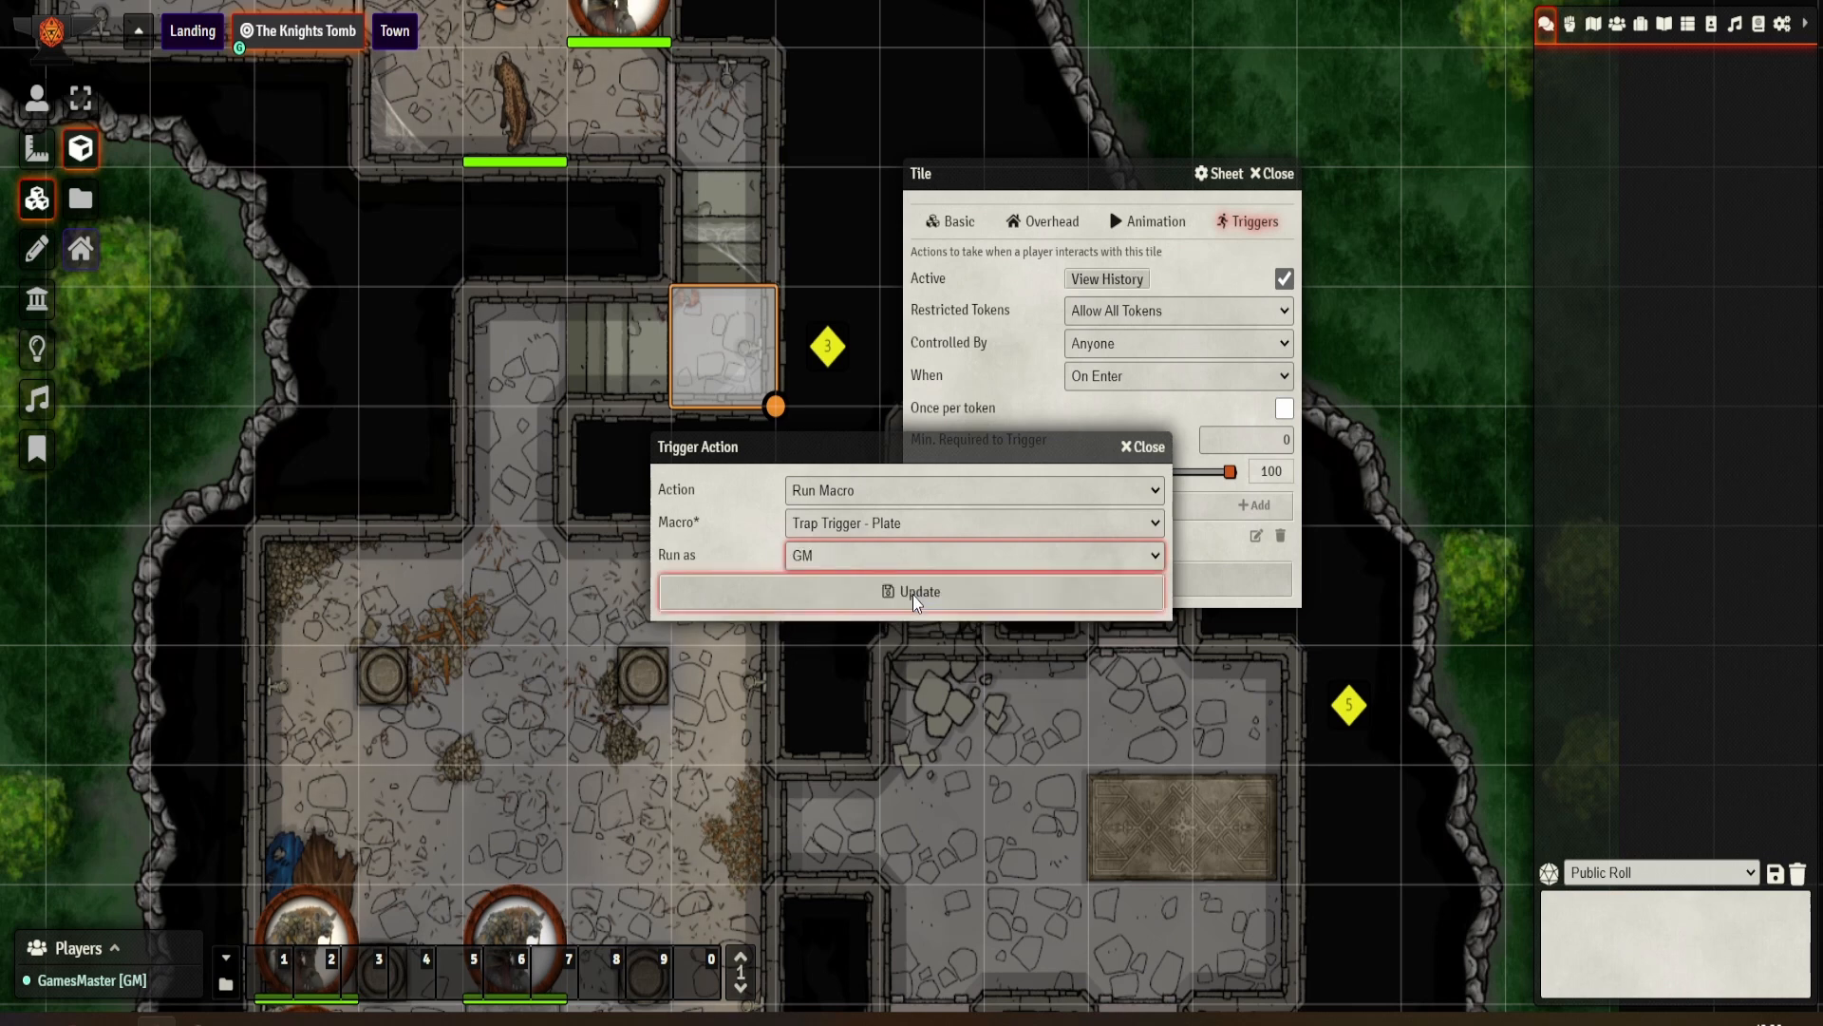
# Step: Review the Trap Trigger - Plate macro's script, close it, and save the Run Macro action to the tile
pyautogui.click(225, 985)
pyautogui.click(898, 494)
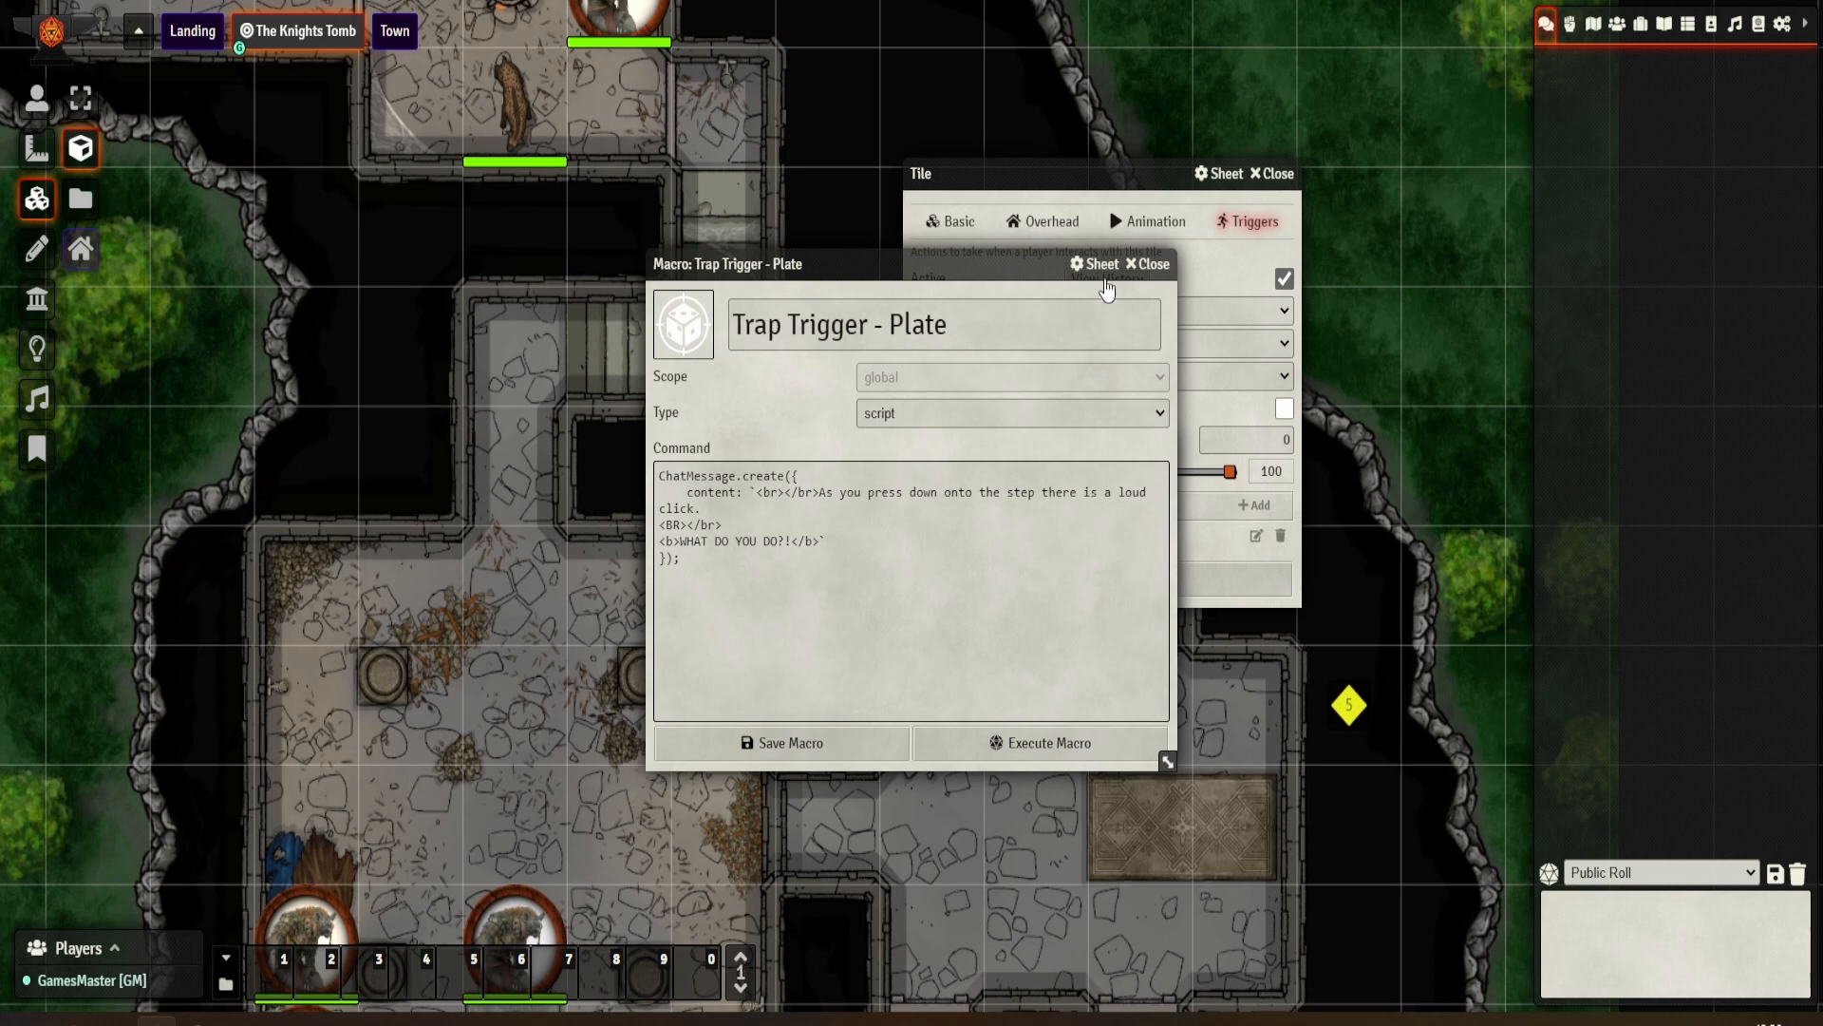
pyautogui.click(1149, 264)
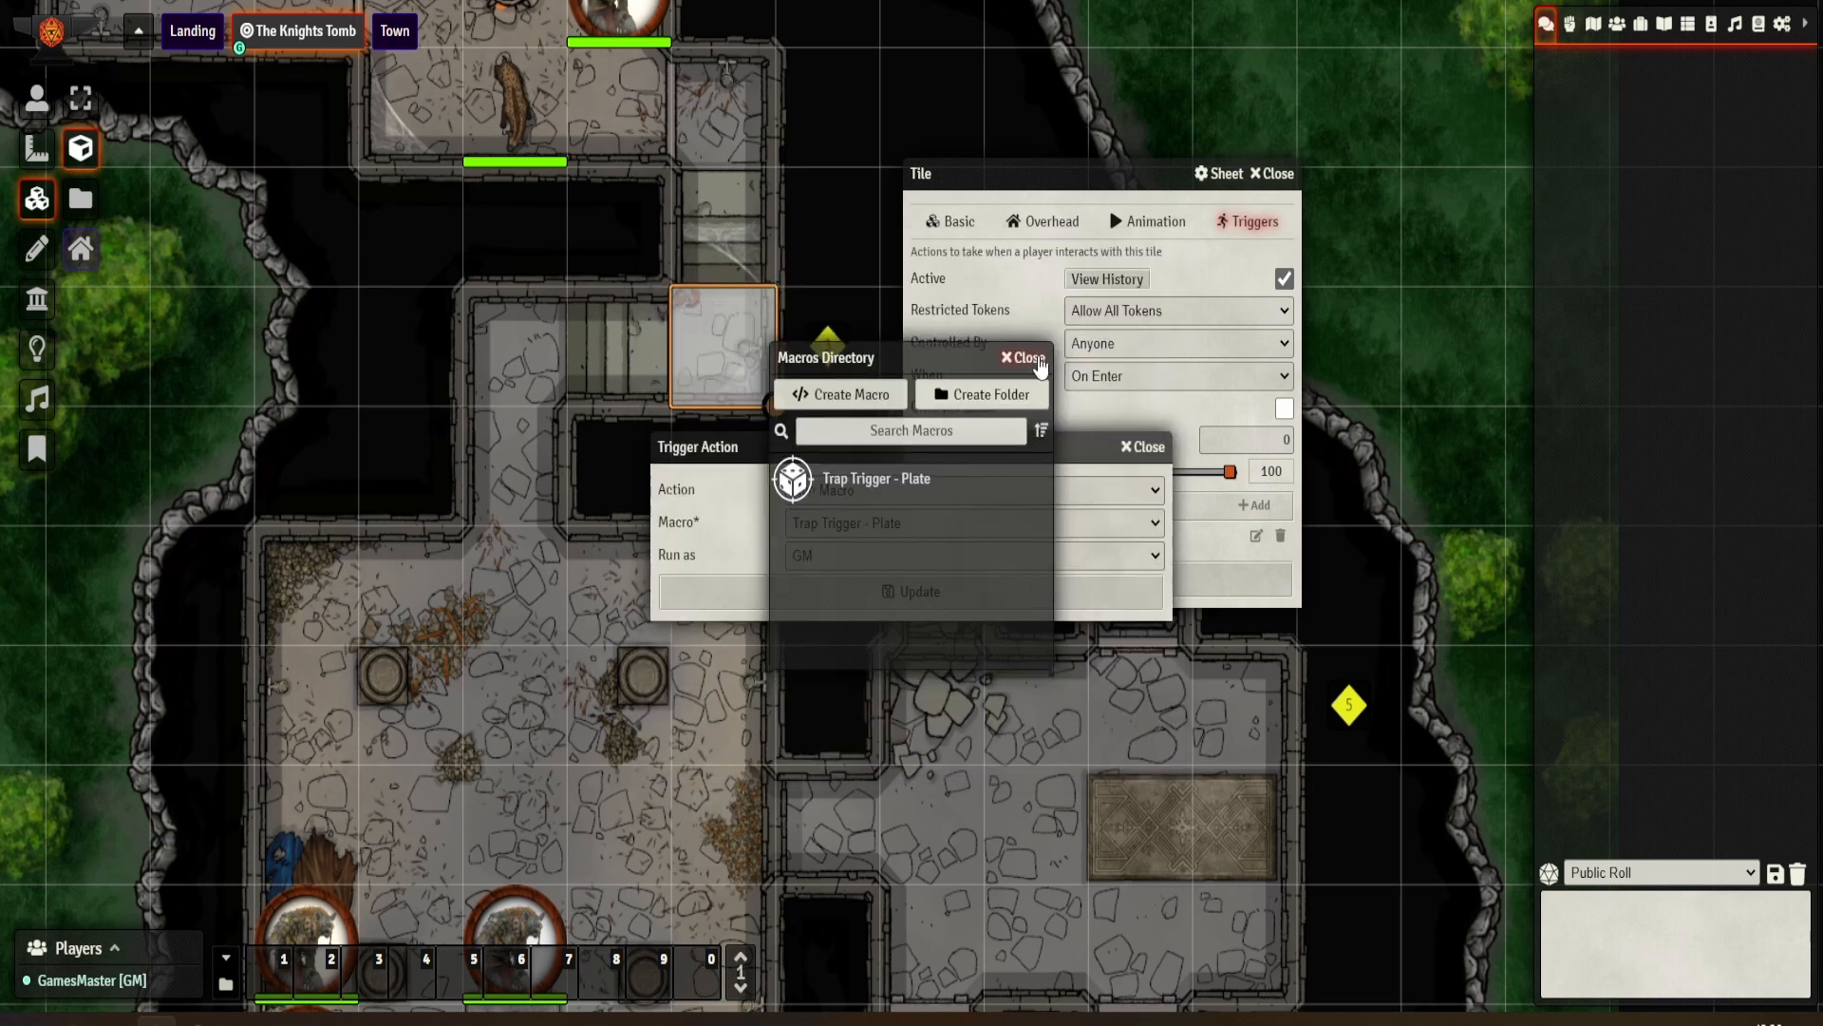
pyautogui.click(1024, 358)
pyautogui.click(919, 605)
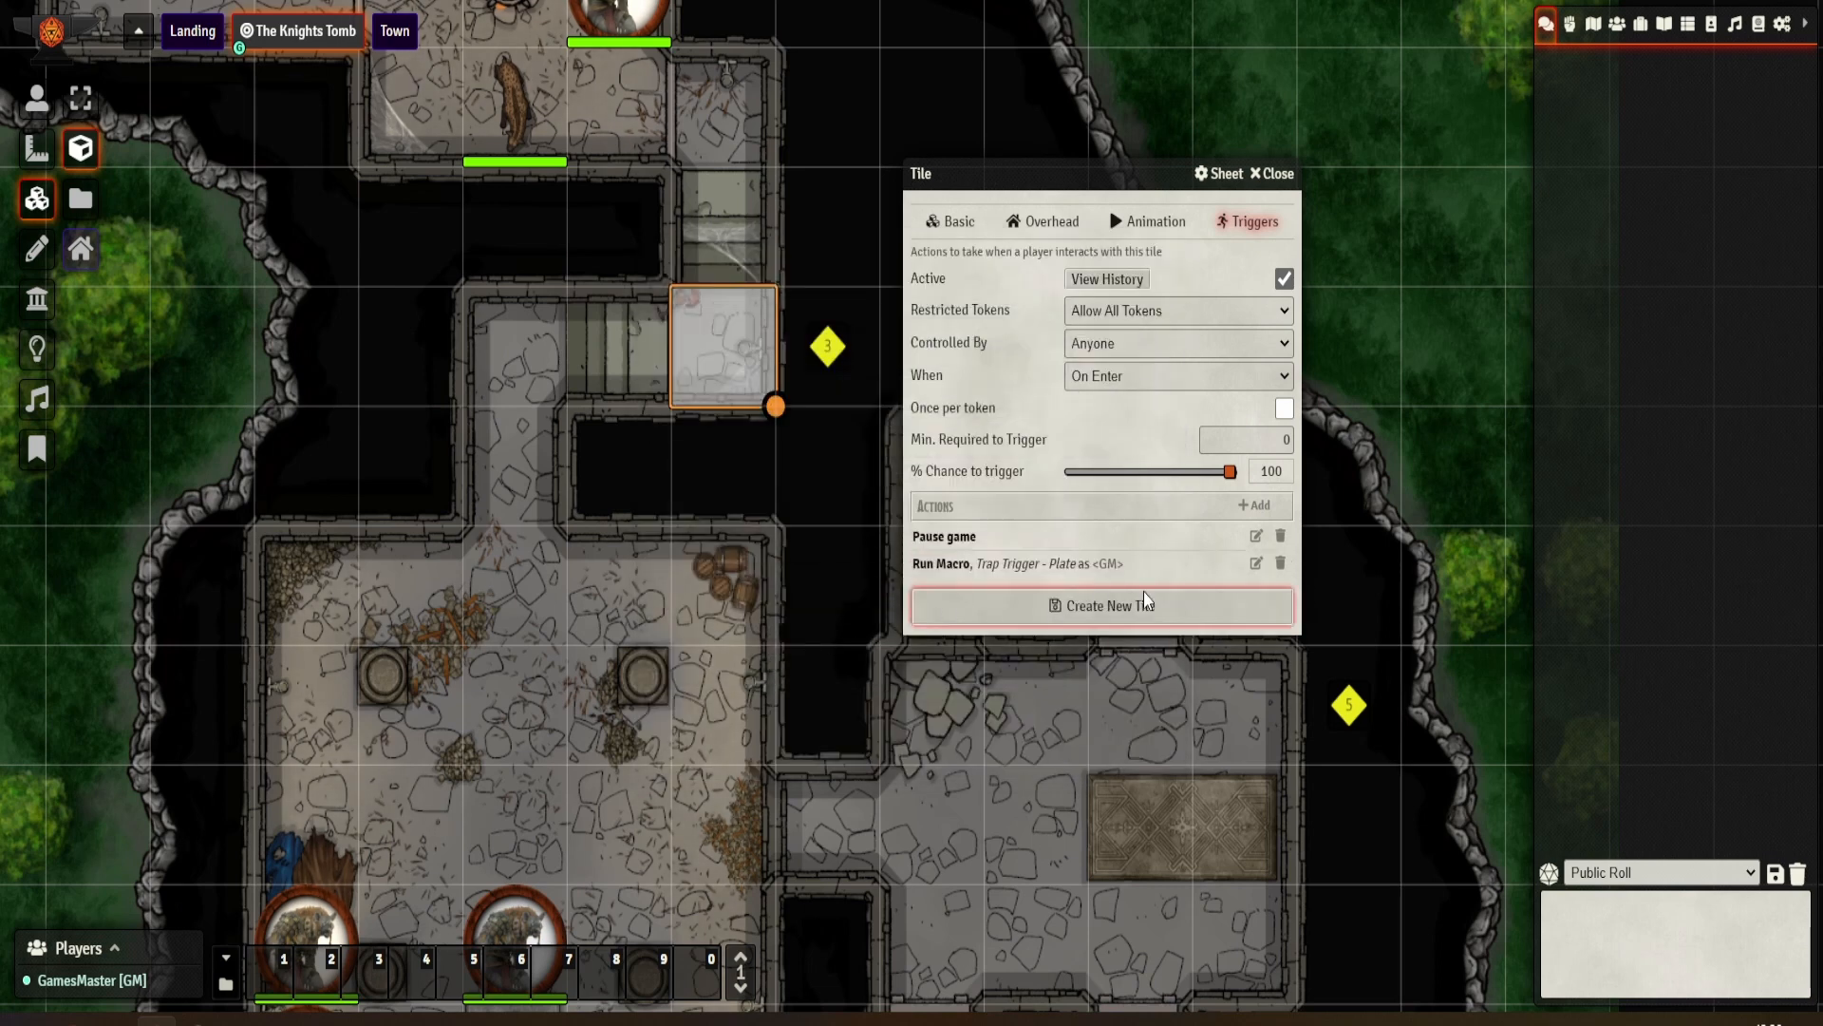
# Step: Add a Delay actions step of 20 seconds to the tile's trigger actions
pyautogui.click(1254, 504)
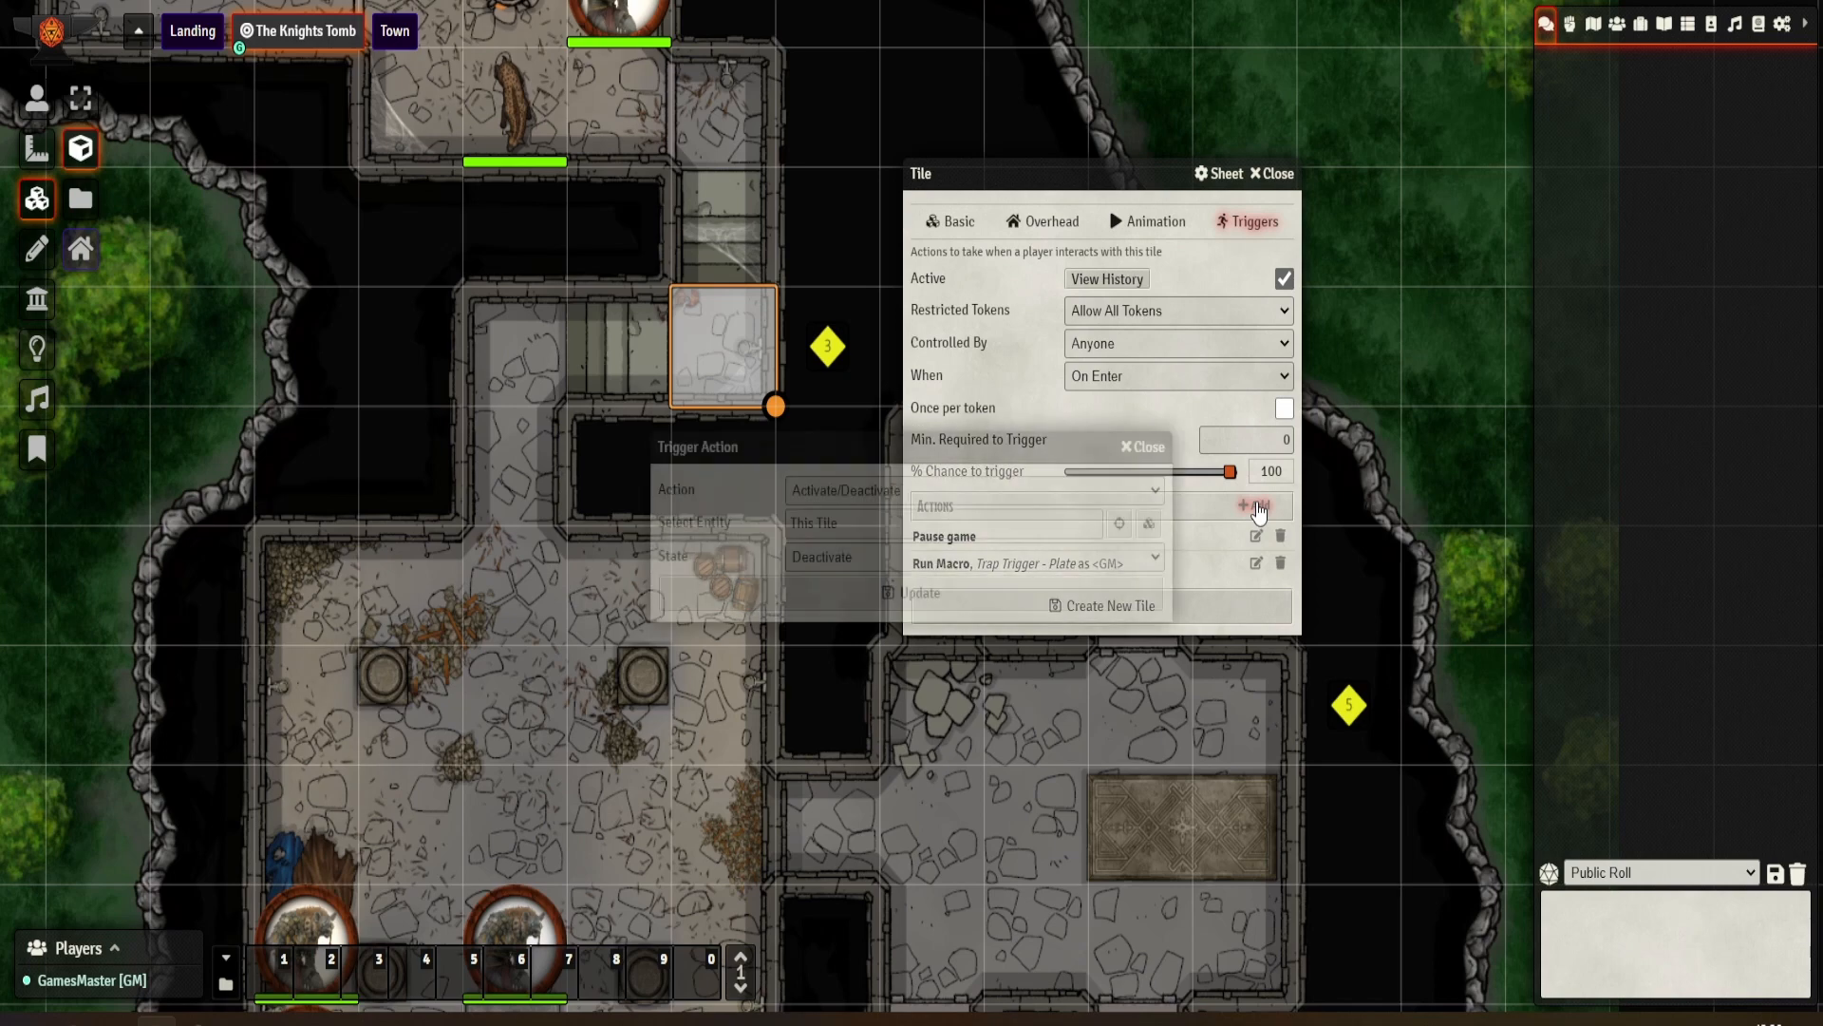
pyautogui.click(878, 492)
pyautogui.scroll(-5, 902, 665)
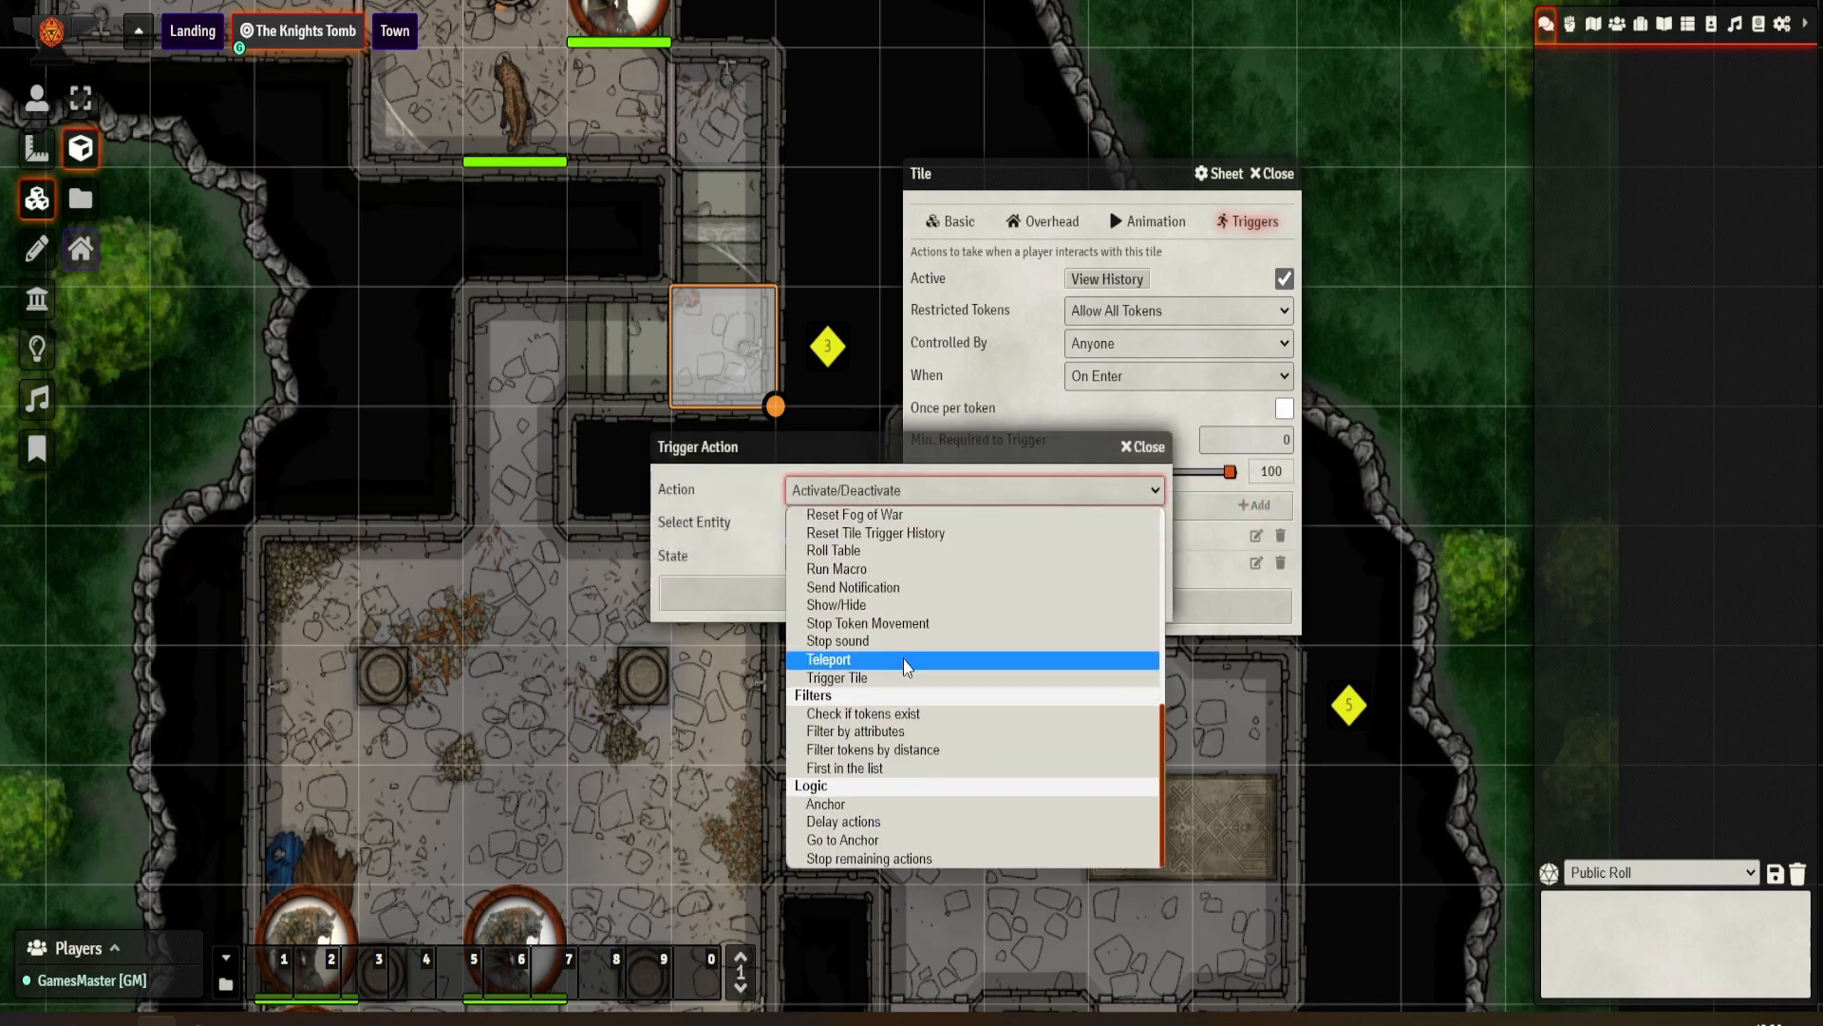
pyautogui.click(889, 823)
pyautogui.click(955, 520)
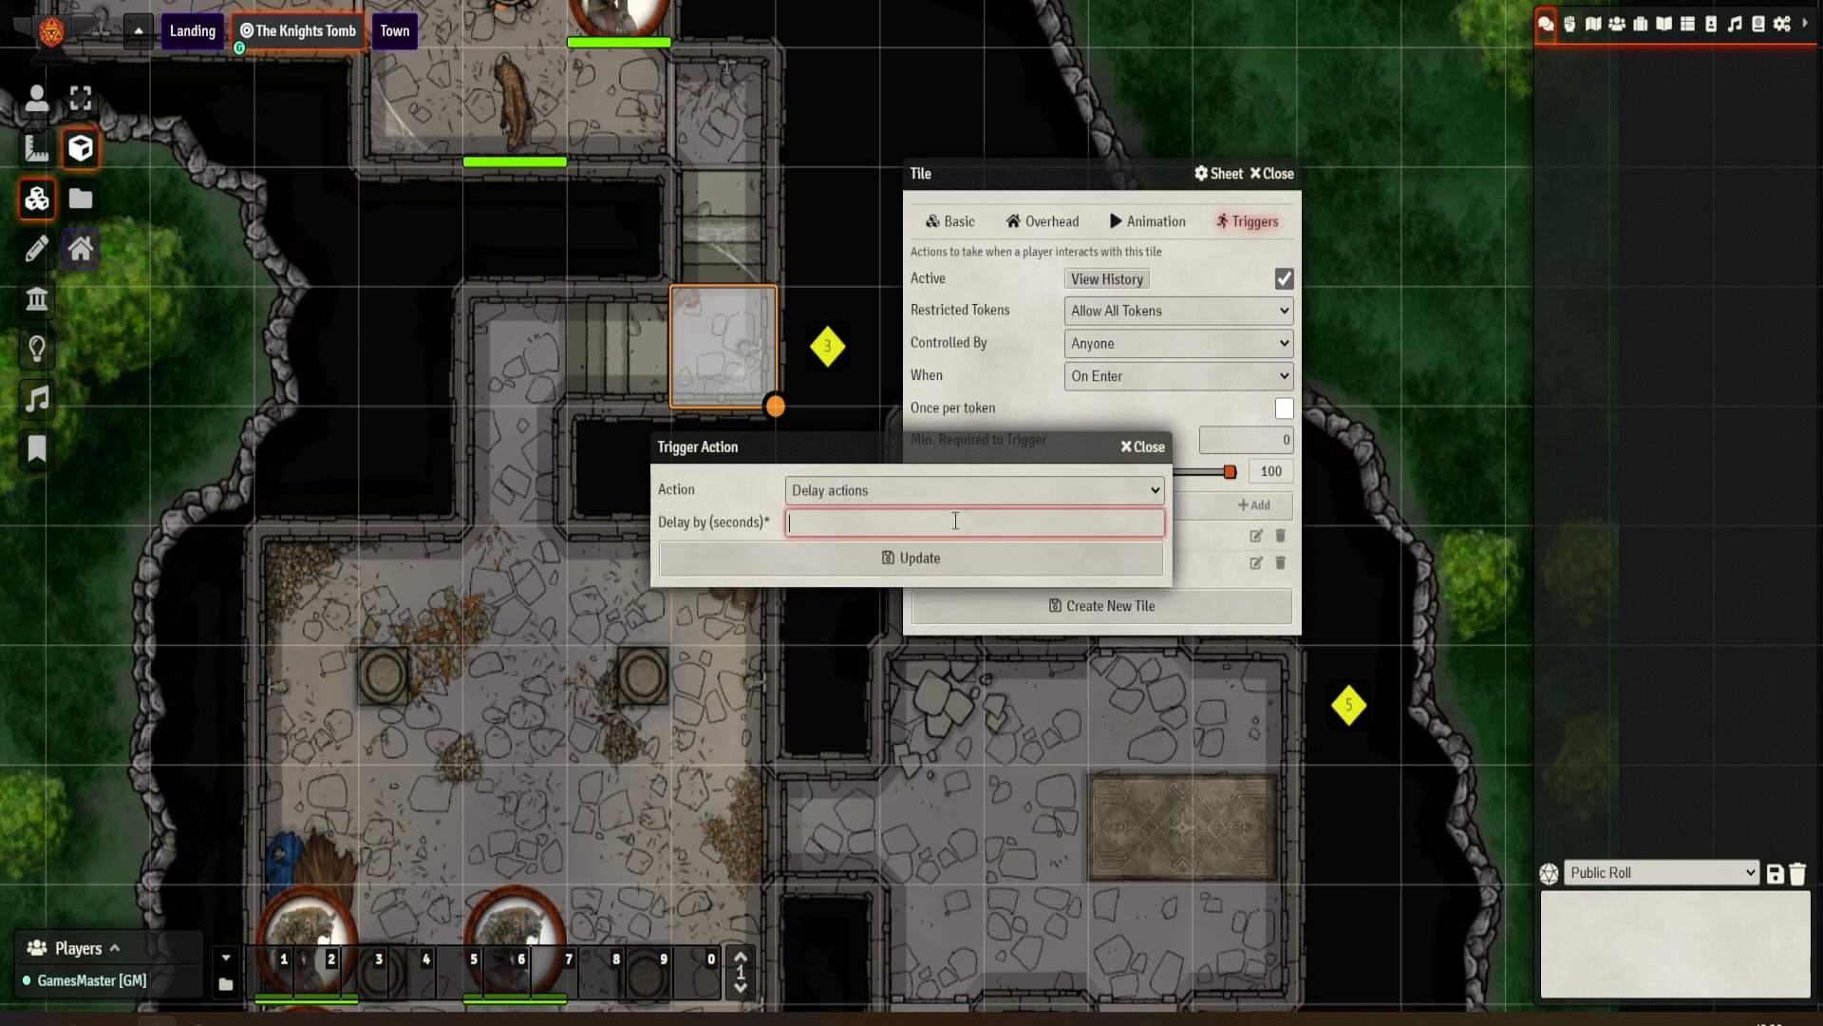
pyautogui.press('BackSpace')
pyautogui.click(953, 560)
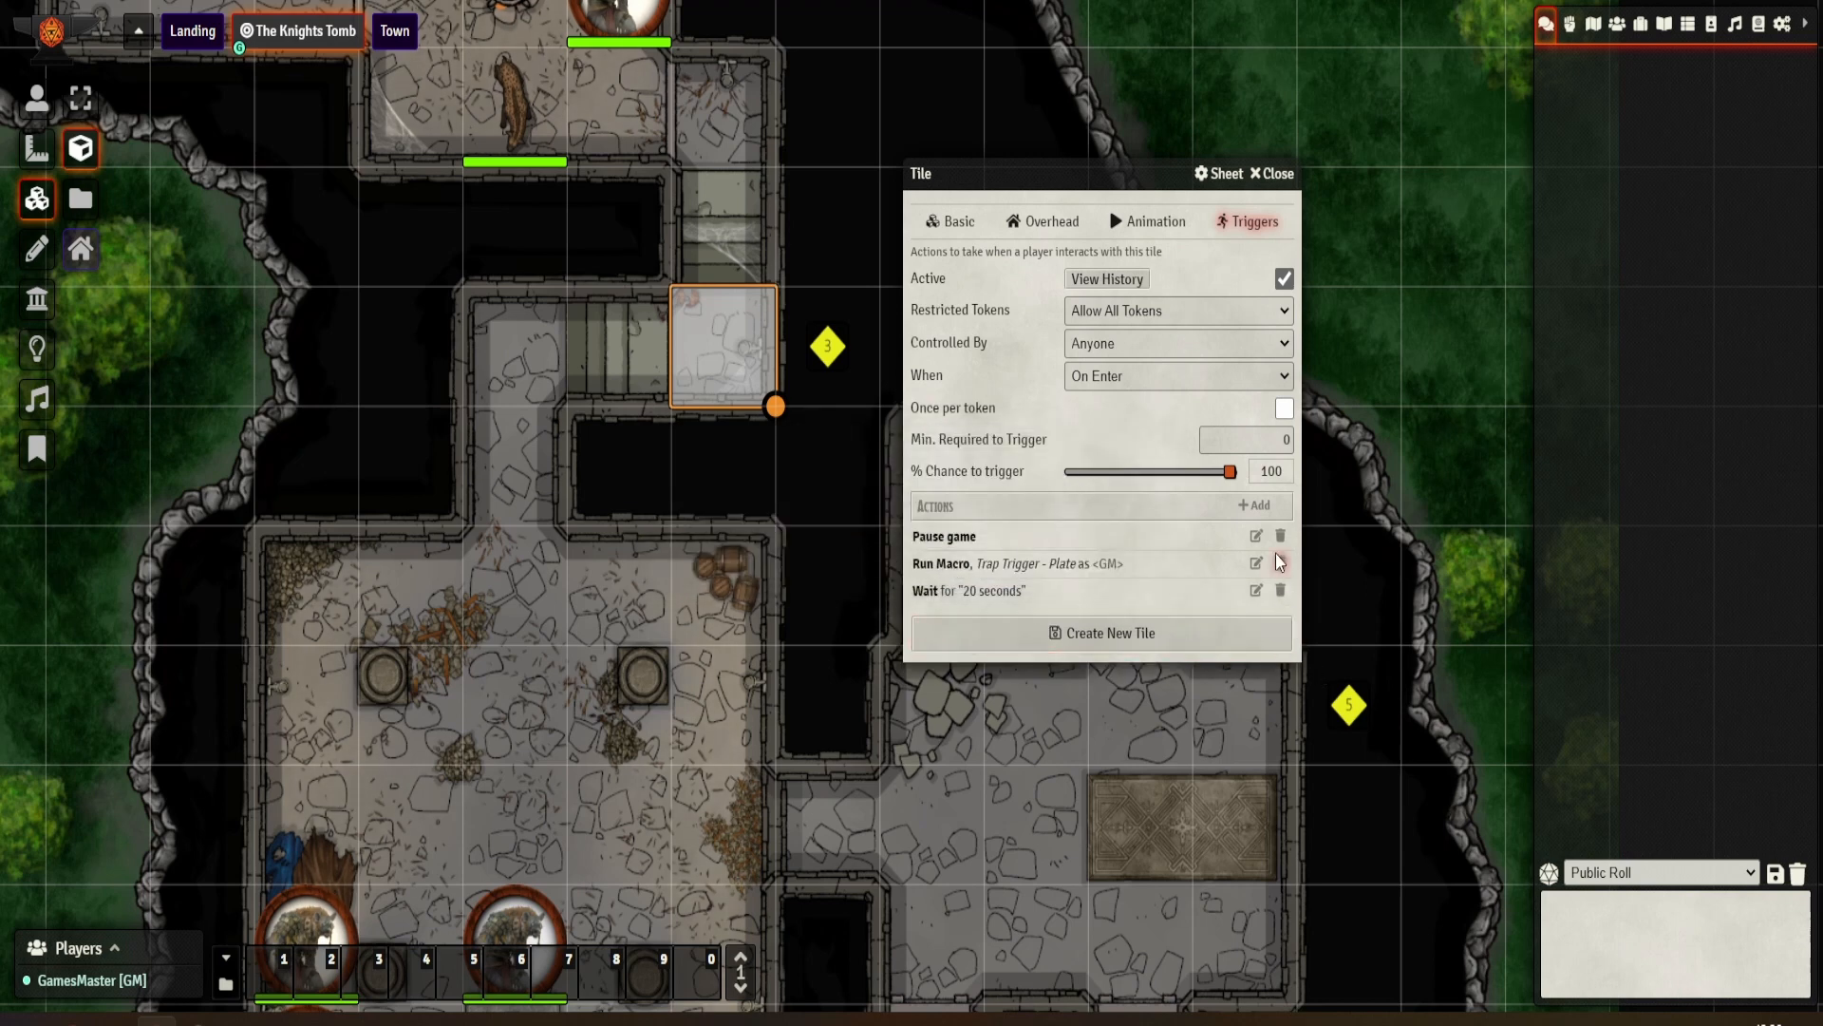
pyautogui.click(1253, 505)
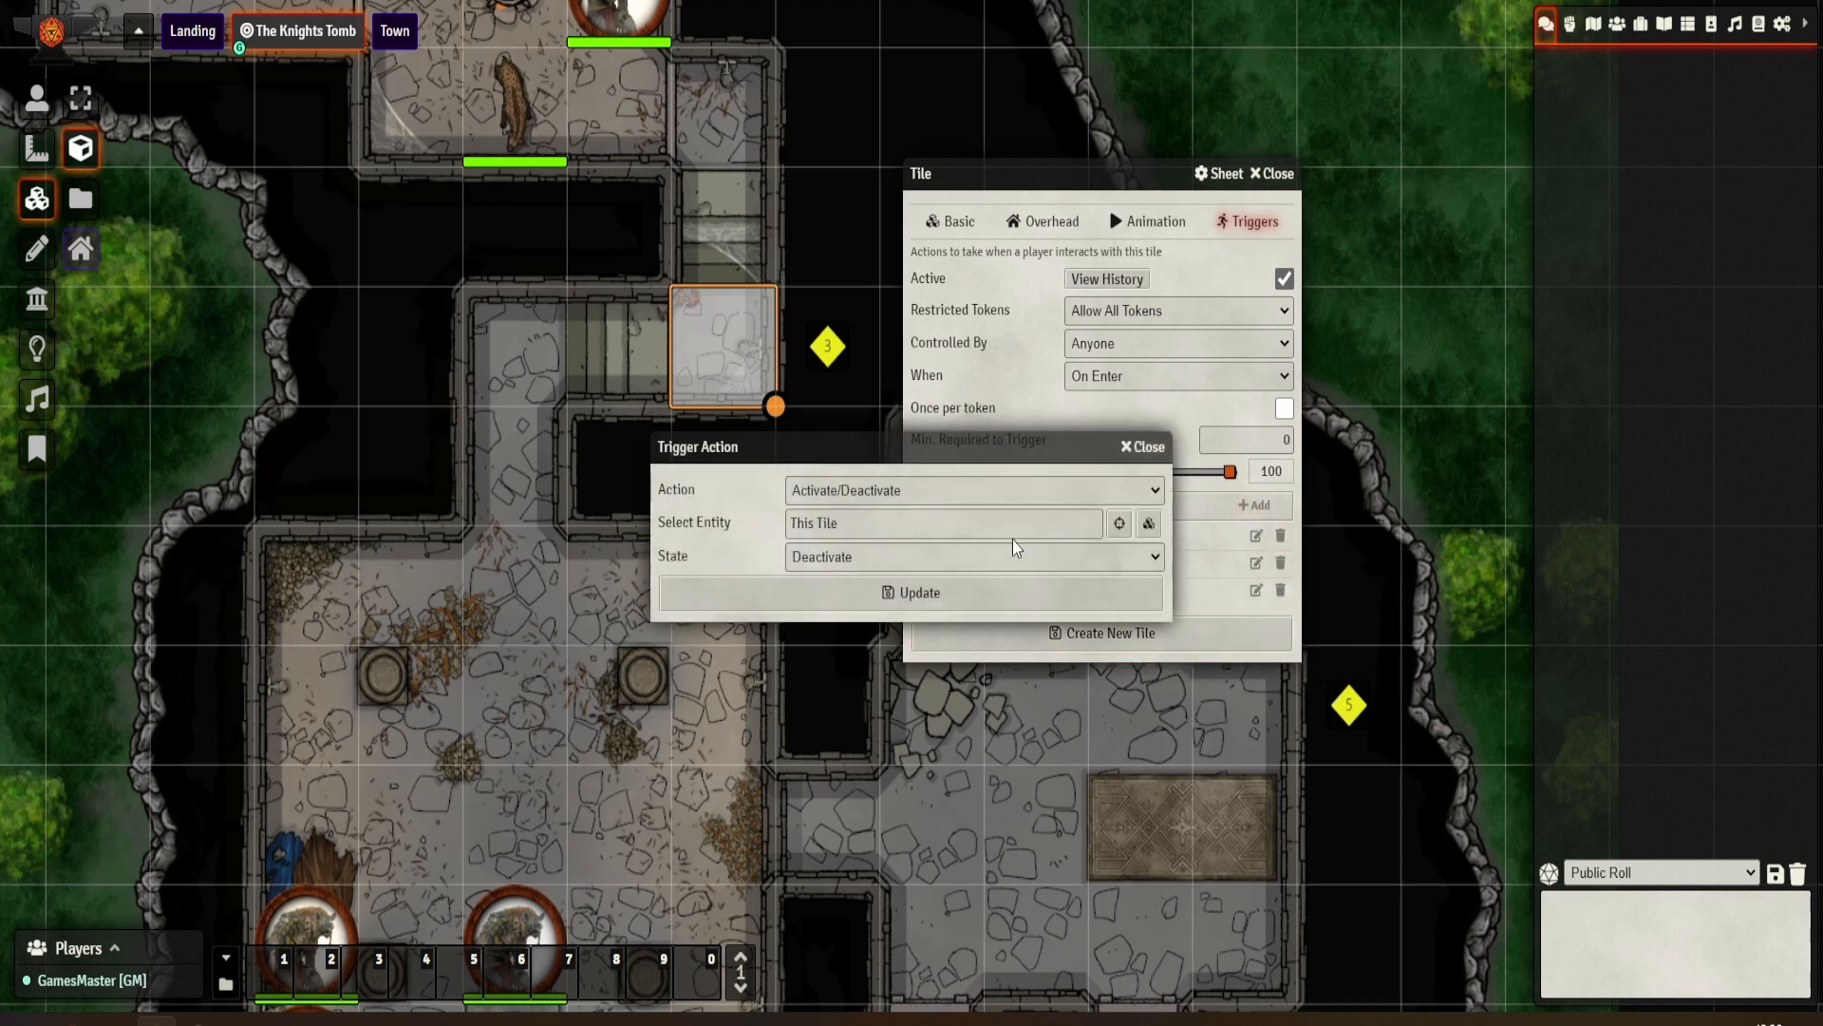
pyautogui.click(894, 493)
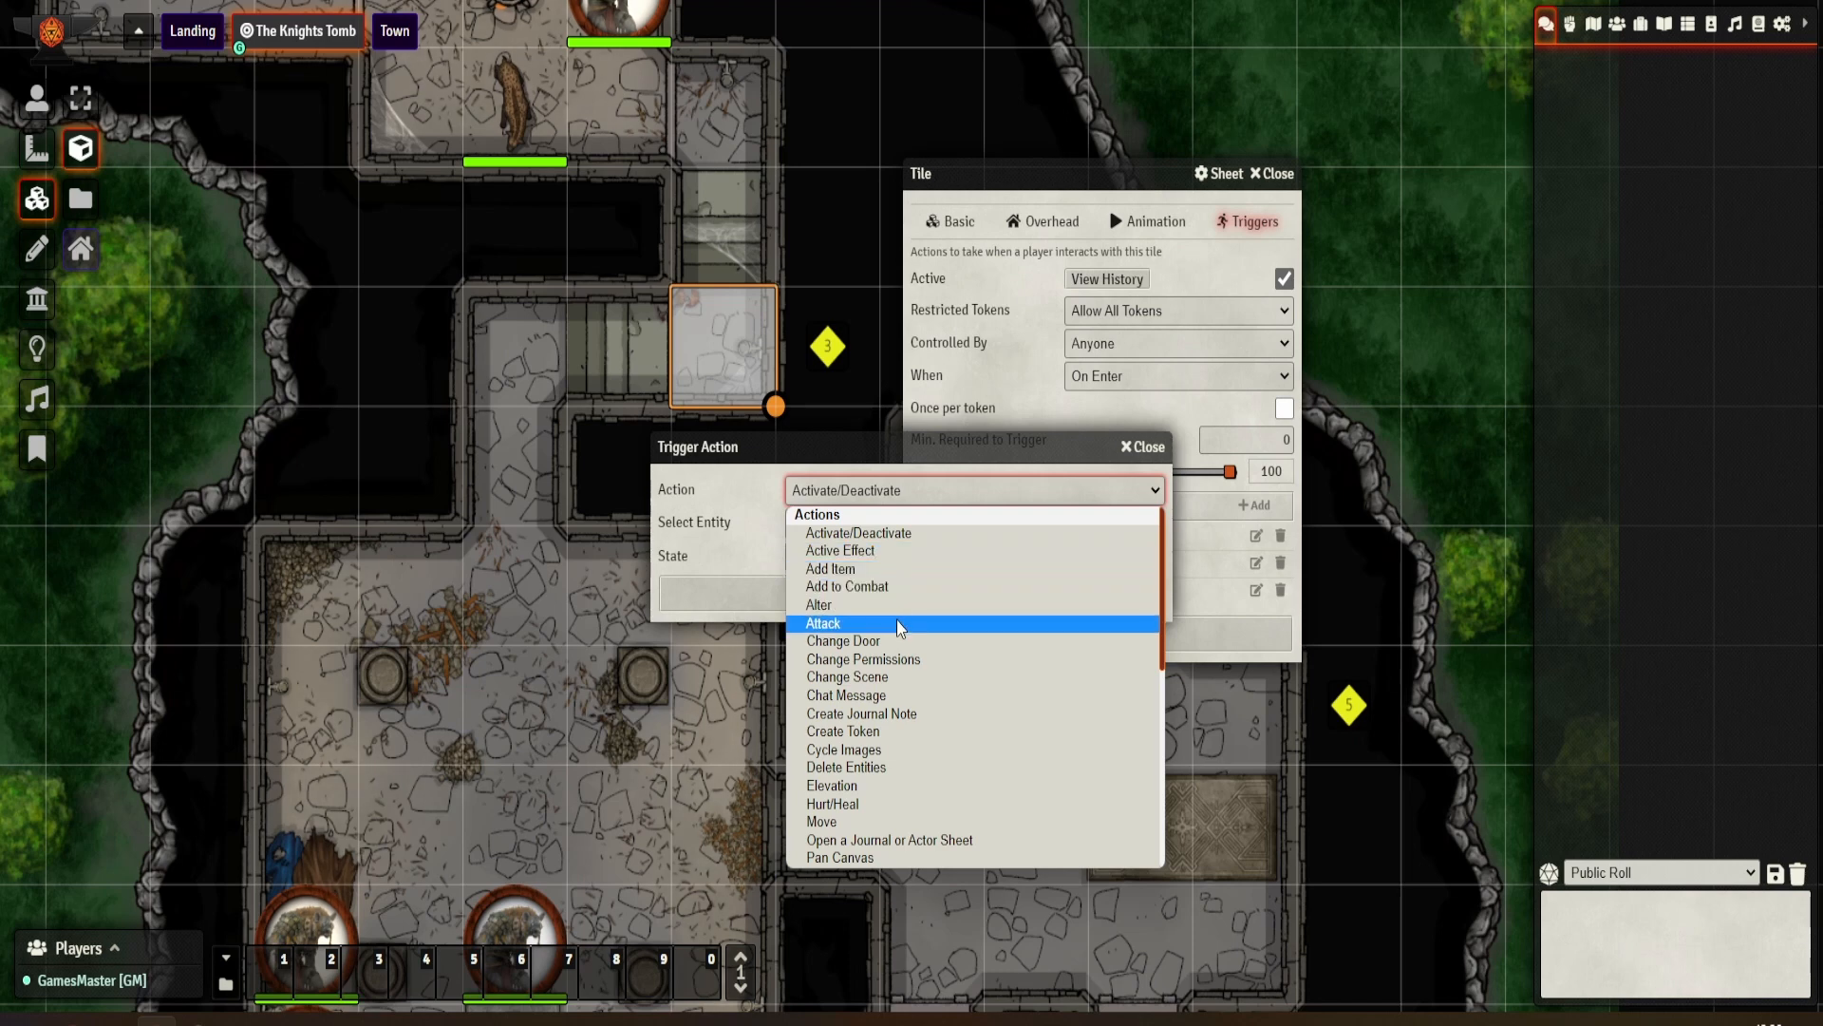
pyautogui.scroll(-2, 901, 669)
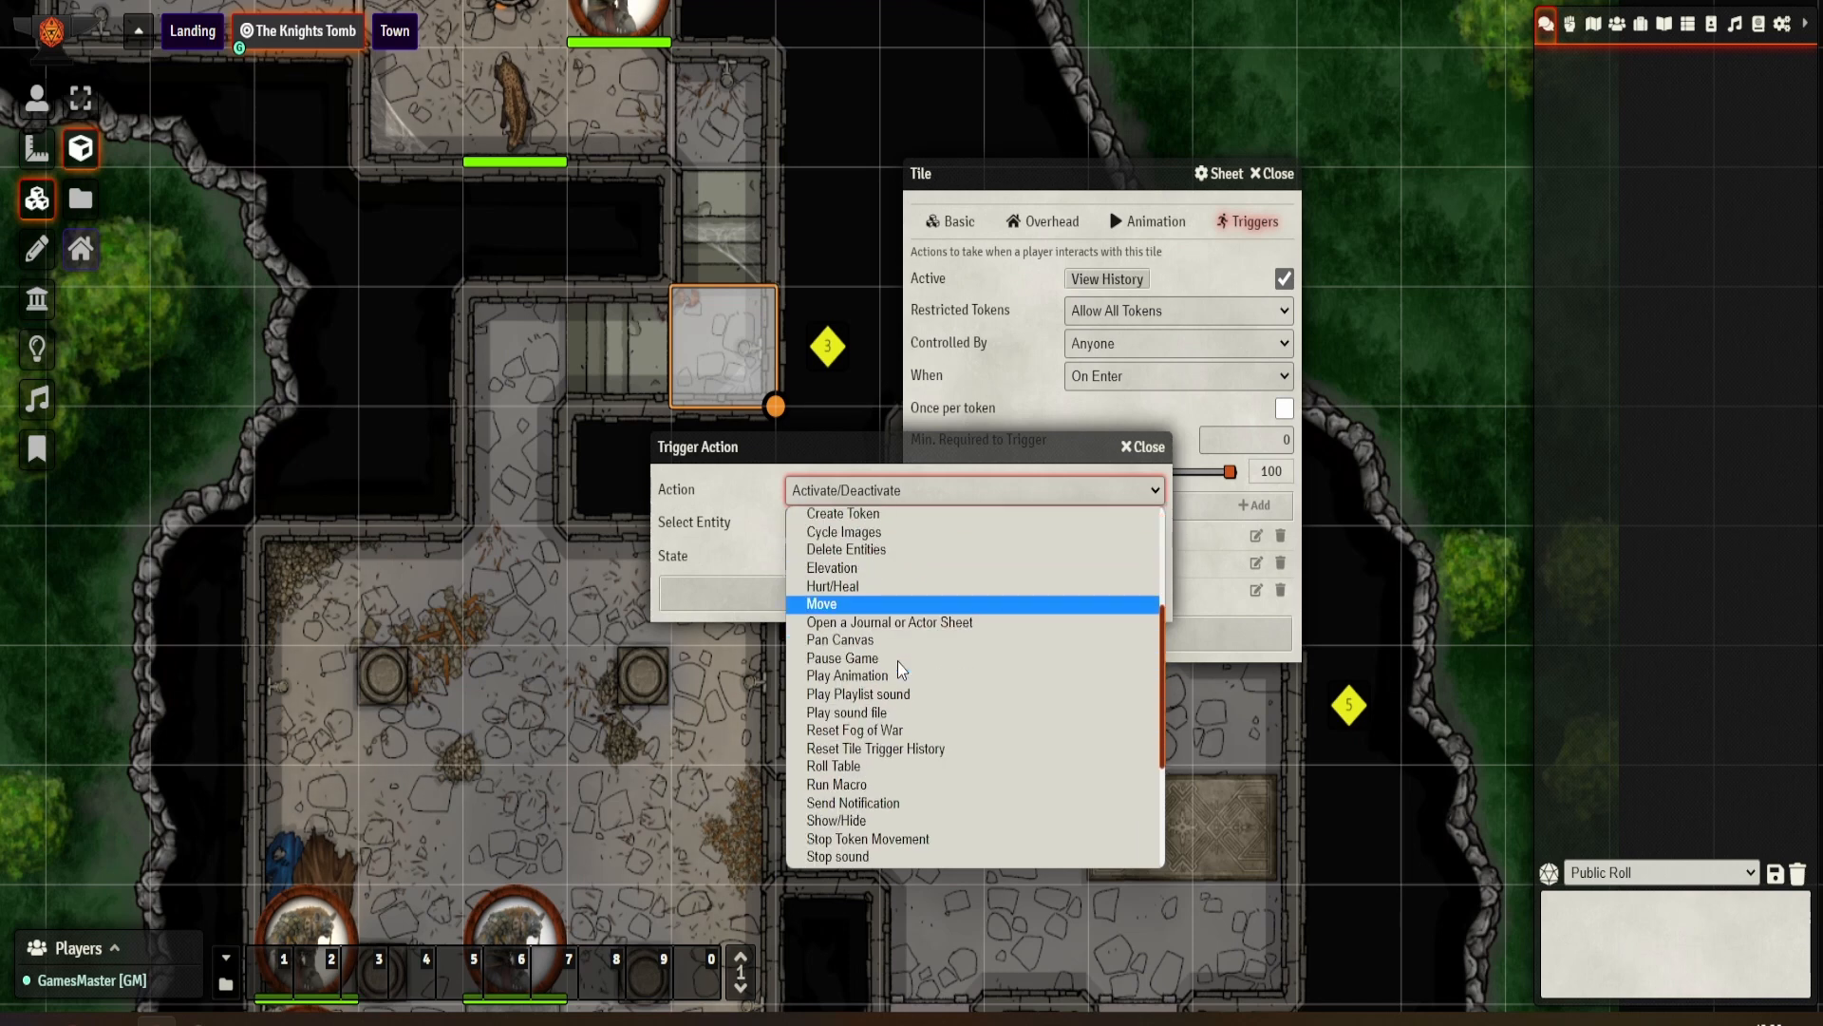
pyautogui.scroll(-3, 901, 670)
pyautogui.click(1621, 35)
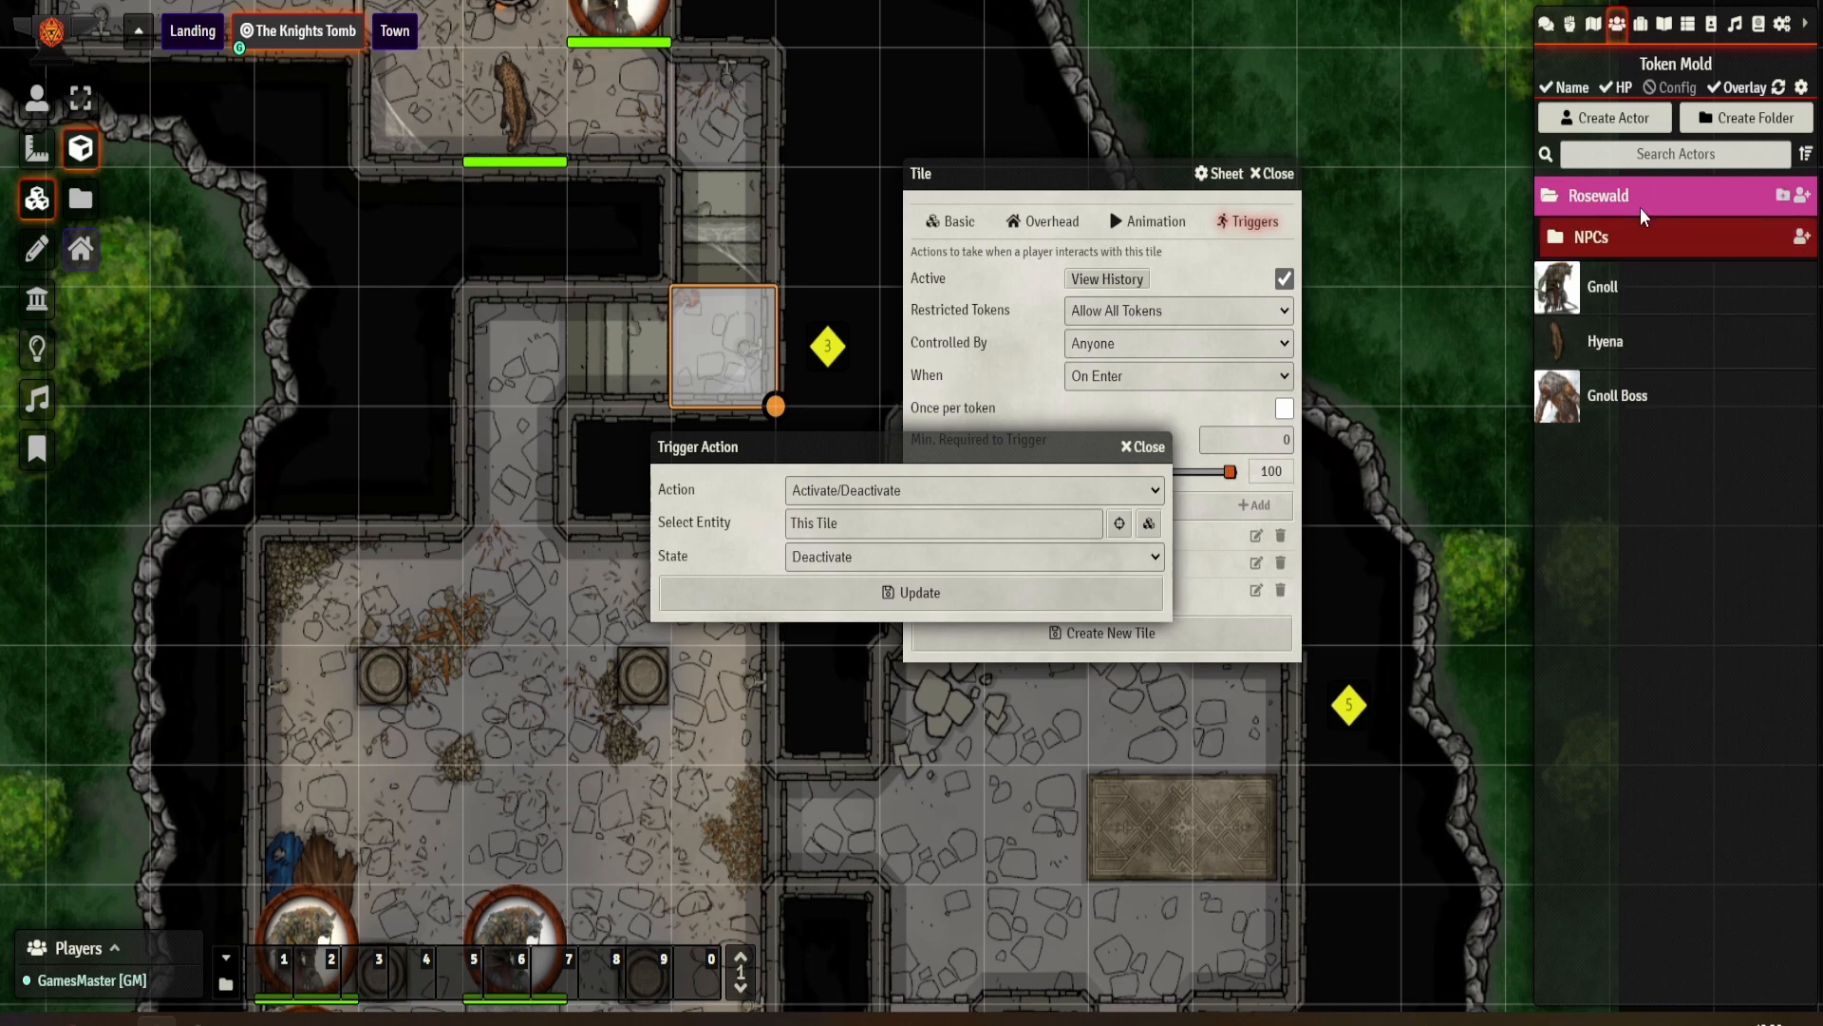
pyautogui.click(1635, 243)
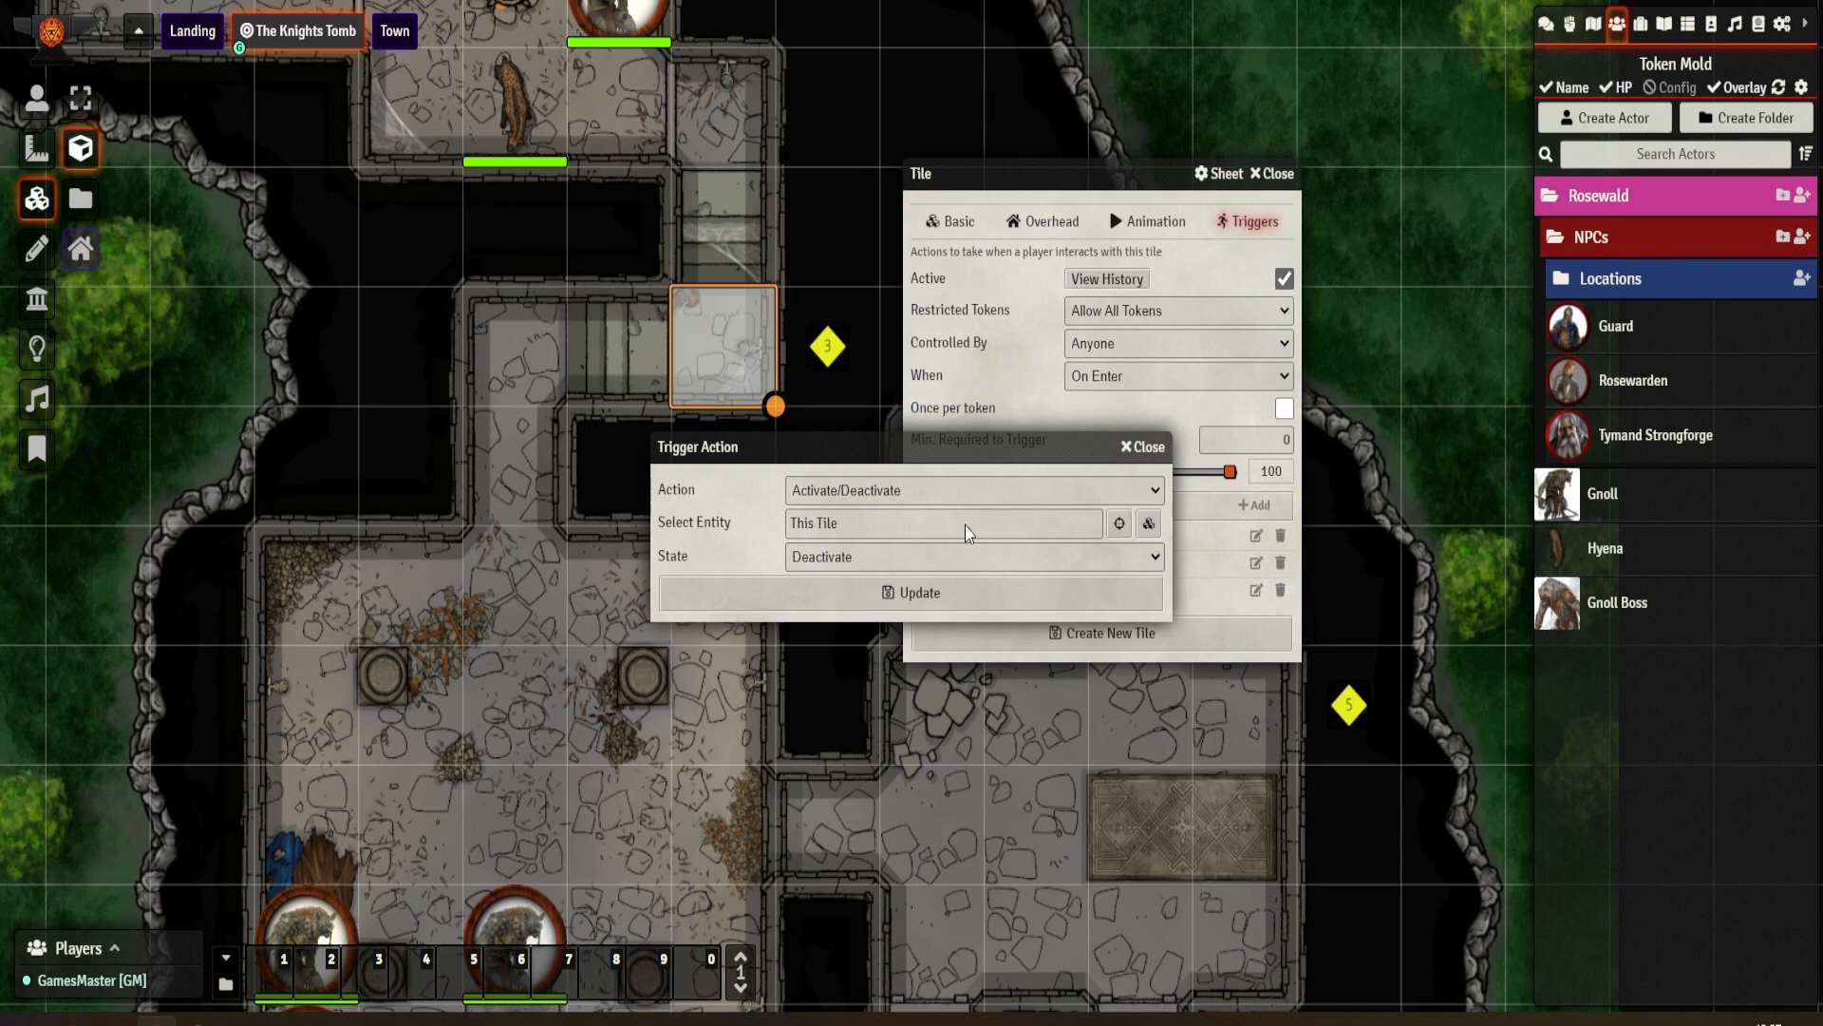
pyautogui.click(900, 500)
pyautogui.click(901, 500)
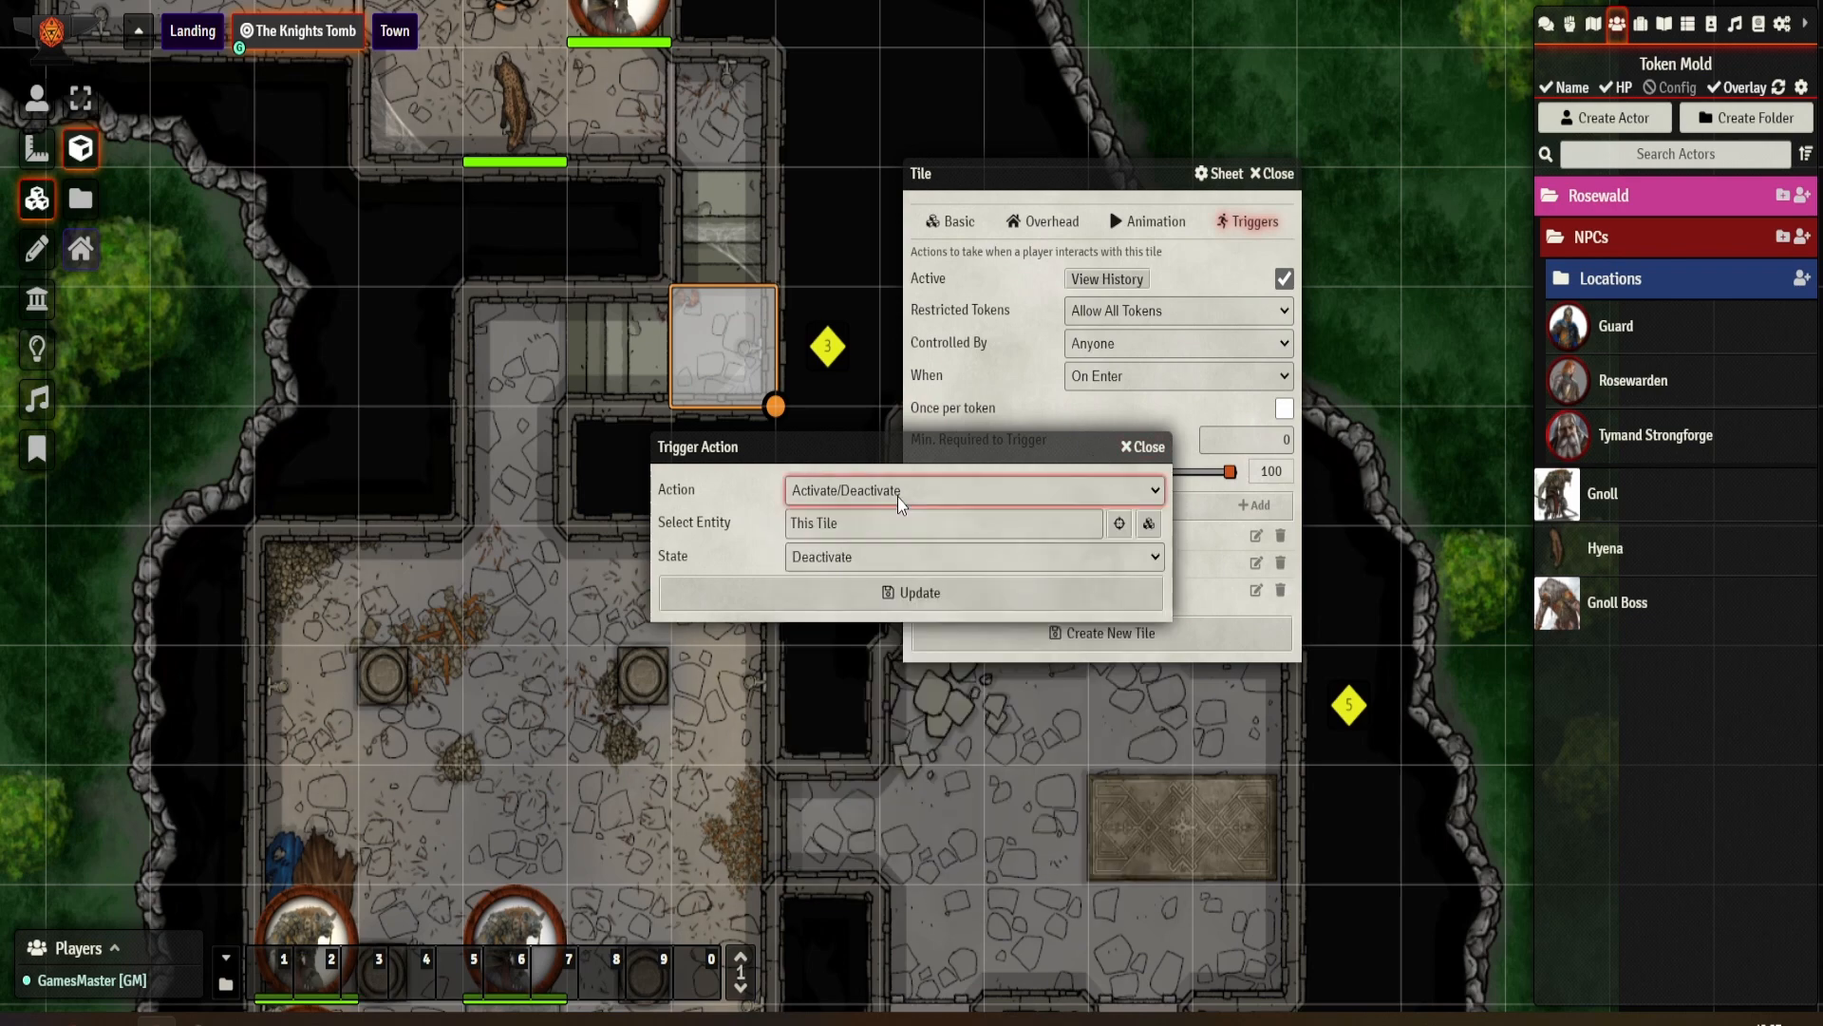
pyautogui.click(1149, 446)
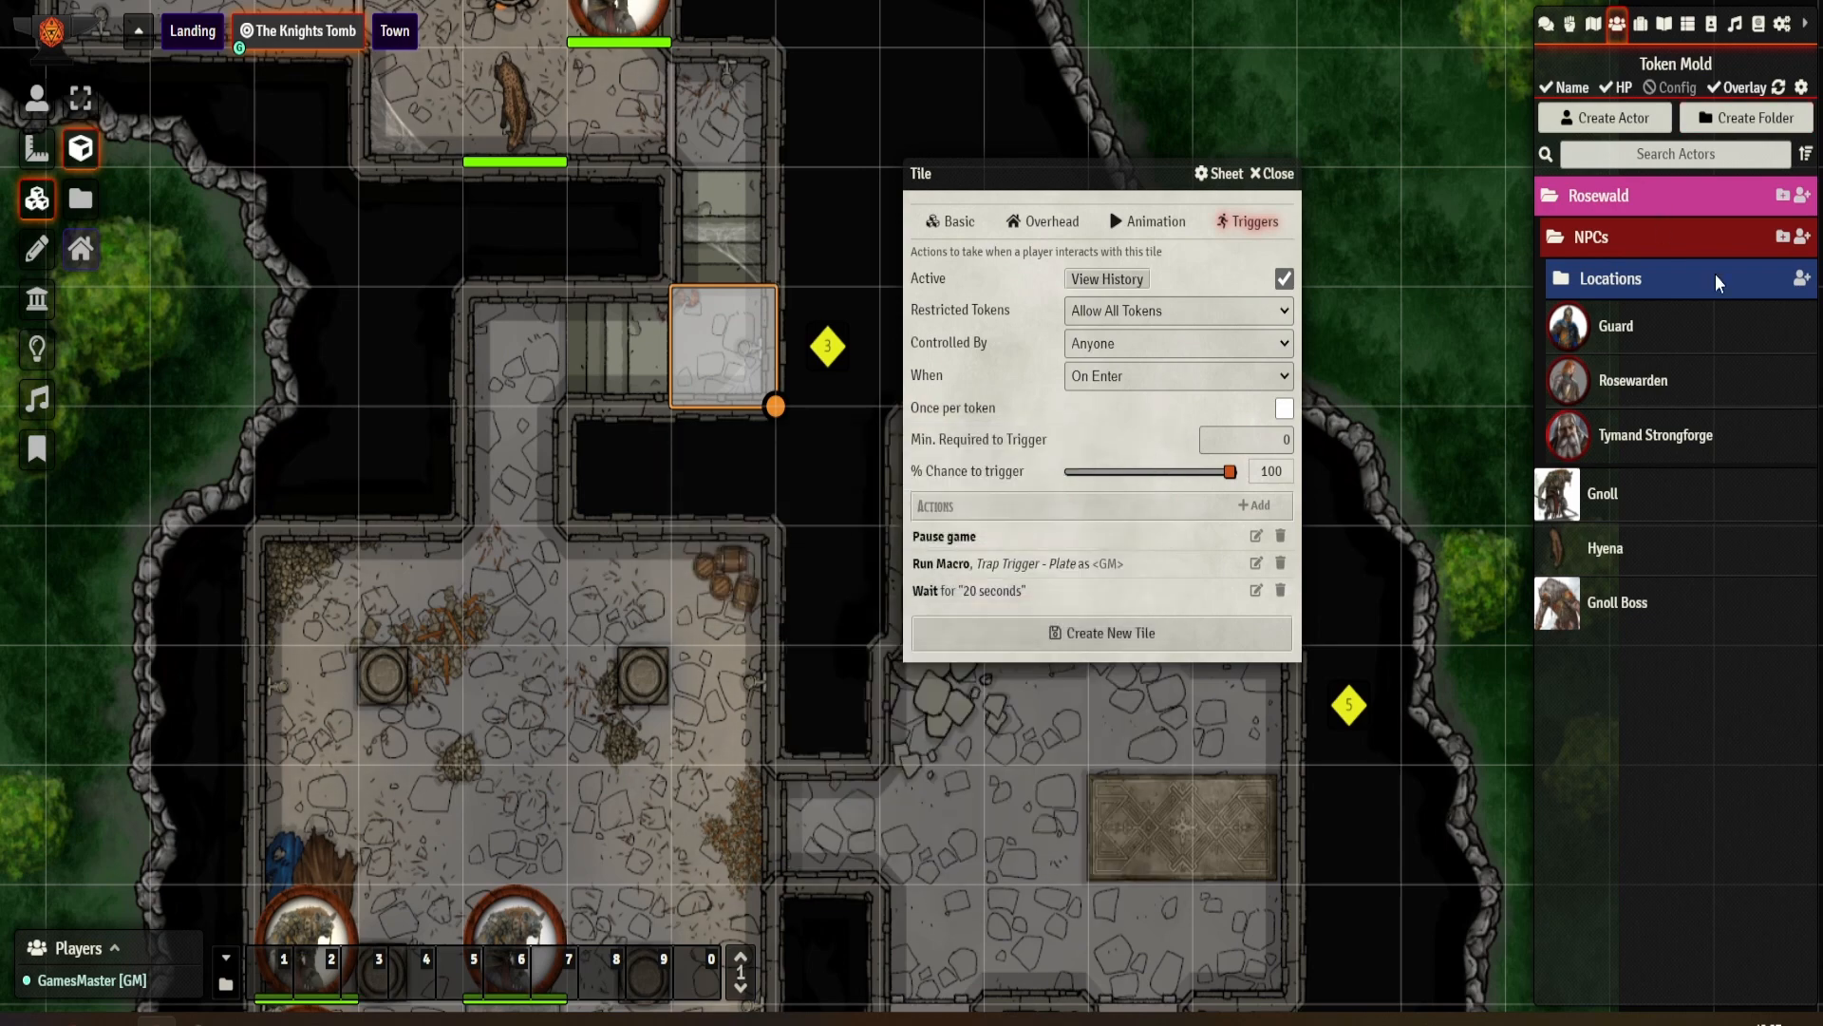
# Step: Check the actors in the NPCs and Locations folders, and collapse the Rosewald folder
pyautogui.click(1605, 278)
pyautogui.click(1597, 254)
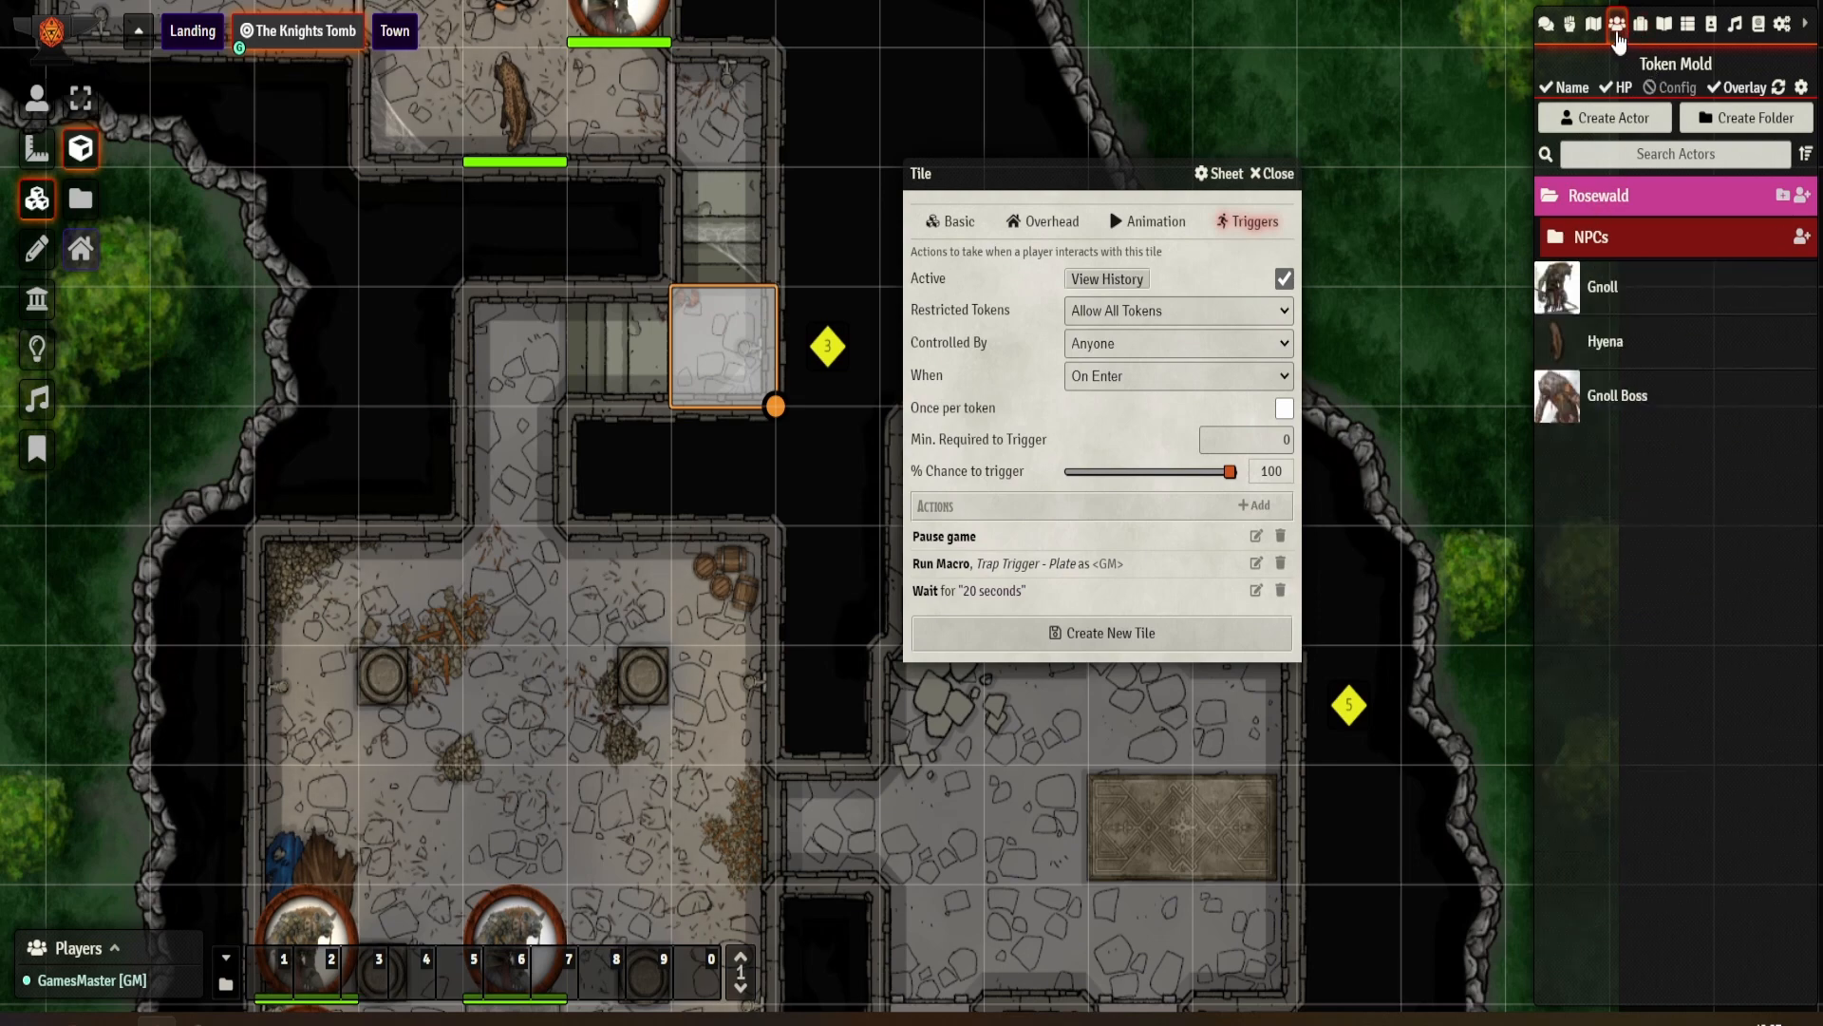
pyautogui.click(1595, 238)
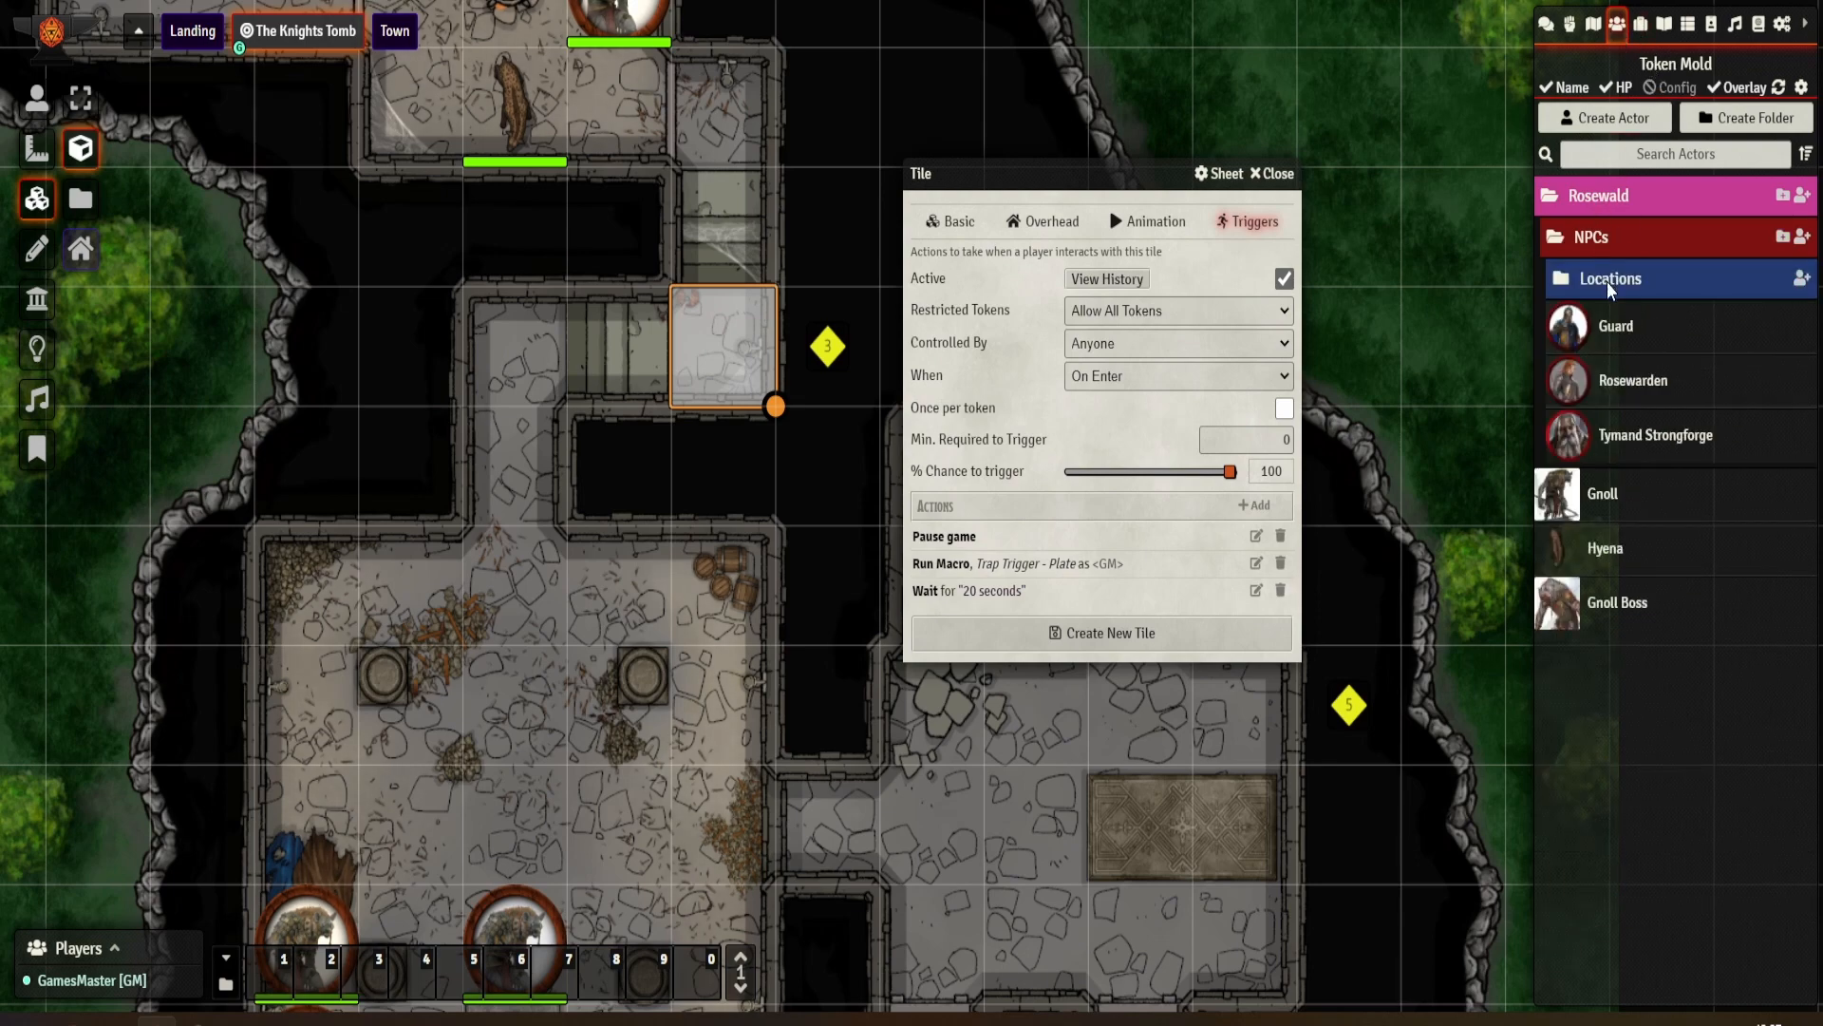
pyautogui.click(1611, 280)
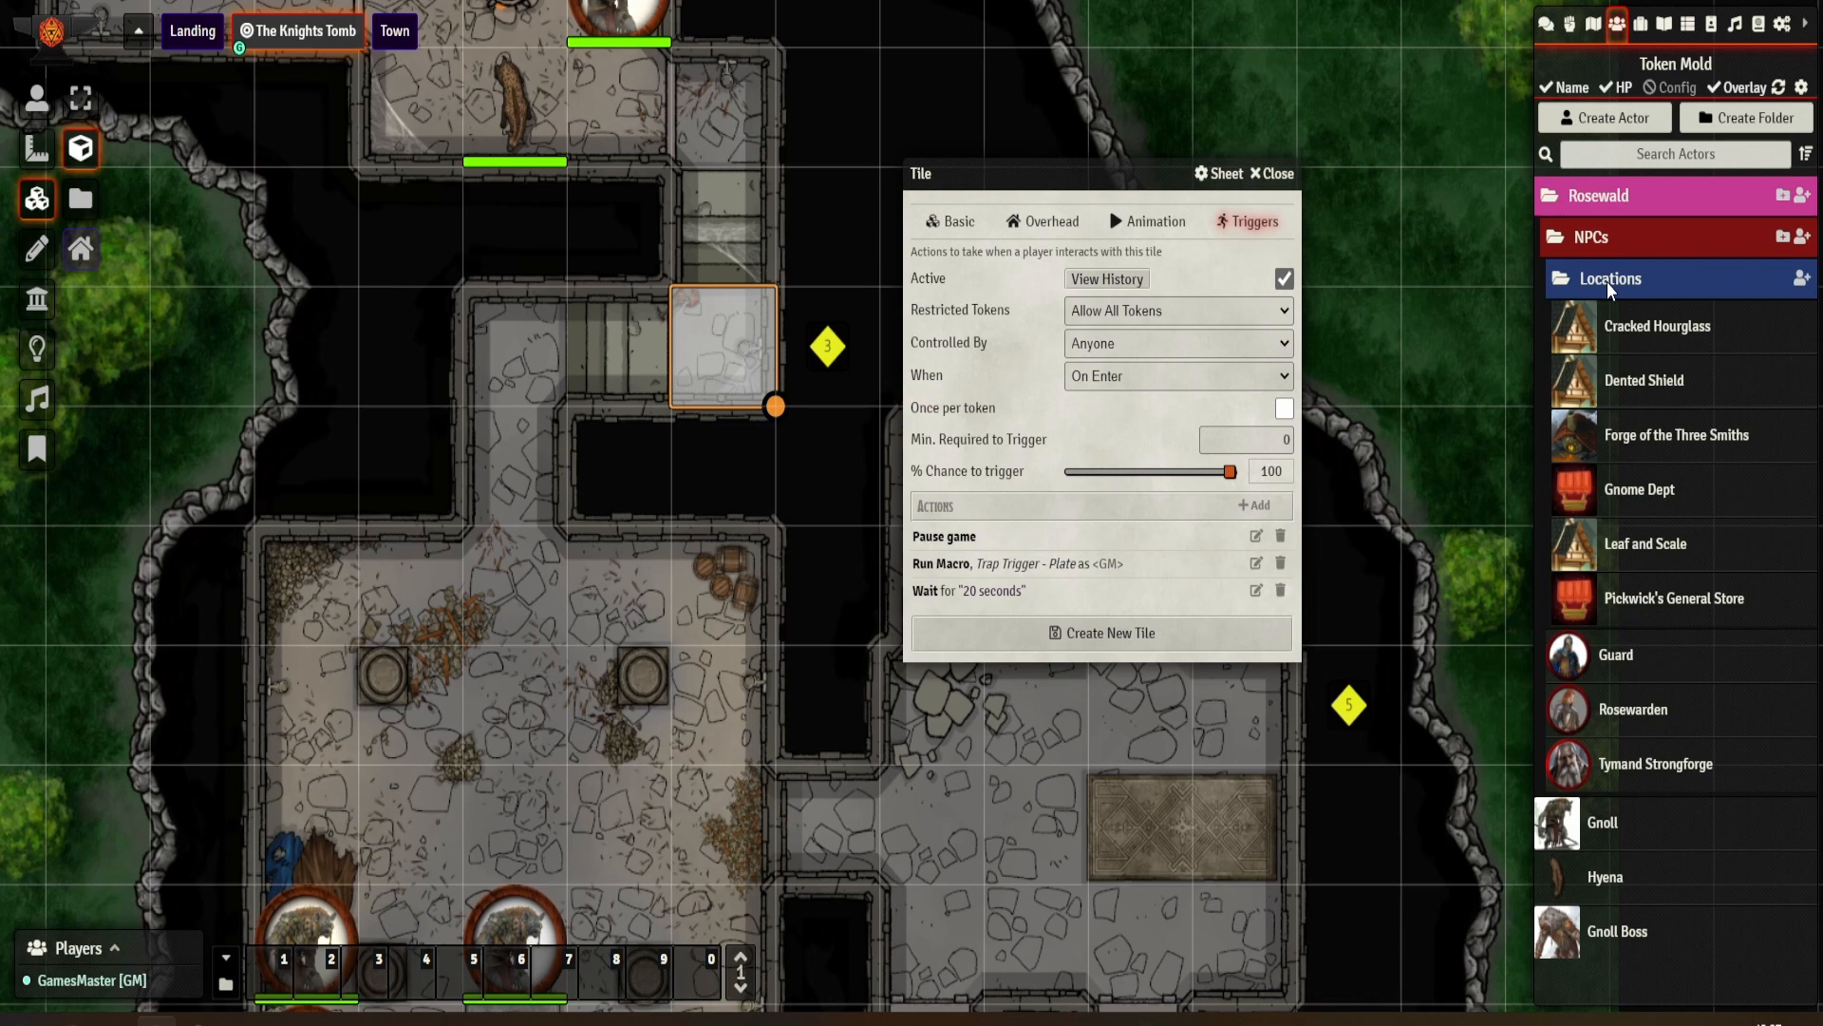
pyautogui.click(1612, 282)
pyautogui.click(1593, 239)
pyautogui.click(1599, 203)
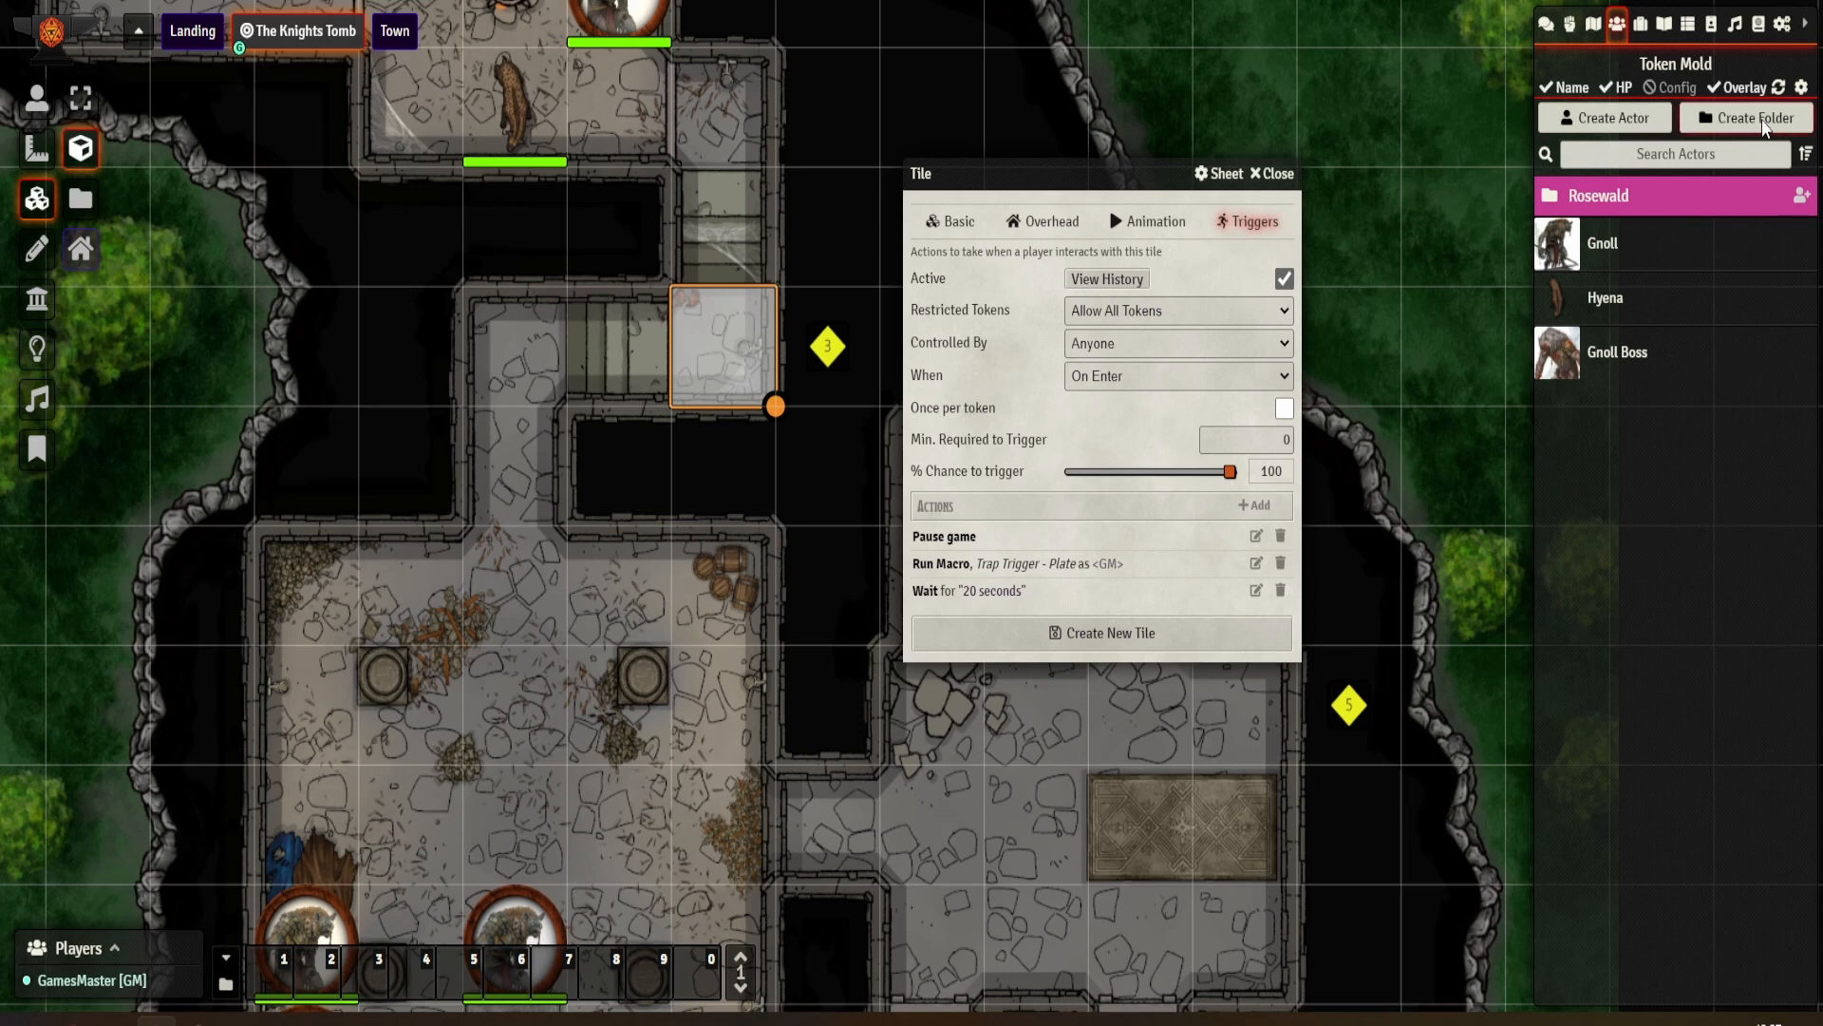
# Step: Create a blue actor folder named Knights Tomb and move the Gnoll, Hyena and Gnoll Boss actors into it
pyautogui.click(1764, 126)
pyautogui.click(1381, 176)
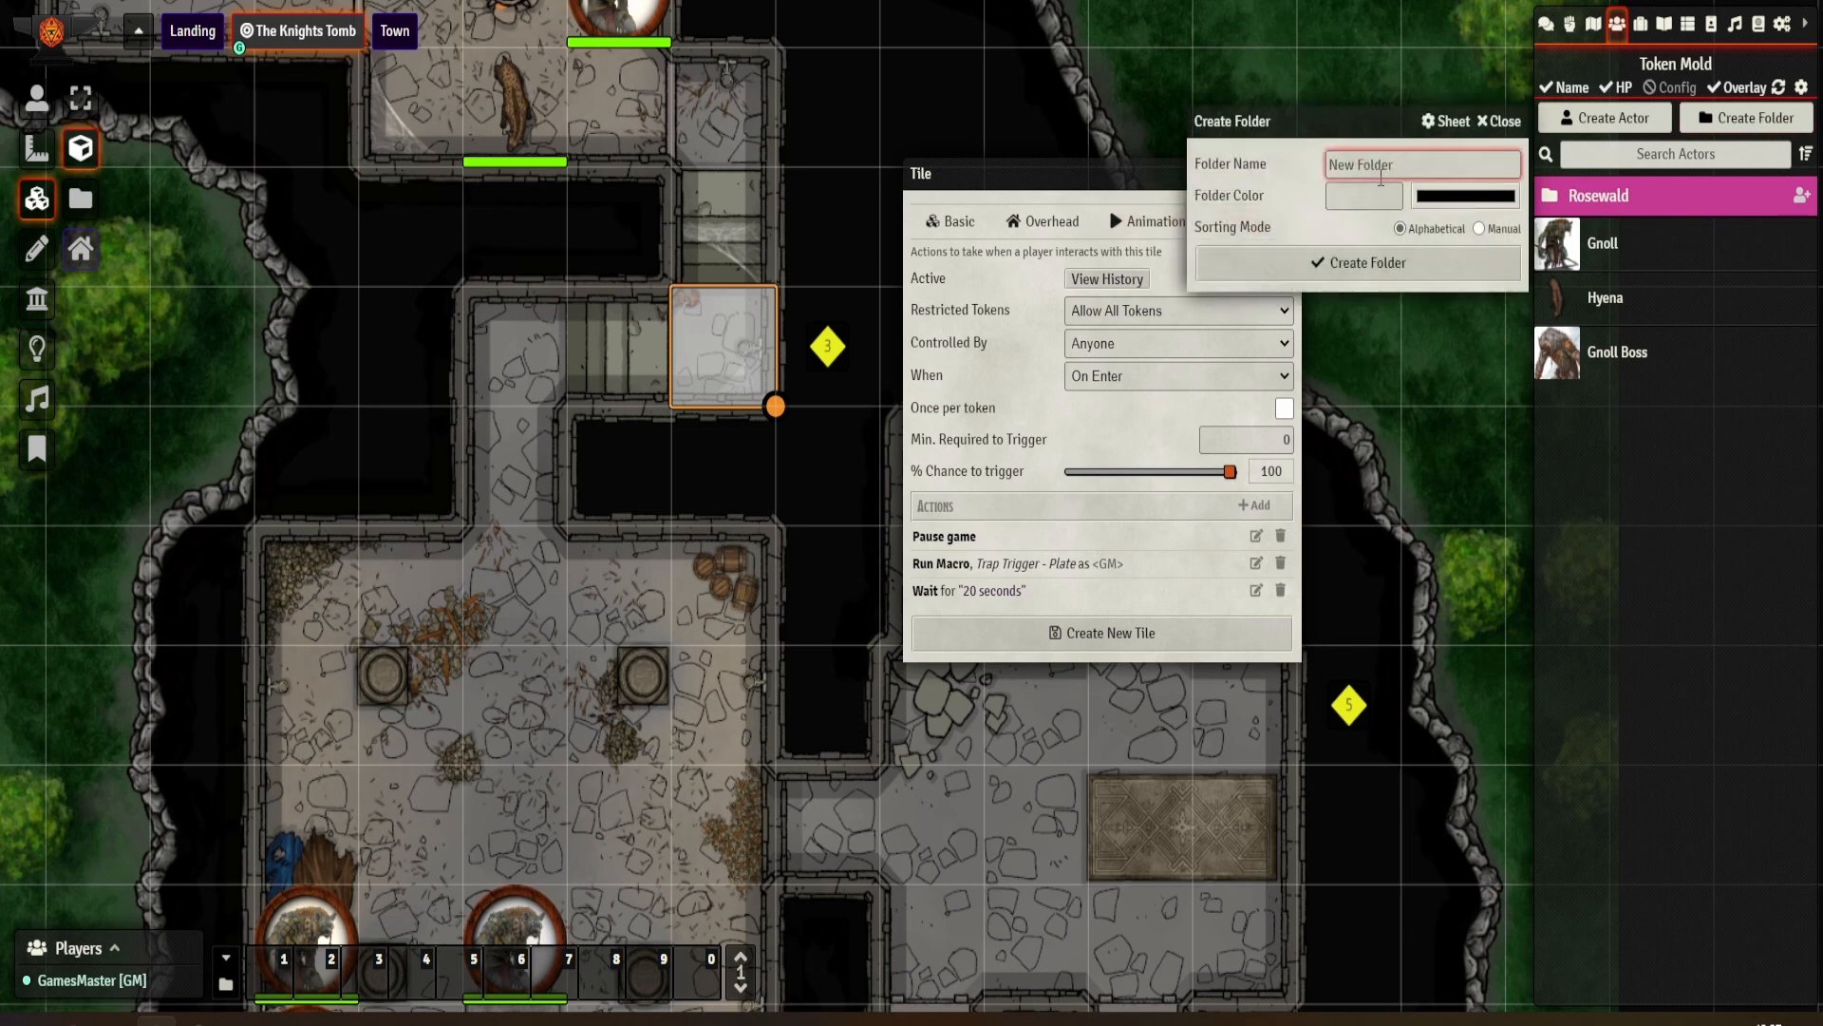
pyautogui.write('Knight')
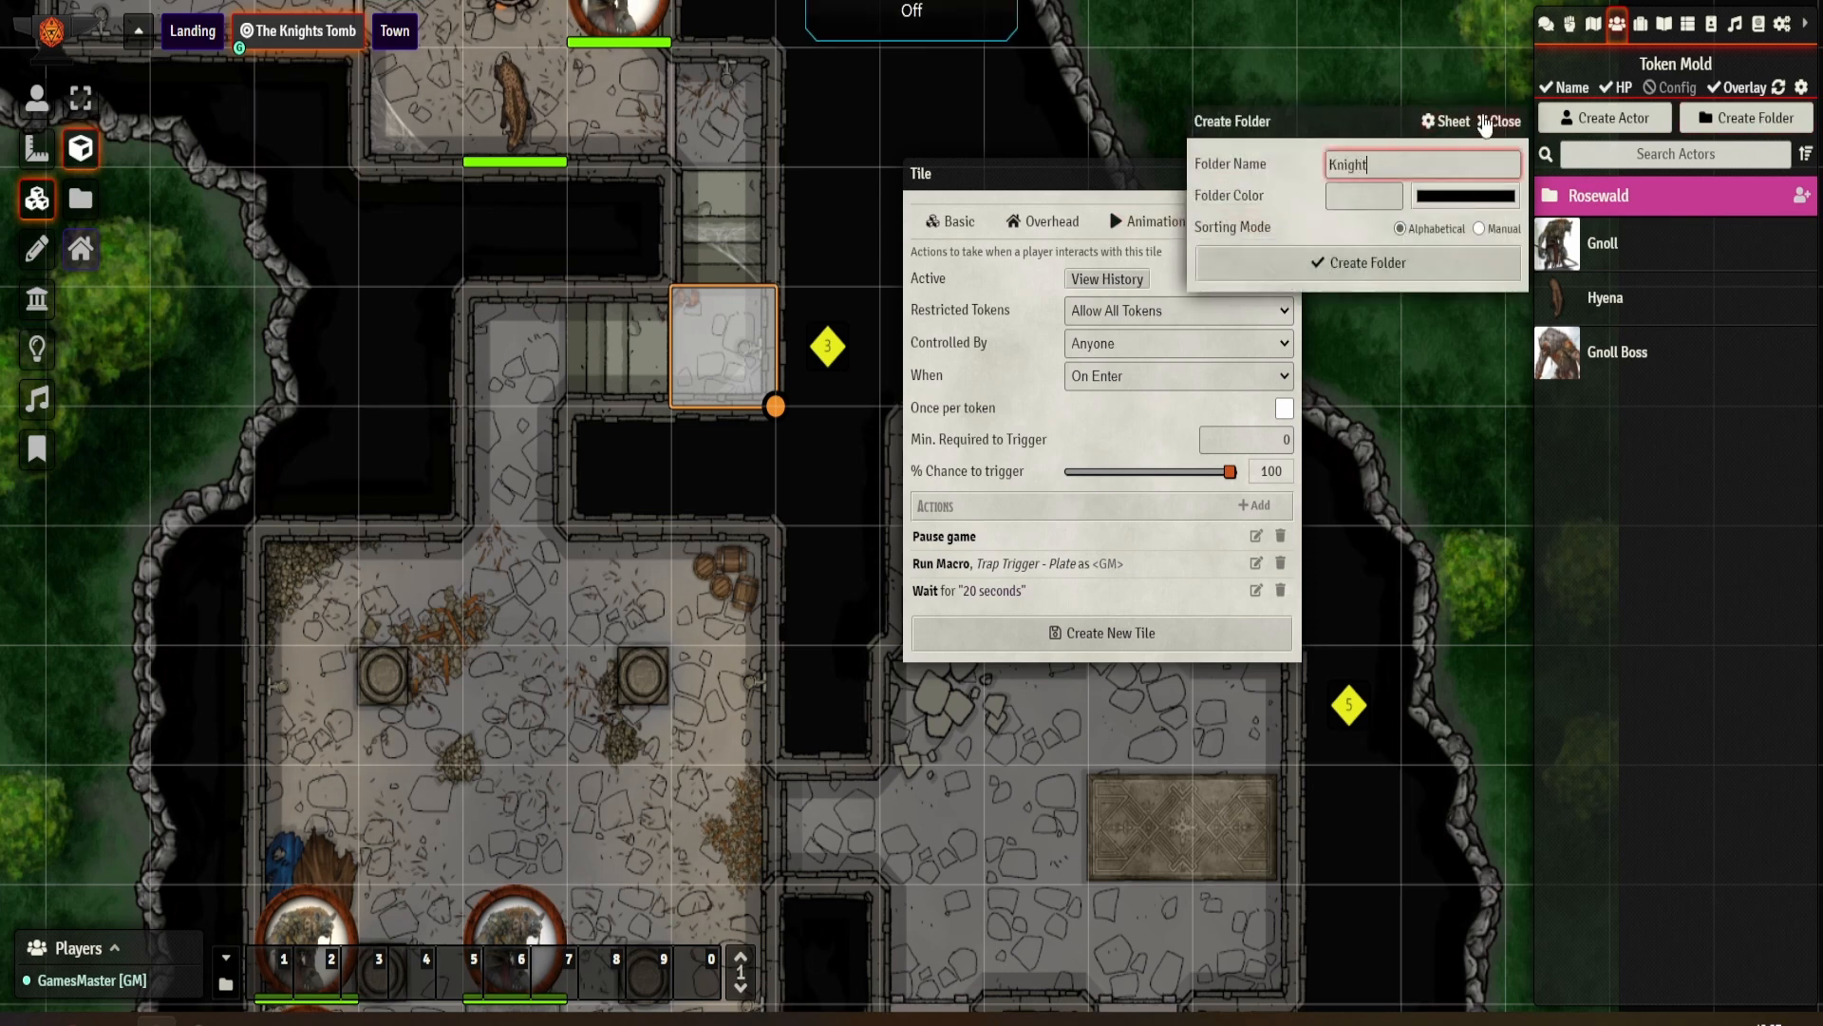
pyautogui.write('s Tomb')
pyautogui.click(1471, 206)
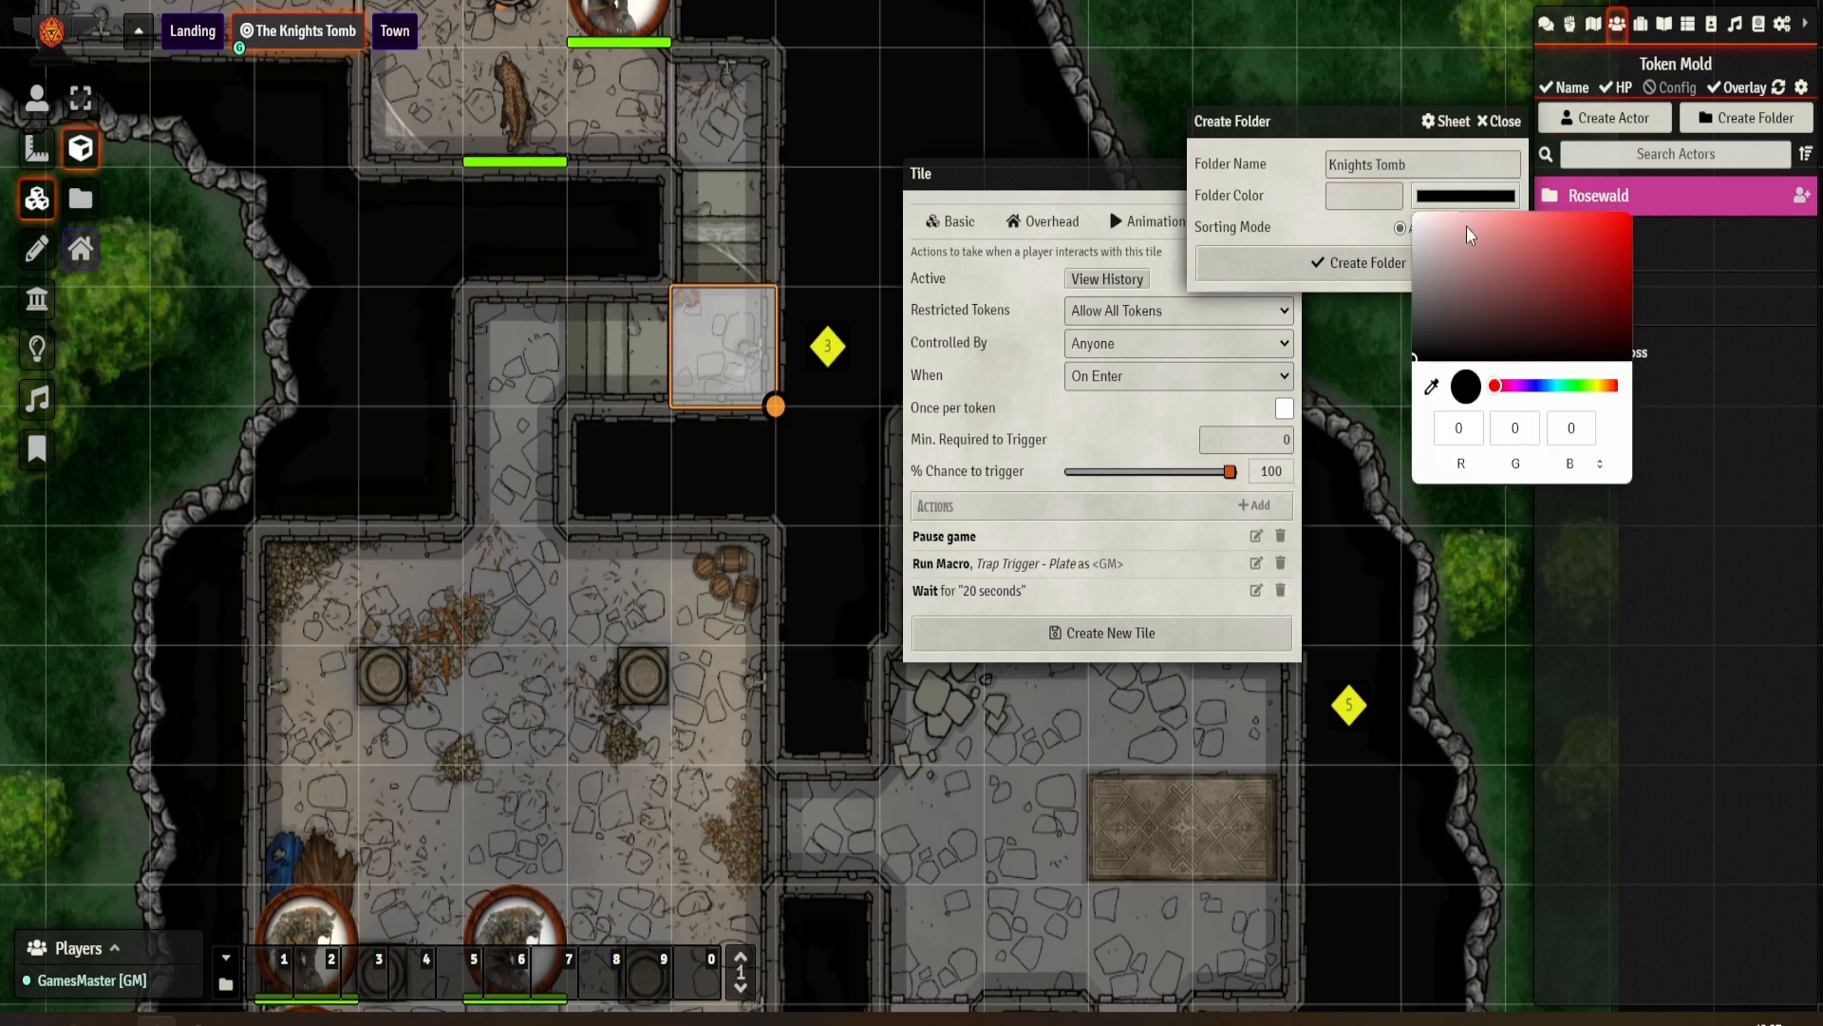
pyautogui.click(1548, 386)
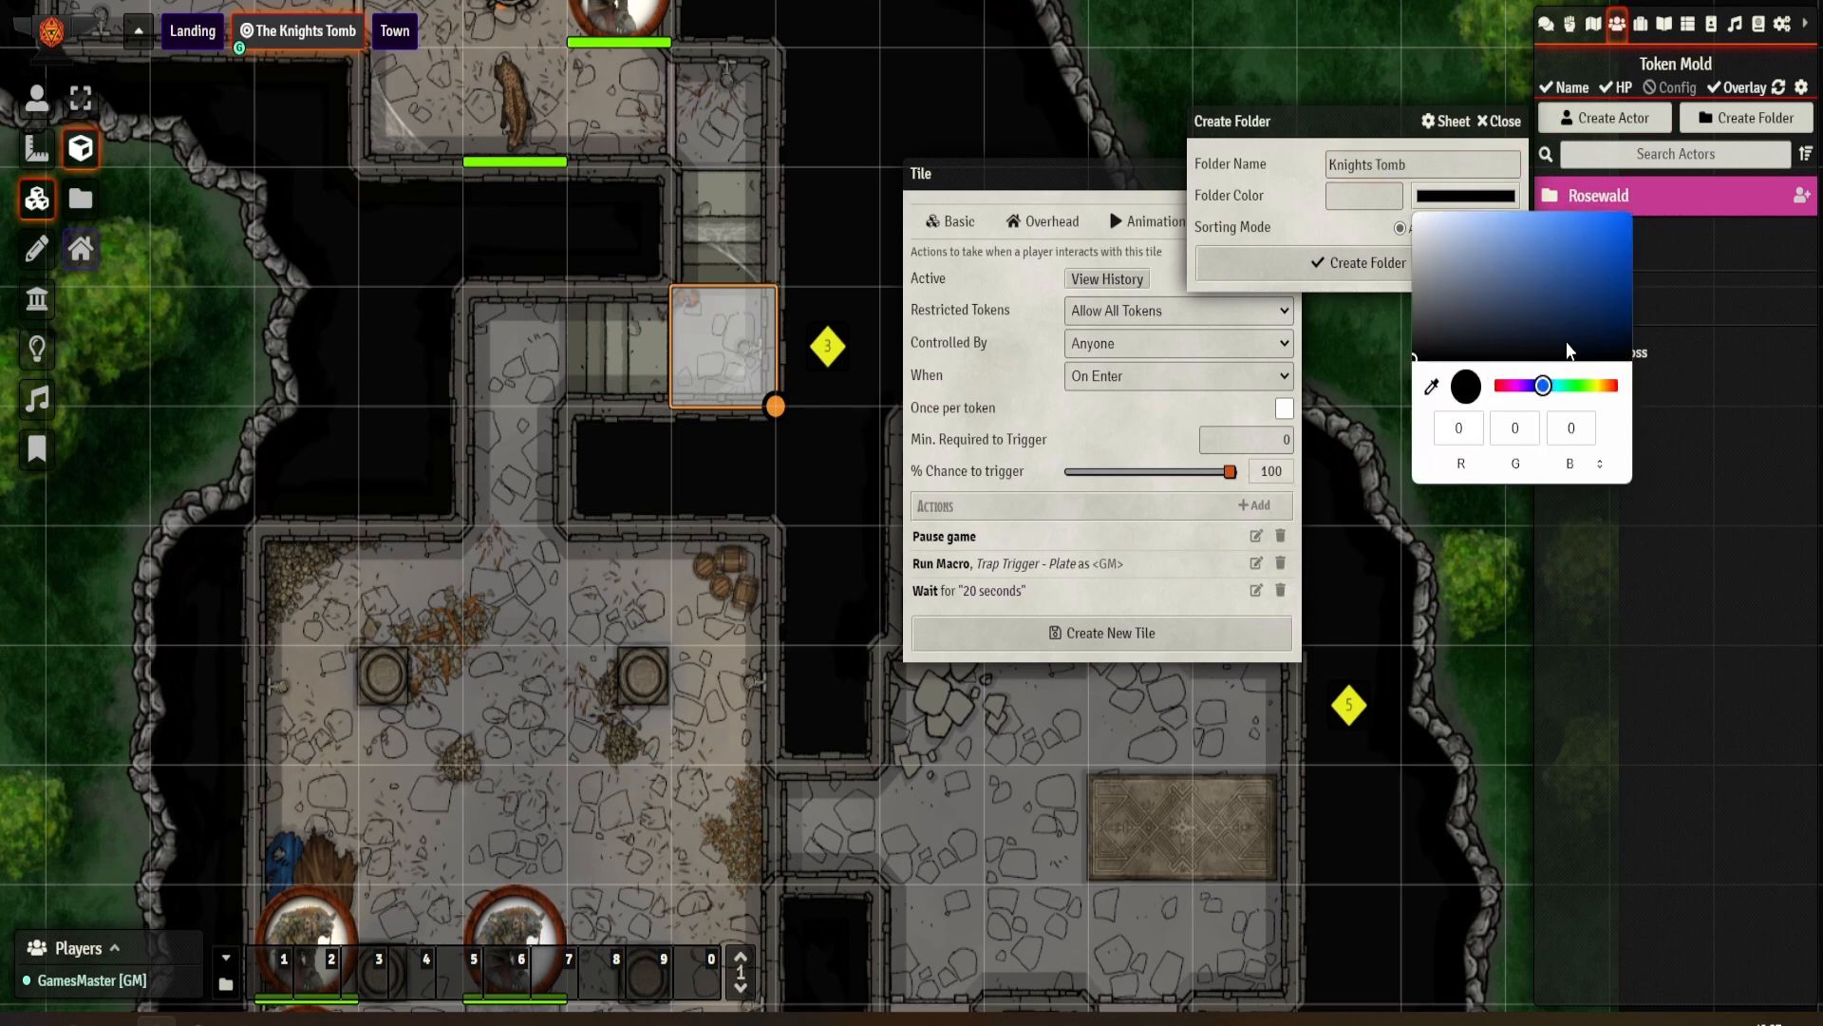
pyautogui.click(1599, 273)
pyautogui.click(1364, 262)
pyautogui.click(1364, 261)
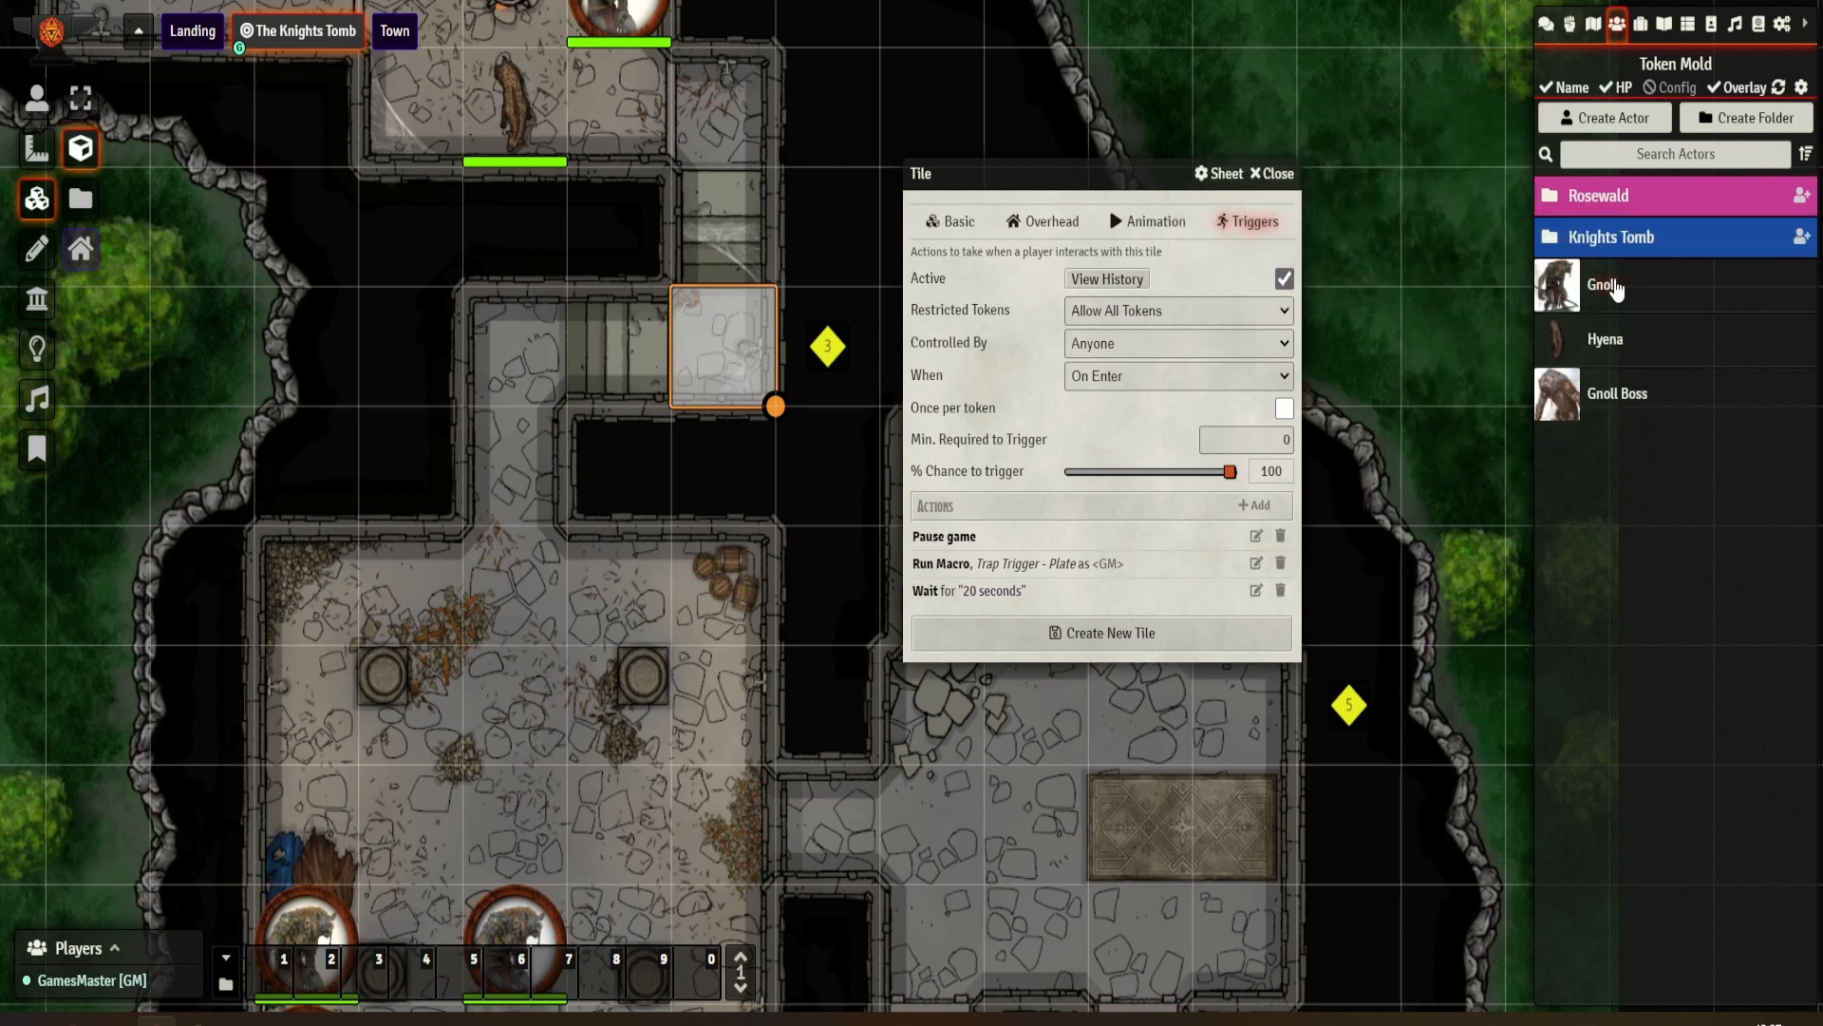
pyautogui.moveTo(1615, 283); pyautogui.dragTo(1667, 240)
pyautogui.click(1669, 243)
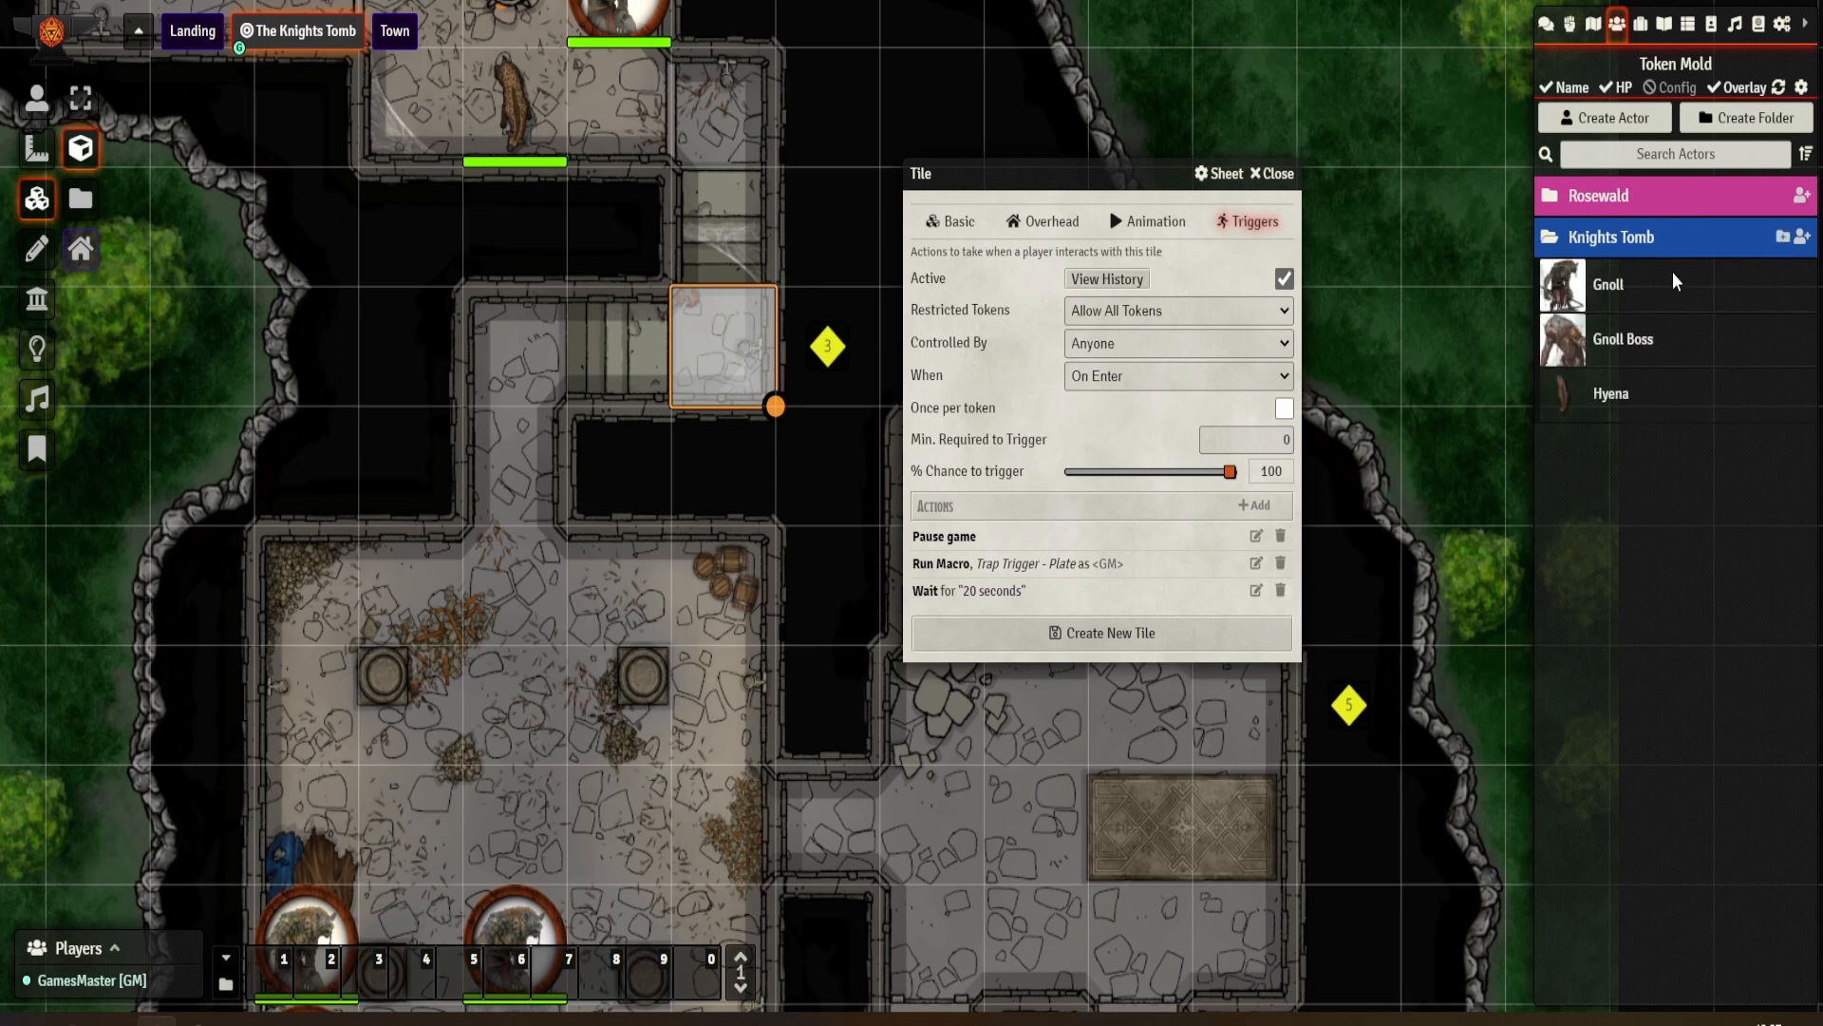
# Step: Create a Non-Player Character actor named Trap in the Knights Tomb folder
pyautogui.click(1802, 236)
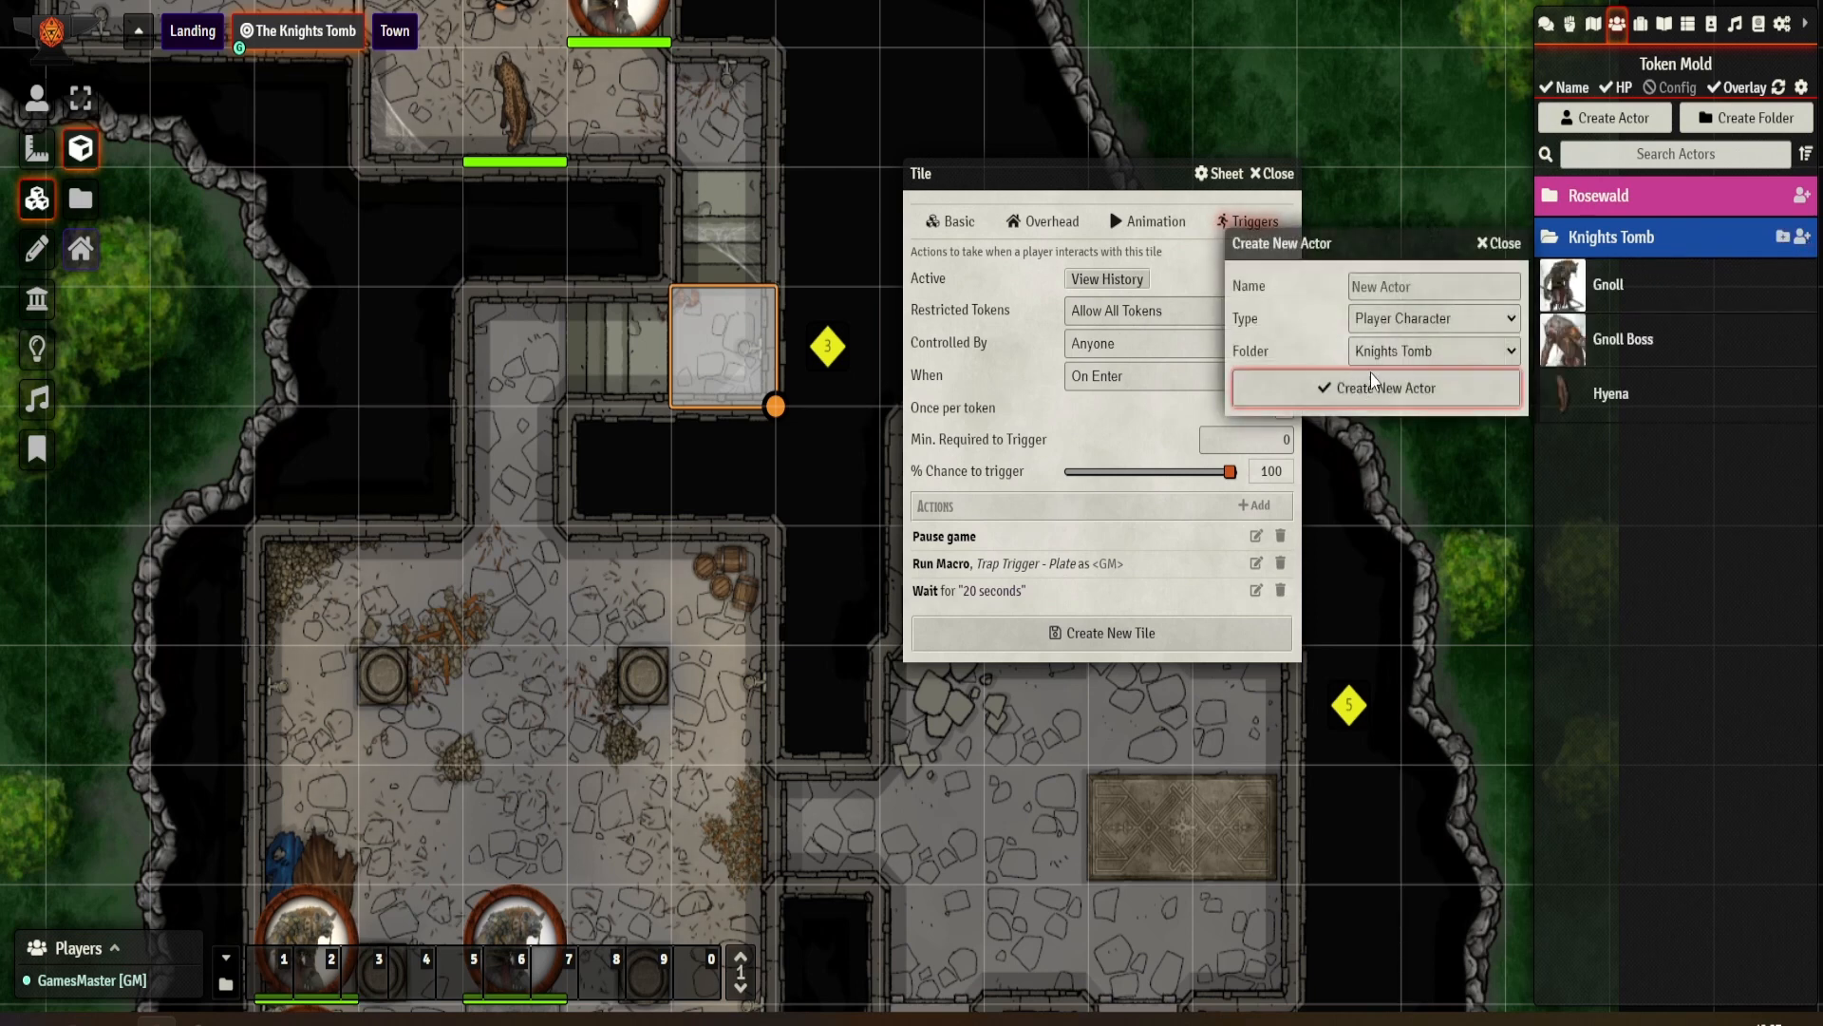
pyautogui.click(1392, 327)
pyautogui.click(1403, 358)
pyautogui.click(1391, 289)
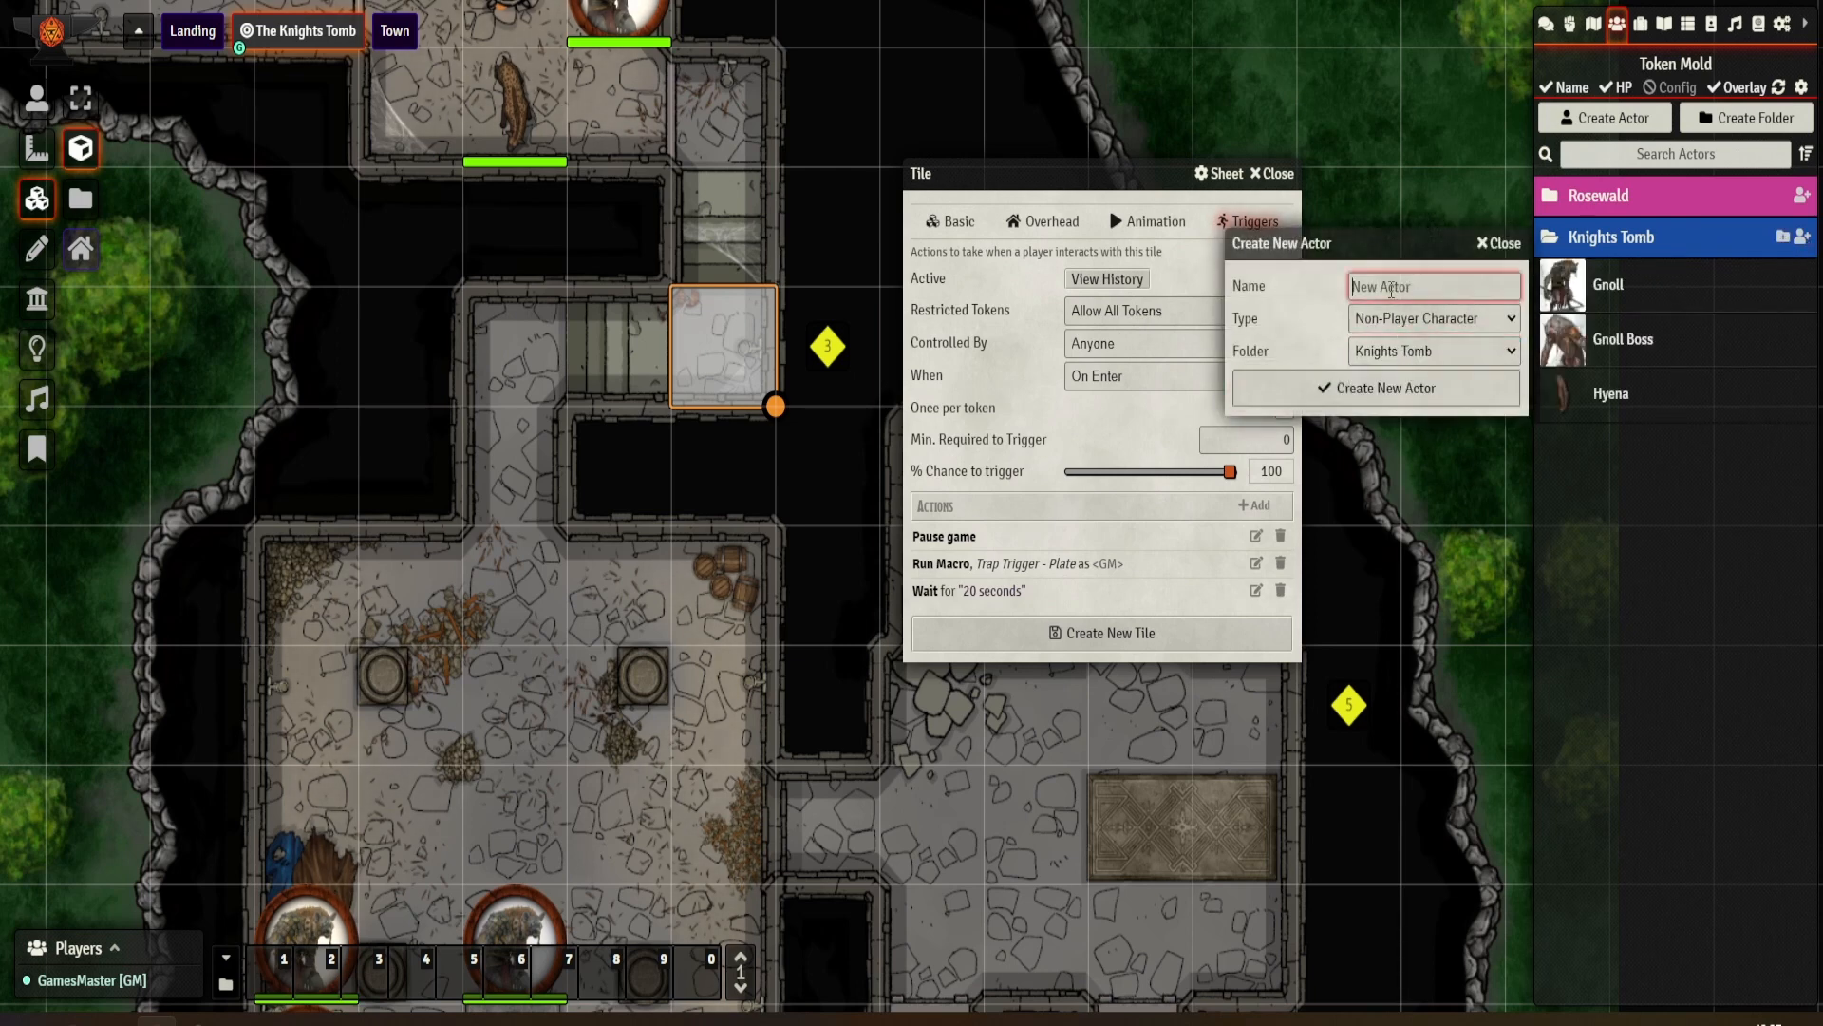
pyautogui.write('Trap')
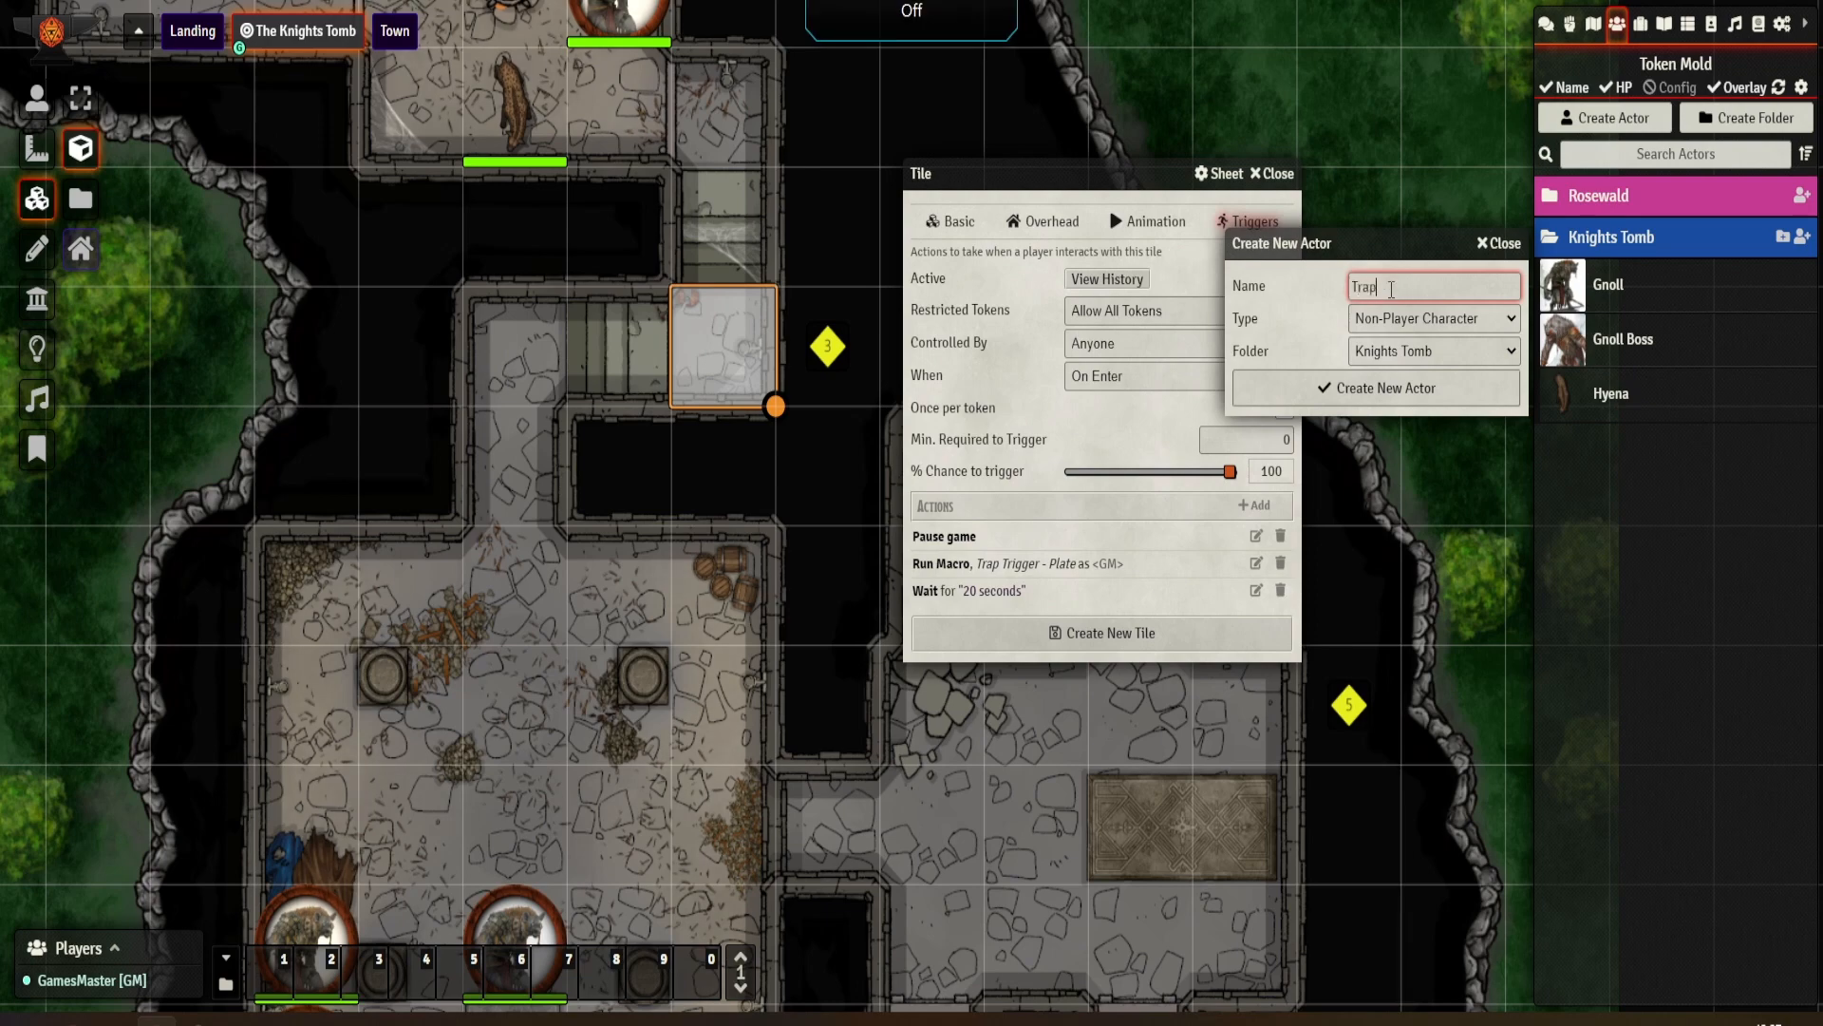
pyautogui.click(1372, 389)
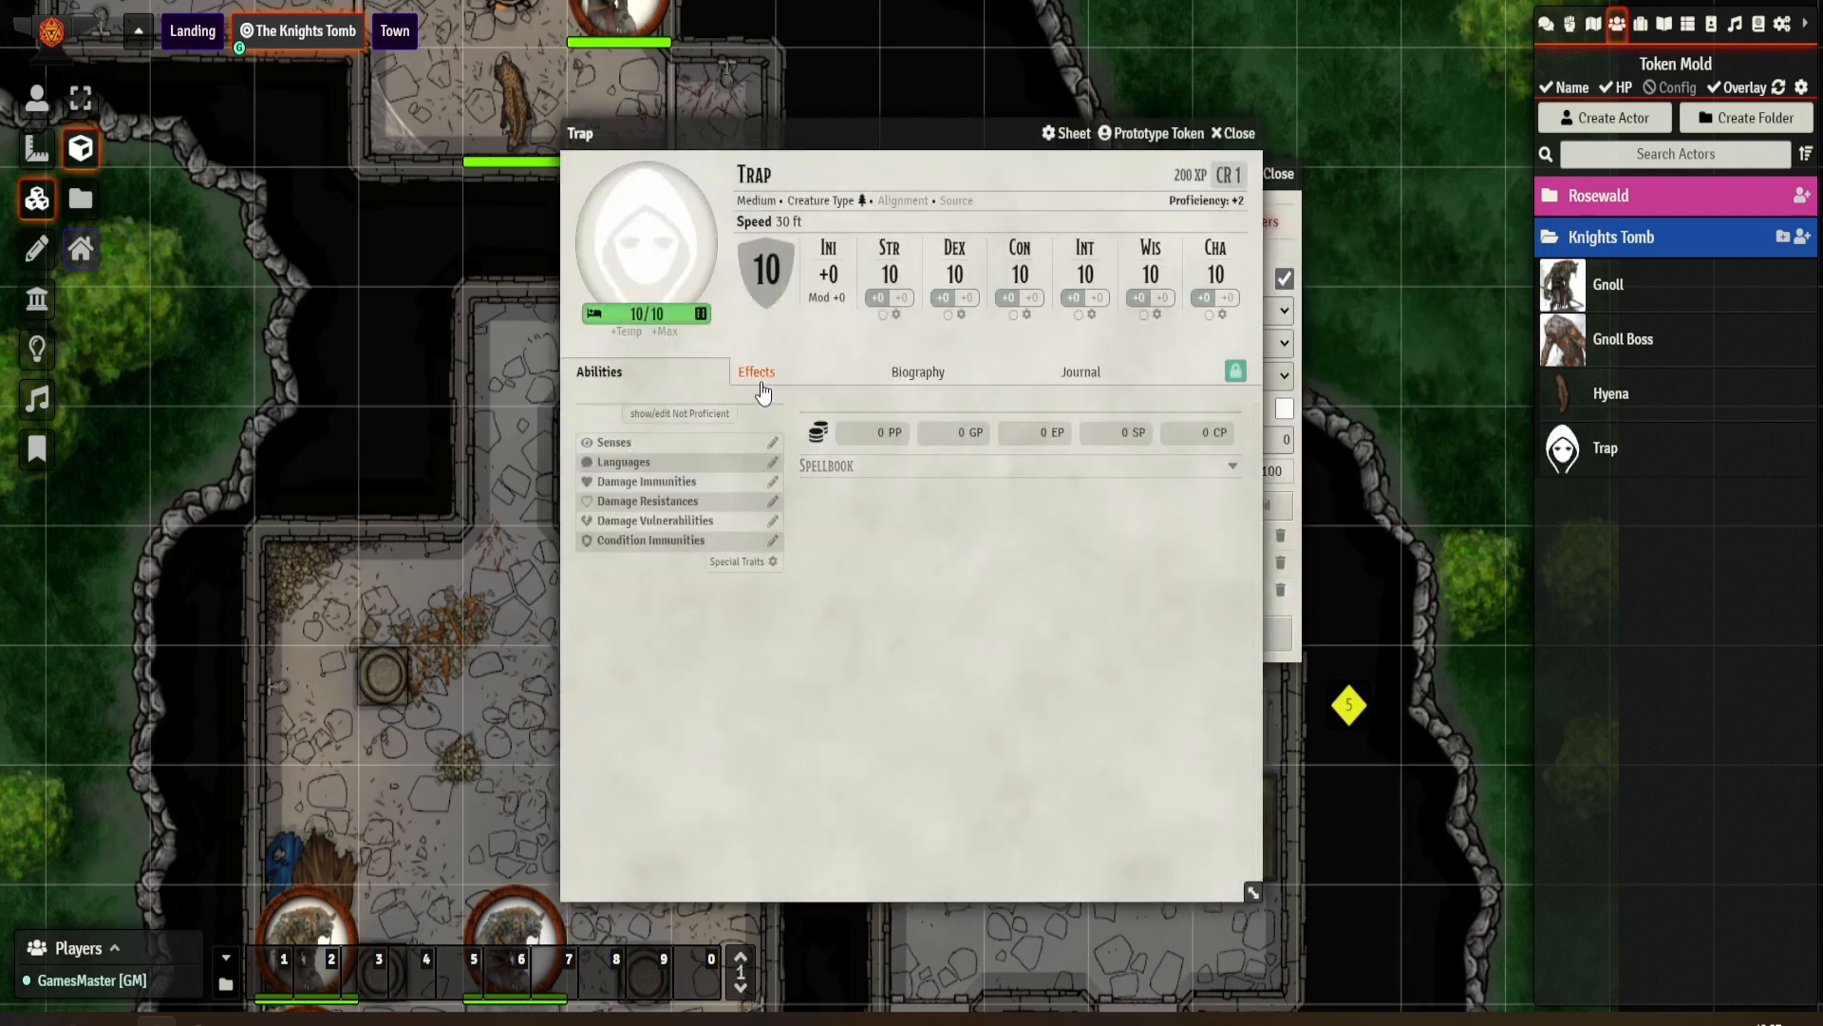
# Step: Unlock the Trap actor's sheet, add a new weapon under Attacks and open it for editing
pyautogui.click(1229, 376)
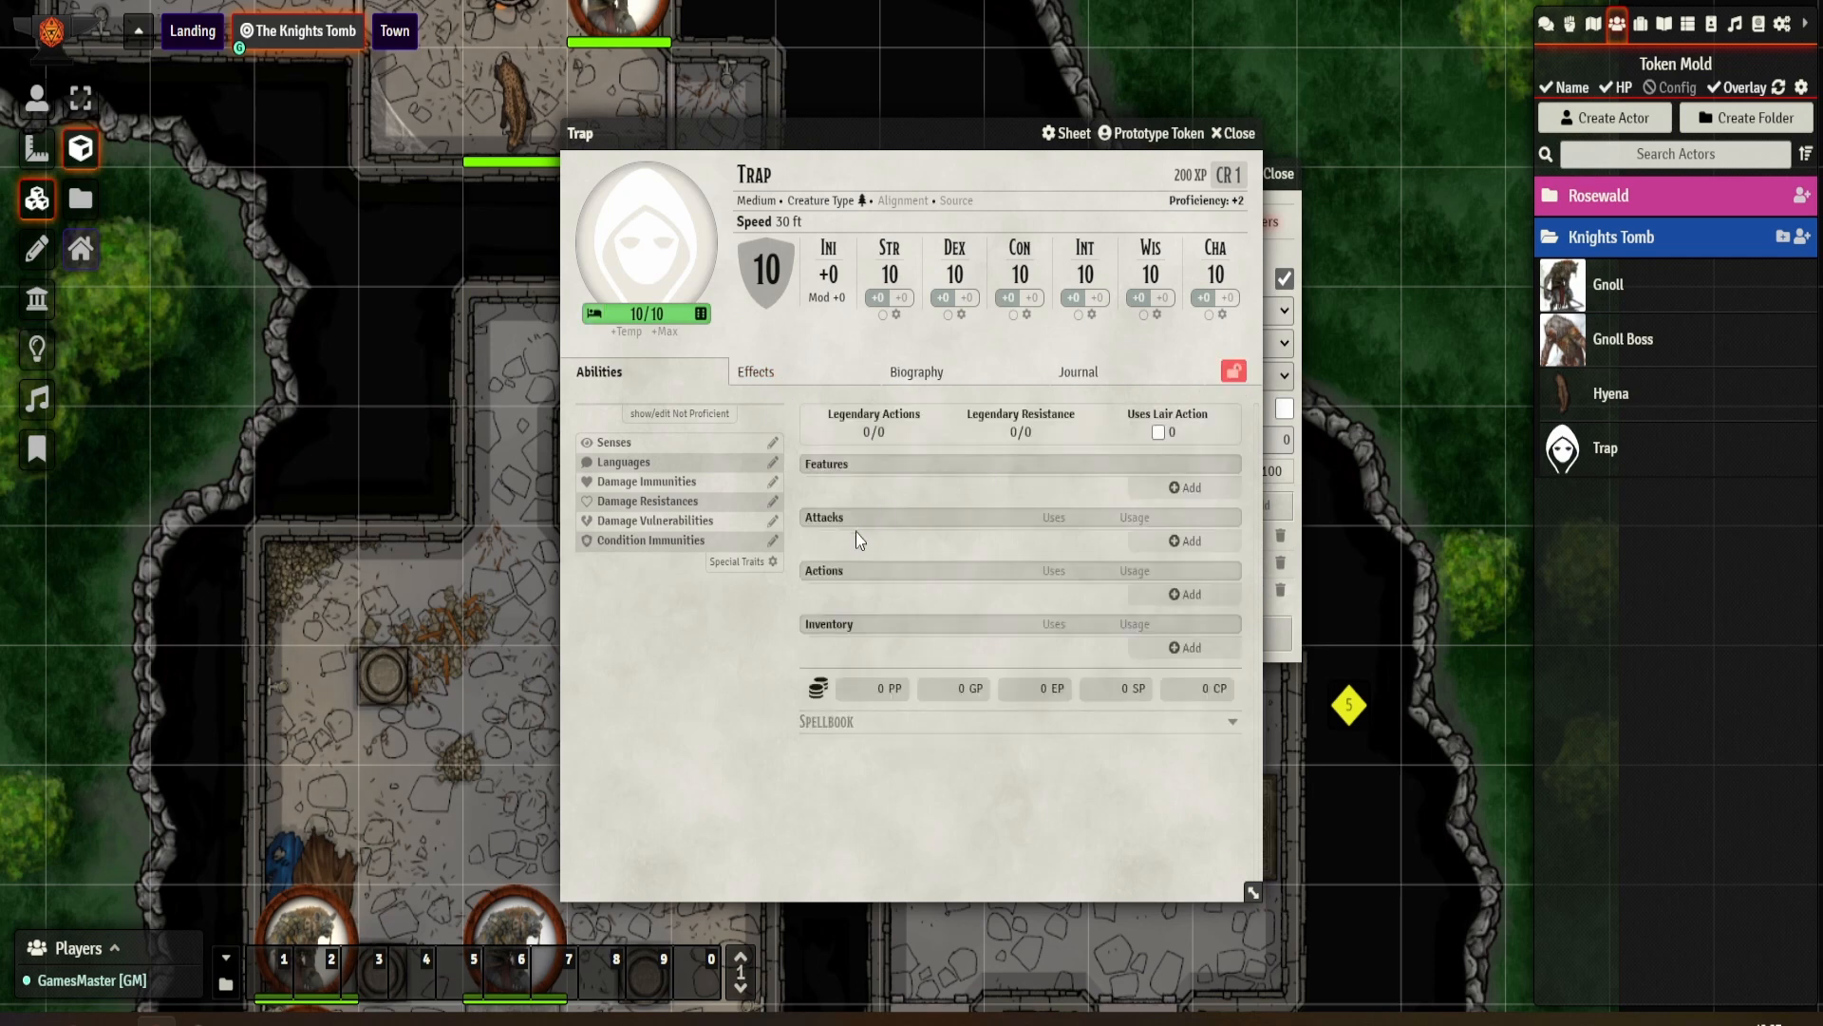
pyautogui.click(1186, 541)
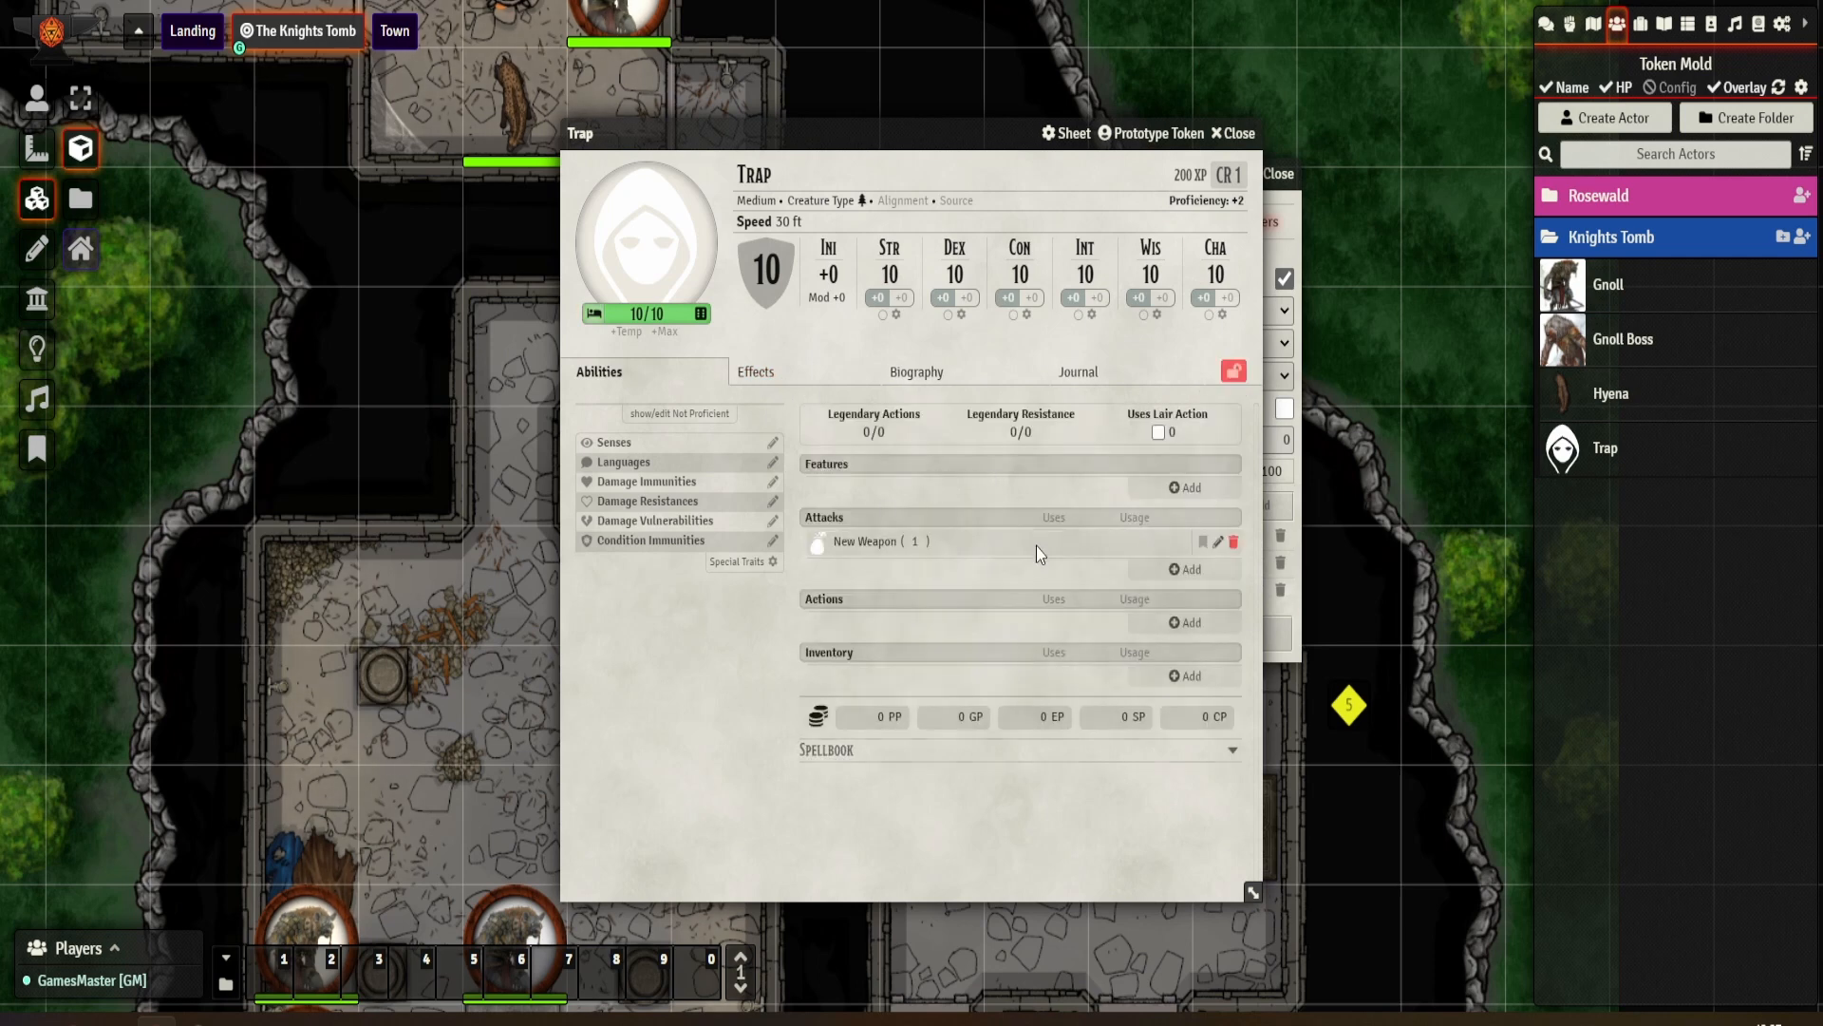
pyautogui.click(1216, 543)
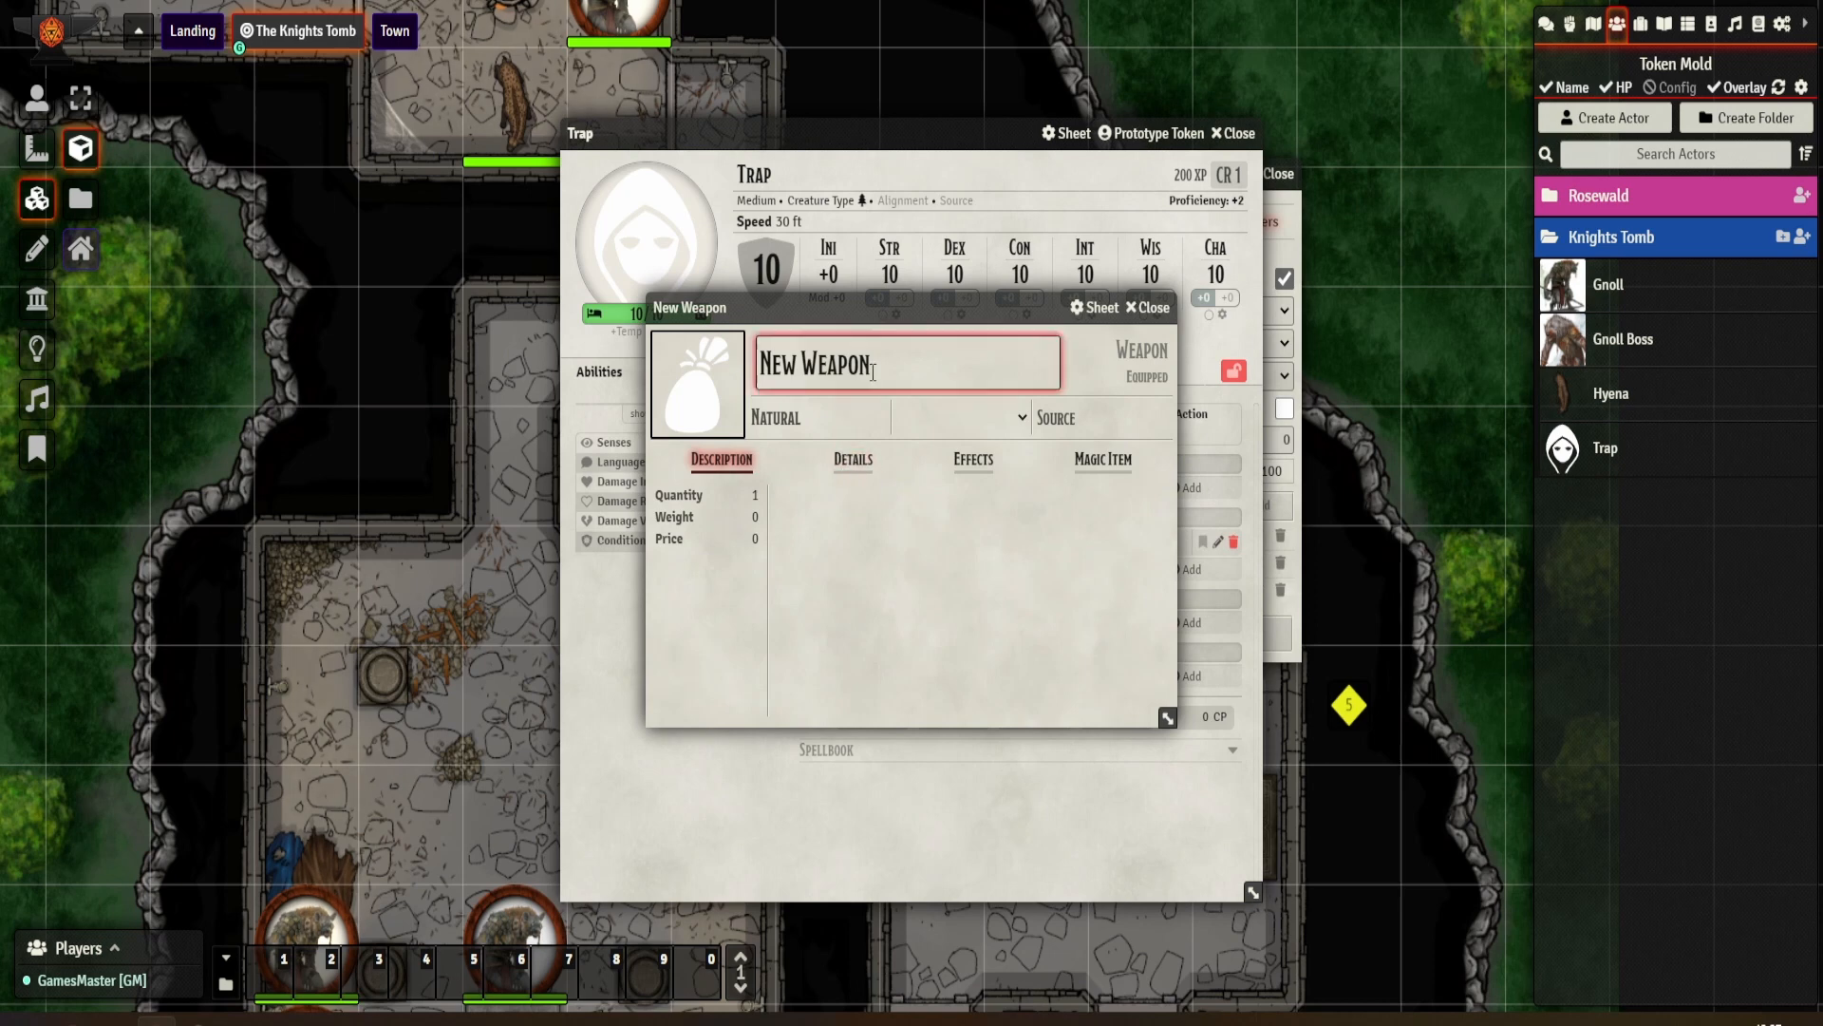
# Step: Rename the new weapon to Scything Blade
pyautogui.moveTo(873, 370); pyautogui.dragTo(757, 366)
pyautogui.write('Sy')
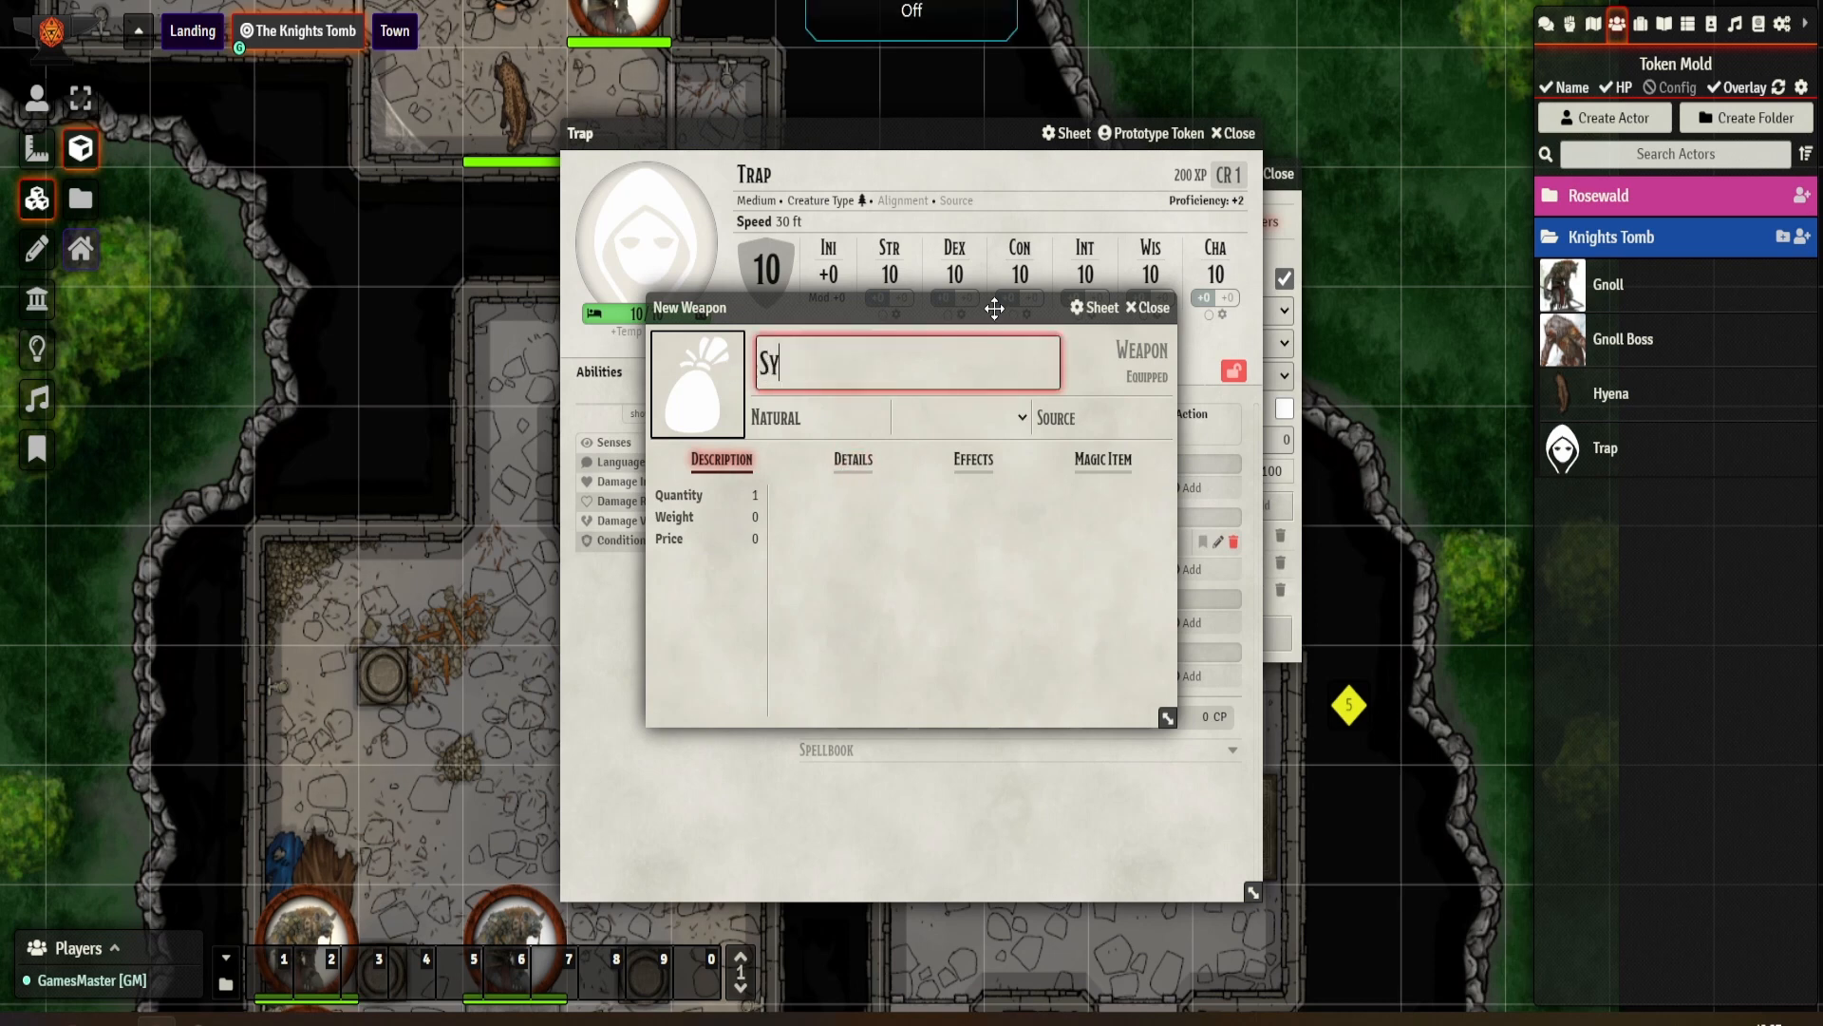
pyautogui.write('ccthe')
pyautogui.press('BackSpace')
pyautogui.press('BackSpace')
pyautogui.press('BackSpace')
pyautogui.press('BackSpace')
pyautogui.press('BackSpace')
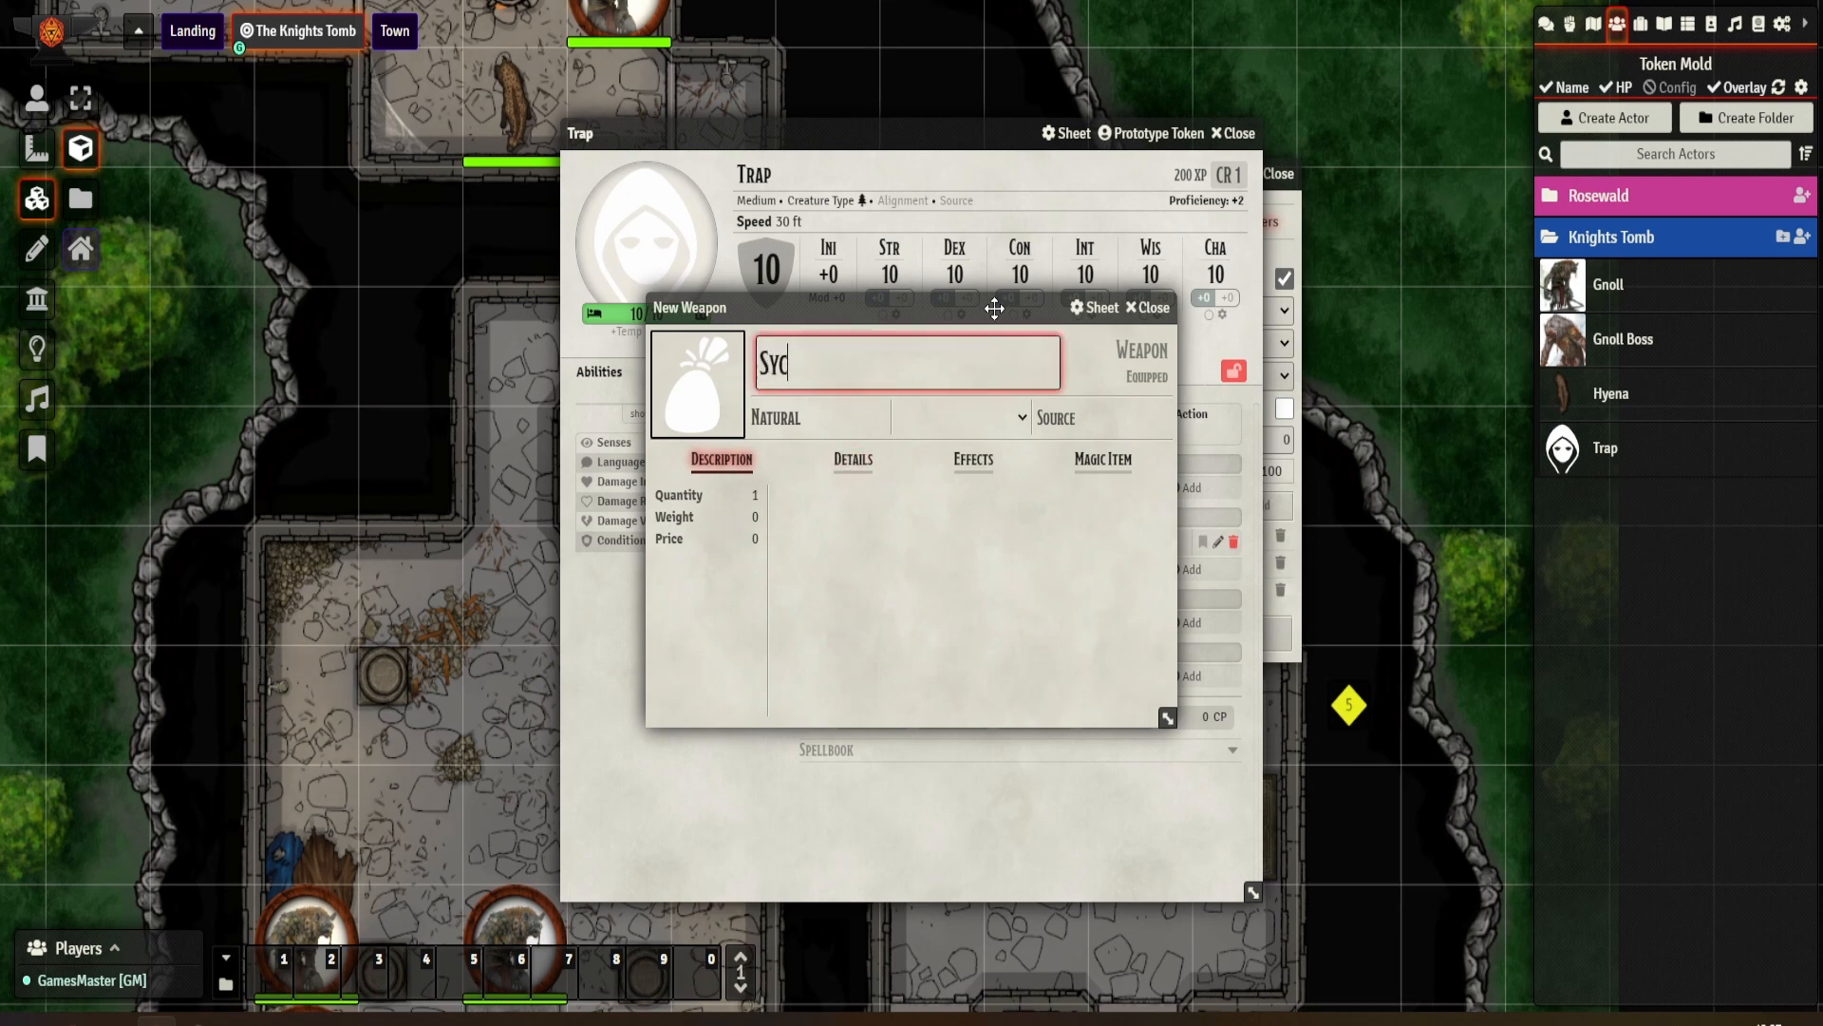
pyautogui.write('cythe Tra')
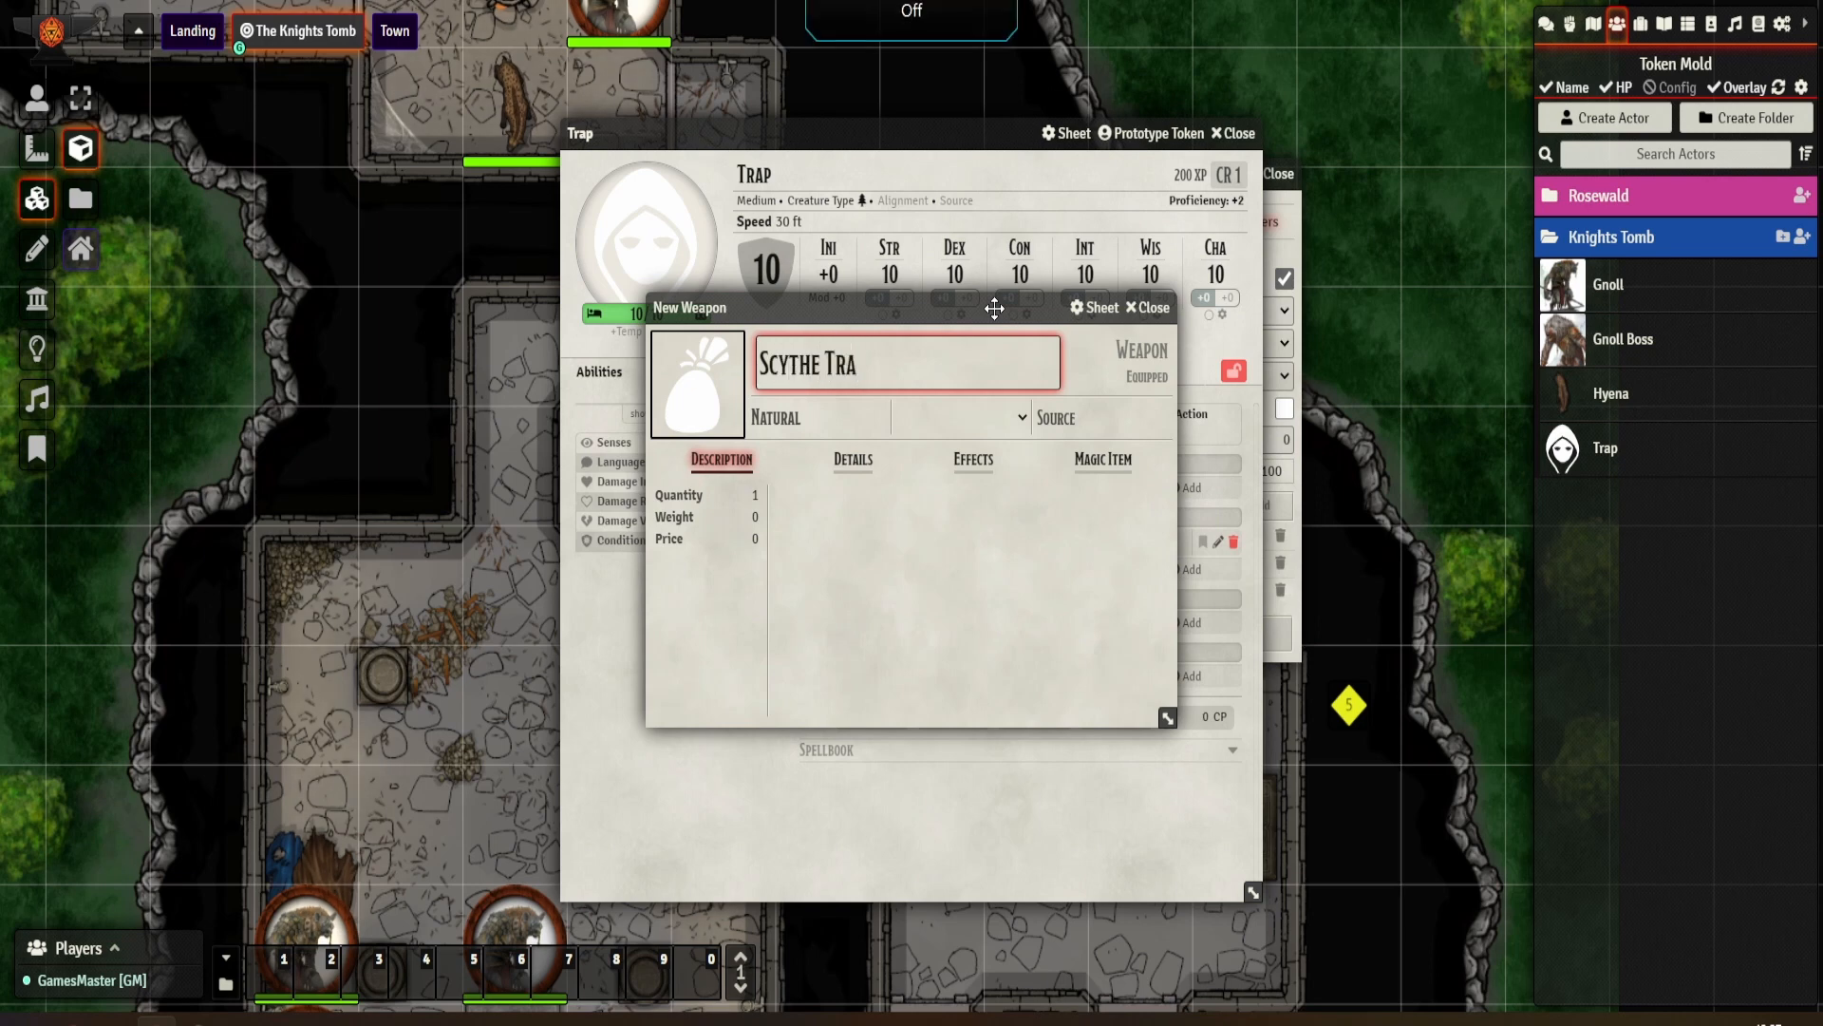
pyautogui.write('ps')
pyautogui.press('BackSpace')
pyautogui.press('BackSpace')
pyautogui.press('BackSpace')
pyautogui.press('BackSpace')
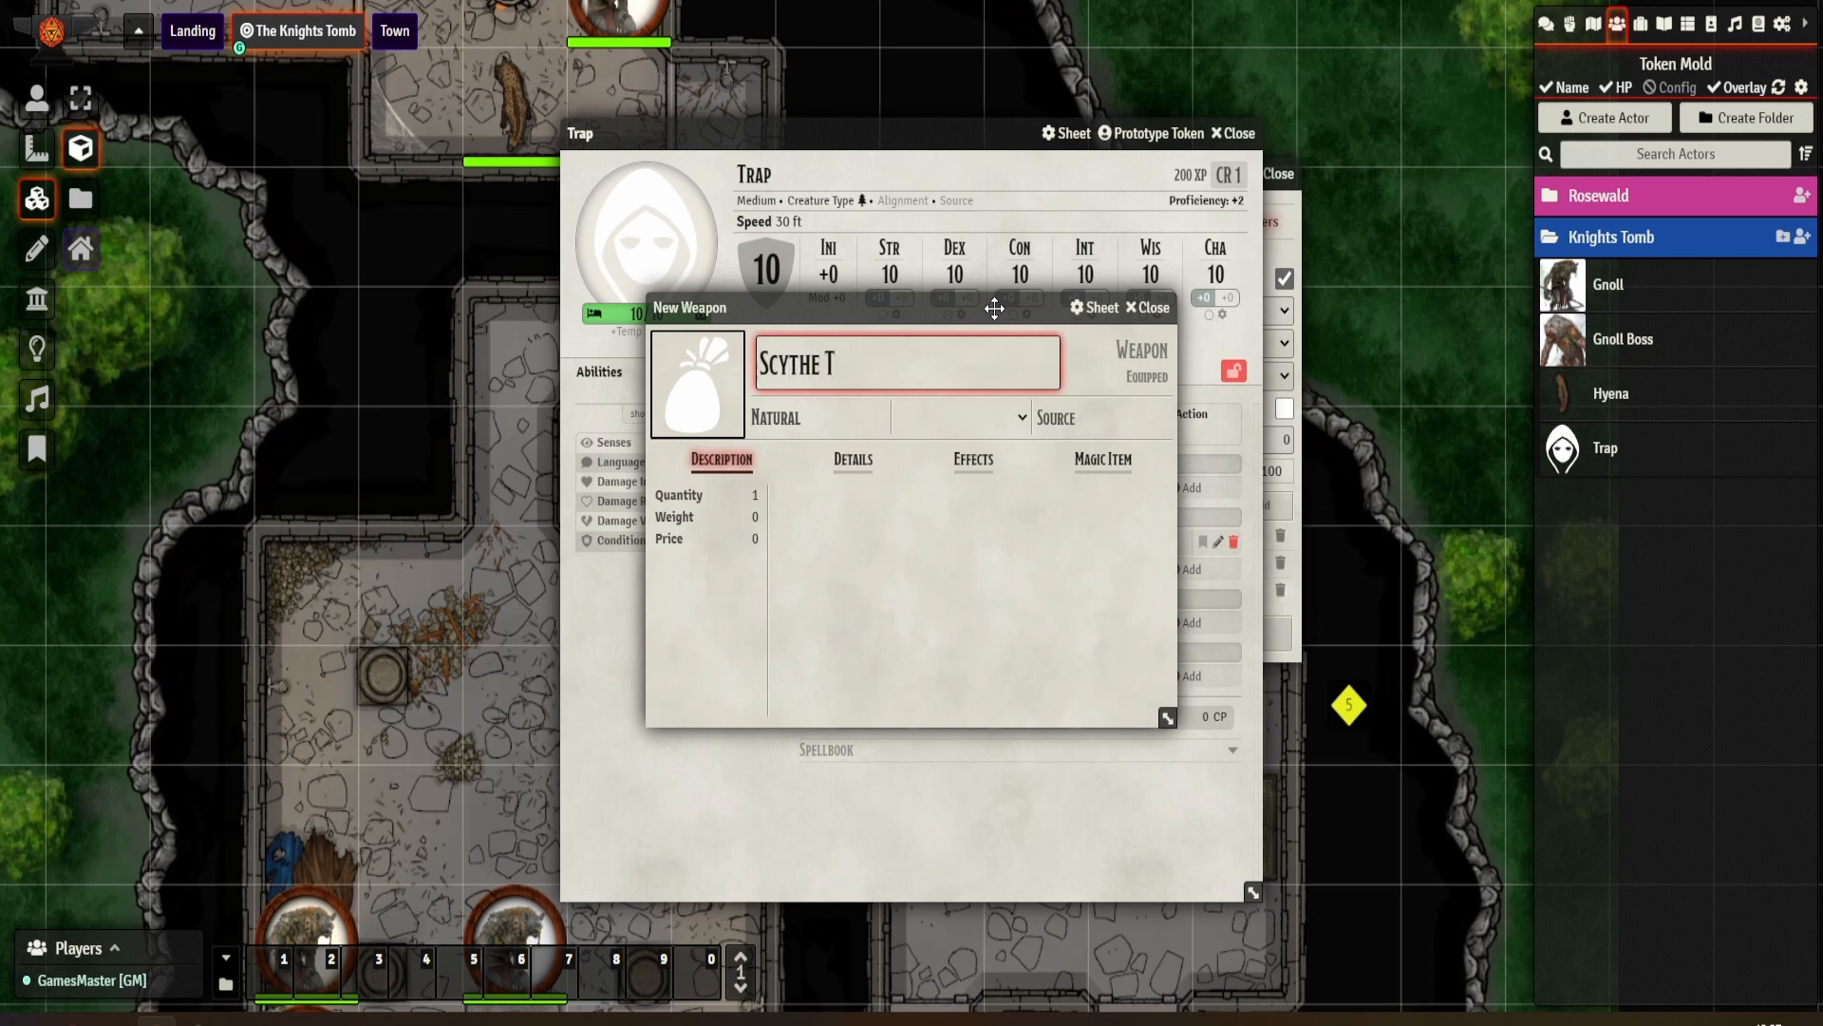
pyautogui.write('ing Blade')
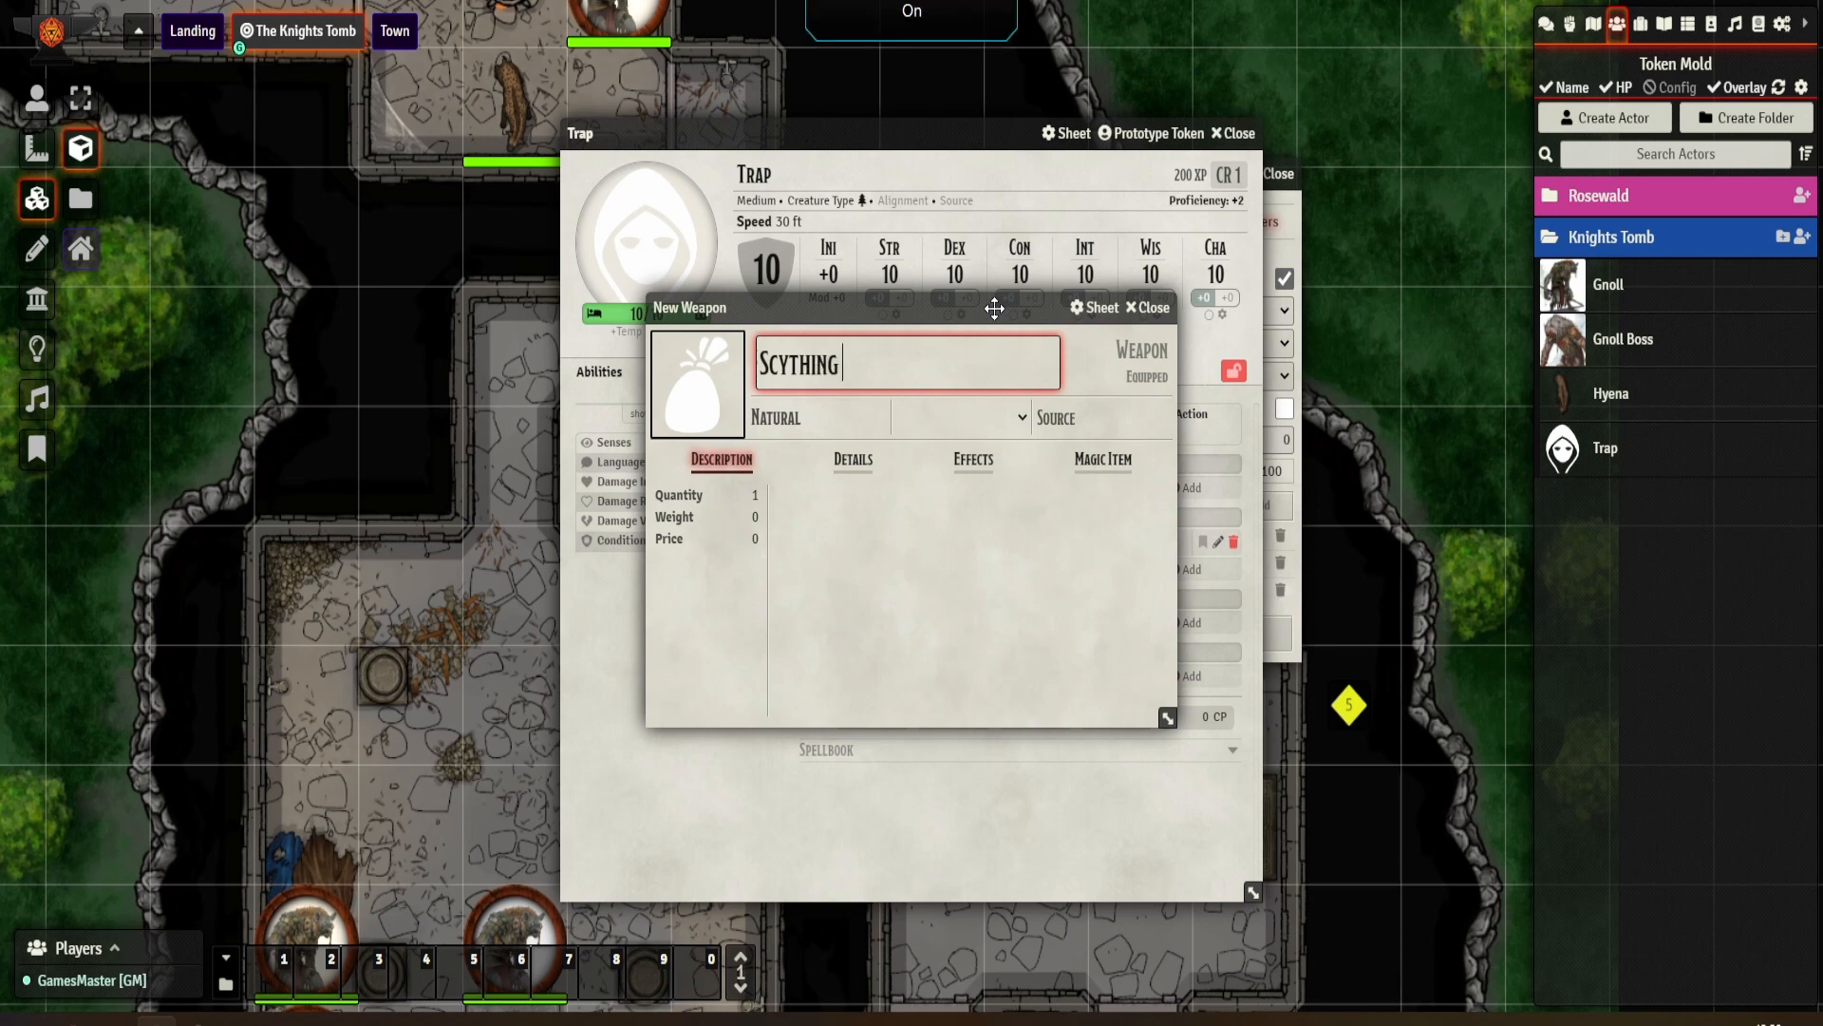
# Step: Set the Scything Blade's weapon type to Martial Melee and its base weapon to Battleaxe
pyautogui.click(867, 474)
pyautogui.click(844, 463)
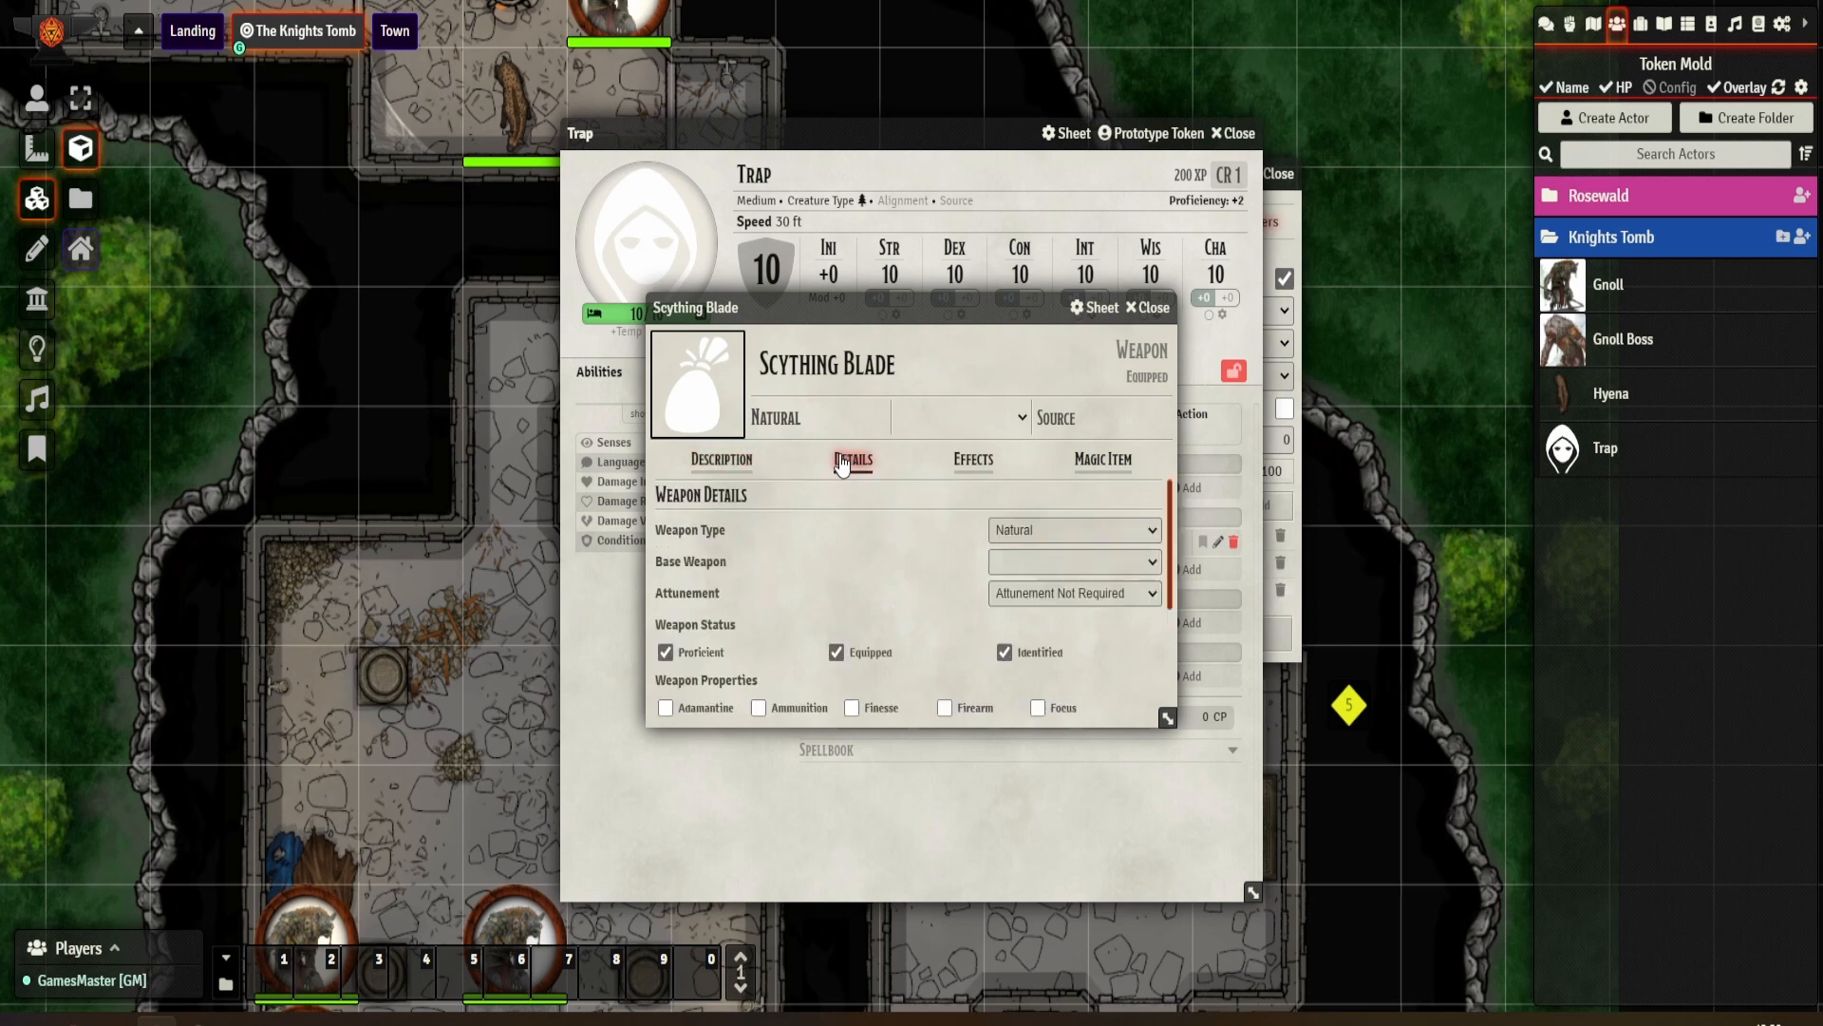
pyautogui.click(1058, 531)
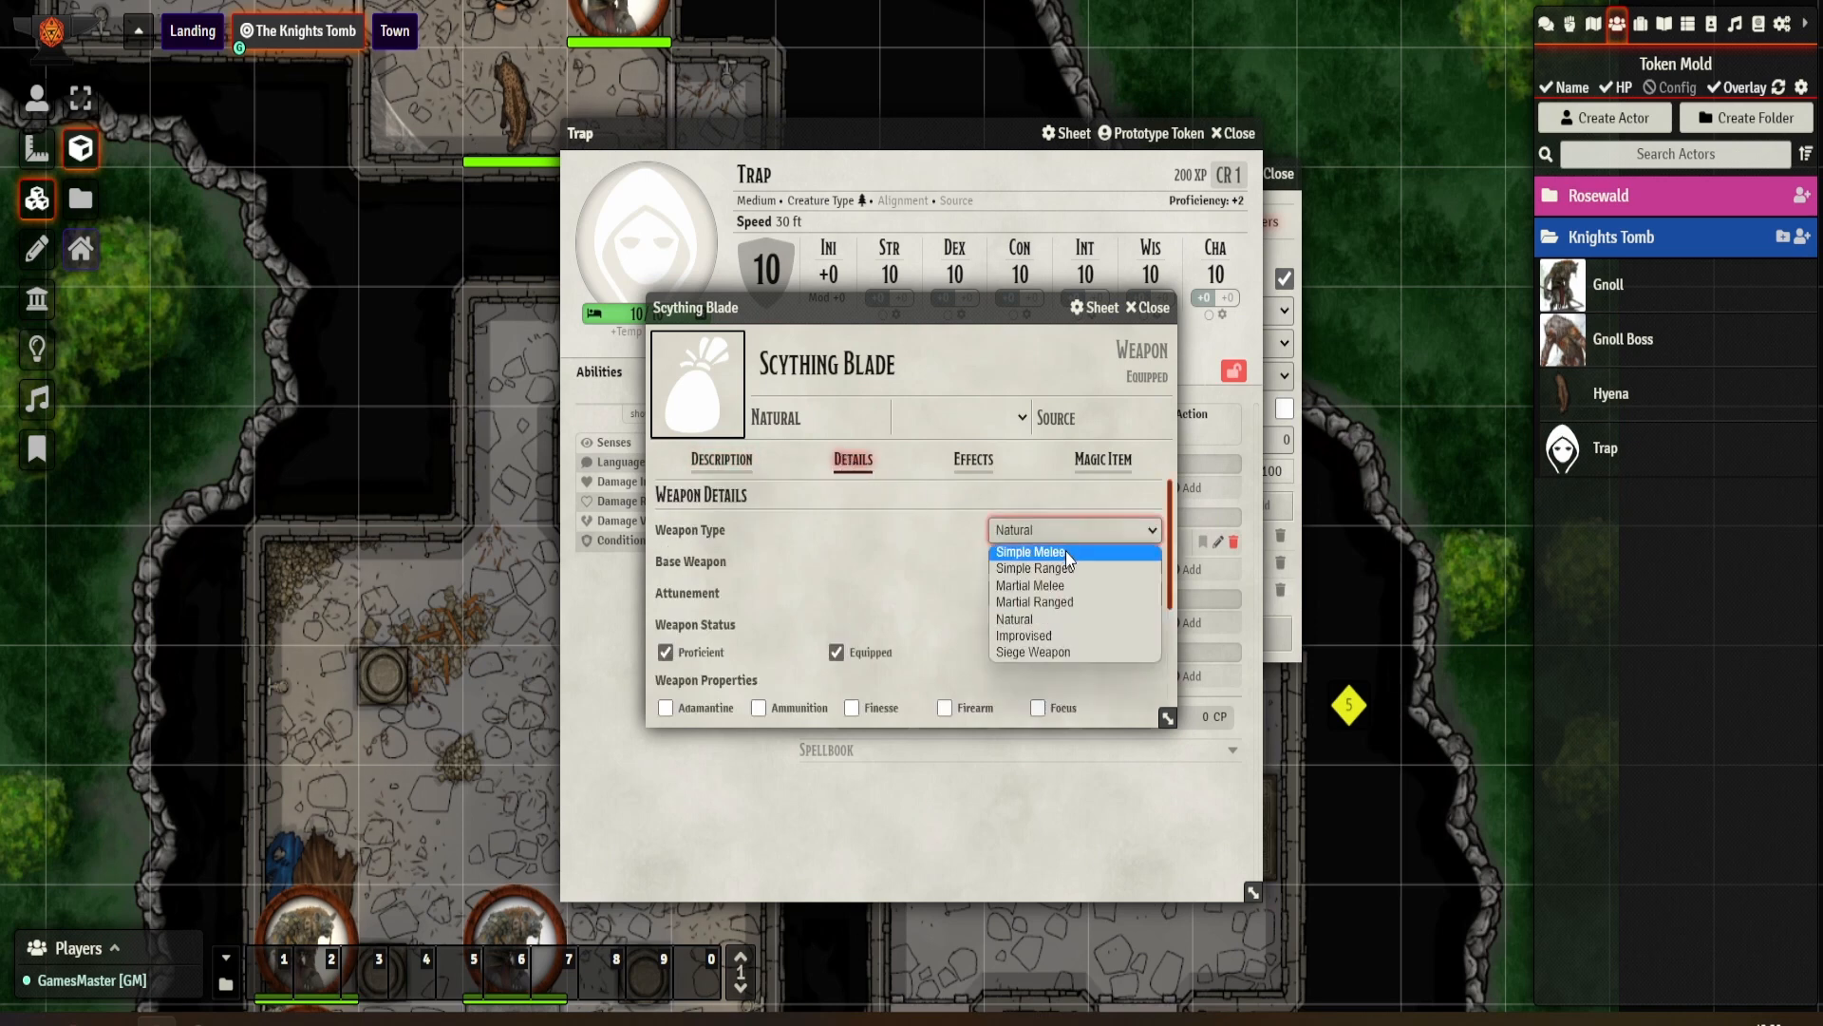
pyautogui.click(1061, 554)
pyautogui.click(1061, 562)
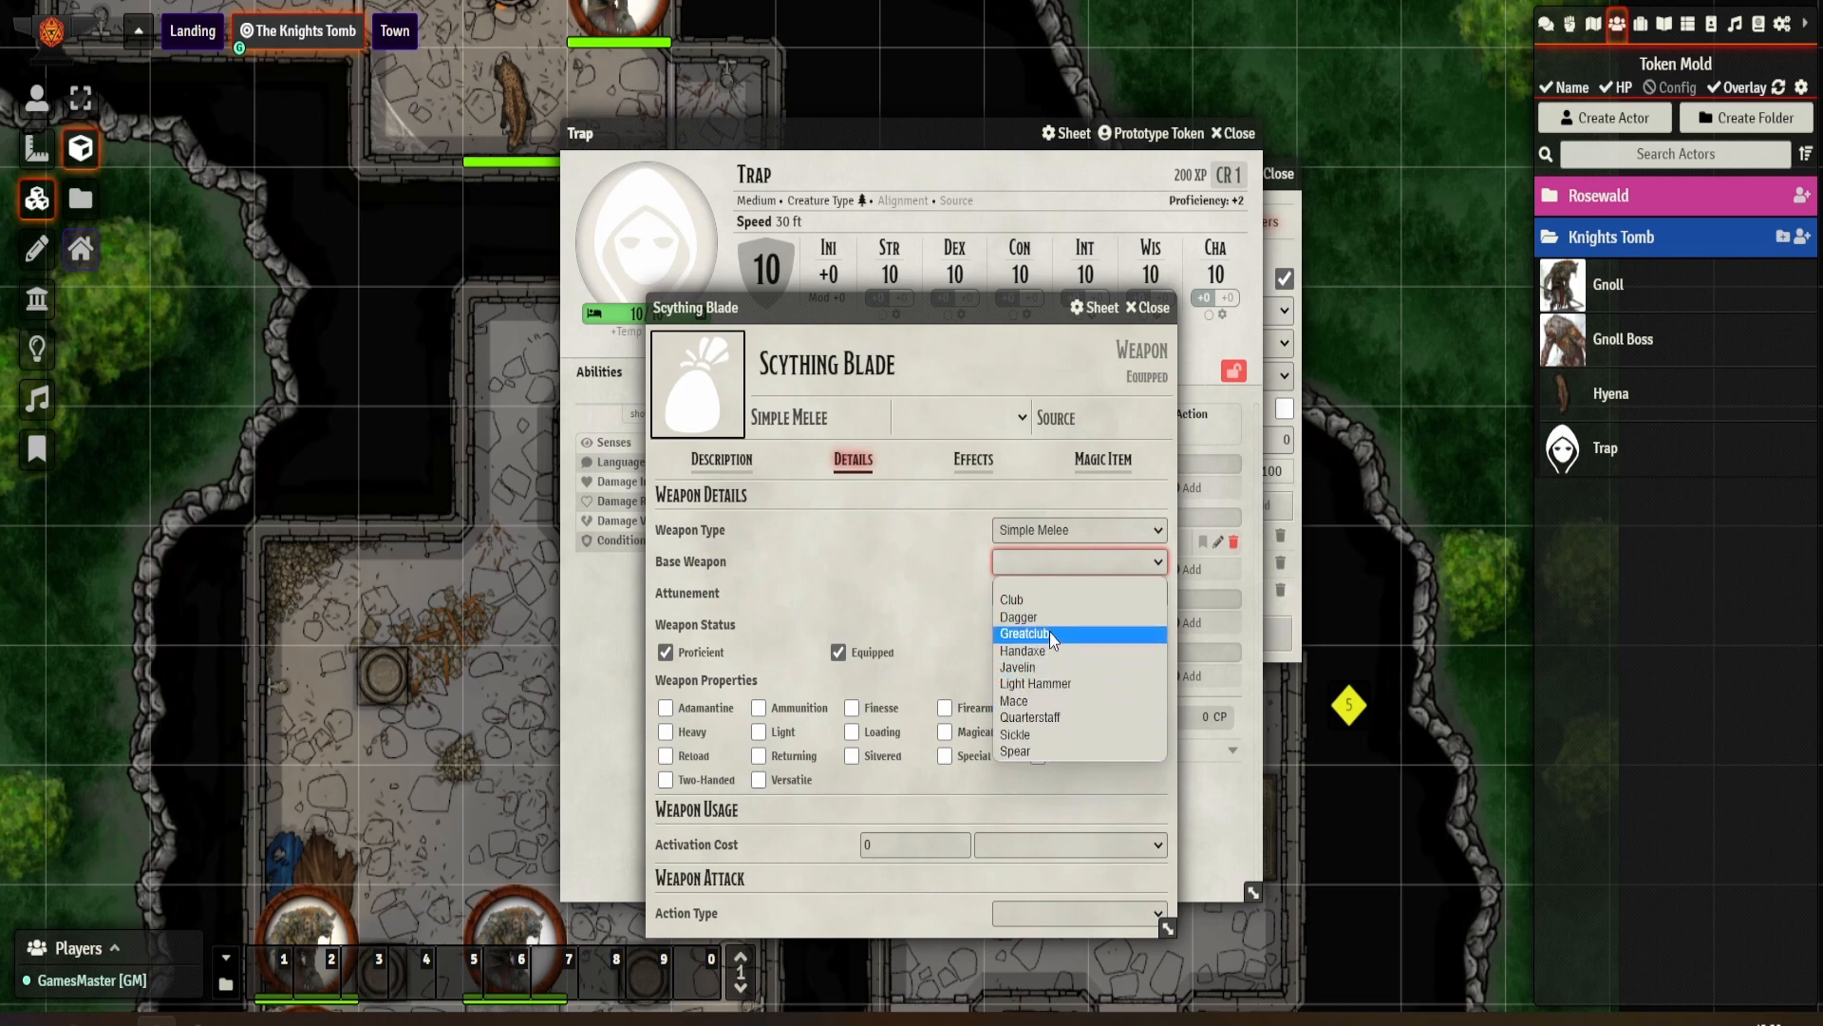
pyautogui.click(1029, 528)
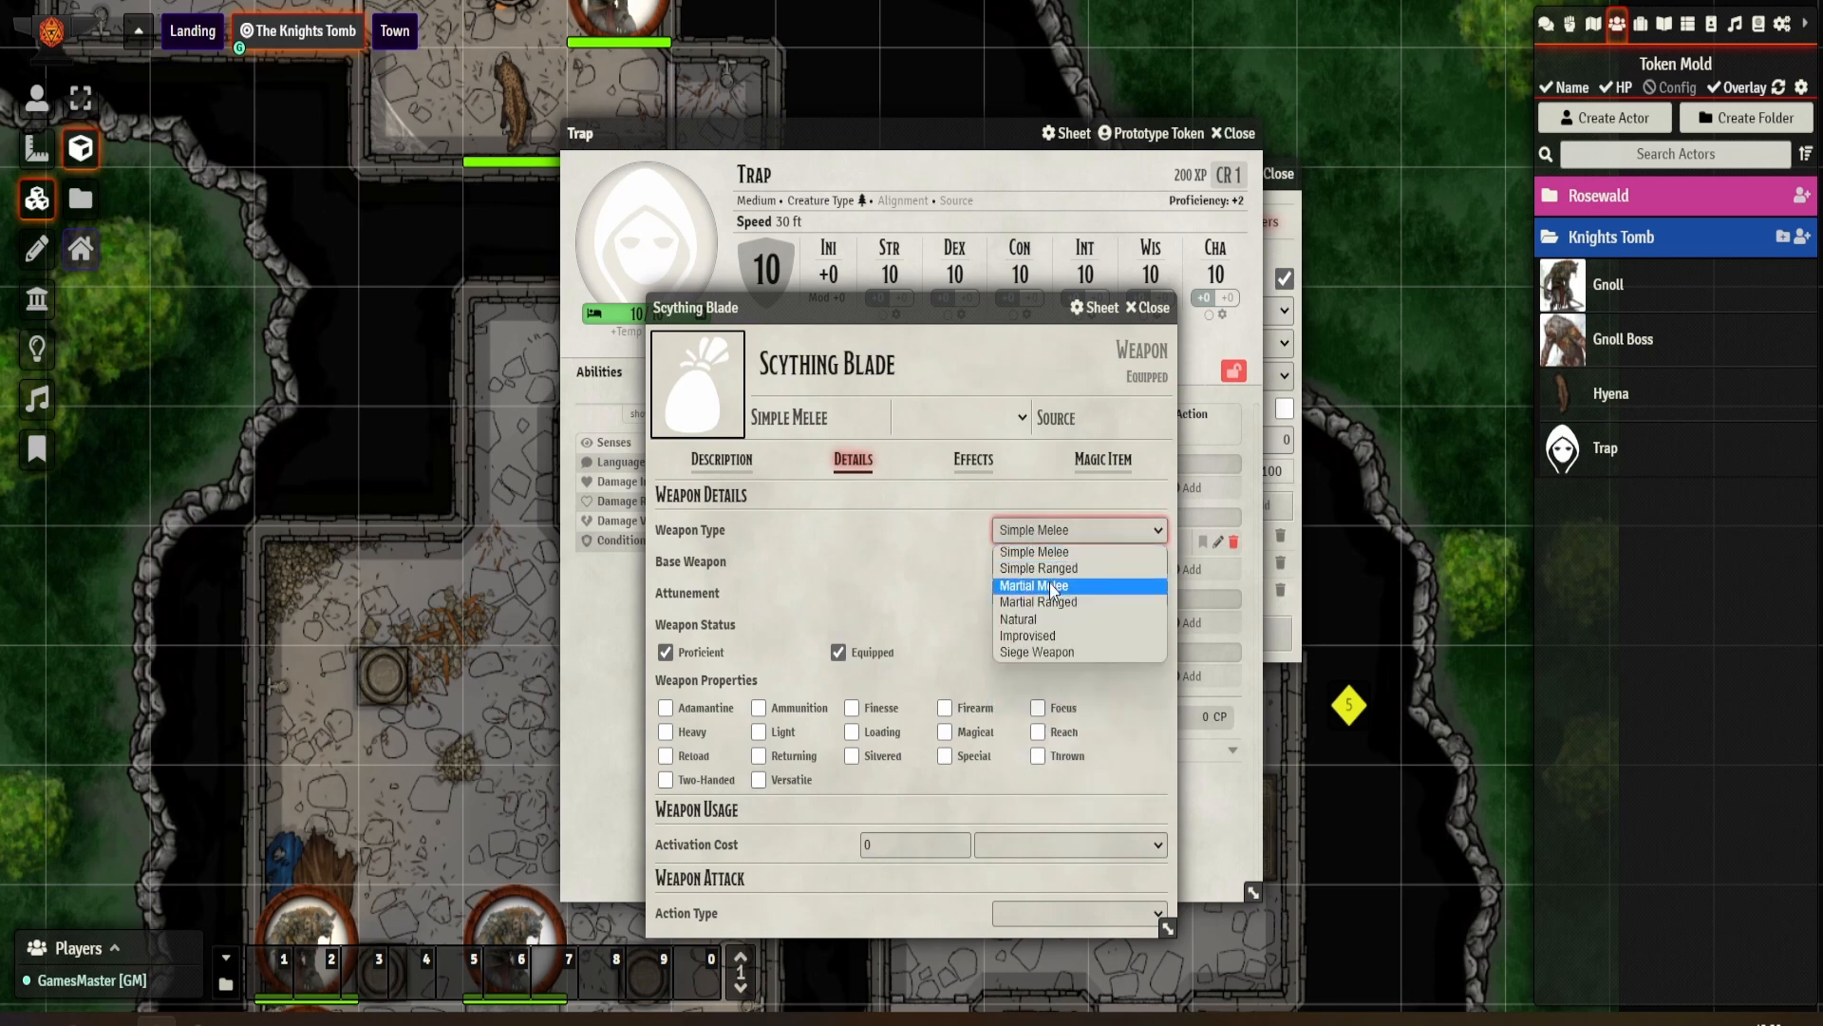
pyautogui.click(1052, 568)
pyautogui.click(1052, 532)
pyautogui.click(1067, 586)
pyautogui.click(1052, 562)
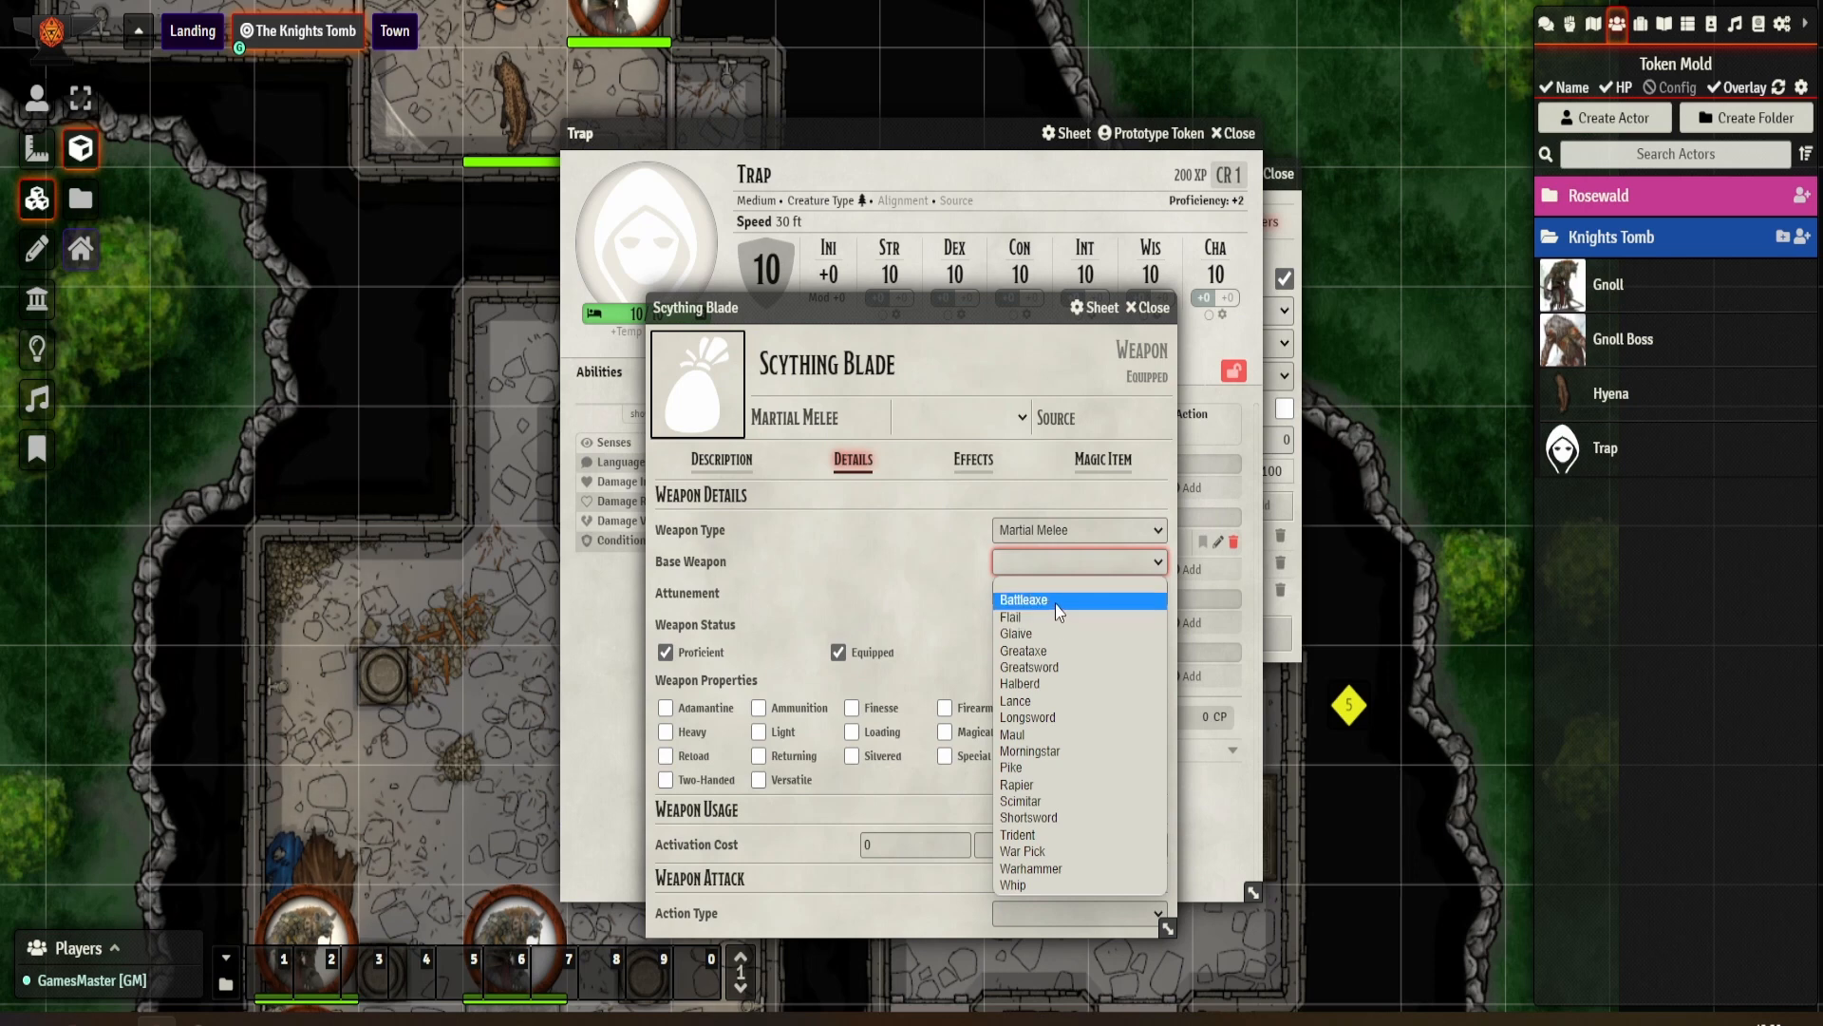
pyautogui.click(1058, 607)
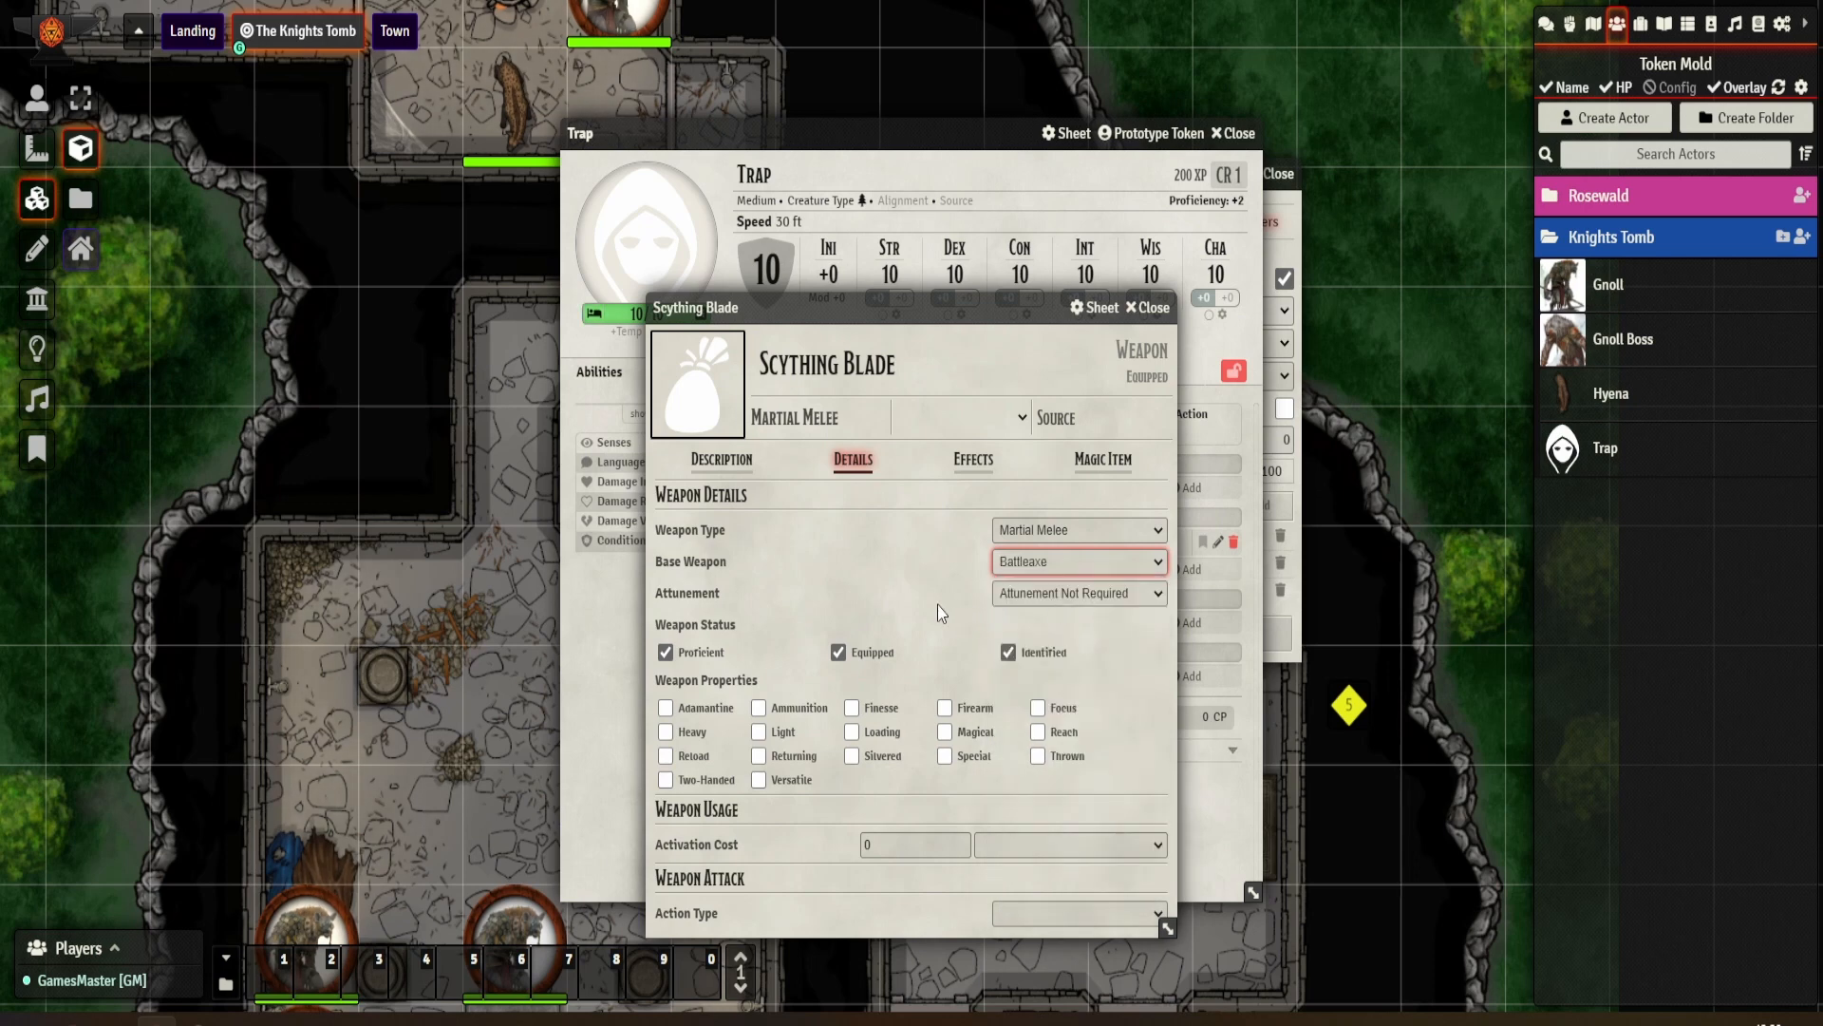
# Step: Set the Scything Blade's activation cost to 1 Action and move its sheet clear of the Trap actor's sheet
pyautogui.click(892, 842)
pyautogui.write('1')
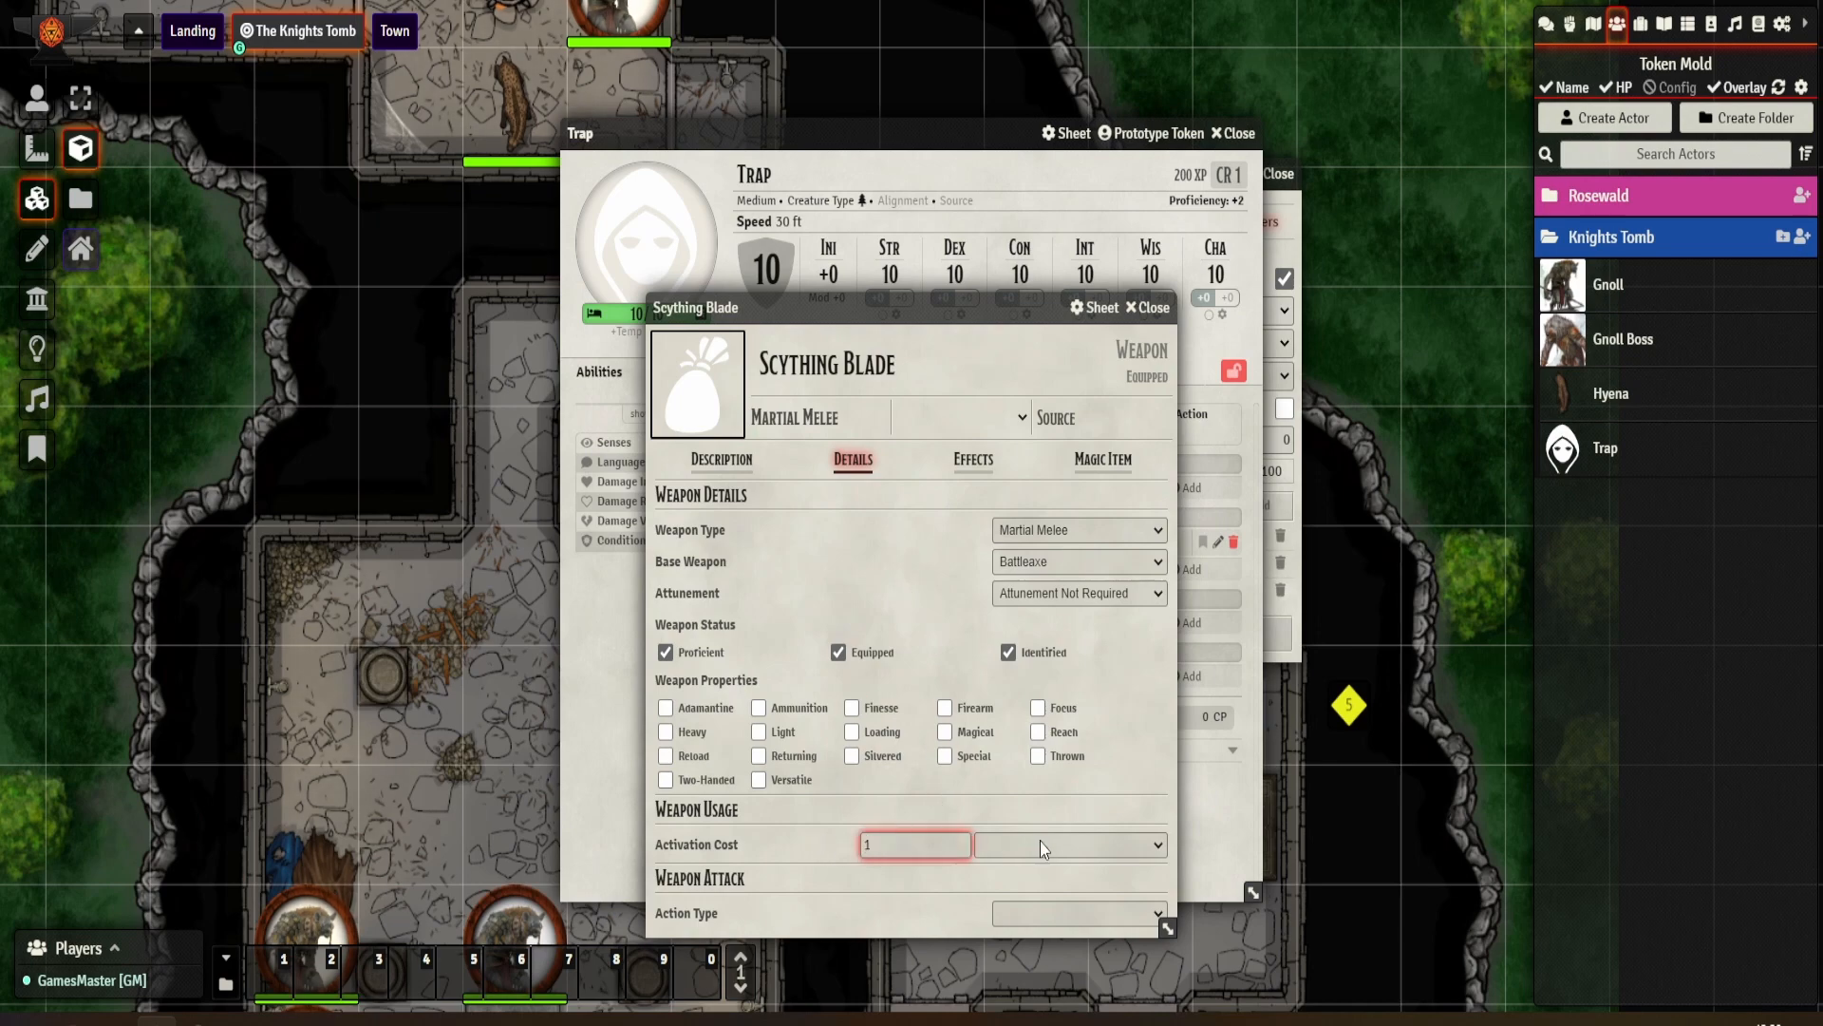
pyautogui.click(1040, 840)
pyautogui.click(1027, 655)
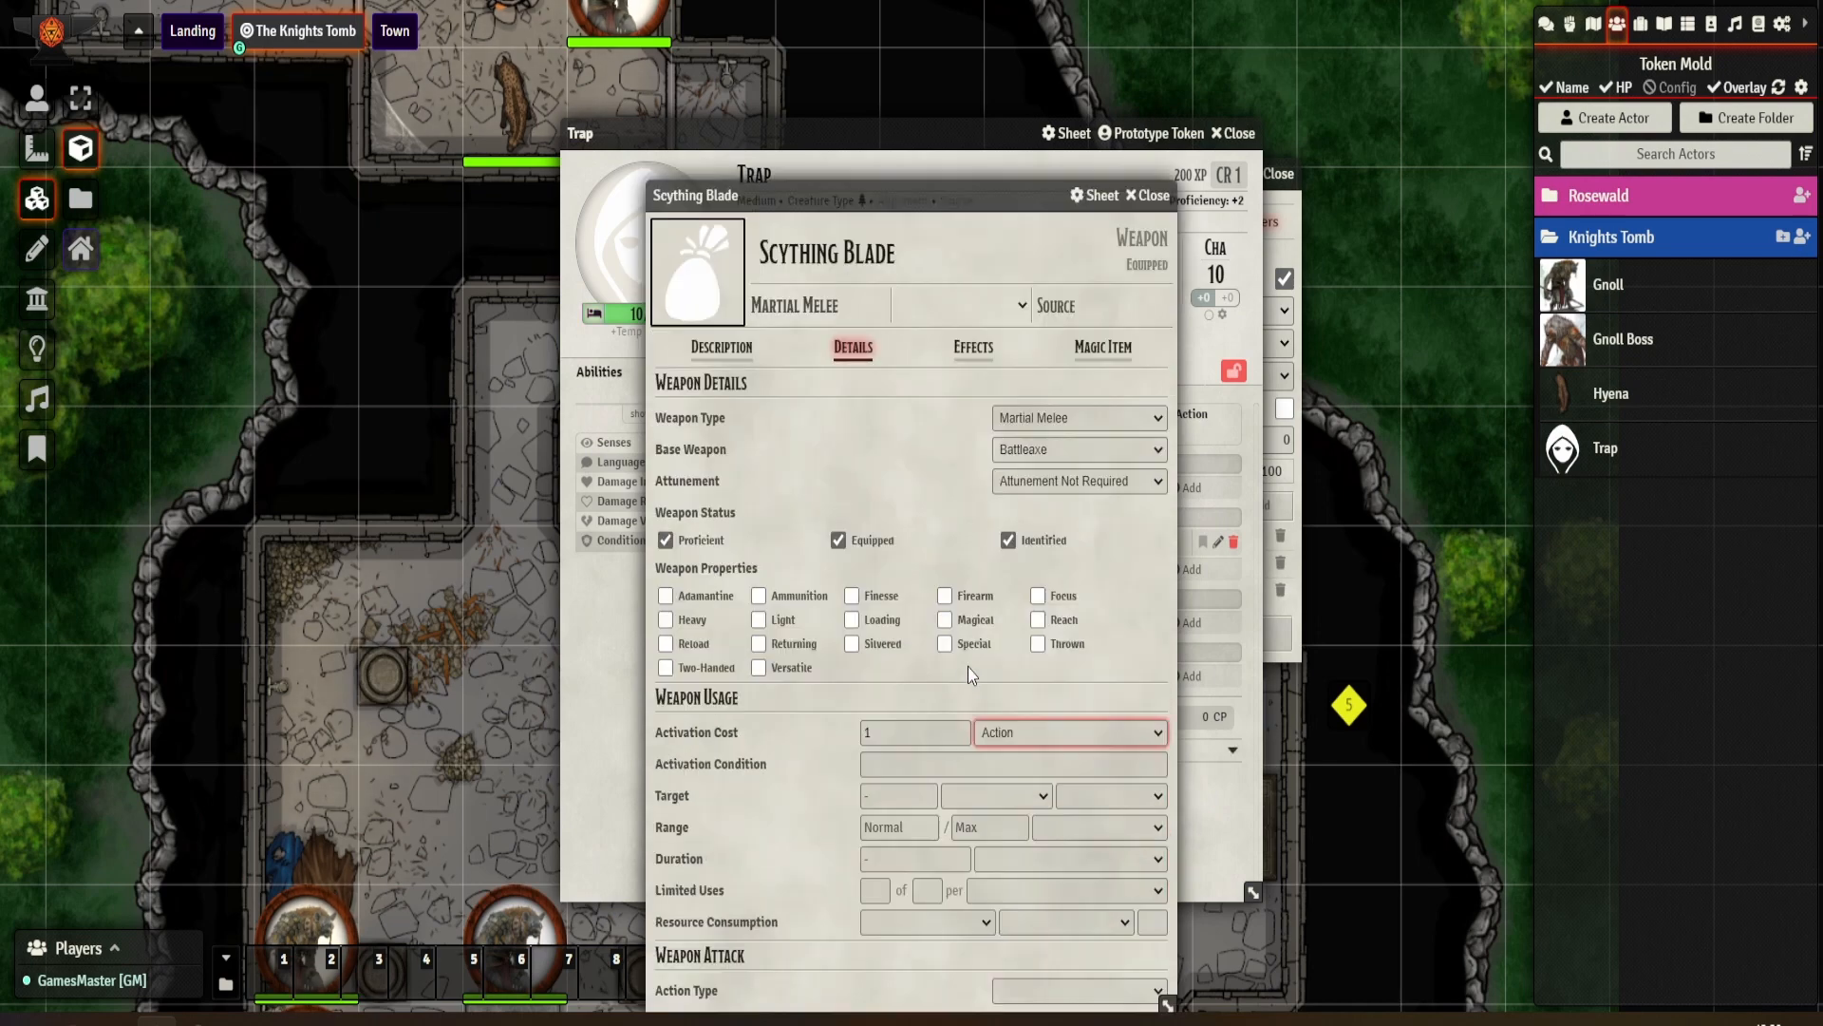
pyautogui.moveTo(880, 194); pyautogui.dragTo(655, 19)
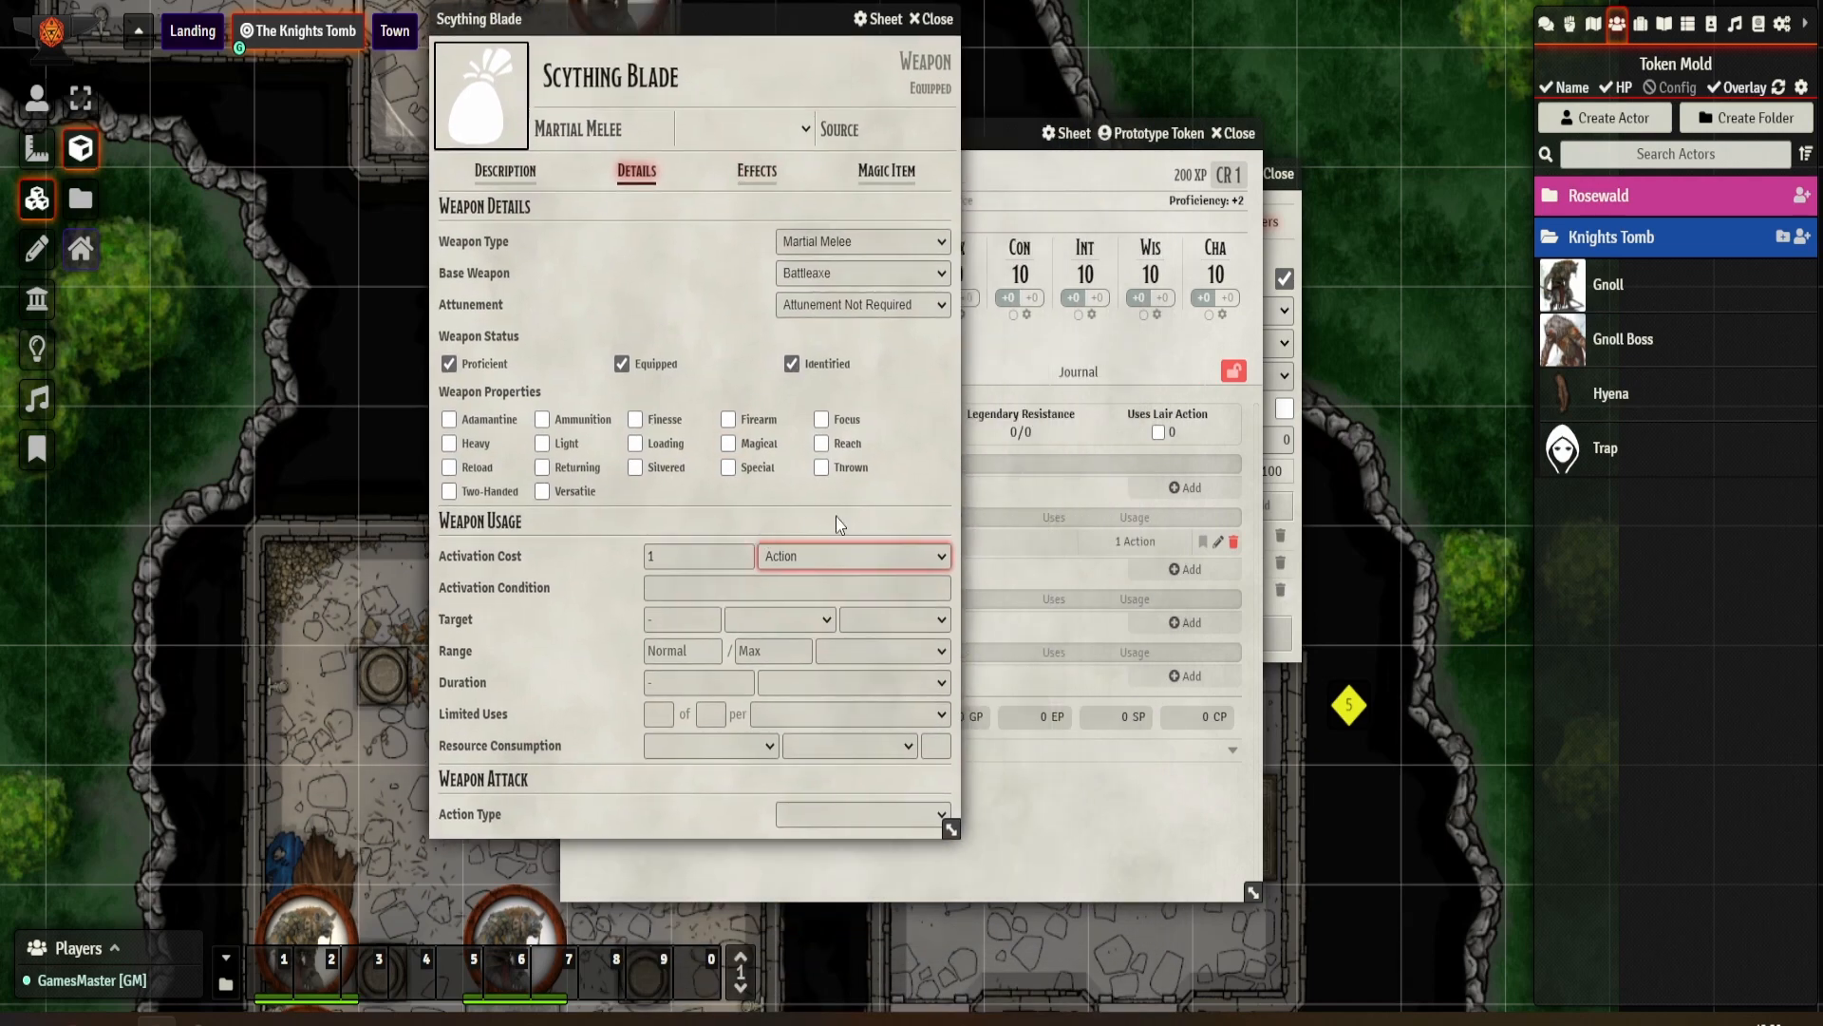
pyautogui.click(671, 562)
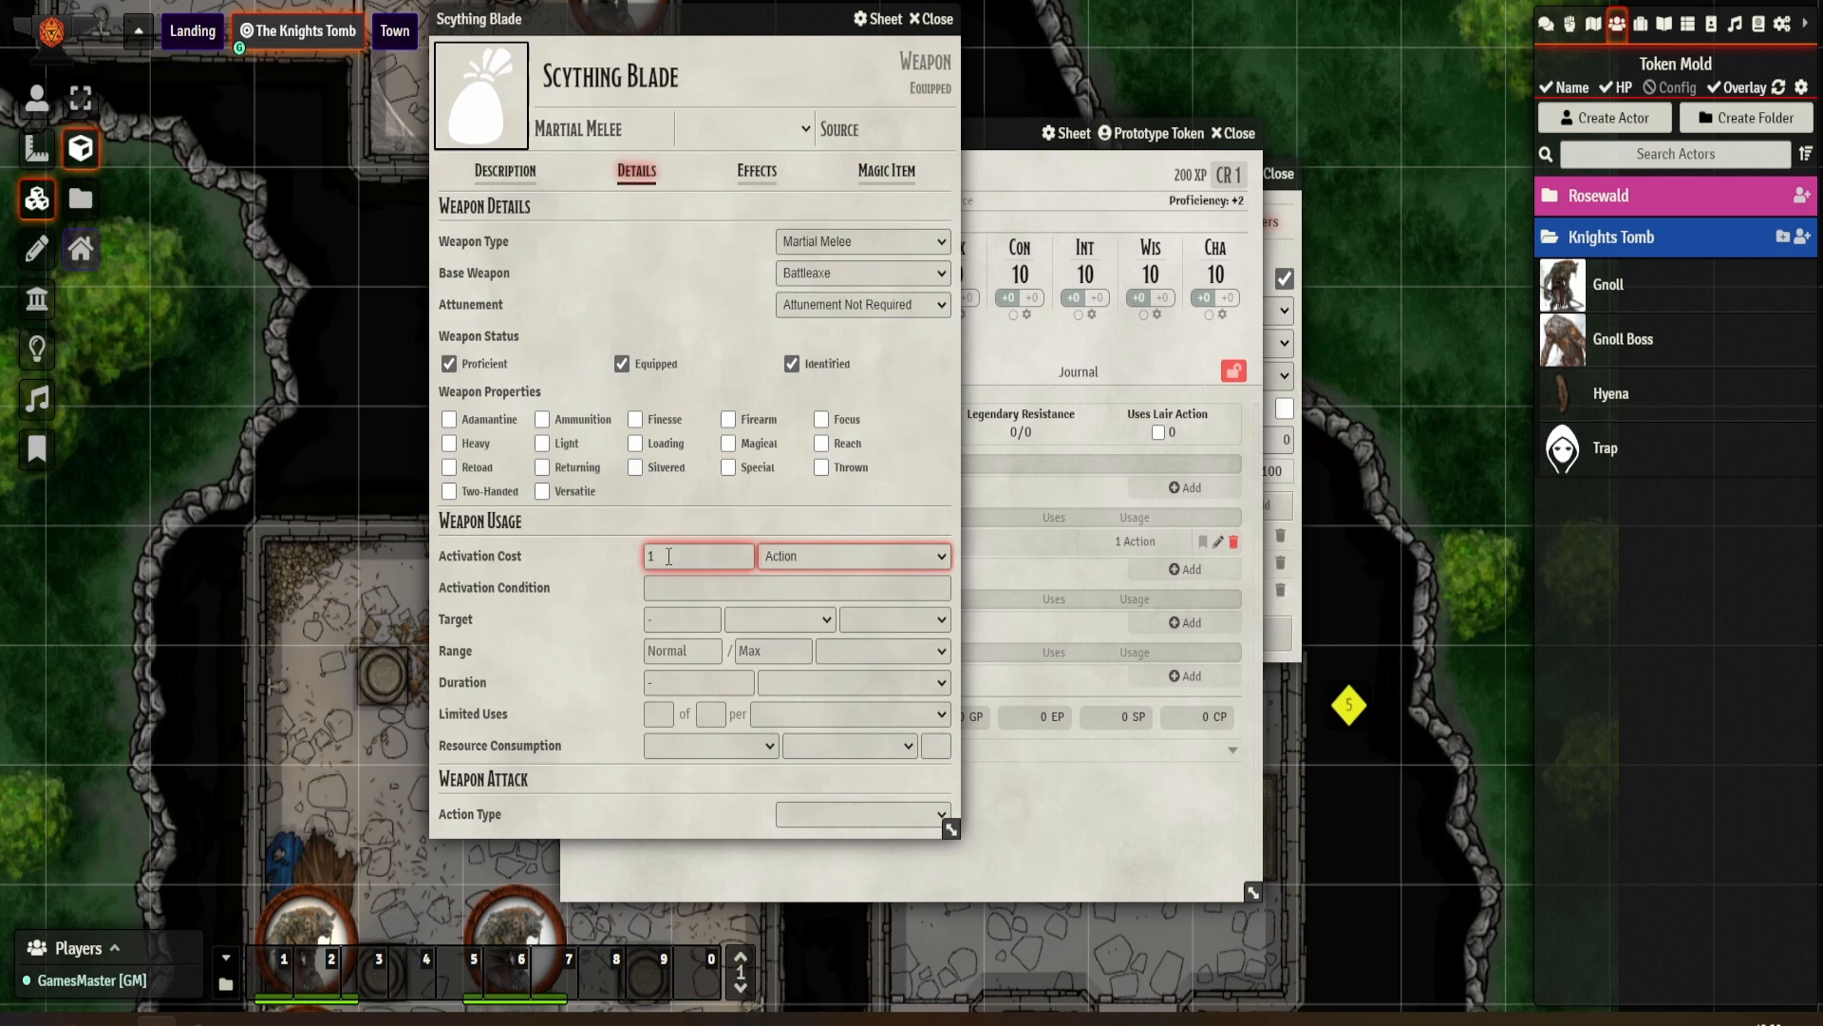
pyautogui.click(755, 655)
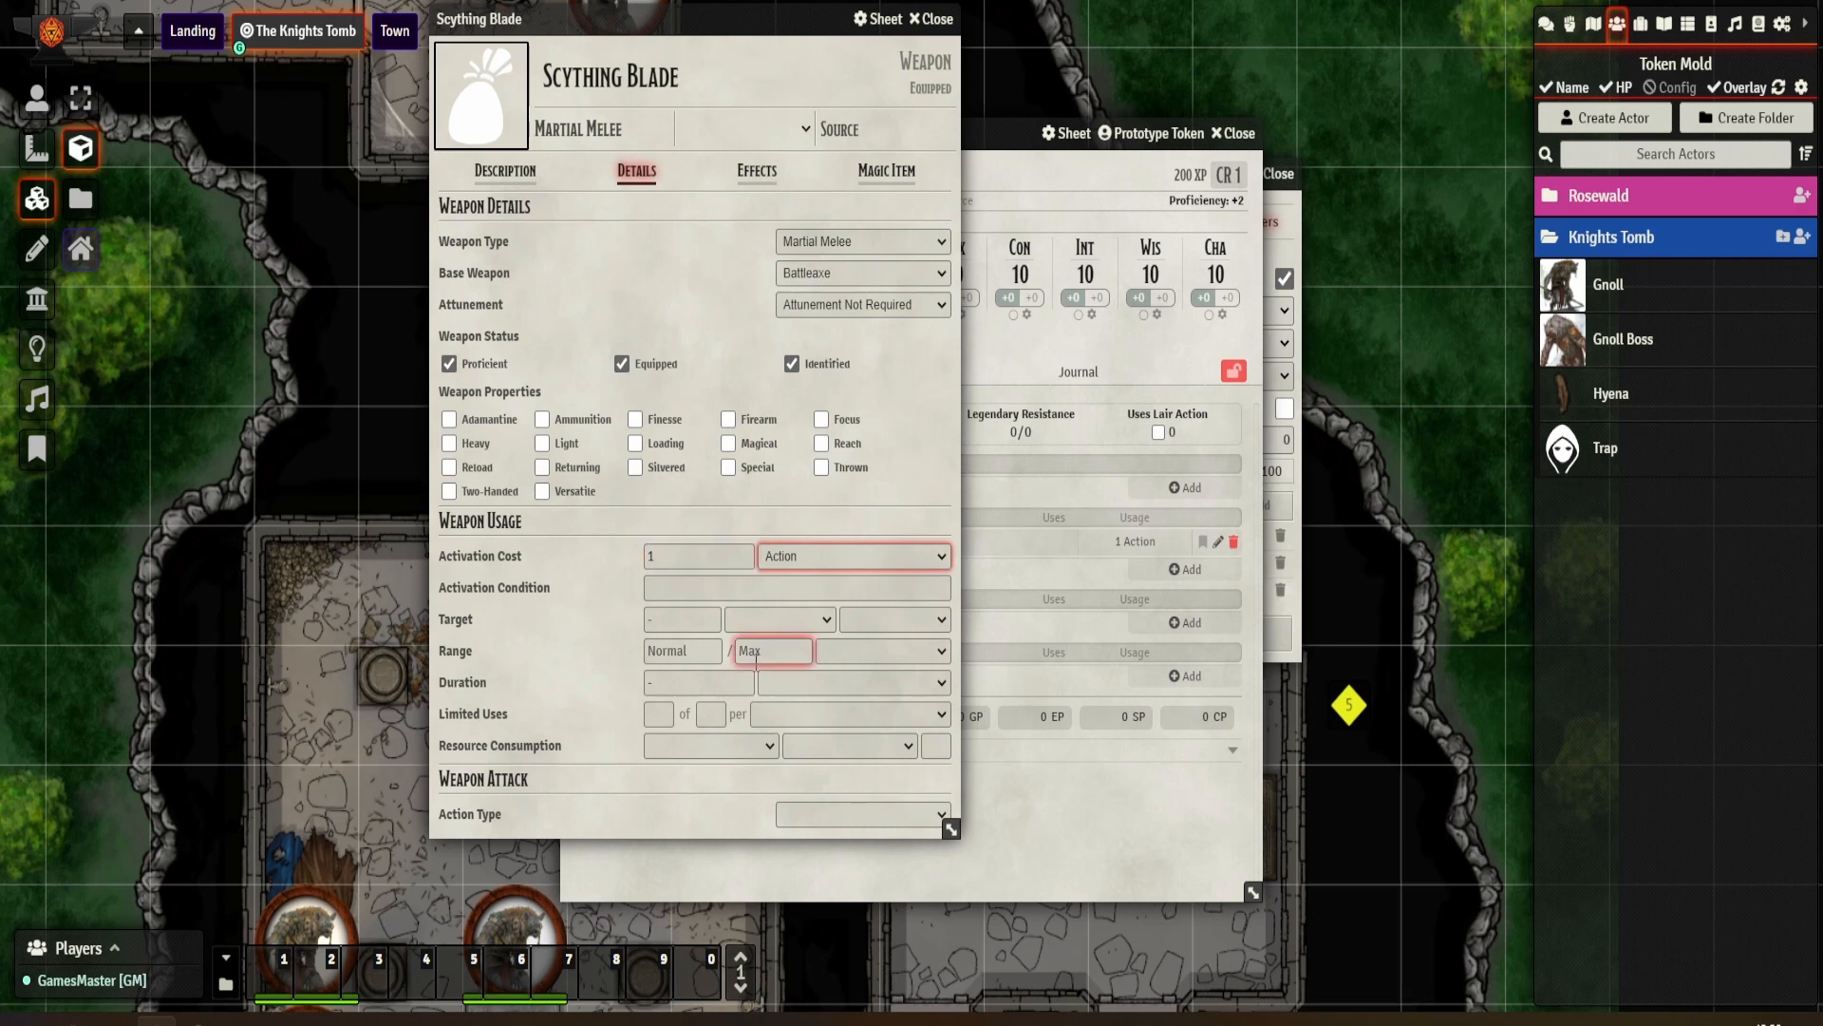
pyautogui.click(701, 619)
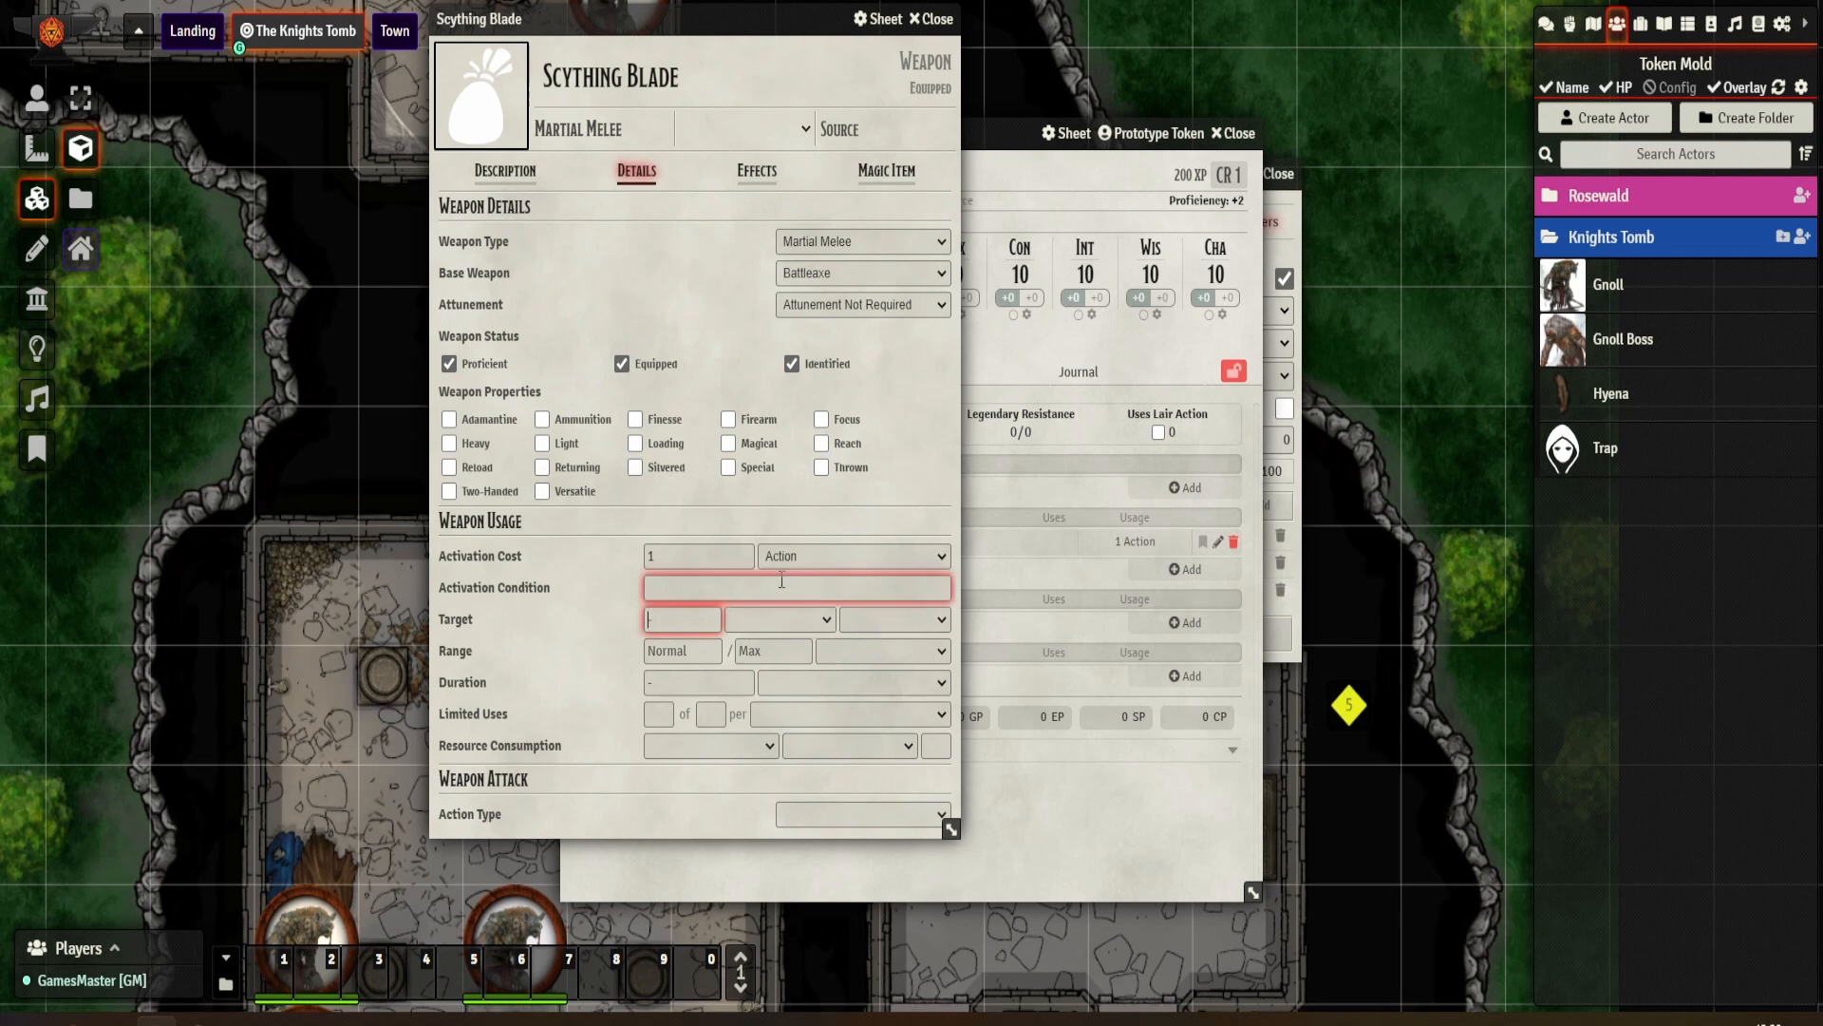
# Step: Set the Scything Blade's action type to Melee Weapon Attack
pyautogui.click(852, 821)
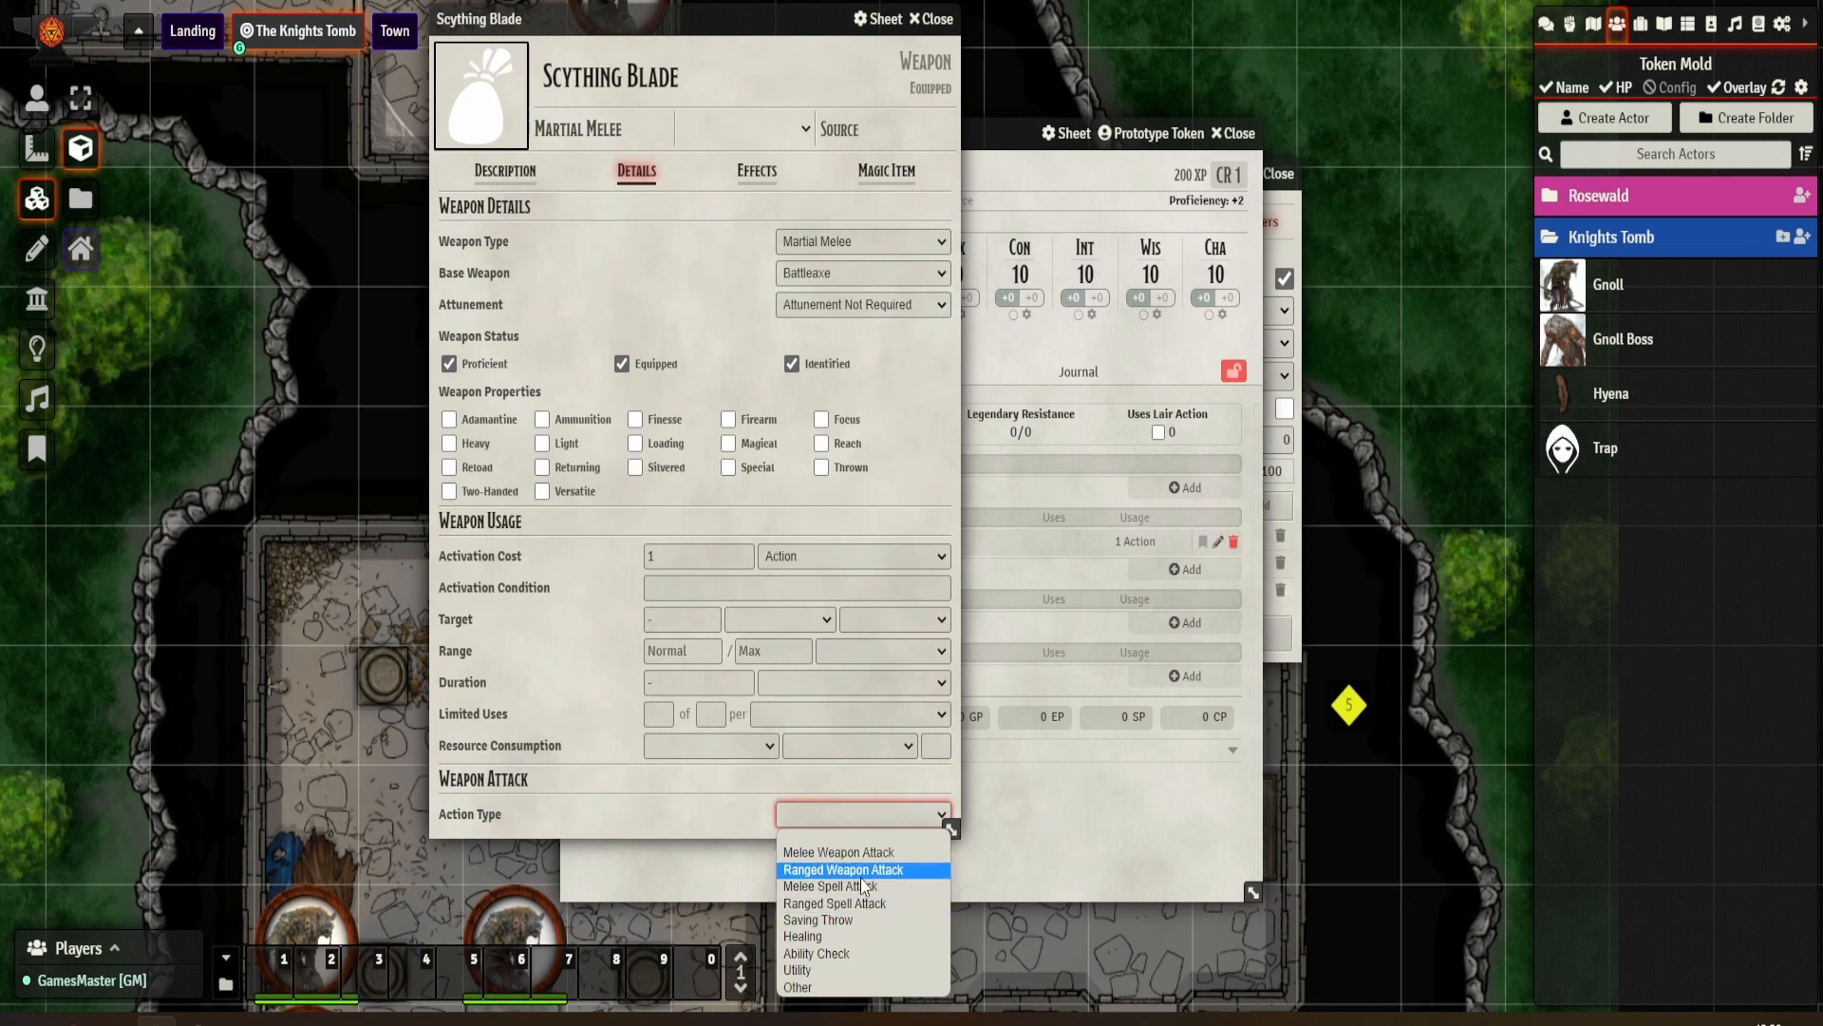
pyautogui.click(860, 853)
pyautogui.scroll(-2, 682, 892)
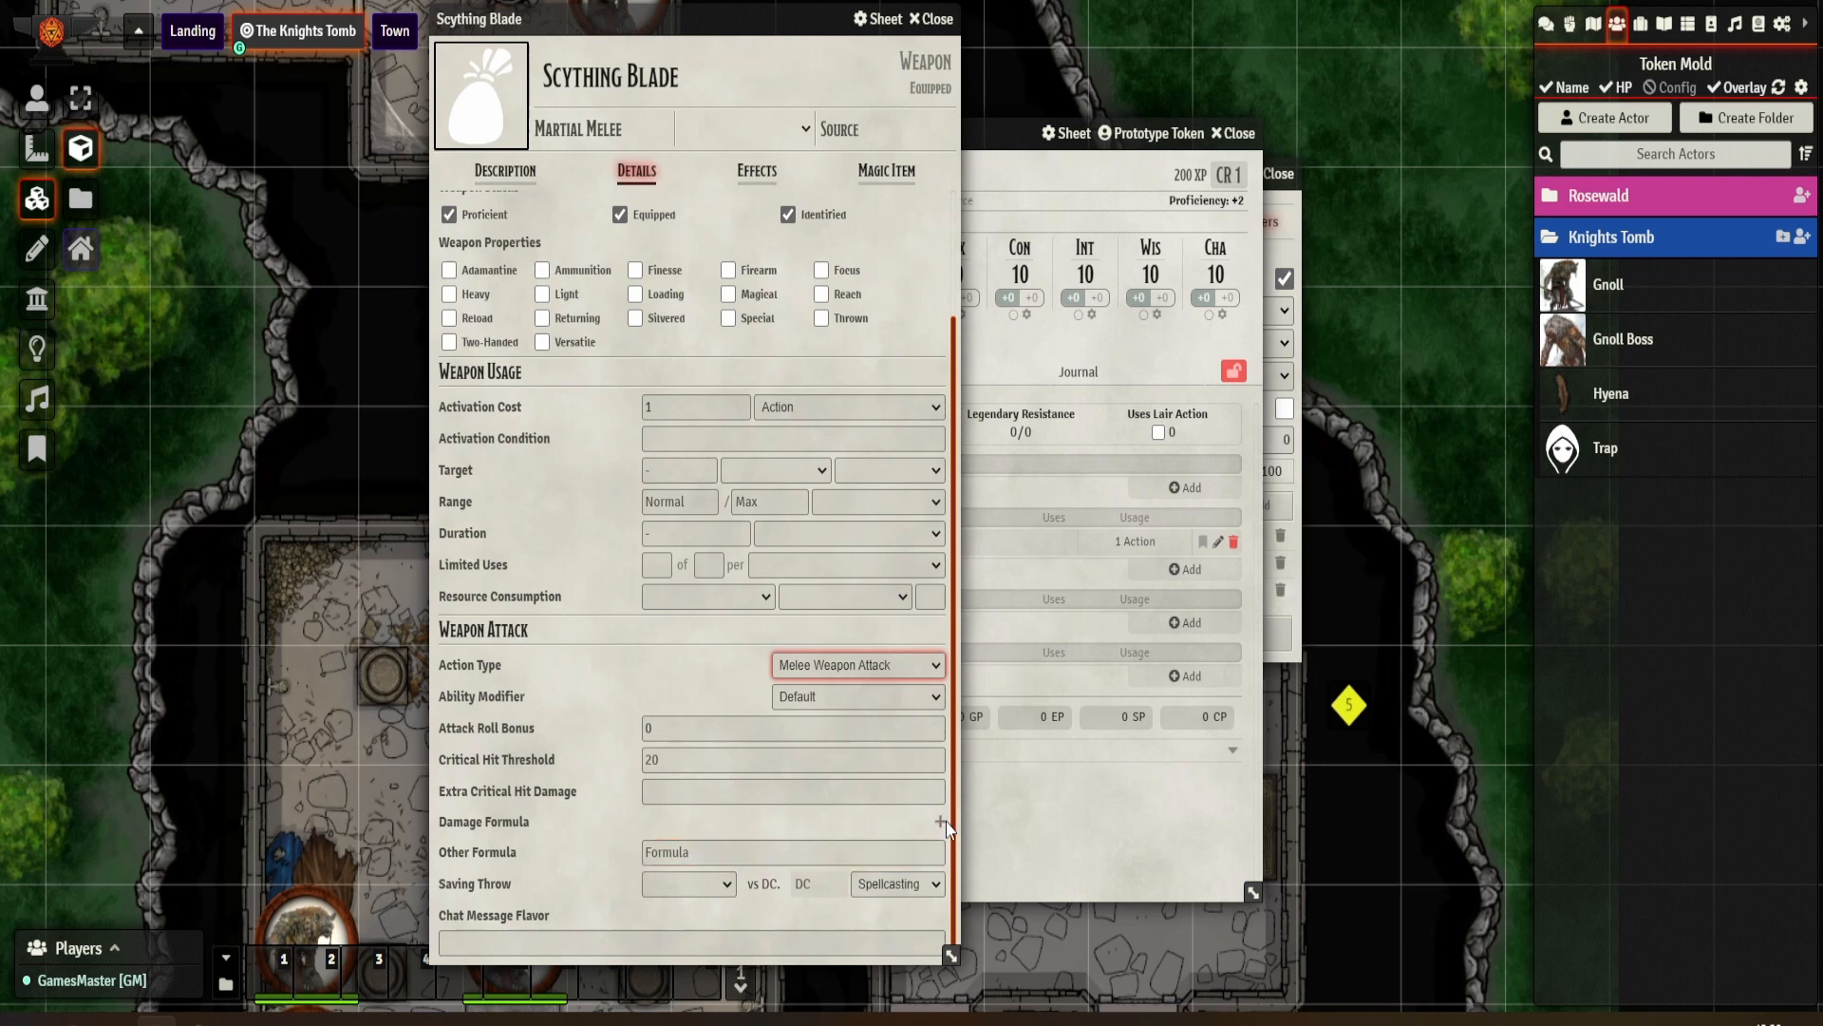
# Step: Add a damage formula of 1d6 with the Slashing damage type to the Scything Blade
pyautogui.click(940, 822)
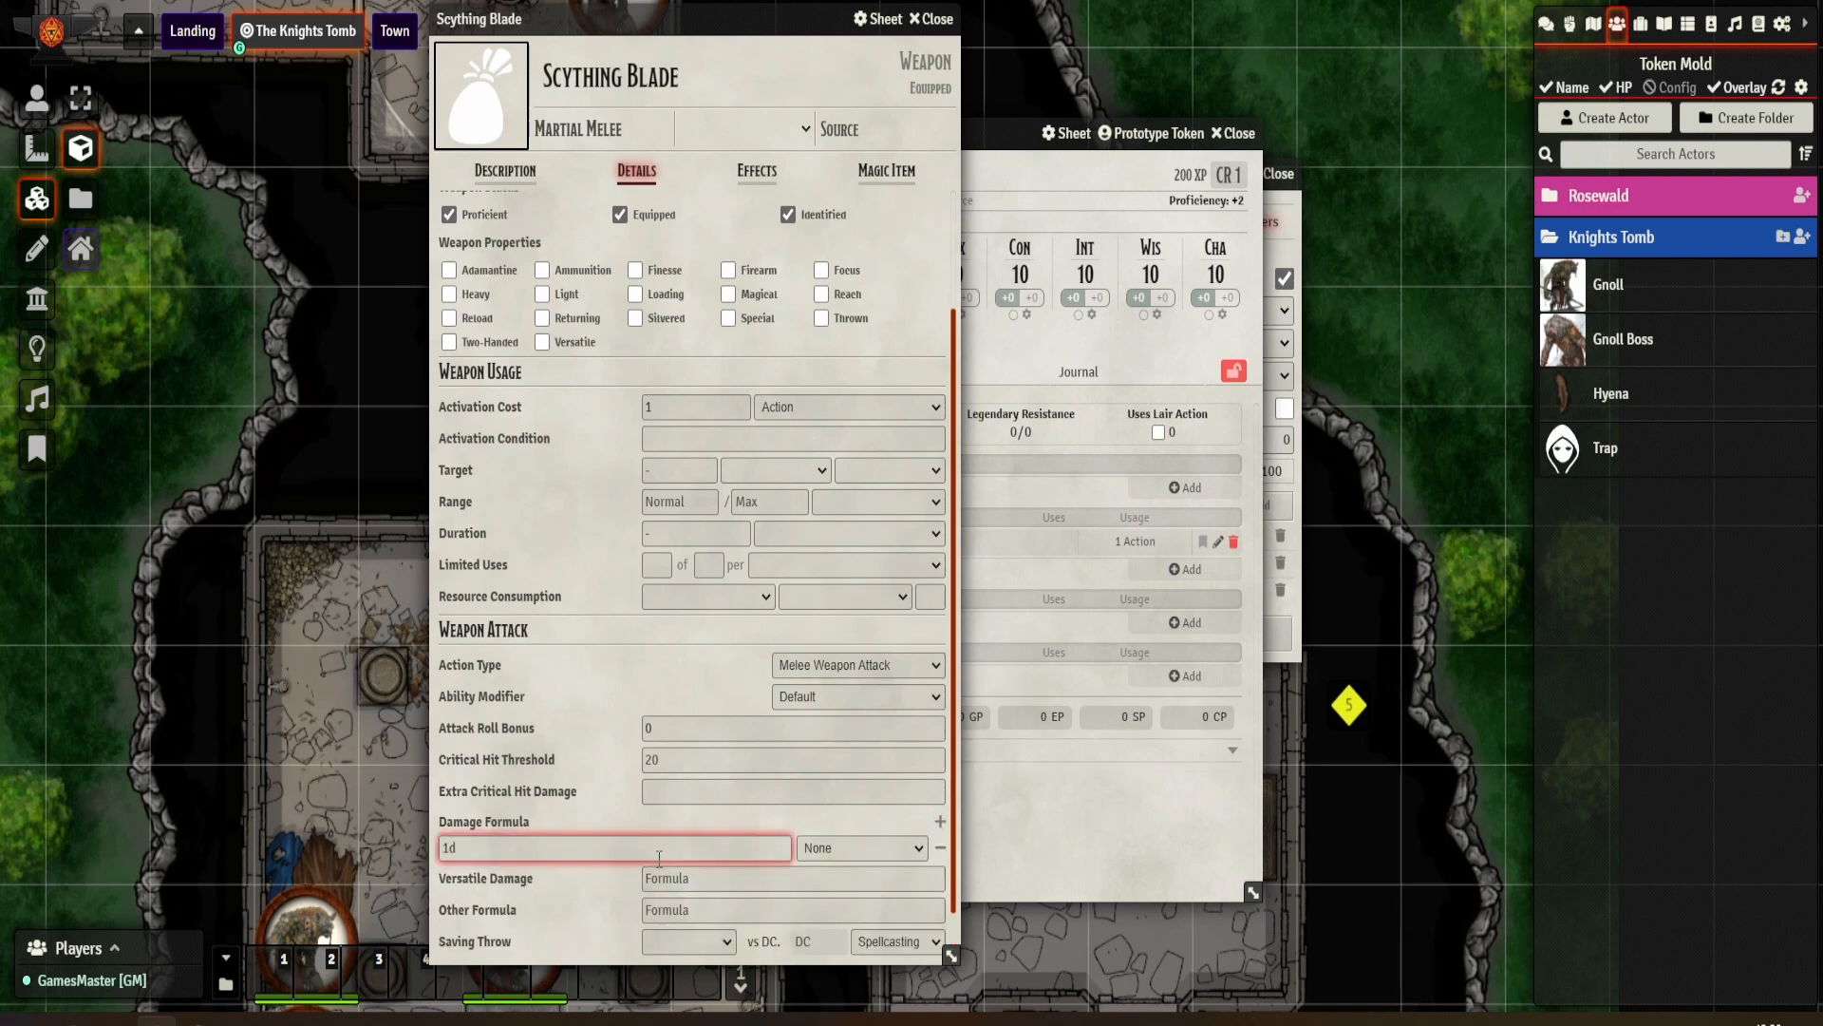
pyautogui.click(817, 848)
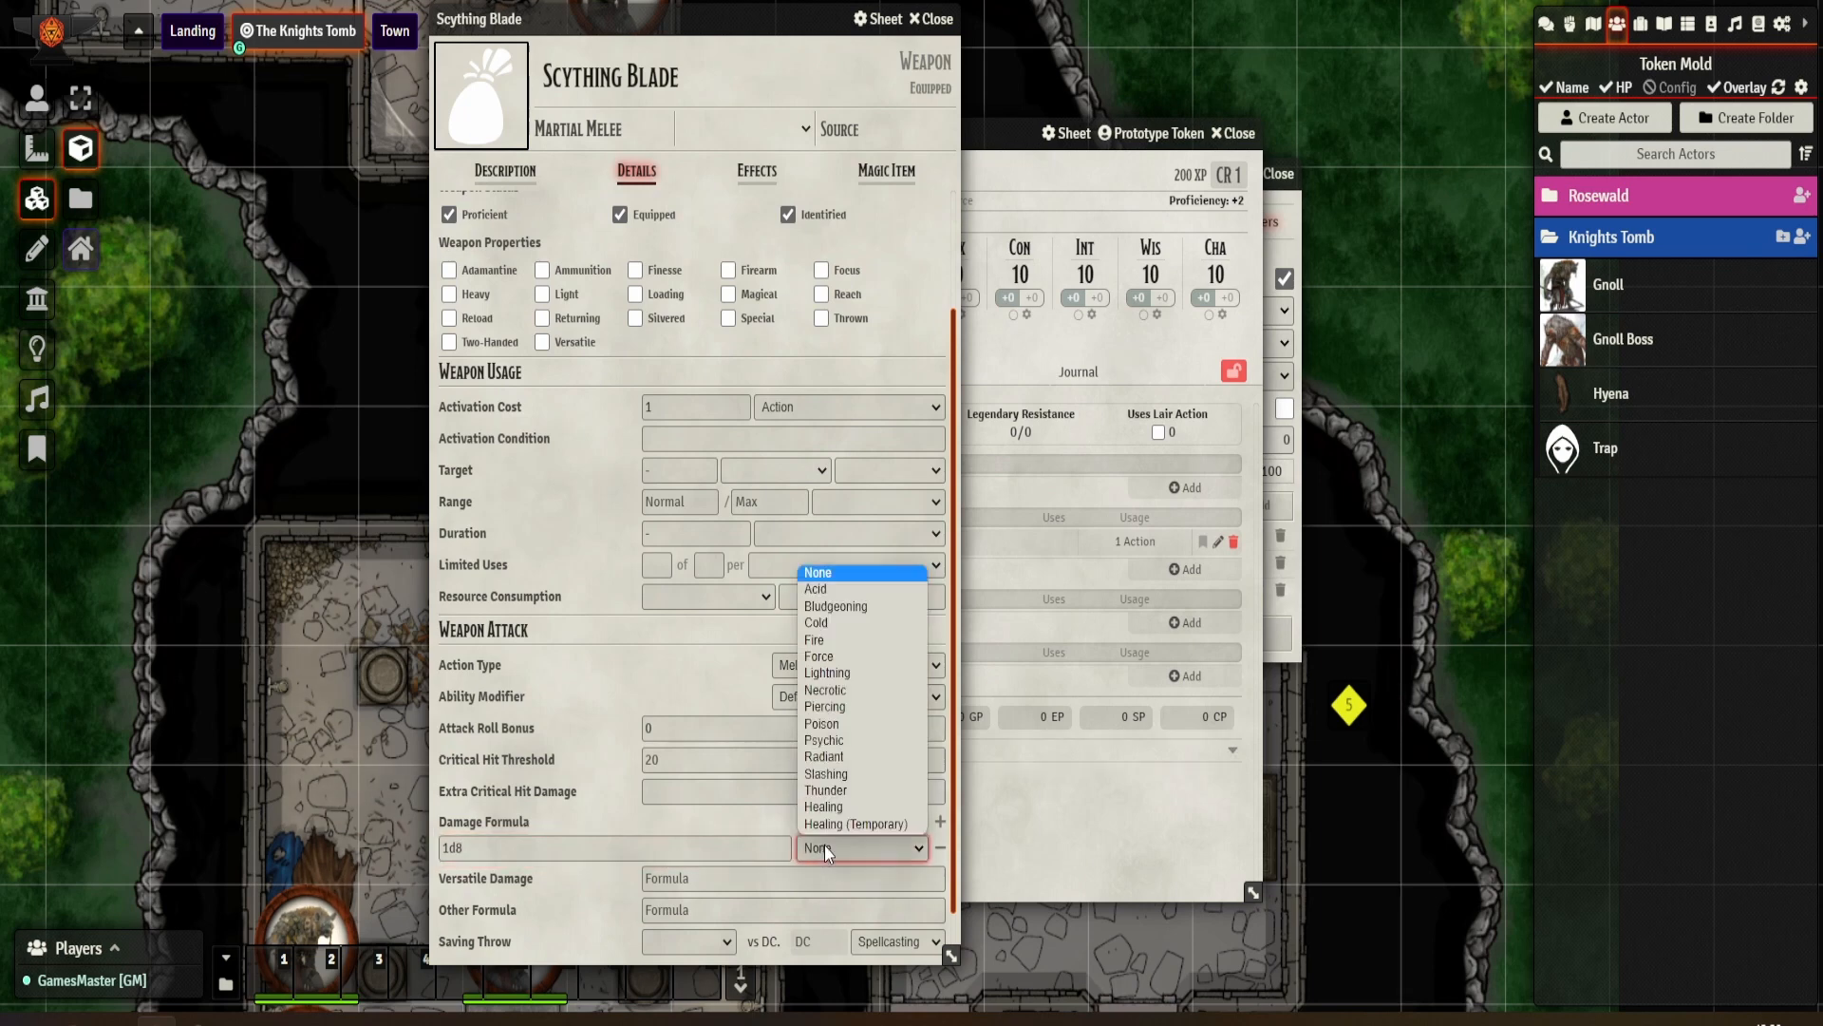
pyautogui.click(826, 774)
pyautogui.click(499, 847)
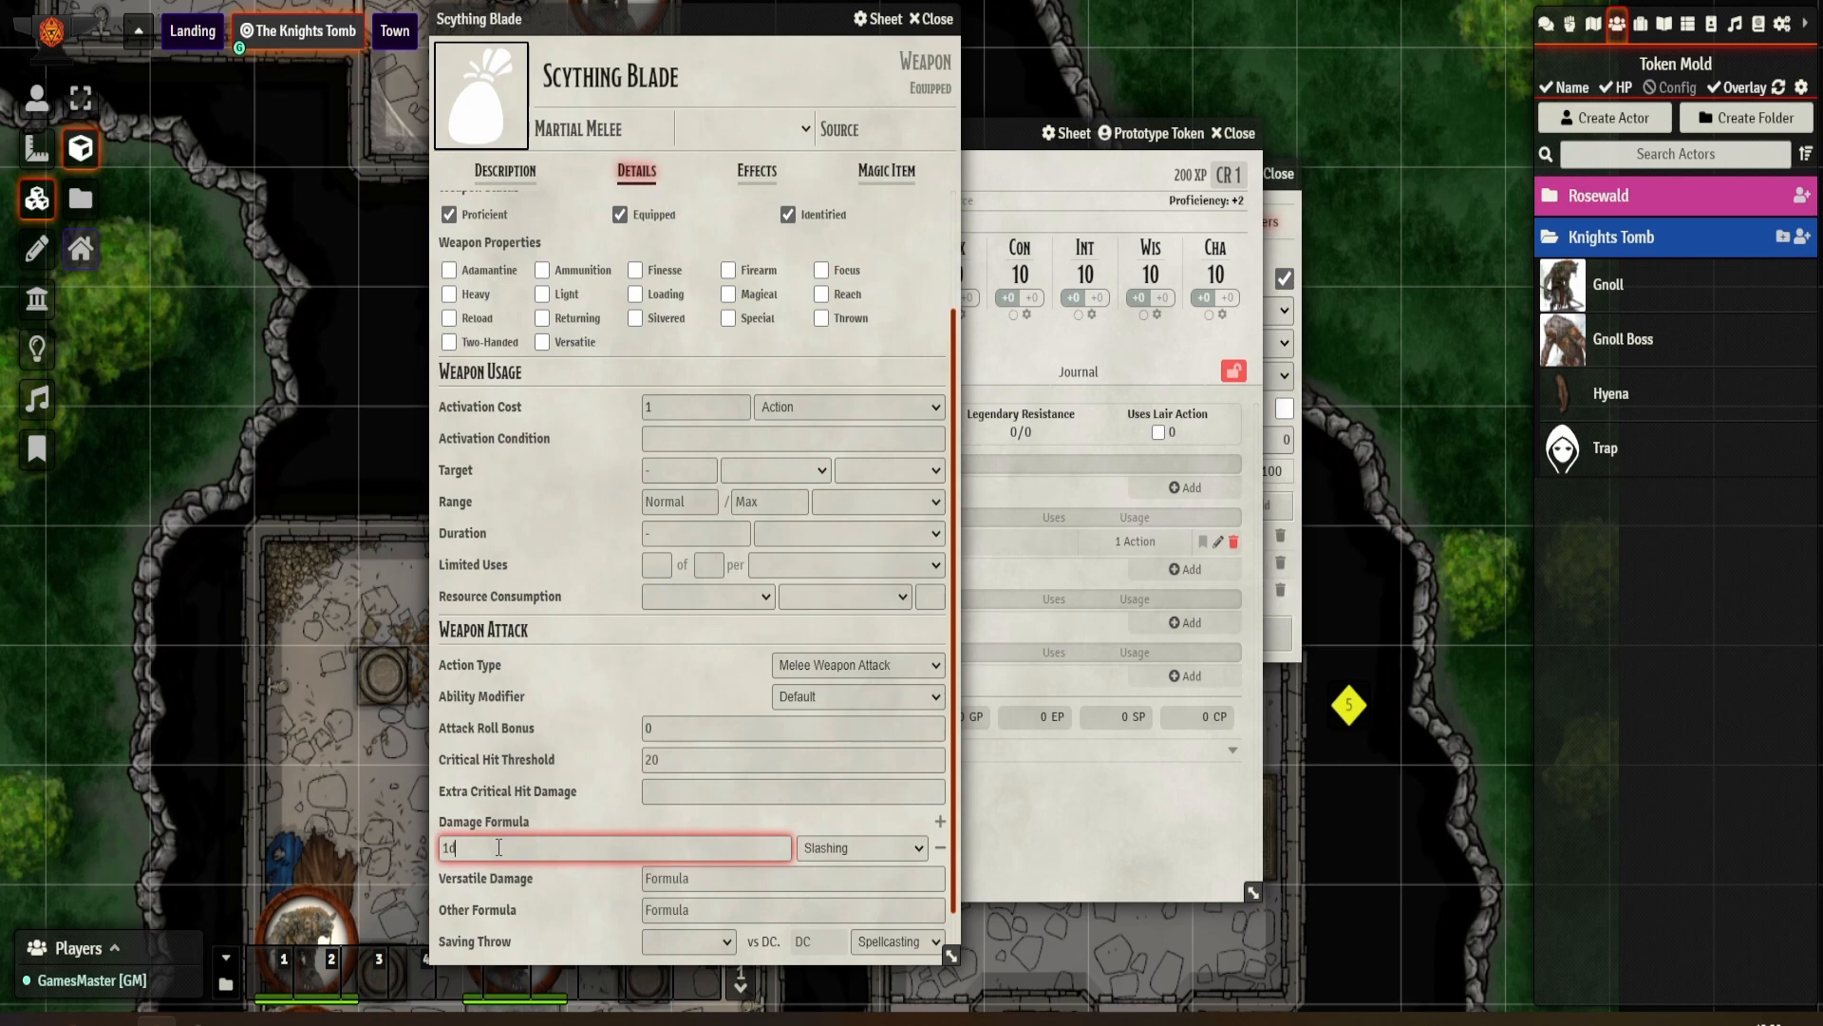
pyautogui.click(579, 773)
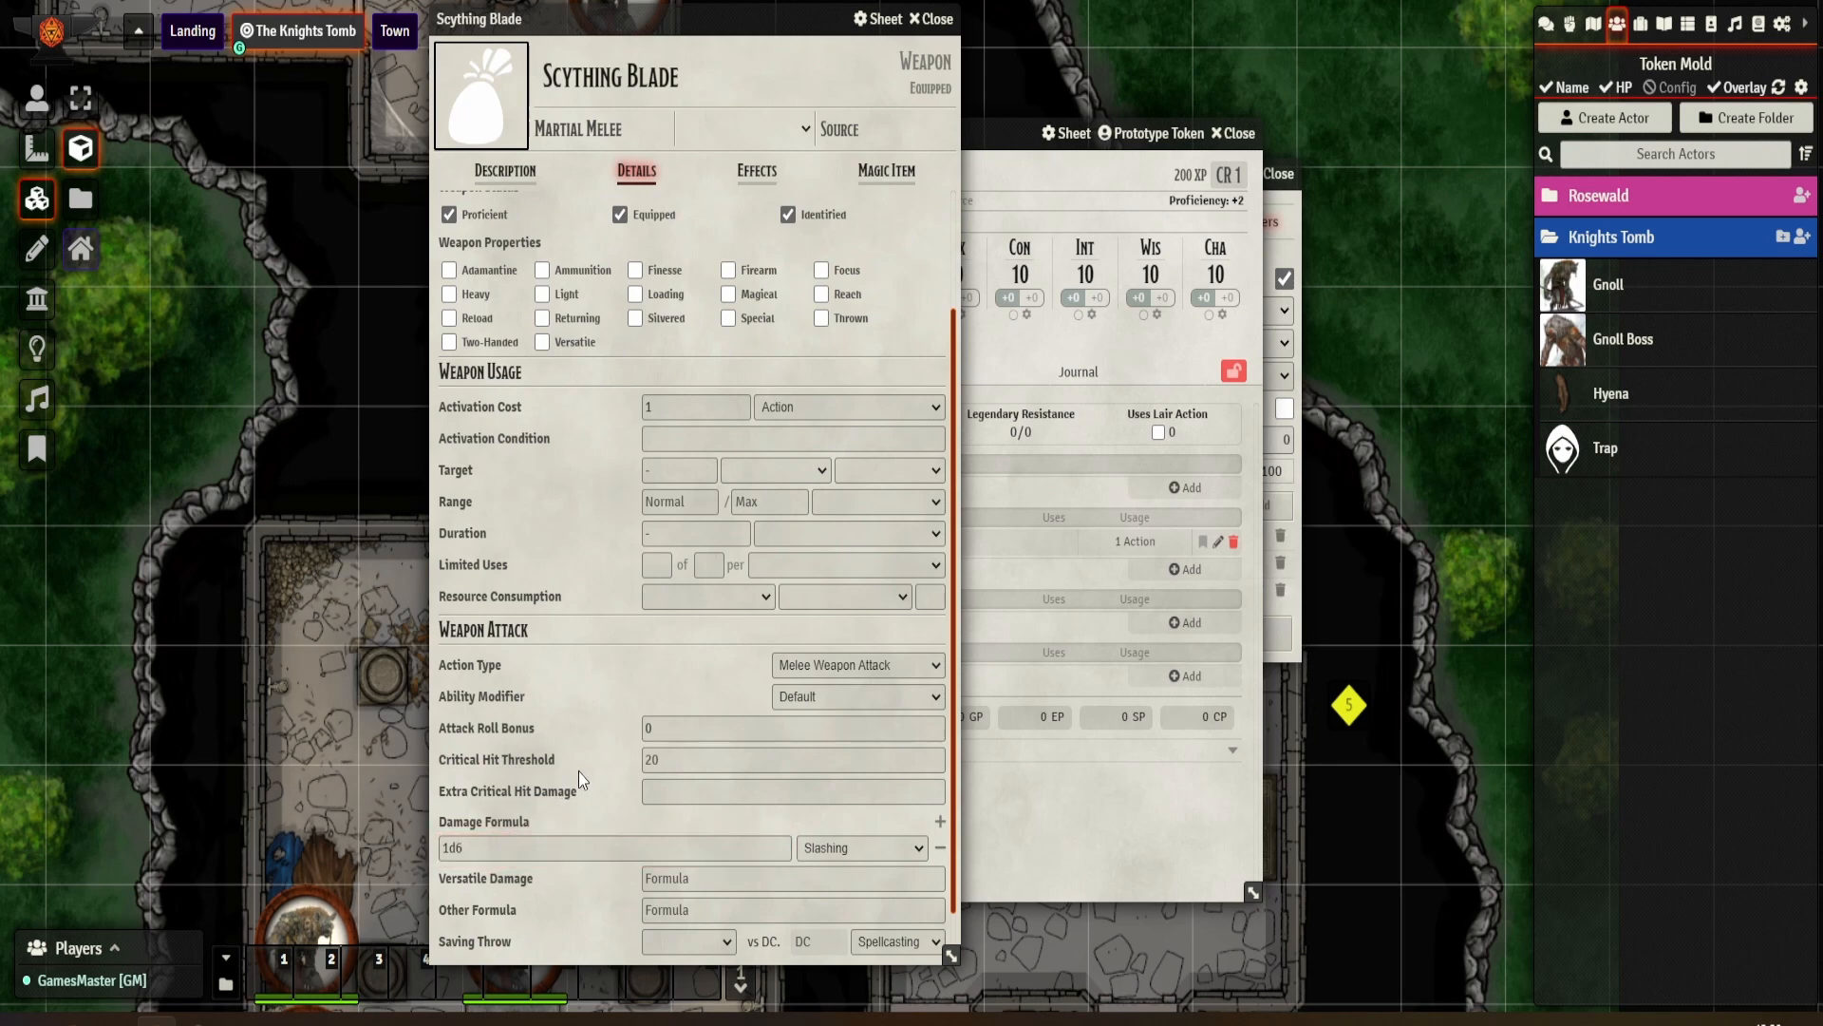
# Step: Change the Scything Blade's action type to Saving Throw
pyautogui.scroll(-1, 584, 773)
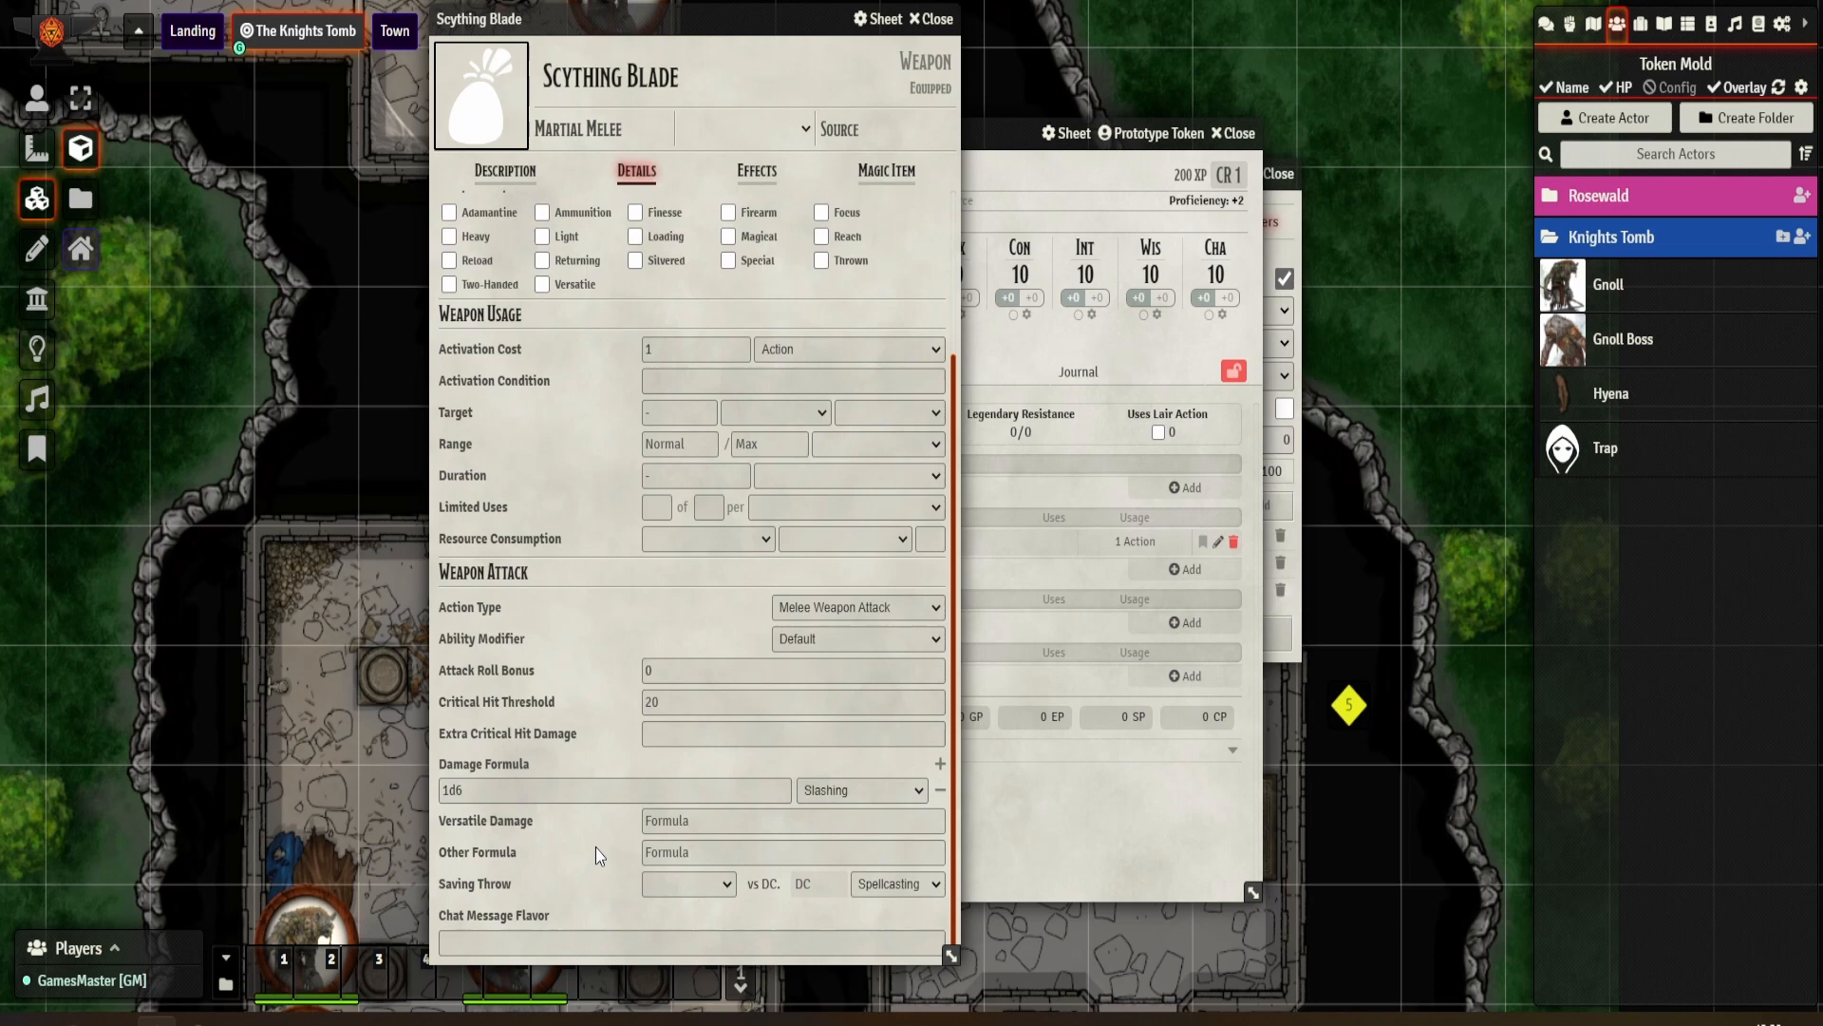
pyautogui.click(718, 884)
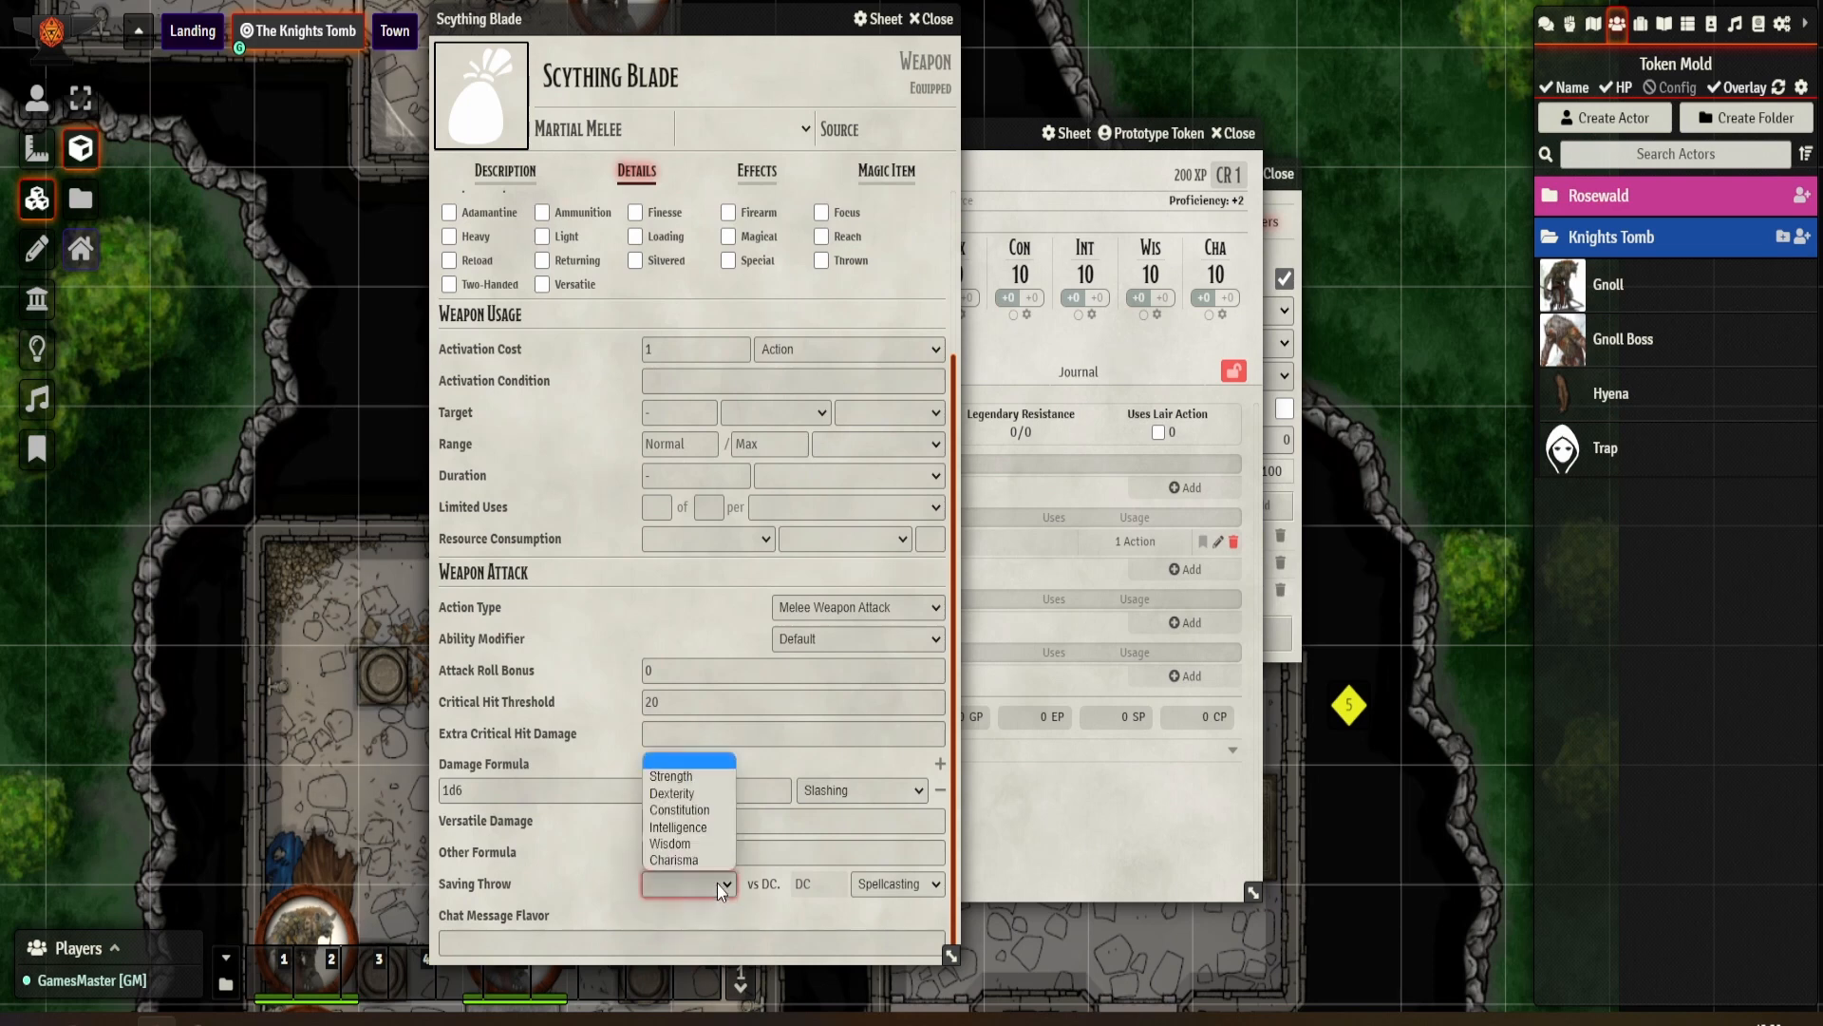
pyautogui.click(870, 606)
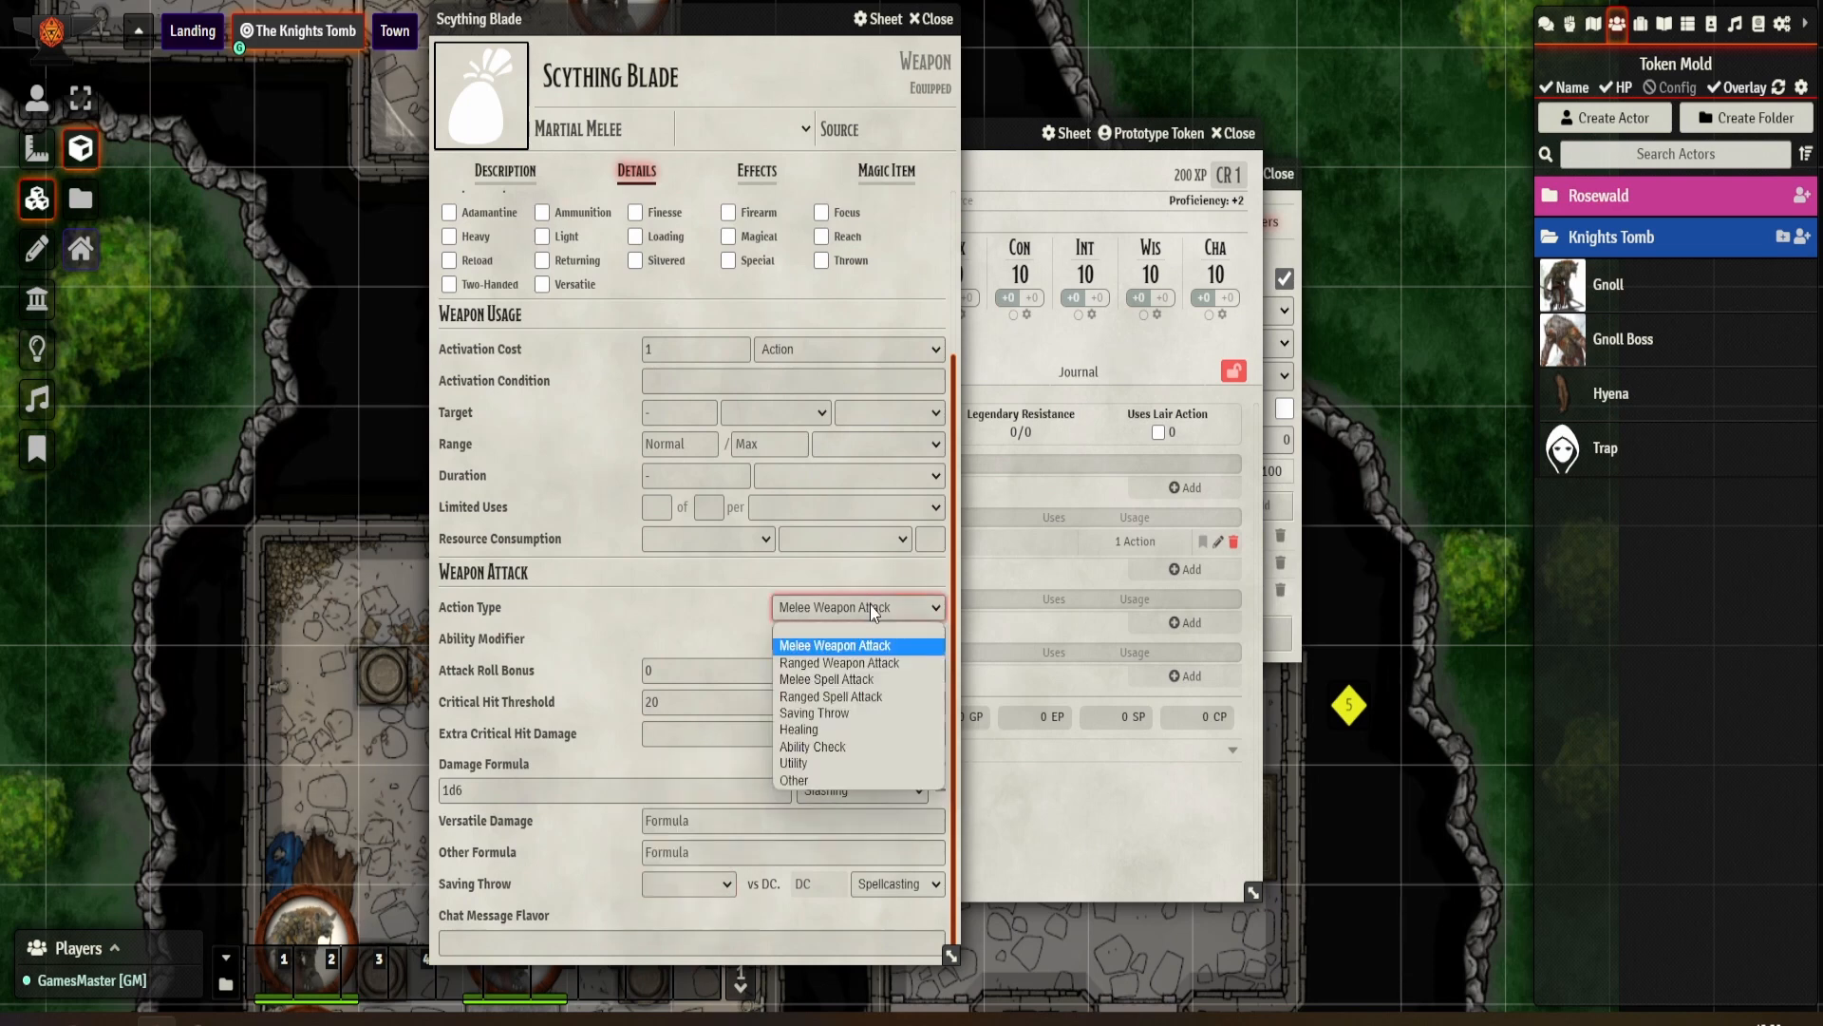
pyautogui.click(858, 712)
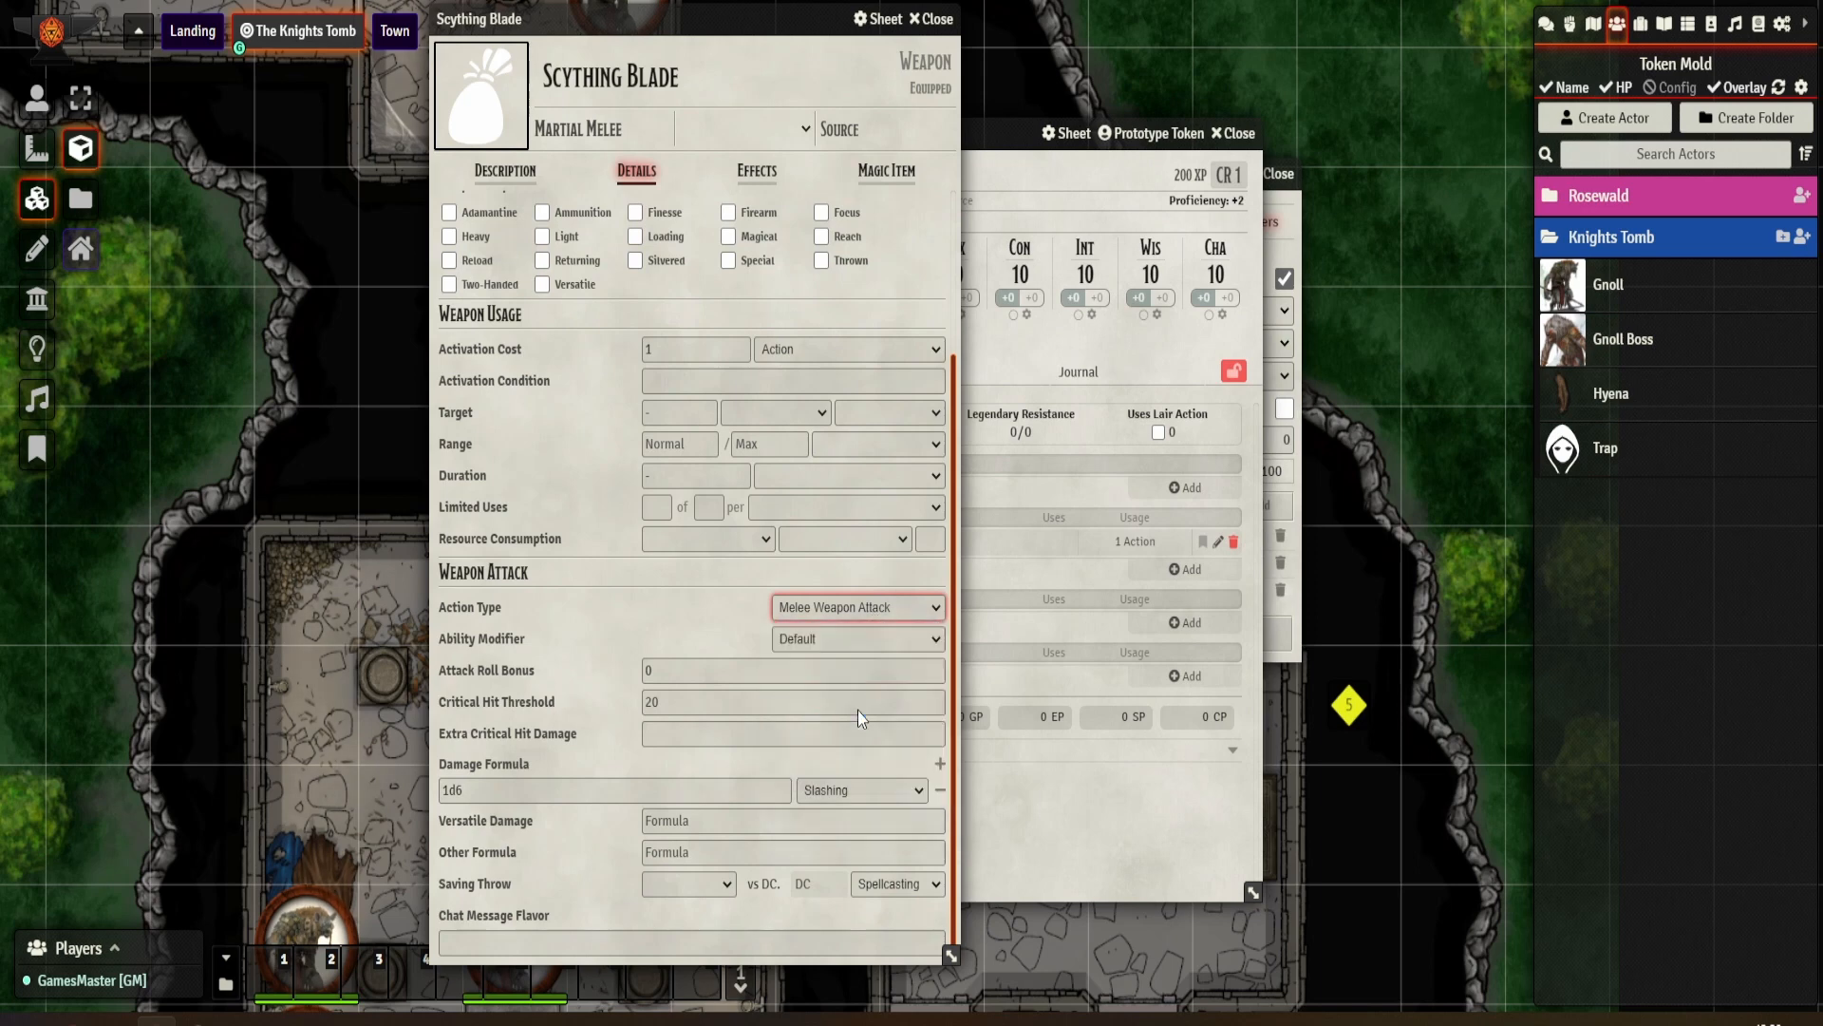
# Step: Set the Scything Blade's saving throw to Dexterity against a Flat DC of 12
pyautogui.click(717, 883)
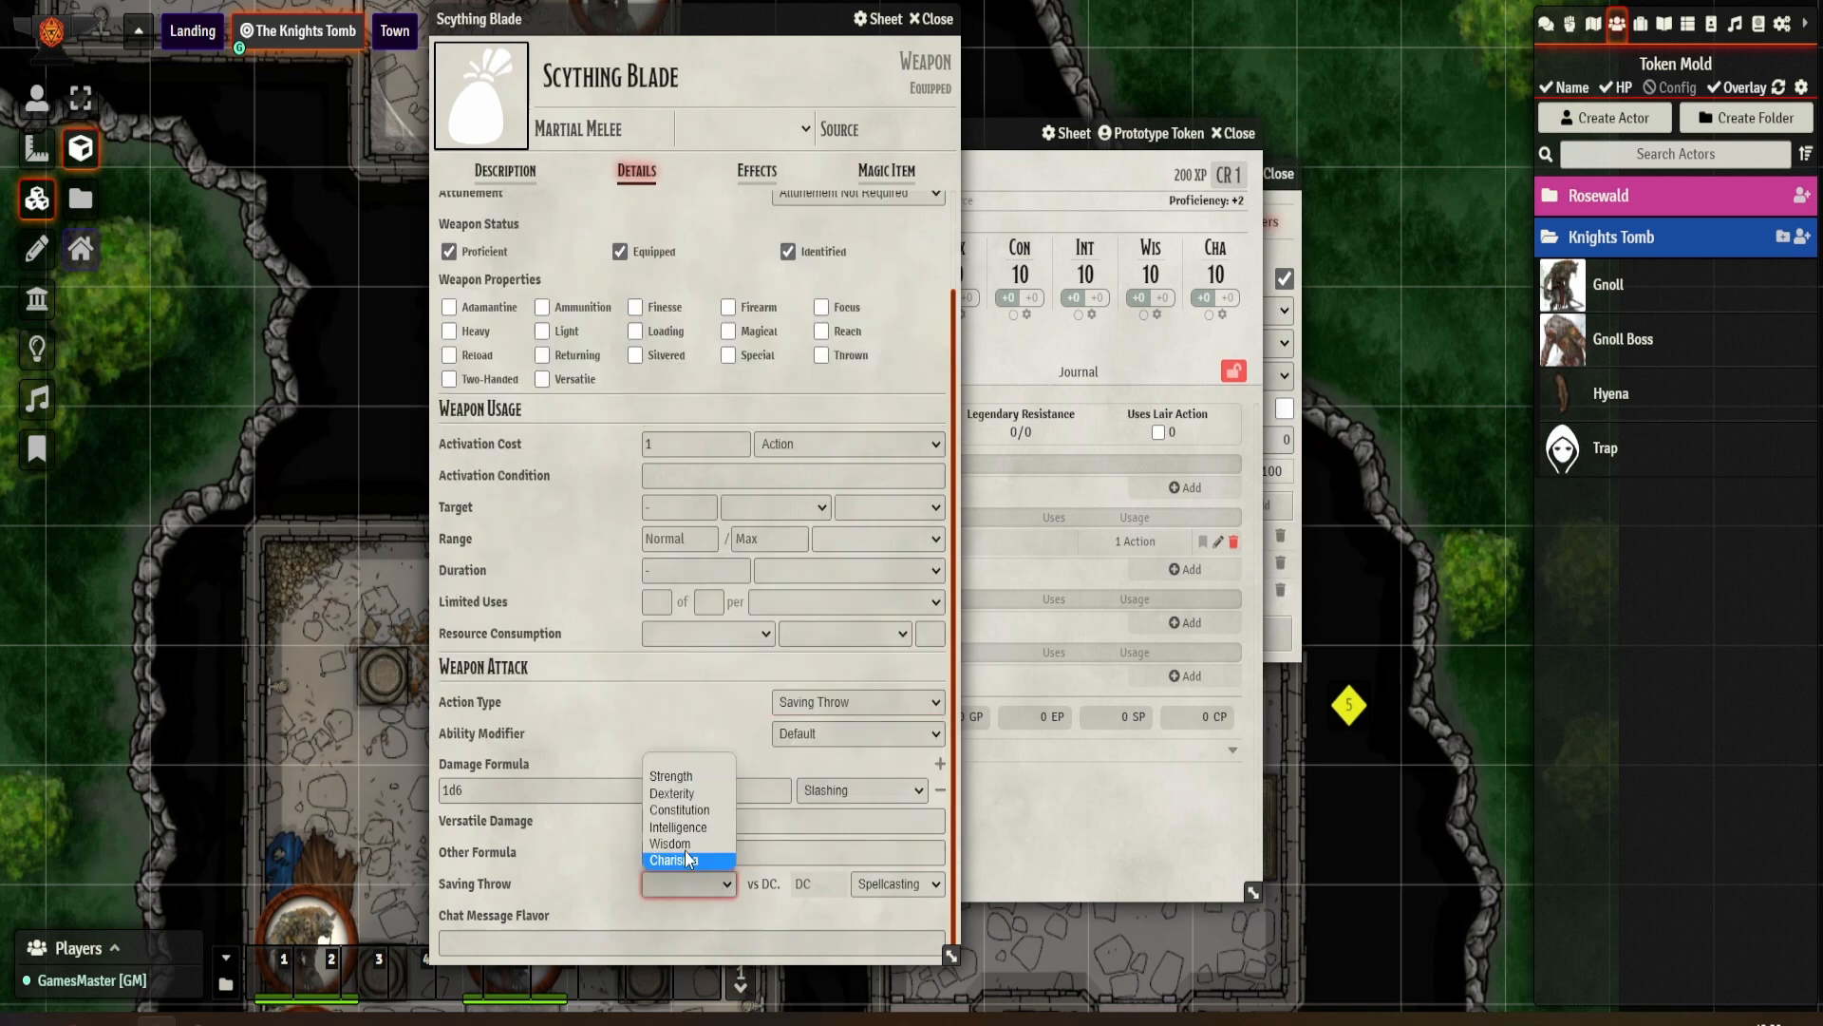
pyautogui.click(688, 796)
pyautogui.click(874, 885)
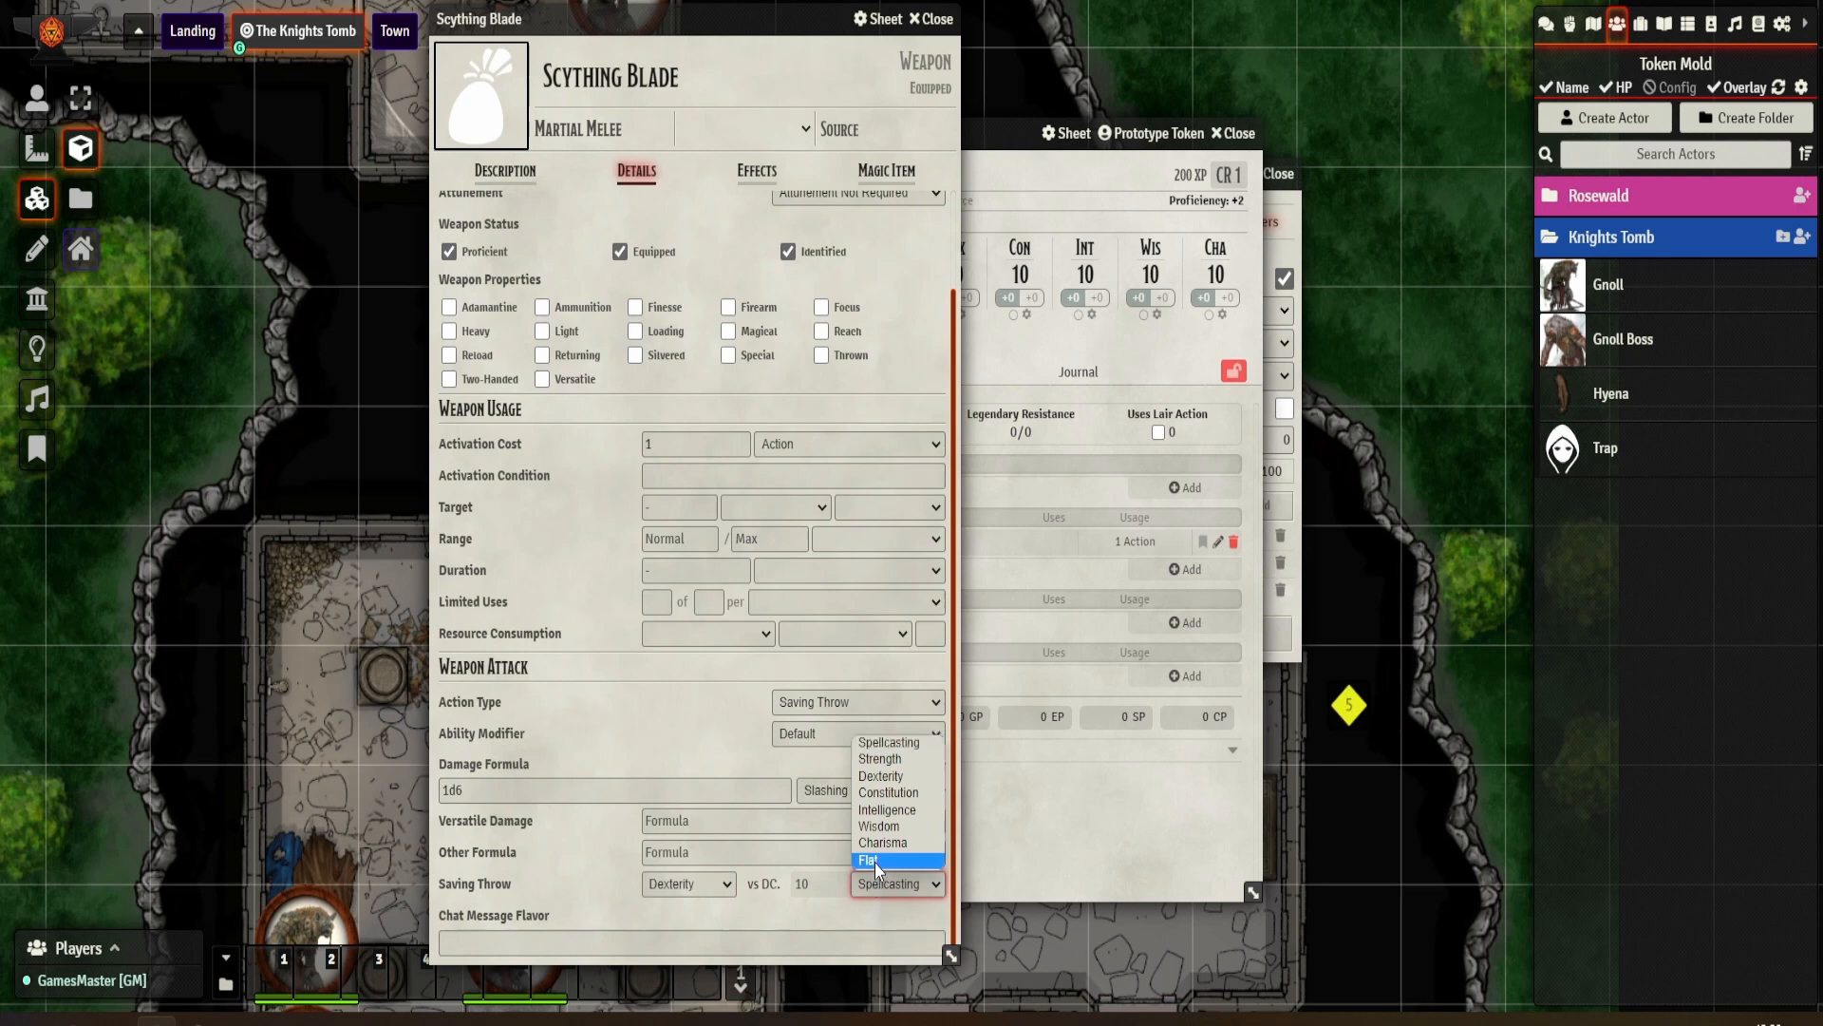
pyautogui.click(875, 860)
pyautogui.click(825, 886)
pyautogui.write('12')
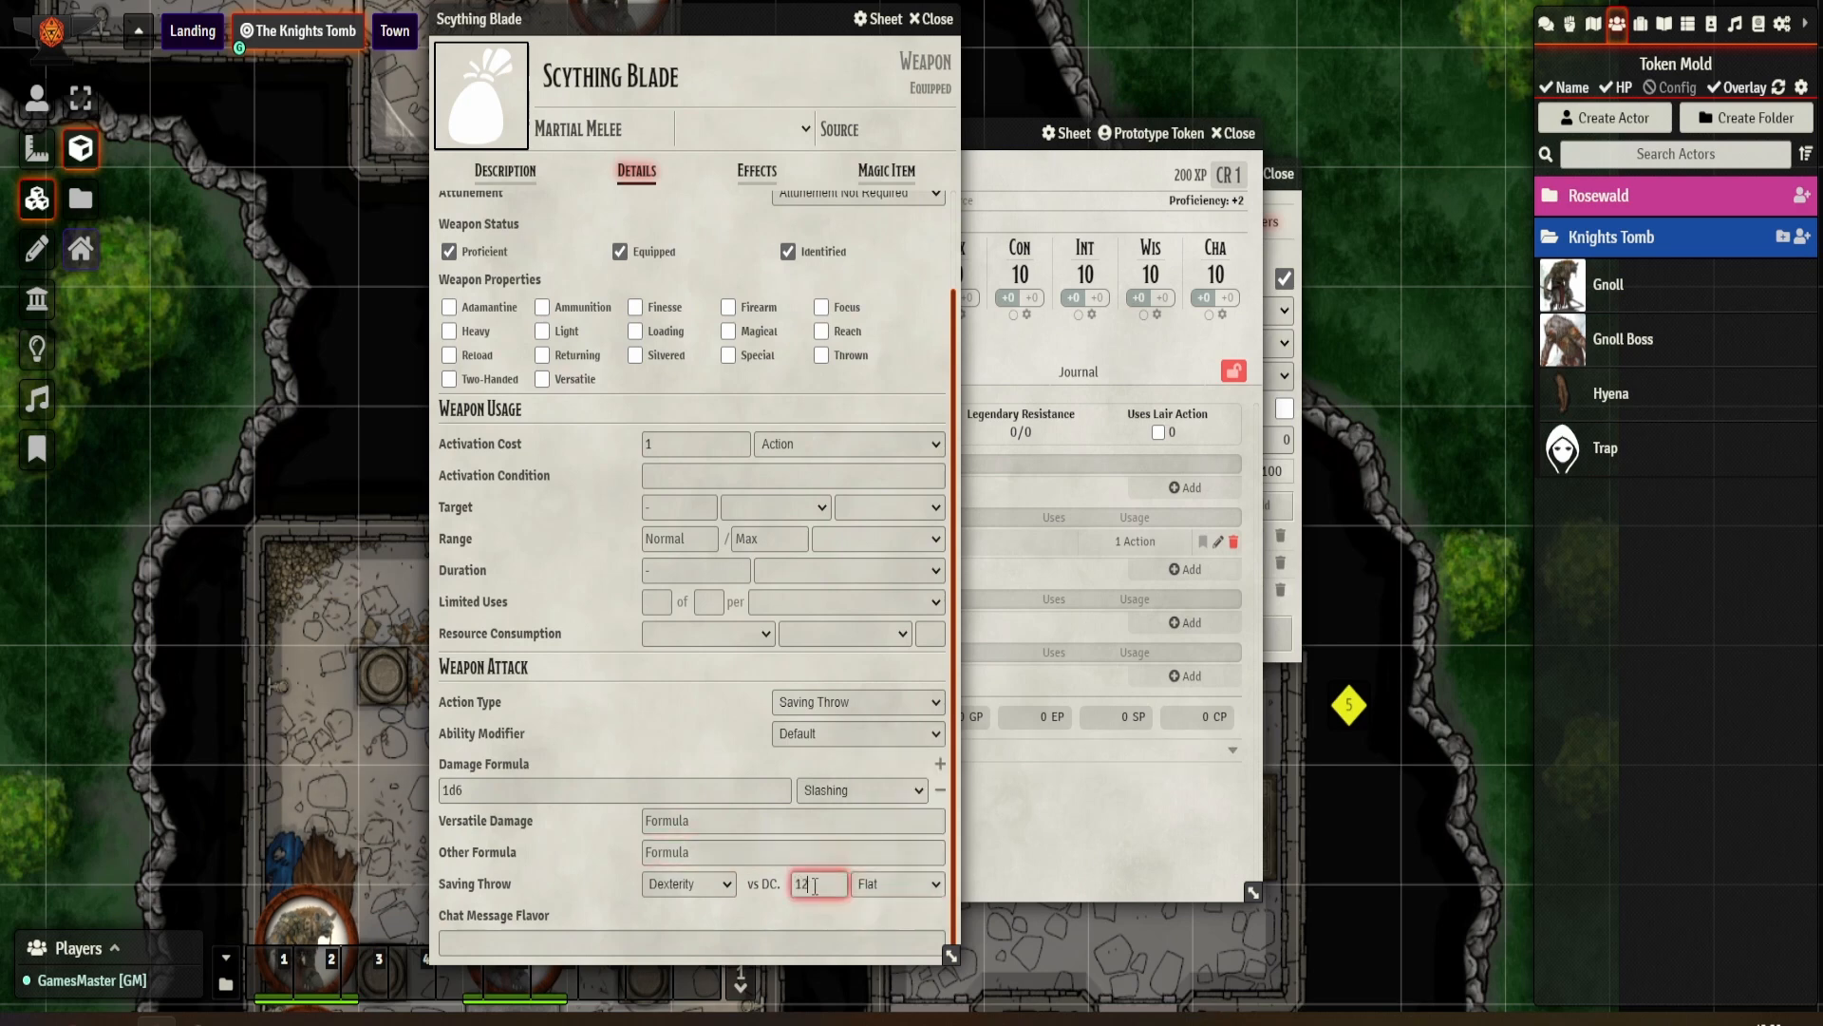
pyautogui.click(608, 868)
# Step: Check the Scything Blade's description, and close the weapon's sheet and the Trap actor's sheet
pyautogui.click(505, 170)
pyautogui.click(934, 209)
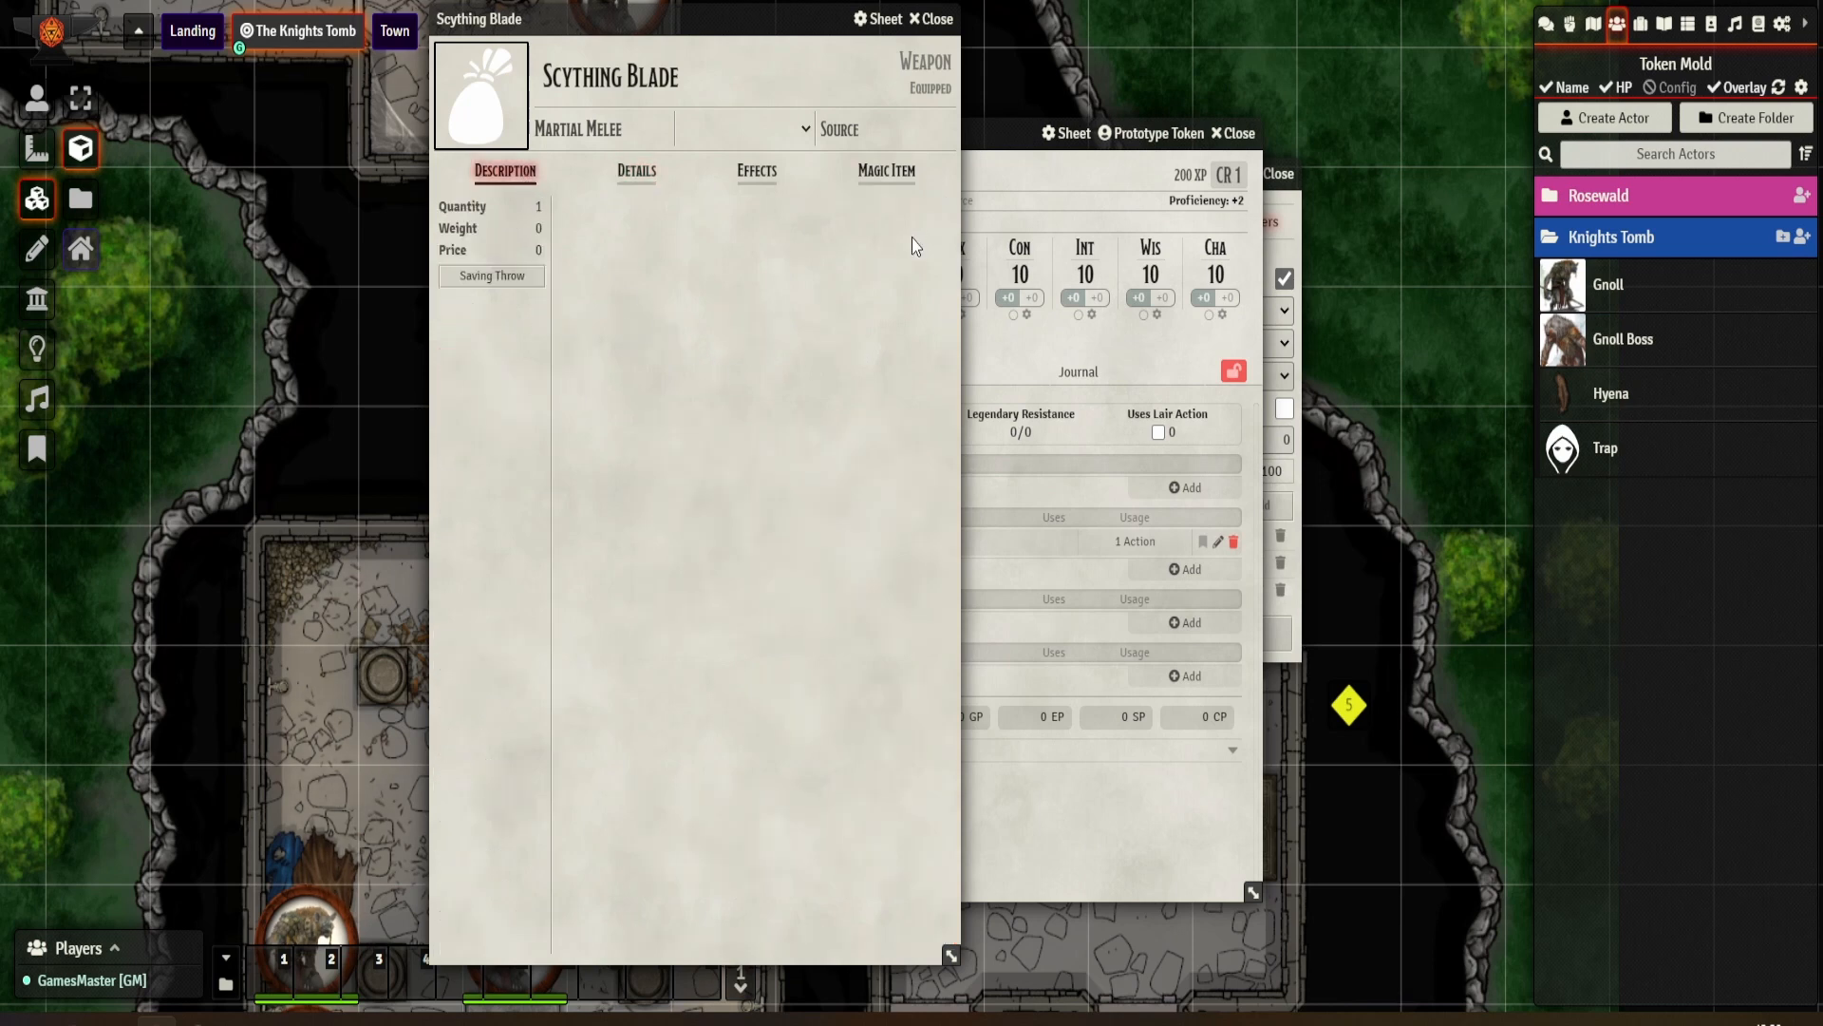
pyautogui.click(935, 19)
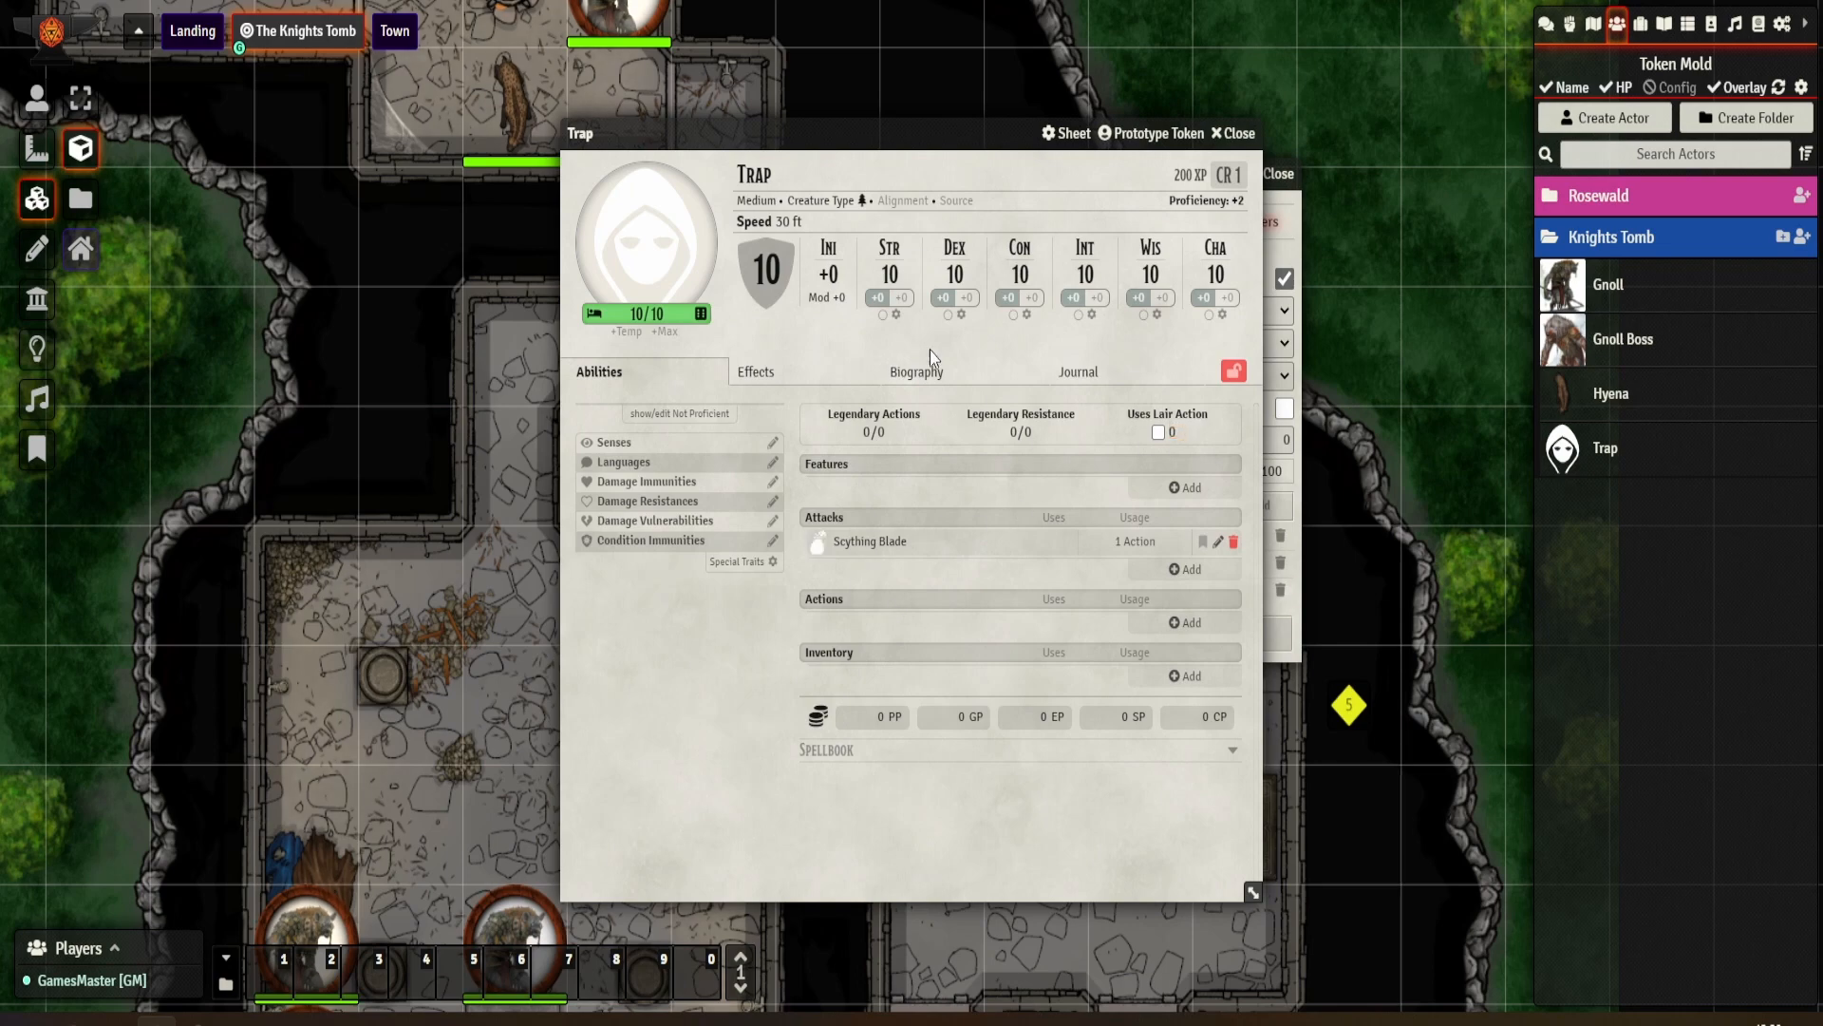
pyautogui.click(1238, 133)
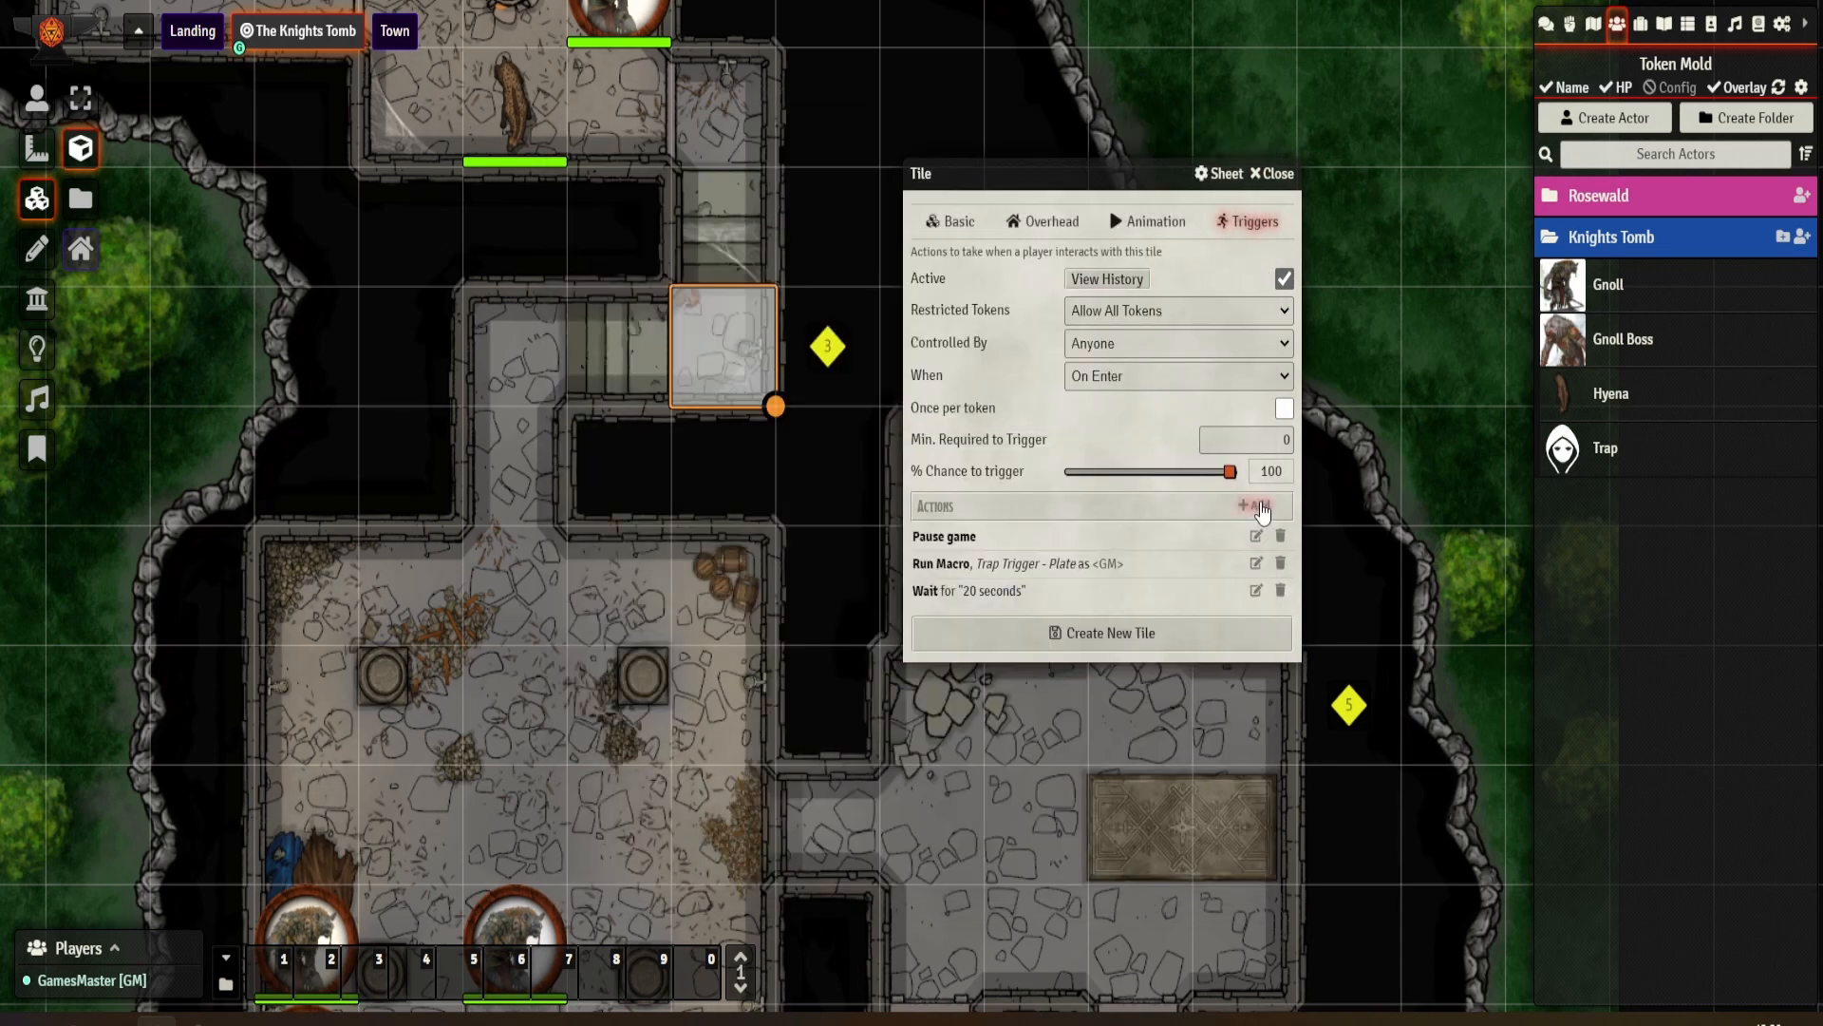
# Step: Add an Attack action to the tile's triggers, with the Triggering Token as its entity
pyautogui.moveTo(1044, 172); pyautogui.dragTo(1062, 127)
pyautogui.click(1273, 461)
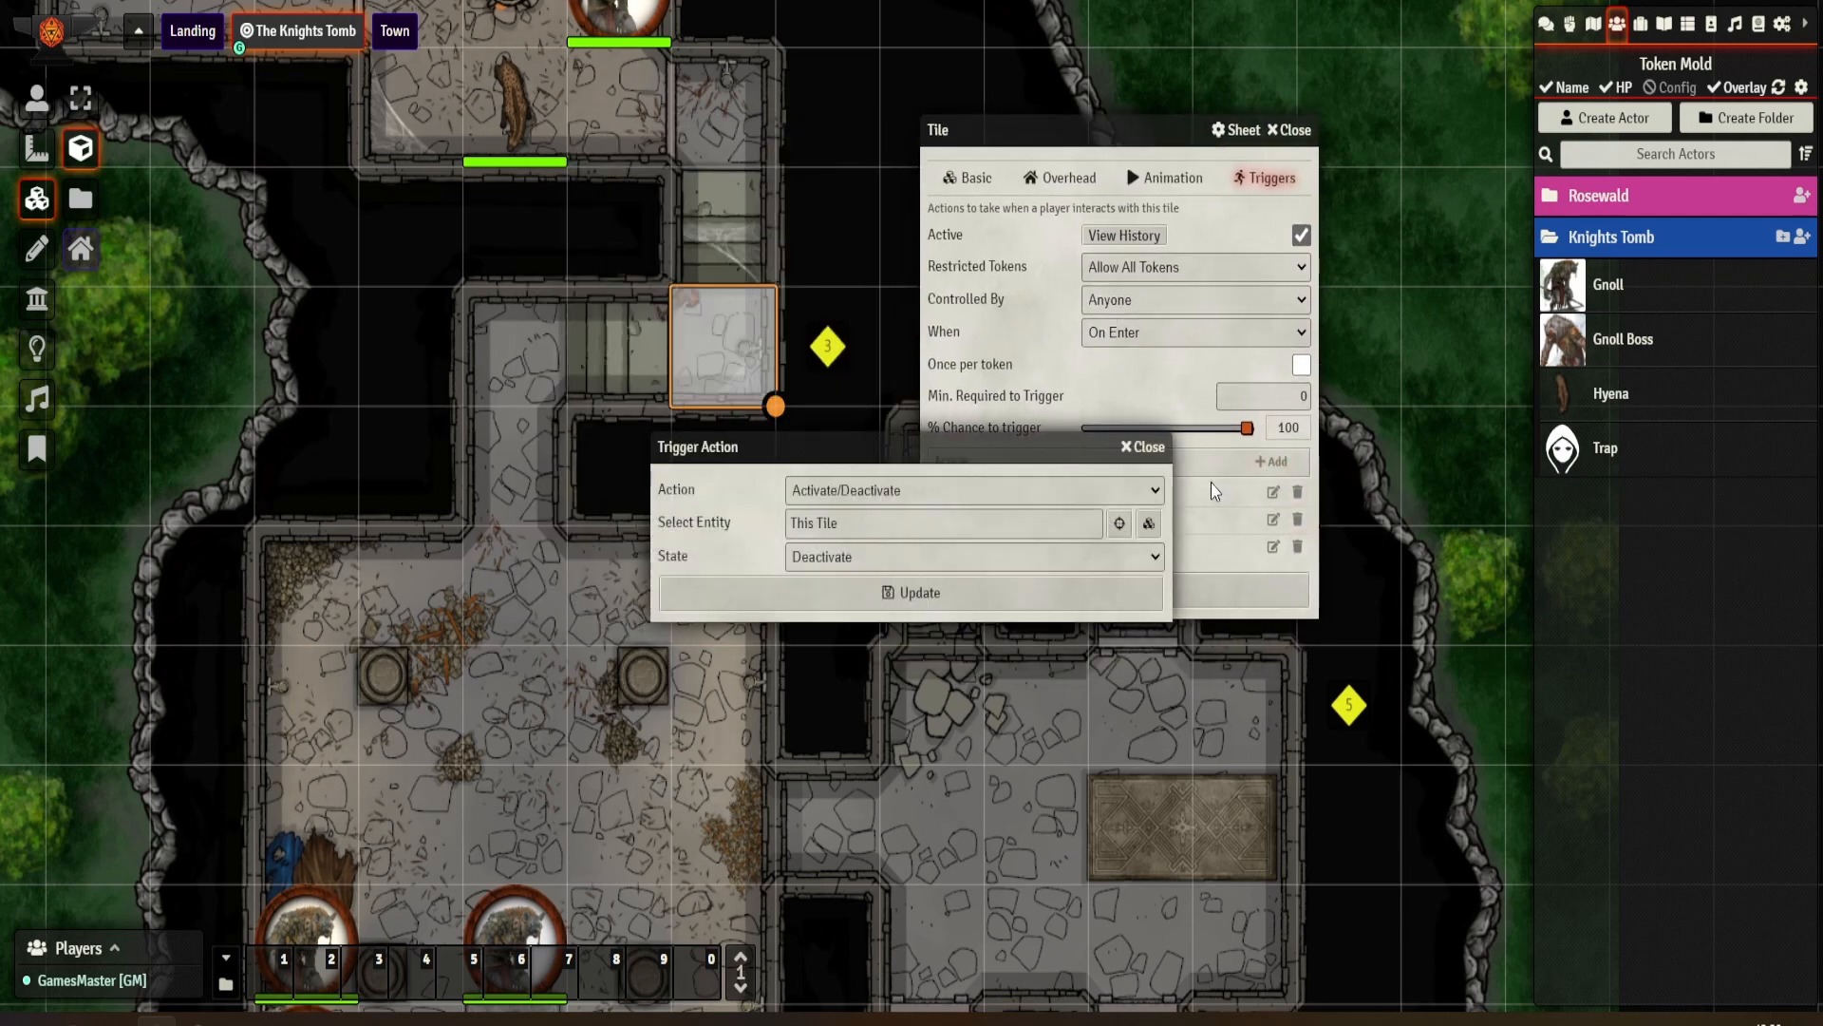
pyautogui.click(904, 494)
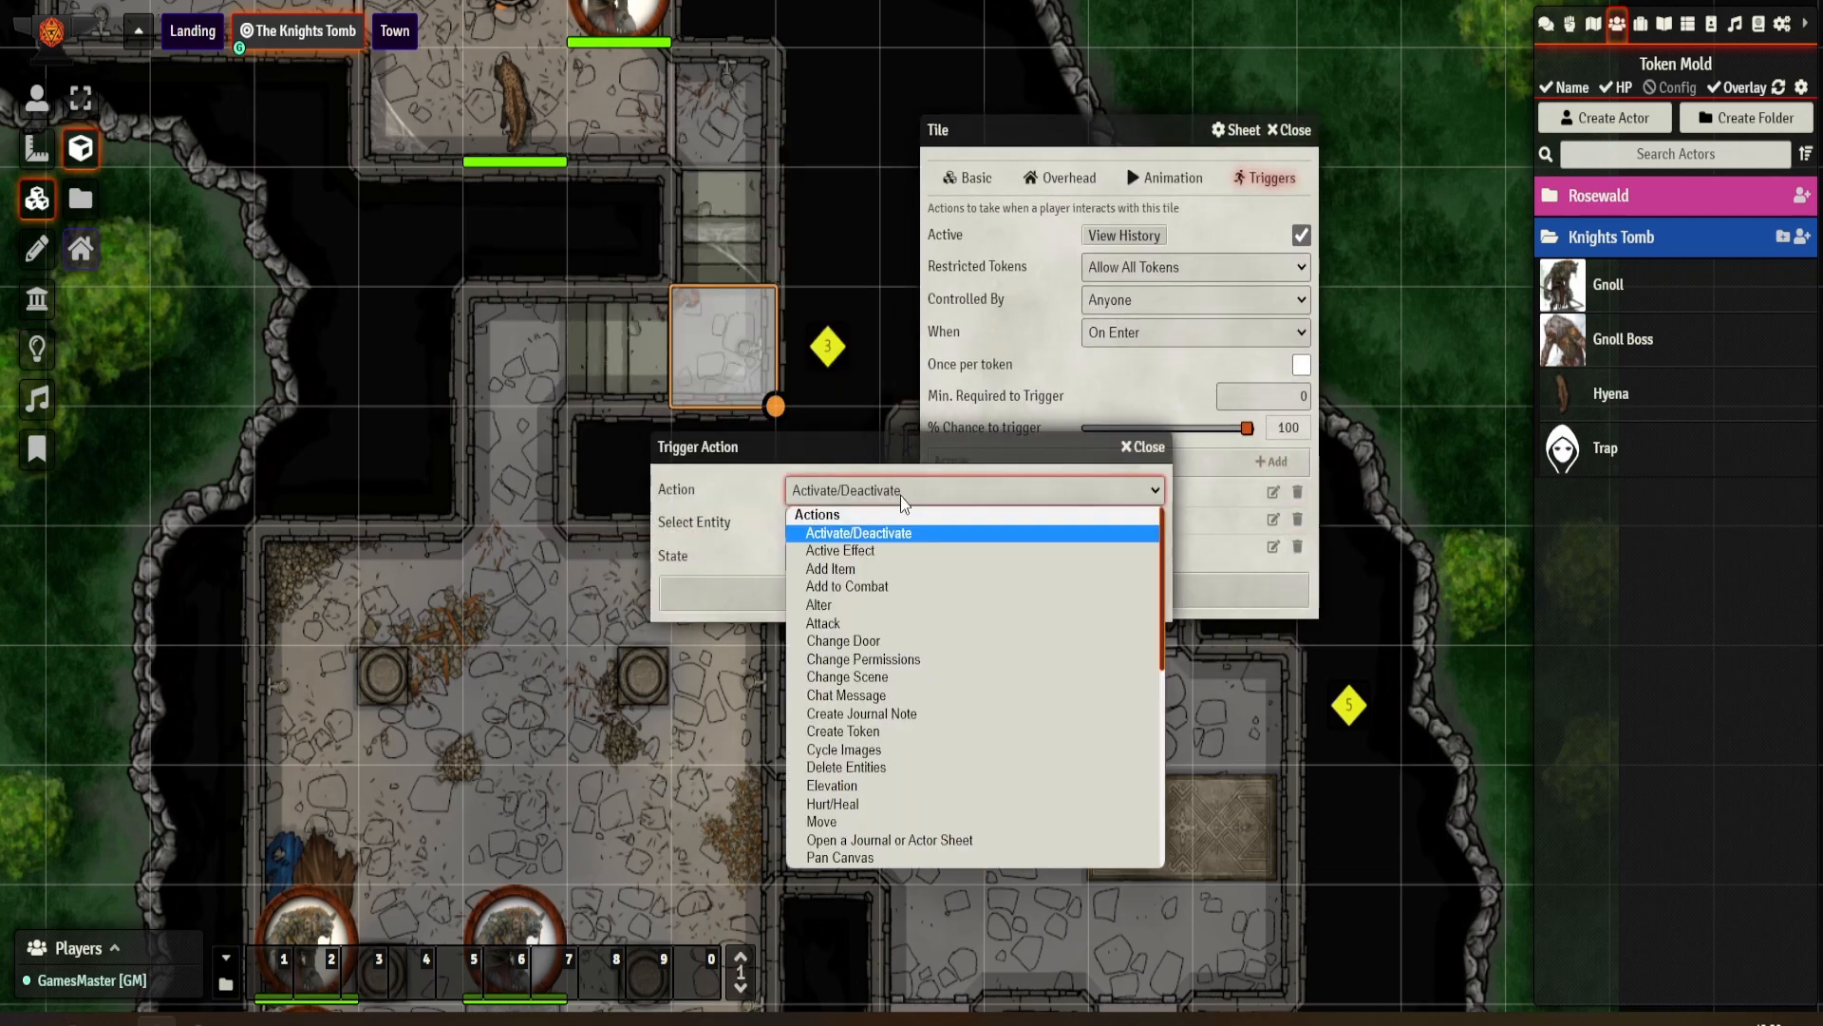
pyautogui.click(866, 624)
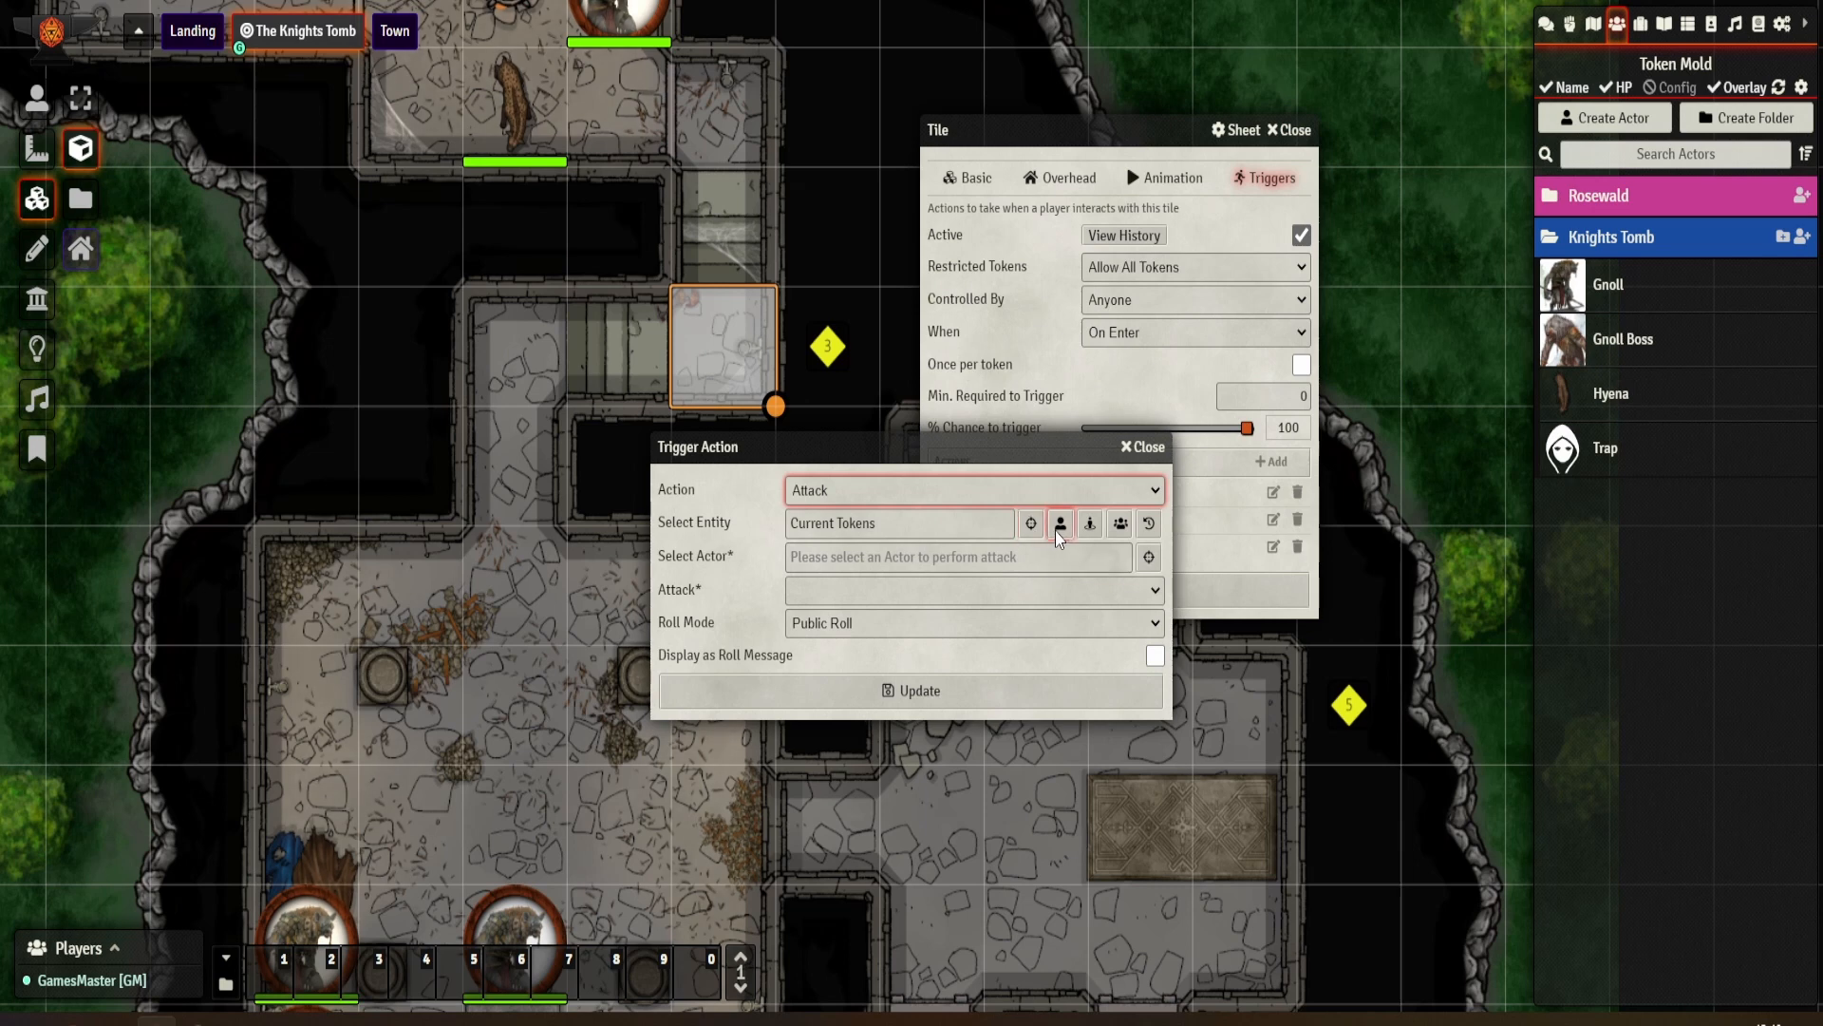
pyautogui.click(1061, 525)
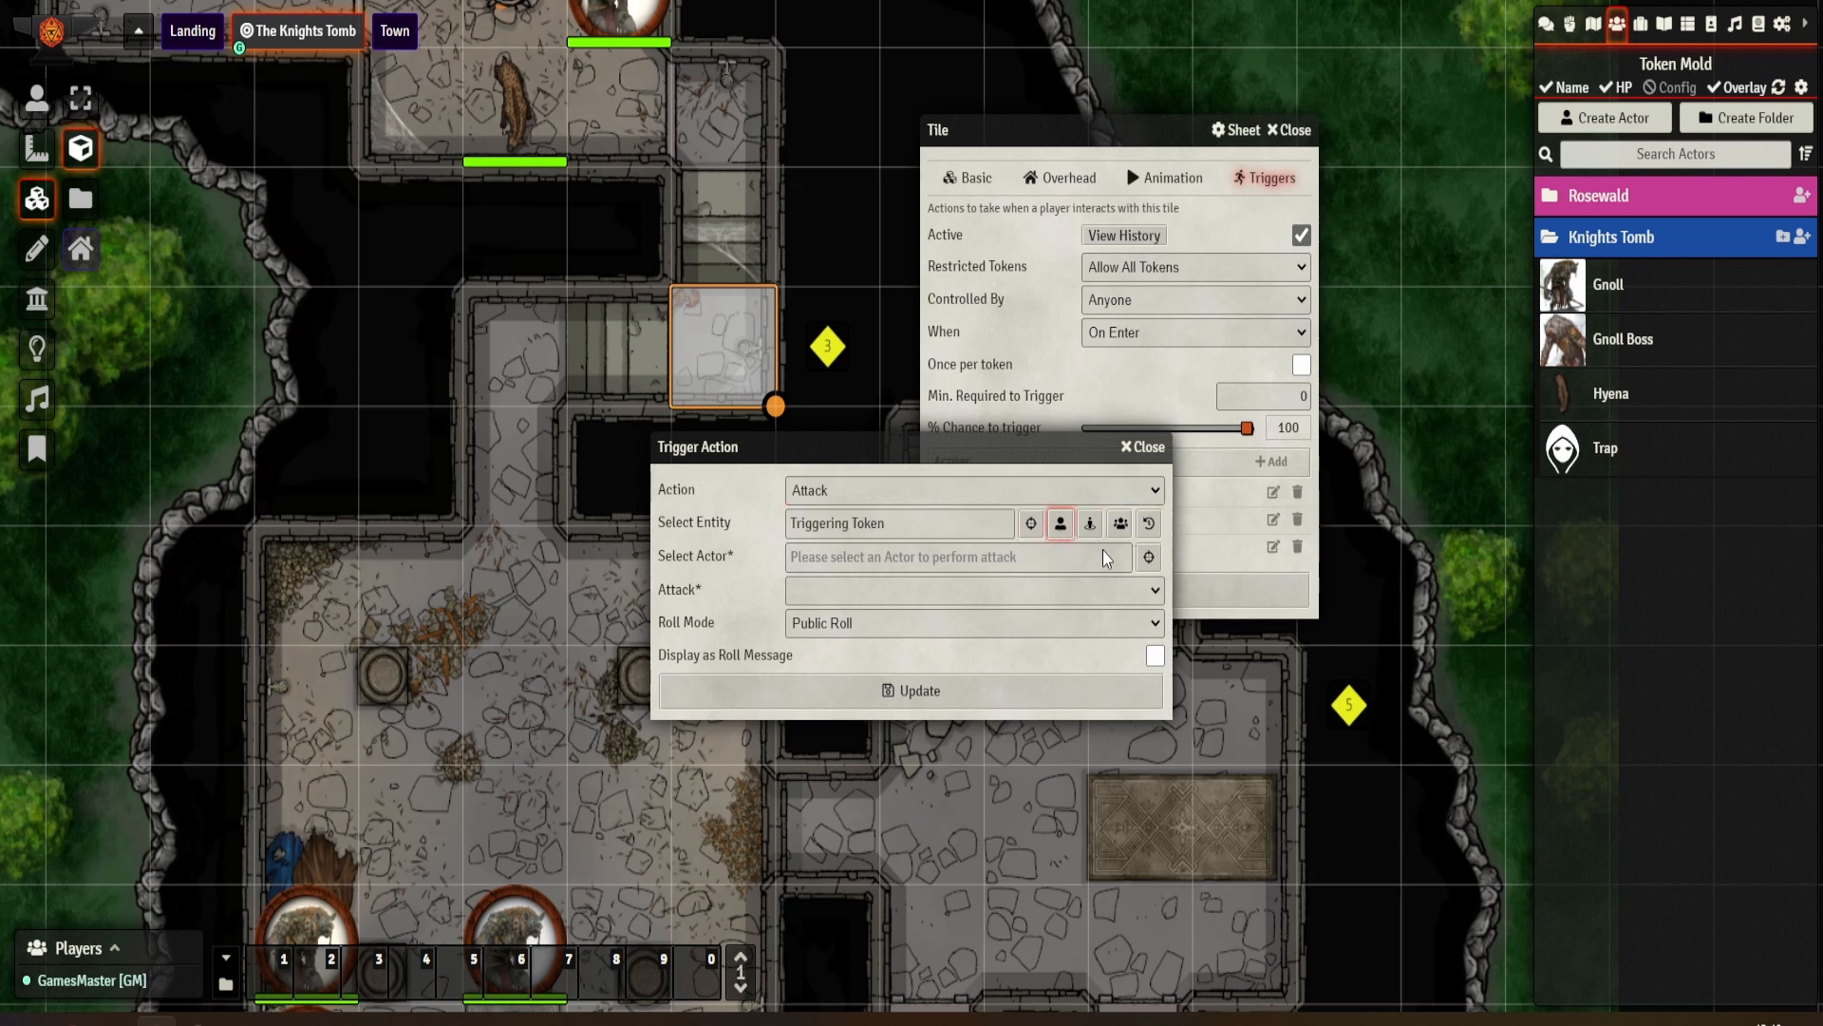
# Step: Choose the Trap actor as the attacker and Scything Blade as its attack in the trigger action
pyautogui.click(1148, 557)
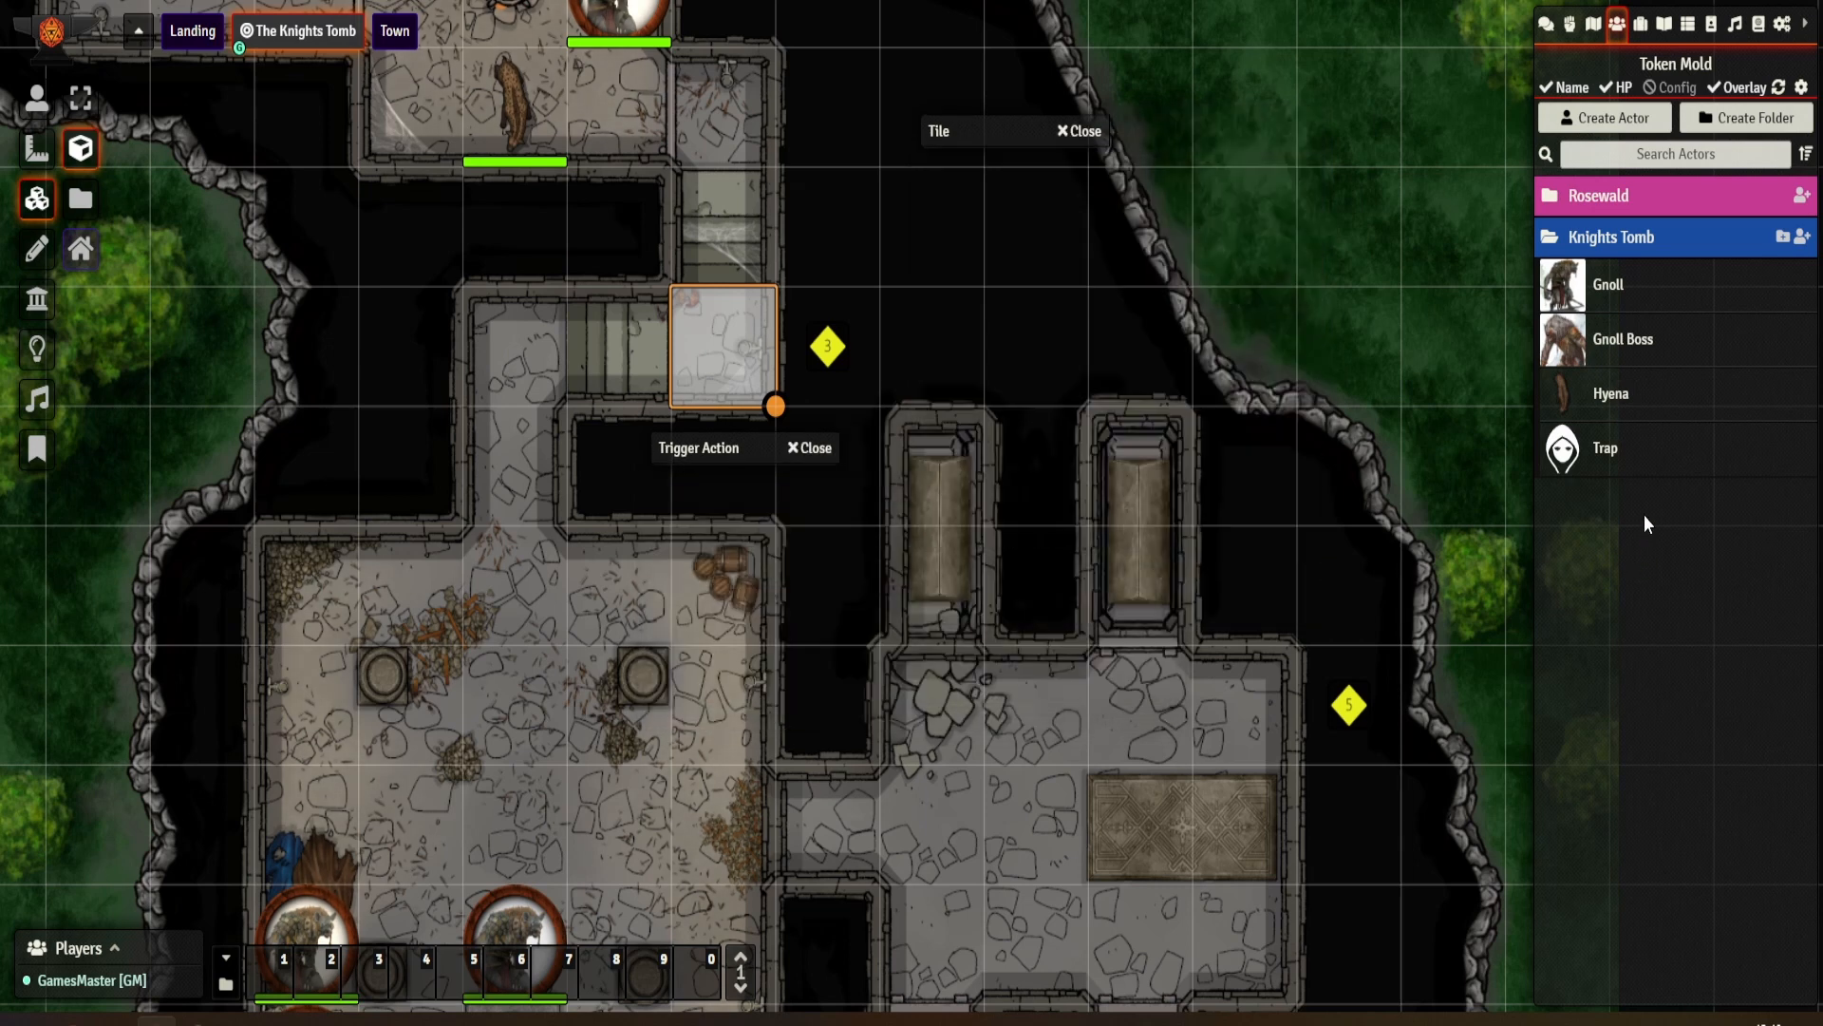
pyautogui.click(1608, 460)
pyautogui.click(906, 598)
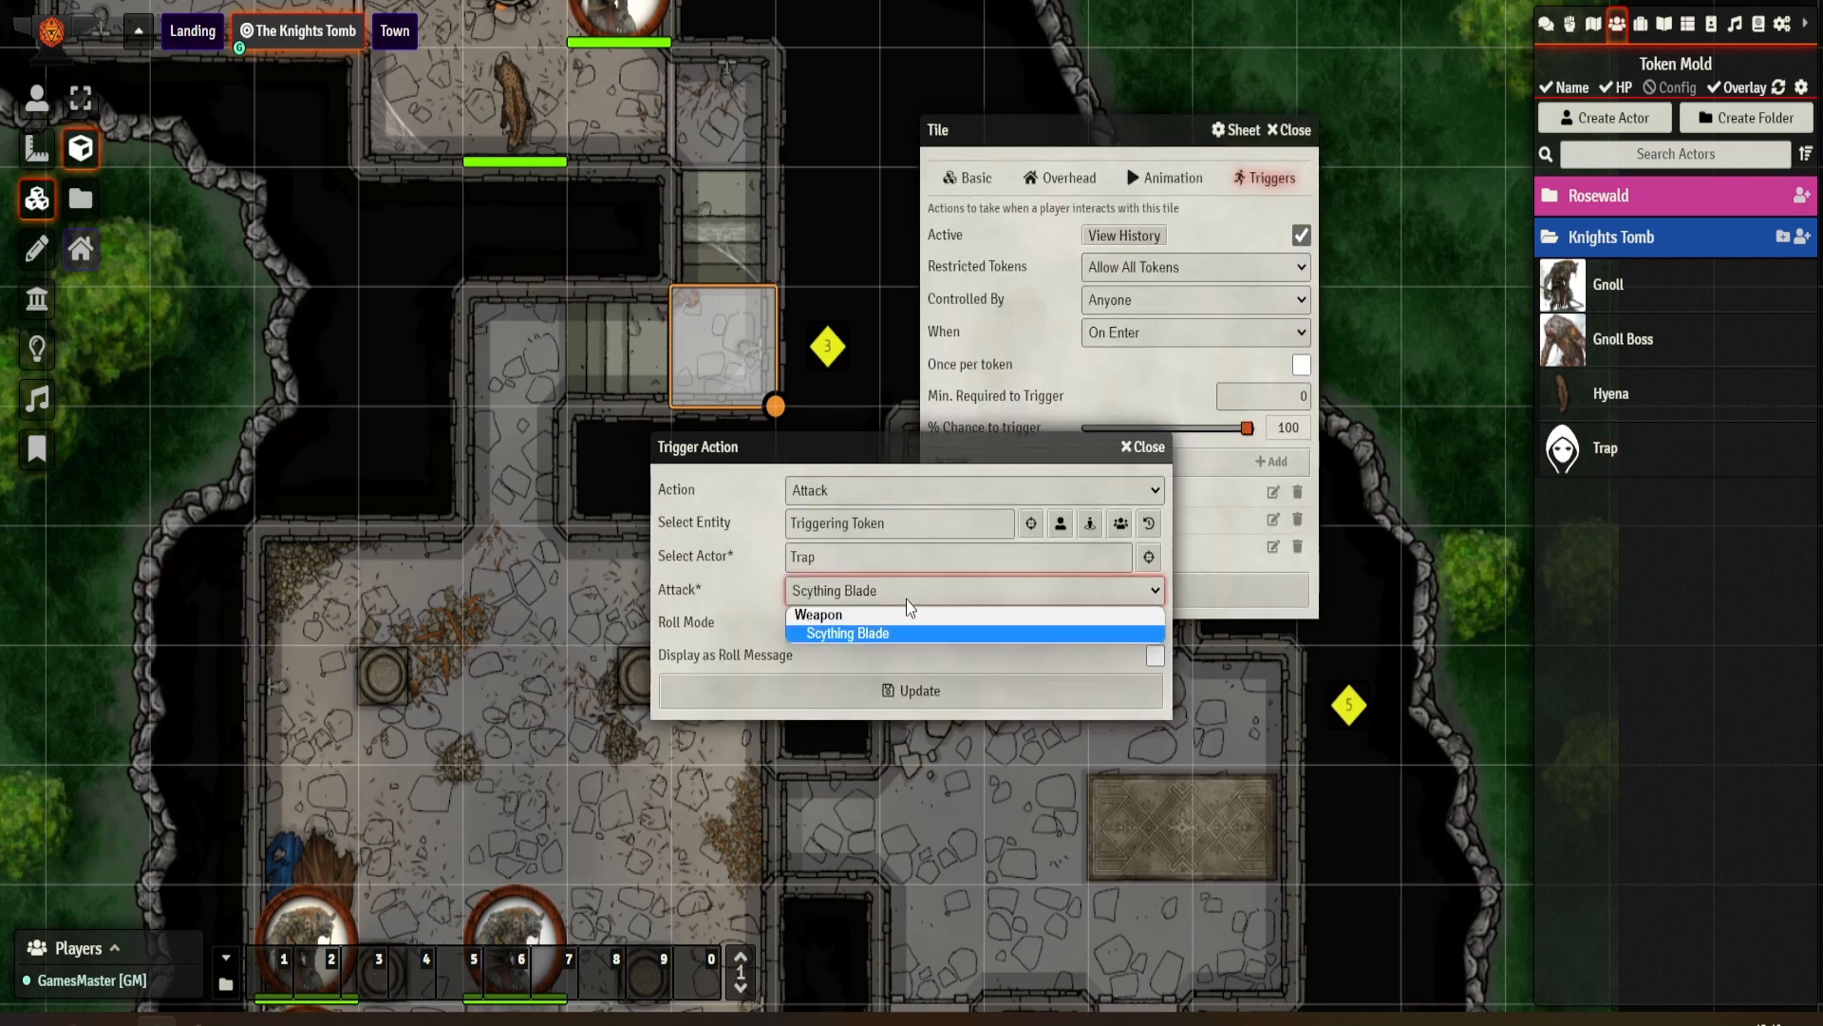
pyautogui.click(905, 602)
pyautogui.click(890, 600)
pyautogui.click(885, 634)
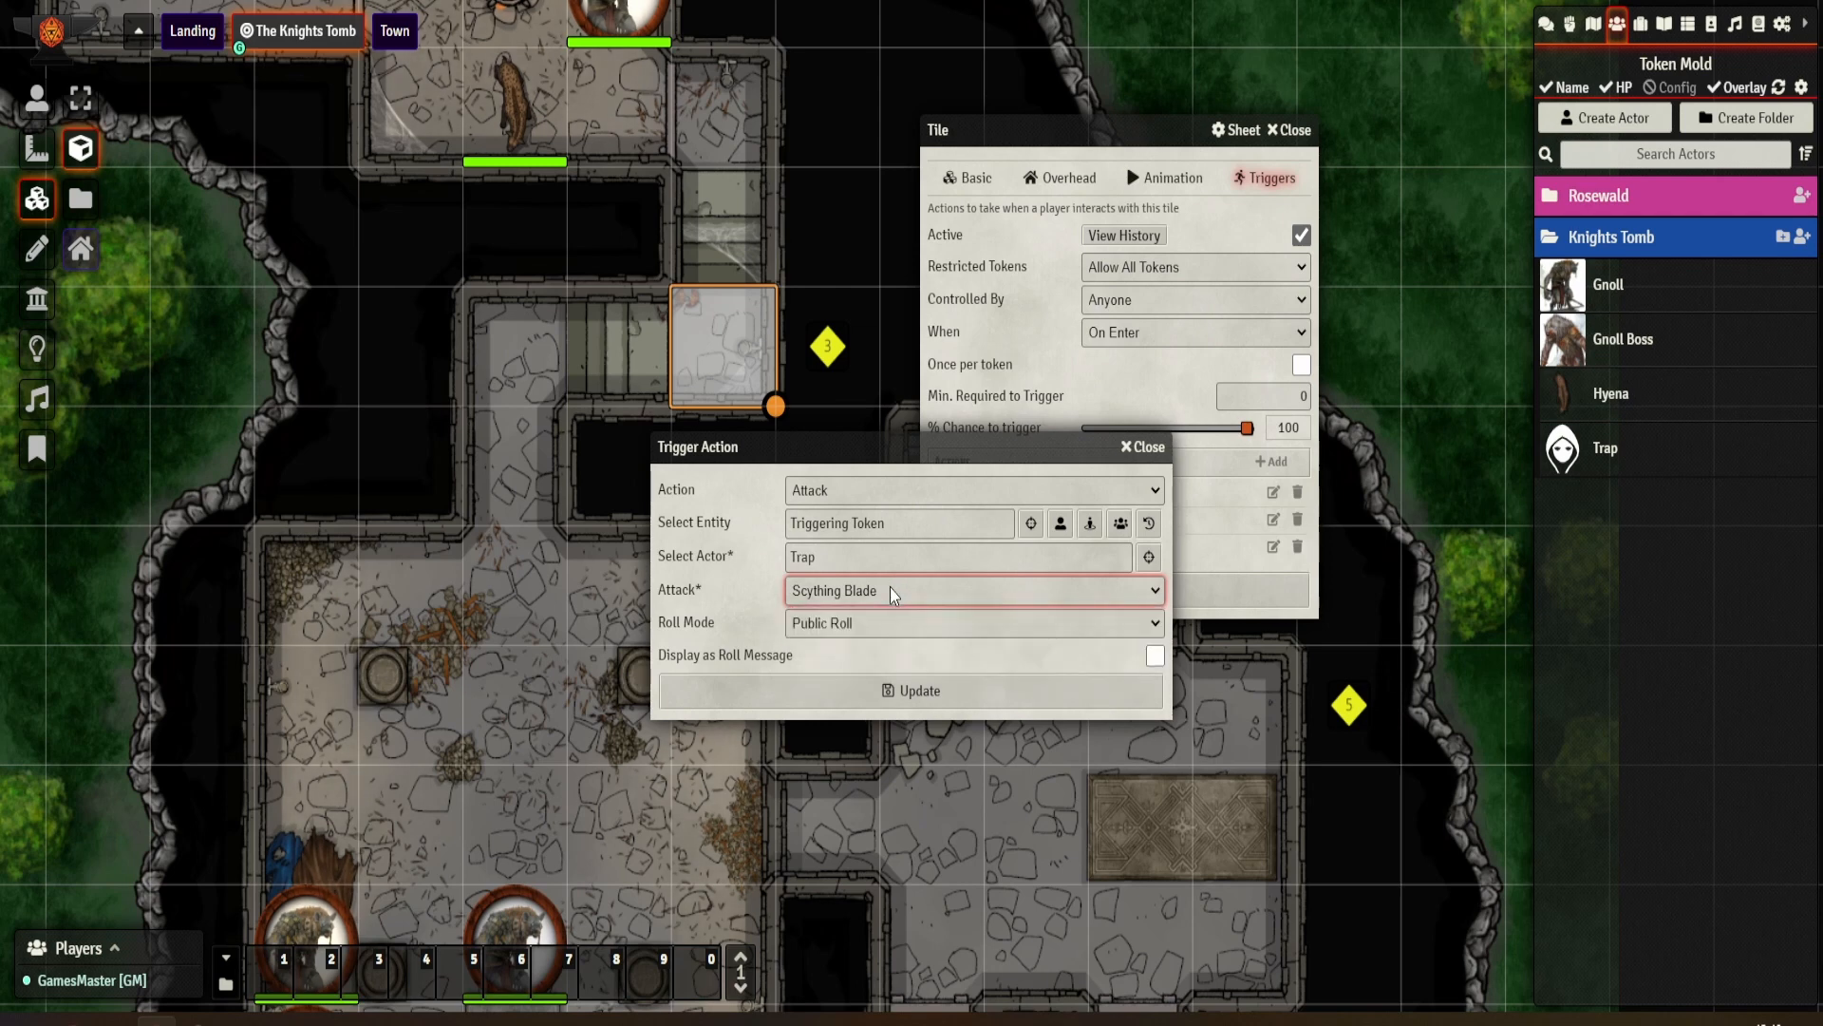
pyautogui.click(880, 590)
pyautogui.click(880, 590)
# Step: Enable Display as Roll Message for the Attack action, save the action and create the new tile
pyautogui.click(1152, 657)
pyautogui.click(978, 701)
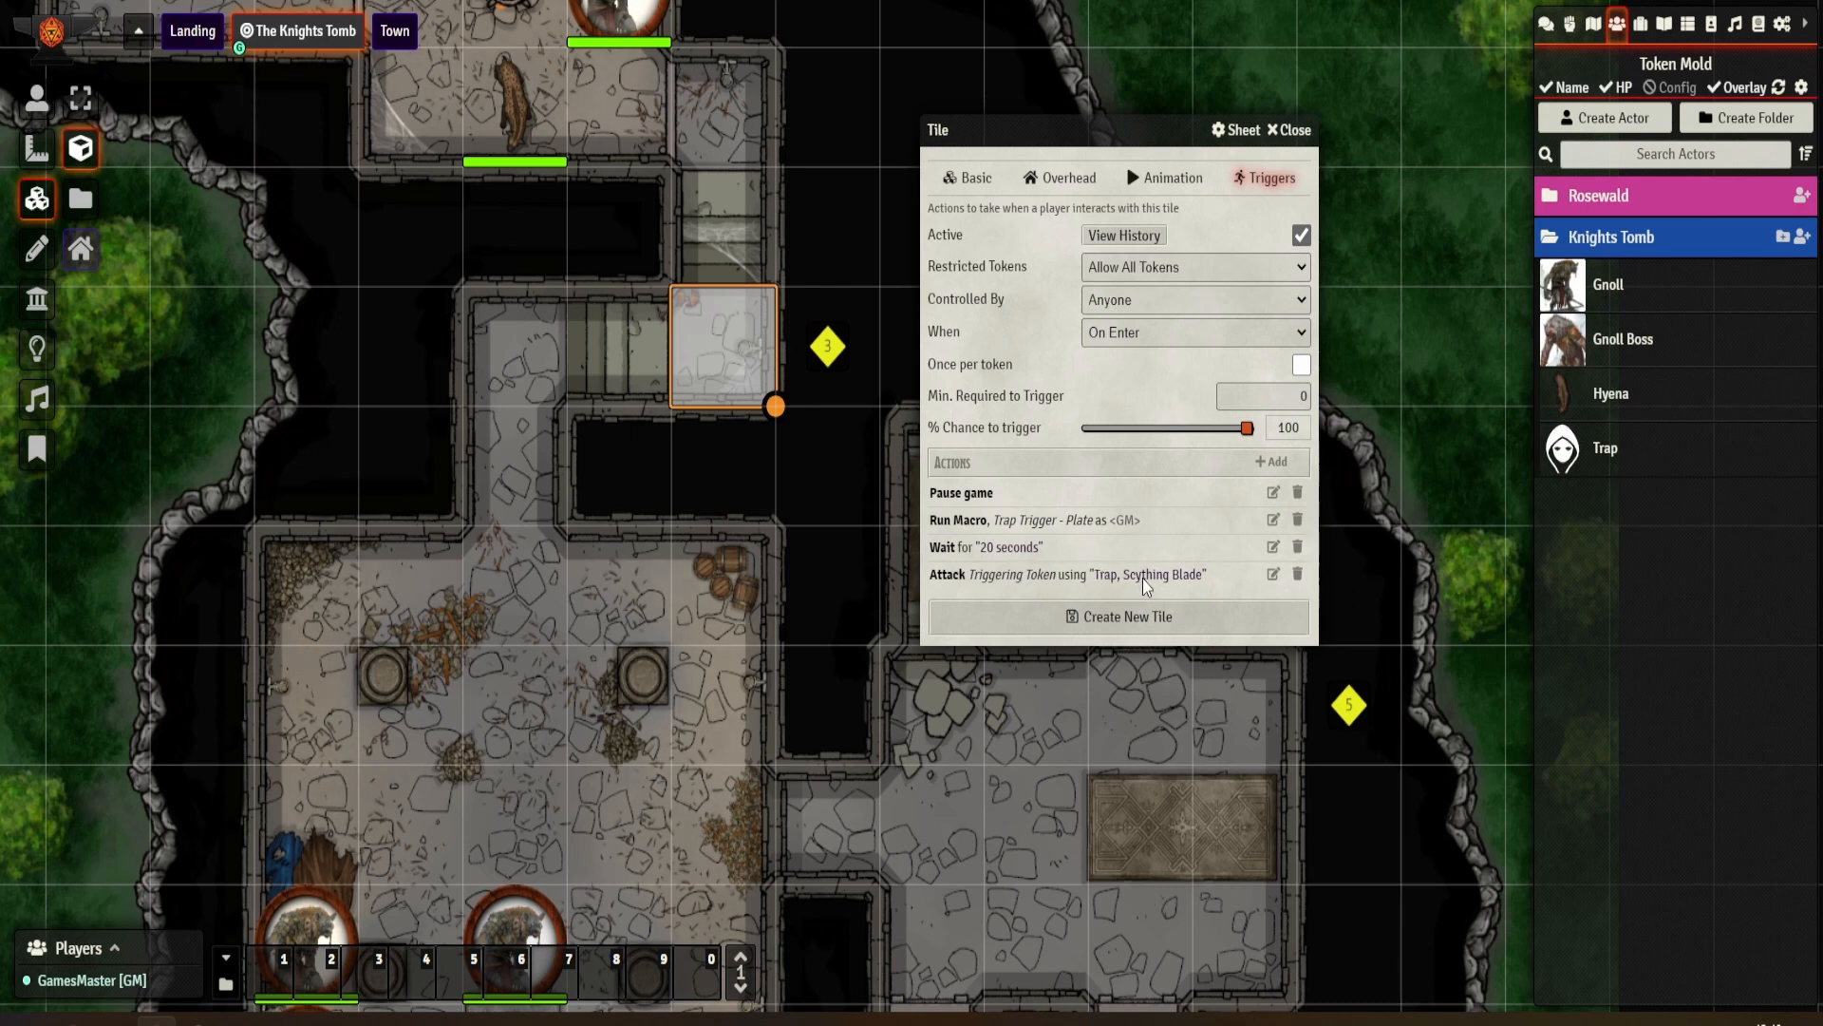
pyautogui.click(1106, 622)
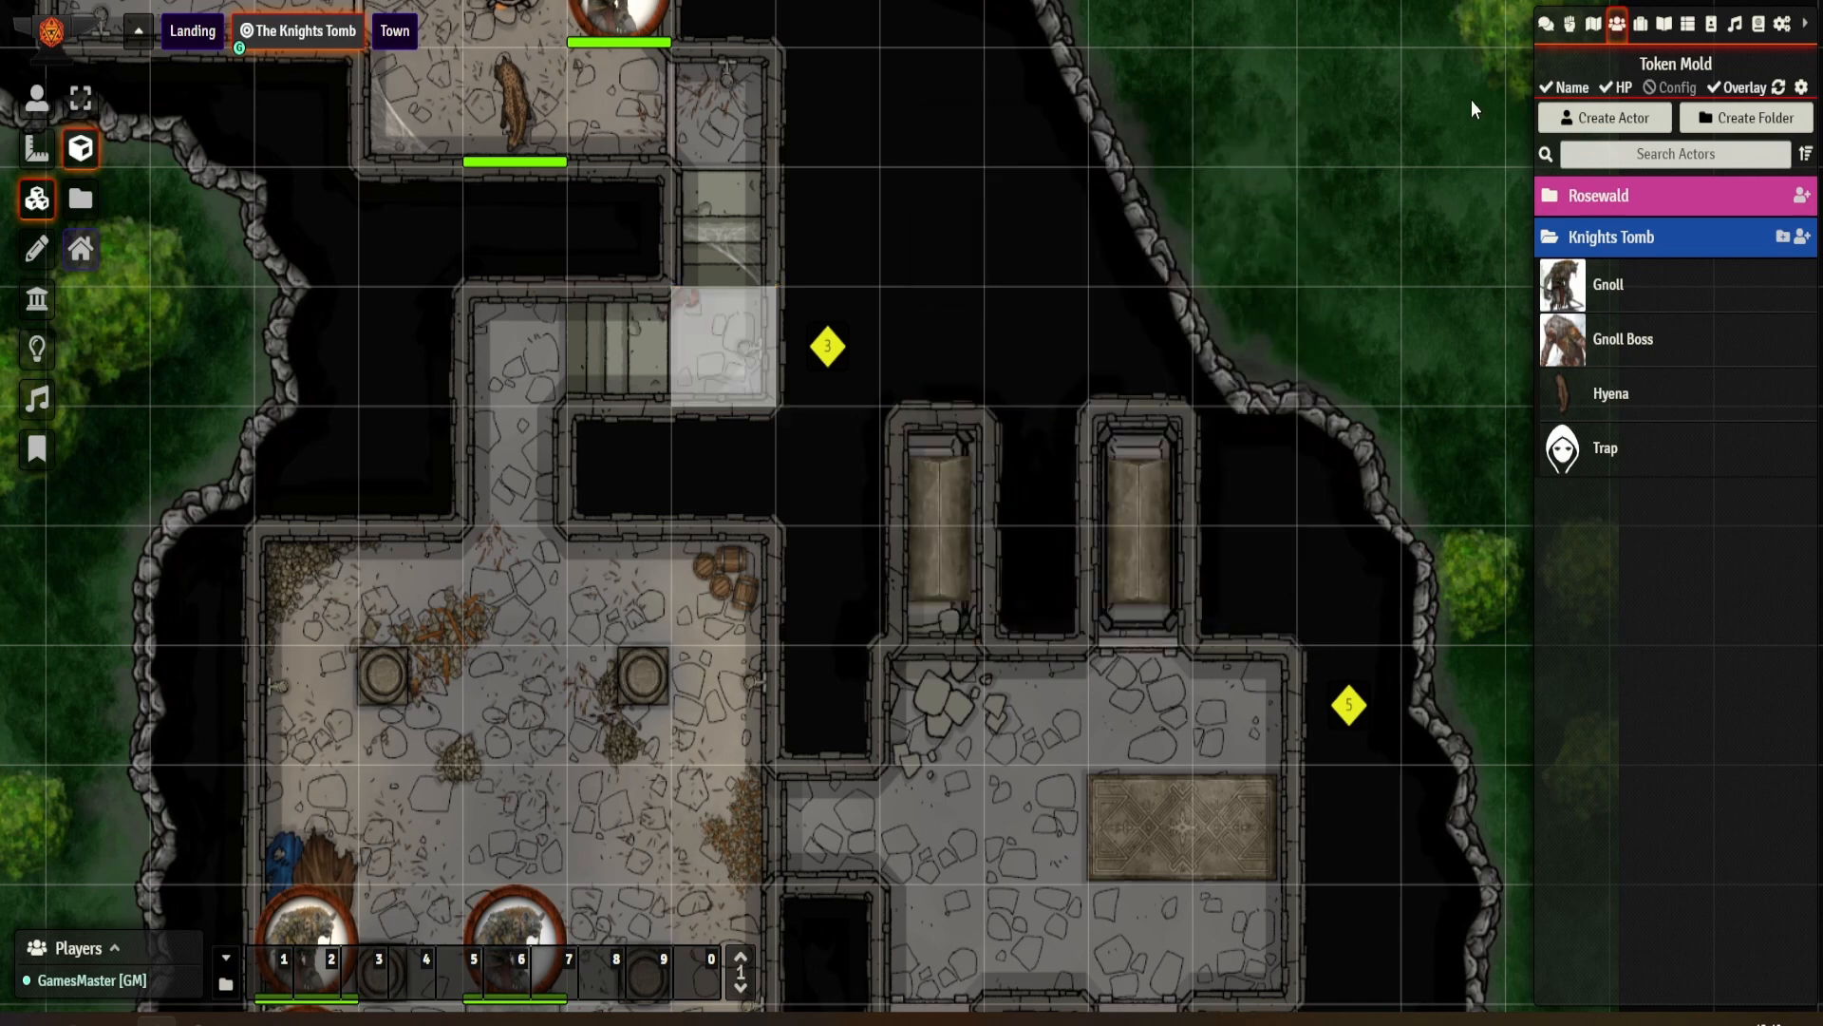
# Step: Show the chat log and move the hyena token down the stairs onto the trap tile to trigger it
pyautogui.click(1545, 26)
pyautogui.moveTo(523, 107); pyautogui.dragTo(567, 108)
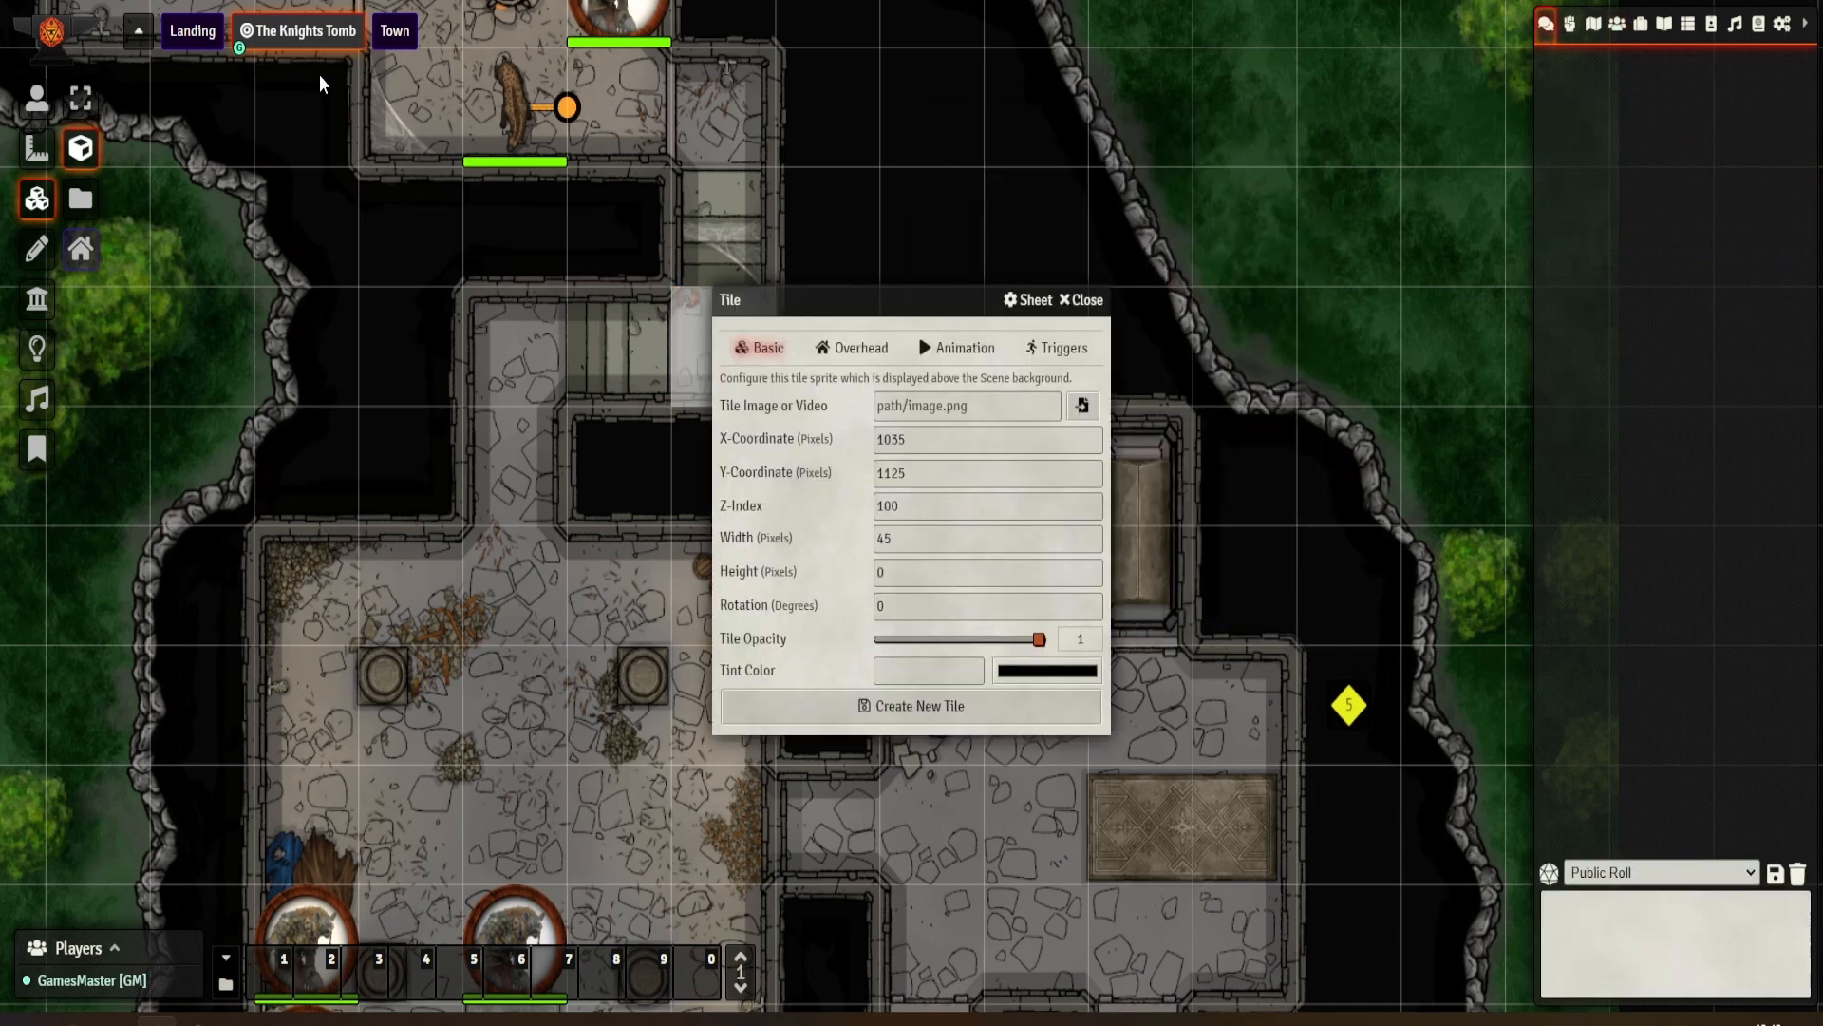
pyautogui.click(1085, 302)
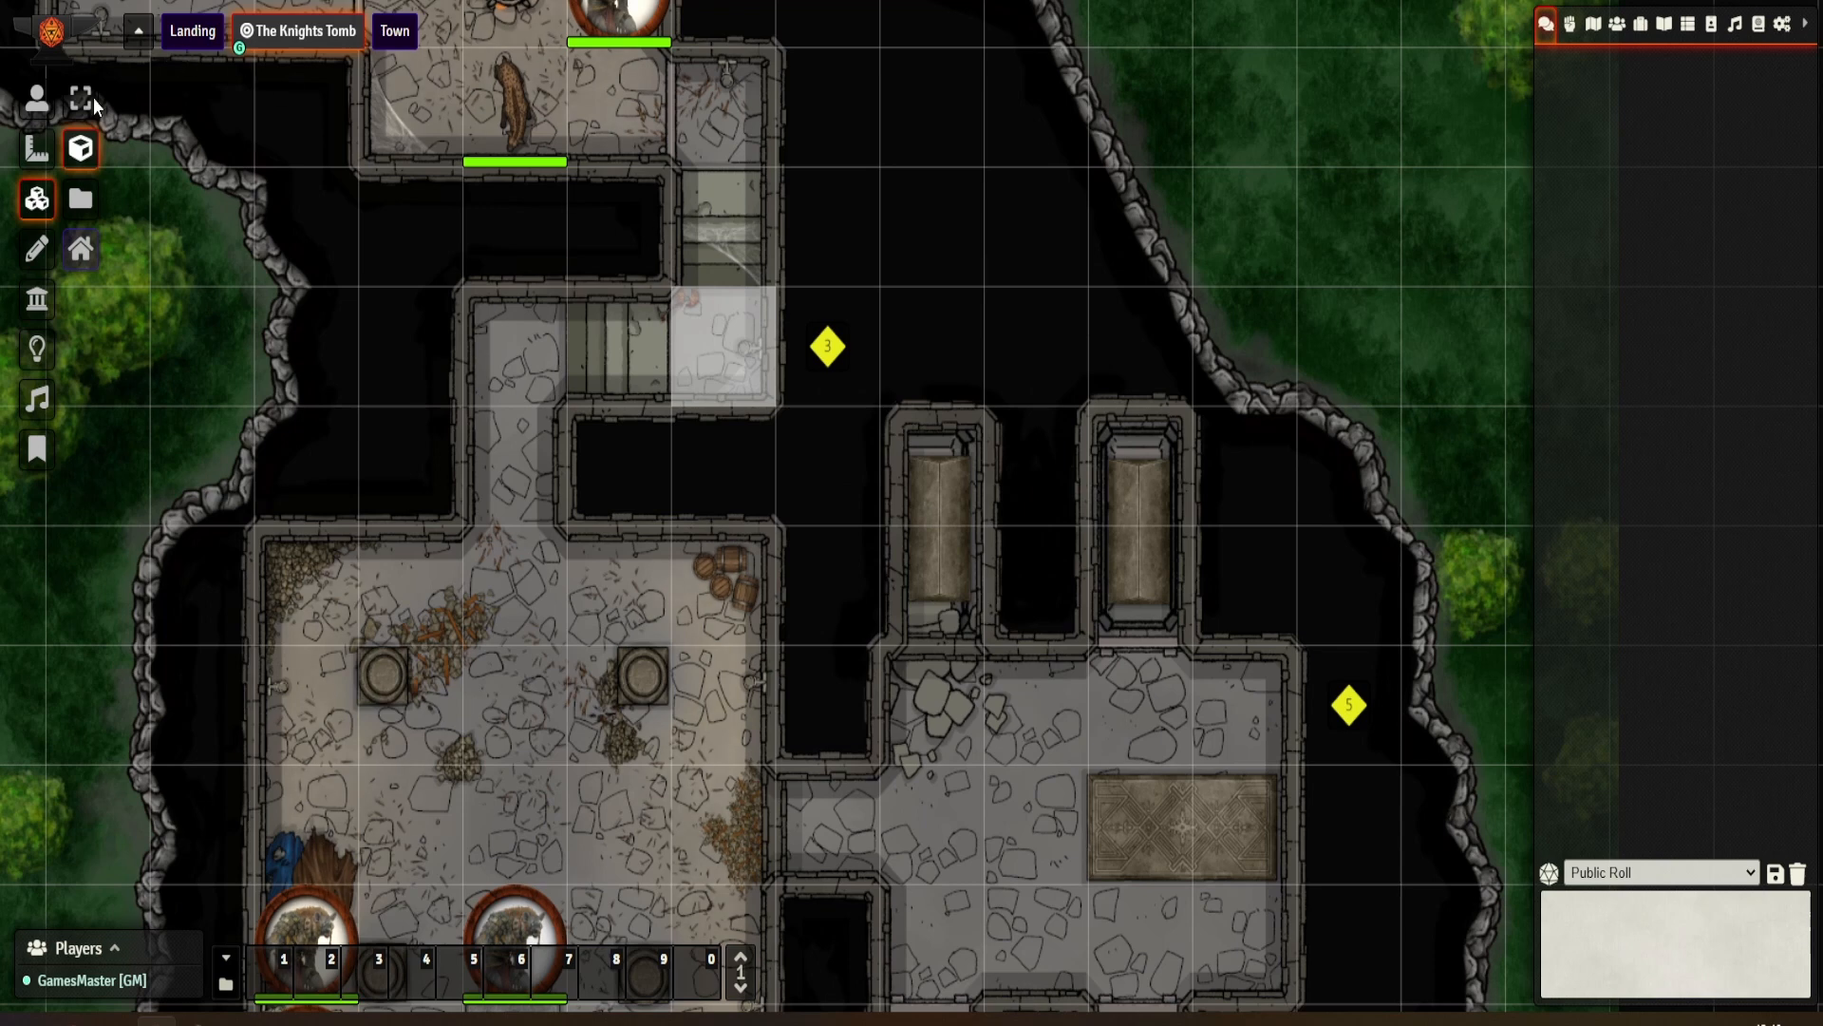
pyautogui.click(37, 98)
pyautogui.moveTo(527, 118); pyautogui.dragTo(720, 207)
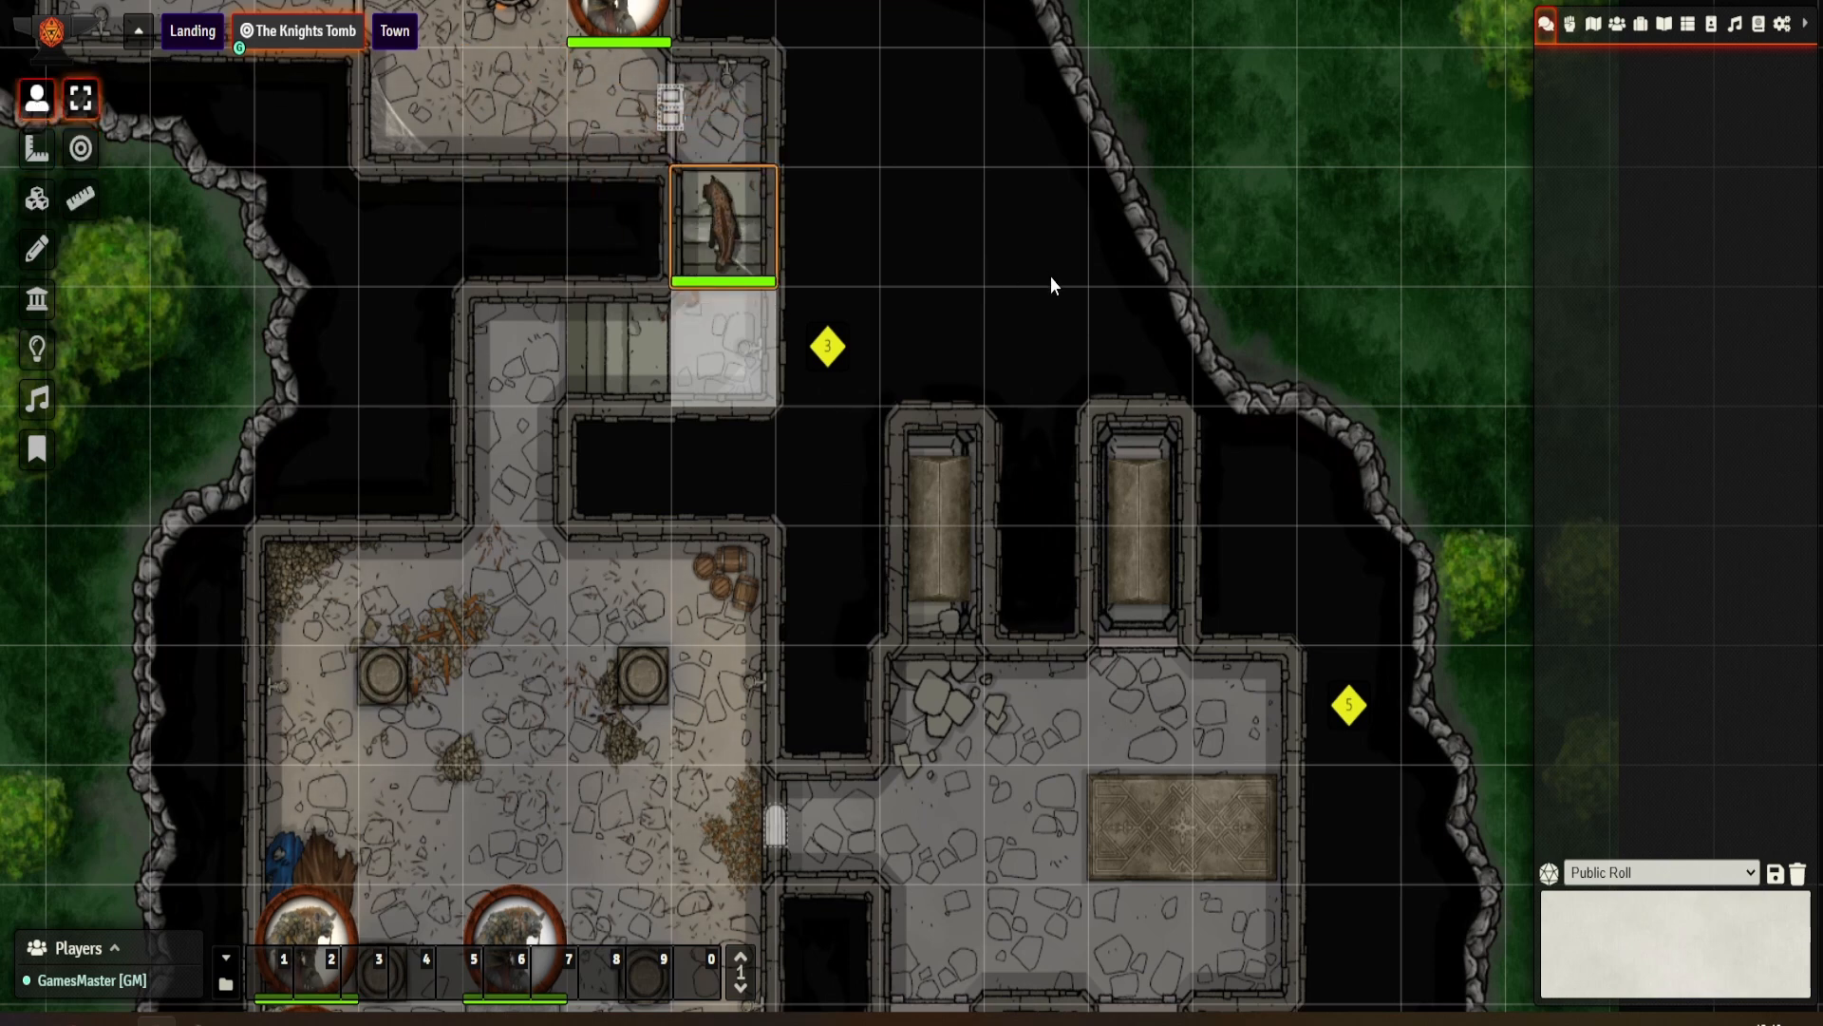
pyautogui.press('Down')
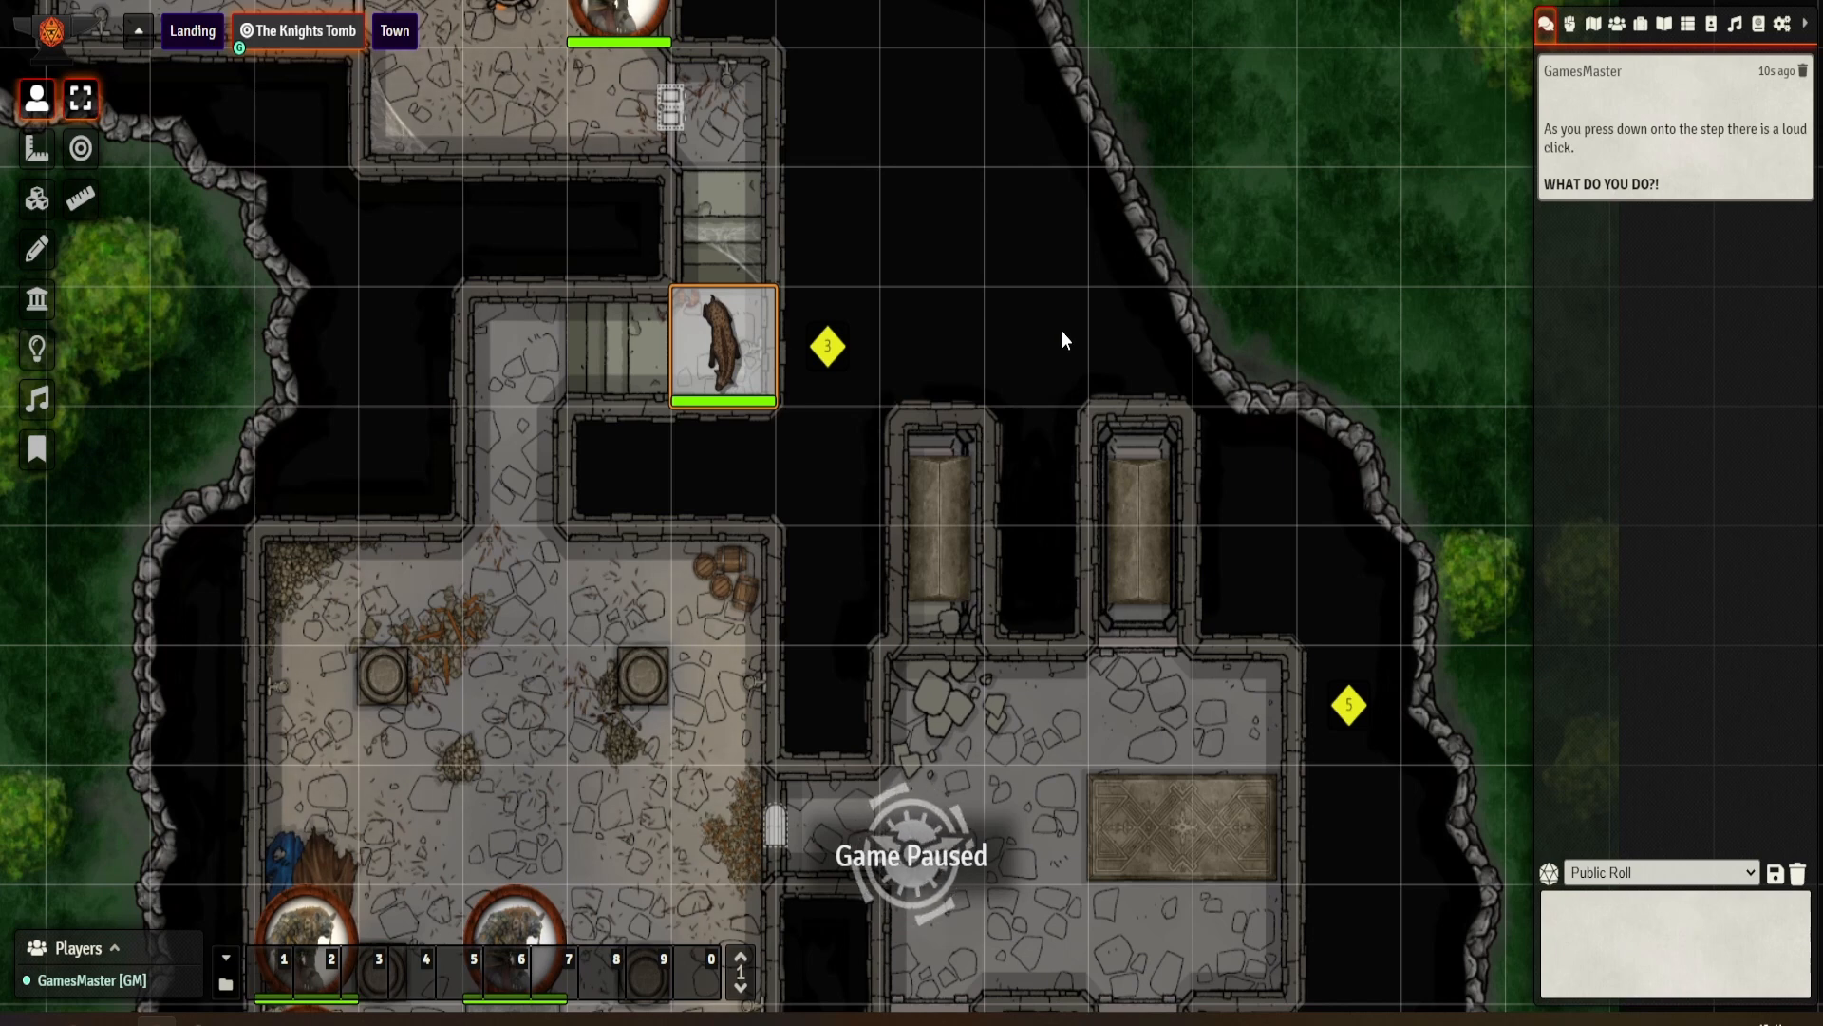
# Step: Target the hyena and roll its DC 12 Dexterity saving throw and the Scything Blade's damage from chat
pyautogui.press('t')
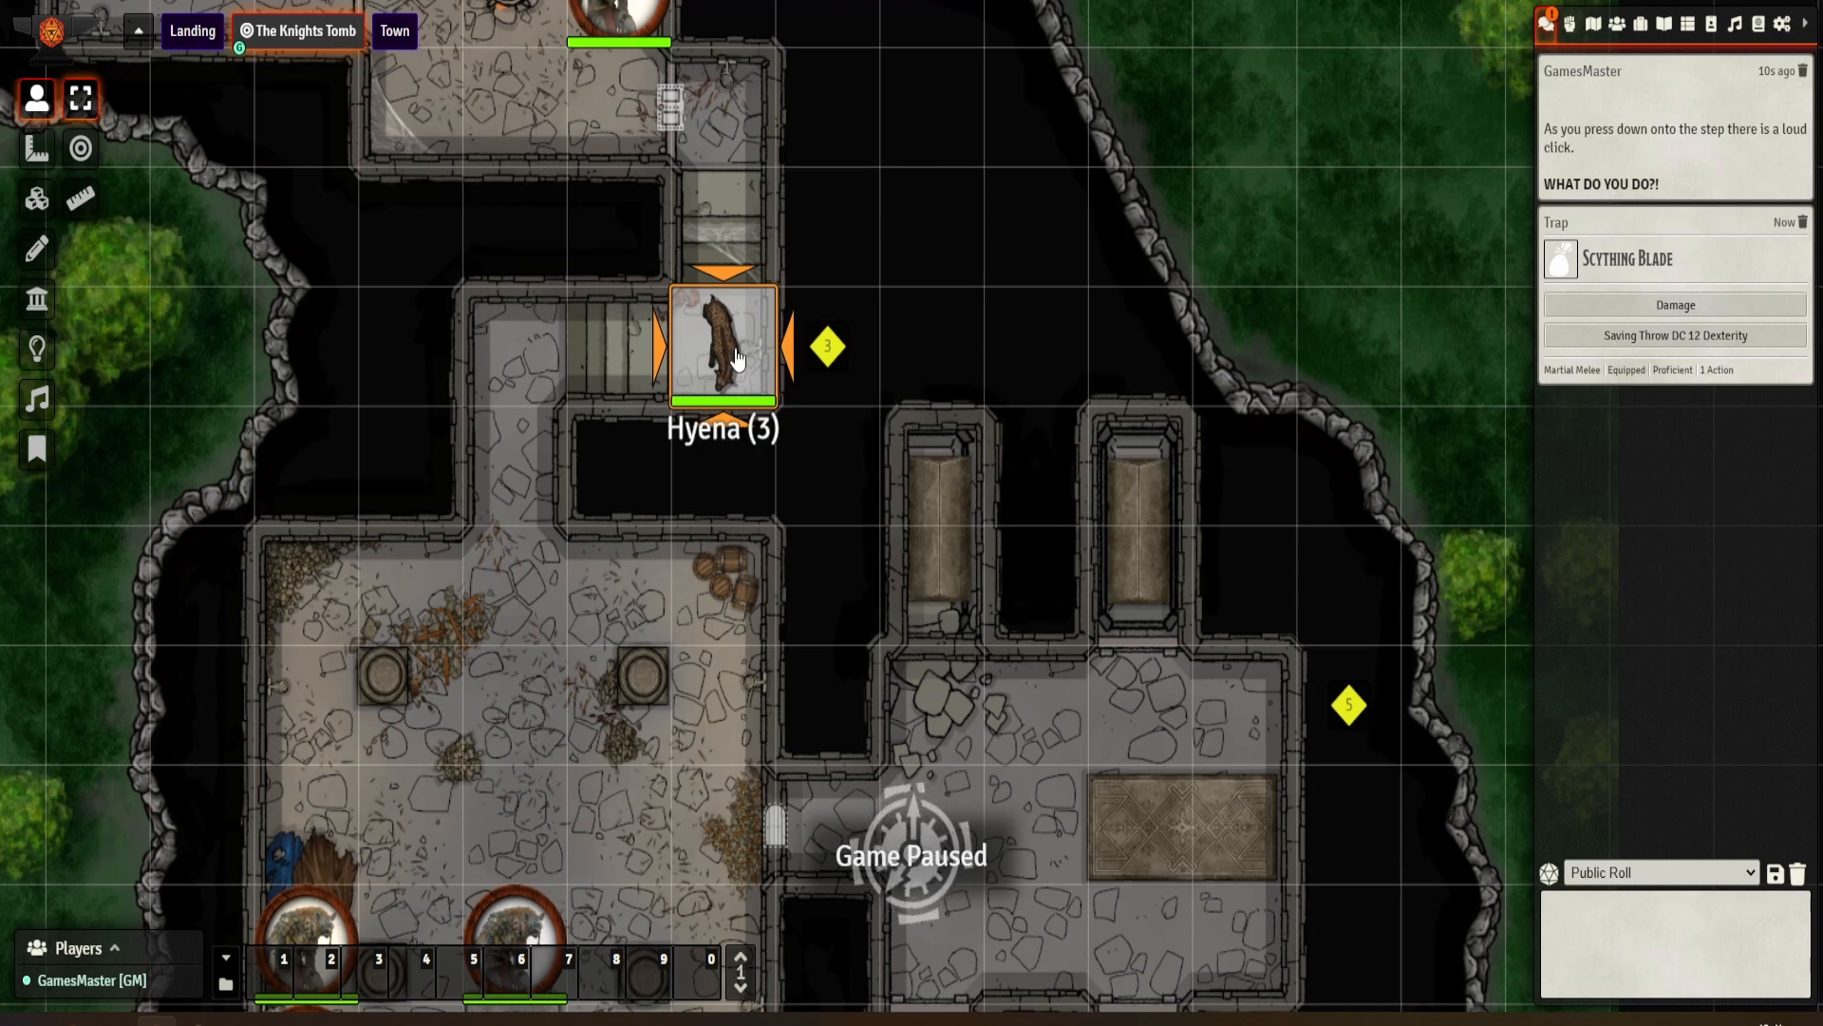
pyautogui.click(1673, 337)
pyautogui.click(897, 581)
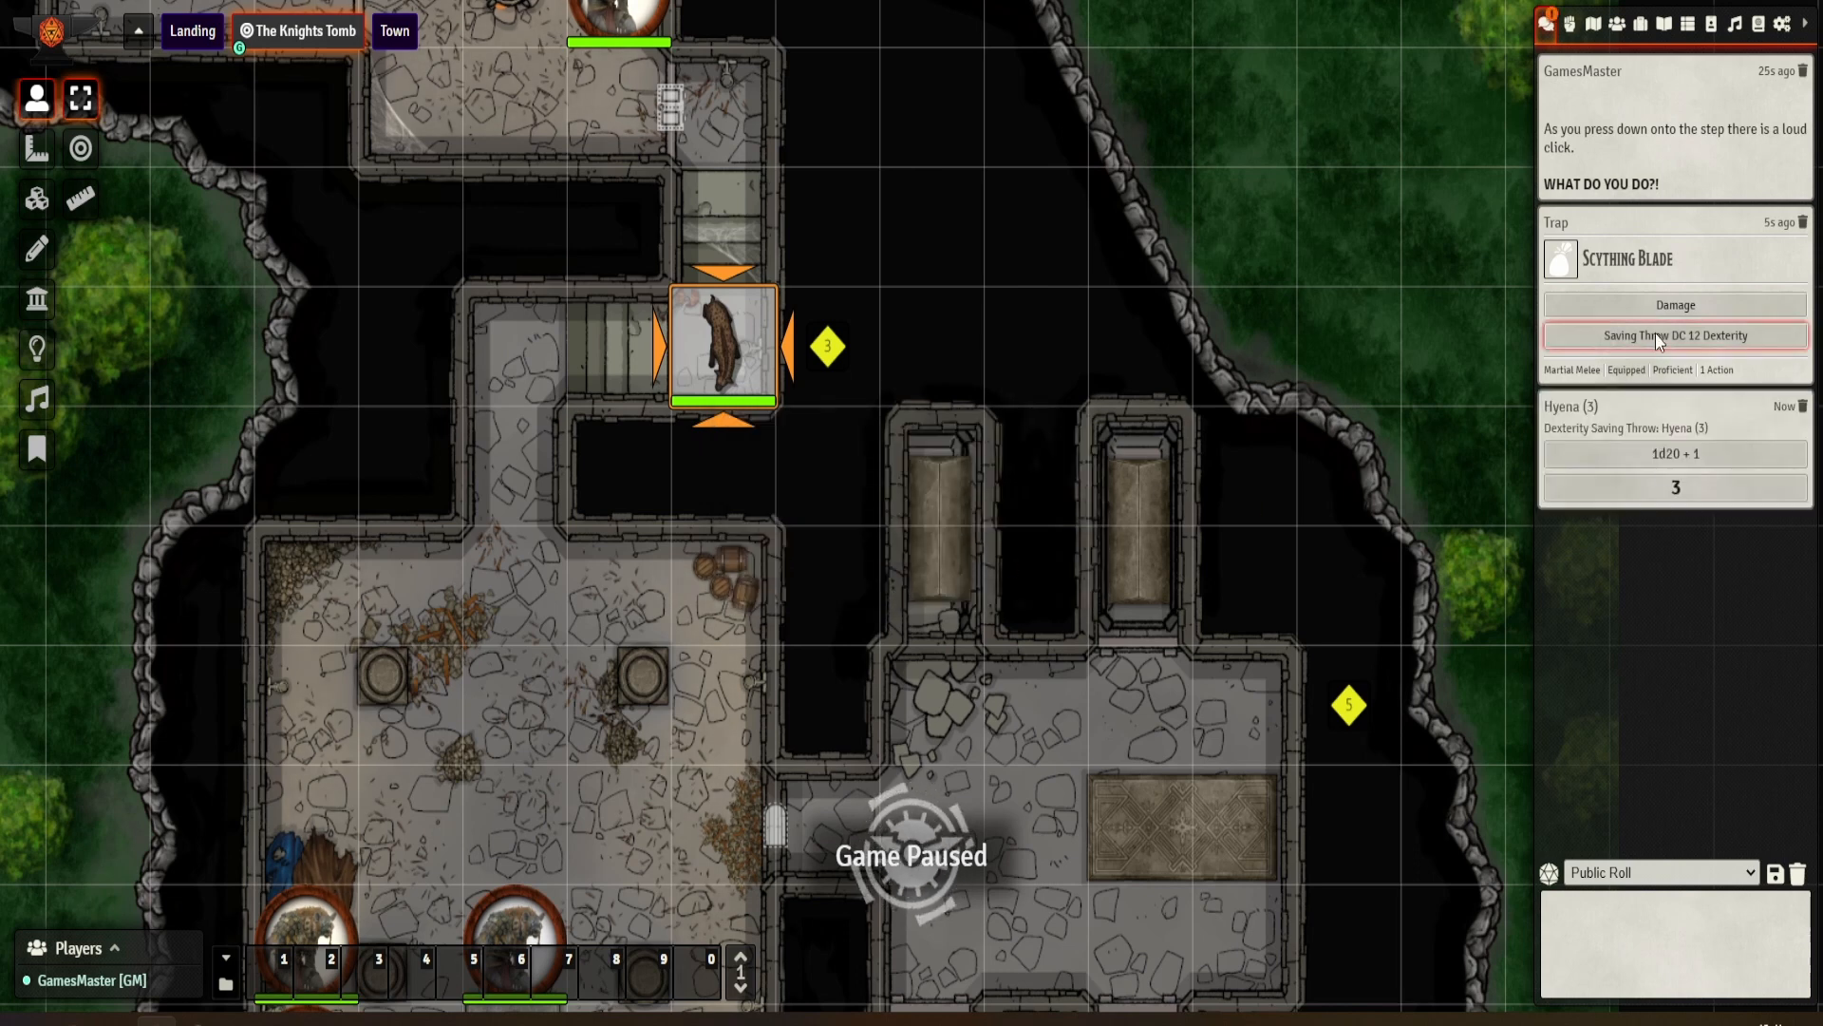
pyautogui.click(1654, 305)
pyautogui.click(1389, 396)
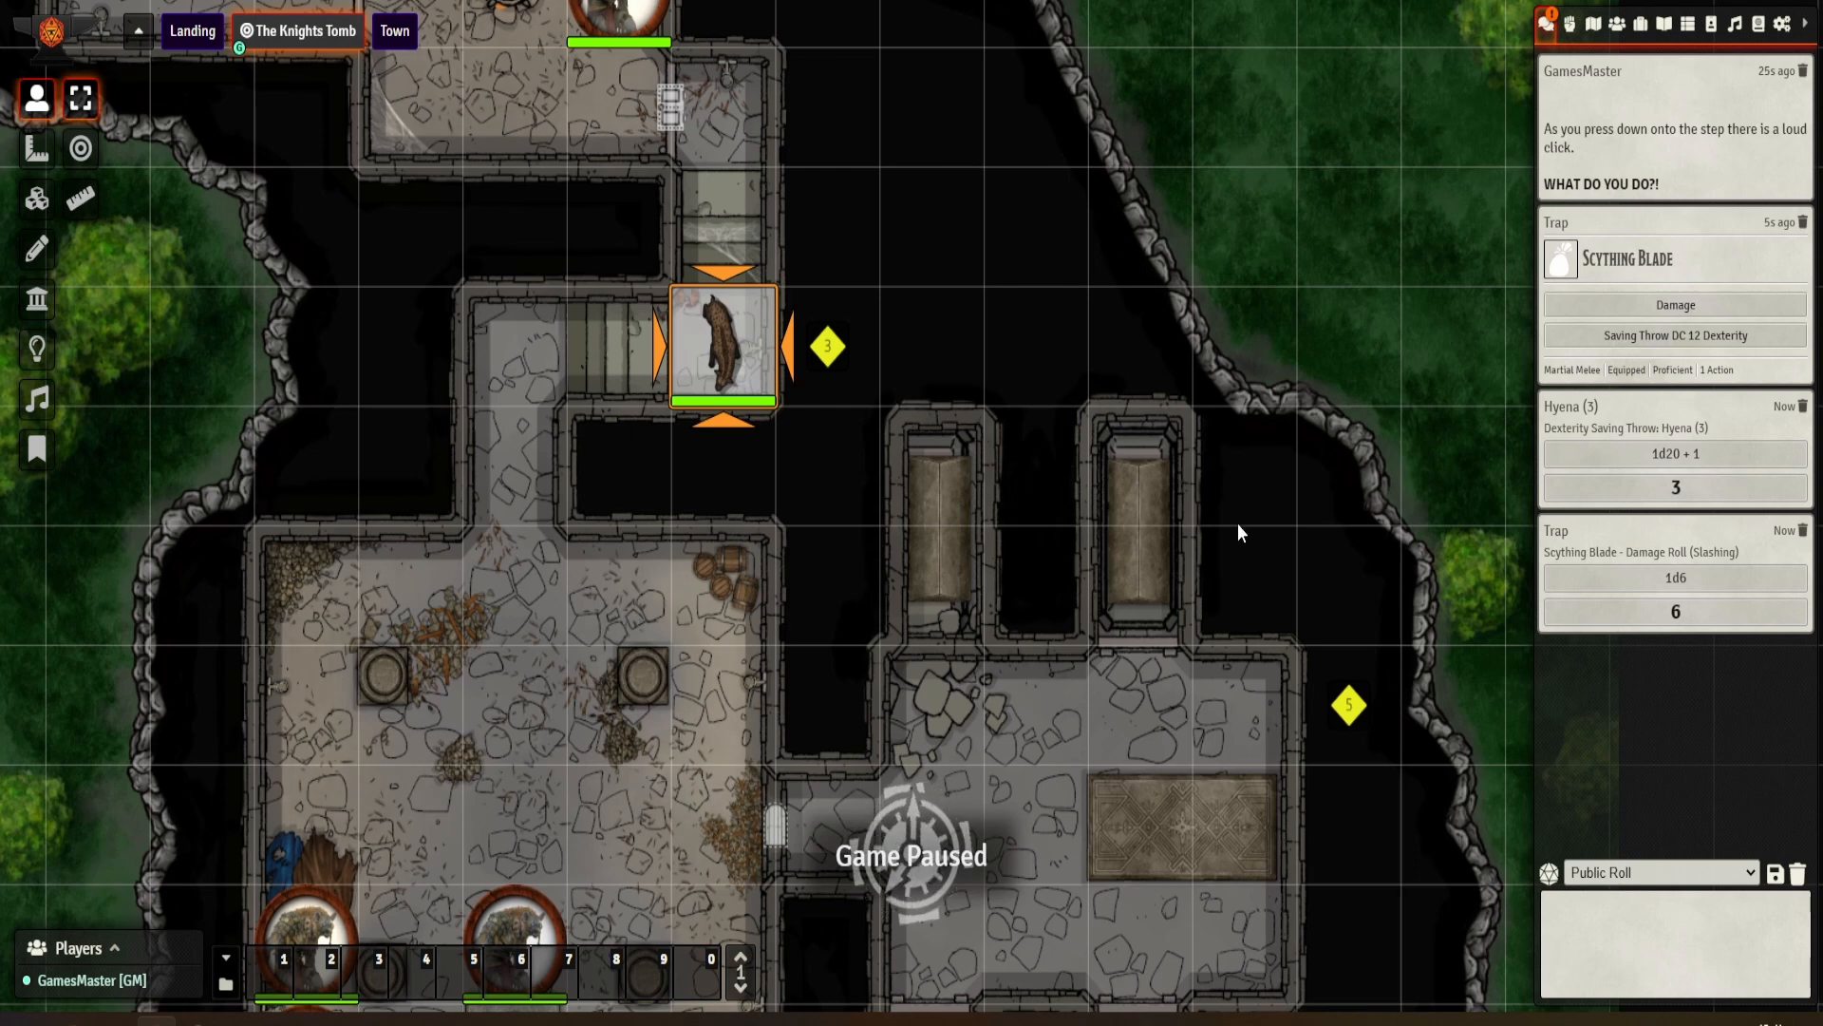
pyautogui.rightClick(1649, 602)
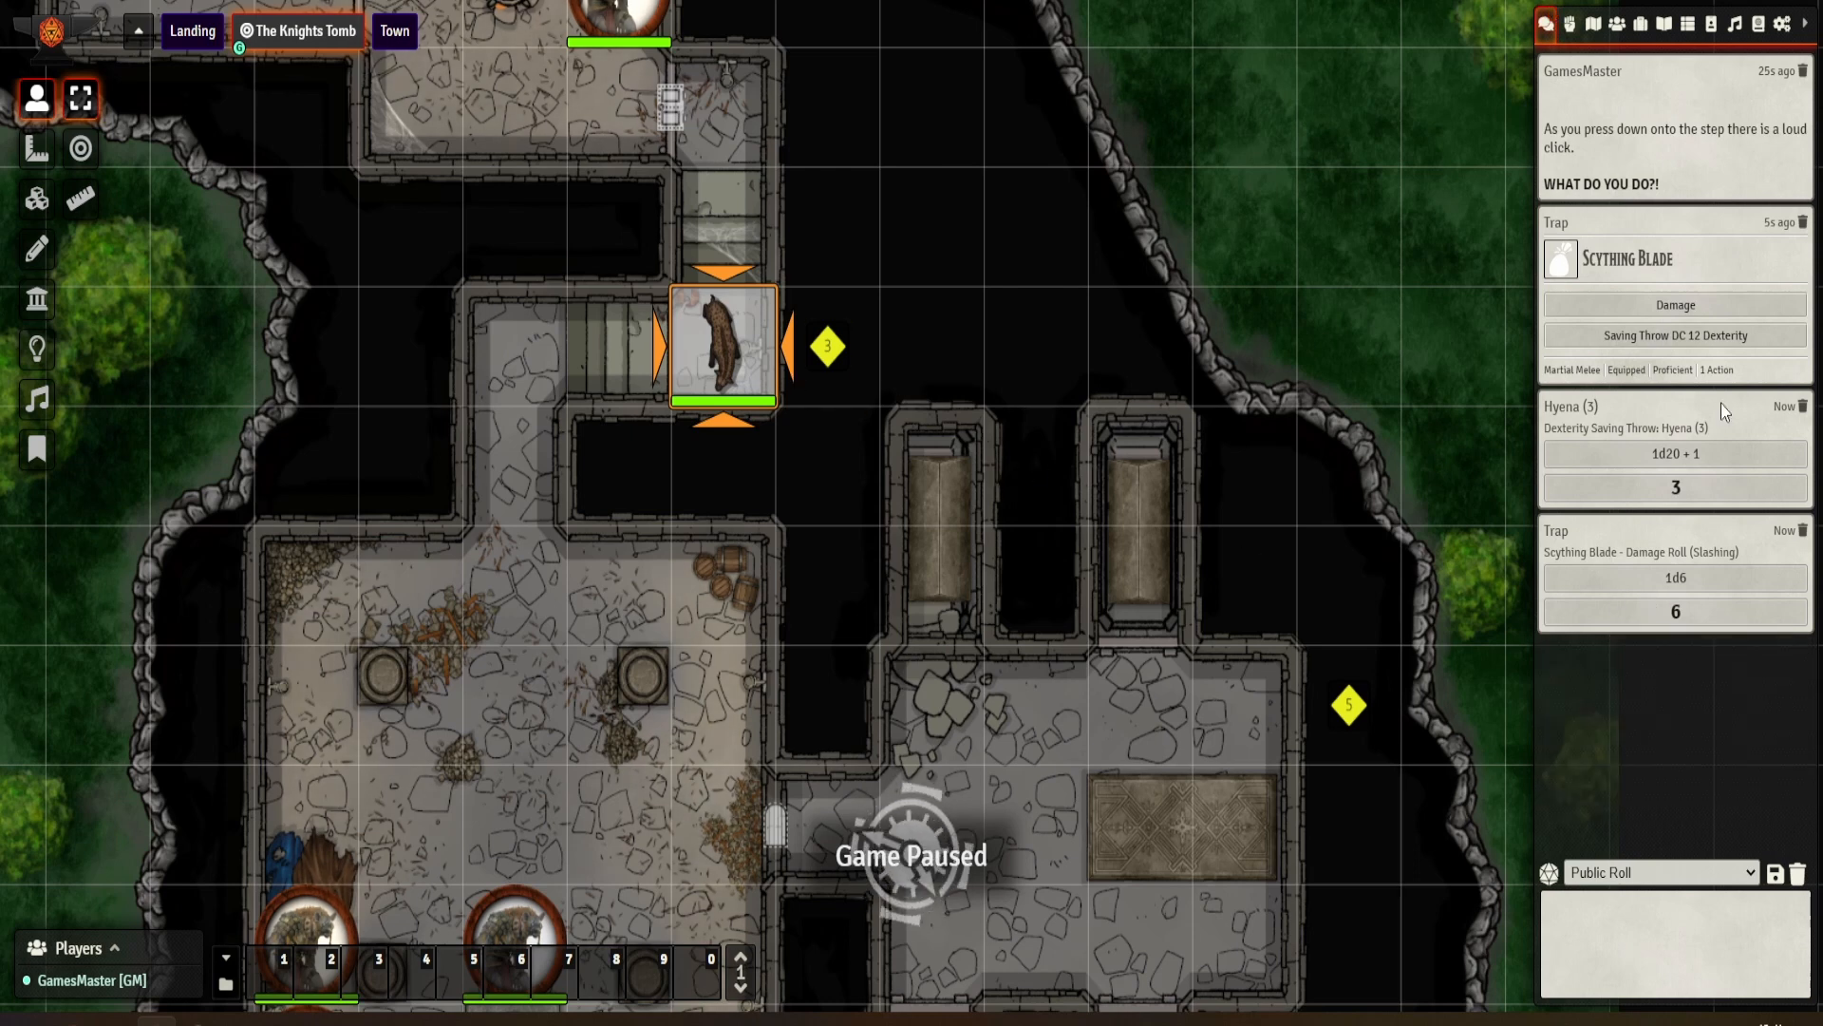
# Step: Delete all the trap test messages from the chat log
pyautogui.click(1802, 71)
pyautogui.click(1802, 71)
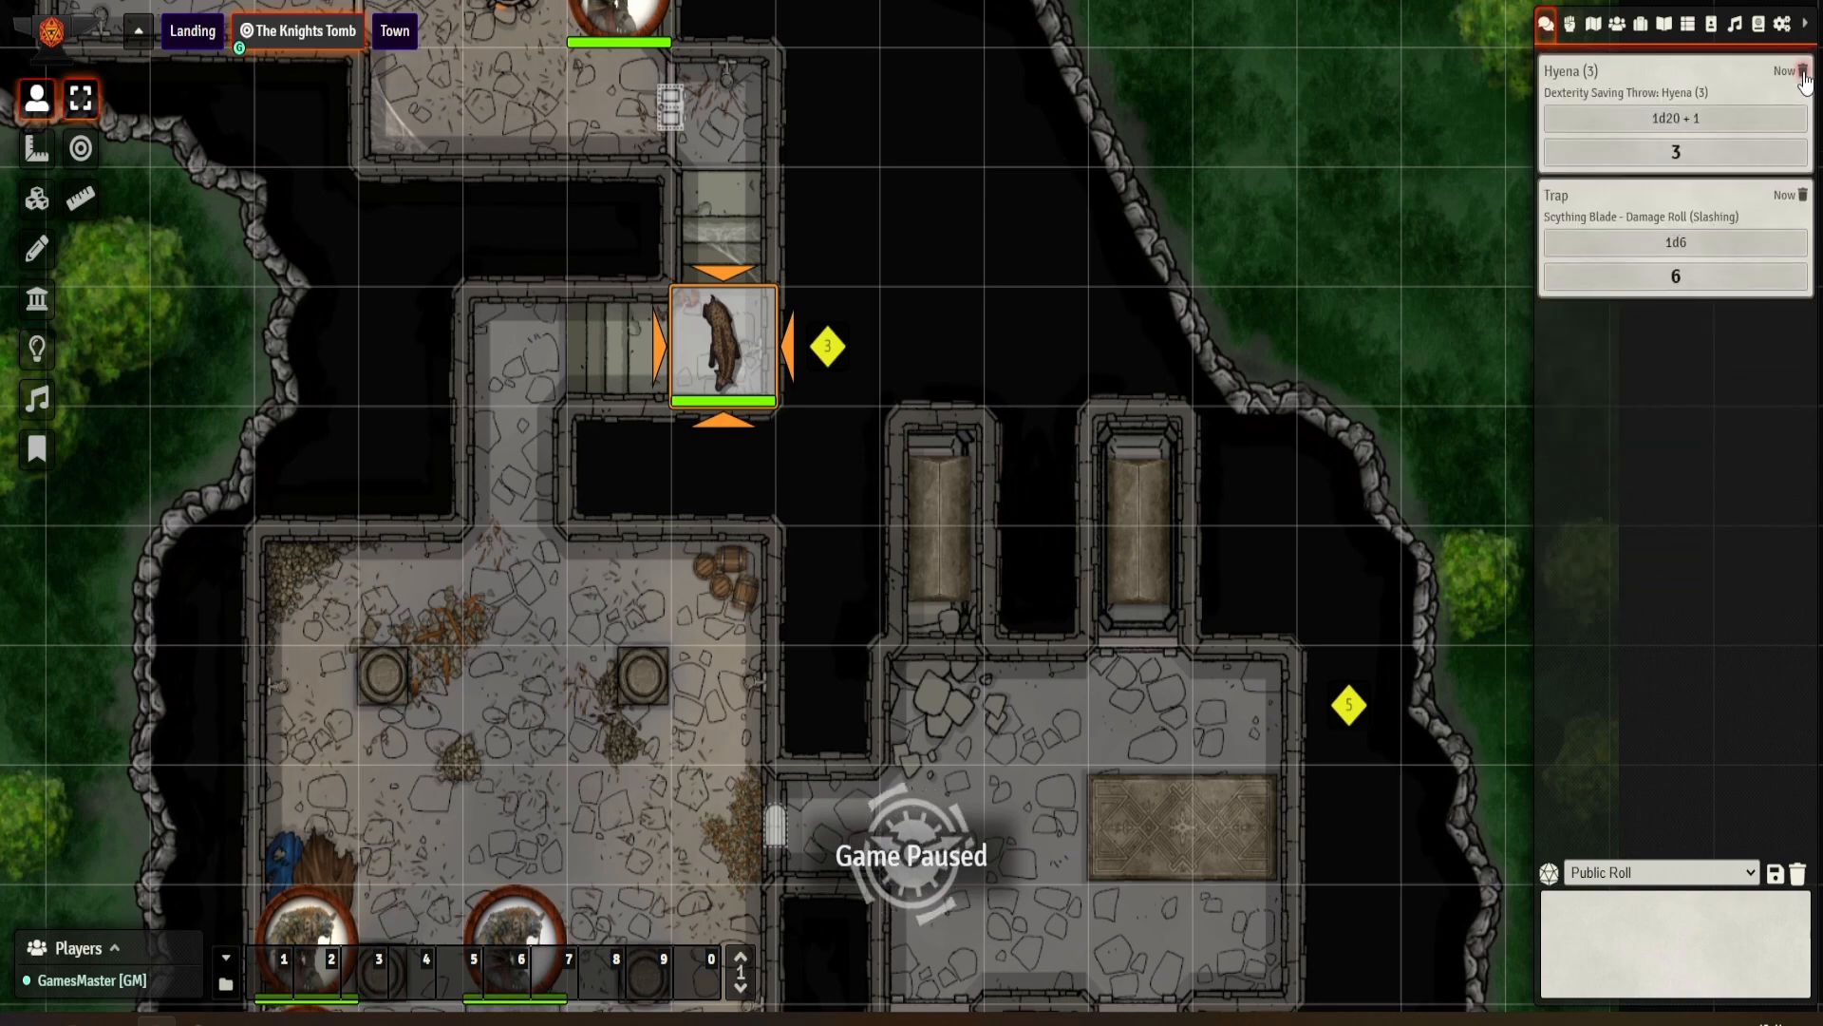
pyautogui.click(1802, 71)
pyautogui.click(1802, 71)
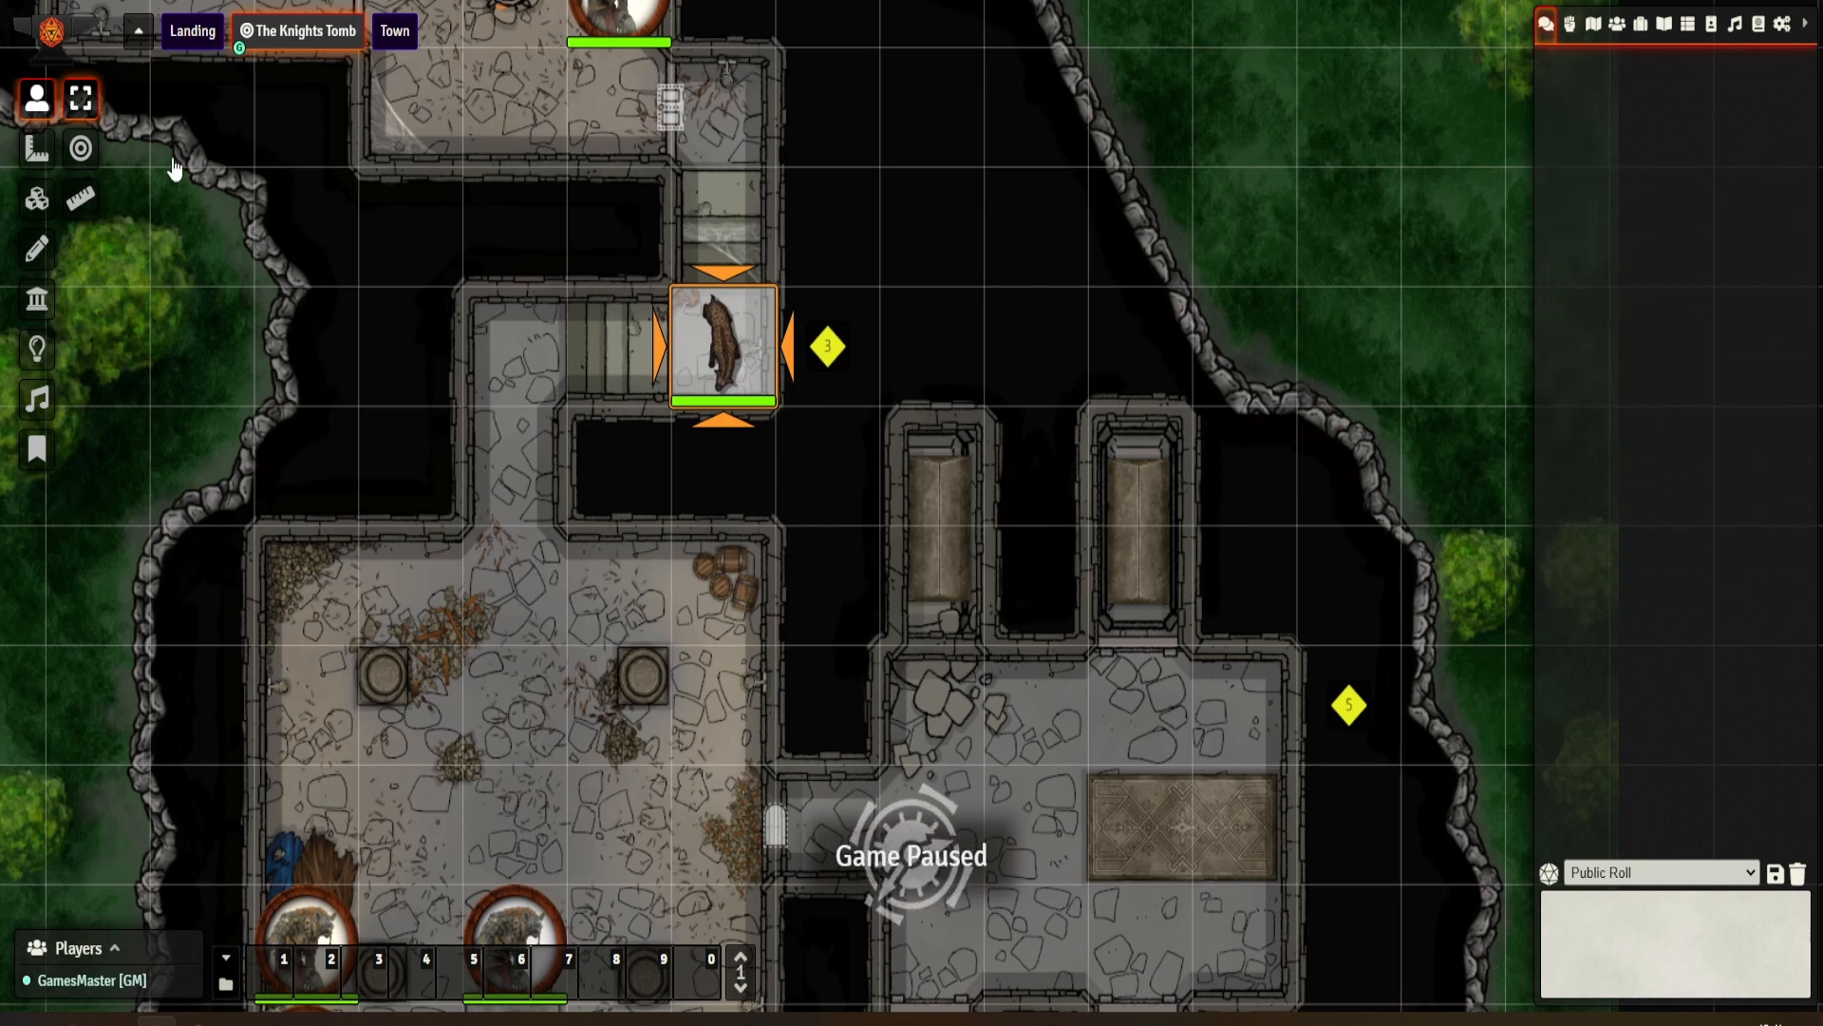
# Step: Move the hyena back onto the stairs, remove its target marking and step it down onto the trap tile again
pyautogui.moveTo(1012, 391); pyautogui.dragTo(1259, 771)
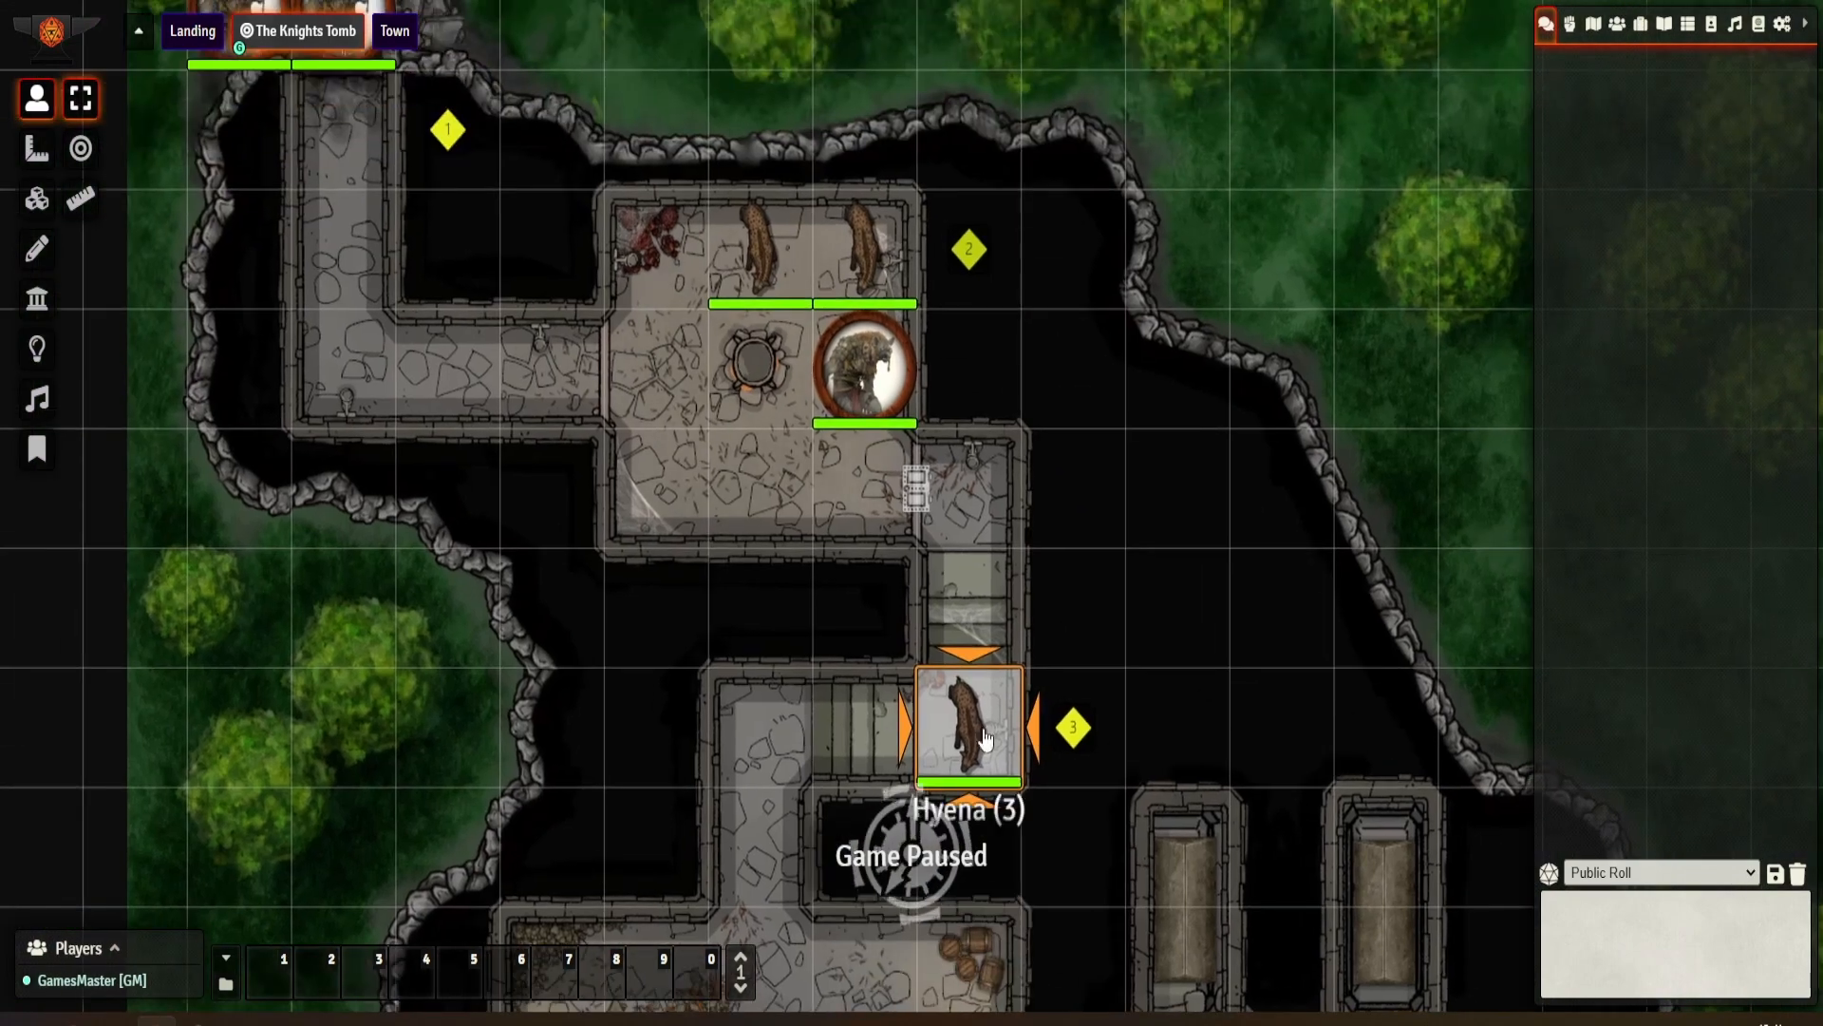
pyautogui.moveTo(989, 736); pyautogui.dragTo(959, 564)
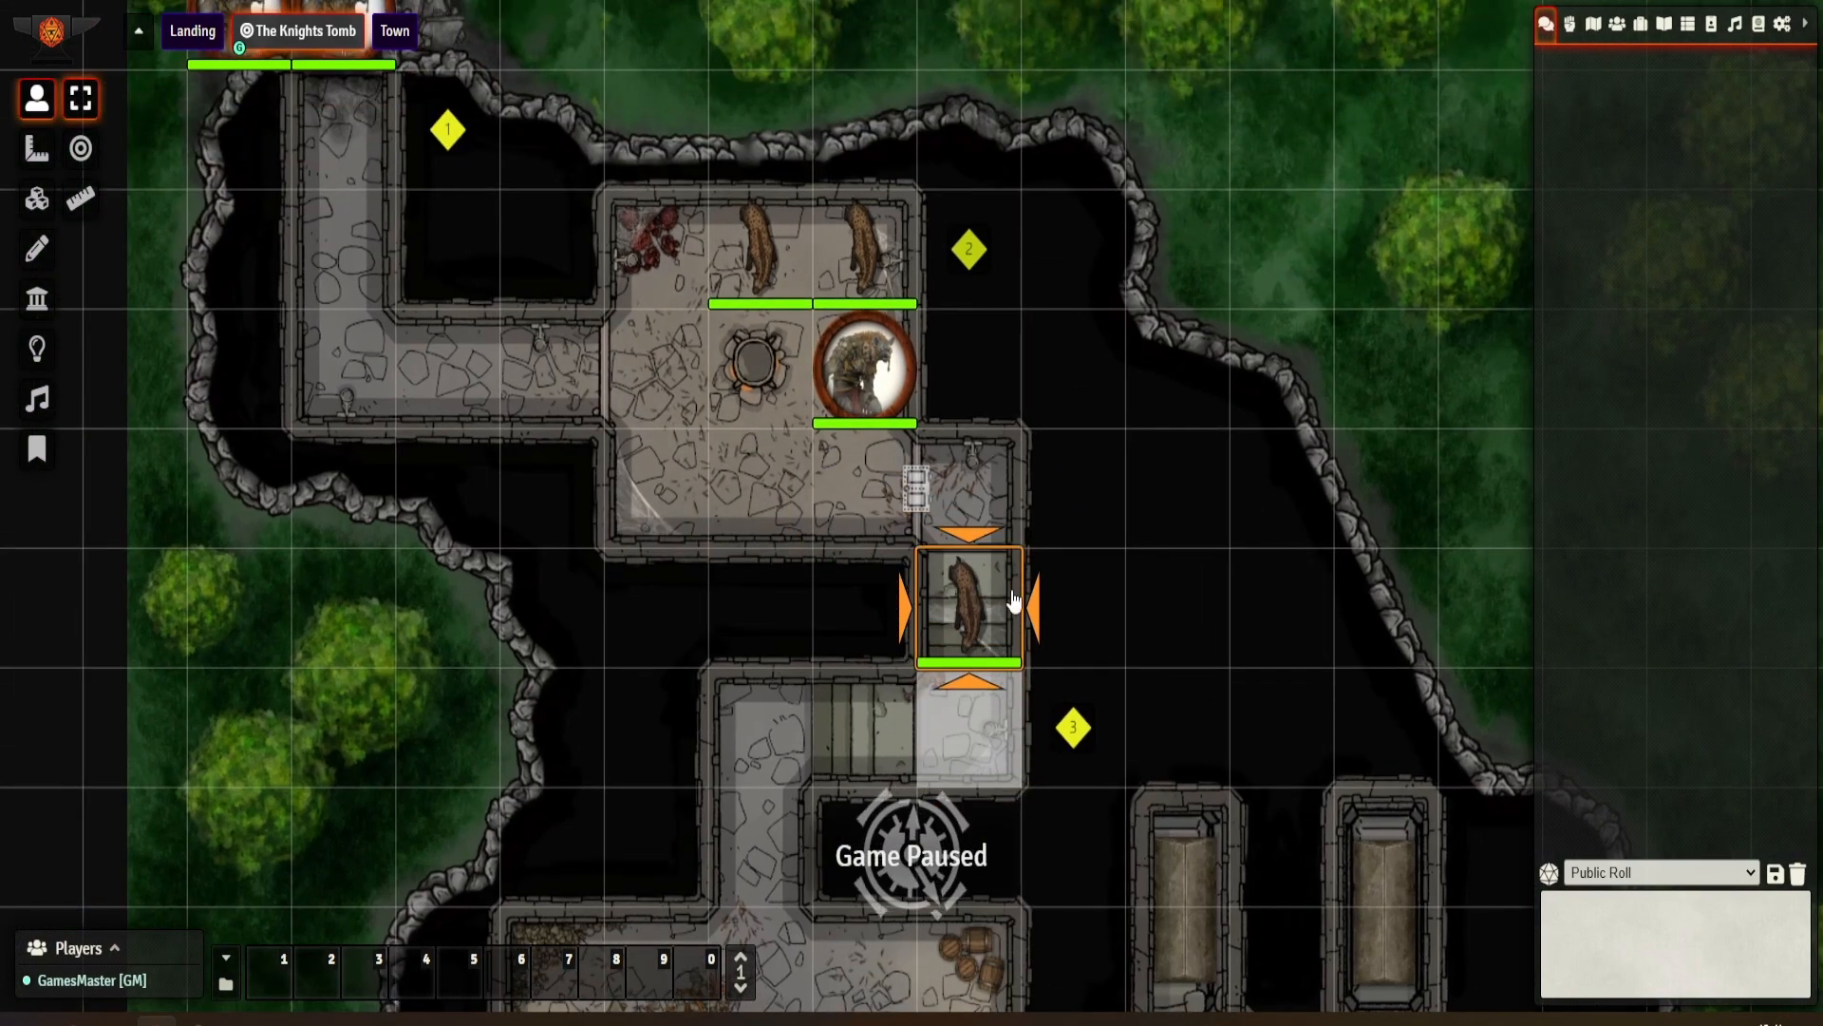
pyautogui.rightClick(950, 599)
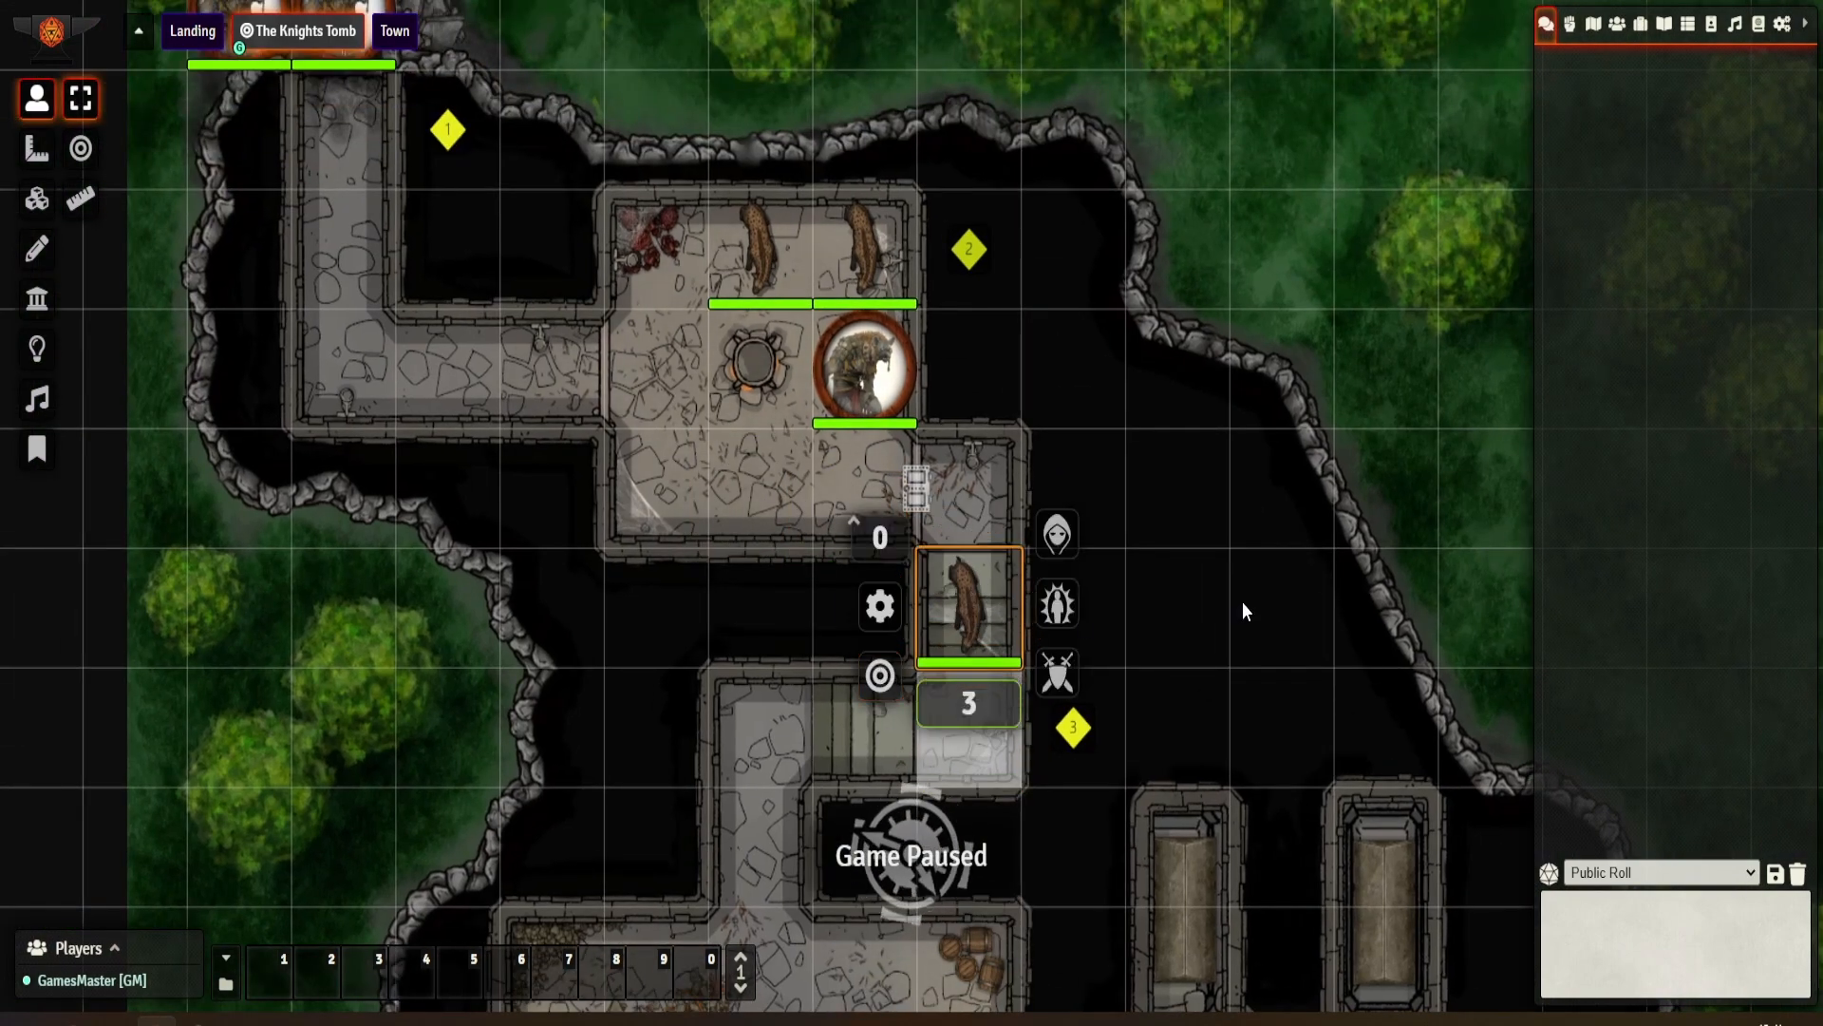
pyautogui.click(978, 619)
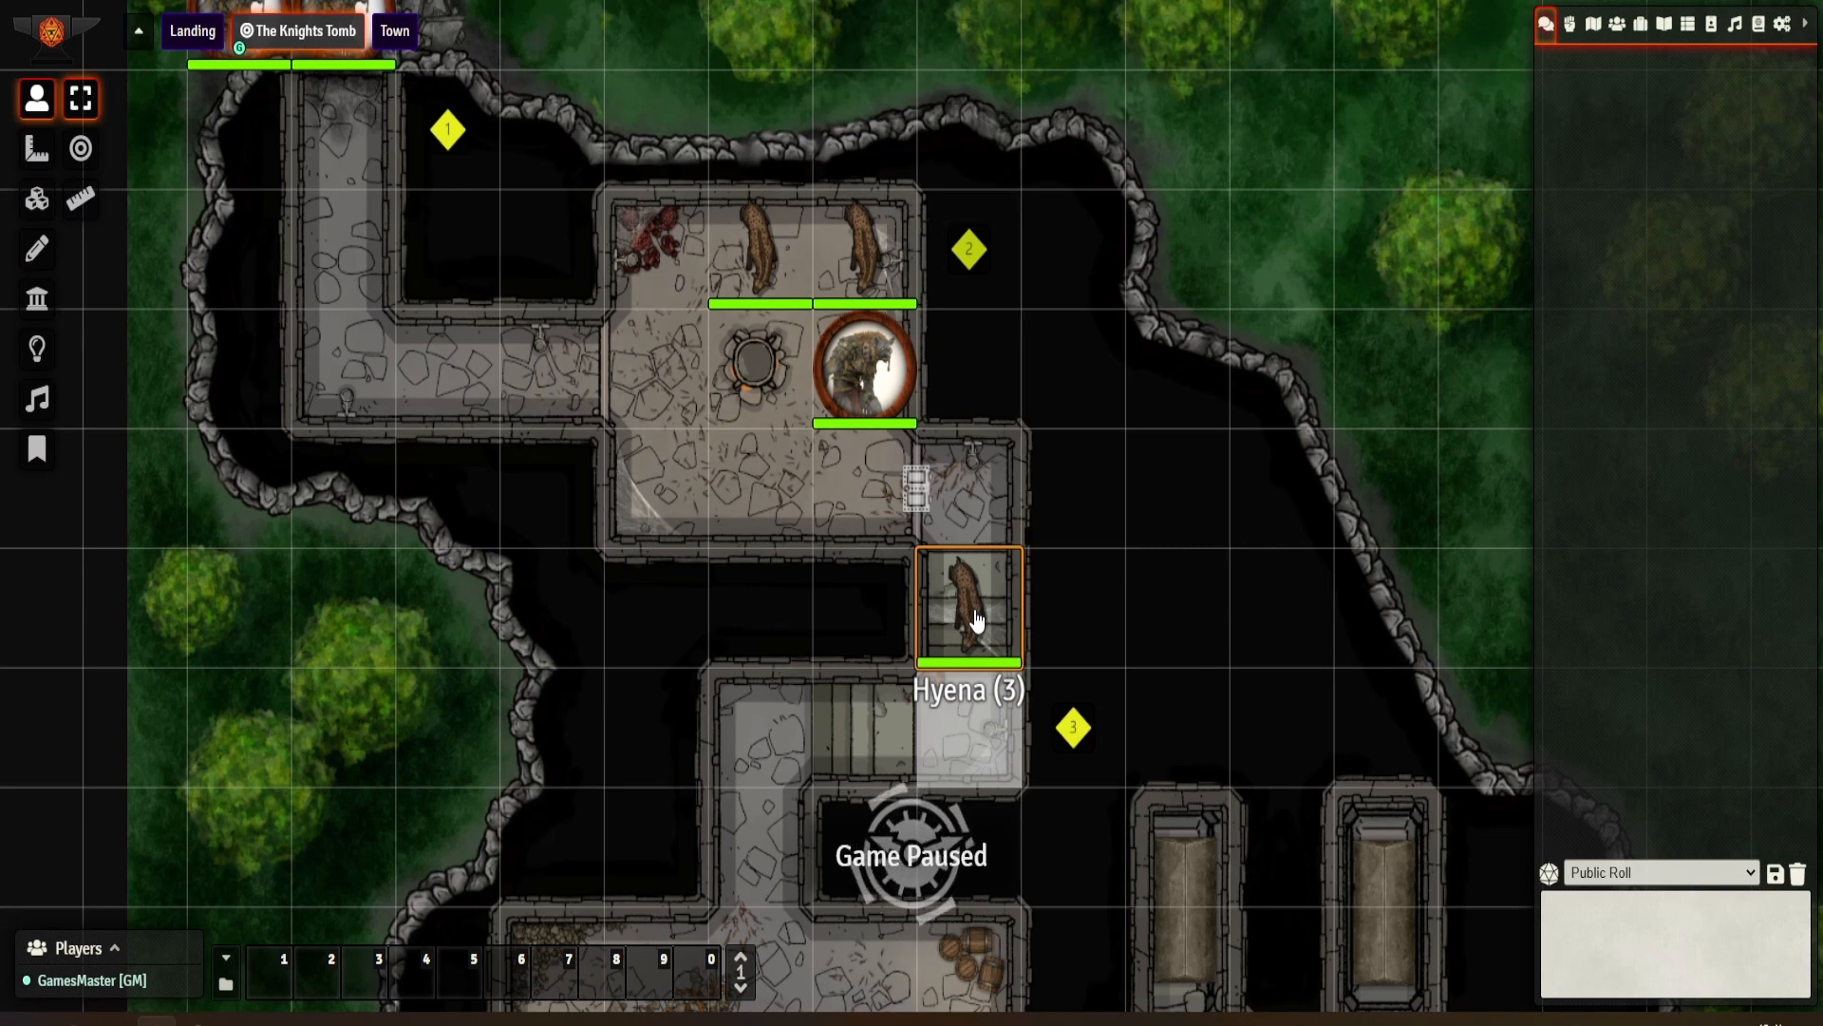
pyautogui.press('Down')
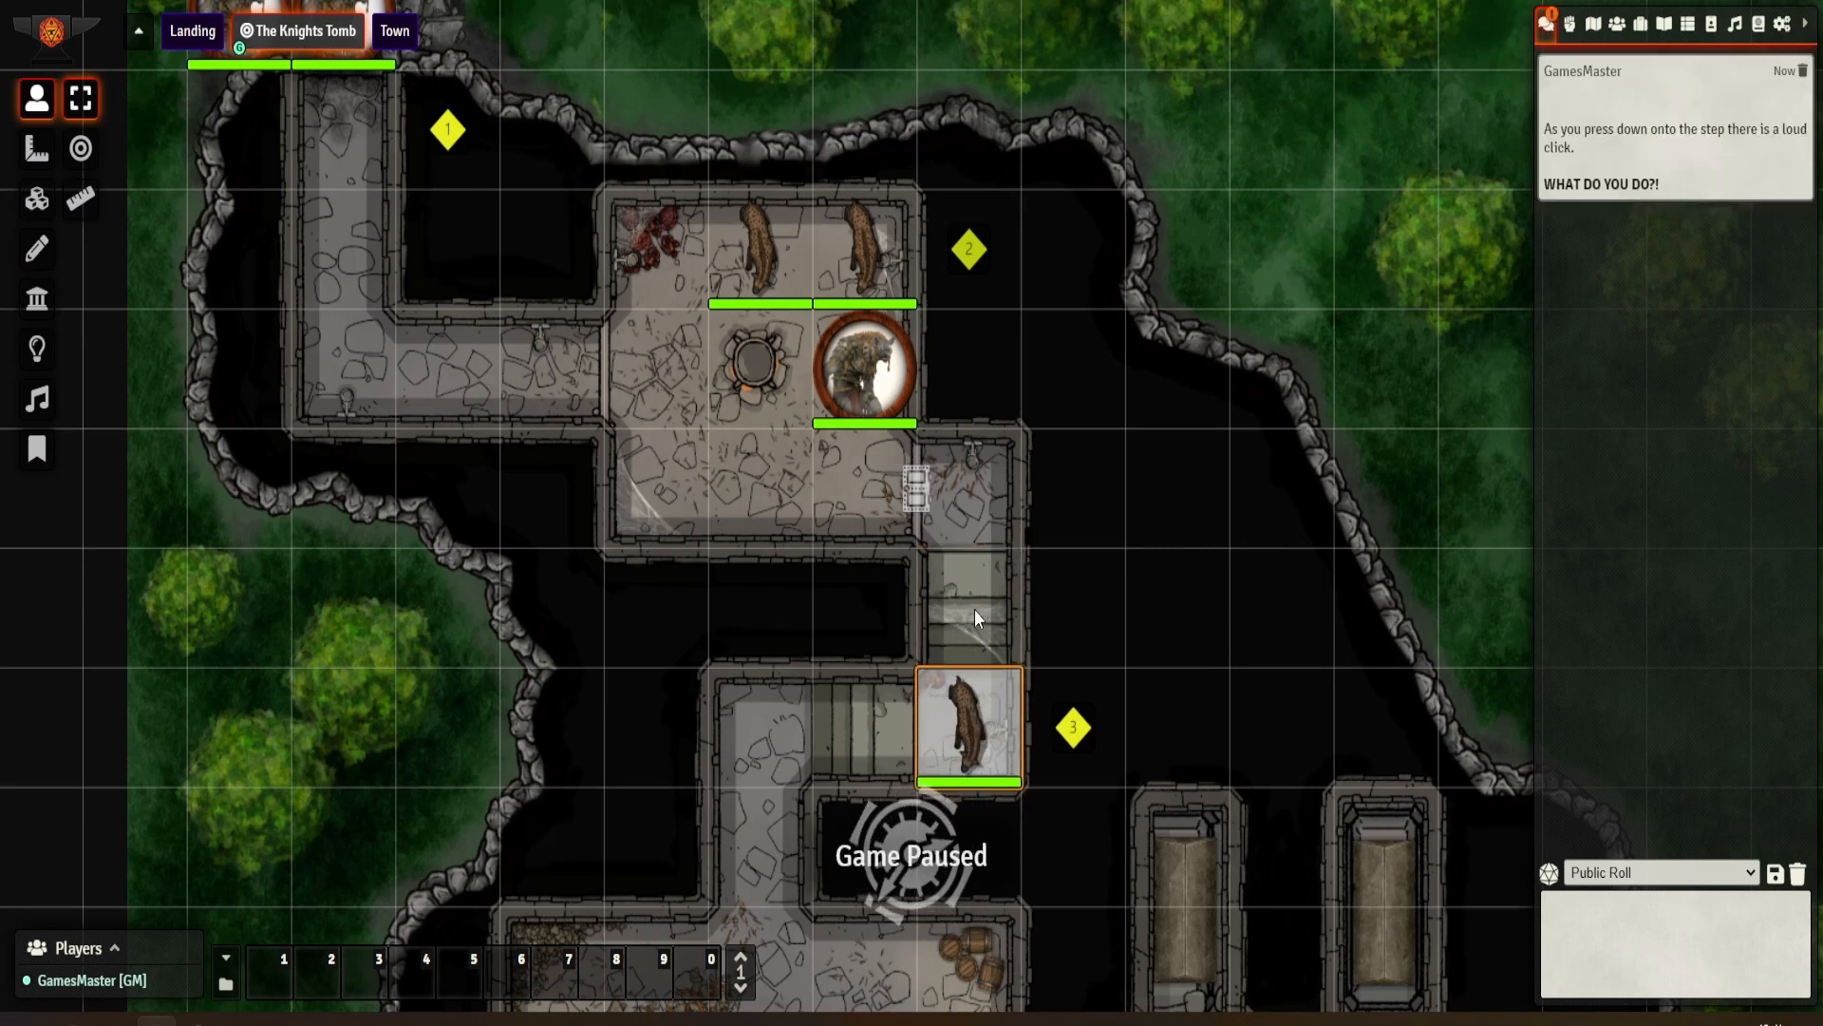
# Step: Move the hyena off the trap tile into the room beside the gnoll and delete the trigger message from chat
pyautogui.moveTo(969, 722); pyautogui.dragTo(765, 496)
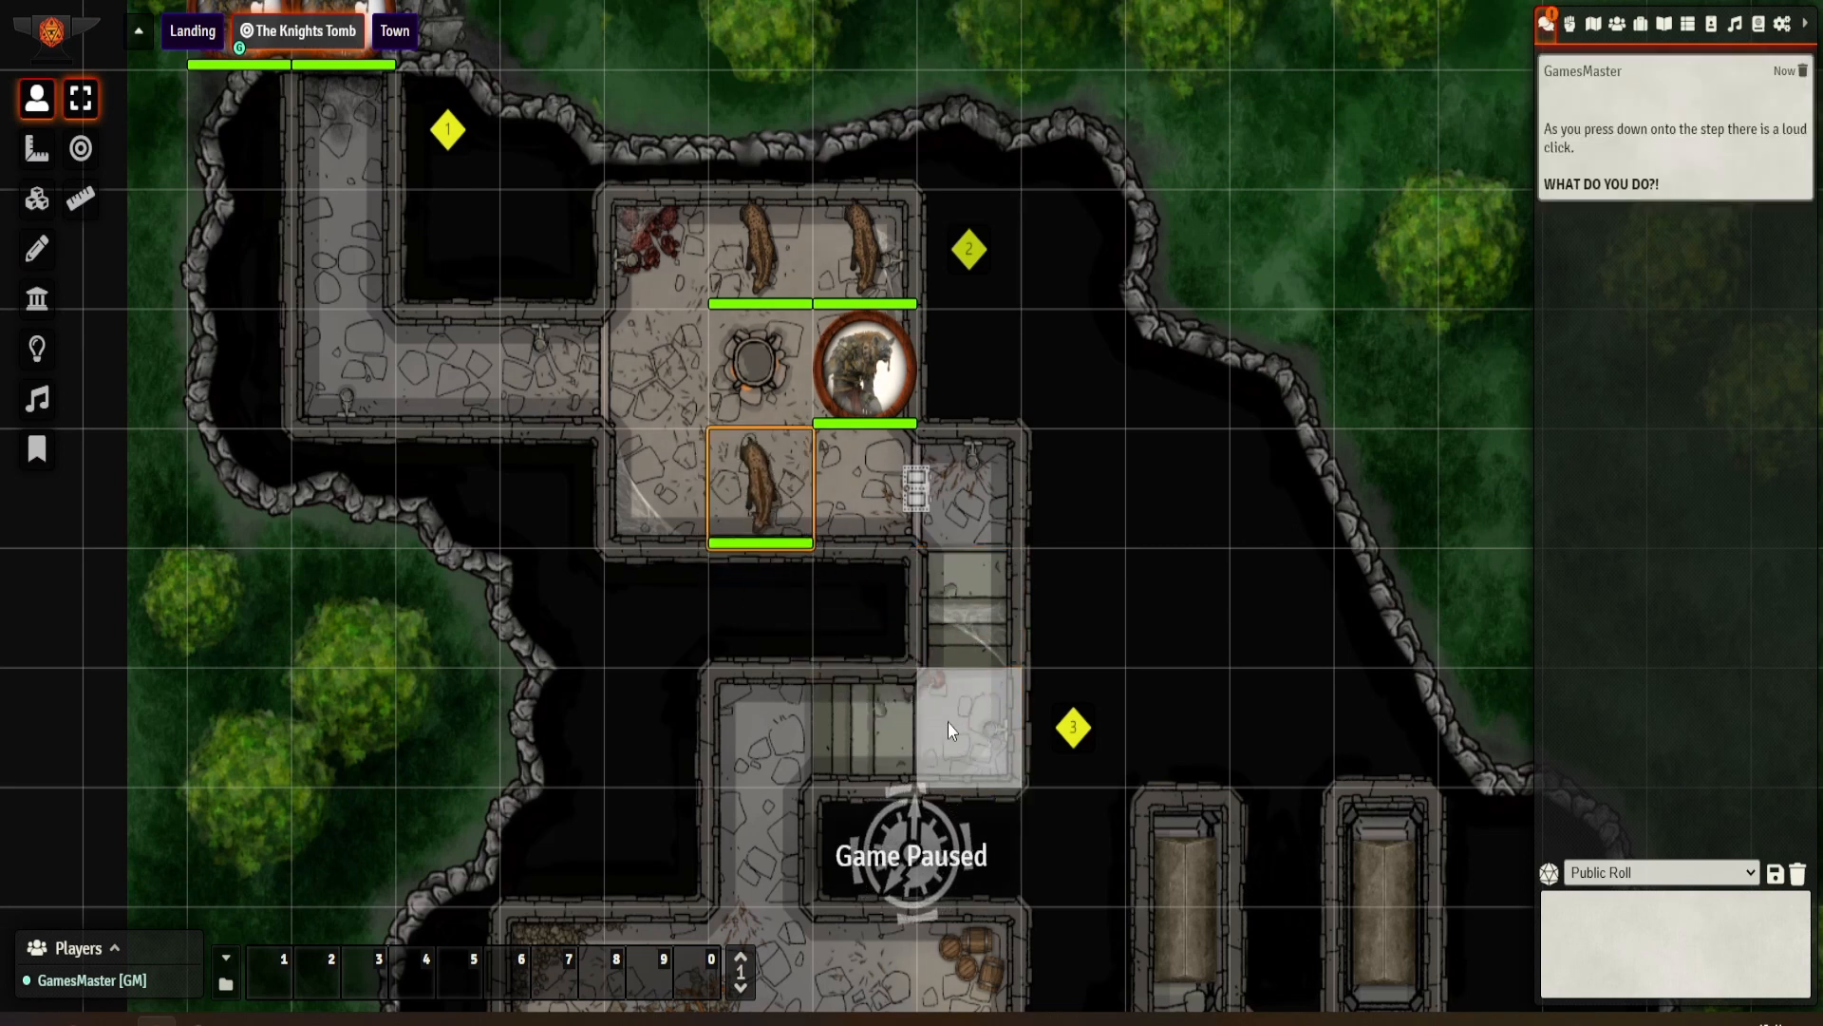
pyautogui.click(1801, 72)
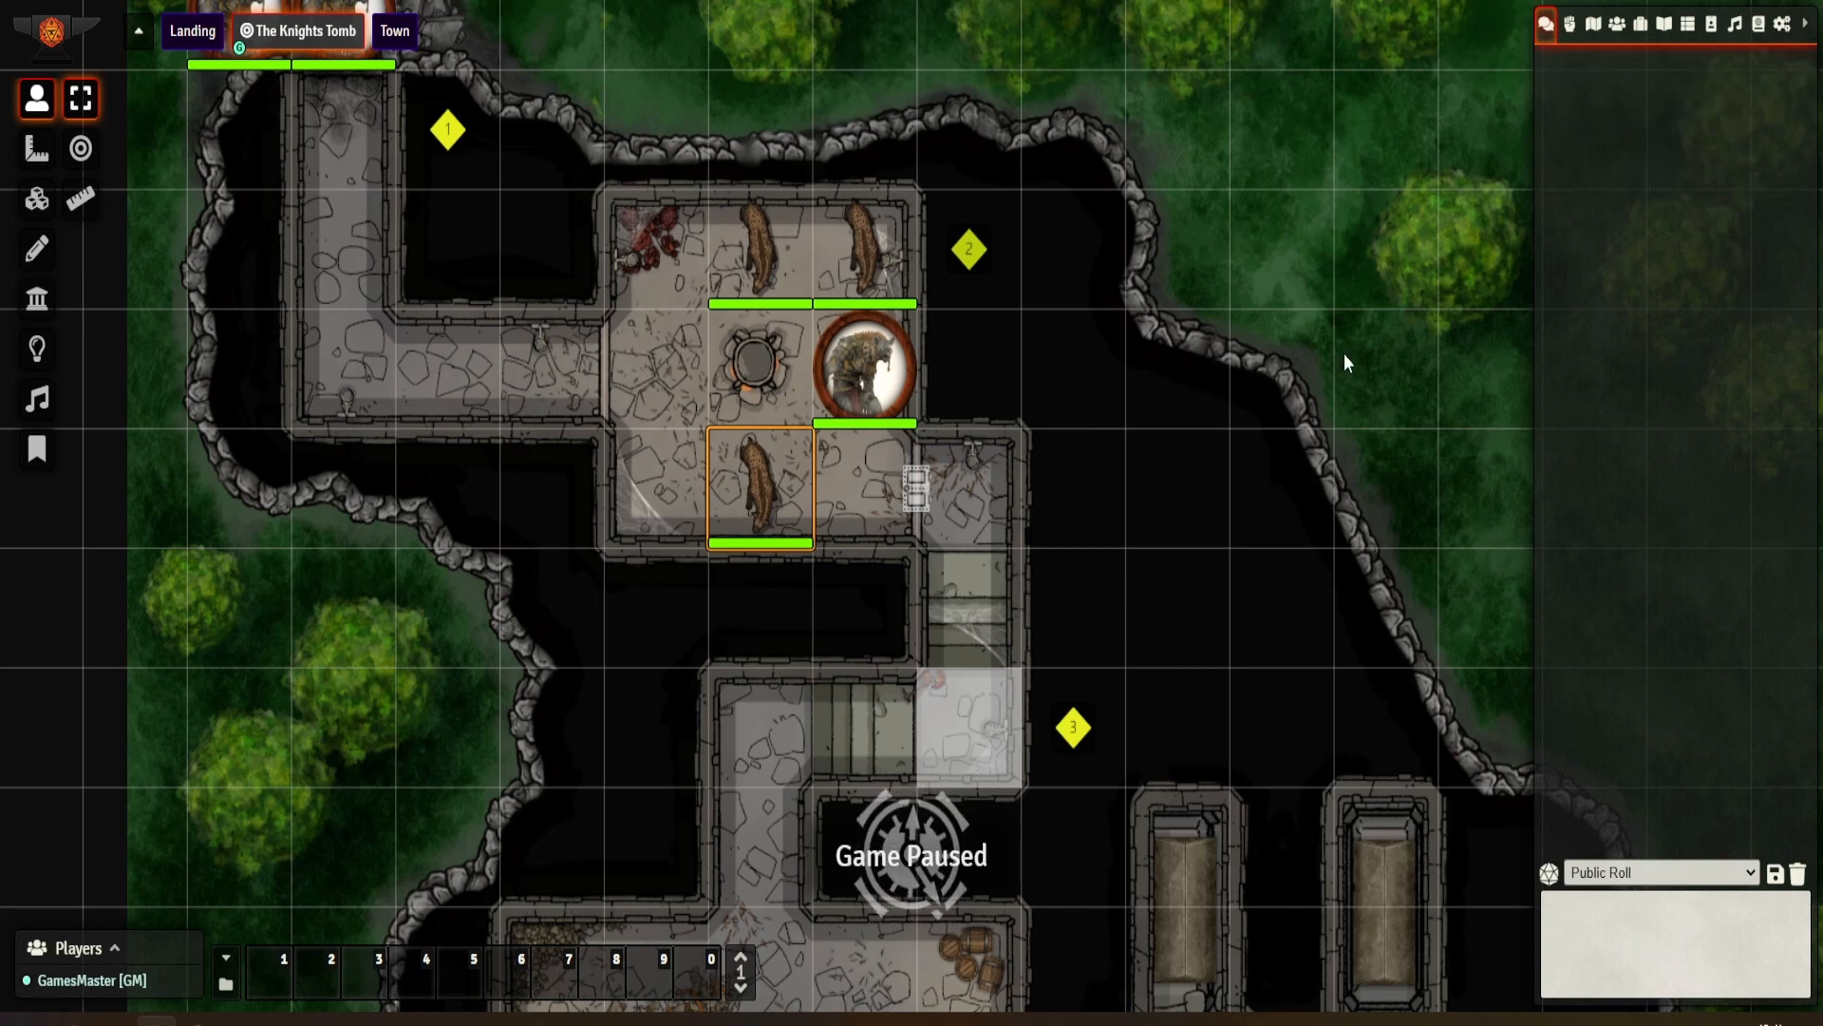
# Step: Give the trap tile the transparent image journal.Token.webp from Images/tokens/System Tokens and update the tile
pyautogui.moveTo(1159, 651); pyautogui.dragTo(978, 447)
pyautogui.click(37, 199)
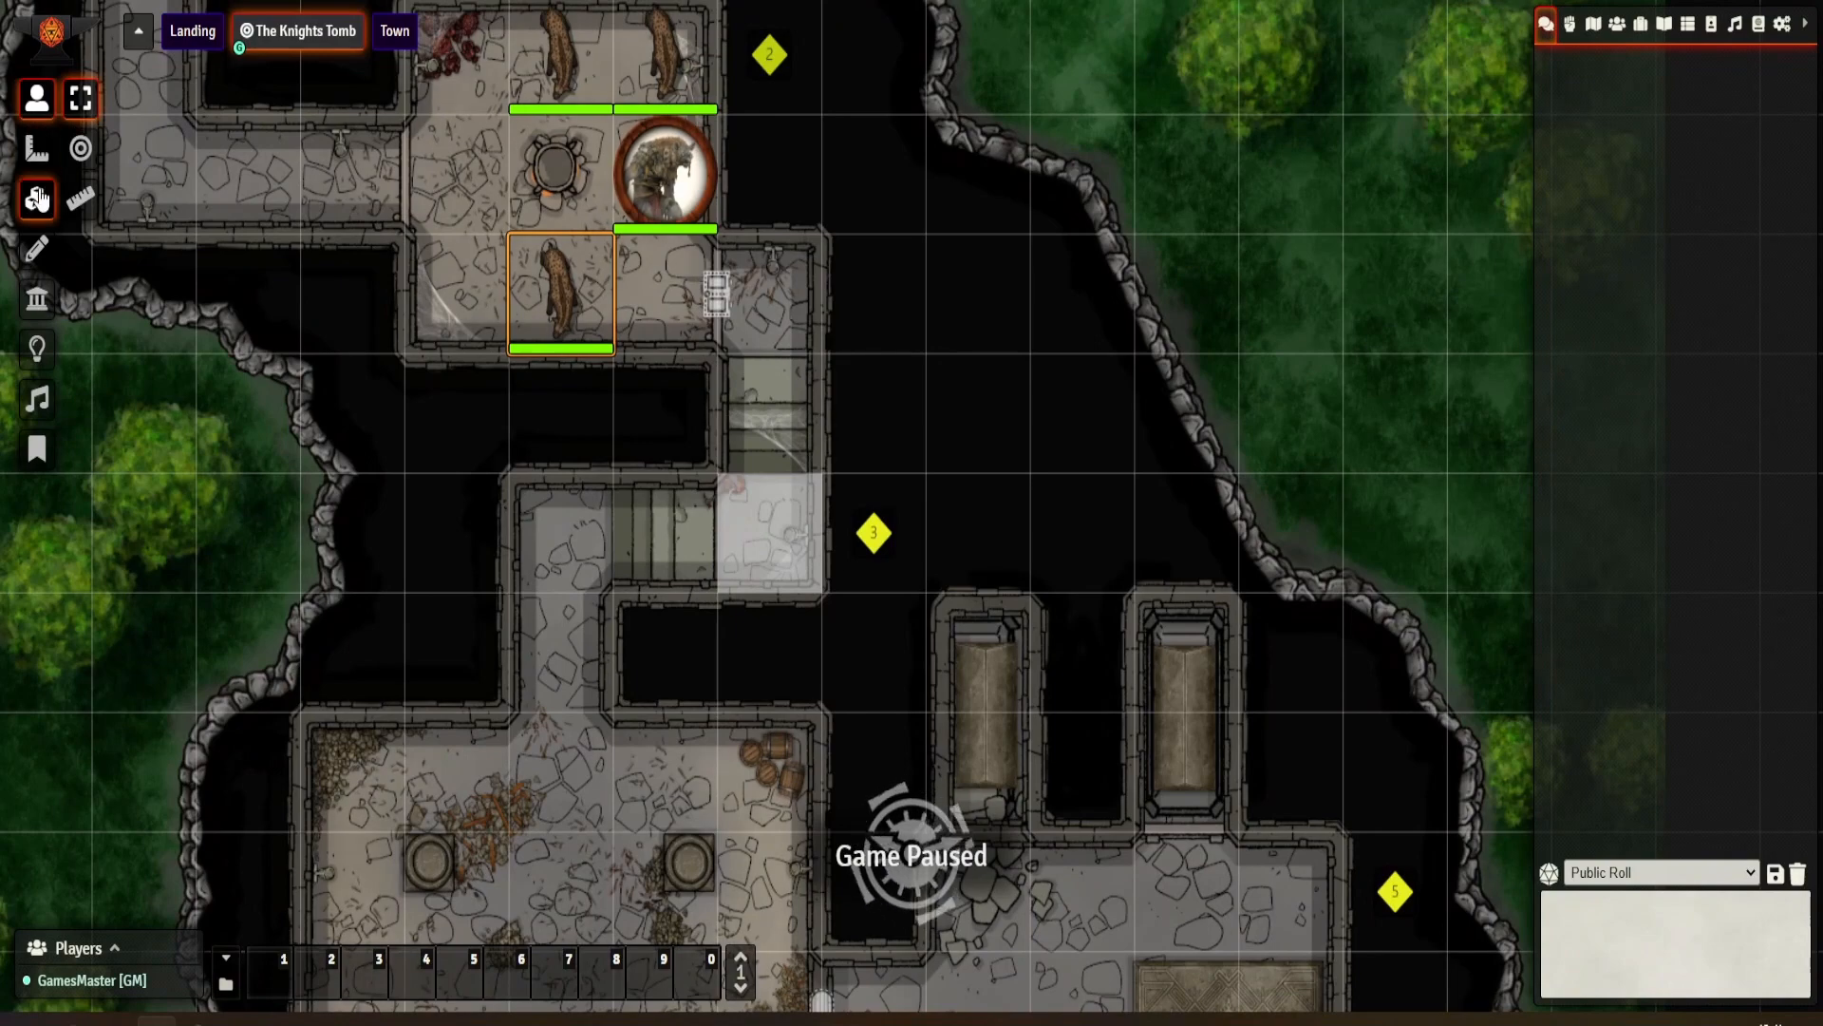
pyautogui.click(767, 537)
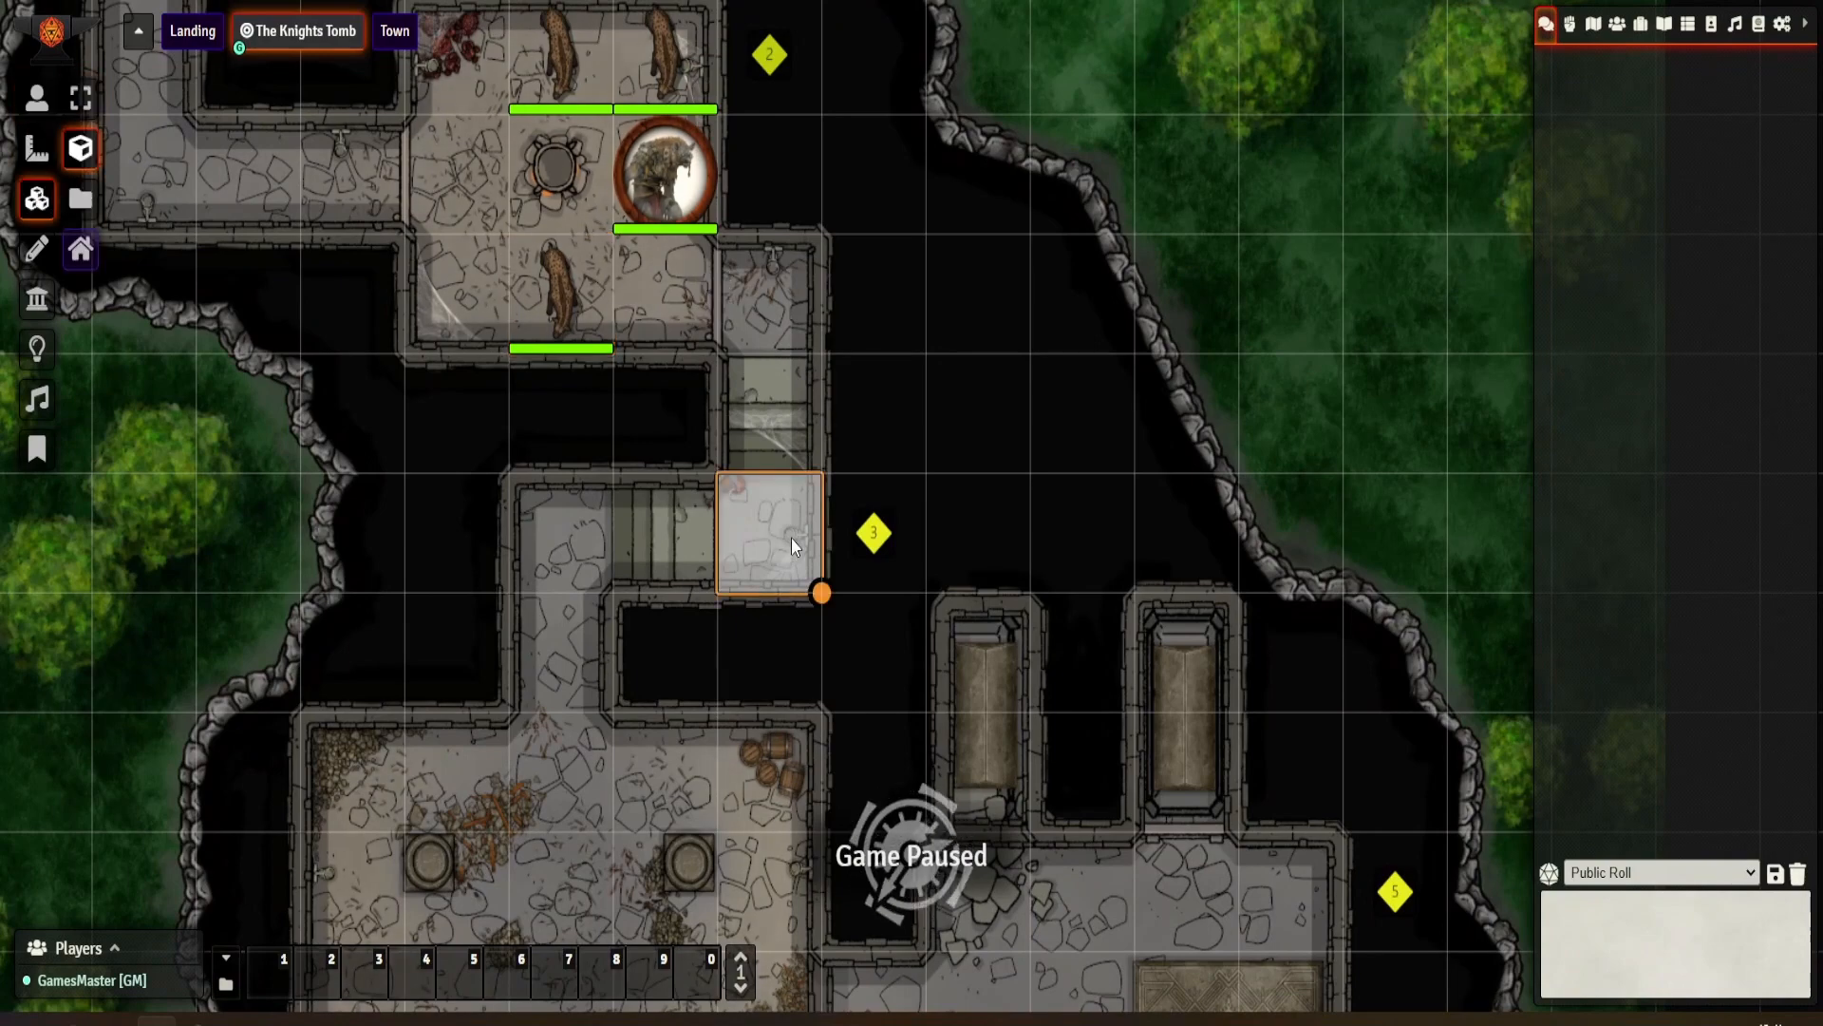
pyautogui.rightClick(773, 539)
pyautogui.doubleClick(773, 539)
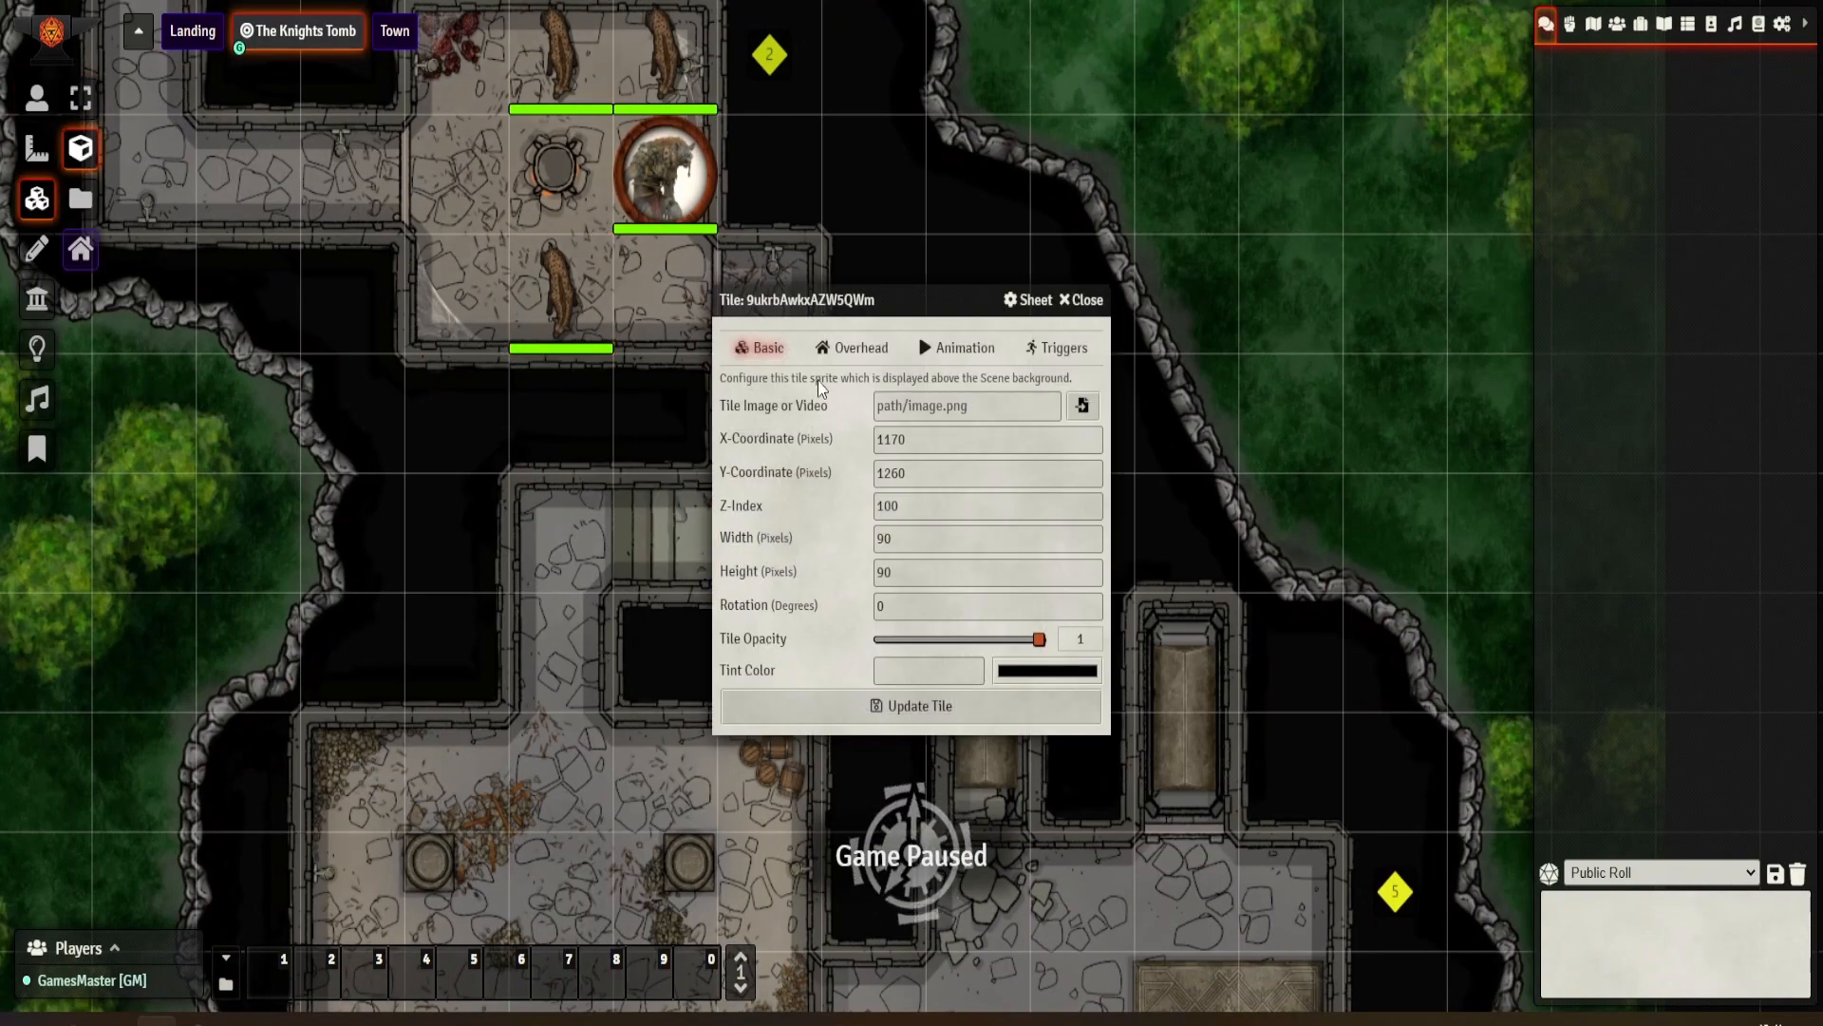
pyautogui.click(1092, 416)
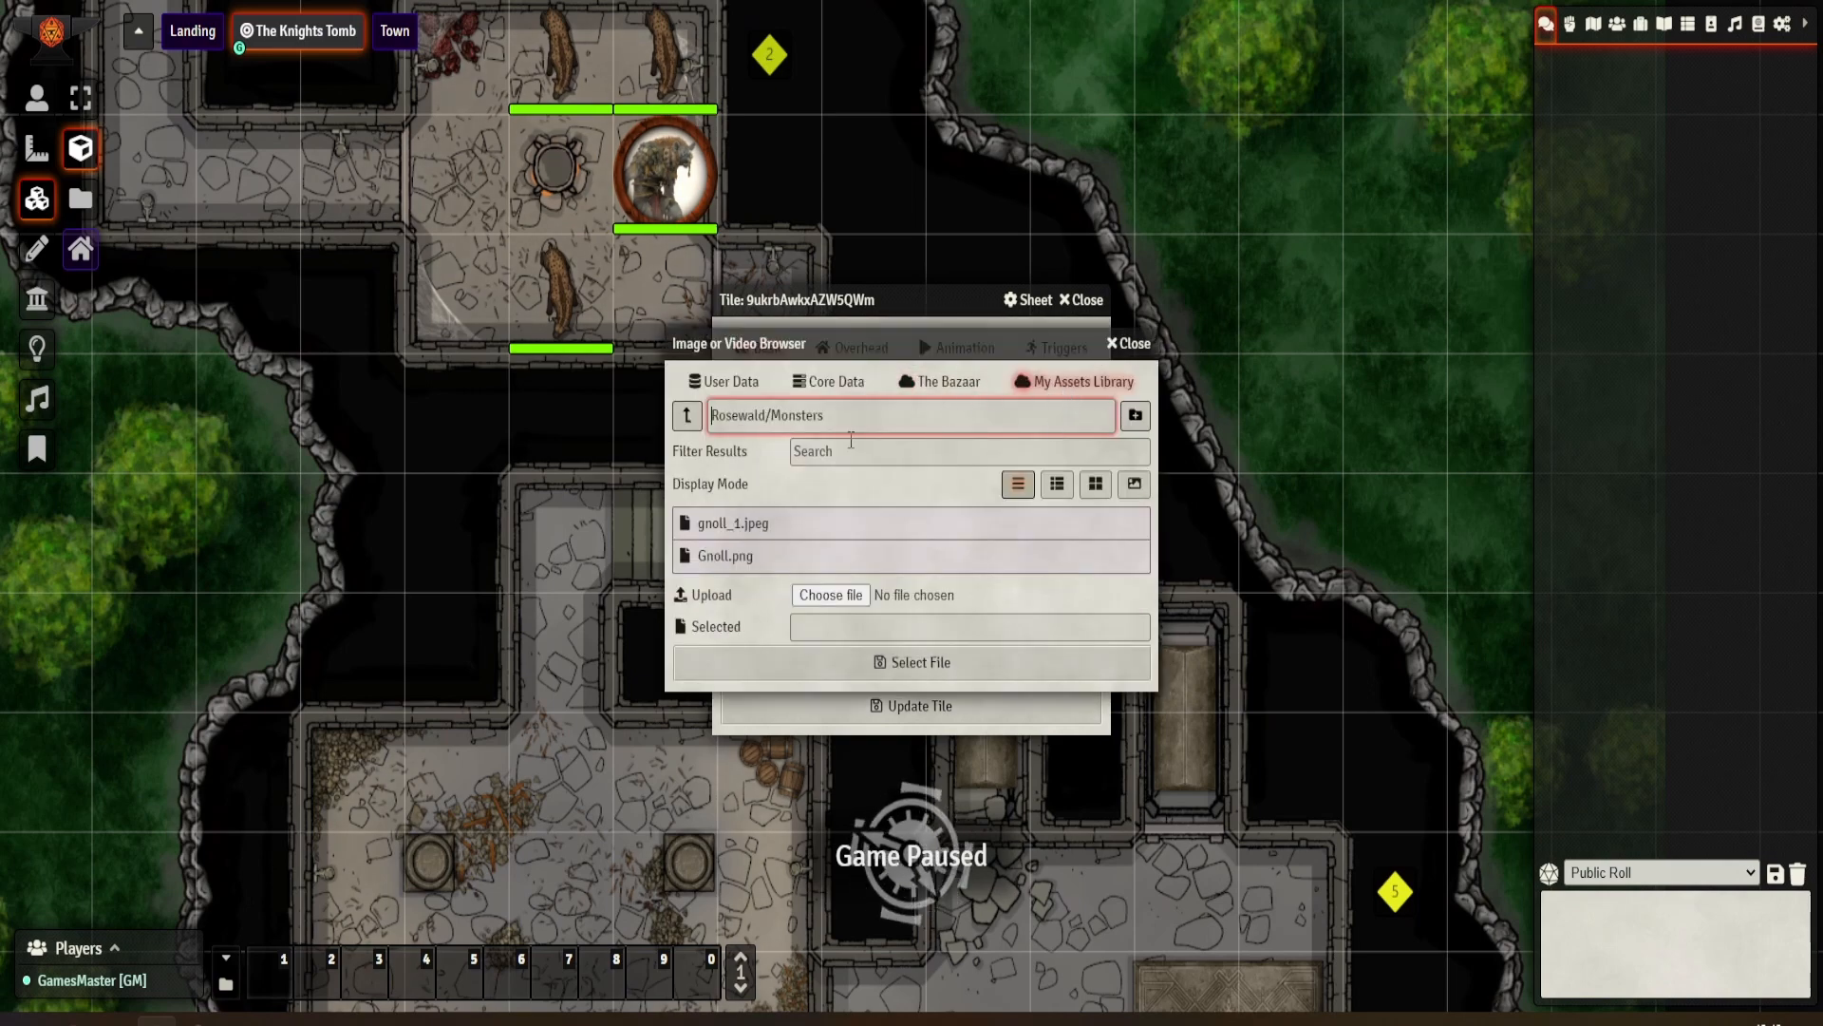
pyautogui.click(687, 419)
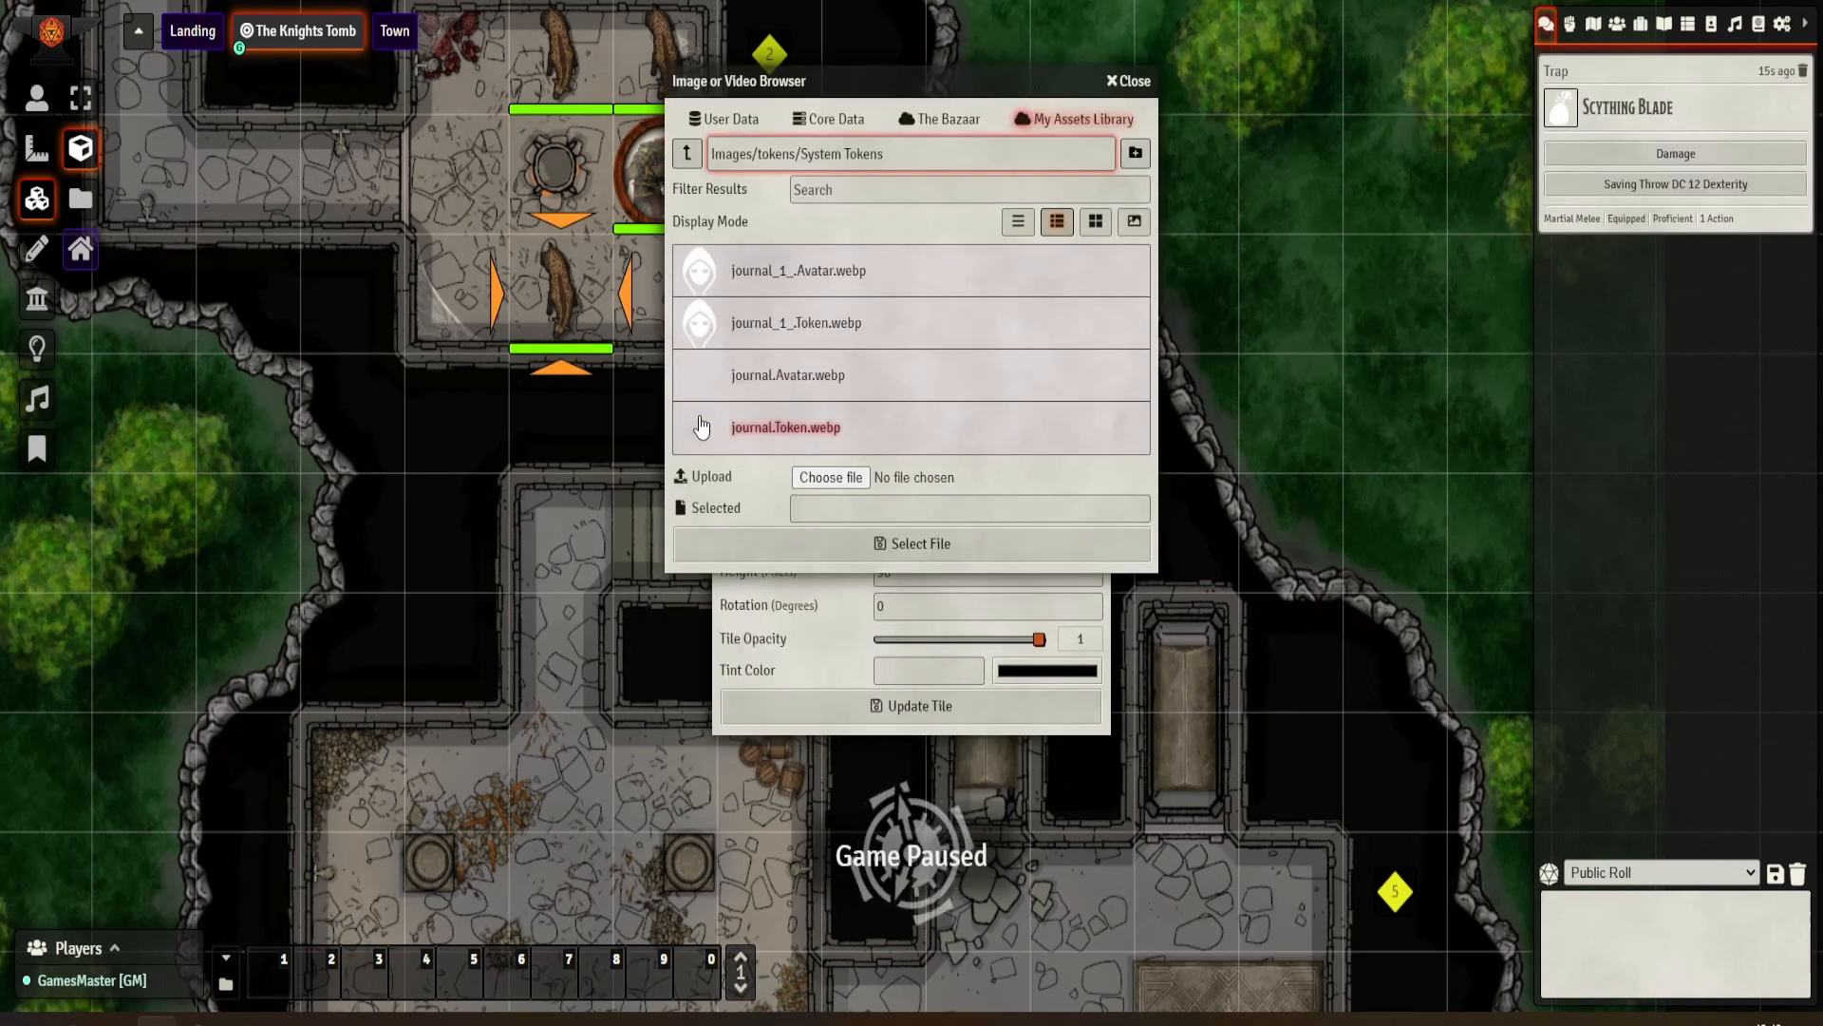
pyautogui.click(788, 428)
pyautogui.click(917, 540)
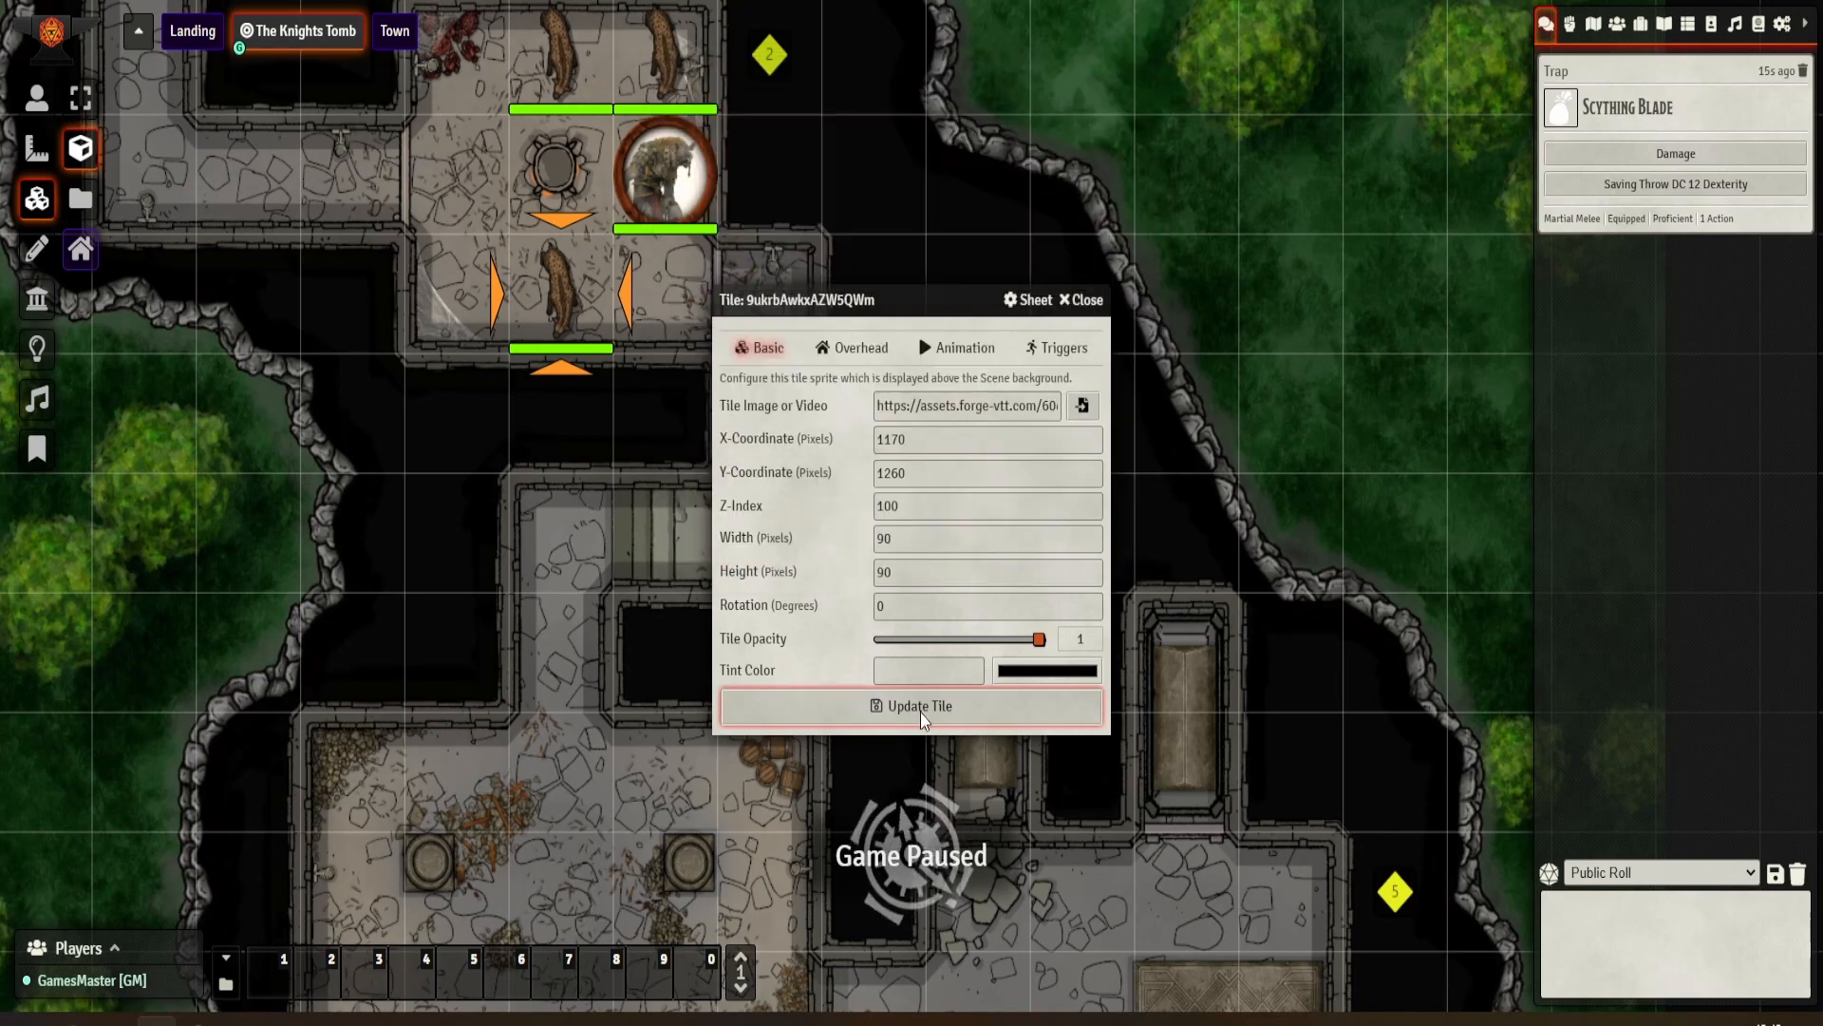
pyautogui.click(920, 711)
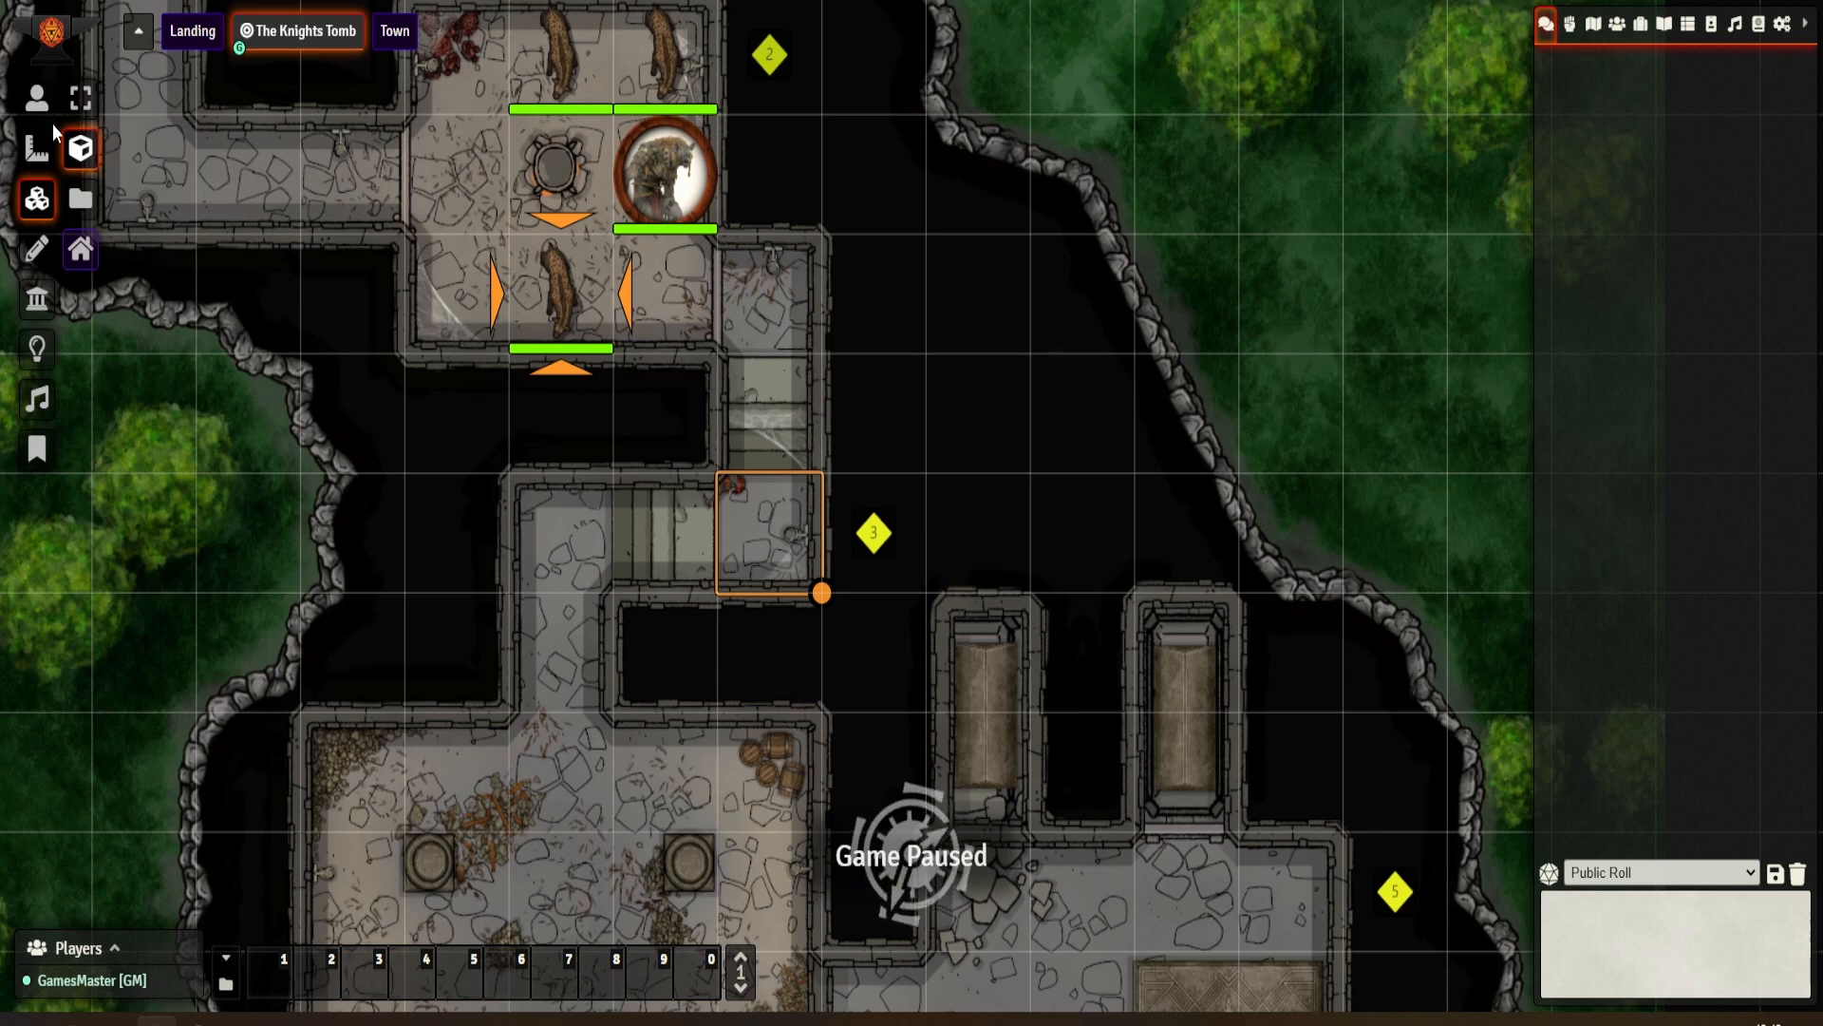
# Step: Open the journal note "4 - The Altar" and read it alongside the altar room on the map, then close it
pyautogui.click(37, 98)
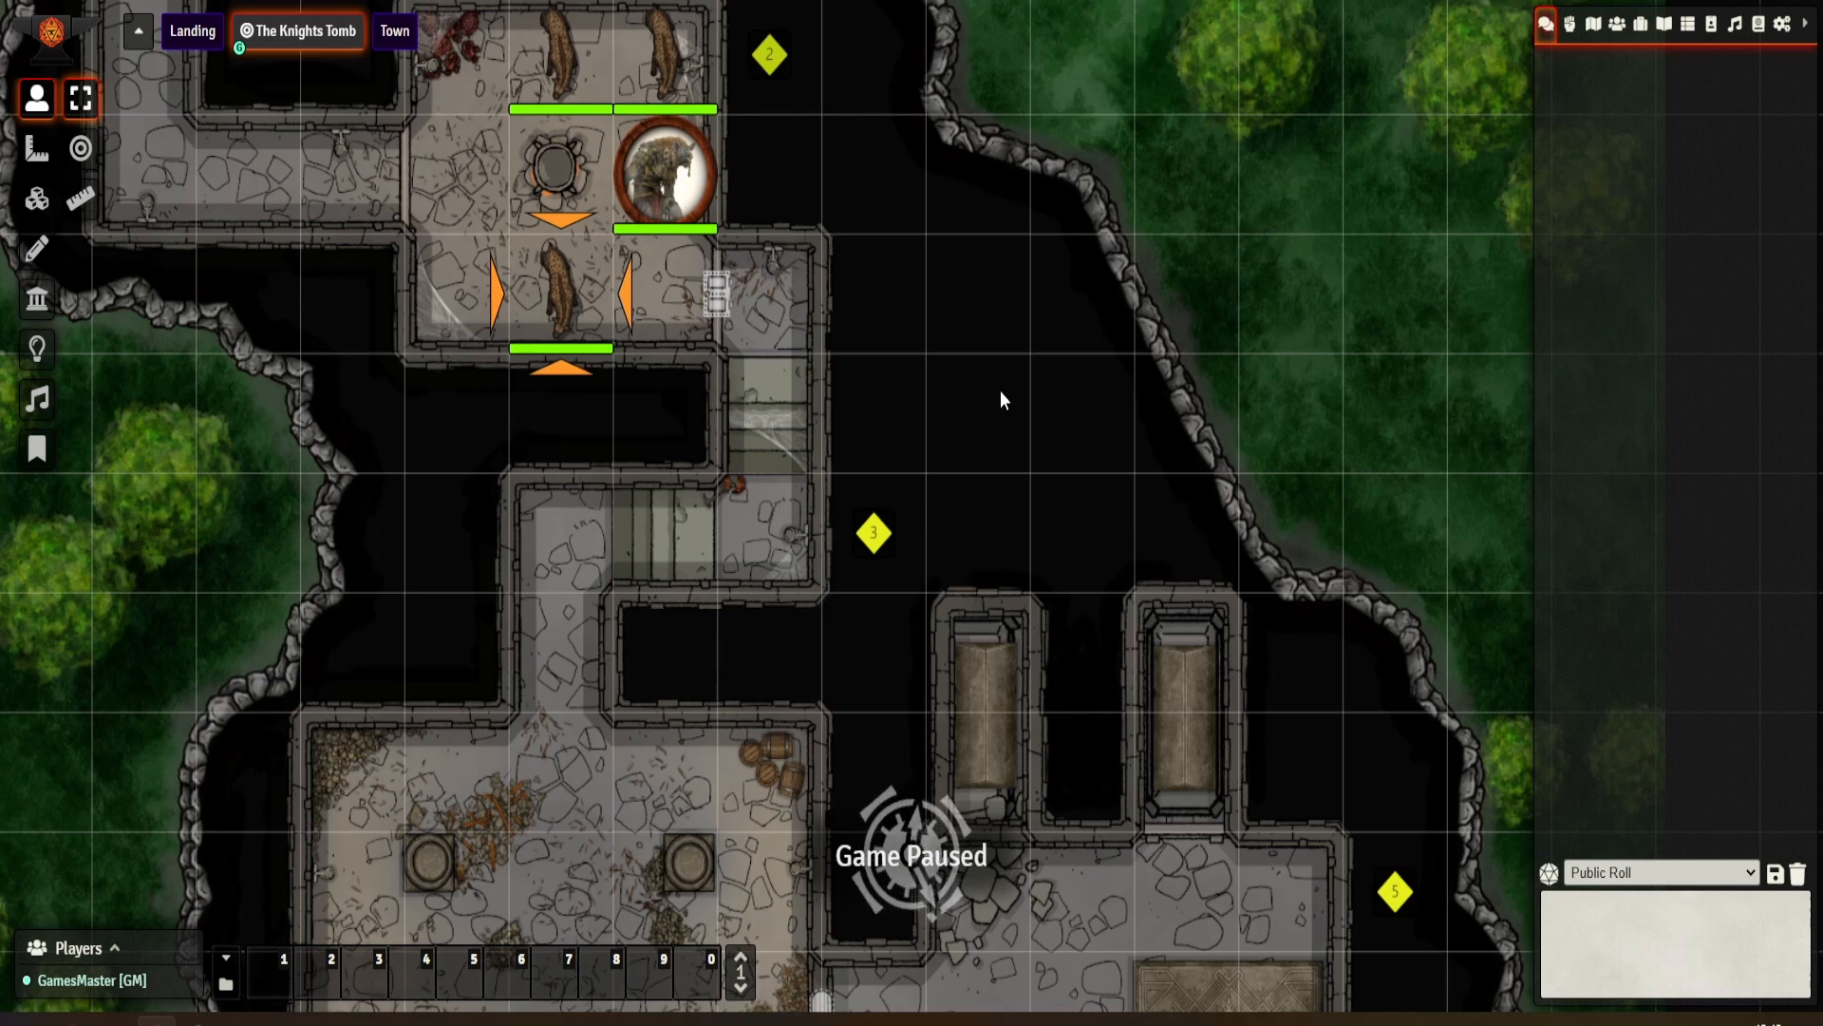
pyautogui.moveTo(780, 590); pyautogui.dragTo(885, 209)
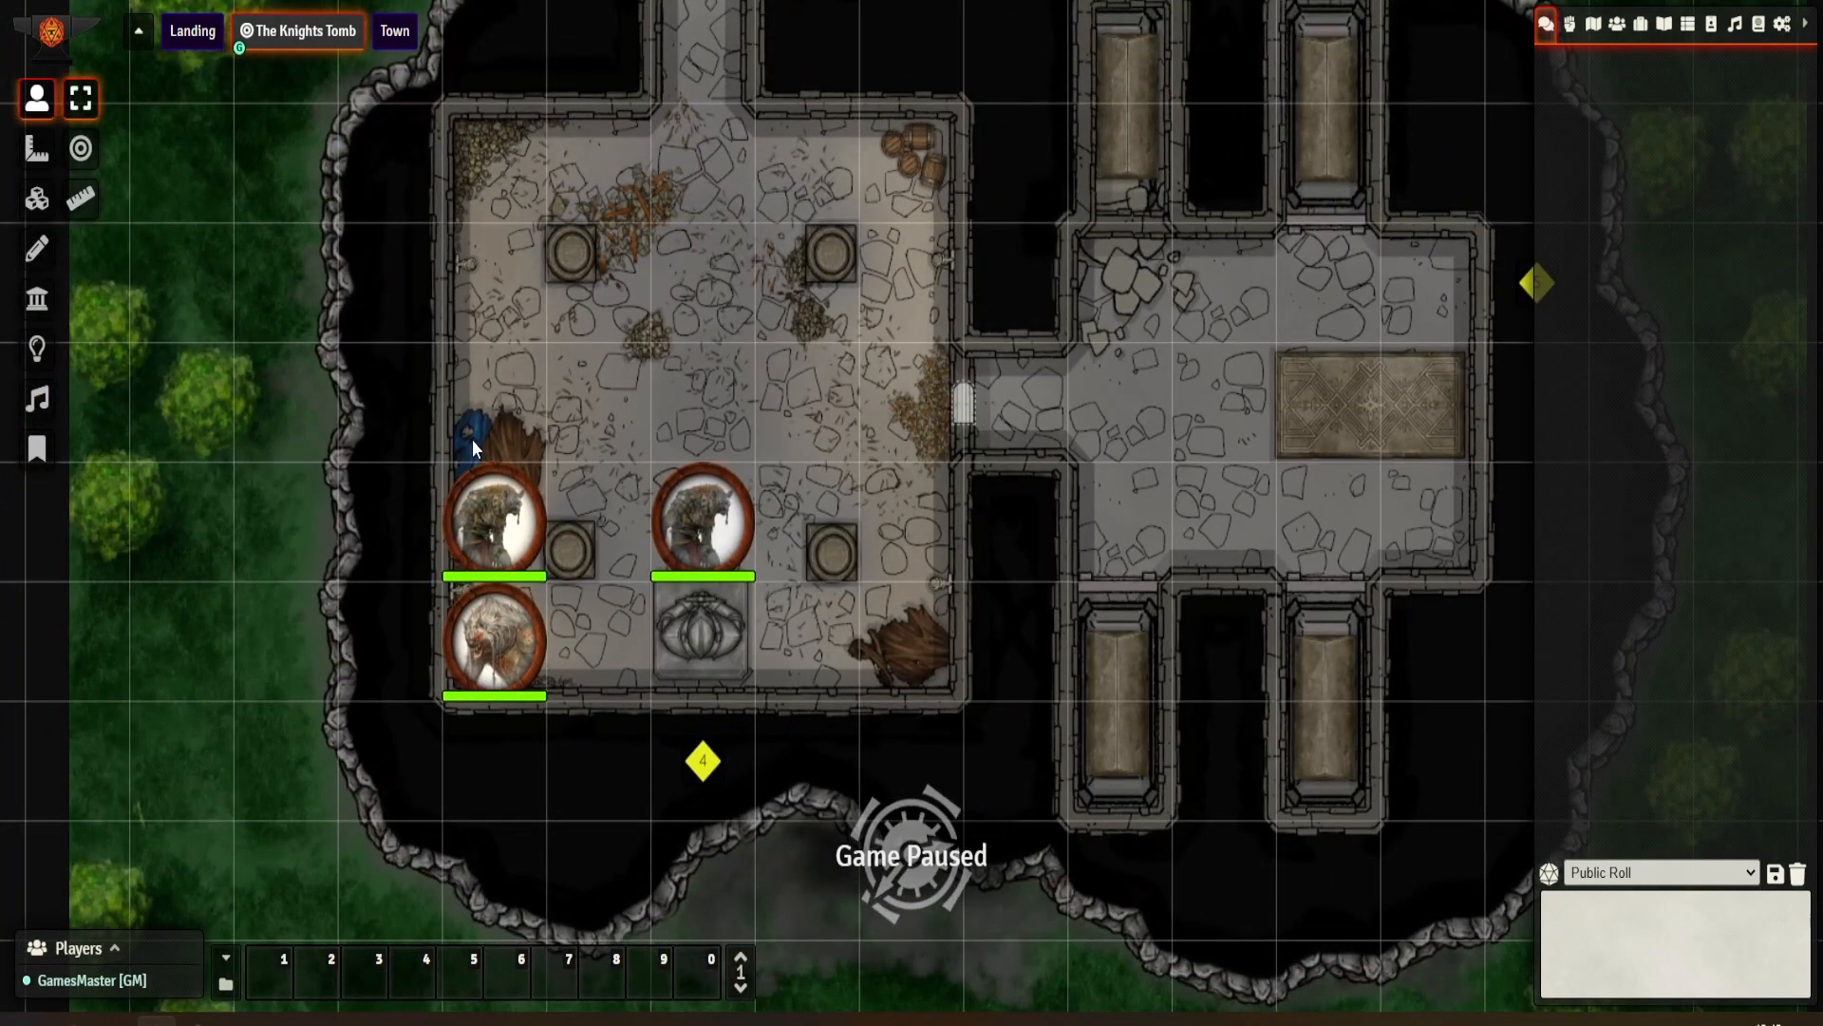
pyautogui.doubleClick(708, 771)
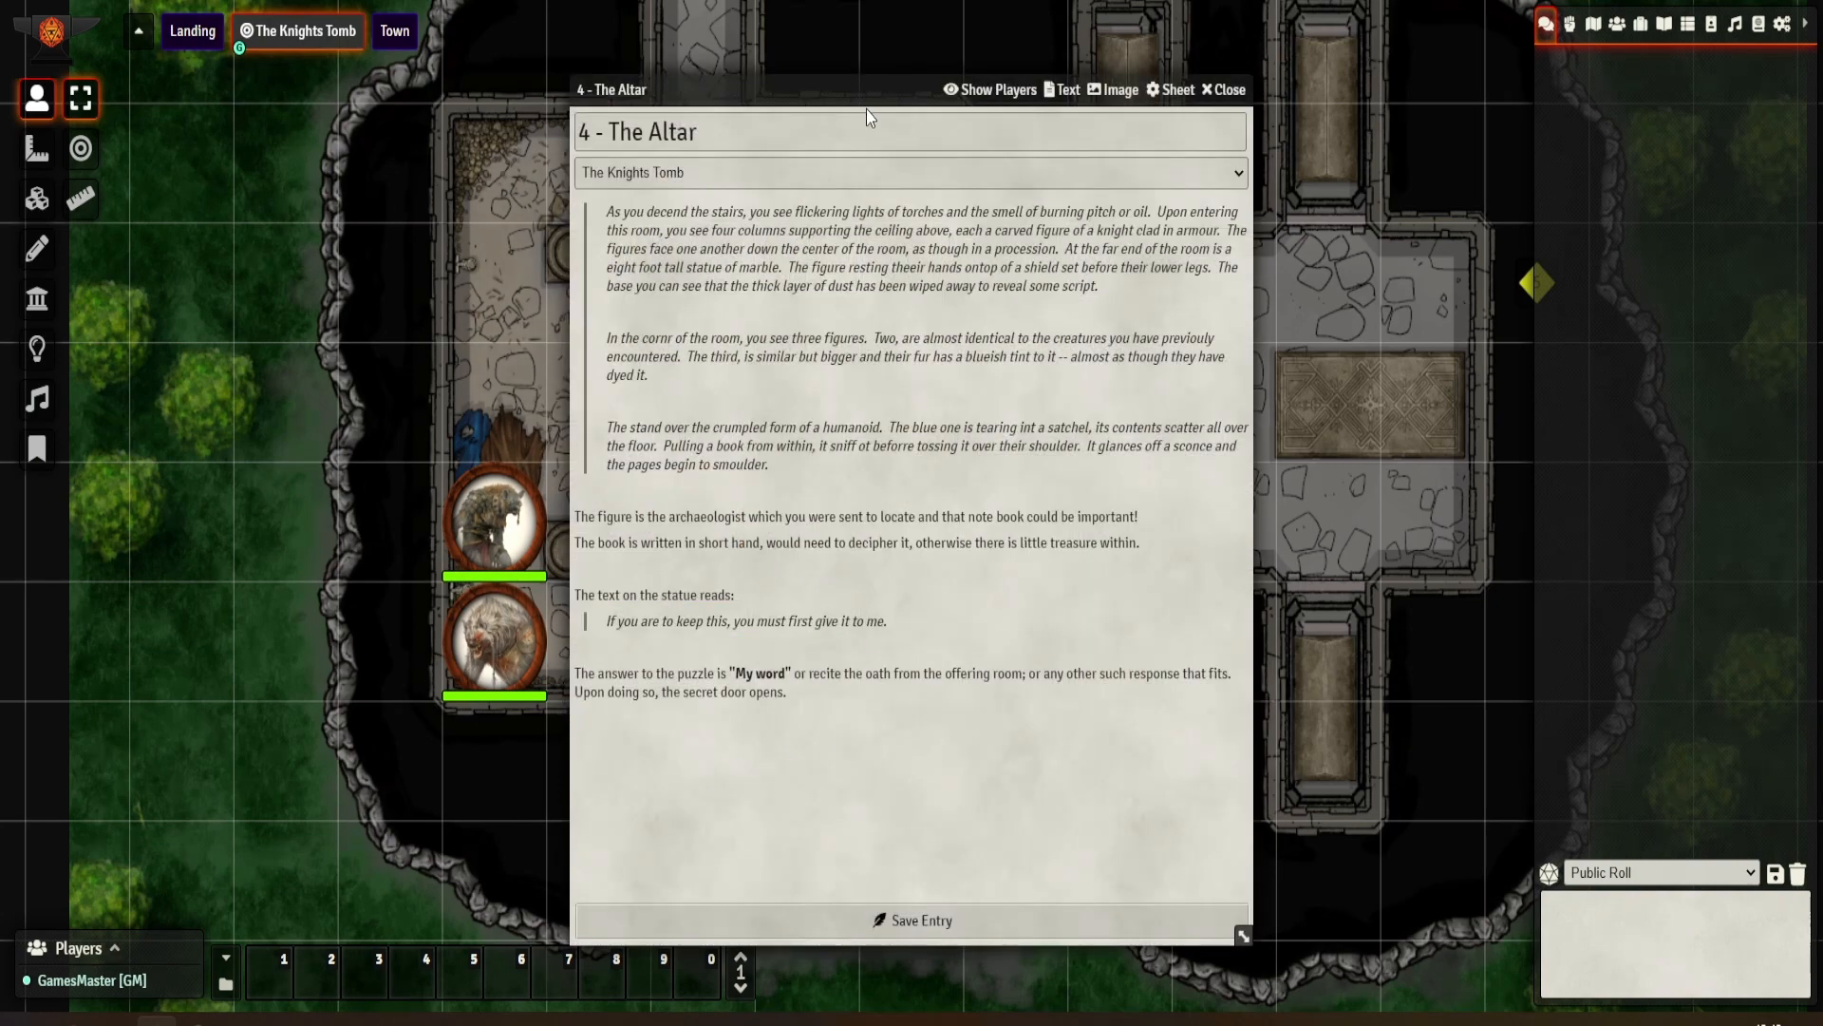
pyautogui.moveTo(876, 92); pyautogui.dragTo(1253, 102)
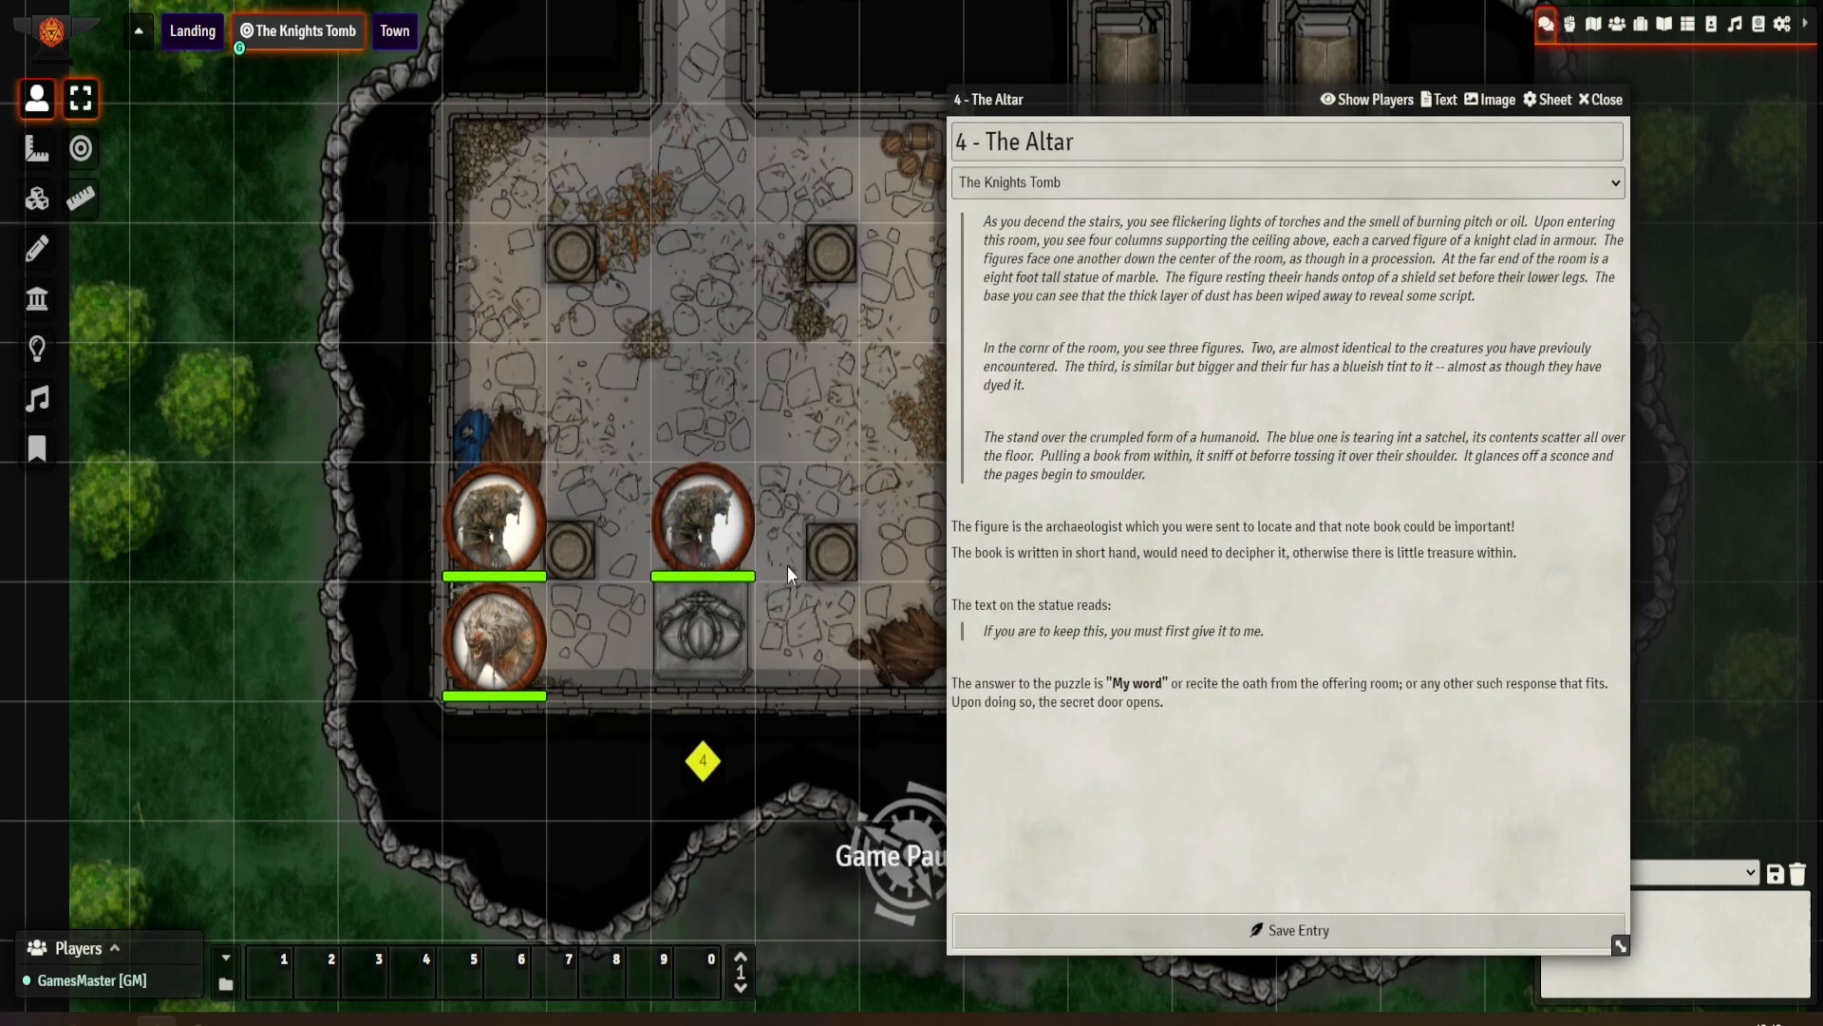
pyautogui.moveTo(1140, 111); pyautogui.dragTo(287, 57)
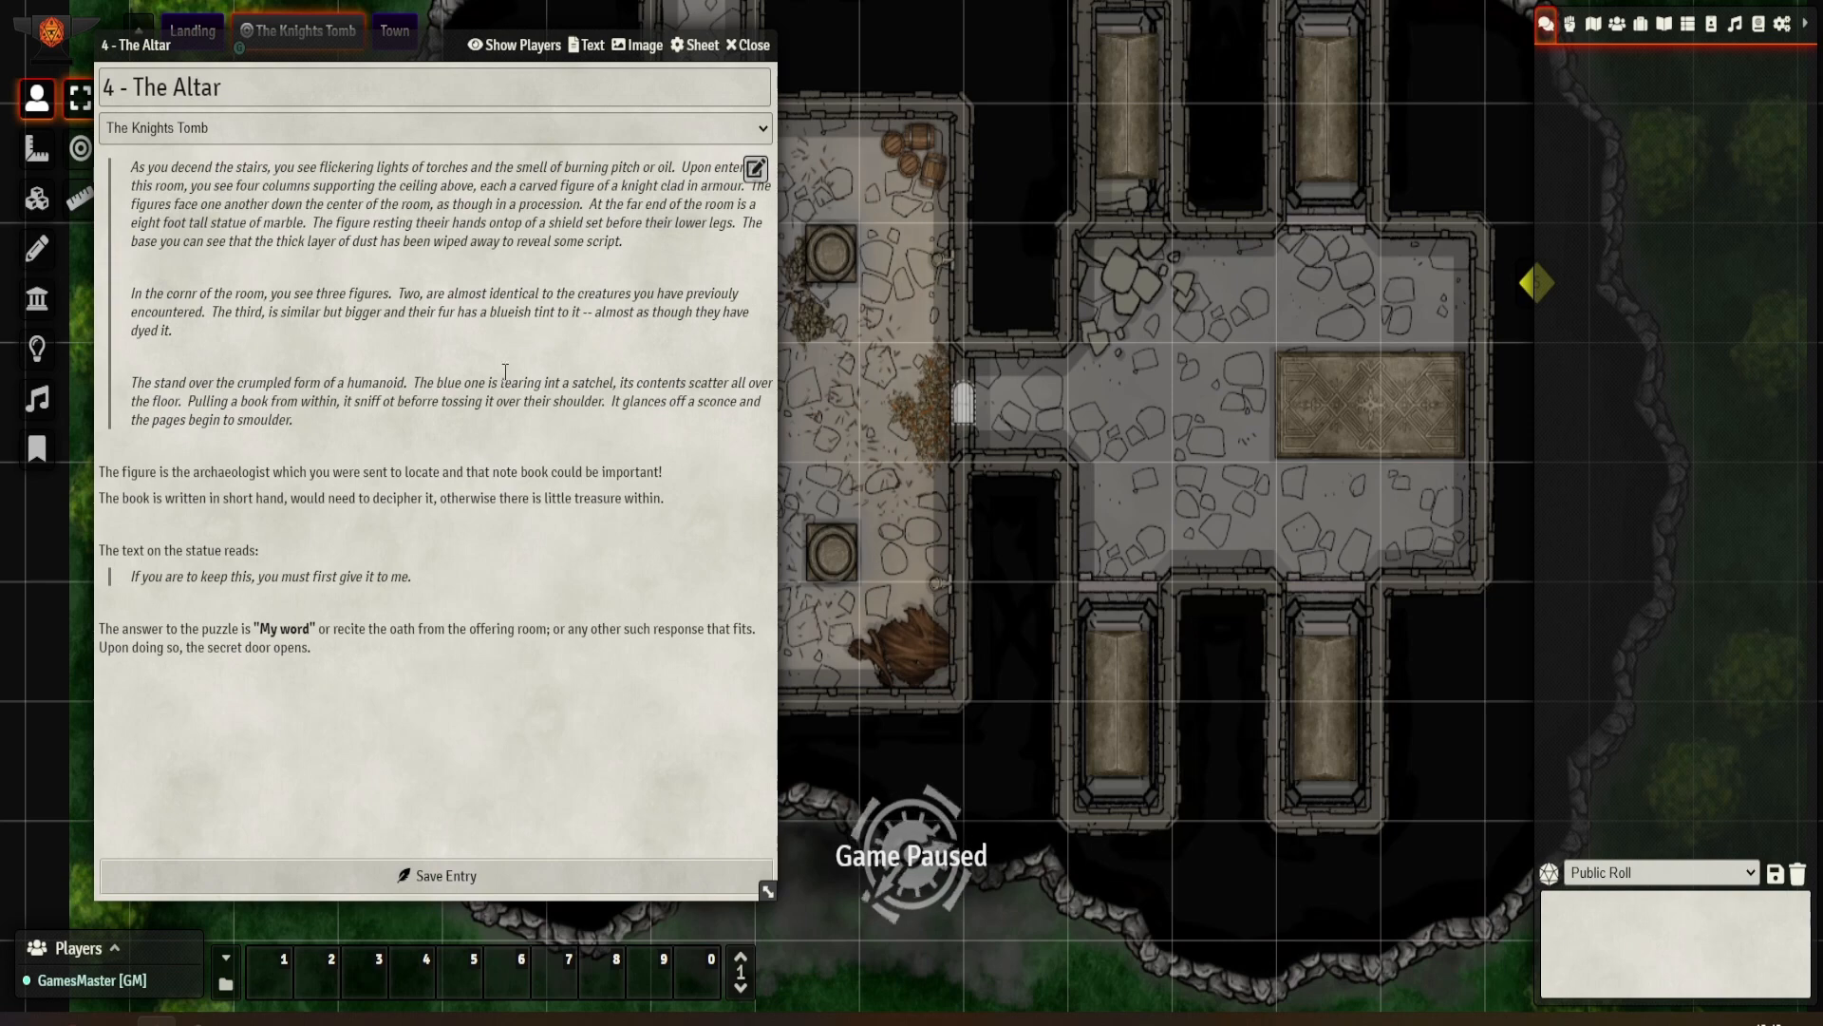
pyautogui.click(740, 45)
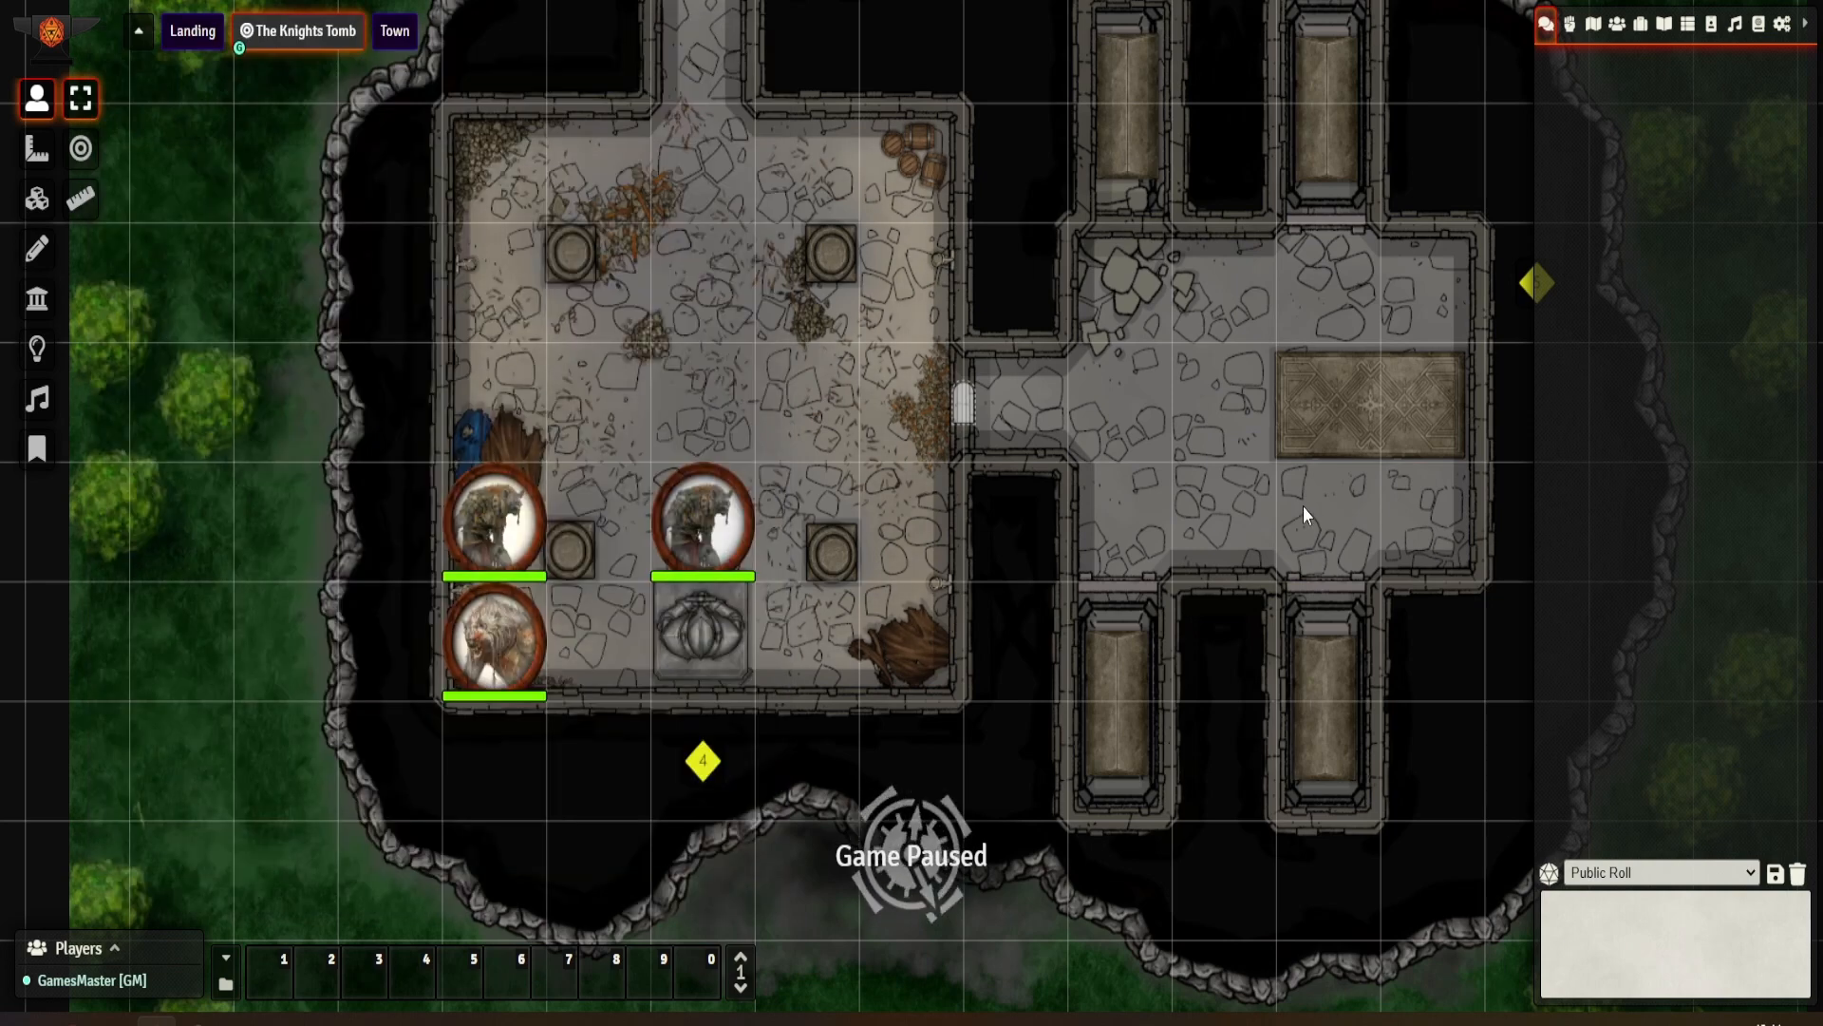
# Step: Create a new item of type Equipment in the world's items and name it Rose's Thorn
pyautogui.moveTo(1377, 511); pyautogui.dragTo(1073, 497)
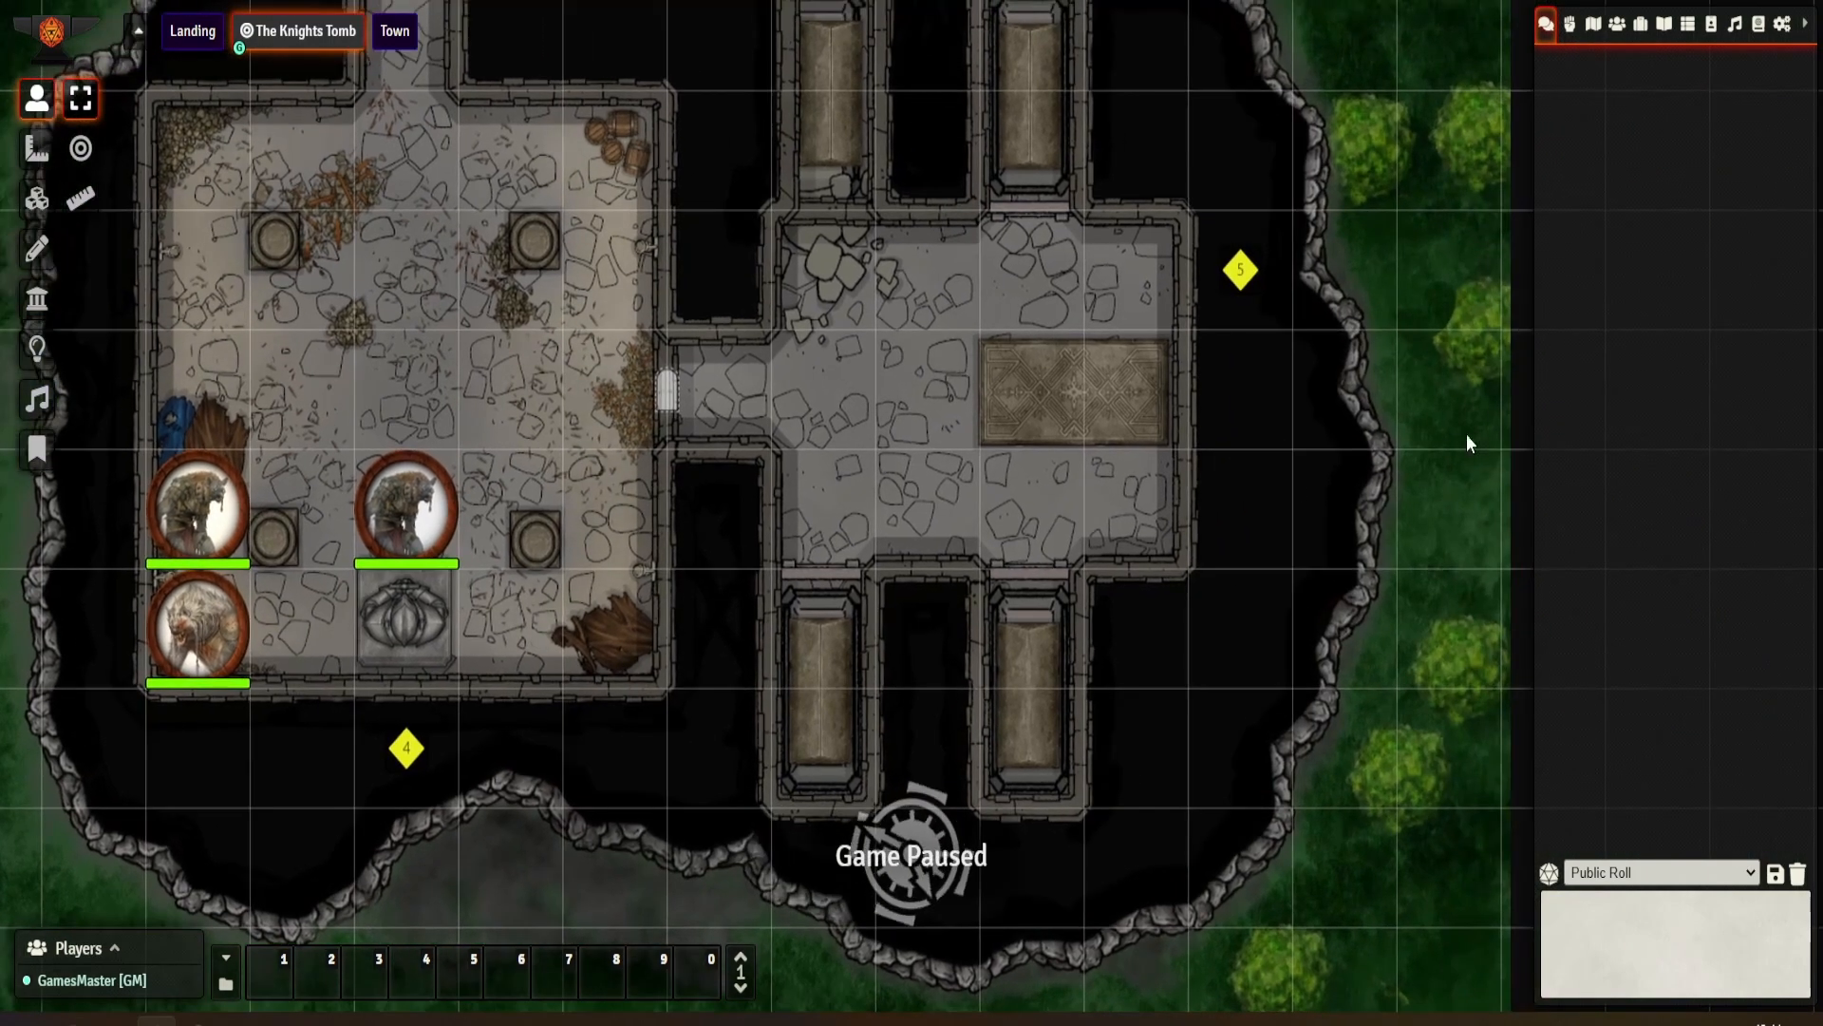
pyautogui.click(1642, 26)
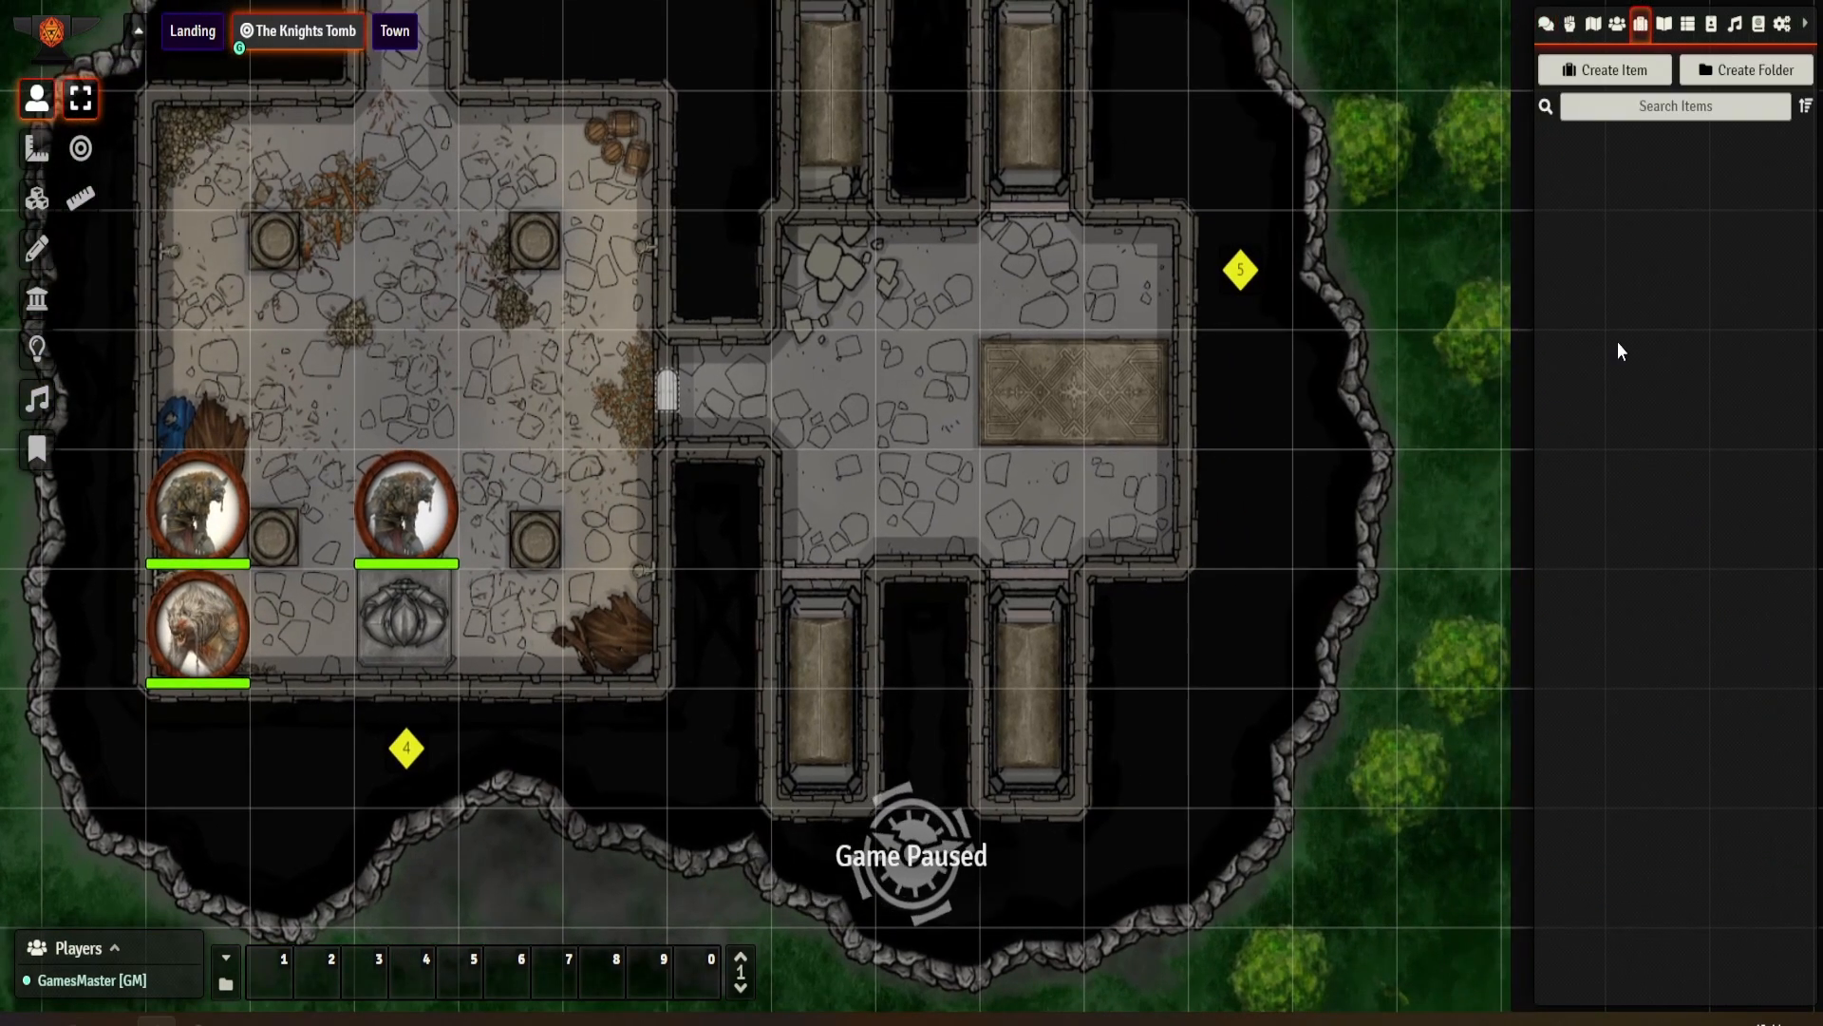
pyautogui.click(1633, 70)
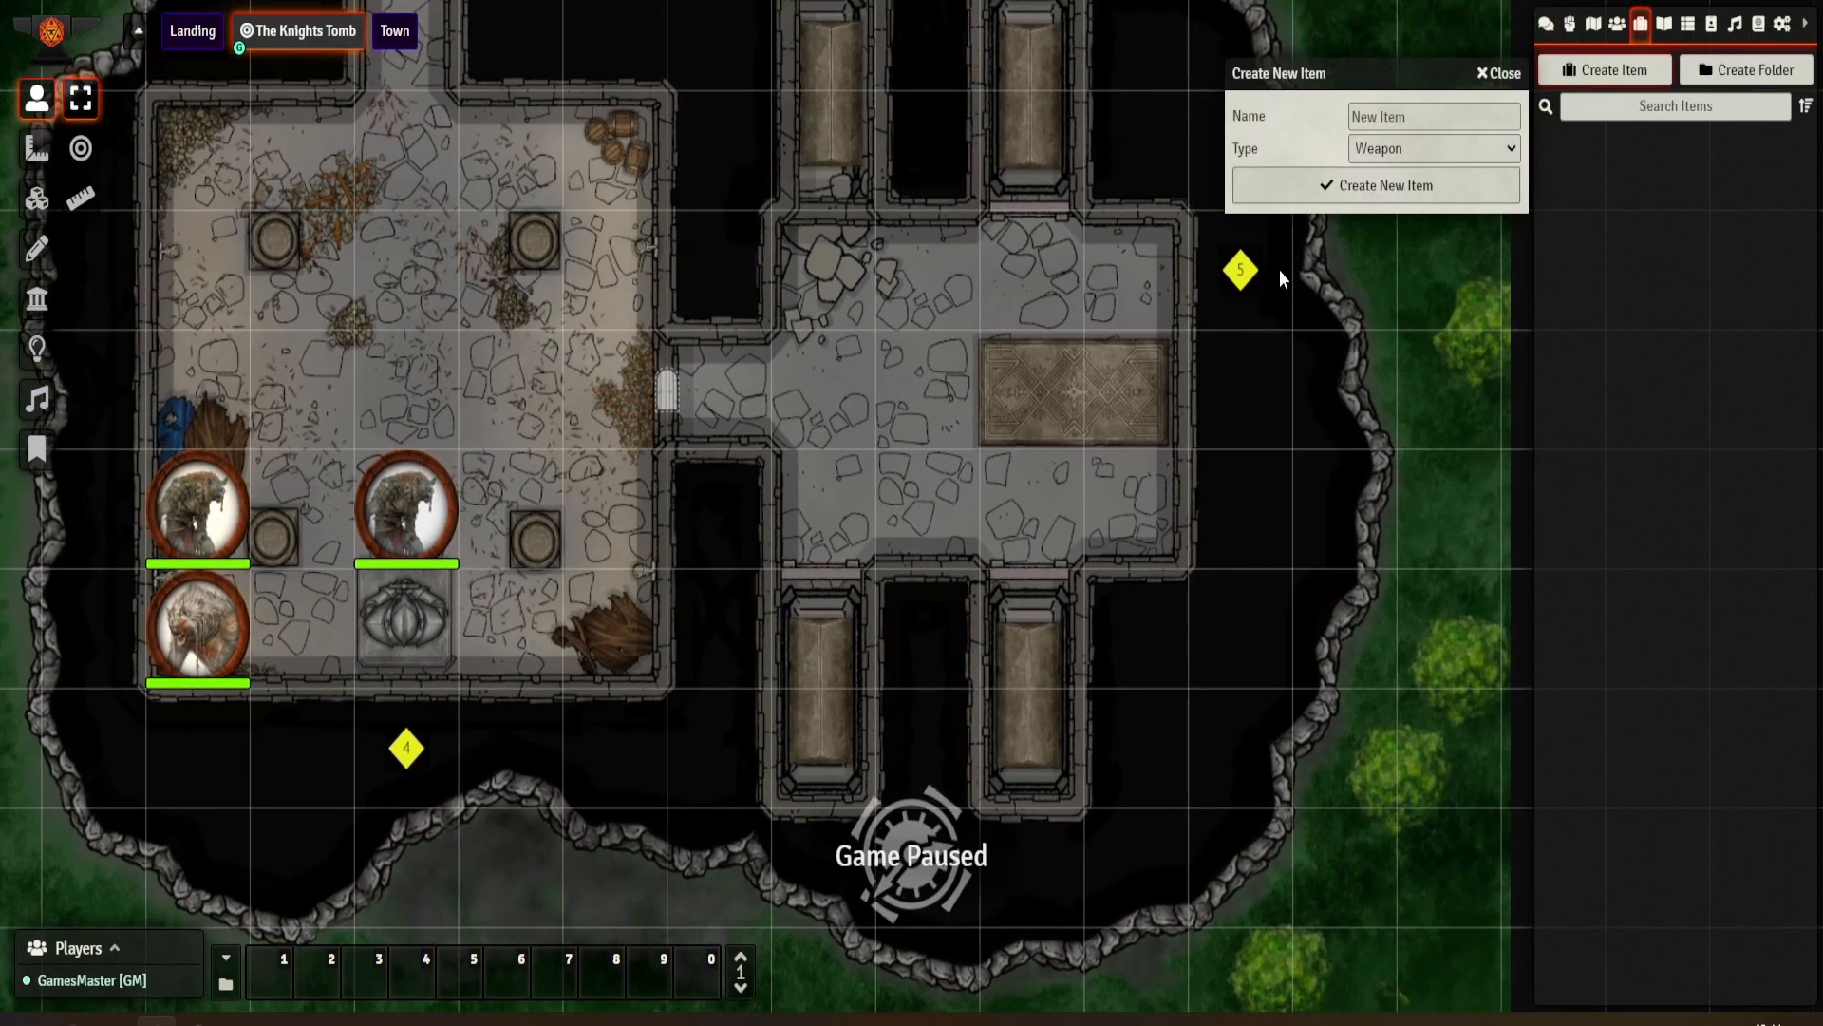
pyautogui.click(1396, 147)
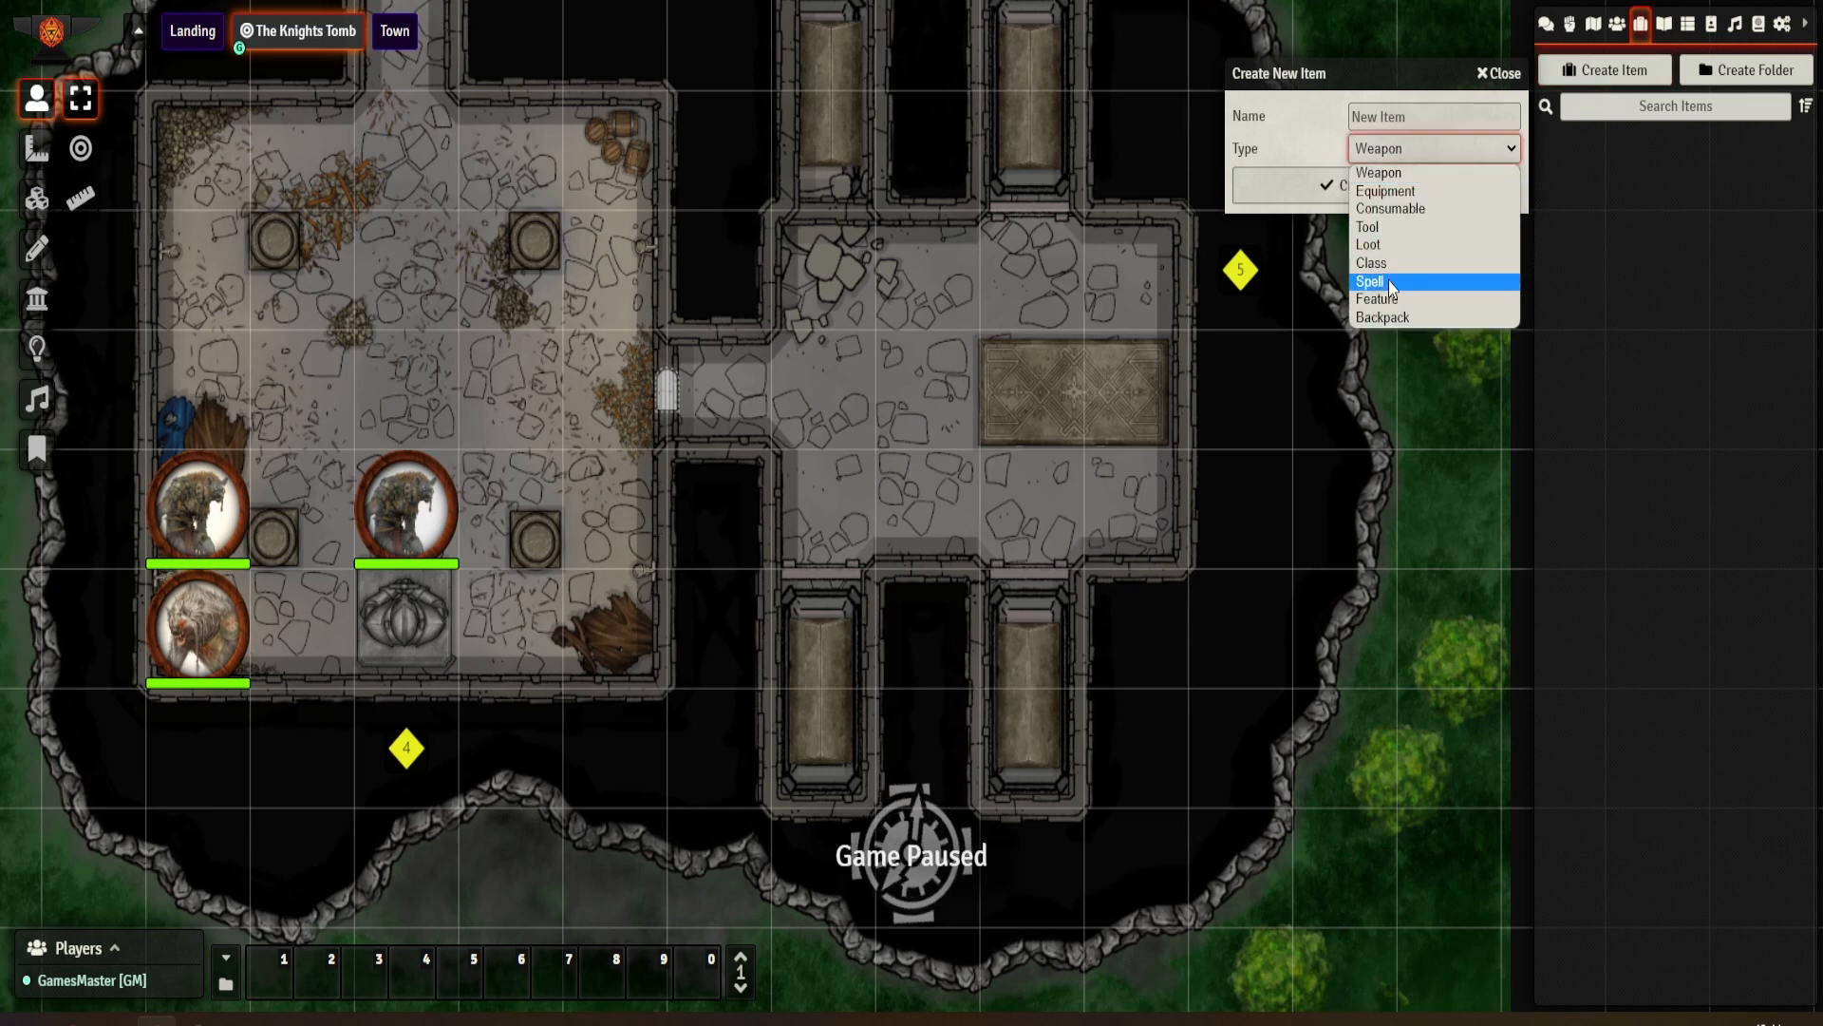
pyautogui.click(1409, 191)
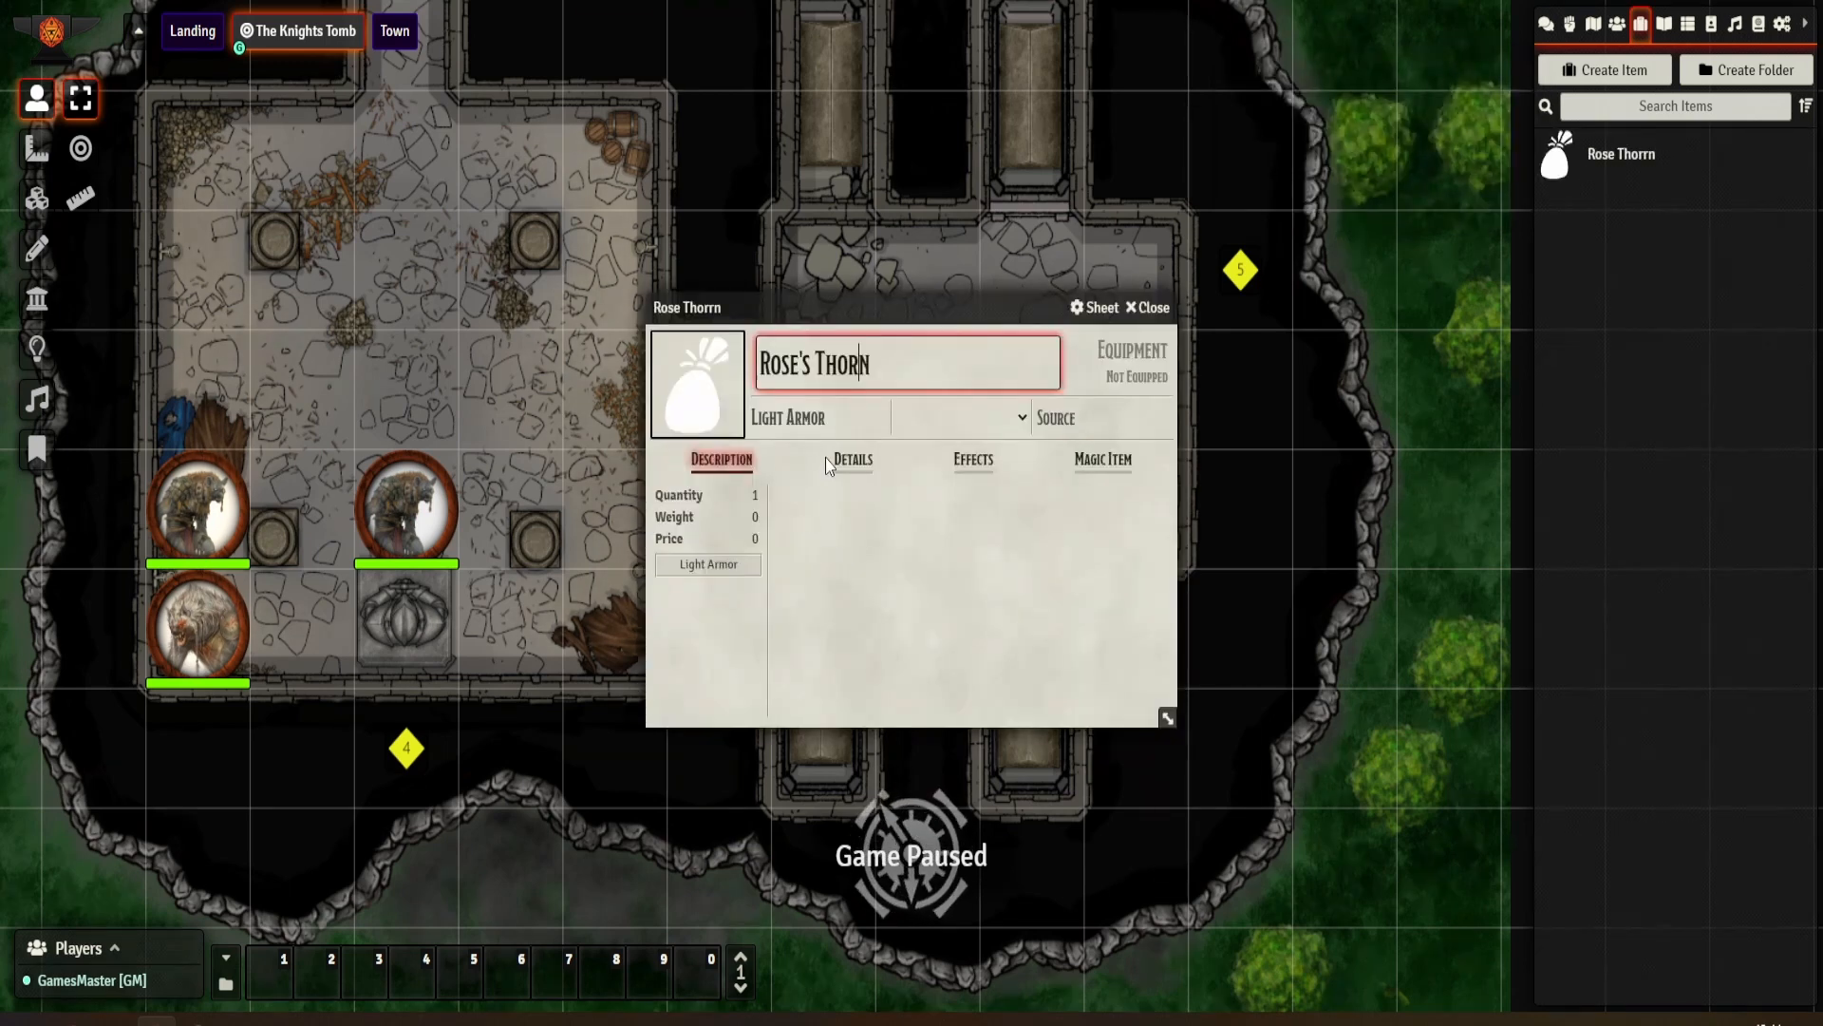
pyautogui.click(813, 426)
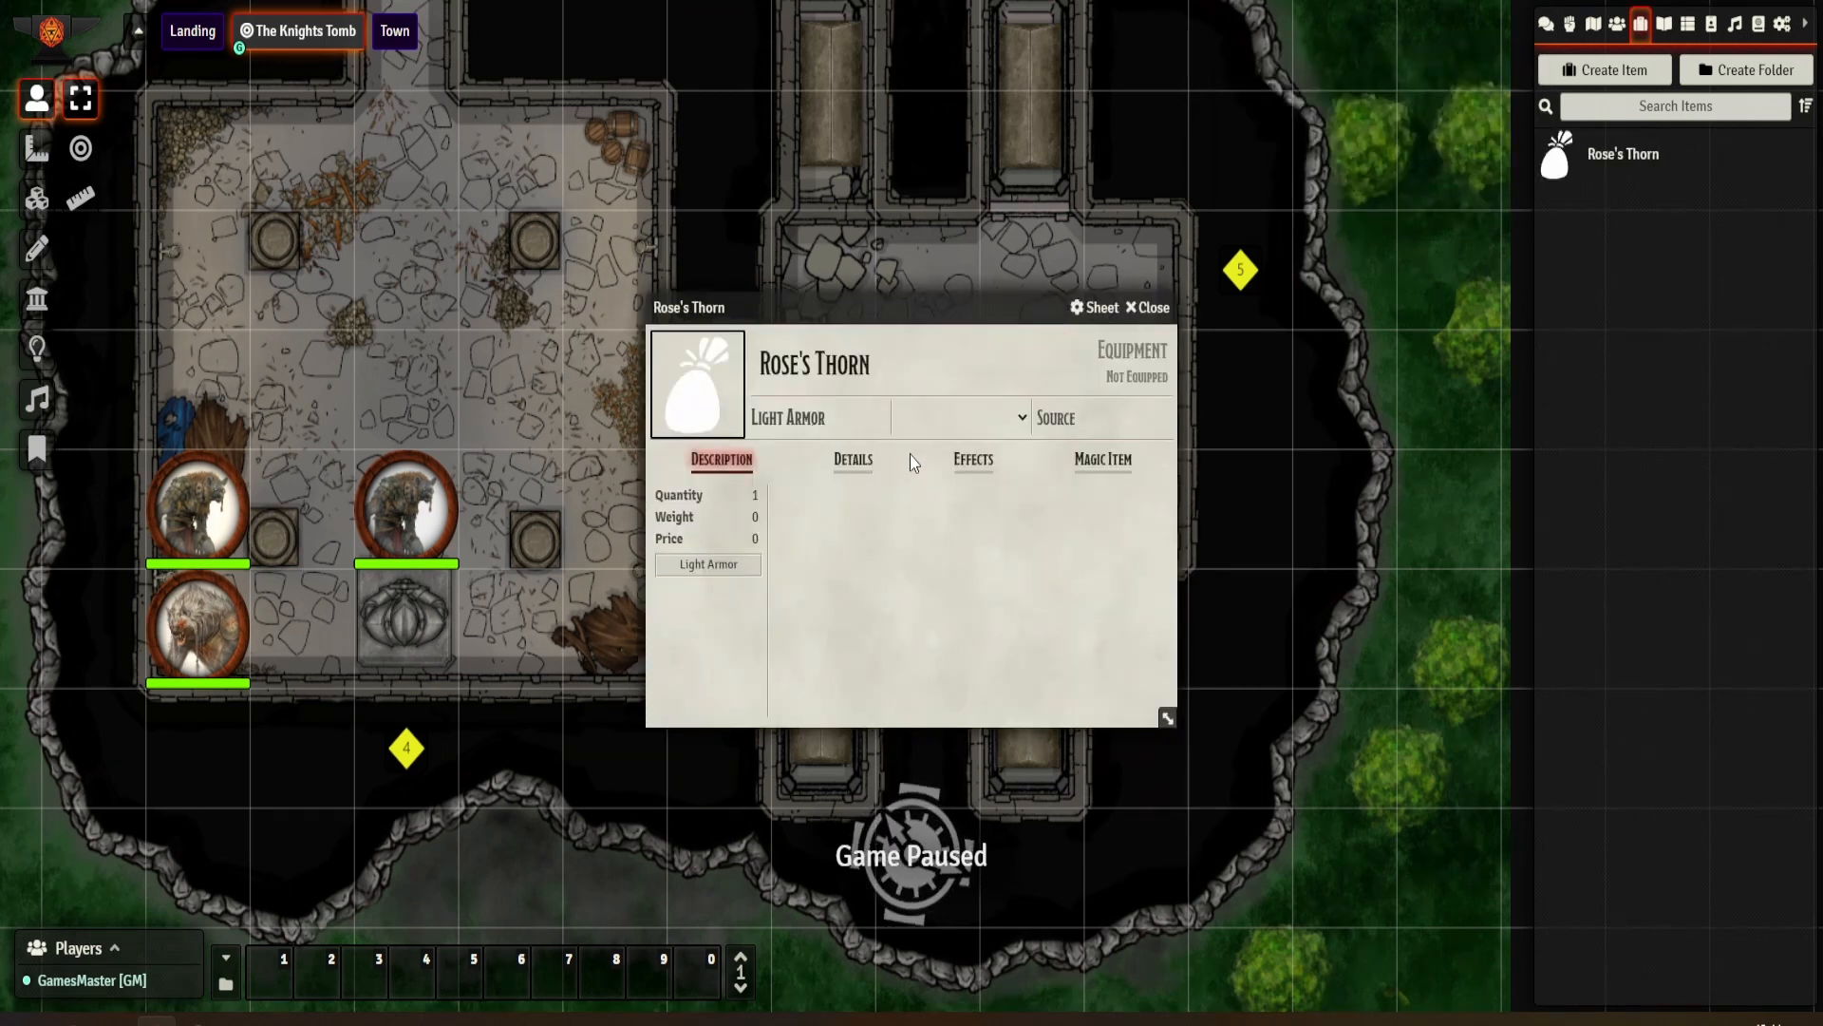
# Step: Set the equipment type of Rose's Thorn to Shield and leave its base equipment blank
pyautogui.click(853, 460)
pyautogui.click(1037, 528)
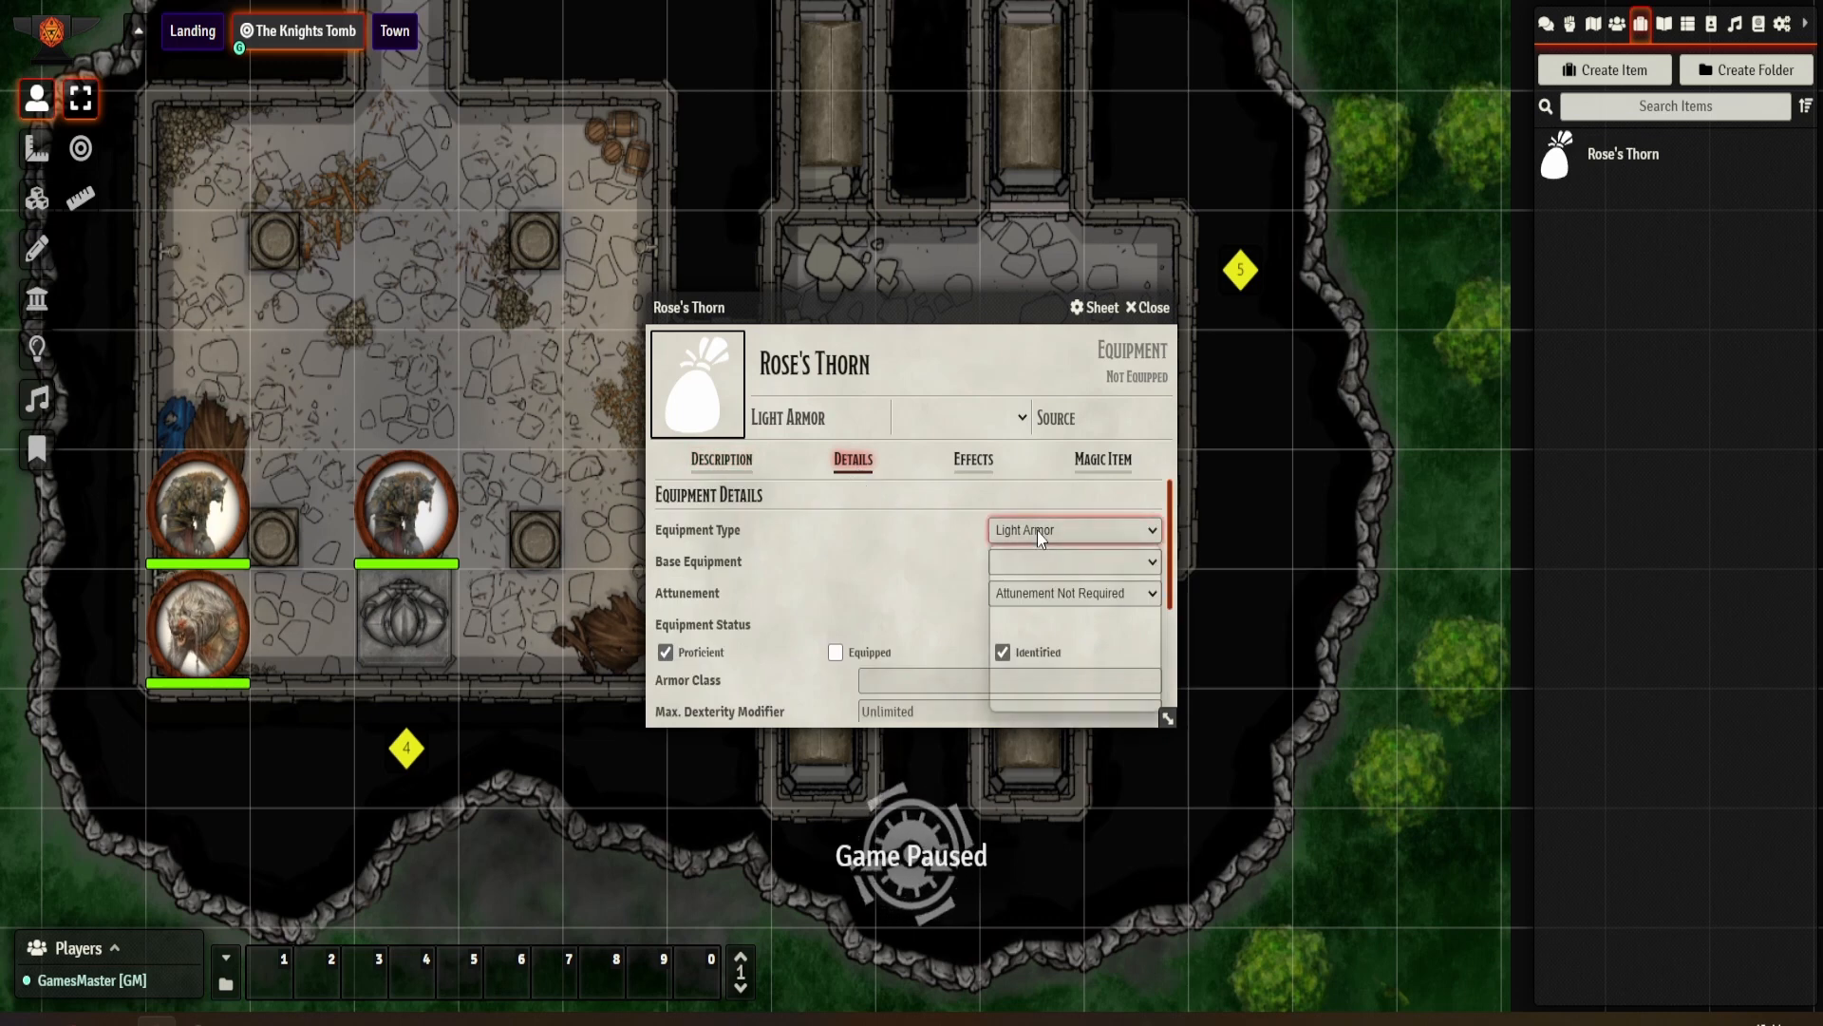
pyautogui.click(1054, 647)
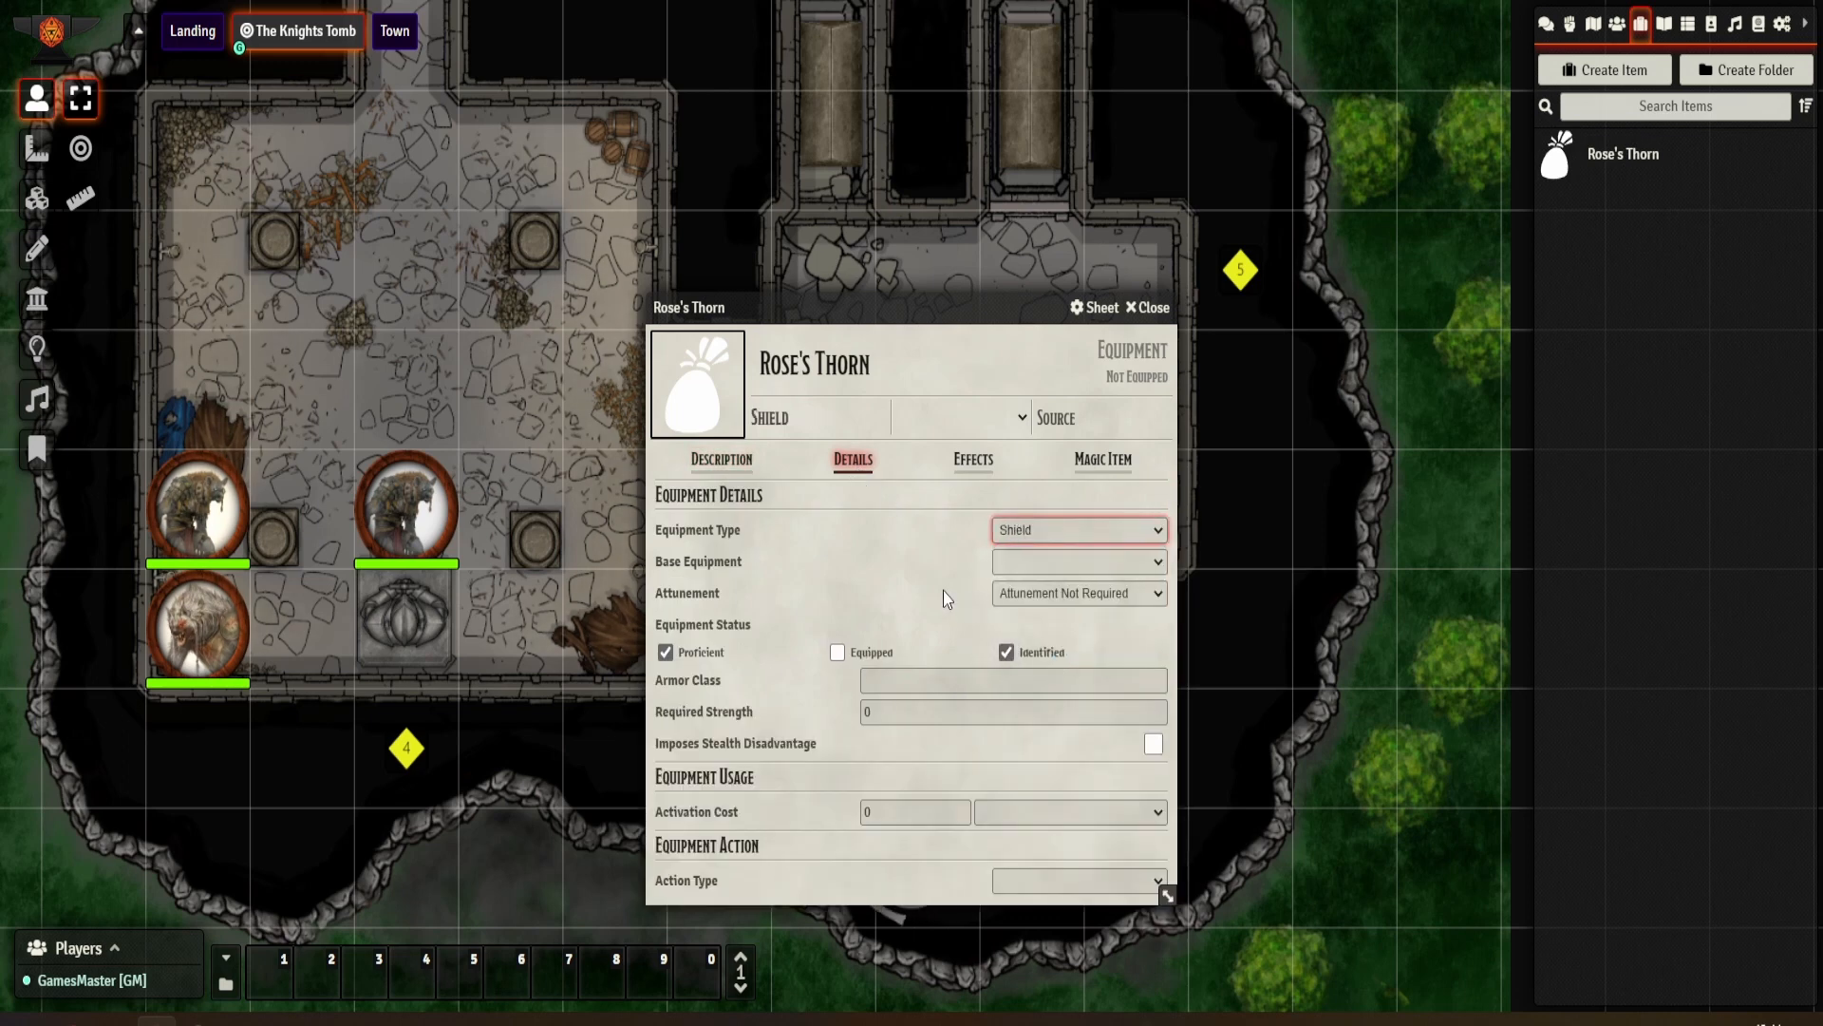
pyautogui.click(1044, 565)
pyautogui.click(1049, 567)
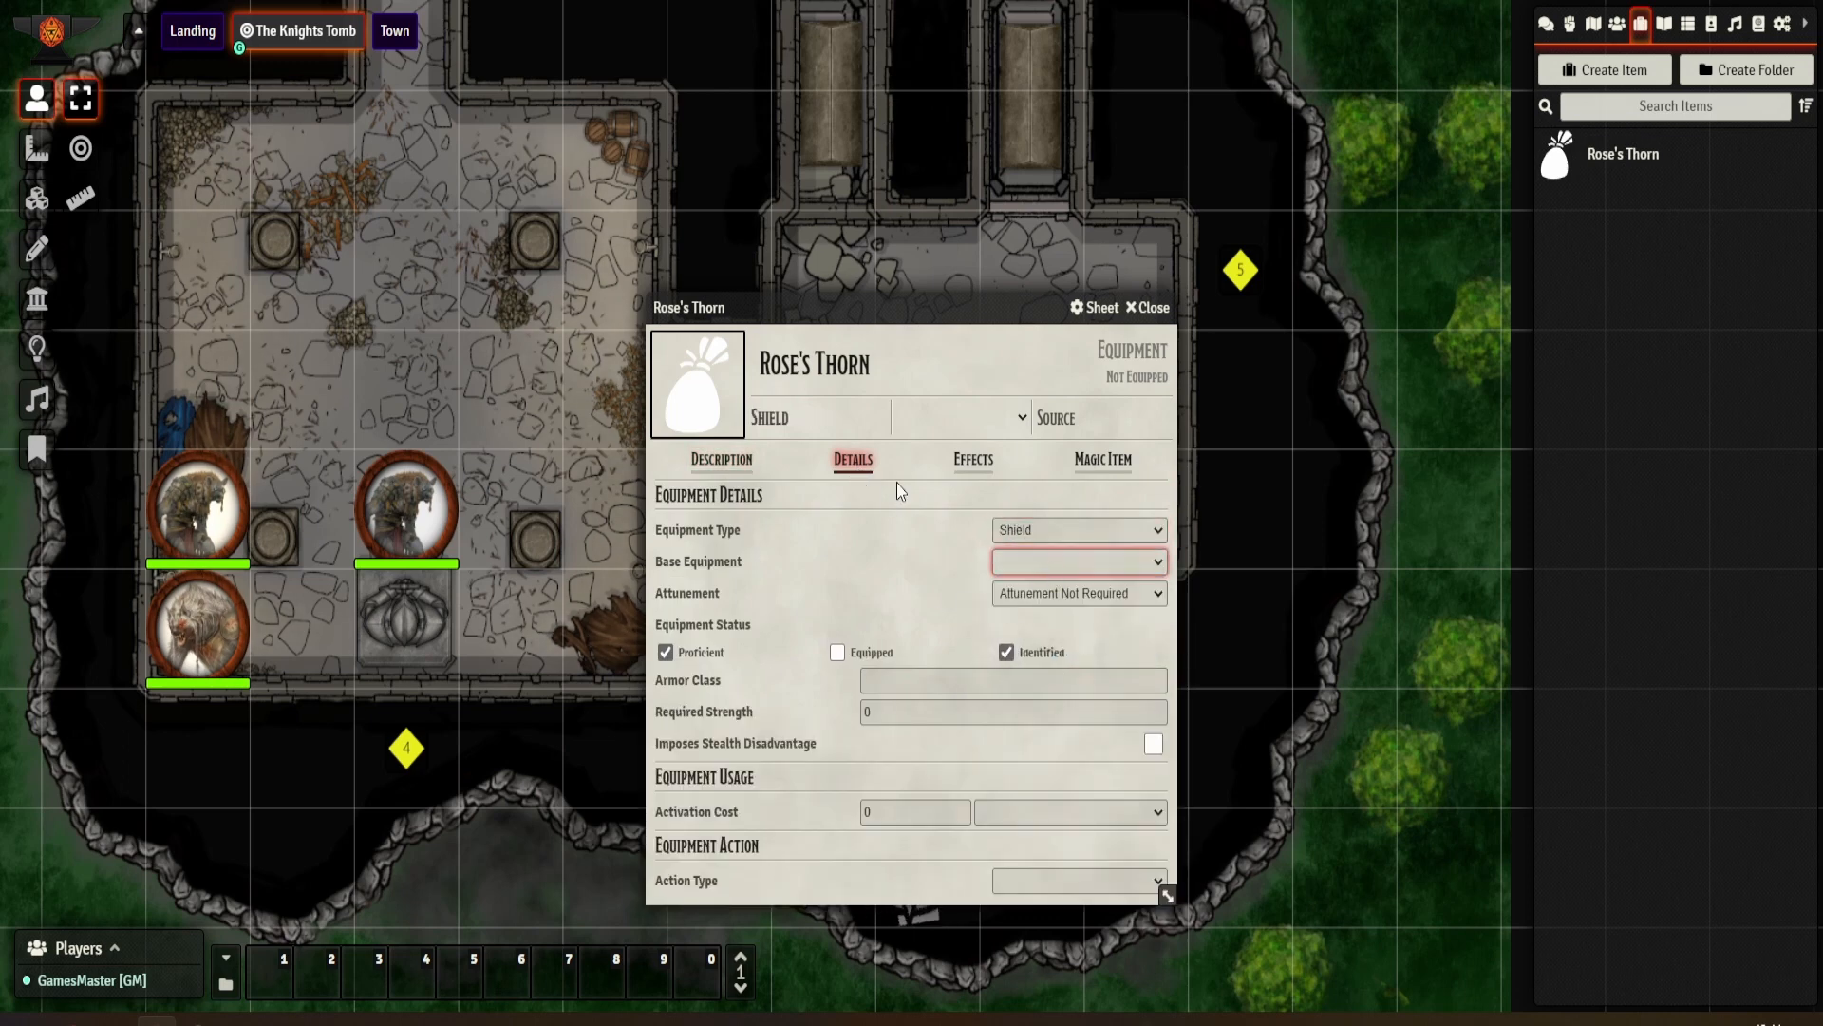
# Step: Set the attunement of Rose's Thorn to Attuned and its armor class to 2
pyautogui.moveTo(869, 301); pyautogui.dragTo(932, 115)
pyautogui.click(1121, 406)
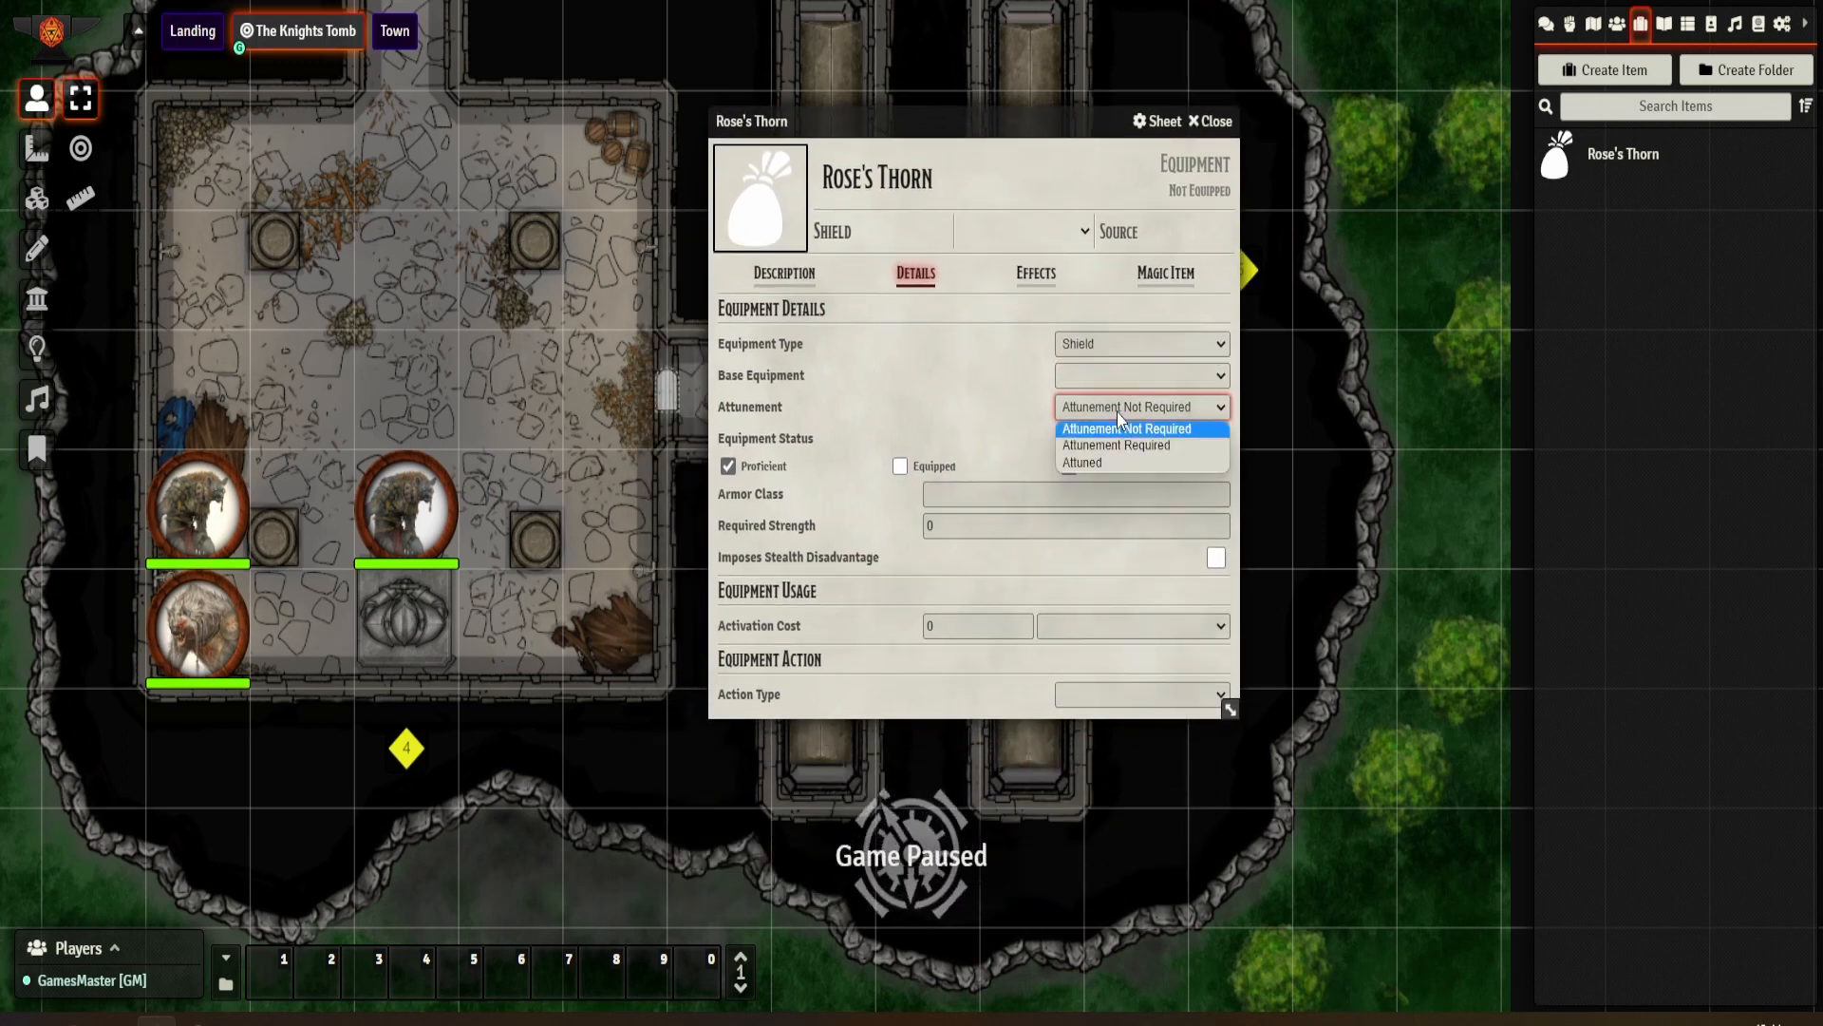
pyautogui.click(1108, 463)
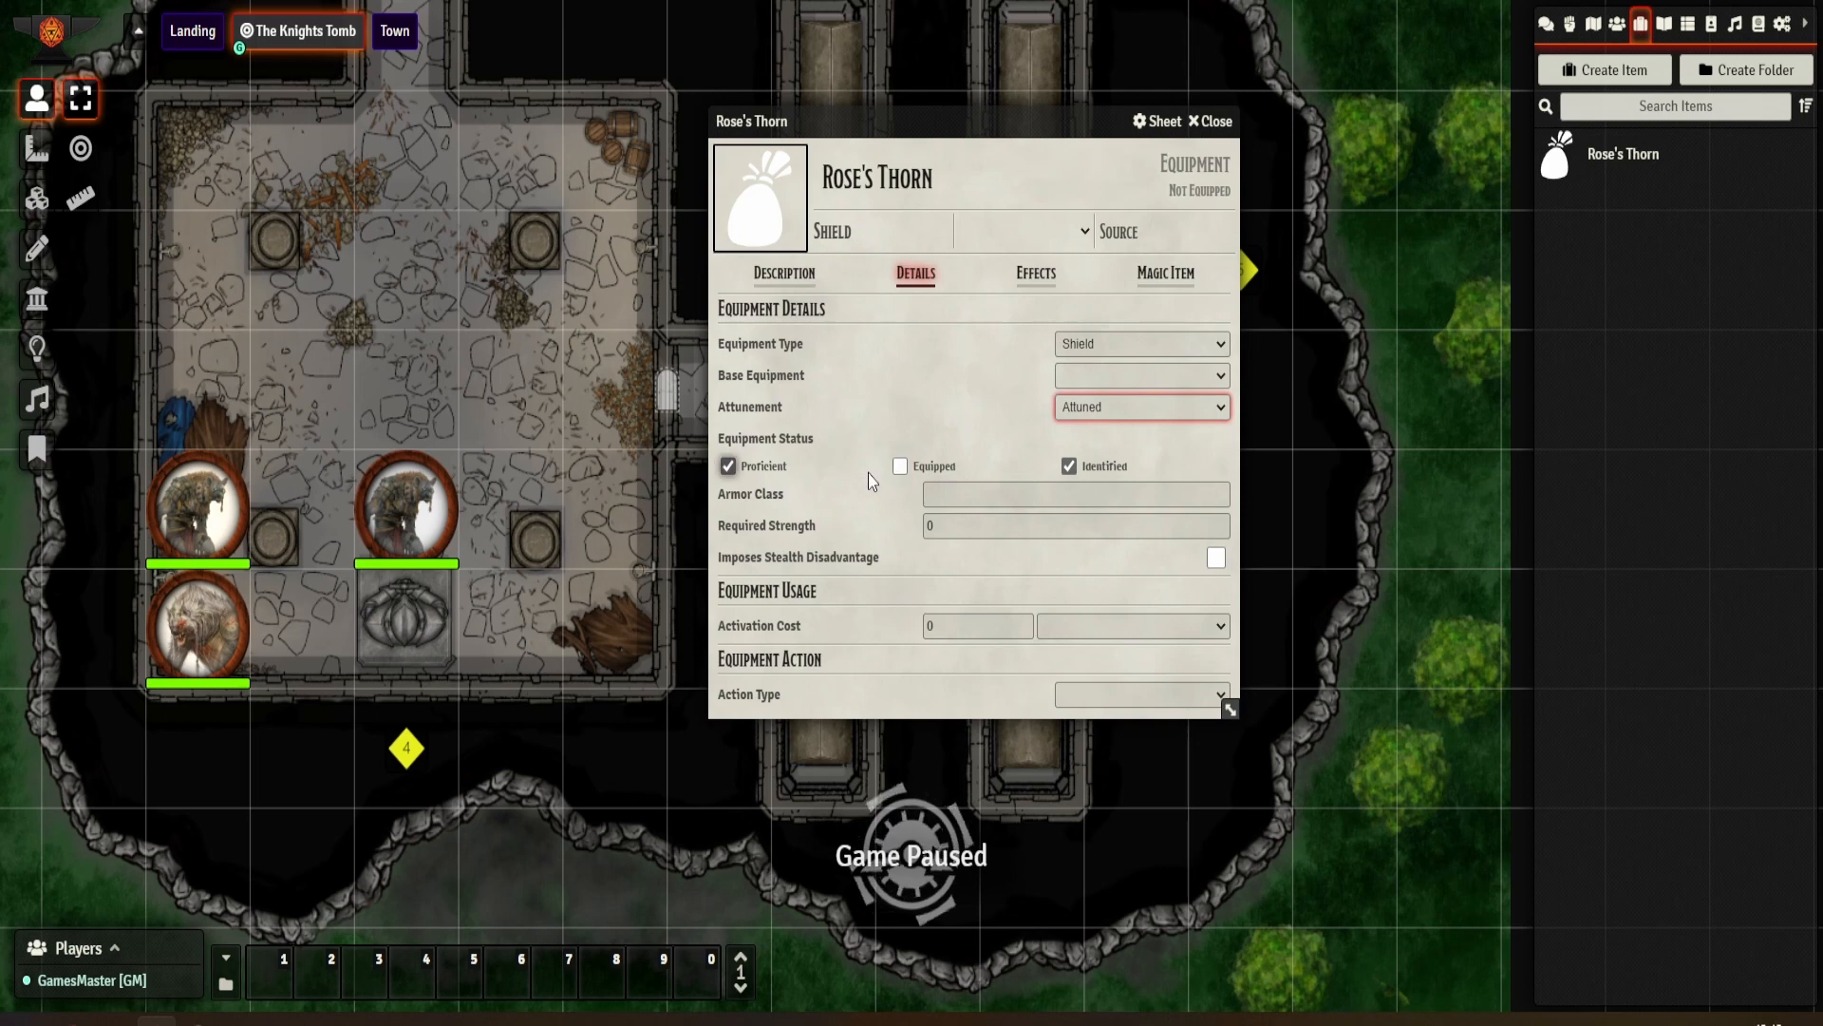
pyautogui.click(953, 494)
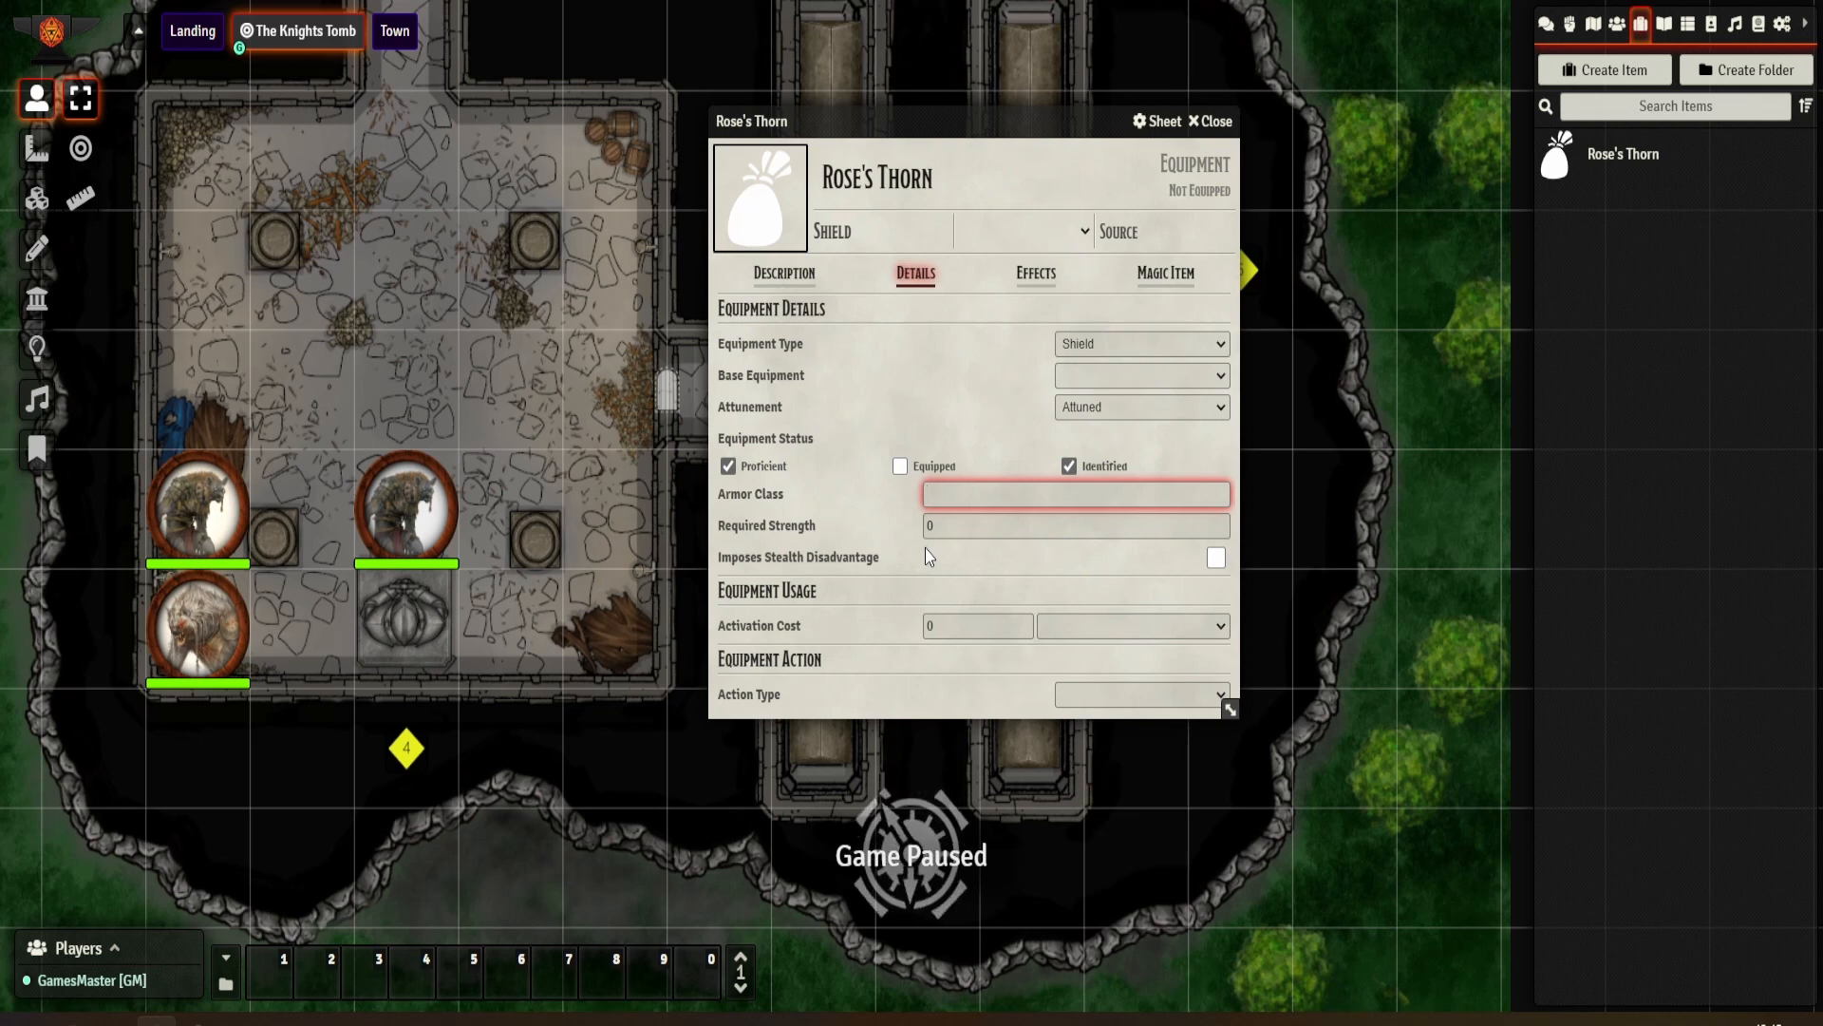
pyautogui.write('2')
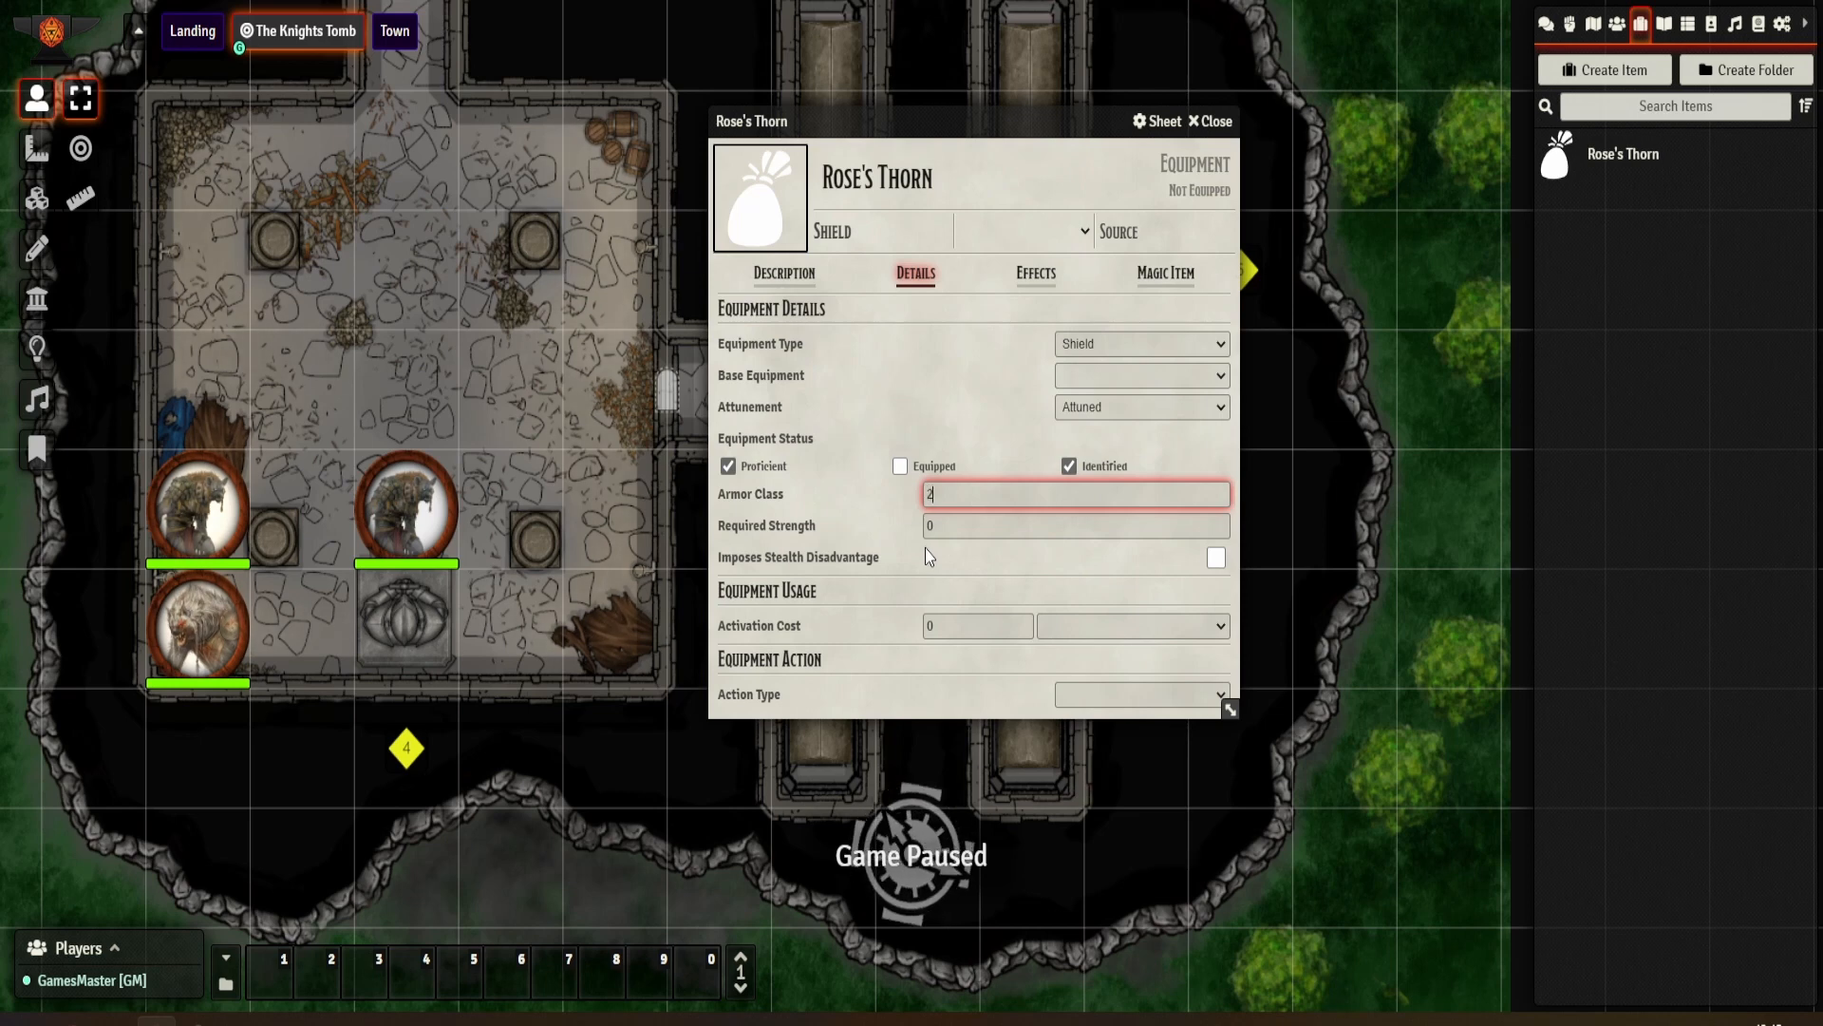
pyautogui.click(946, 626)
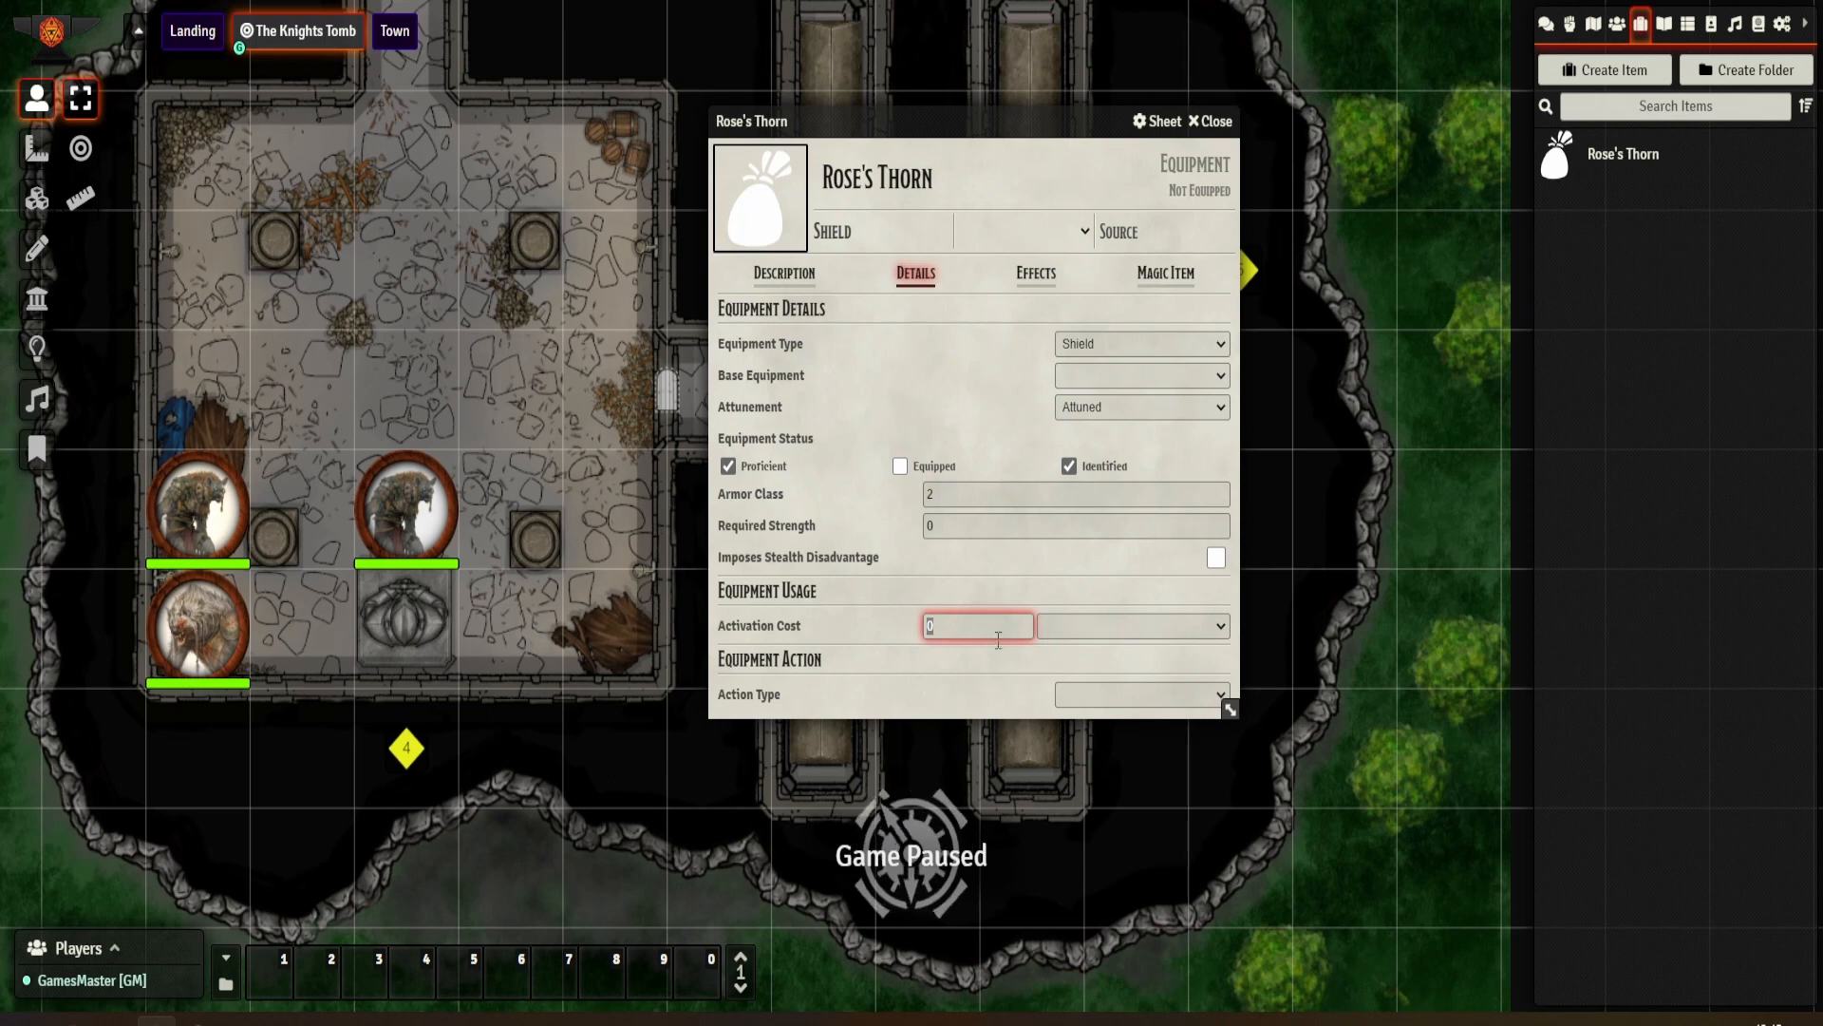
pyautogui.click(1091, 699)
pyautogui.click(1091, 698)
pyautogui.click(1007, 687)
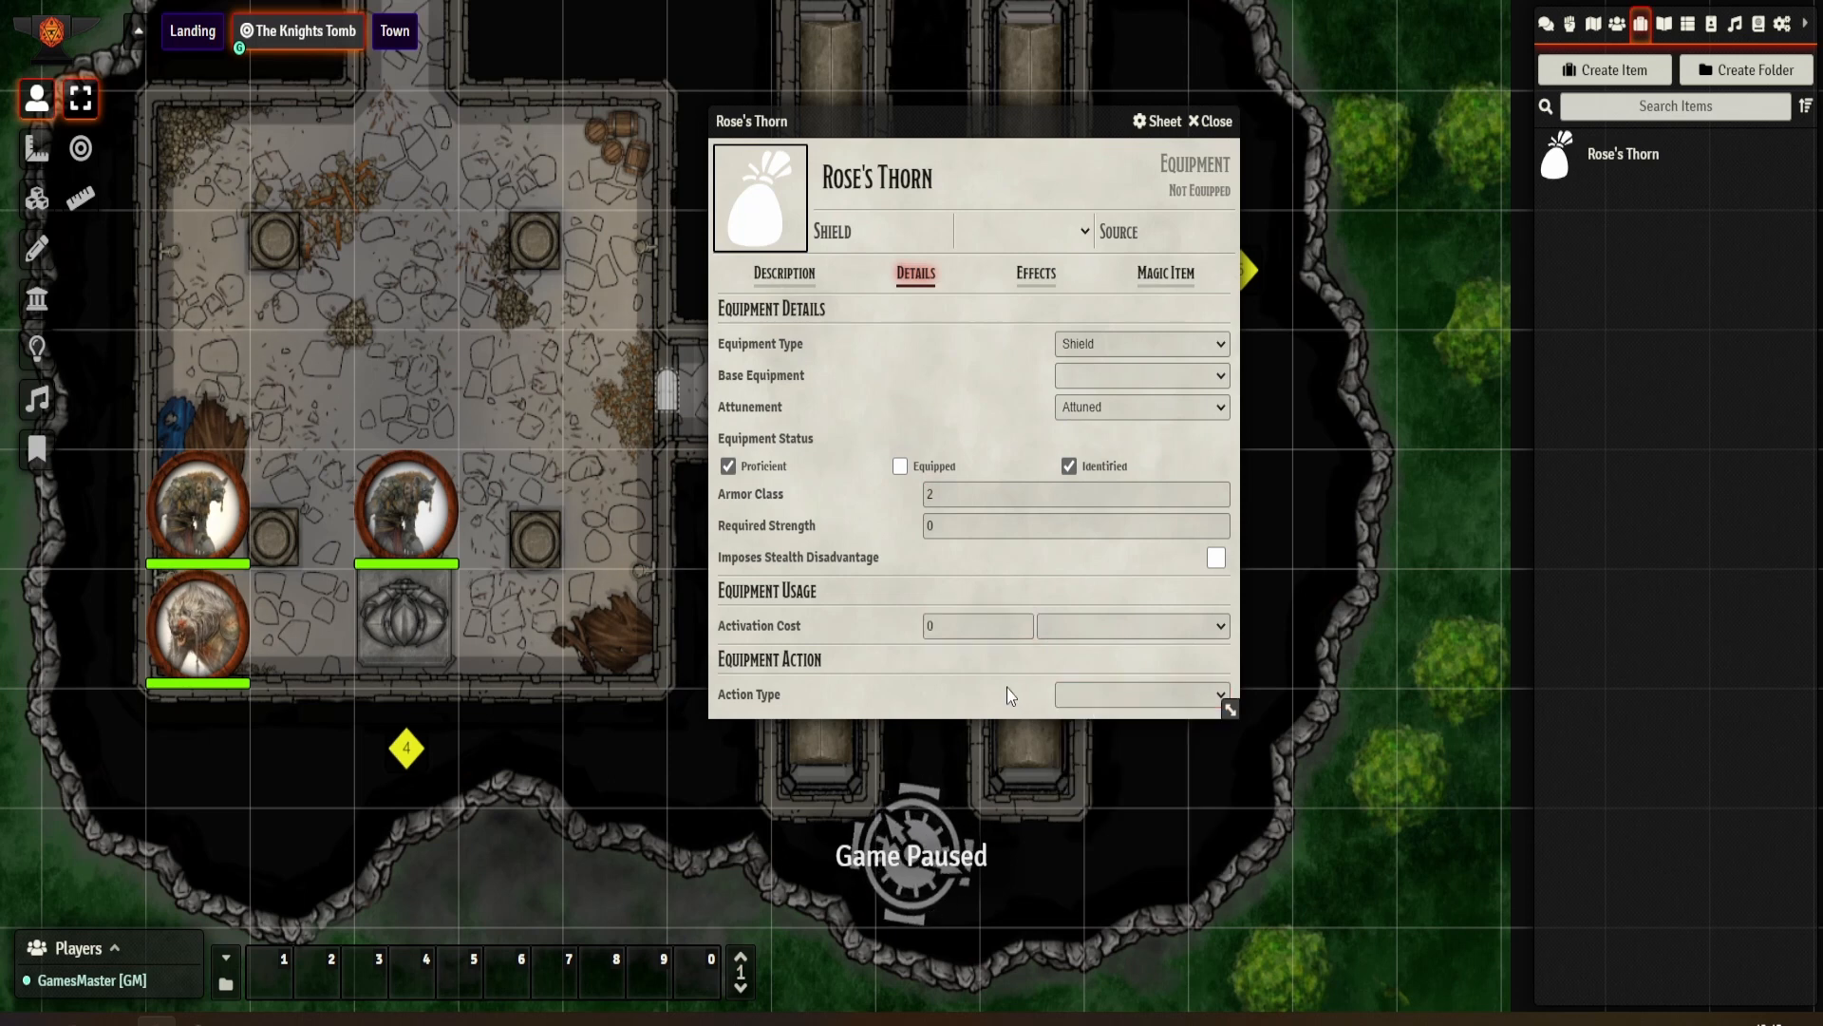
# Step: Mark Rose's Thorn as a magic item with both the Equipped and Attuned activation options enabled
pyautogui.click(1176, 278)
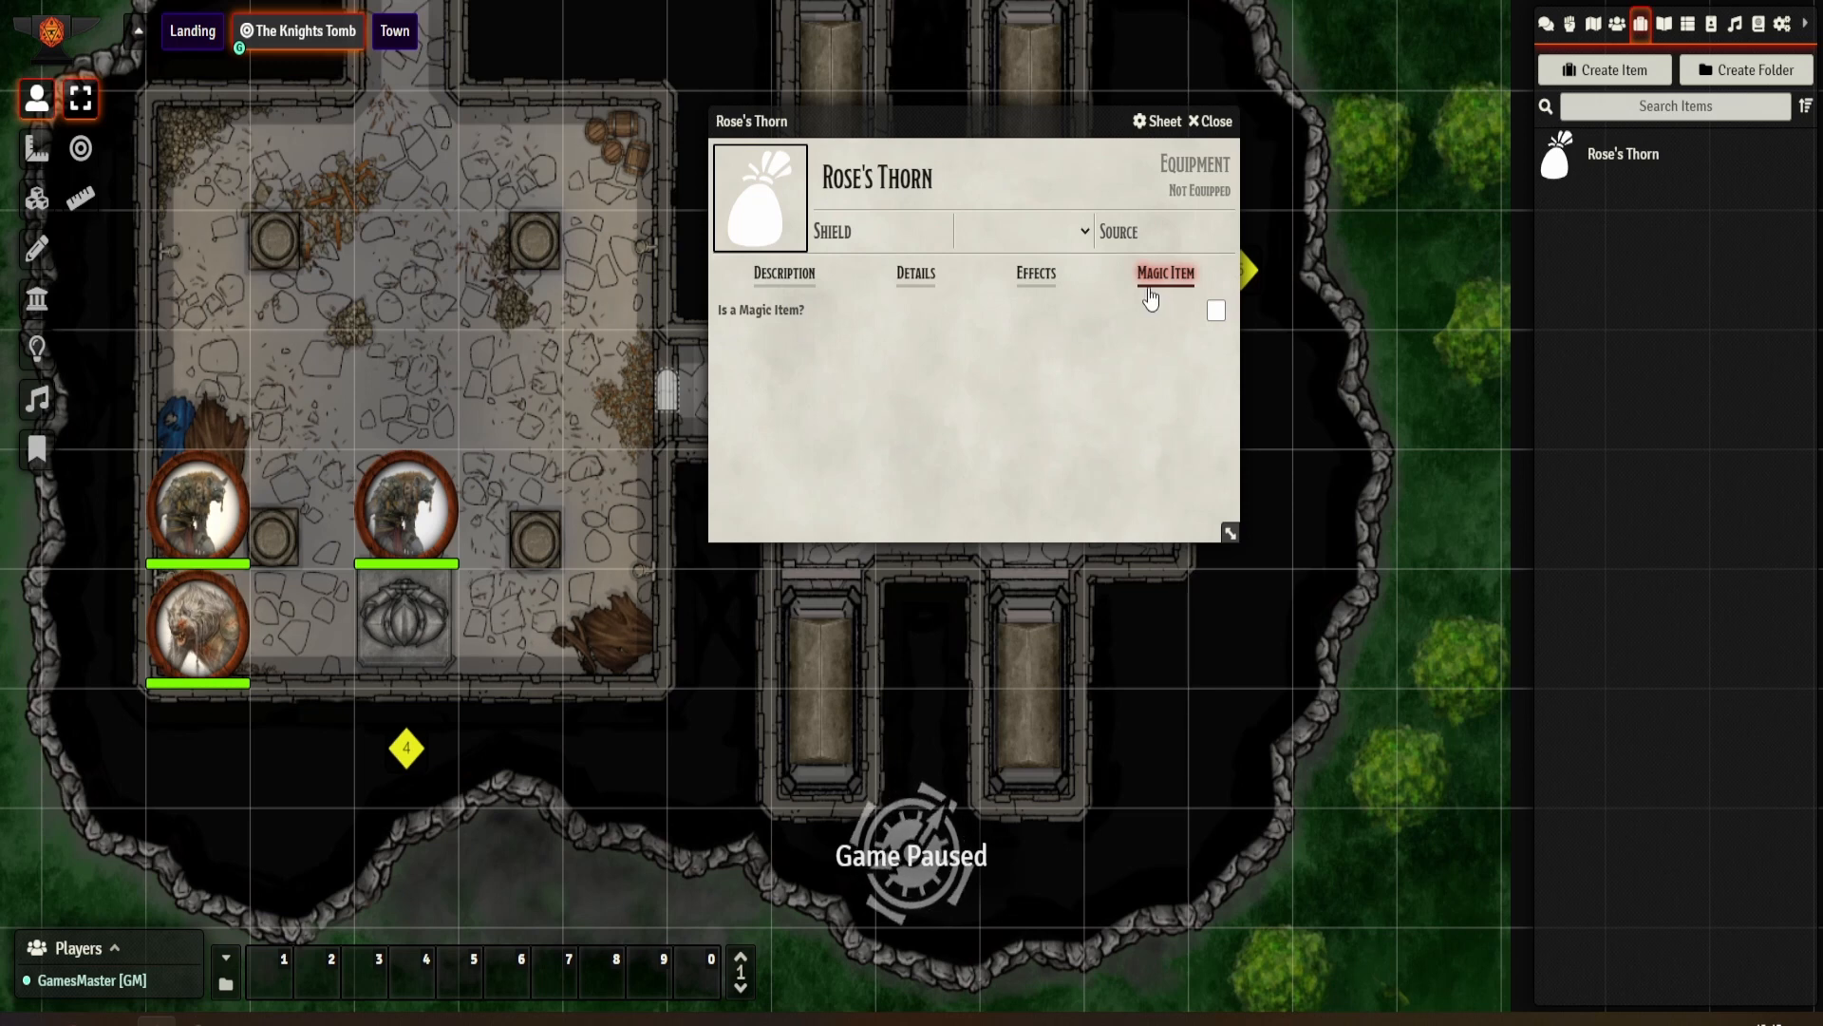
pyautogui.click(1216, 313)
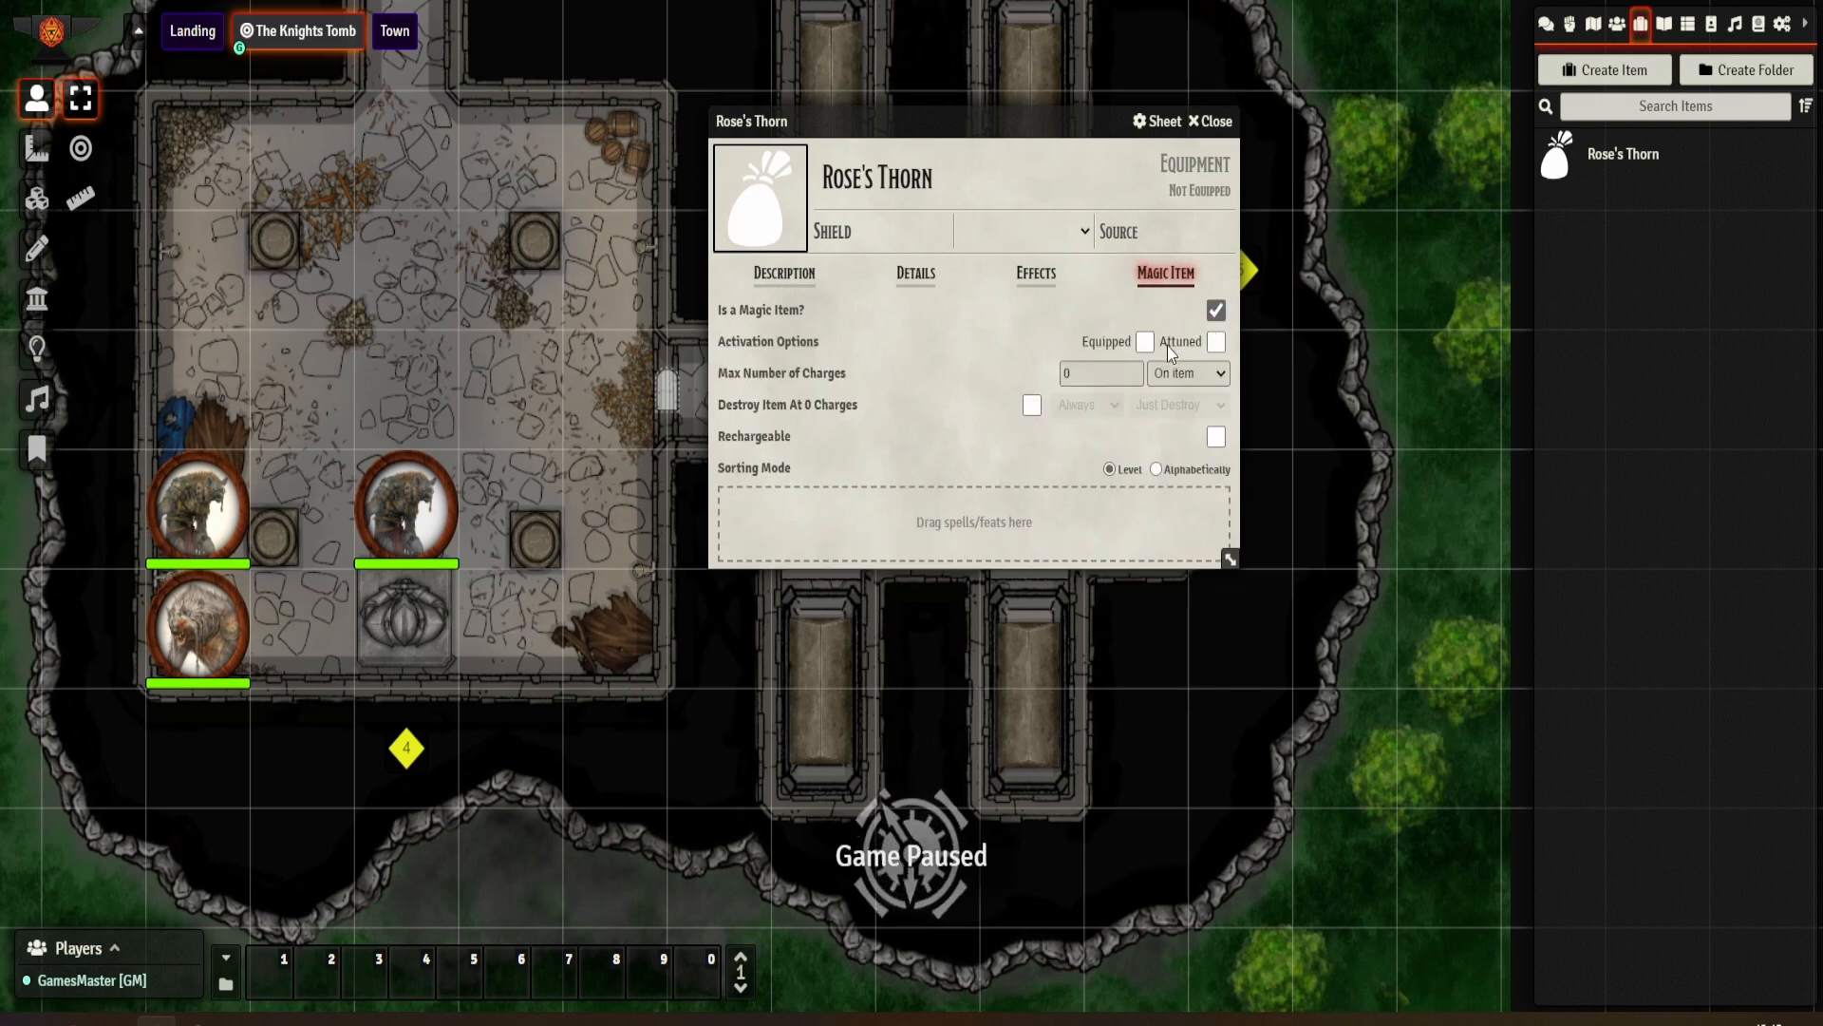
pyautogui.click(1151, 342)
pyautogui.click(1216, 342)
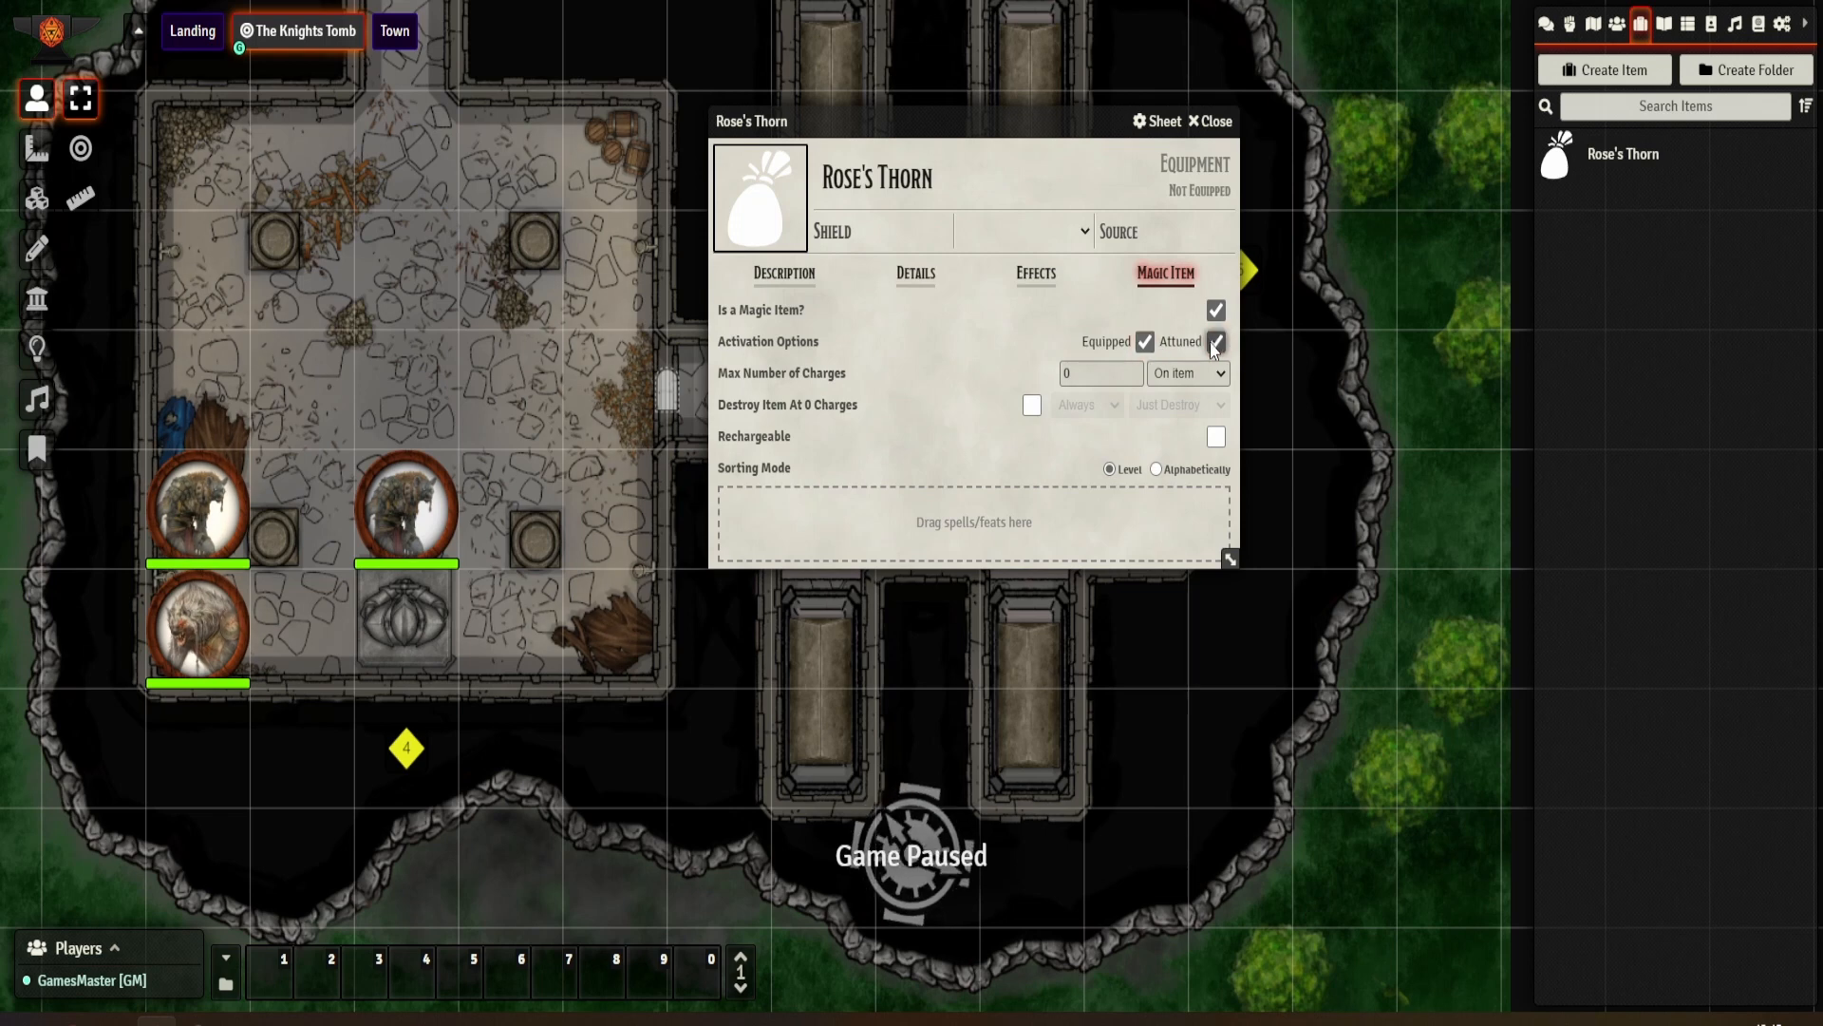
pyautogui.click(1100, 376)
pyautogui.moveTo(1099, 376); pyautogui.dragTo(1064, 380)
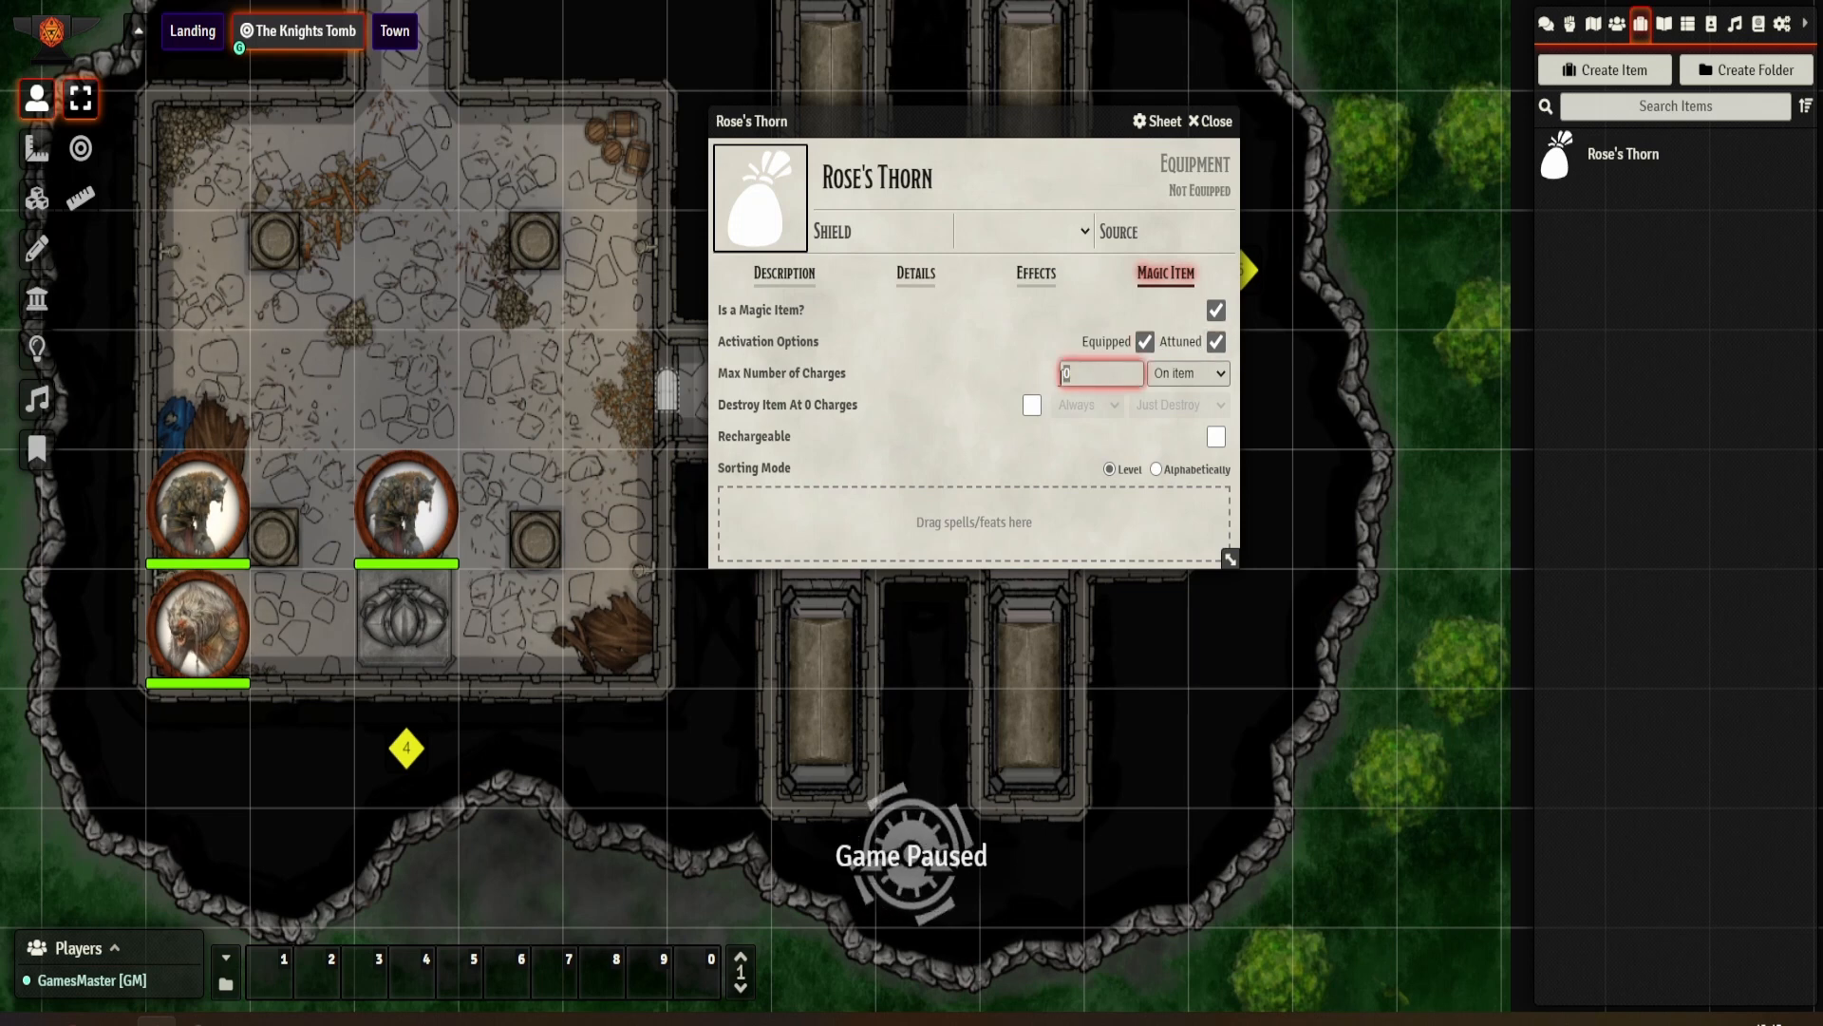
pyautogui.write('@')
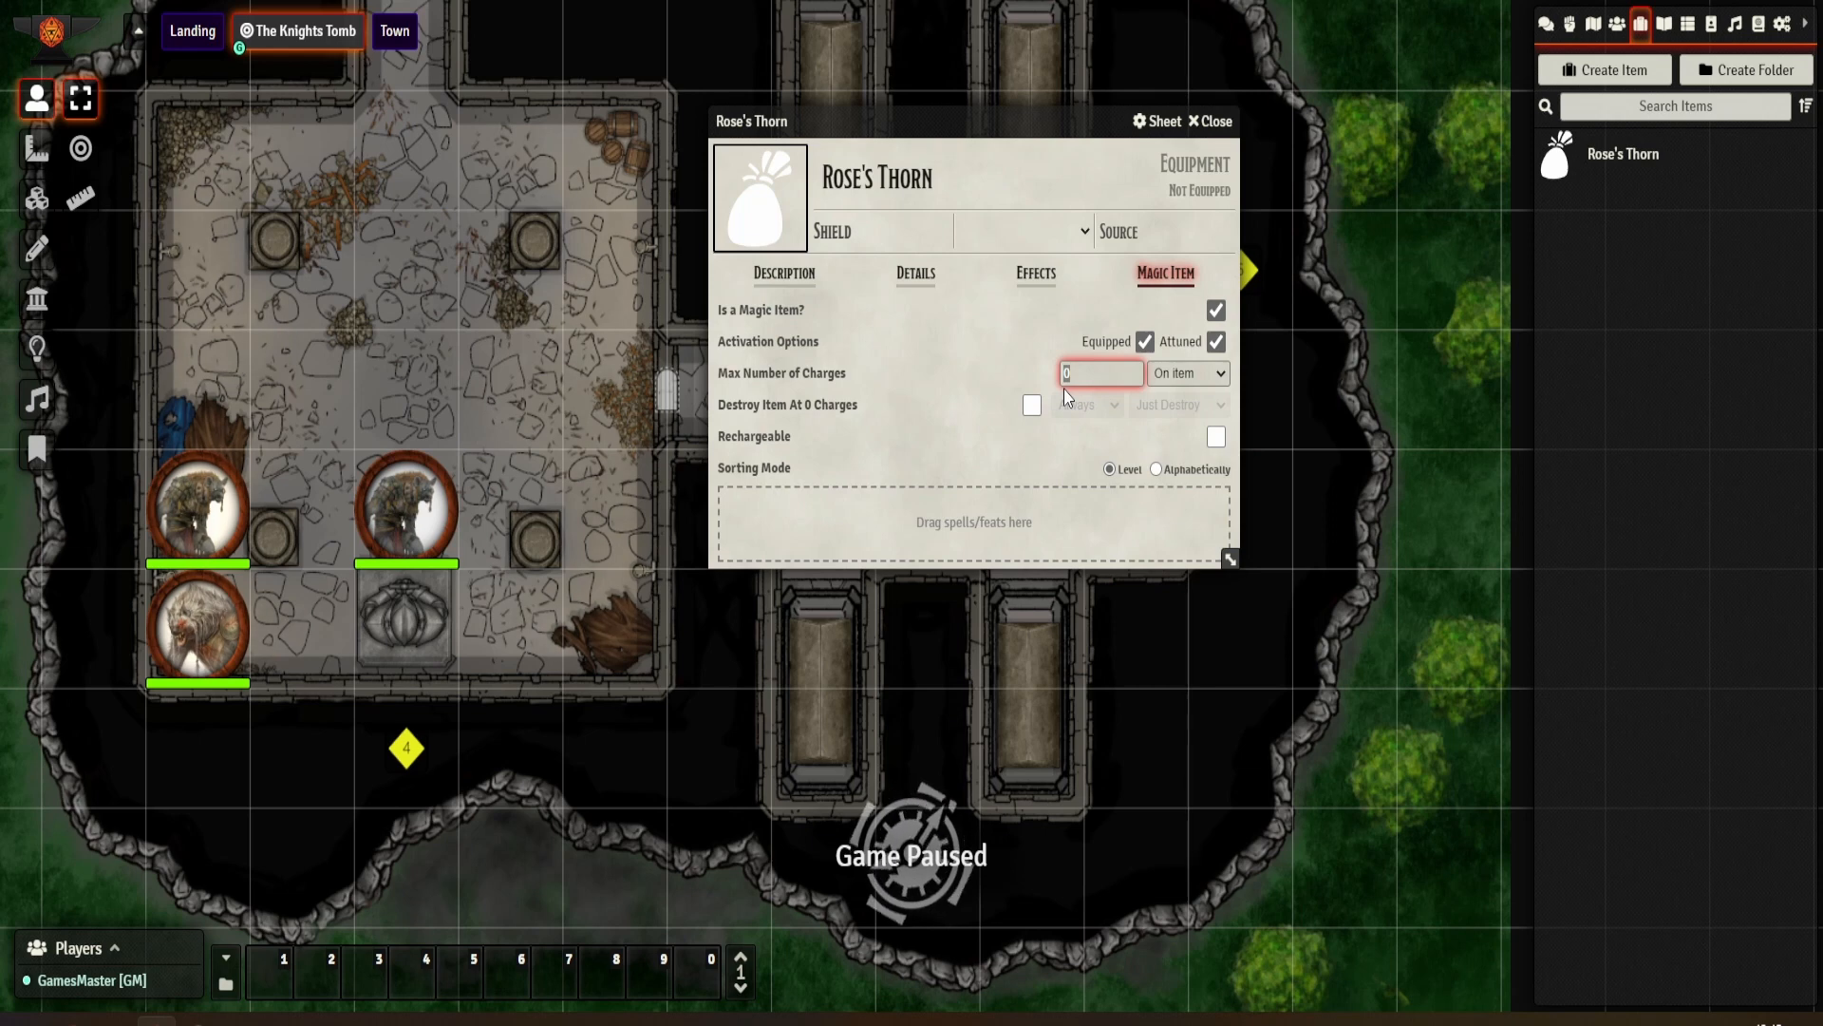
pyautogui.write('prof')
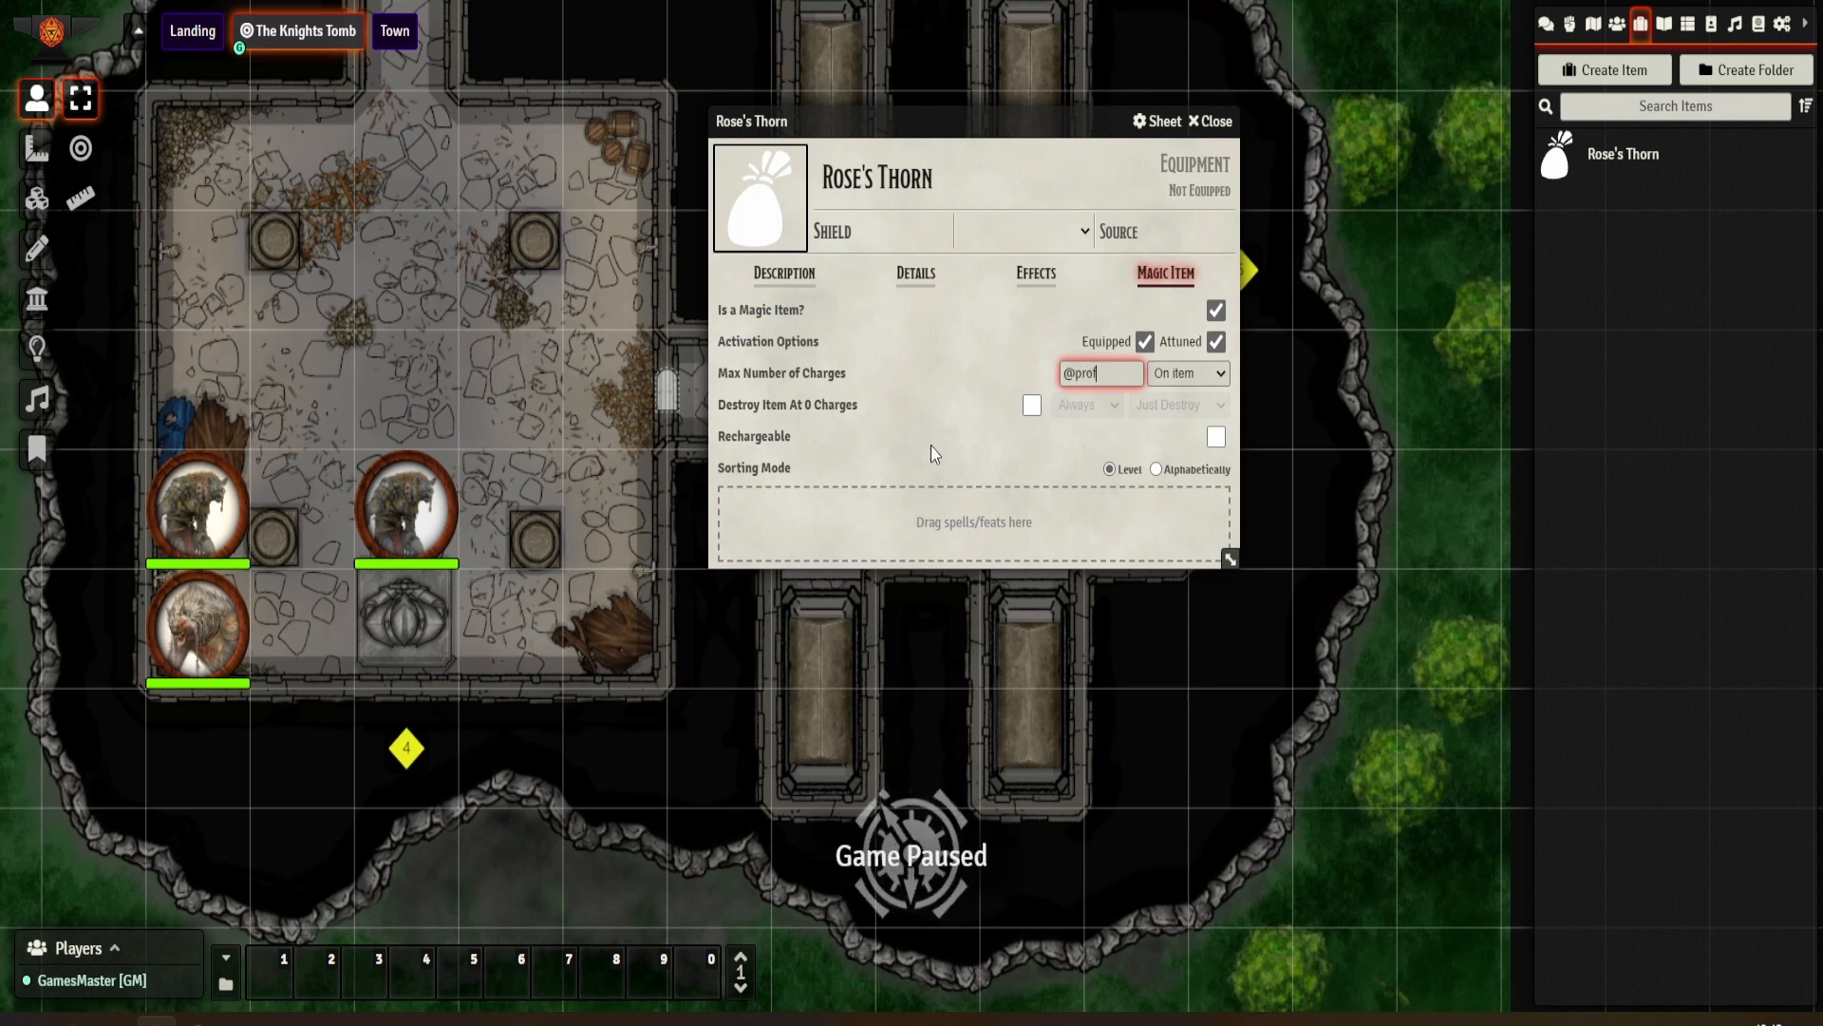
pyautogui.click(931, 447)
# Step: Make Rose's Thorn rechargeable and keep its charges set to On item
pyautogui.click(1216, 437)
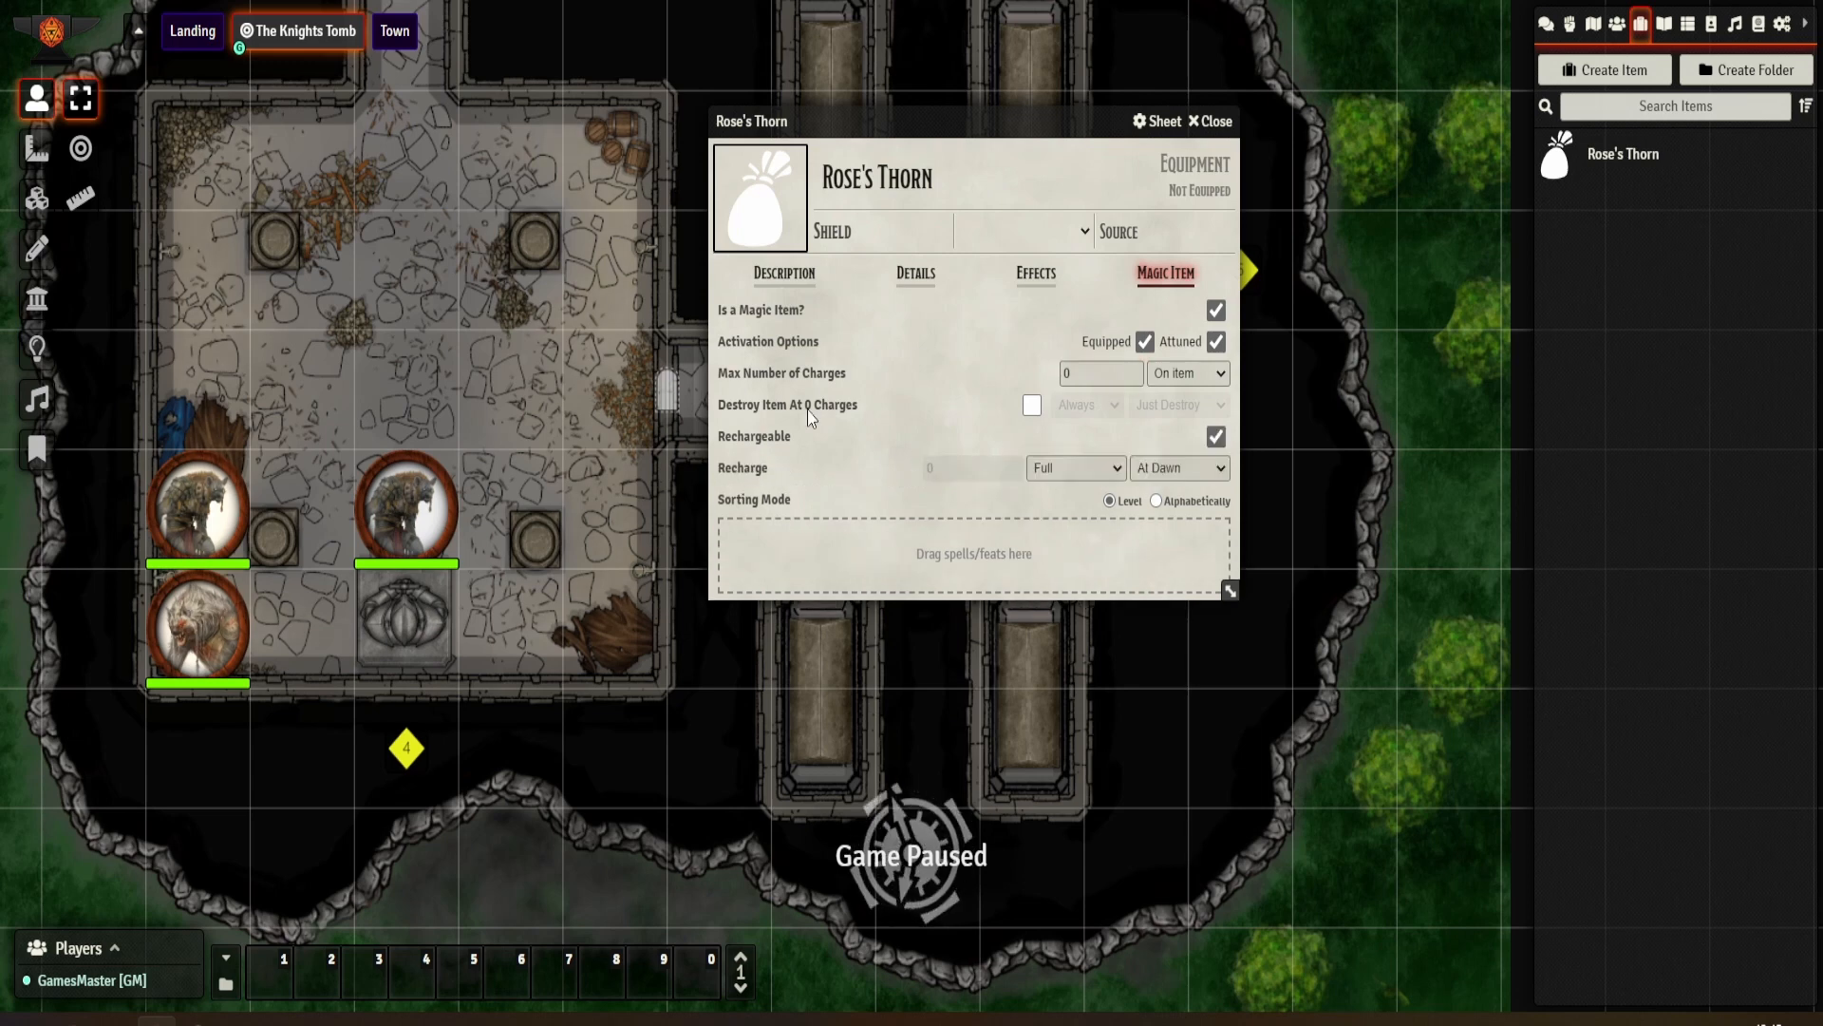
pyautogui.click(1109, 377)
pyautogui.click(1175, 375)
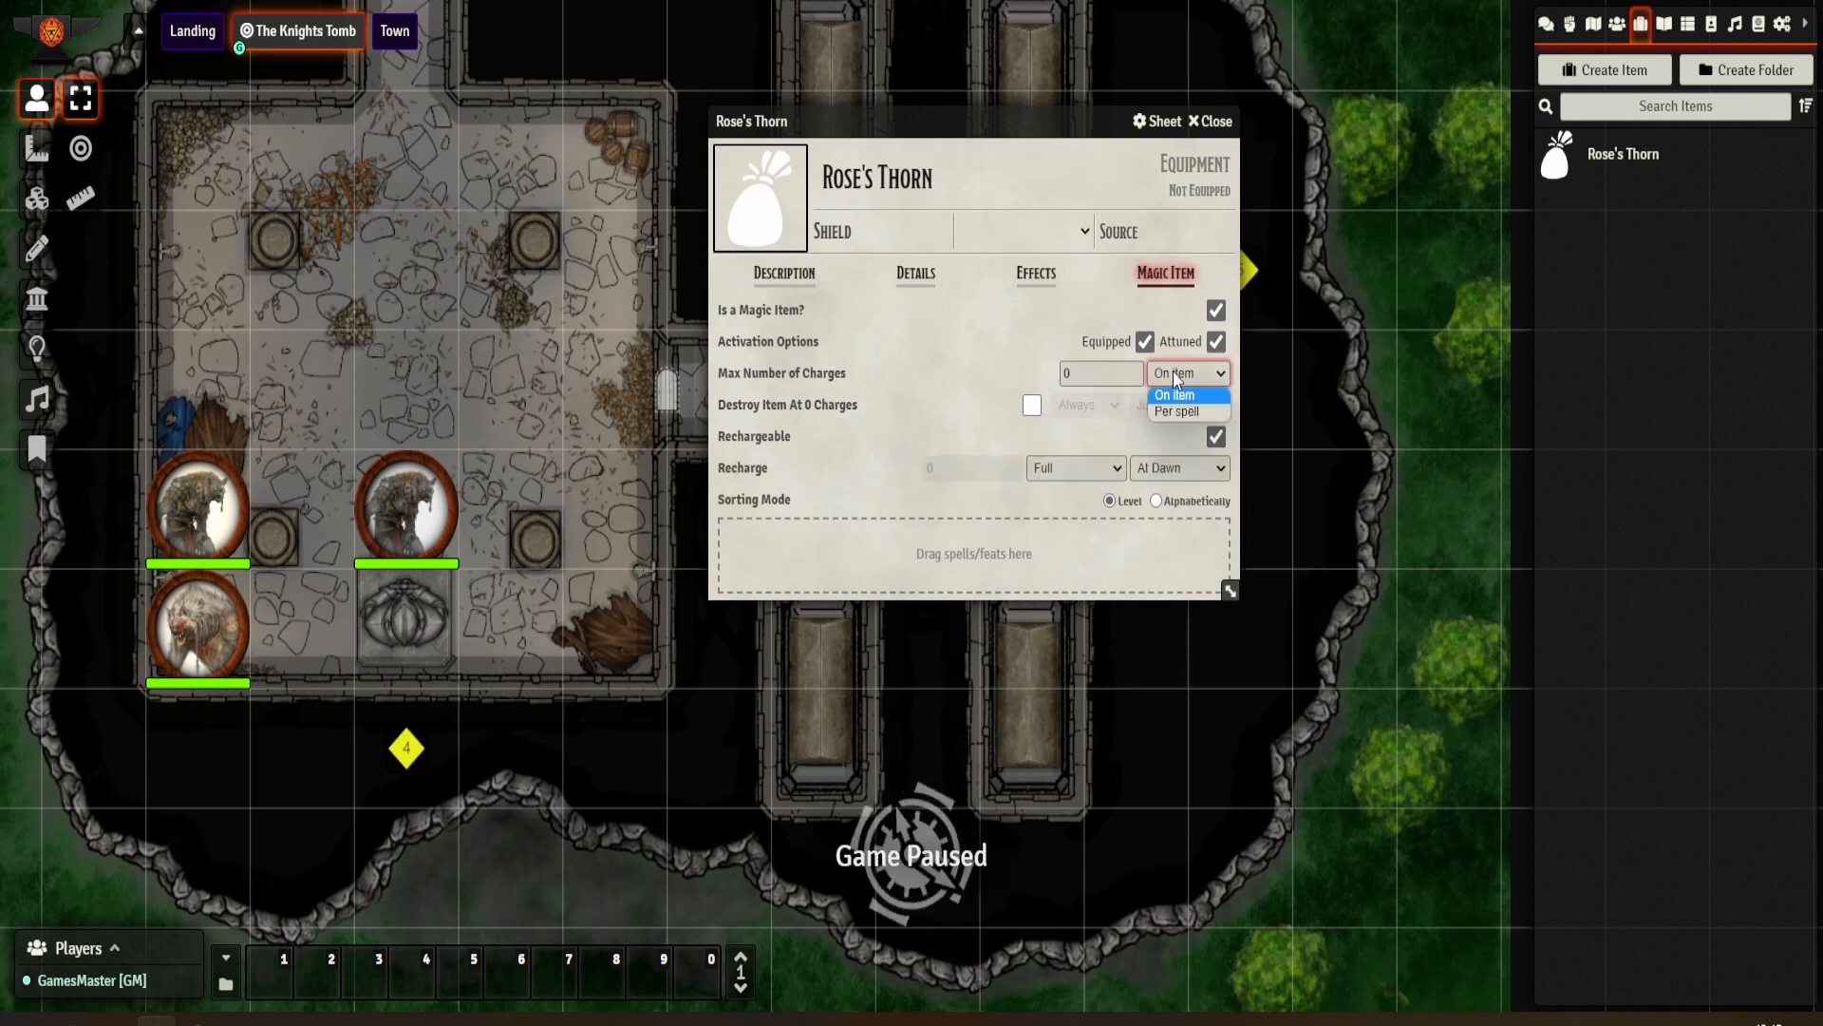
pyautogui.click(1175, 377)
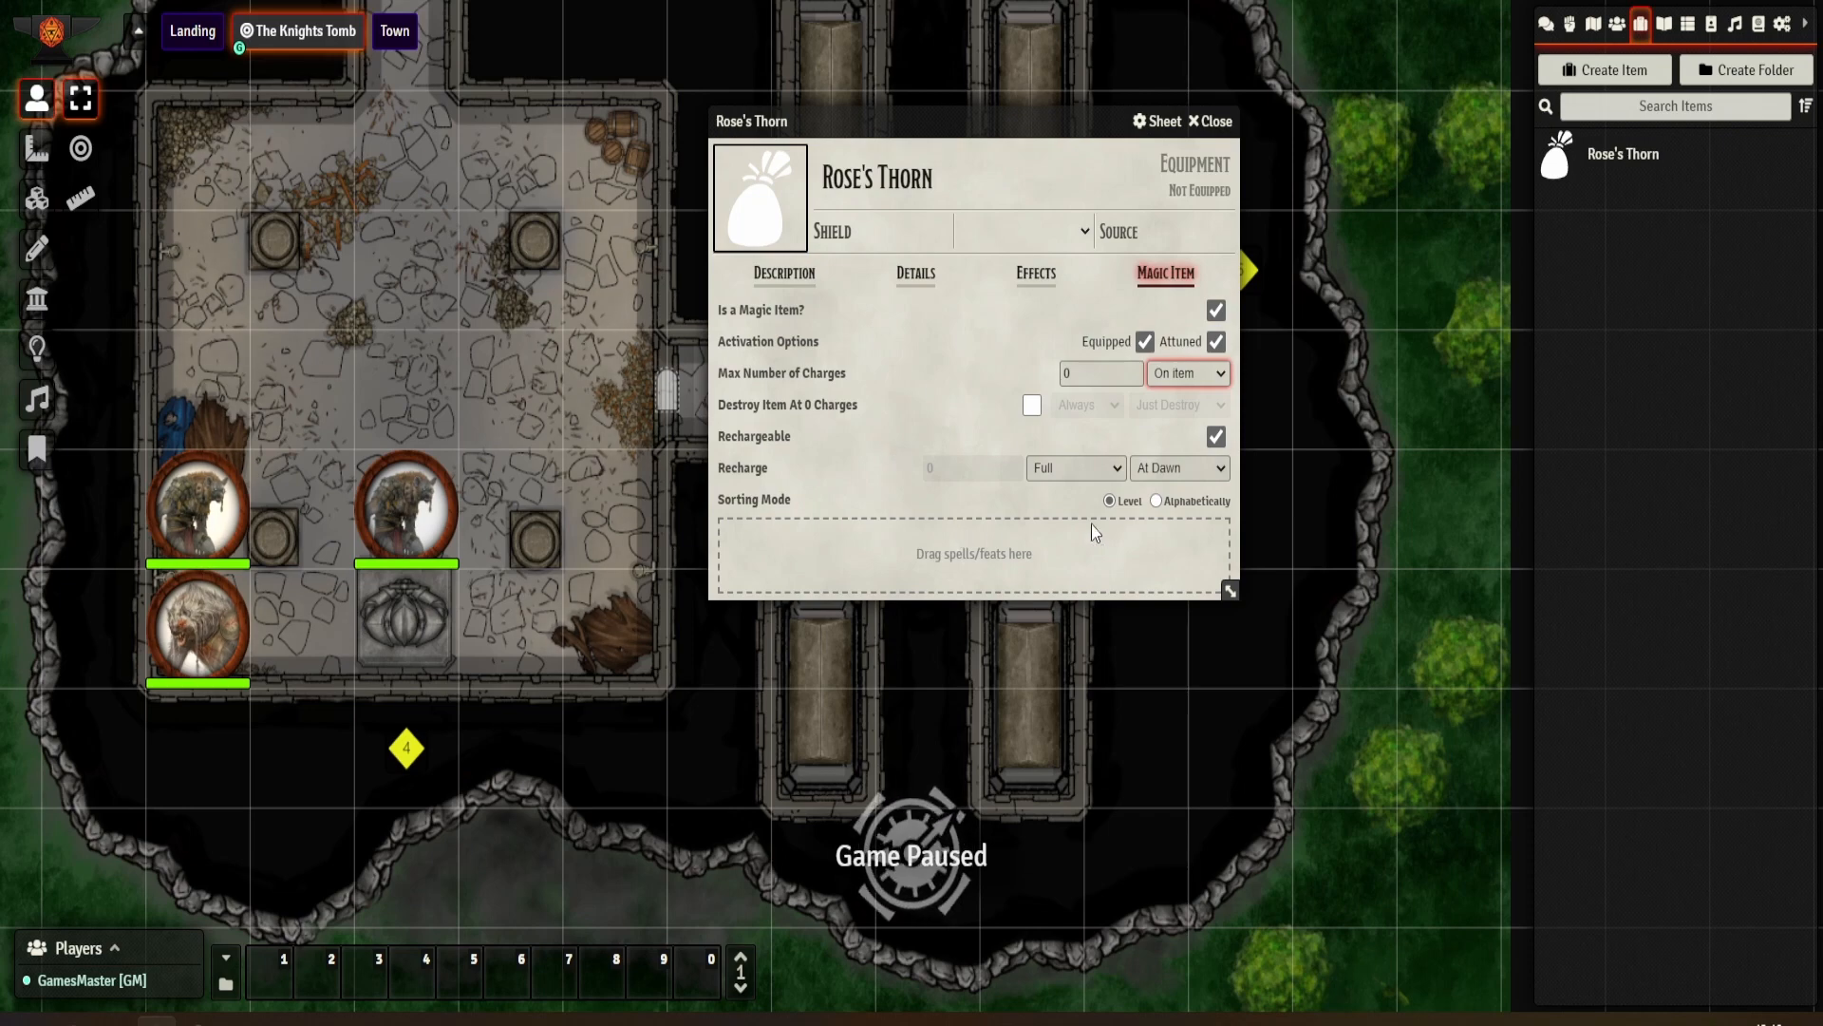
# Step: Search the Spells (SRD) compendium for "thor" with the Rose's Thorn sheet moved aside, then close the compendium
pyautogui.moveTo(972, 133); pyautogui.dragTo(1140, 139)
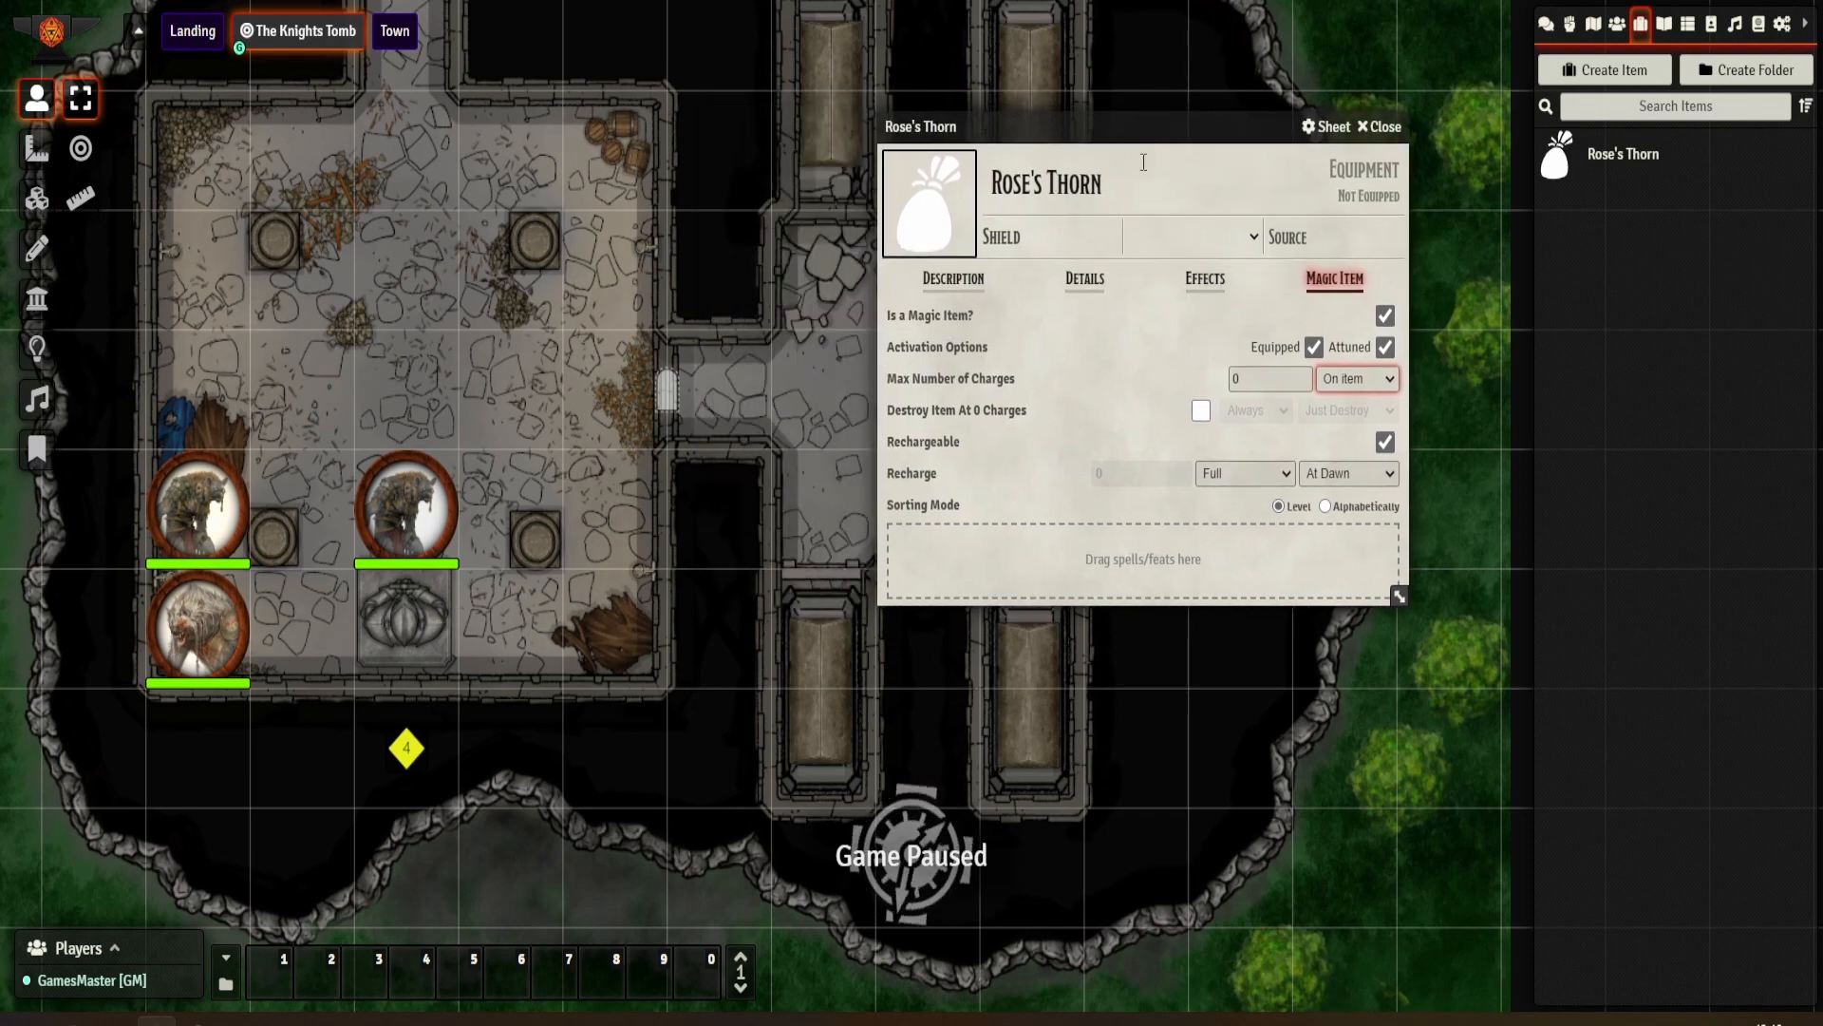
pyautogui.click(1760, 26)
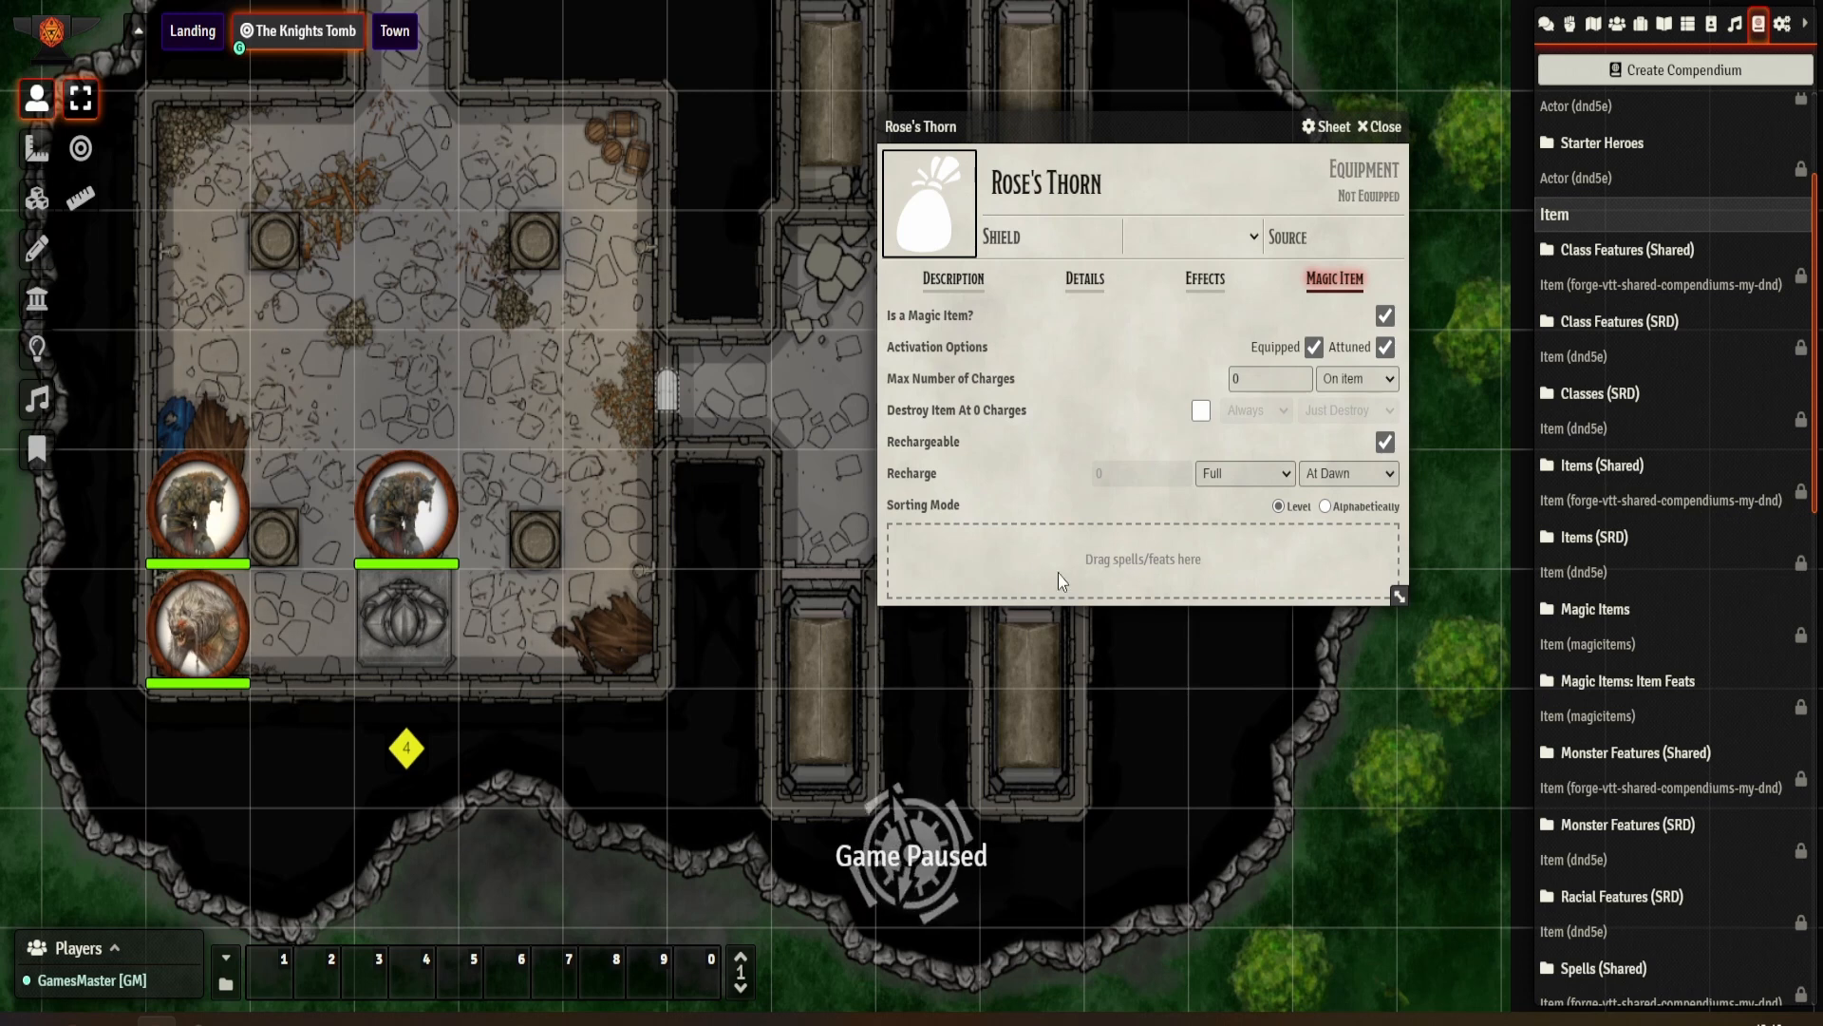
pyautogui.scroll(-2, 1603, 695)
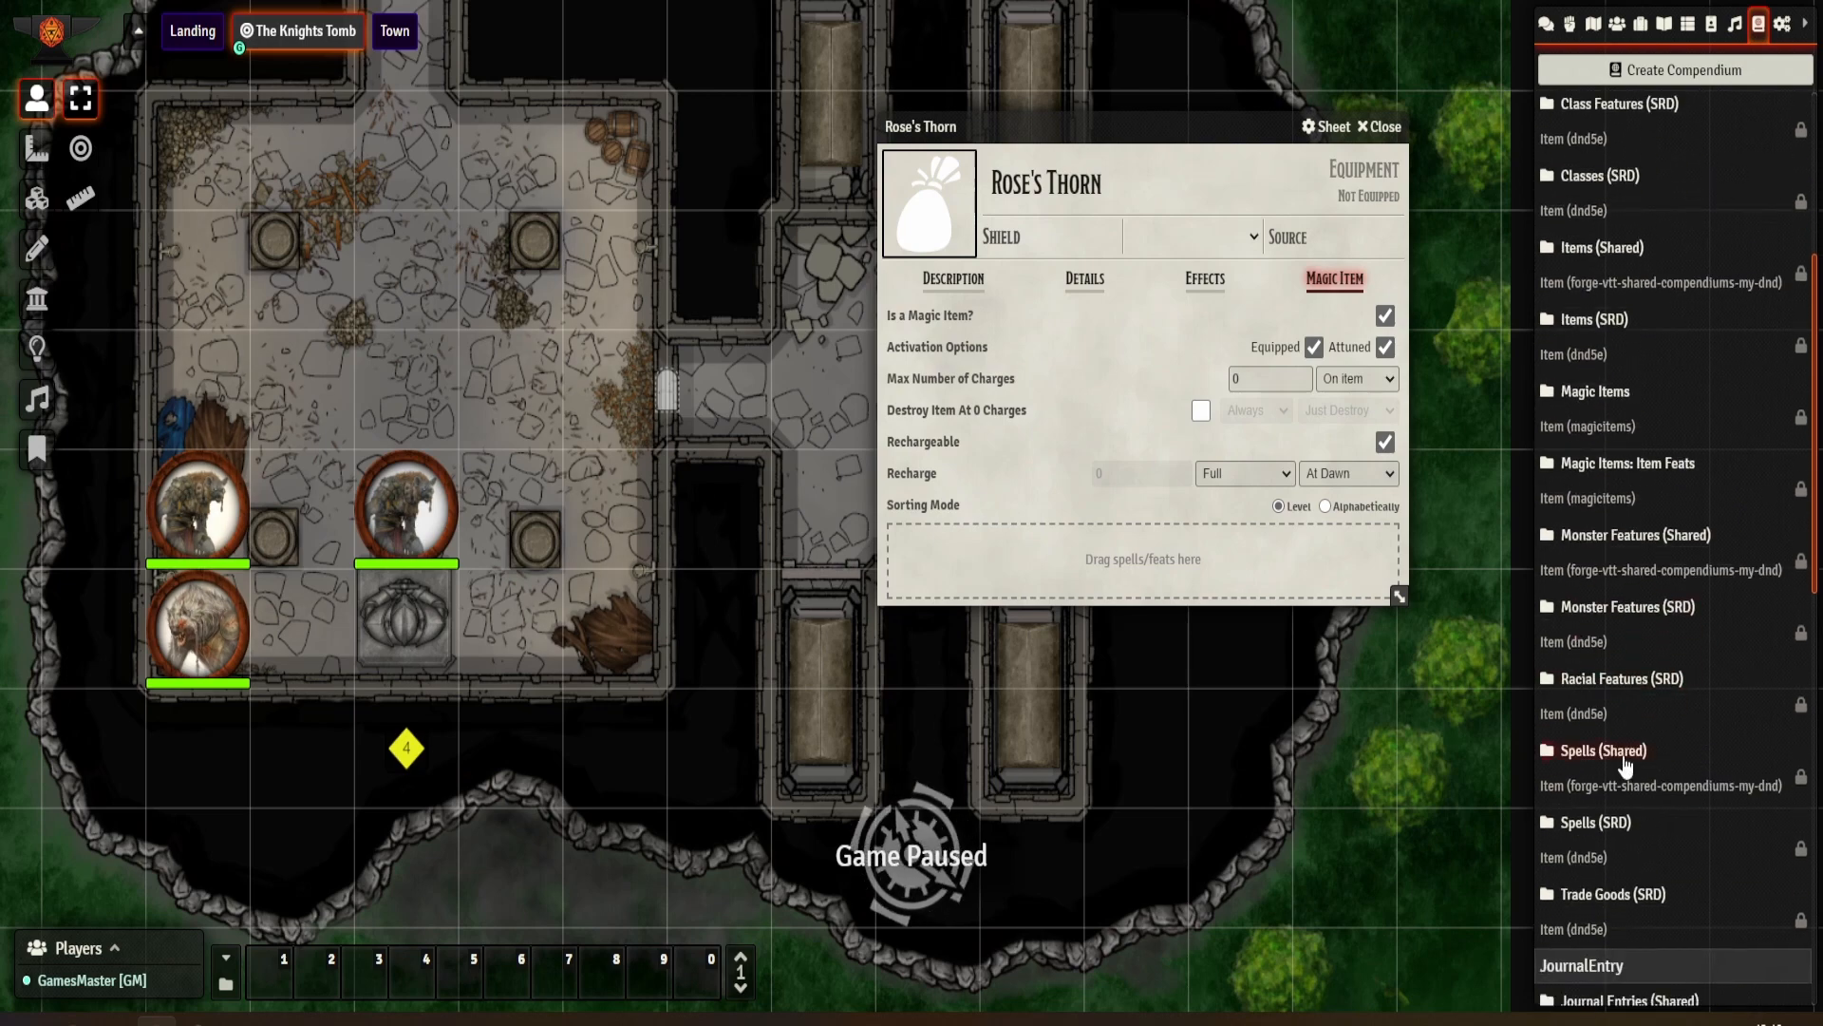
pyautogui.click(1604, 822)
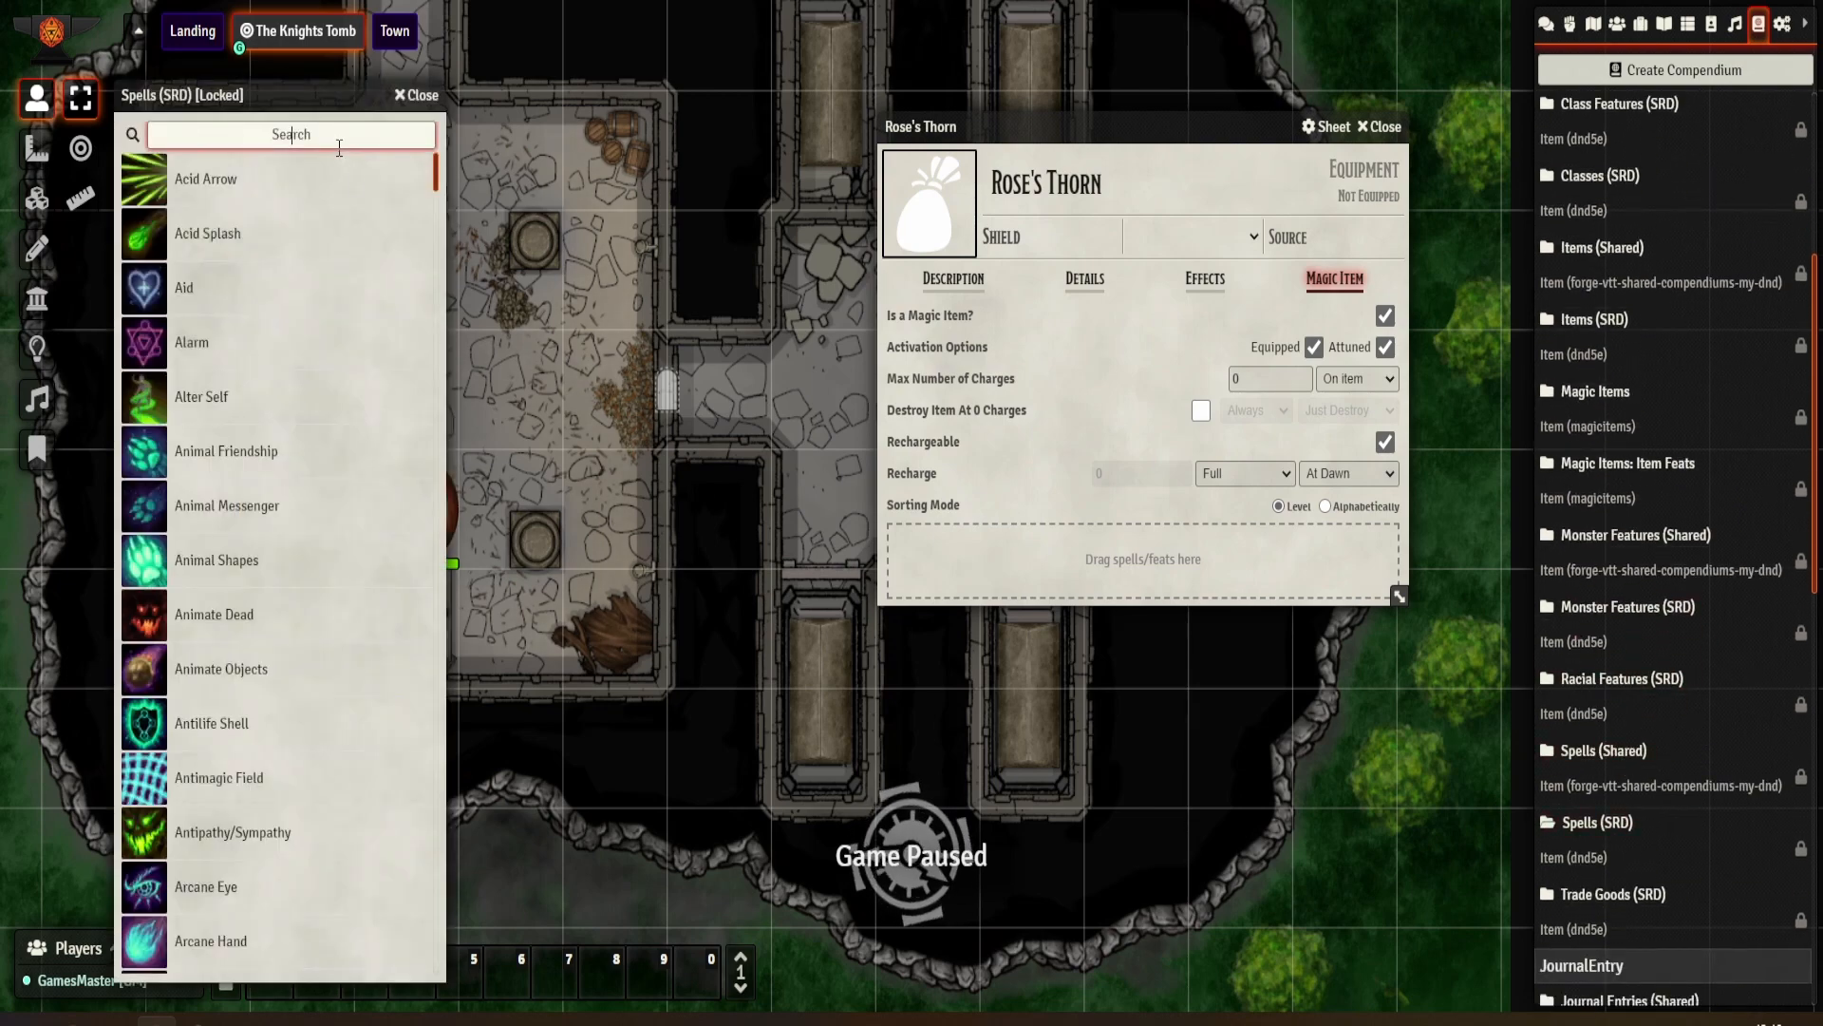
pyautogui.write('thor')
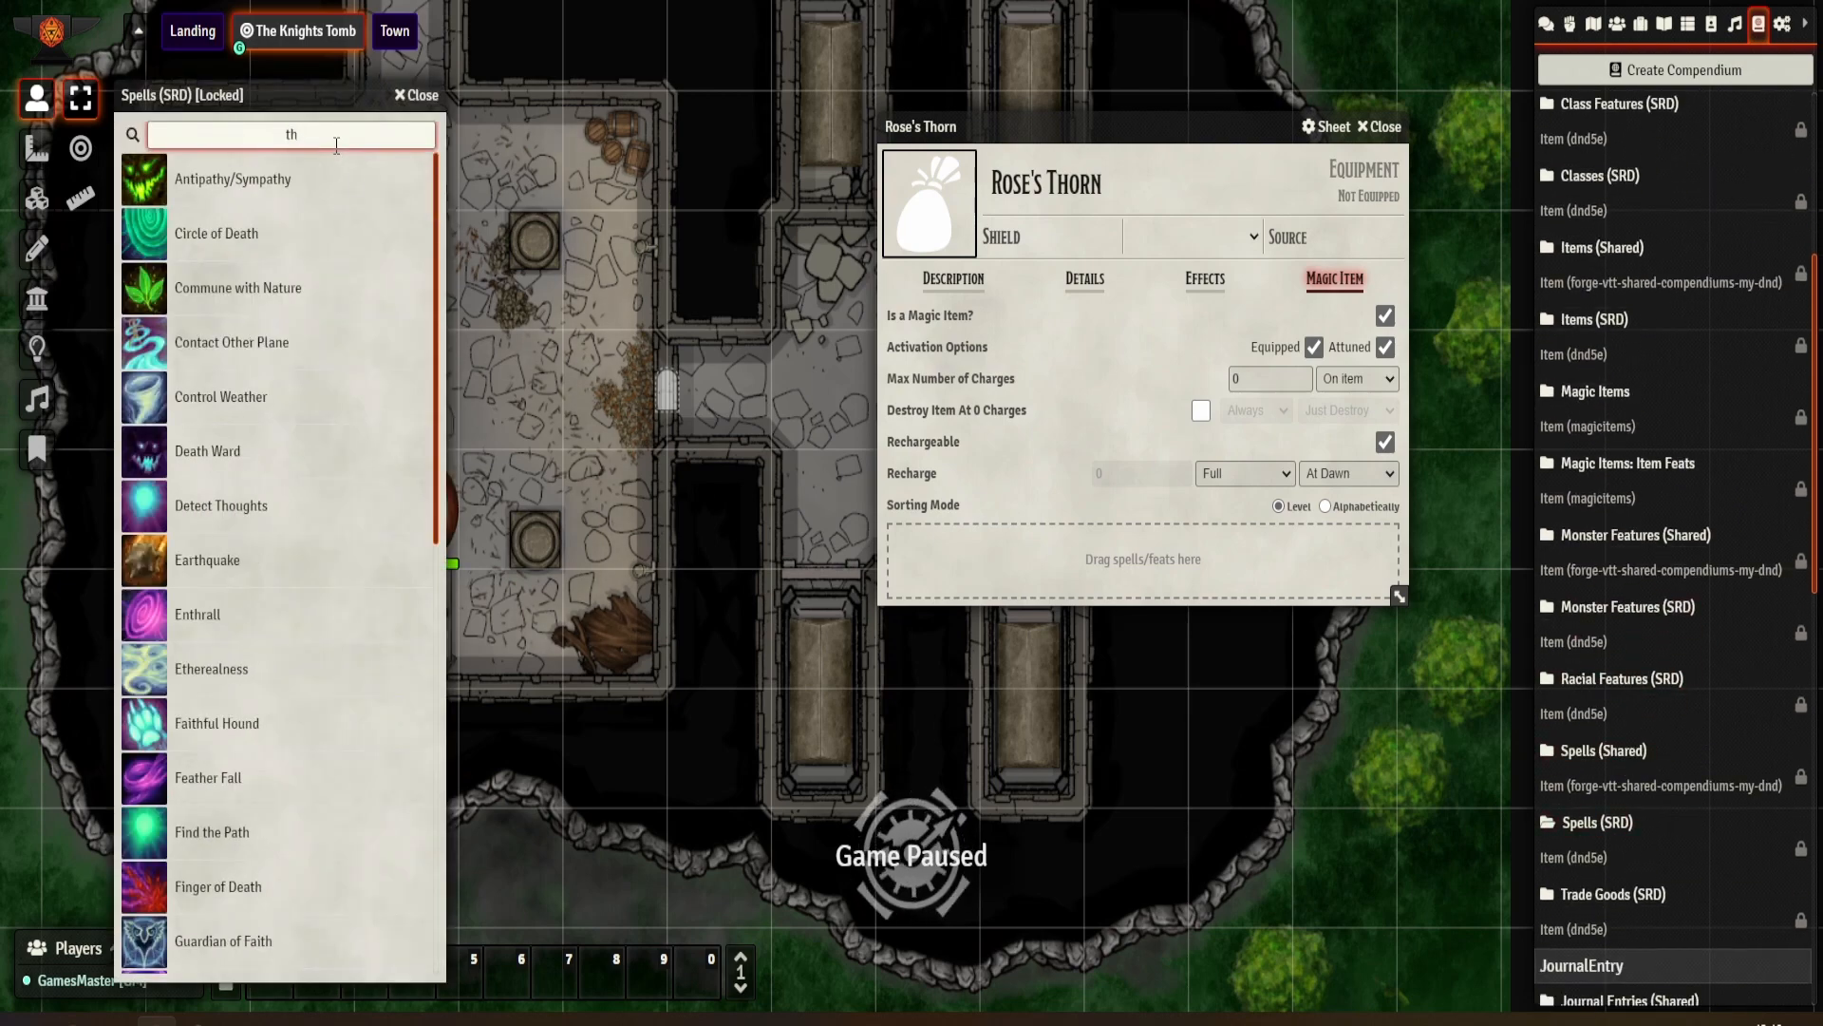
pyautogui.click(423, 95)
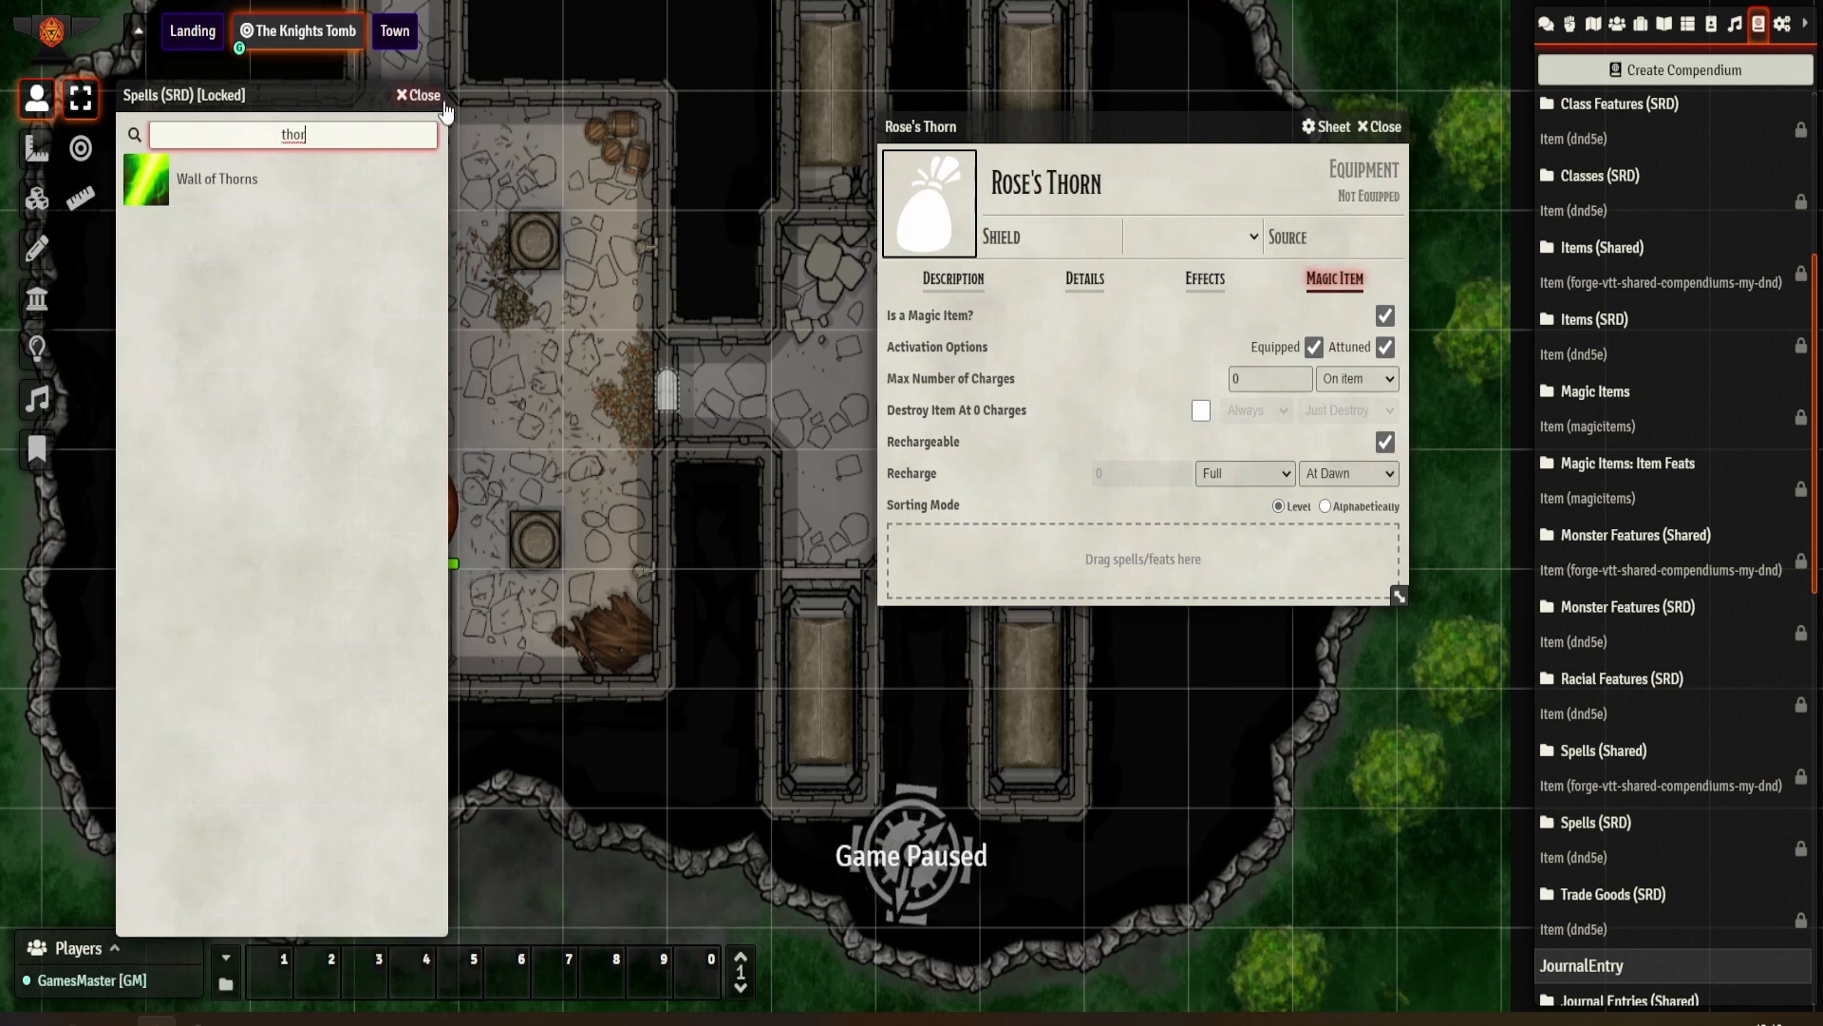
# Step: Search the Spells (Shared) compendium for "tho", then clear the search and close the compendium
pyautogui.click(1635, 752)
pyautogui.click(299, 135)
pyautogui.write('t')
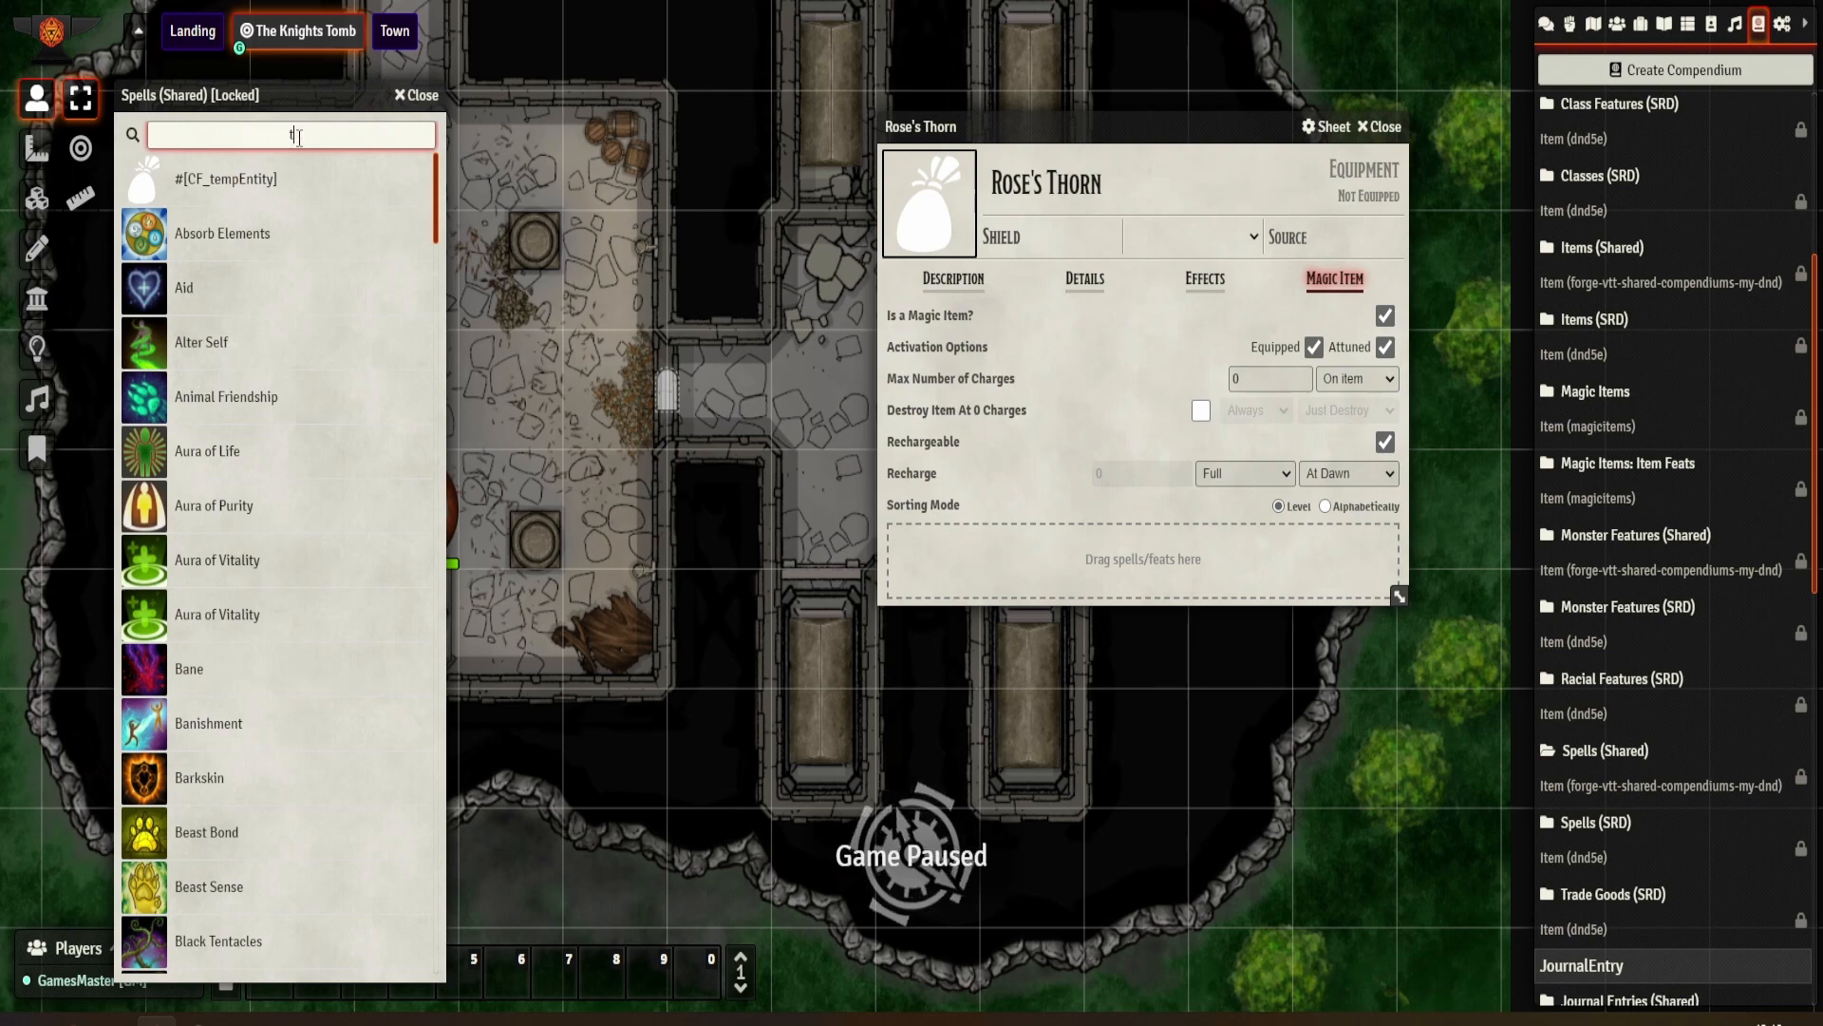
pyautogui.write('ho')
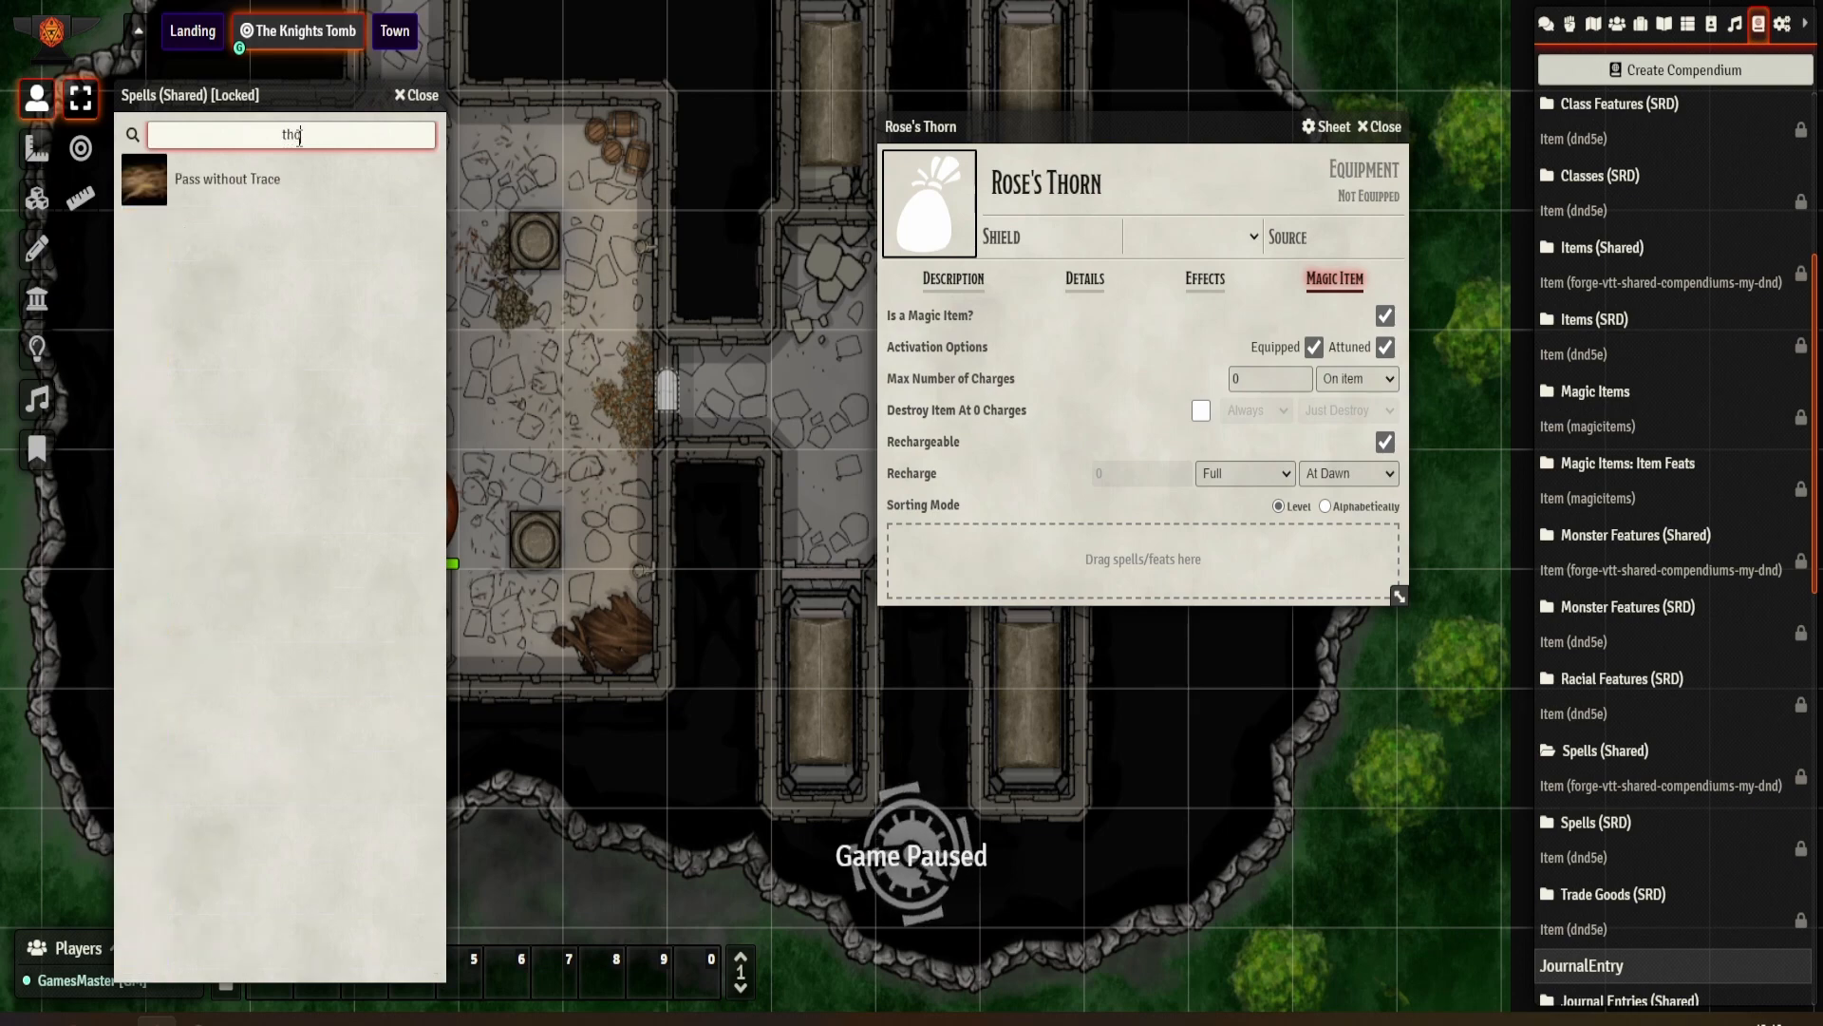
pyautogui.press('BackSpace')
pyautogui.press('BackSpace')
pyautogui.press('BackSpace')
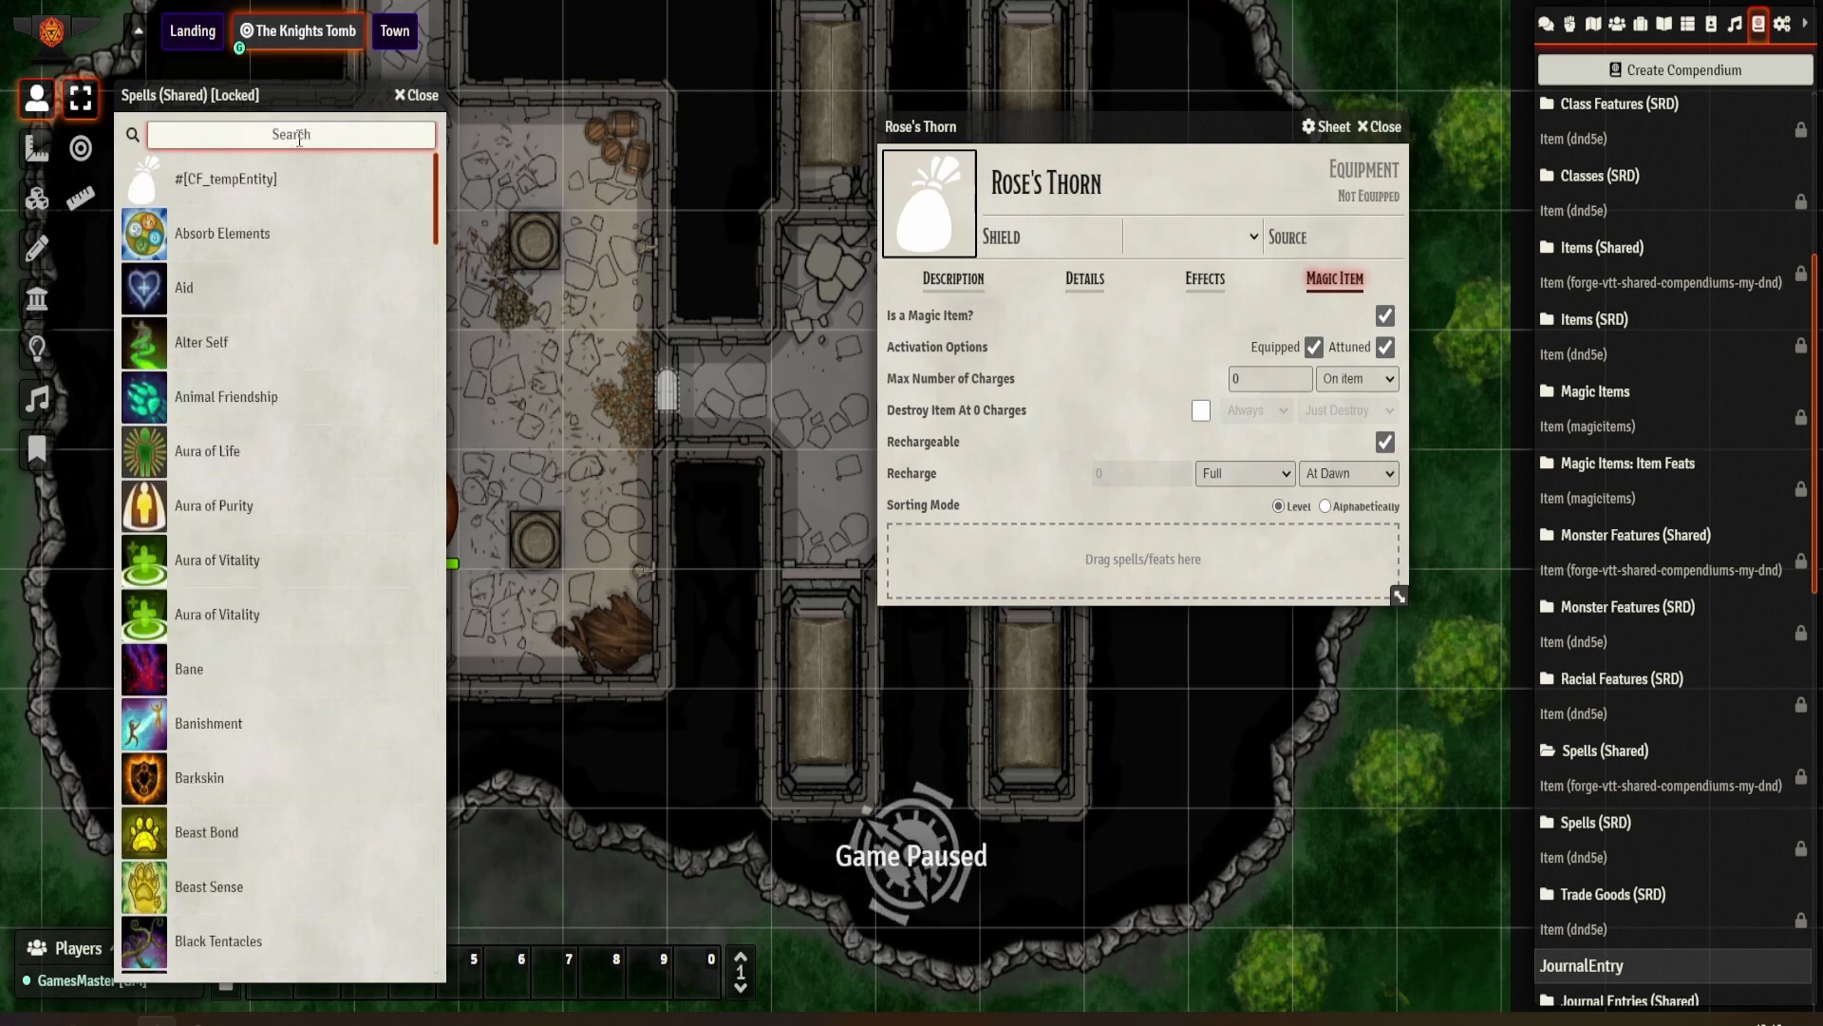
pyautogui.click(416, 95)
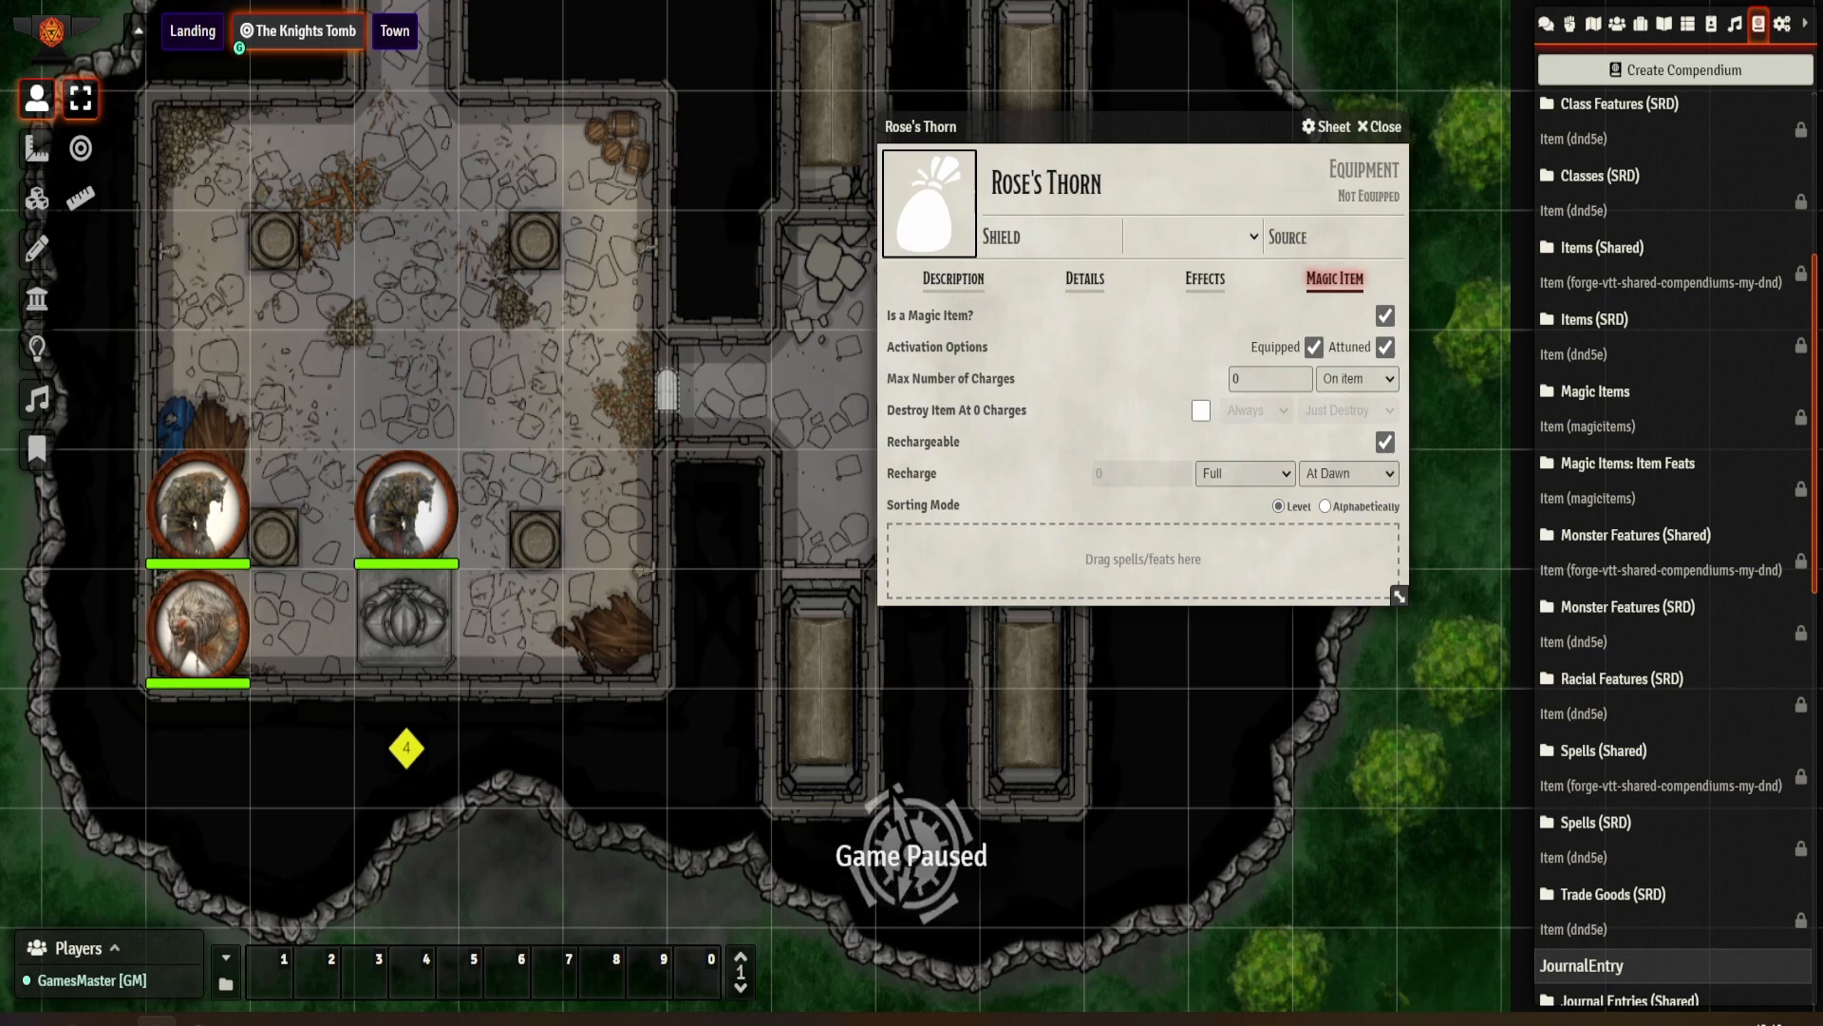
# Step: Find Fire Bolt in the Spells (SRD) compendium by searching "fire" and add it to the spells of Rose's Thorn
pyautogui.click(1709, 834)
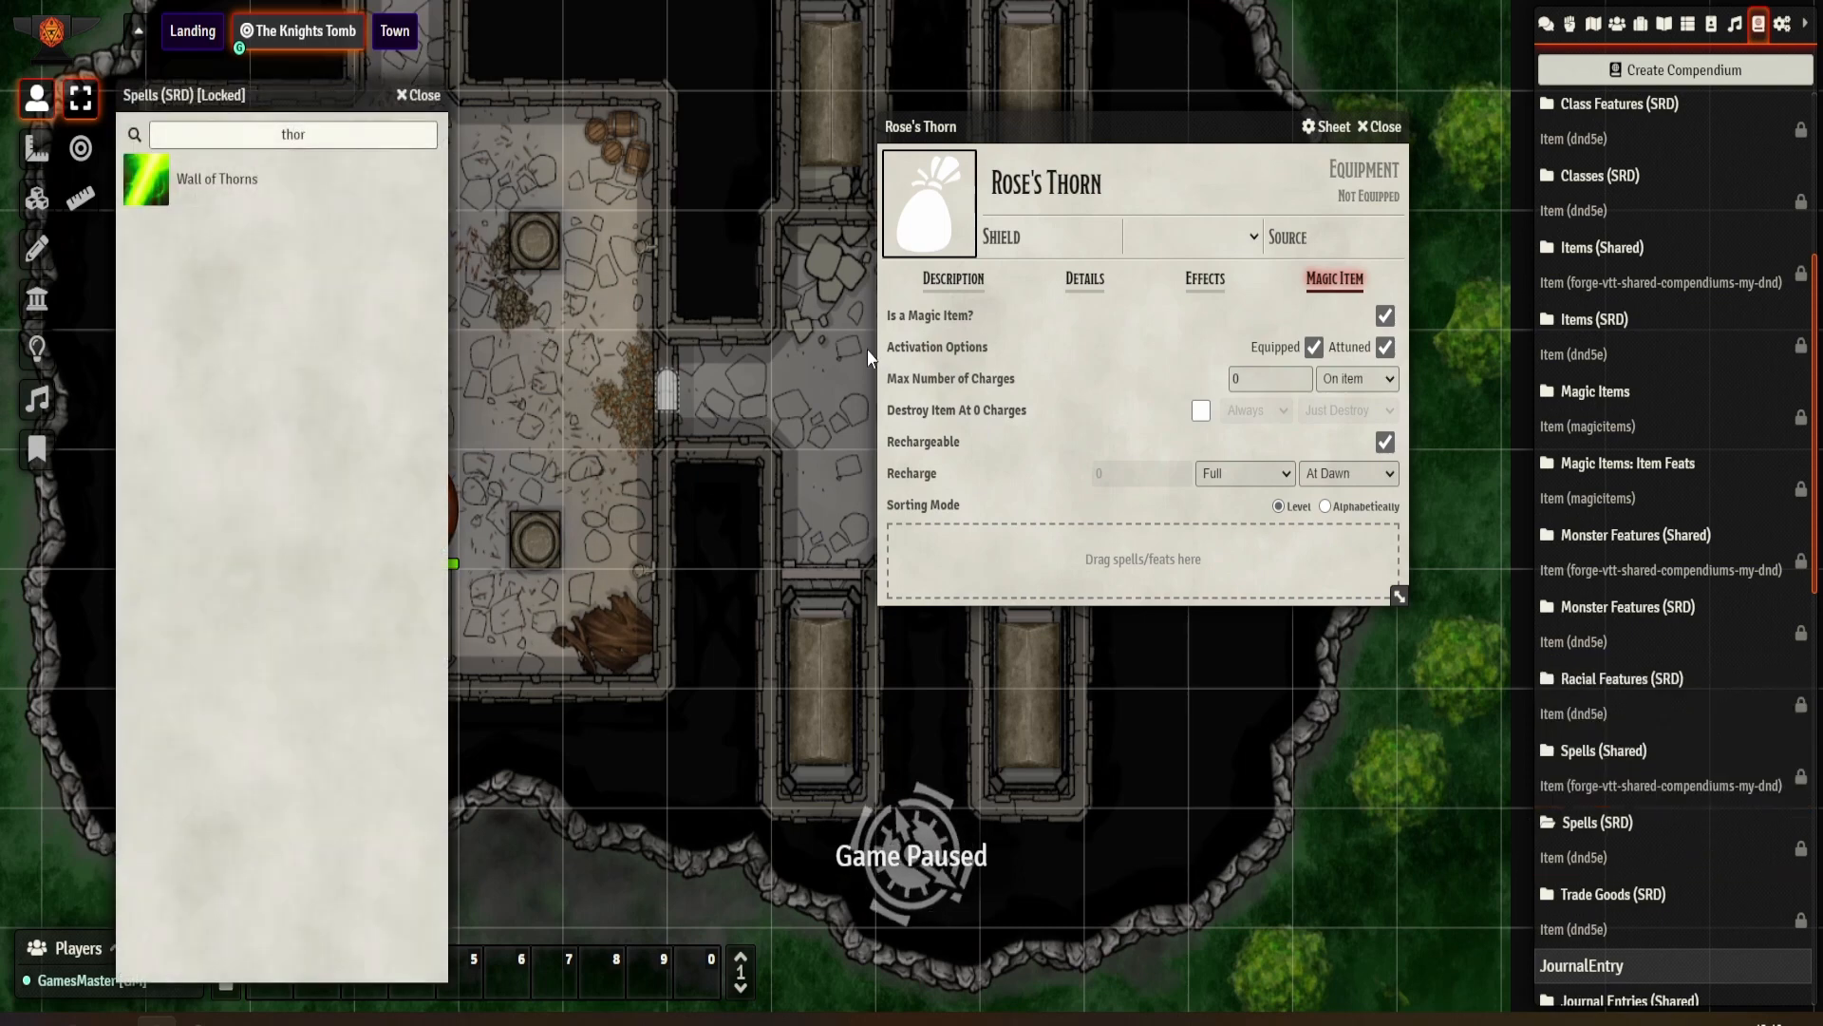
pyautogui.click(257, 127)
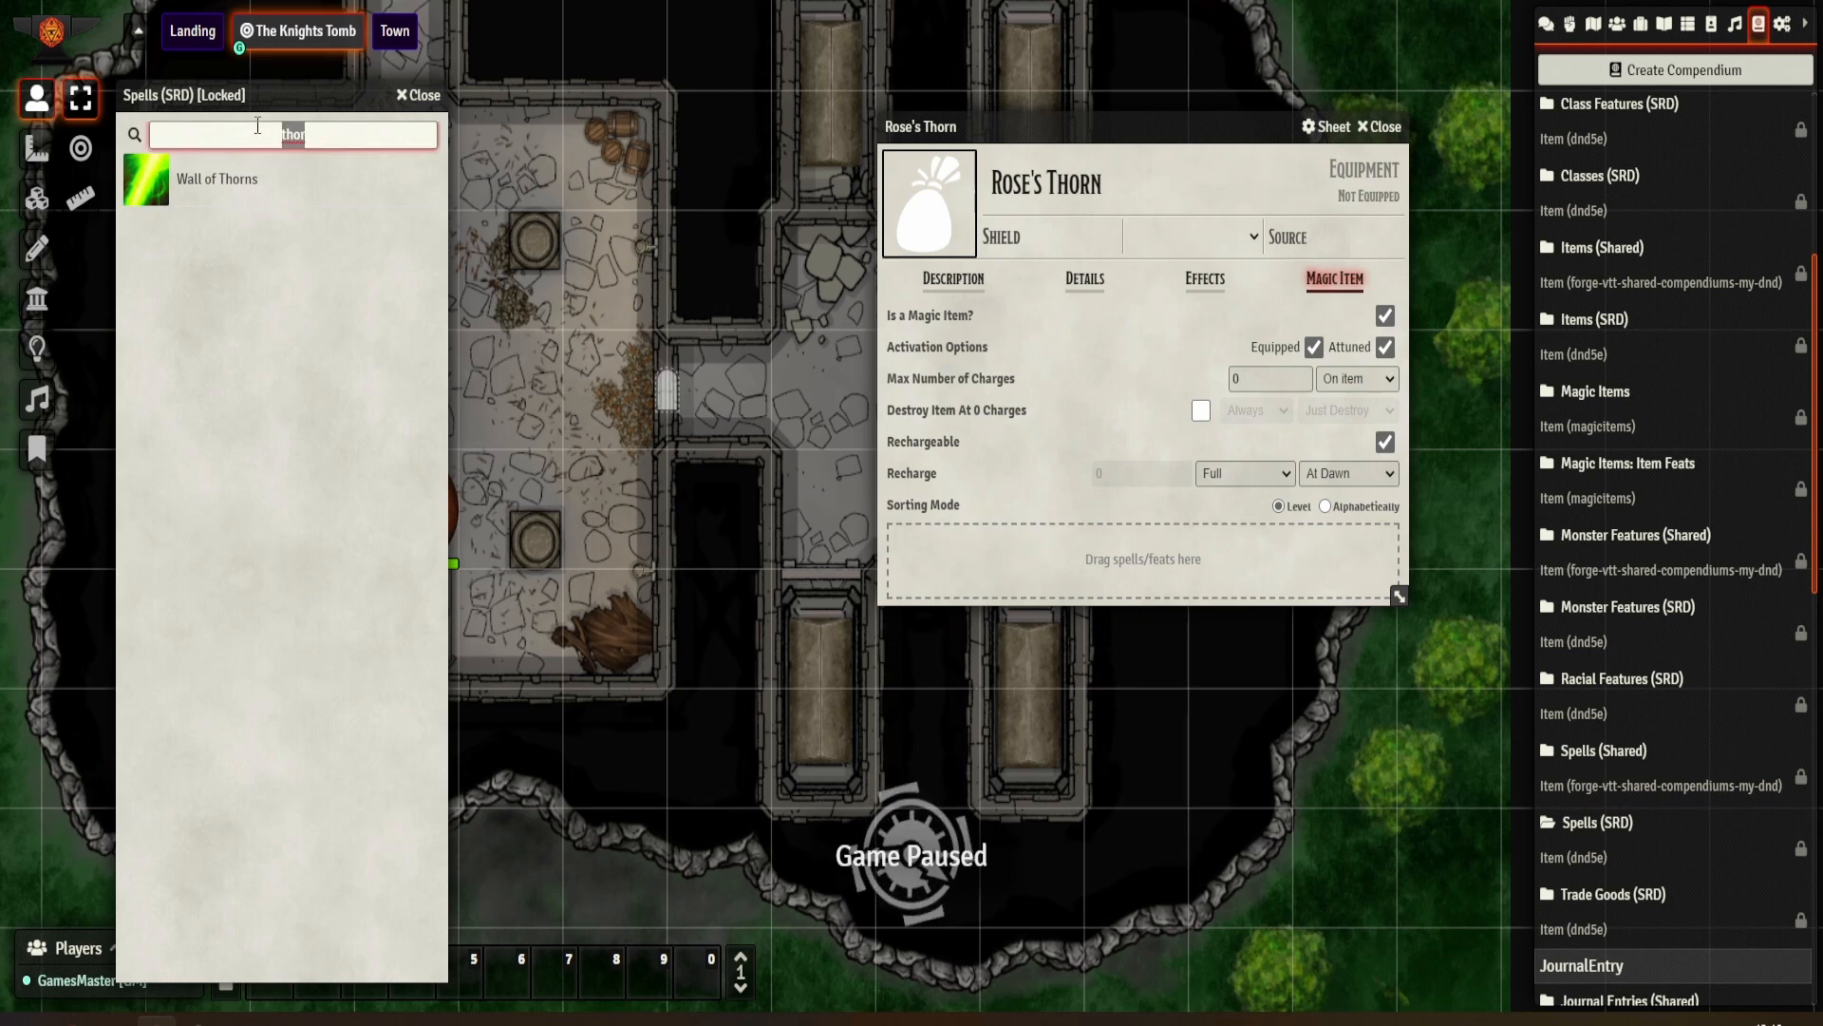
pyautogui.write('fire')
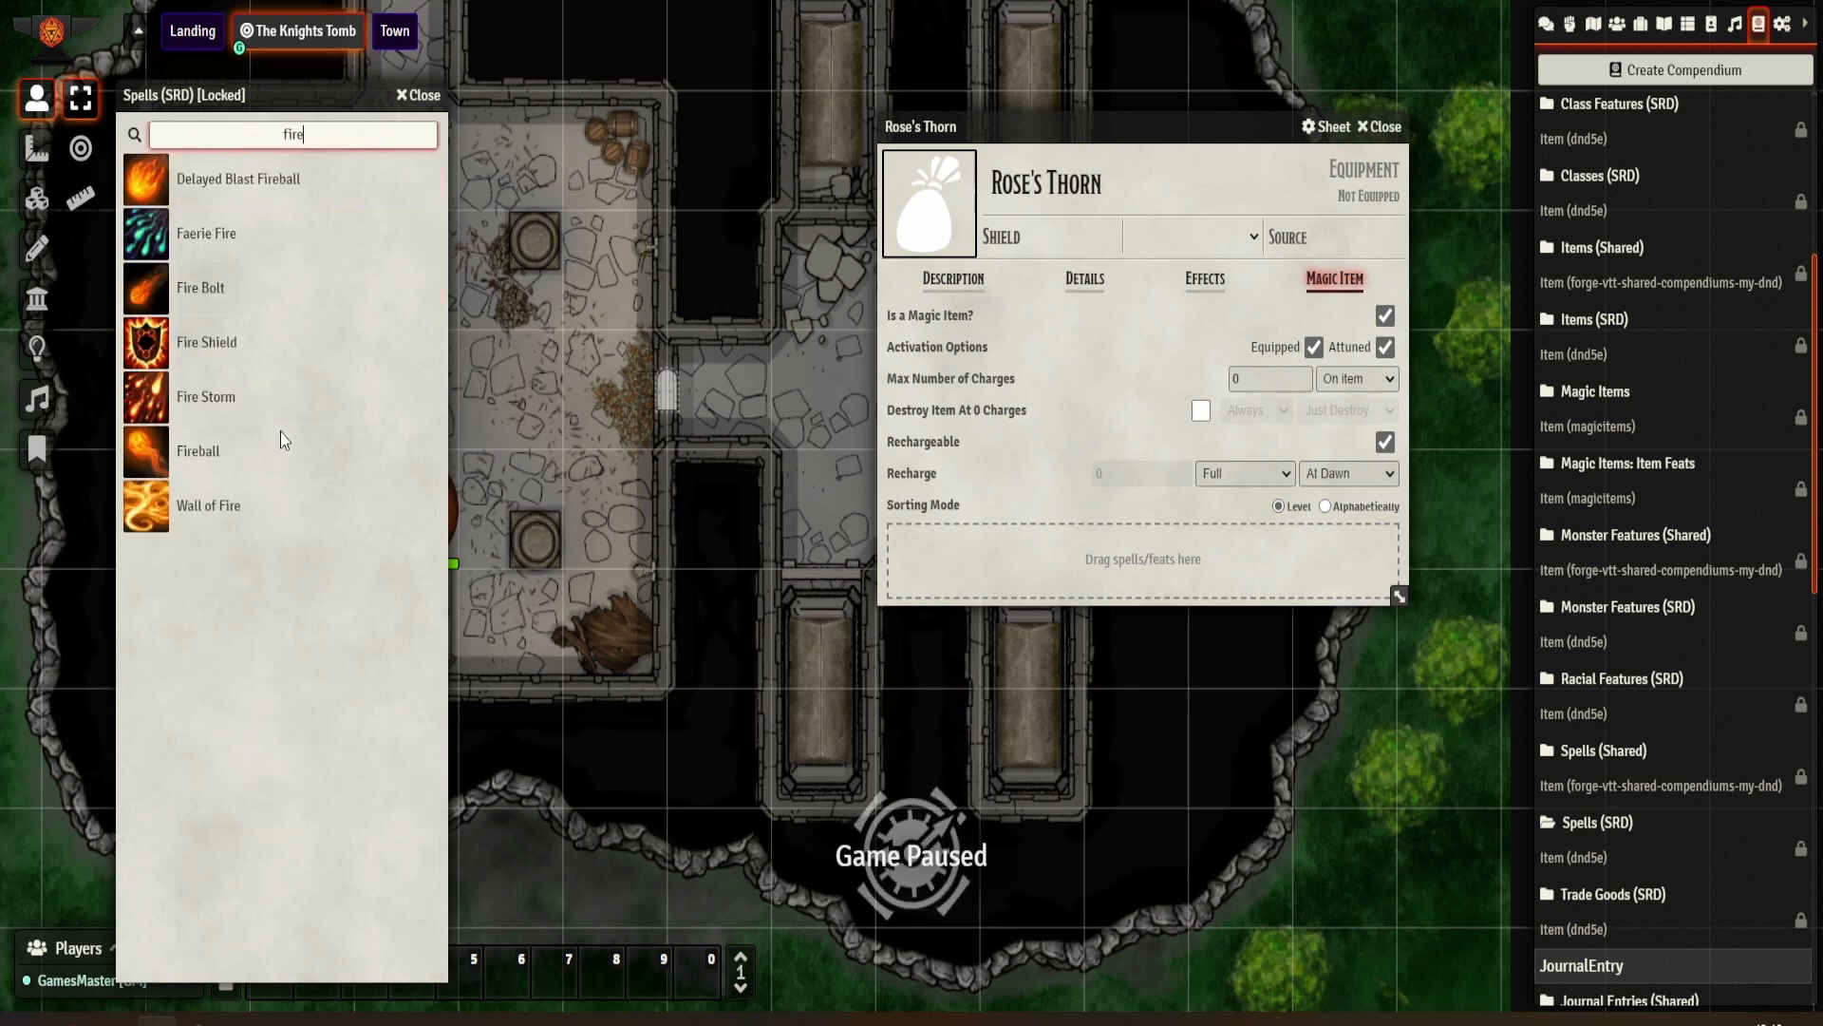
pyautogui.moveTo(210, 304); pyautogui.dragTo(1139, 570)
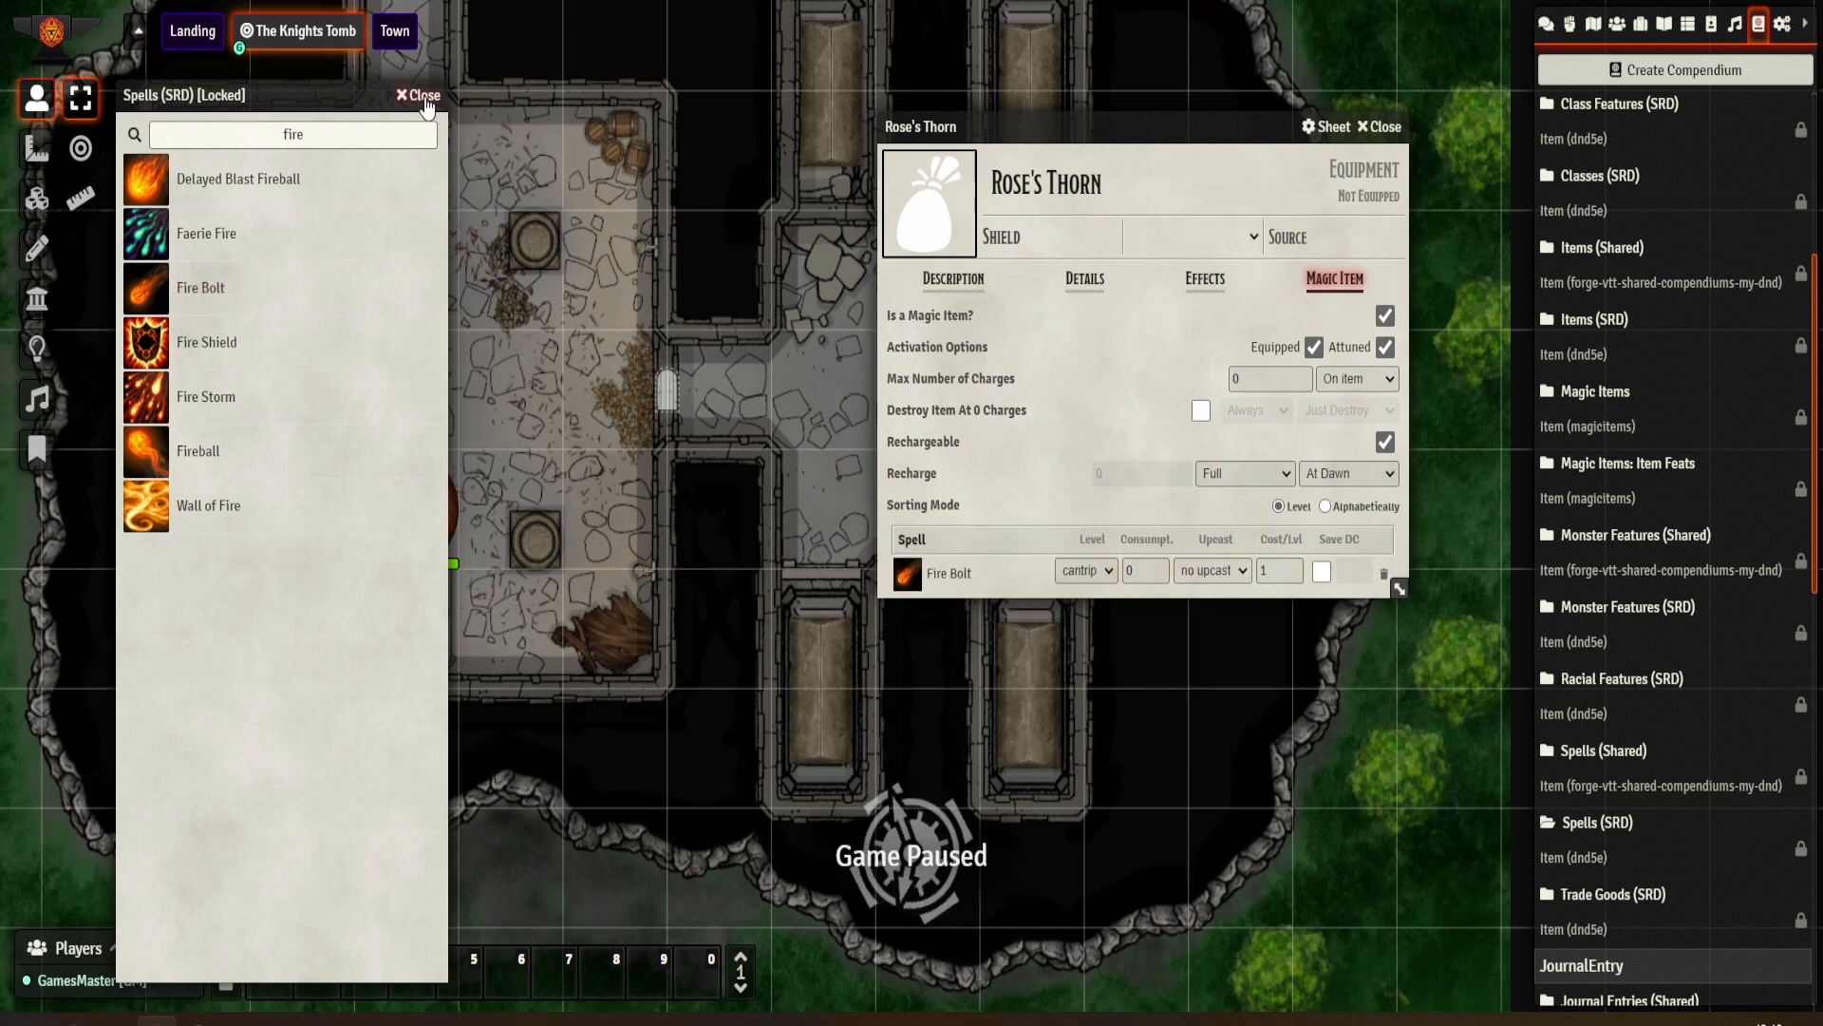
pyautogui.click(423, 95)
# Step: Set Fire Bolt's consumption to 1 and the maximum number of charges of Rose's Thorn to 2
pyautogui.click(1150, 571)
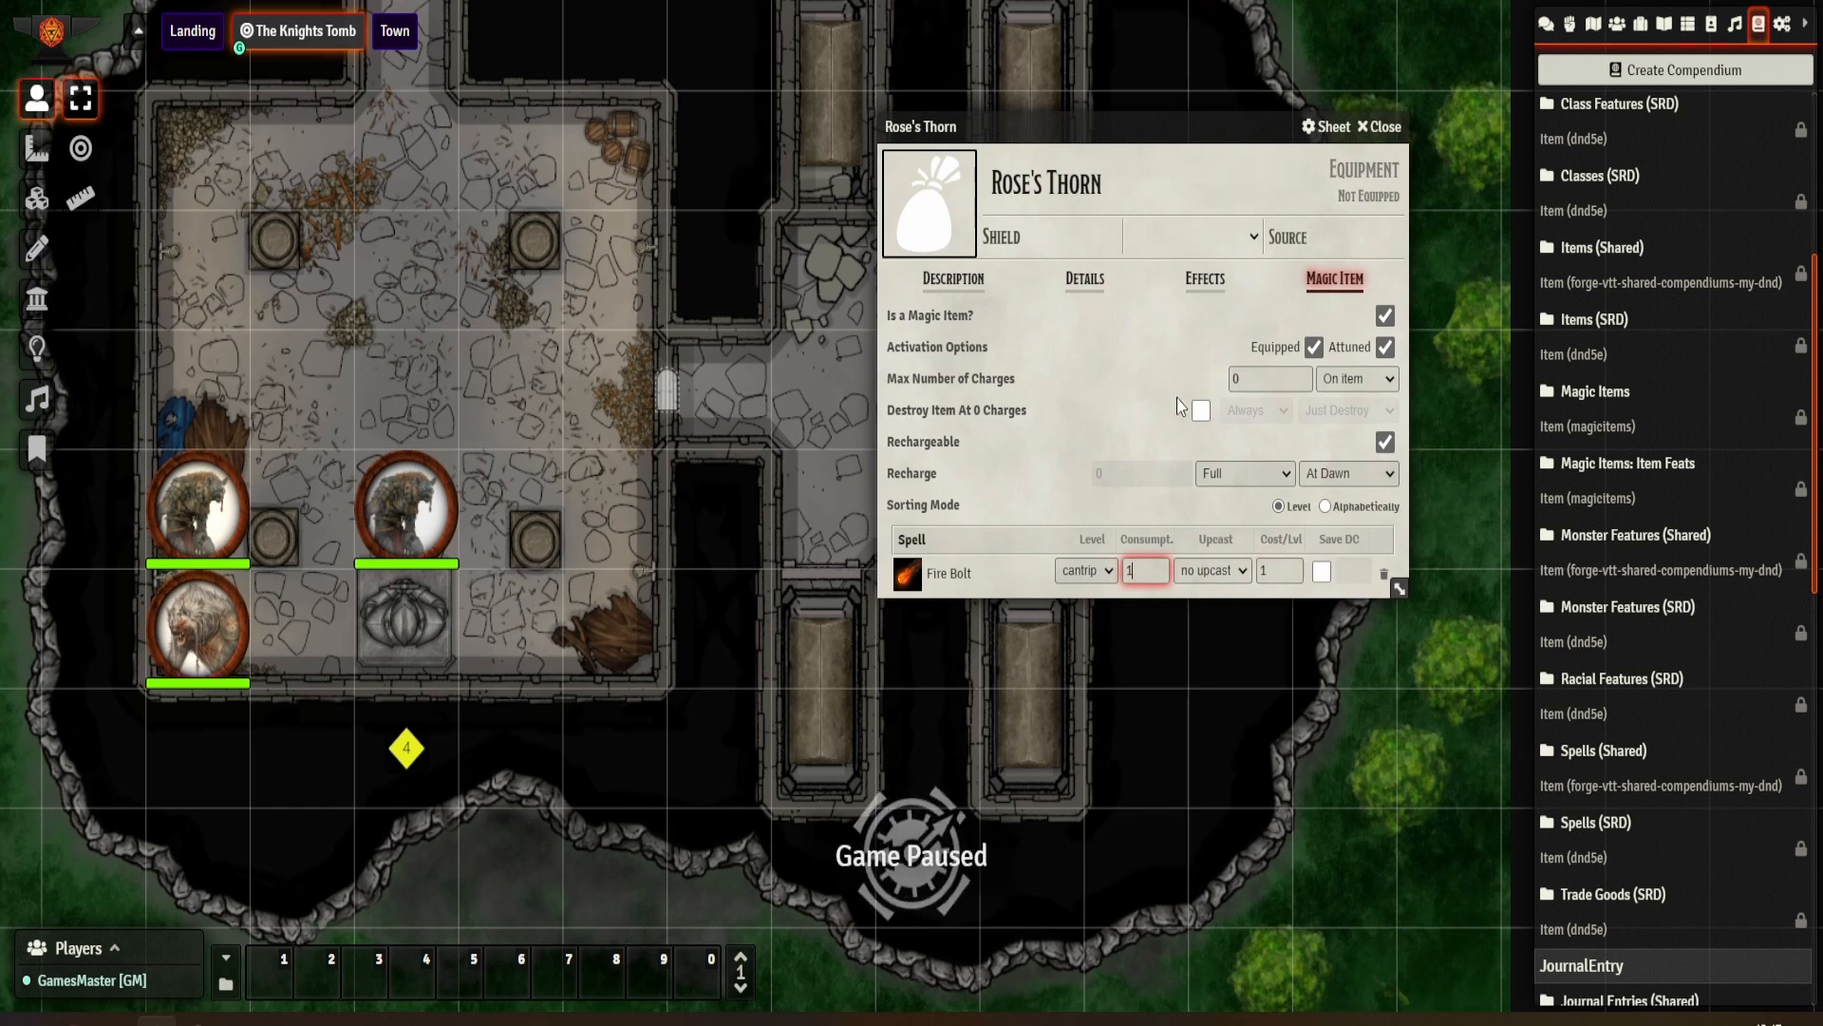
pyautogui.click(1249, 381)
pyautogui.click(1261, 383)
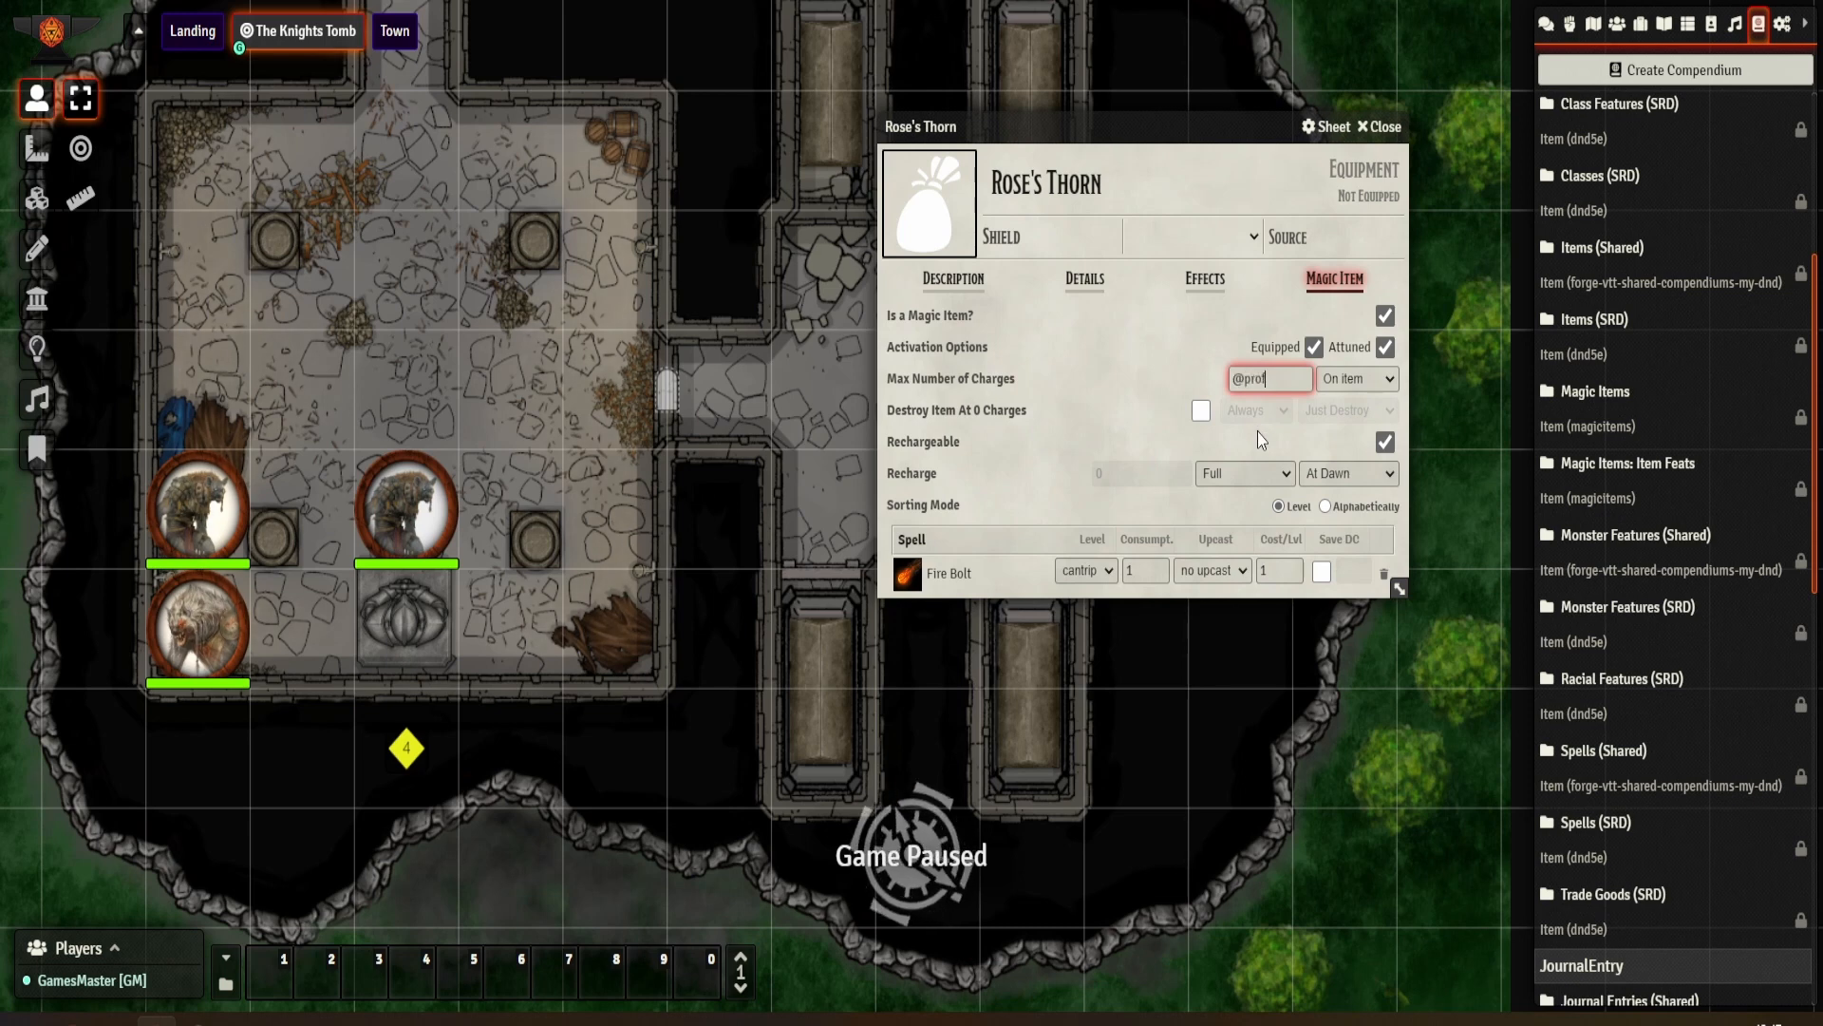
pyautogui.click(1101, 429)
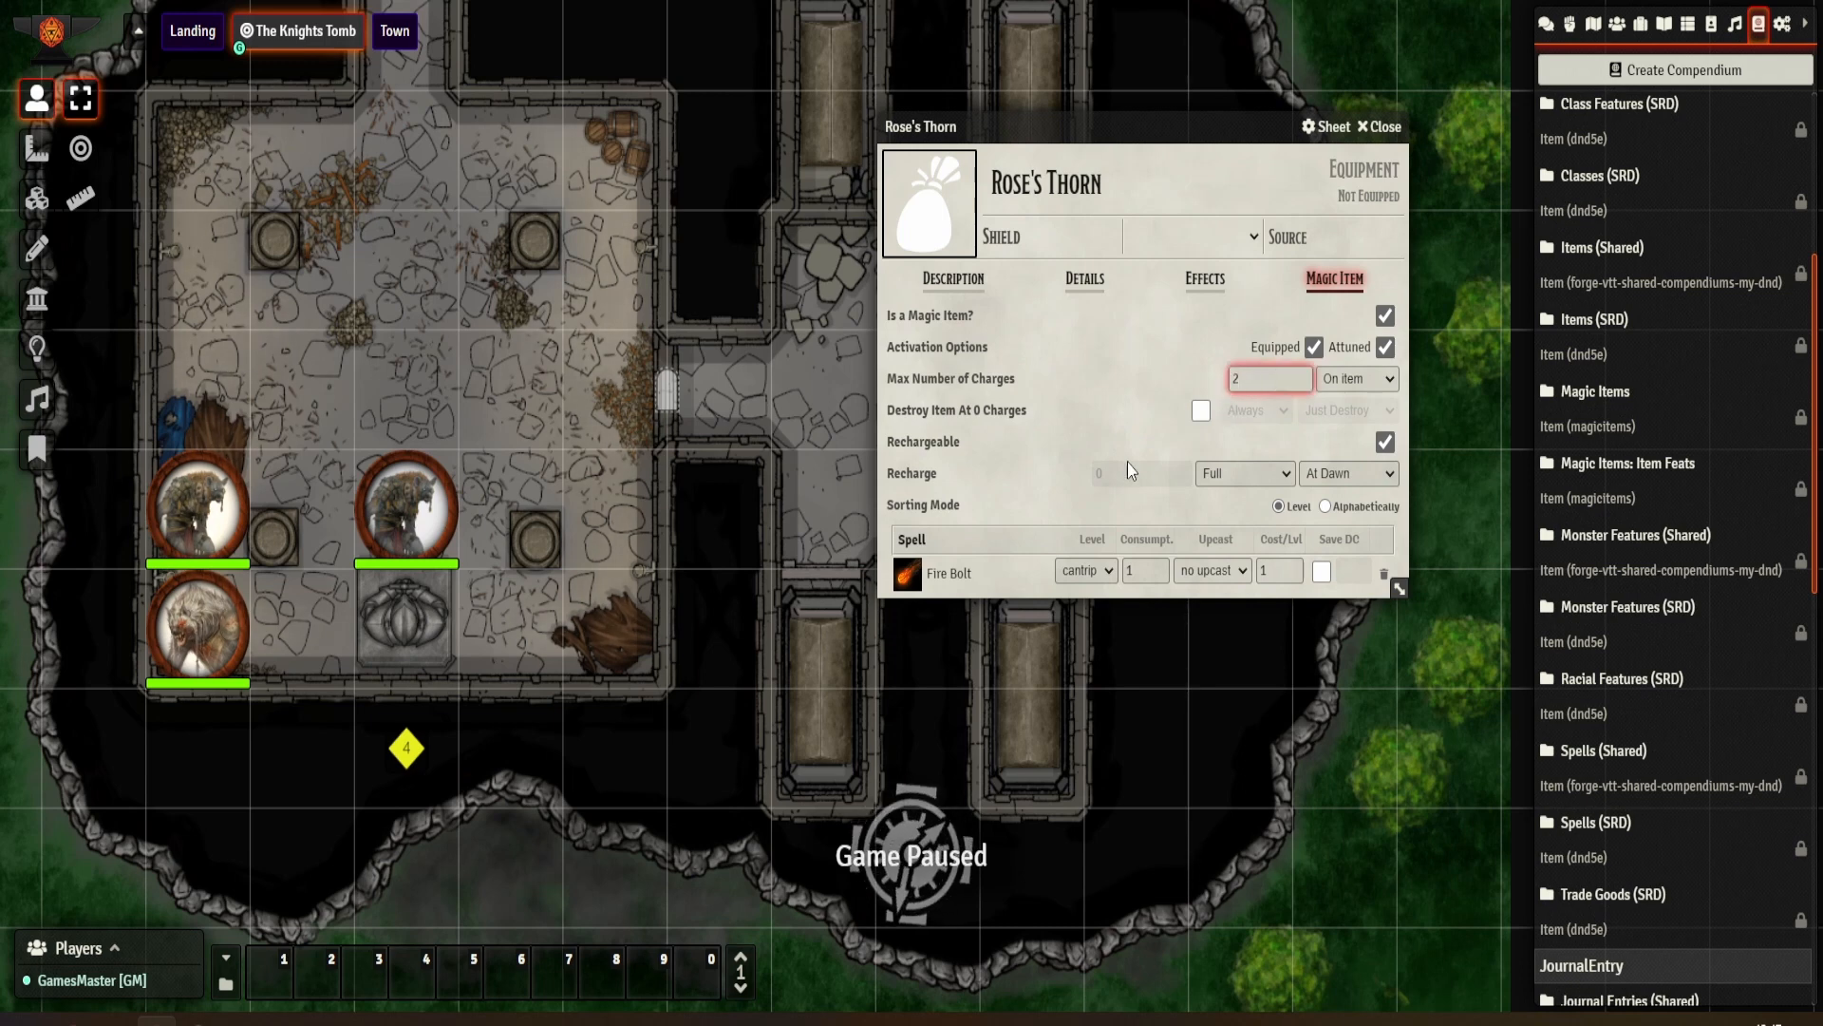
pyautogui.click(1104, 443)
# Step: Set the activation cost of Rose's Thorn to 1 Action in its equipment usage details
pyautogui.click(978, 281)
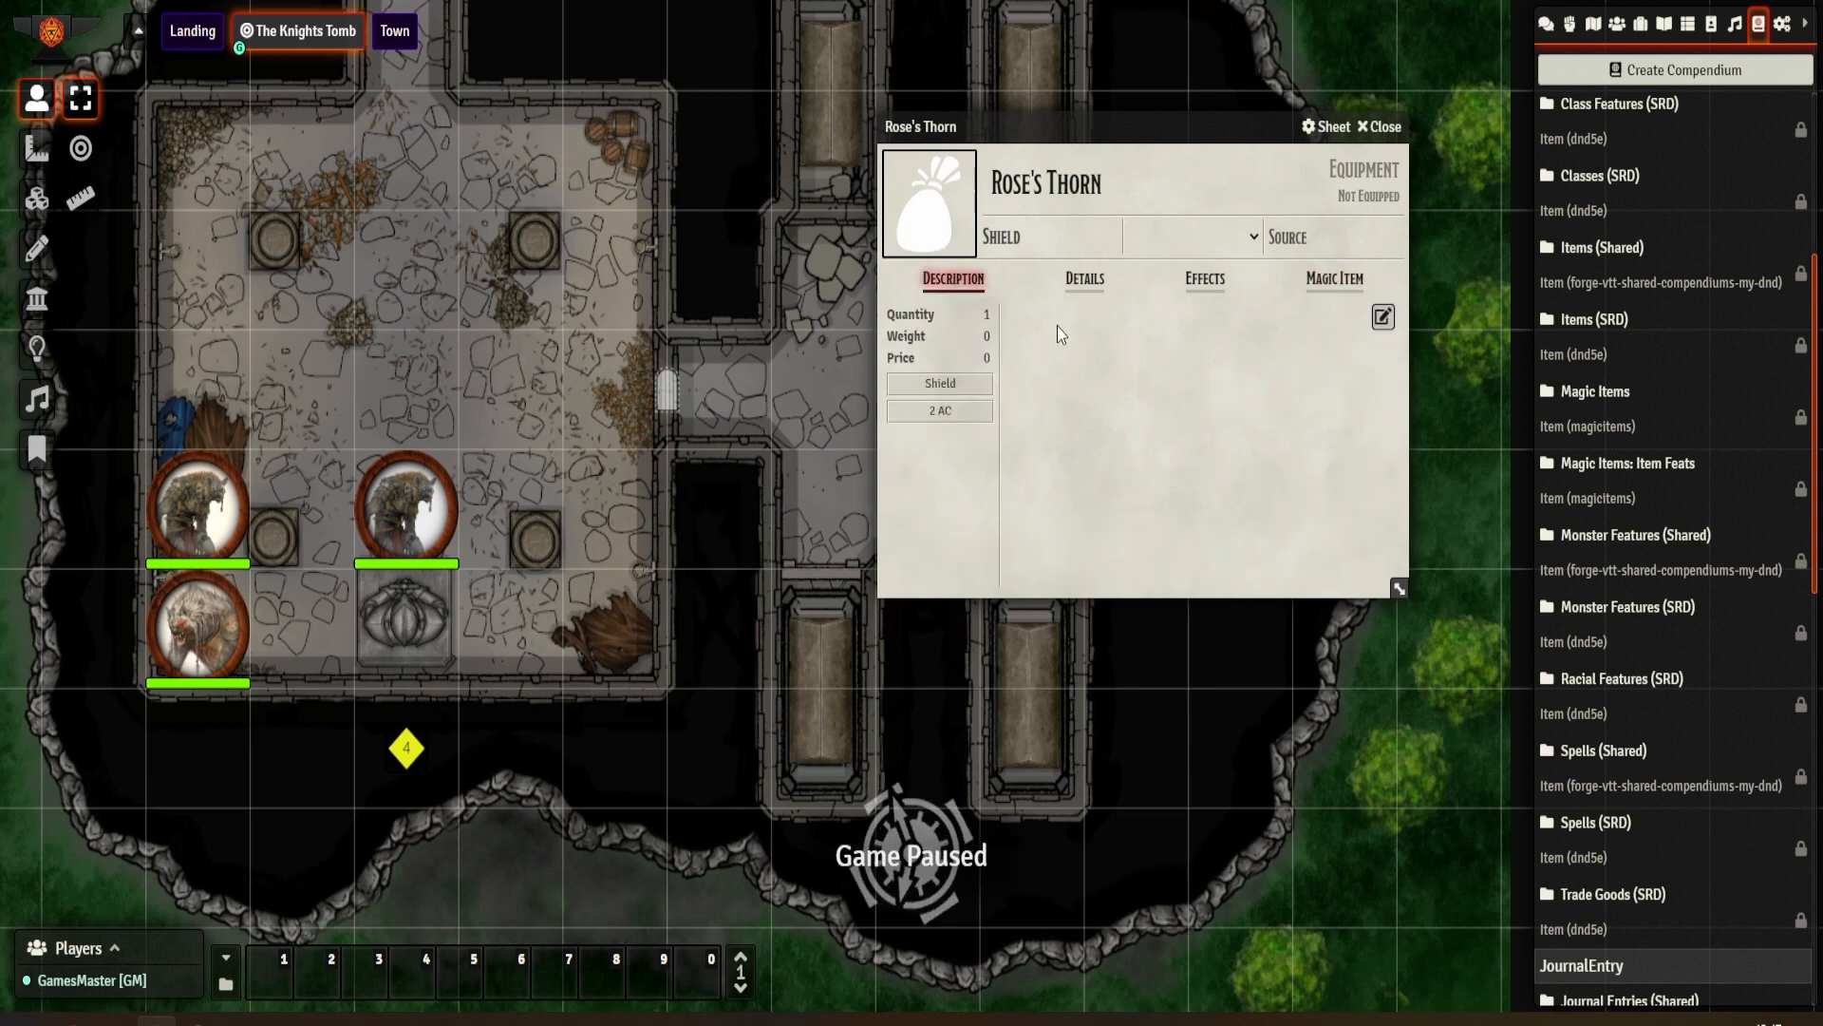
pyautogui.click(1097, 285)
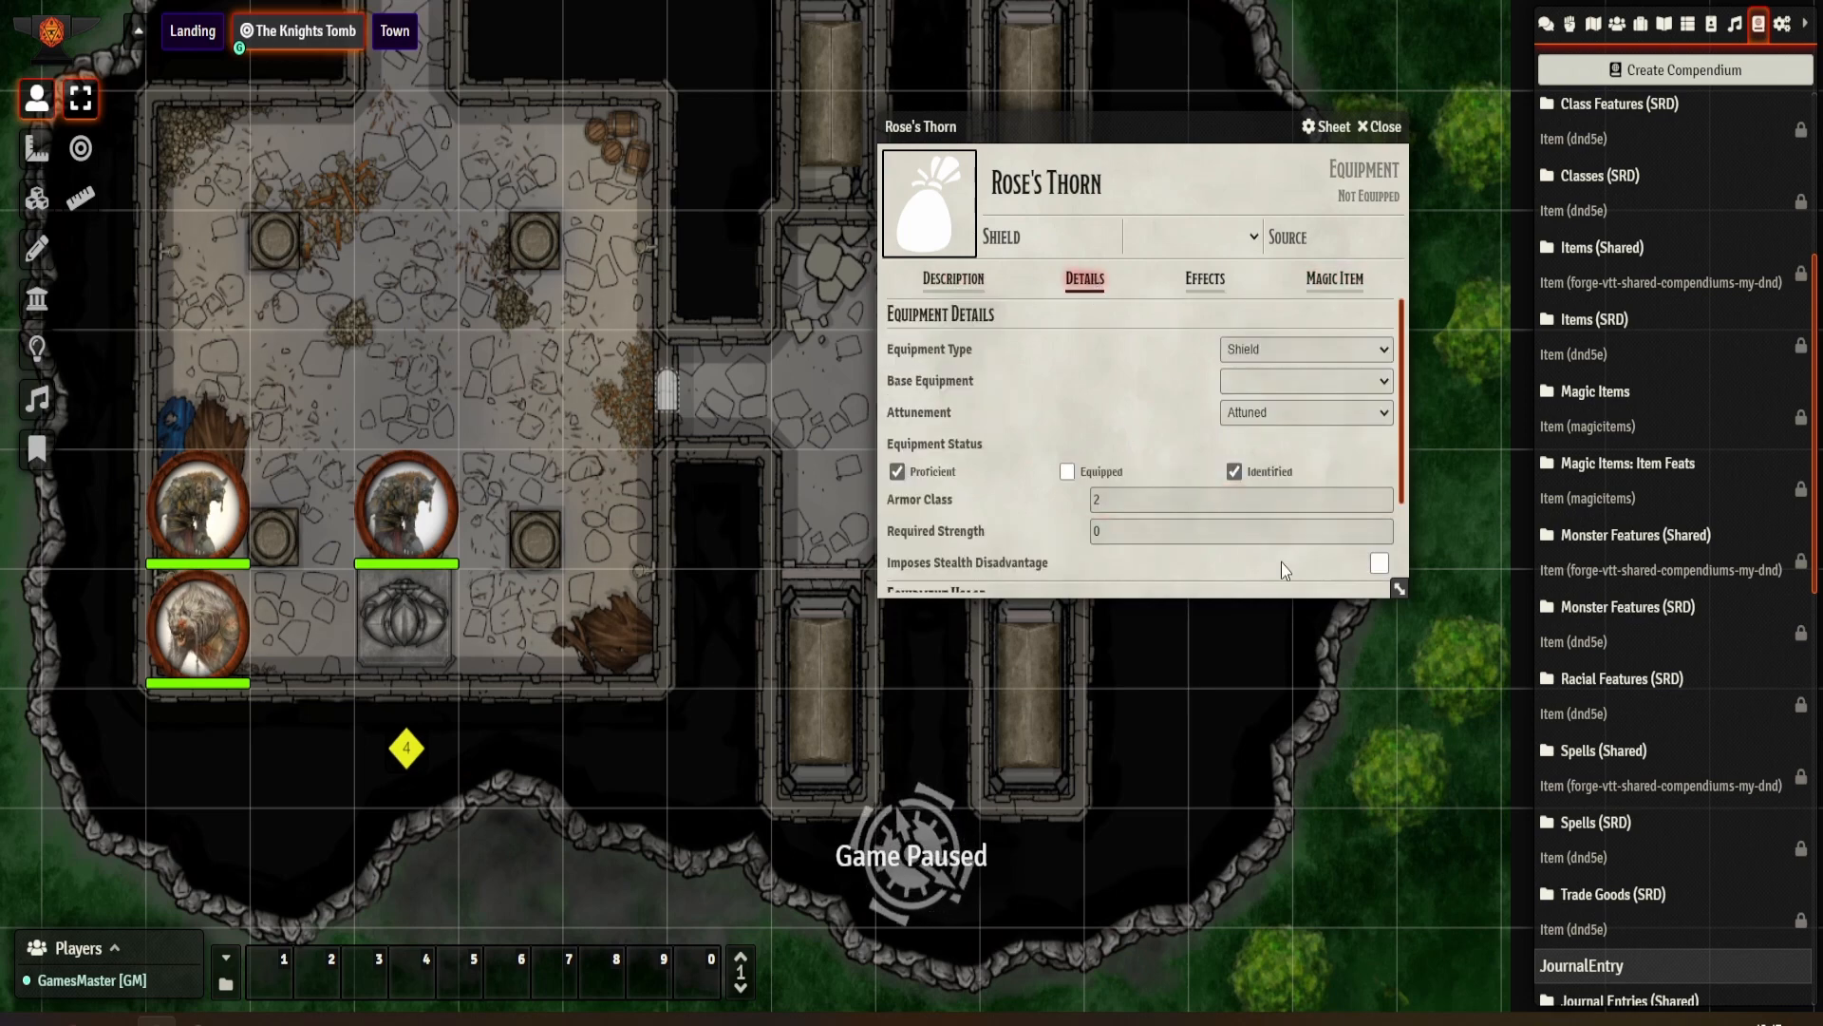
pyautogui.scroll(-2, 1251, 488)
pyautogui.click(1171, 504)
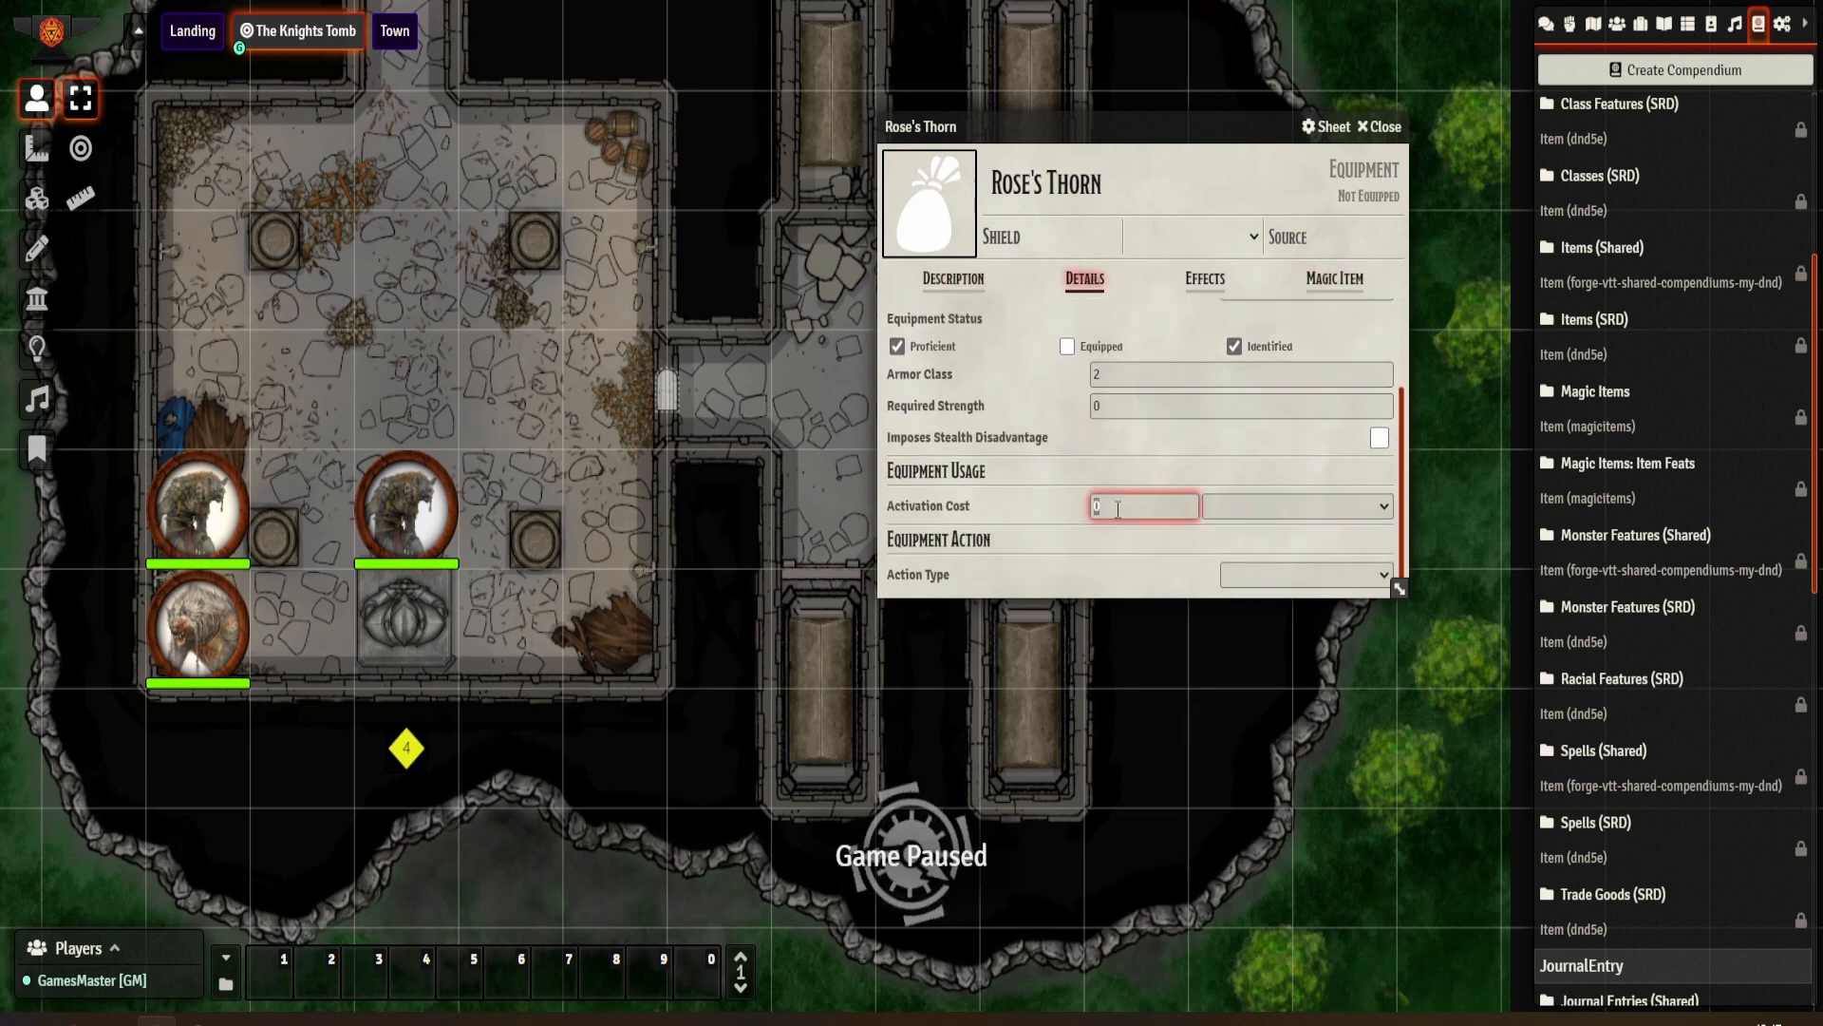
pyautogui.click(1309, 504)
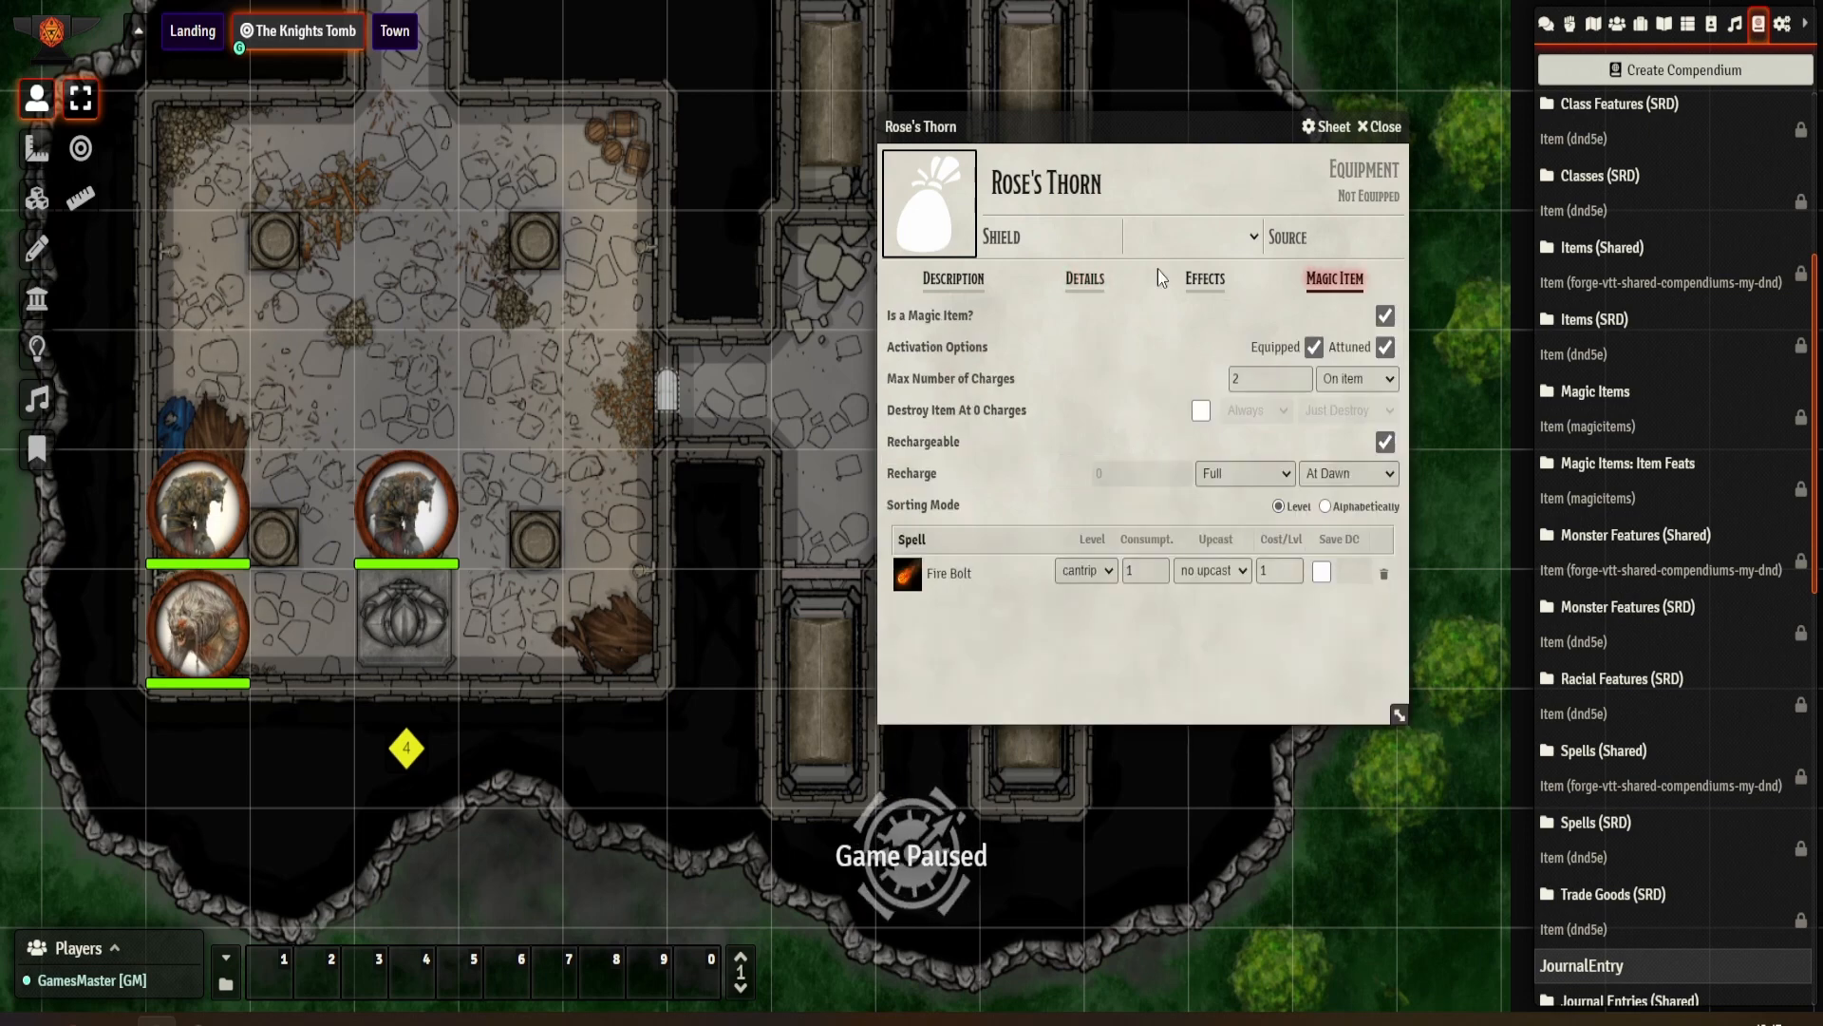
pyautogui.click(1076, 284)
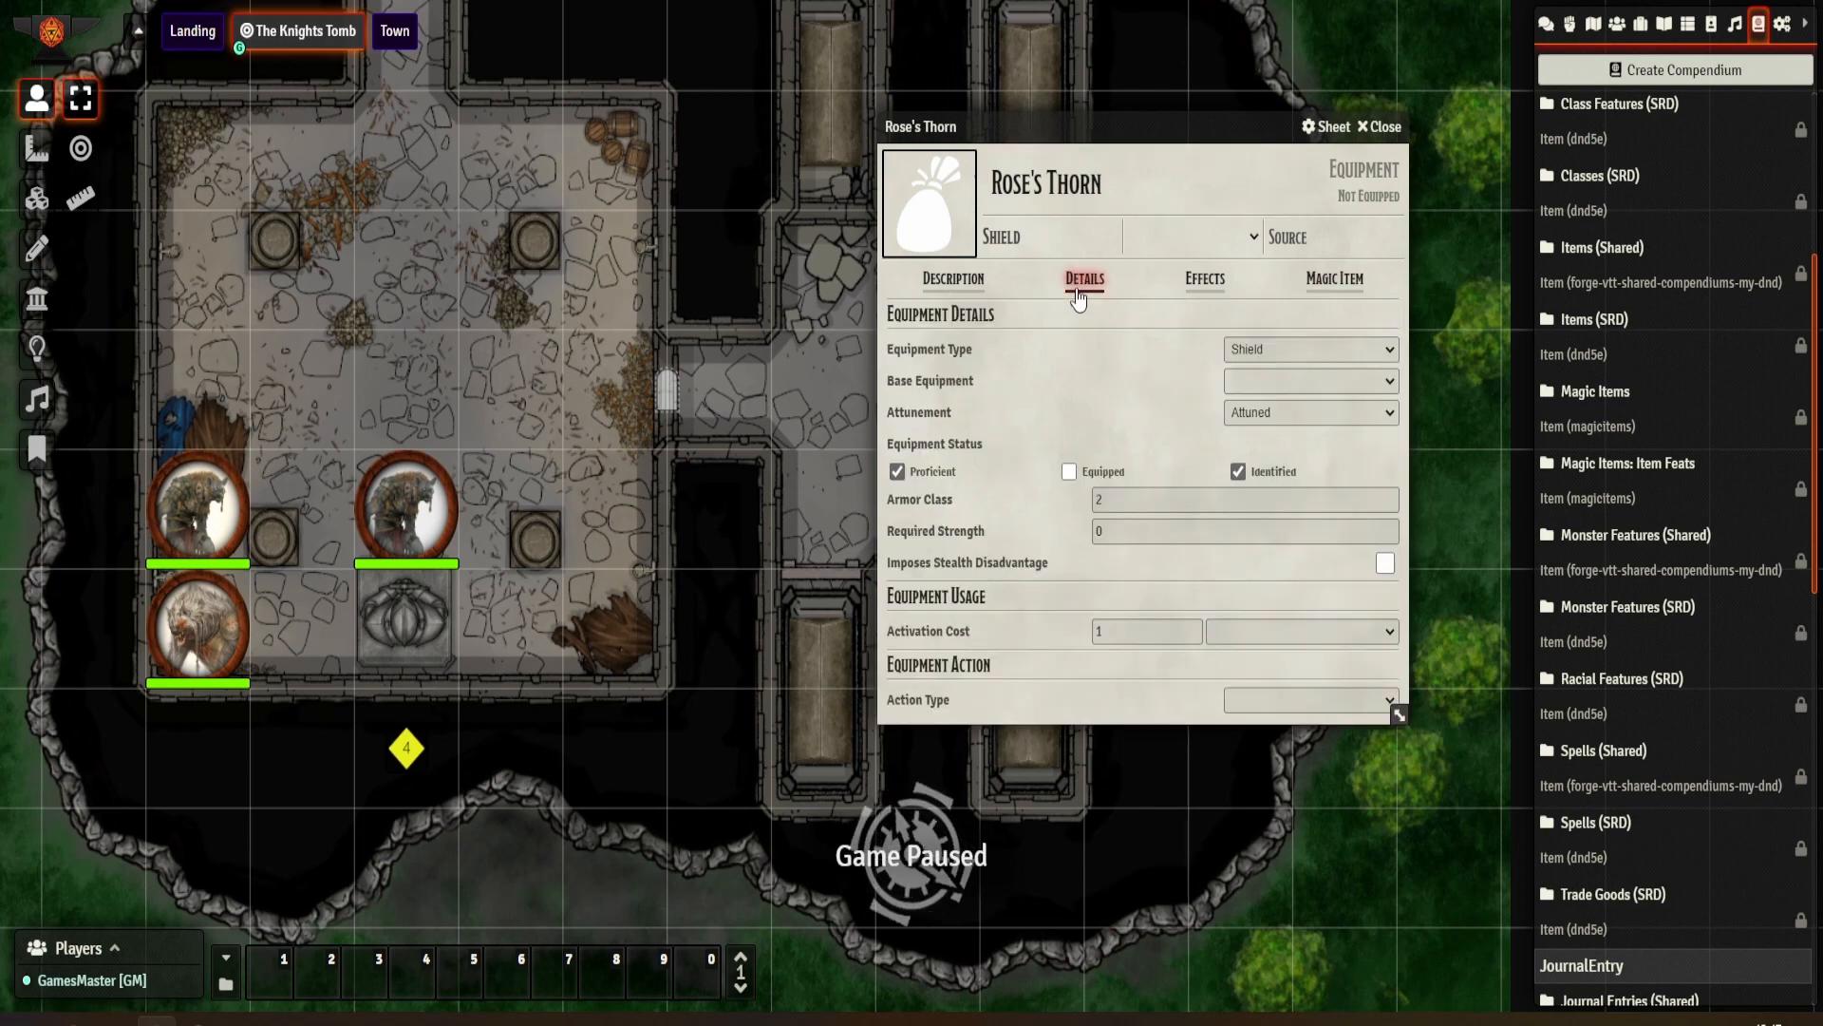
pyautogui.click(1246, 634)
pyautogui.click(1235, 670)
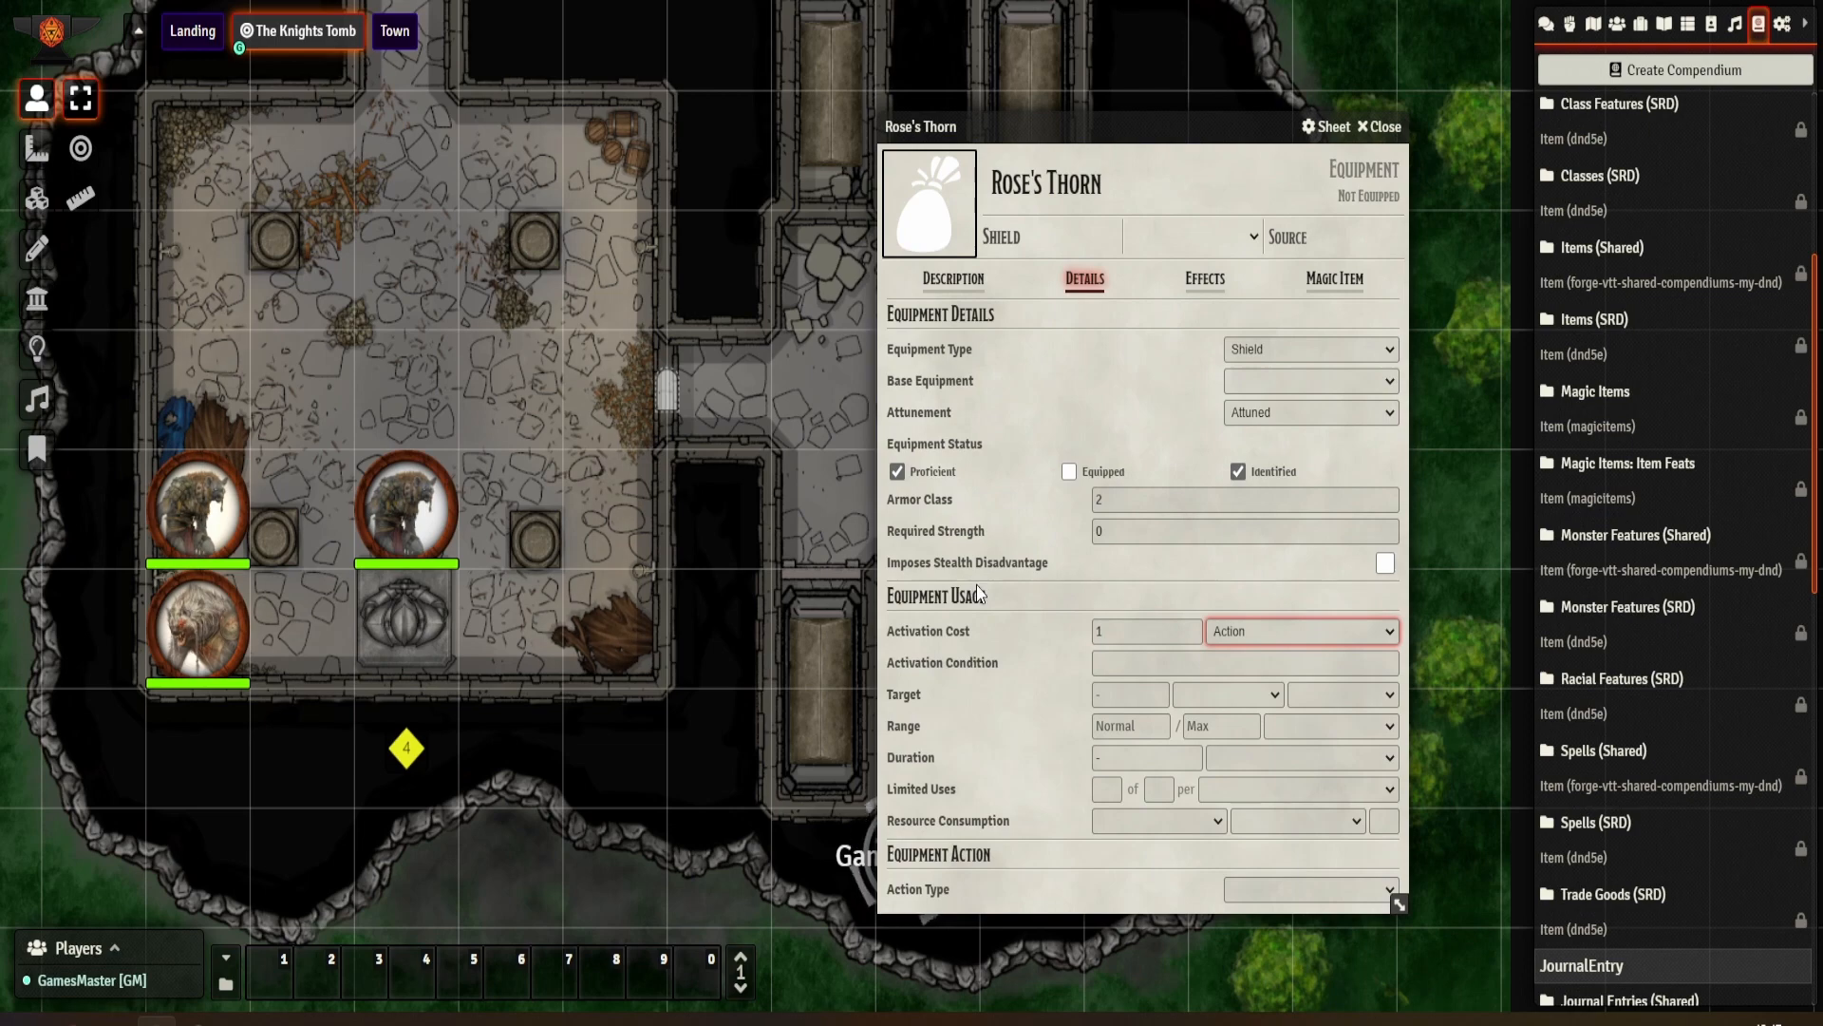
# Step: Leave the action type of Rose's Thorn blank and close its item sheet
pyautogui.click(1258, 889)
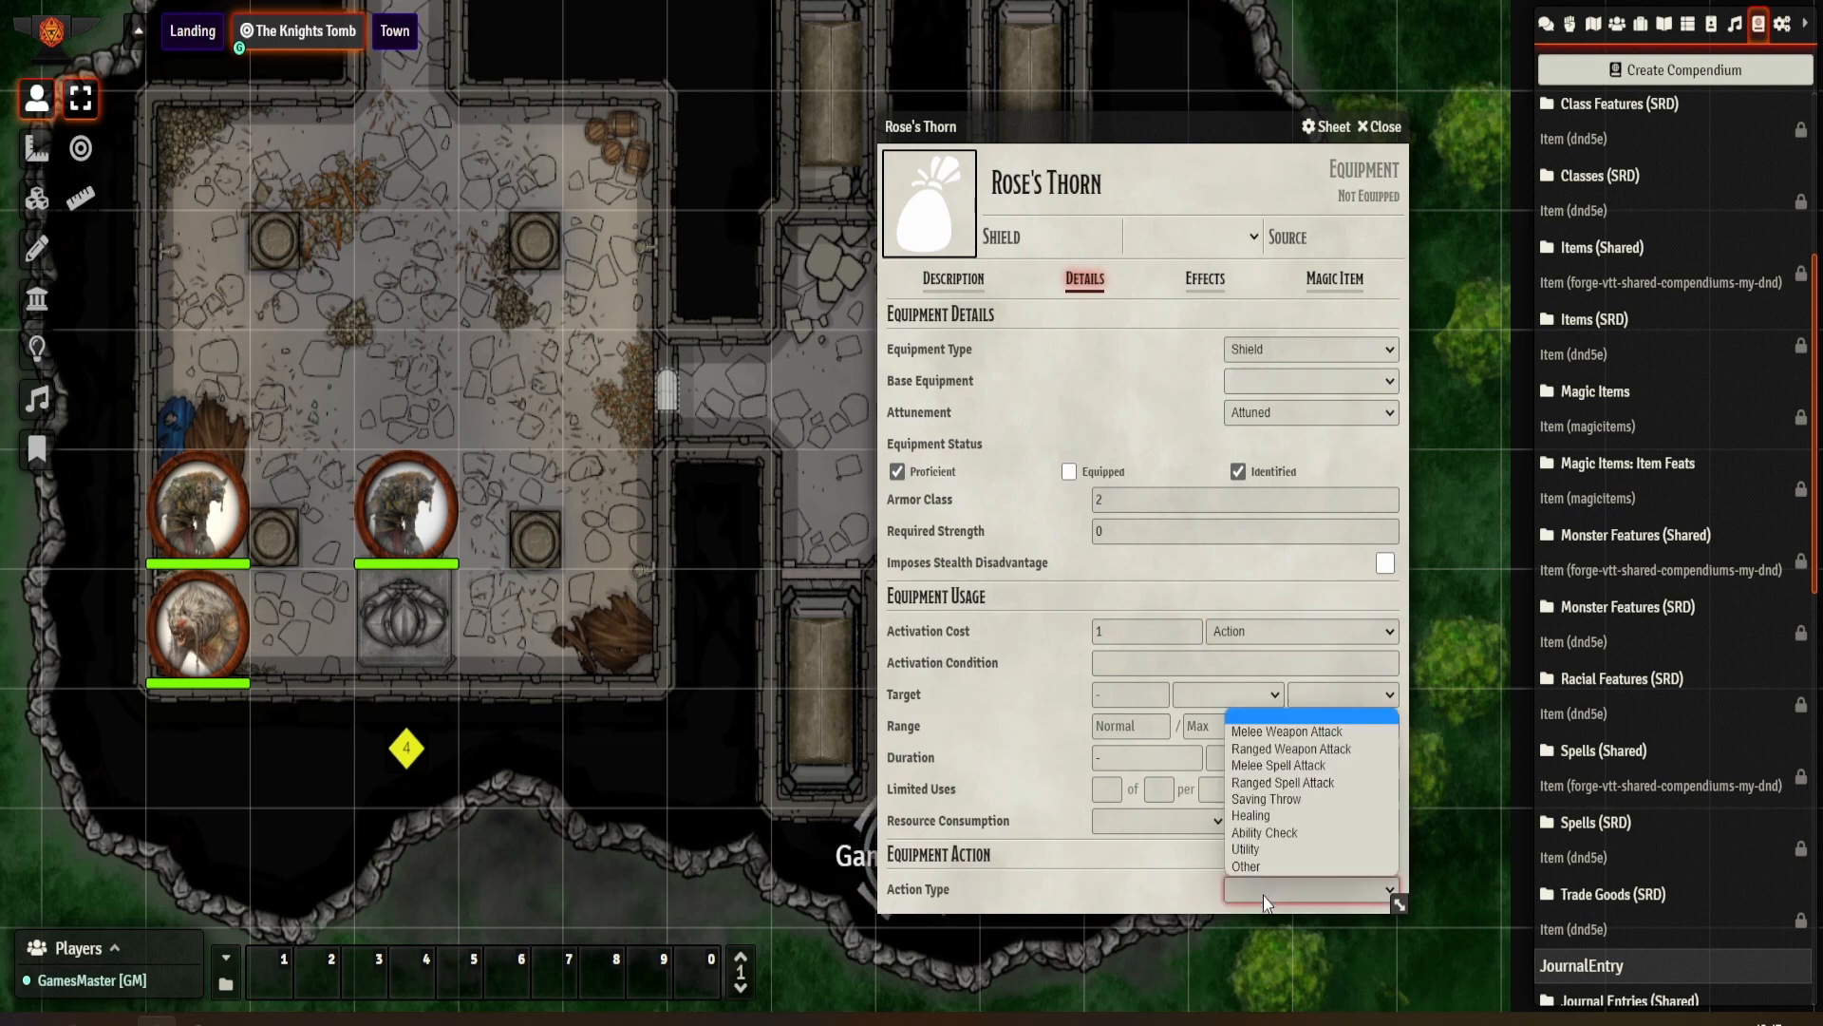
pyautogui.click(1160, 875)
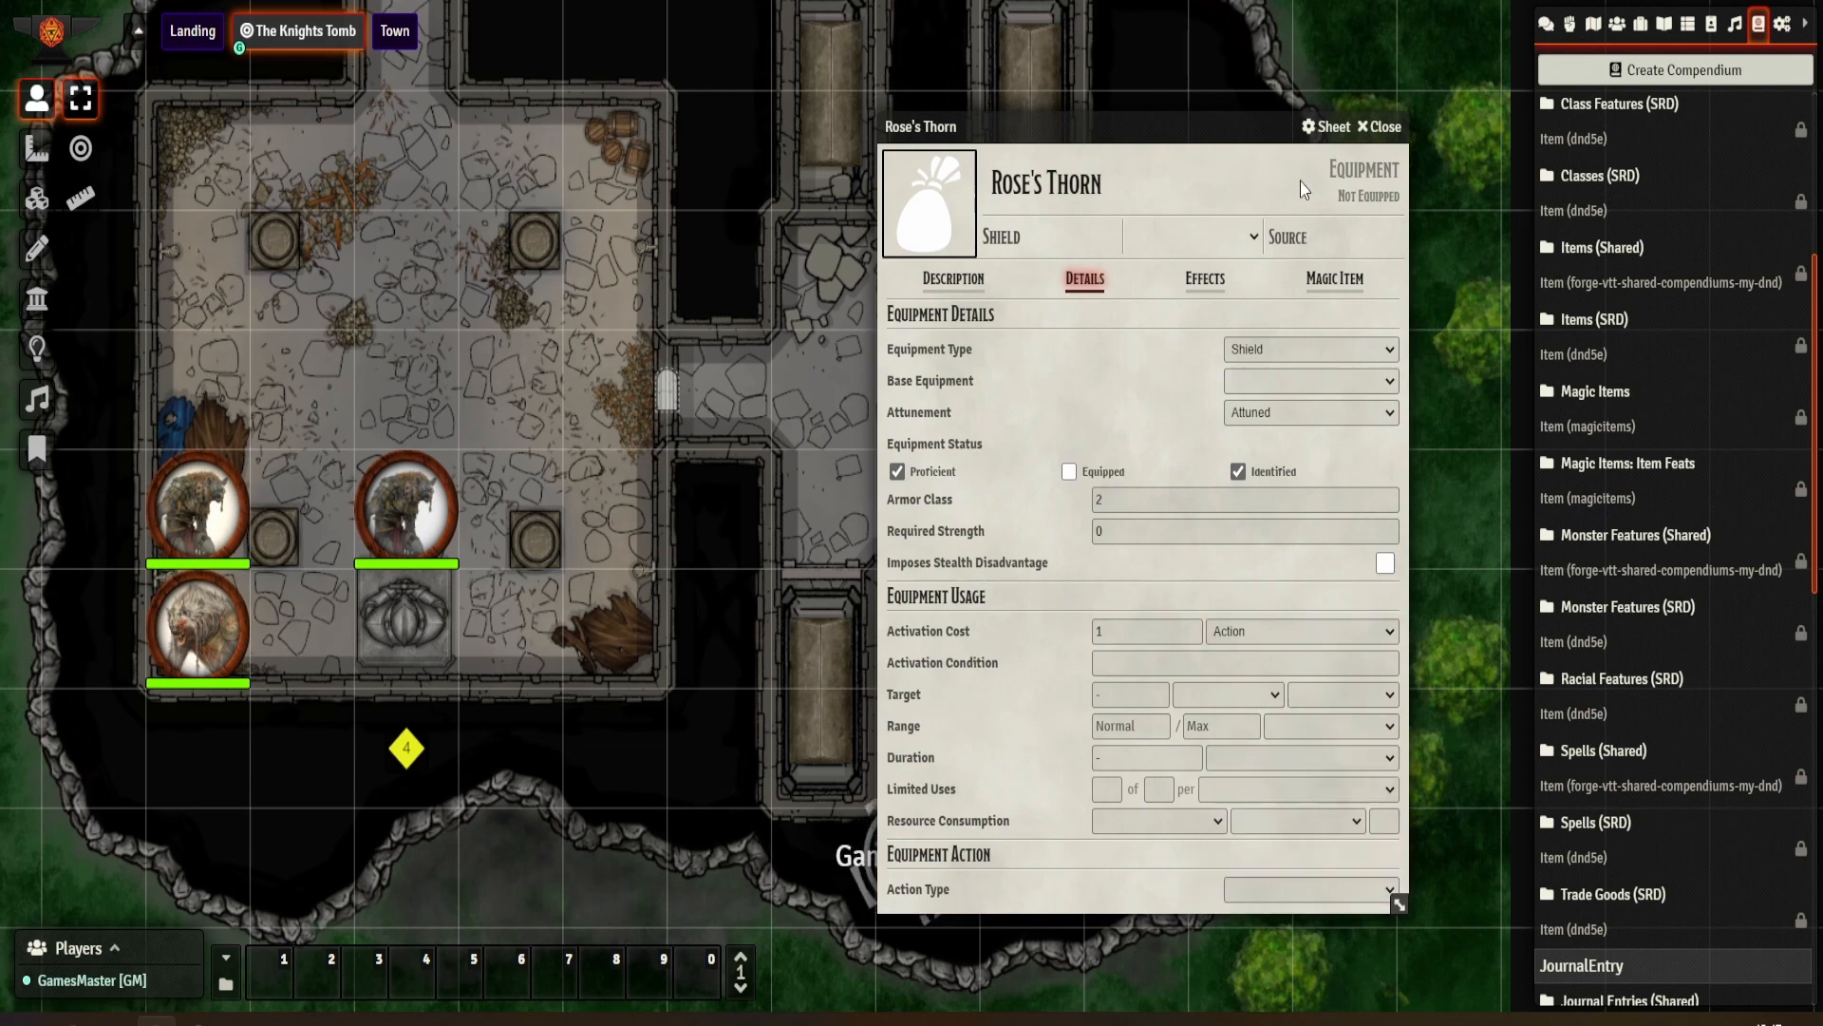
pyautogui.click(1385, 131)
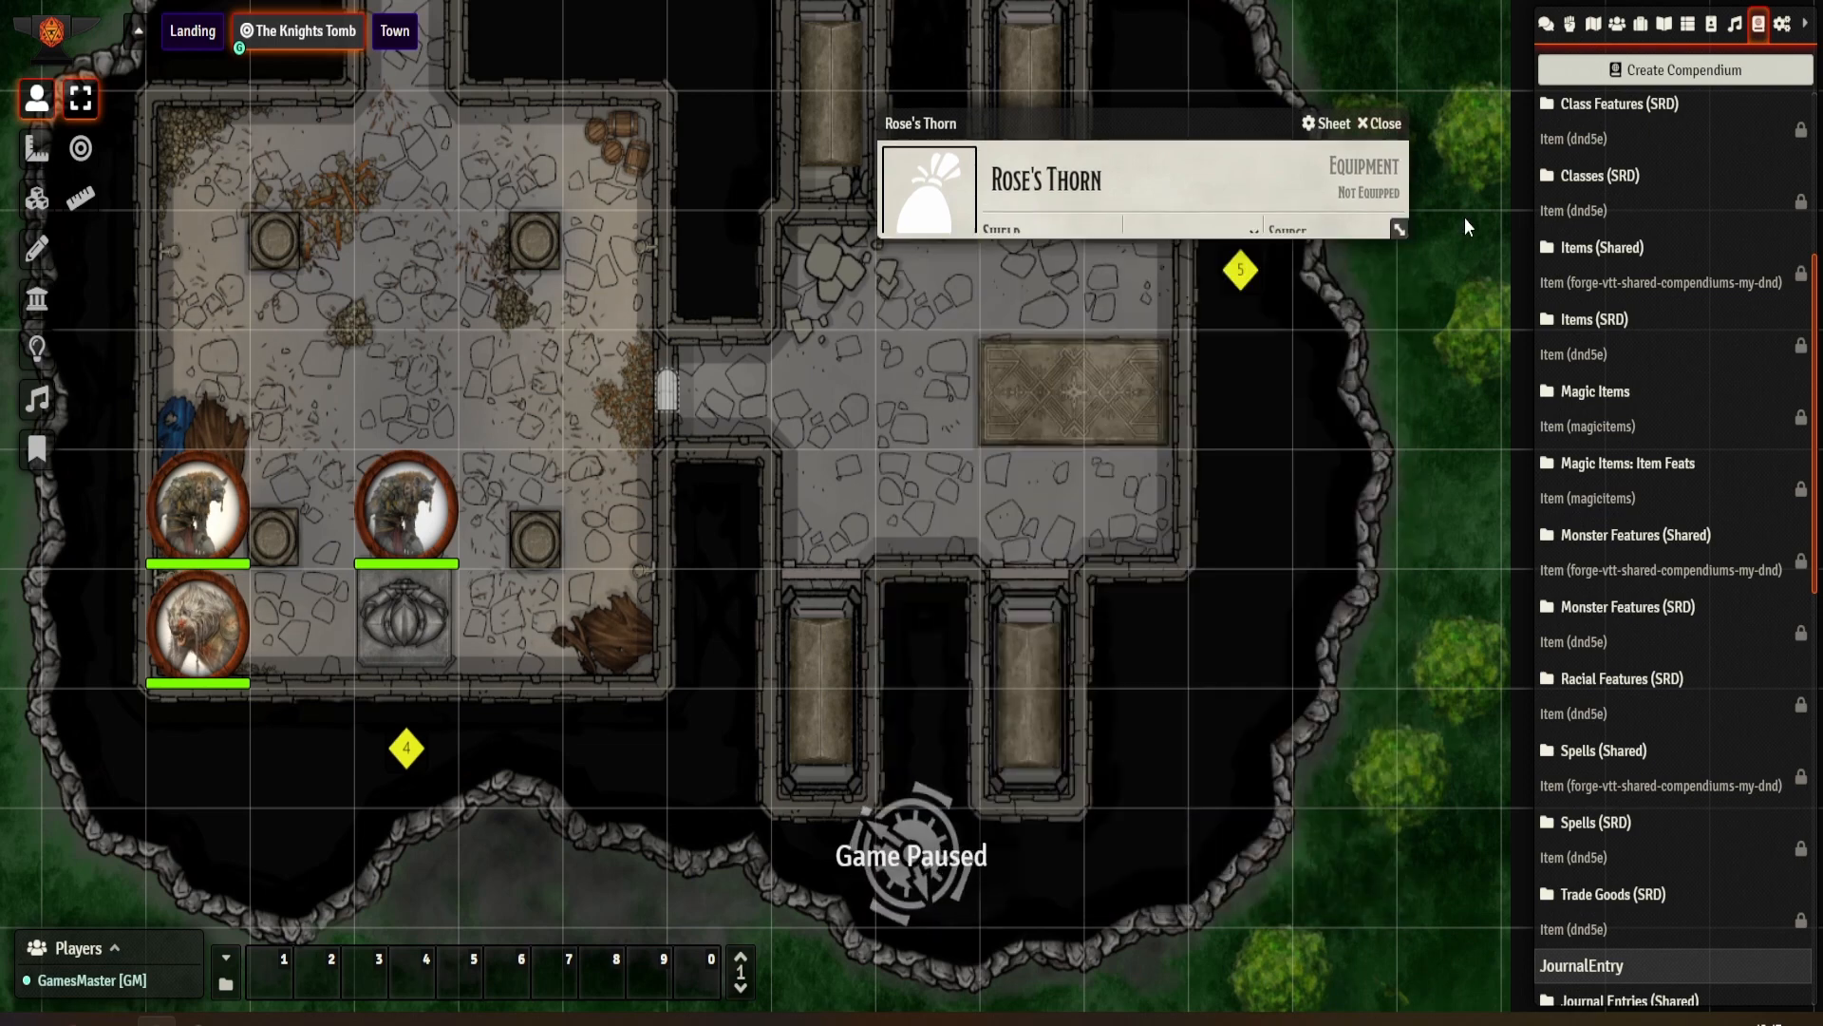
# Step: Draw a new tile about 90 by 45 pixels over the stone slab in room 5 of the tomb
pyautogui.click(1640, 29)
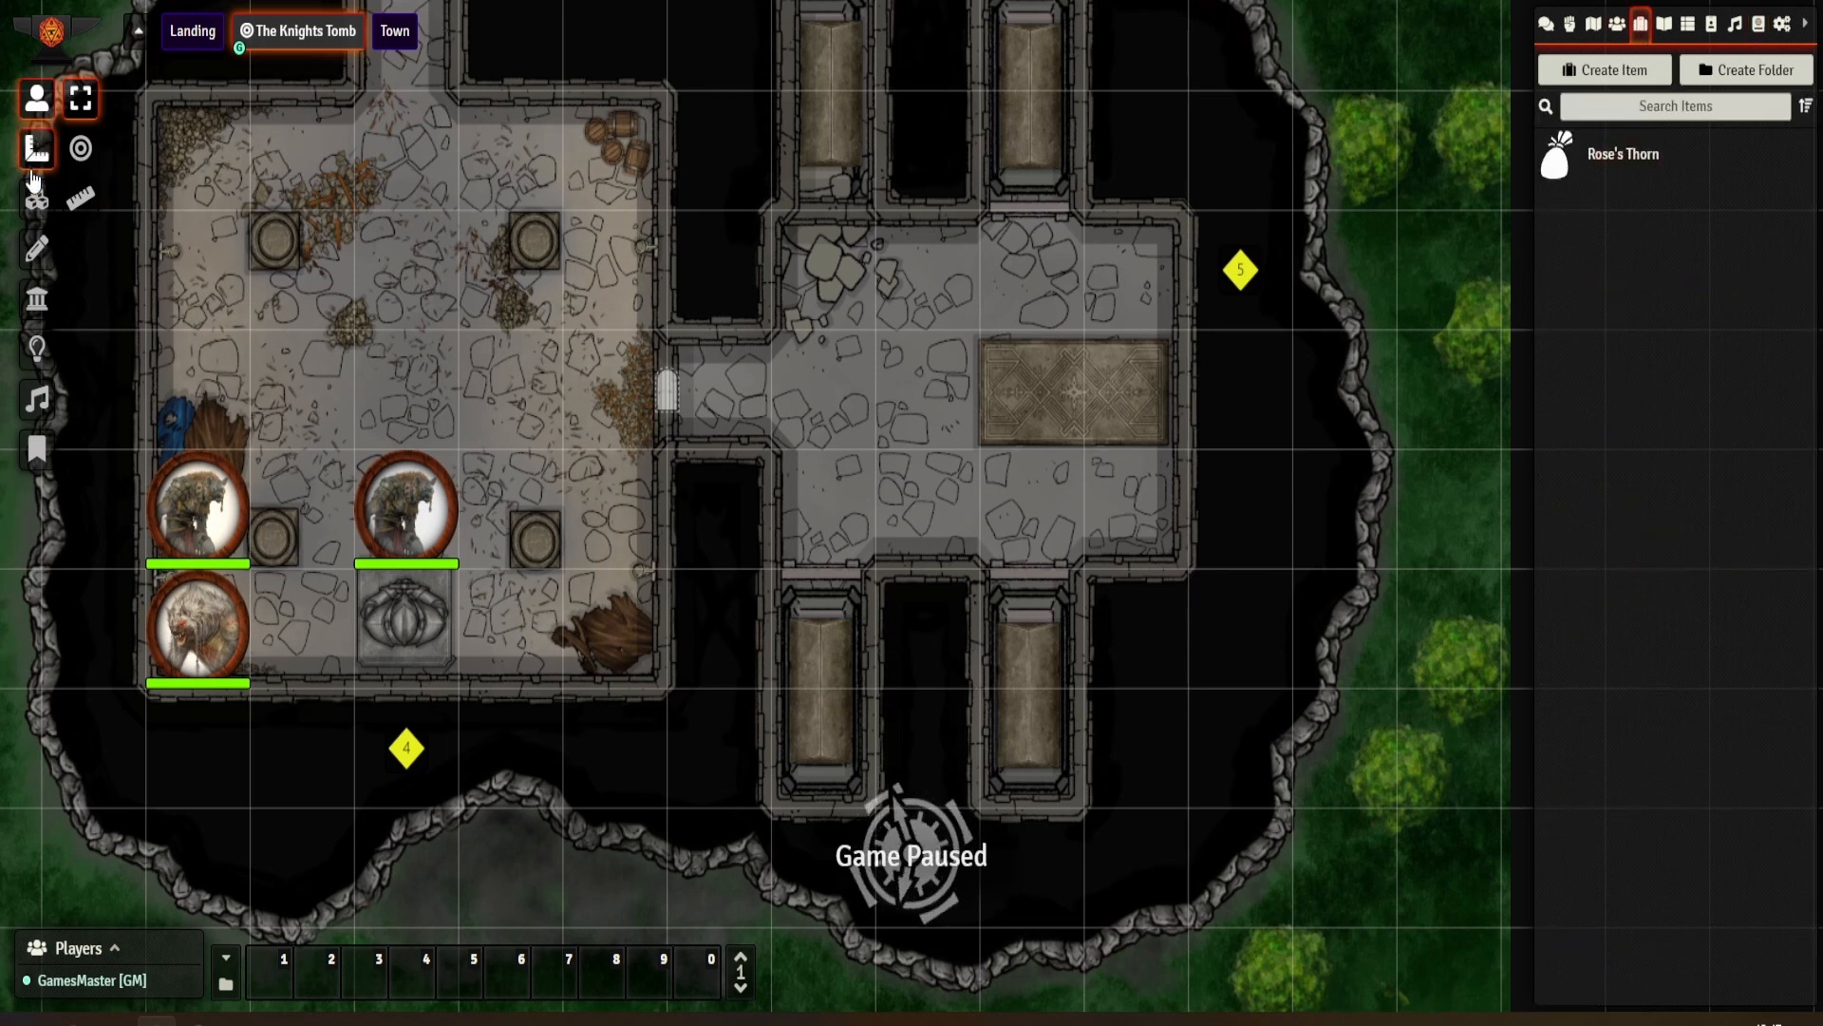
pyautogui.click(37, 197)
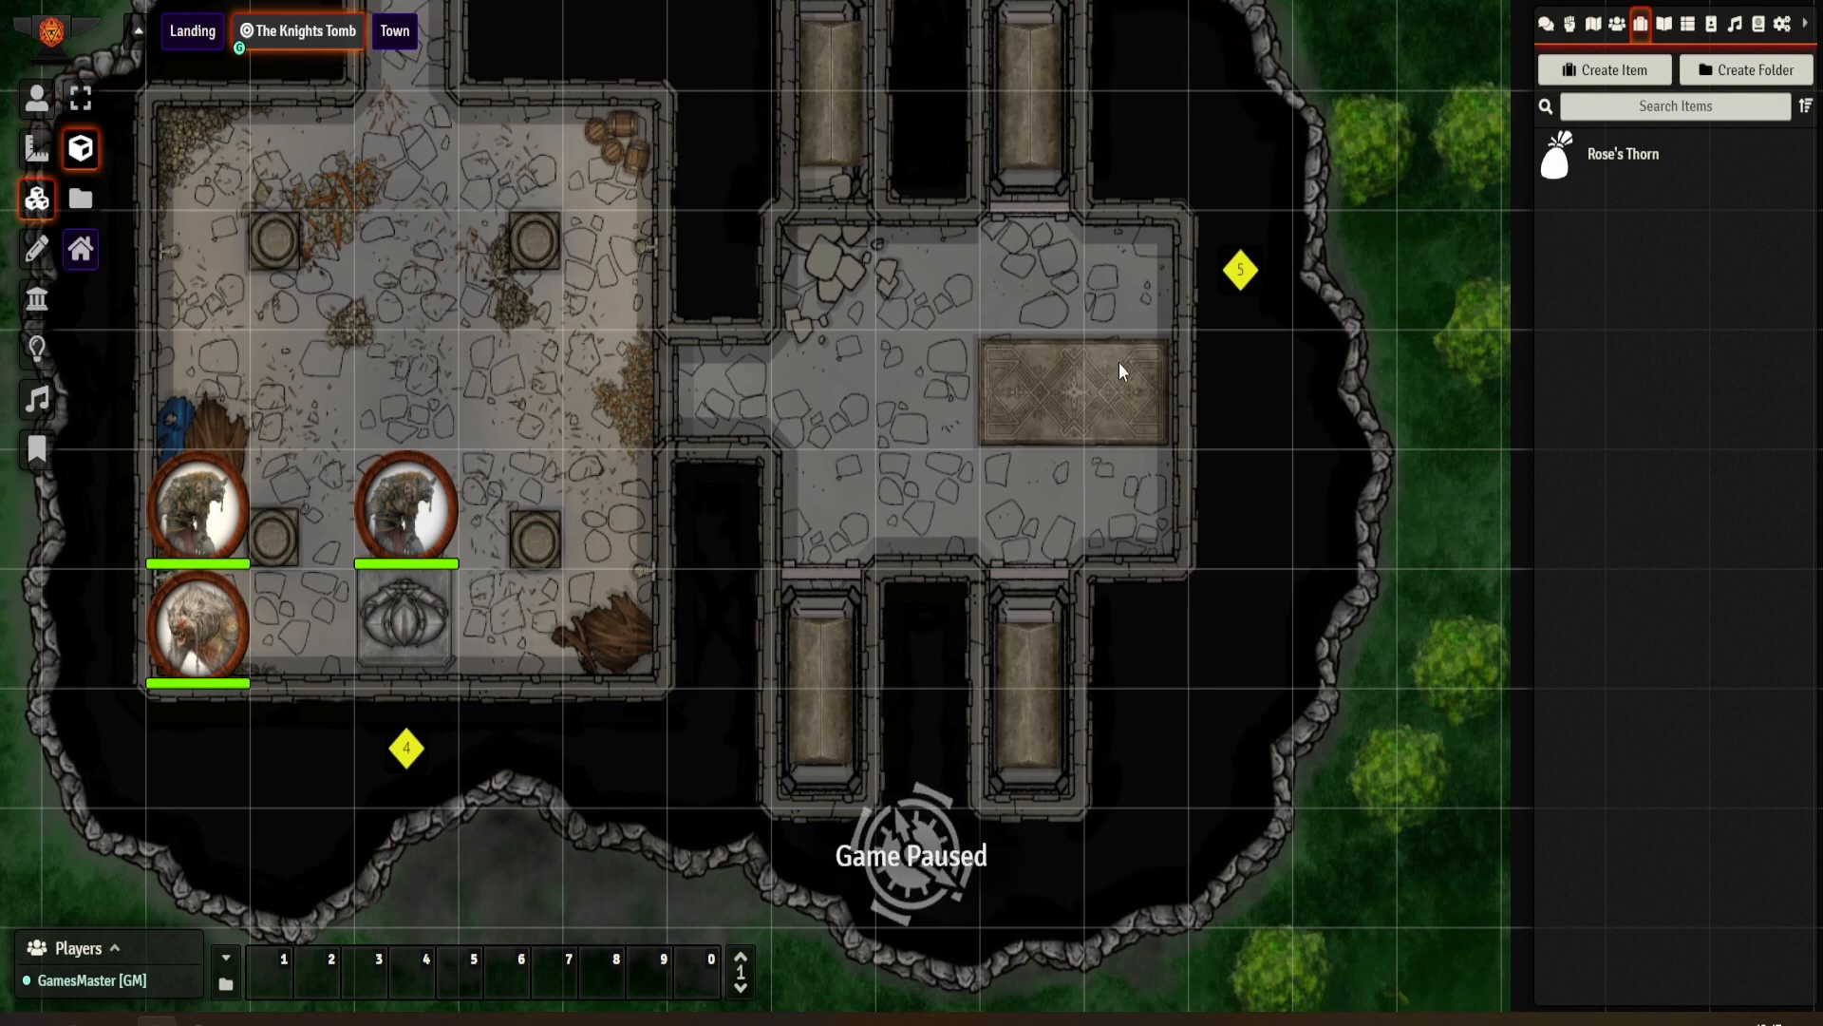
pyautogui.moveTo(1115, 399); pyautogui.dragTo(1111, 440)
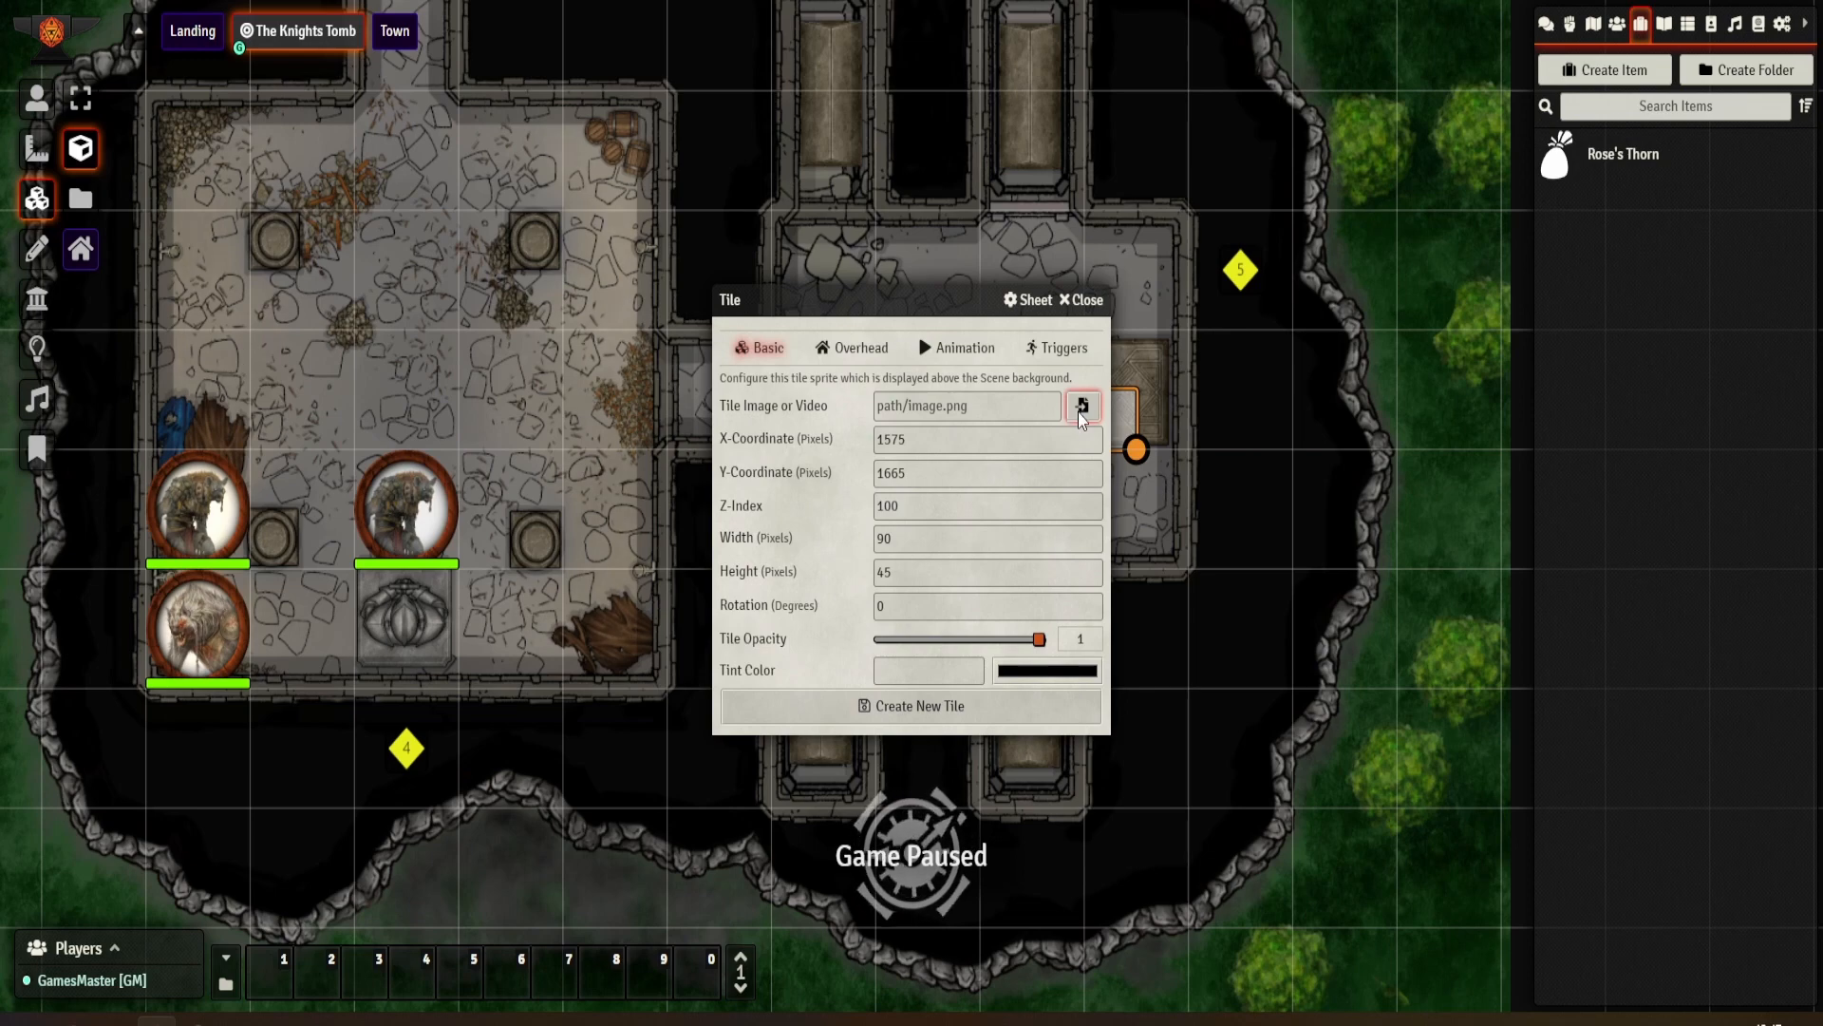
# Step: Assign Shield_10.png from Rosewald/General Use/Items in the assets library as the tile image and create the tile
pyautogui.click(1081, 407)
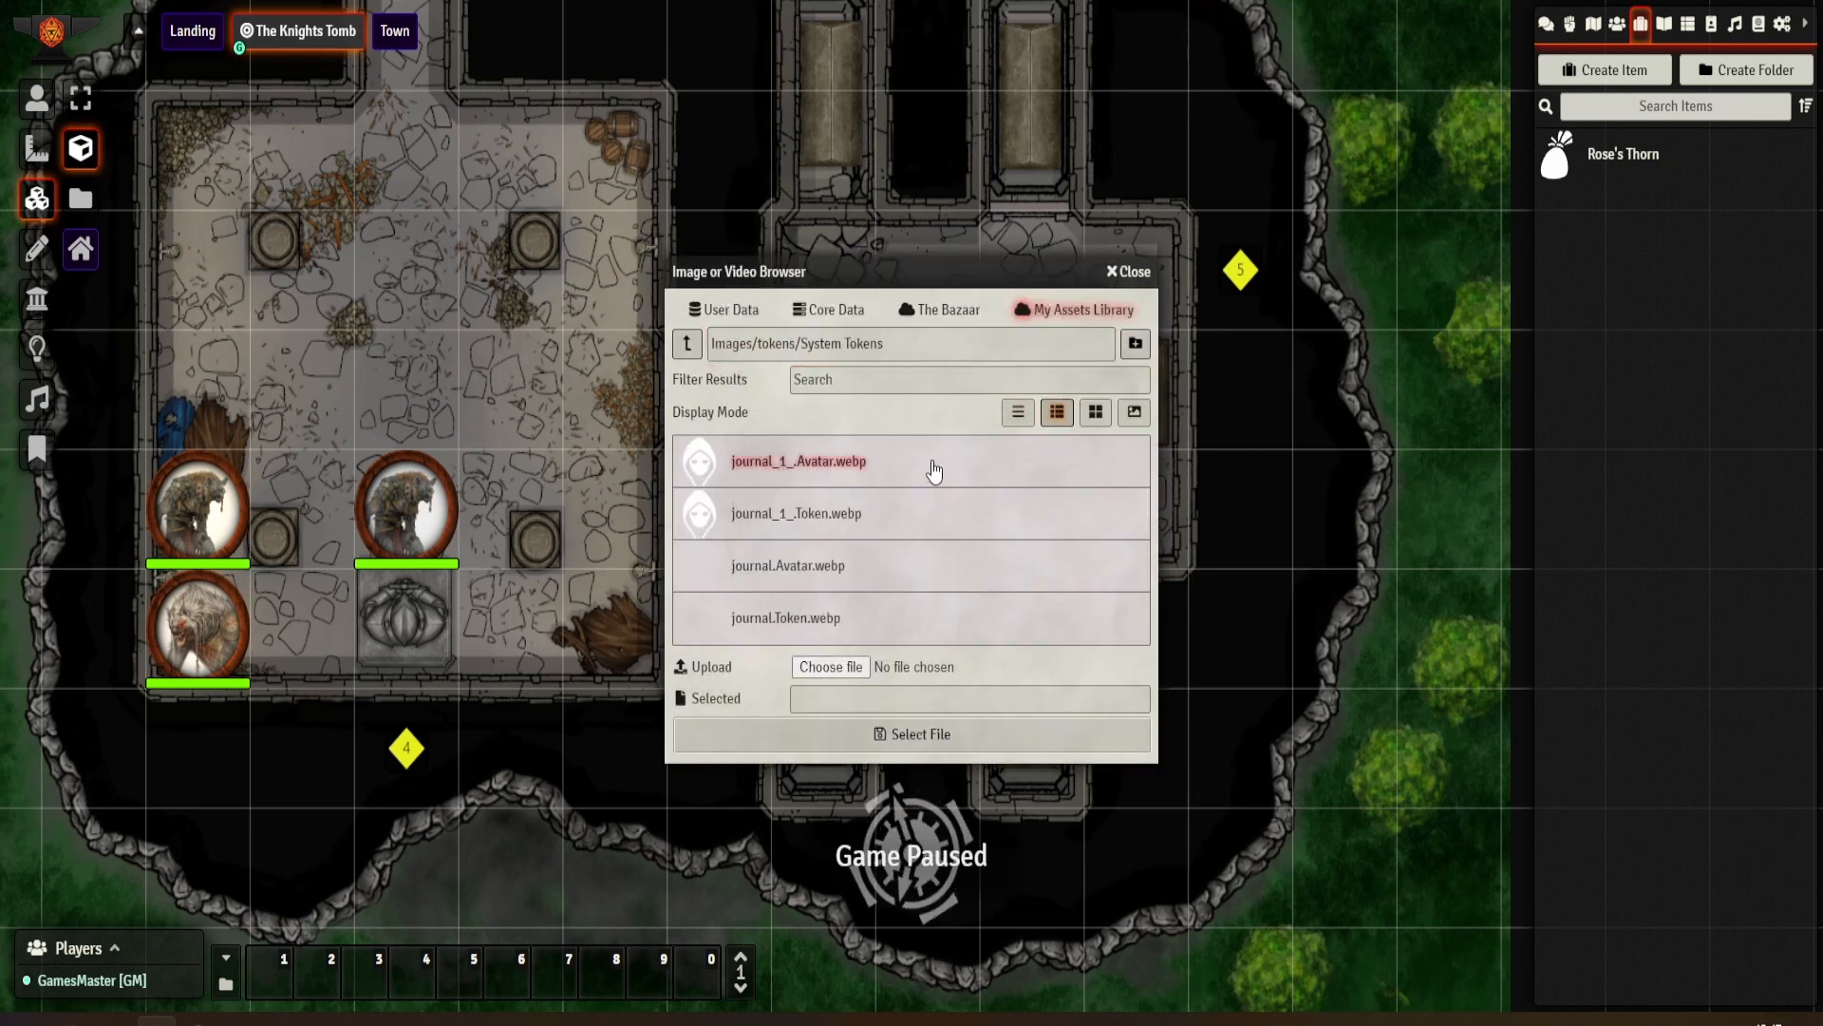
pyautogui.click(686, 344)
pyautogui.click(685, 344)
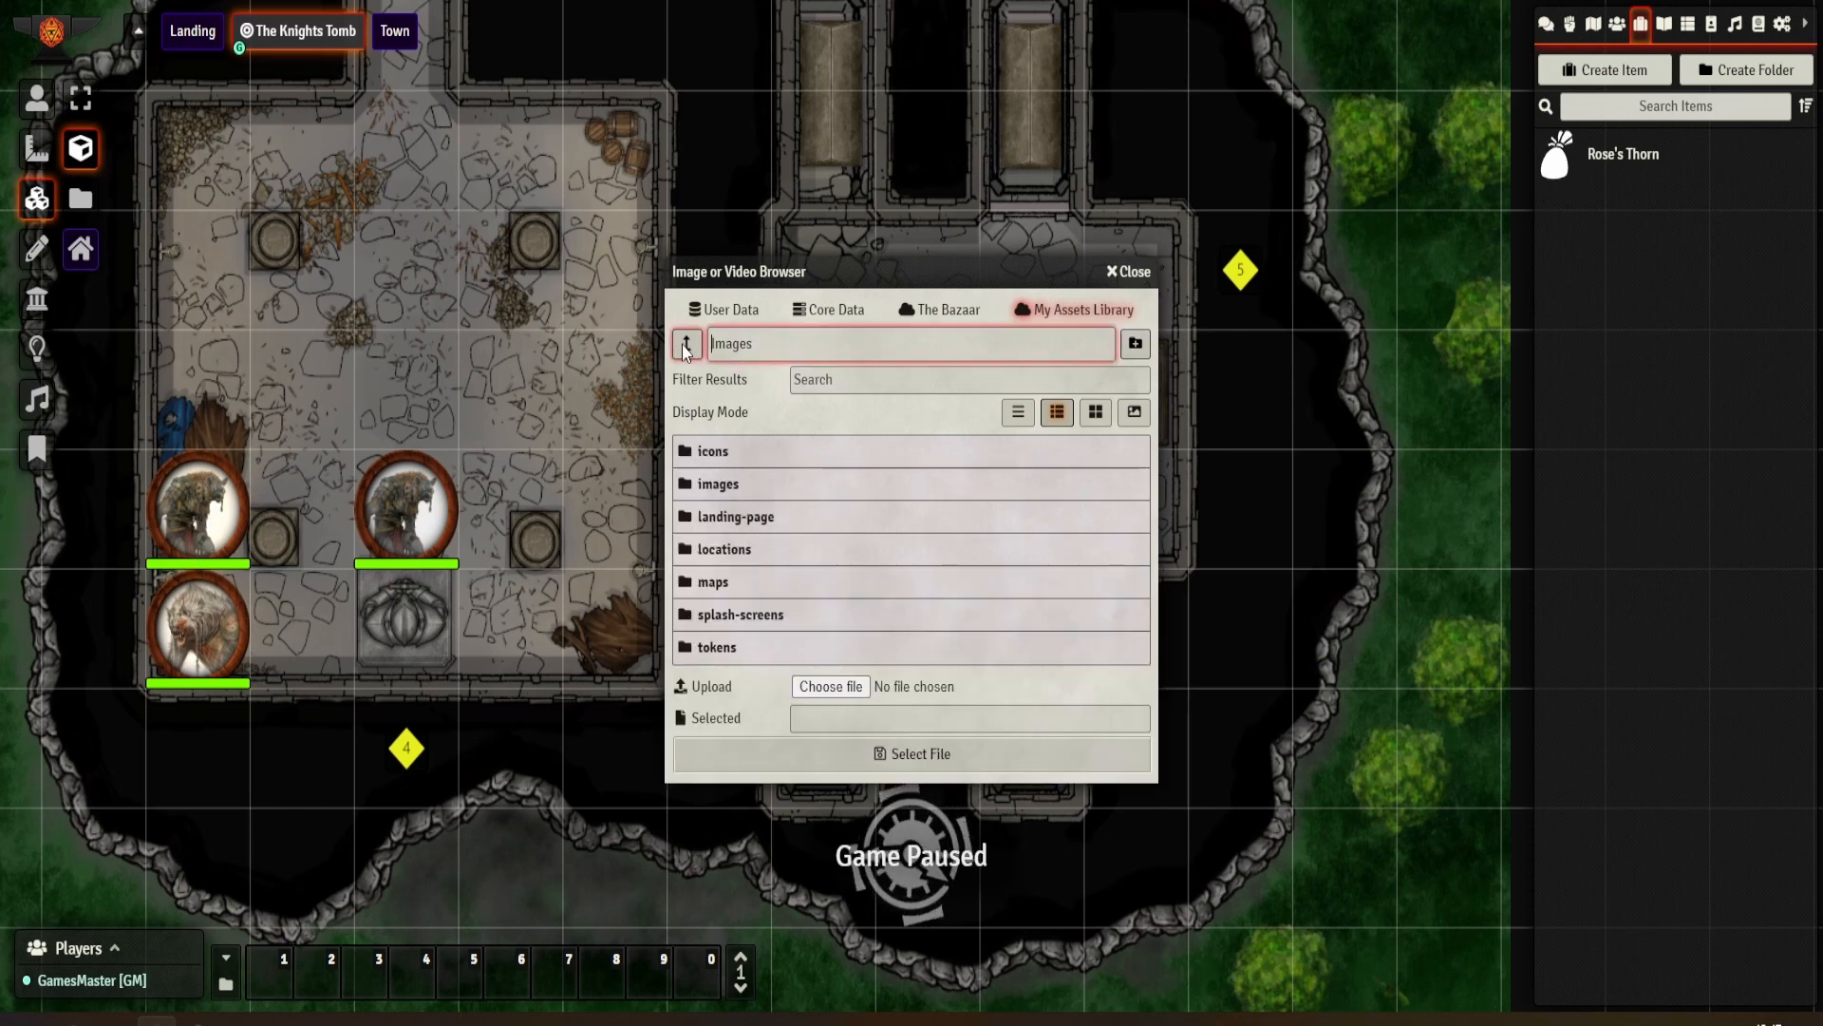
pyautogui.click(685, 344)
pyautogui.click(707, 600)
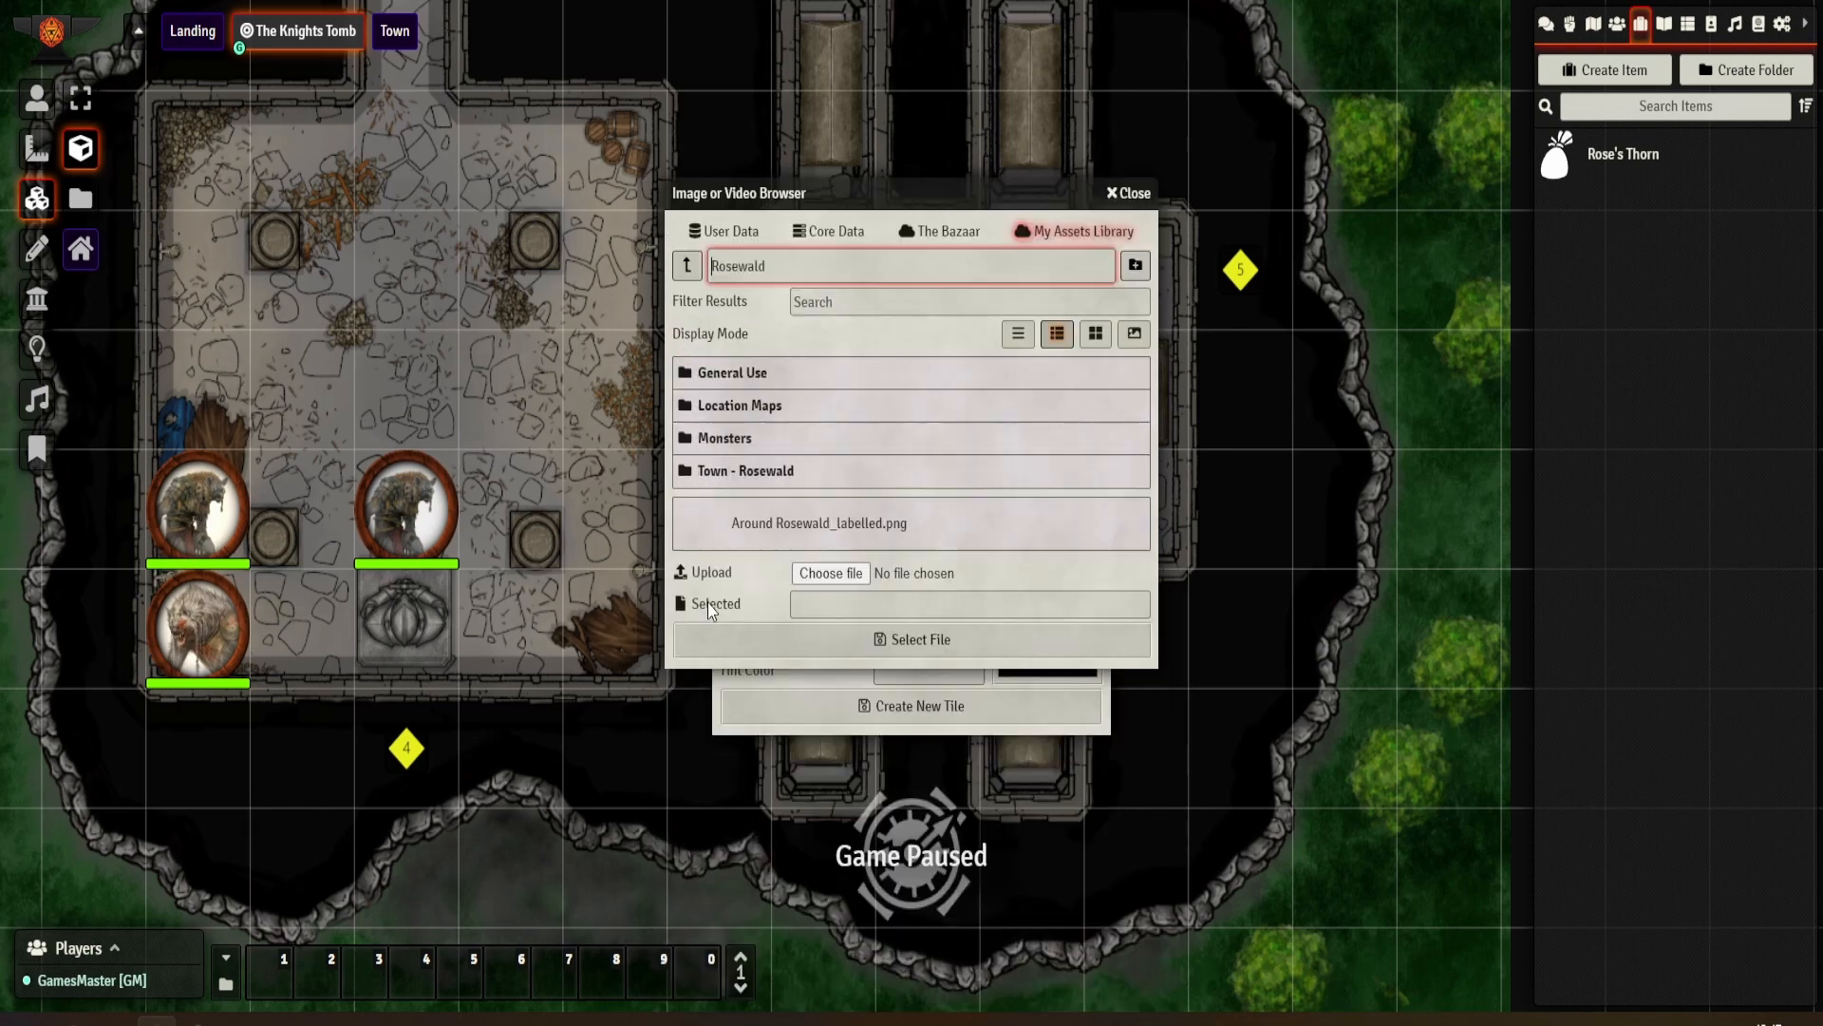
pyautogui.click(745, 380)
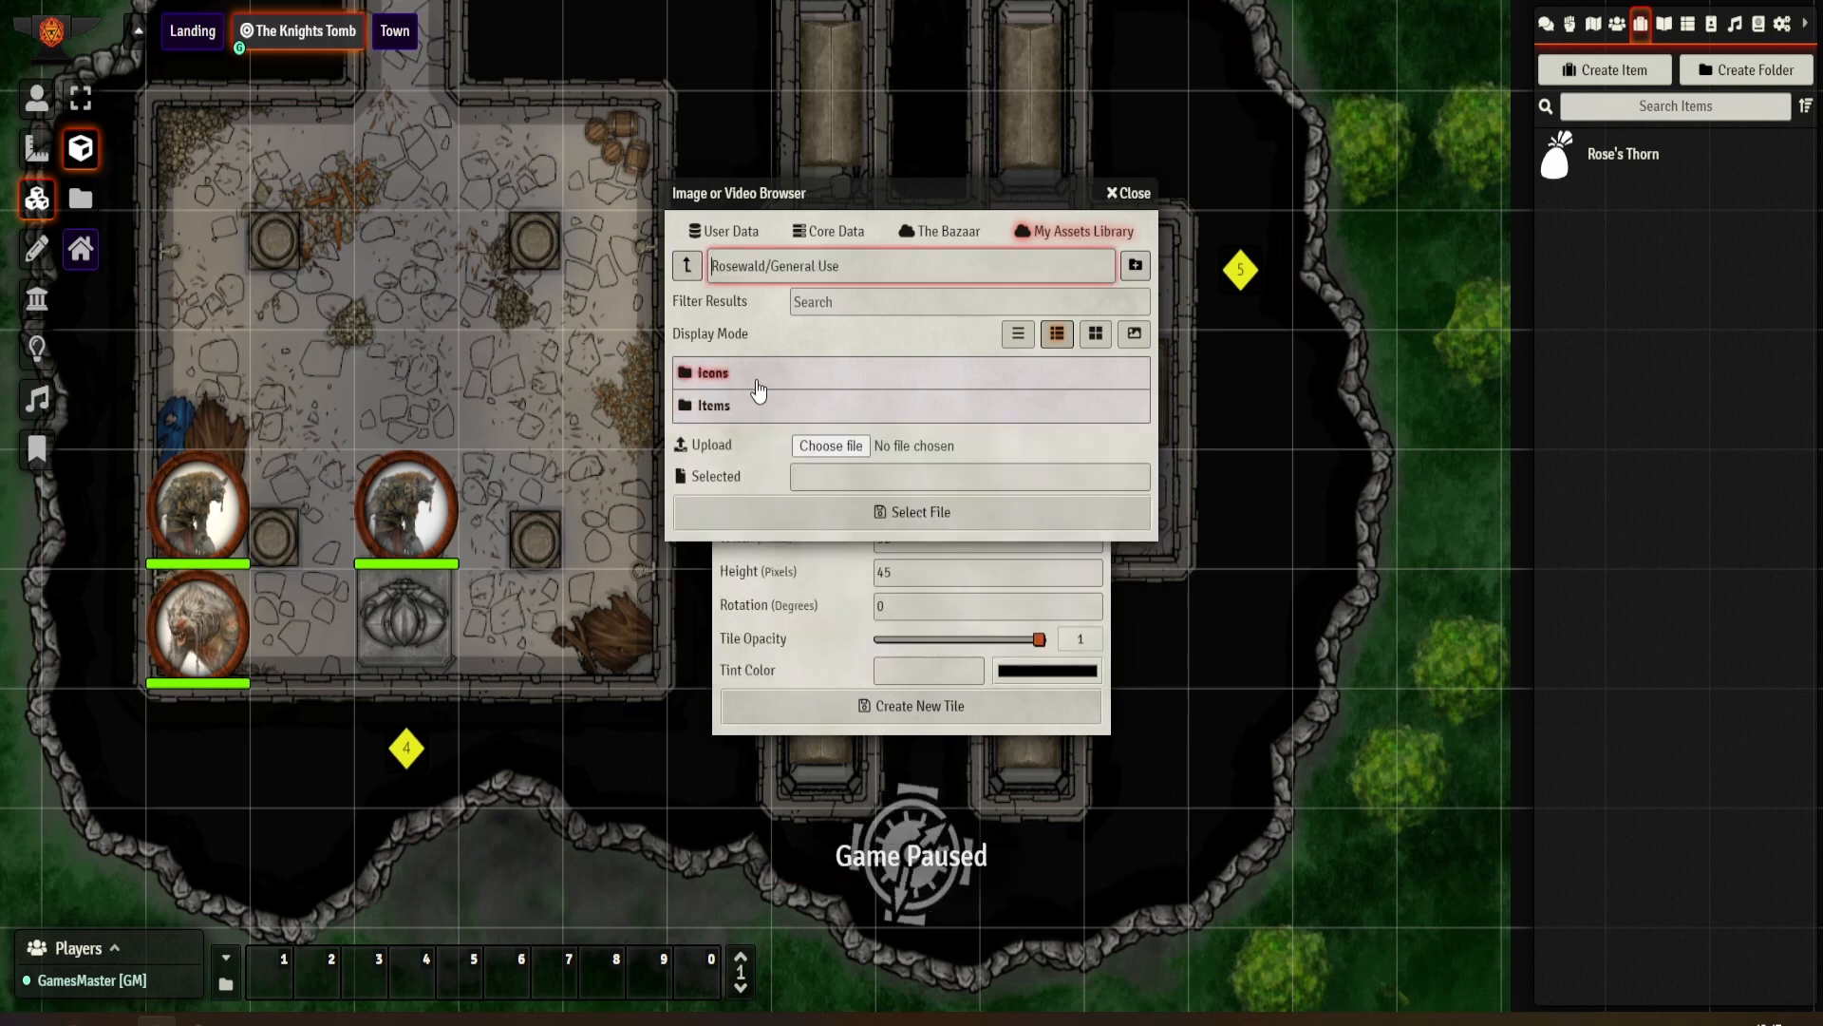
pyautogui.click(716, 408)
pyautogui.click(801, 392)
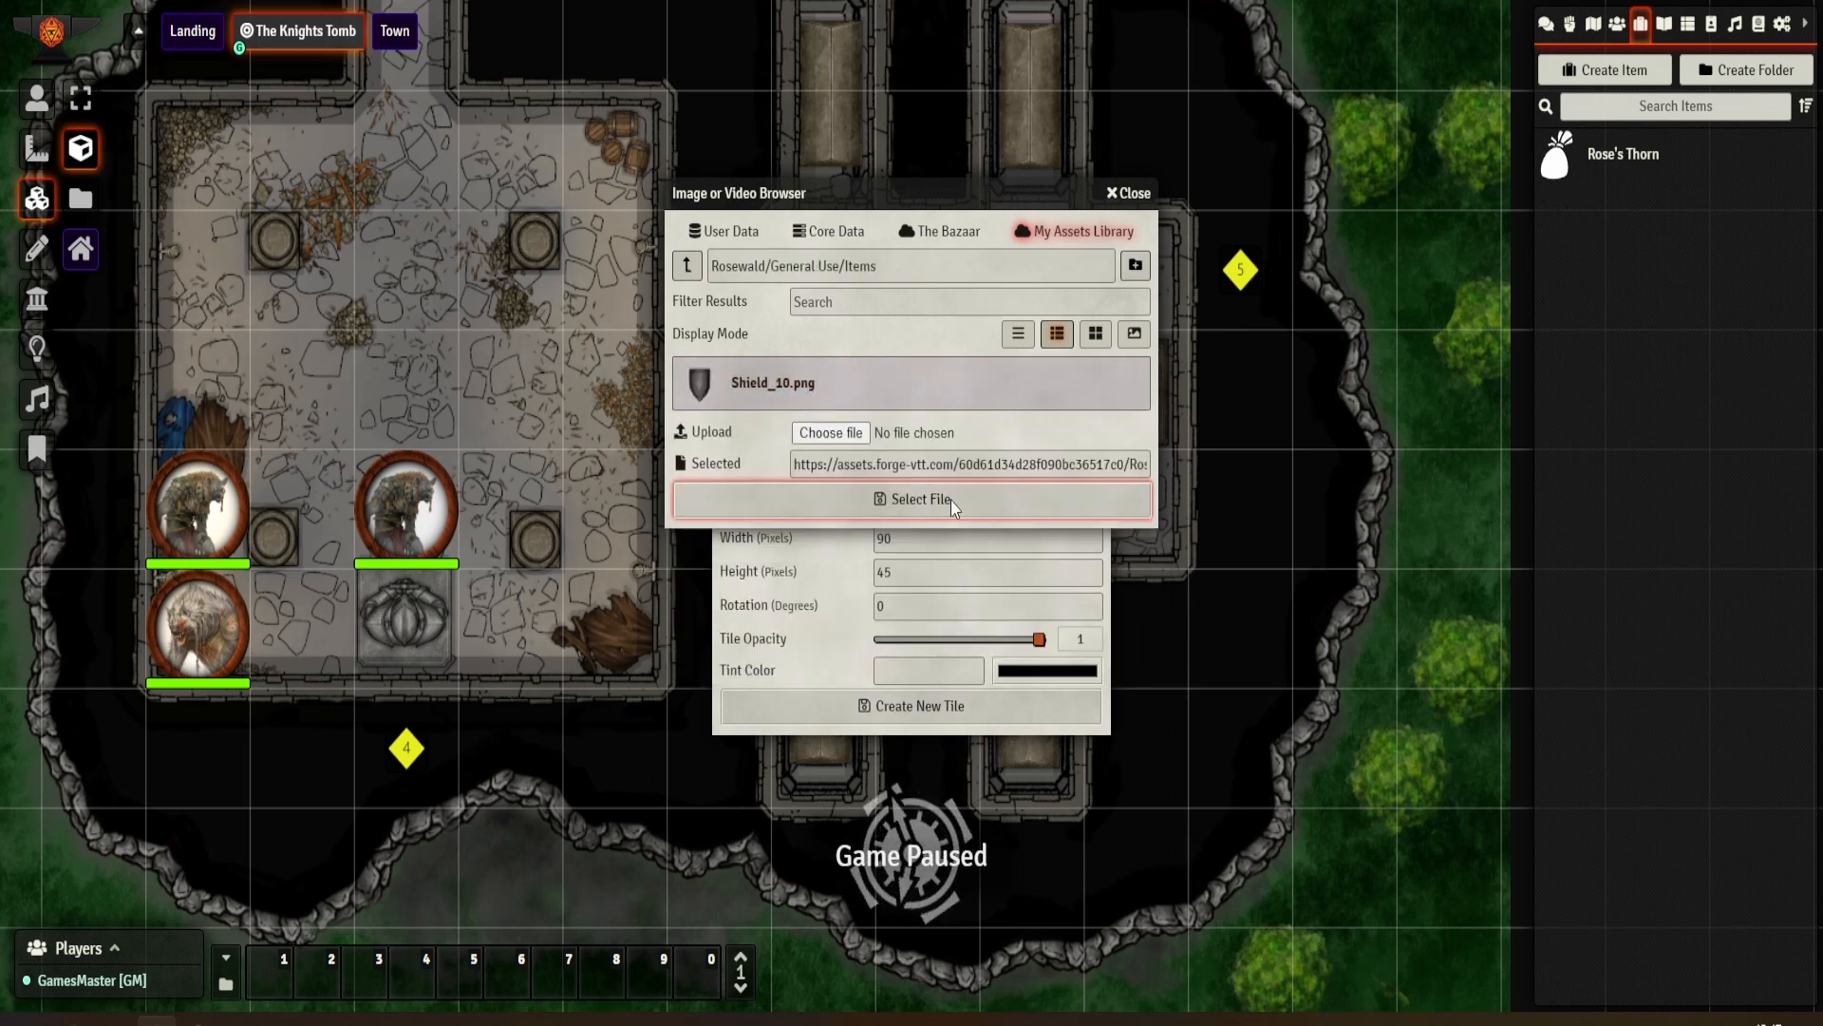
pyautogui.click(950, 499)
pyautogui.click(940, 700)
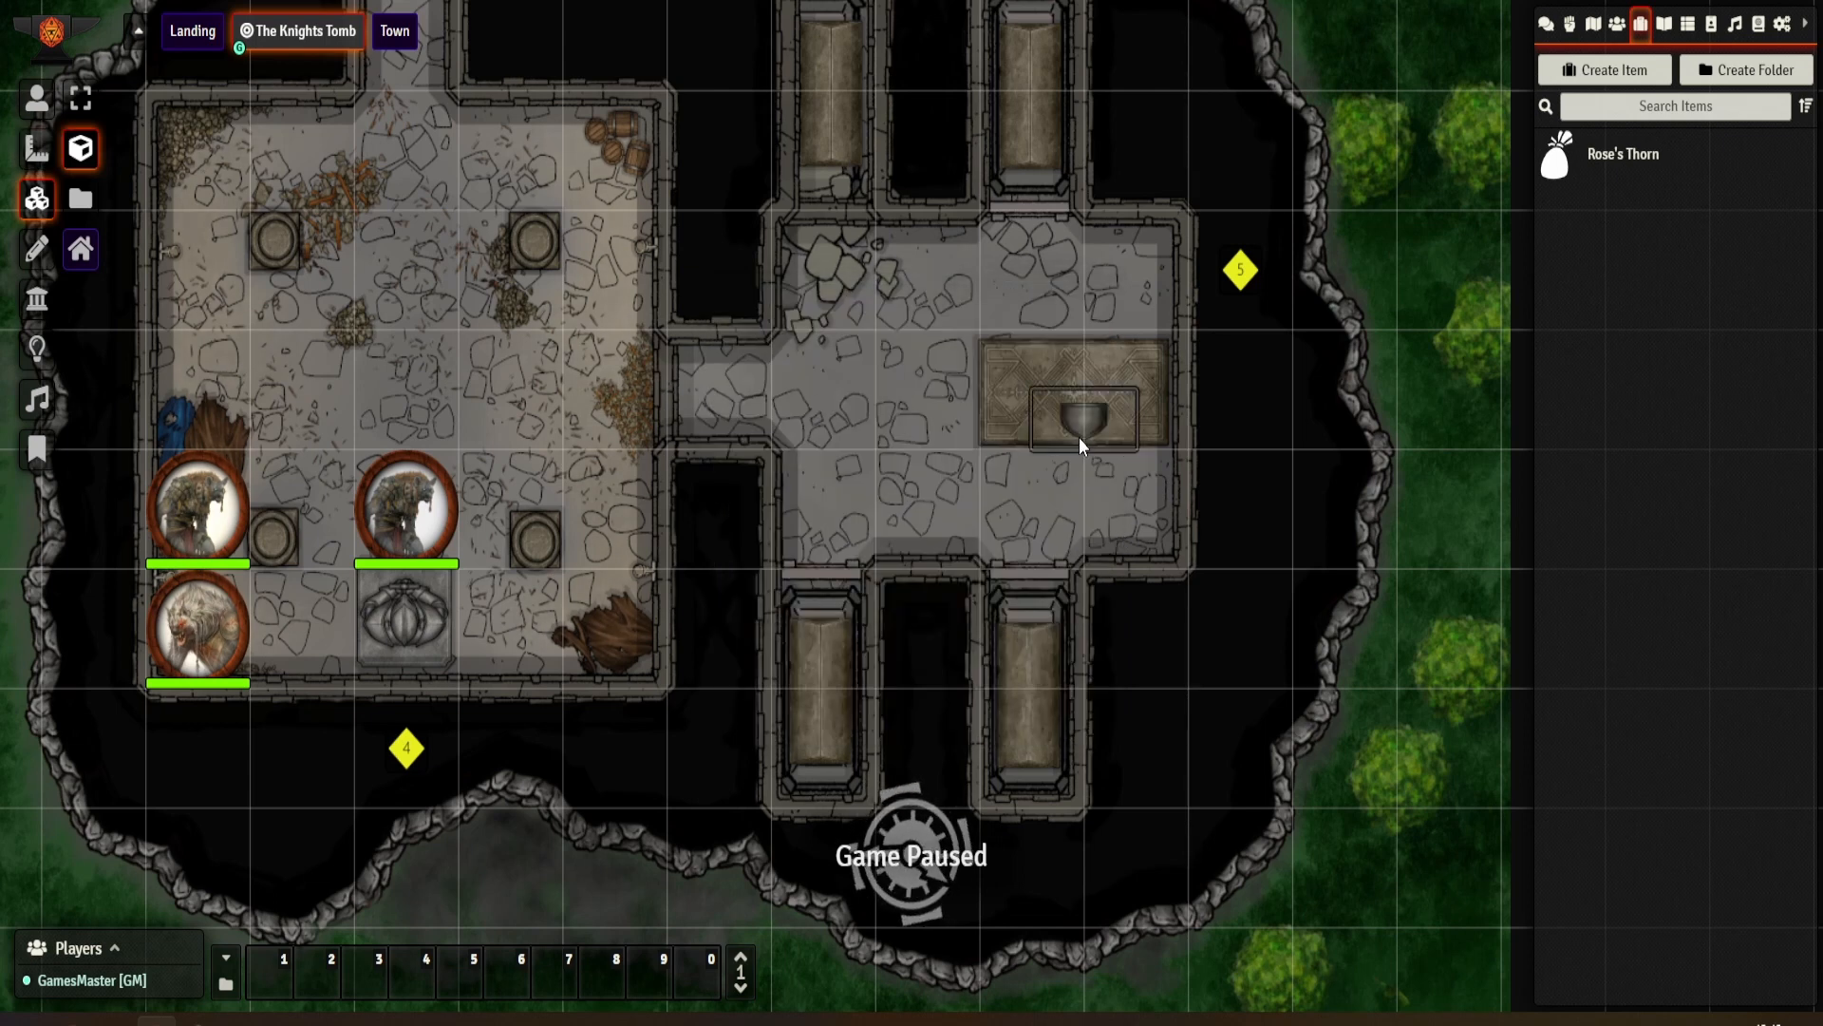
# Step: Resize the shield tile to about one grid square and shift it onto the eastern half of the stone slab
pyautogui.click(85, 100)
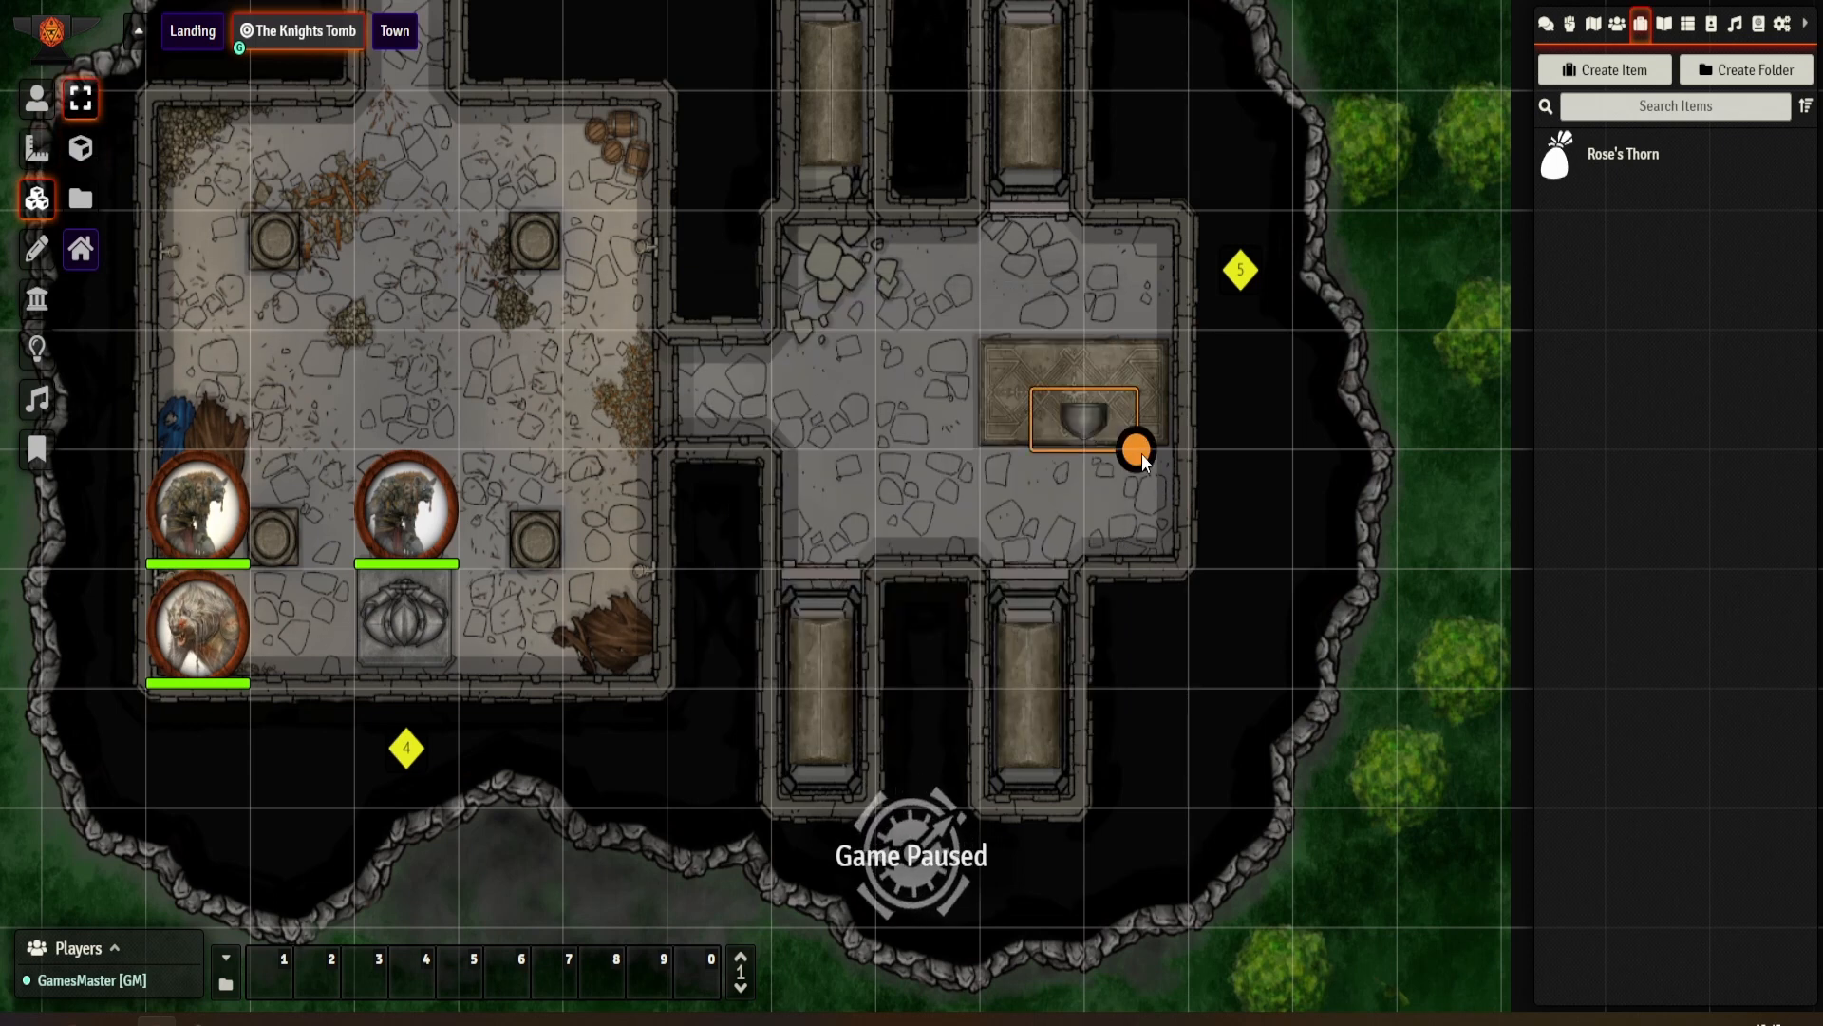
pyautogui.moveTo(1141, 453); pyautogui.dragTo(1071, 414)
pyautogui.press('Right')
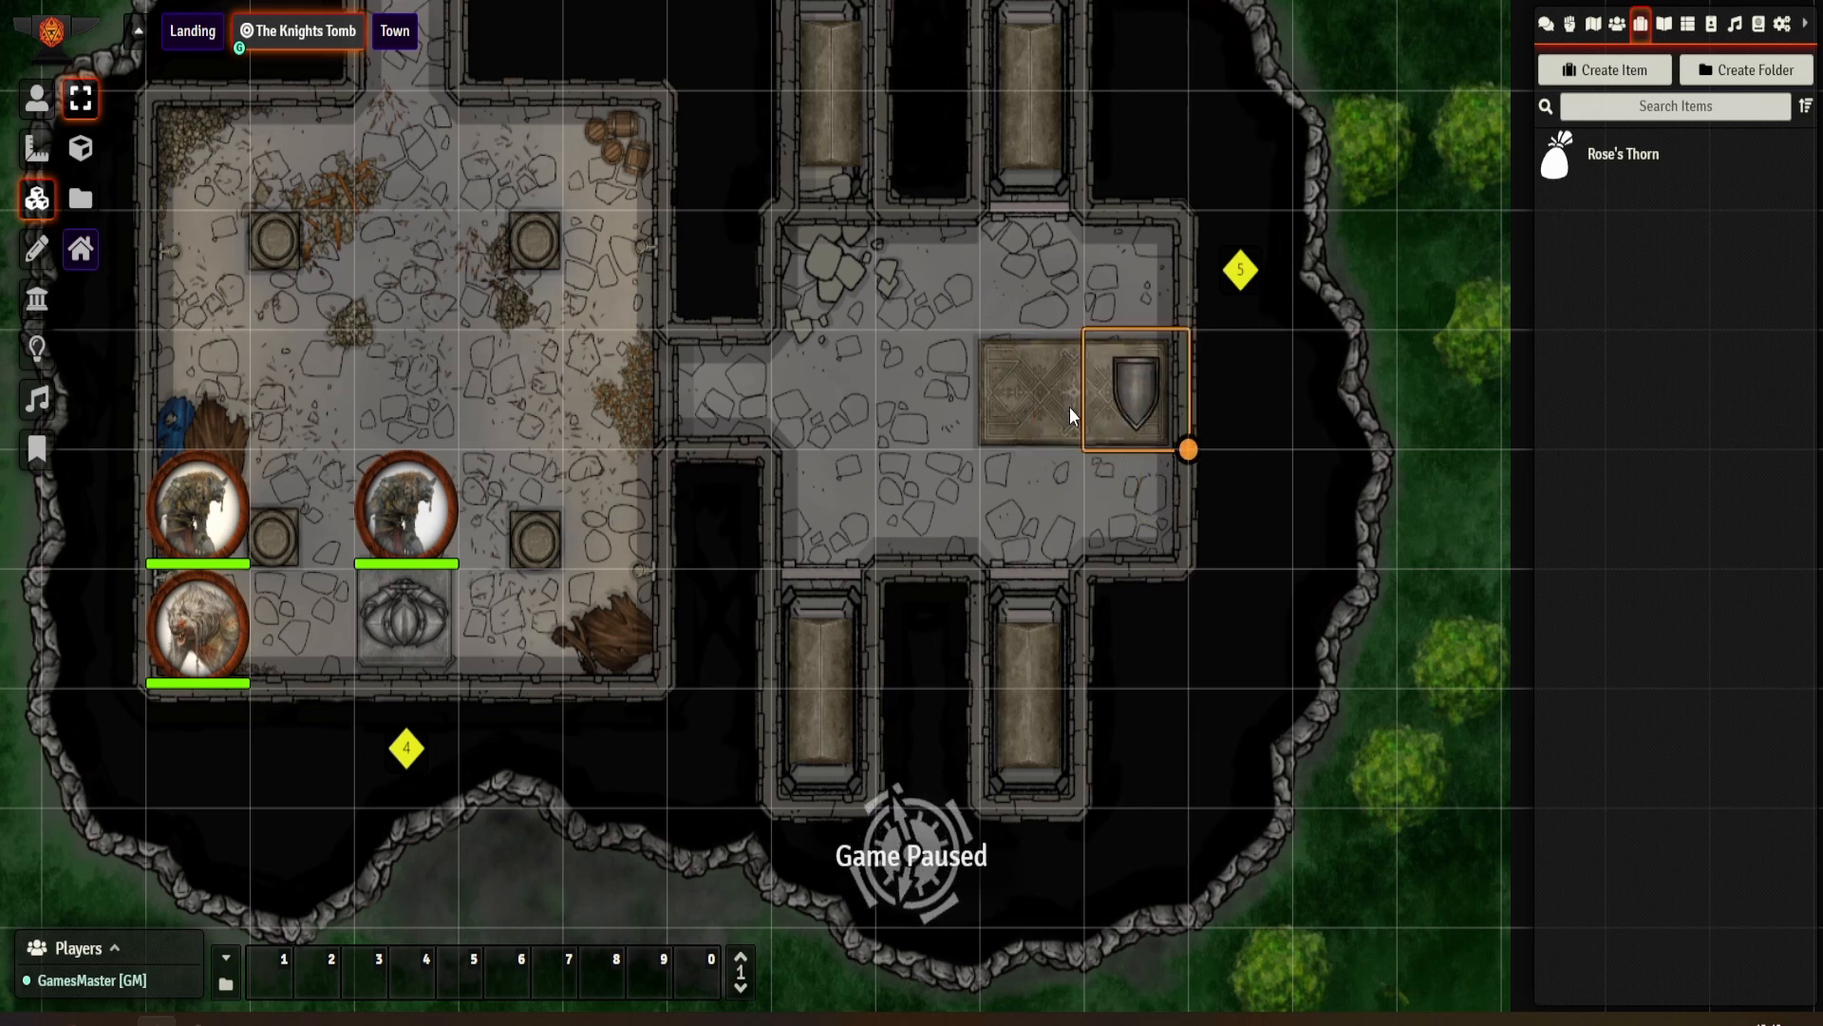
pyautogui.press('Left')
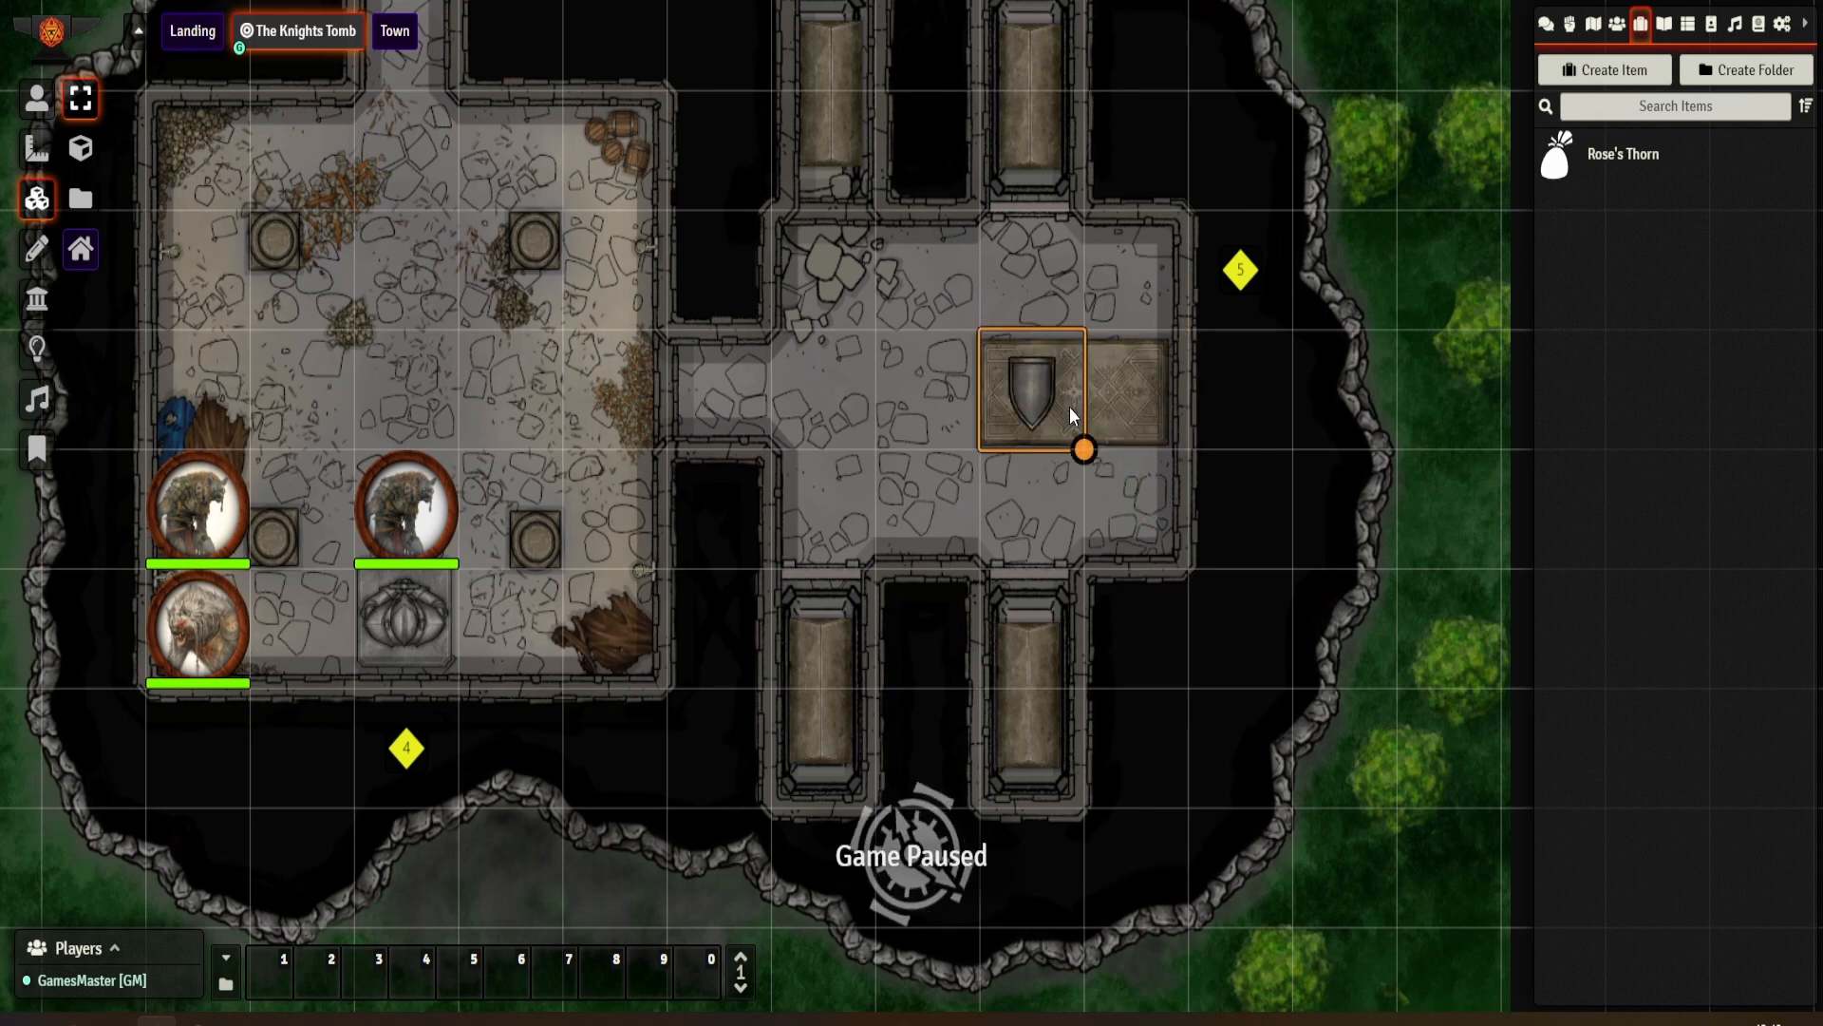
pyautogui.press('Up')
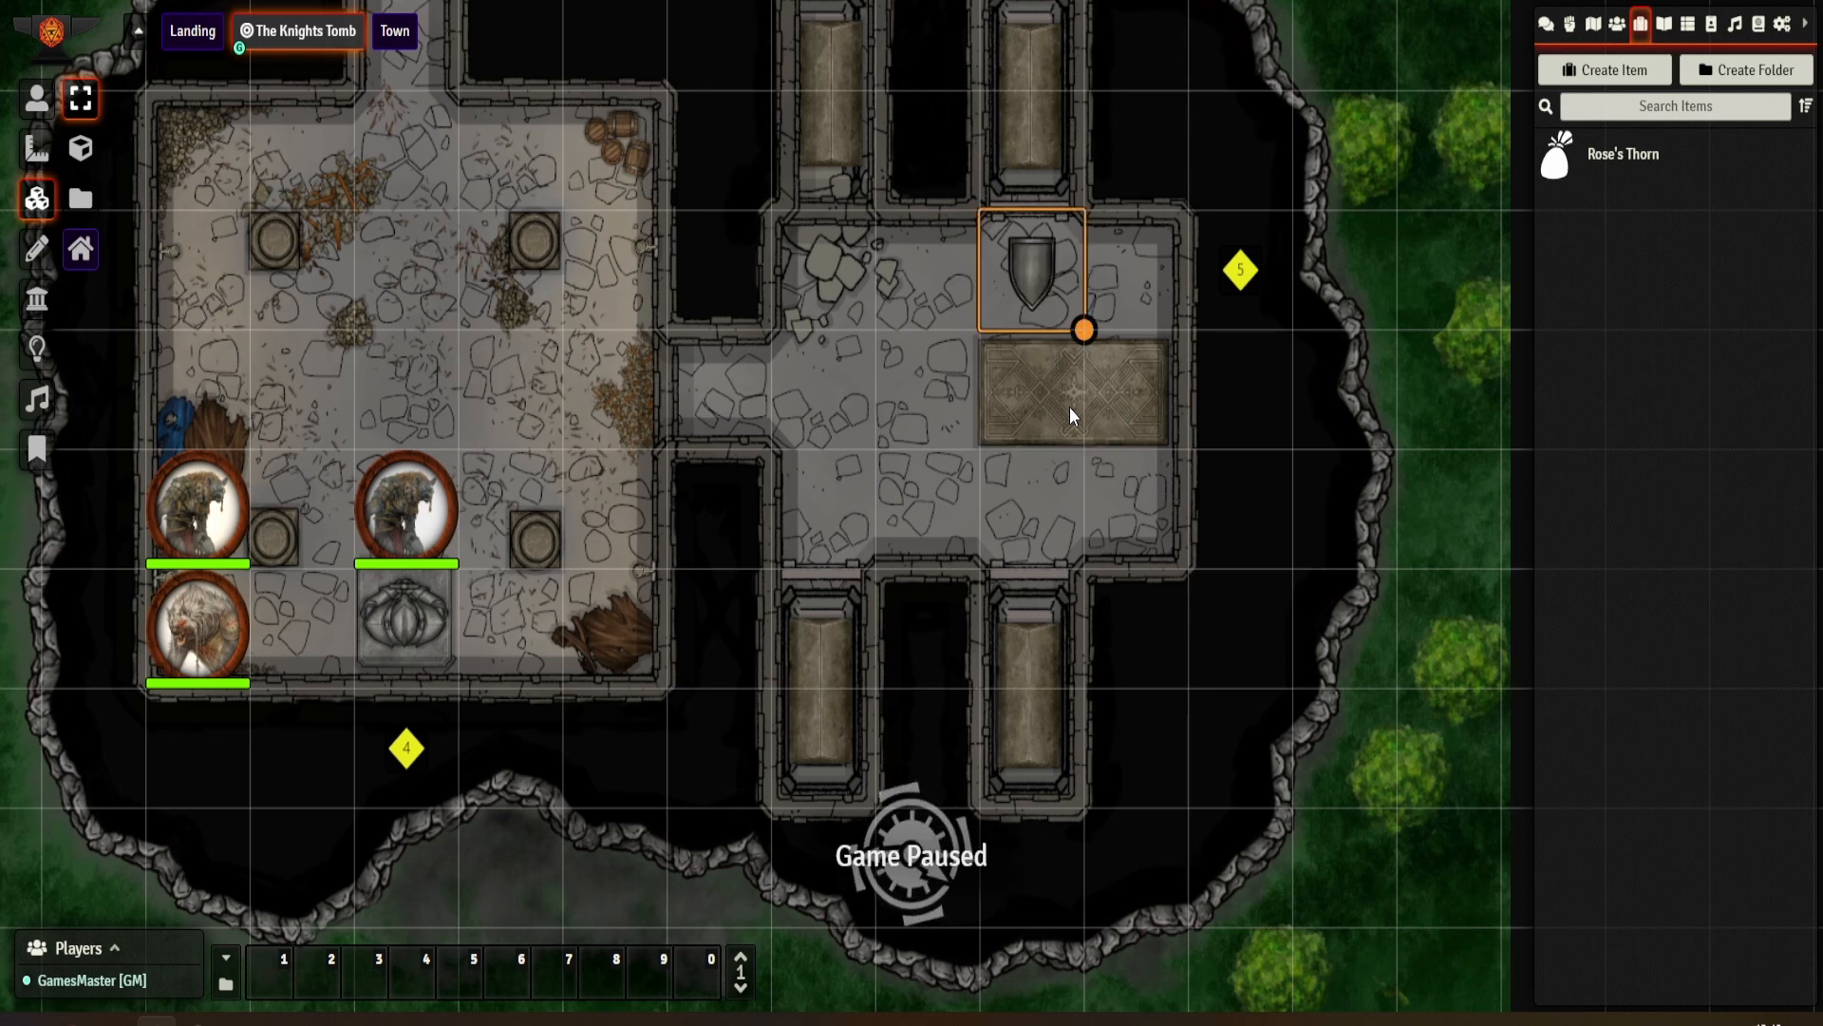
pyautogui.press('Down')
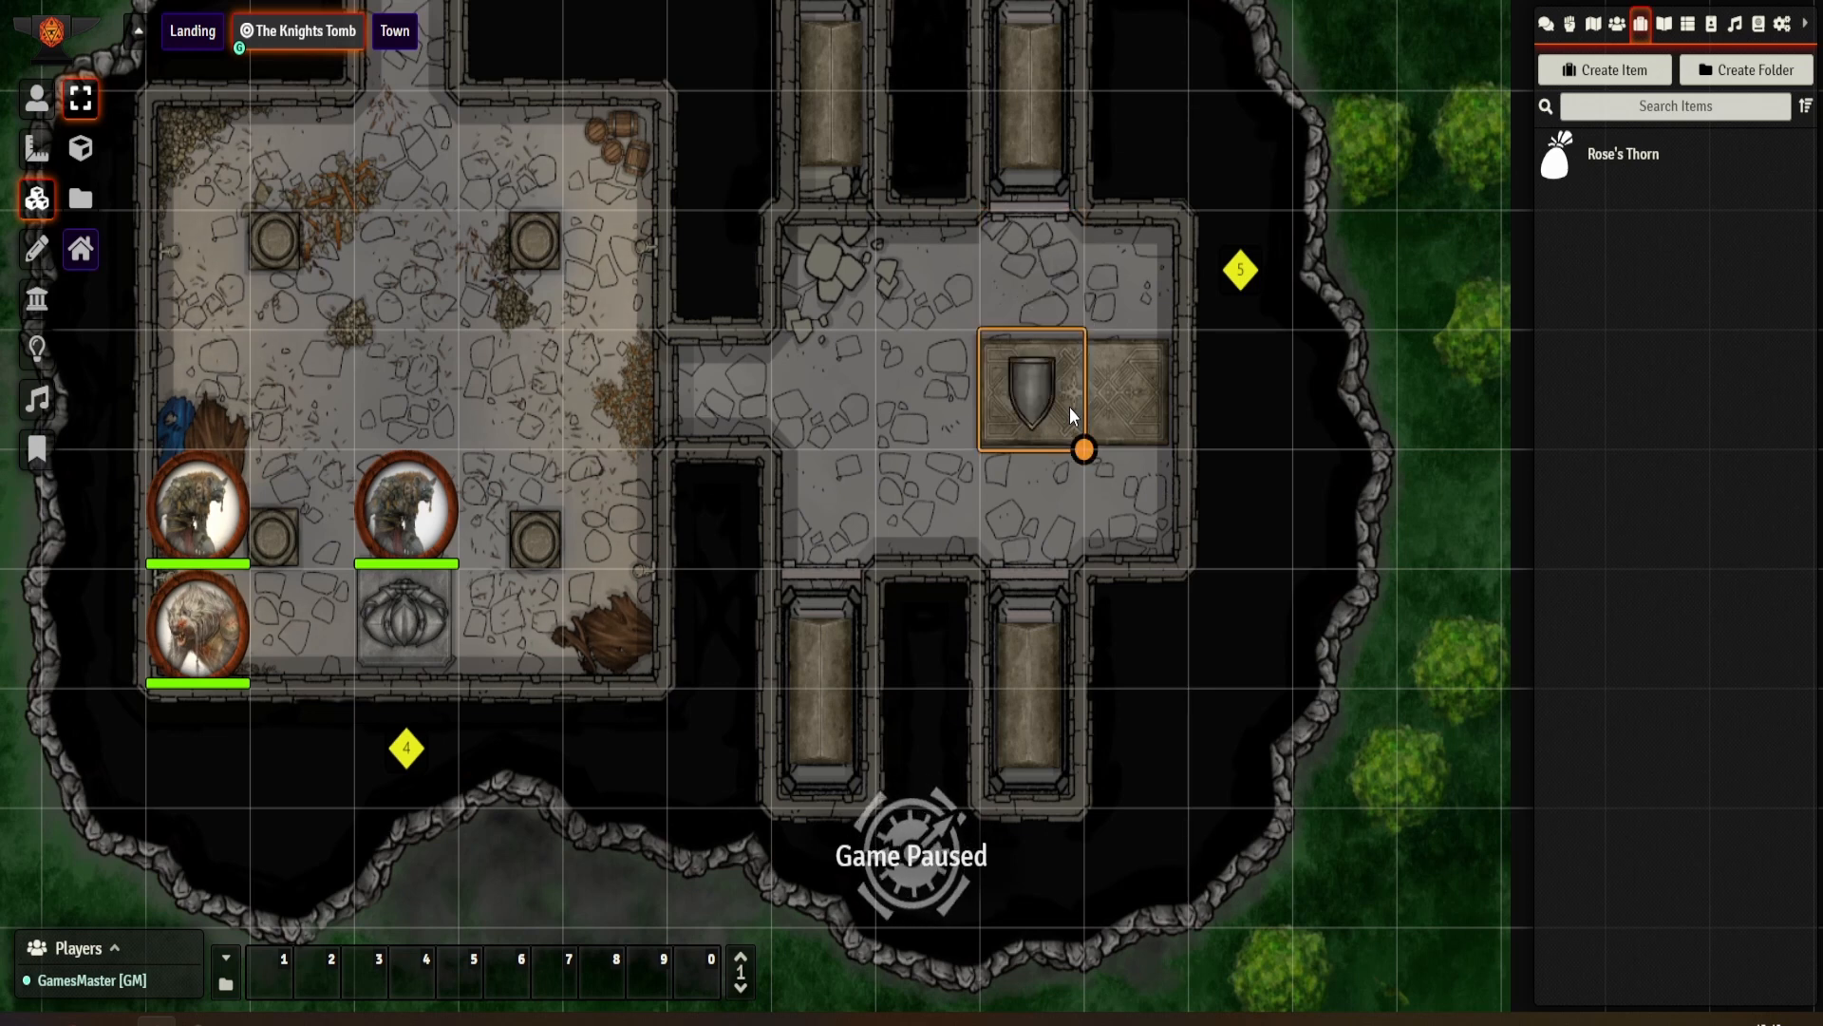
pyautogui.press('Right')
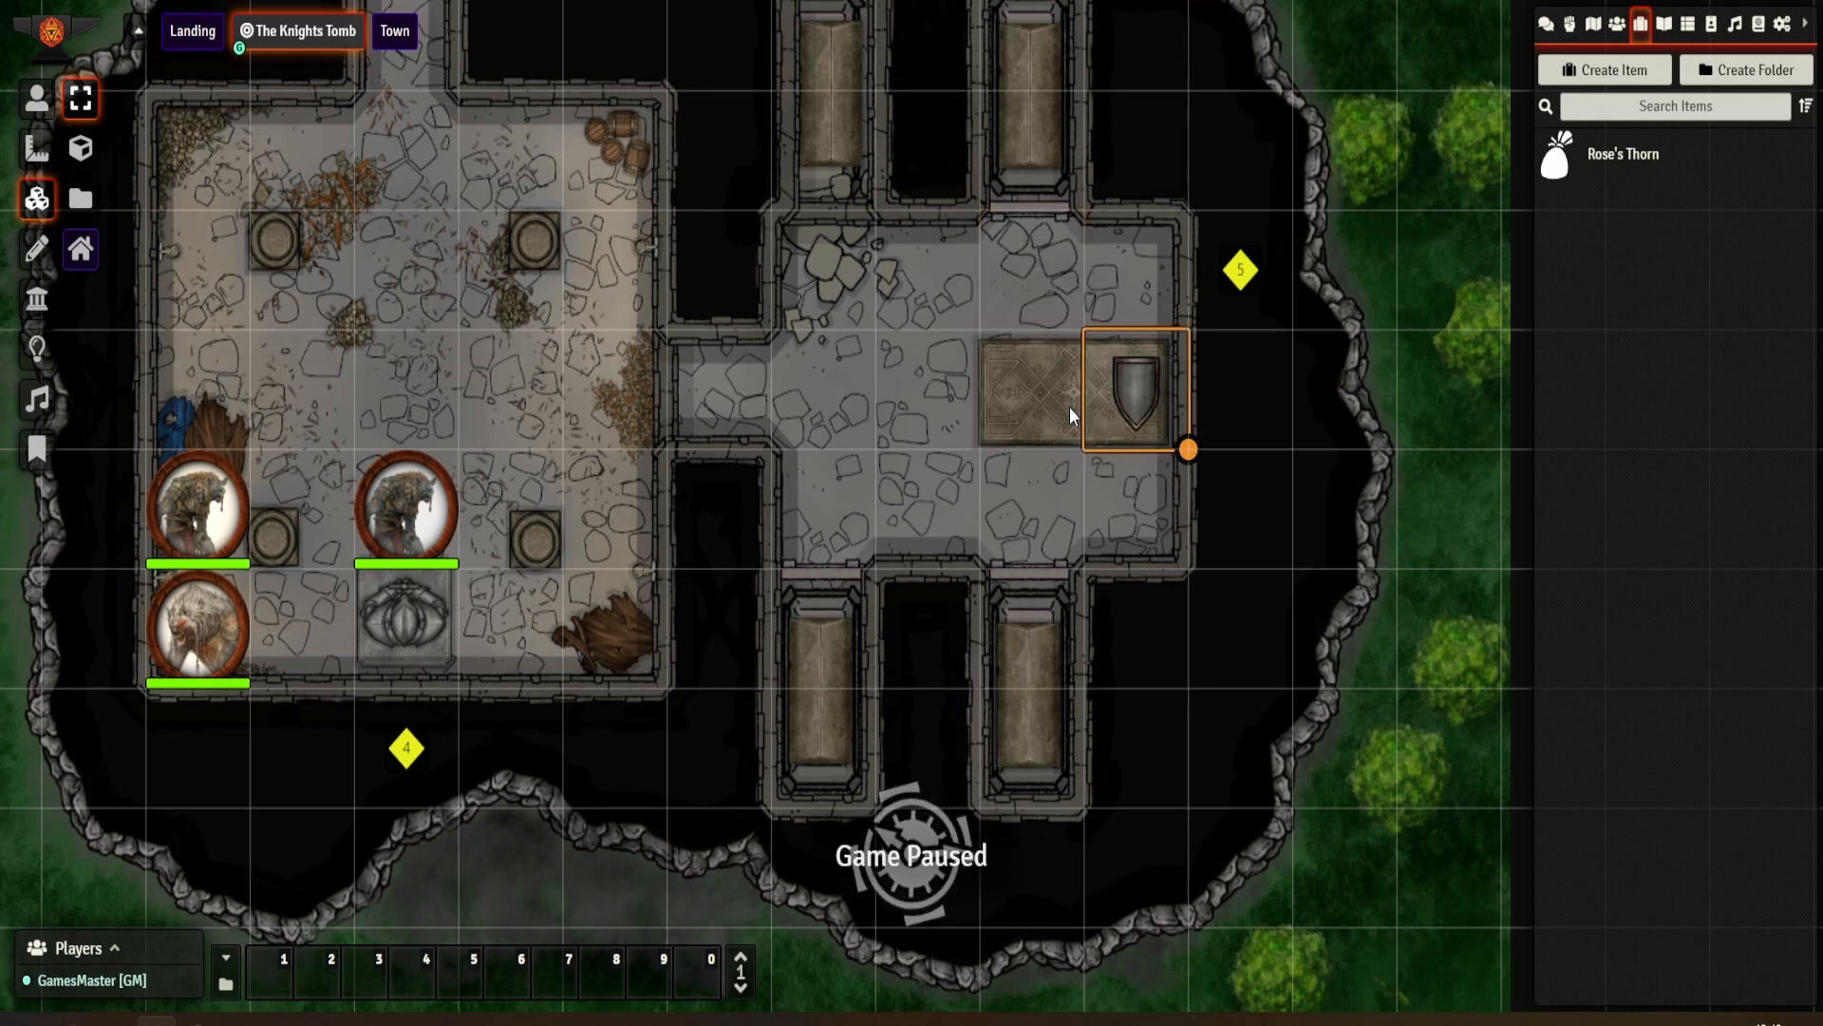
pyautogui.press('Escape')
pyautogui.click(1147, 417)
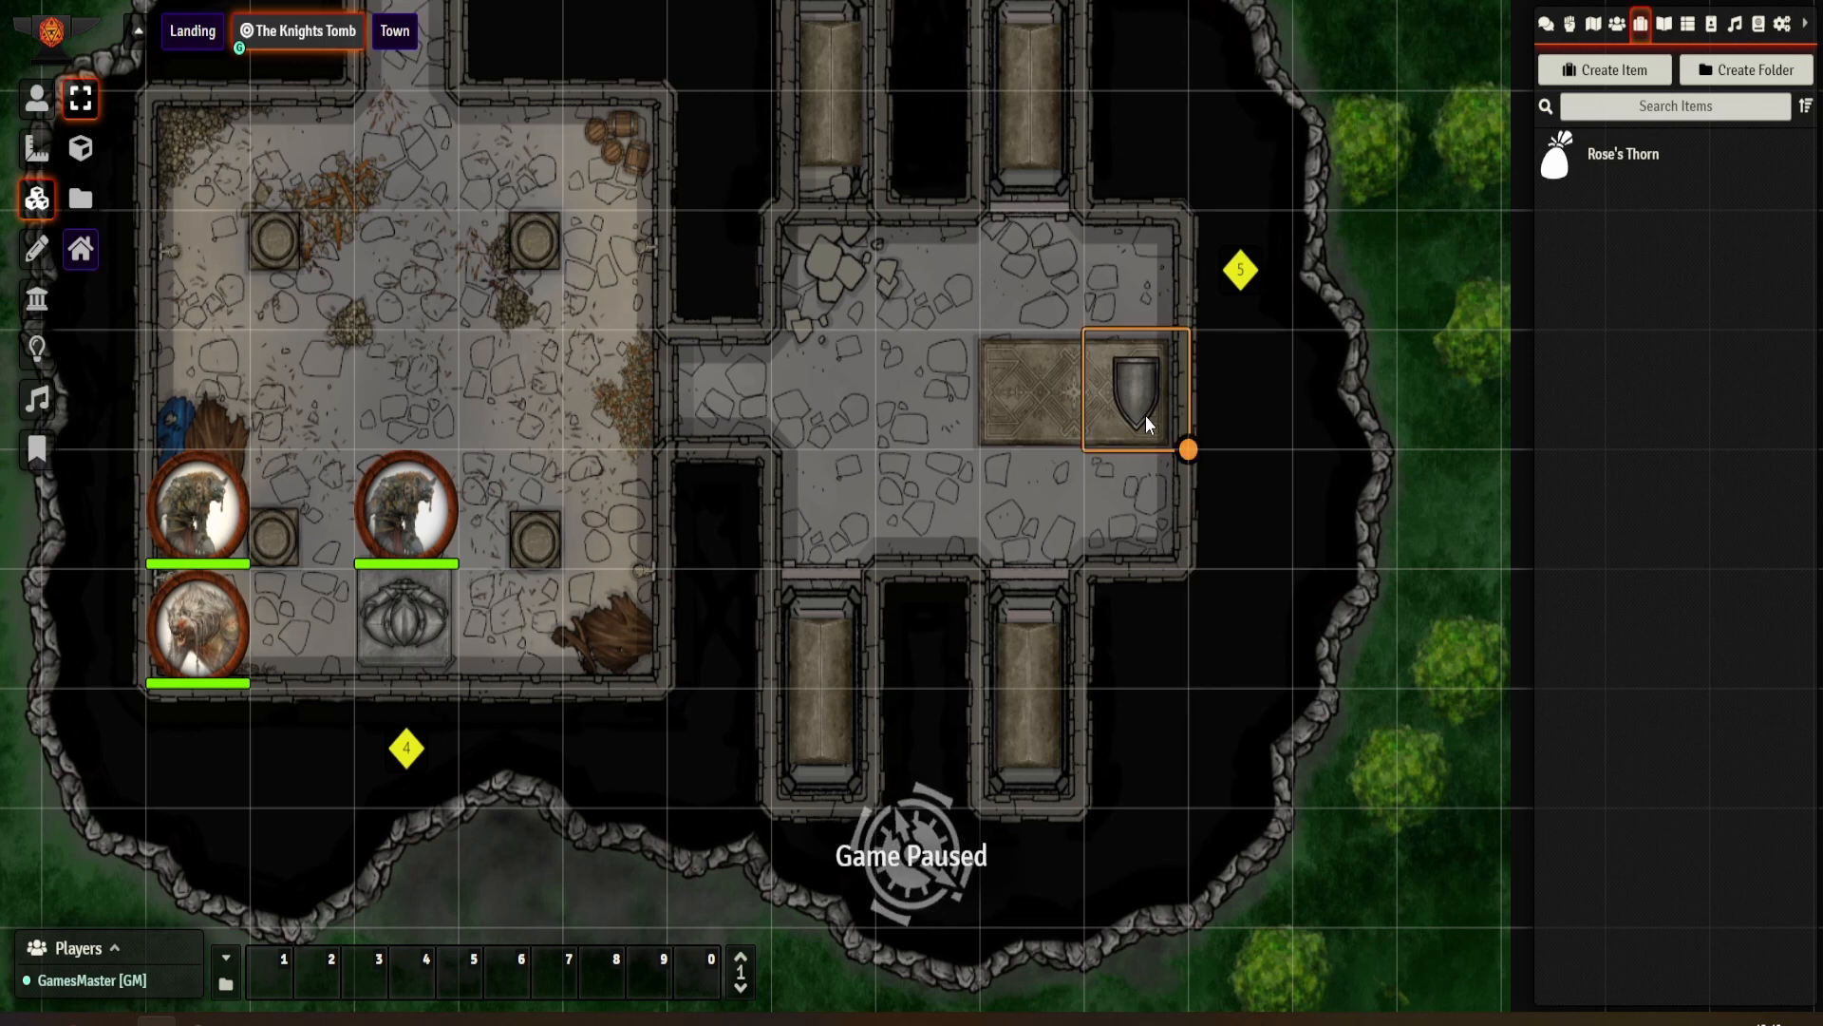
# Step: Rotate the shield tile so its tip points west and move it to the middle of the stone slab
pyautogui.hotkey('ctrl', 'Right')
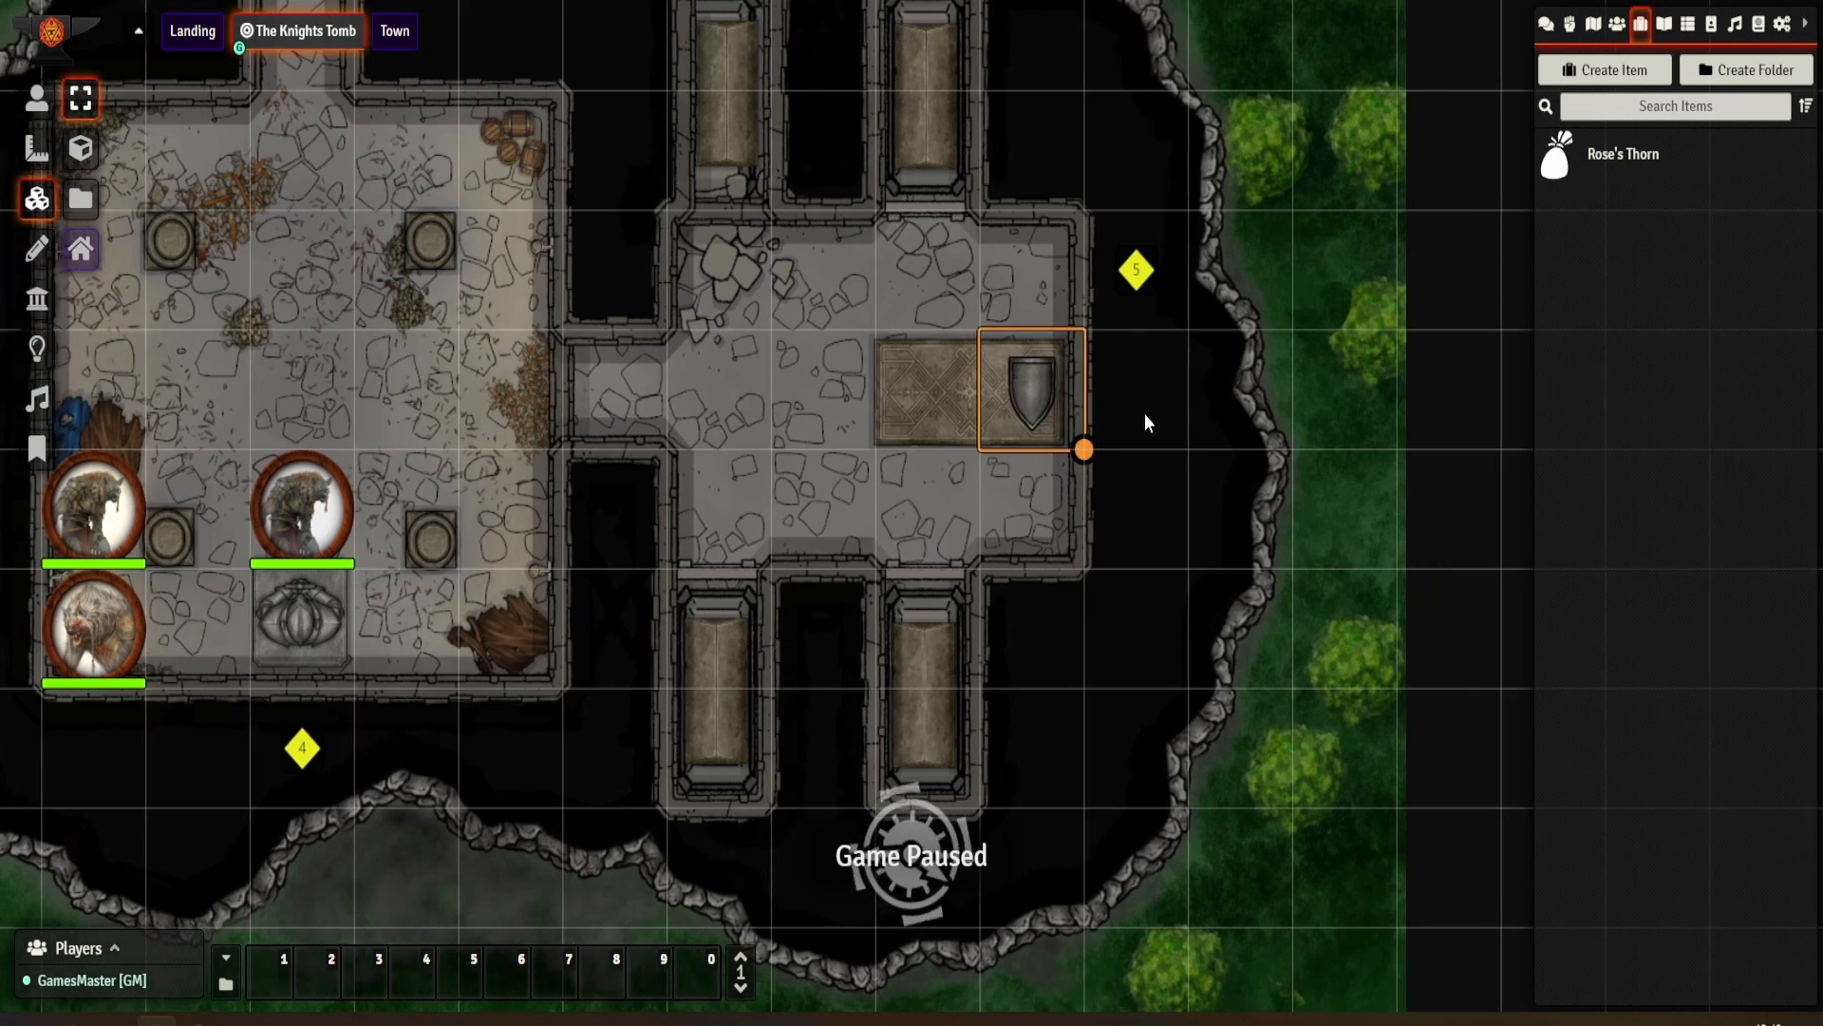
pyautogui.scroll(2, 1096, 418)
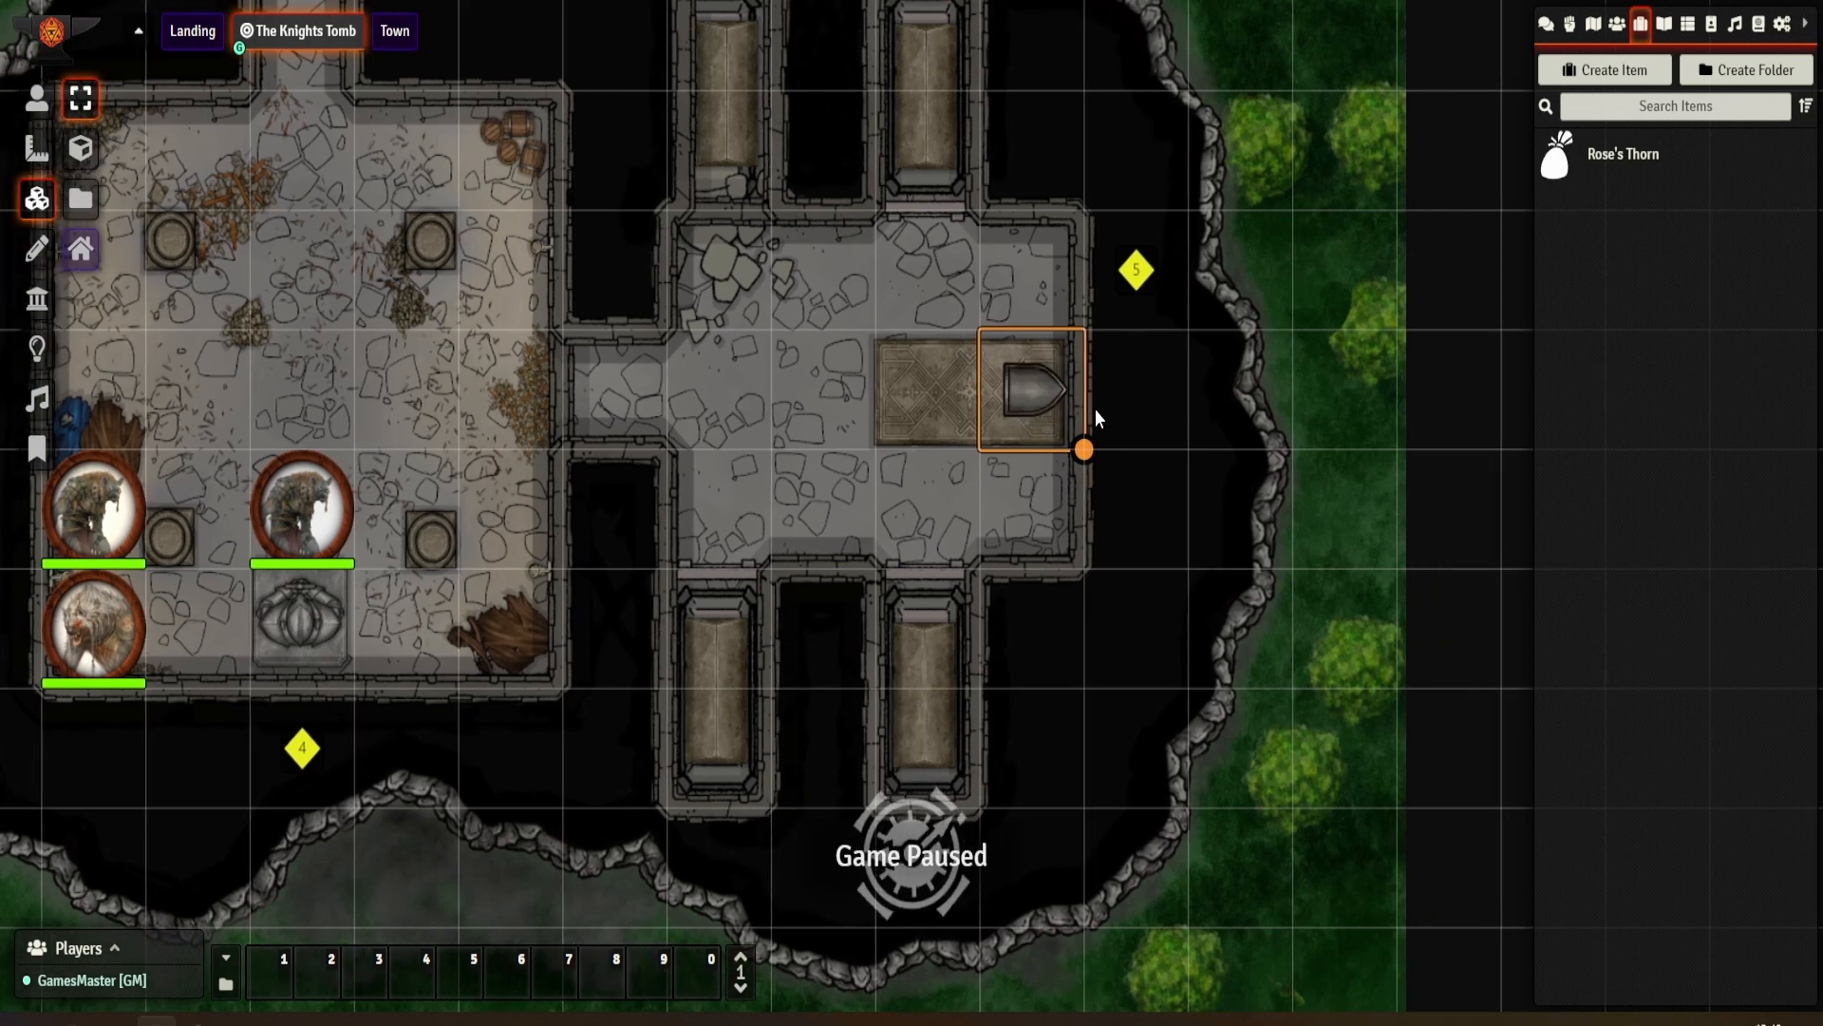
pyautogui.scroll(4, 1095, 419)
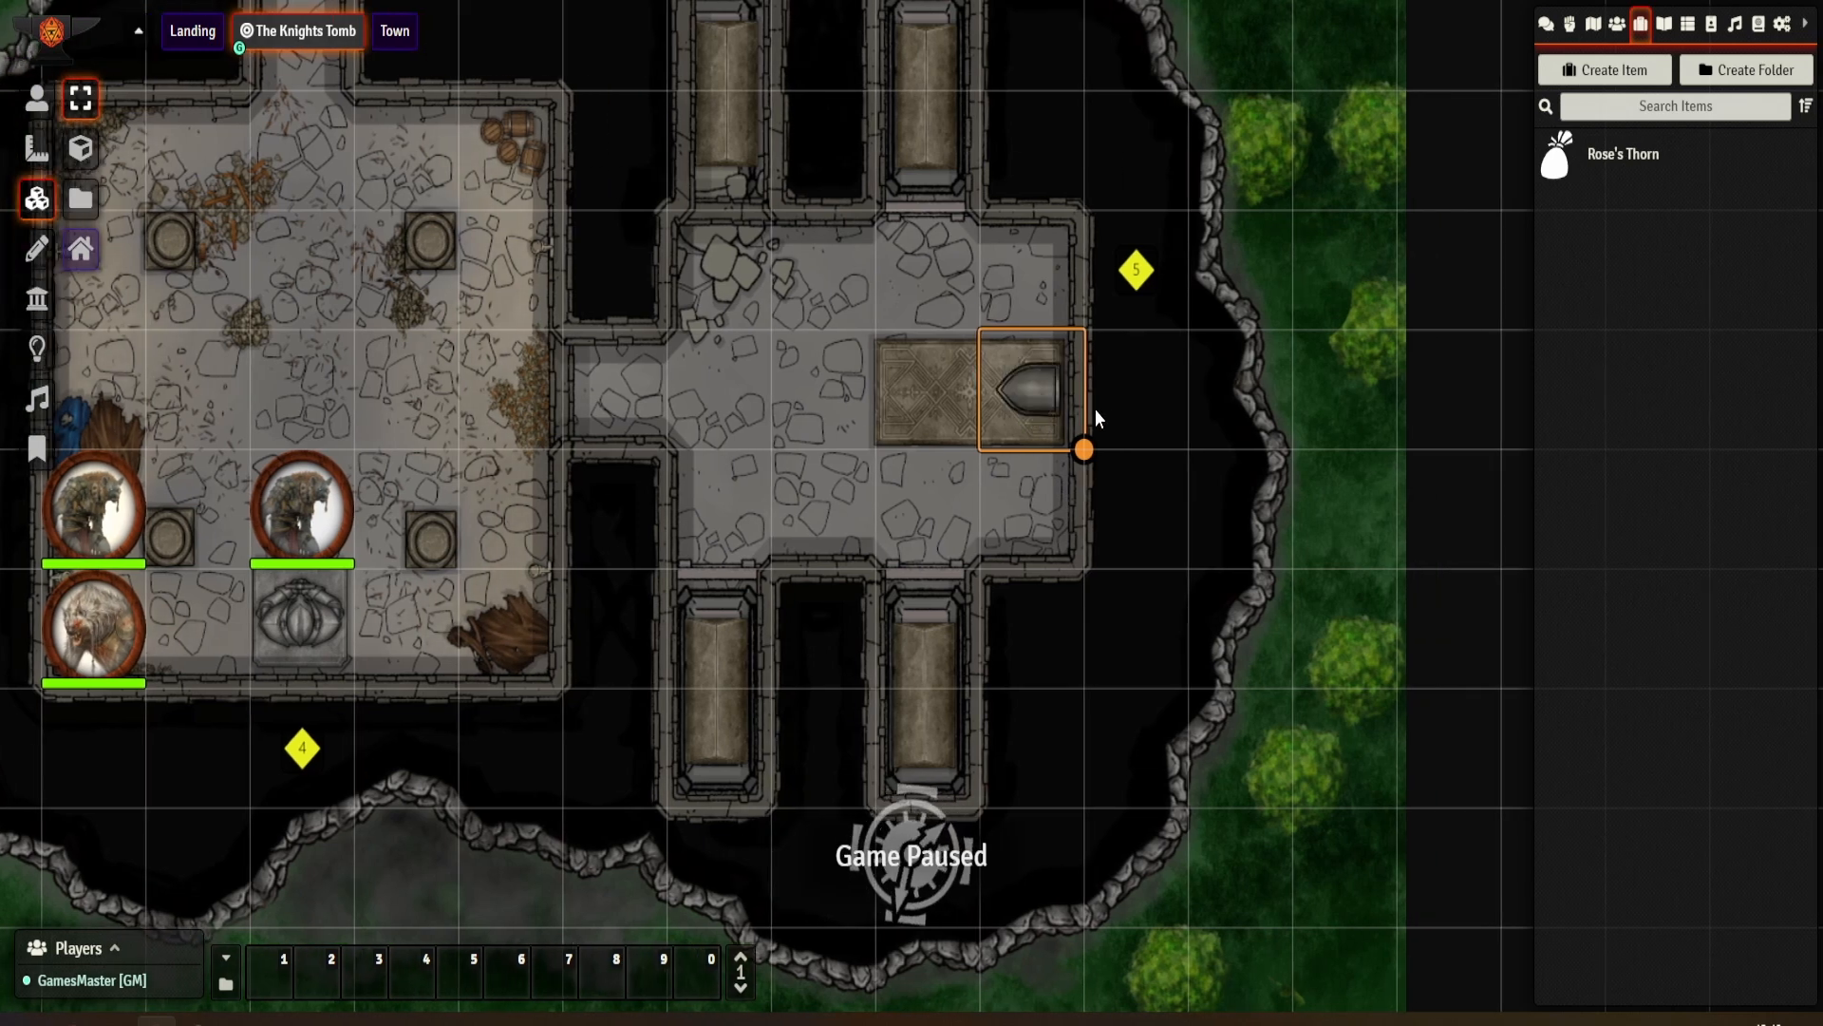
pyautogui.moveTo(1028, 401); pyautogui.dragTo(978, 407)
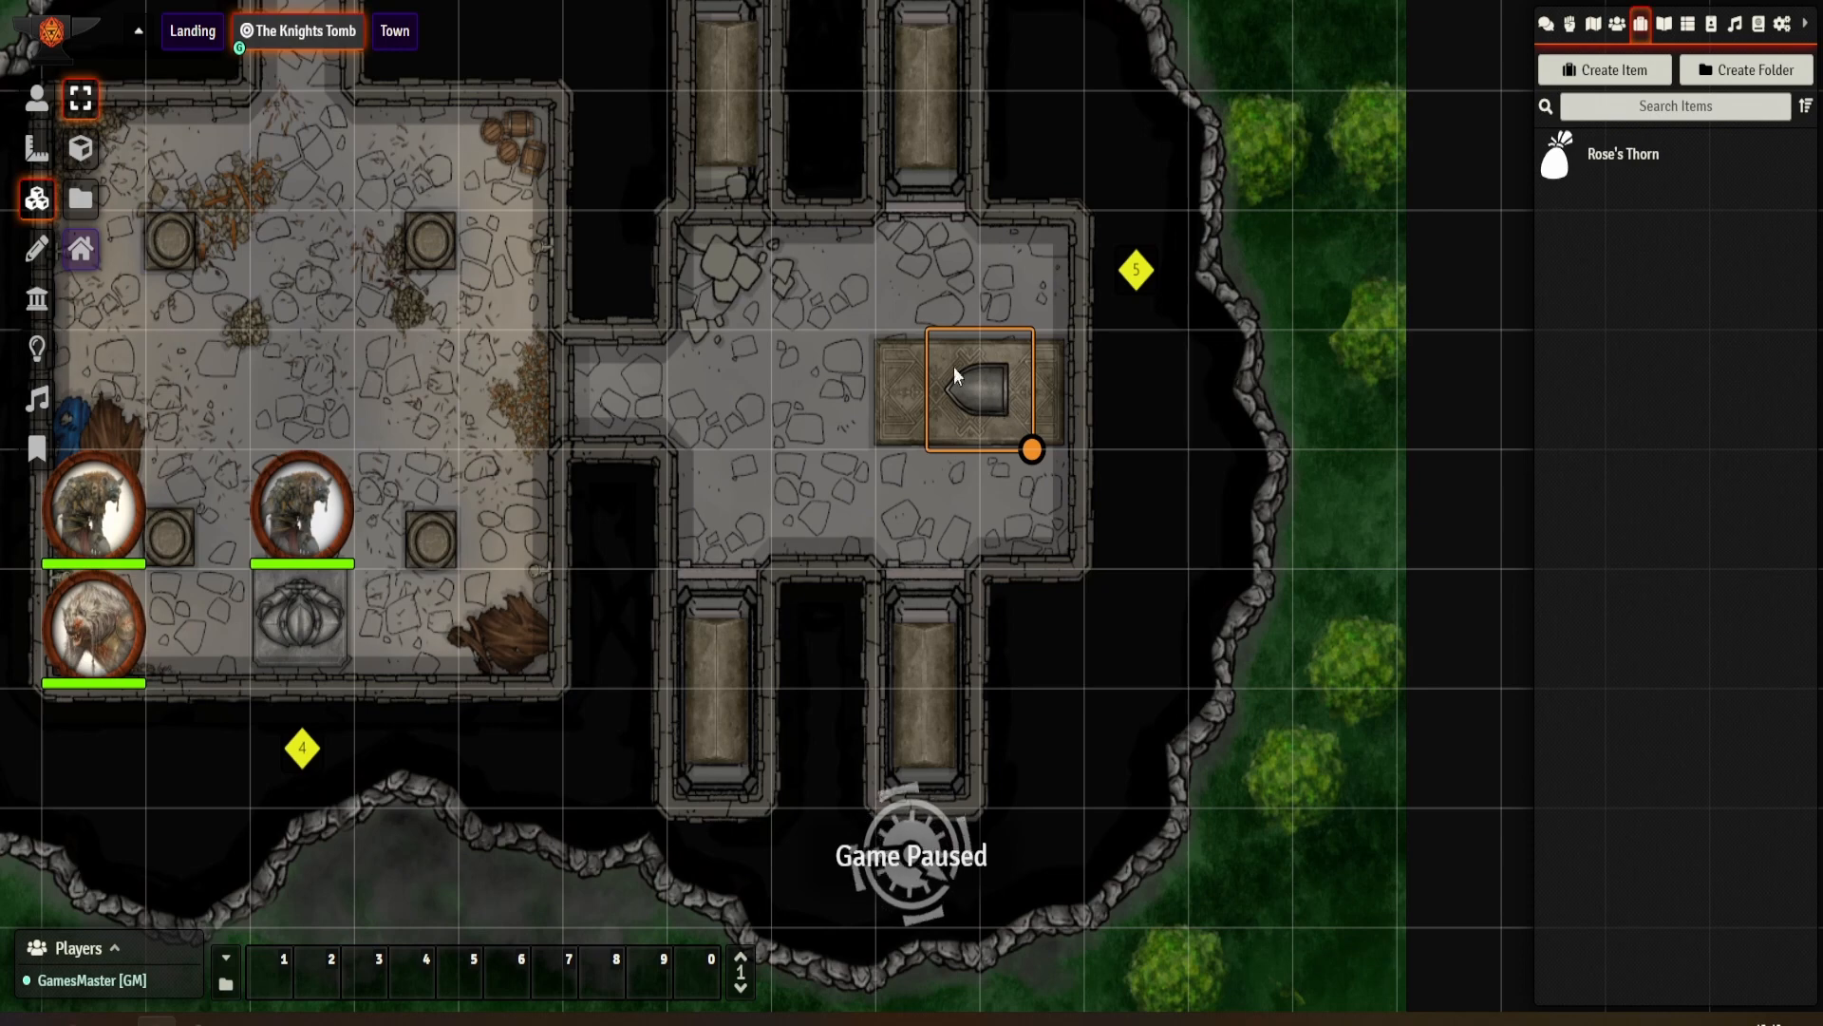
# Step: Activate the shield tile's trigger and set it to fire On Click
pyautogui.doubleClick(987, 406)
pyautogui.click(1057, 348)
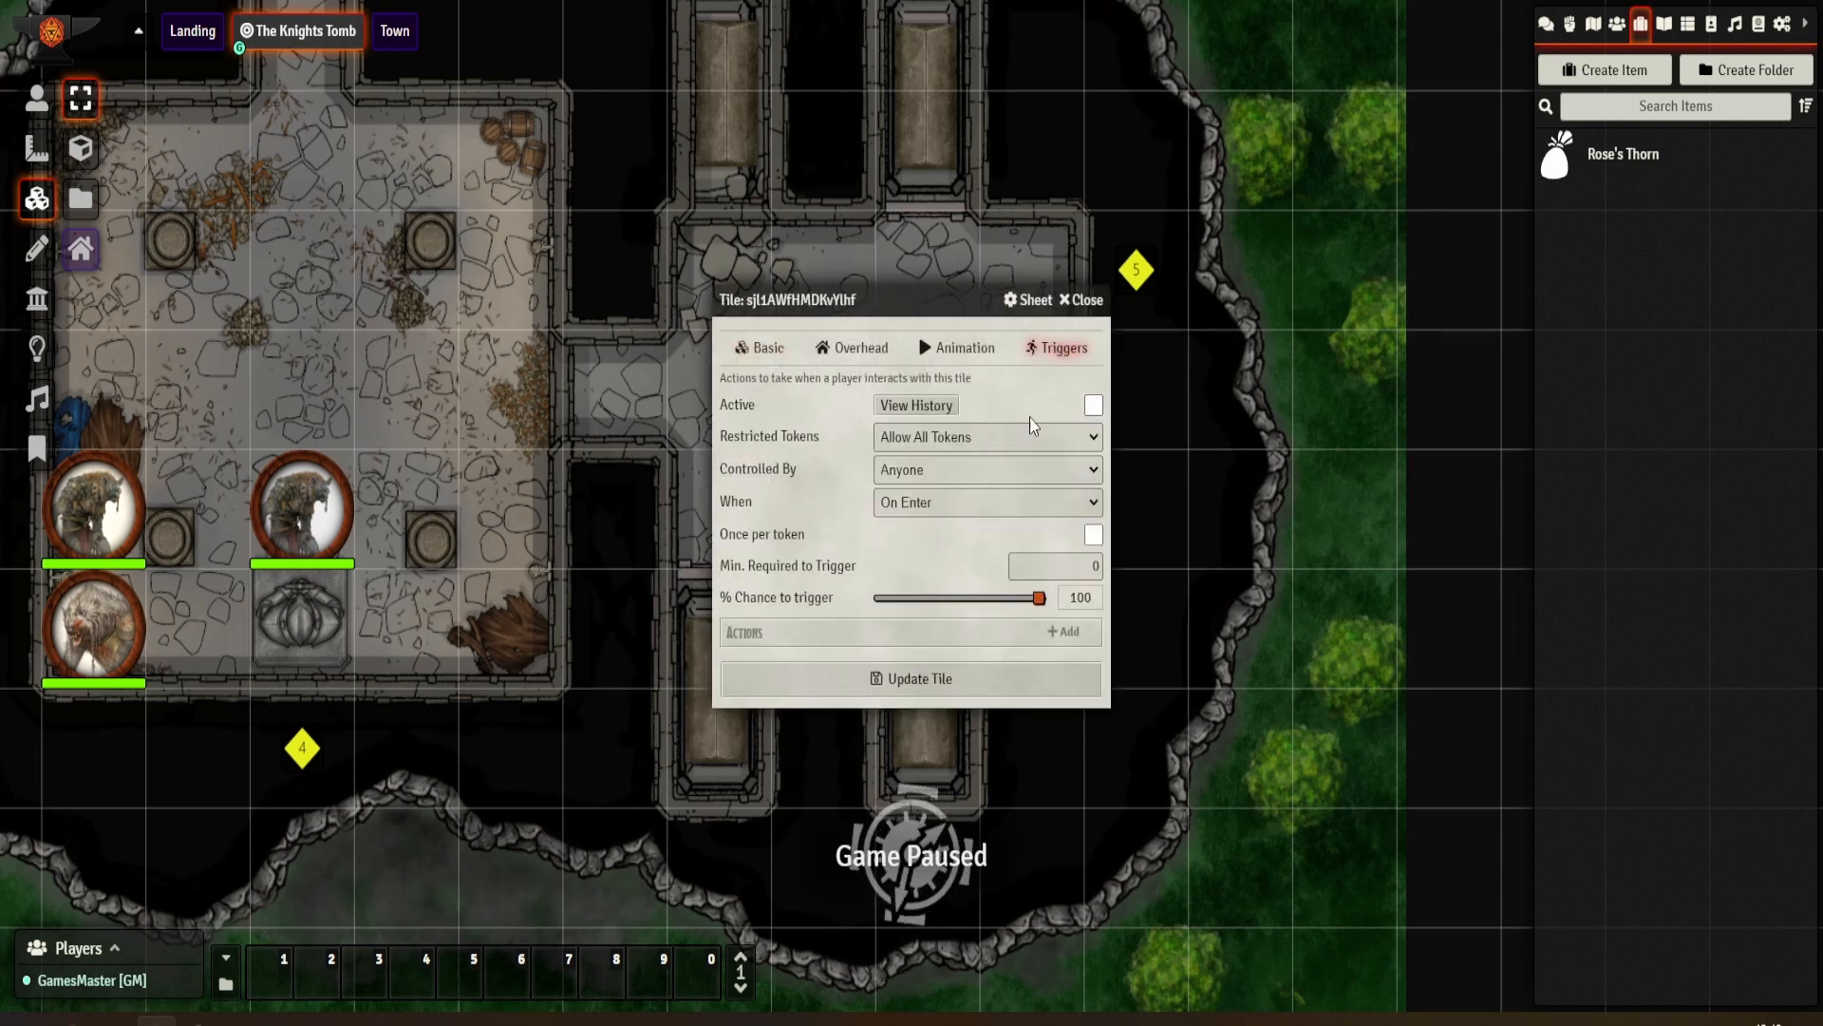
pyautogui.click(1094, 407)
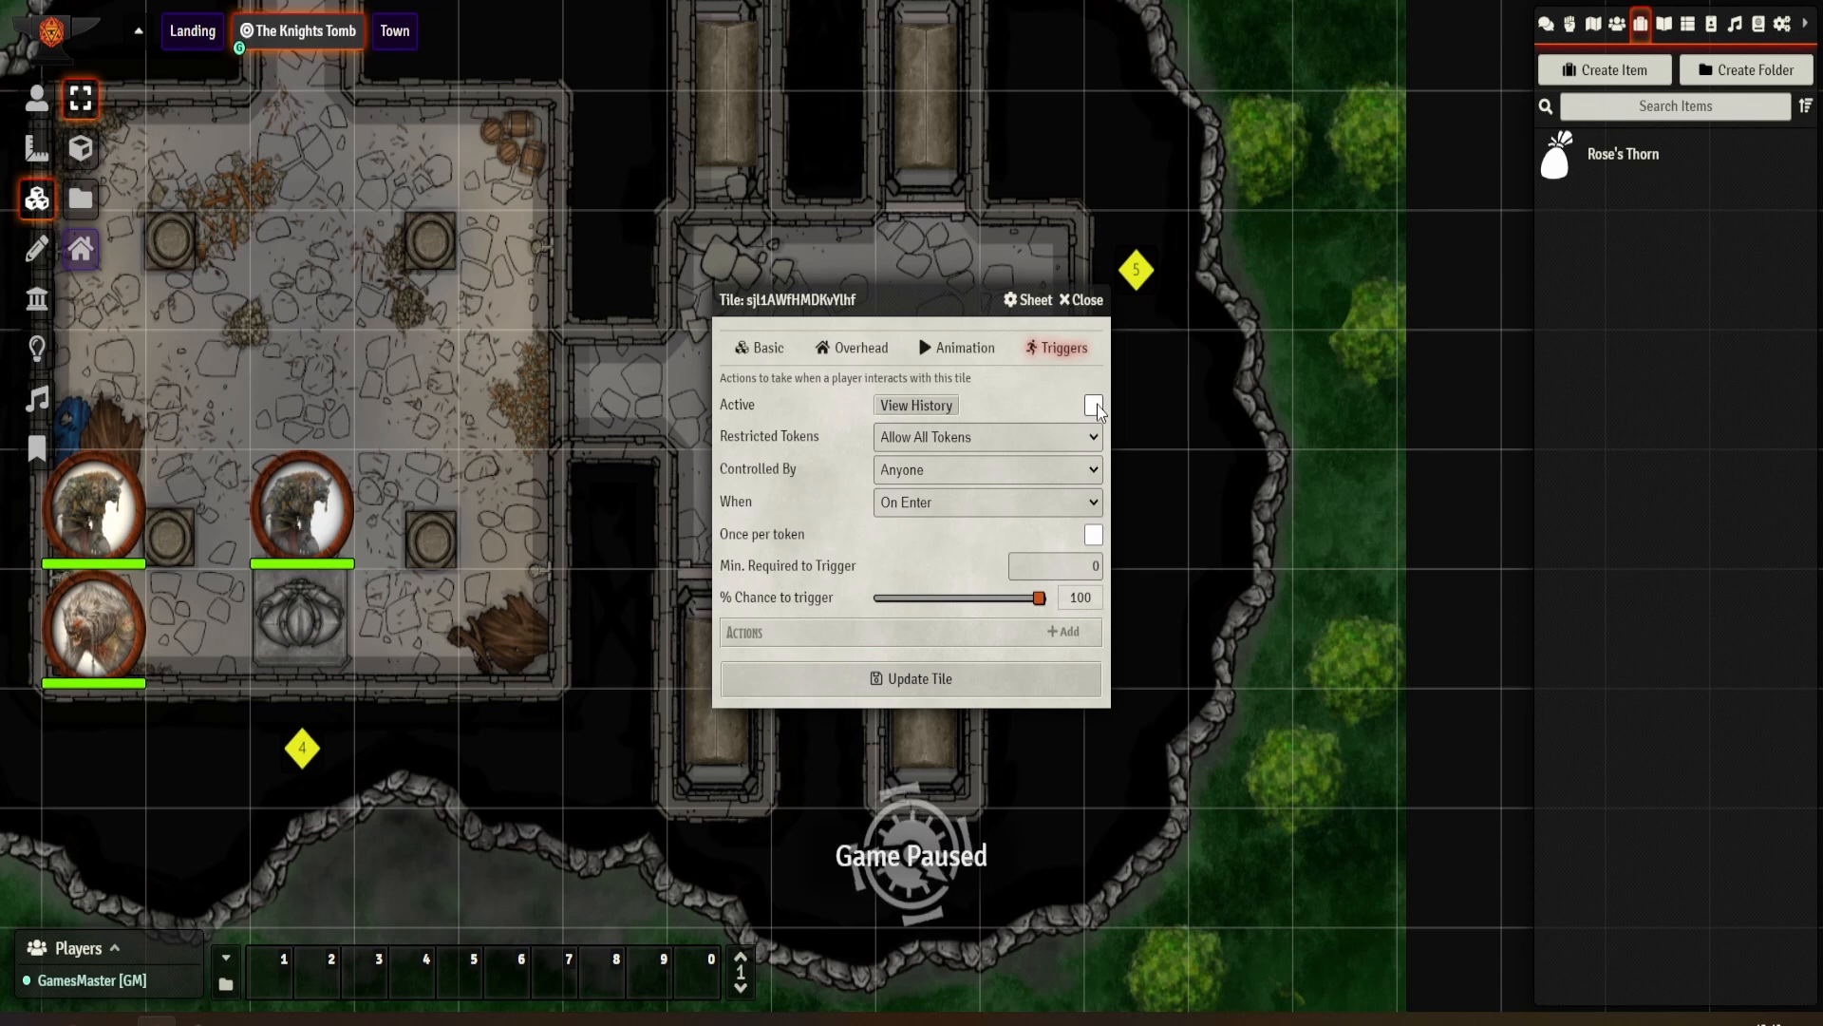
pyautogui.click(951, 478)
pyautogui.click(952, 487)
pyautogui.click(970, 511)
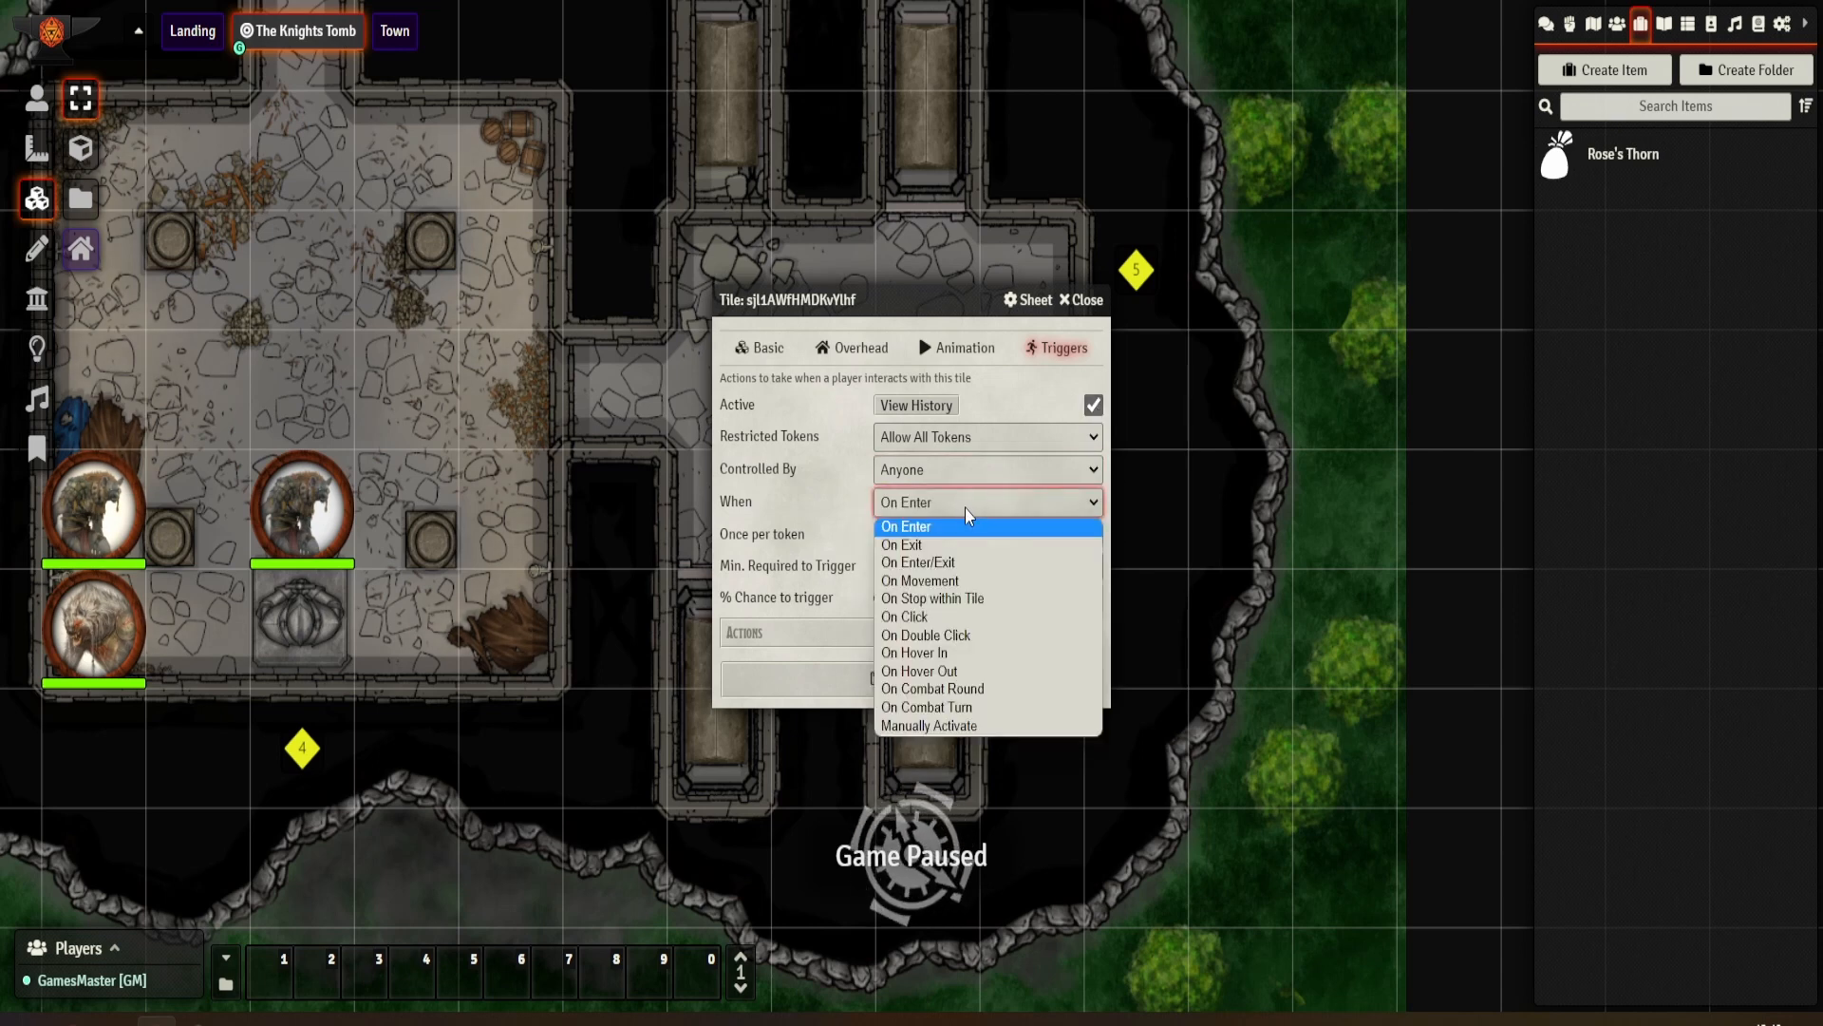
pyautogui.click(955, 616)
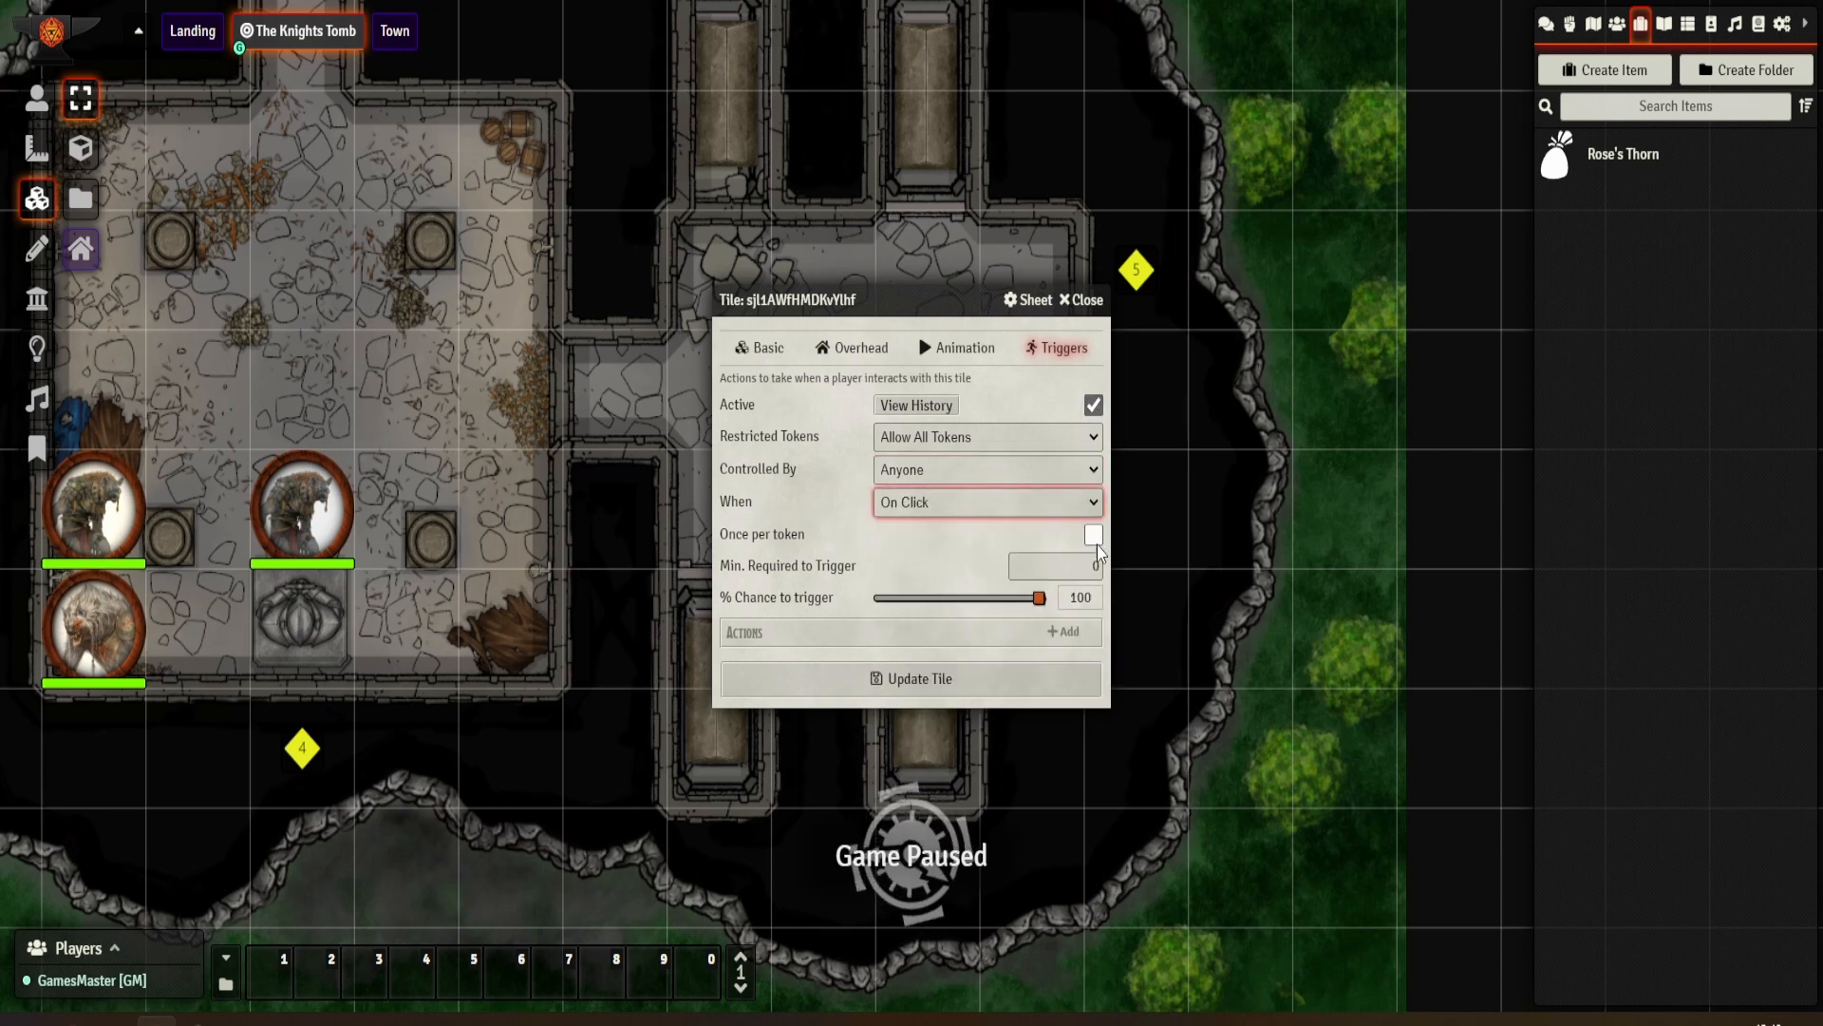
# Step: Add an Add Item action giving Rose's Thorn to the Triggering Token, and save the shield tile
pyautogui.click(1057, 633)
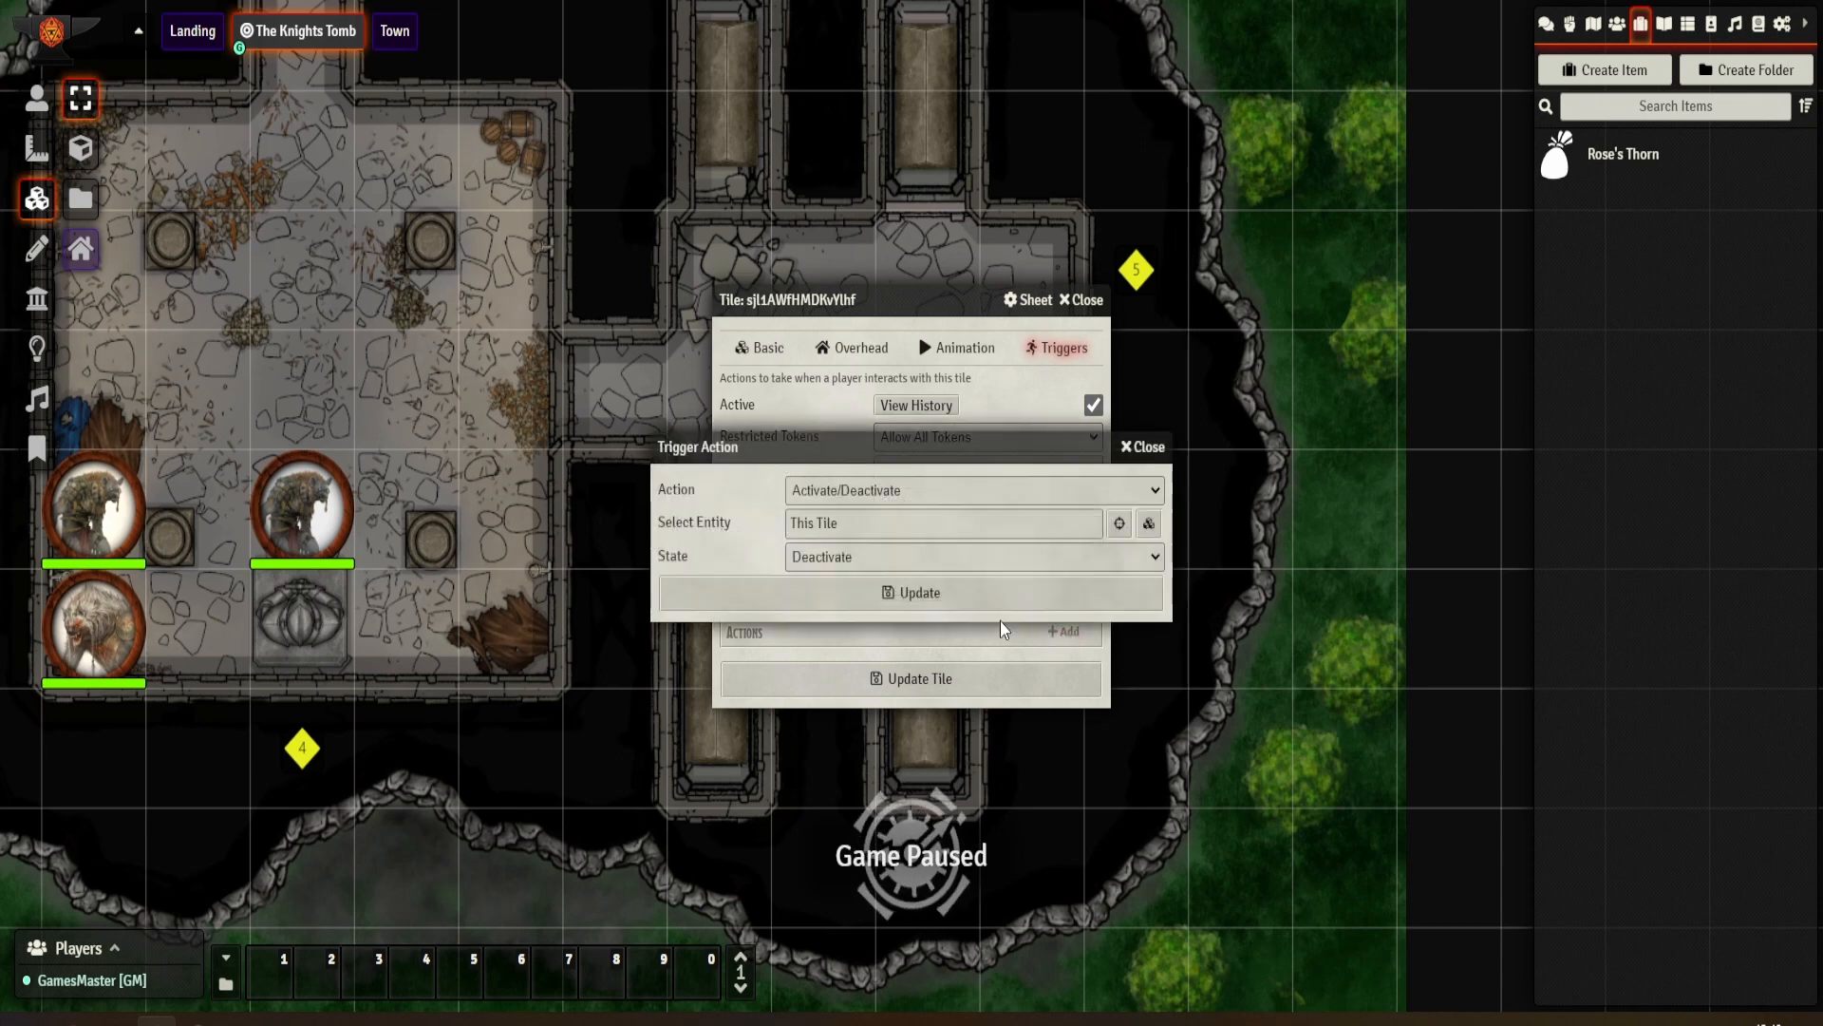
pyautogui.click(916, 494)
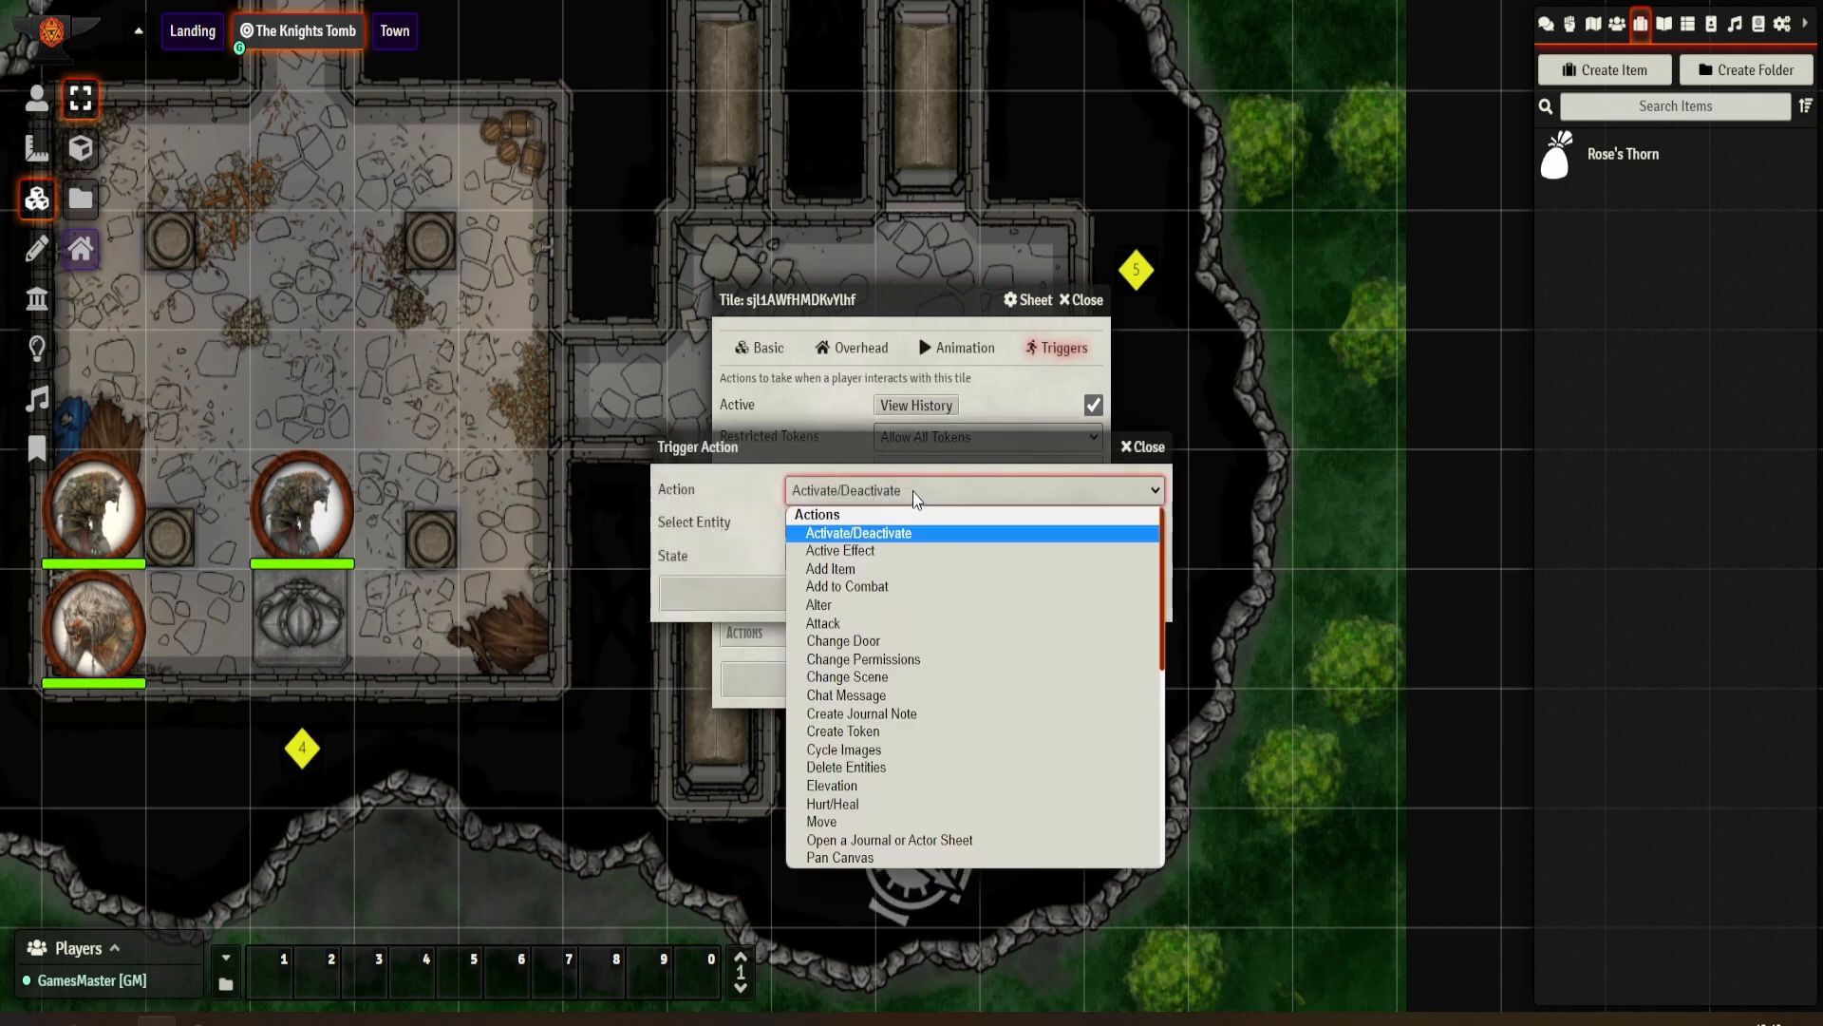
pyautogui.click(866, 569)
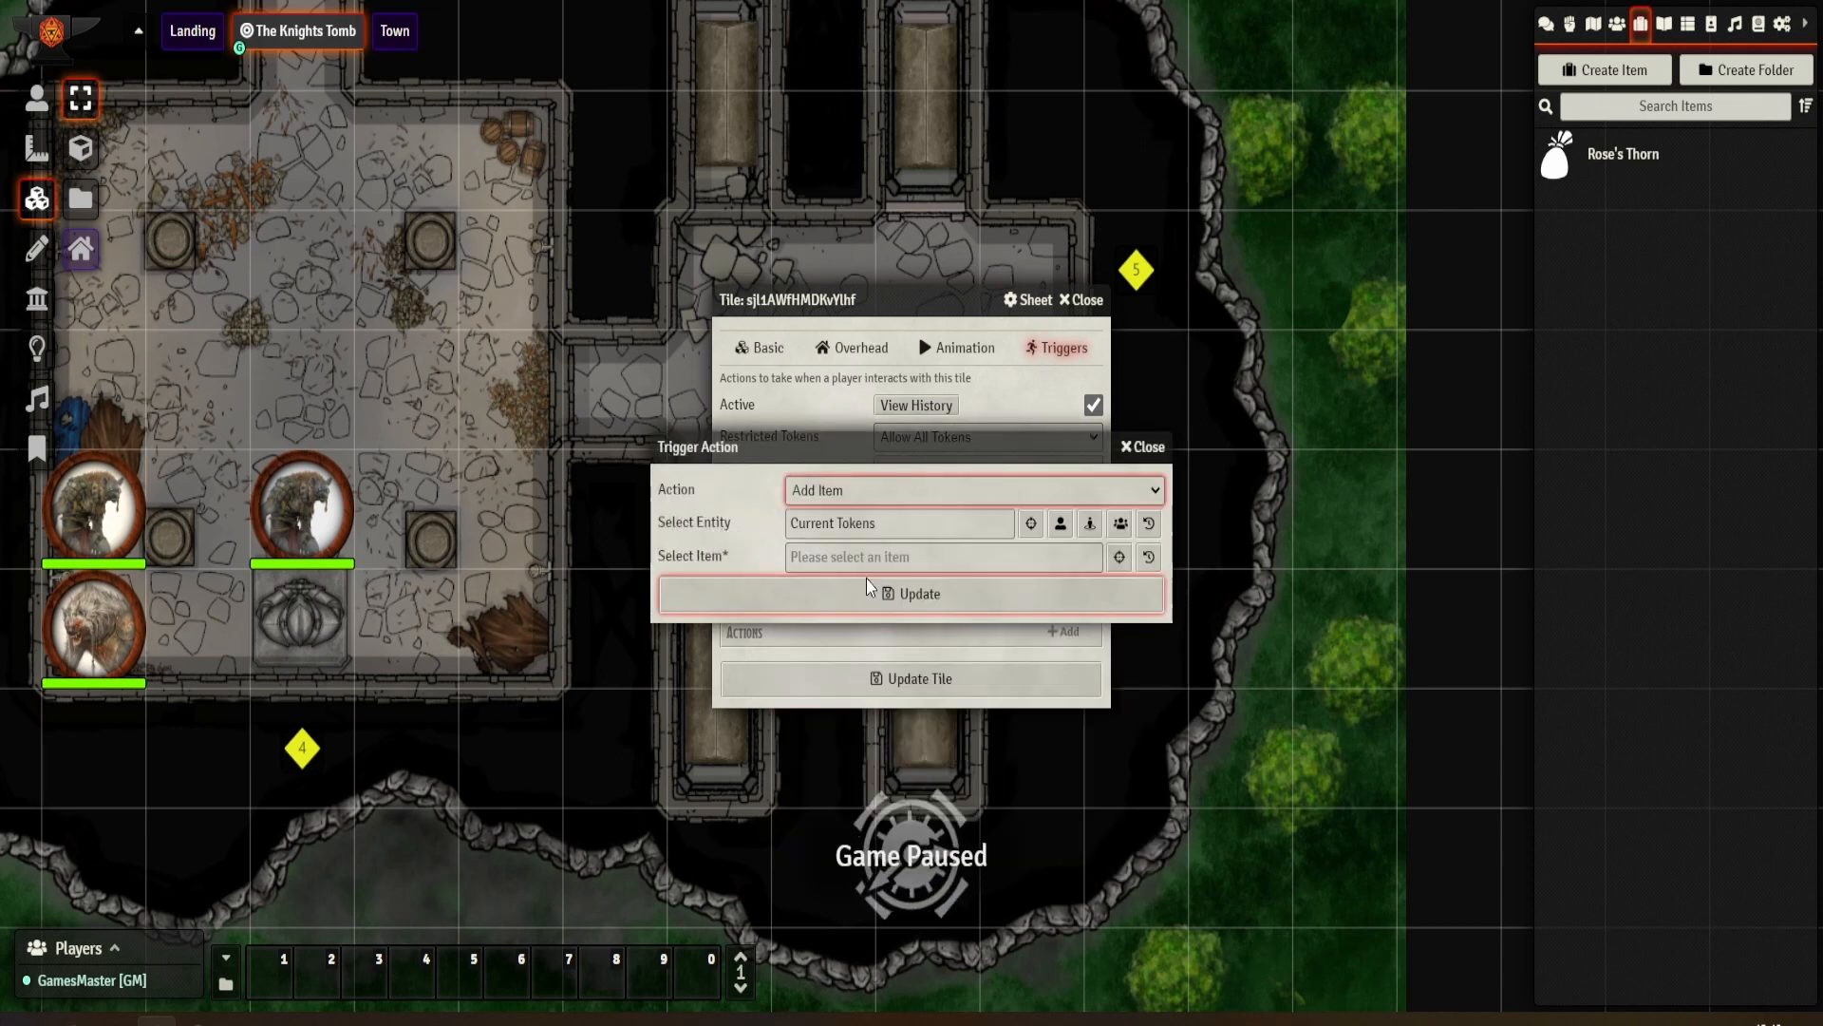
pyautogui.click(1061, 527)
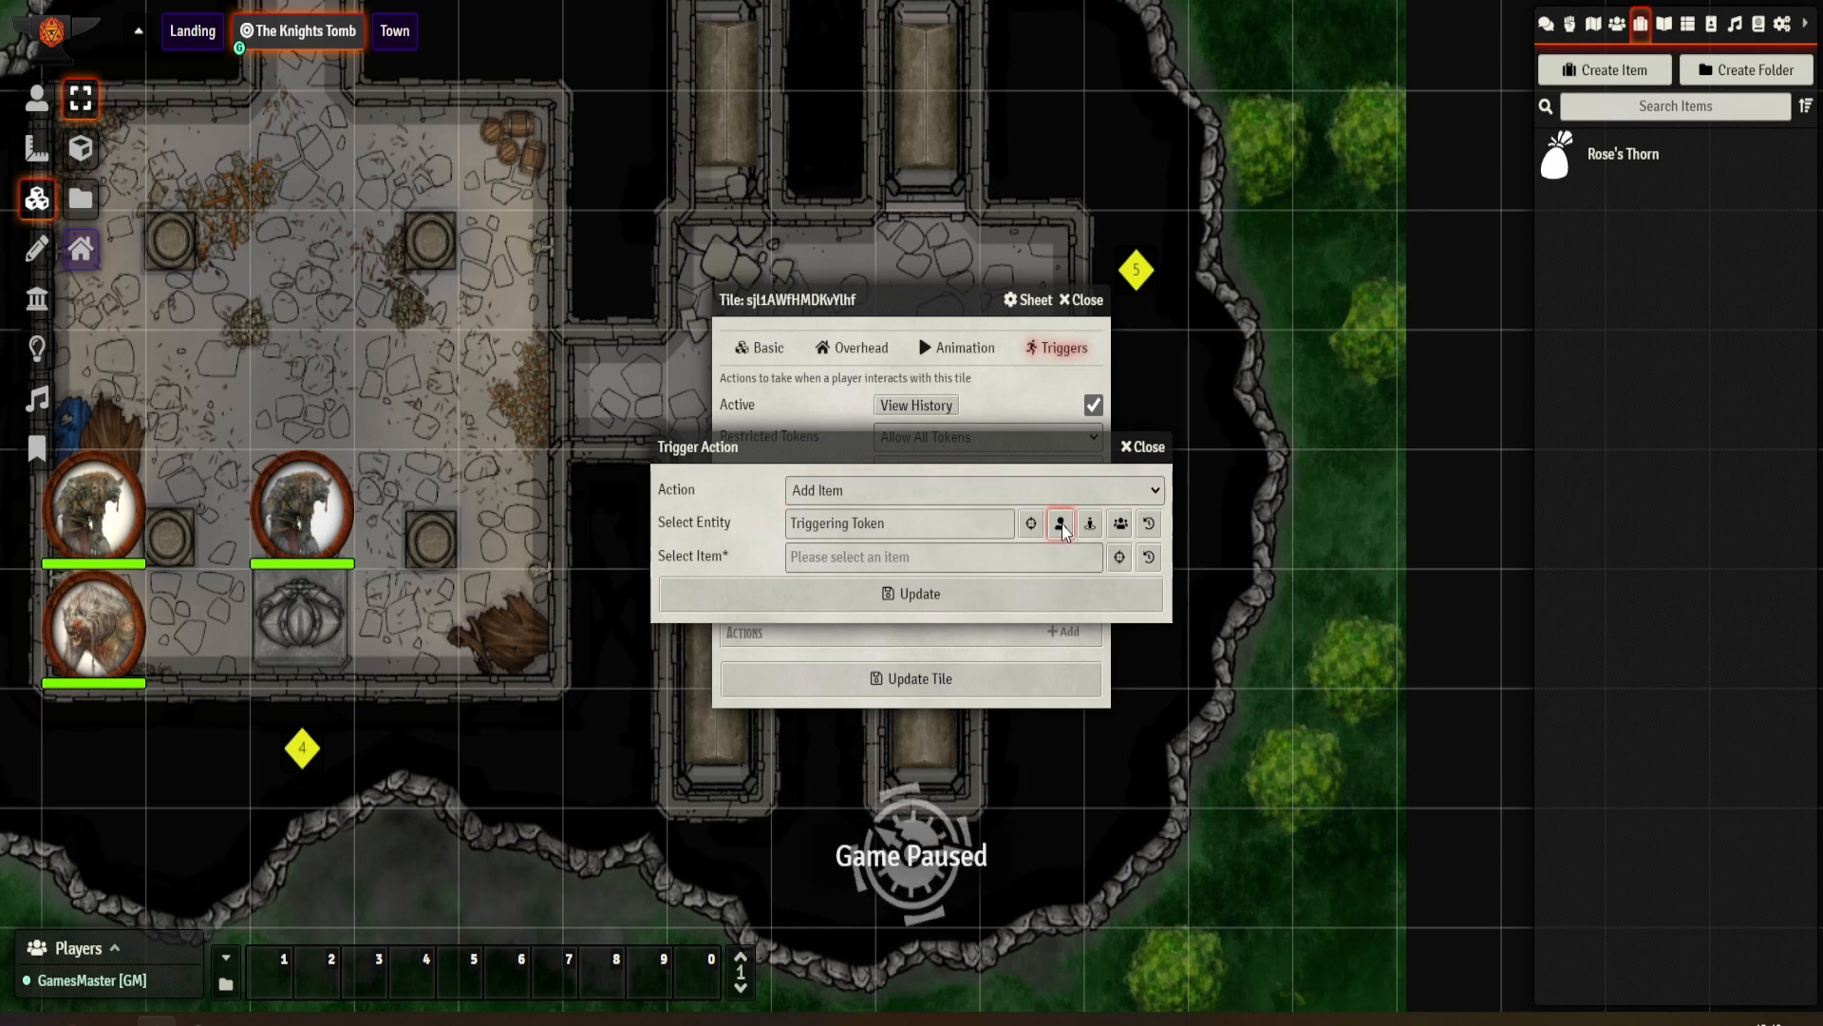
pyautogui.click(1119, 558)
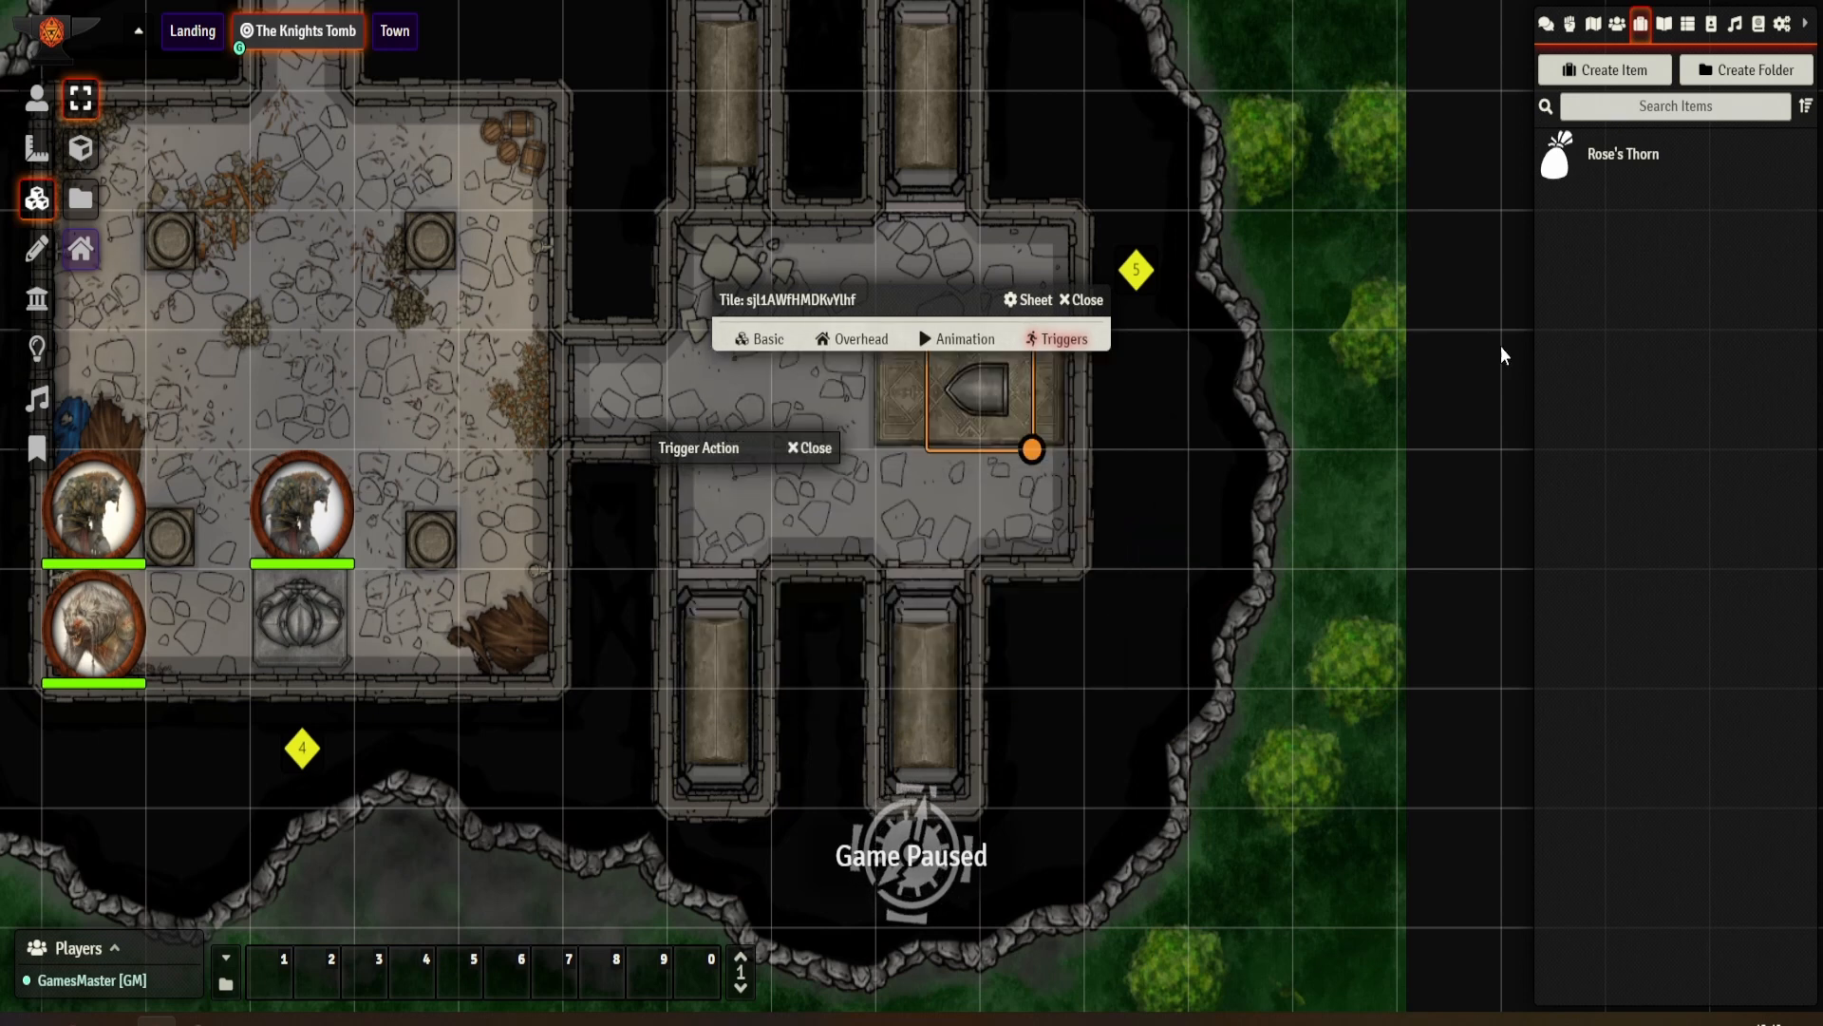
pyautogui.click(1626, 156)
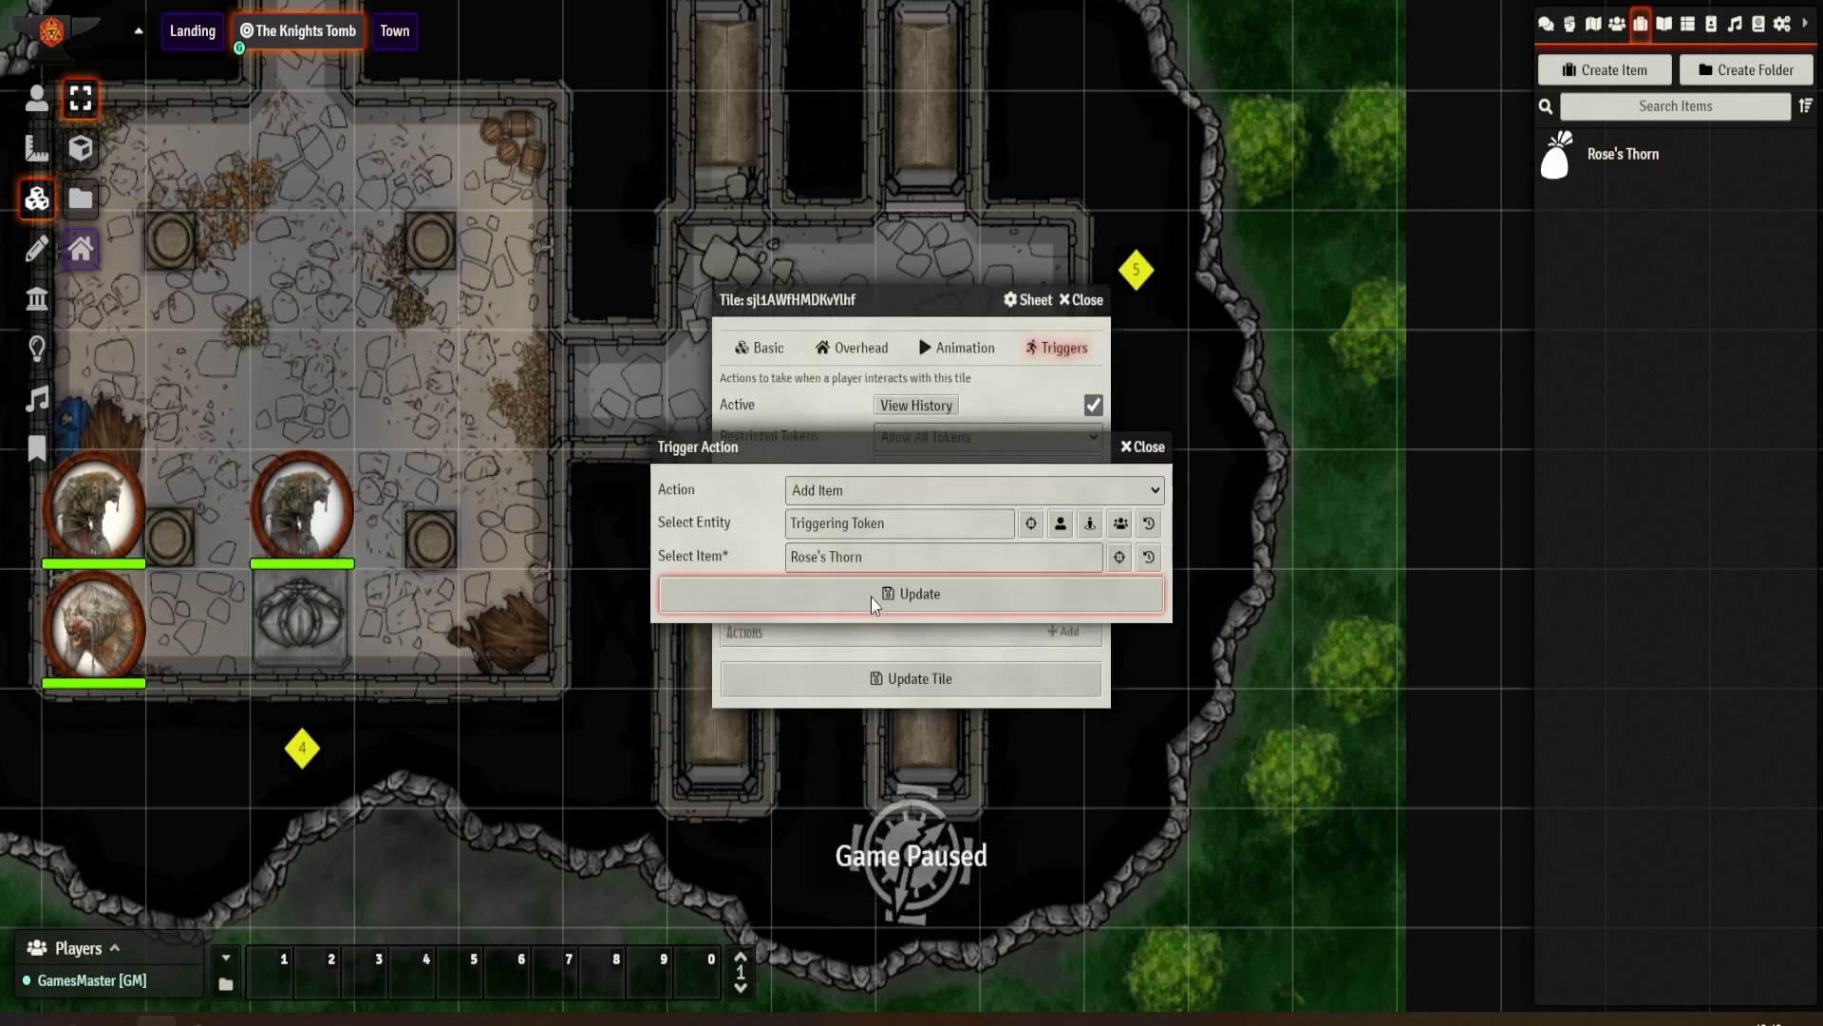
pyautogui.click(868, 610)
pyautogui.click(944, 704)
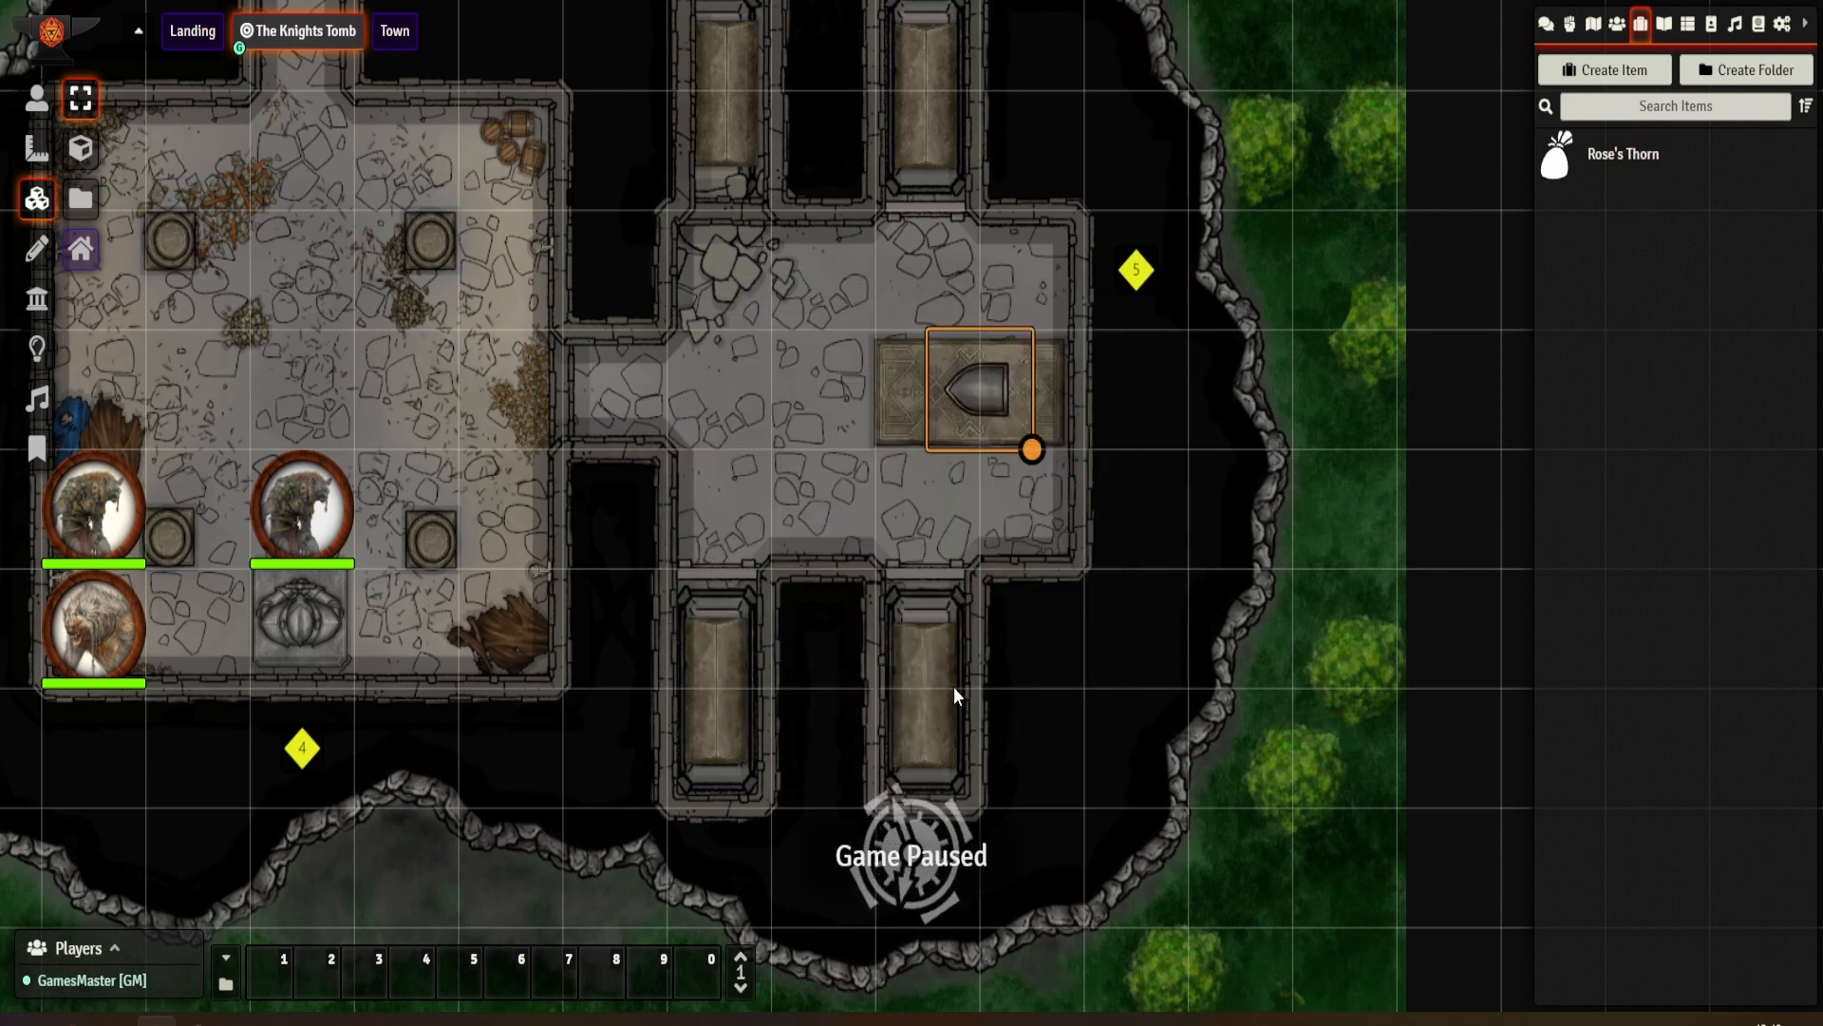
# Step: Place a Gnoll token in the tomb room west of the slab and open its character sheet
pyautogui.click(36, 98)
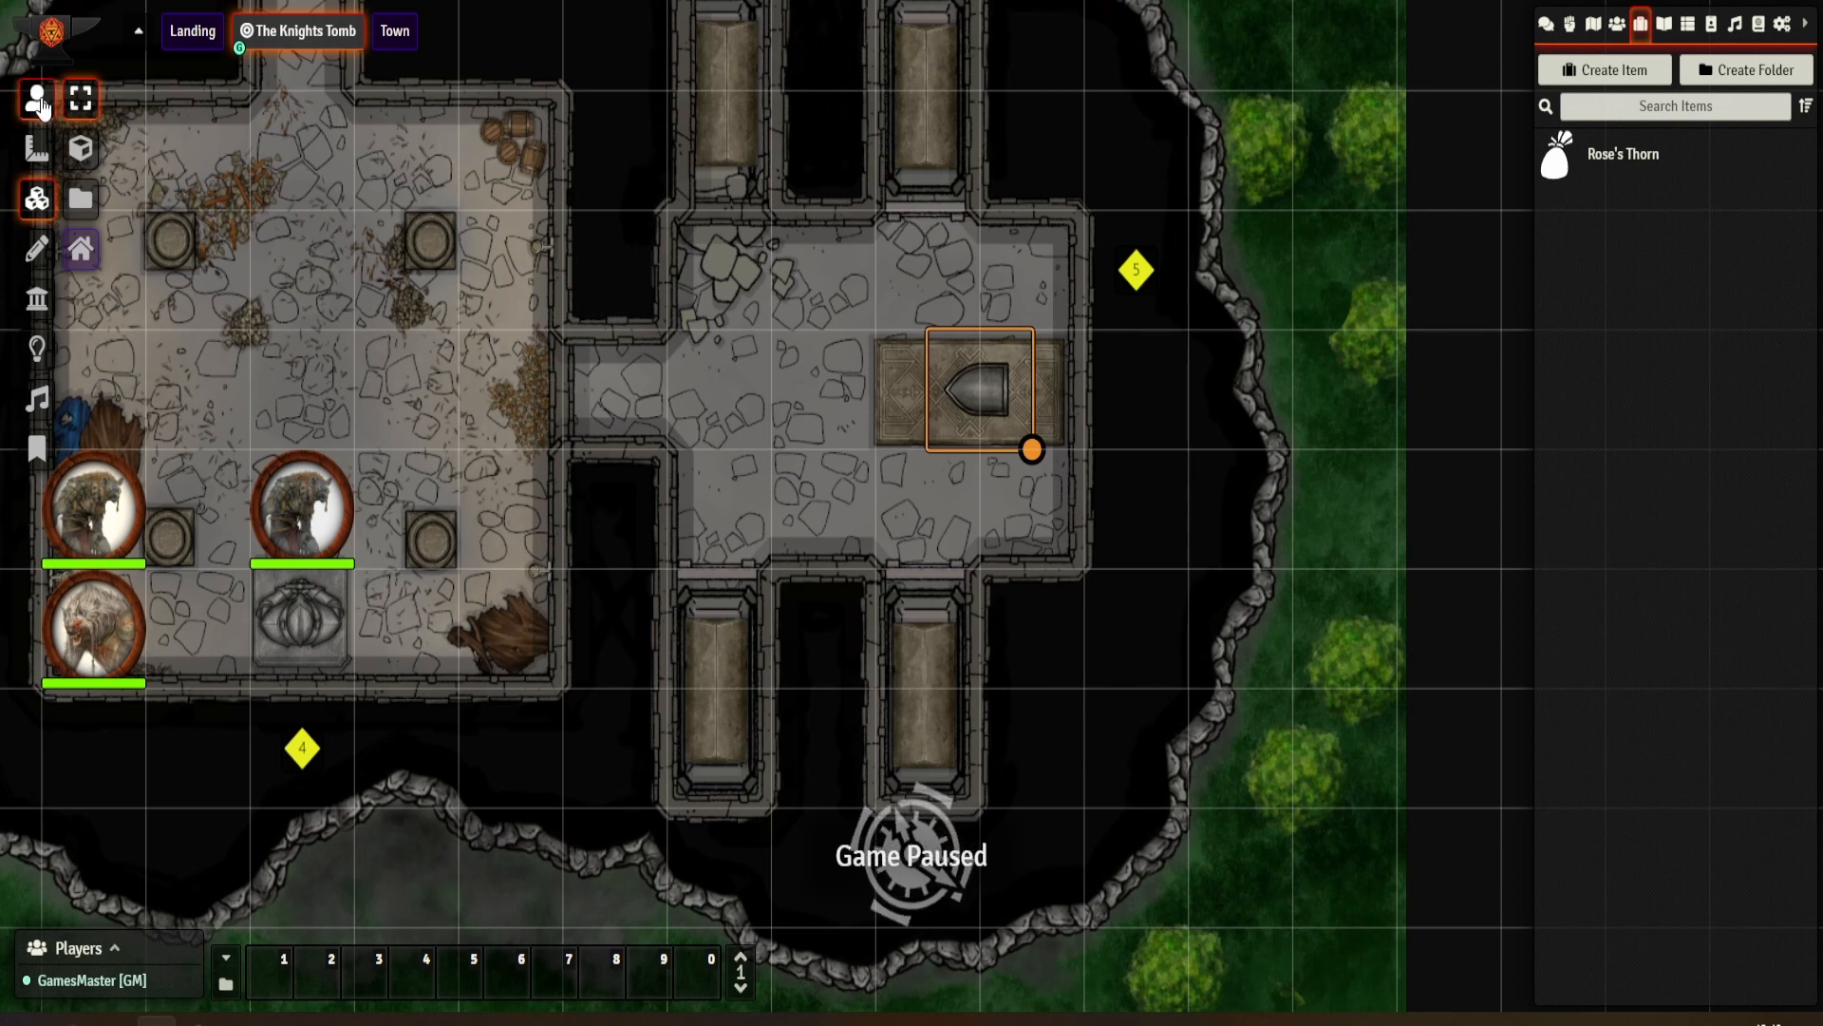
pyautogui.click(1616, 23)
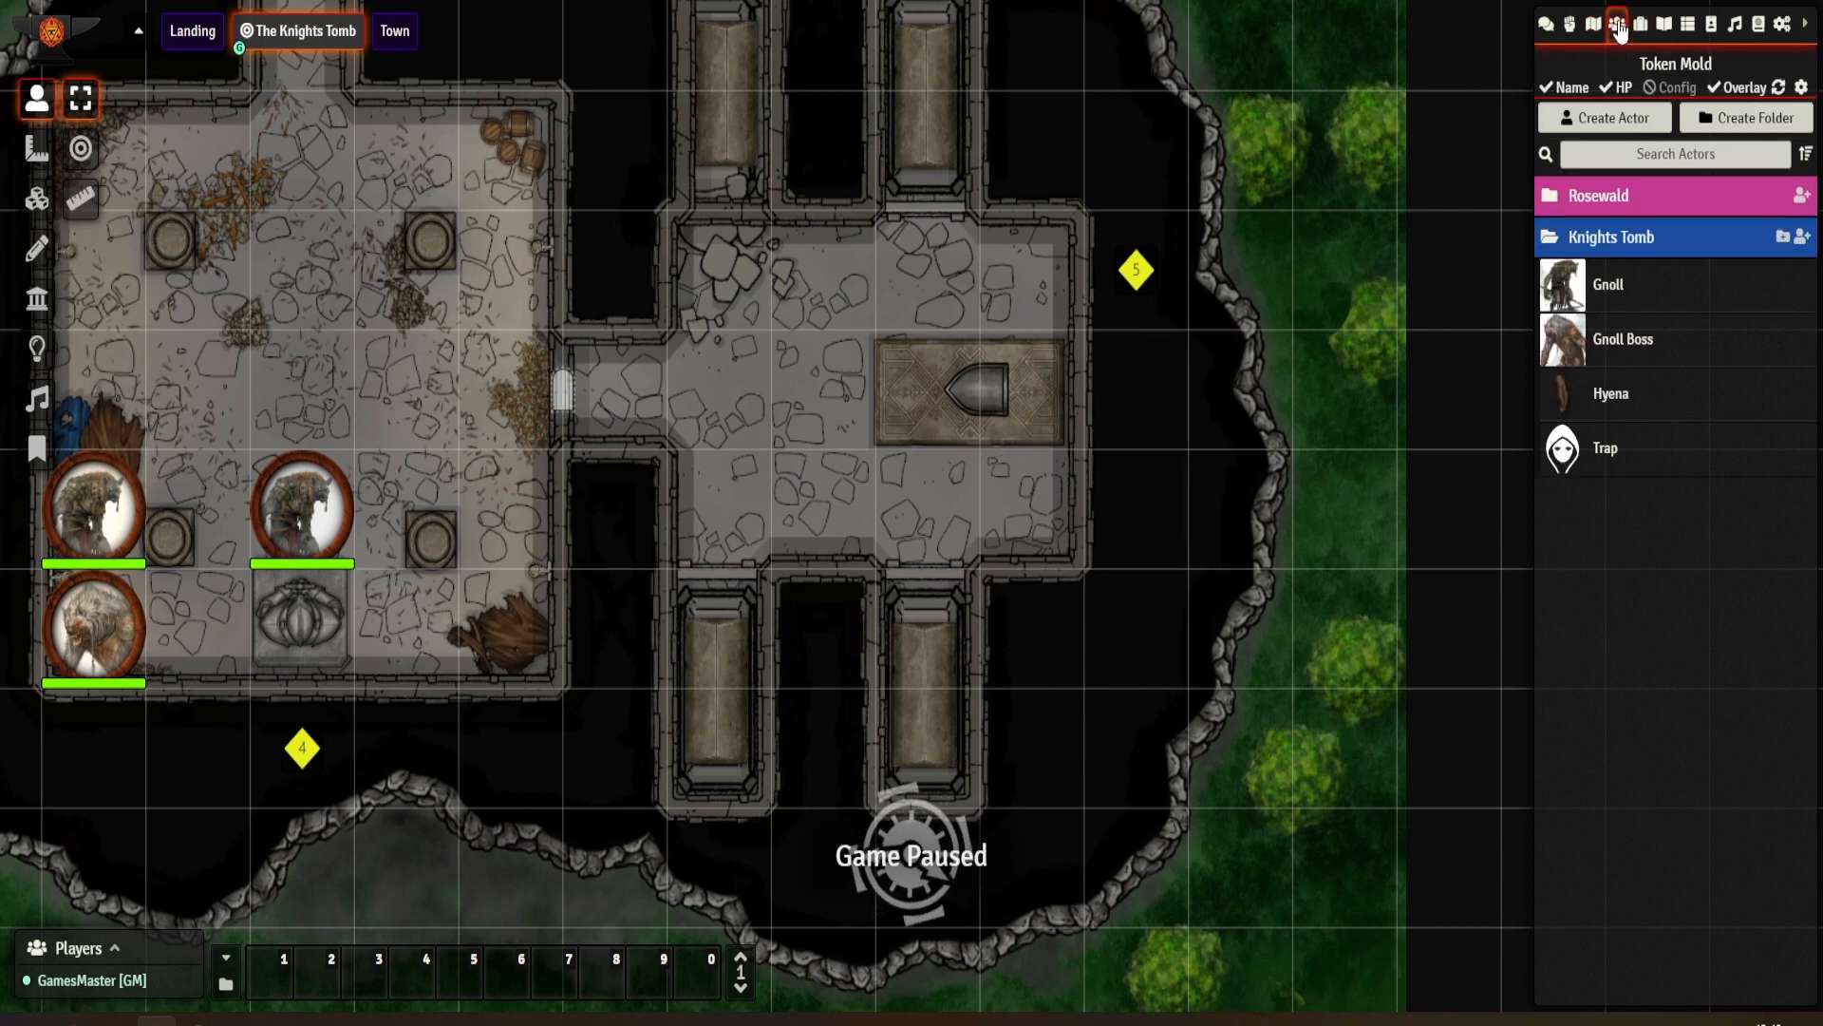
pyautogui.moveTo(1609, 290); pyautogui.dragTo(859, 418)
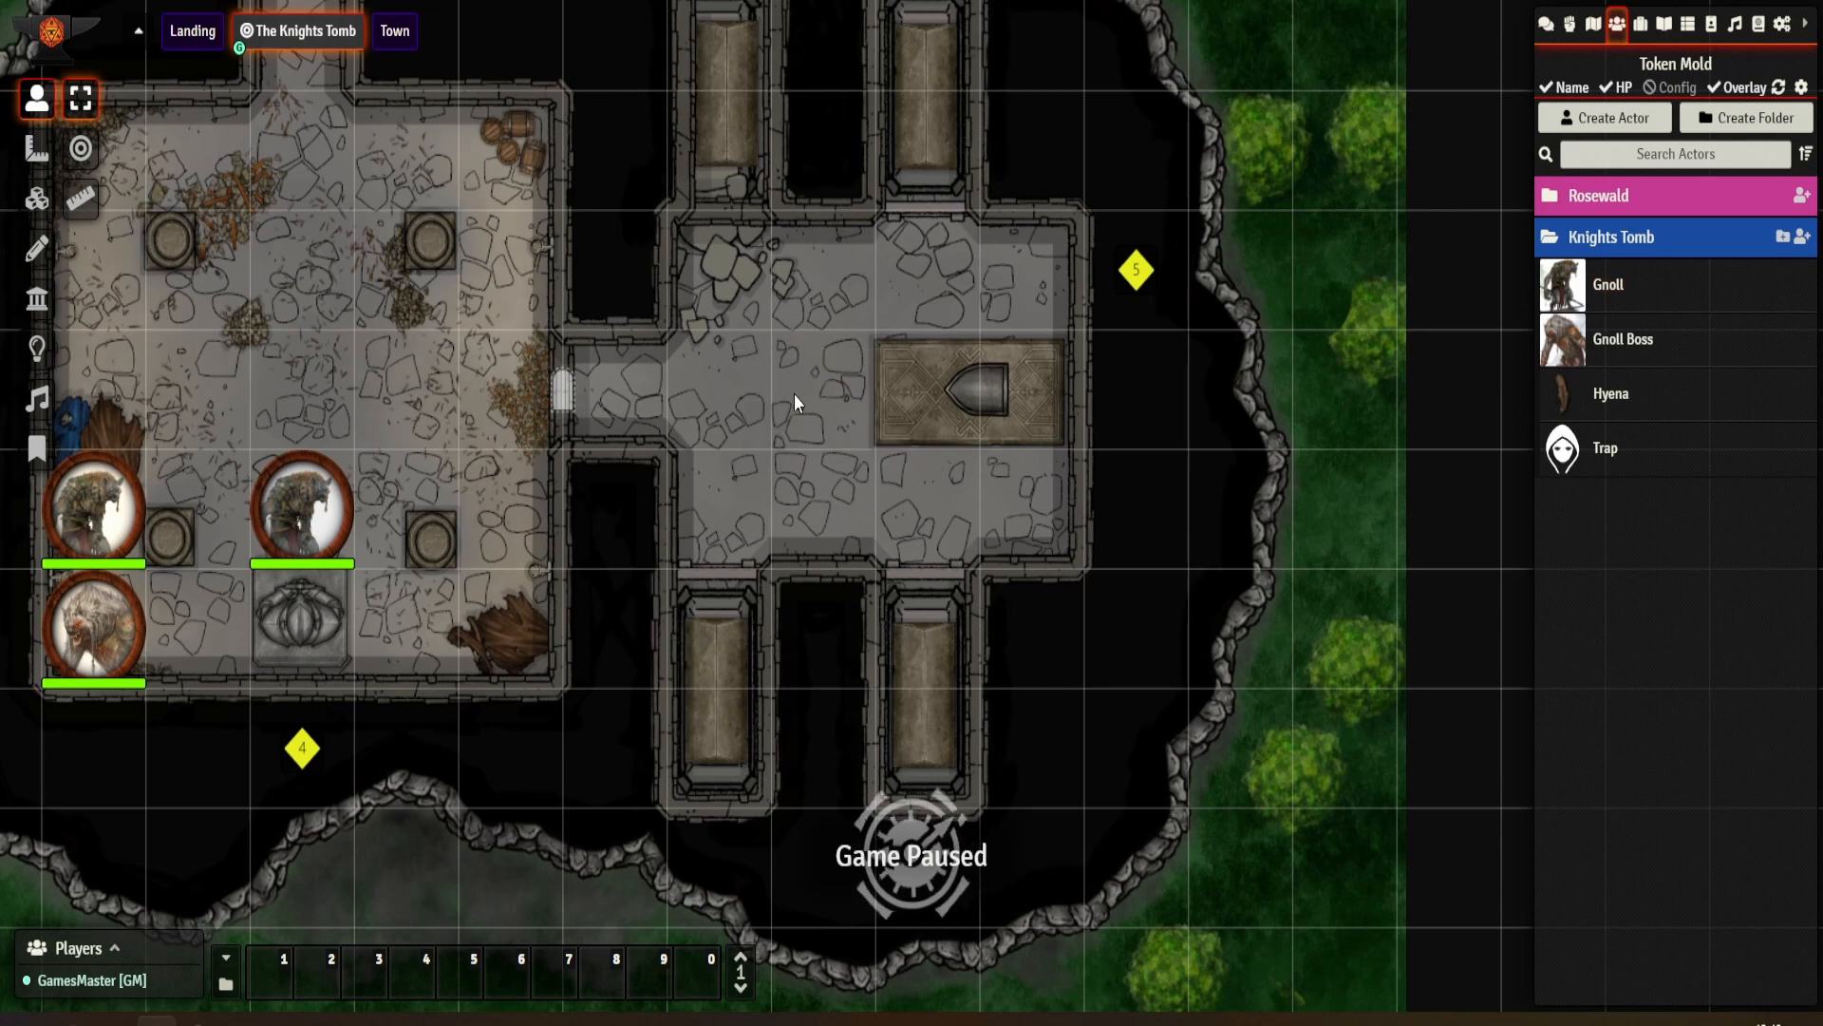
pyautogui.doubleClick(815, 399)
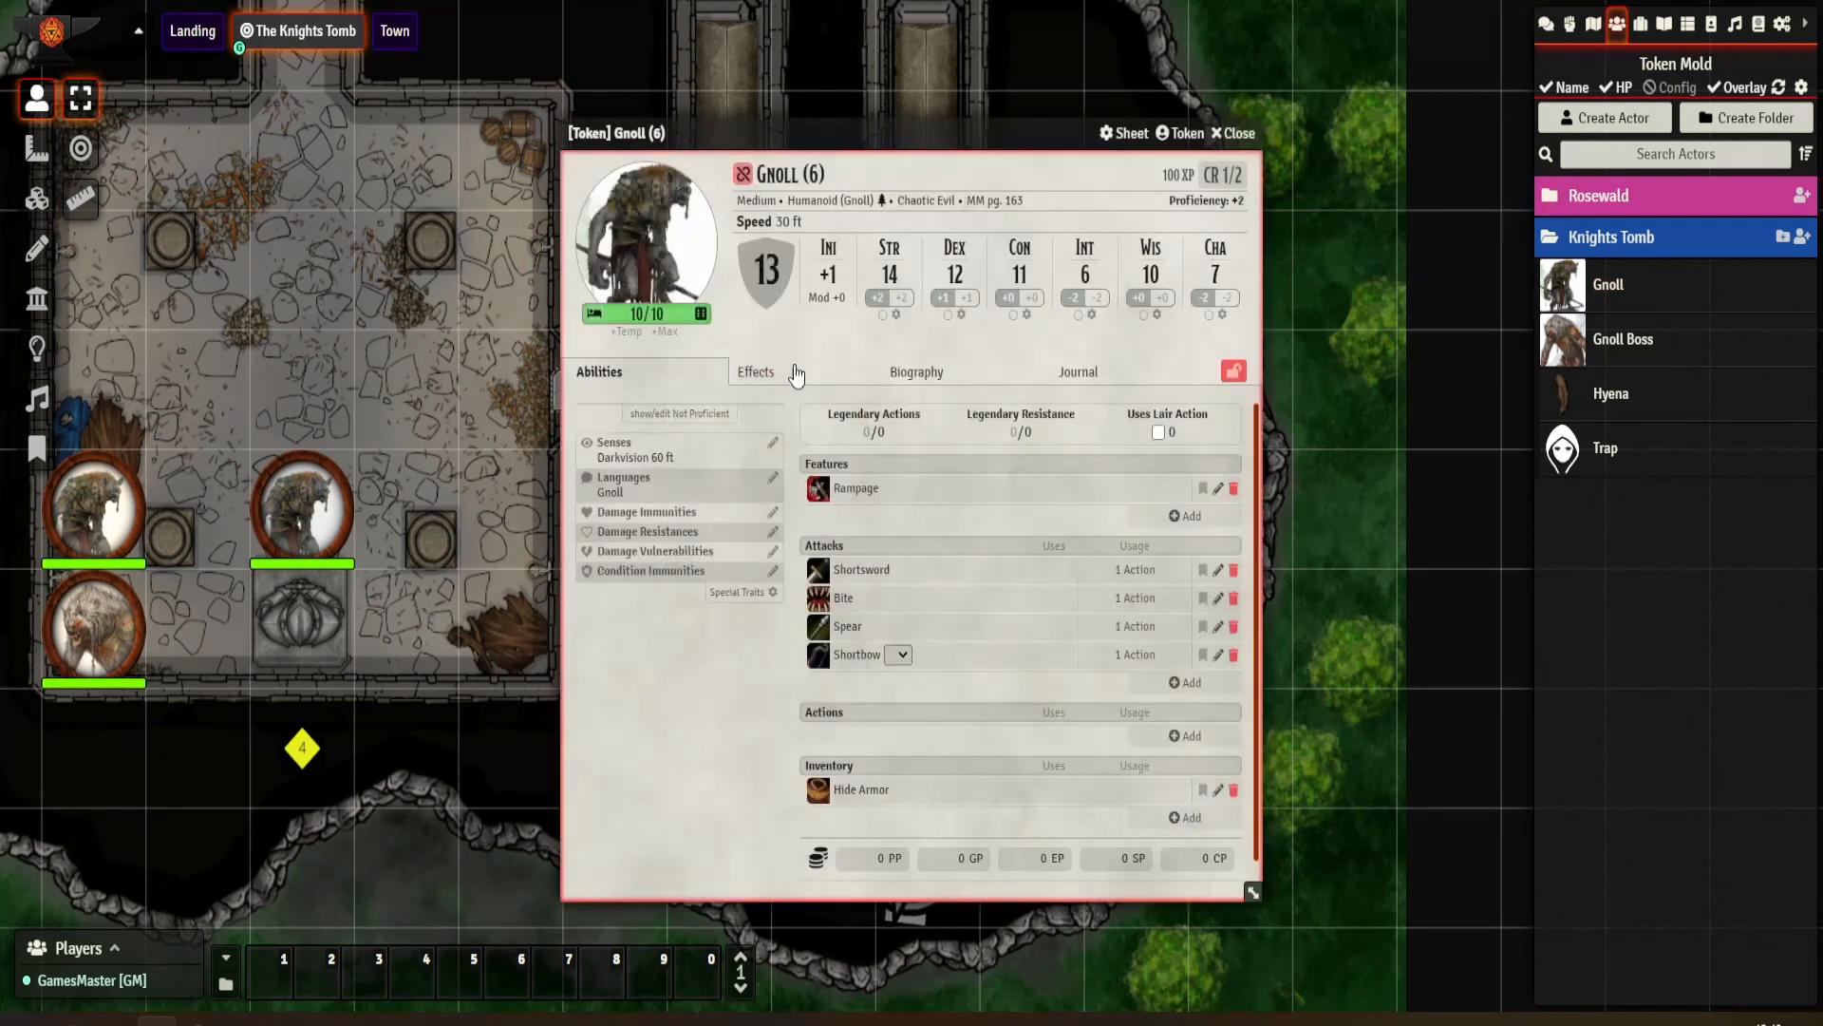
# Step: Test the shield tile with the Gnoll token and inspect Rose's Thorn in the Gnoll's inventory
pyautogui.moveTo(1139, 138); pyautogui.dragTo(584, 133)
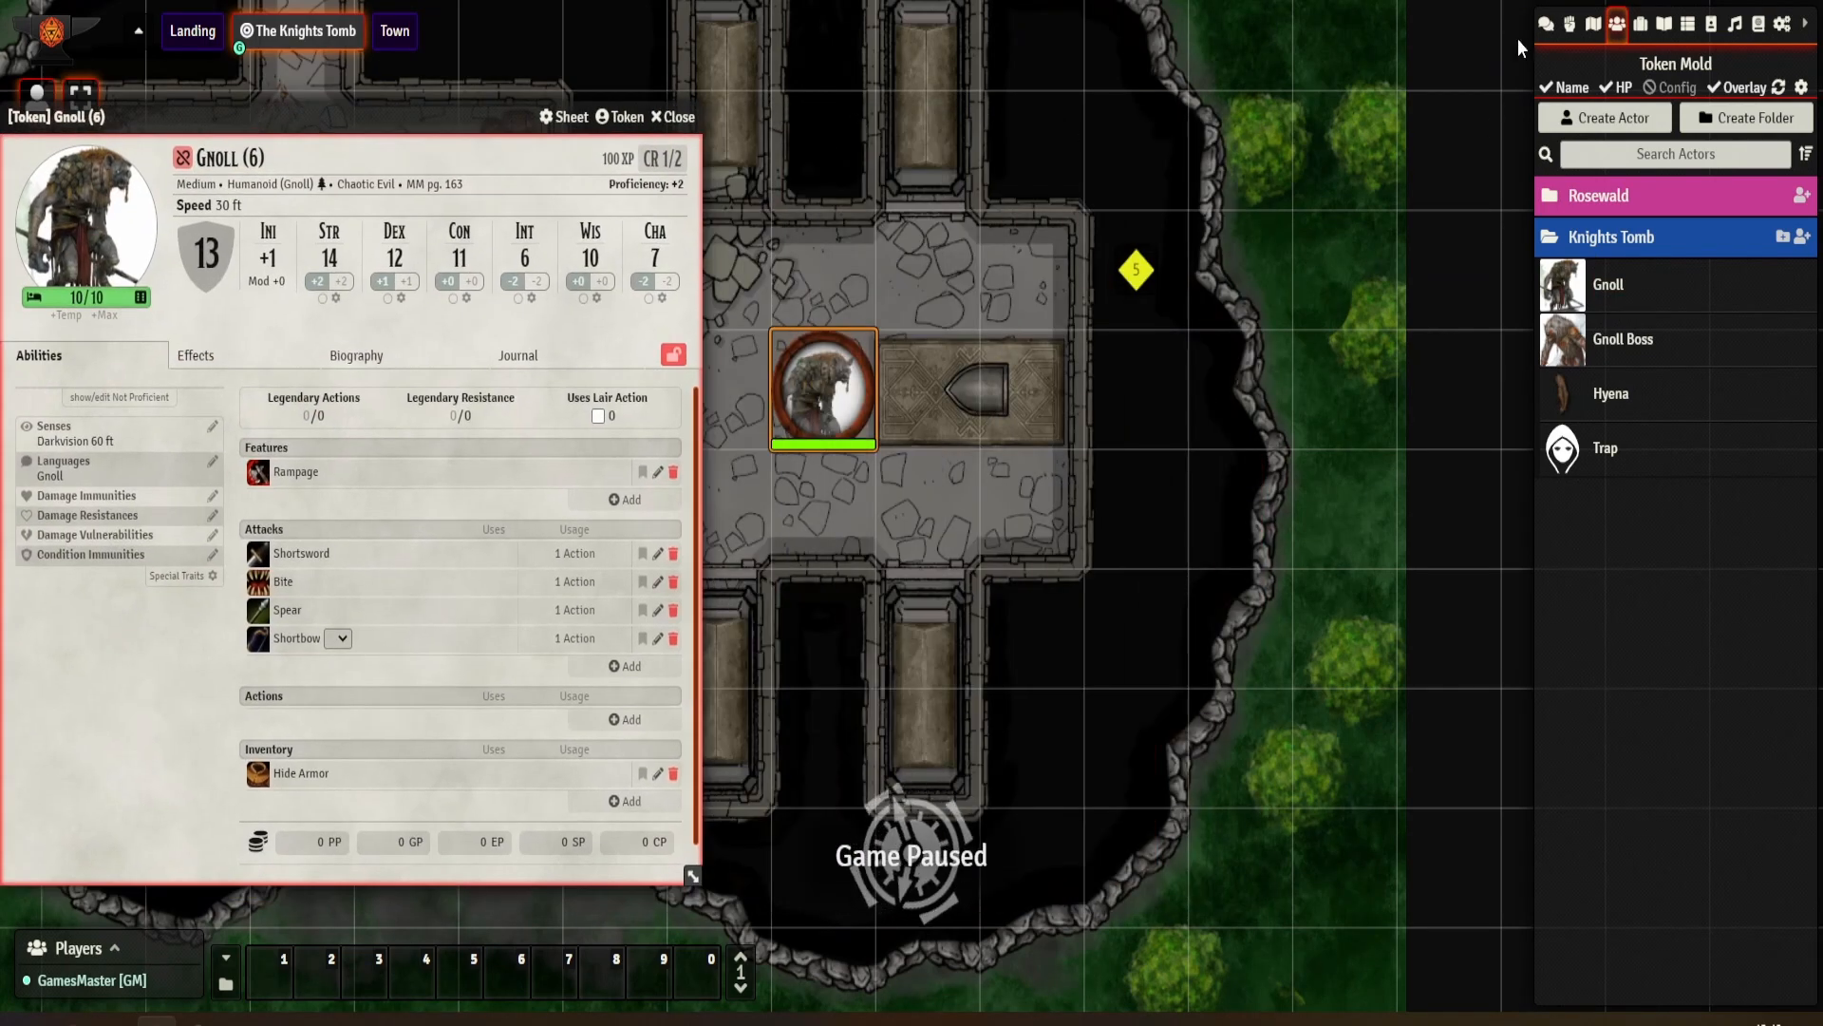
pyautogui.click(1546, 24)
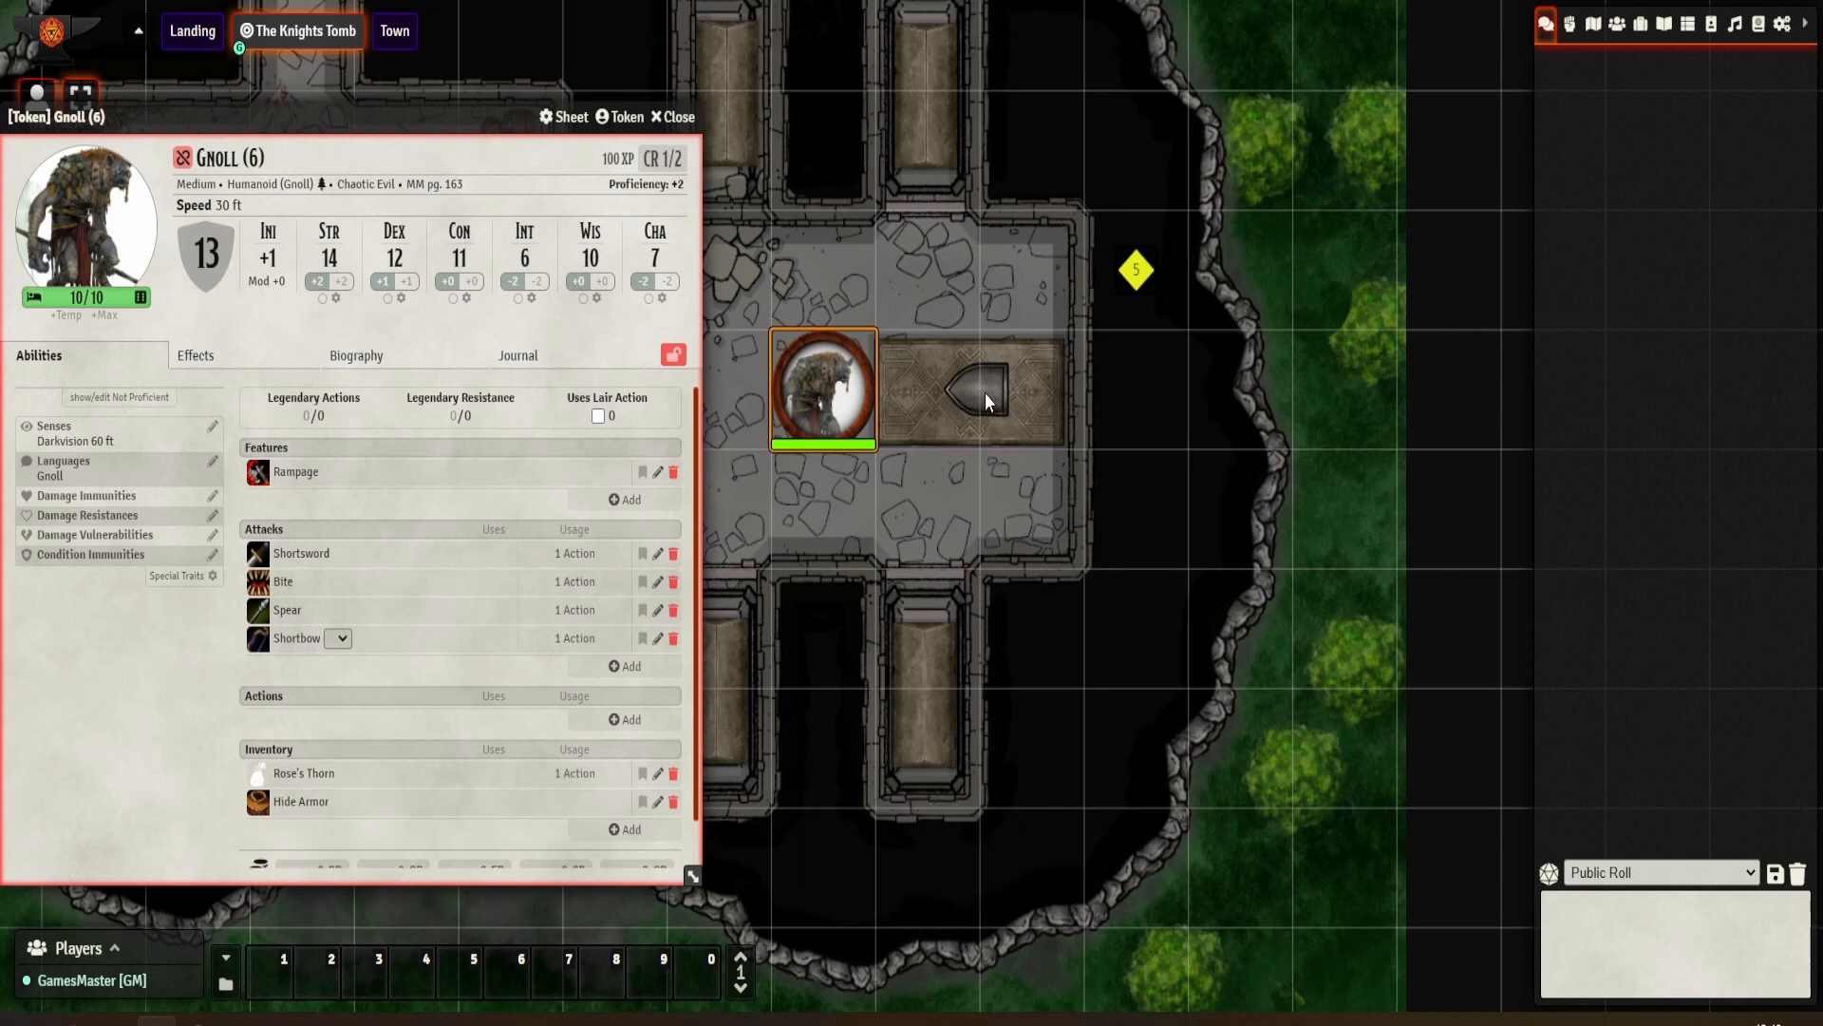
pyautogui.click(302, 777)
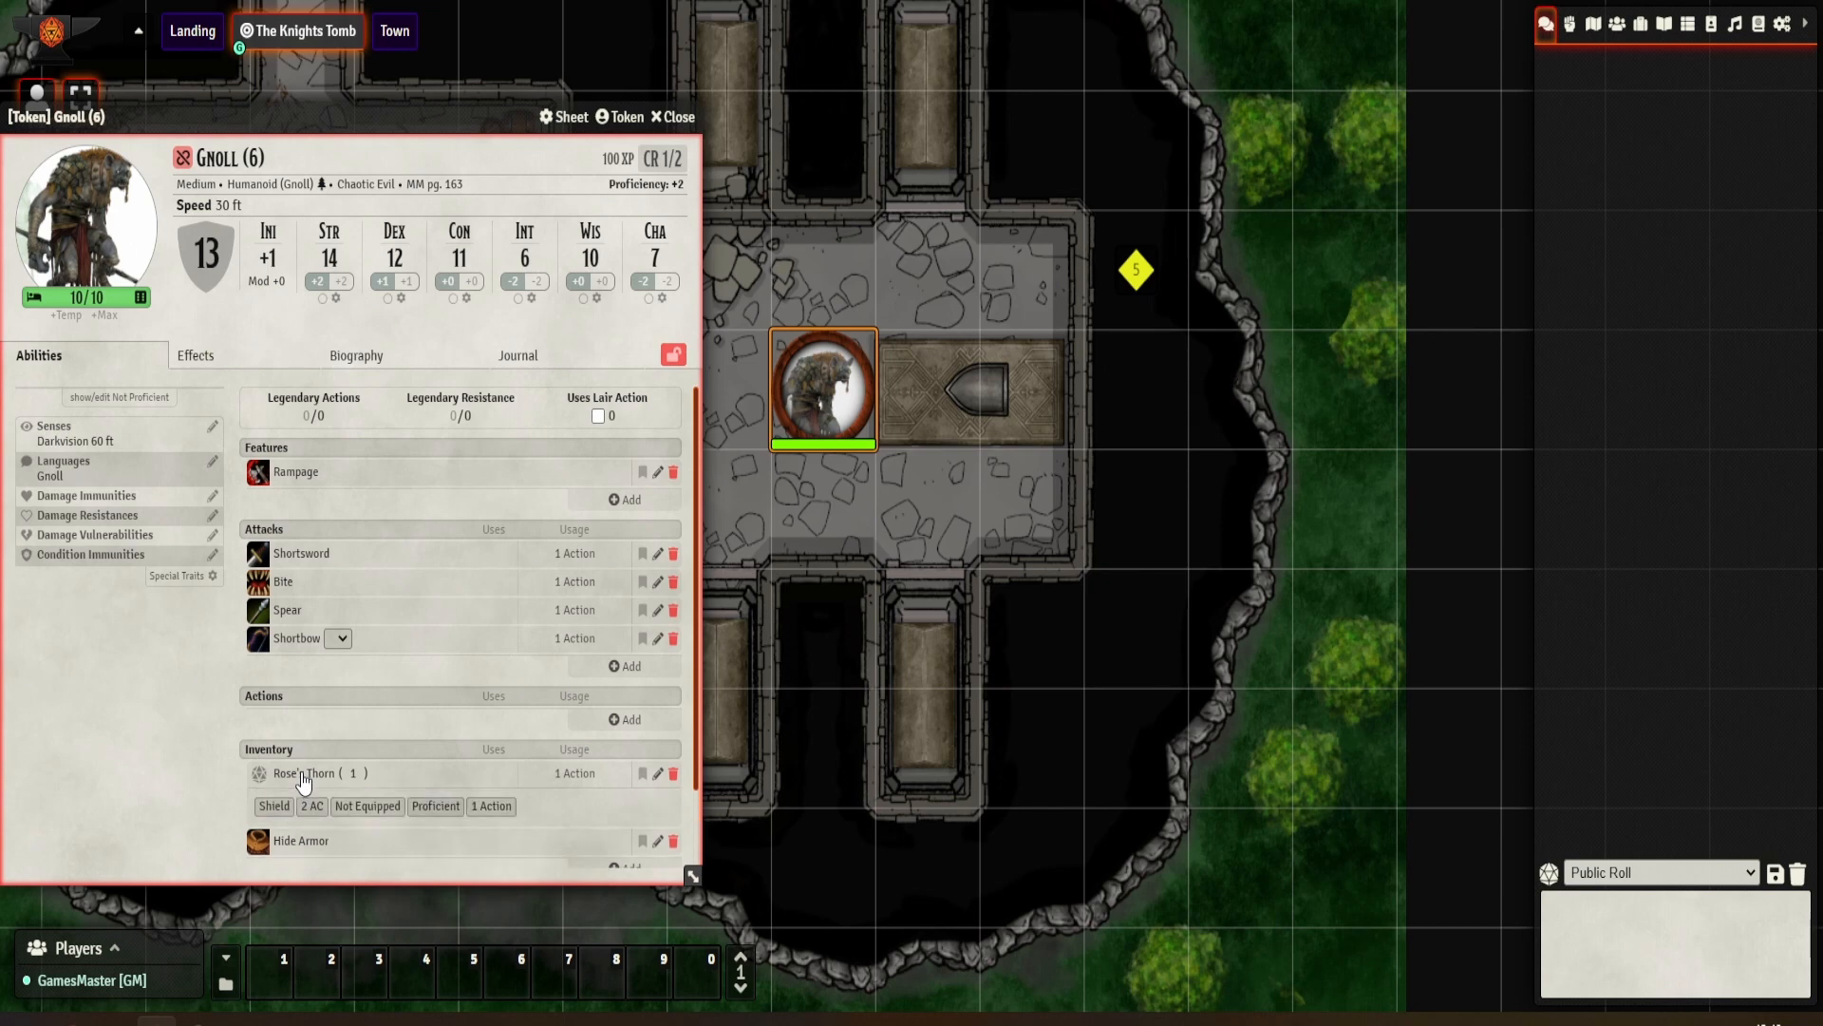
pyautogui.click(655, 774)
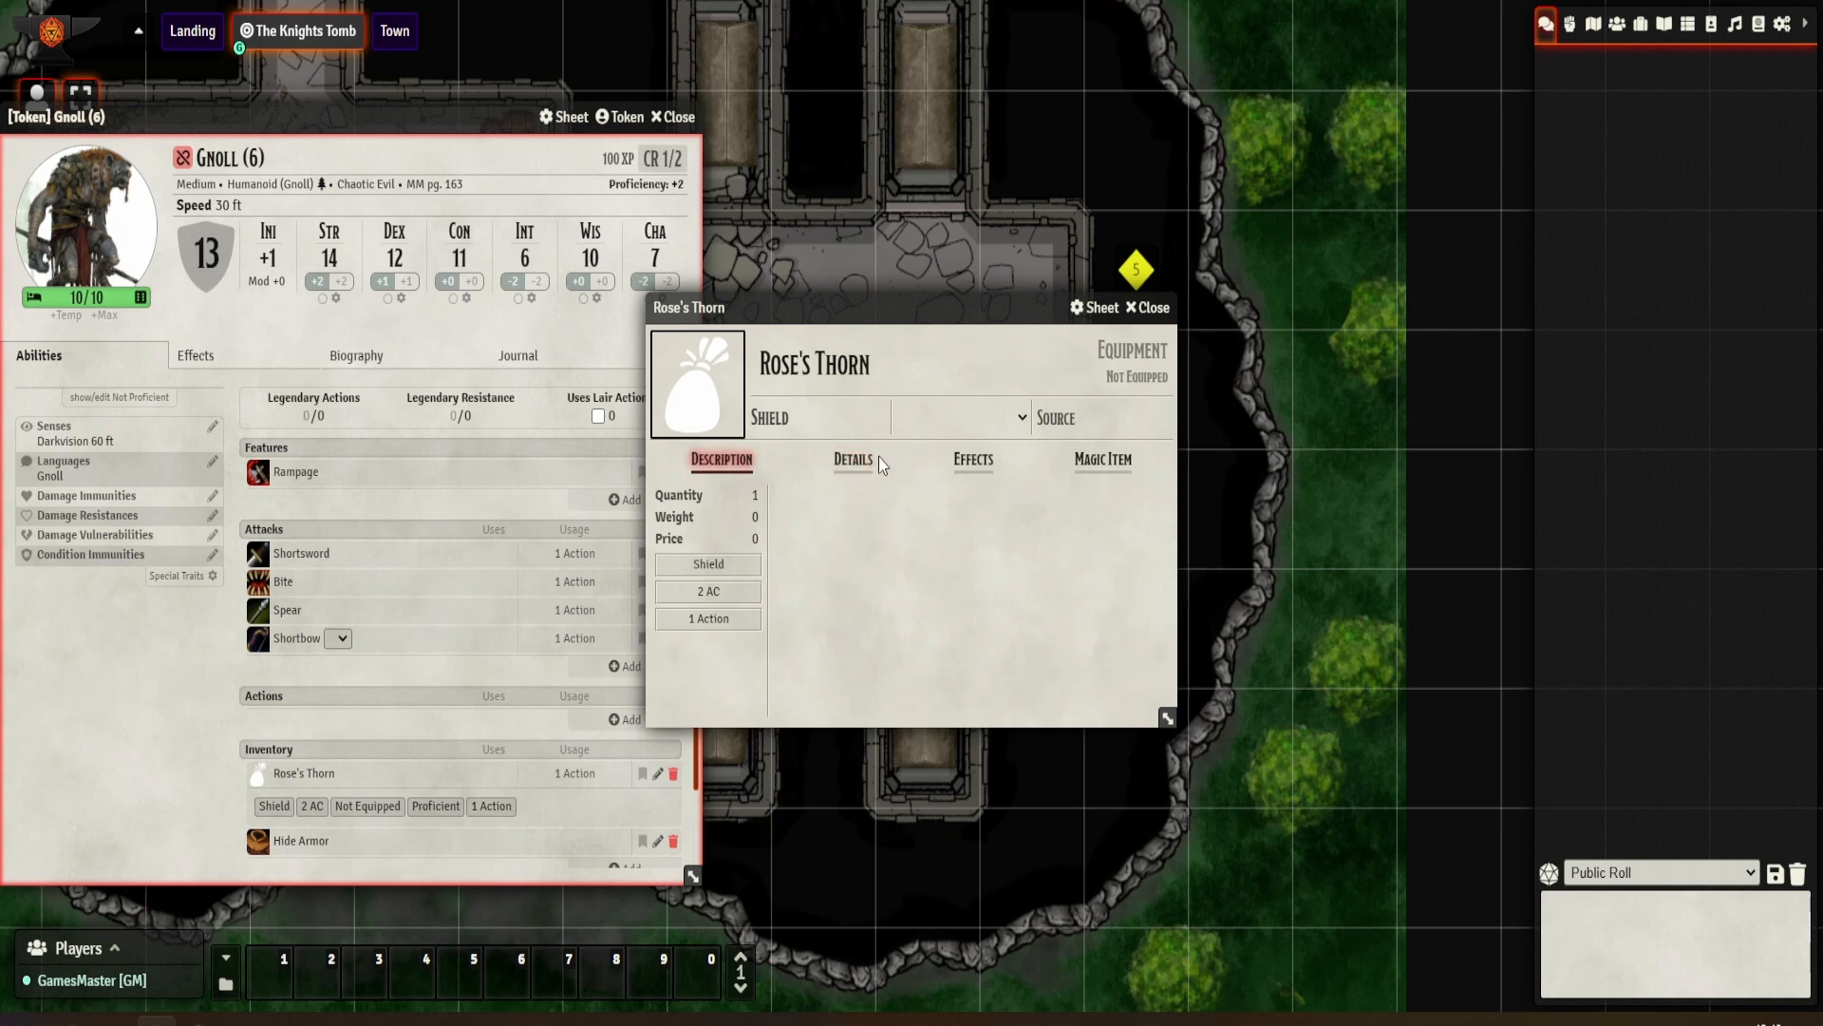
pyautogui.click(1153, 307)
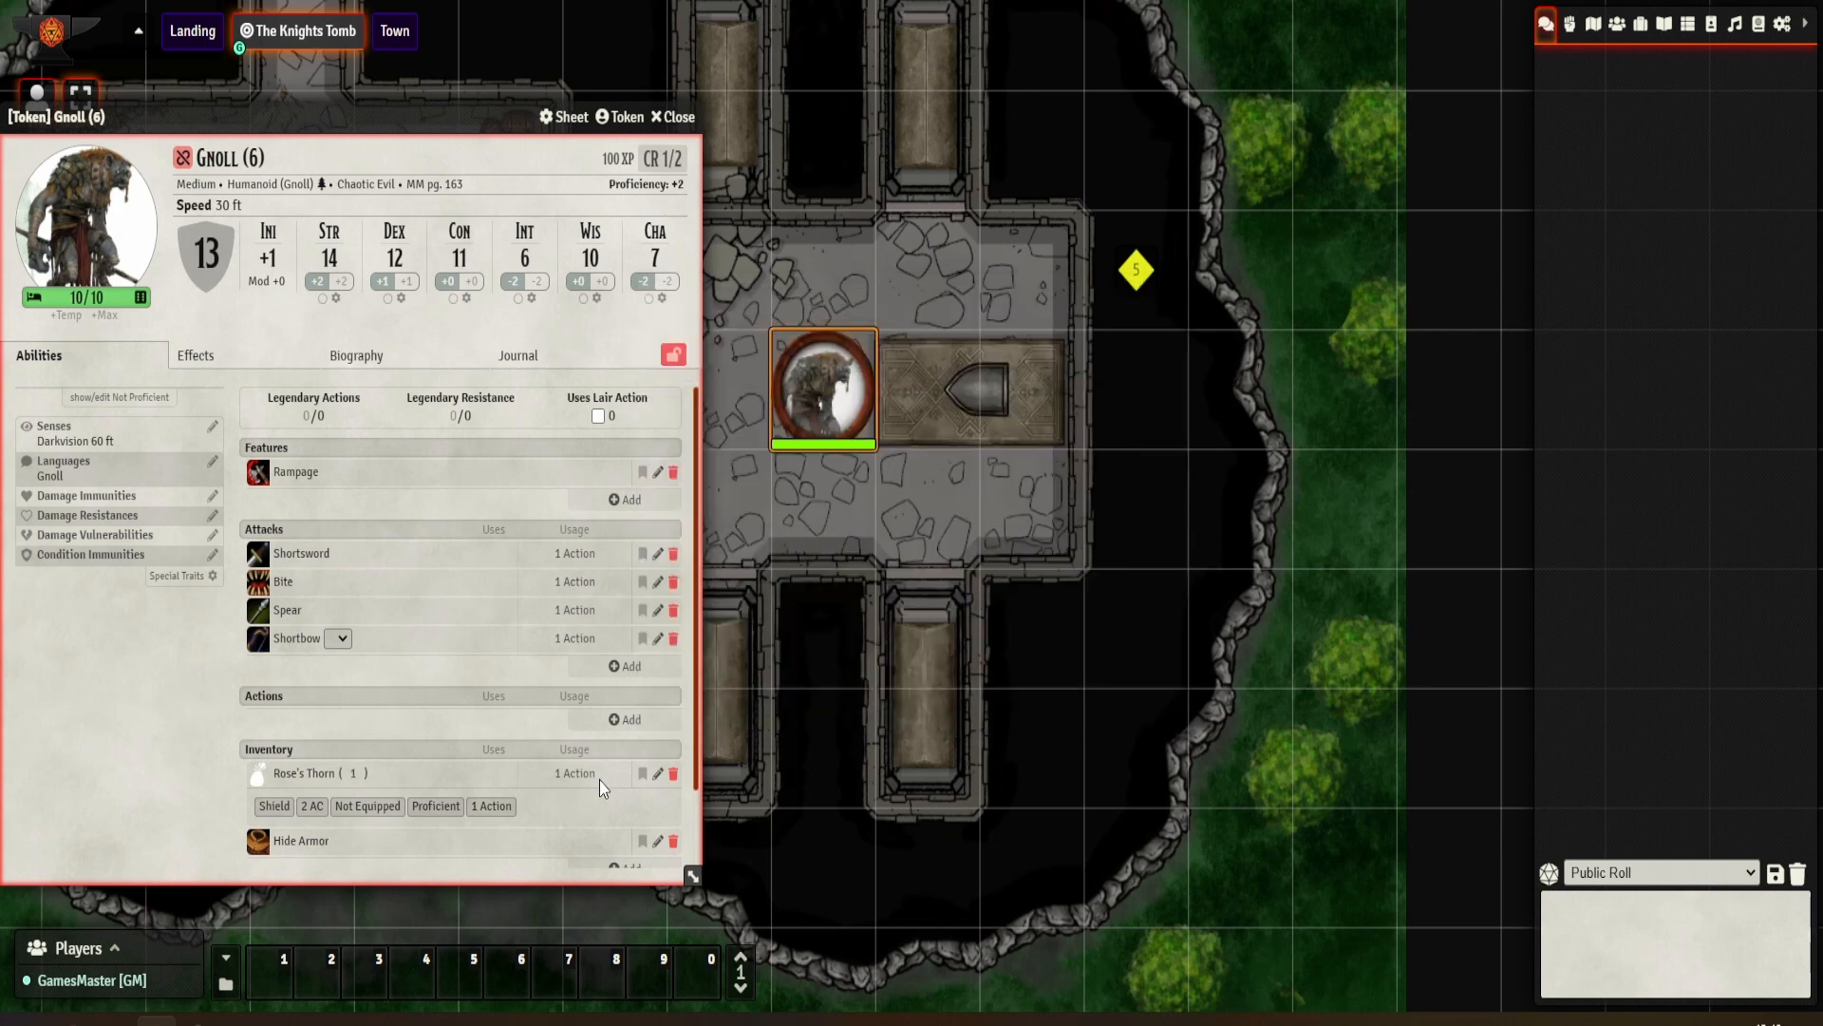
pyautogui.click(338, 778)
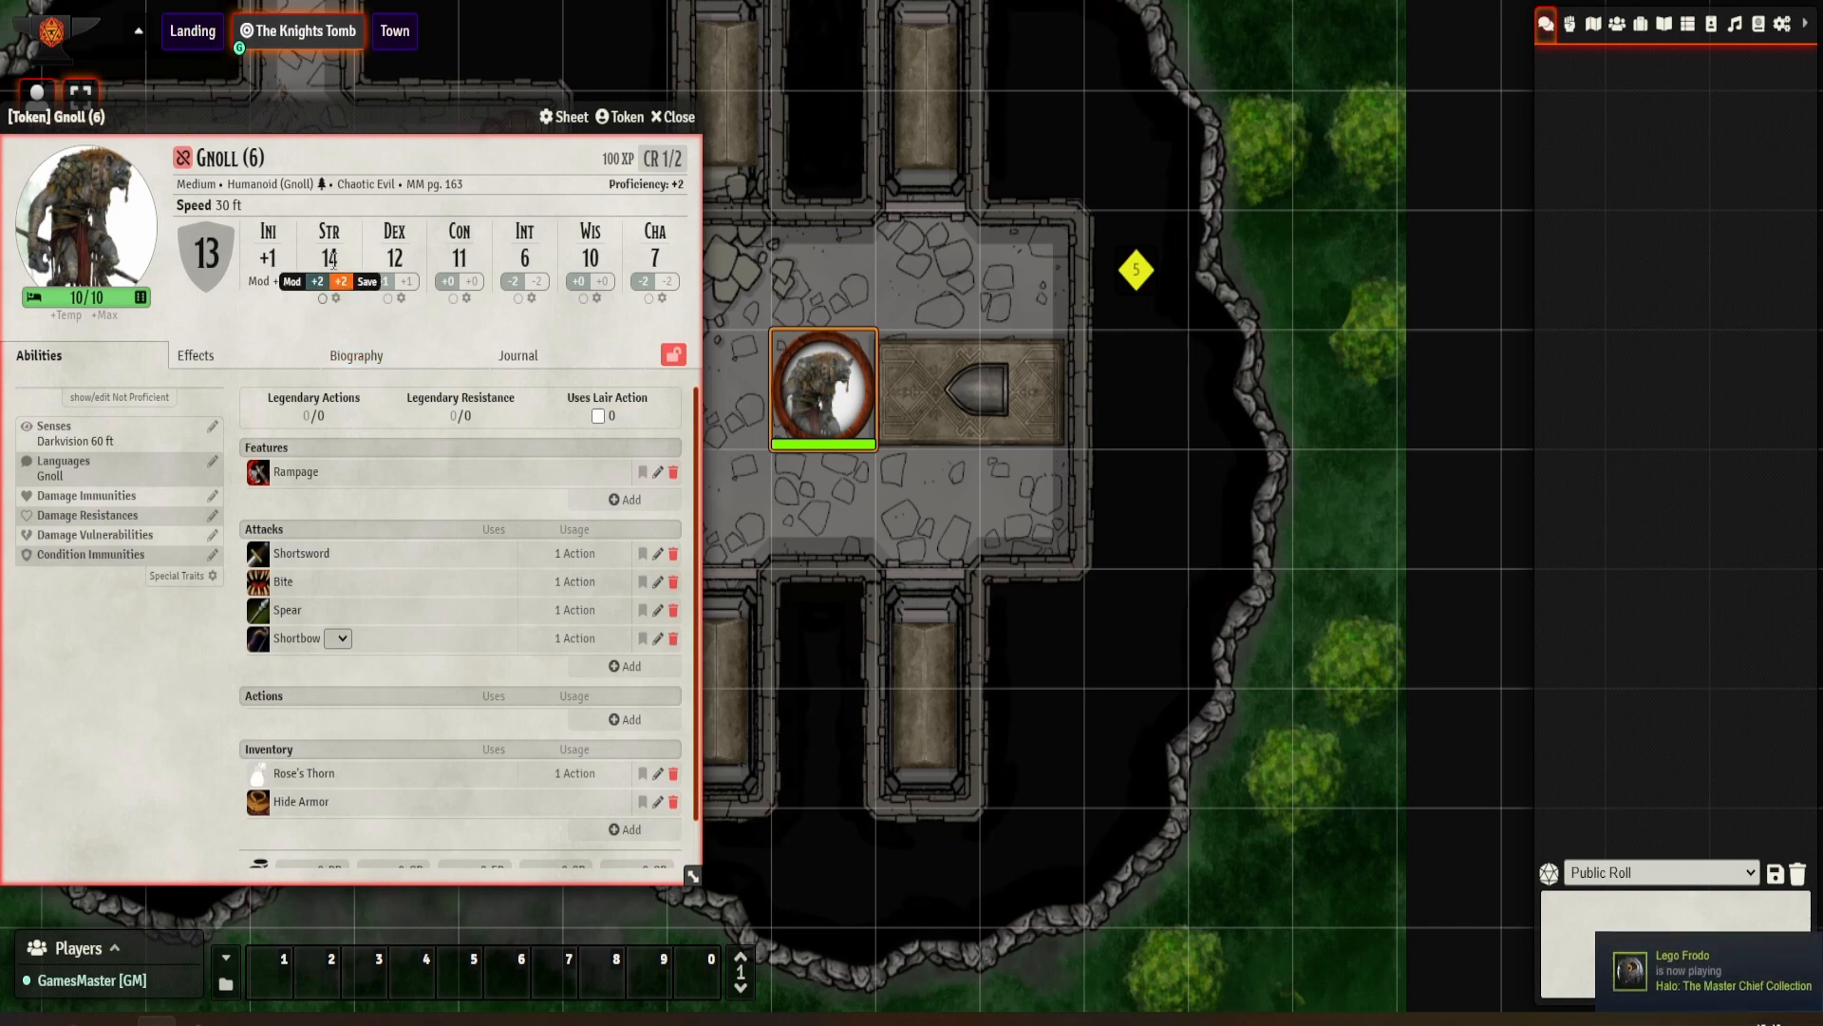
# Step: Mark Rose's Thorn as Equipped in its item details from the Gnoll's inventory, and close the item
pyautogui.moveTo(488, 116); pyautogui.dragTo(1059, 45)
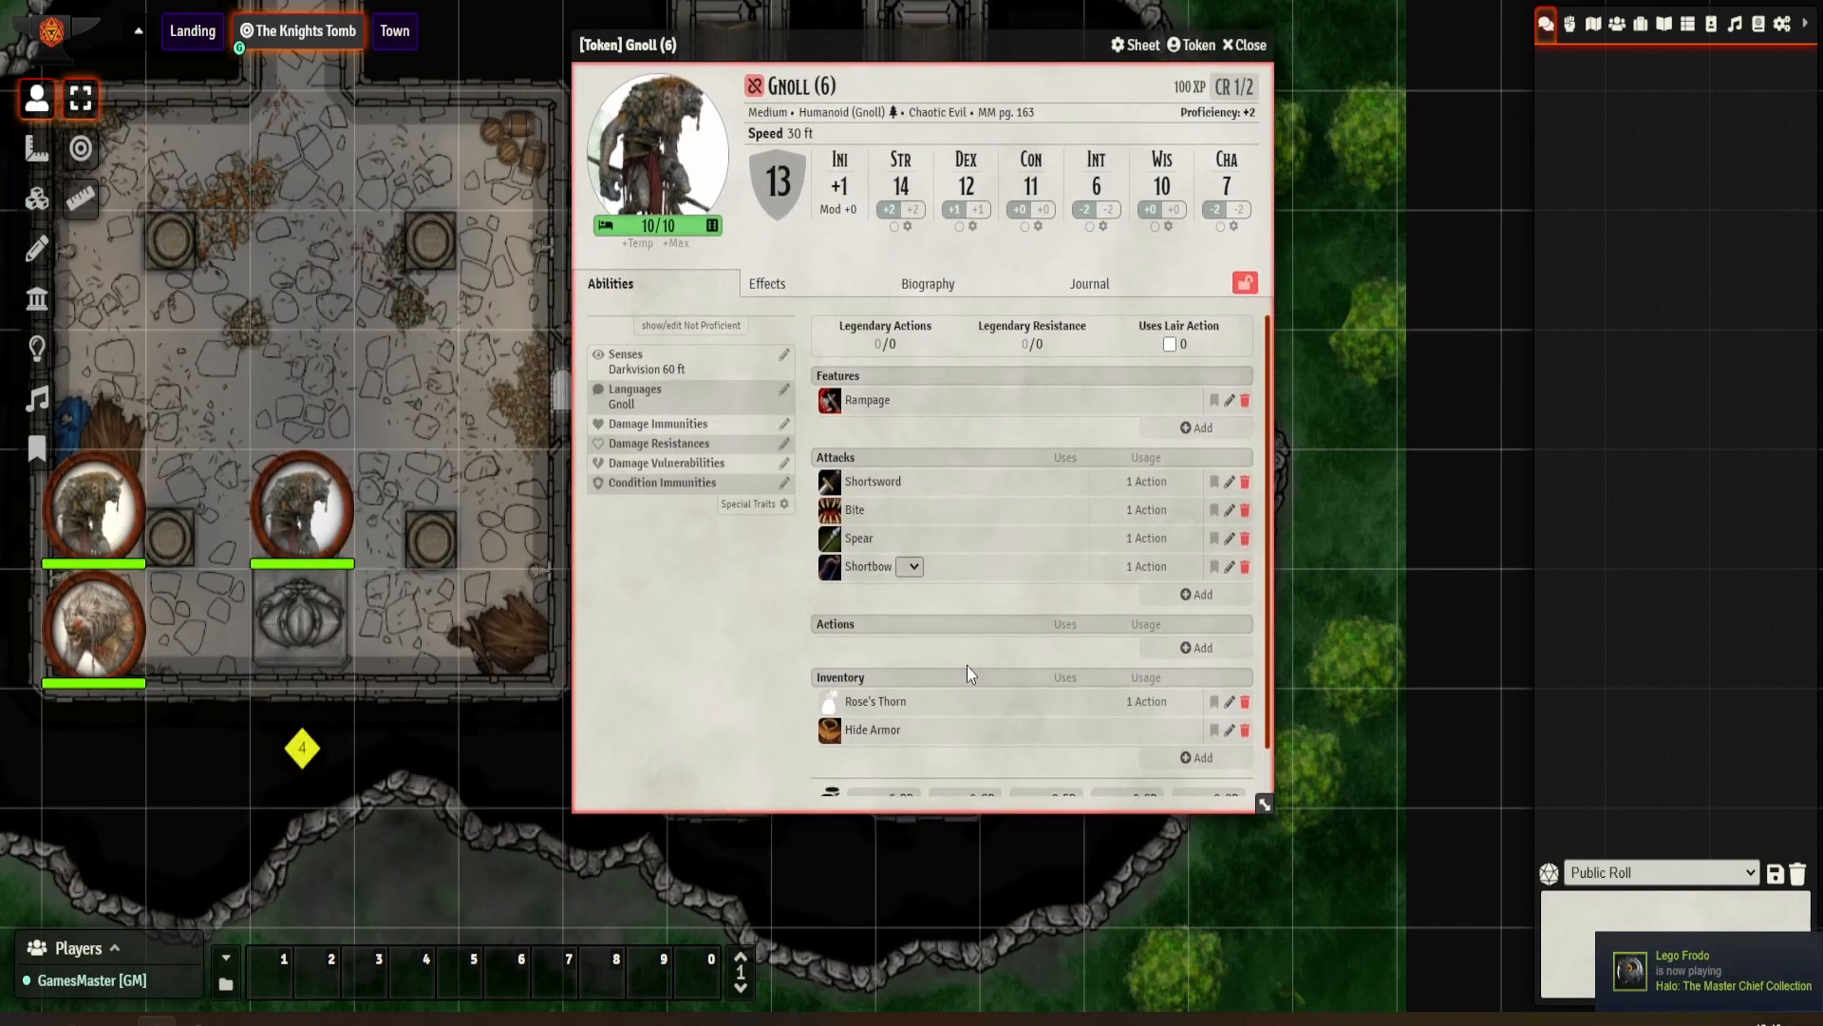
pyautogui.click(871, 702)
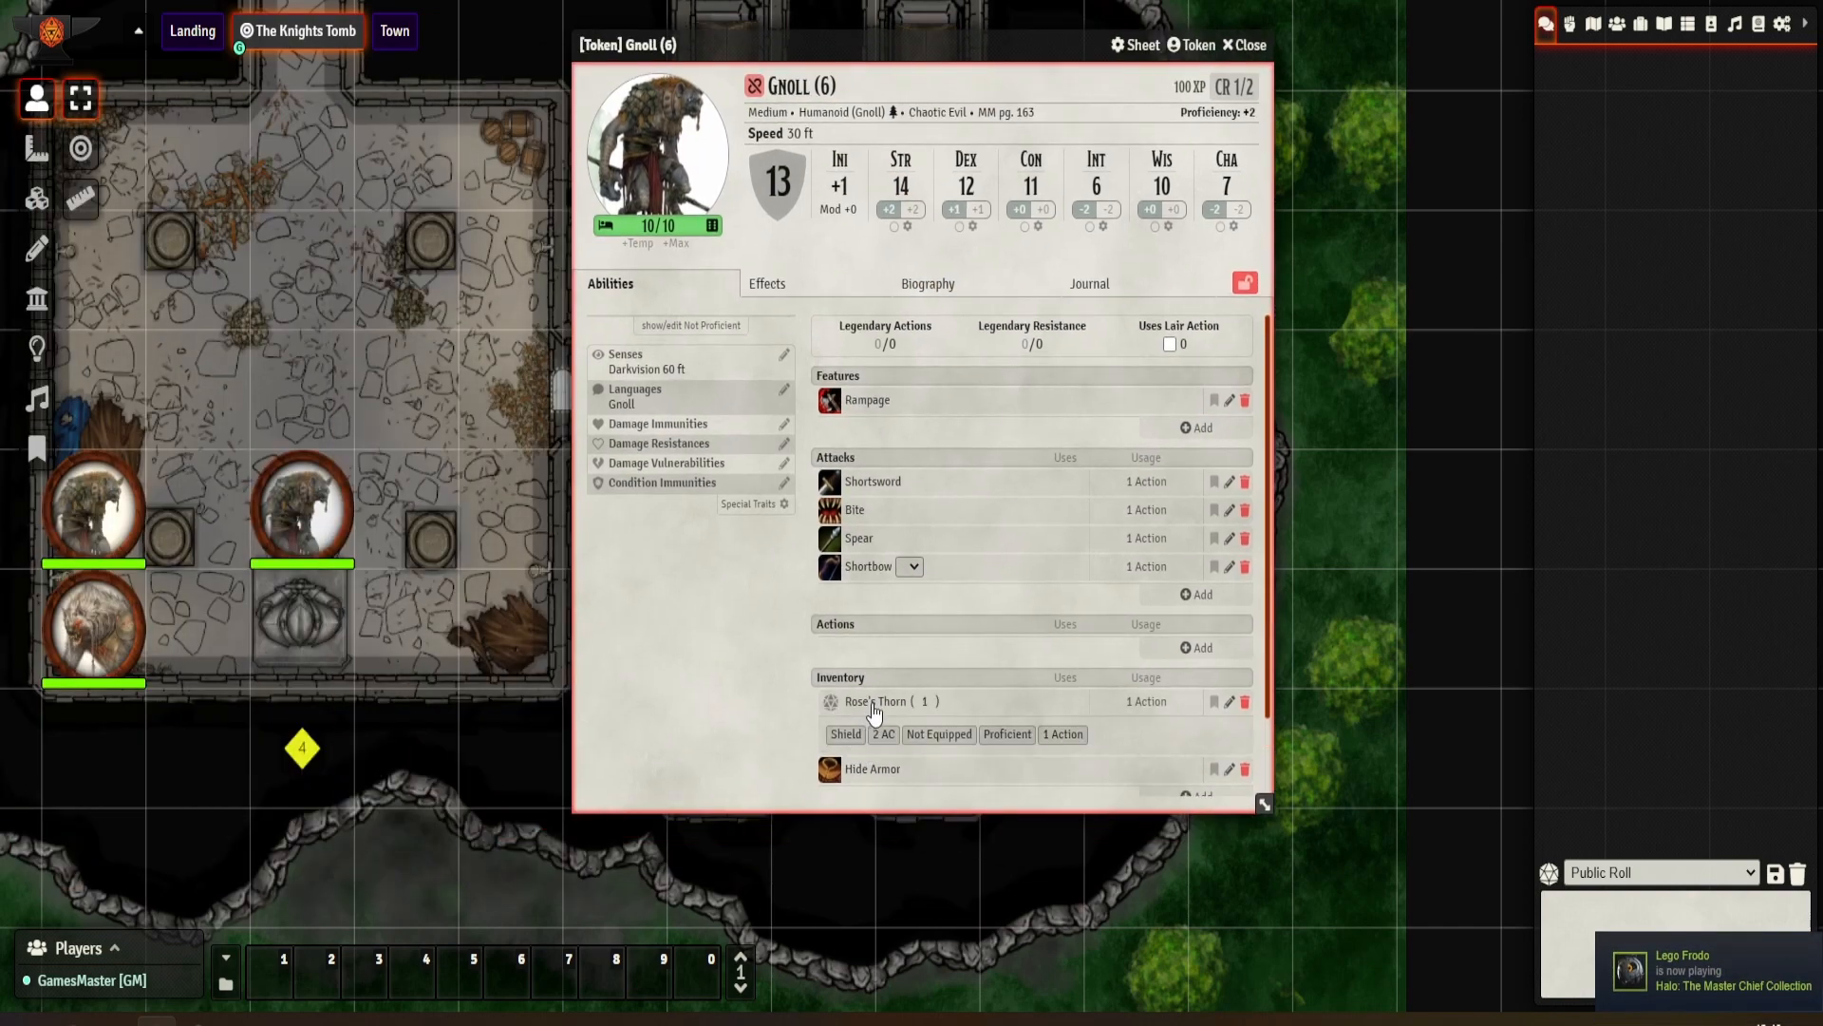
pyautogui.click(1228, 703)
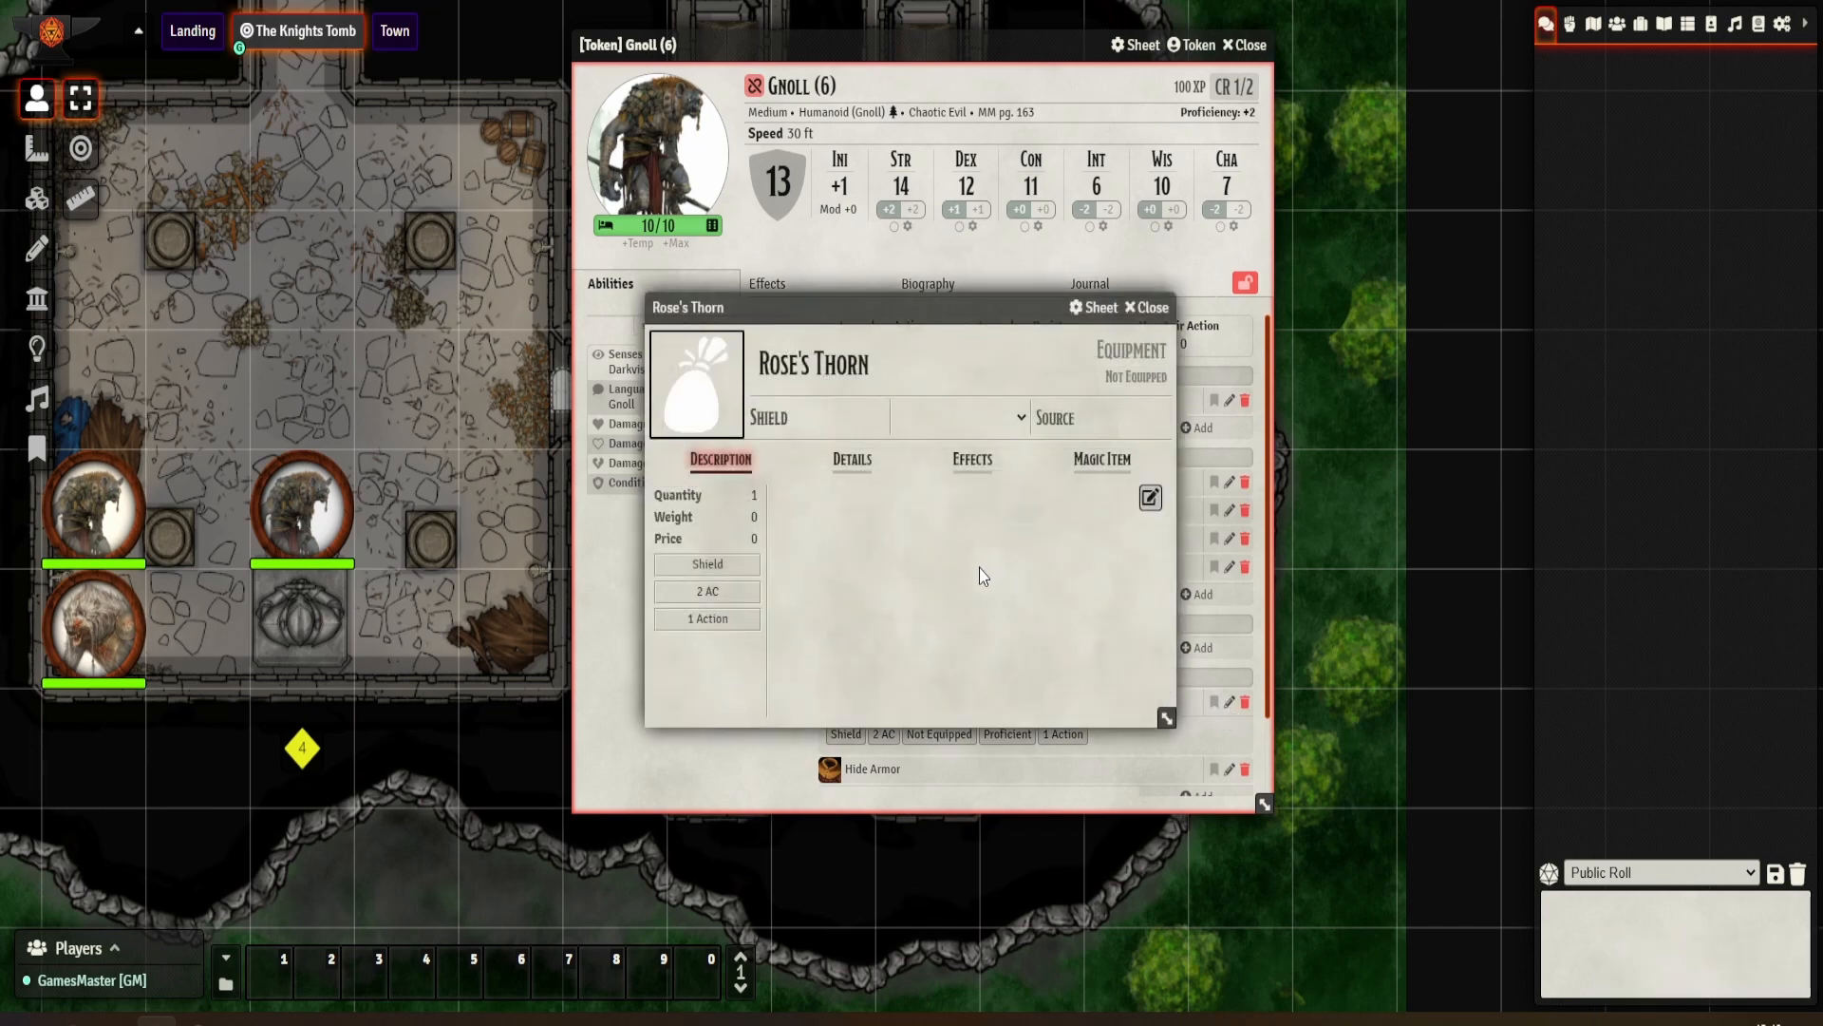
pyautogui.click(852, 460)
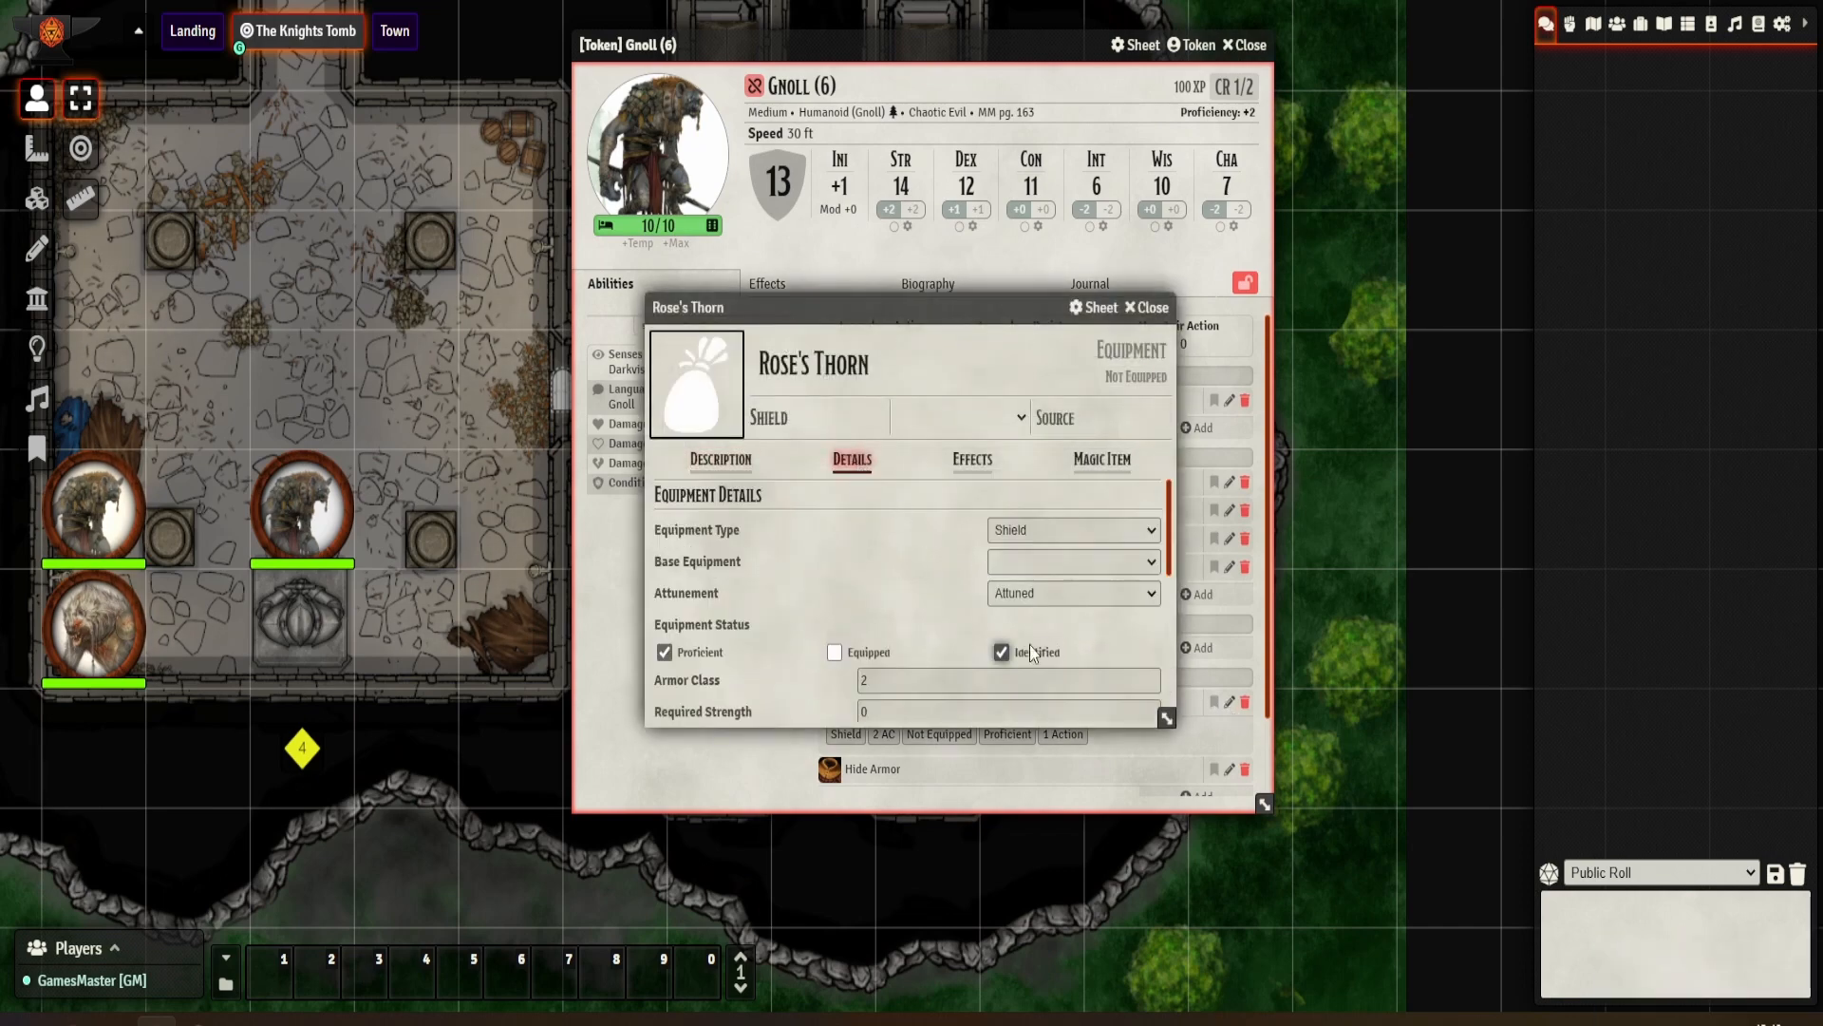
pyautogui.click(834, 652)
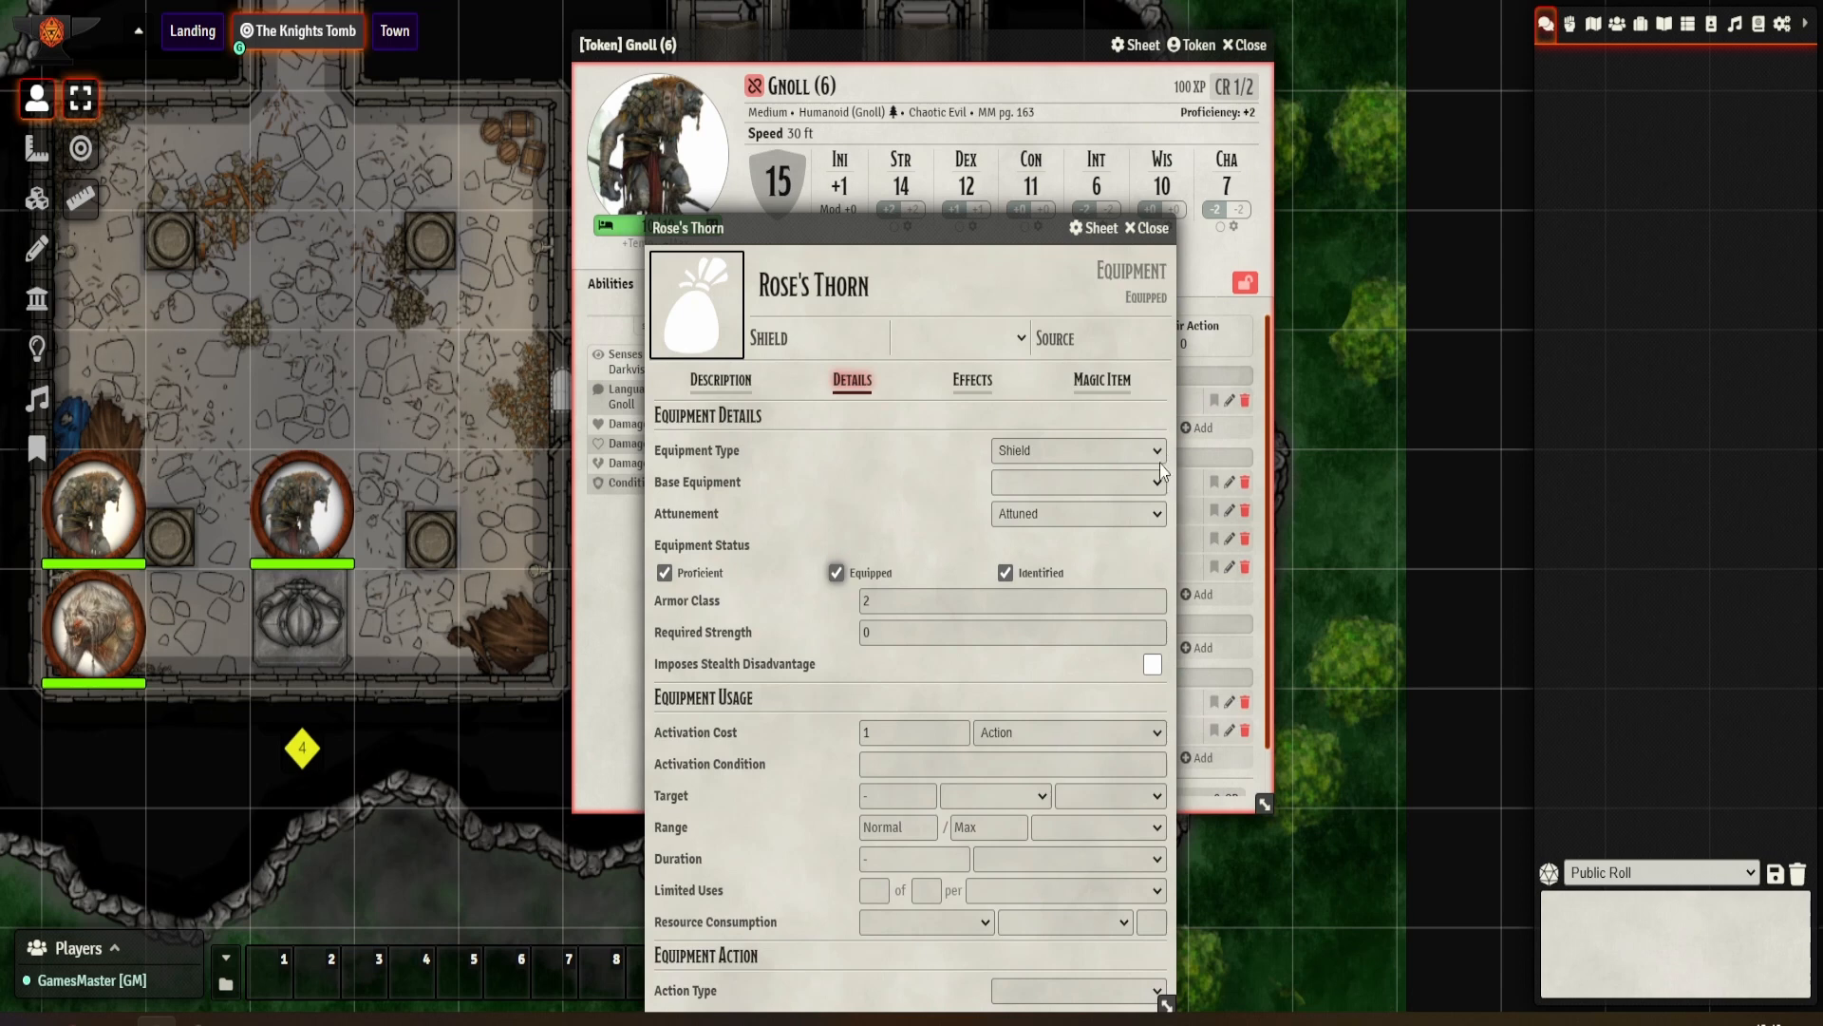
pyautogui.click(1153, 229)
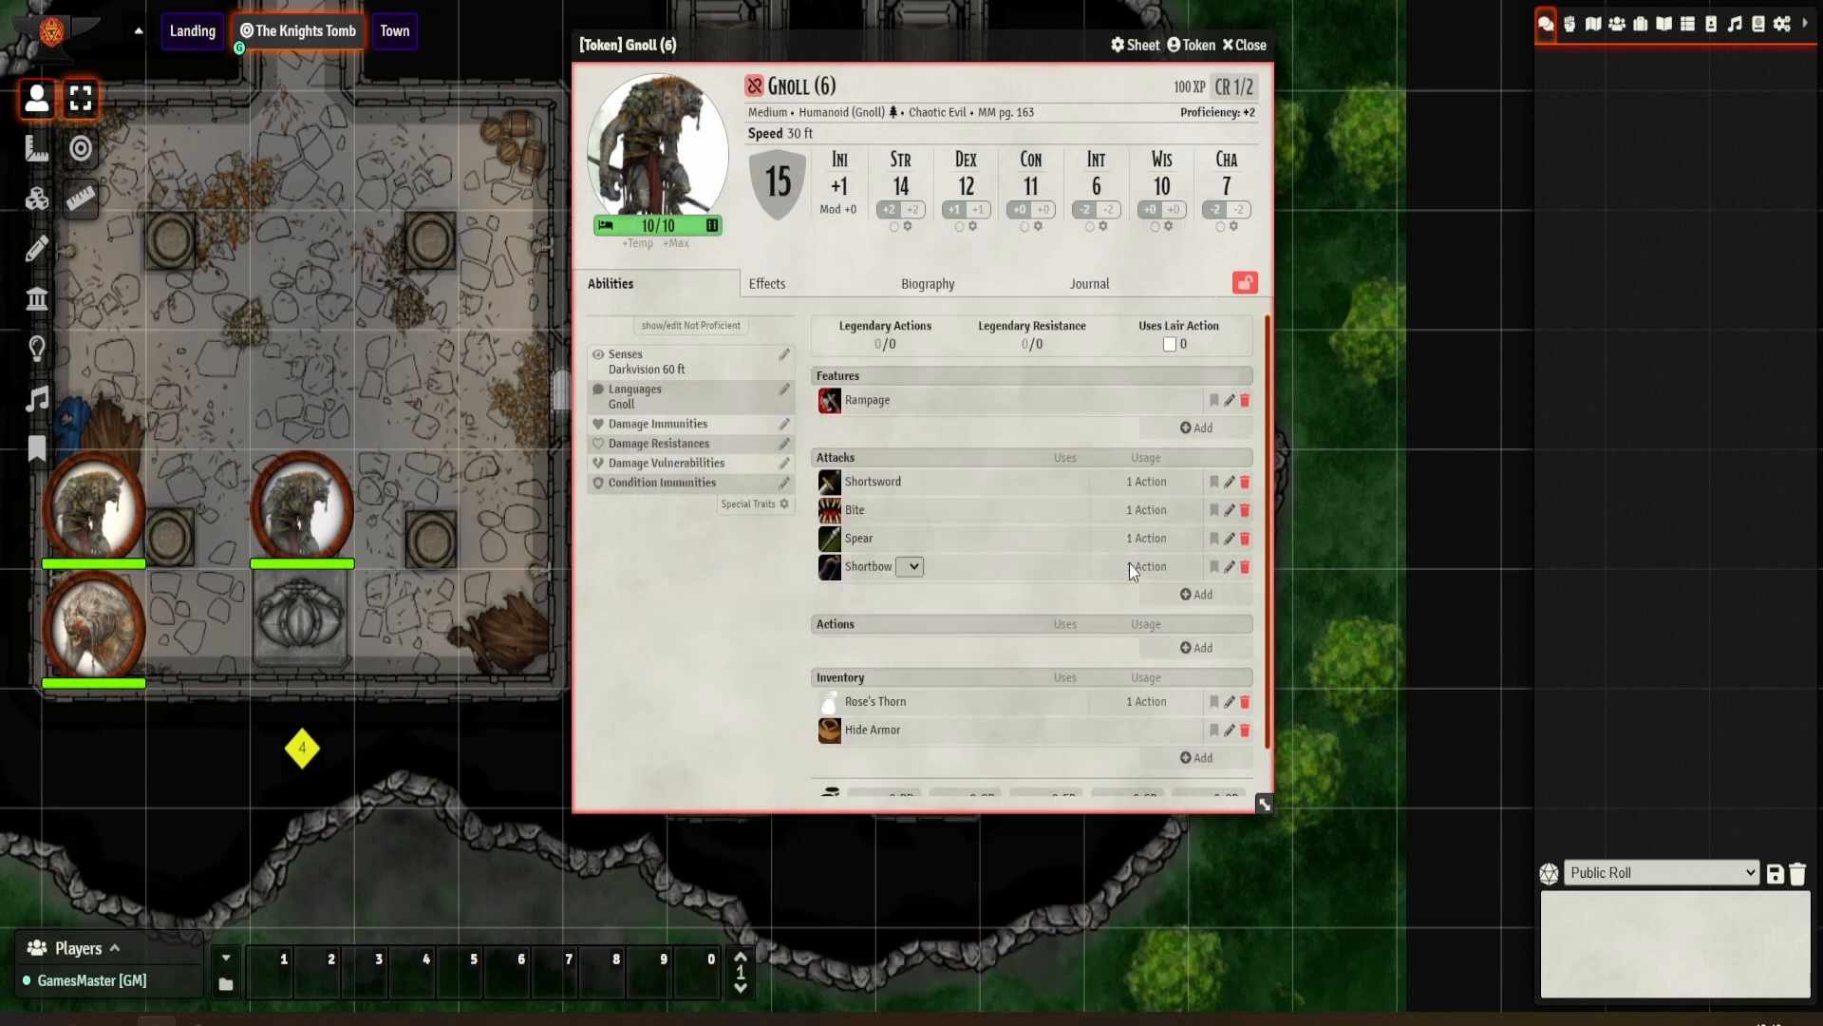
# Step: Try a limited-uses setting of 1 of 1 on Rose's Thorn, clear its maximum, and close the item
pyautogui.moveTo(785, 192)
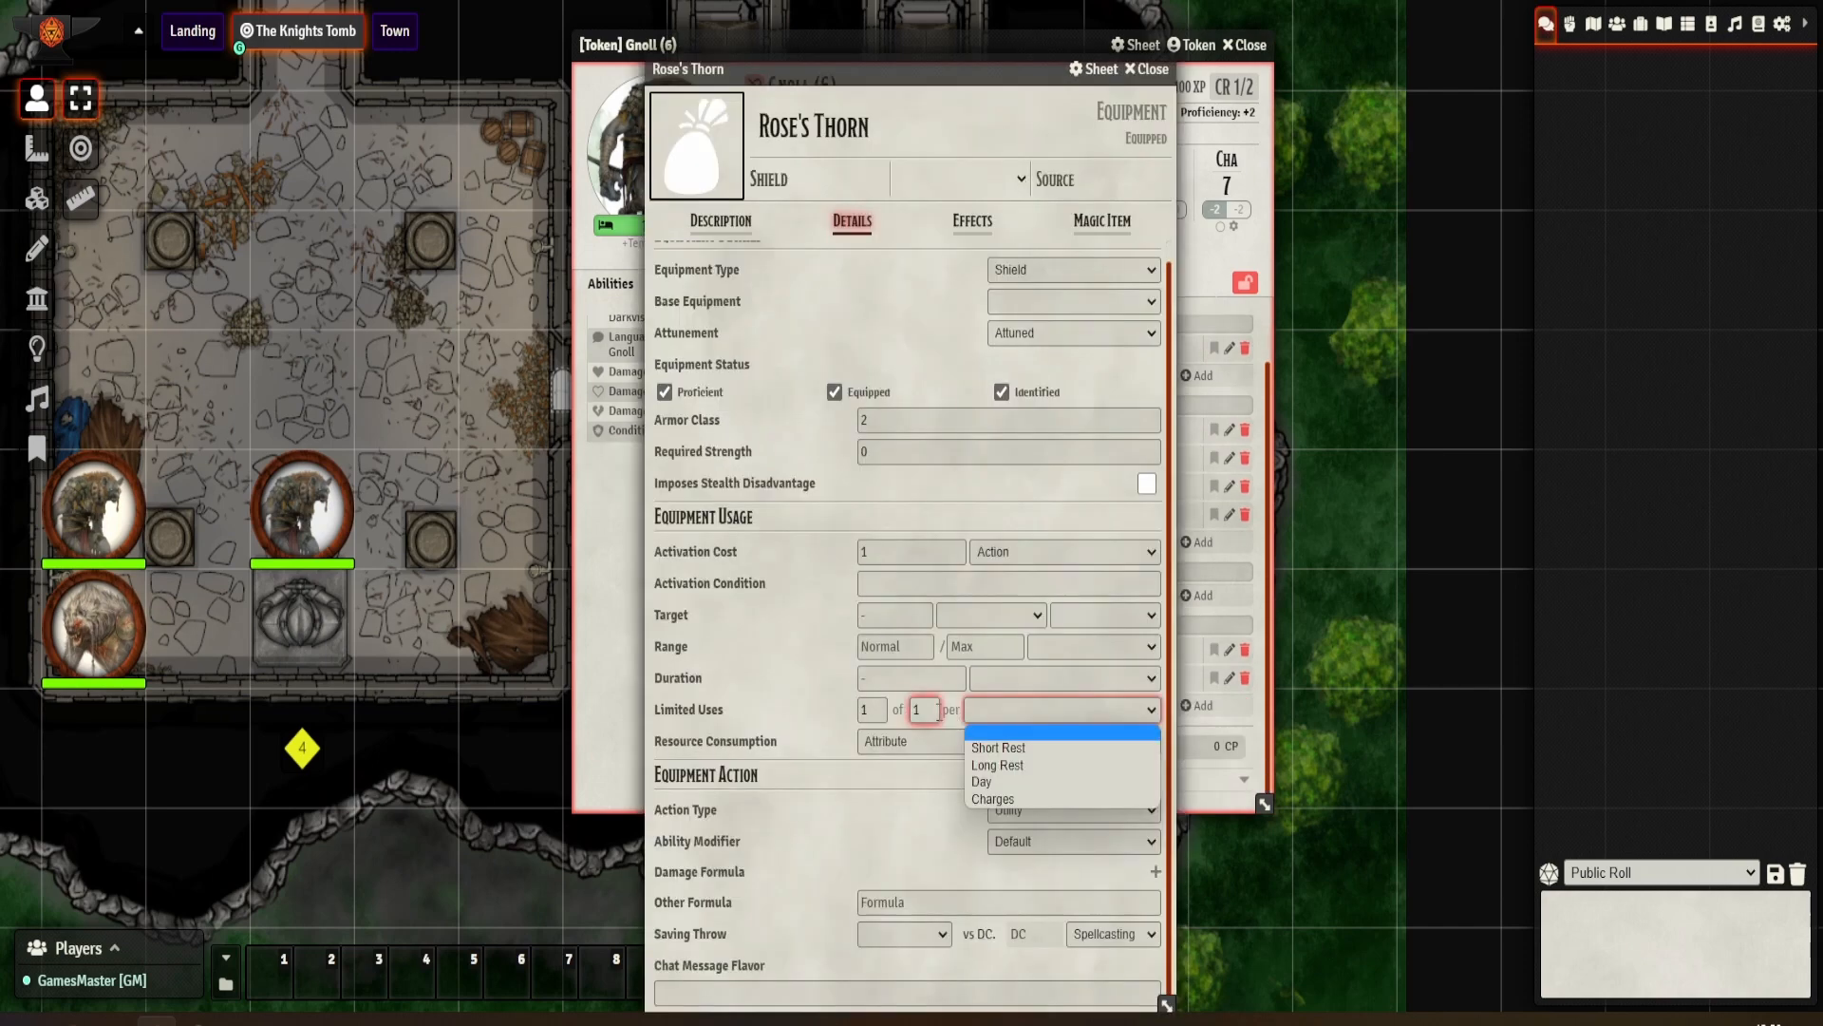
pyautogui.click(933, 711)
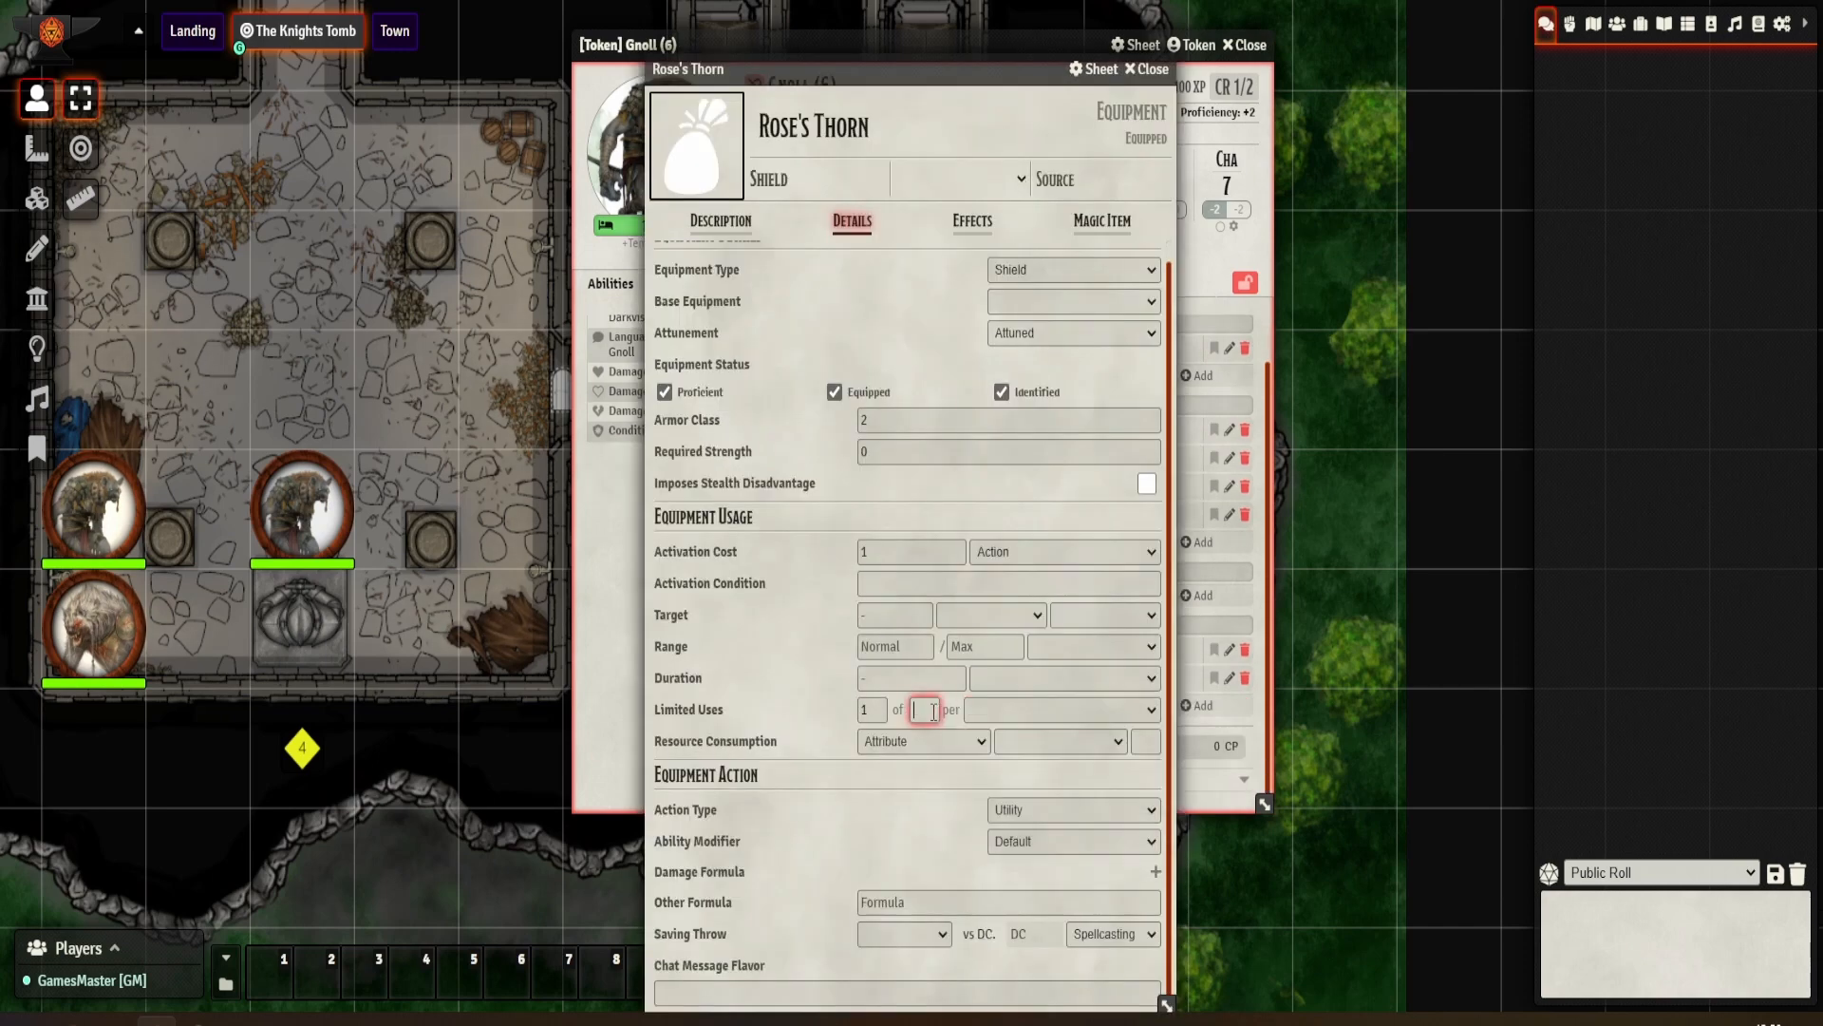
pyautogui.click(1149, 69)
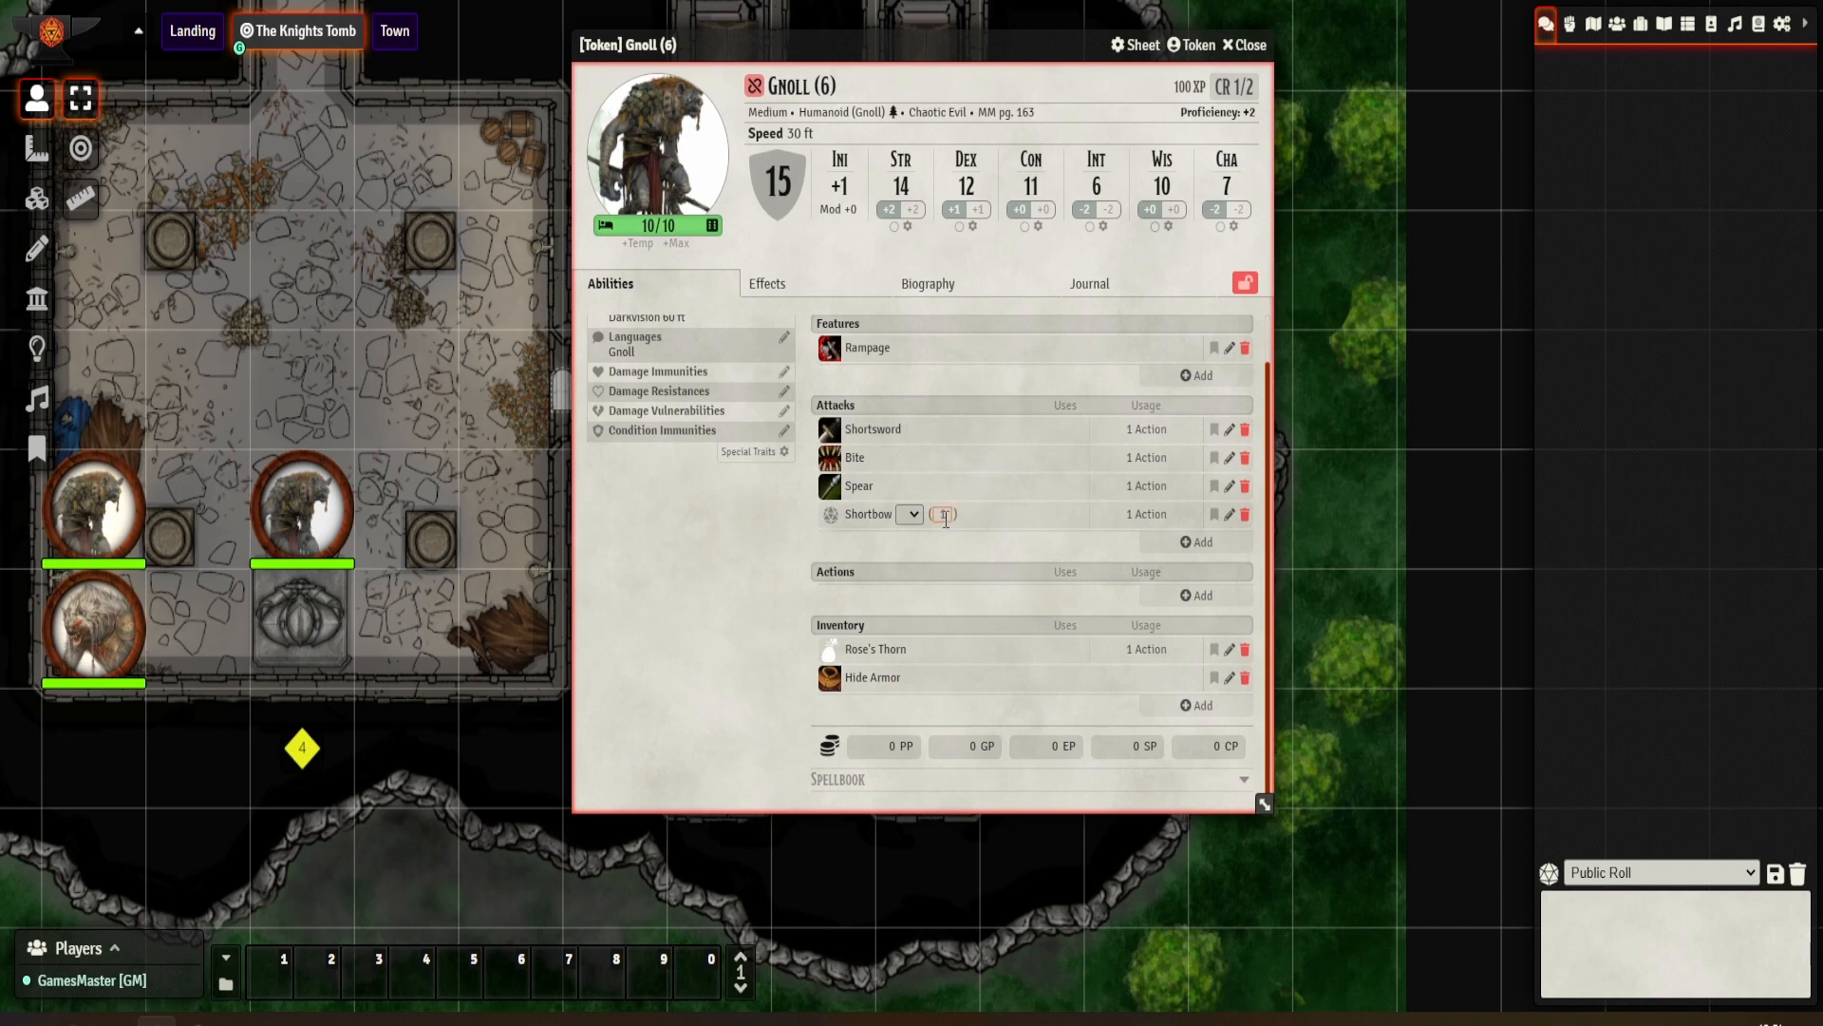
# Step: Delete Rose's Thorn from the Gnoll's inventory, close the sheet, and remove the test Gnoll token from the tomb room
pyautogui.click(1244, 651)
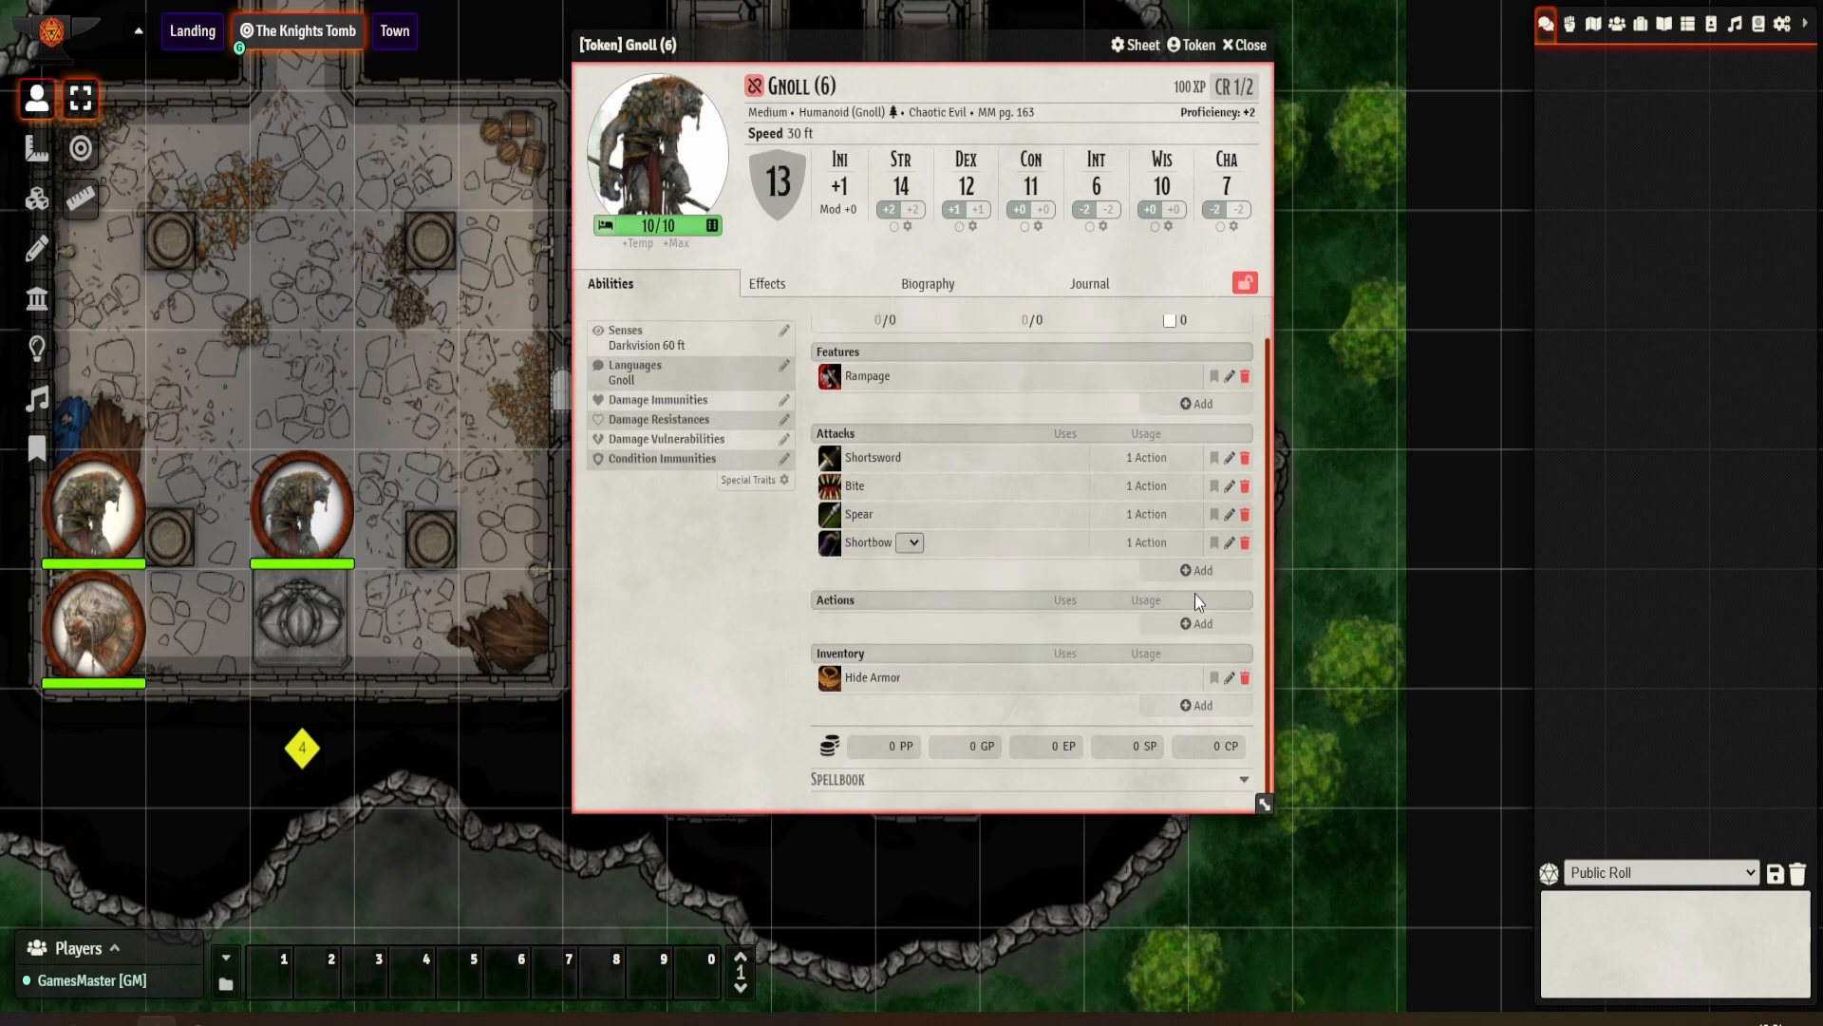
pyautogui.click(1246, 44)
pyautogui.scroll(3, 665, 522)
pyautogui.press('Delete')
# Step: Review the whole Knights Tomb map, from the entrance tokens and hyena room to the pillared room and shield tomb
pyautogui.moveTo(822, 314); pyautogui.dragTo(930, 531)
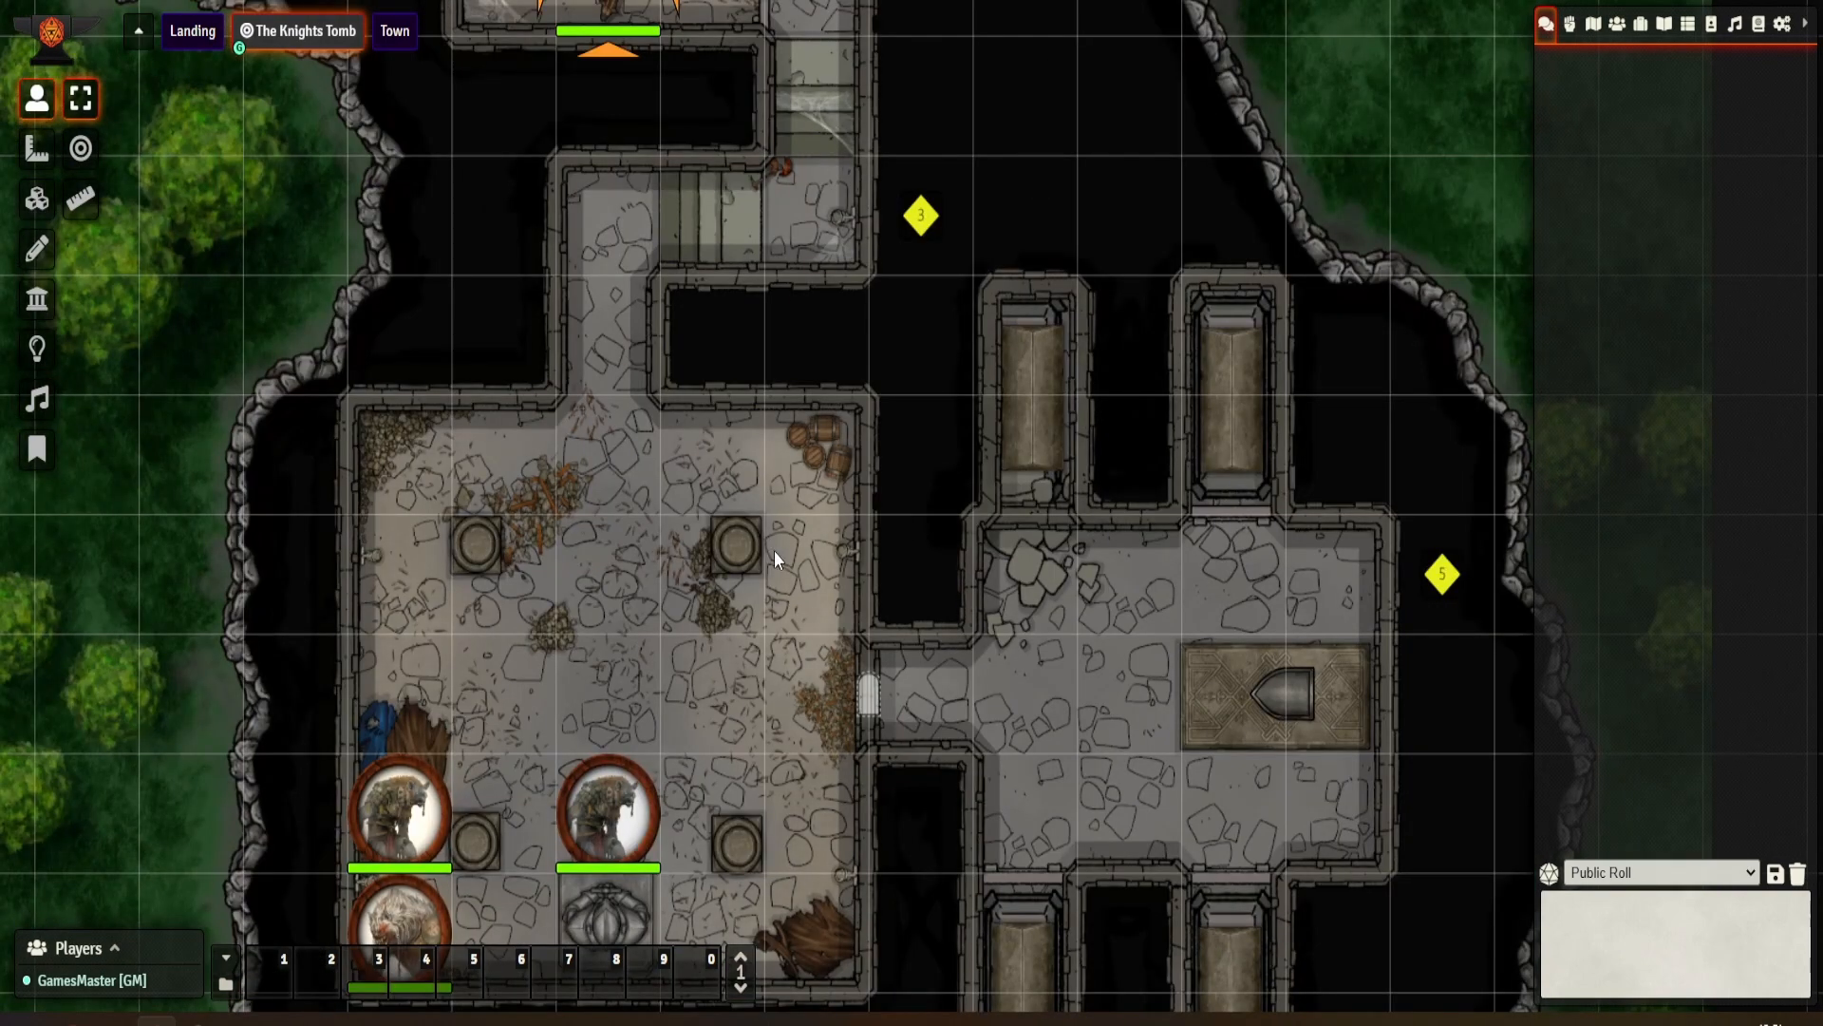
pyautogui.scroll(-2, 765, 542)
pyautogui.moveTo(898, 593); pyautogui.dragTo(755, 397)
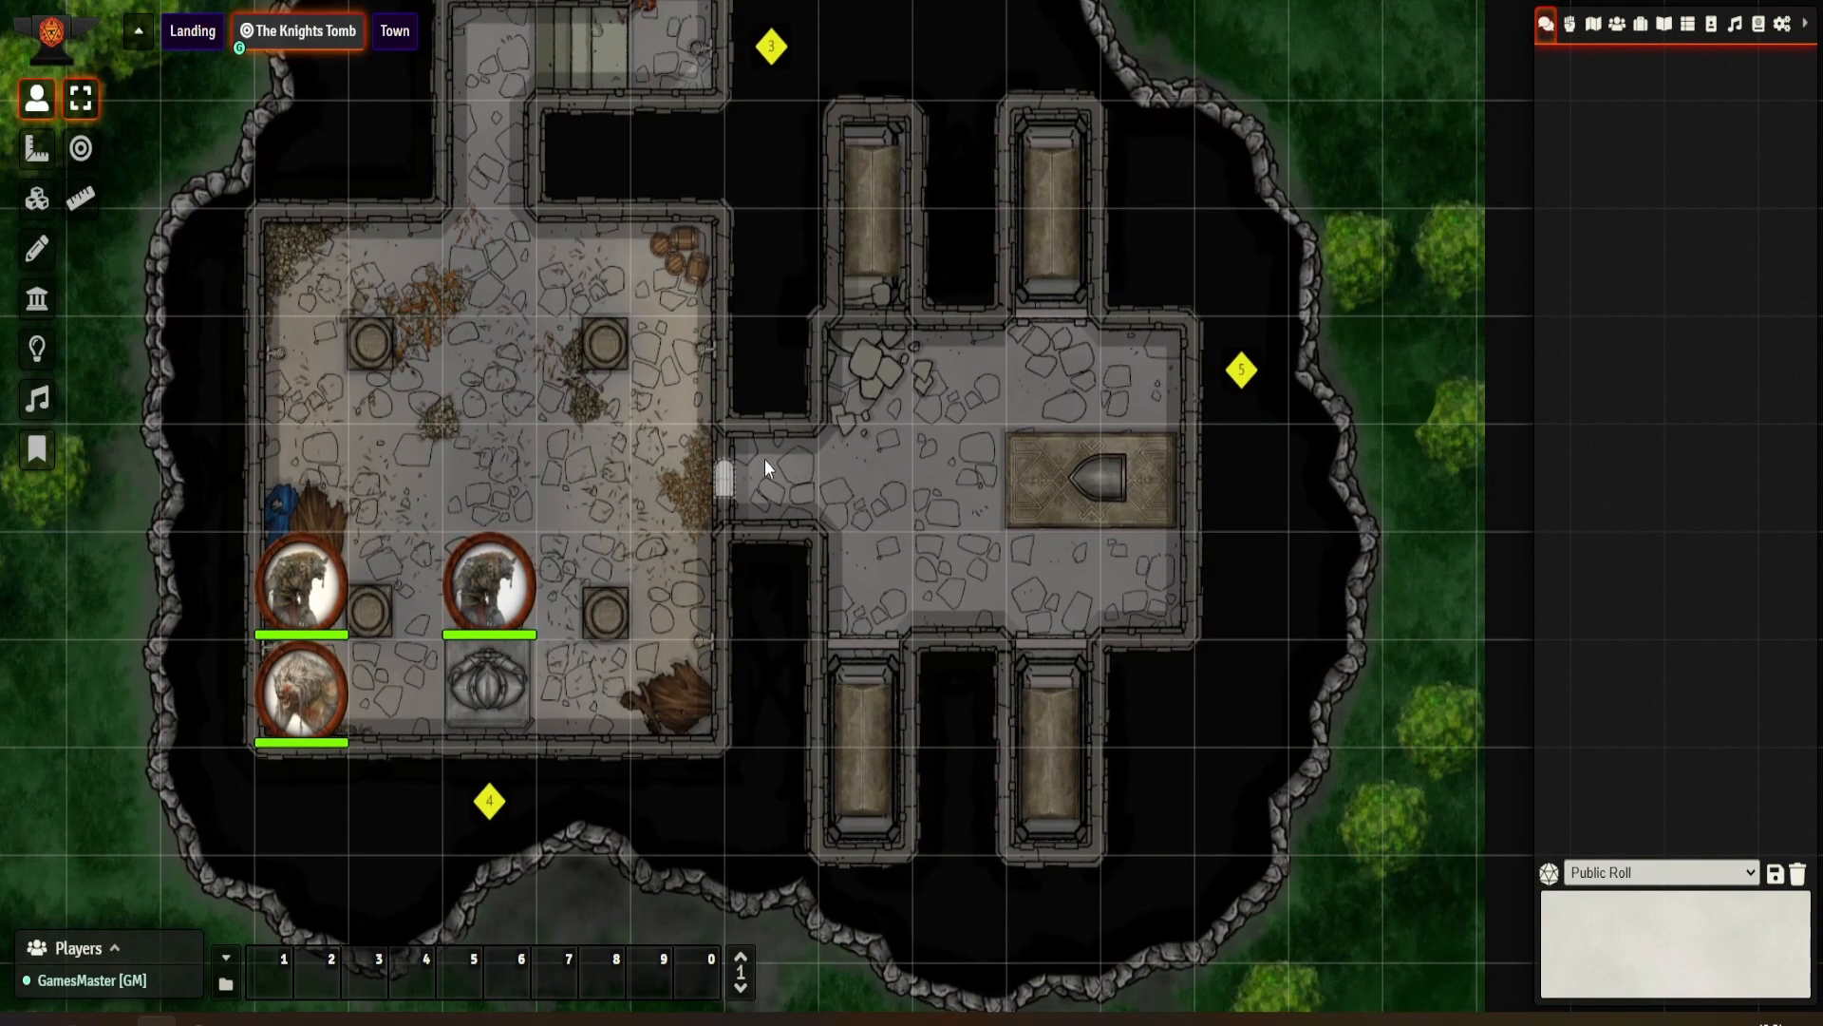
pyautogui.moveTo(590, 335); pyautogui.dragTo(732, 601)
pyautogui.moveTo(675, 453); pyautogui.dragTo(708, 658)
pyautogui.moveTo(1065, 415); pyautogui.dragTo(1128, 690)
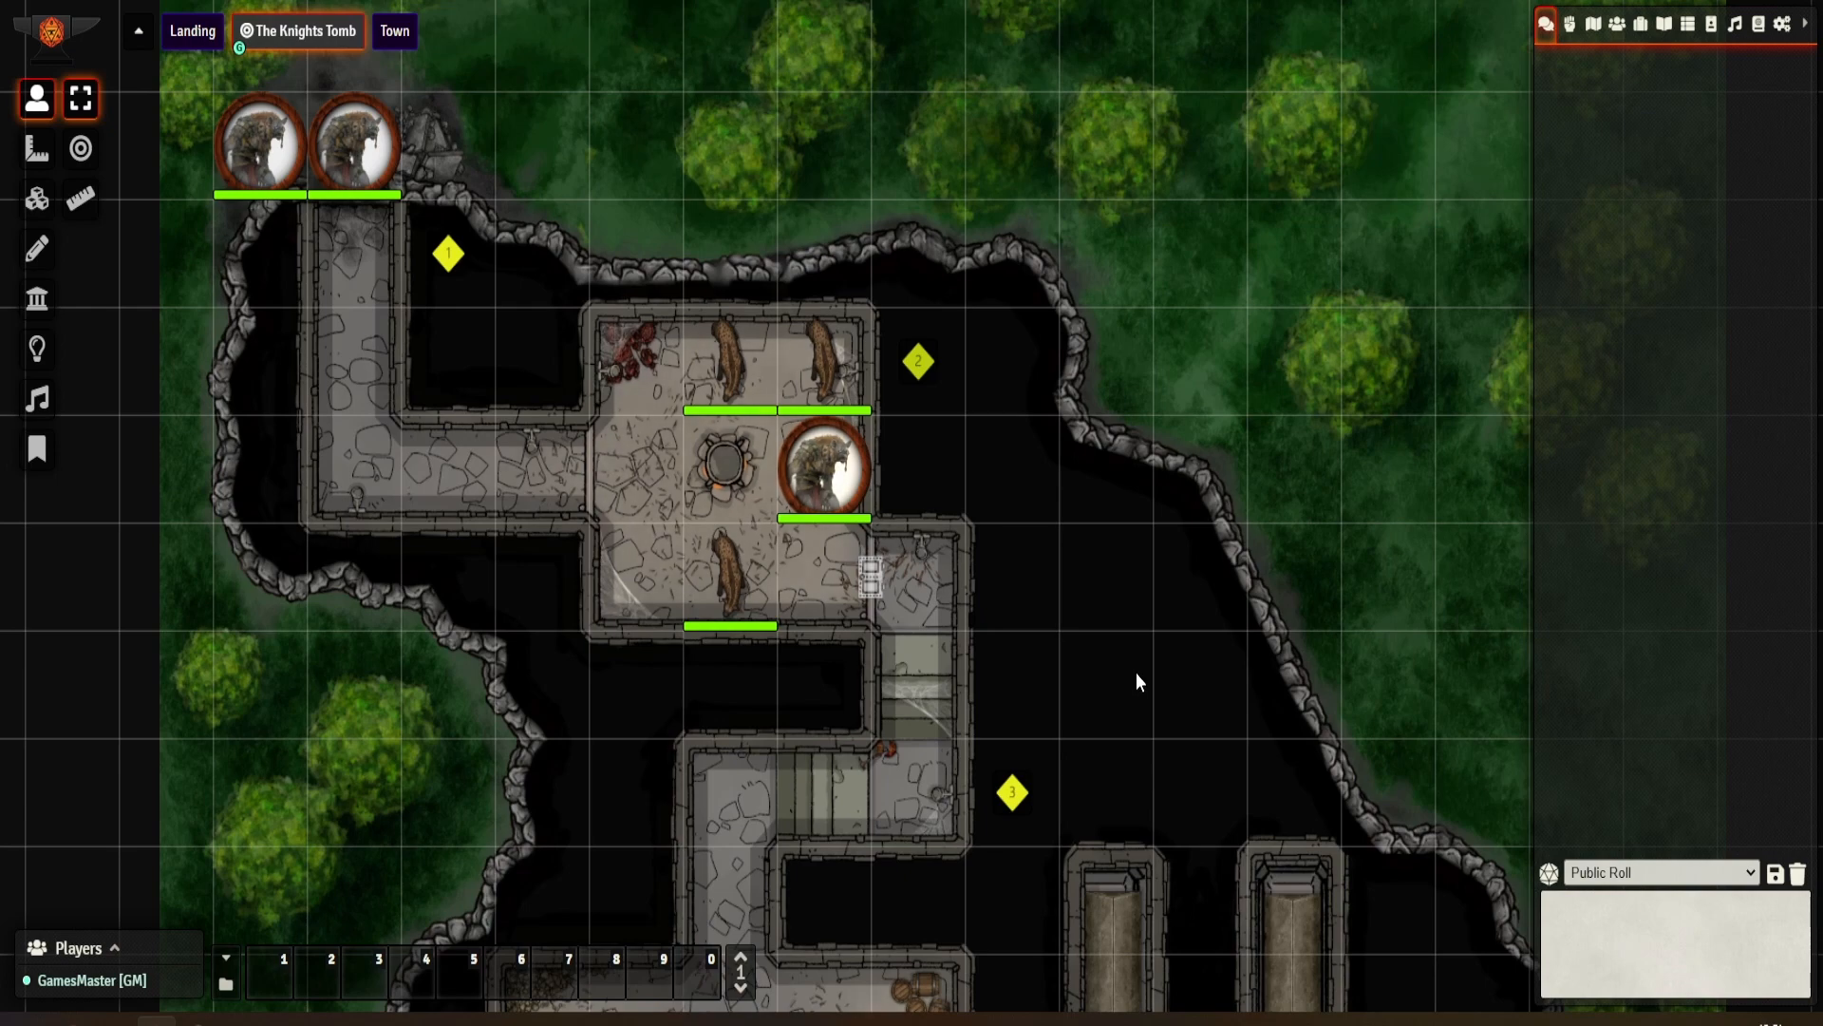
pyautogui.moveTo(1135, 673); pyautogui.dragTo(972, 437)
pyautogui.scroll(-2, 1117, 635)
pyautogui.scroll(-2, 973, 437)
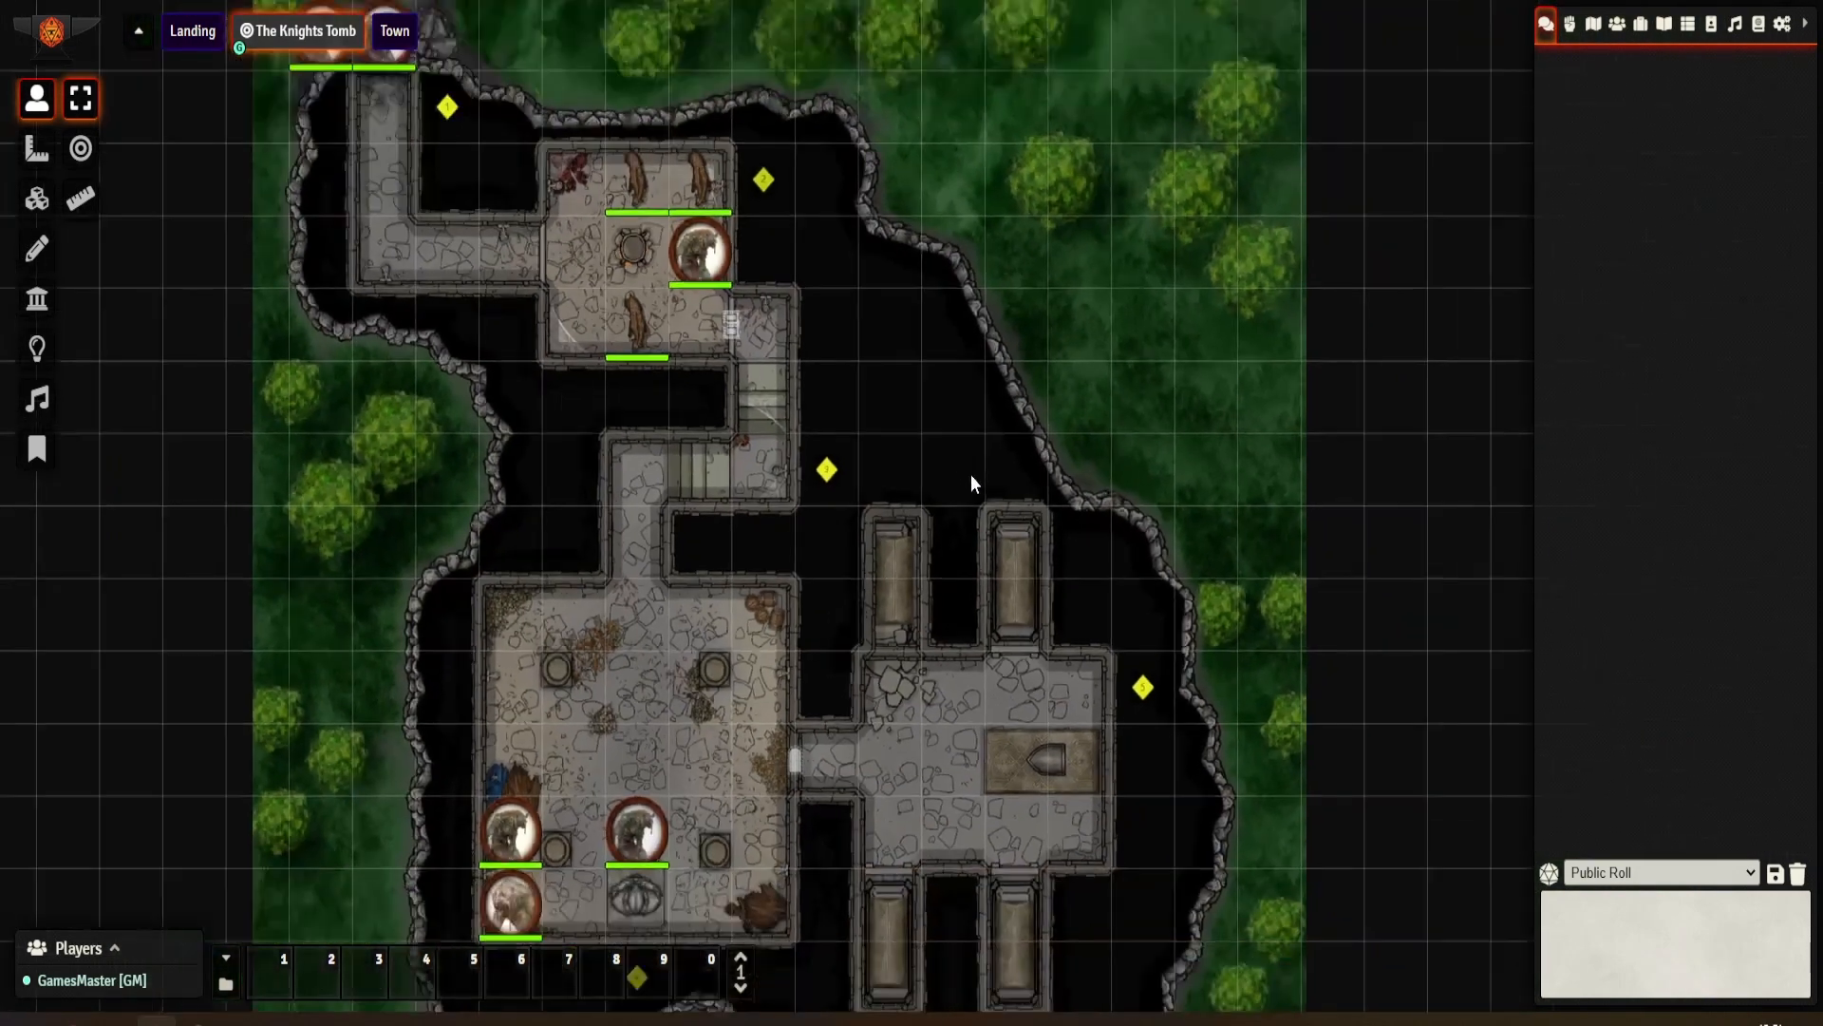
pyautogui.moveTo(1001, 553); pyautogui.dragTo(1039, 513)
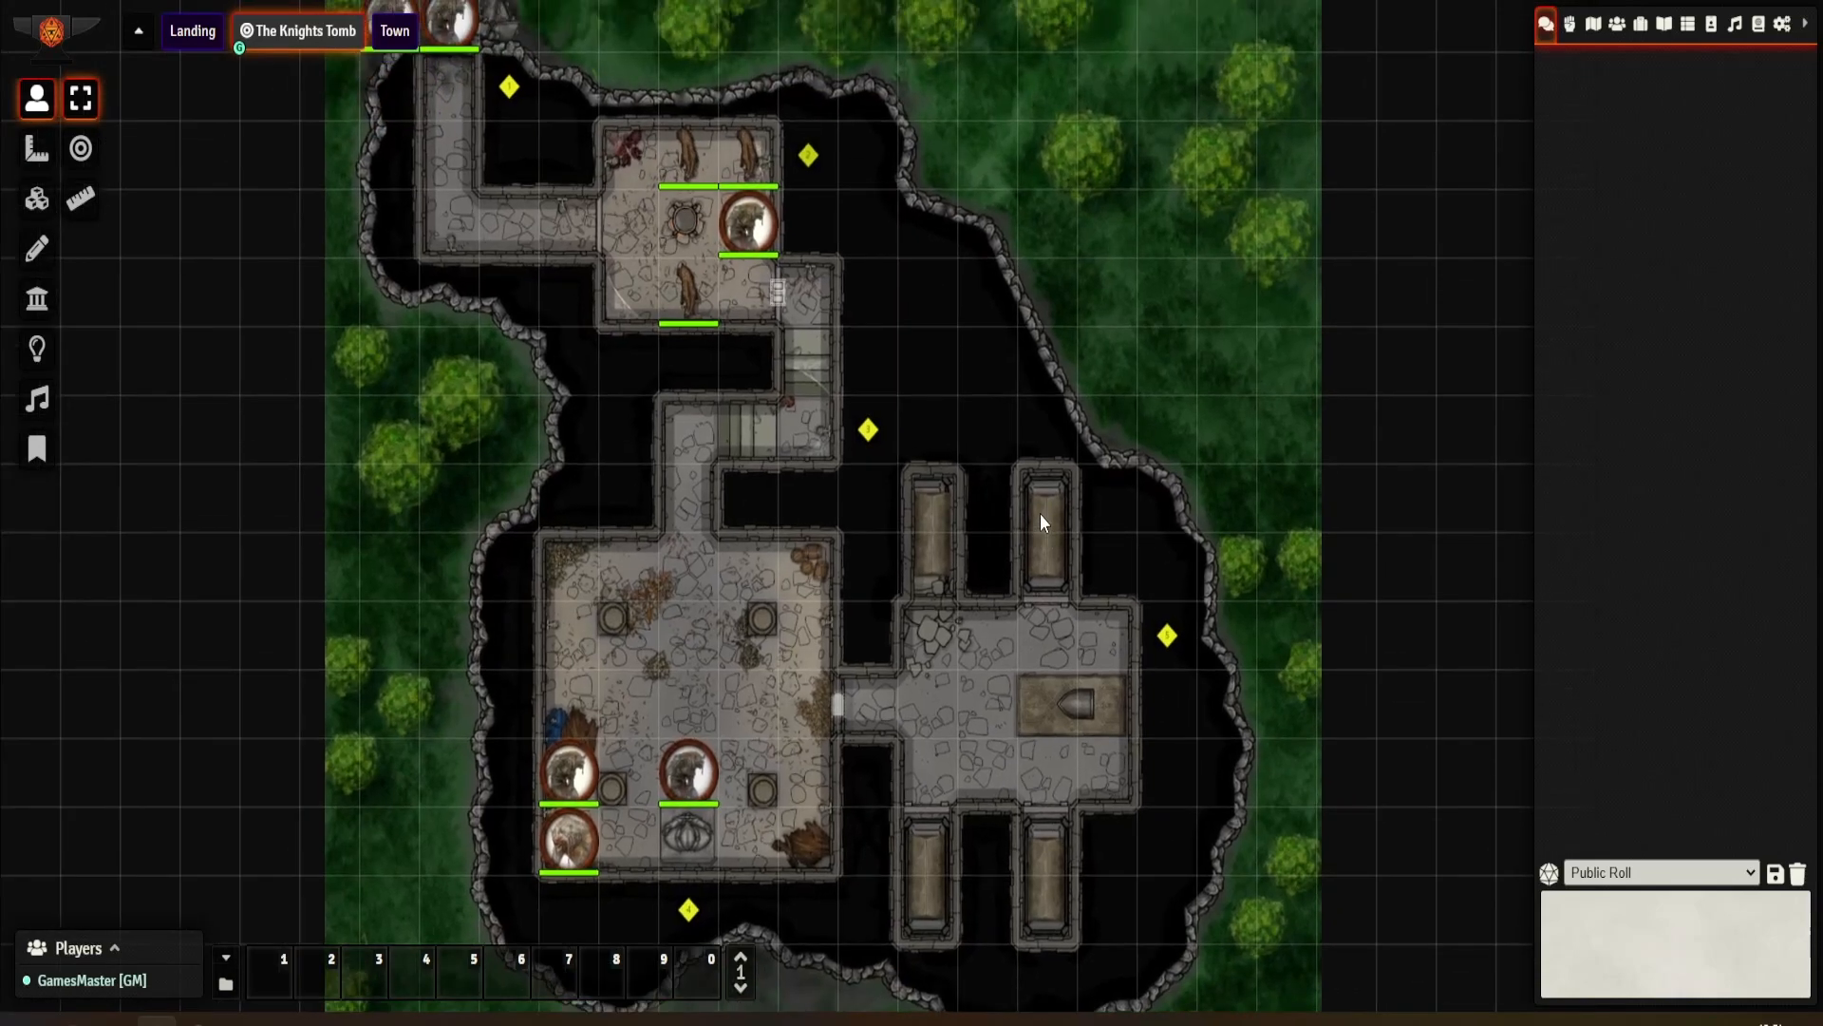
pyautogui.scroll(-1, 1044, 511)
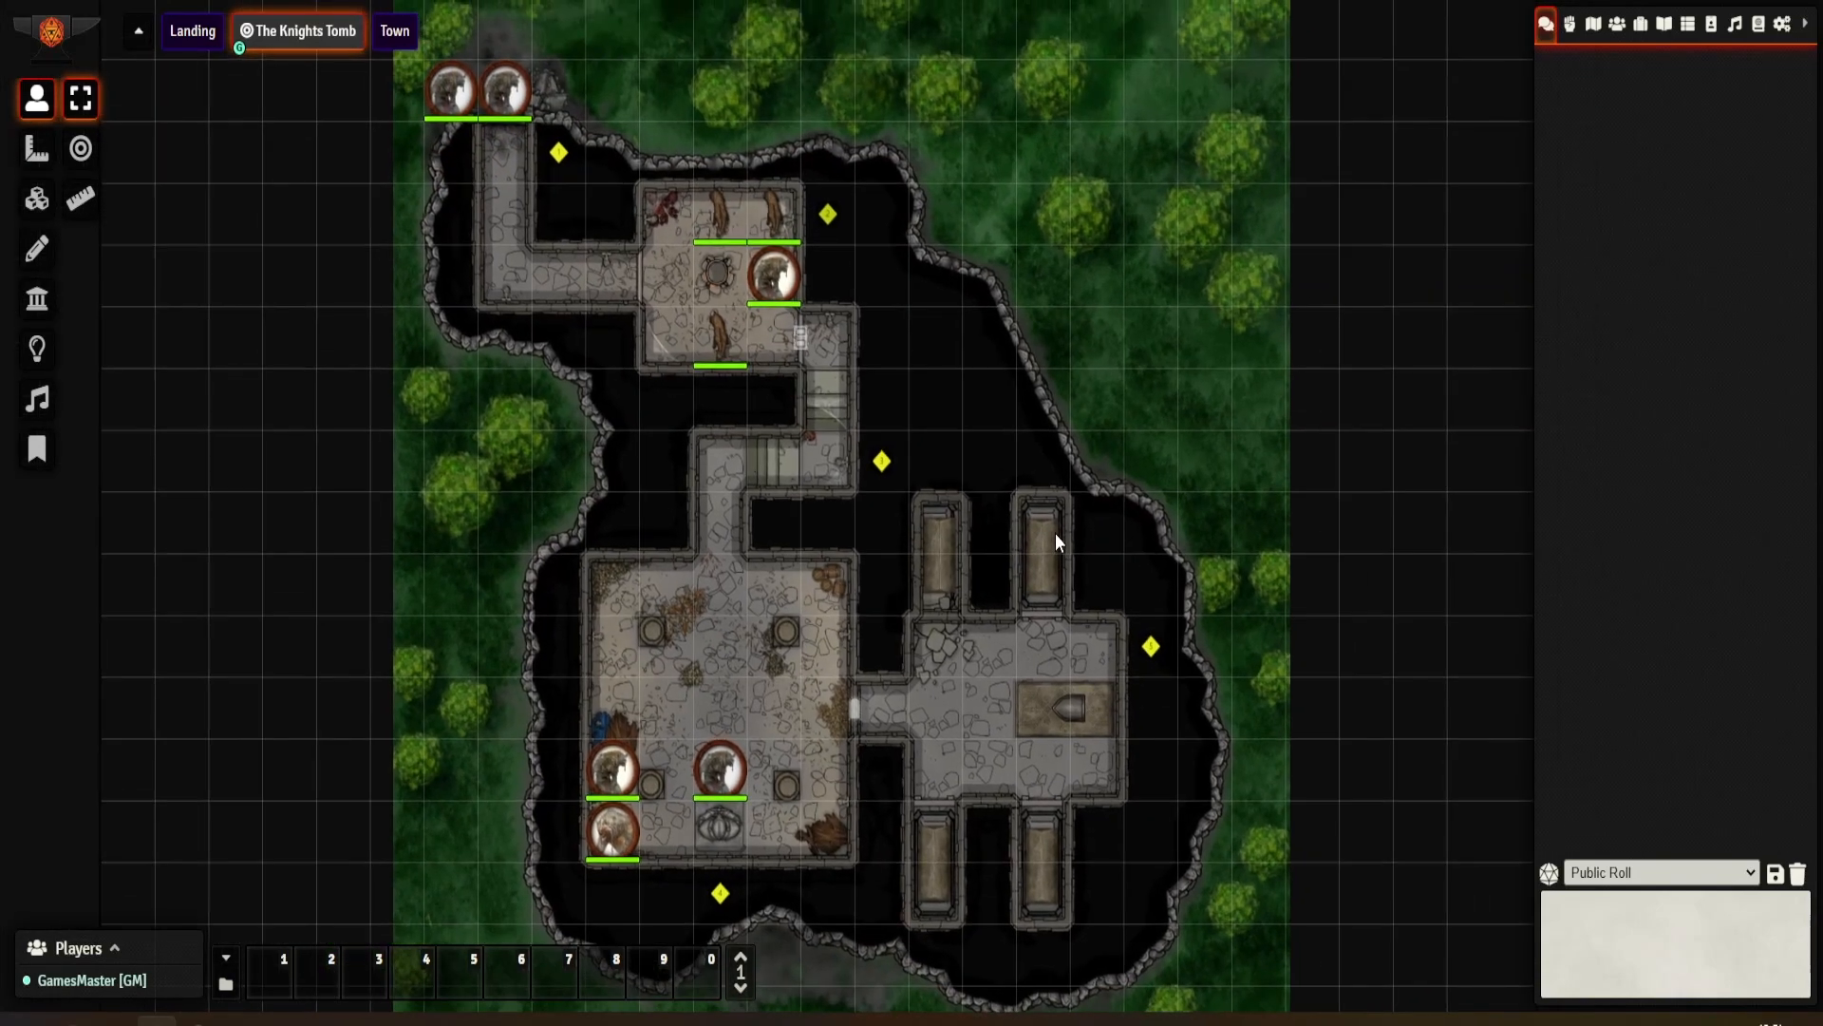
pyautogui.moveTo(1058, 532); pyautogui.dragTo(1035, 575)
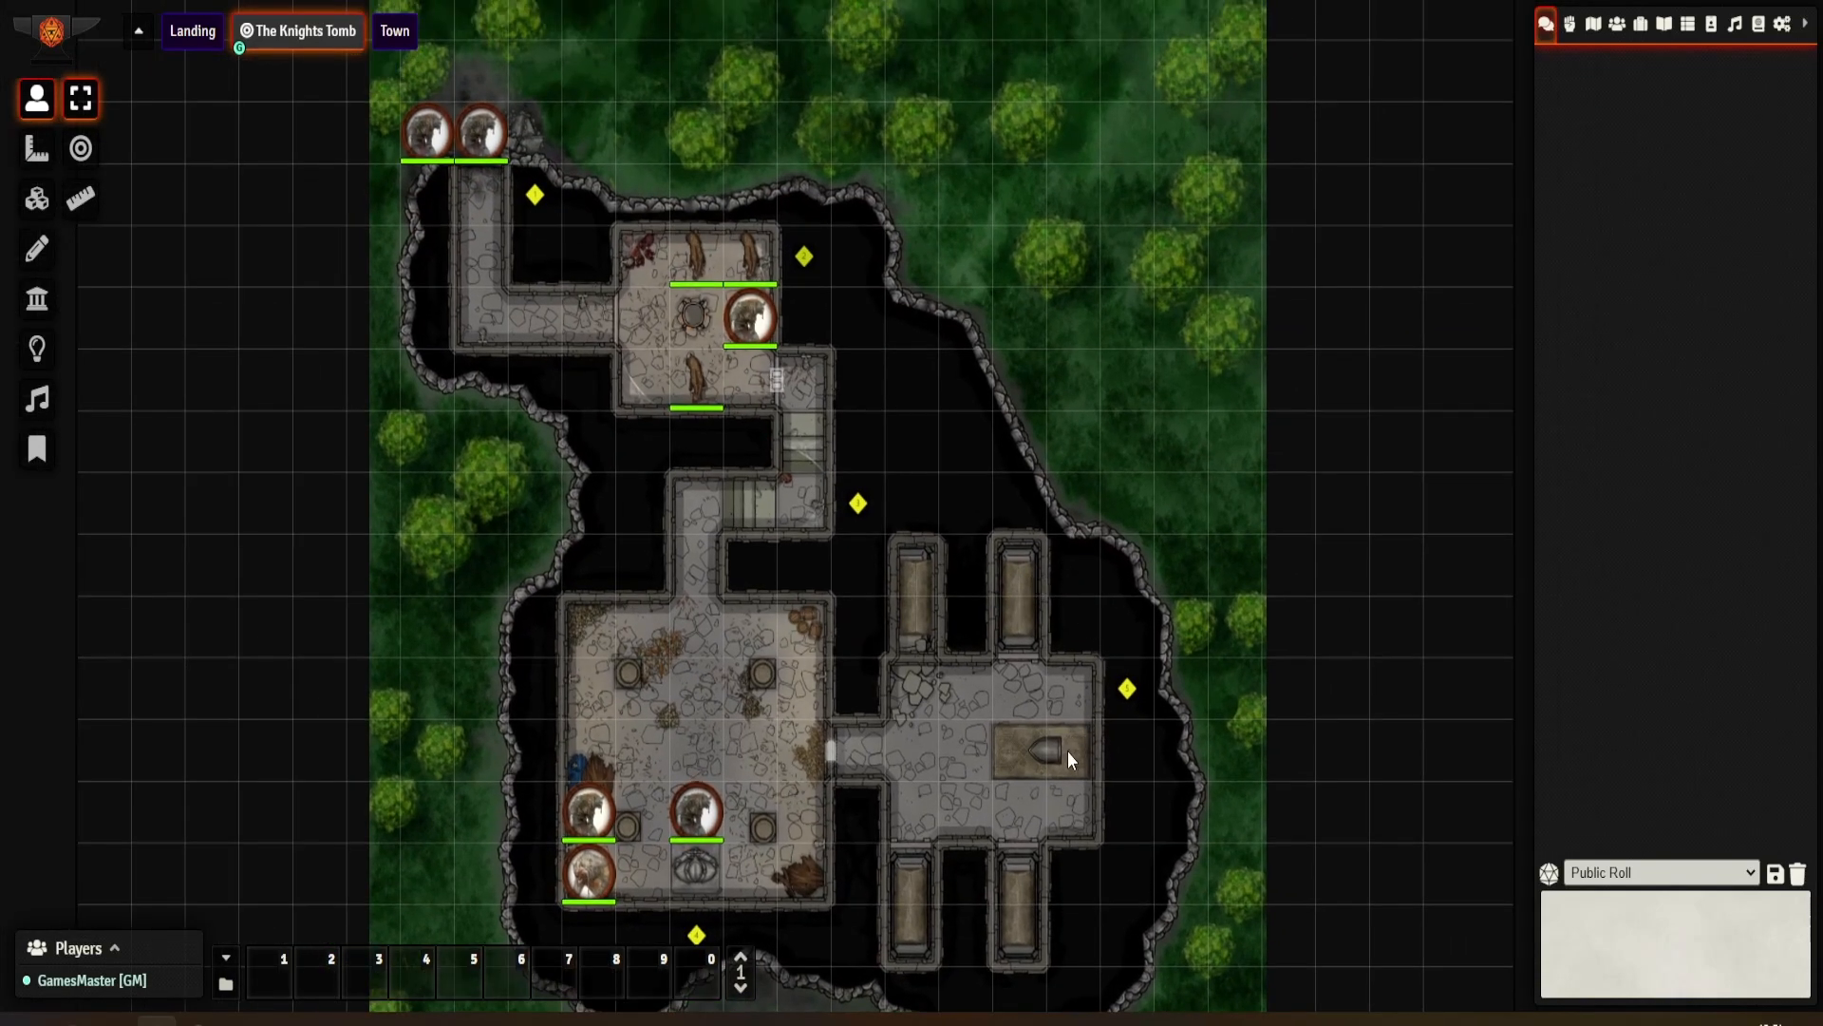